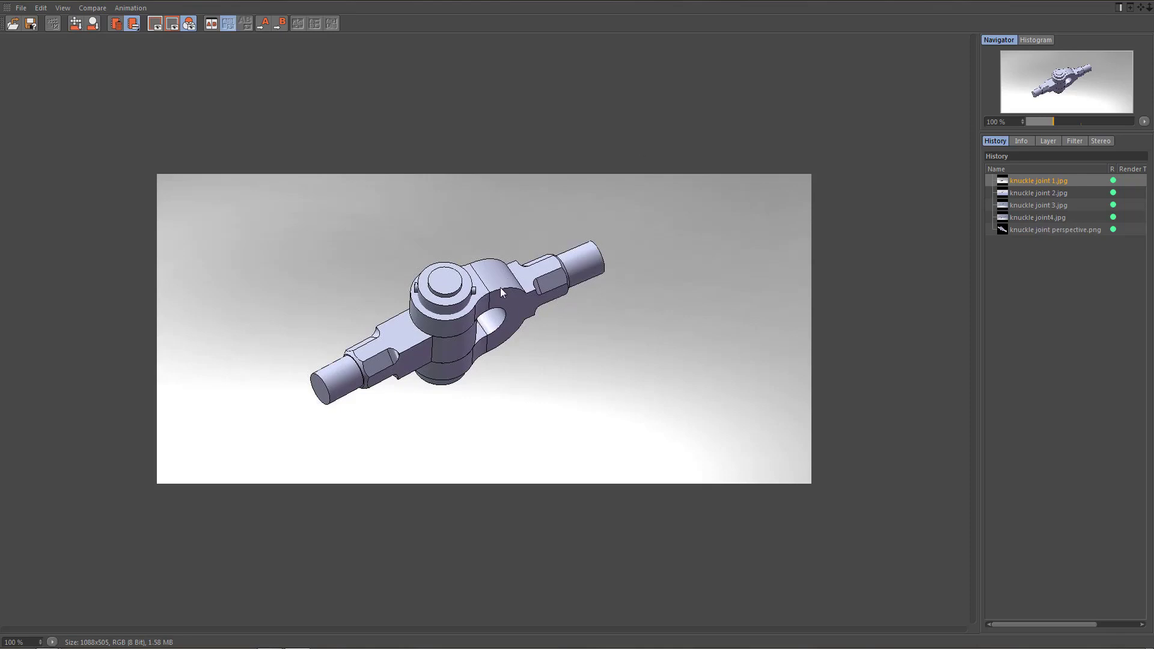
Examine the knuckle joint reference images from knuckle joint 2.jpg to the perspective render, and return to the modelling viewports
{"action": "left_click", "coordinate": [1026, 193]}
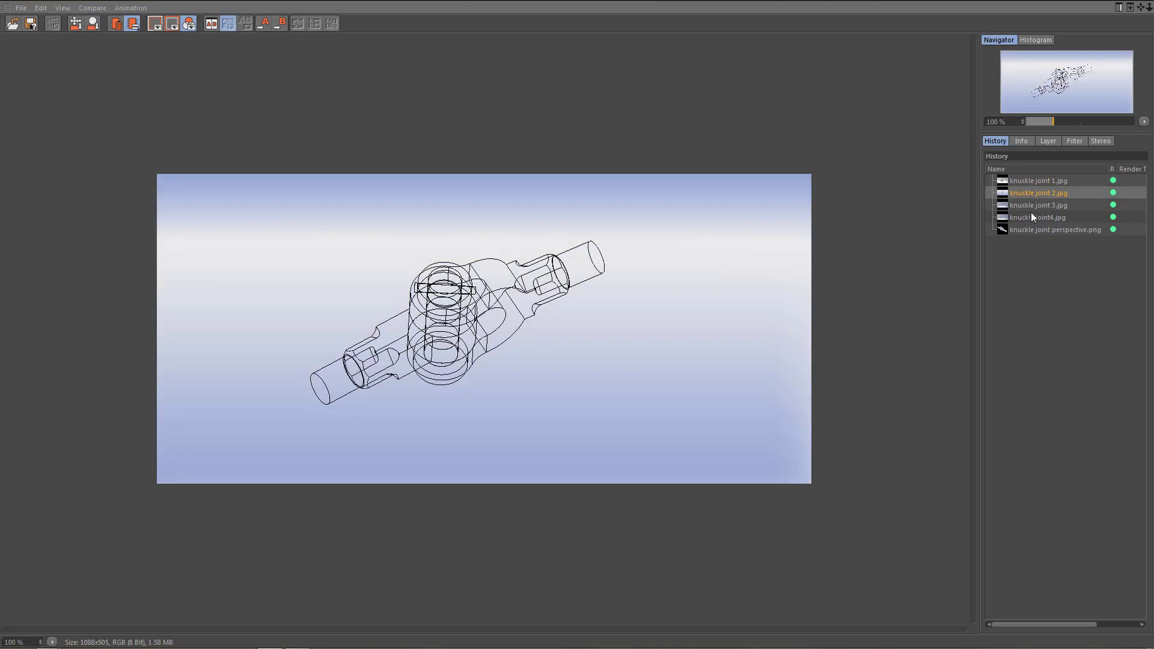
{"action": "left_click", "coordinate": [1030, 211]}
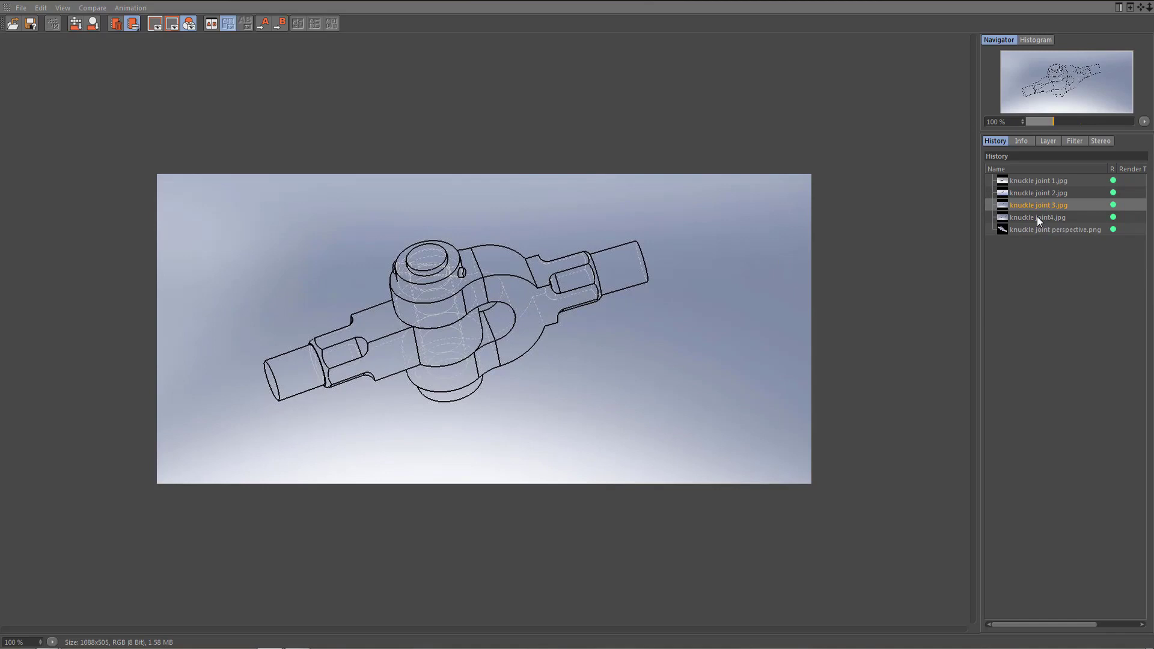
{"action": "left_click", "coordinate": [1037, 217]}
{"action": "left_click", "coordinate": [1042, 229]}
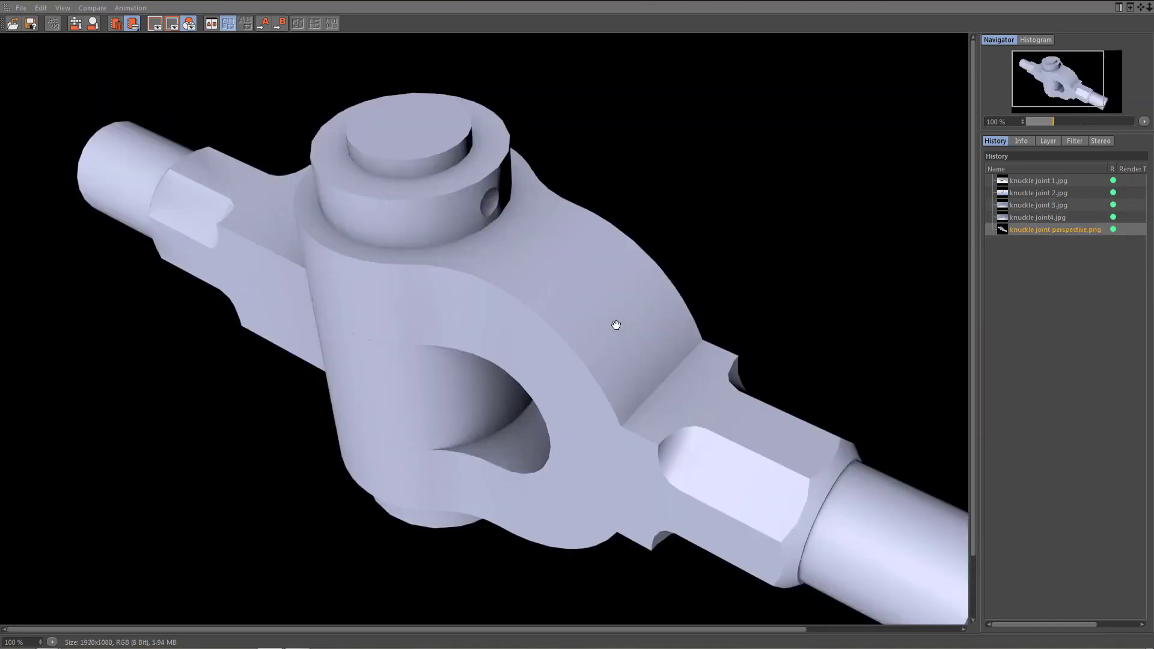
{"action": "left_click_drag", "start_coordinate": [593, 378], "coordinate": [583, 355]}
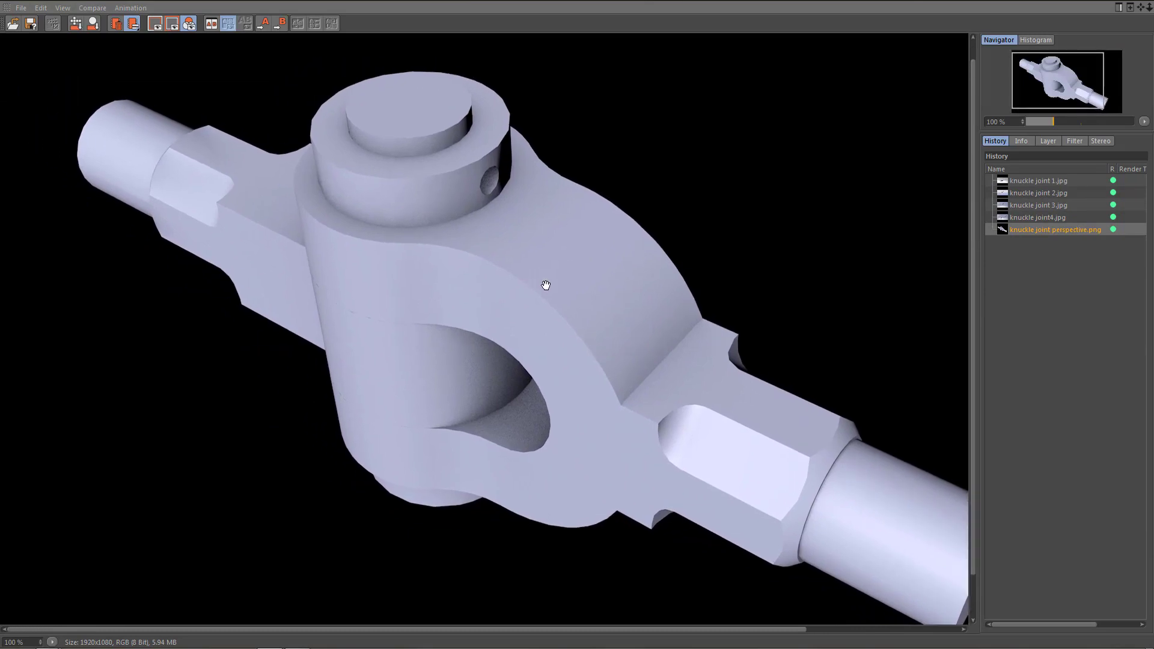
{"action": "left_click", "coordinate": [1113, 2]}
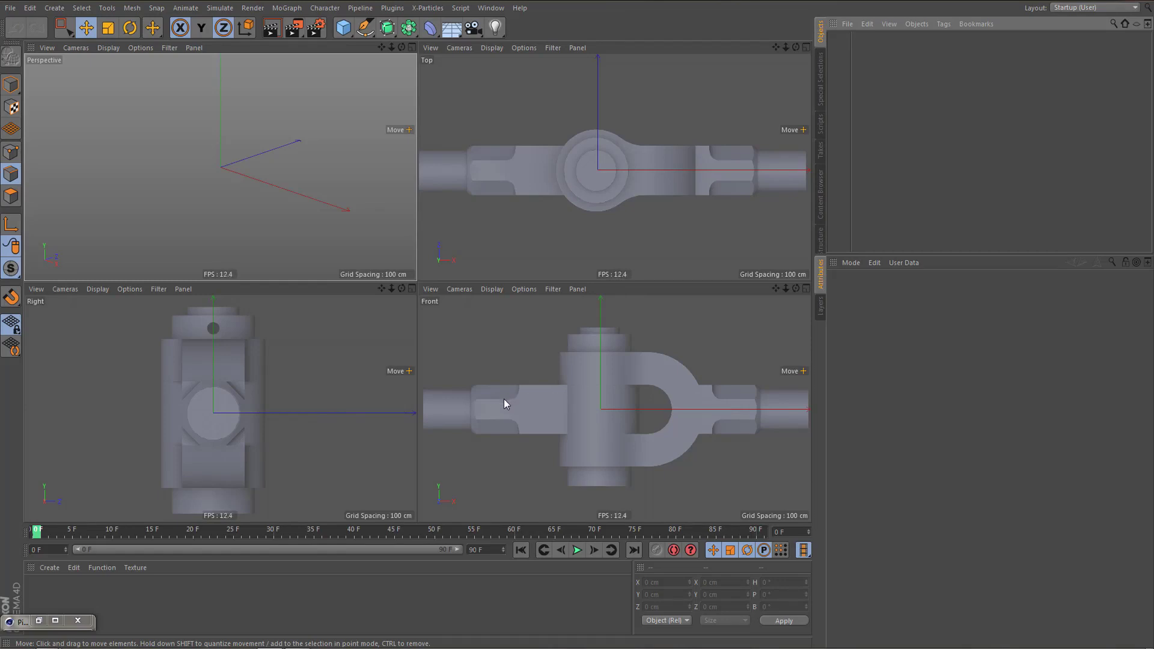
Add a cube in the Front view and move it along X onto the left arm of the knuckle joint reference
{"action": "middle_click", "coordinate": [532, 399]}
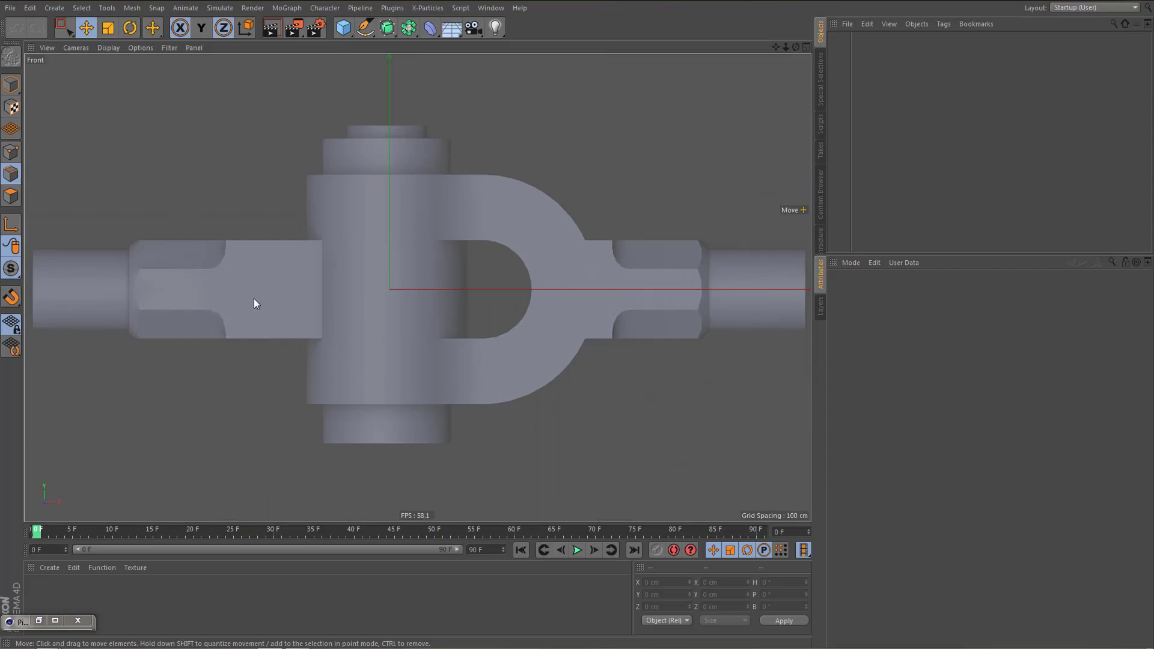
{"action": "scroll", "coordinate": [251, 295], "scroll_direction": "down", "scroll_amount": 2}
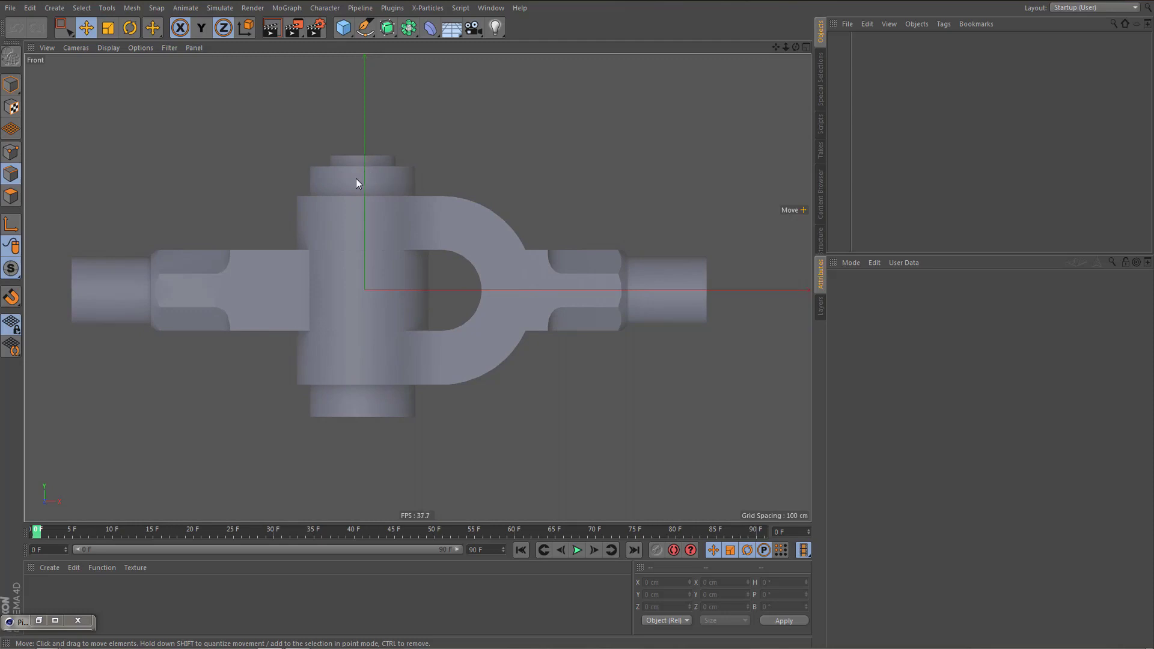
{"action": "middle_click_drag", "start_coordinate": [367, 293], "coordinate": [464, 309], "text": "alt"}
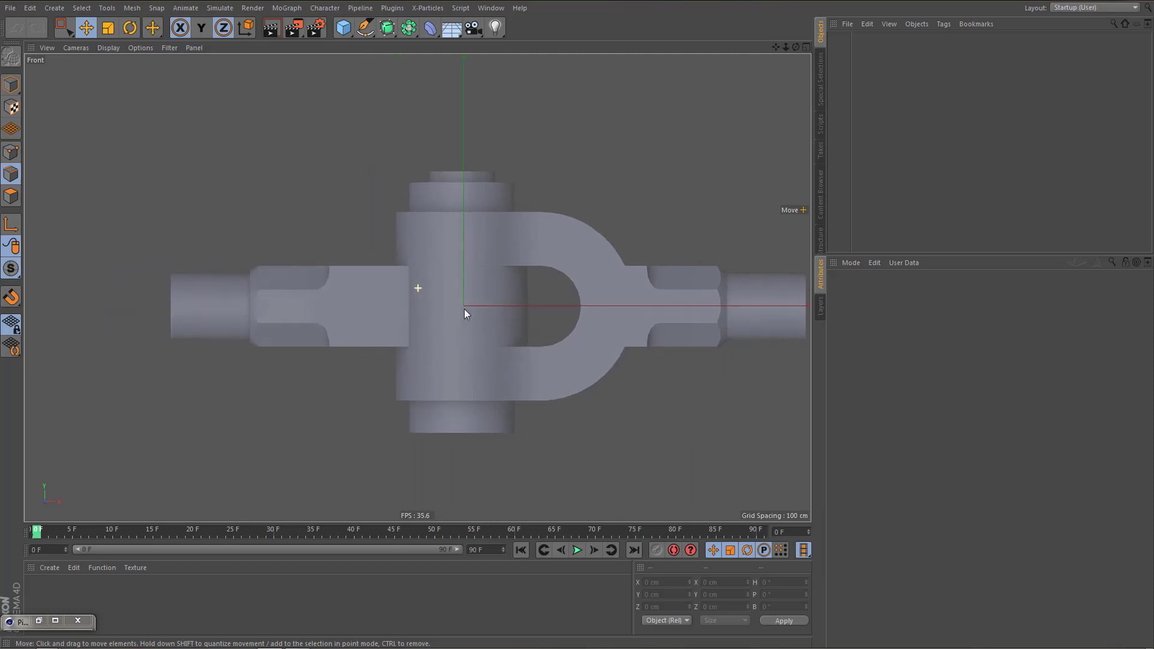
{"action": "left_click", "coordinate": [343, 28]}
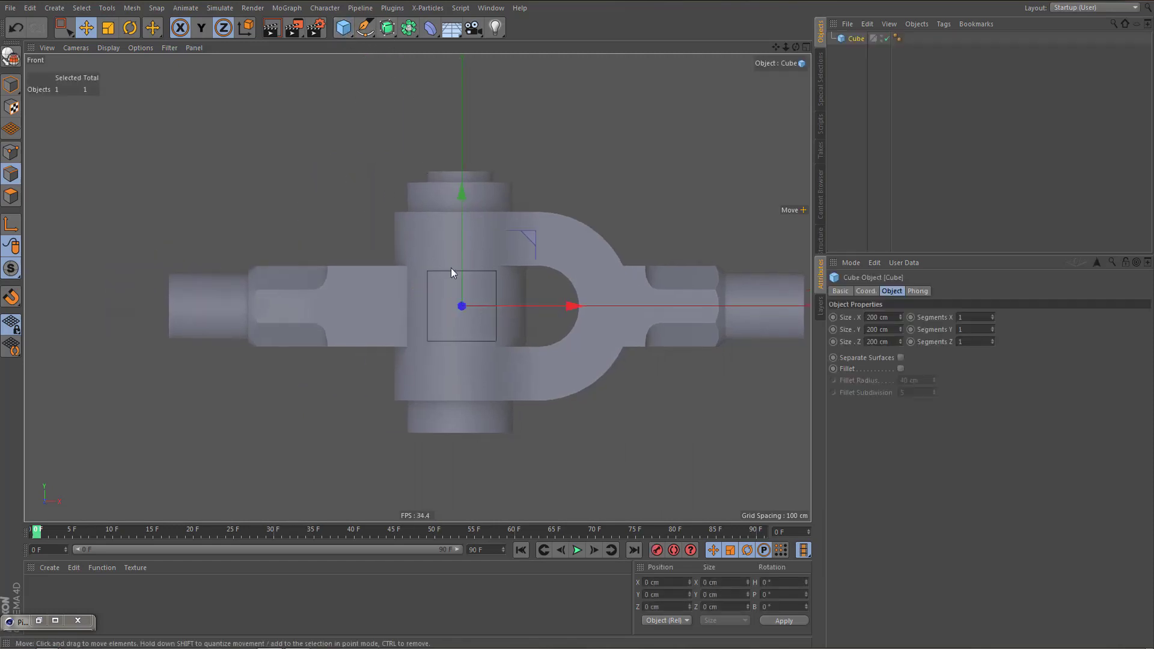
{"action": "scroll", "coordinate": [457, 330], "scroll_direction": "up", "scroll_amount": 4}
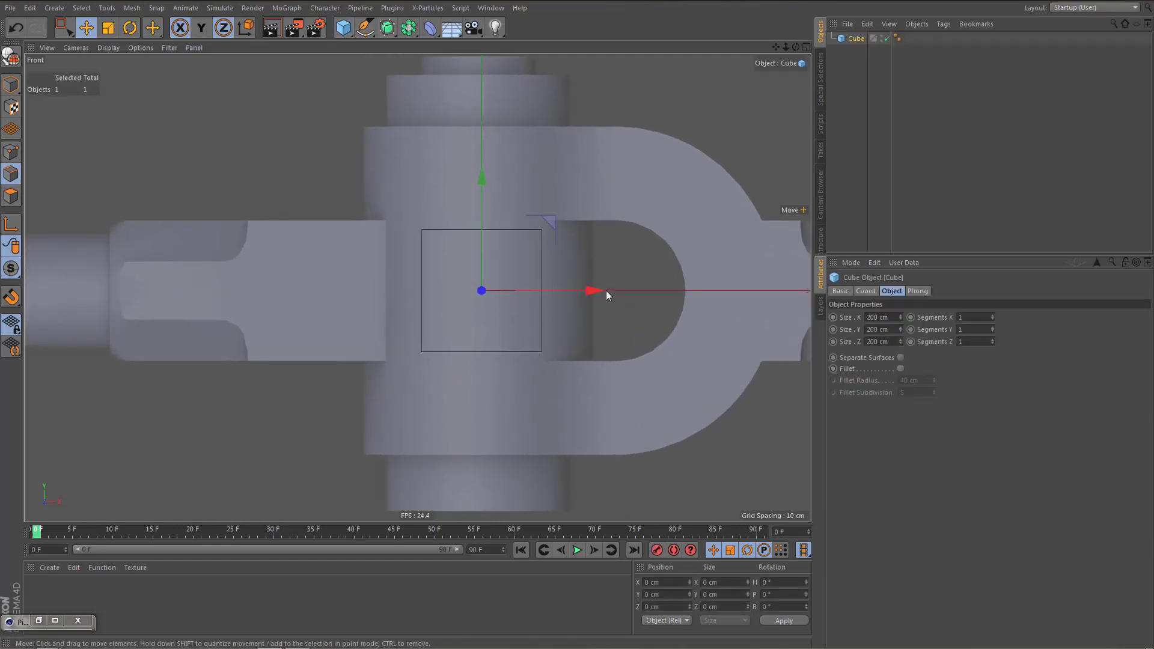
{"action": "left_click_drag", "start_coordinate": [595, 292], "coordinate": [362, 291]}
{"action": "middle_click_drag", "start_coordinate": [319, 304], "coordinate": [402, 313], "text": "alt"}
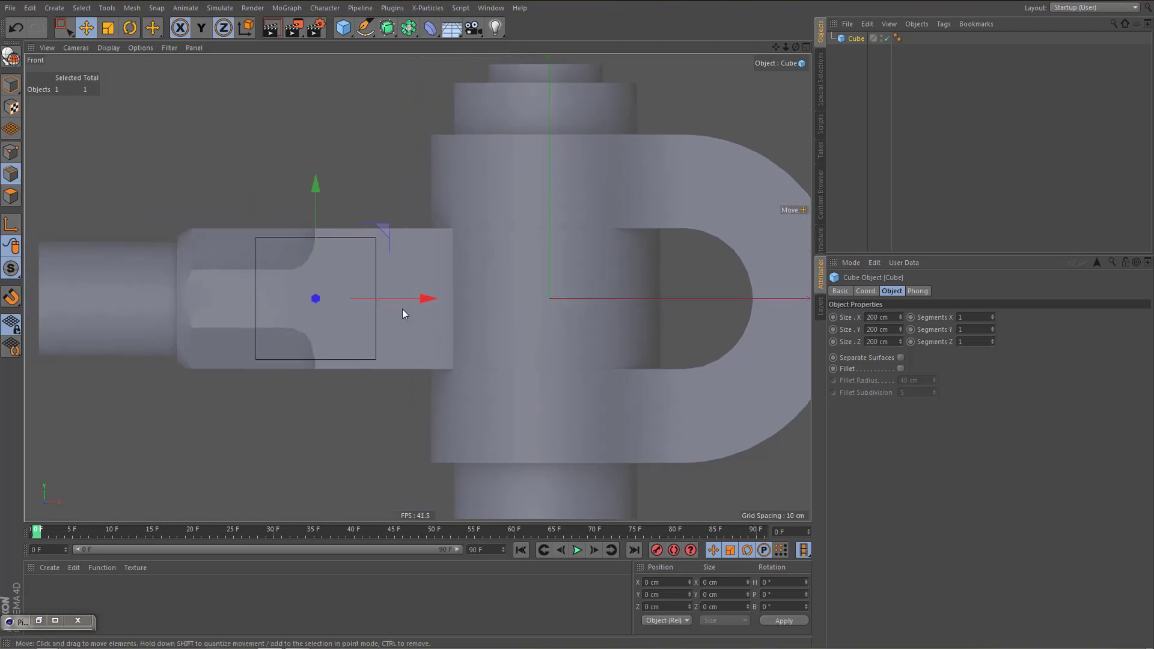
Scale the cube up to the left arm's height and set its X, Y and Z sizes to 230 cm
{"action": "key", "text": "t"}
{"action": "left_click_drag", "start_coordinate": [412, 316], "coordinate": [477, 304]}
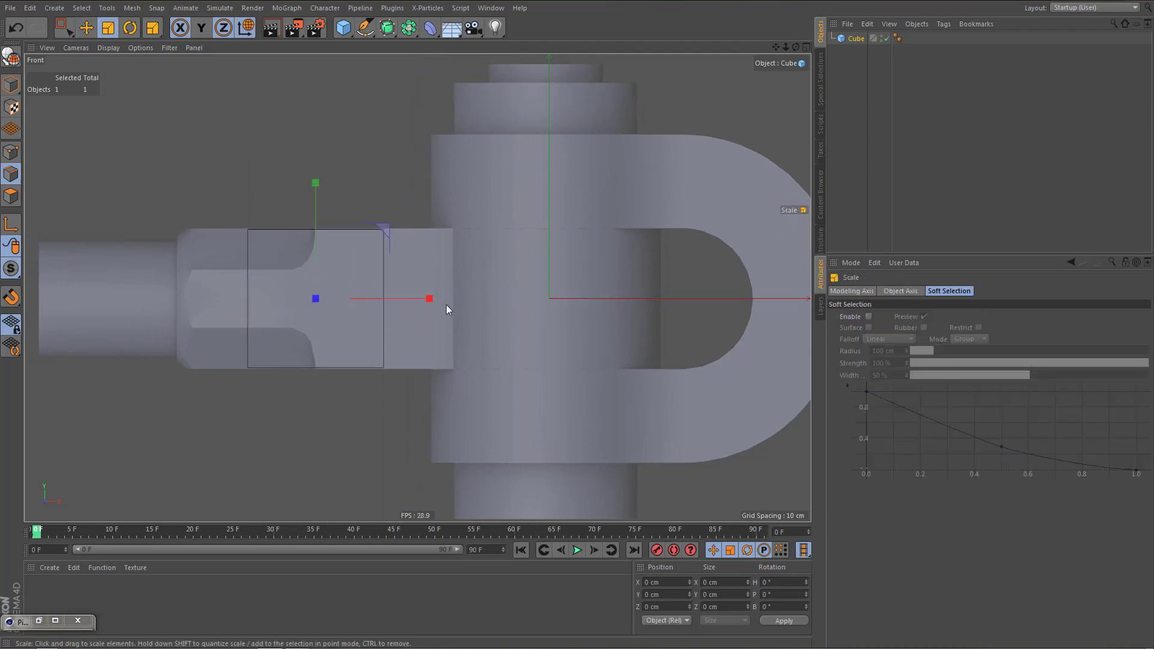
{"action": "middle_click_drag", "start_coordinate": [446, 304], "coordinate": [480, 309], "text": "alt"}
{"action": "left_click", "coordinate": [860, 39]}
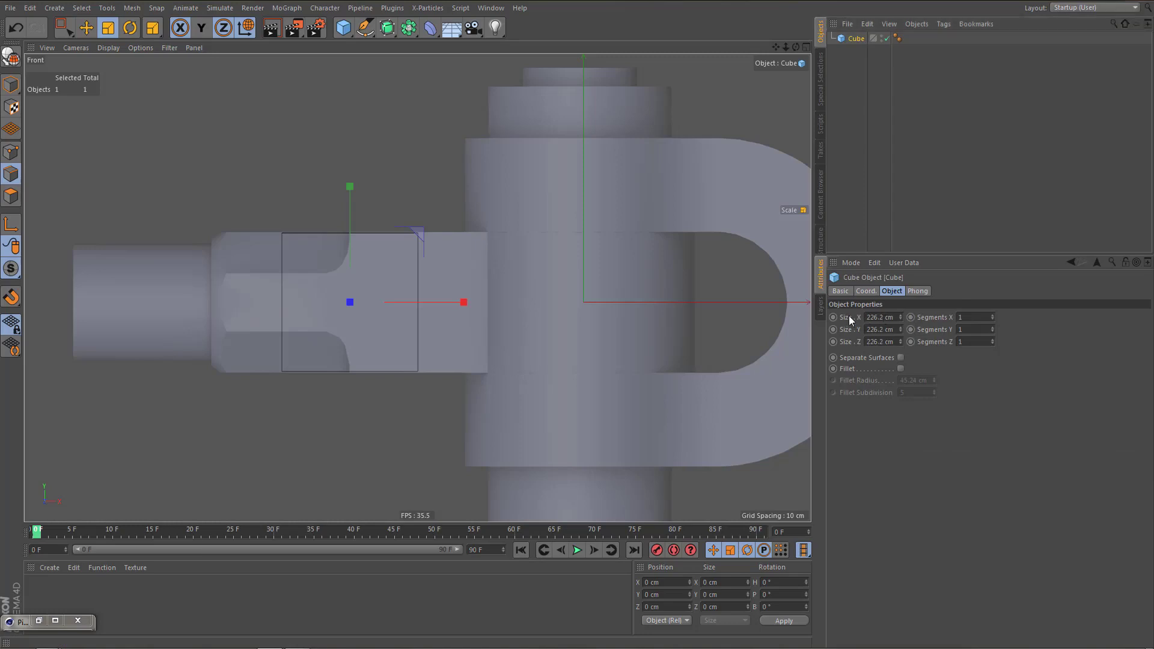
{"action": "double_click", "coordinate": [877, 317]}
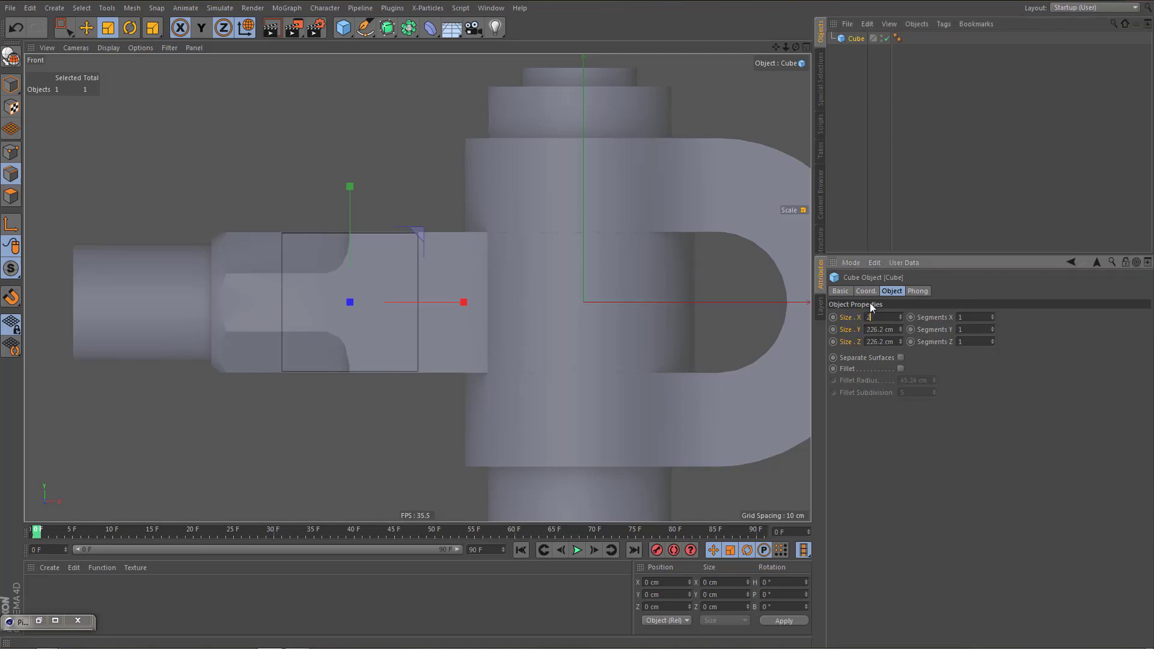
{"action": "type", "text": "230"}
{"action": "key", "text": "Return"}
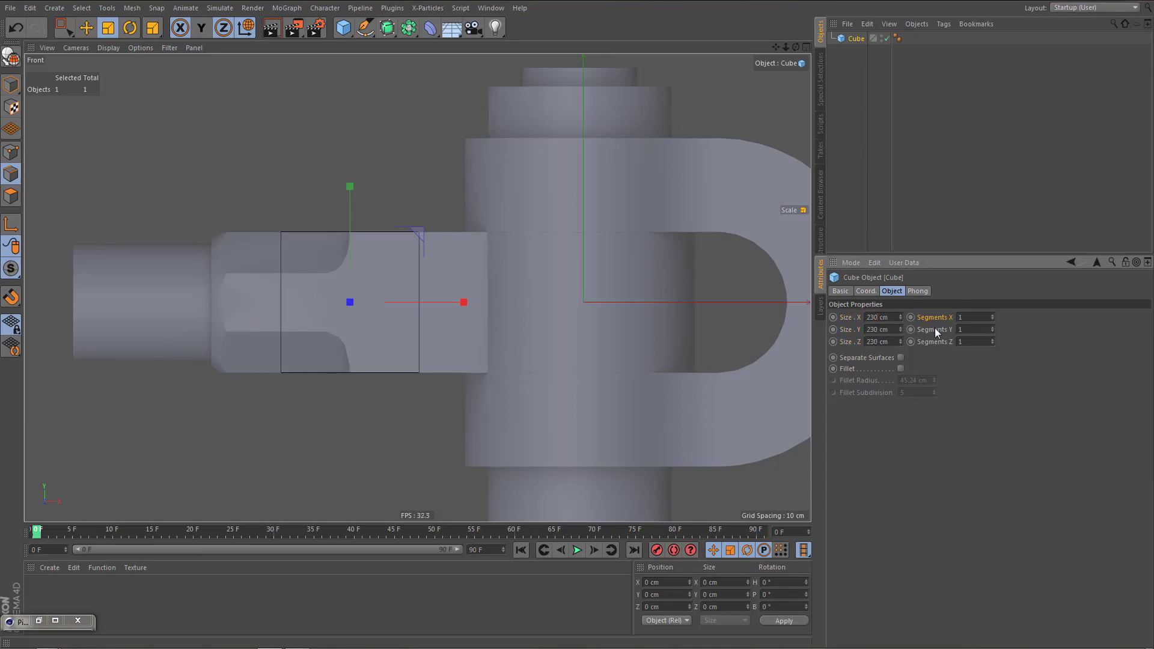
Set the cube's X, Y and Z segments to 2 each
{"action": "left_click", "coordinate": [993, 315]}
{"action": "left_click", "coordinate": [992, 327]}
{"action": "left_click", "coordinate": [991, 340]}
Shift the cube along X toward the central pin, within the square block of the left arm
{"action": "middle_click_drag", "start_coordinate": [436, 376], "coordinate": [474, 381], "text": "alt"}
{"action": "scroll", "coordinate": [370, 299], "scroll_direction": "up", "scroll_amount": 3}
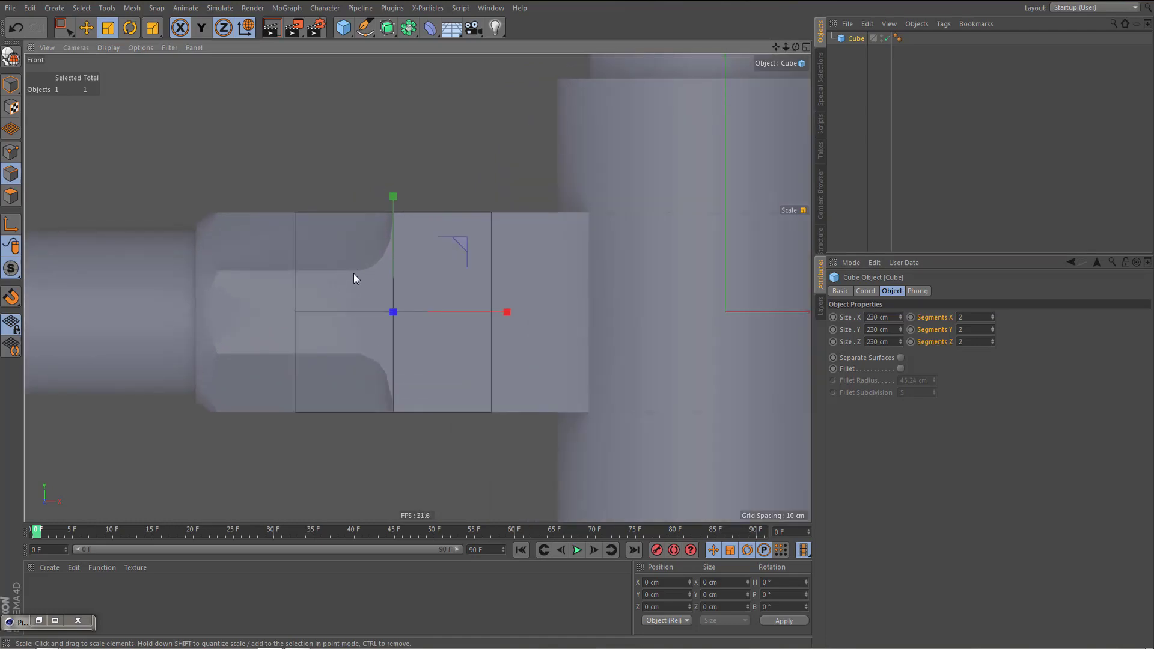
{"action": "key", "text": "e"}
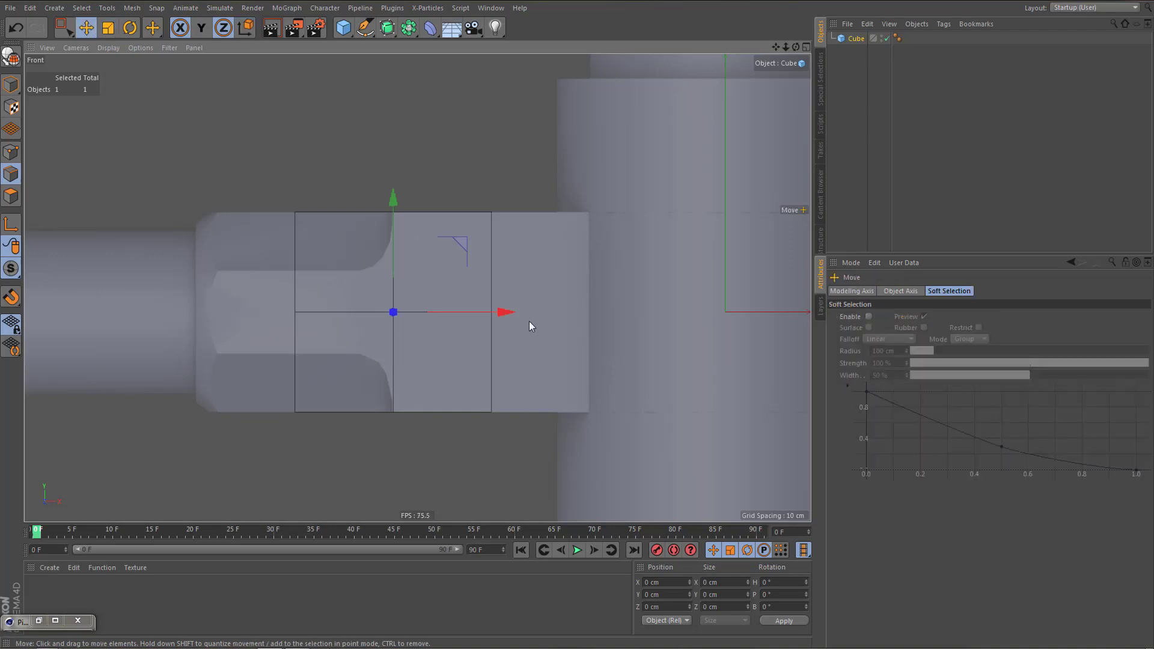
{"action": "left_click_drag", "start_coordinate": [508, 312], "coordinate": [550, 316]}
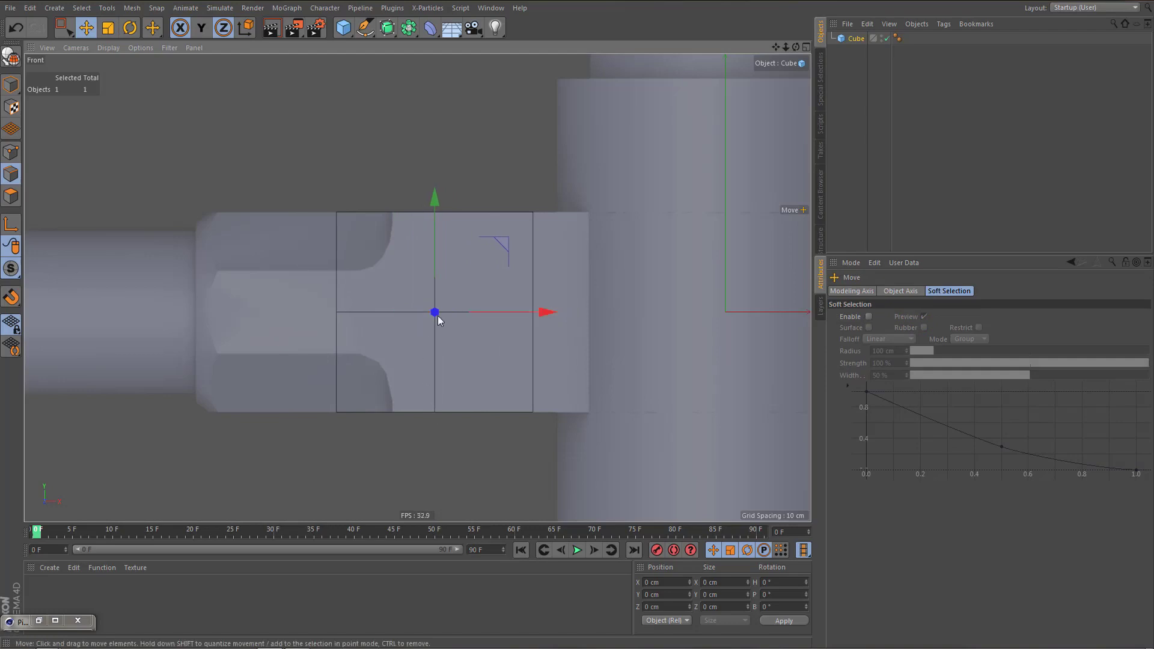
{"action": "middle_click_drag", "start_coordinate": [438, 315], "coordinate": [460, 351], "text": "alt"}
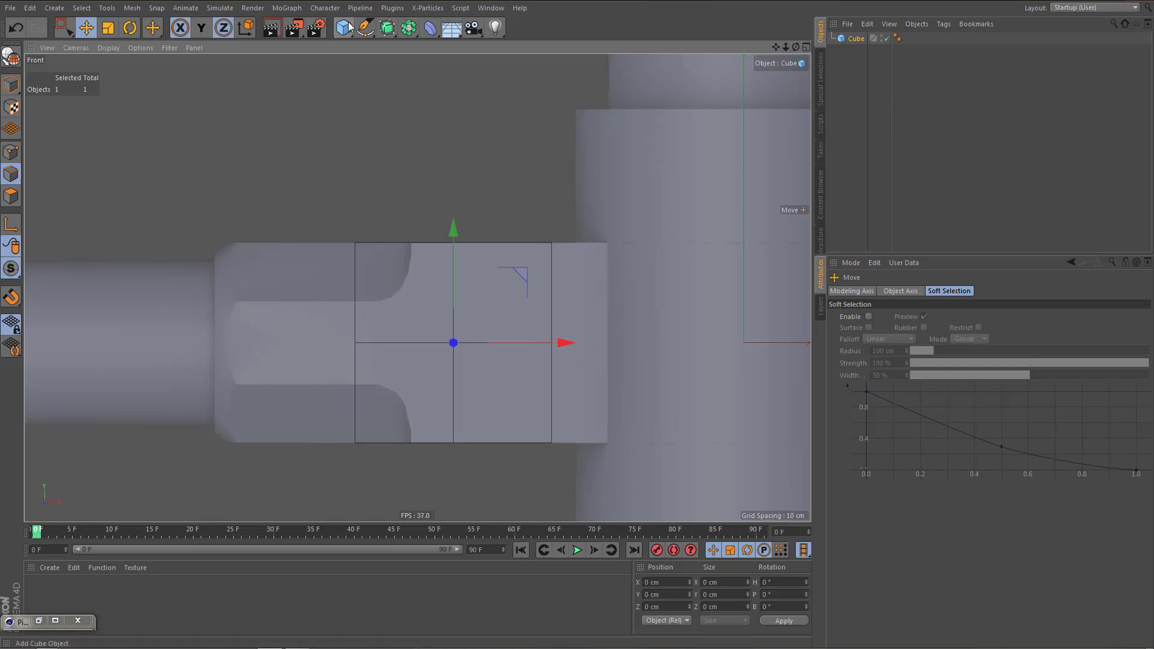
Add a cylinder and, with the Y axis unlocked, centre it on the cube's upper-left corner in the Front view
{"action": "left_click", "coordinate": [343, 27]}
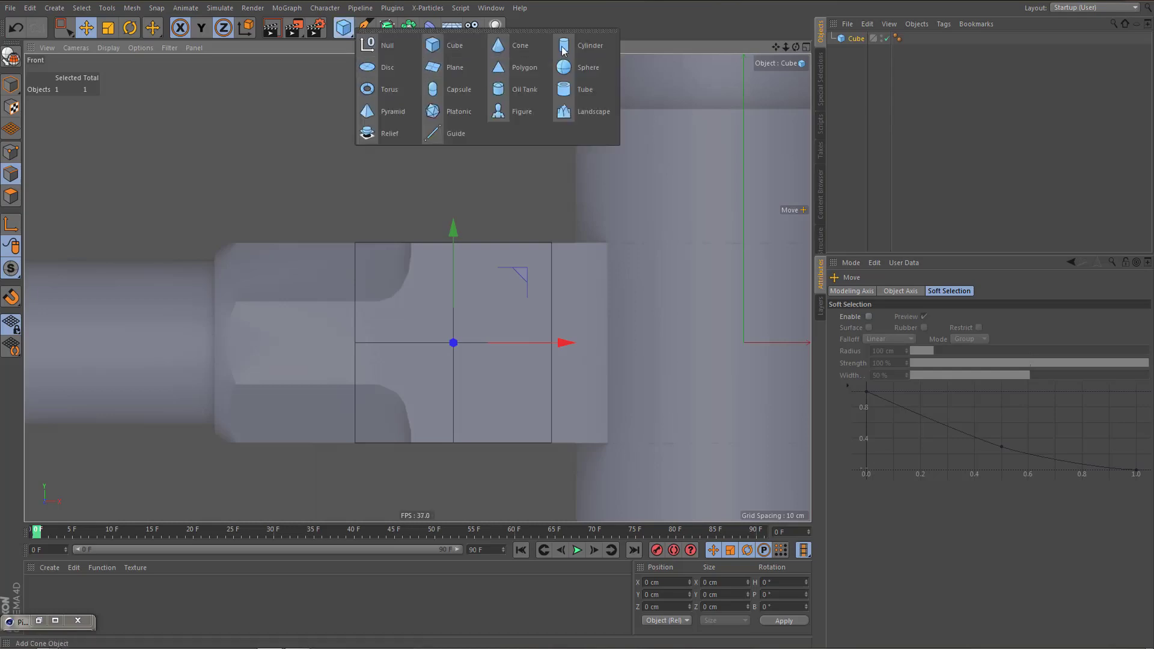
{"action": "left_click", "coordinate": [567, 51]}
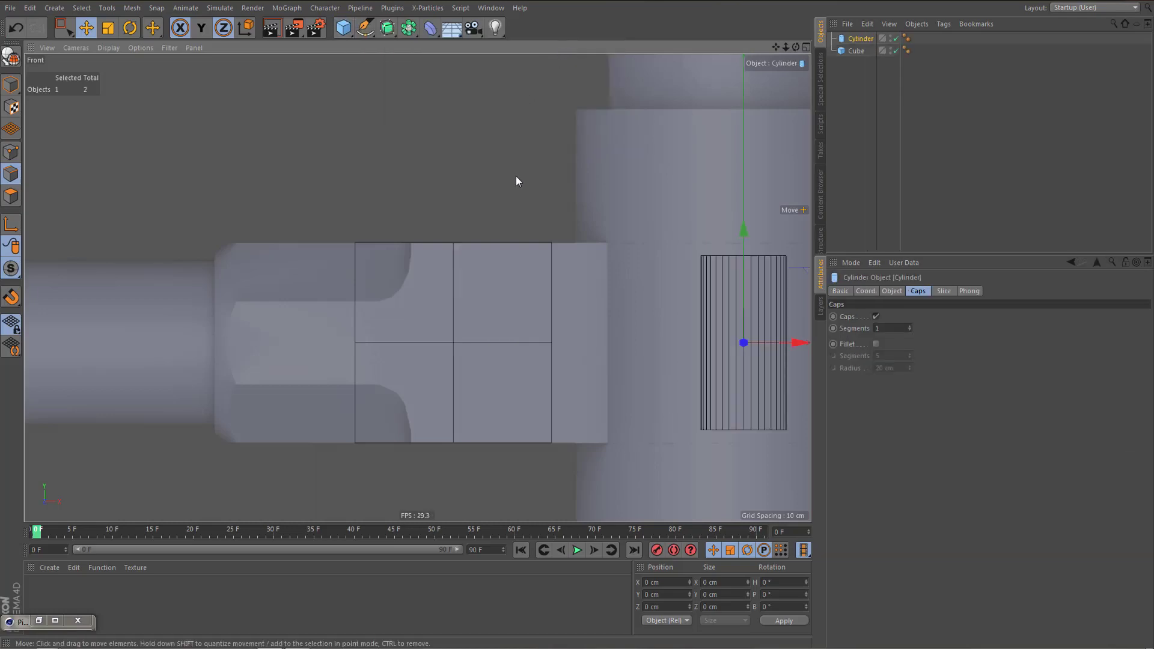
{"action": "key", "text": "e"}
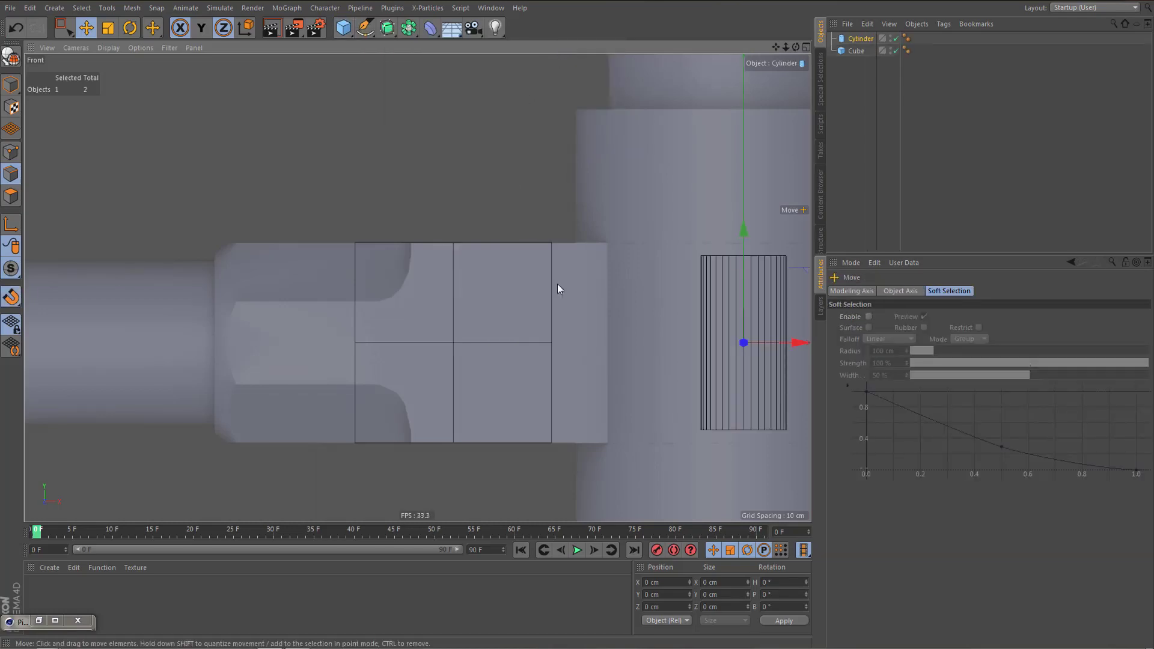
{"action": "left_click_drag", "start_coordinate": [793, 343], "coordinate": [340, 200]}
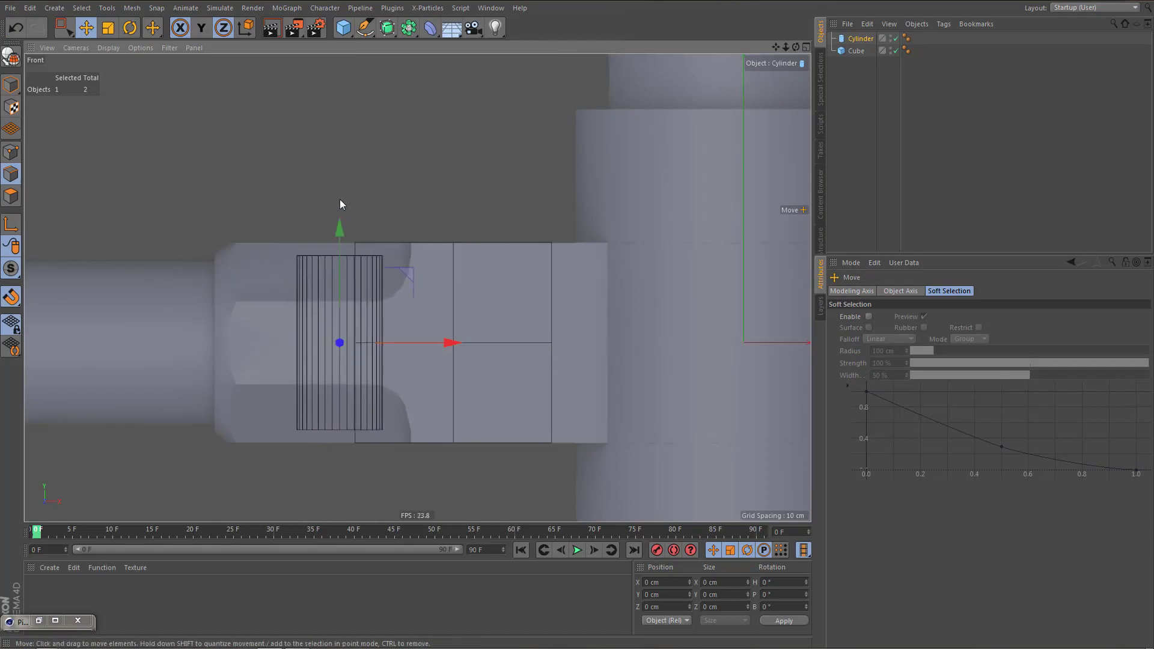
{"action": "left_click", "coordinate": [202, 27]}
{"action": "left_click_drag", "start_coordinate": [327, 340], "coordinate": [355, 243]}
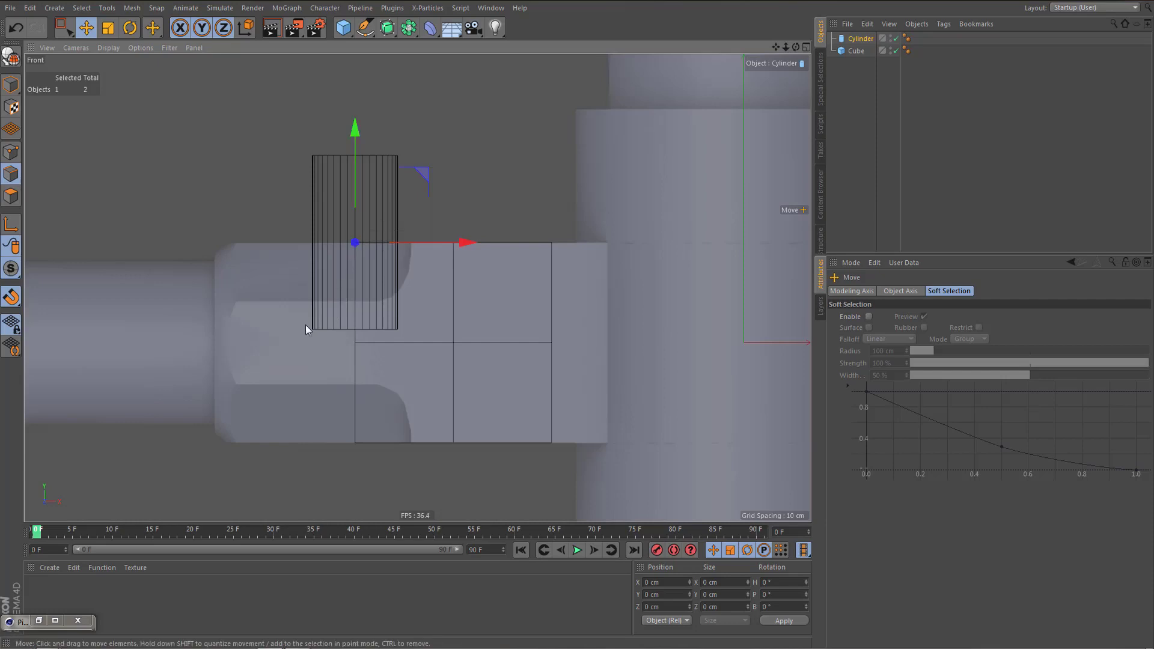
In the Right view, move the cylinder along Z until its centre sits on the cube's upper-left corner
{"action": "middle_click", "coordinate": [377, 296]}
{"action": "middle_click", "coordinate": [325, 390]}
{"action": "scroll", "coordinate": [376, 277], "scroll_direction": "up", "scroll_amount": 3}
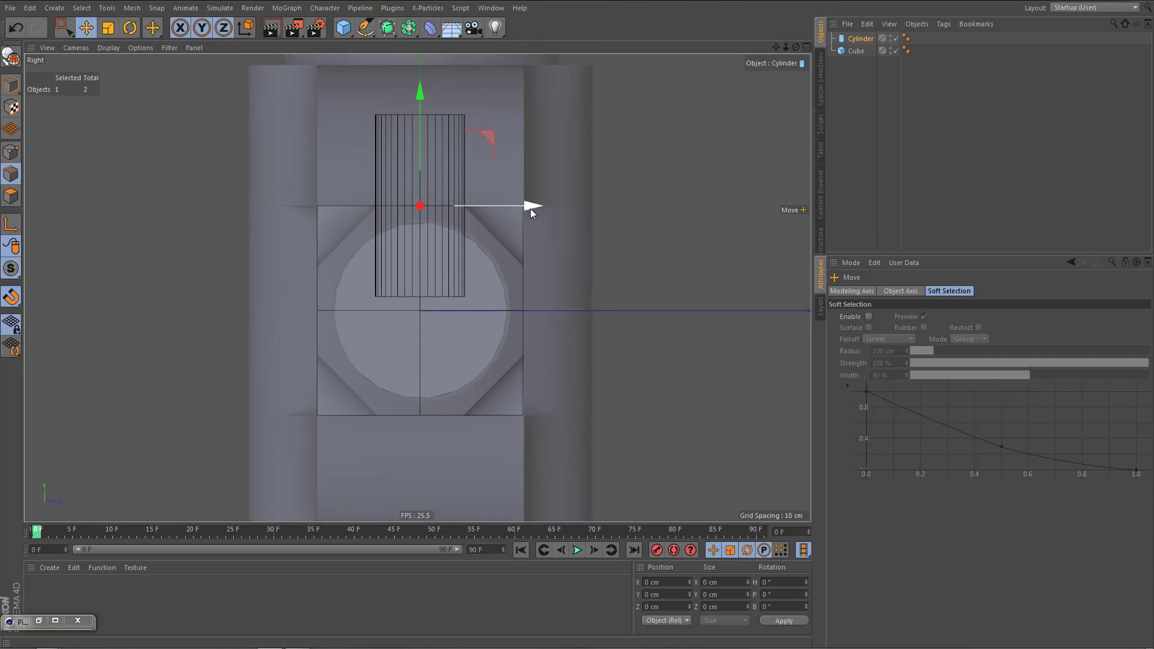
{"action": "left_click_drag", "start_coordinate": [531, 208], "coordinate": [427, 217]}
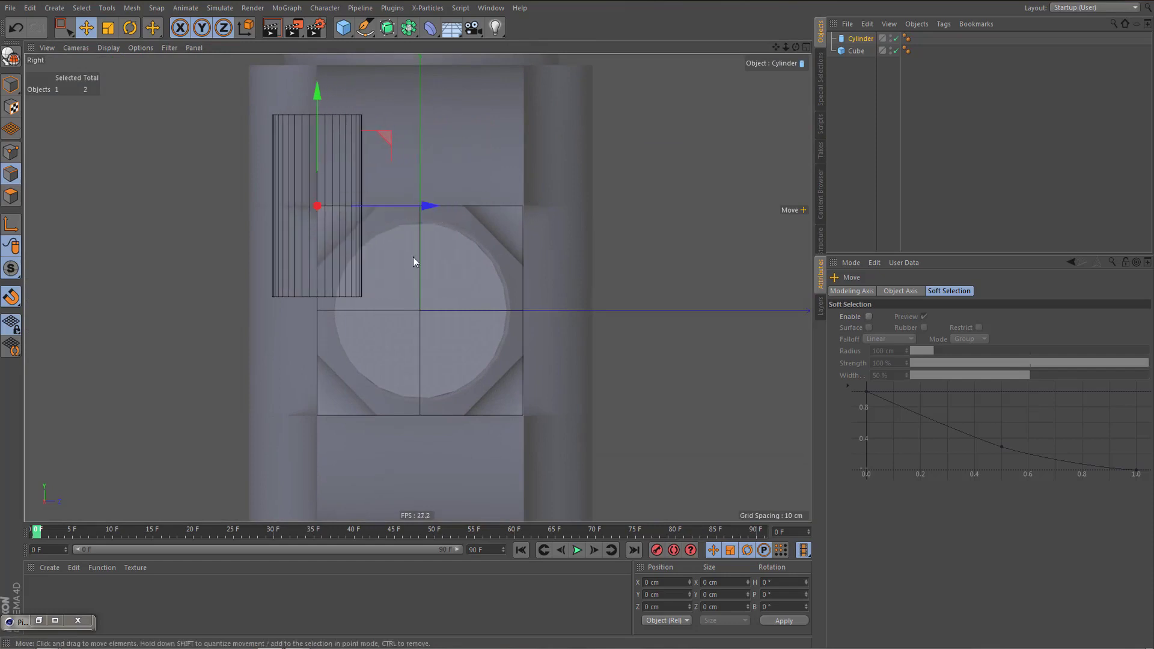
Rotate the cylinder about the X axis and set its pitch rotation to -45°
{"action": "key", "text": "r"}
{"action": "left_click_drag", "start_coordinate": [369, 146], "coordinate": [387, 202]}
{"action": "left_click", "coordinate": [868, 37]}
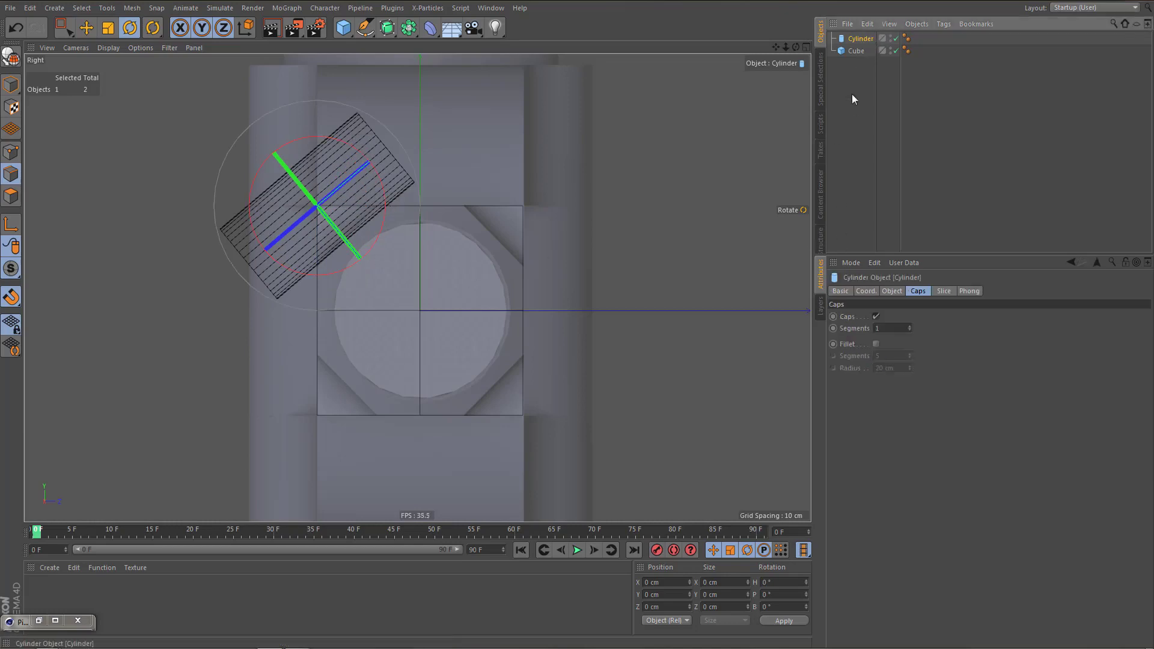
{"action": "left_click", "coordinate": [892, 292]}
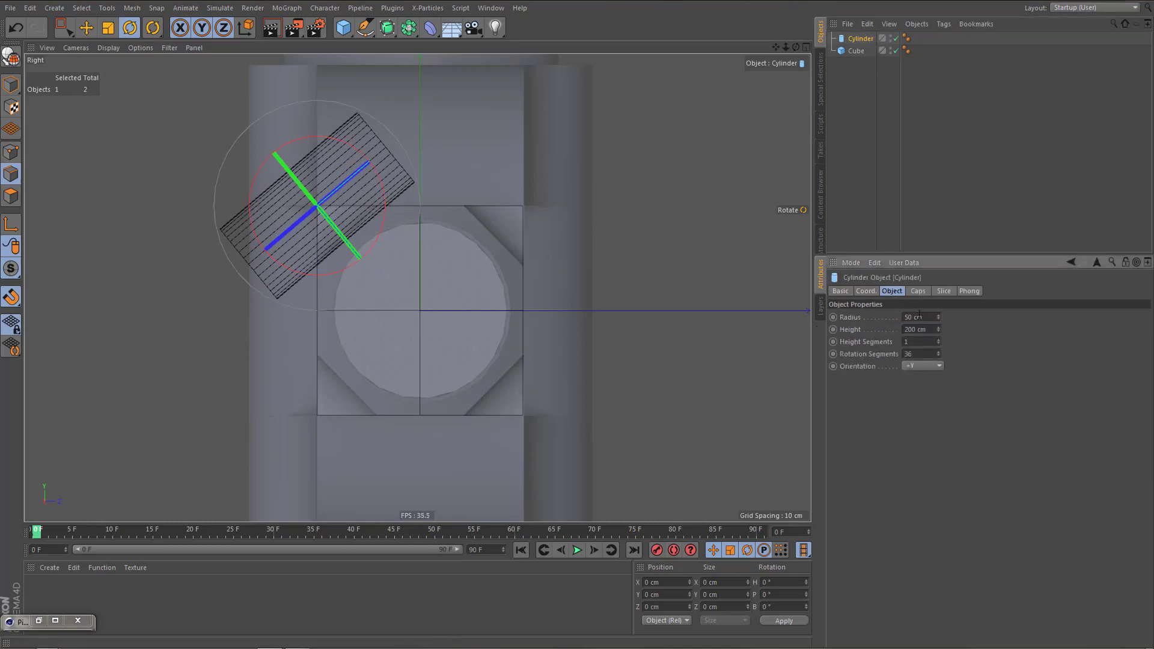
{"action": "left_click", "coordinate": [865, 291]}
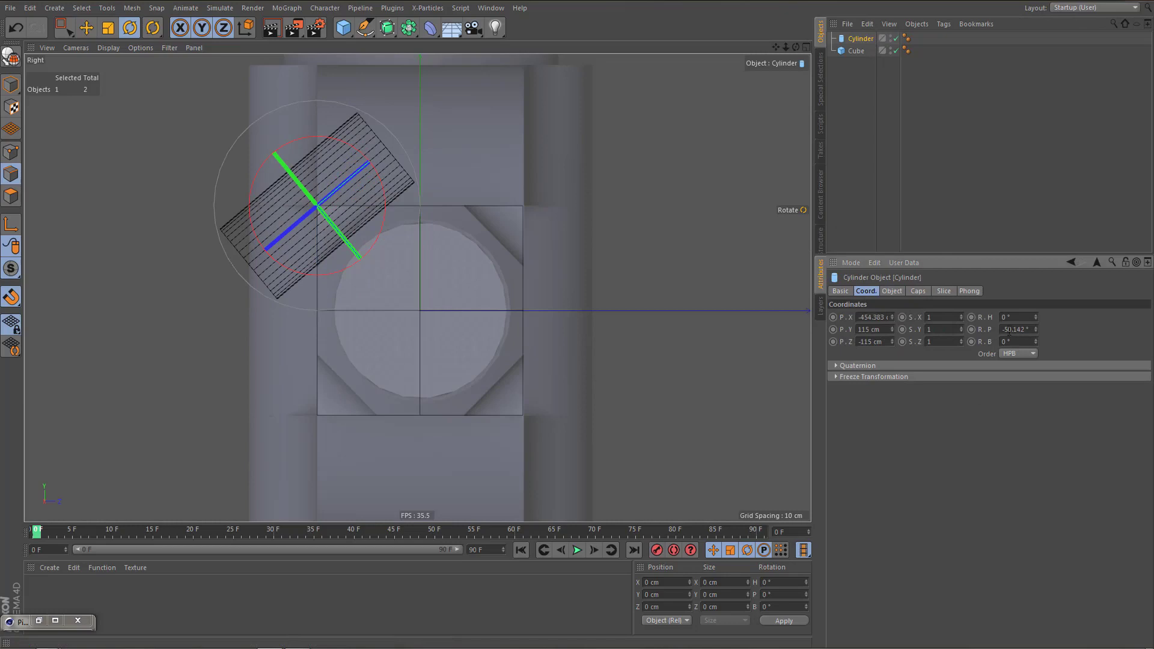
{"action": "left_click_drag", "start_coordinate": [1005, 331], "coordinate": [1028, 339]}
{"action": "type", "text": "-45"}
{"action": "key", "text": "Return"}
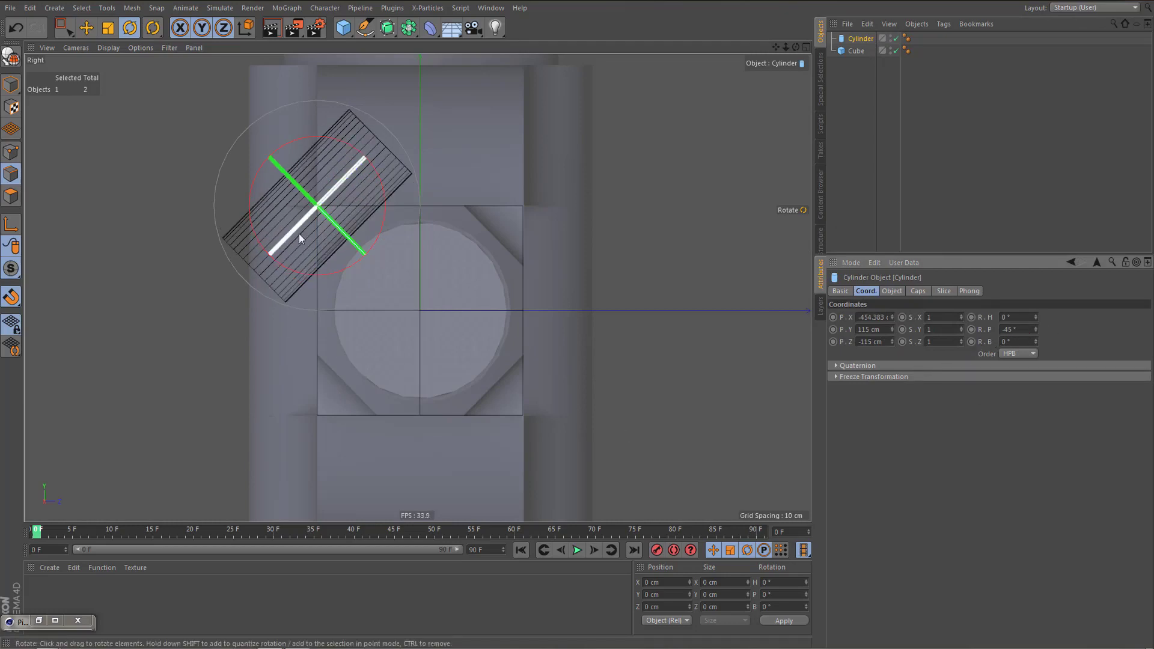
In the Right view, move the tilted cylinder along its local Z axis until its lower edge lines up with the reference's upper-left corner cut
{"action": "key", "text": "e"}
{"action": "scroll", "coordinate": [328, 241], "scroll_direction": "up", "scroll_amount": 5}
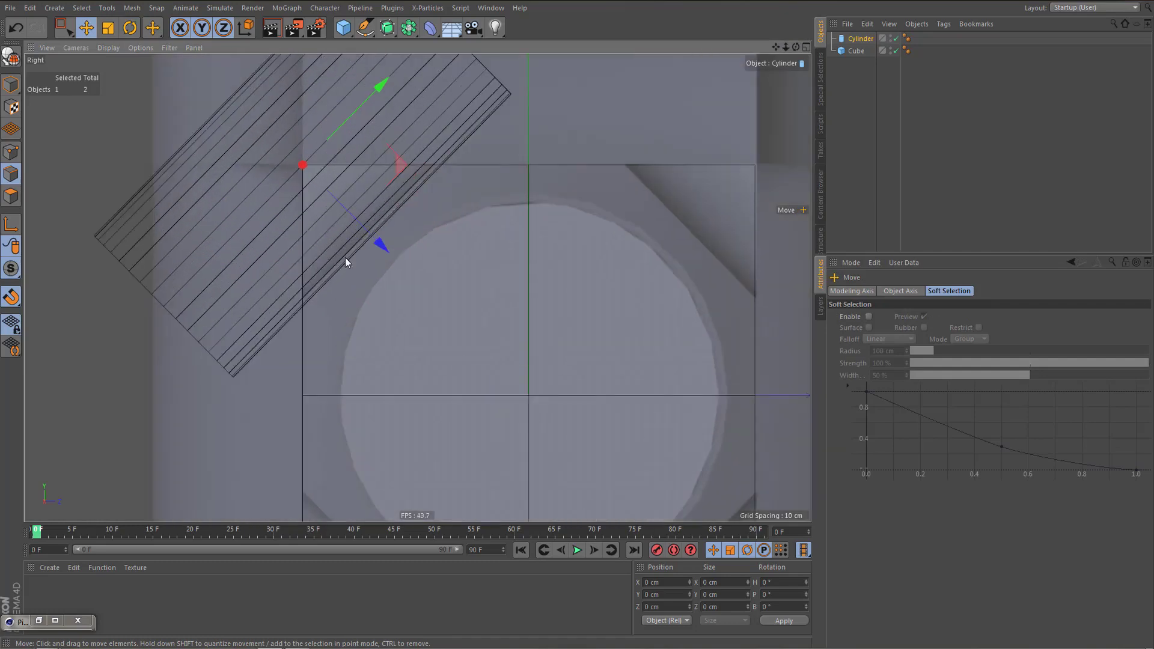
{"action": "middle_click_drag", "start_coordinate": [346, 262], "coordinate": [362, 306], "text": "alt"}
{"action": "left_click_drag", "start_coordinate": [400, 291], "coordinate": [379, 283]}
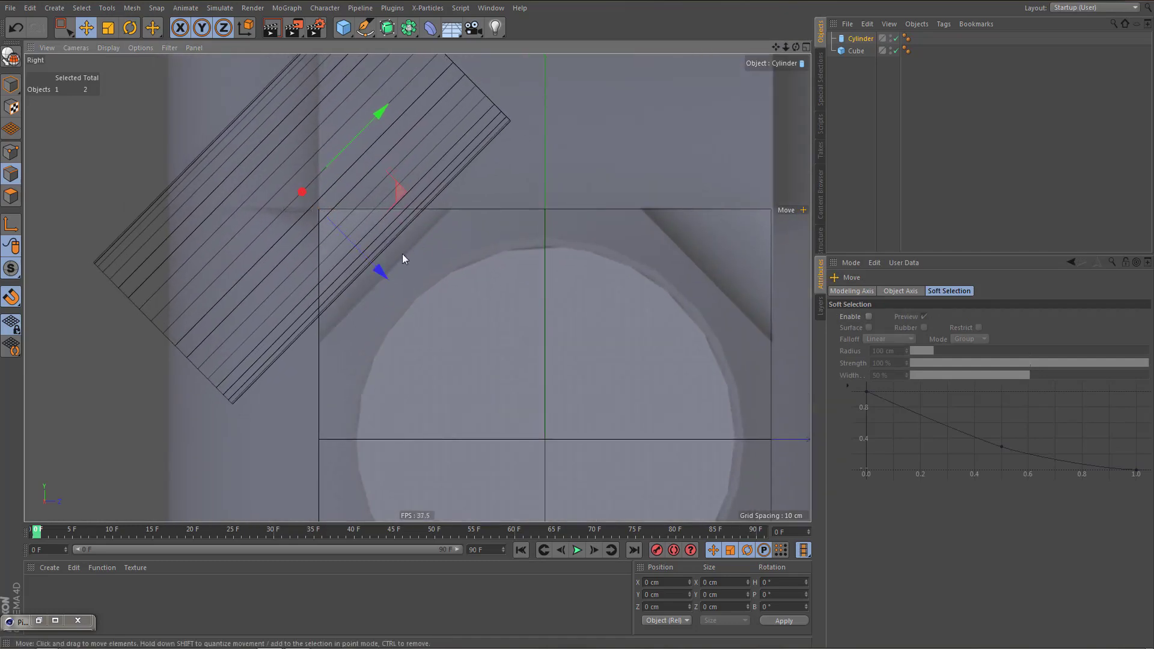
{"action": "left_click_drag", "start_coordinate": [383, 274], "coordinate": [396, 287]}
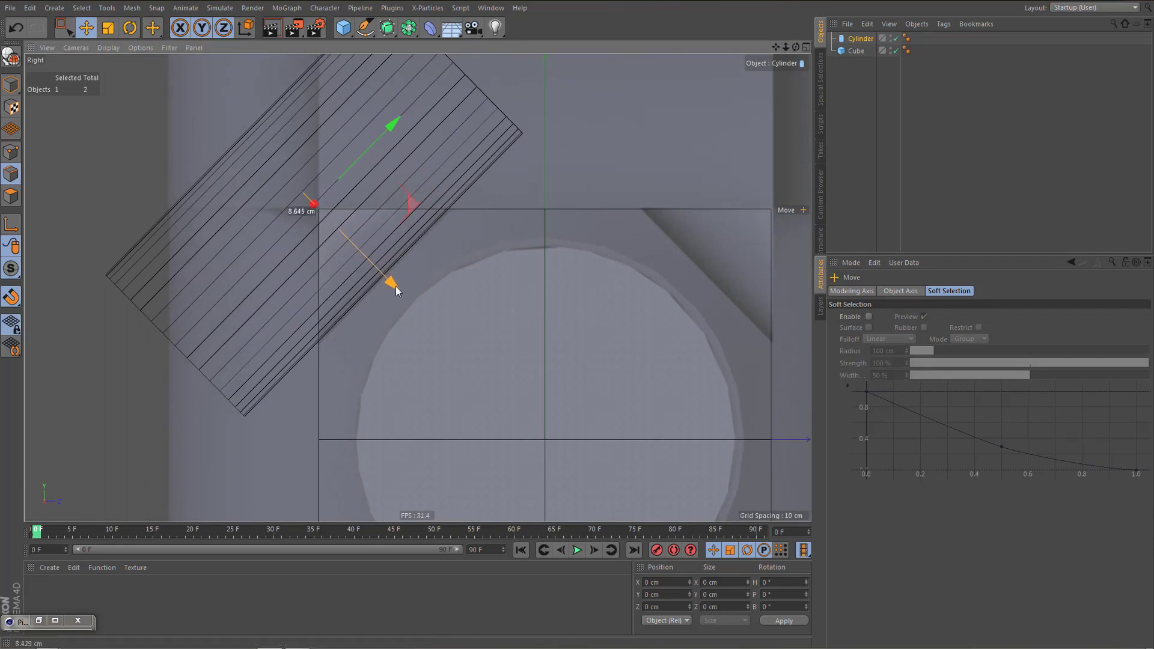
{"action": "scroll", "coordinate": [407, 265], "scroll_direction": "up", "scroll_amount": 5}
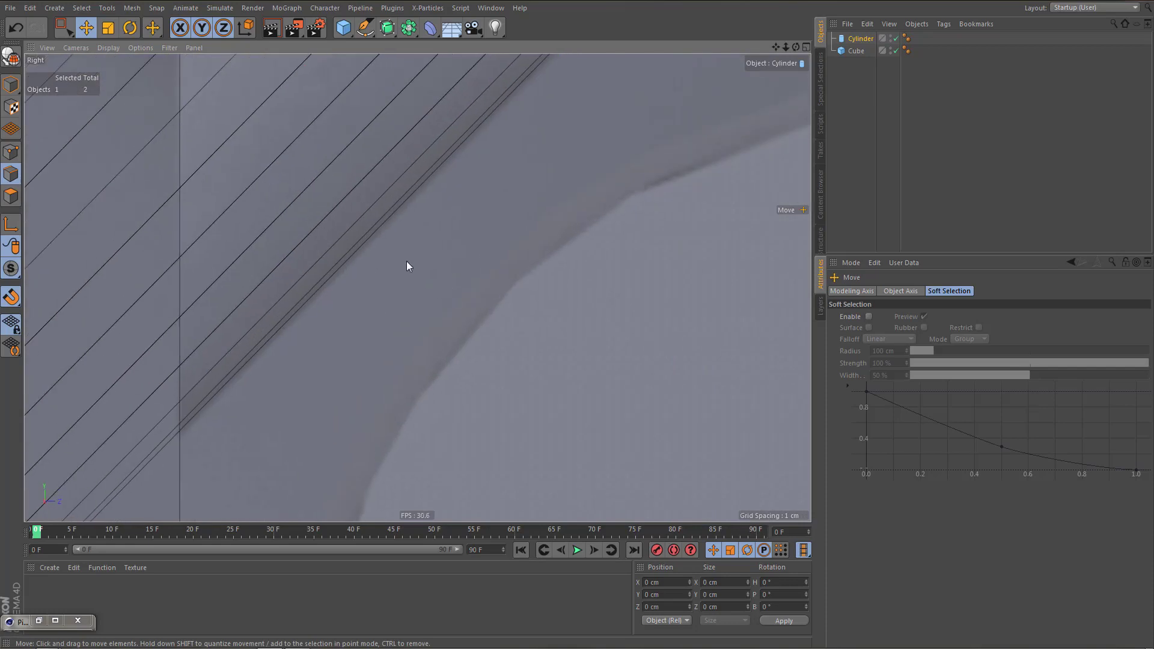
{"action": "middle_click_drag", "start_coordinate": [348, 193], "coordinate": [368, 369], "text": "alt"}
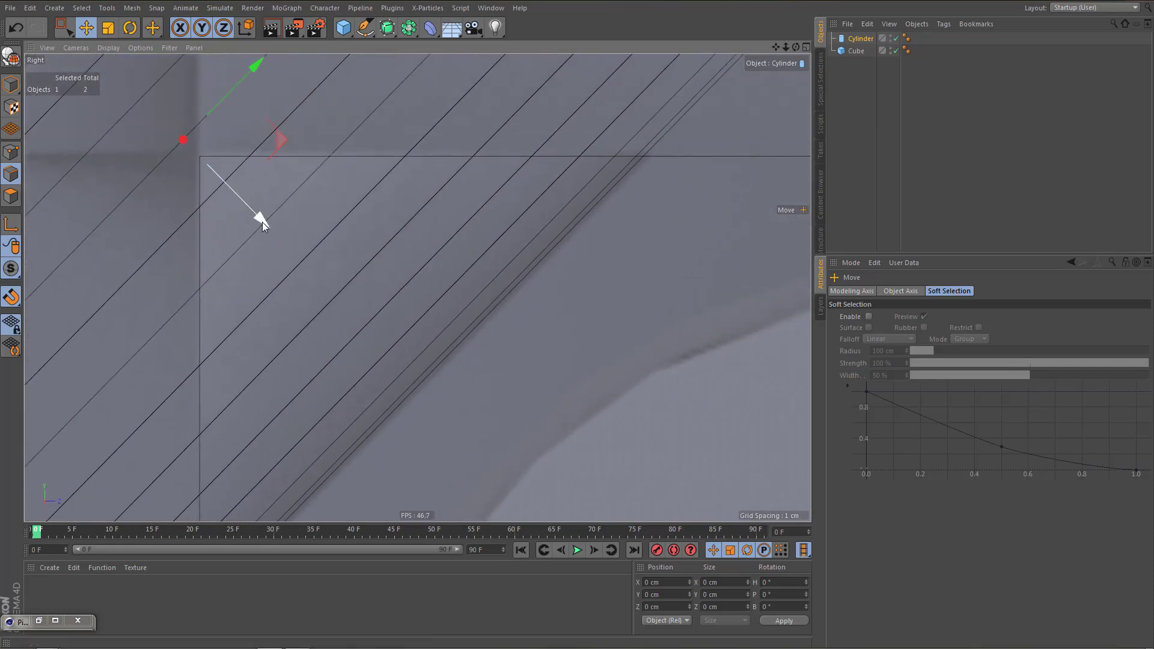
{"action": "left_click_drag", "start_coordinate": [262, 222], "coordinate": [268, 228]}
{"action": "scroll", "coordinate": [246, 268], "scroll_direction": "down", "scroll_amount": 8}
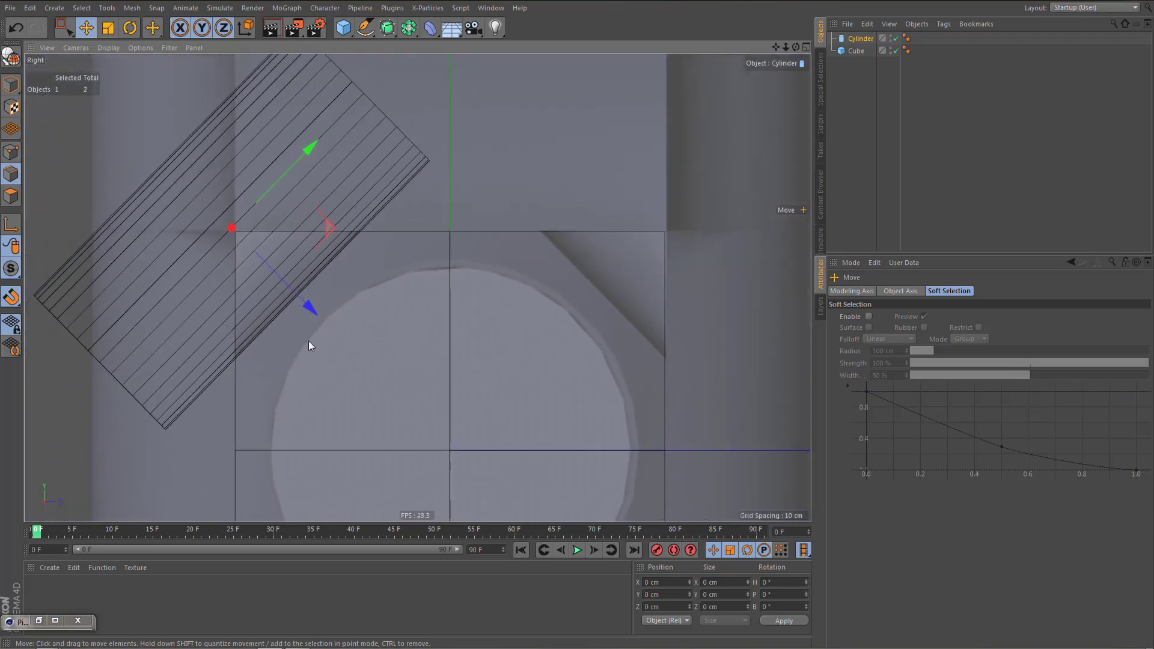
{"action": "middle_click_drag", "start_coordinate": [309, 341], "coordinate": [322, 261], "text": "alt"}
{"action": "right_click_drag", "start_coordinate": [356, 283], "coordinate": [334, 313], "text": "alt"}
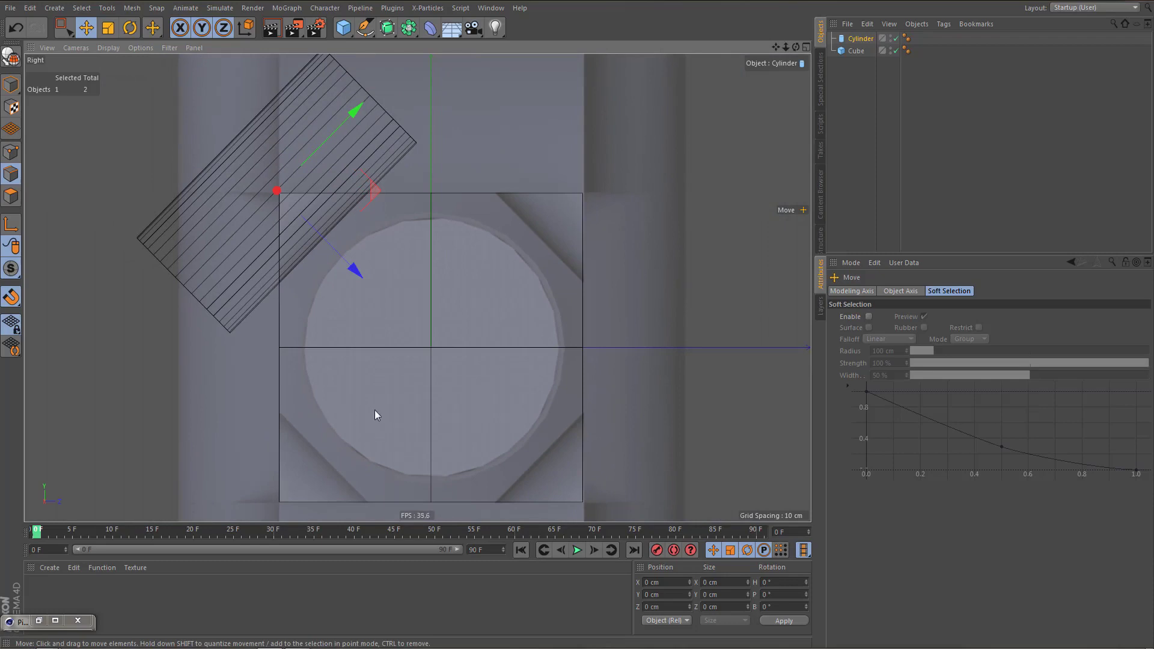
Add a disc at the origin and set its orientation to -X so it faces the Right view
{"action": "left_click_drag", "start_coordinate": [343, 27], "coordinate": [389, 71]}
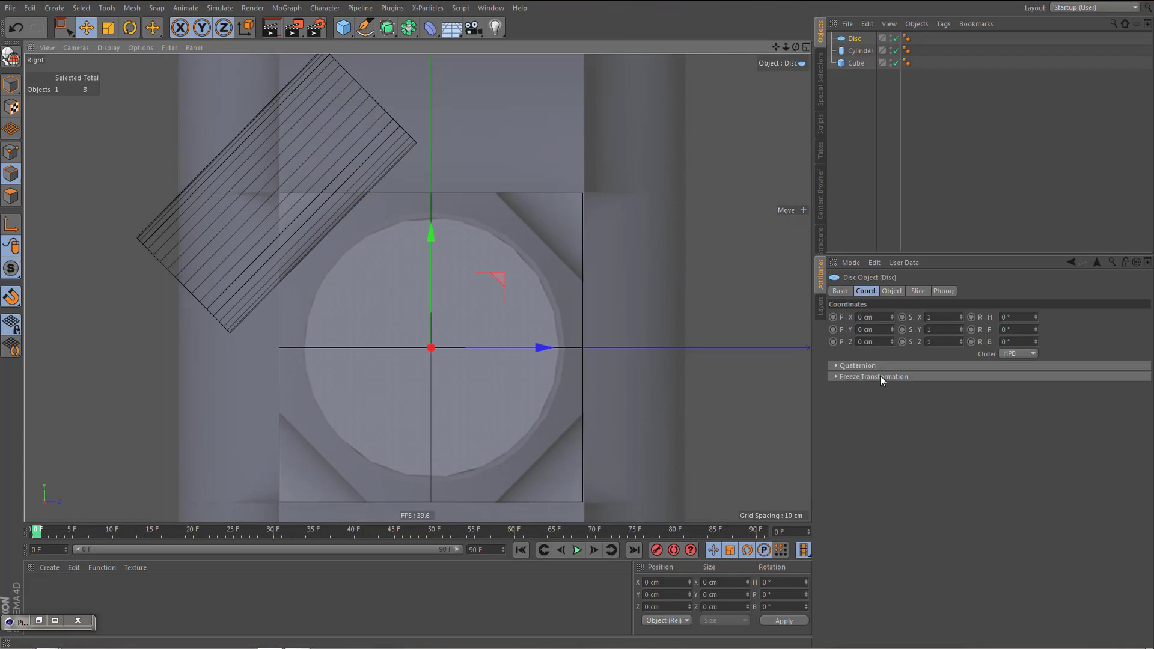
{"action": "left_click", "coordinate": [893, 291]}
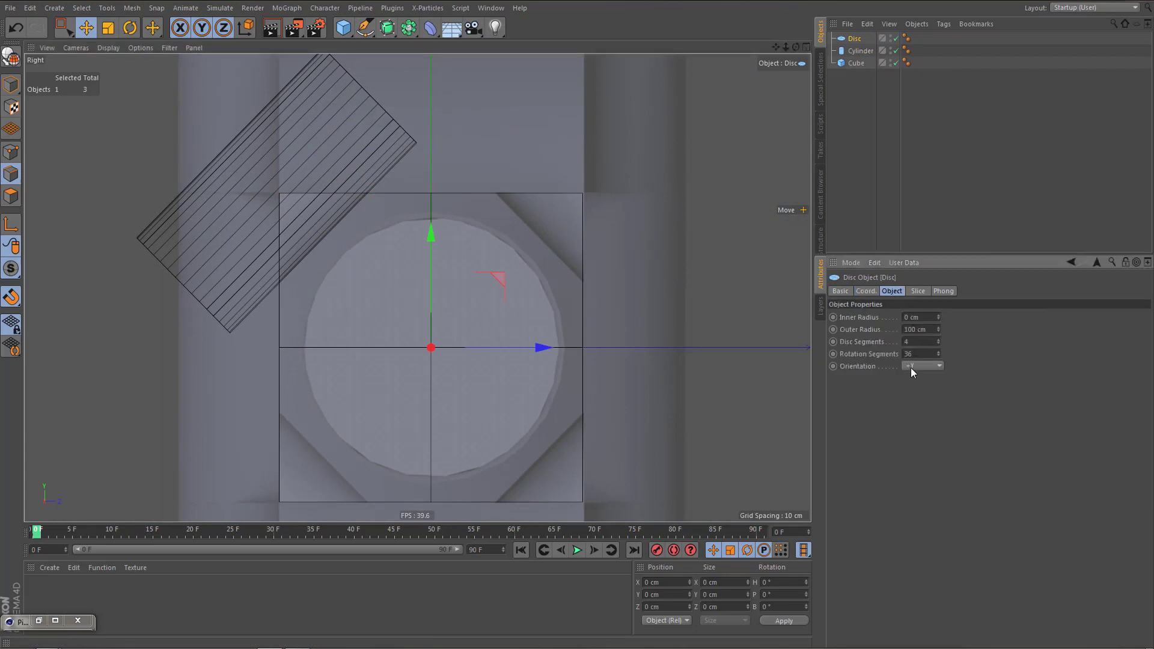
{"action": "left_click", "coordinate": [911, 366]}
{"action": "left_click", "coordinate": [913, 442]}
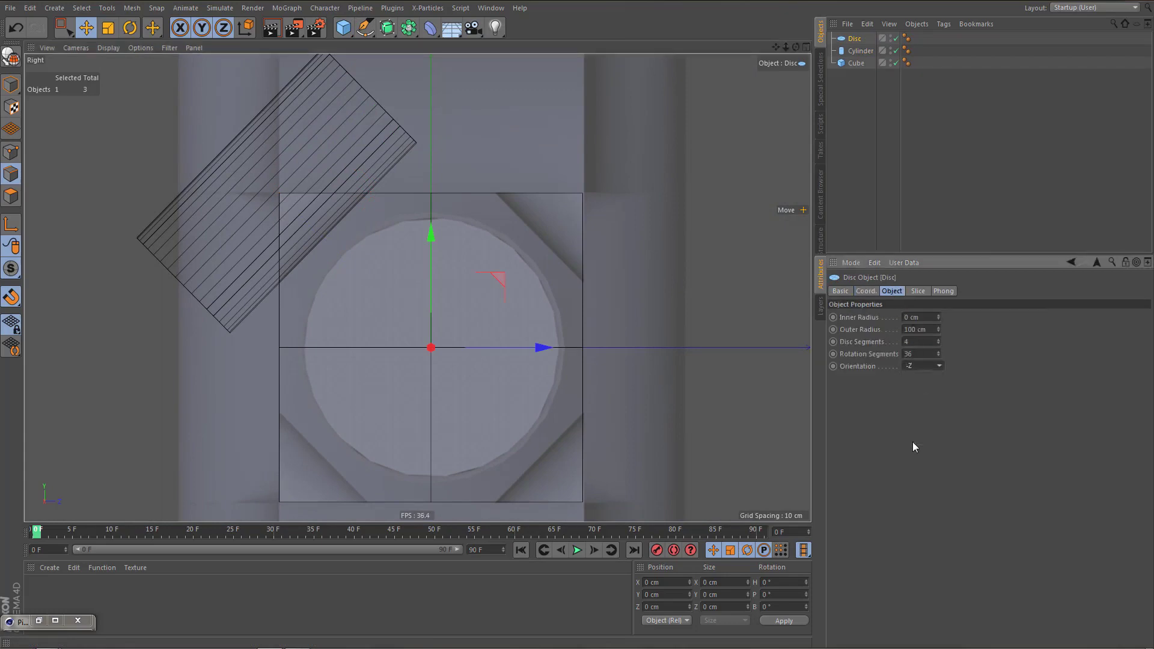
{"action": "left_click", "coordinate": [925, 366]}
{"action": "left_click", "coordinate": [930, 390]}
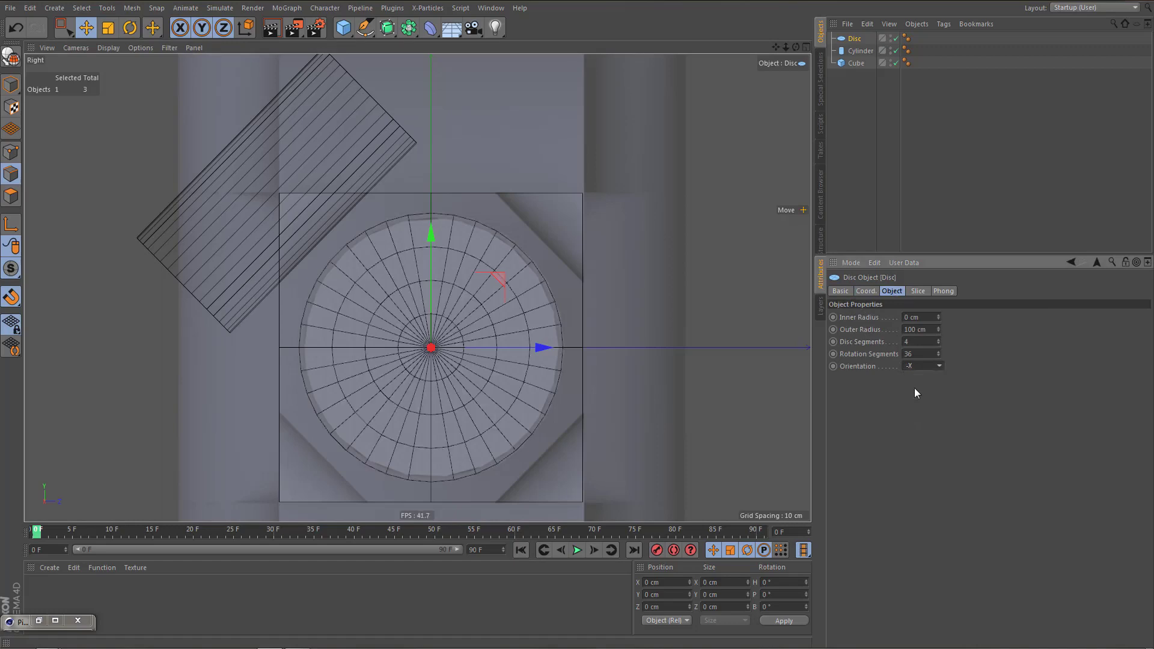
Turn the disc into an octagon with 1 disc segment and 8 rotation segments
{"action": "left_click_drag", "start_coordinate": [938, 341], "coordinate": [937, 354]}
{"action": "left_click", "coordinate": [927, 352]}
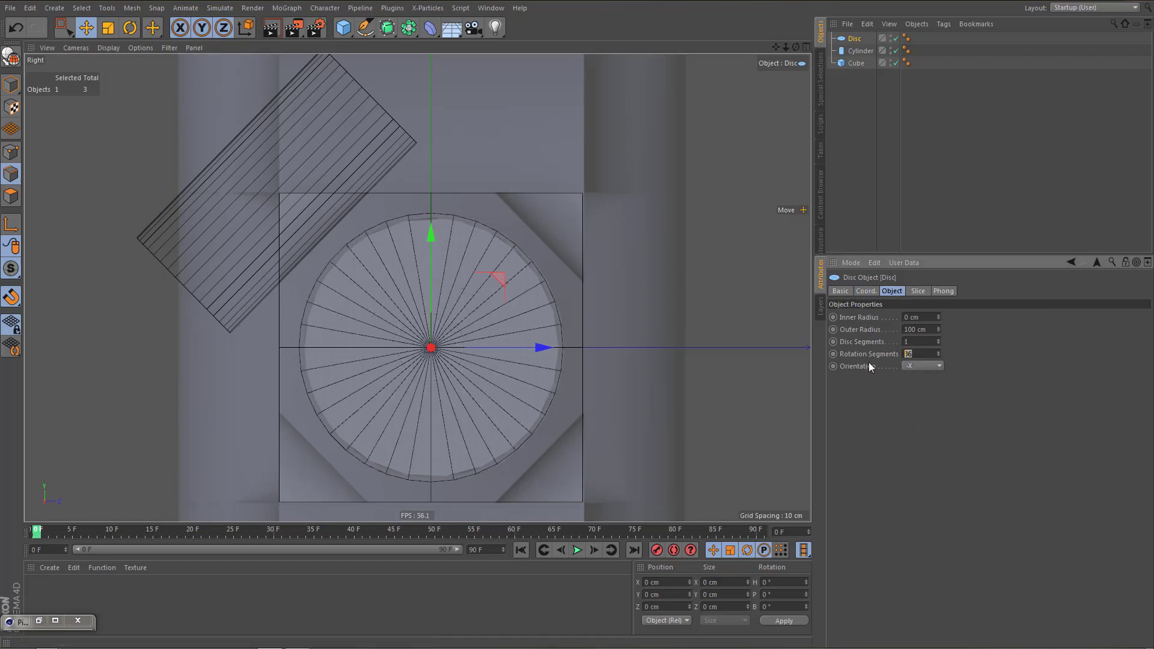
{"action": "key", "text": "Return"}
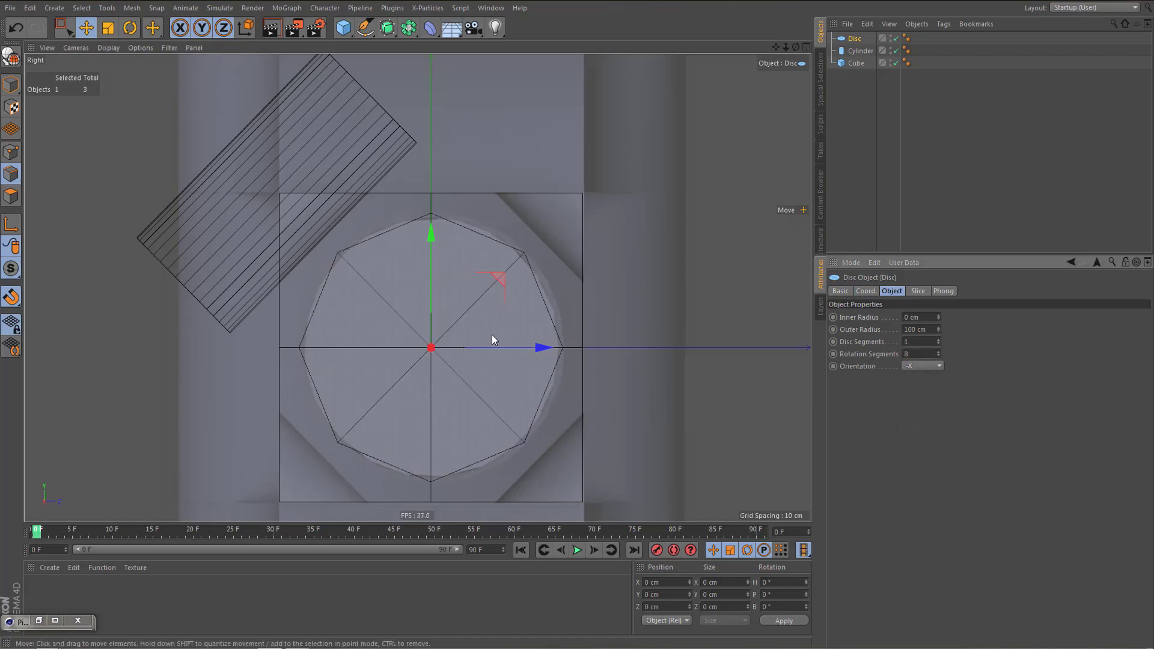
Rotate the disc about the X axis to level its top side and set its pitch rotation to -22.5°
{"action": "key", "text": "r"}
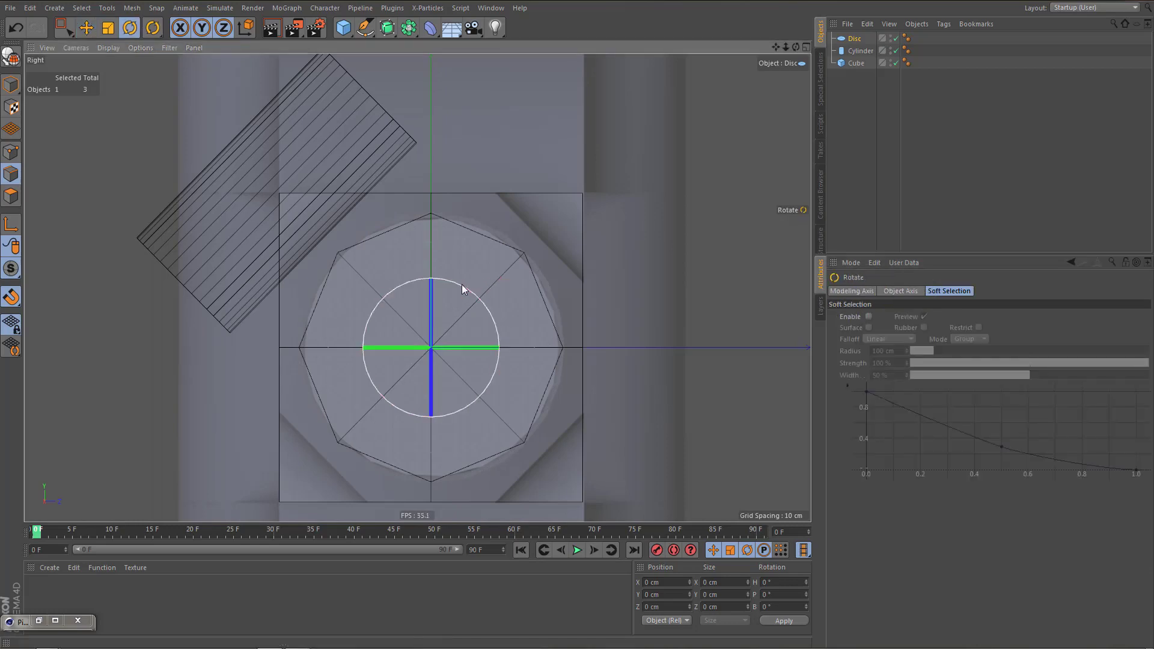
{"action": "left_click_drag", "start_coordinate": [462, 284], "coordinate": [488, 298]}
{"action": "left_click", "coordinate": [852, 40]}
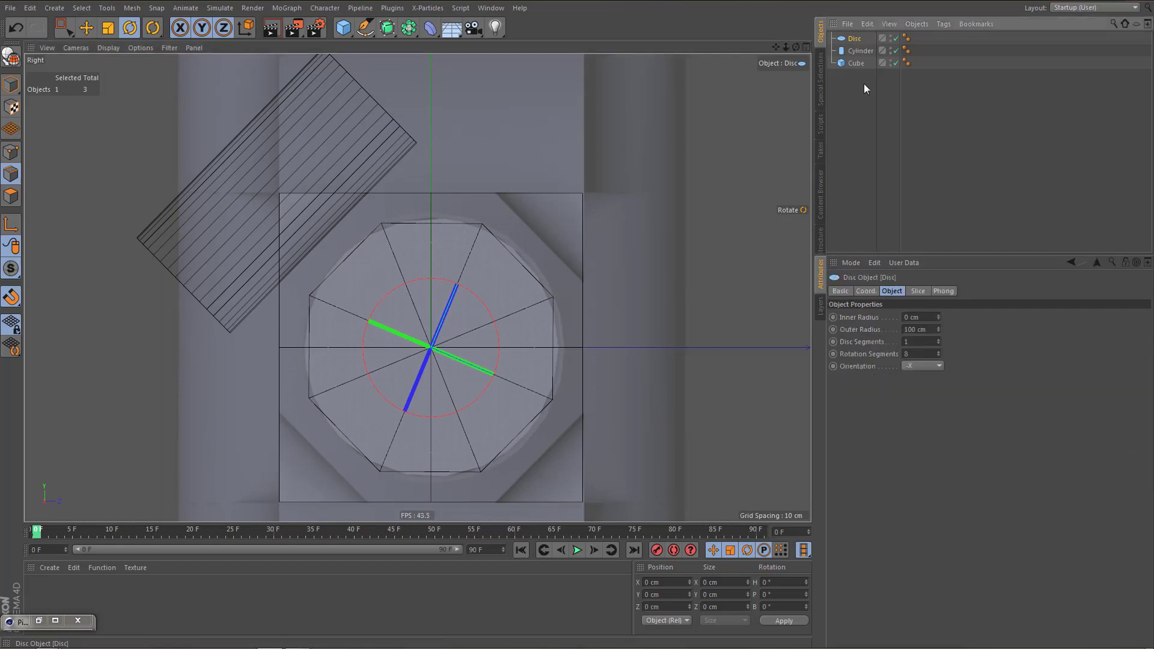
{"action": "left_click", "coordinate": [866, 290]}
{"action": "left_click_drag", "start_coordinate": [1005, 329], "coordinate": [1066, 332]}
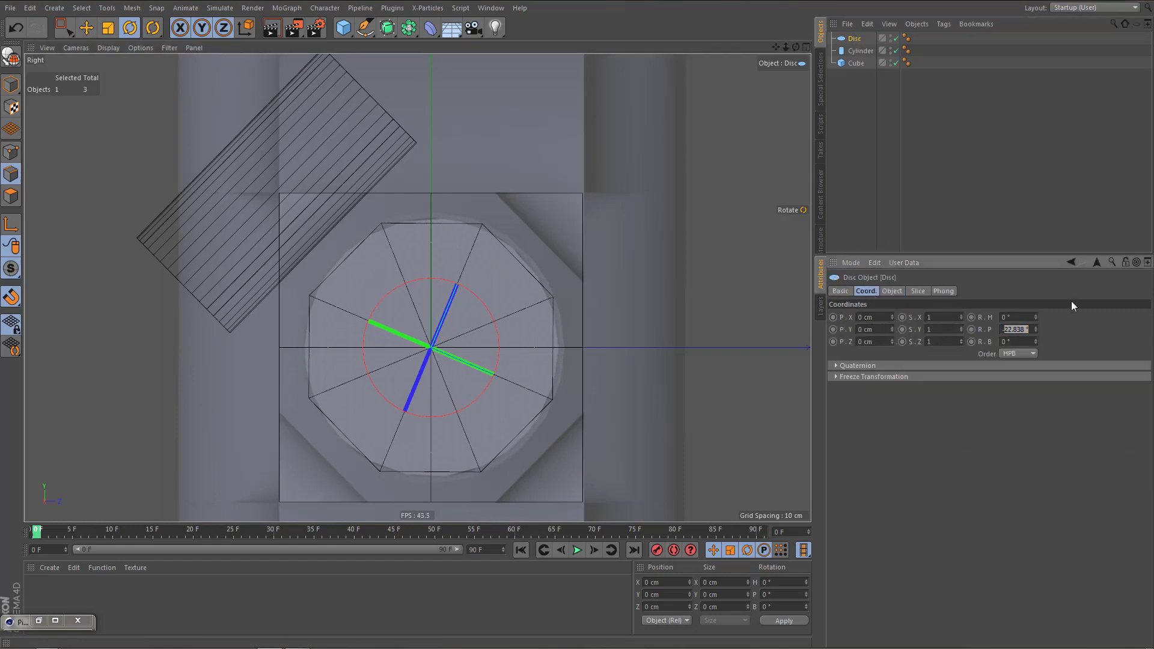
{"action": "type", "text": "-22.5"}
{"action": "key", "text": "Return"}
Scale the octagonal disc uniformly to an outer radius of about 124.6 cm, bringing its top side to the cube's top edge
{"action": "key", "text": "t"}
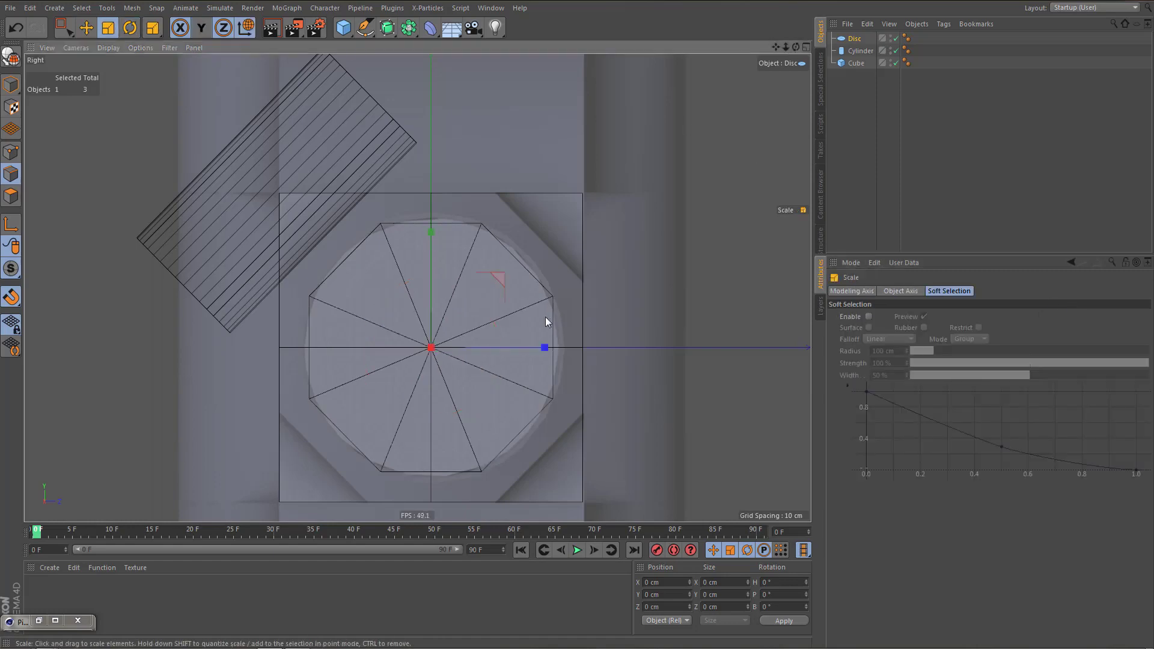
{"action": "left_click_drag", "start_coordinate": [546, 316], "coordinate": [644, 278]}
{"action": "scroll", "coordinate": [453, 186], "scroll_direction": "up", "scroll_amount": 8}
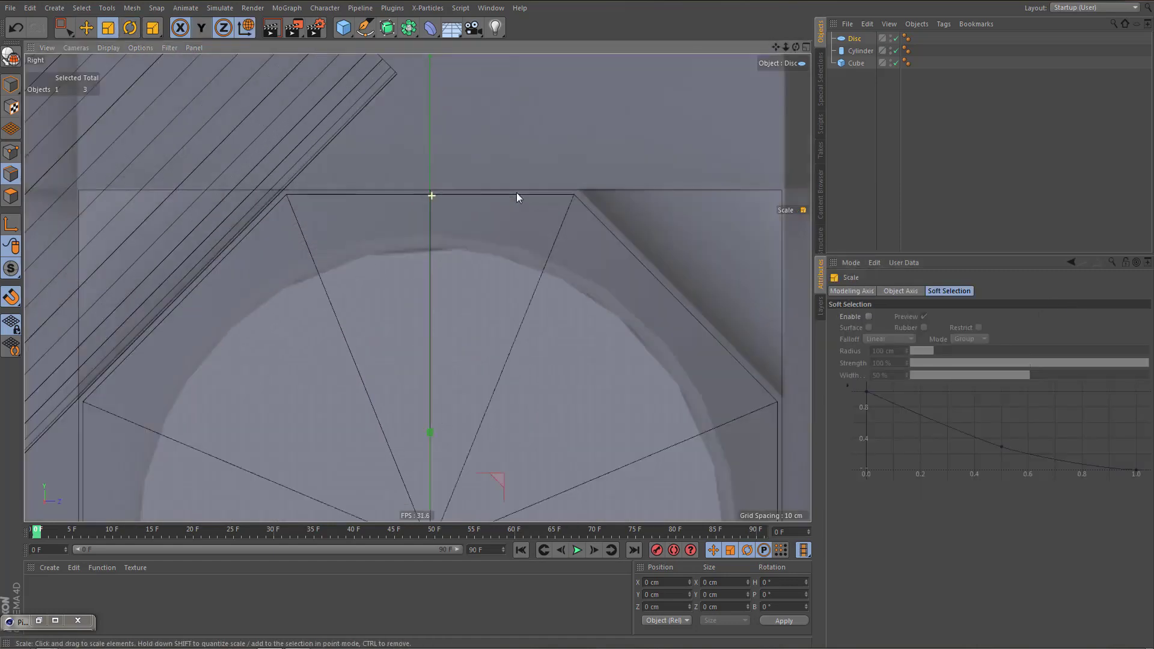
{"action": "scroll", "coordinate": [512, 338], "scroll_direction": "up", "scroll_amount": 5}
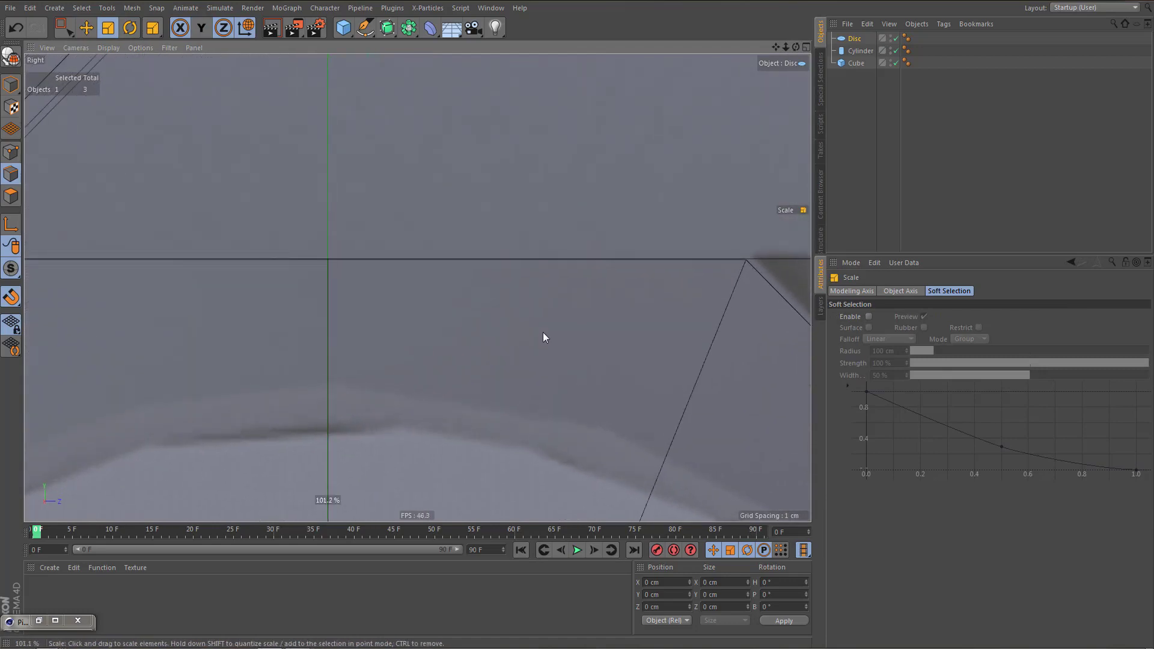
{"action": "middle_click_drag", "start_coordinate": [607, 308], "coordinate": [423, 332]}
{"action": "right_click_drag", "start_coordinate": [562, 301], "coordinate": [647, 273], "text": "alt"}
{"action": "middle_click_drag", "start_coordinate": [564, 287], "coordinate": [506, 400], "text": "alt"}
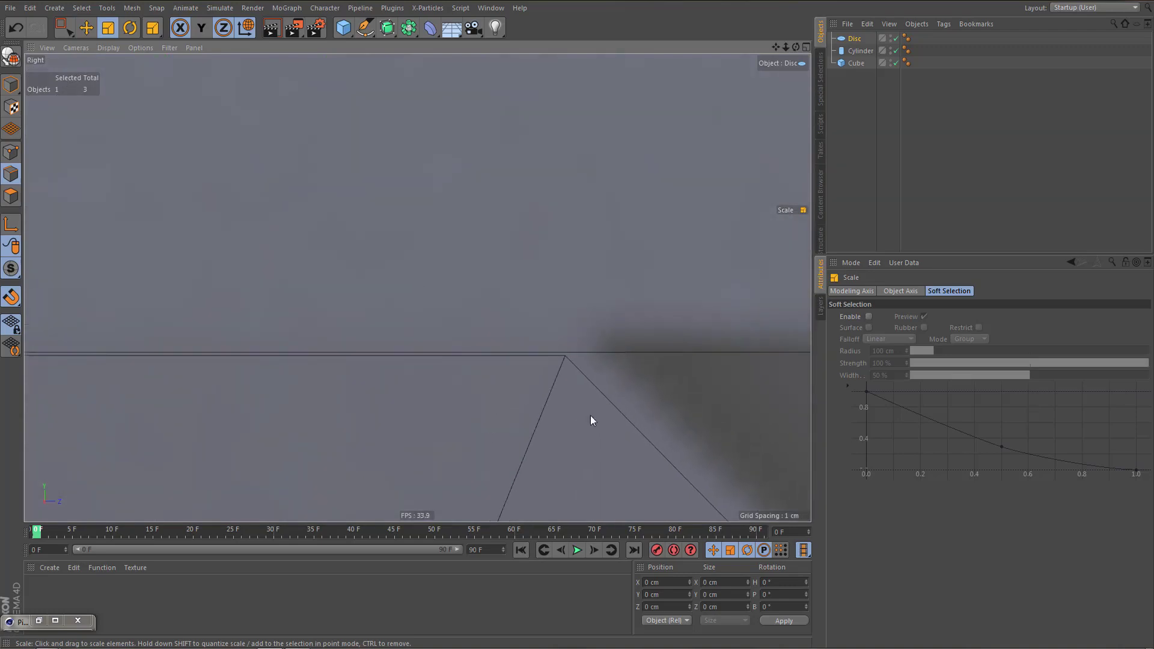
{"action": "left_click_drag", "start_coordinate": [590, 416], "coordinate": [594, 416]}
Reduce the disc's outer radius to 124.466 cm to align its top side with the cube's top edge
{"action": "left_click", "coordinate": [858, 39]}
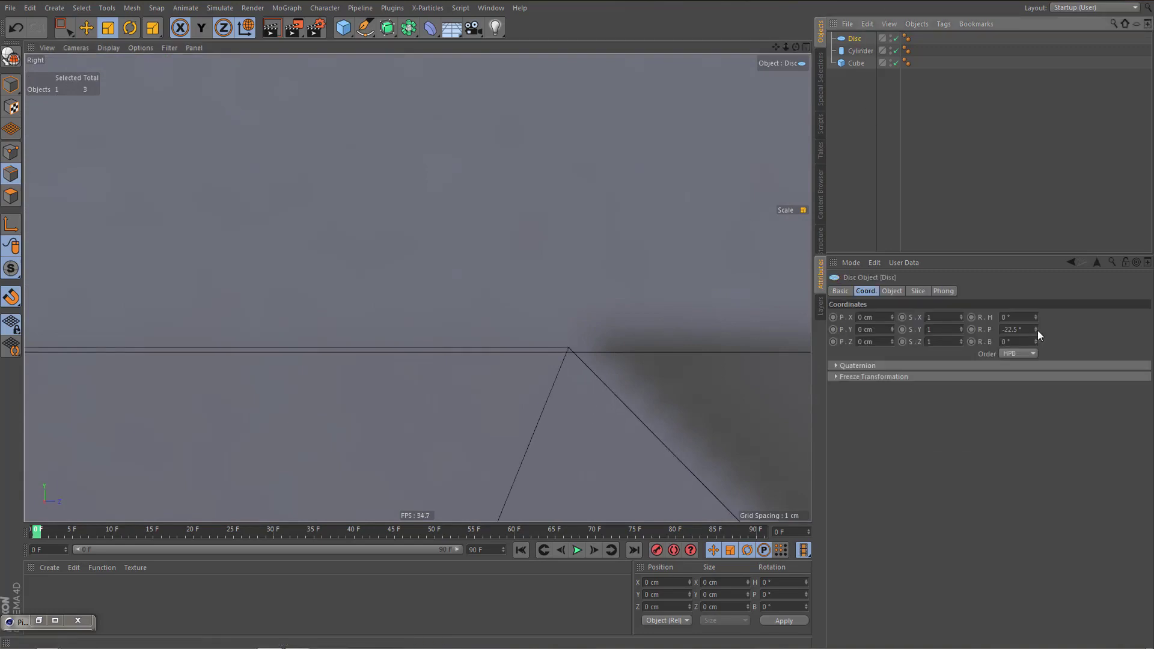
{"action": "left_click", "coordinate": [892, 292]}
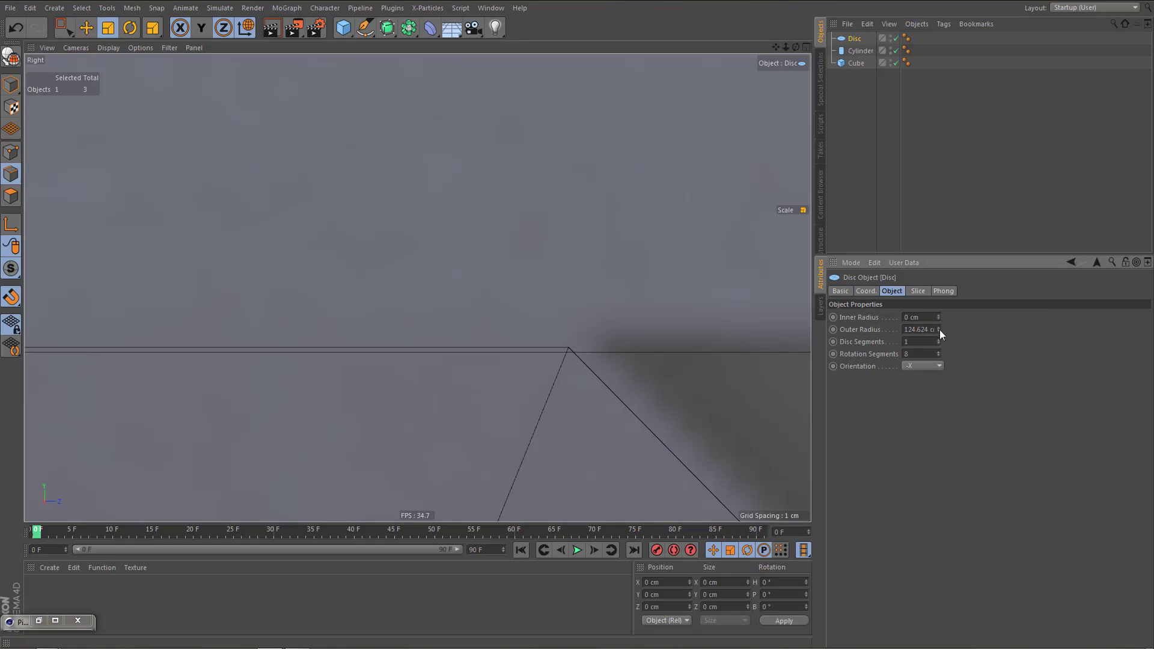
{"action": "left_click_drag", "start_coordinate": [939, 329], "coordinate": [867, 334]}
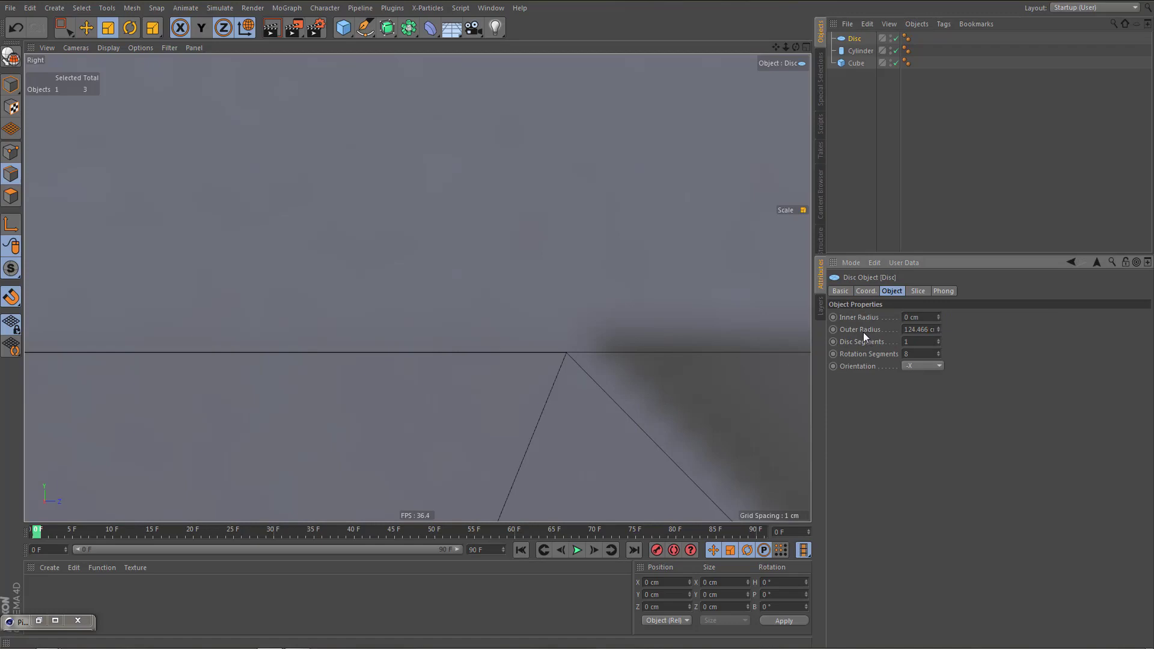
Try outer radii of 124.5 cm and 124.44 cm for the disc against the cube's top edge
{"action": "right_click_drag", "start_coordinate": [530, 348], "coordinate": [707, 344], "text": "alt"}
{"action": "middle_click_drag", "start_coordinate": [706, 359], "coordinate": [675, 349], "text": "alt"}
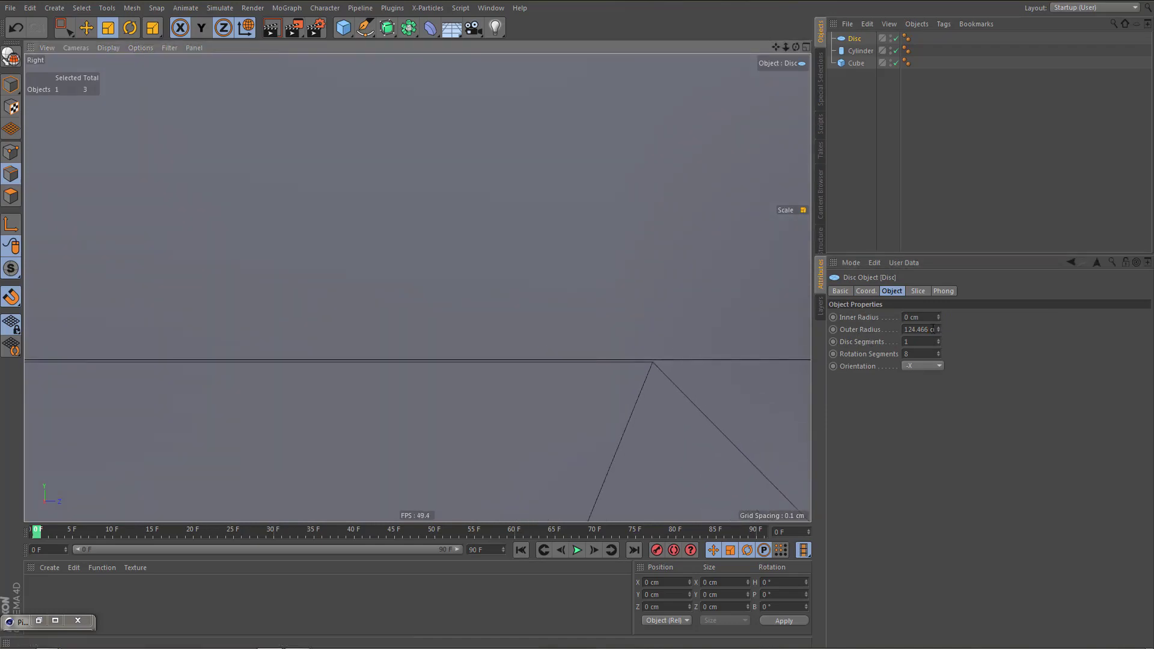
{"action": "left_click_drag", "start_coordinate": [929, 329], "coordinate": [917, 330]}
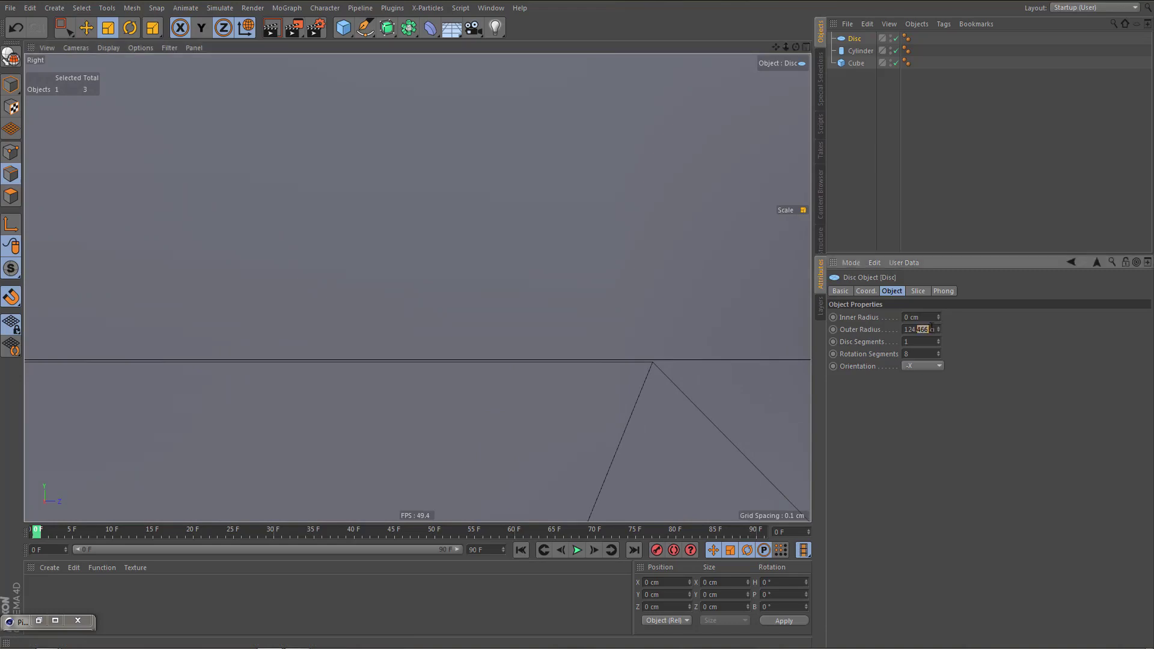
{"action": "type", "text": "5"}
{"action": "key", "text": "Return"}
{"action": "double_click", "coordinate": [921, 330]}
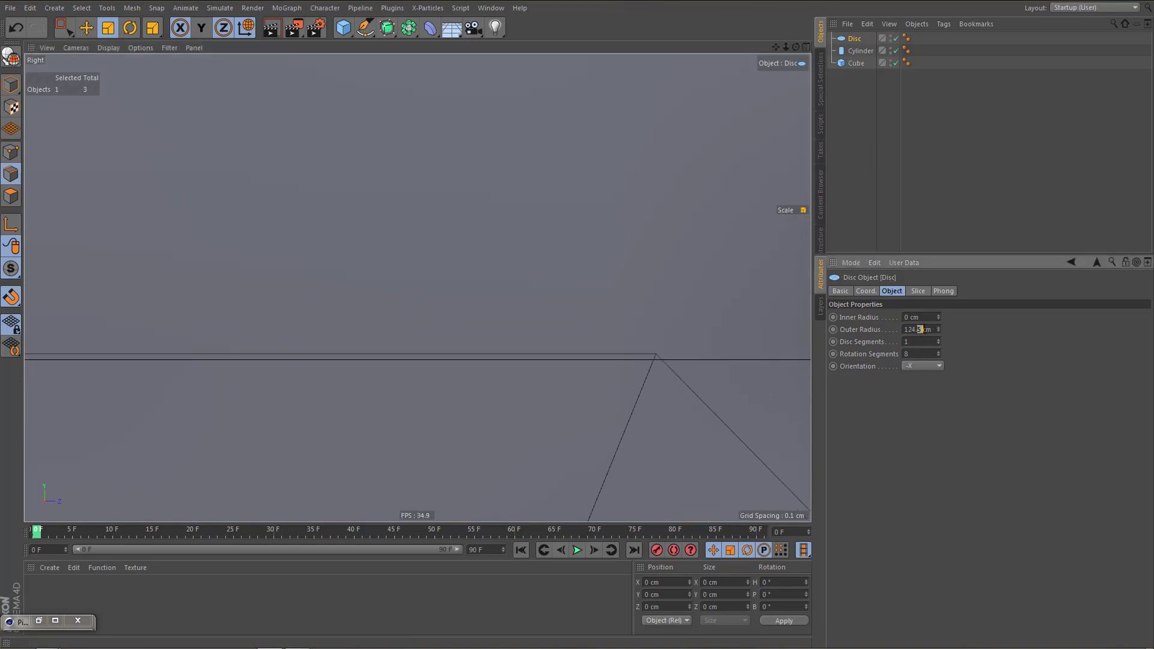
{"action": "type", "text": "44"}
{"action": "key", "text": "Return"}
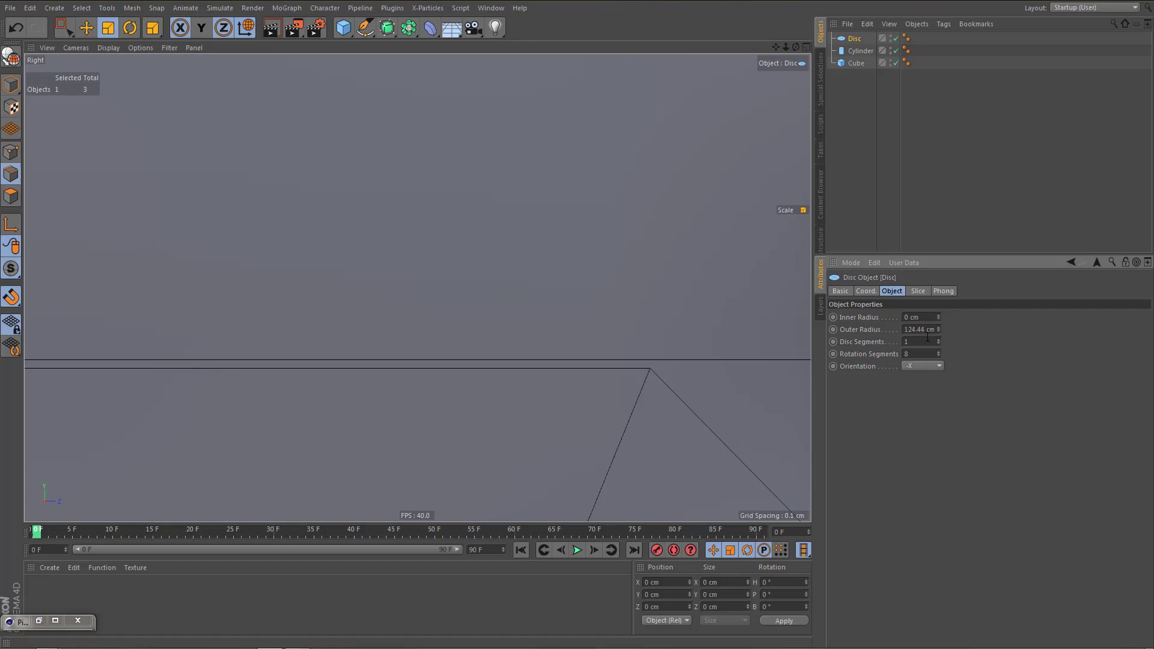
Set the disc's outer radius to 124.47 cm and check its fit against the cube and the reference corner cuts
{"action": "key", "text": "BackSpace"}
{"action": "type", "text": "7"}
{"action": "key", "text": "Return"}
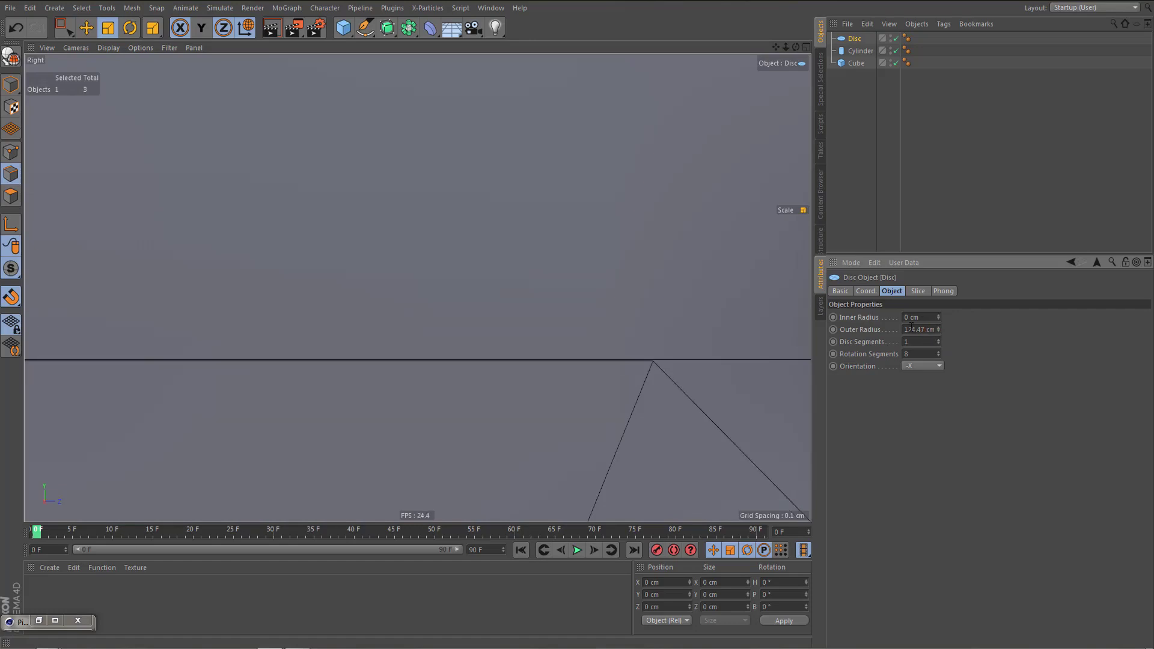
{"action": "right_click_drag", "start_coordinate": [553, 351], "coordinate": [533, 472], "text": "alt"}
{"action": "middle_click_drag", "start_coordinate": [541, 384], "coordinate": [558, 325], "text": "alt"}
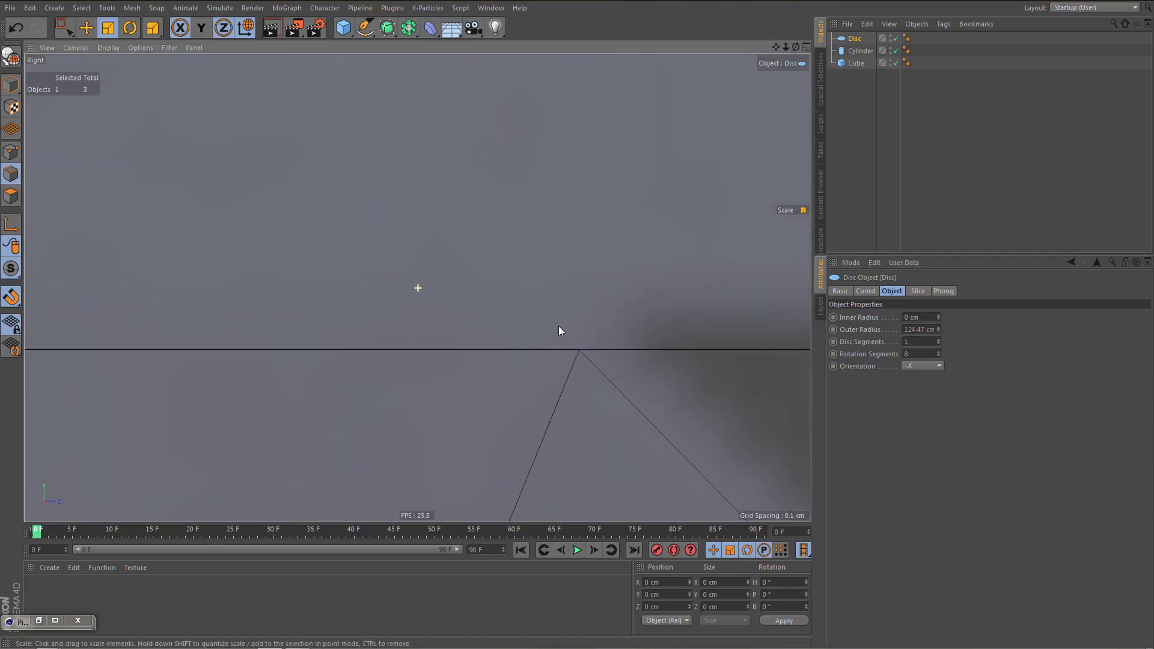
{"action": "right_click_drag", "start_coordinate": [557, 325], "coordinate": [532, 360], "text": "alt"}
{"action": "scroll", "coordinate": [533, 364], "scroll_direction": "down", "scroll_amount": 5}
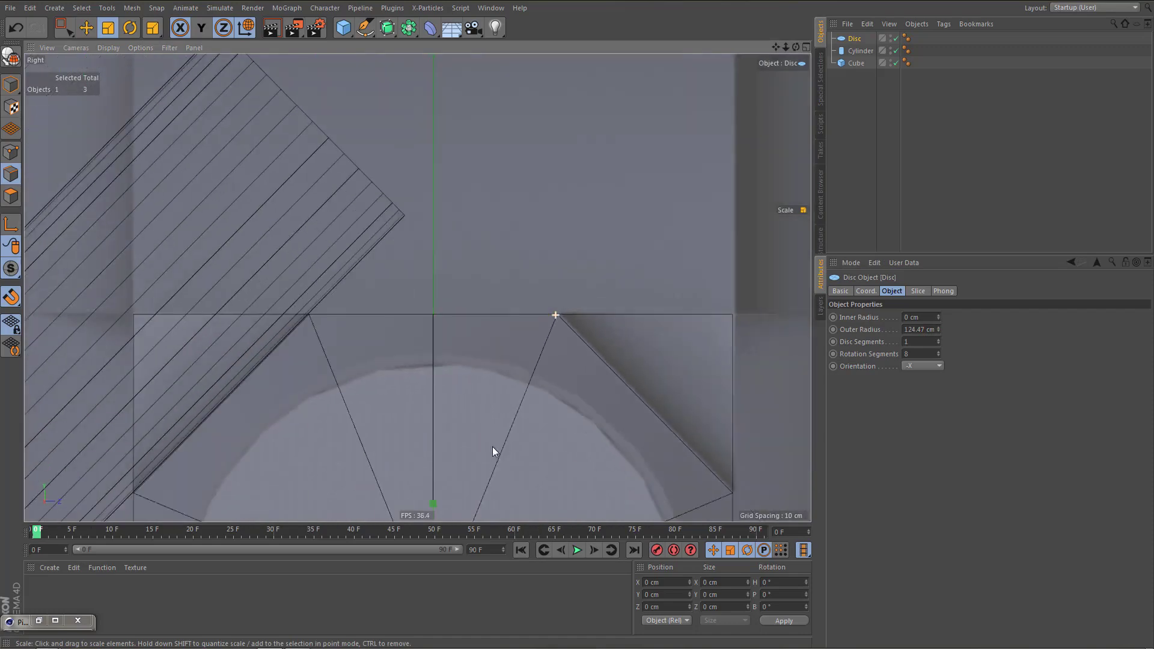
{"action": "scroll", "coordinate": [578, 330], "scroll_direction": "down", "scroll_amount": 3}
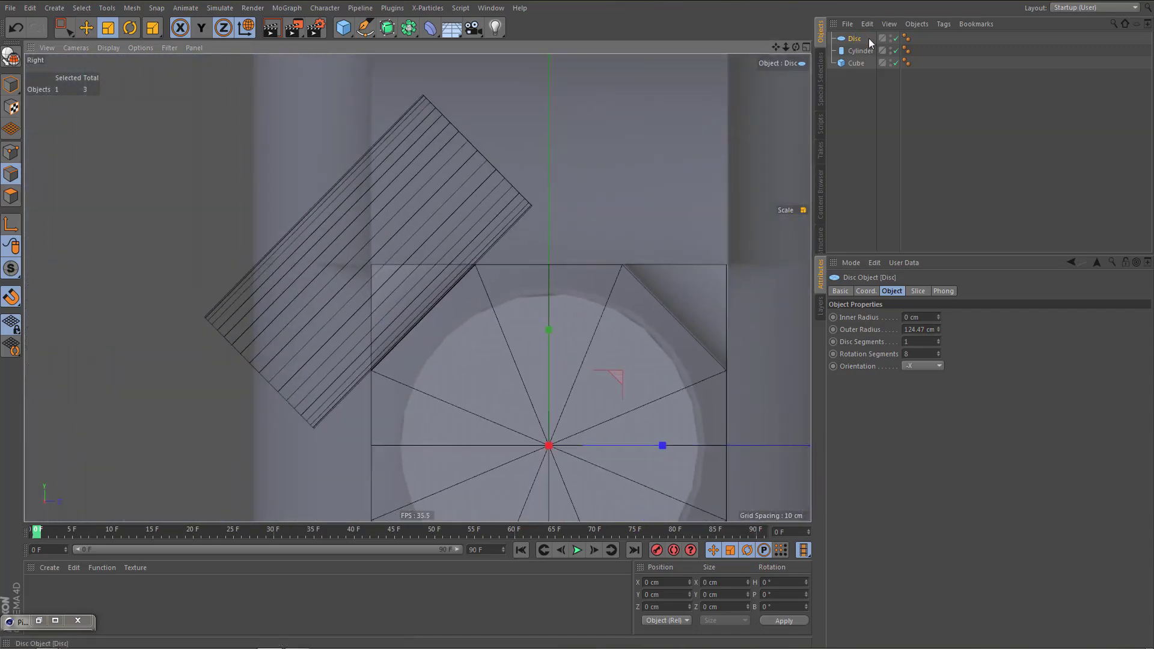
Make the cube editable and rename it "eye end"
{"action": "left_click", "coordinate": [861, 63]}
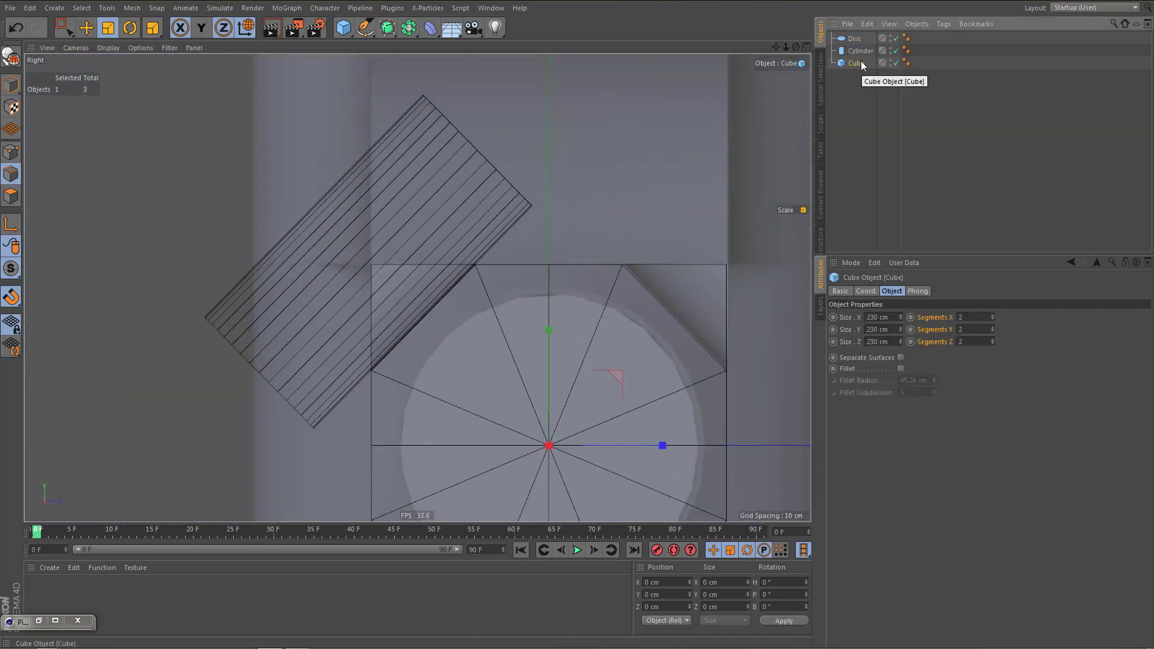
{"action": "key", "text": "c"}
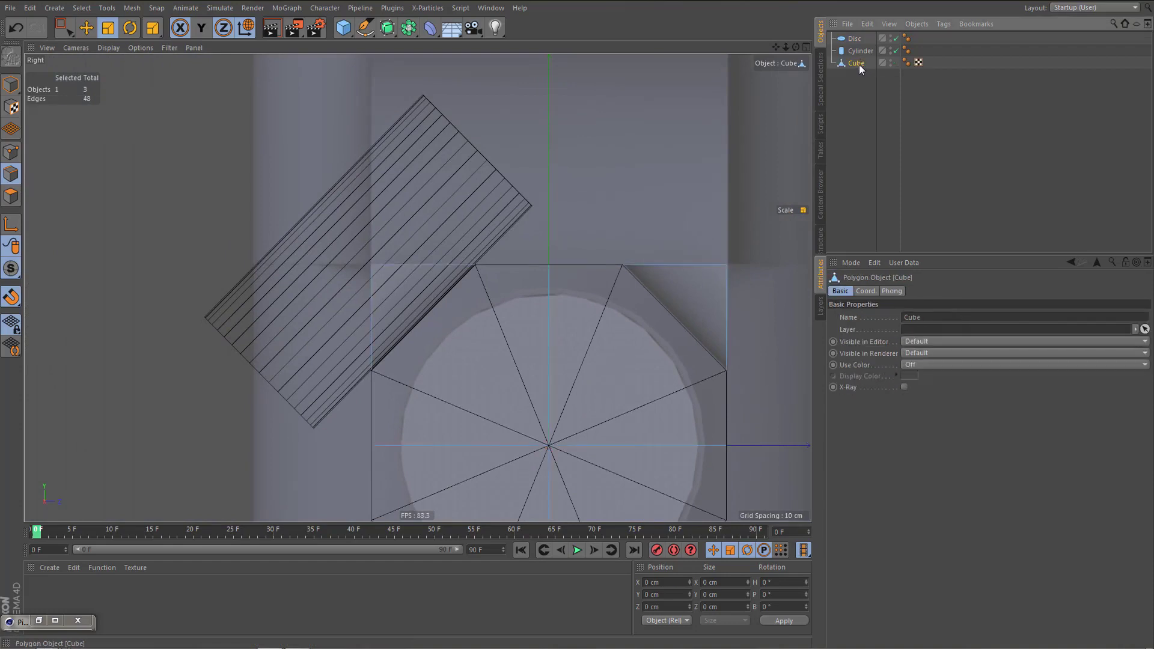
{"action": "double_click", "coordinate": [858, 63]}
{"action": "key", "text": "BackSpace"}
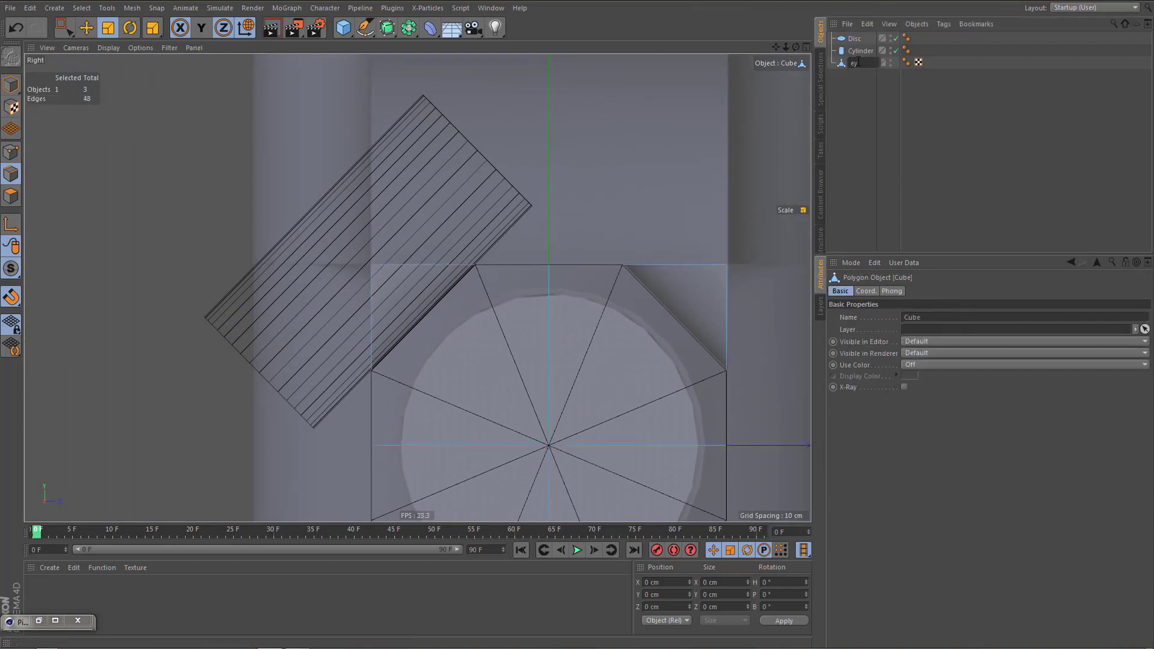
{"action": "type", "text": "eye a"}
{"action": "type", "text": "nd"}
{"action": "key", "text": "Return"}
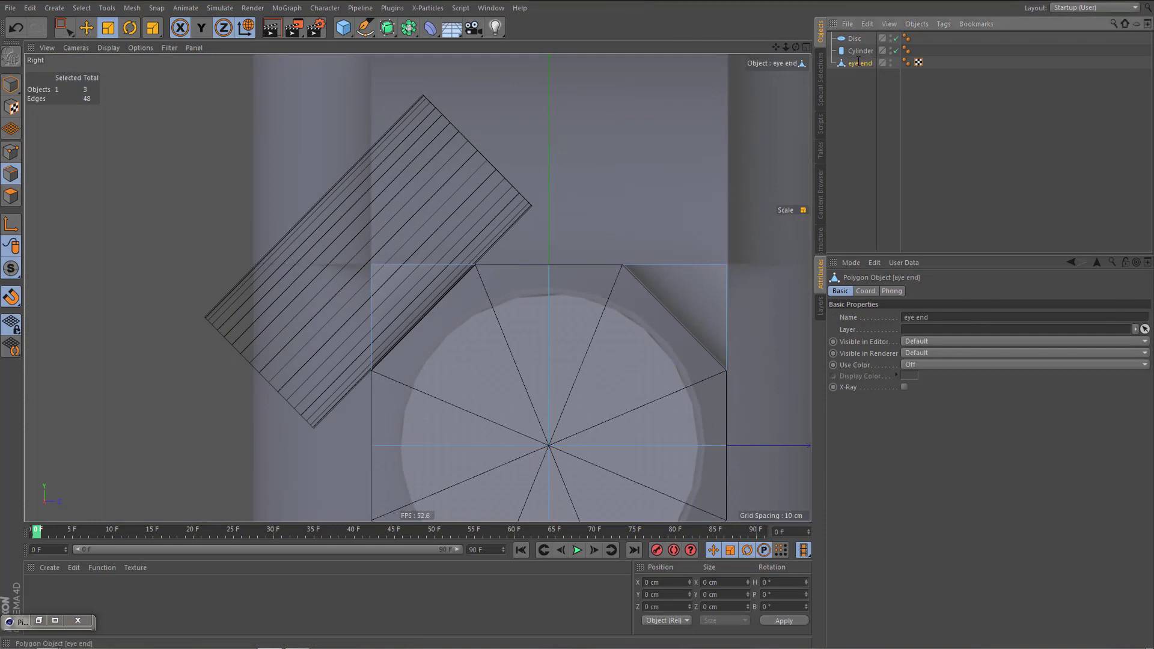
Make two XY plane cuts through the eye end block, snapped to the upper and lower vertices of the disc's left side
{"action": "middle_click_drag", "start_coordinate": [623, 339], "coordinate": [597, 268], "text": "alt"}
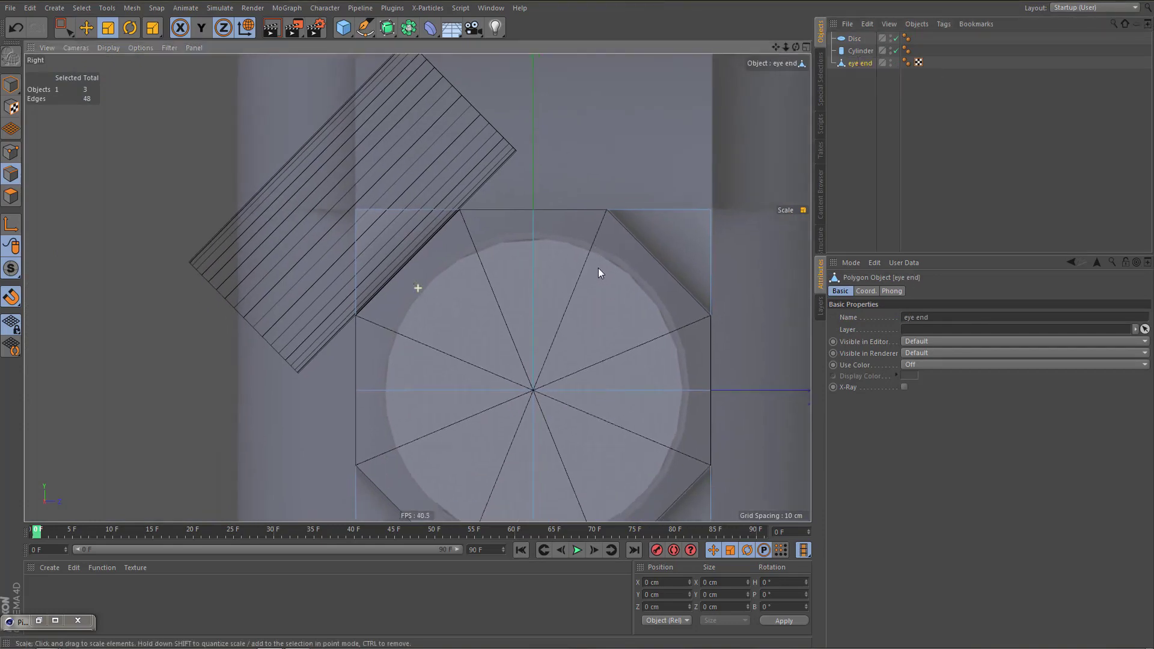
{"action": "key", "text": "k"}
{"action": "key", "text": "j"}
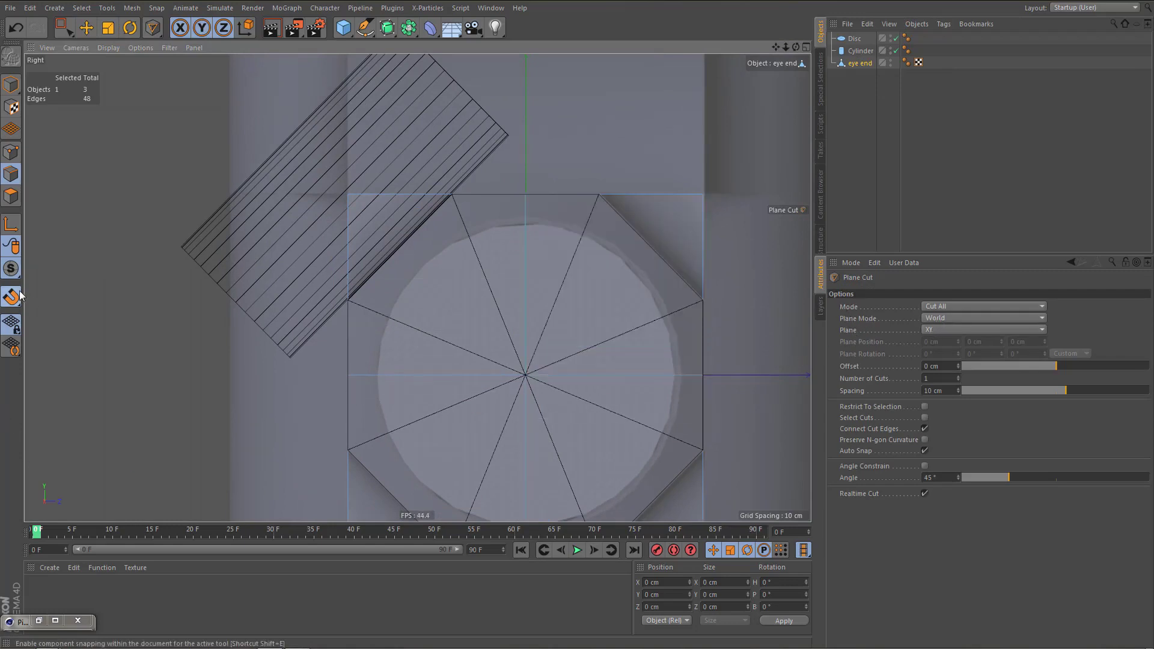
{"action": "scroll", "coordinate": [360, 313], "scroll_direction": "up", "scroll_amount": 10}
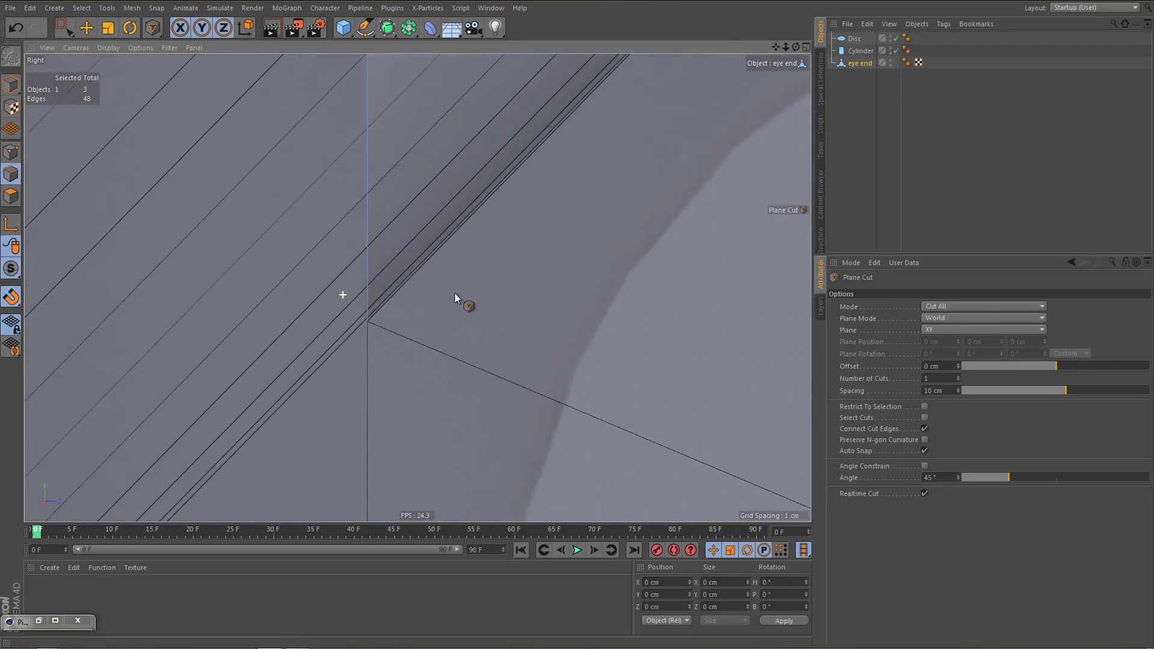
{"action": "left_click", "coordinate": [373, 327]}
{"action": "scroll", "coordinate": [373, 327], "scroll_direction": "down", "scroll_amount": 5}
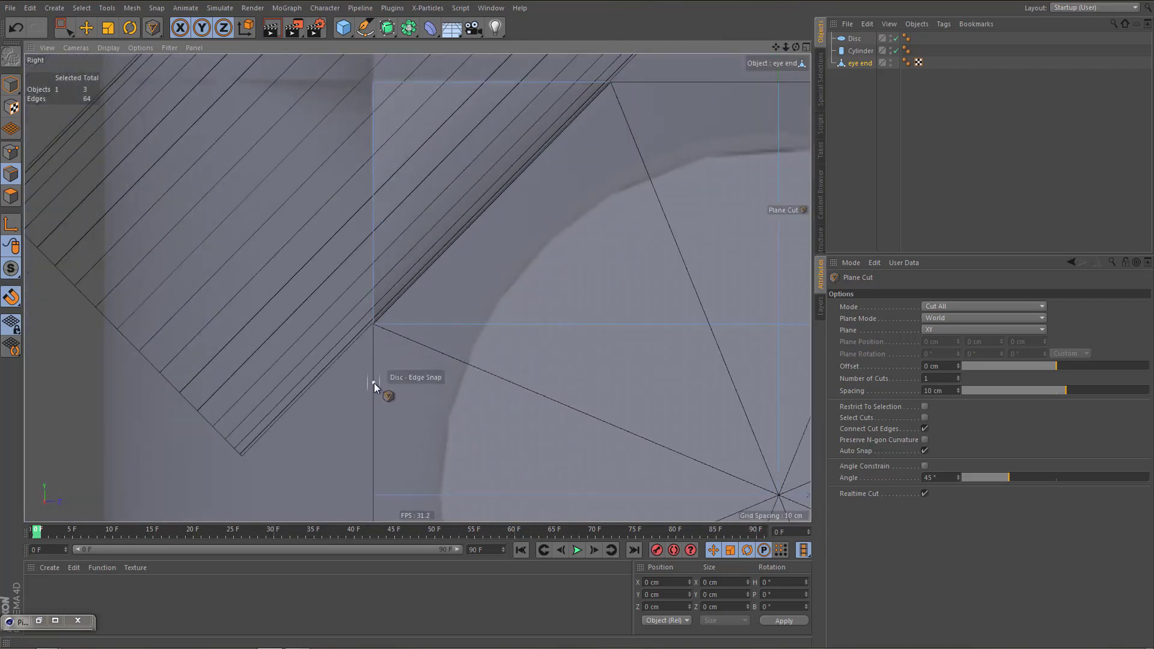
{"action": "middle_click_drag", "start_coordinate": [411, 240], "coordinate": [409, 85], "text": "alt"}
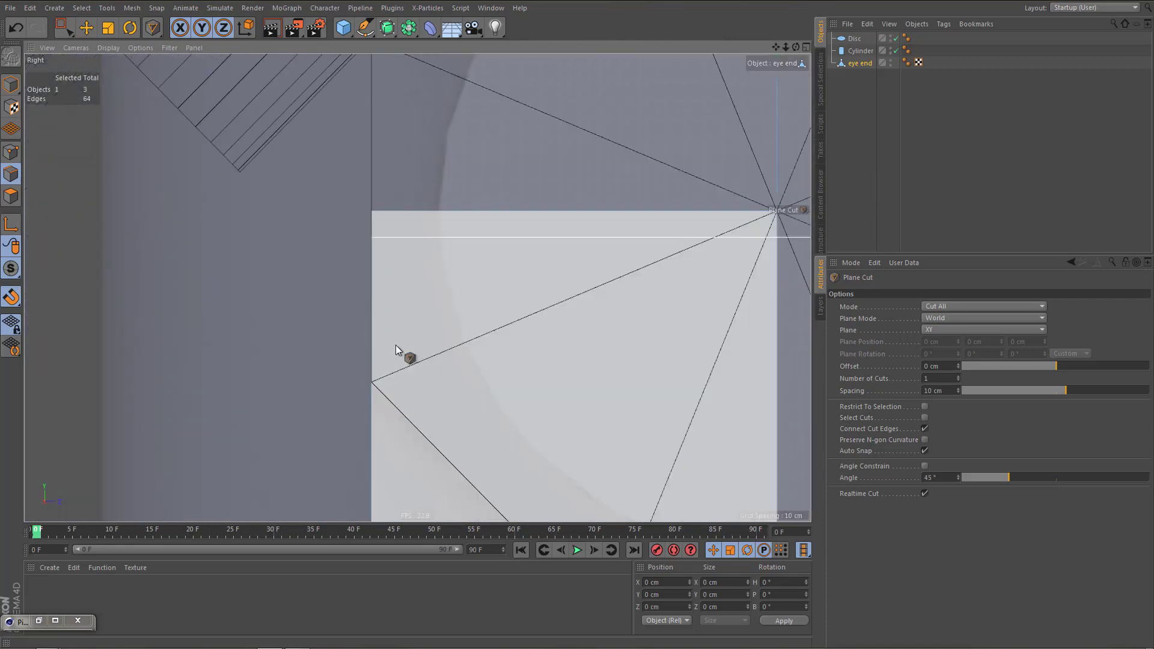
{"action": "left_click", "coordinate": [370, 382]}
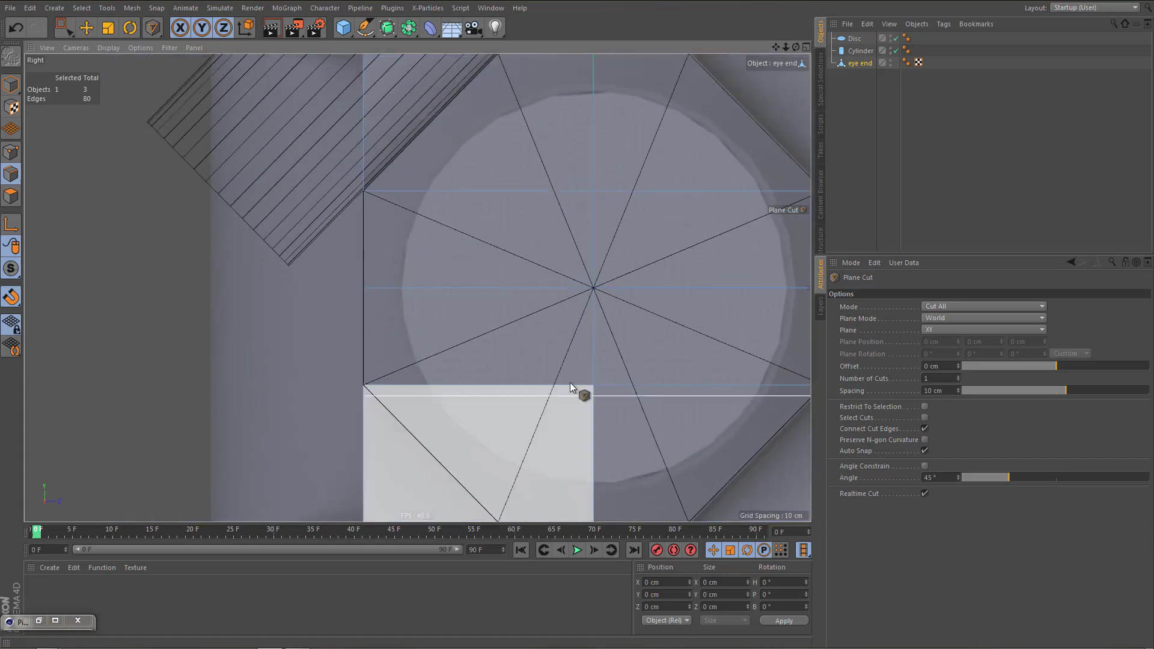
Set the cutting plane to YZ and make two cuts snapped to the disc's two top vertices
{"action": "left_click", "coordinate": [940, 329]}
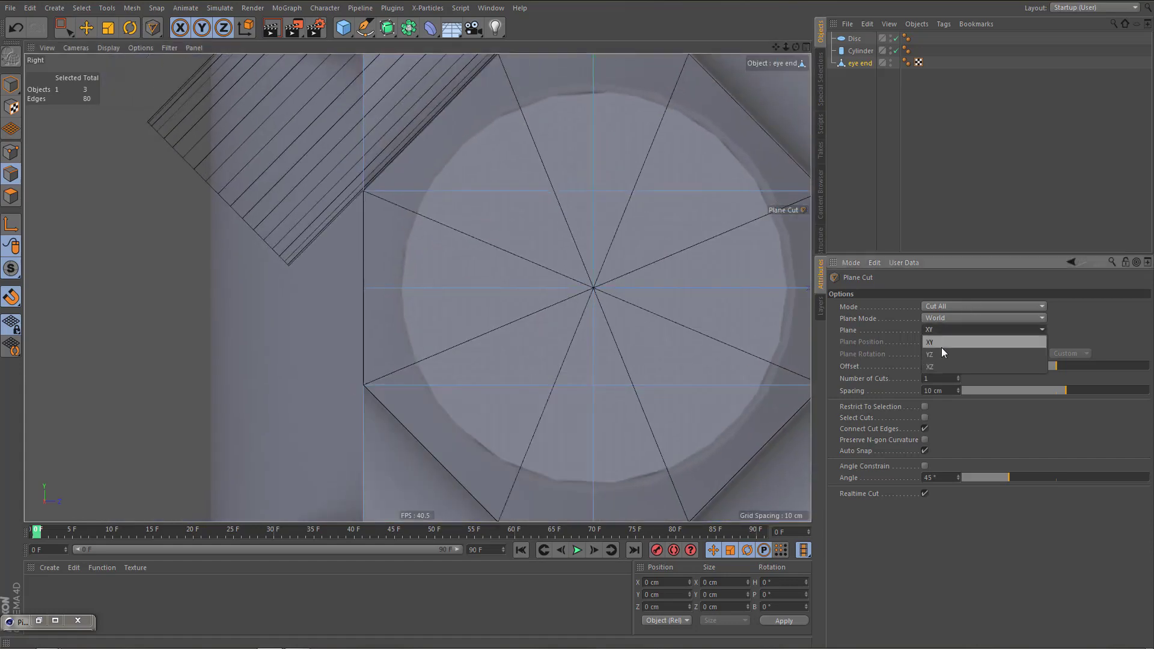
{"action": "left_click", "coordinate": [943, 355]}
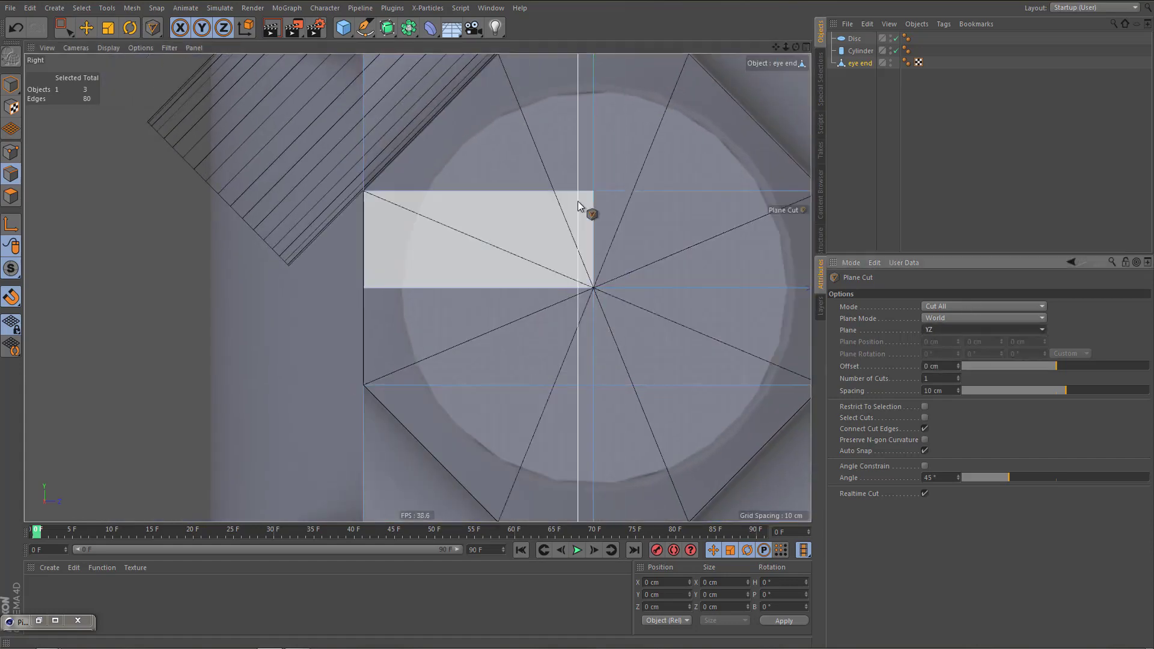
{"action": "middle_click_drag", "start_coordinate": [580, 159], "coordinate": [595, 327], "text": "alt"}
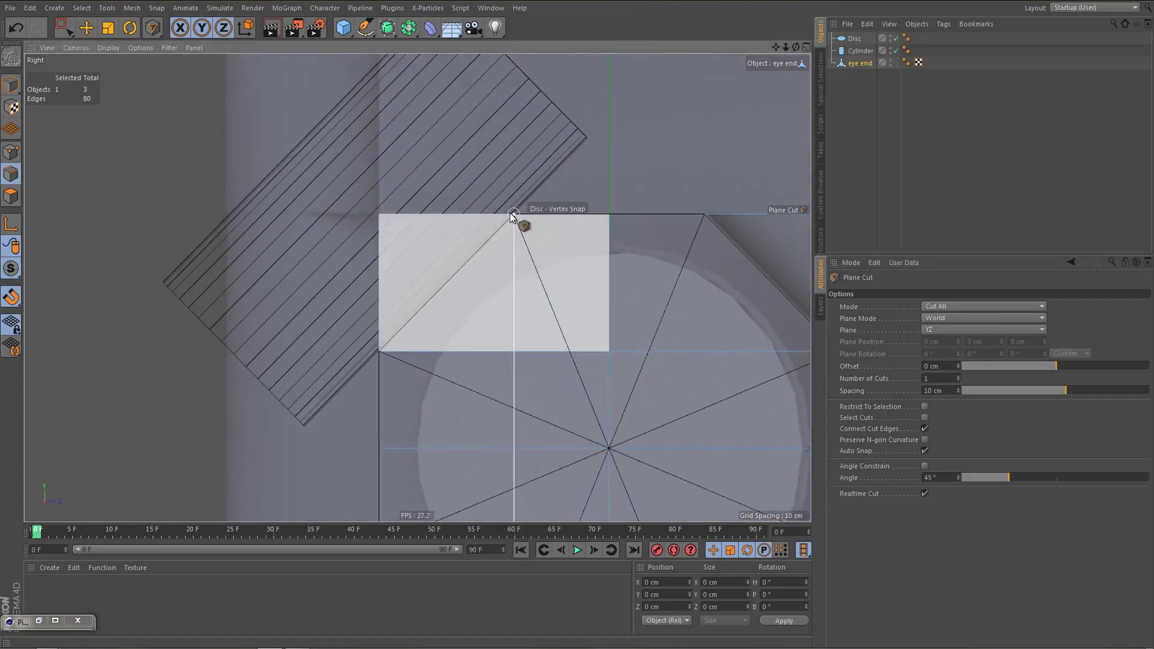
{"action": "right_click_drag", "start_coordinate": [517, 215], "coordinate": [572, 229], "text": "alt"}
{"action": "left_click", "coordinate": [514, 214]}
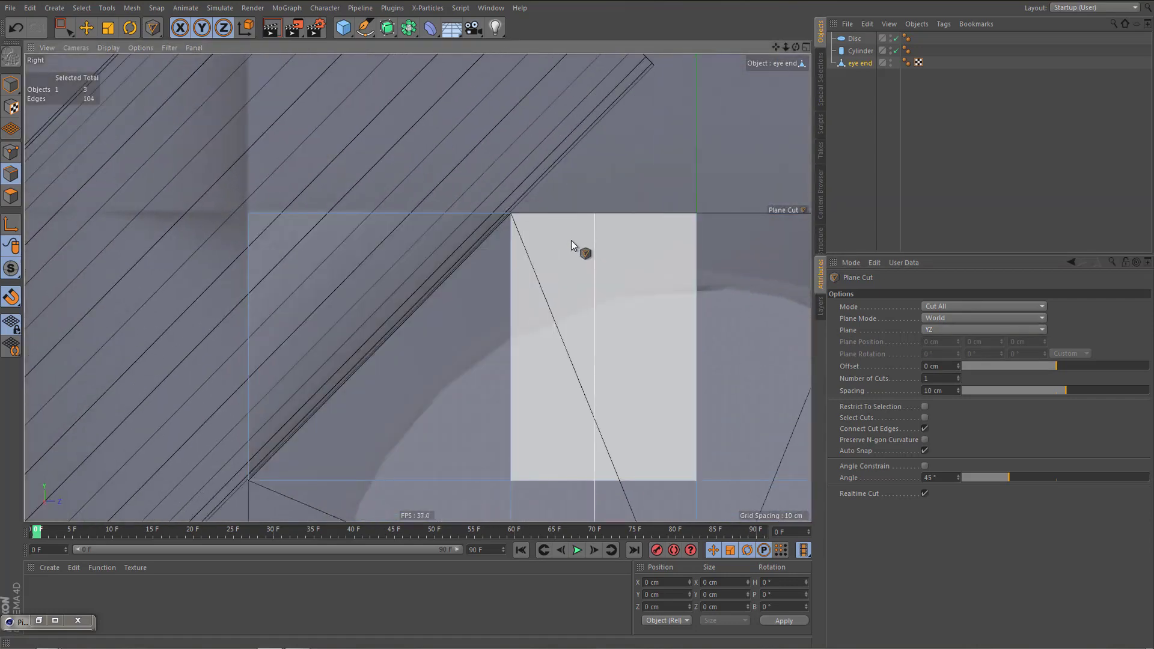
{"action": "scroll", "coordinate": [574, 253], "scroll_direction": "down", "scroll_amount": 6}
{"action": "scroll", "coordinate": [559, 283], "scroll_direction": "up", "scroll_amount": 4}
{"action": "left_click", "coordinate": [694, 234]}
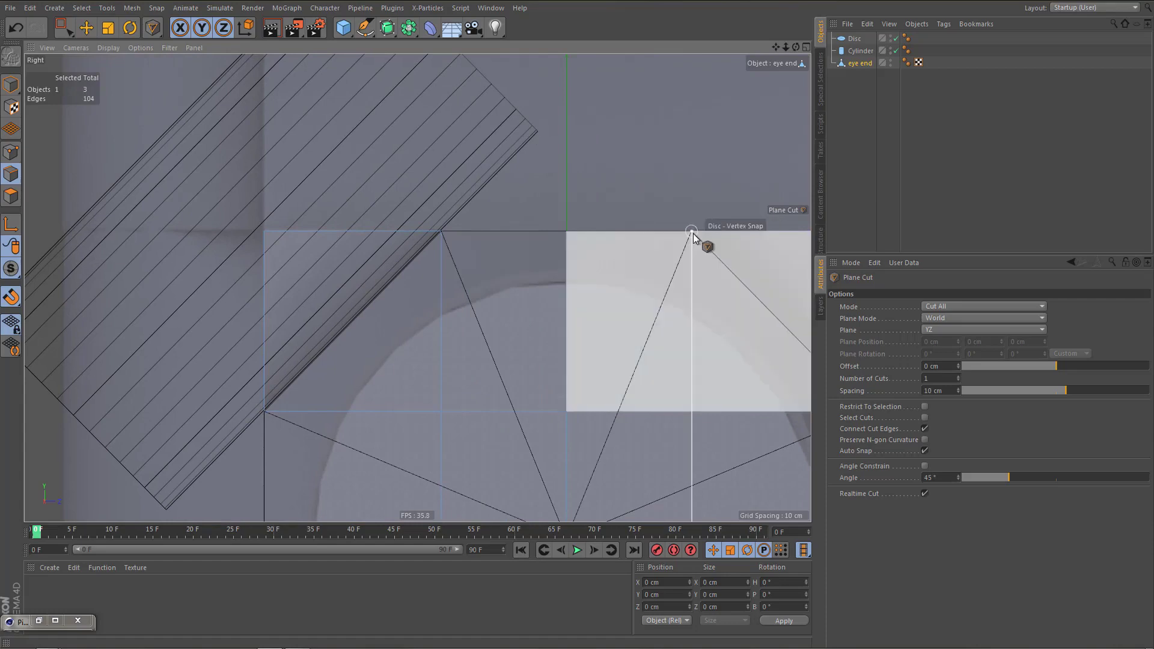
{"action": "right_click_drag", "start_coordinate": [525, 271], "coordinate": [529, 328], "text": "alt"}
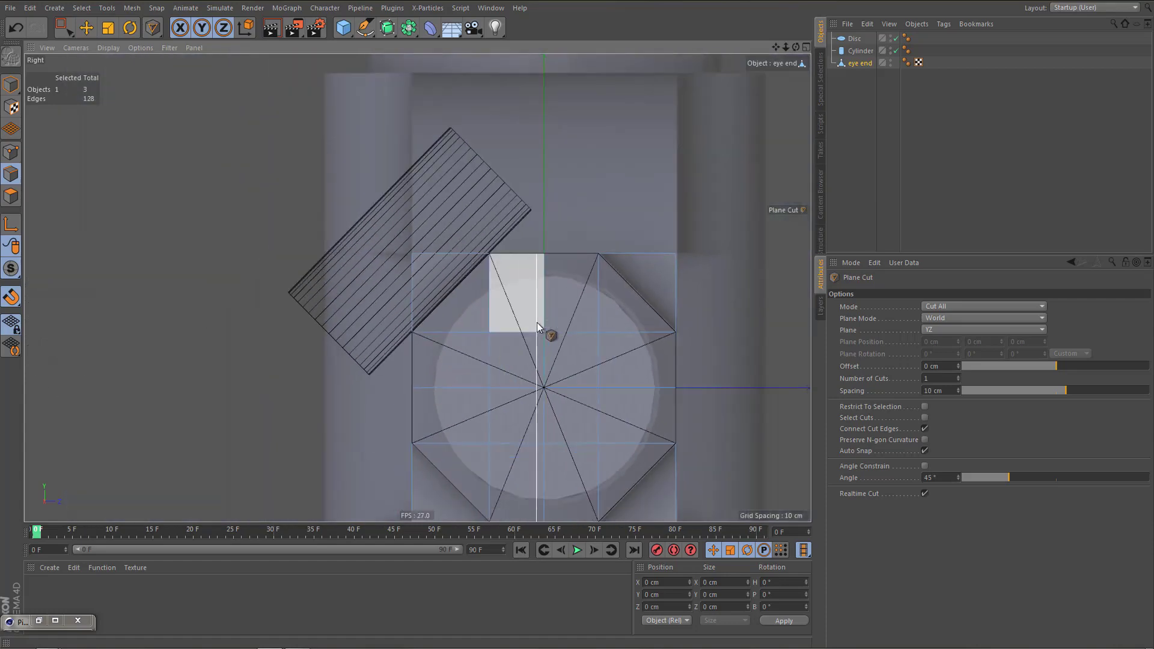
Examine the plane cuts on the eye end block in the perspective and orthographic views
{"action": "middle_click", "coordinate": [582, 285]}
{"action": "middle_click", "coordinate": [352, 146]}
{"action": "middle_click_drag", "start_coordinate": [425, 232], "coordinate": [557, 269], "text": "alt"}
{"action": "right_click_drag", "start_coordinate": [557, 270], "coordinate": [553, 287], "text": "alt"}
{"action": "left_click_drag", "start_coordinate": [553, 288], "coordinate": [451, 304], "text": "alt"}
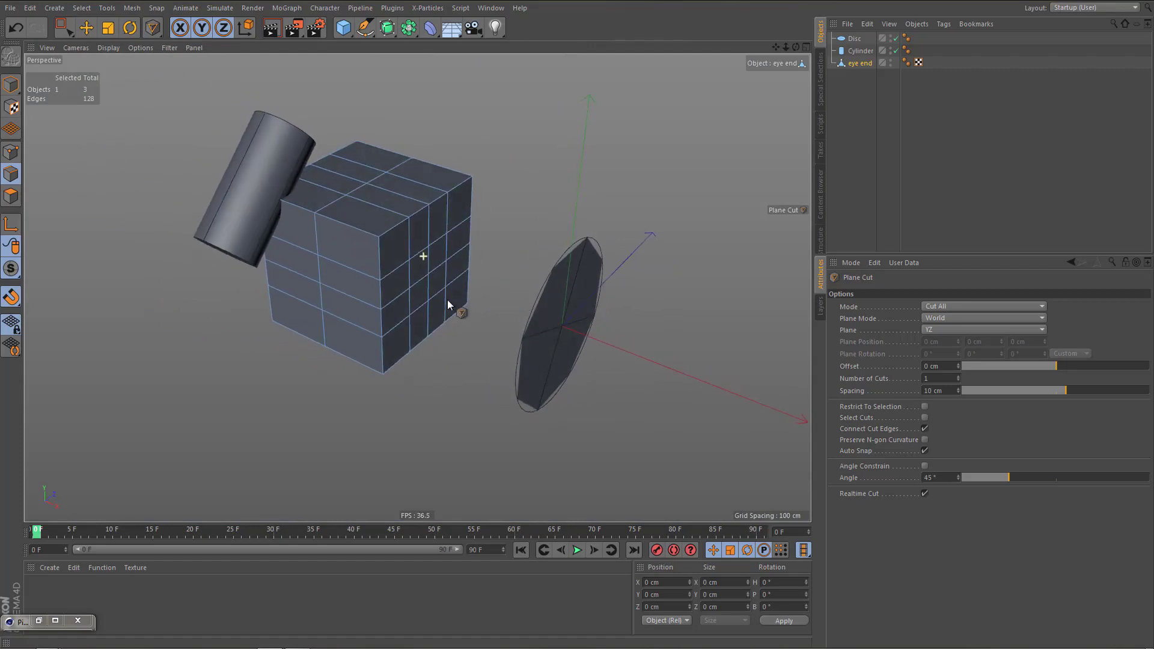
{"action": "left_click_drag", "start_coordinate": [384, 256], "coordinate": [580, 295], "text": "alt"}
{"action": "middle_click", "coordinate": [580, 295]}
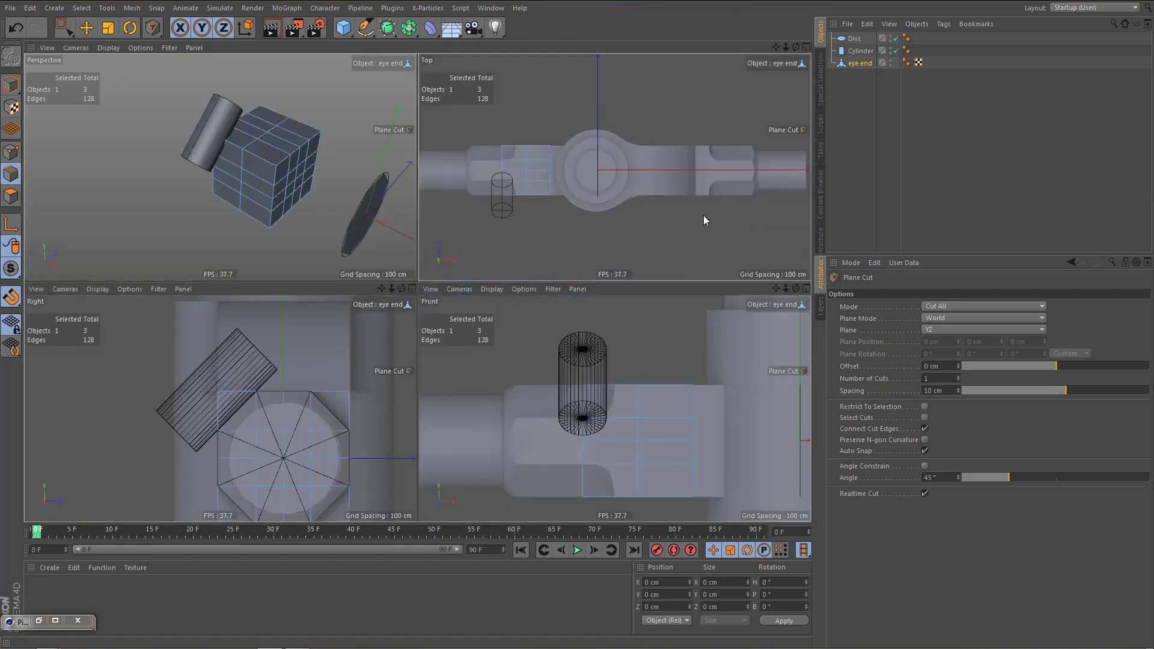
{"action": "middle_click", "coordinate": [703, 215]}
{"action": "middle_click", "coordinate": [480, 358]}
{"action": "middle_click", "coordinate": [380, 221]}
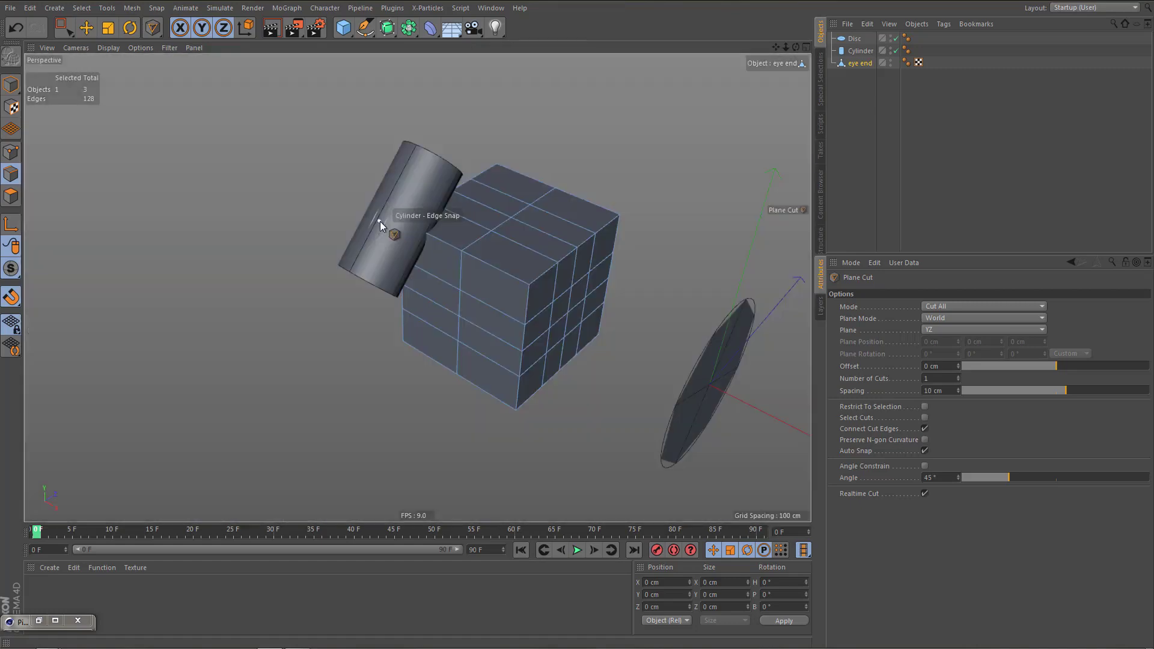
Delete the octagonal guide disc and view the cylinder against the block's corner
{"action": "left_click", "coordinate": [857, 40]}
{"action": "key", "text": "Delete"}
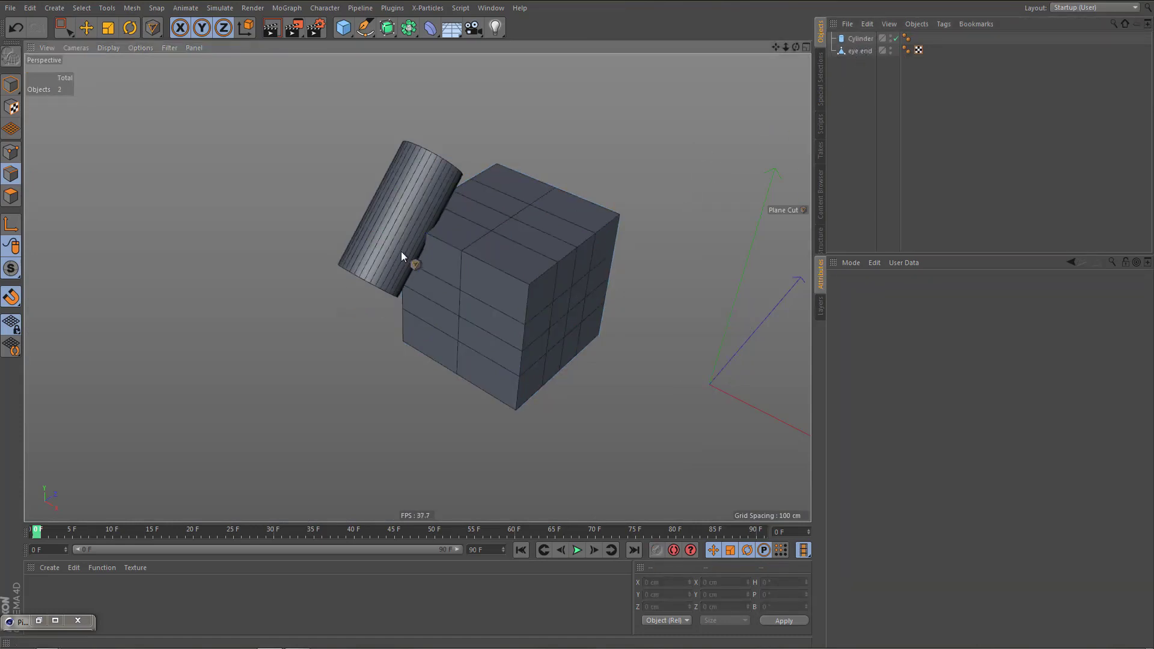
{"action": "left_click_drag", "start_coordinate": [402, 251], "coordinate": [499, 241], "text": "alt"}
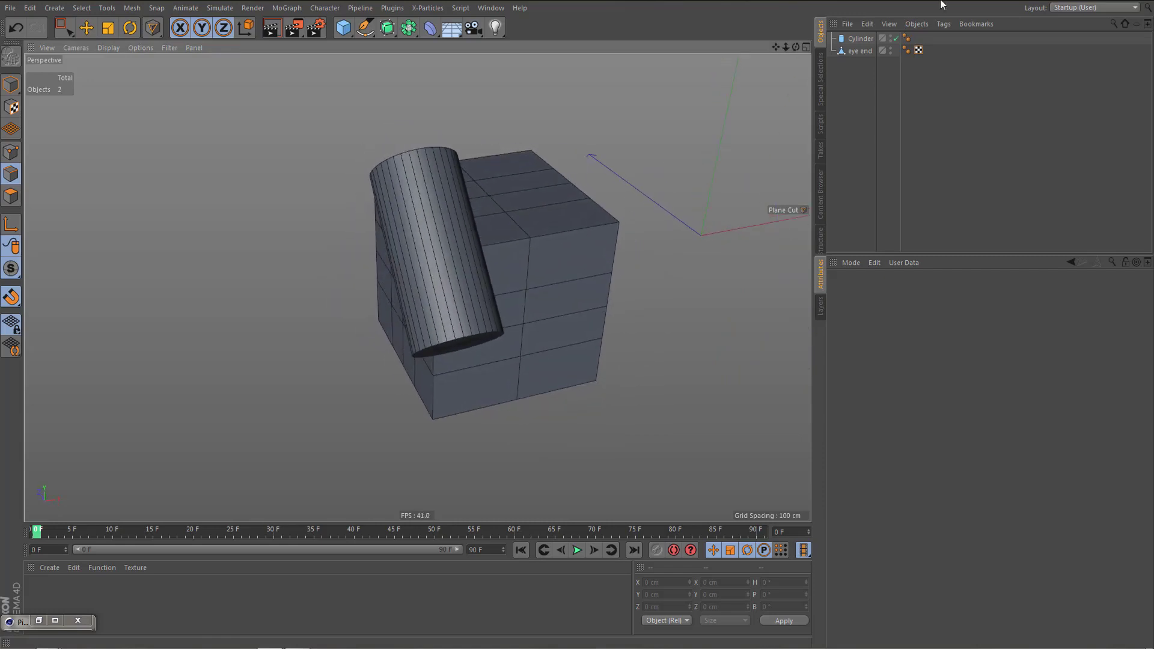
Subtract the cylinder from the eye end block with a Boole object and inspect the resulting corner cut
{"action": "left_click", "coordinate": [859, 51]}
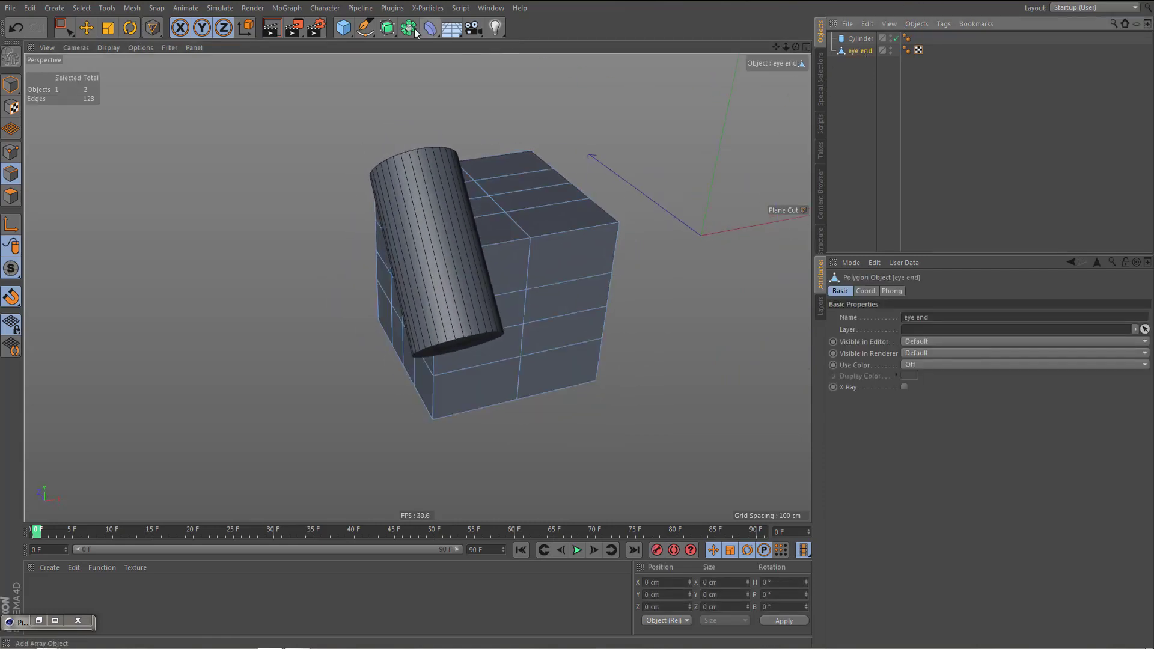
{"action": "left_click_drag", "start_coordinate": [416, 33], "coordinate": [627, 49]}
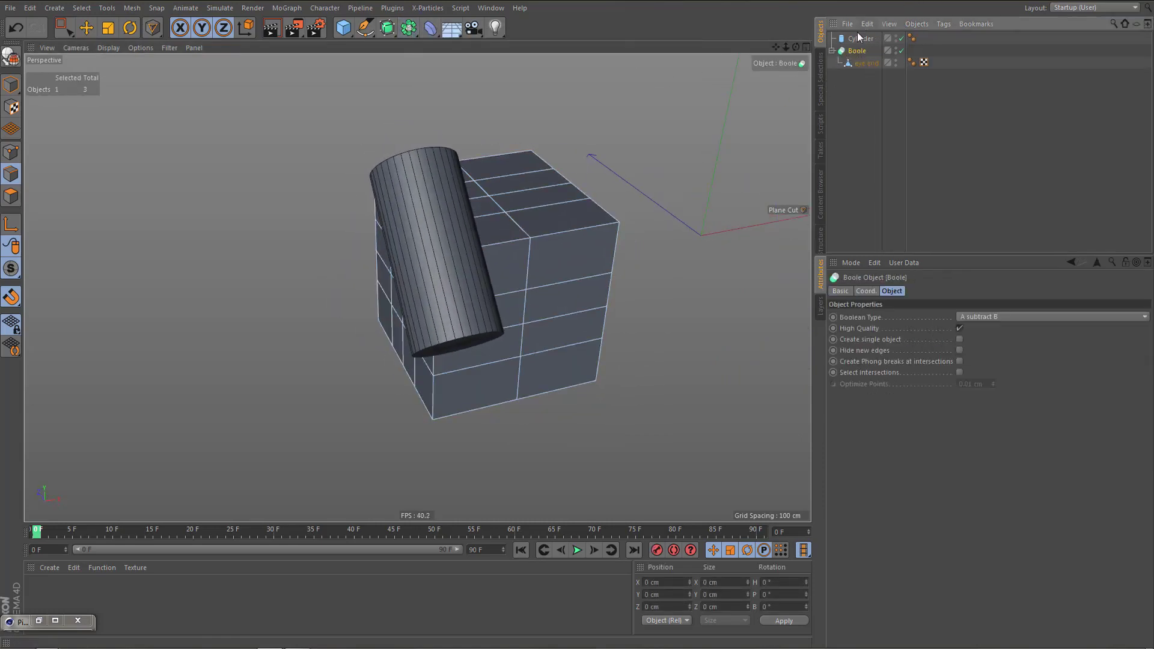
{"action": "left_click_drag", "start_coordinate": [858, 38], "coordinate": [860, 70]}
{"action": "right_click_drag", "start_coordinate": [424, 266], "coordinate": [507, 247], "text": "alt"}
{"action": "left_click_drag", "start_coordinate": [500, 249], "coordinate": [464, 251], "text": "alt"}
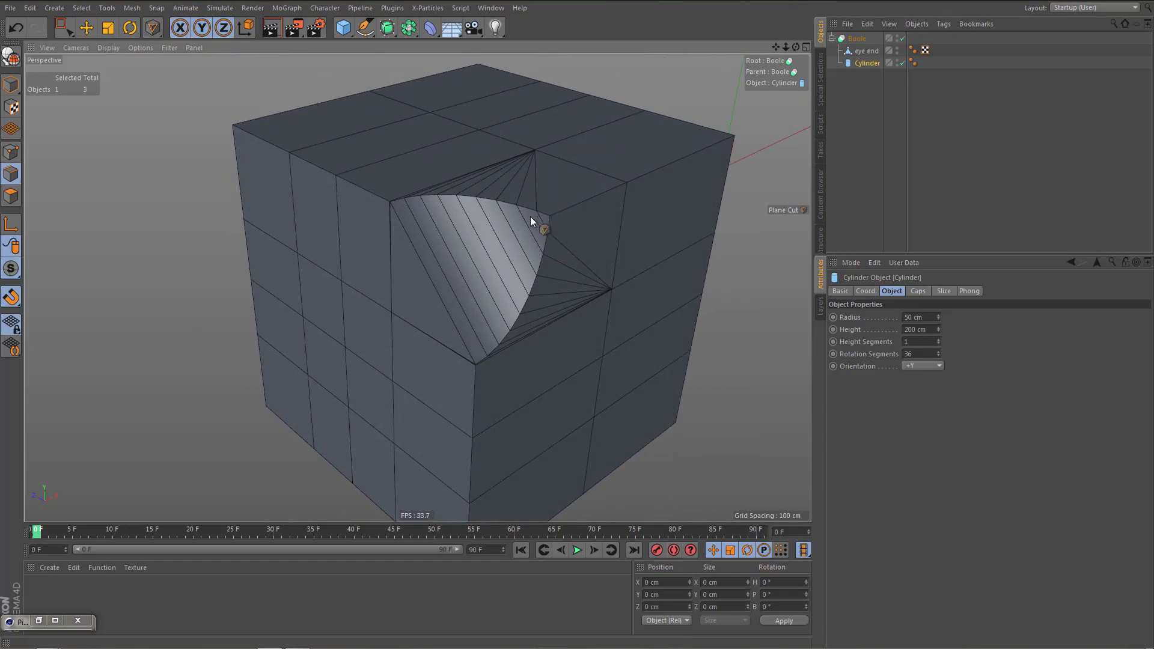
{"action": "right_click_drag", "start_coordinate": [478, 243], "coordinate": [527, 239], "text": "alt"}
{"action": "left_click_drag", "start_coordinate": [496, 245], "coordinate": [593, 234], "text": "alt"}
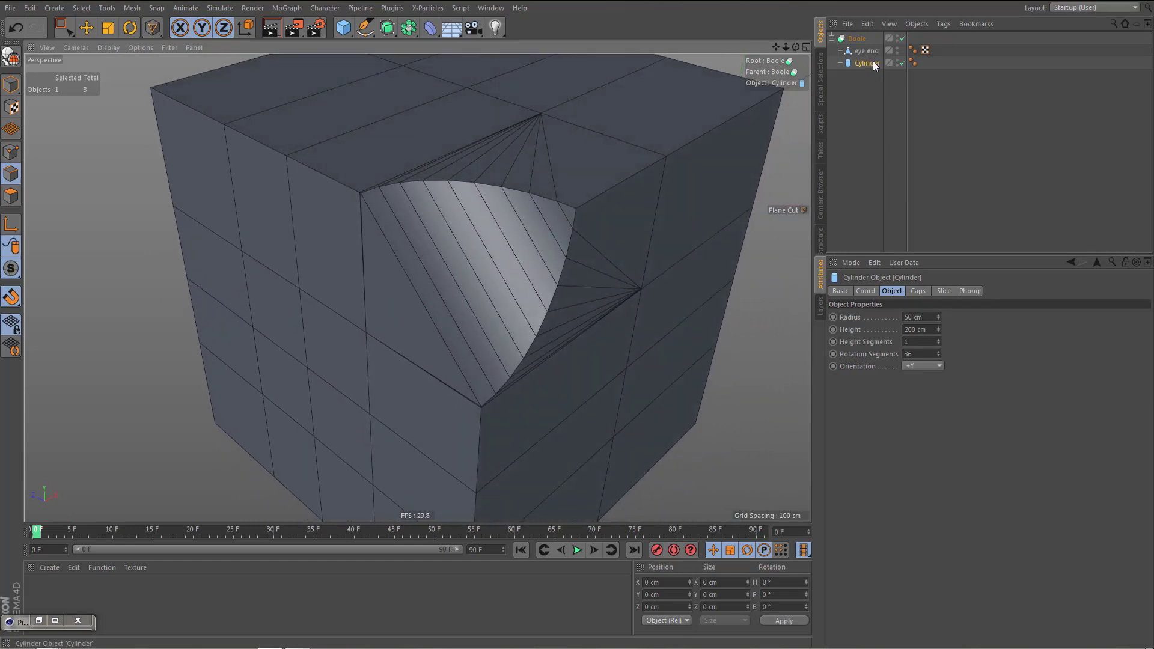
Reduce the cylinder's rotation segments to 16 and inspect the edges of the corner cut
{"action": "left_click", "coordinate": [939, 356]}
{"action": "left_click", "coordinate": [938, 356]}
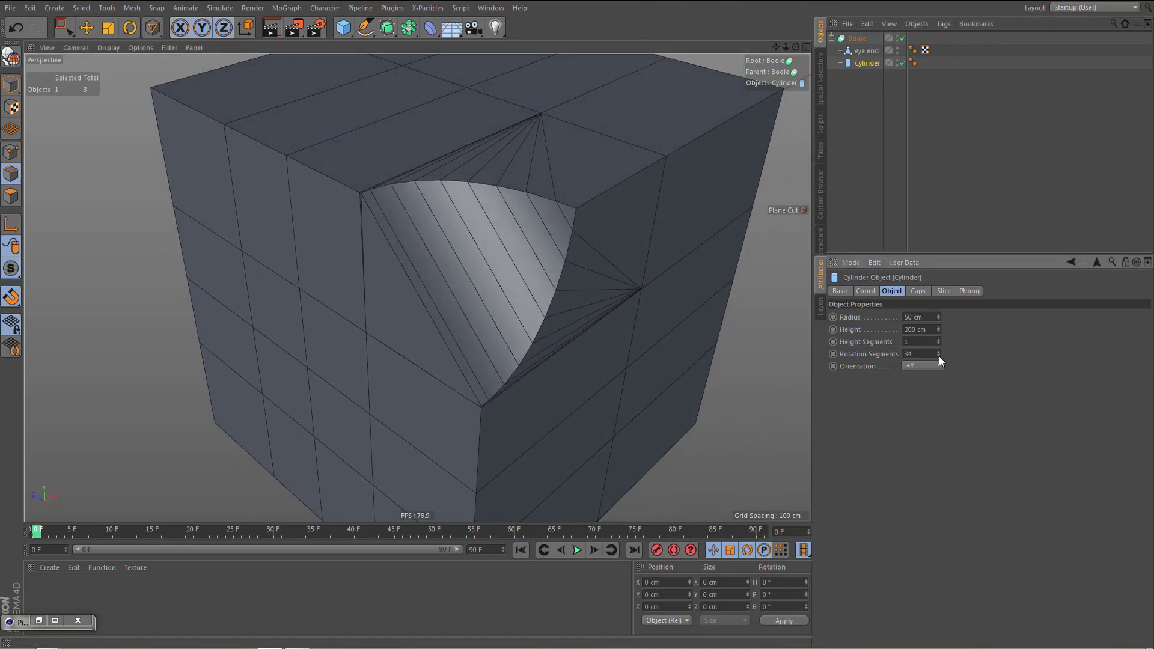
{"action": "left_click", "coordinate": [939, 356]}
{"action": "left_click", "coordinate": [939, 355]}
{"action": "left_click", "coordinate": [937, 356]}
{"action": "left_click", "coordinate": [937, 355]}
{"action": "left_click", "coordinate": [937, 356]}
{"action": "left_click", "coordinate": [937, 355]}
{"action": "left_click", "coordinate": [937, 356]}
{"action": "left_click", "coordinate": [937, 356]}
{"action": "left_click", "coordinate": [937, 356]}
{"action": "left_click", "coordinate": [938, 356]}
{"action": "left_click", "coordinate": [937, 356]}
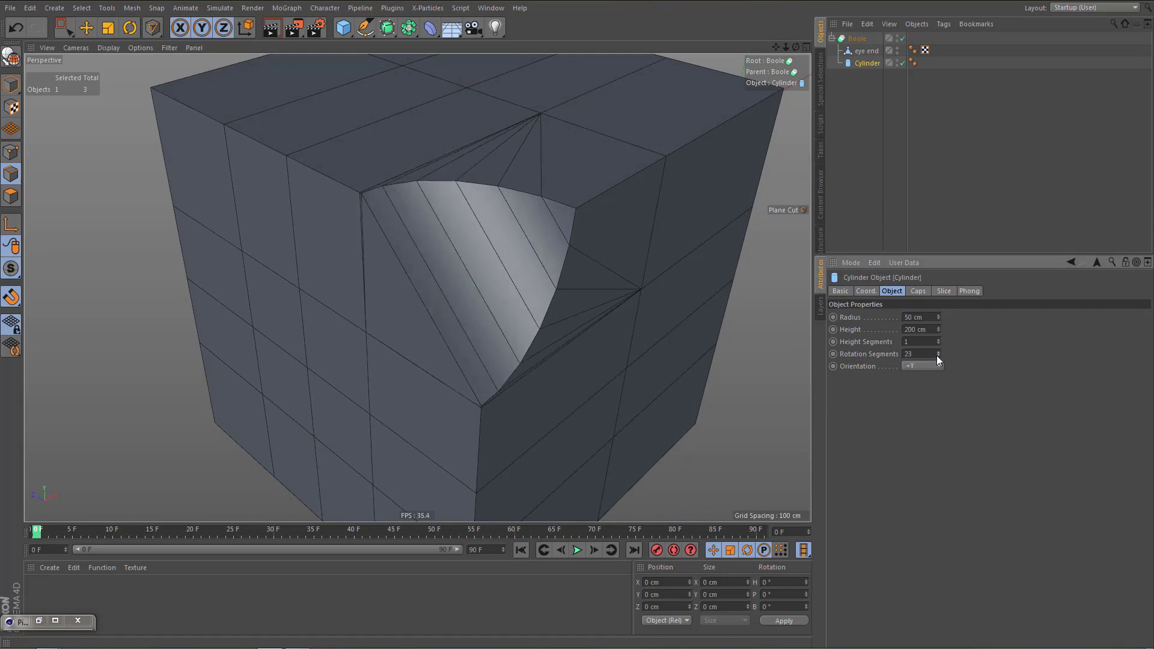
{"action": "left_click", "coordinate": [938, 356]}
{"action": "left_click", "coordinate": [937, 356]}
{"action": "left_click", "coordinate": [938, 356]}
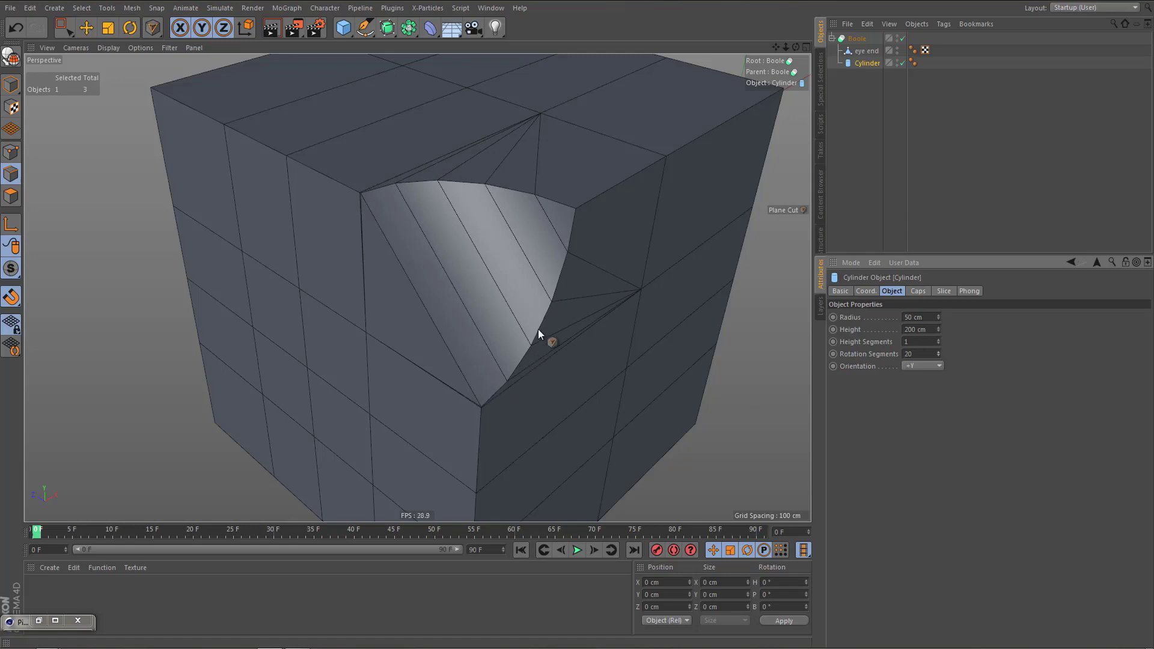
{"action": "left_click", "coordinate": [939, 356]}
{"action": "left_click", "coordinate": [936, 356]}
{"action": "left_click", "coordinate": [937, 356]}
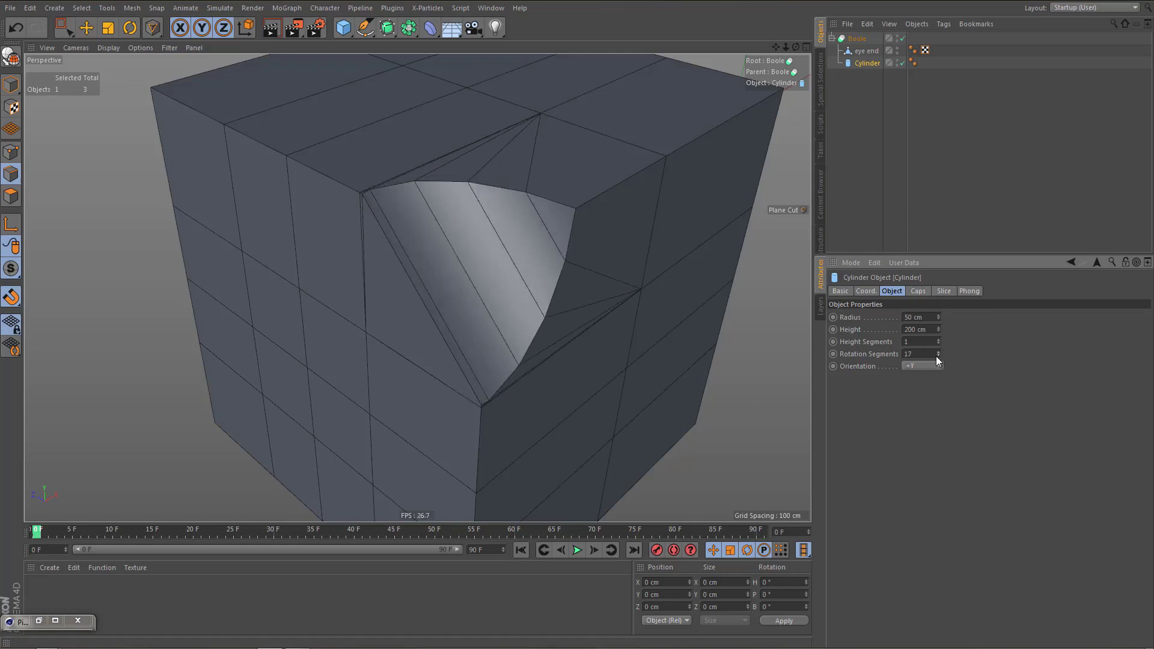
{"action": "left_click", "coordinate": [937, 356]}
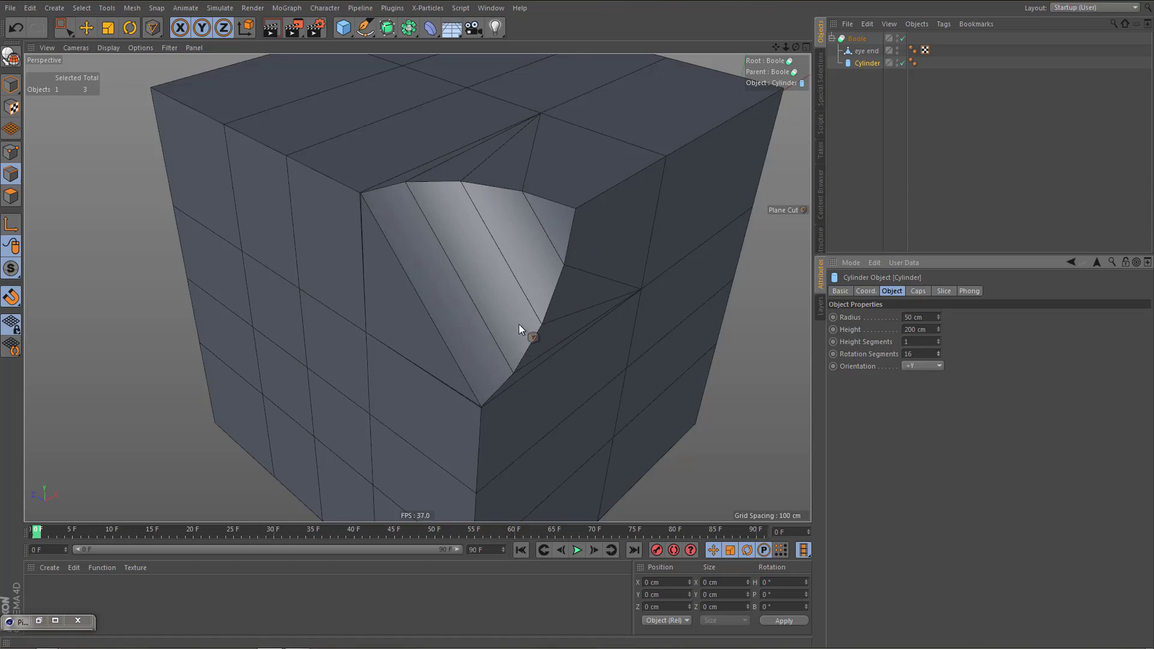
{"action": "left_click_drag", "start_coordinate": [509, 283], "coordinate": [458, 293], "text": "alt"}
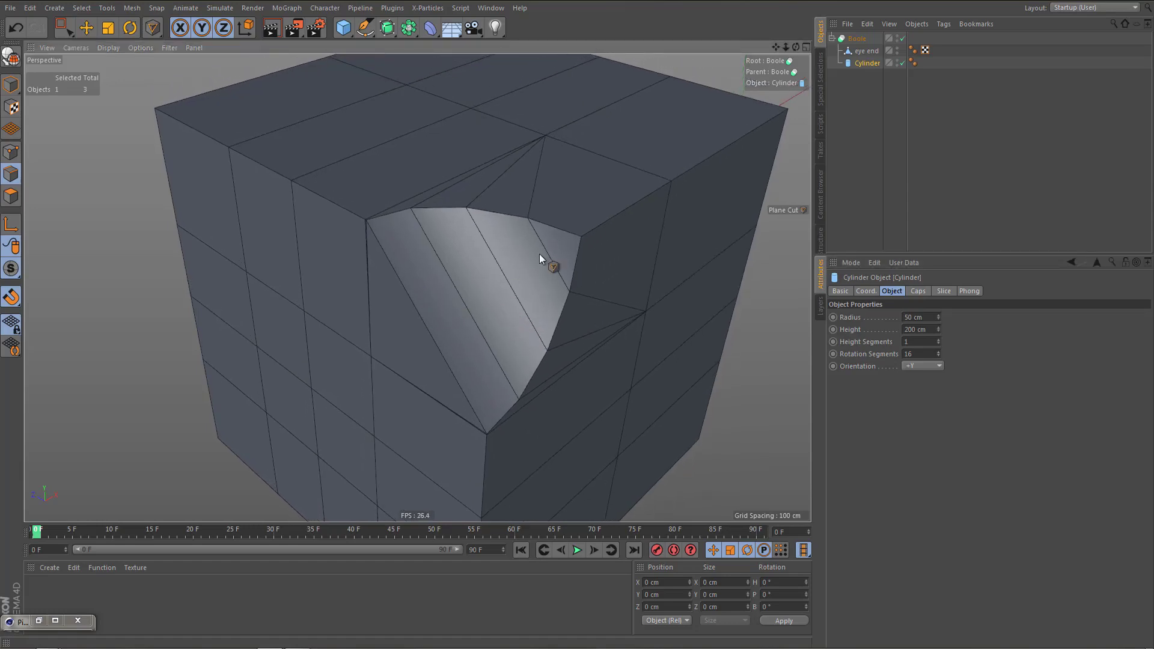
Set the cylinder's height segments to 2 and view the divided corner cut up close
{"action": "left_click", "coordinate": [938, 340]}
{"action": "mouse_move", "coordinate": [600, 314]}
{"action": "left_mouse_down", "text": "alt"}
{"action": "mouse_move", "coordinate": [595, 360]}
{"action": "mouse_move", "coordinate": [600, 337]}
{"action": "mouse_move", "coordinate": [586, 328]}
{"action": "left_mouse_up", "text": "alt"}
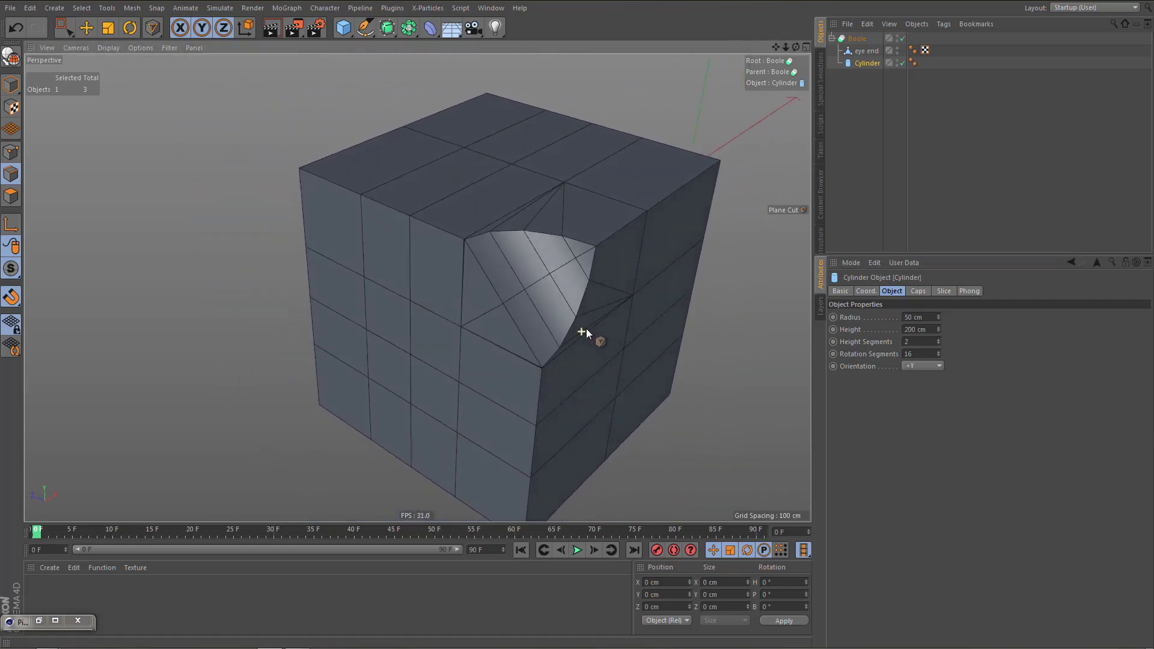
{"action": "right_click_drag", "start_coordinate": [492, 242], "coordinate": [706, 228], "text": "alt"}
Nudge the cylinder slightly along its Z axis in the Right view to align its cut with the block's corner vertices
{"action": "middle_click", "coordinate": [522, 270]}
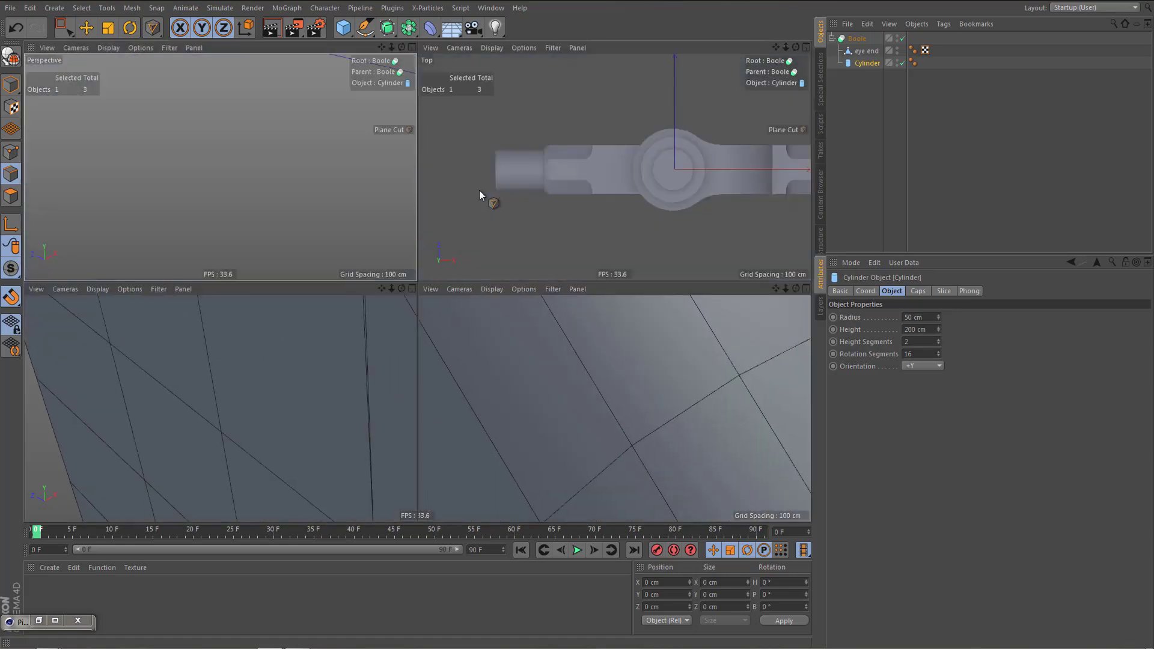
{"action": "middle_click", "coordinate": [303, 373]}
{"action": "scroll", "coordinate": [416, 262], "scroll_direction": "up", "scroll_amount": 2}
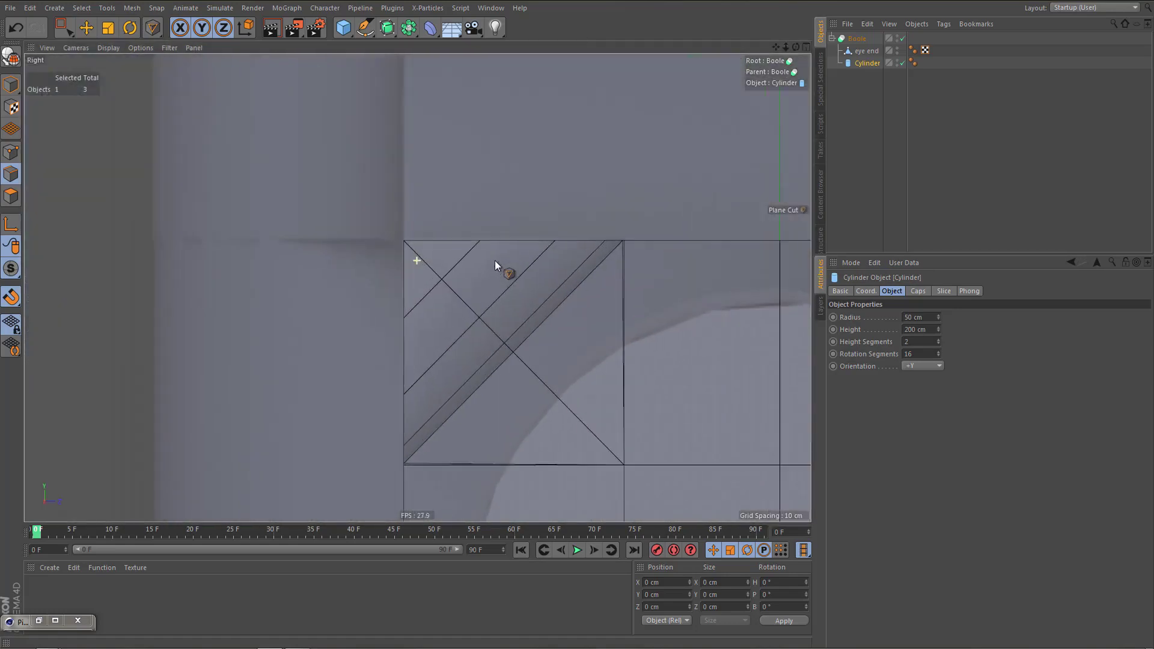
{"action": "scroll", "coordinate": [488, 272], "scroll_direction": "up", "scroll_amount": 1}
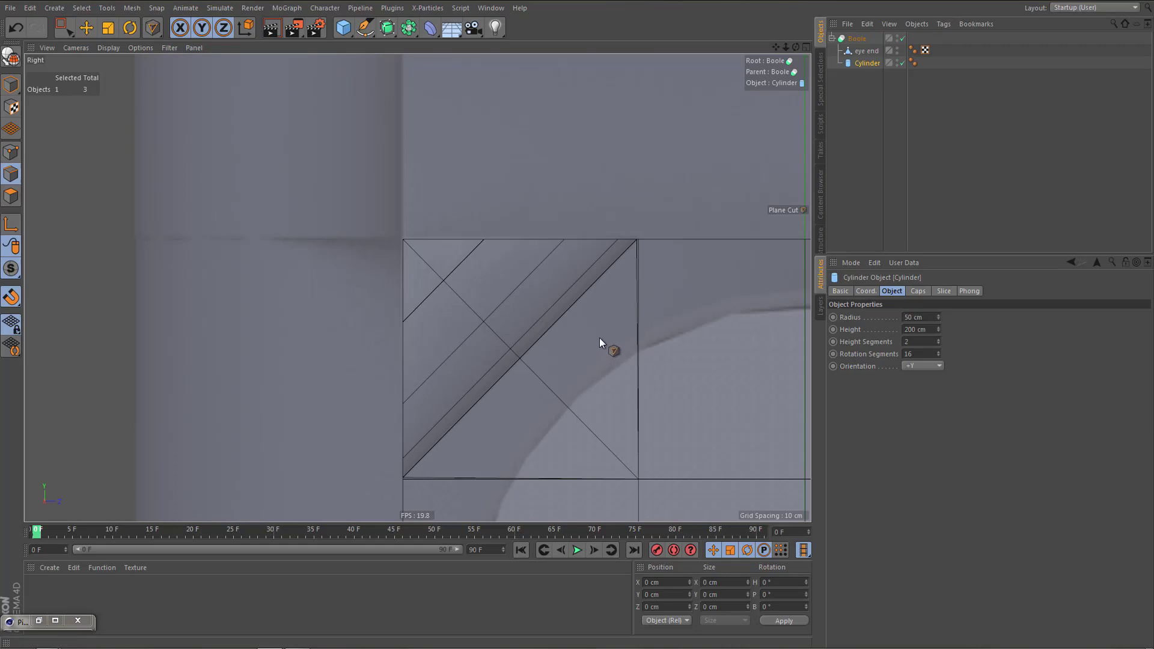
{"action": "key", "text": "e"}
{"action": "scroll", "coordinate": [520, 383], "scroll_direction": "up", "scroll_amount": 2}
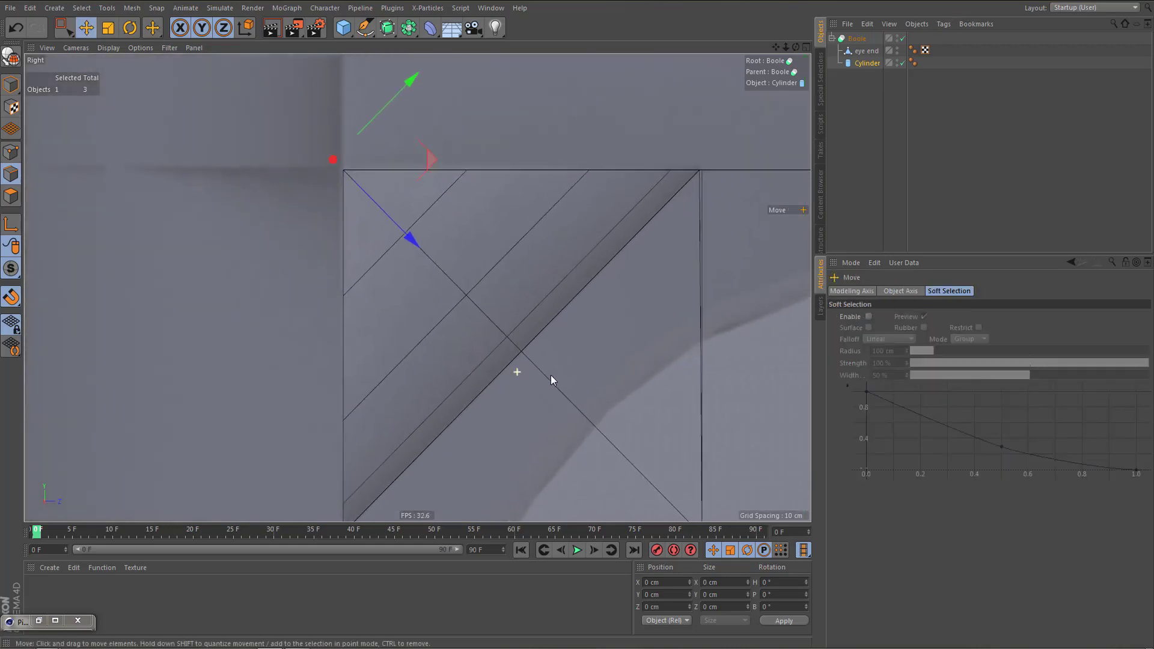
{"action": "middle_click_drag", "start_coordinate": [537, 346], "coordinate": [526, 374], "text": "alt"}
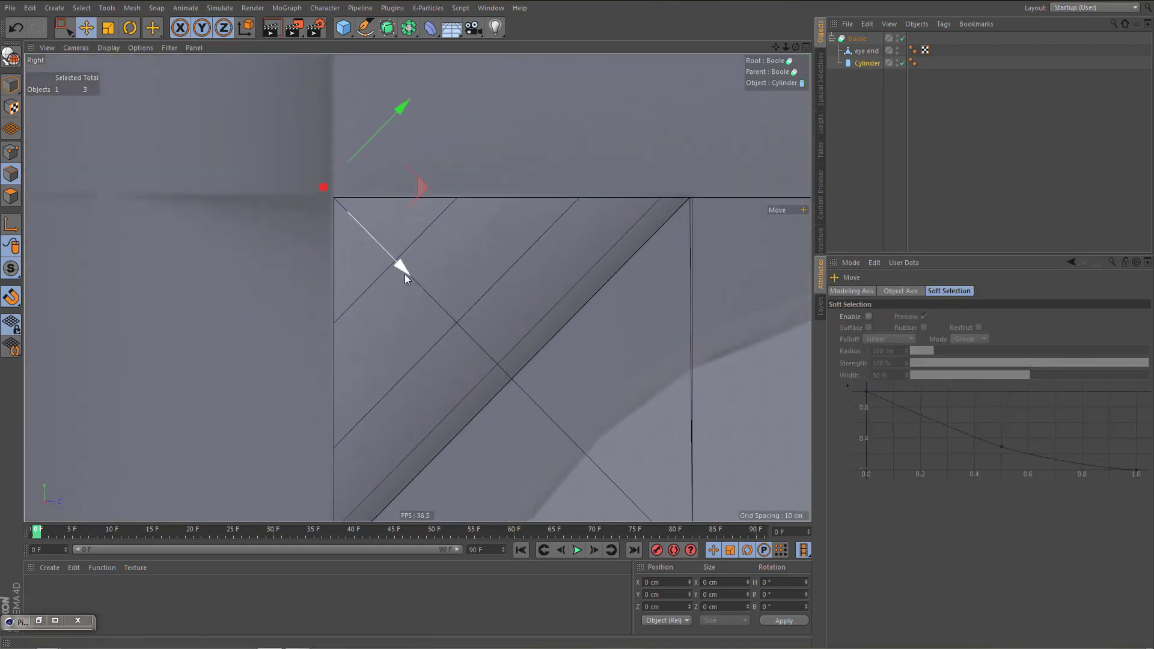
{"action": "left_click_drag", "start_coordinate": [405, 274], "coordinate": [403, 276]}
{"action": "scroll", "coordinate": [453, 318], "scroll_direction": "down", "scroll_amount": 3}
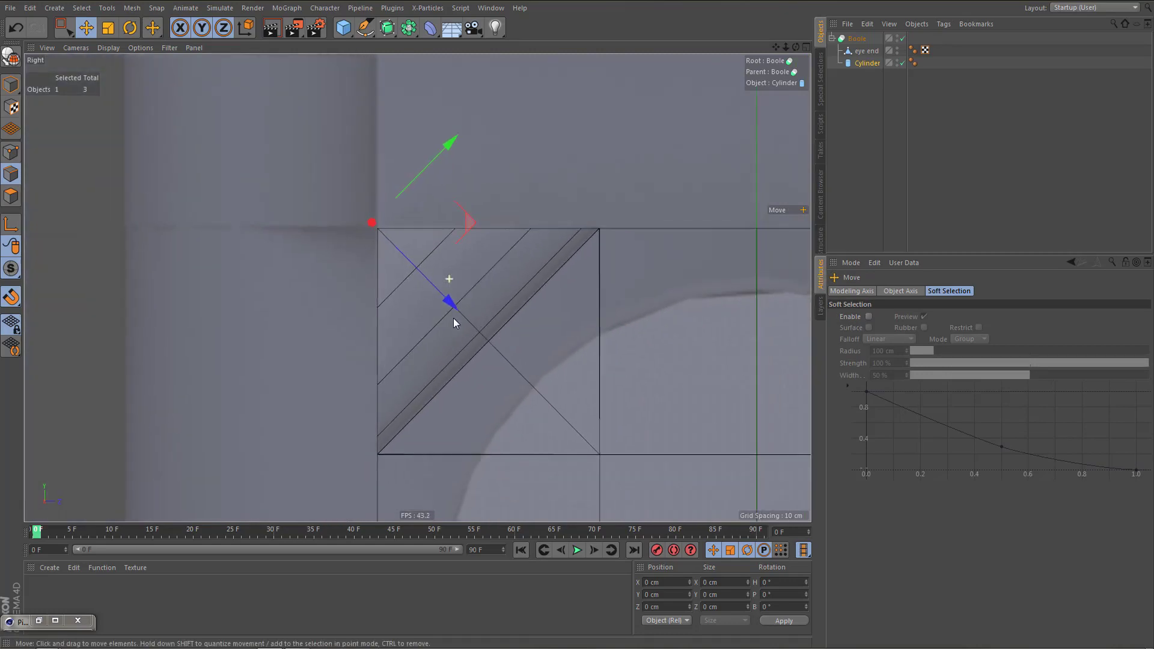
{"action": "scroll", "coordinate": [453, 319], "scroll_direction": "up", "scroll_amount": 2}
Enable Create single object and Hide new edges on the Boole and check the corner cut up close
{"action": "left_click", "coordinate": [857, 39]}
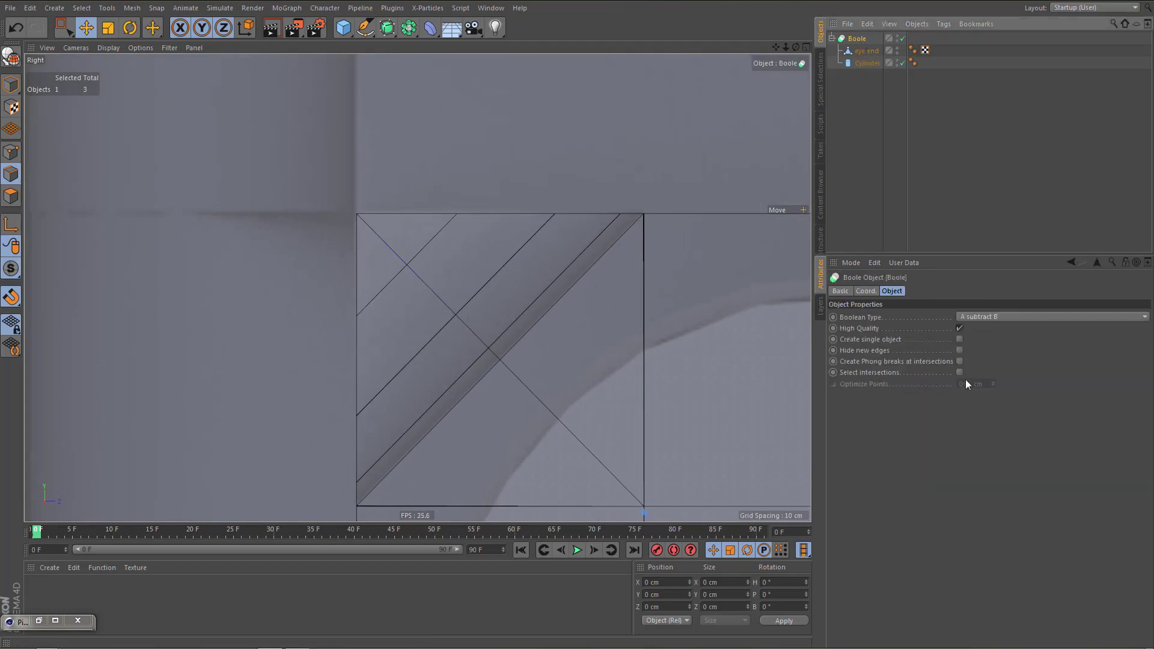
{"action": "left_click", "coordinate": [960, 339]}
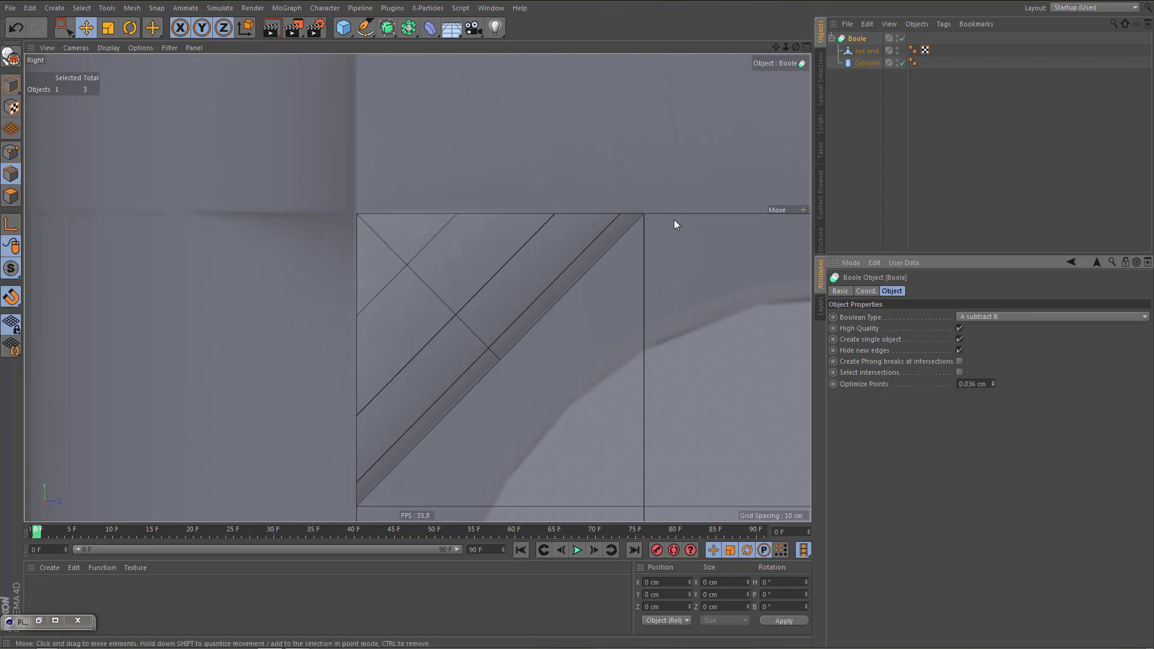
{"action": "scroll", "coordinate": [674, 224], "scroll_direction": "up", "scroll_amount": 4}
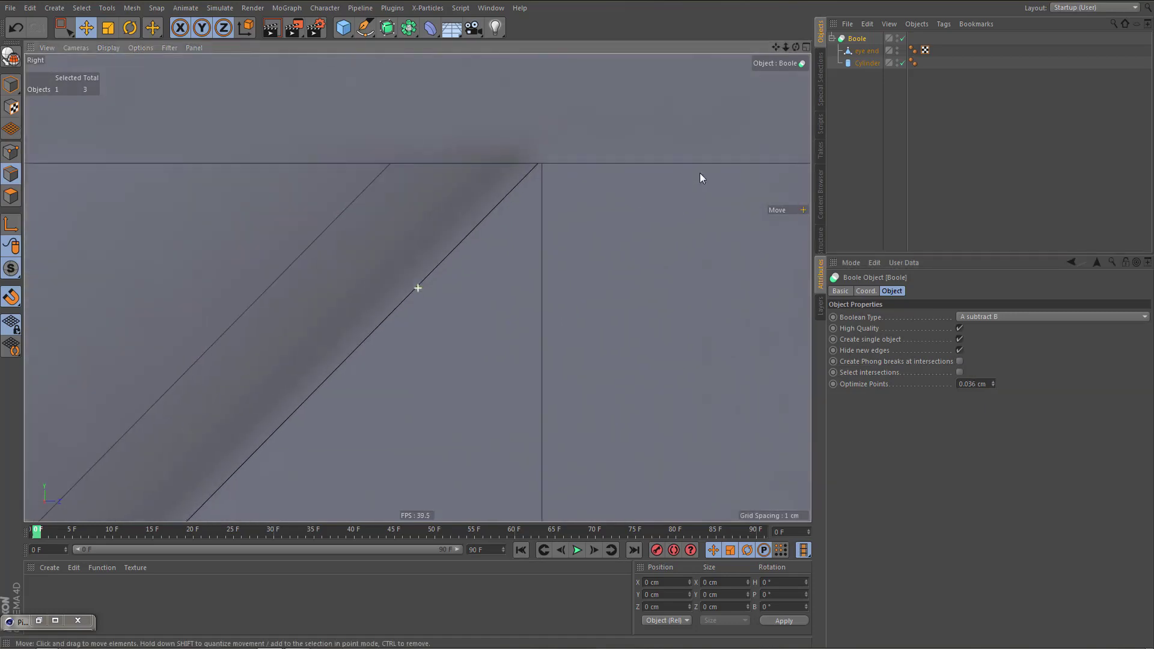
{"action": "middle_click_drag", "start_coordinate": [700, 173], "coordinate": [711, 174], "text": "alt"}
Nudge the cylinder along its Z axis in the Right view to bring the cut's diagonal edge nearer the block's vertex
{"action": "left_click", "coordinate": [864, 62]}
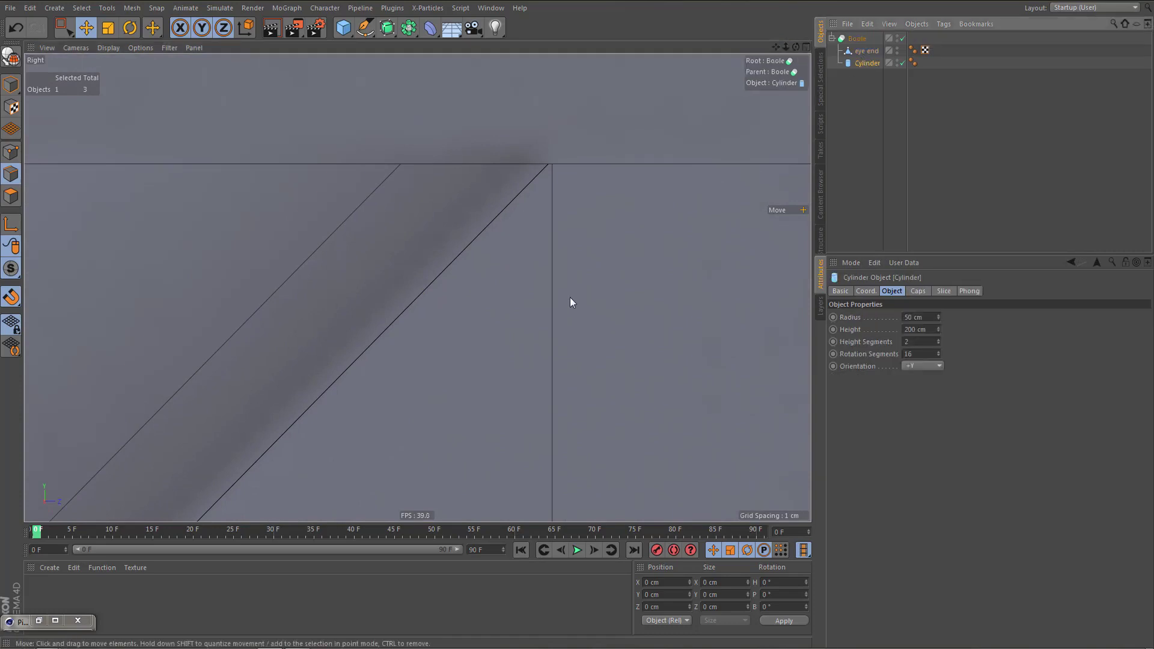
{"action": "middle_click_drag", "start_coordinate": [572, 301], "coordinate": [584, 224], "text": "alt"}
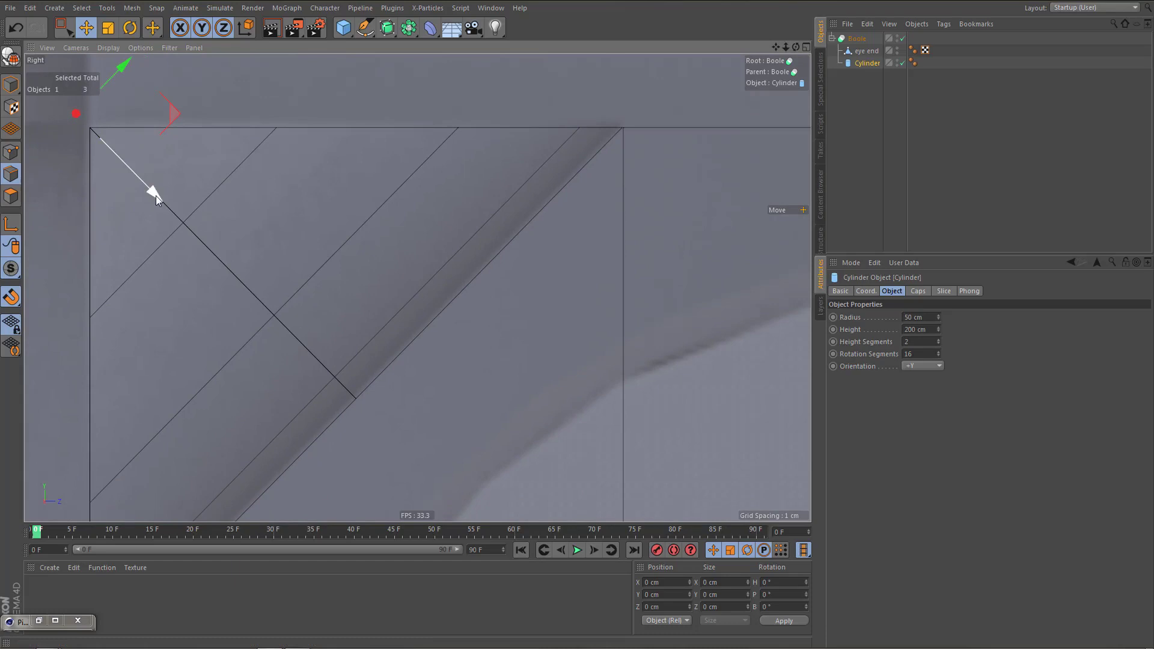
{"action": "left_click_drag", "start_coordinate": [156, 196], "coordinate": [157, 198]}
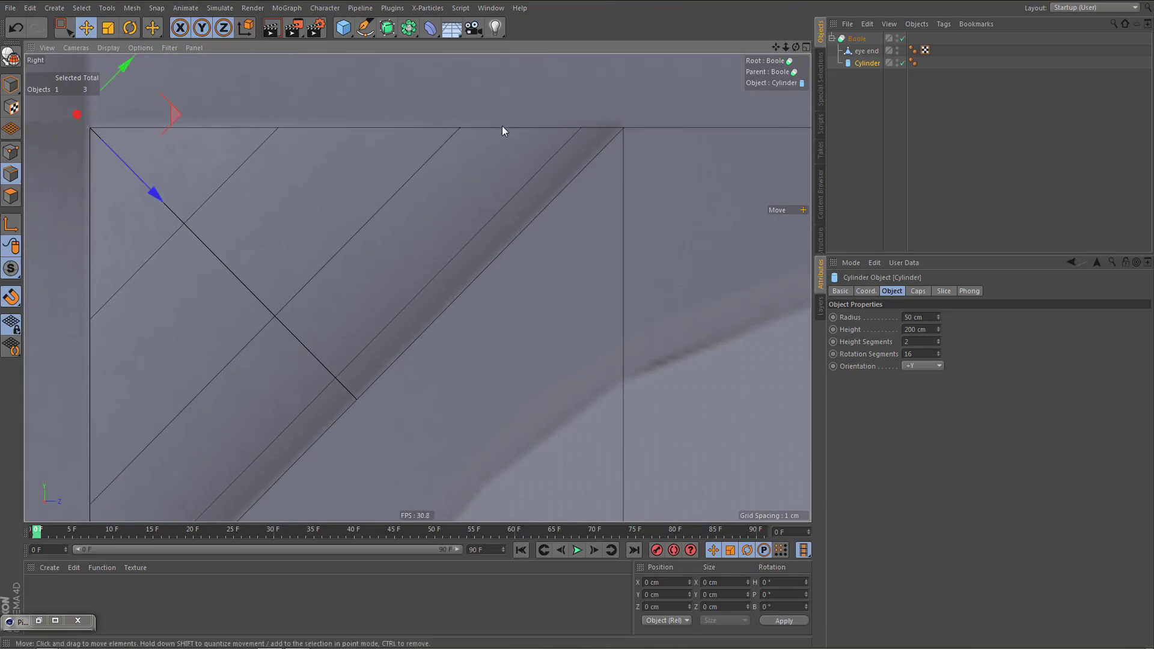
{"action": "right_click_drag", "start_coordinate": [610, 128], "coordinate": [575, 215], "text": "alt"}
{"action": "scroll", "coordinate": [298, 412], "scroll_direction": "down", "scroll_amount": 4}
{"action": "scroll", "coordinate": [319, 383], "scroll_direction": "up", "scroll_amount": 3}
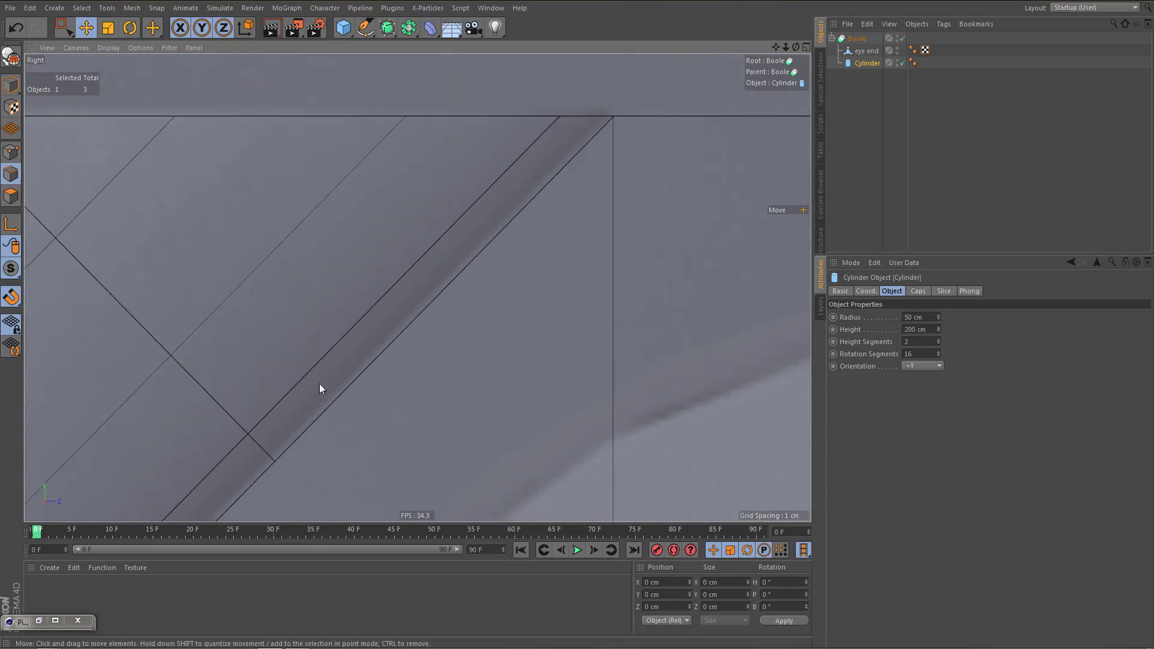
{"action": "middle_click_drag", "start_coordinate": [320, 324], "coordinate": [575, 338], "text": "alt"}
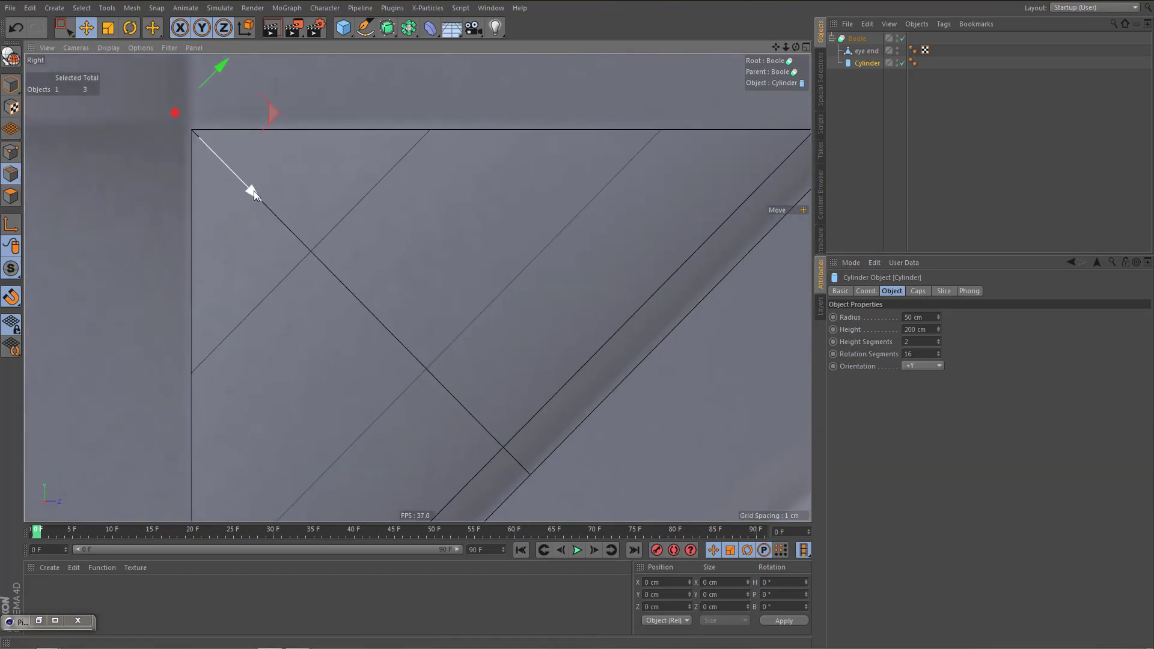
{"action": "left_click_drag", "start_coordinate": [254, 191], "coordinate": [252, 193]}
{"action": "middle_click_drag", "start_coordinate": [440, 289], "coordinate": [182, 353], "text": "alt"}
{"action": "middle_click_drag", "start_coordinate": [471, 238], "coordinate": [607, 222], "text": "alt"}
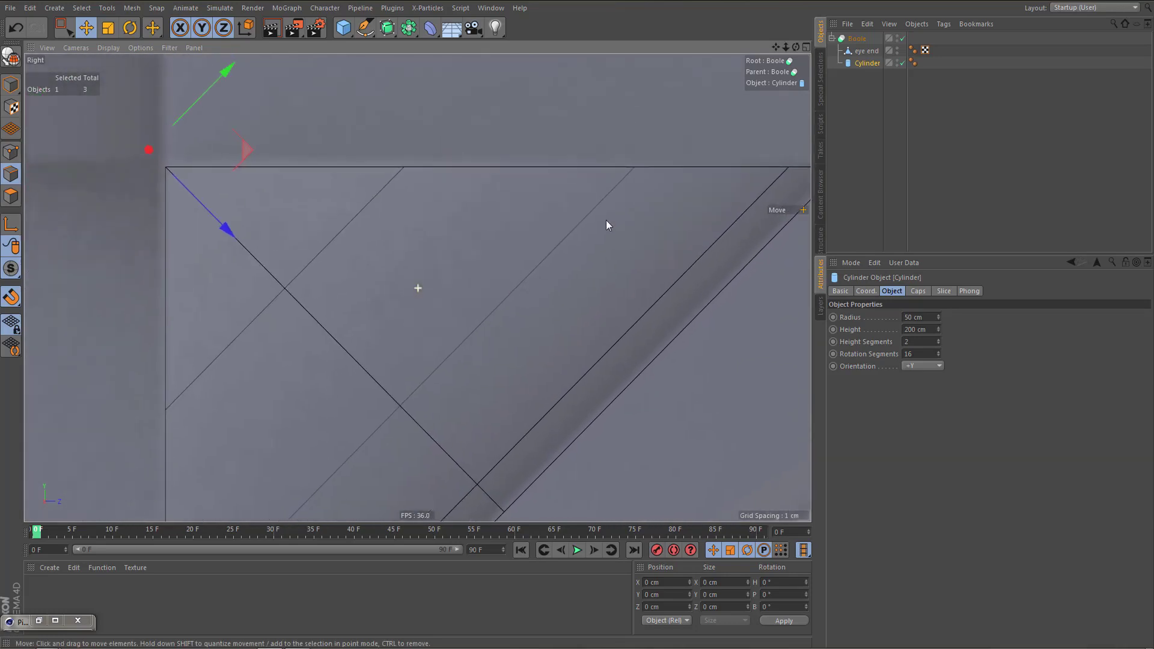
Lock the X and Y axes and fine-tune the cylinder along Z so the diagonal cut meets the block's top vertex exactly
{"action": "left_click", "coordinate": [181, 28]}
{"action": "left_click", "coordinate": [202, 27]}
{"action": "middle_click_drag", "start_coordinate": [312, 285], "coordinate": [75, 333], "text": "alt"}
{"action": "middle_click_drag", "start_coordinate": [550, 229], "coordinate": [504, 244], "text": "alt"}
{"action": "right_click_drag", "start_coordinate": [564, 239], "coordinate": [711, 236], "text": "alt"}
{"action": "right_click_drag", "start_coordinate": [527, 193], "coordinate": [639, 189], "text": "alt"}
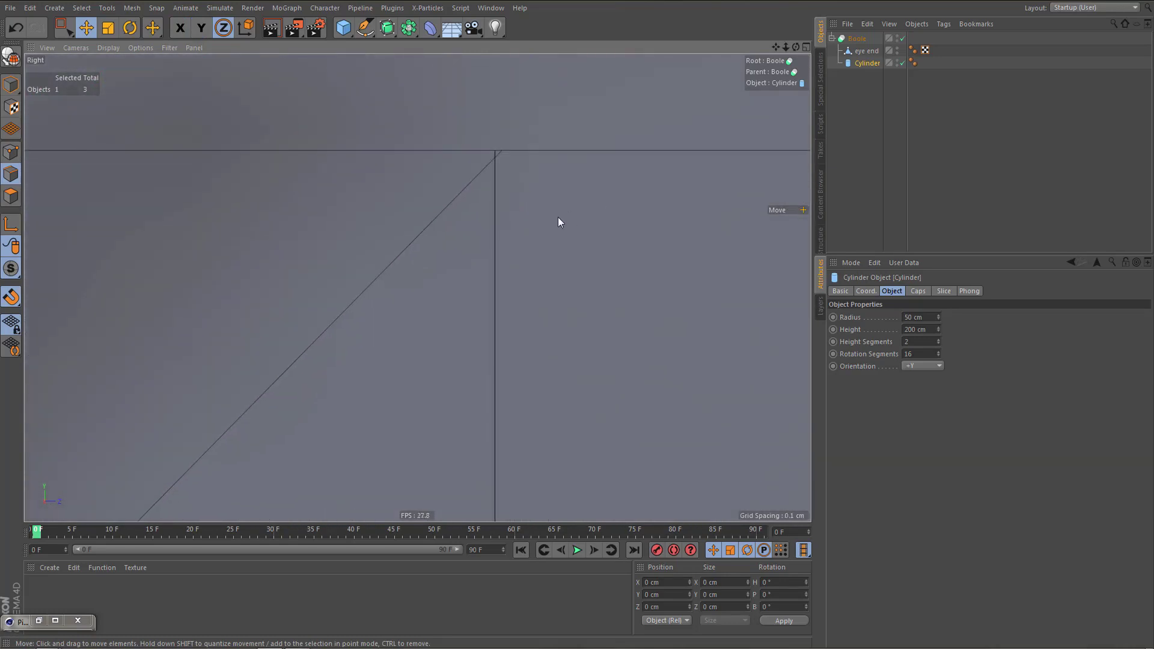
{"action": "left_click_drag", "start_coordinate": [559, 219], "coordinate": [555, 212]}
Set the Boole's Optimize Points to 2 cm and check the cut corner in the Right and Perspective views
{"action": "left_click", "coordinate": [857, 38]}
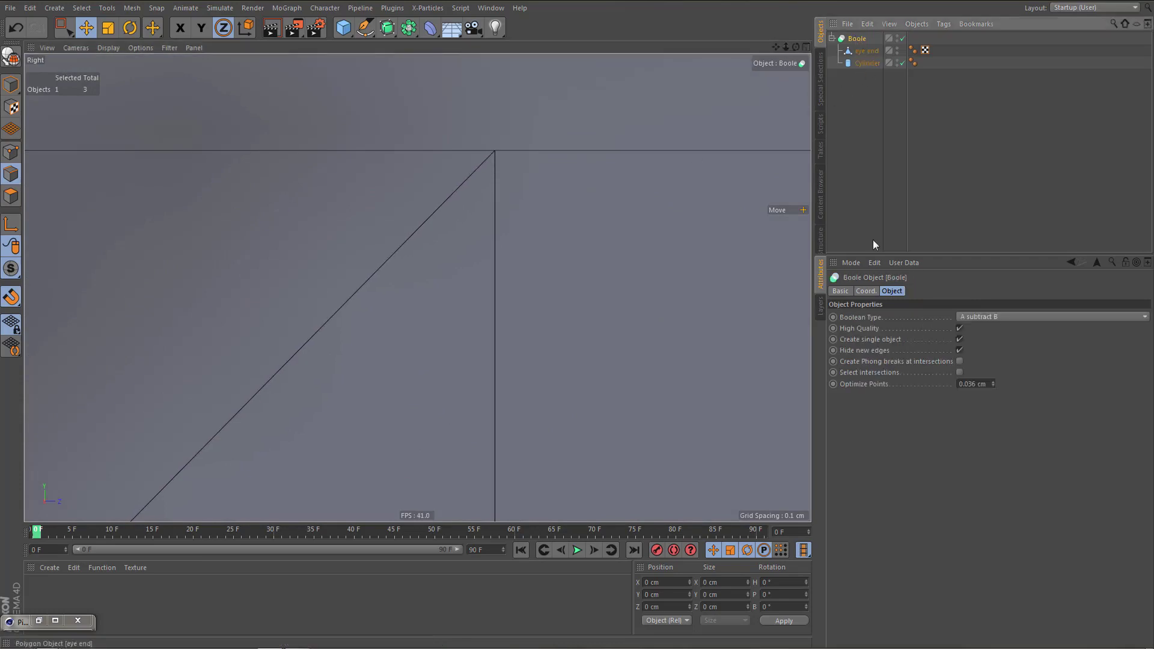
{"action": "left_click", "coordinate": [972, 384]}
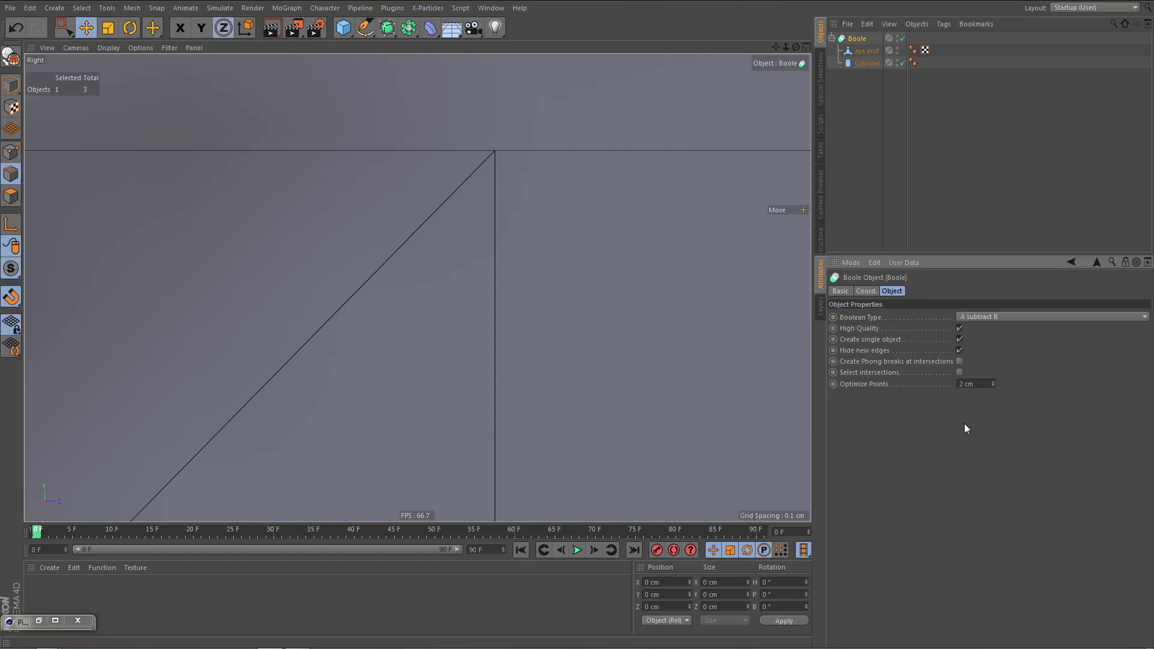
{"action": "scroll", "coordinate": [502, 139], "scroll_direction": "up", "scroll_amount": 5}
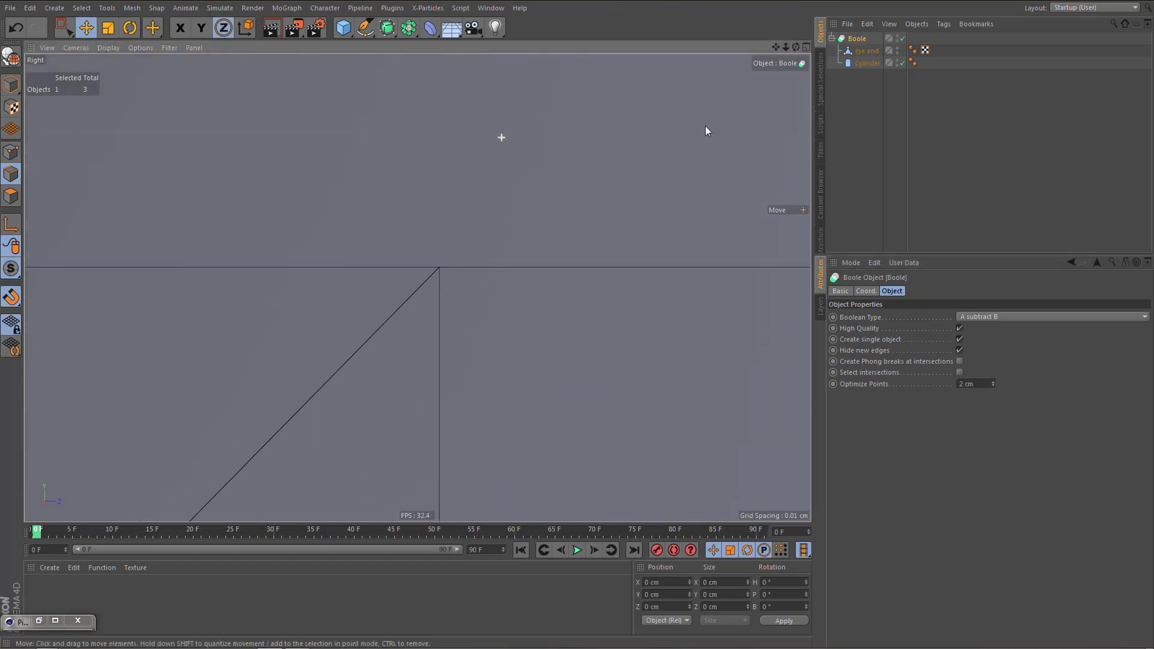
{"action": "scroll", "coordinate": [705, 125], "scroll_direction": "down", "scroll_amount": 3}
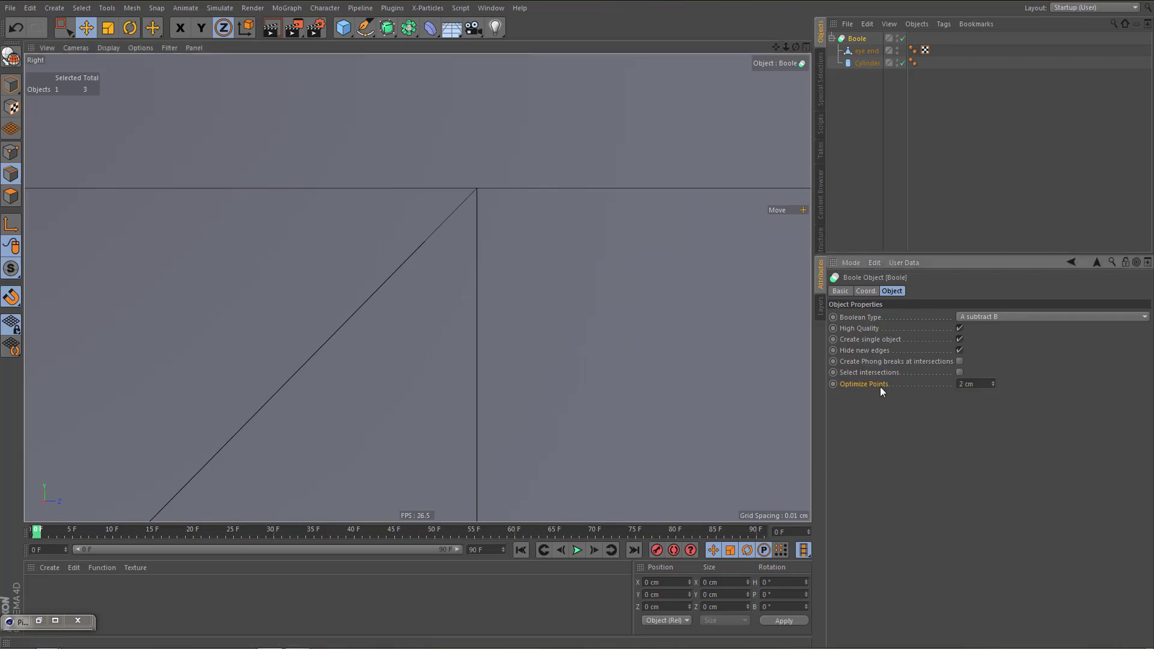
{"action": "middle_click", "coordinate": [478, 276]}
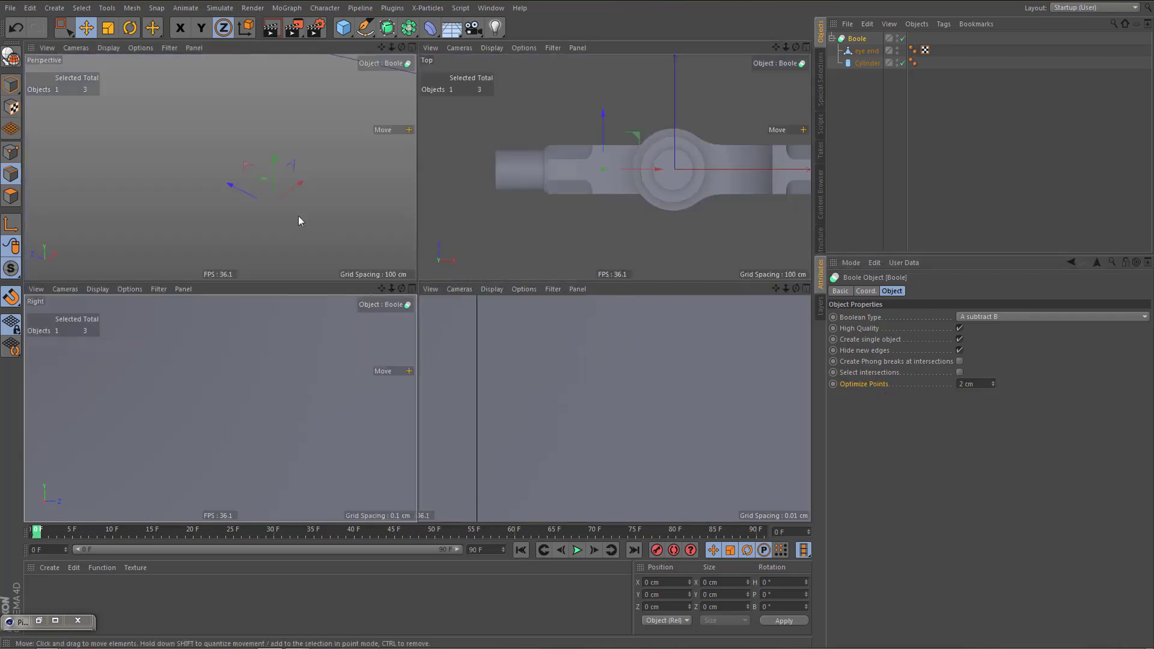
{"action": "middle_click", "coordinate": [299, 219]}
{"action": "scroll", "coordinate": [362, 350], "scroll_direction": "down", "scroll_amount": 6}
{"action": "middle_click_drag", "start_coordinate": [474, 331], "coordinate": [472, 319], "text": "alt"}
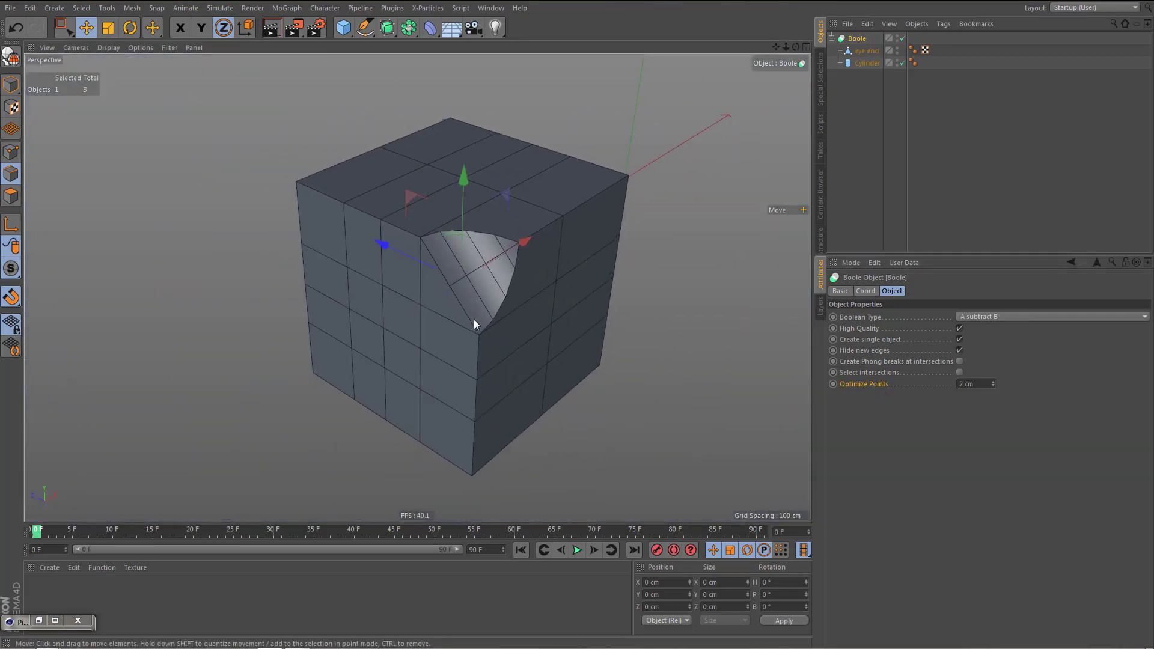
{"action": "right_click_drag", "start_coordinate": [467, 301], "coordinate": [504, 288], "text": "alt"}
{"action": "mouse_move", "coordinate": [492, 278]}
{"action": "left_mouse_down", "text": "alt"}
{"action": "mouse_move", "coordinate": [506, 246]}
{"action": "mouse_move", "coordinate": [481, 288]}
{"action": "mouse_move", "coordinate": [492, 297]}
{"action": "left_mouse_up", "text": "alt"}
Duplicate the Boole and group the original into a hidden null named "backup"
{"action": "left_click", "coordinate": [831, 39]}
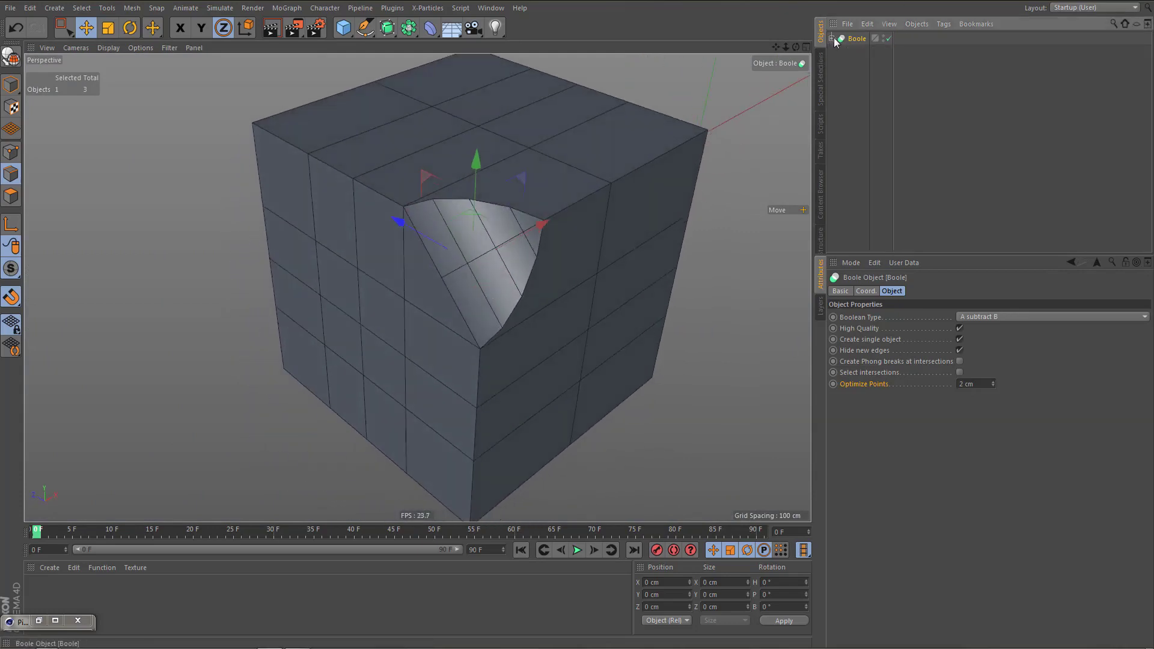
{"action": "left_click_drag", "start_coordinate": [857, 38], "coordinate": [858, 52], "text": "ctrl"}
{"action": "left_click", "coordinate": [859, 39]}
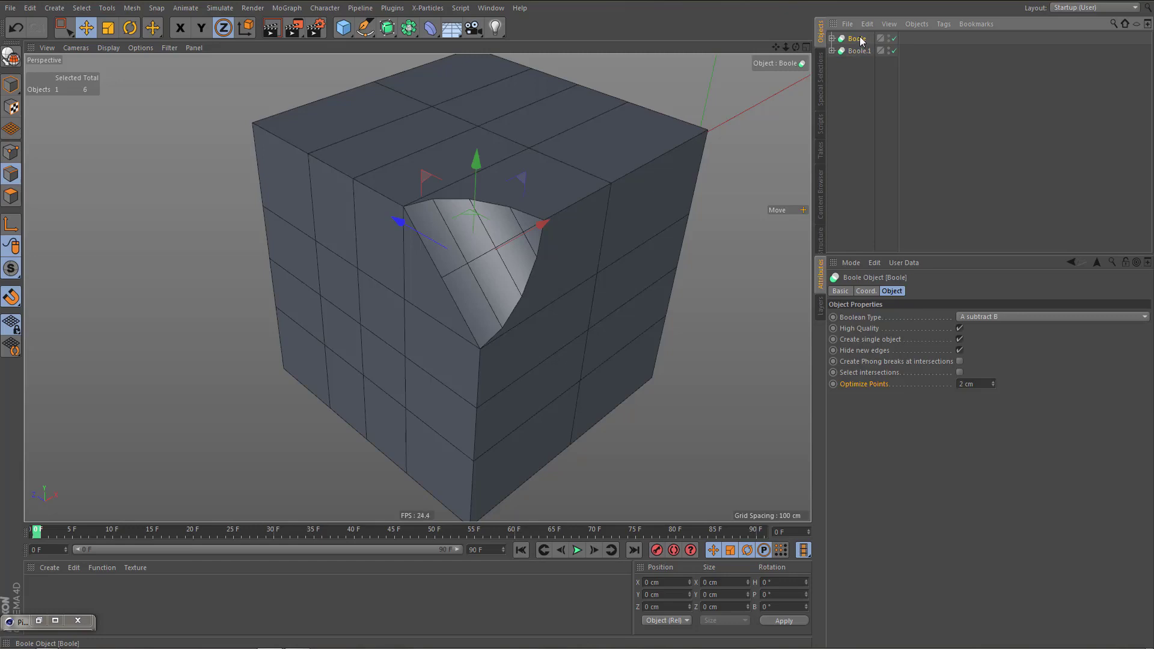
{"action": "key", "text": "alt+g"}
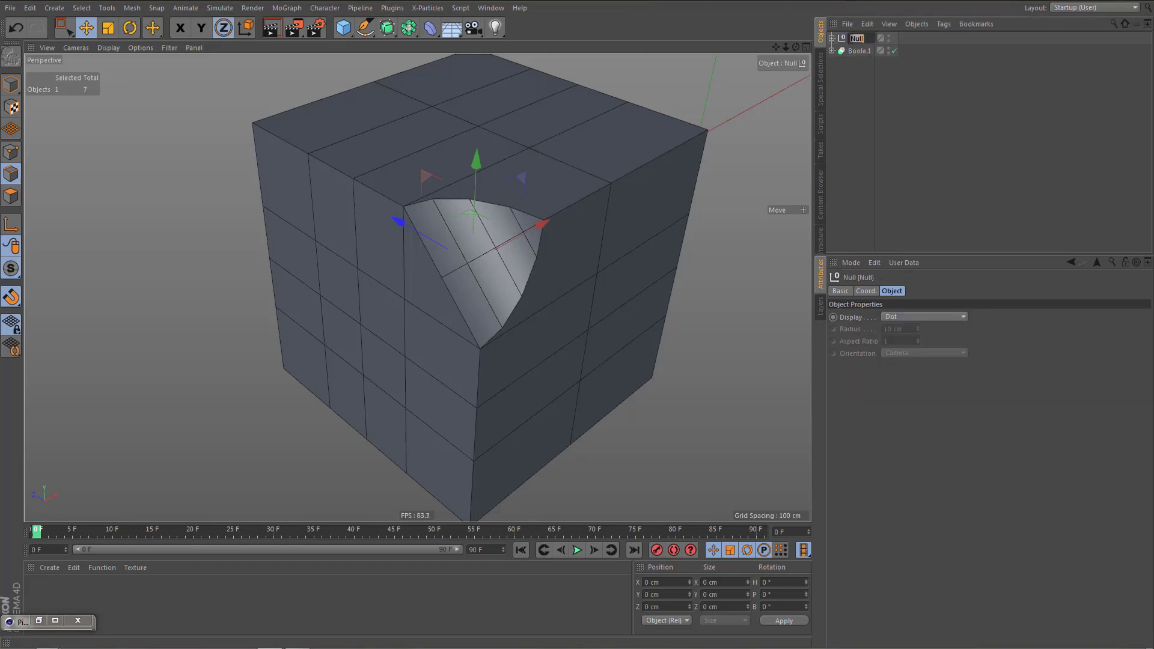
{"action": "type", "text": "backup"}
{"action": "key", "text": "Return"}
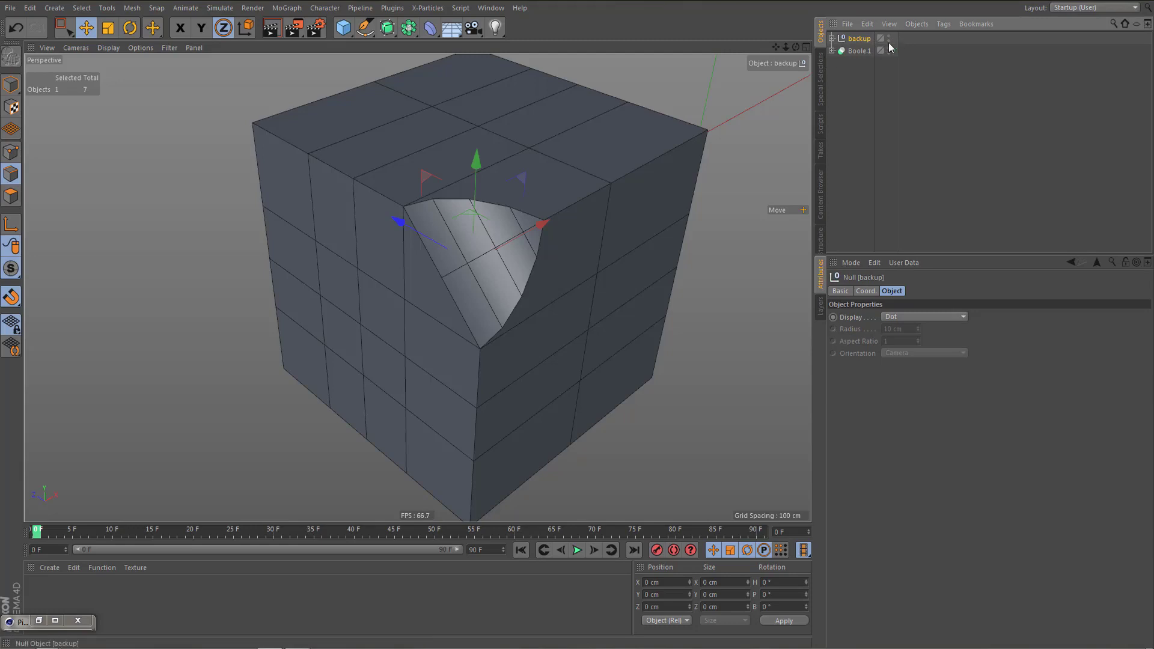
Make the duplicate Boole editable and rename the resulting mesh "eye end"
{"action": "left_click", "coordinate": [853, 52]}
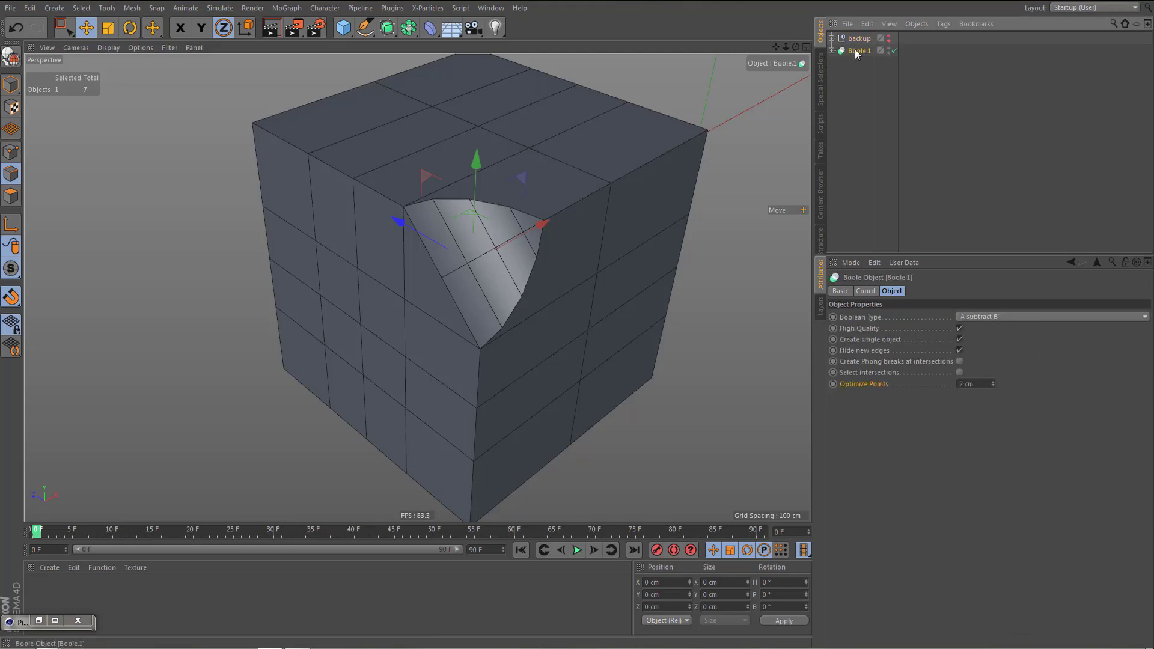
{"action": "key", "text": "c"}
{"action": "double_click", "coordinate": [860, 52]}
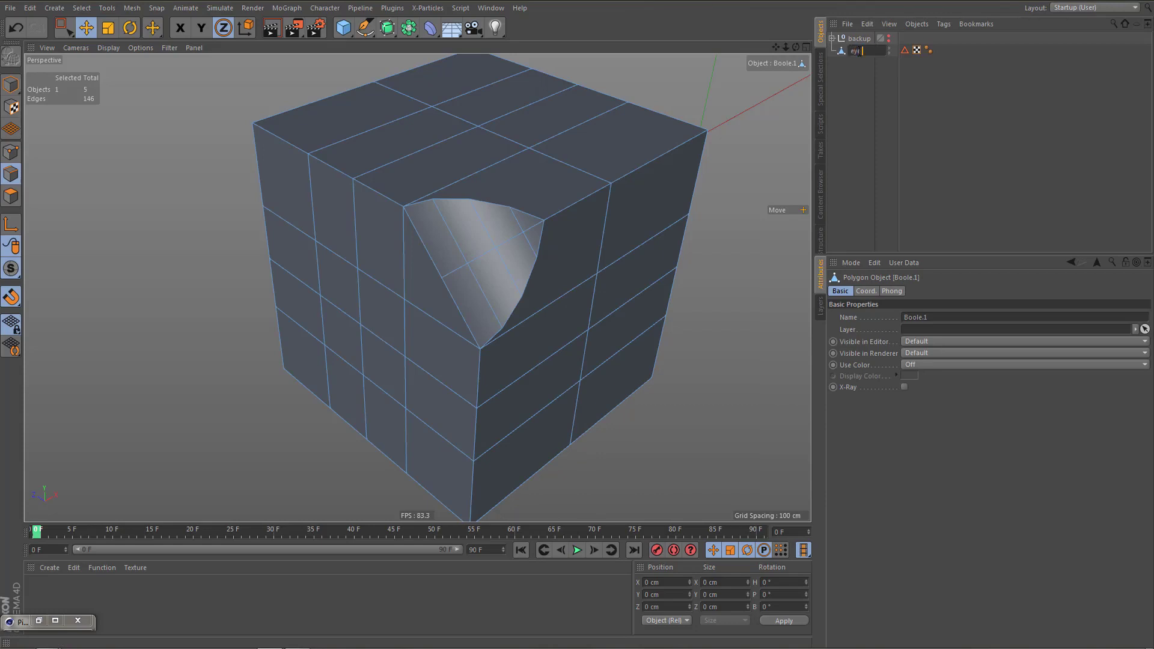
{"action": "type", "text": "eye end"}
{"action": "key", "text": "Return"}
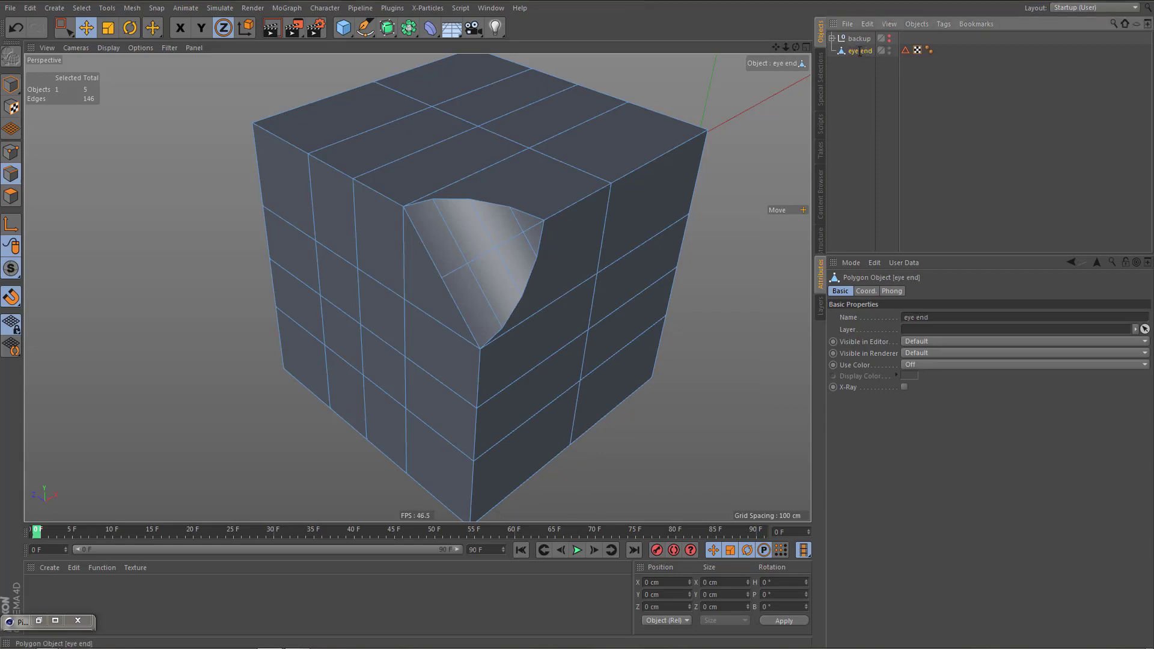
Delete the selection and UVW tags from the eye end mesh, keeping its Phong tag
{"action": "left_click", "coordinate": [918, 64]}
{"action": "left_click", "coordinate": [868, 49]}
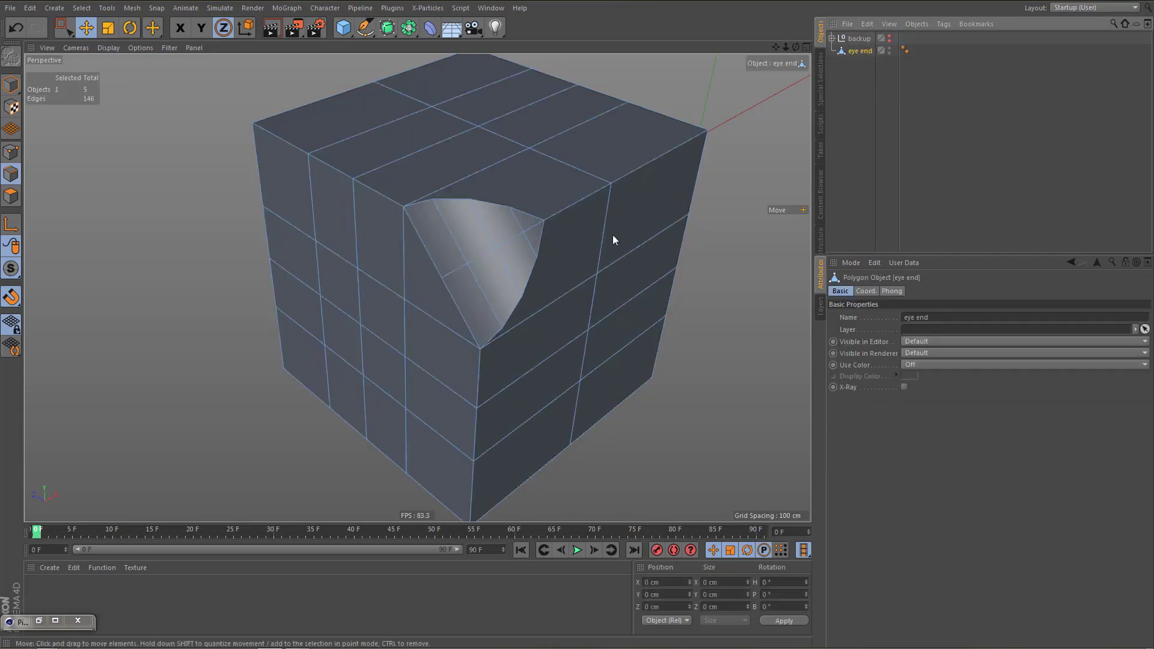
{"action": "left_click_drag", "start_coordinate": [579, 259], "coordinate": [571, 294], "text": "alt"}
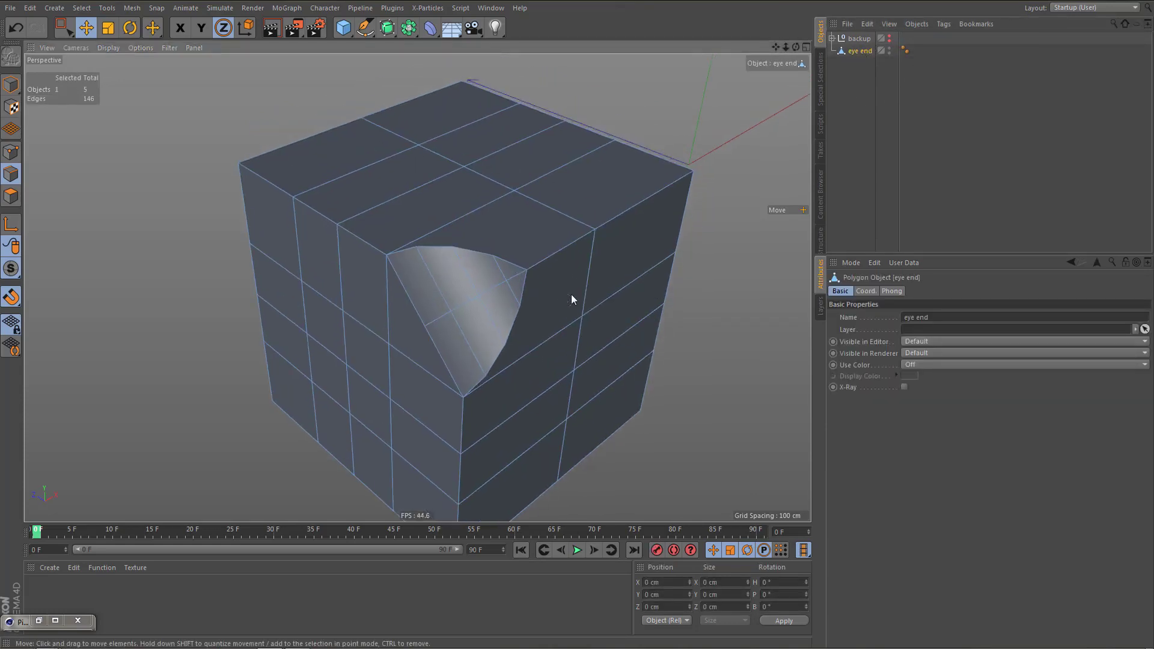
Delete the eye end's points above the horizontal centre line in the Top view, keeping the half with the corner cut
{"action": "key", "text": "F2"}
{"action": "right_click_drag", "start_coordinate": [384, 312], "coordinate": [395, 312], "text": "alt"}
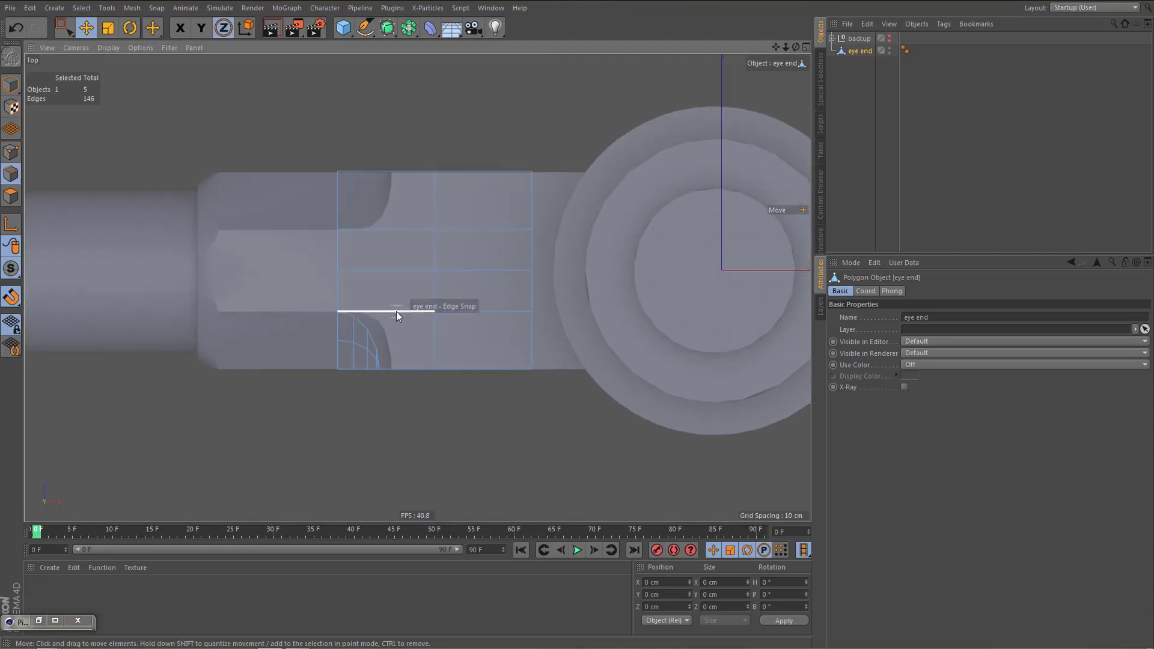
{"action": "key", "text": "0"}
{"action": "key", "text": "Return"}
{"action": "left_click_drag", "start_coordinate": [316, 132], "coordinate": [587, 262]}
{"action": "key", "text": "Delete"}
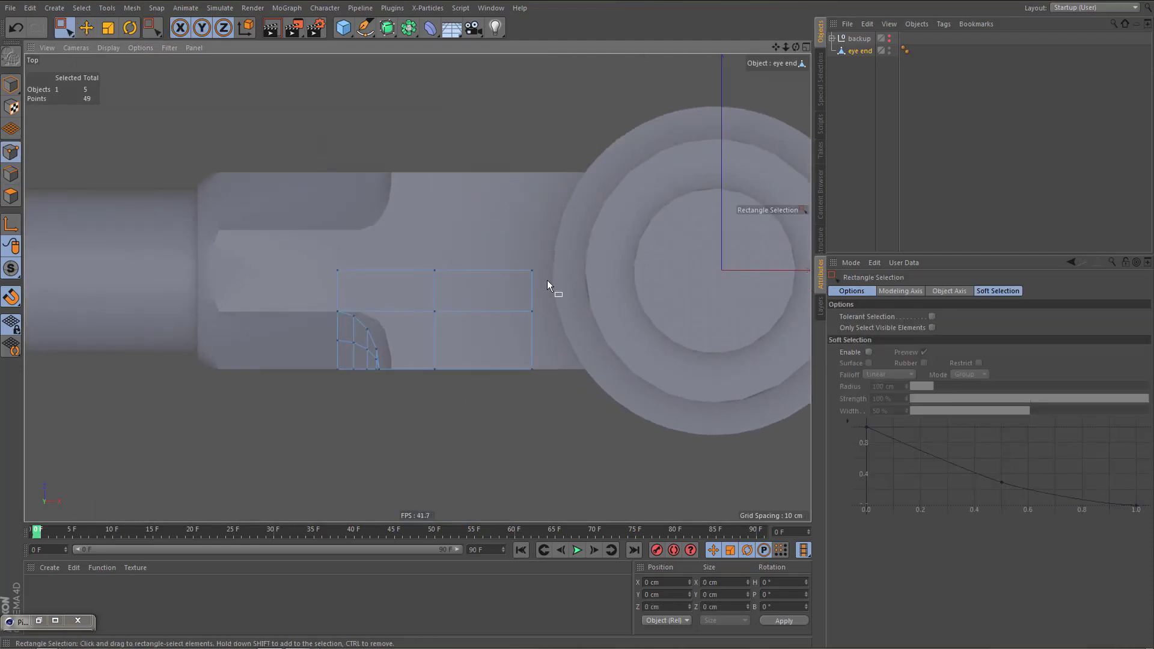
Delete the eye end's two lowest rows of points in the Right view, keeping the quarter with the corner cut
{"action": "middle_click", "coordinate": [489, 308]}
{"action": "middle_click", "coordinate": [319, 455]}
{"action": "right_click_drag", "start_coordinate": [419, 281], "coordinate": [348, 496], "text": "alt"}
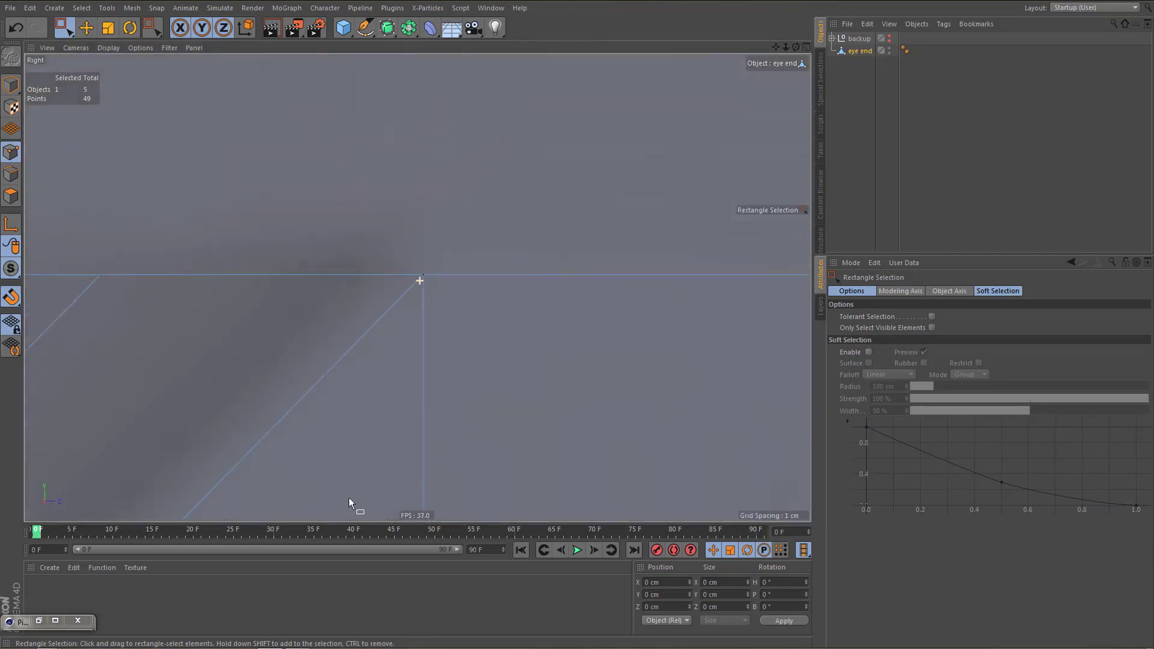
{"action": "scroll", "coordinate": [382, 341], "scroll_direction": "down", "scroll_amount": 5}
{"action": "scroll", "coordinate": [477, 270], "scroll_direction": "up", "scroll_amount": 4}
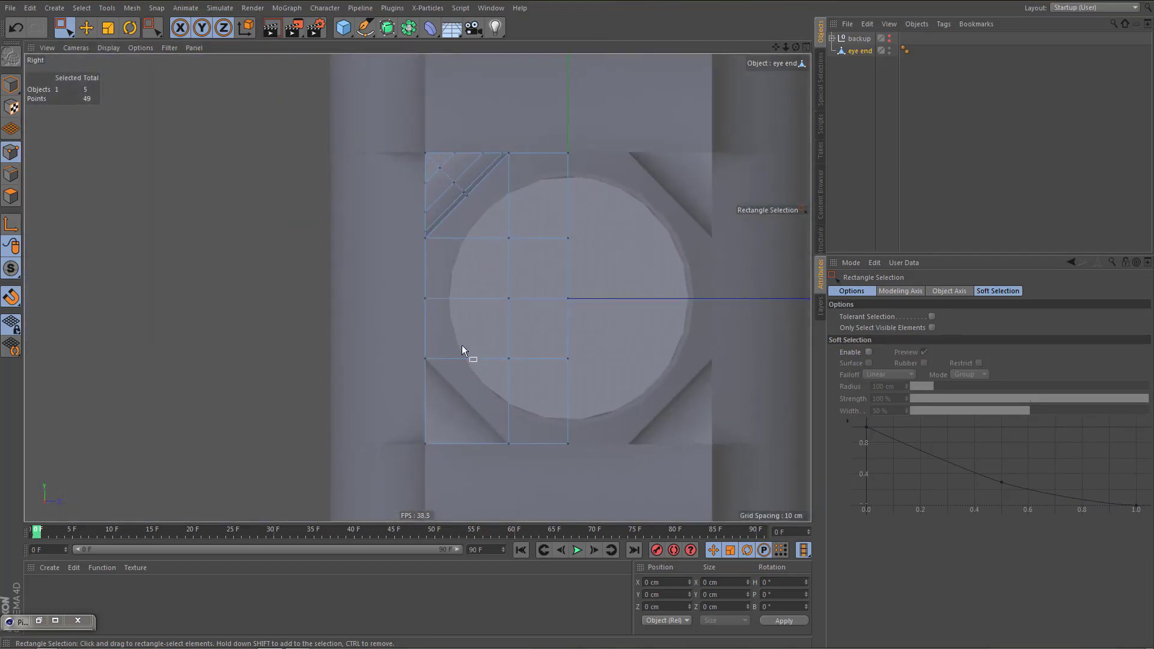
{"action": "left_click_drag", "start_coordinate": [403, 332], "coordinate": [612, 471]}
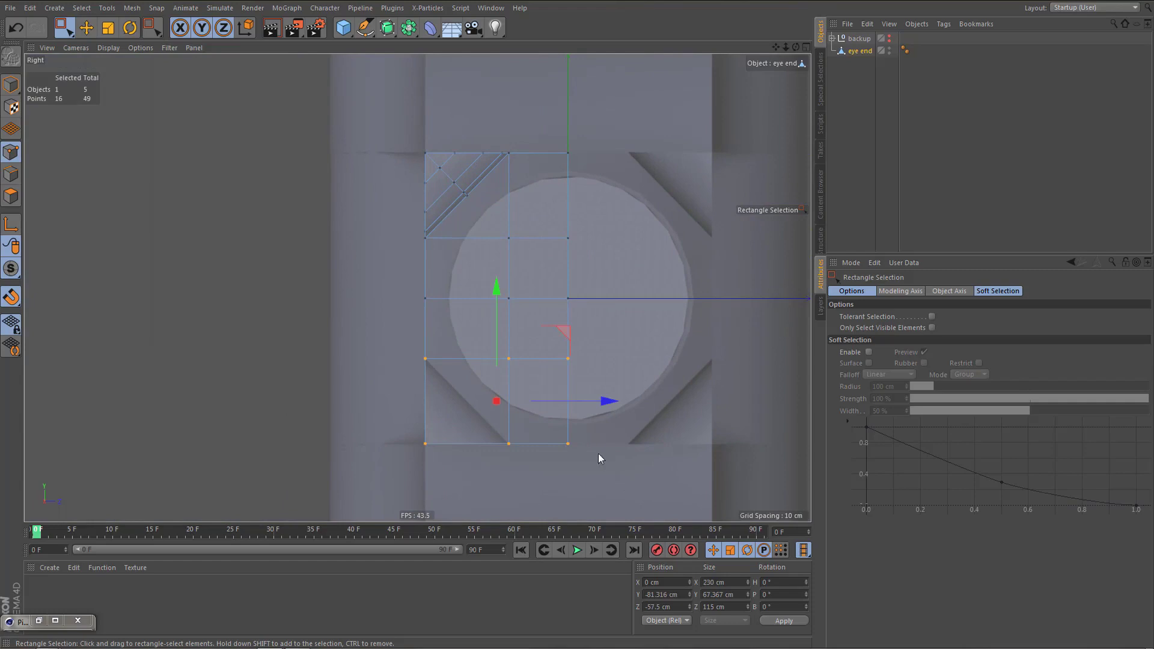
{"action": "left_click", "coordinate": [599, 458]}
Examine the vertices where the corner cut meets the remaining quarter block in Perspective, and switch to edge mode with the Move tool
{"action": "middle_click", "coordinate": [431, 288]}
{"action": "middle_click", "coordinate": [401, 237]}
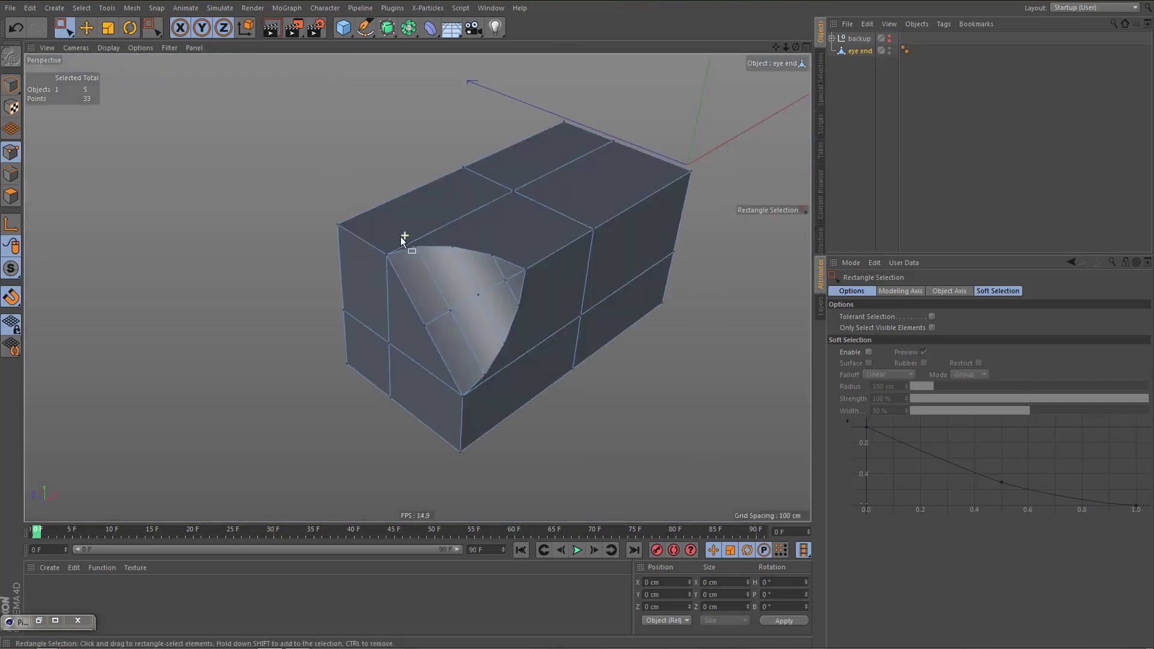
{"action": "left_click_drag", "start_coordinate": [400, 236], "coordinate": [478, 283], "text": "alt"}
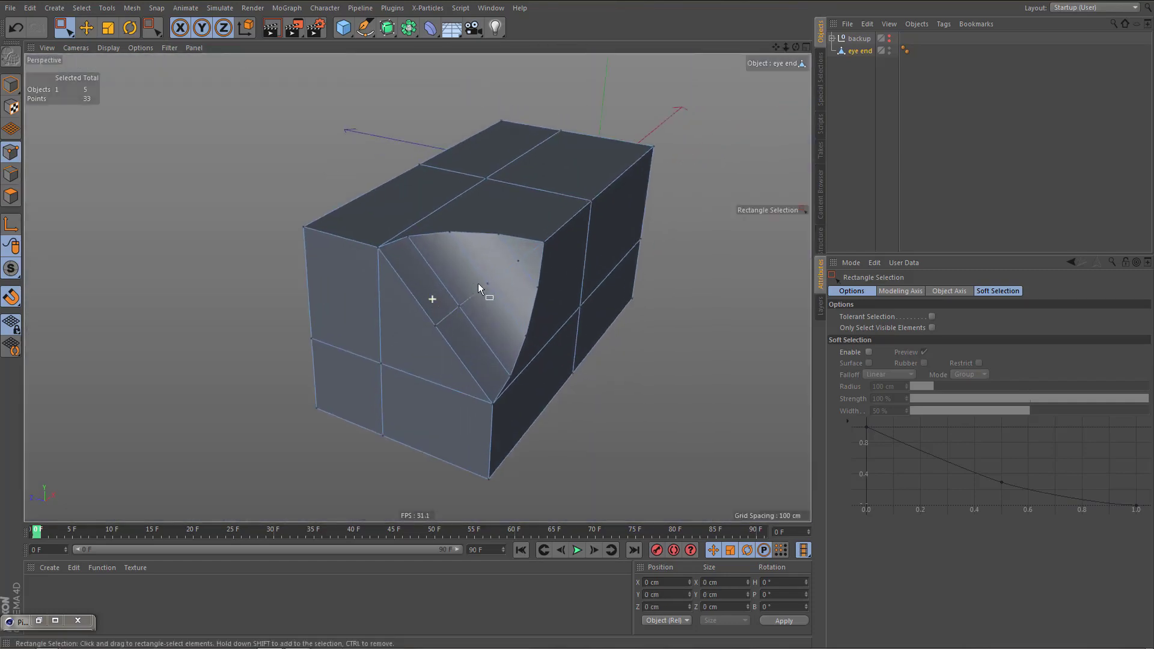
{"action": "right_click_drag", "start_coordinate": [478, 283], "coordinate": [521, 283], "text": "alt"}
{"action": "middle_click_drag", "start_coordinate": [463, 285], "coordinate": [518, 320], "text": "alt"}
{"action": "right_click_drag", "start_coordinate": [409, 253], "coordinate": [561, 267], "text": "alt"}
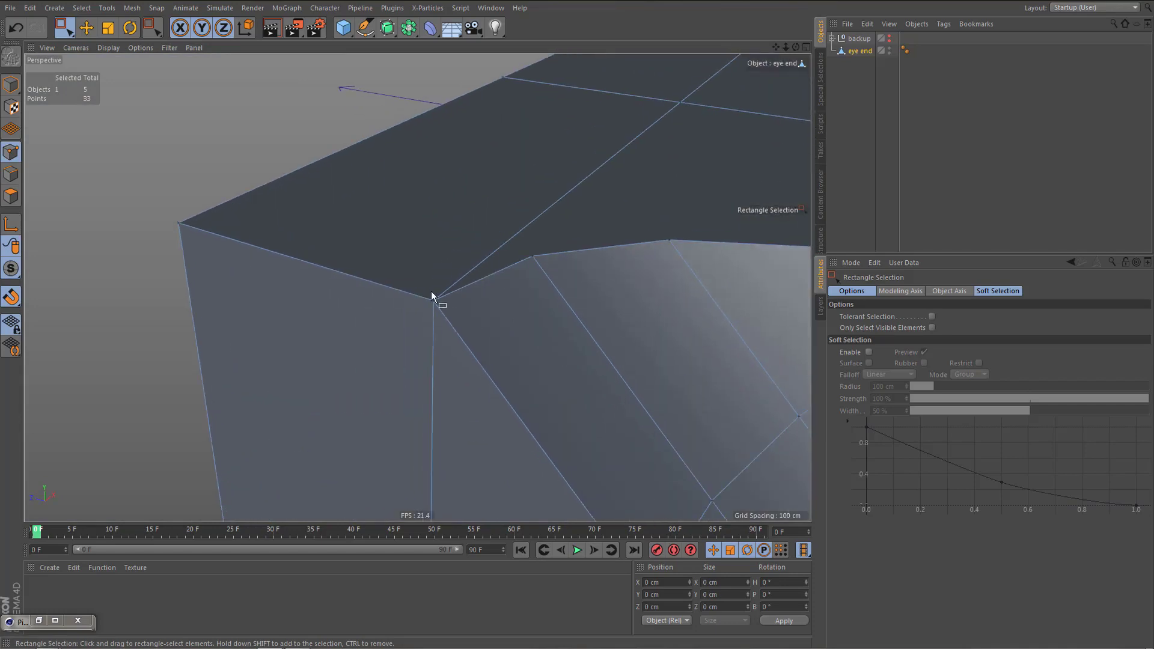
{"action": "left_click", "coordinate": [432, 297]}
{"action": "right_click_drag", "start_coordinate": [503, 327], "coordinate": [522, 298], "text": "alt"}
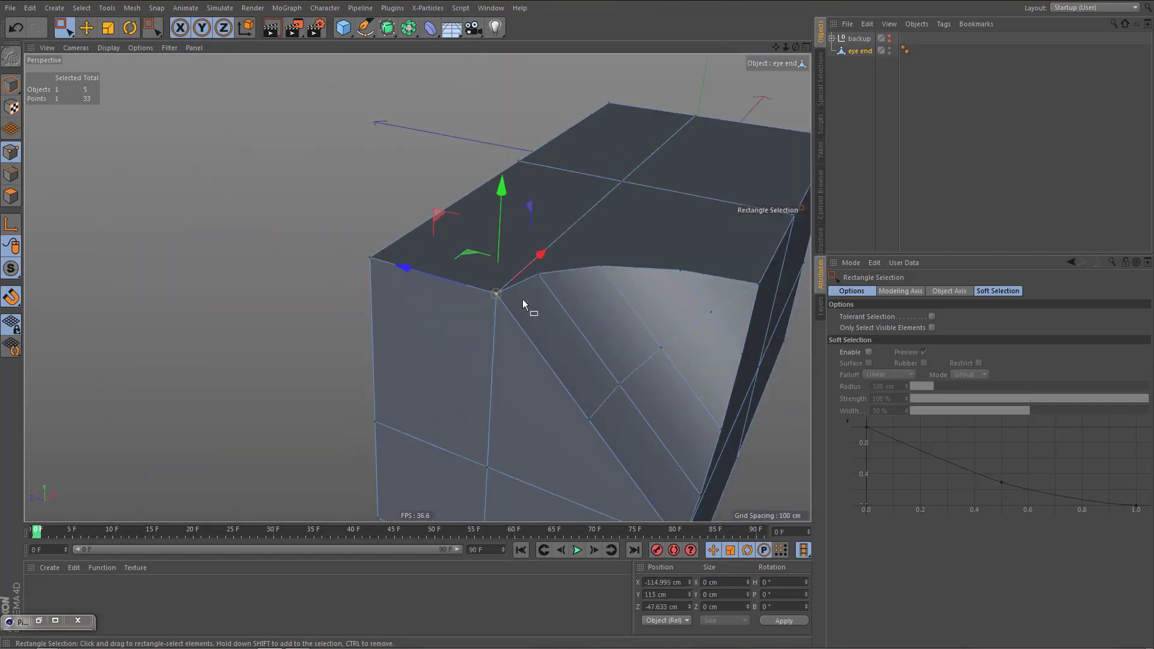
{"action": "left_click_drag", "start_coordinate": [628, 312], "coordinate": [555, 367], "text": "alt"}
{"action": "key", "text": "Tab"}
{"action": "key", "text": "w"}
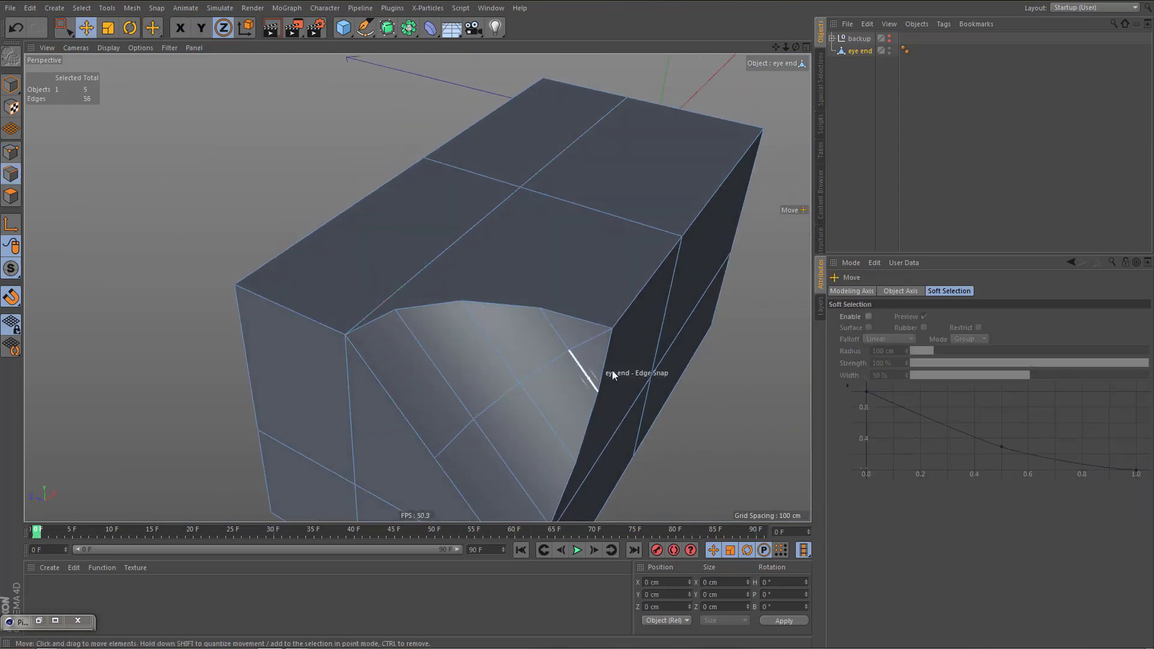
Remove the extra edge near the corner cut's rim and slide the curved face's inner vertex inward by about 22%
{"action": "left_click", "coordinate": [590, 347]}
{"action": "key", "text": "Delete"}
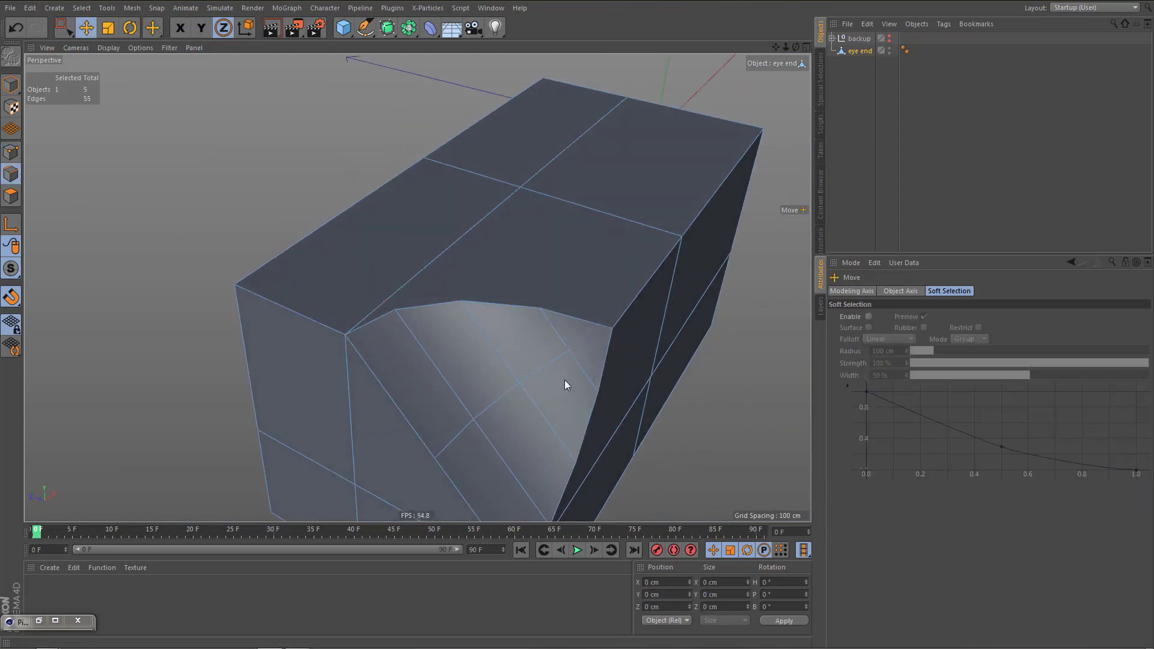
{"action": "key", "text": "Return"}
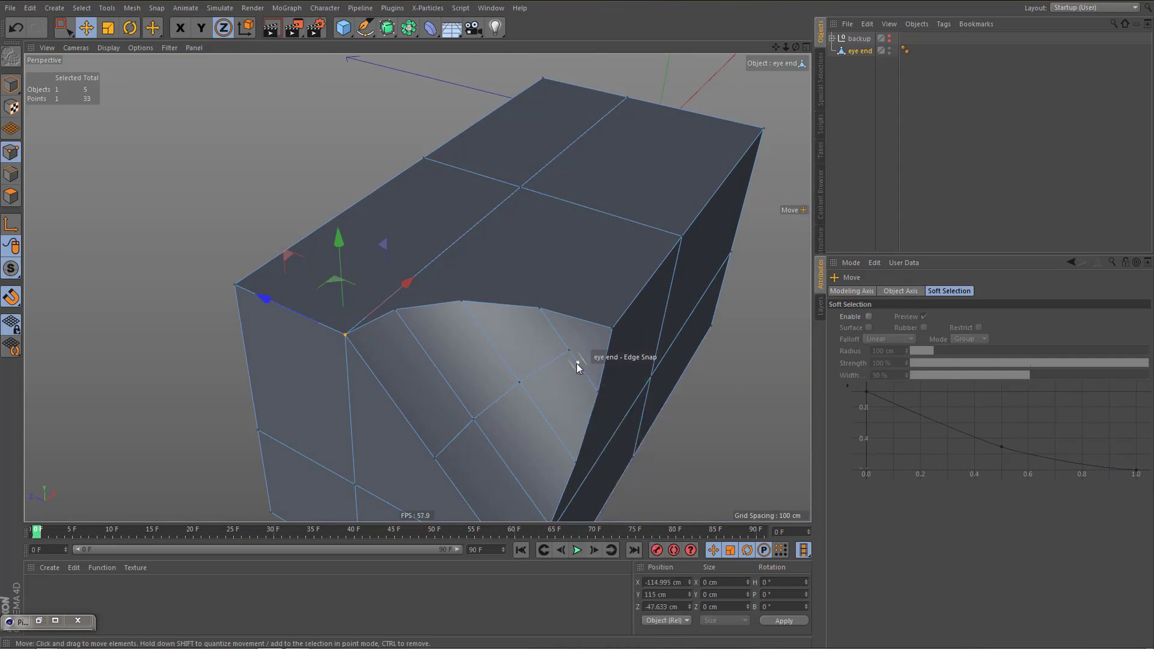
{"action": "key", "text": "m"}
{"action": "key", "text": "o"}
{"action": "left_click_drag", "start_coordinate": [568, 350], "coordinate": [496, 398]}
{"action": "scroll", "coordinate": [529, 356], "scroll_direction": "down", "scroll_amount": 3}
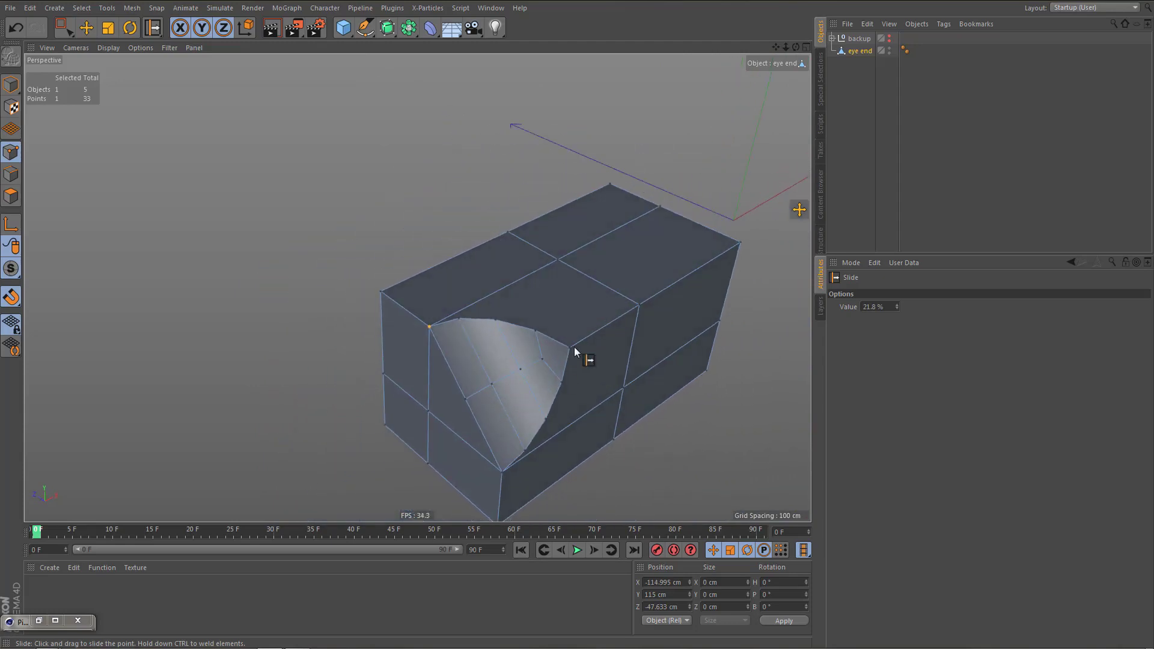
{"action": "middle_click_drag", "start_coordinate": [574, 350], "coordinate": [517, 359], "text": "alt"}
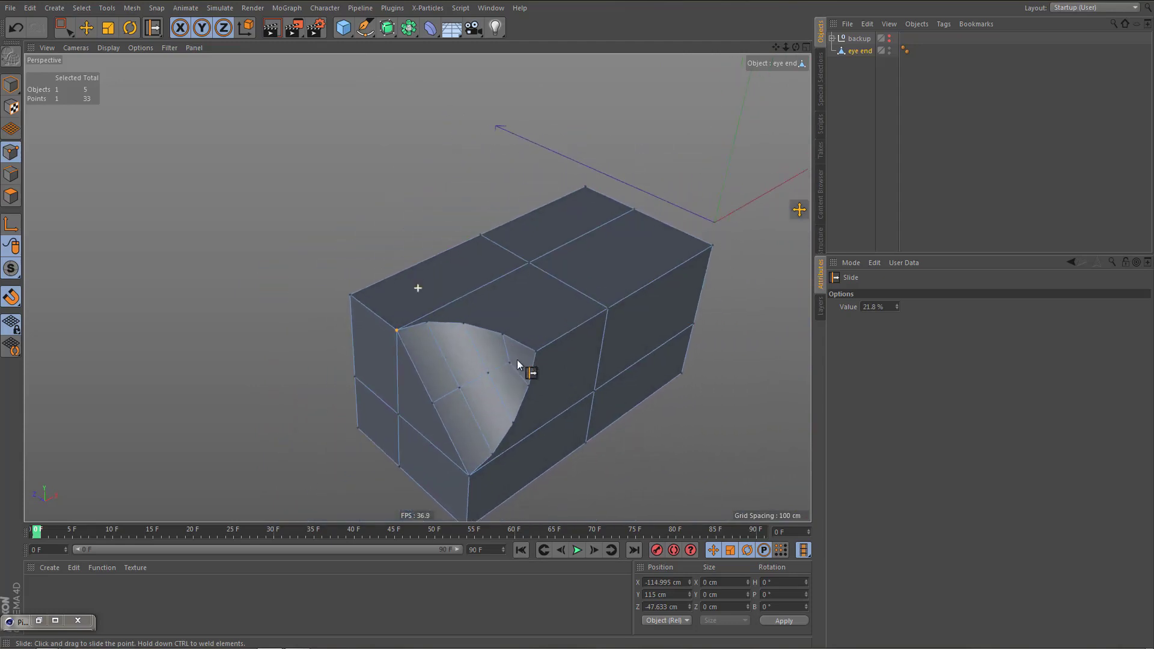
Delete the eye end's outermost column of points opposite the corner cut in the Top view, keeping the cube with the cut
{"action": "key", "text": "space"}
{"action": "middle_click", "coordinate": [516, 362]}
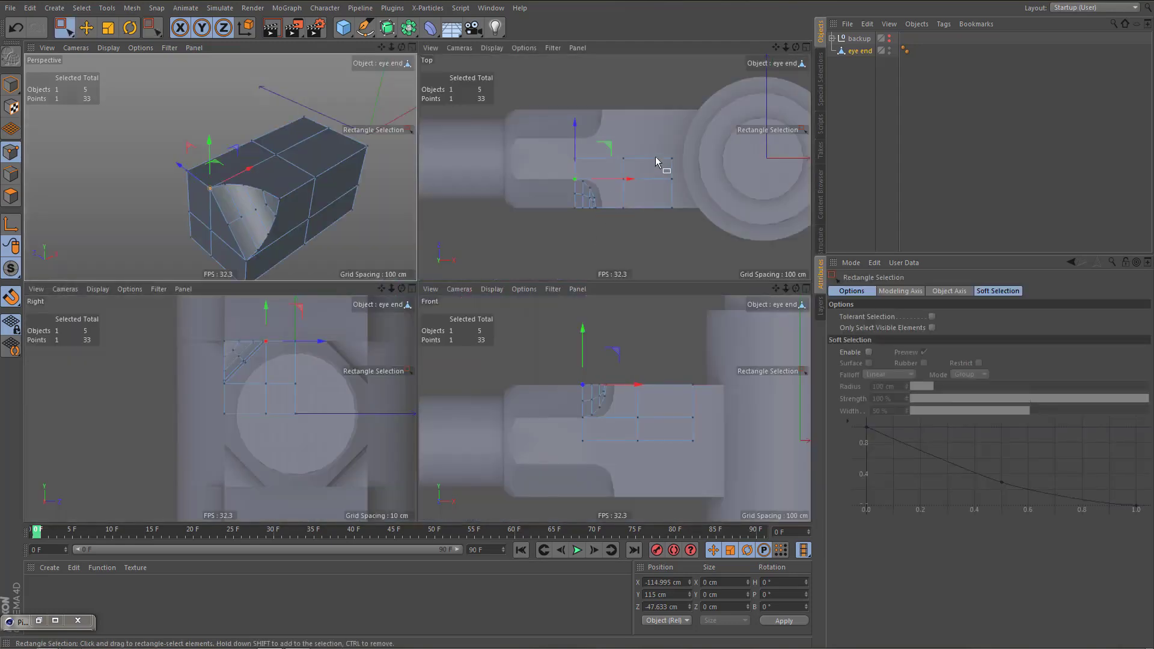
{"action": "left_click_drag", "start_coordinate": [655, 144], "coordinate": [675, 244]}
{"action": "key", "text": "Delete"}
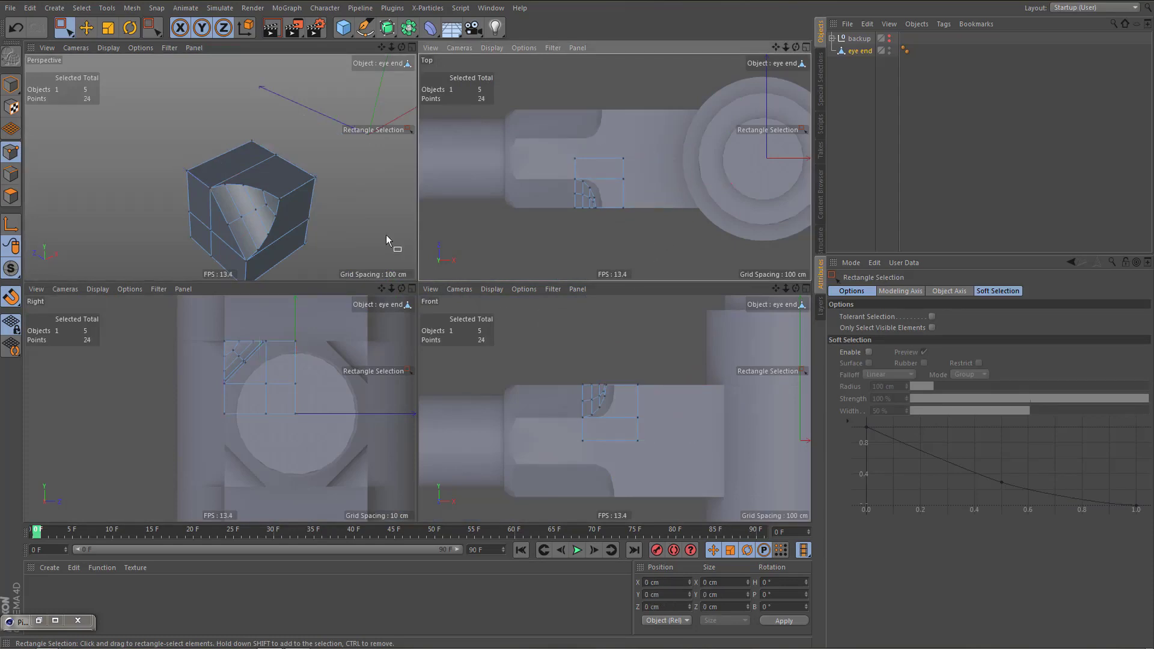
Line Cut from the rim vertices beside the cut's outer corner straight across the top face and the adjacent side face
{"action": "middle_click", "coordinate": [388, 240]}
{"action": "middle_click_drag", "start_coordinate": [543, 292], "coordinate": [558, 260], "text": "alt"}
{"action": "right_click_drag", "start_coordinate": [537, 301], "coordinate": [612, 277], "text": "alt"}
{"action": "middle_click_drag", "start_coordinate": [568, 299], "coordinate": [579, 313], "text": "alt"}
{"action": "left_click_drag", "start_coordinate": [546, 303], "coordinate": [559, 341], "text": "alt"}
{"action": "key", "text": "k"}
{"action": "key", "text": "k"}
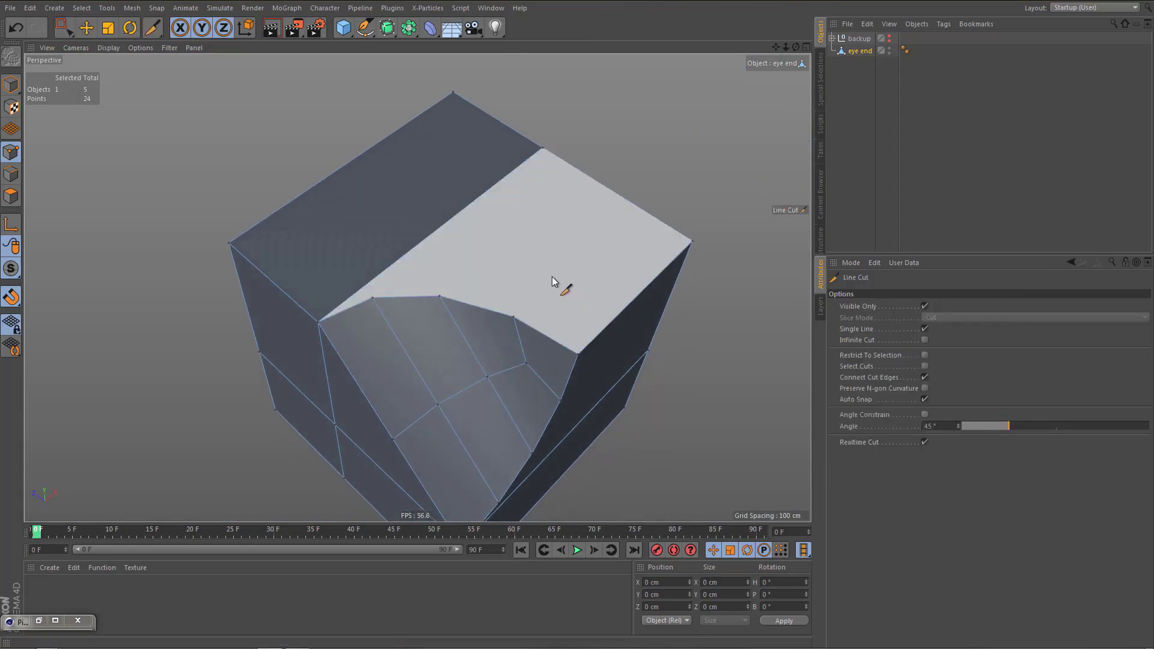
{"action": "left_click", "coordinate": [514, 317]}
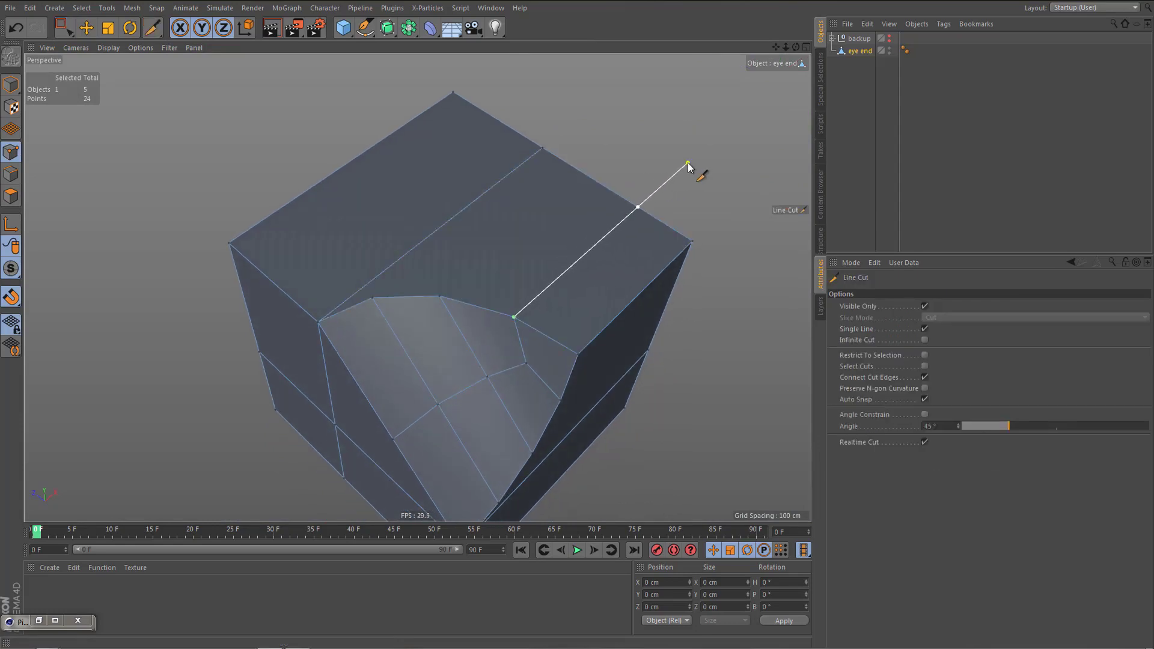
{"action": "left_click", "coordinate": [688, 165]}
{"action": "left_click_drag", "start_coordinate": [649, 323], "coordinate": [510, 287], "text": "alt"}
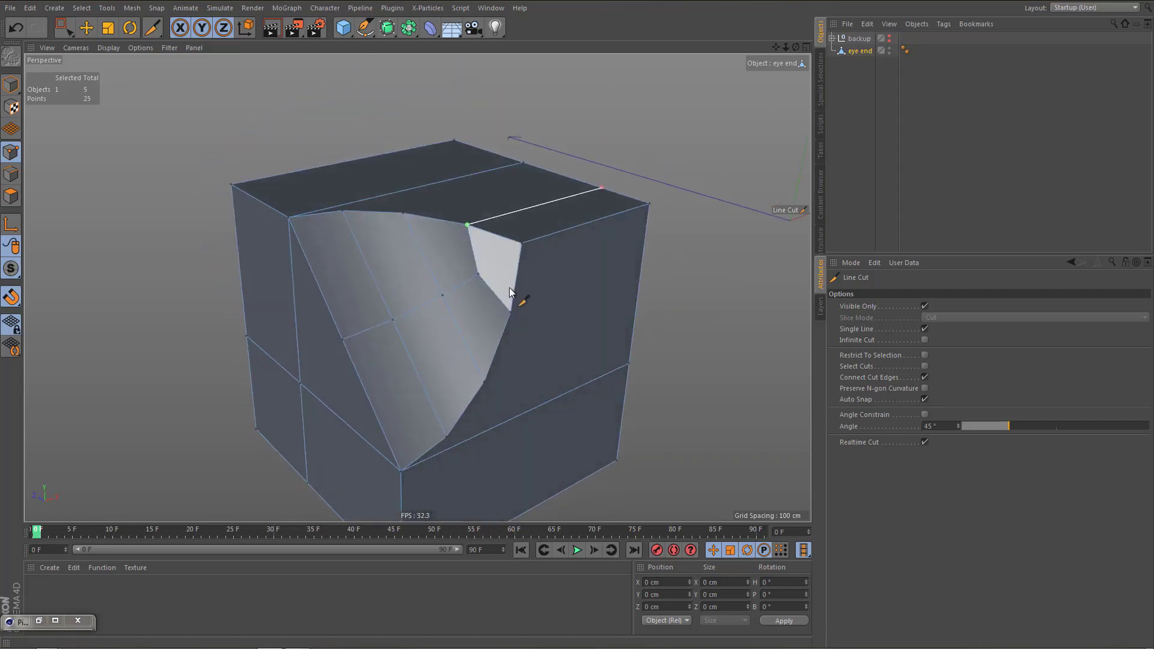
{"action": "left_click", "coordinate": [700, 254]}
Line Cut the top face from the two remaining inner rim vertices, one to the short back edge and the middle one to the far corner
{"action": "middle_click_drag", "start_coordinate": [537, 316], "coordinate": [543, 335], "text": "alt"}
{"action": "left_click_drag", "start_coordinate": [543, 340], "coordinate": [471, 306], "text": "alt"}
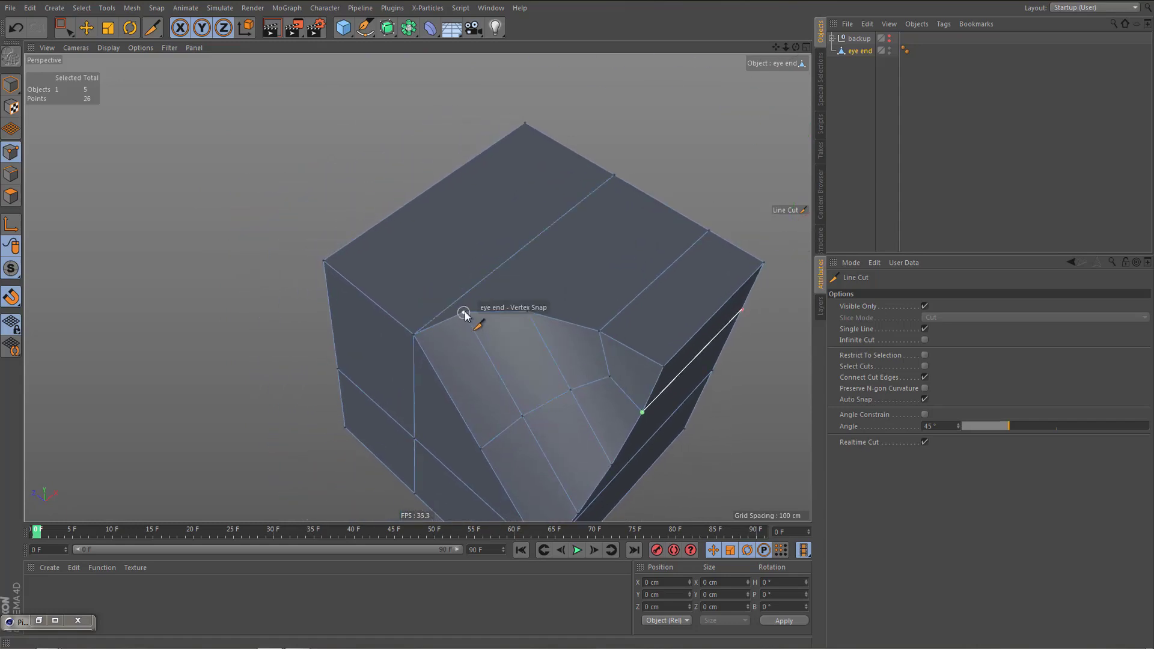
{"action": "left_click", "coordinate": [463, 312]}
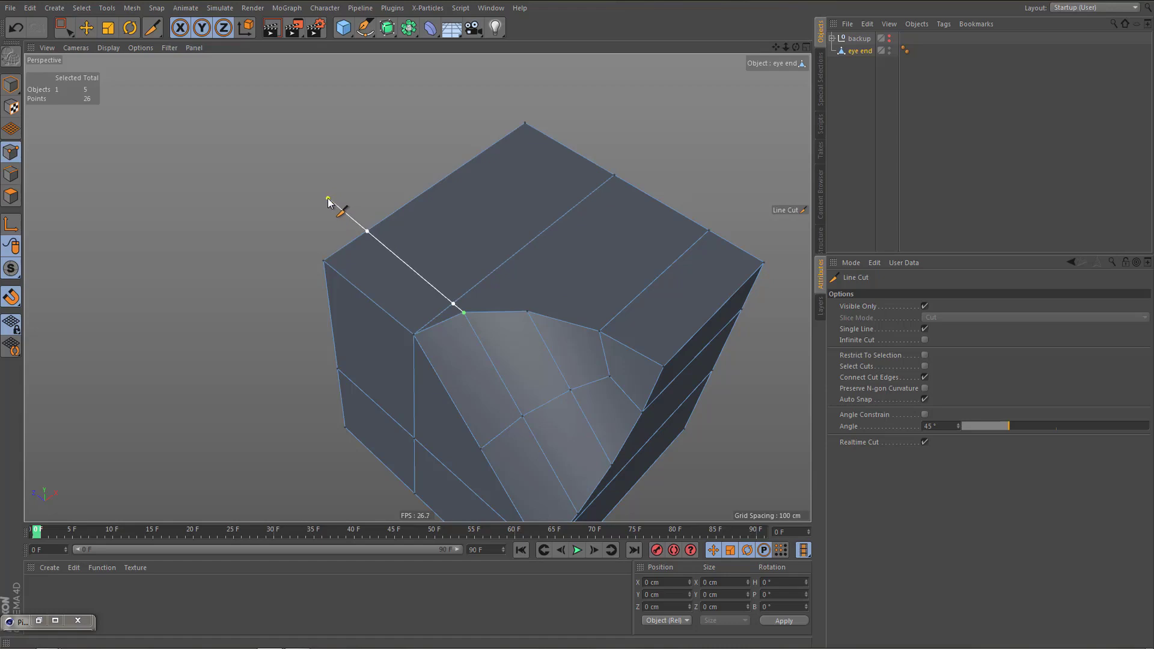
{"action": "left_click", "coordinate": [325, 198]}
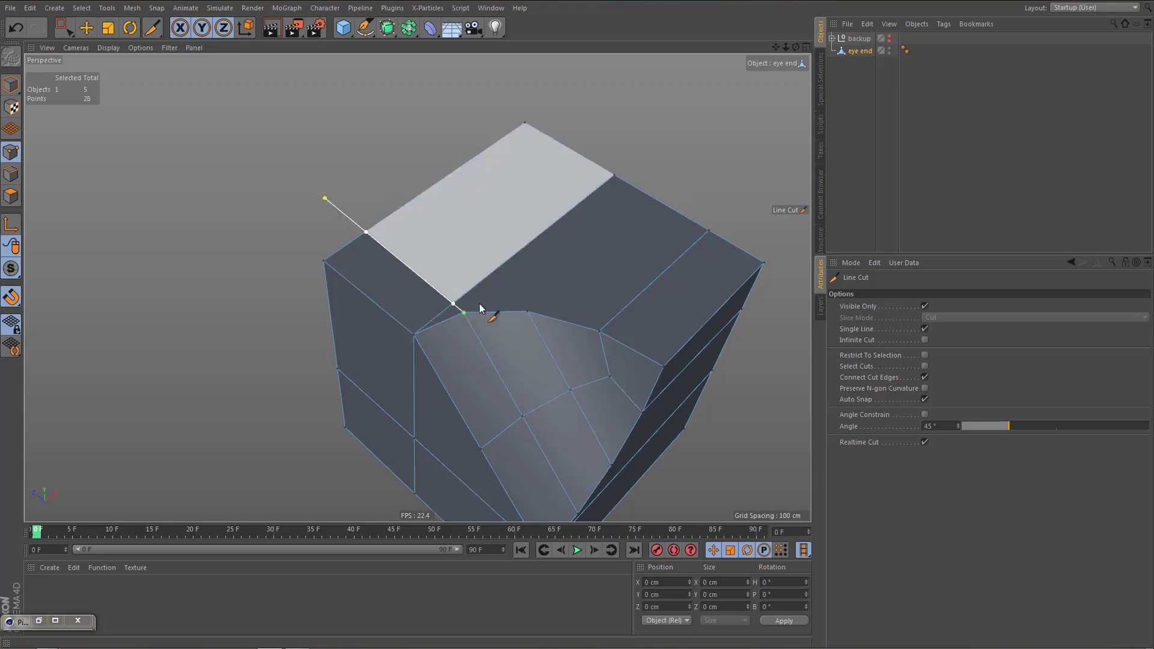
{"action": "left_click", "coordinate": [528, 312]}
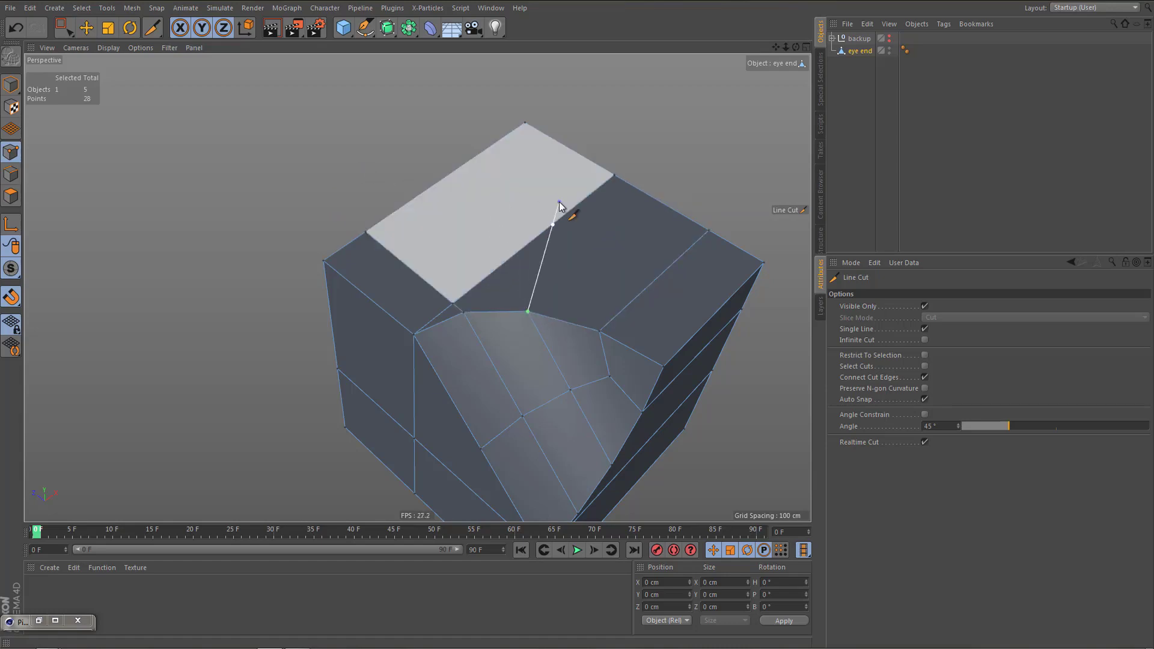
{"action": "left_click", "coordinate": [526, 127]}
{"action": "middle_click_drag", "start_coordinate": [554, 274], "coordinate": [515, 247], "text": "alt"}
{"action": "left_click_drag", "start_coordinate": [542, 255], "coordinate": [546, 258], "text": "alt"}
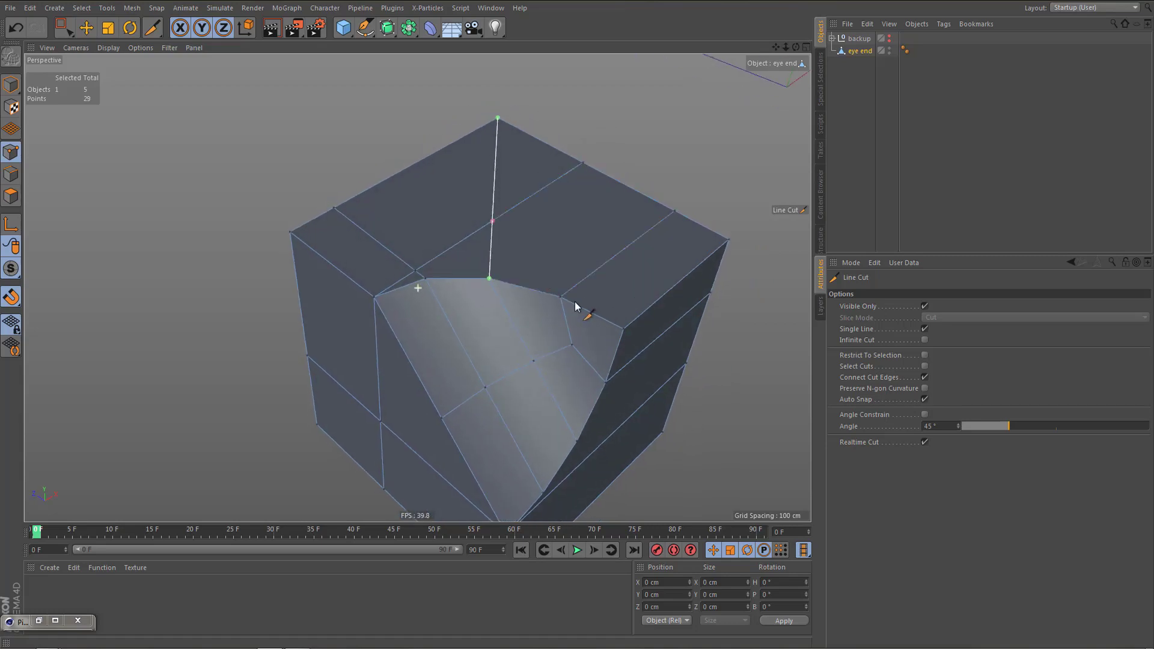
{"action": "middle_click_drag", "start_coordinate": [576, 306], "coordinate": [595, 338], "text": "alt"}
Dissolve both remaining segments of the old middle edge on the top face in edge mode
{"action": "key", "text": "Return"}
{"action": "key", "text": "e"}
{"action": "left_click", "coordinate": [430, 316]}
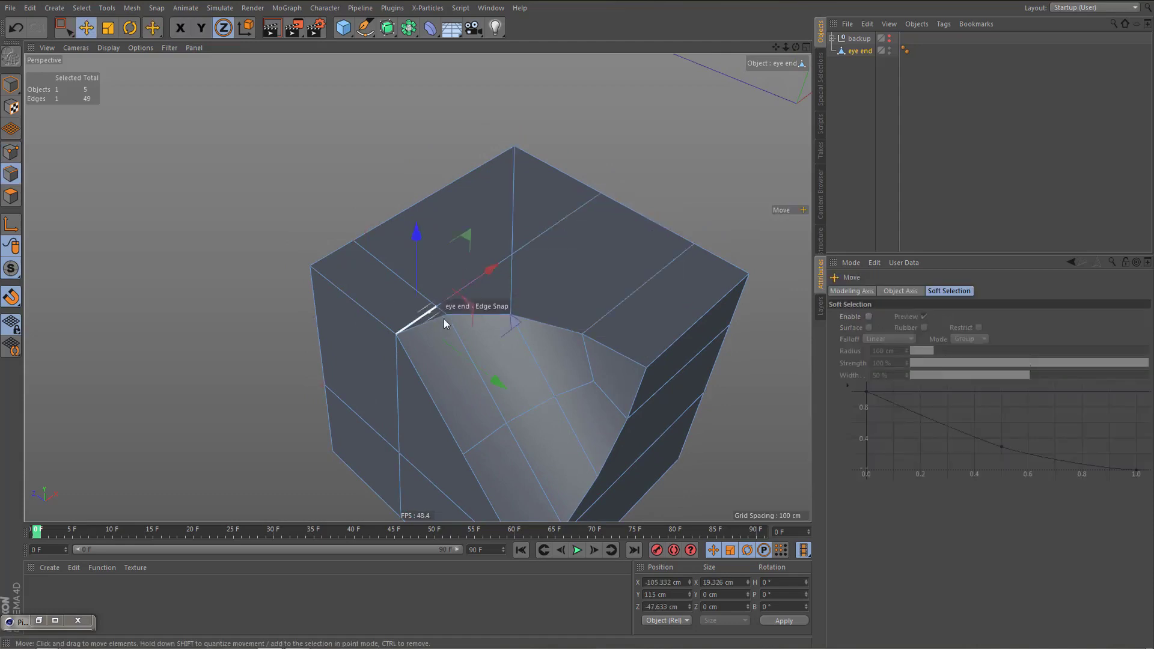
{"action": "key", "text": "Delete"}
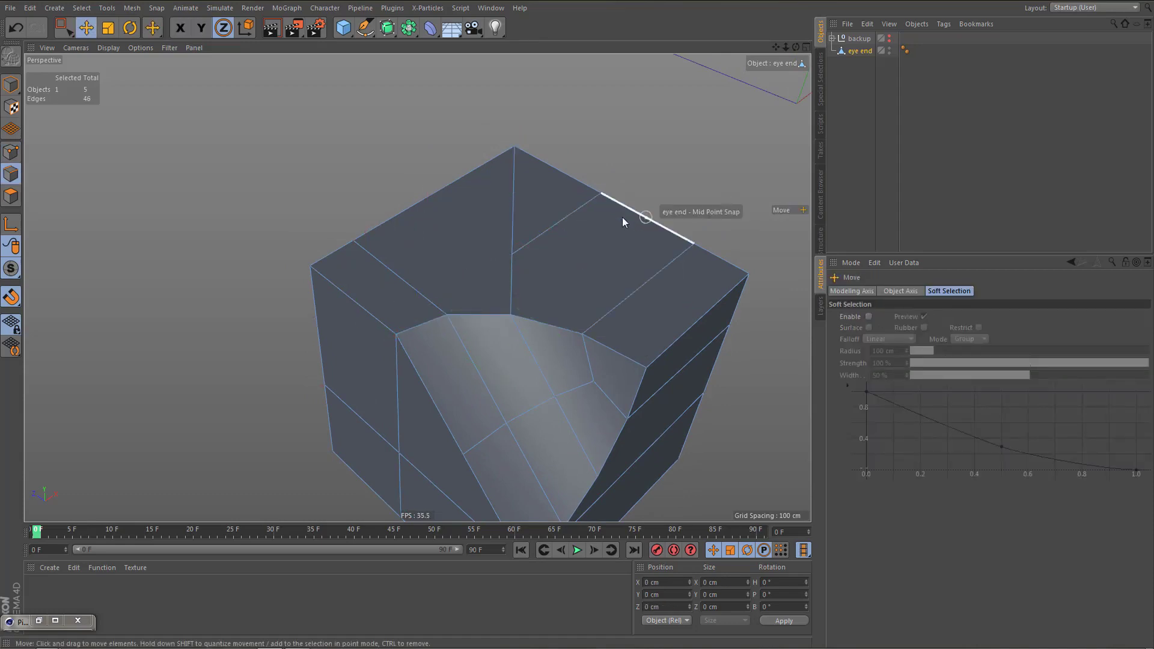
{"action": "left_click", "coordinate": [563, 218]}
{"action": "key", "text": "Delete"}
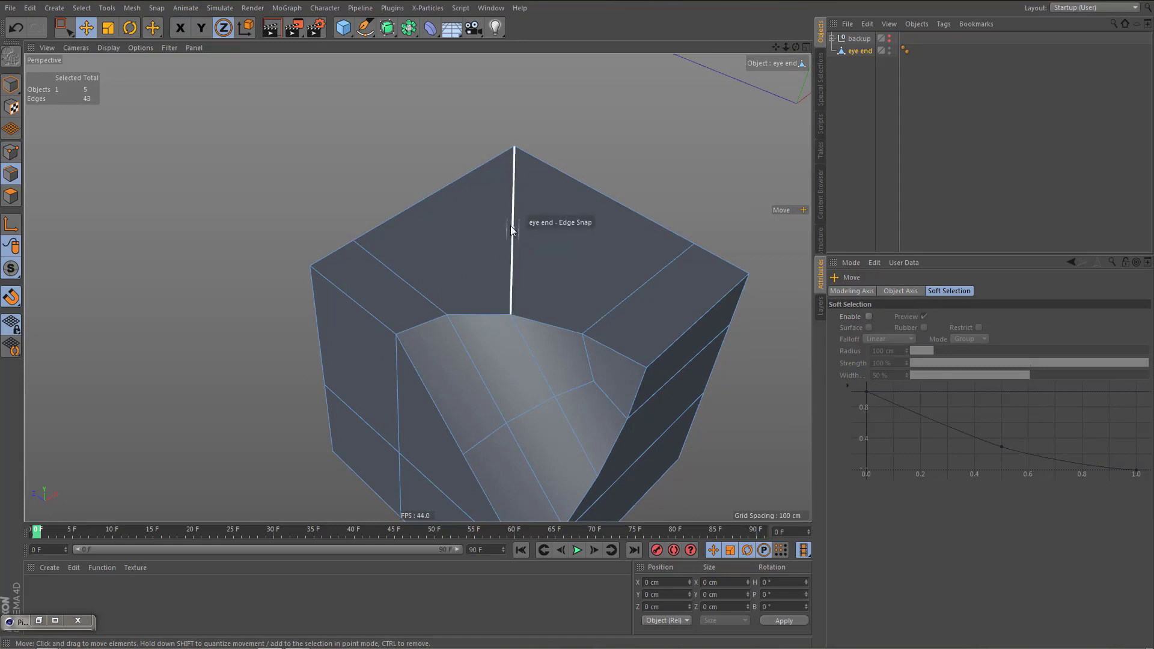
Line Cut the side face from the lower rim vertex to the bottom edge and from the middle rim vertex to the far lower corner
{"action": "left_click_drag", "start_coordinate": [510, 225], "coordinate": [539, 291], "text": "alt"}
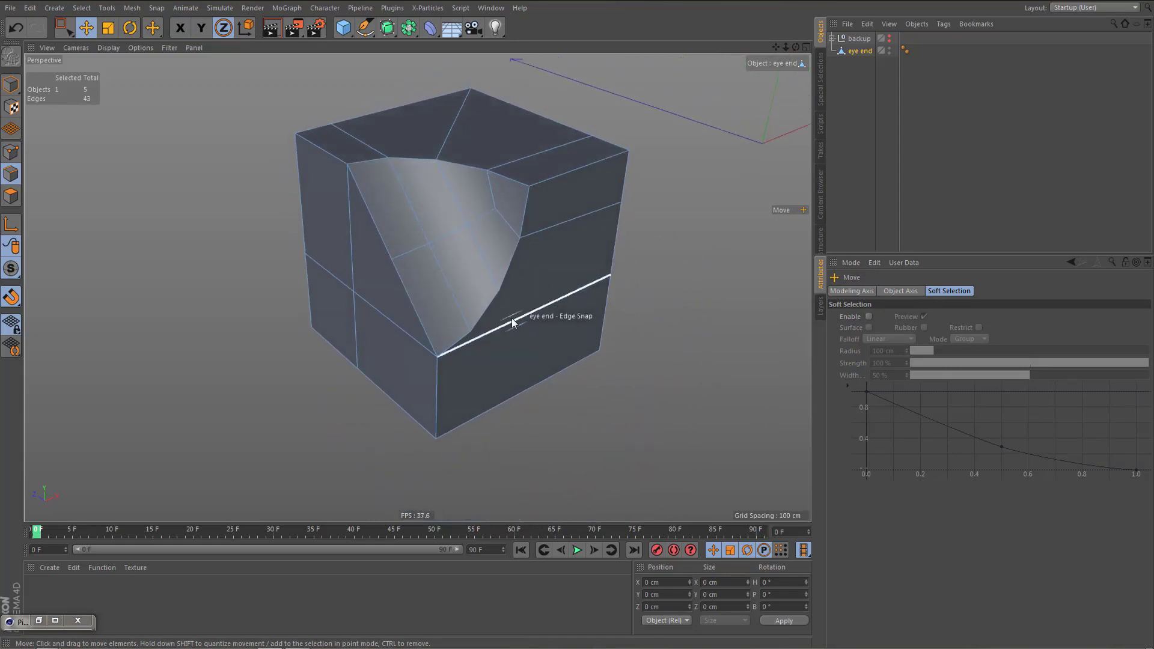
{"action": "key", "text": "k"}
{"action": "key", "text": "k"}
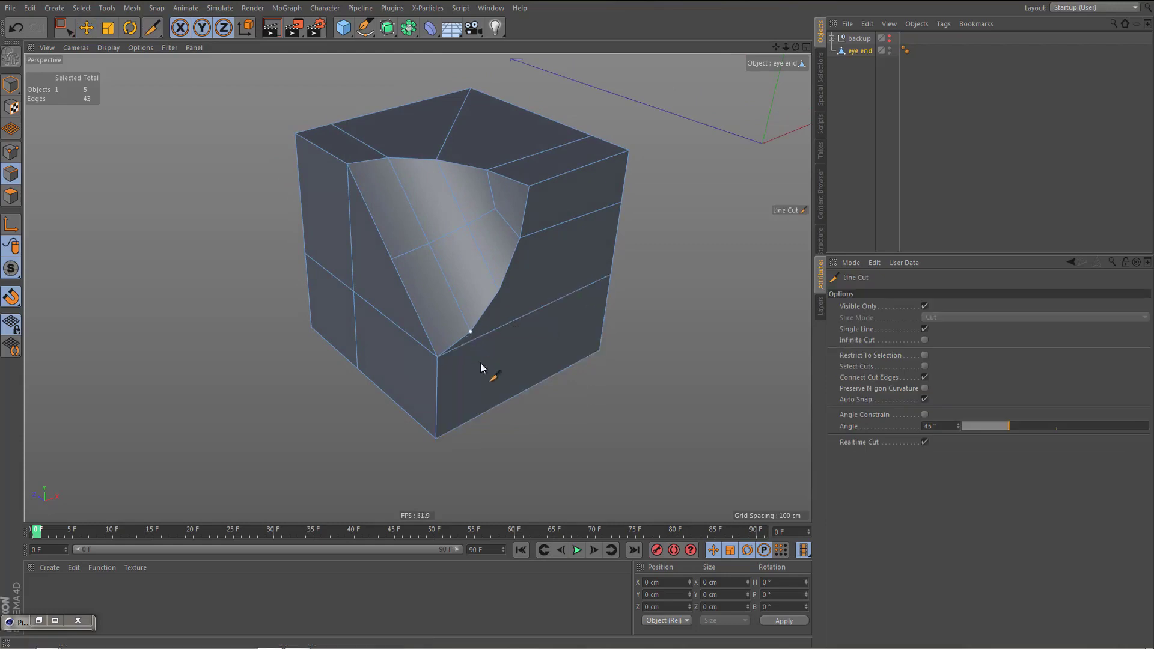
{"action": "left_click", "coordinate": [470, 331]}
{"action": "left_click", "coordinate": [499, 291]}
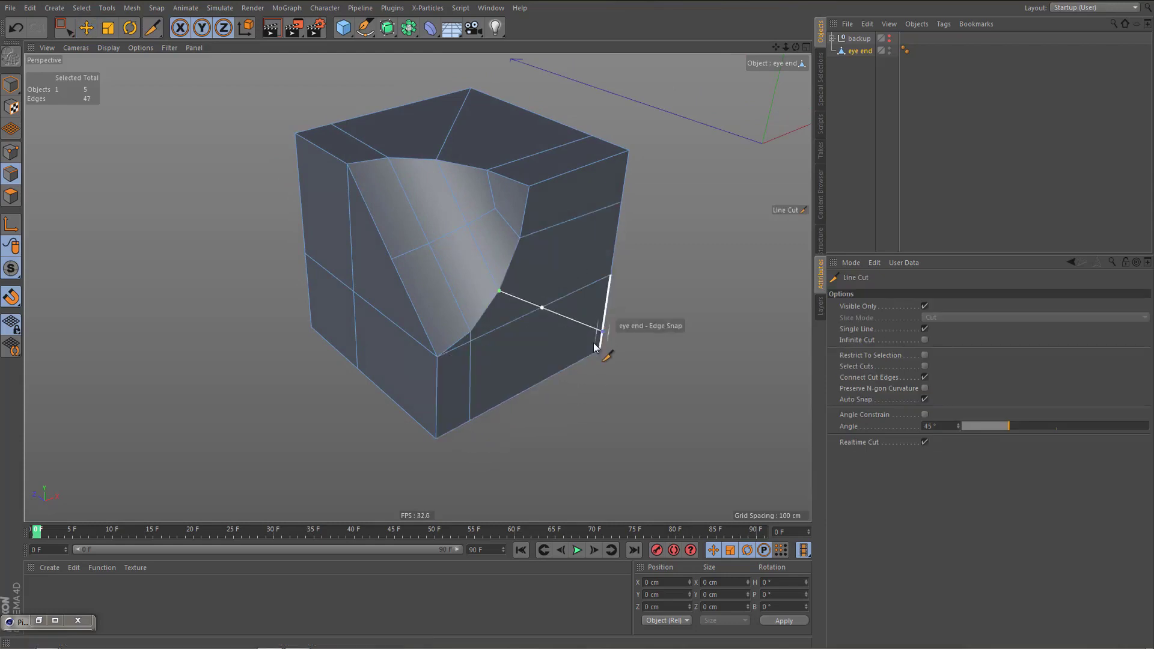
{"action": "left_click", "coordinate": [600, 350]}
Dissolve the three segments of the old horizontal edge across the side face, leaving only the new cuts
{"action": "key", "text": "e"}
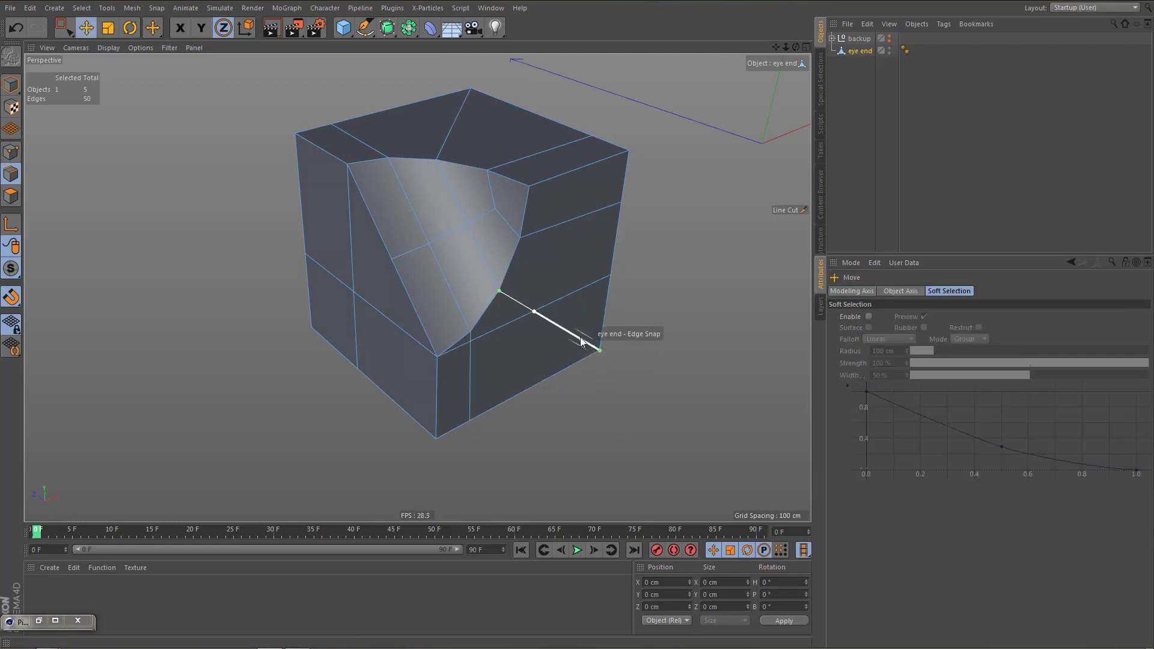
{"action": "left_click", "coordinate": [568, 296]}
{"action": "key", "text": "ctrl+BackSpace"}
{"action": "left_click", "coordinate": [498, 326]}
{"action": "key", "text": "ctrl+BackSpace"}
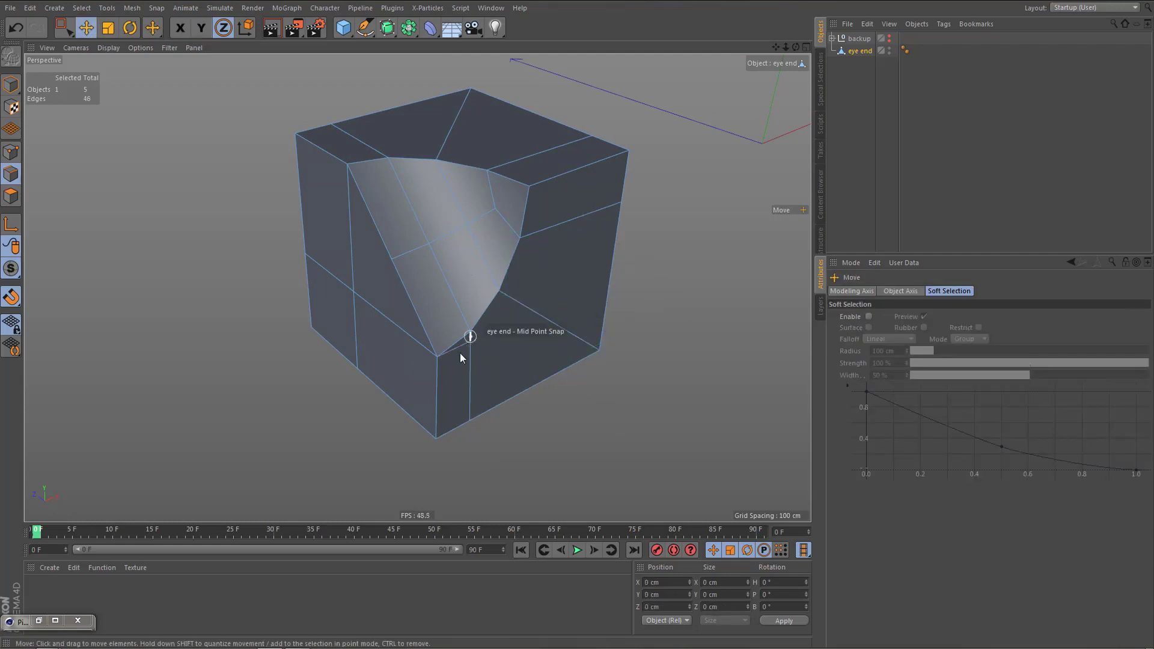
{"action": "left_click", "coordinate": [460, 354]}
{"action": "key", "text": "ctrl+BackSpace"}
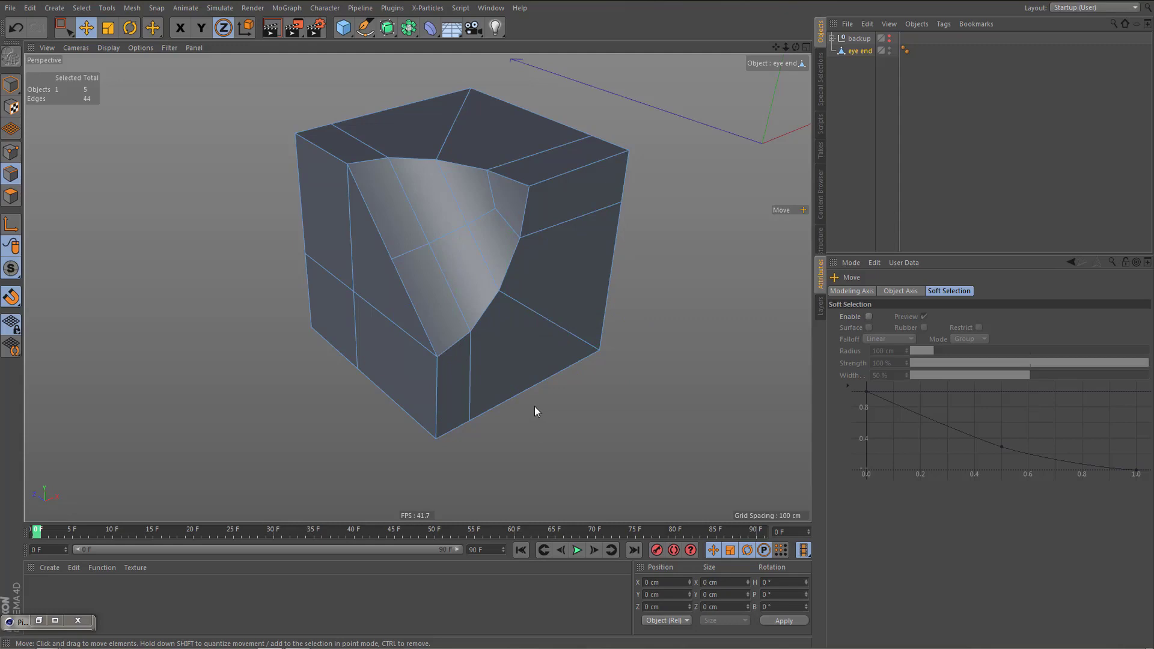
Select the top face's back border edges and the side face's bottom border edges, and distribute their points evenly
{"action": "left_click_drag", "start_coordinate": [535, 407], "coordinate": [536, 452], "text": "alt"}
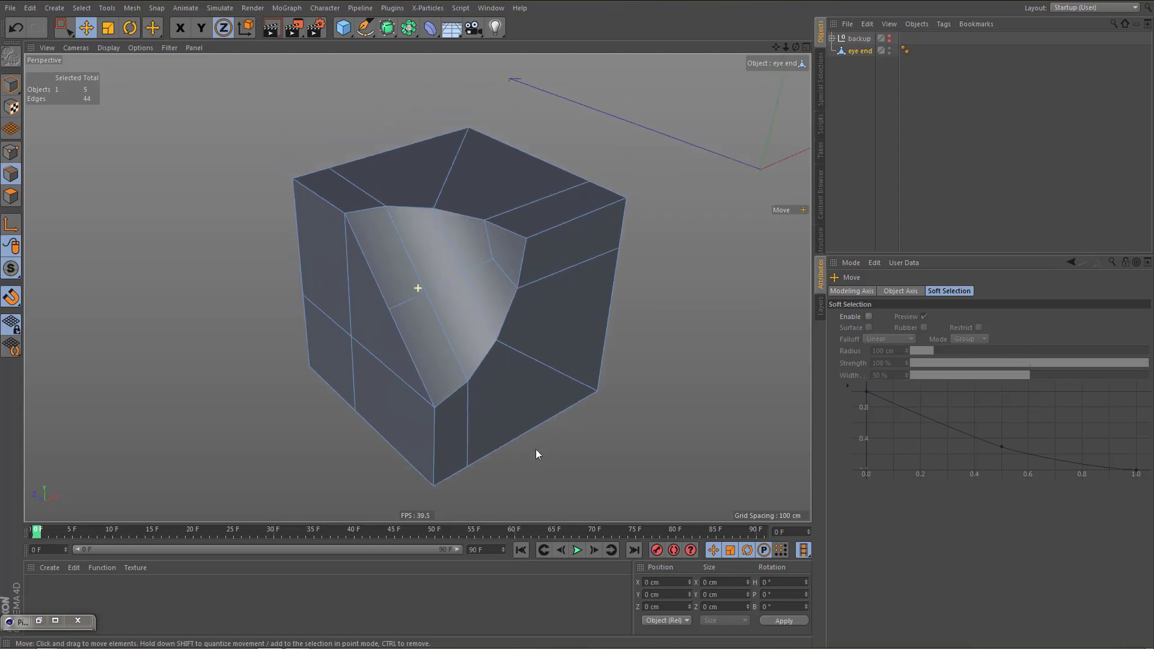
{"action": "left_click", "coordinate": [312, 167]}
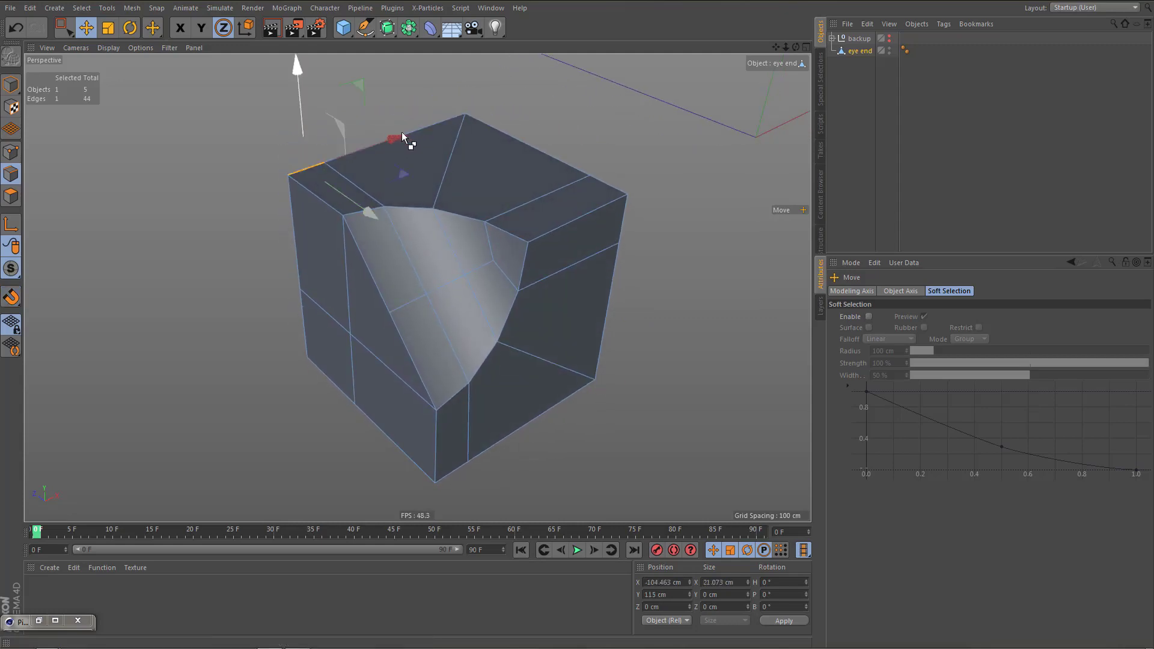
{"action": "left_click", "coordinate": [419, 128], "text": "shift"}
{"action": "left_click", "coordinate": [456, 470], "text": "shift"}
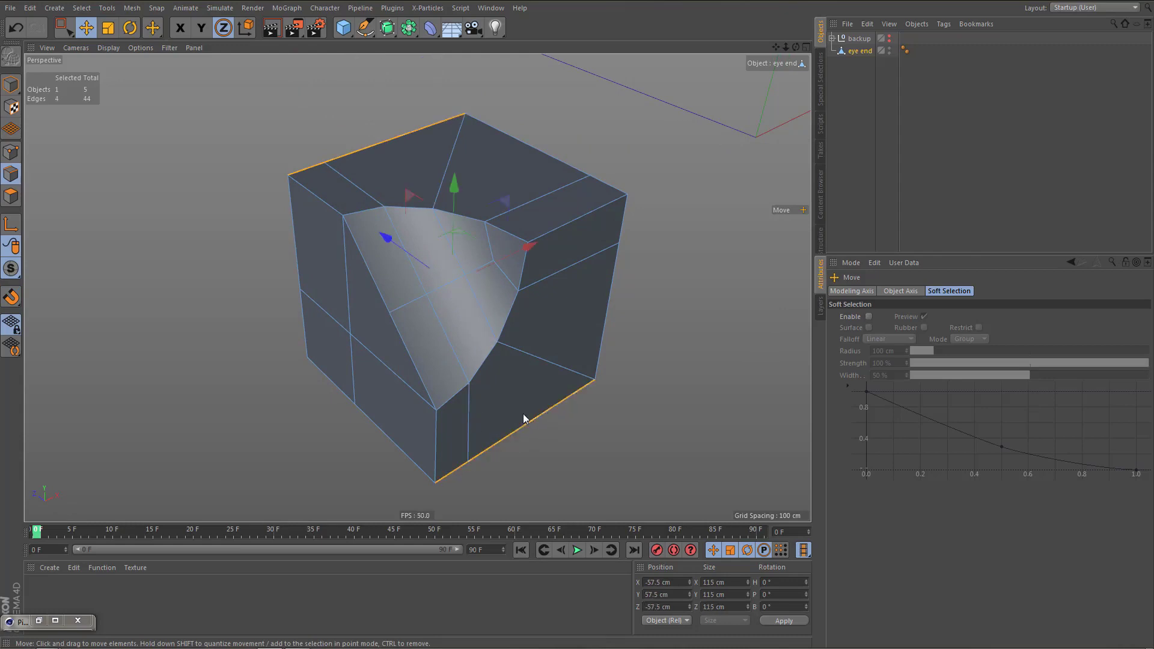
{"action": "key", "text": "u"}
{"action": "key", "text": "e"}
{"action": "middle_click_drag", "start_coordinate": [535, 330], "coordinate": [560, 344], "text": "alt"}
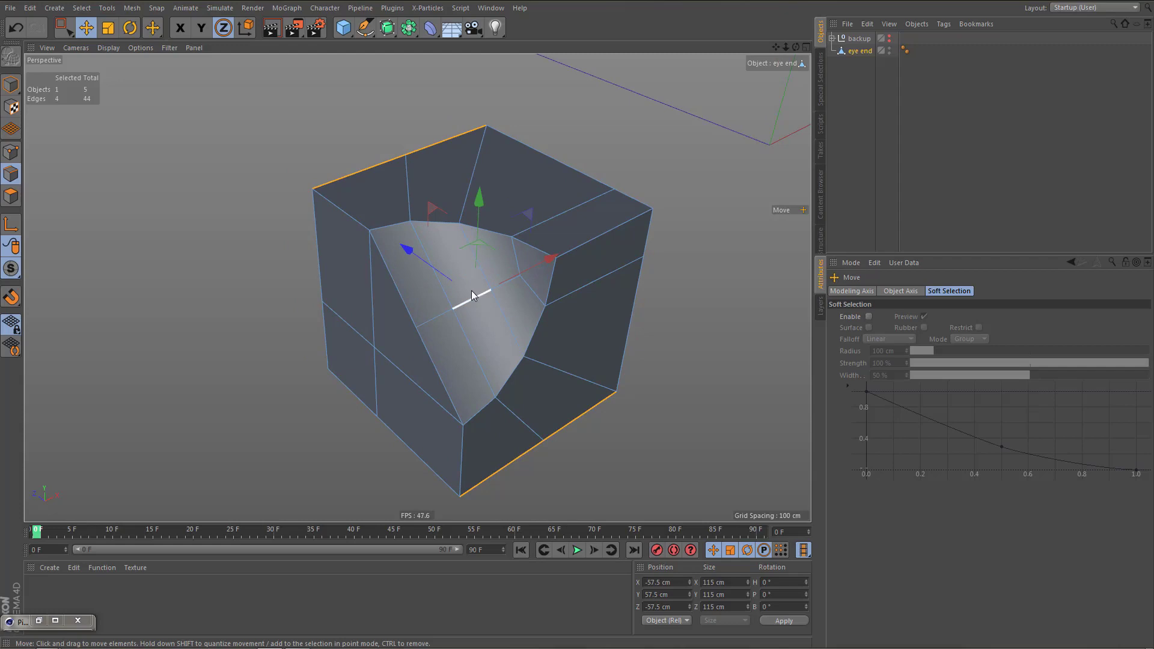
Show the modelling scripts and evenly distribute the points on the top face's other far border and the side face's vertical border
{"action": "middle_click_drag", "start_coordinate": [535, 287], "coordinate": [500, 306], "text": "alt"}
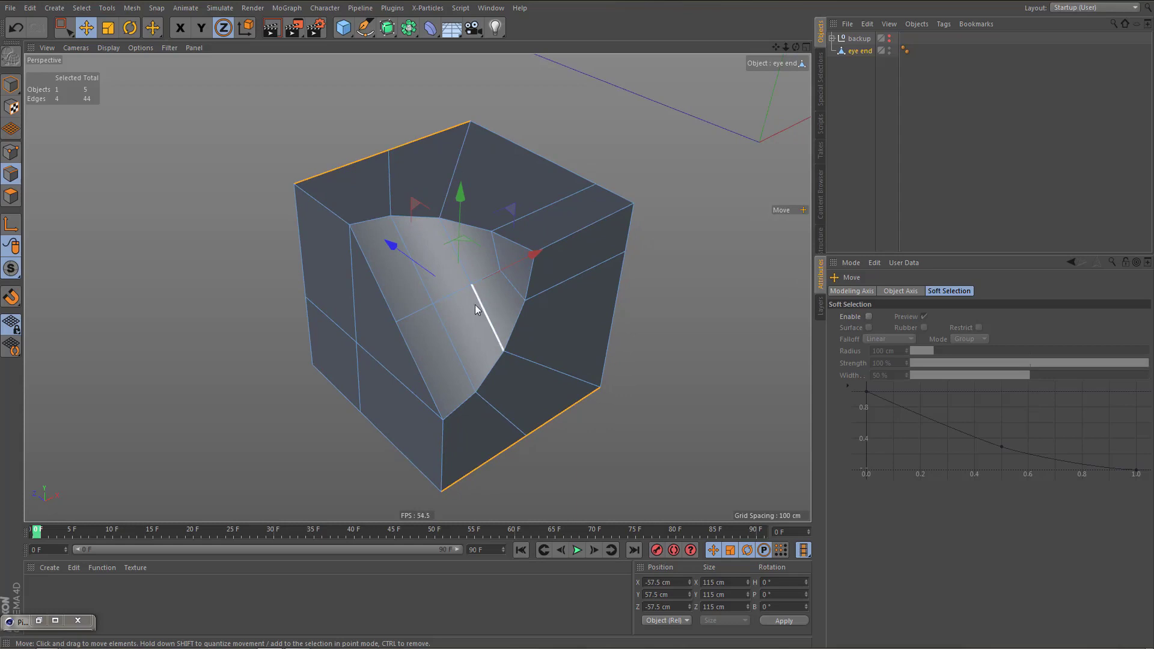
{"action": "left_click", "coordinate": [824, 127]}
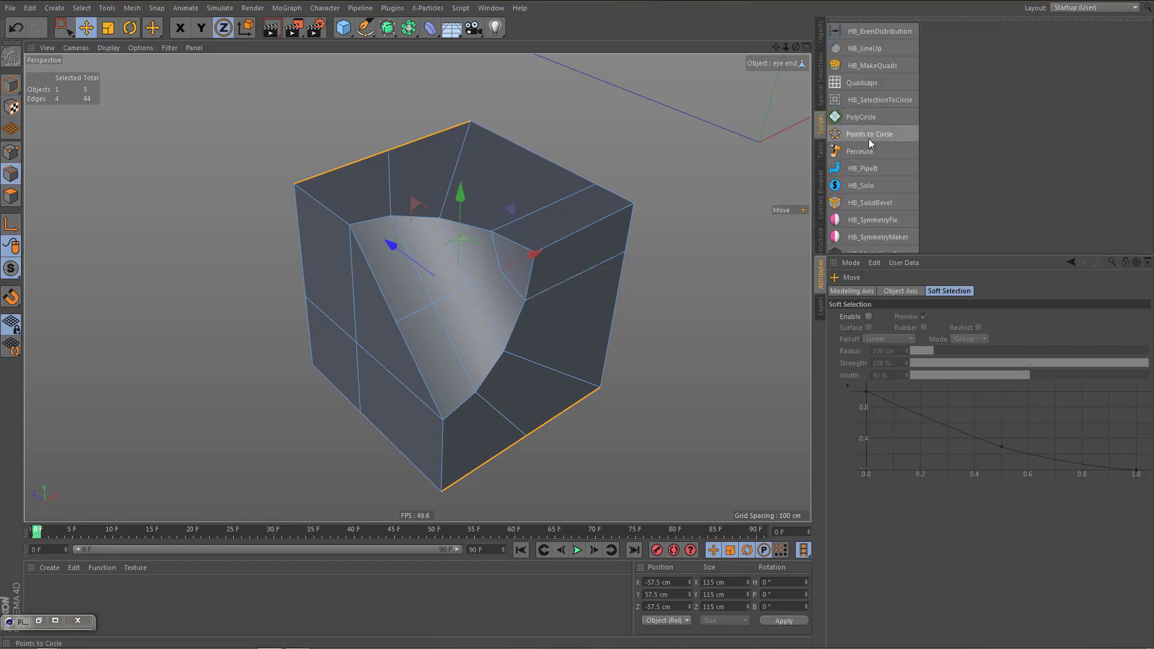
{"action": "left_click", "coordinate": [536, 157]}
{"action": "scroll", "coordinate": [643, 170], "scroll_direction": "up", "scroll_amount": 3}
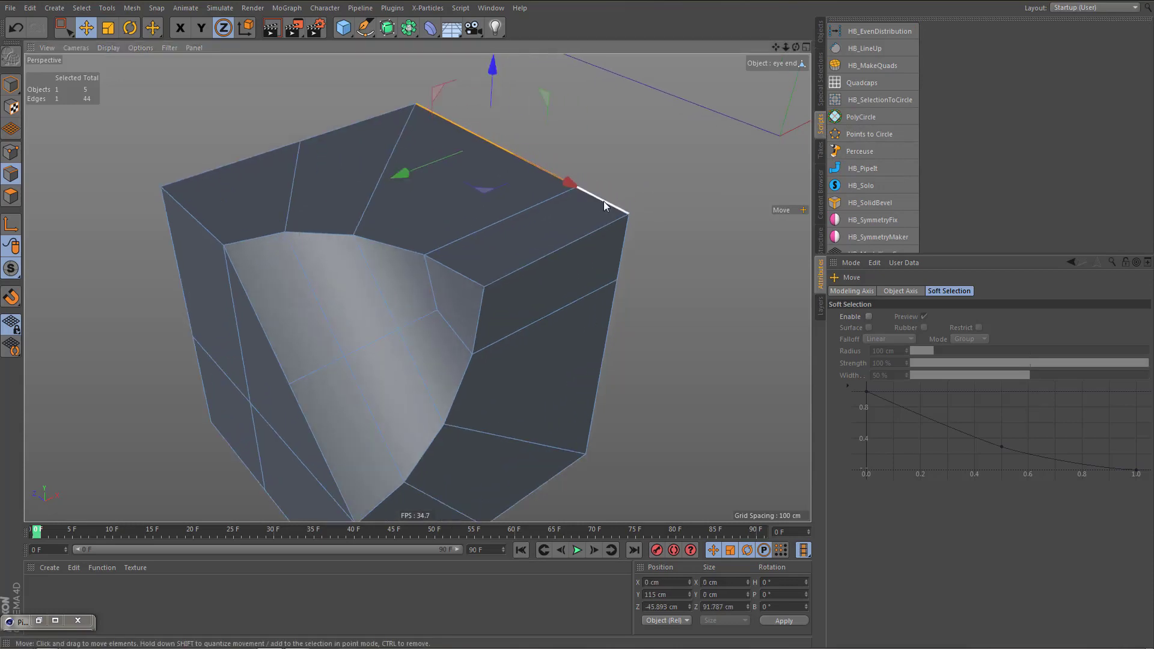
{"action": "left_click", "coordinate": [603, 201], "text": "shift"}
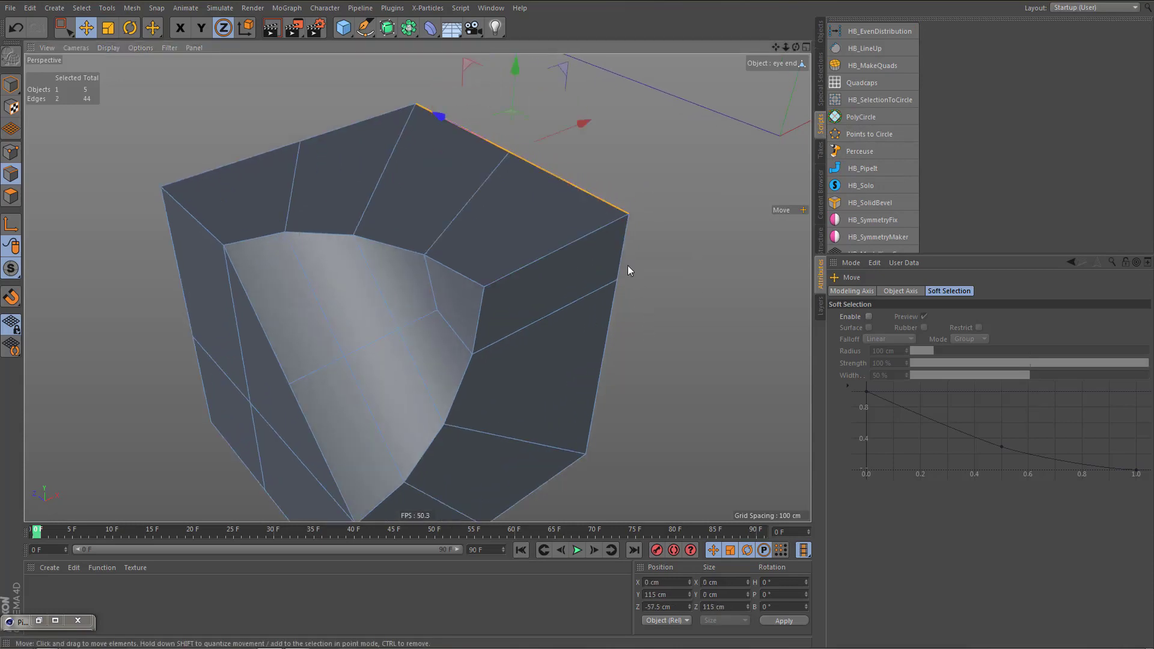
{"action": "left_click", "coordinate": [622, 257]}
{"action": "left_click", "coordinate": [599, 393], "text": "shift"}
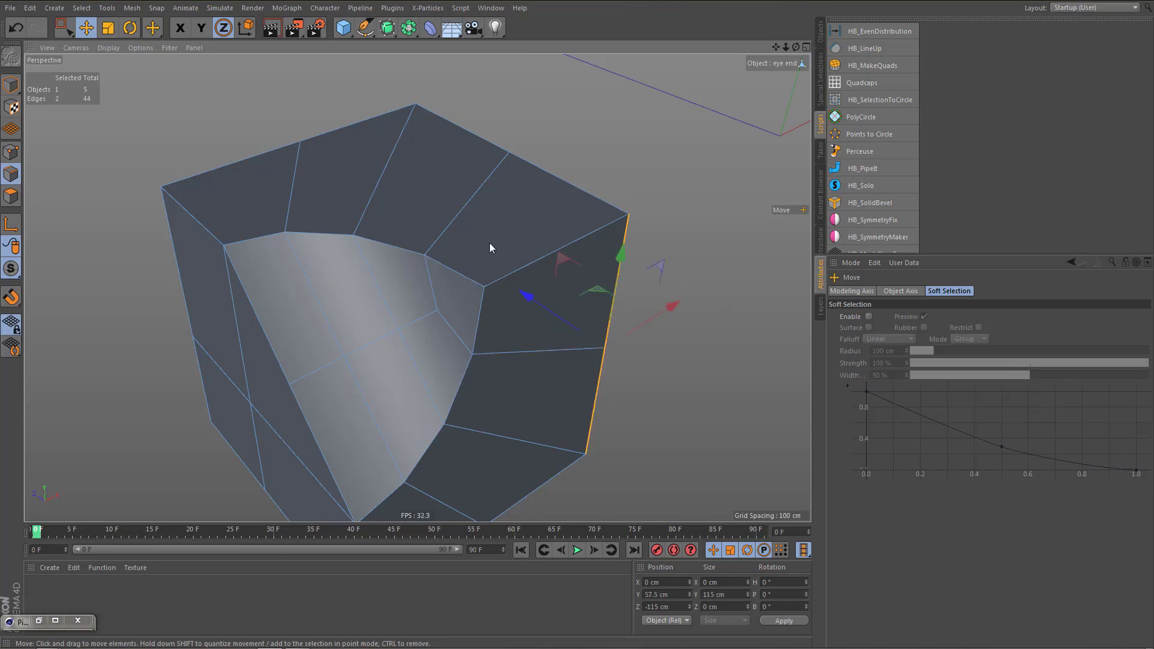
Select the corner cut's top rim edges and its side rim edges in turn, and distribute each rim's points evenly
{"action": "scroll", "coordinate": [490, 243], "scroll_direction": "down", "scroll_amount": 4}
{"action": "left_click_drag", "start_coordinate": [497, 302], "coordinate": [522, 281], "text": "alt"}
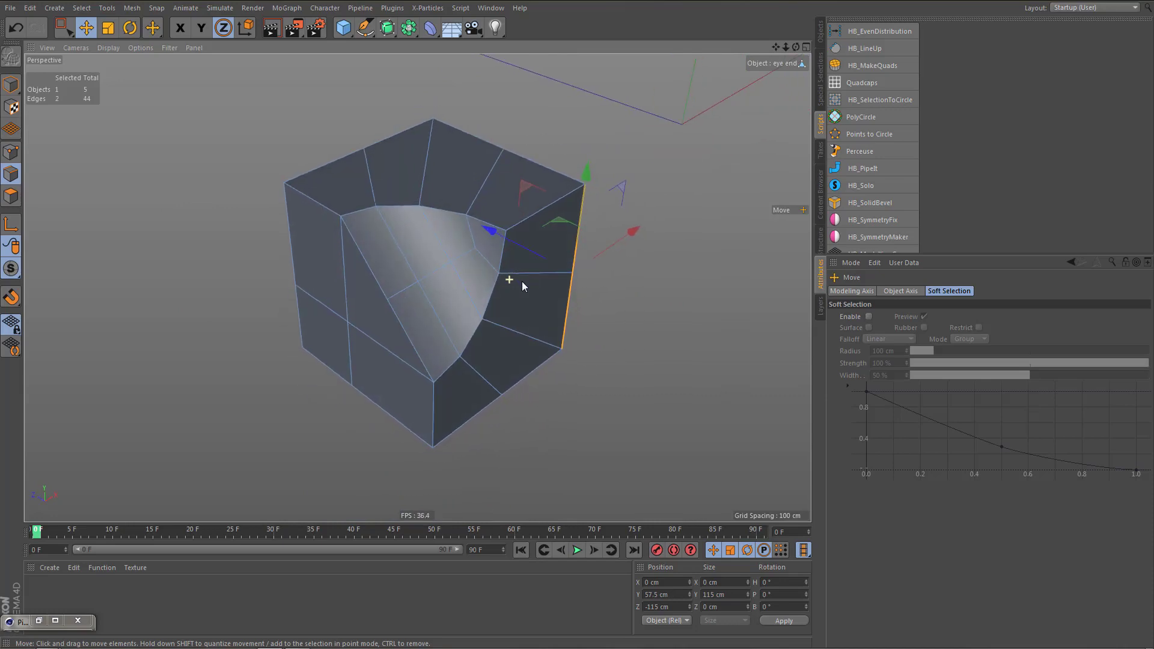
{"action": "left_click", "coordinate": [356, 211]}
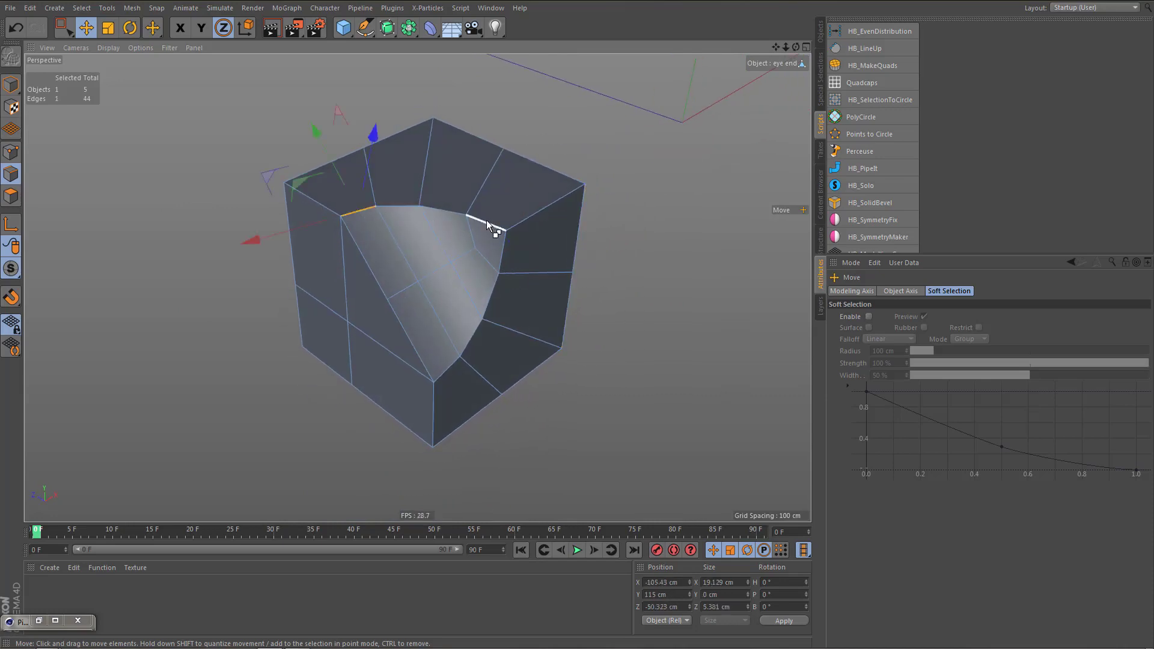
{"action": "left_click", "coordinate": [486, 220], "text": "ctrl+shift"}
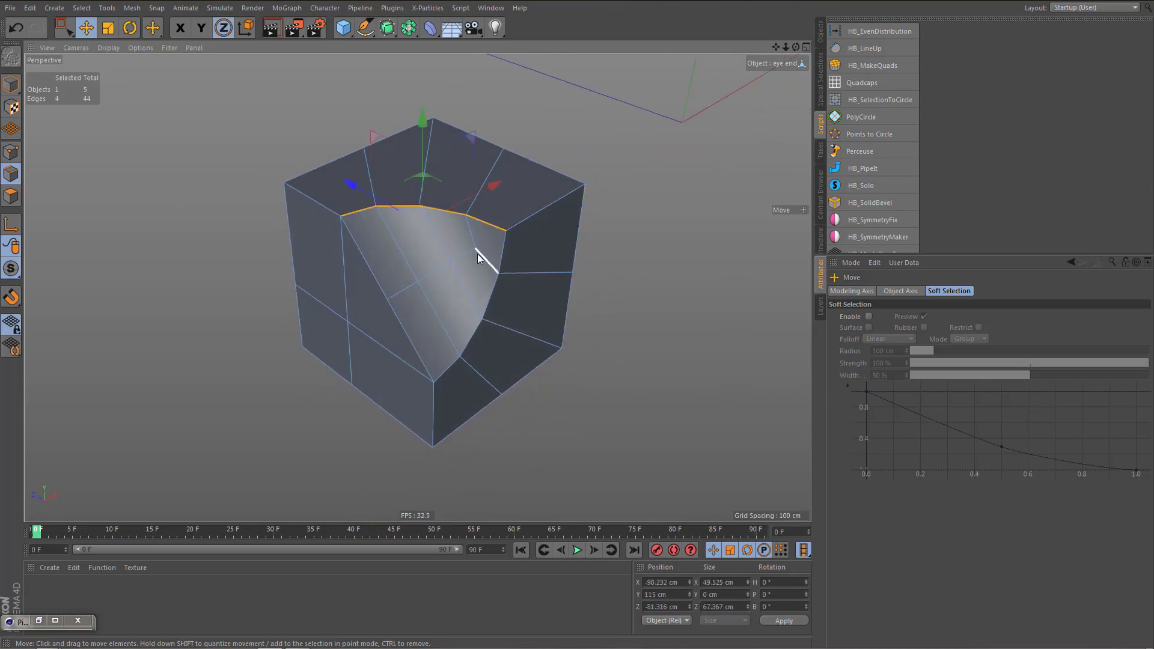
{"action": "left_click", "coordinate": [456, 366]}
{"action": "left_click", "coordinate": [505, 242], "text": "shift"}
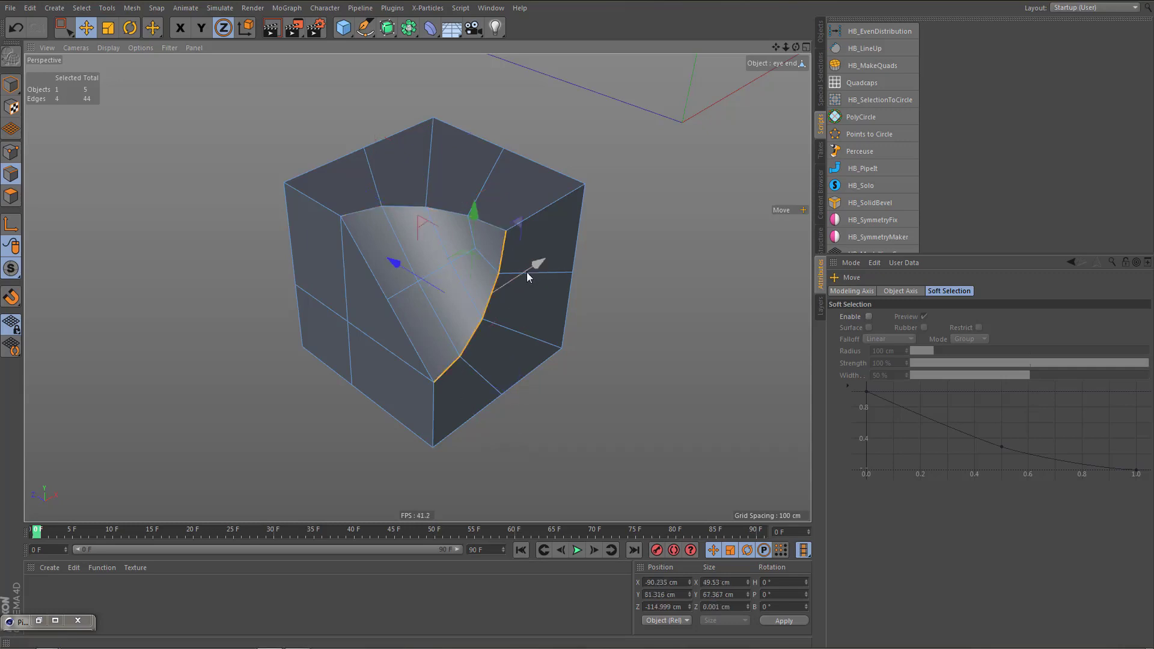
{"action": "key", "text": "shift+e"}
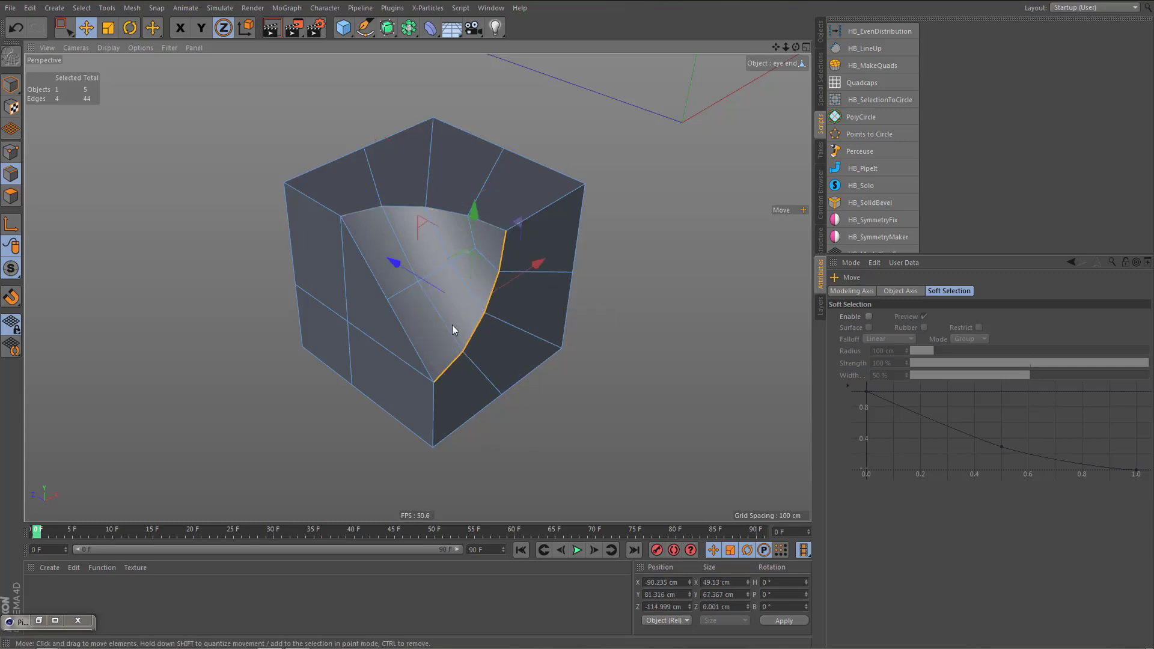
Delete the four points at the side face's lower back corner, leaving that end of the section open
{"action": "middle_click_drag", "start_coordinate": [495, 299], "coordinate": [574, 266], "text": "alt"}
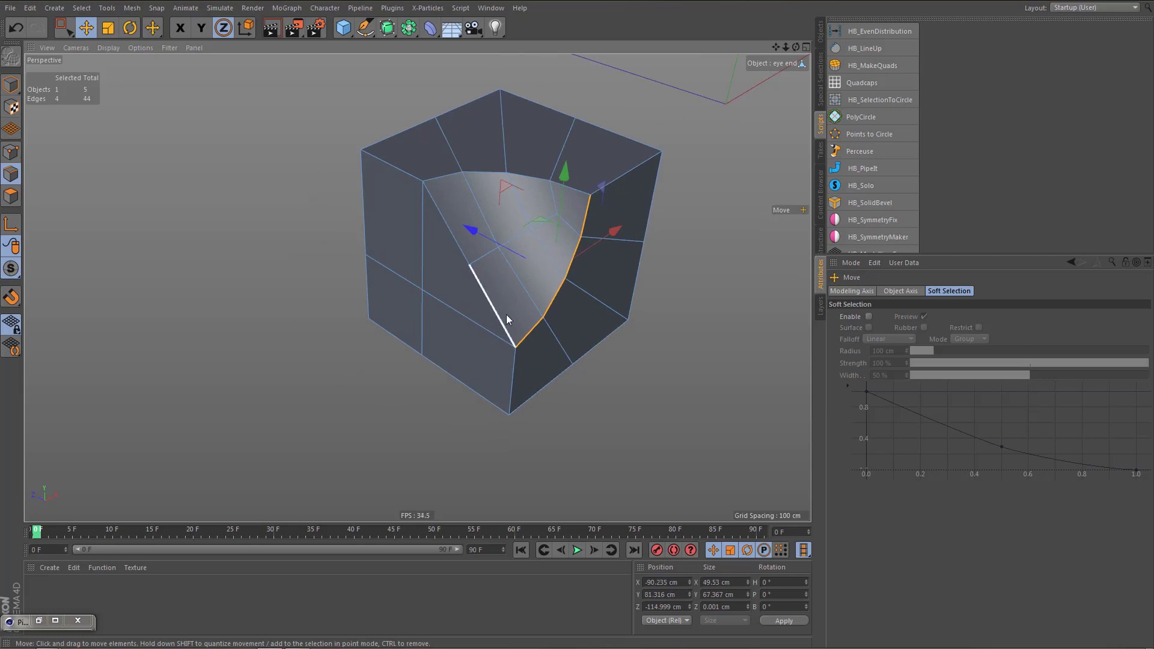
{"action": "key", "text": "Return"}
{"action": "key", "text": "space"}
{"action": "left_click", "coordinate": [366, 324]}
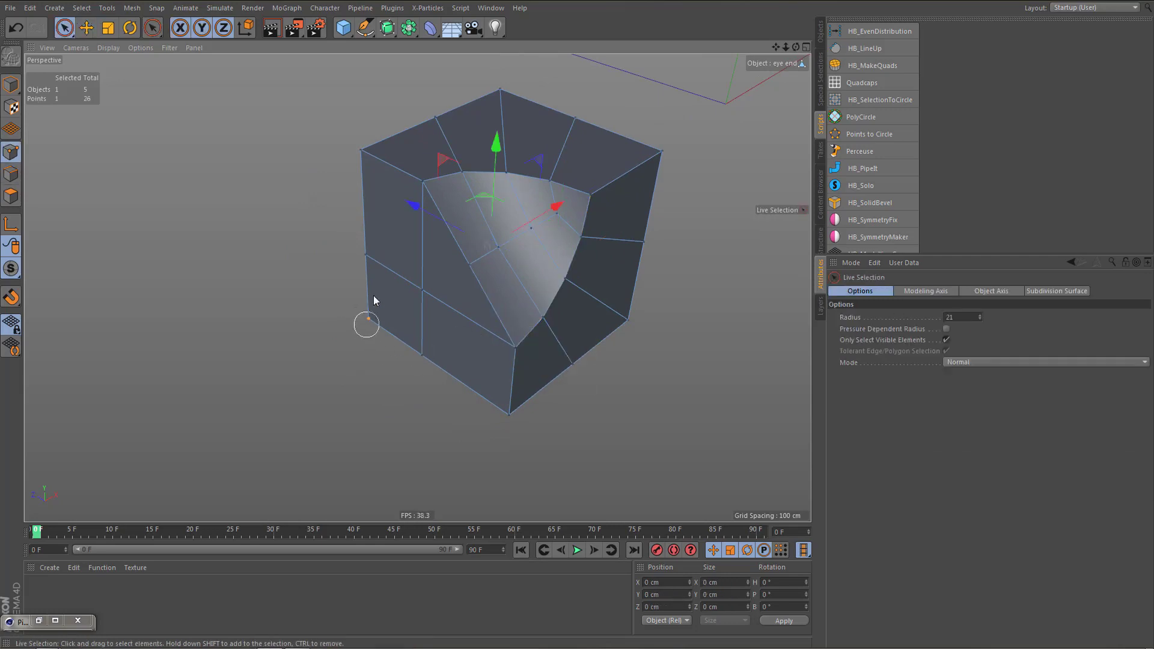
{"action": "mouse_move", "coordinate": [374, 295]}
{"action": "left_mouse_down"}
{"action": "mouse_move", "coordinate": [406, 280]}
{"action": "mouse_move", "coordinate": [419, 381]}
{"action": "left_mouse_up"}
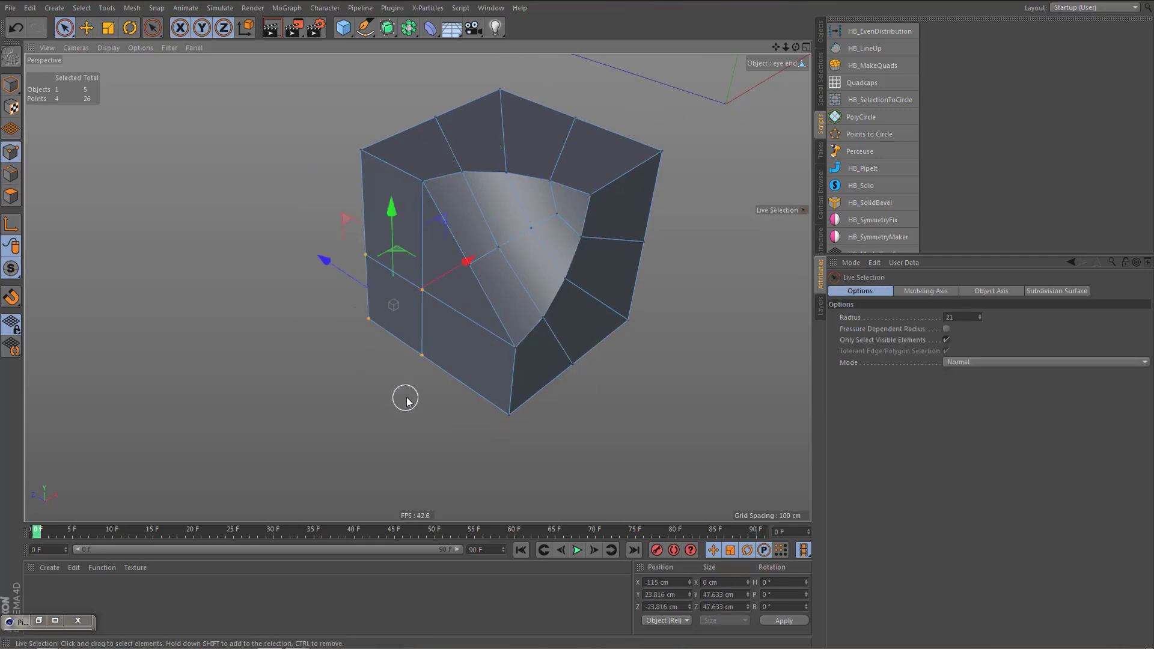
{"action": "key", "text": "Delete"}
Select all points and move them about 18 cm along X in the front view to match the reference's cut curve
{"action": "left_click_drag", "start_coordinate": [544, 260], "coordinate": [453, 273], "text": "alt"}
{"action": "middle_click_drag", "start_coordinate": [584, 257], "coordinate": [527, 271], "text": "alt"}
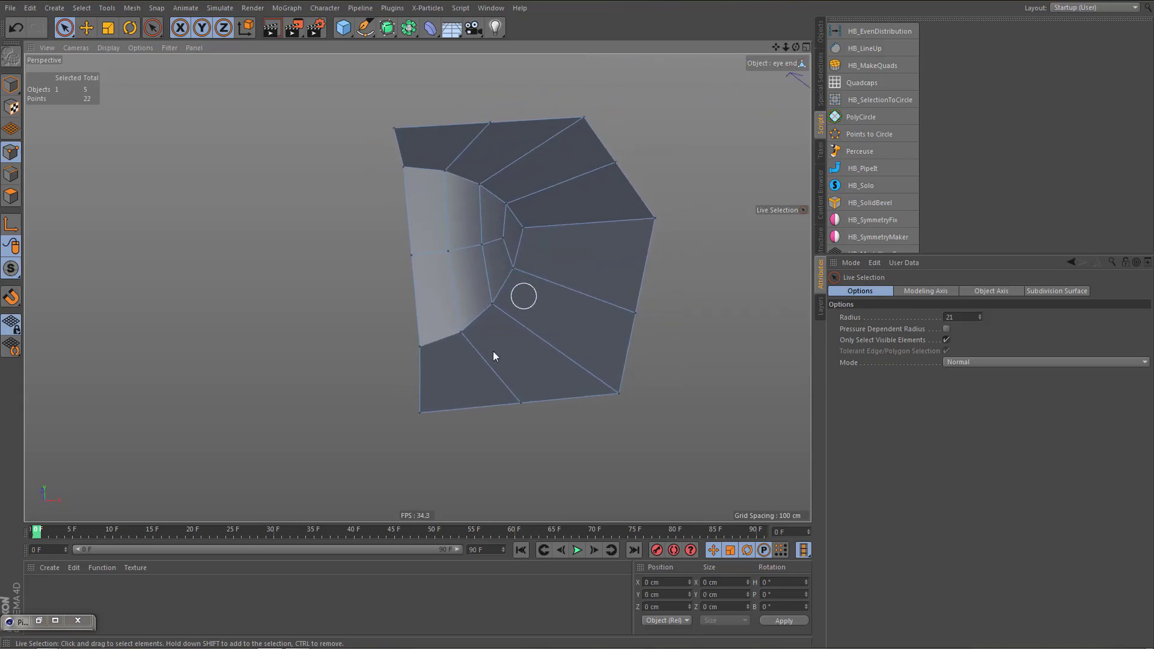
{"action": "middle_click", "coordinate": [546, 372]}
{"action": "middle_click", "coordinate": [544, 406]}
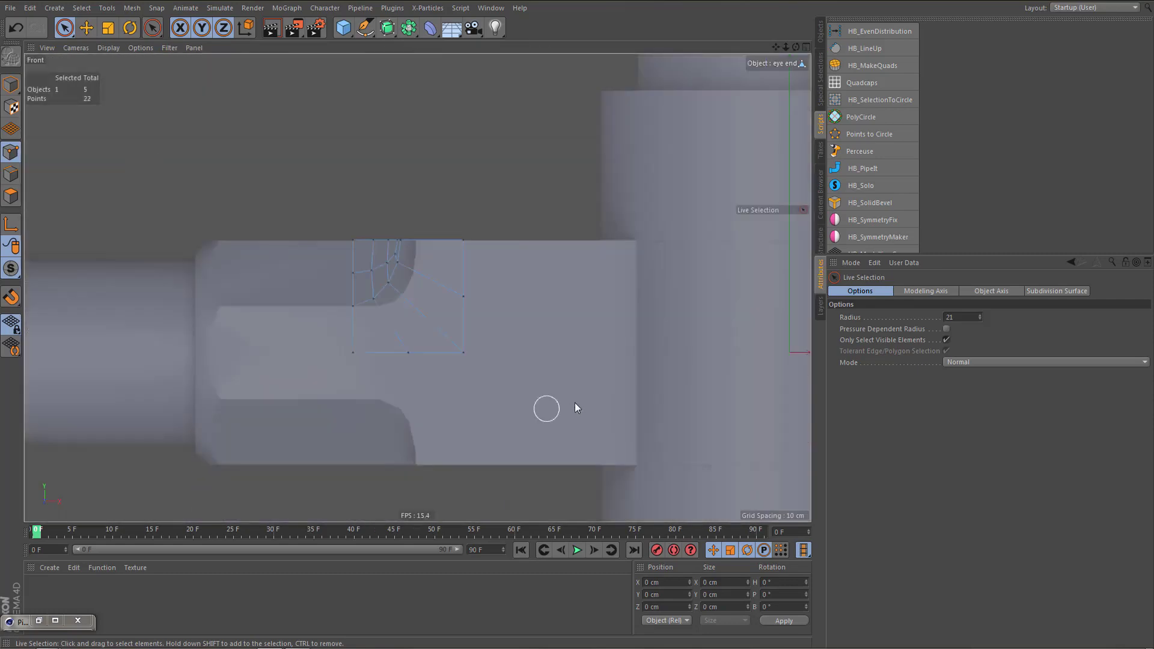
{"action": "middle_click_drag", "start_coordinate": [581, 405], "coordinate": [610, 420], "text": "alt"}
{"action": "right_click_drag", "start_coordinate": [466, 365], "coordinate": [502, 356], "text": "alt"}
{"action": "key", "text": "ctrl+a"}
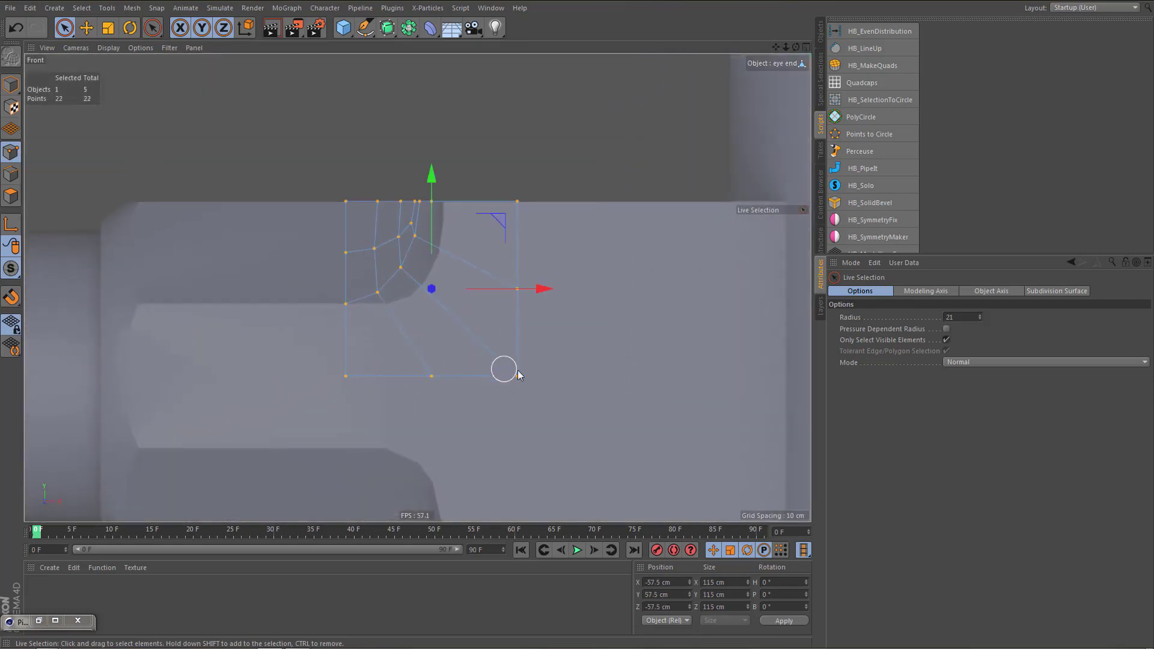
{"action": "left_click_drag", "start_coordinate": [544, 289], "coordinate": [571, 297]}
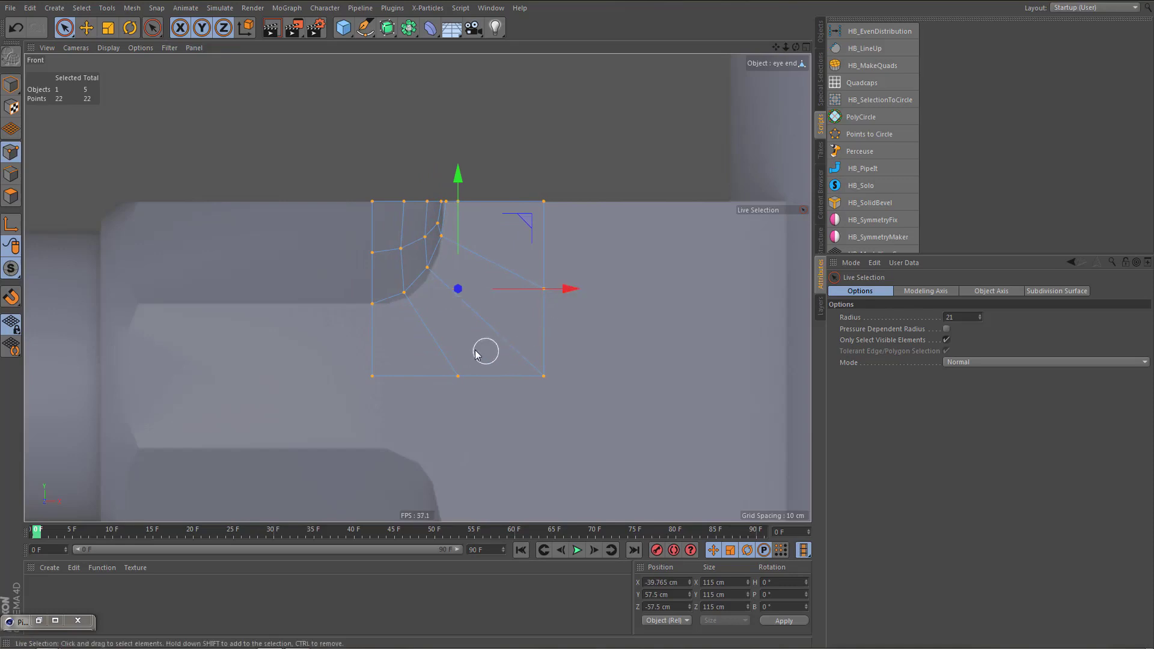
Extrude the four border edges on the rod side about 156 cm along X to where the reference's end chamfer begins
{"action": "scroll", "coordinate": [475, 340], "scroll_direction": "up", "scroll_amount": 3}
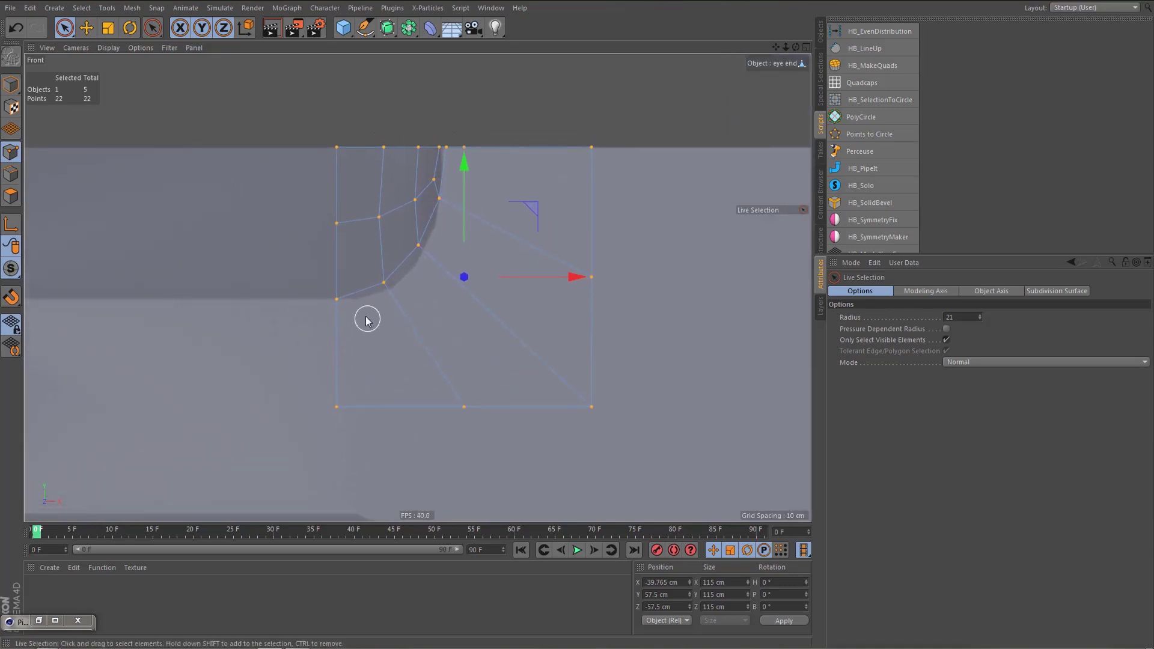
{"action": "scroll", "coordinate": [505, 337], "scroll_direction": "down", "scroll_amount": 2}
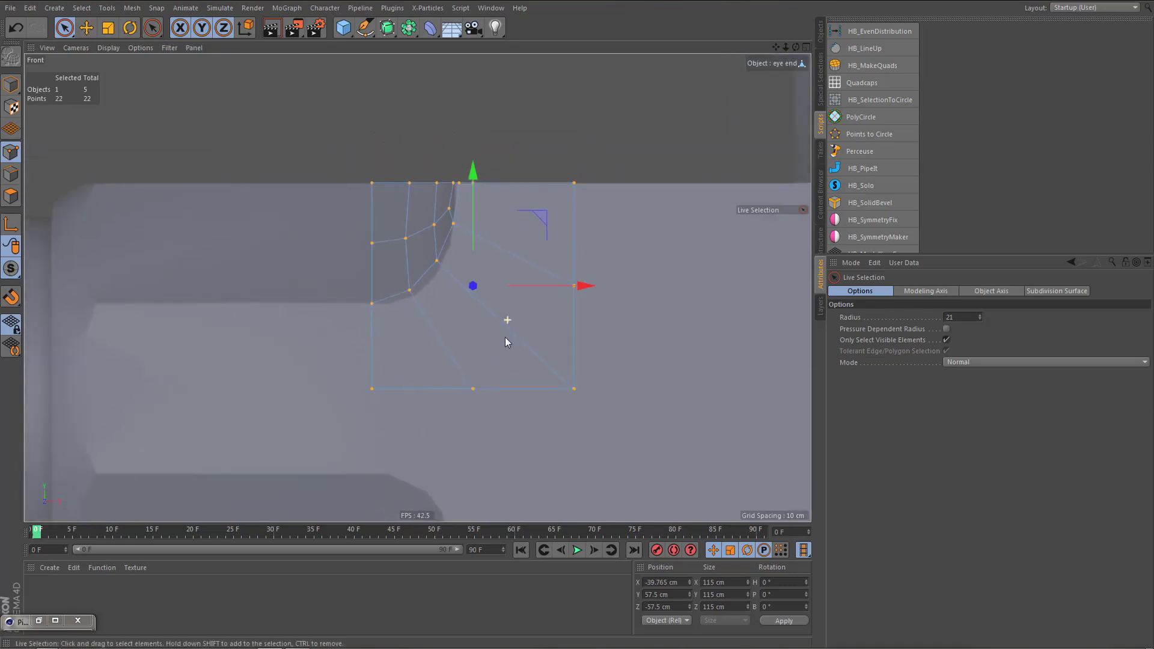
{"action": "scroll", "coordinate": [504, 341], "scroll_direction": "down", "scroll_amount": 1}
{"action": "middle_click", "coordinate": [479, 320]}
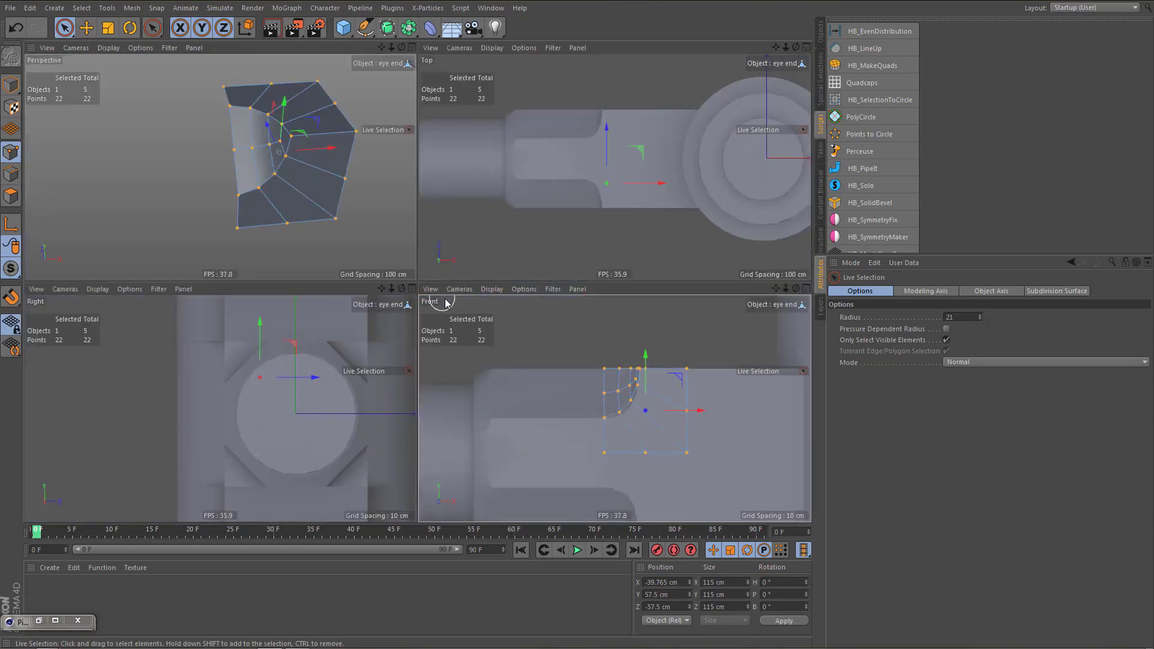
{"action": "middle_click", "coordinate": [560, 372]}
{"action": "middle_click_drag", "start_coordinate": [469, 361], "coordinate": [492, 358], "text": "alt"}
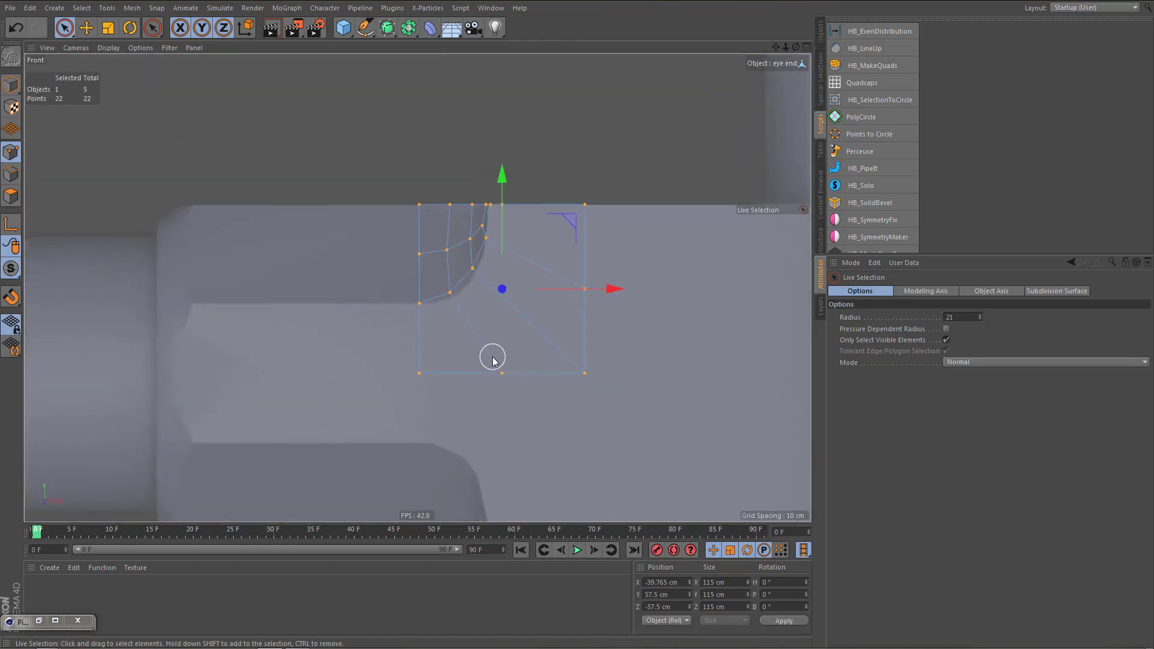
{"action": "key", "text": "Tab"}
{"action": "key", "text": "w"}
{"action": "key", "text": "0"}
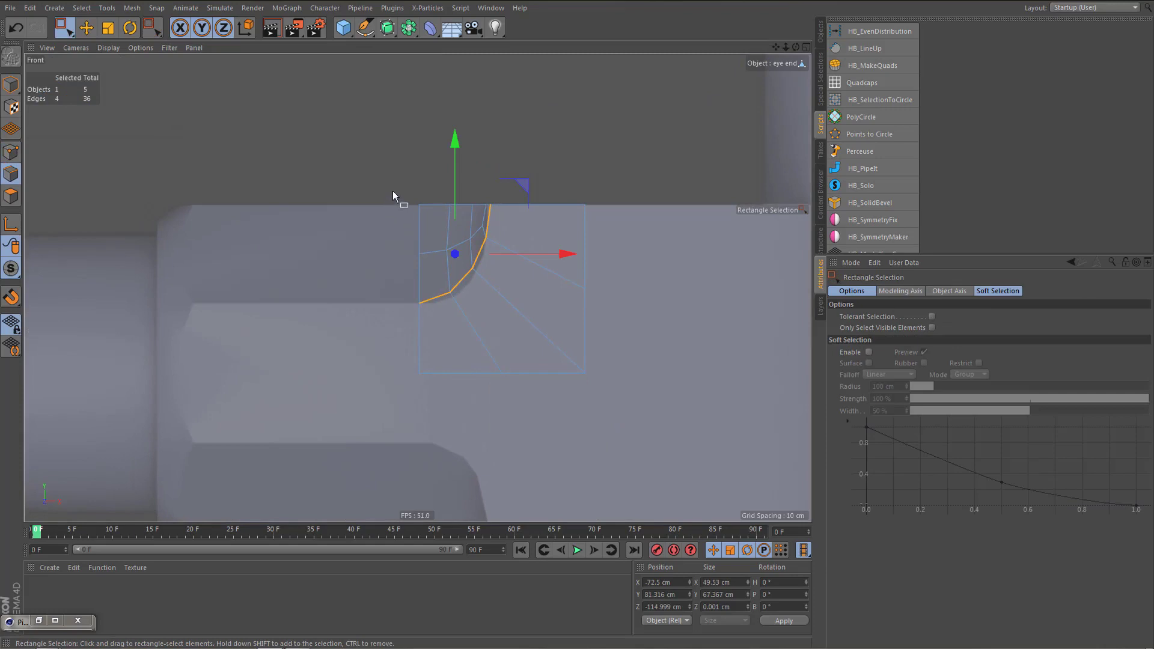
{"action": "left_click_drag", "start_coordinate": [392, 192], "coordinate": [434, 418]}
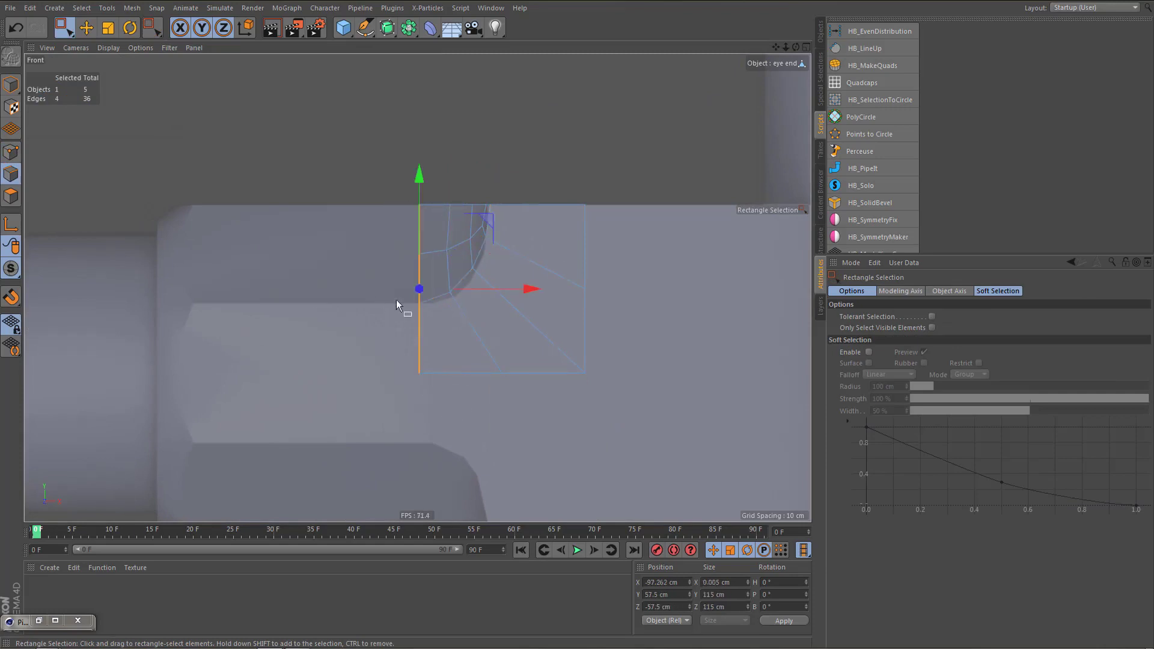
{"action": "left_click_drag", "start_coordinate": [529, 287], "coordinate": [306, 313], "text": "ctrl"}
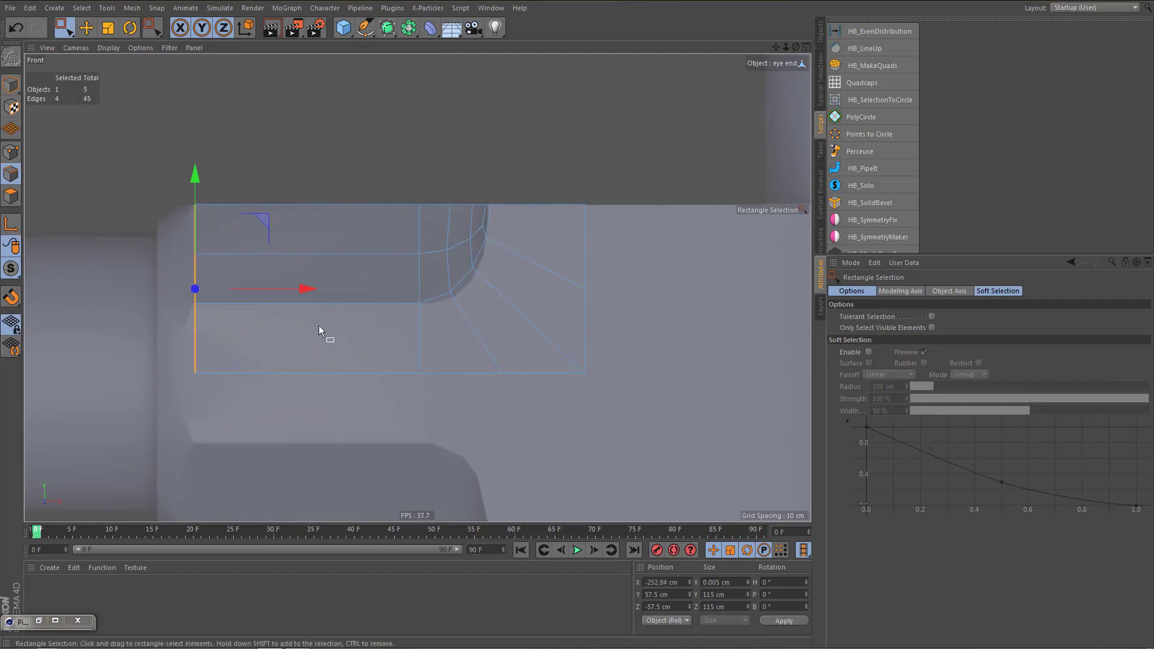
Extrude the four border edges on the eye side about 164 cm along X toward the reference's eye
{"action": "middle_click", "coordinate": [339, 351]}
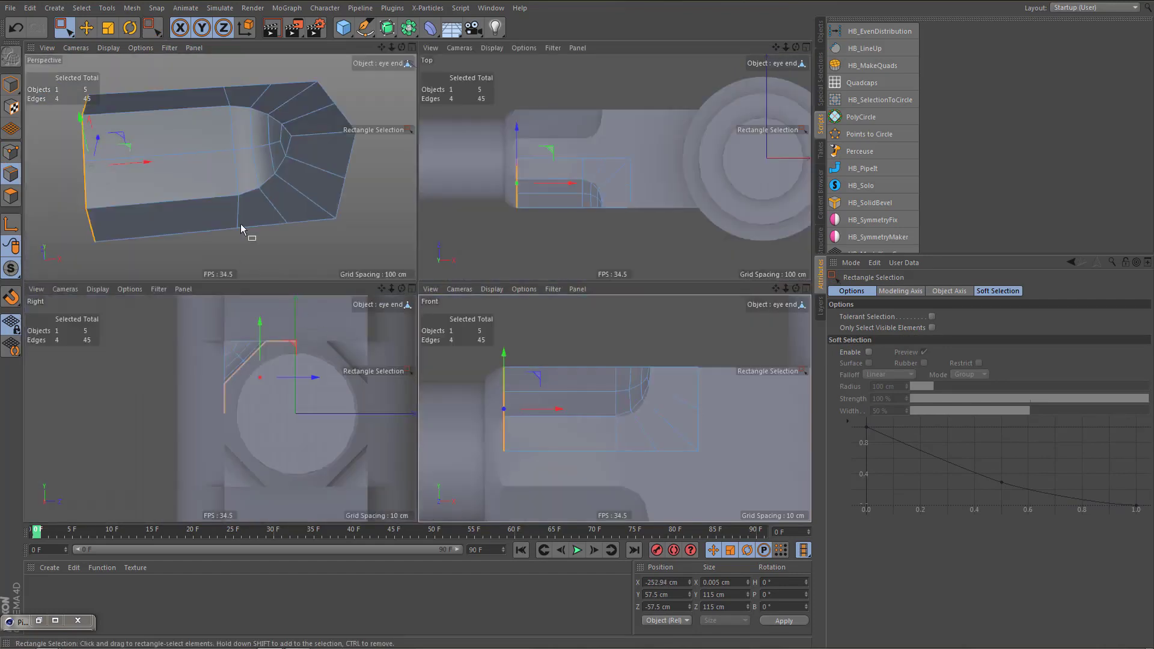
{"action": "middle_click", "coordinate": [240, 224]}
{"action": "left_click_drag", "start_coordinate": [386, 239], "coordinate": [346, 249], "text": "alt"}
{"action": "middle_click", "coordinate": [499, 316]}
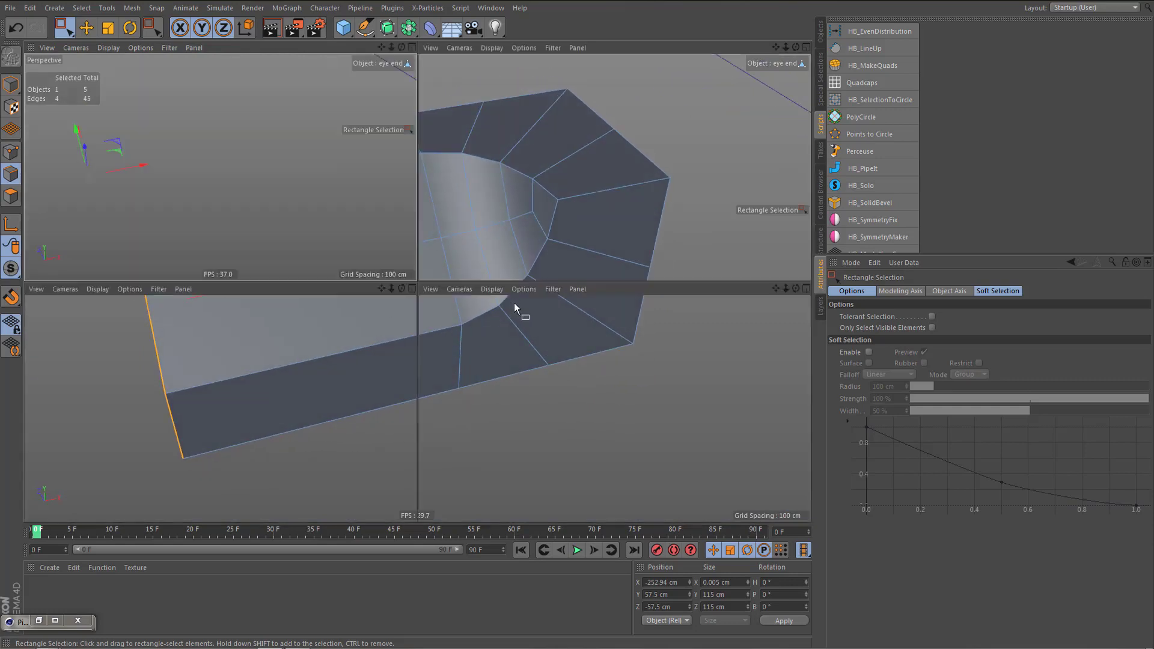
{"action": "middle_click", "coordinate": [515, 310]}
{"action": "scroll", "coordinate": [496, 276], "scroll_direction": "down", "scroll_amount": 3}
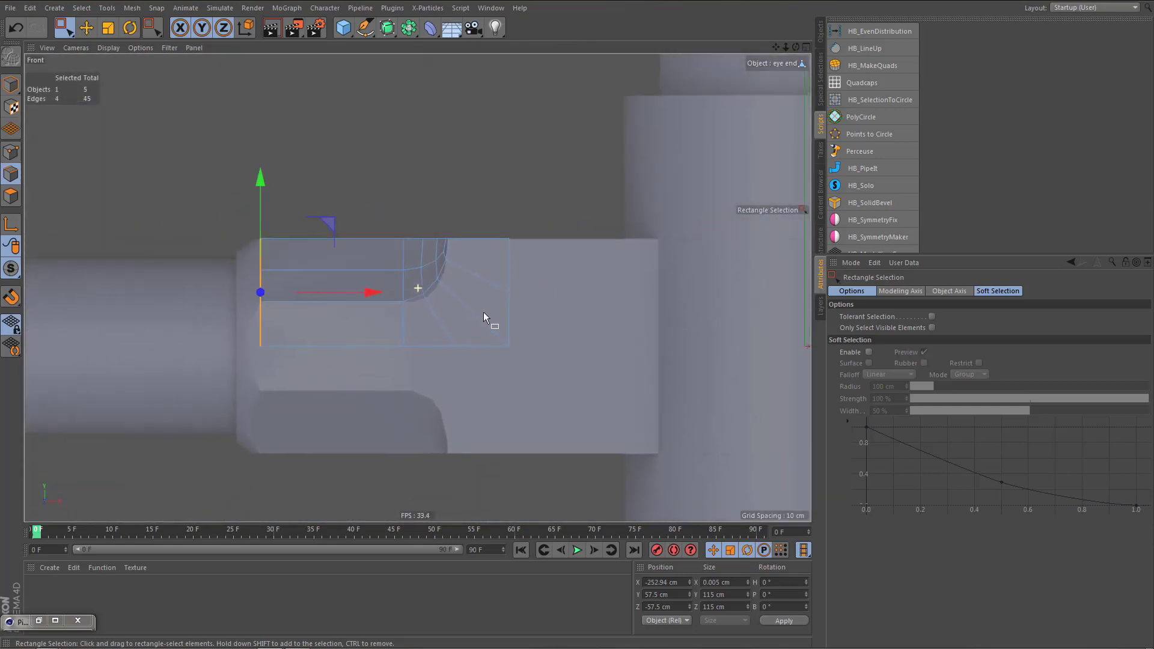
{"action": "left_click_drag", "start_coordinate": [500, 204], "coordinate": [547, 370]}
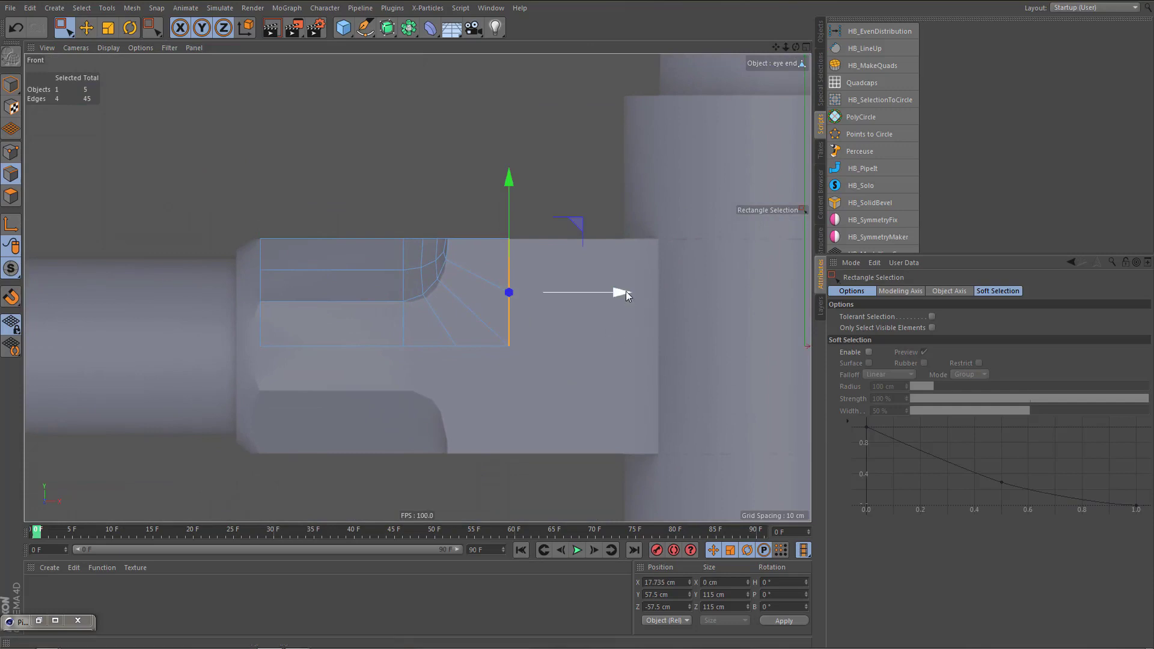
{"action": "left_click_drag", "start_coordinate": [626, 291], "coordinate": [772, 309]}
Move the bottom, mid-bevel and far top corner points of the rod-side border about 16.5 cm outward along X
{"action": "middle_click_drag", "start_coordinate": [666, 358], "coordinate": [812, 358], "text": "alt"}
{"action": "scroll", "coordinate": [480, 333], "scroll_direction": "up", "scroll_amount": 3}
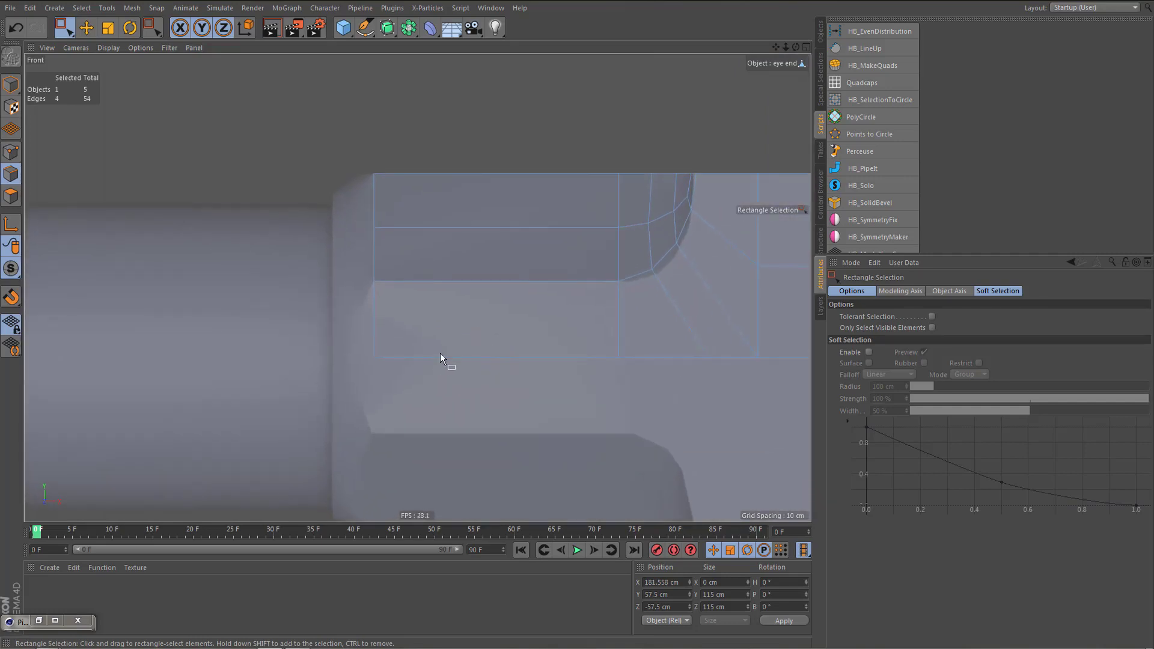
{"action": "key", "text": "Return"}
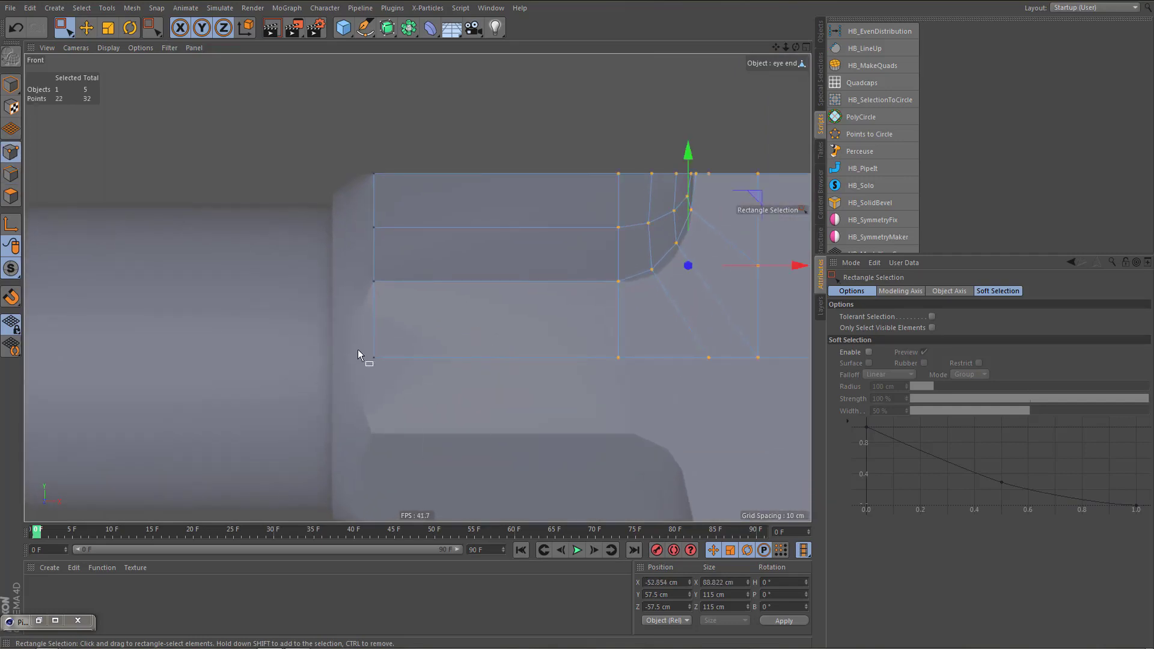
{"action": "left_click_drag", "start_coordinate": [358, 350], "coordinate": [400, 394]}
{"action": "left_click_drag", "start_coordinate": [355, 219], "coordinate": [425, 239], "text": "shift"}
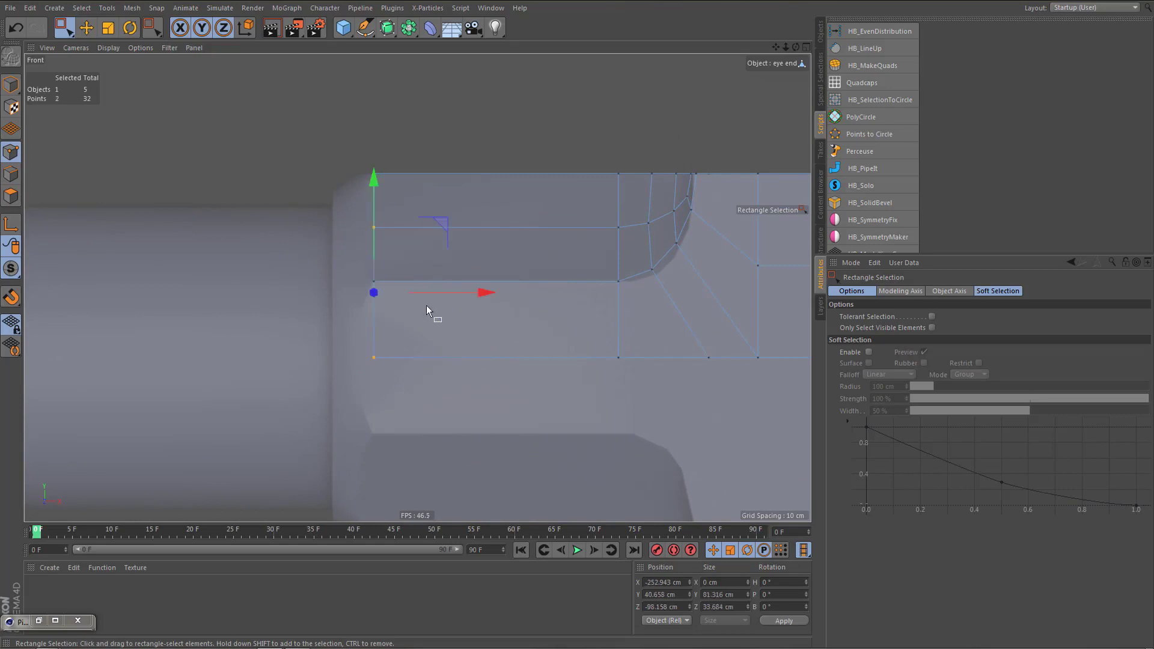
{"action": "middle_click", "coordinate": [417, 289]}
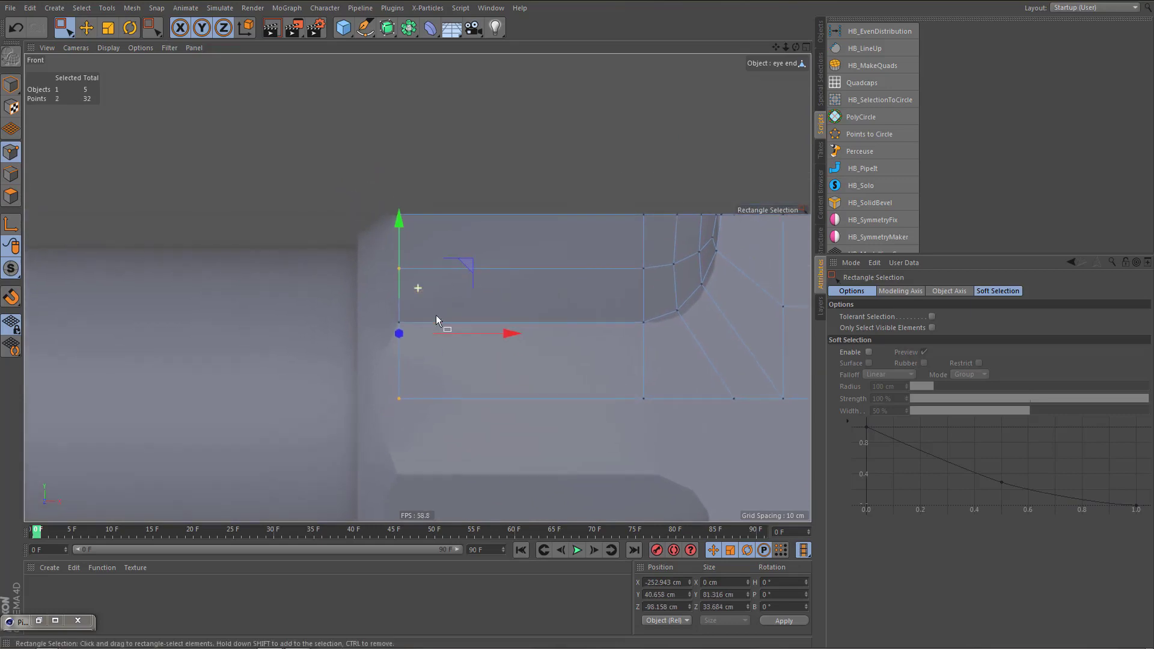
{"action": "middle_click", "coordinate": [315, 180]}
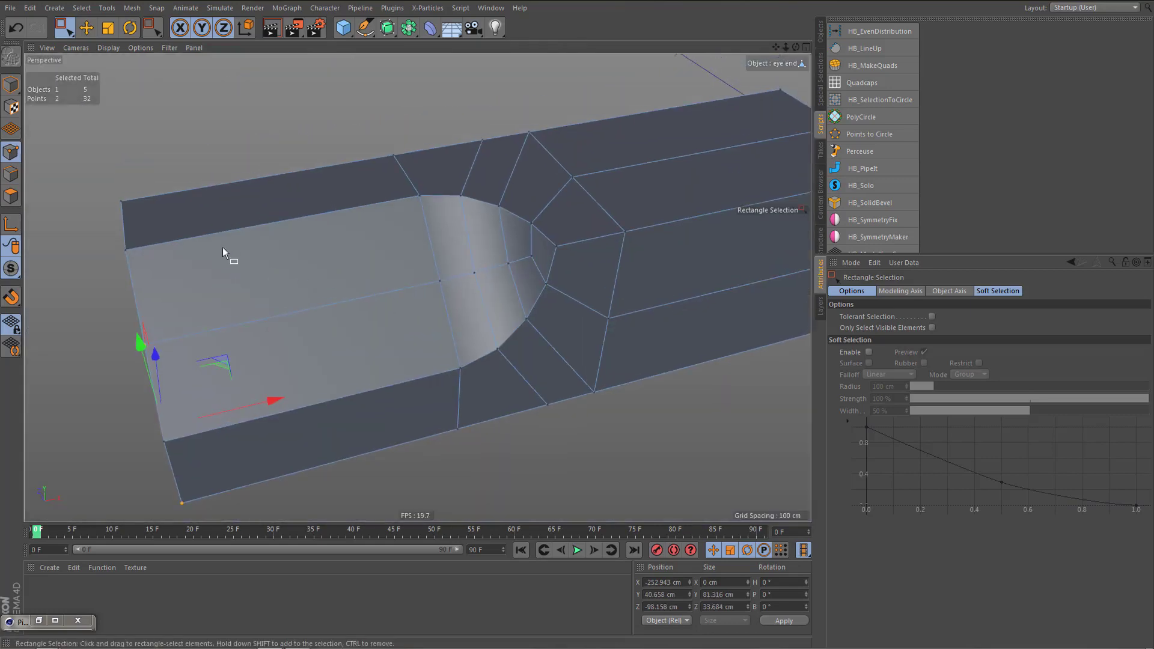
{"action": "left_click_drag", "start_coordinate": [103, 200], "coordinate": [167, 233], "text": "shift"}
{"action": "middle_click_drag", "start_coordinate": [260, 296], "coordinate": [359, 280], "text": "alt"}
{"action": "middle_click", "coordinate": [376, 339]}
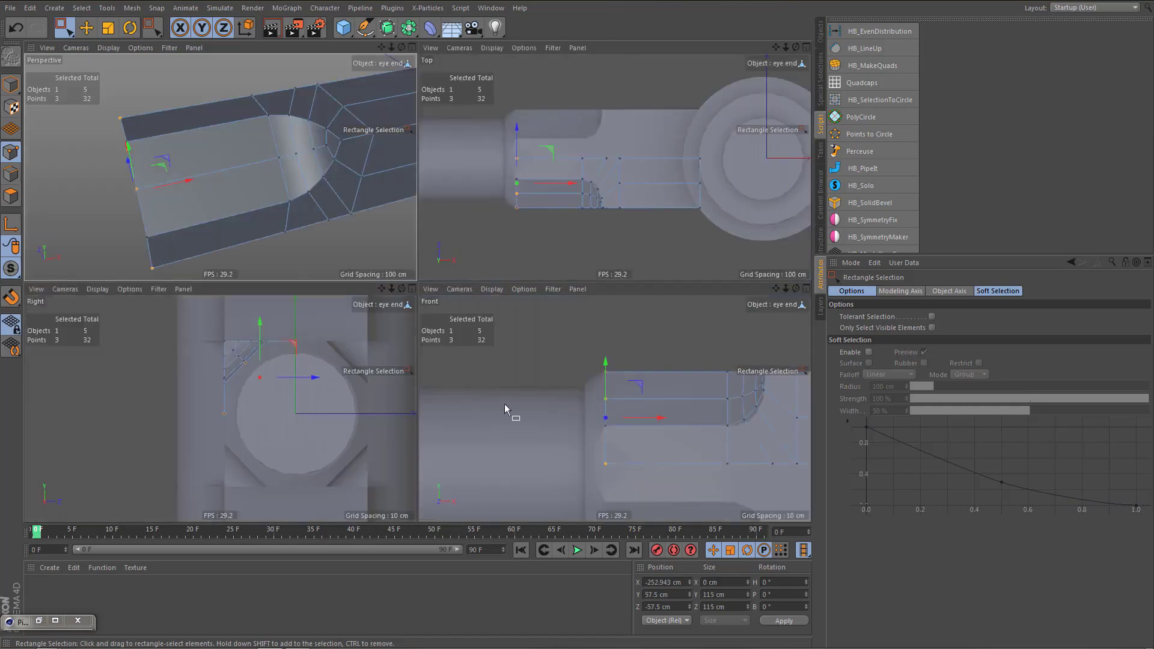
{"action": "middle_click", "coordinate": [504, 404]}
{"action": "left_click_drag", "start_coordinate": [512, 311], "coordinate": [486, 312]}
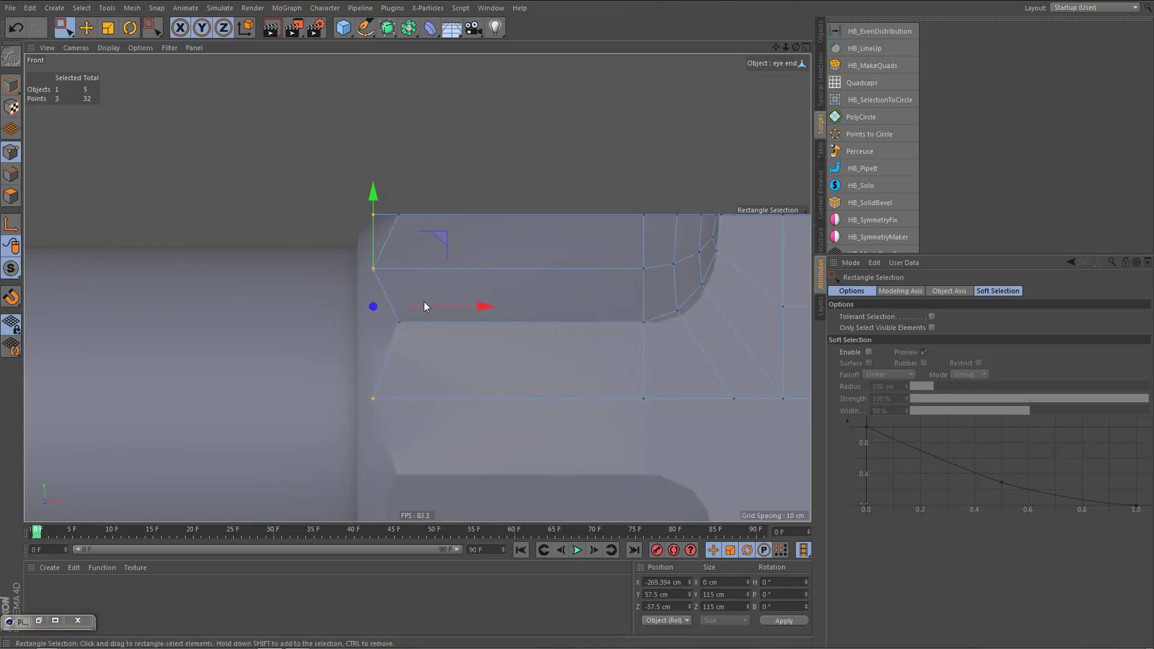
Extrude the four zigzag border edges on the rod side about 35 cm outward along X
{"action": "middle_click_drag", "start_coordinate": [420, 288], "coordinate": [496, 283], "text": "alt"}
{"action": "key", "text": "Return"}
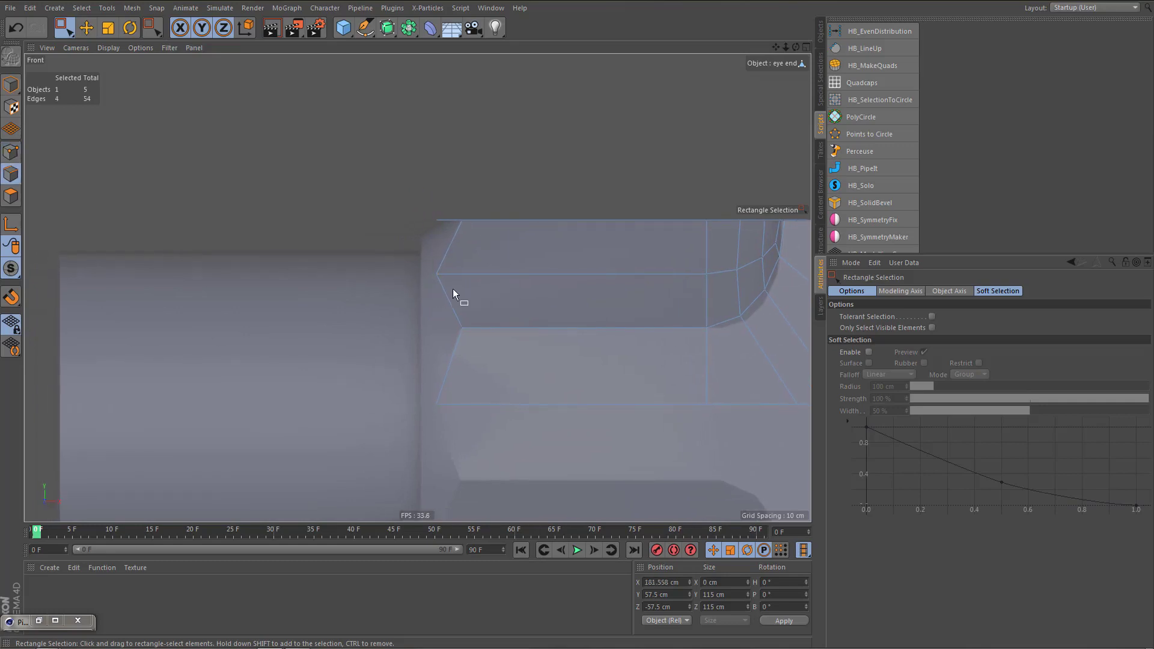
{"action": "left_click_drag", "start_coordinate": [388, 196], "coordinate": [499, 460]}
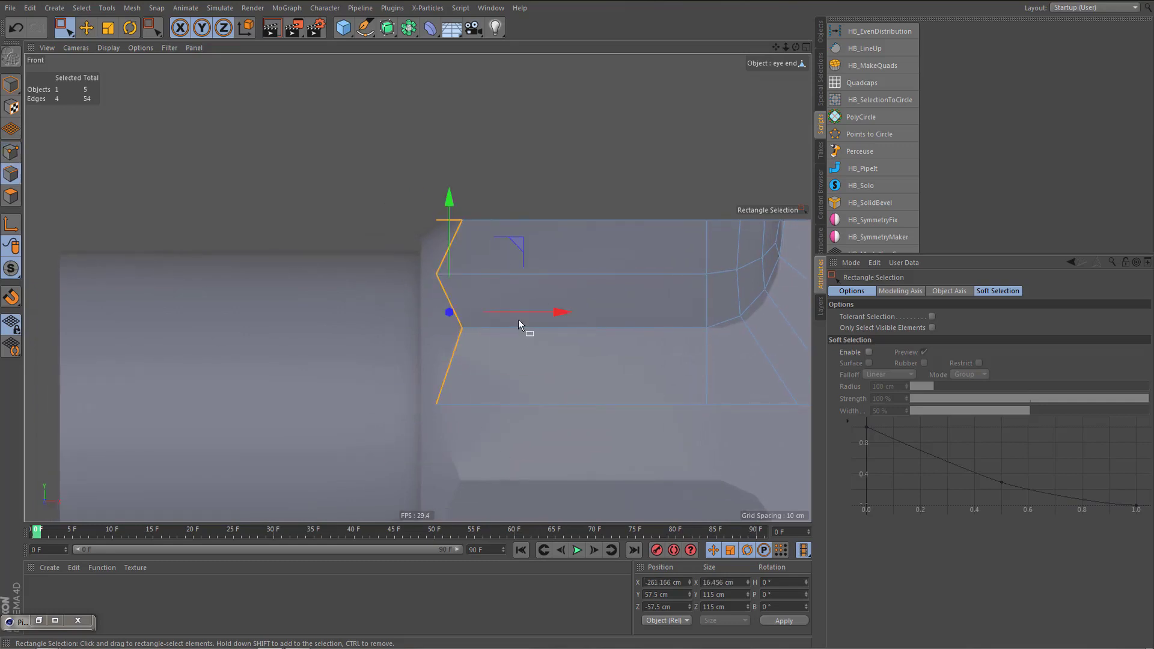
{"action": "left_click_drag", "start_coordinate": [566, 313], "coordinate": [510, 315]}
Flatten the extruded rod-side border to zero width along X and move it about 16 cm back toward the eye
{"action": "key", "text": "t"}
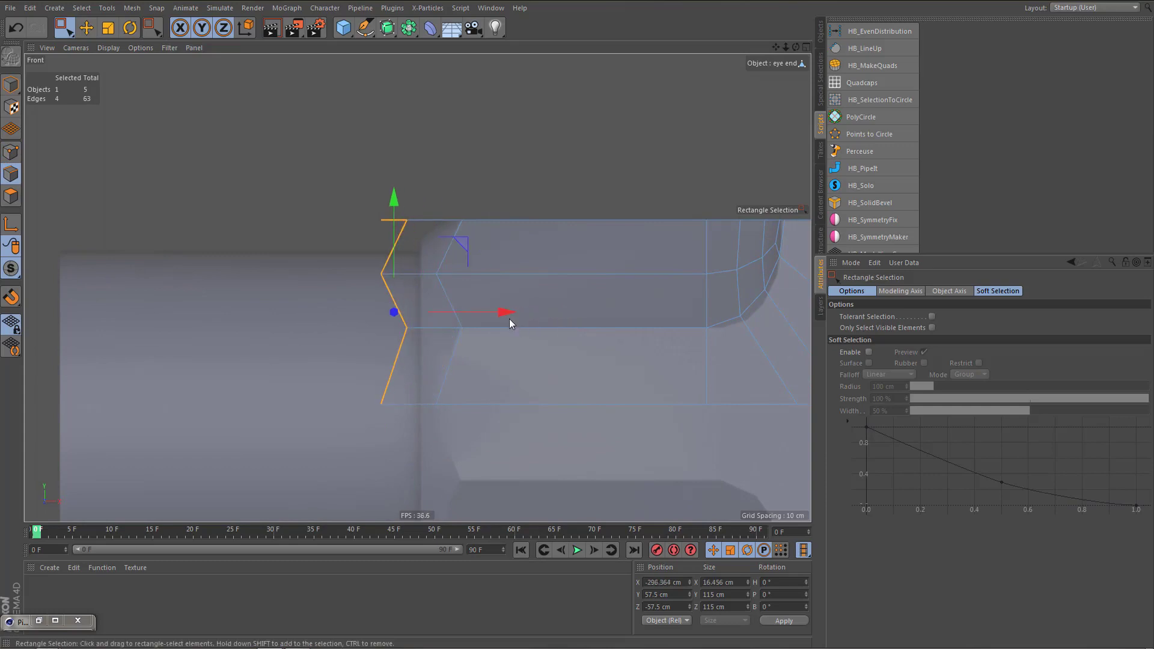
{"action": "key", "text": "y"}
{"action": "left_click_drag", "start_coordinate": [287, 316], "coordinate": [394, 319]}
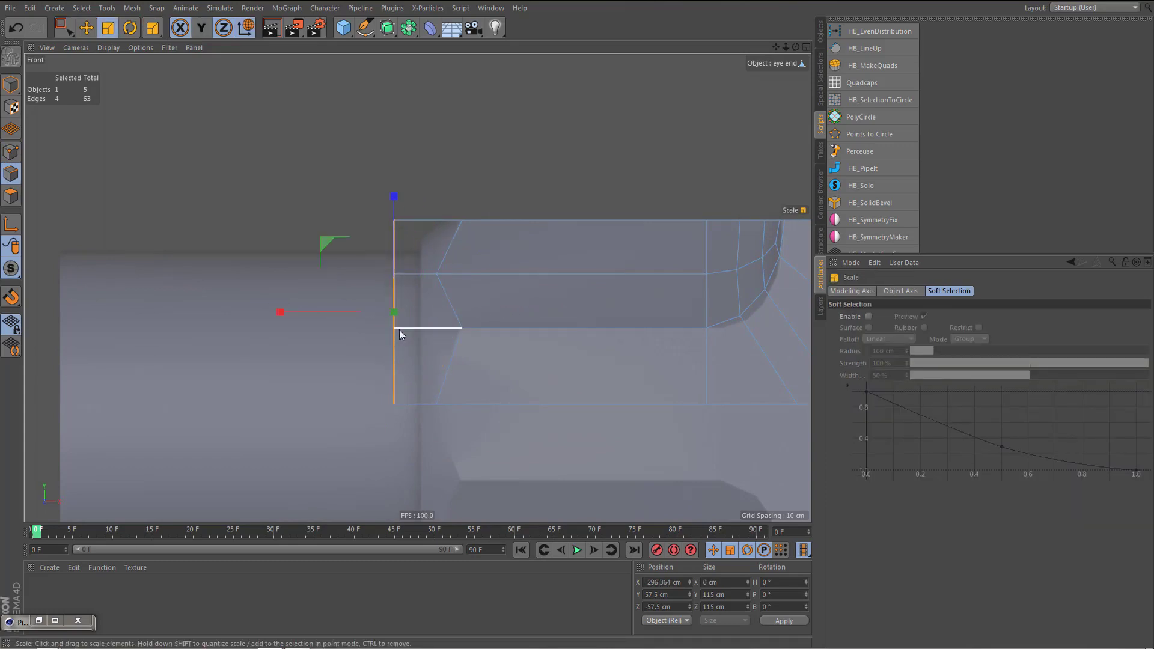
{"action": "key", "text": "e"}
{"action": "left_click_drag", "start_coordinate": [513, 312], "coordinate": [536, 313]}
{"action": "middle_click", "coordinate": [517, 294]}
{"action": "middle_click", "coordinate": [351, 206]}
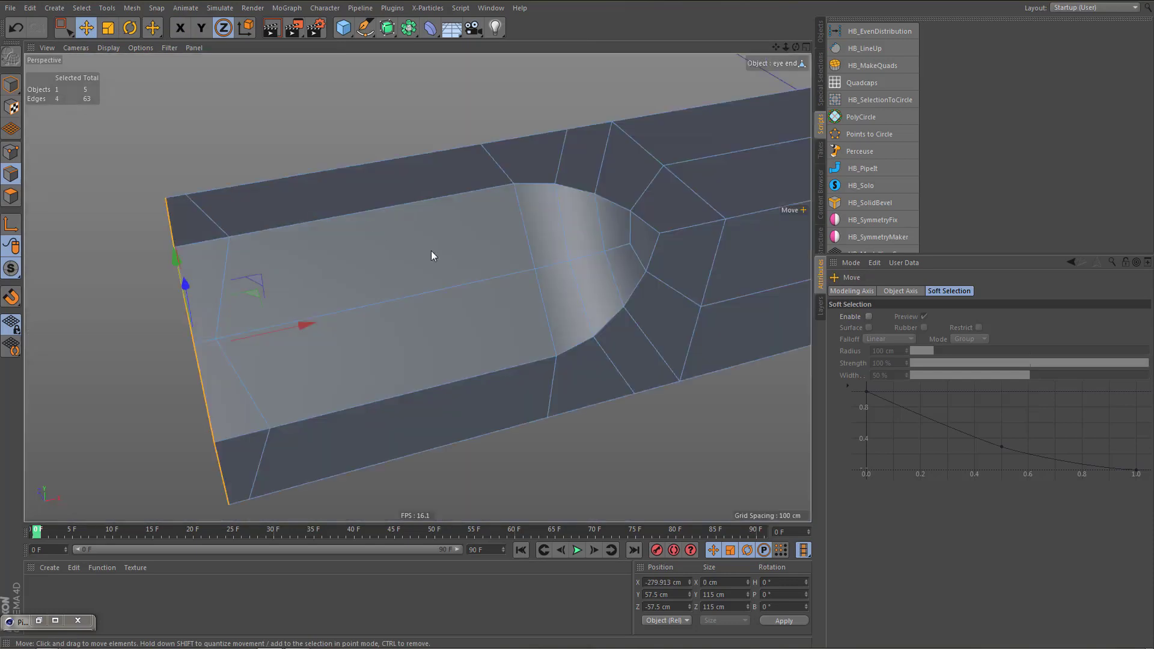
Place a copy of the eye end mesh in the backup group and reselect the original
{"action": "left_click_drag", "start_coordinate": [437, 243], "coordinate": [469, 235], "text": "alt"}
{"action": "right_click_drag", "start_coordinate": [469, 235], "coordinate": [457, 281], "text": "alt"}
{"action": "middle_click_drag", "start_coordinate": [457, 281], "coordinate": [433, 304], "text": "alt"}
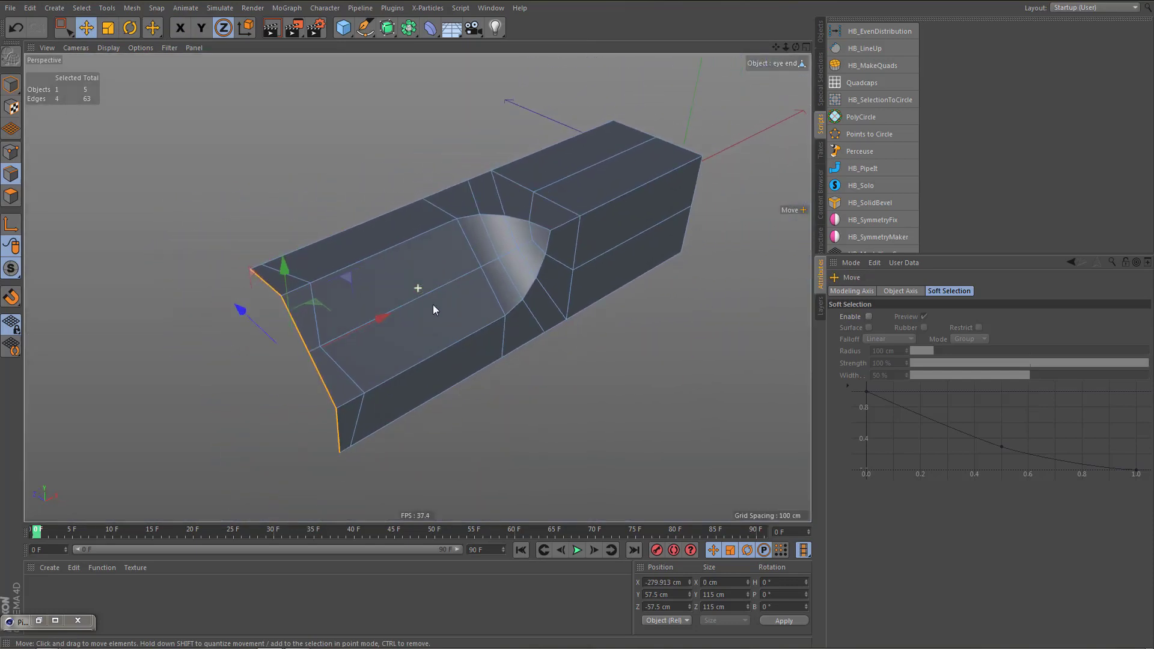
{"action": "left_click_drag", "start_coordinate": [433, 305], "coordinate": [569, 255], "text": "alt"}
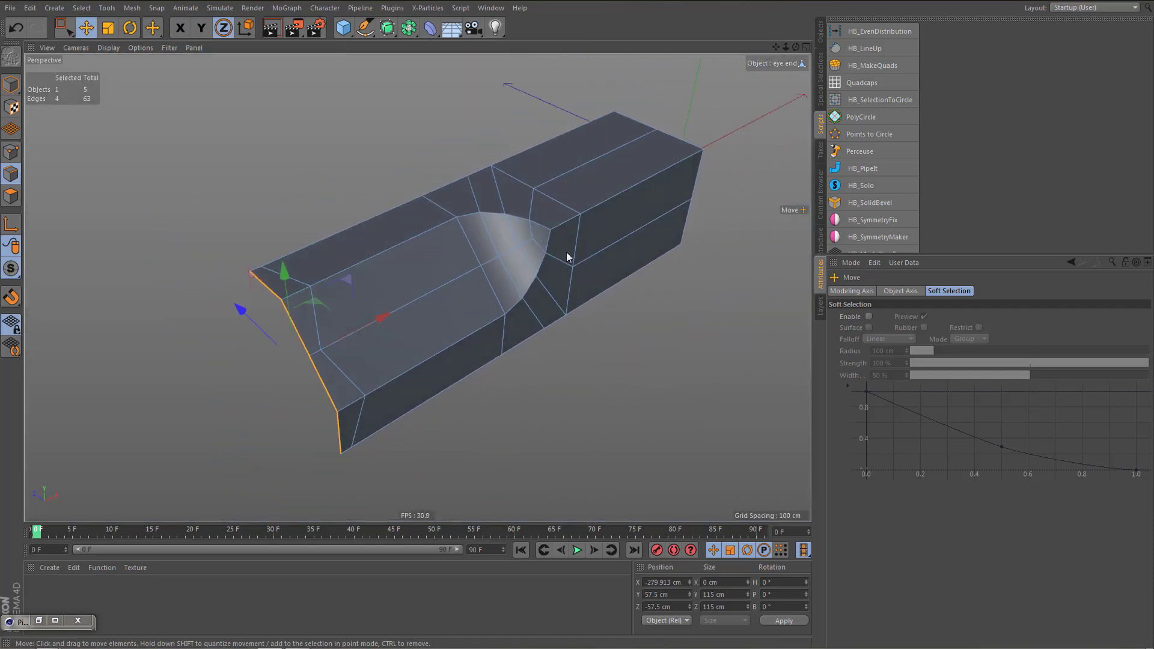
{"action": "left_click", "coordinate": [820, 33]}
{"action": "left_click", "coordinate": [859, 51]}
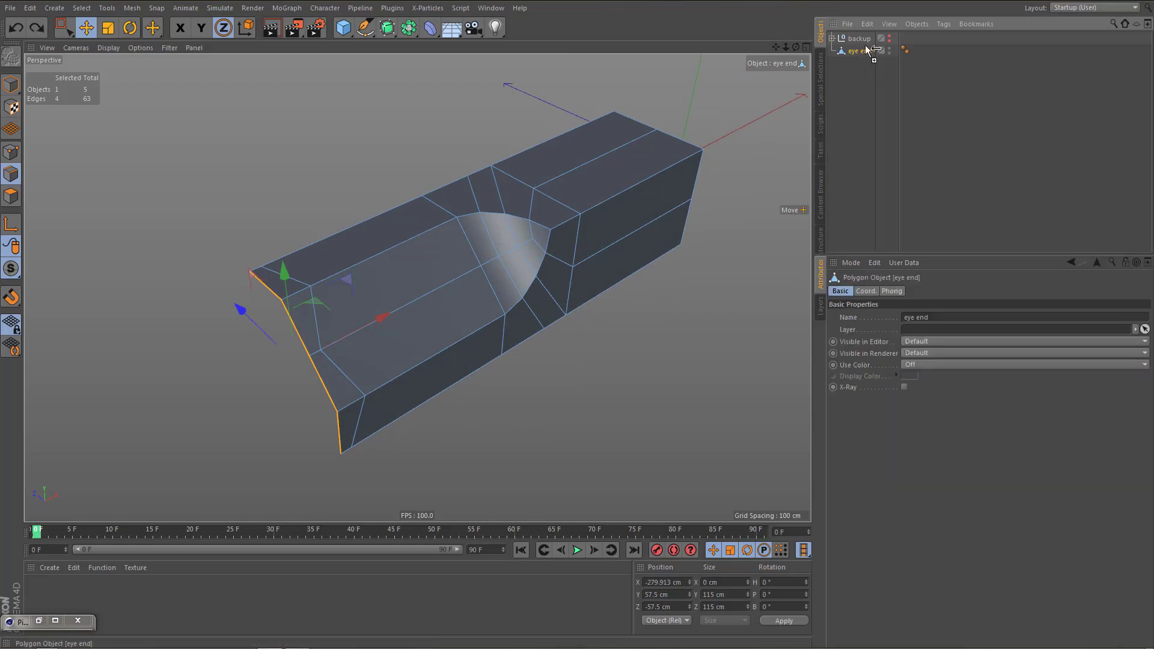
{"action": "left_click_drag", "start_coordinate": [860, 36], "coordinate": [860, 37]}
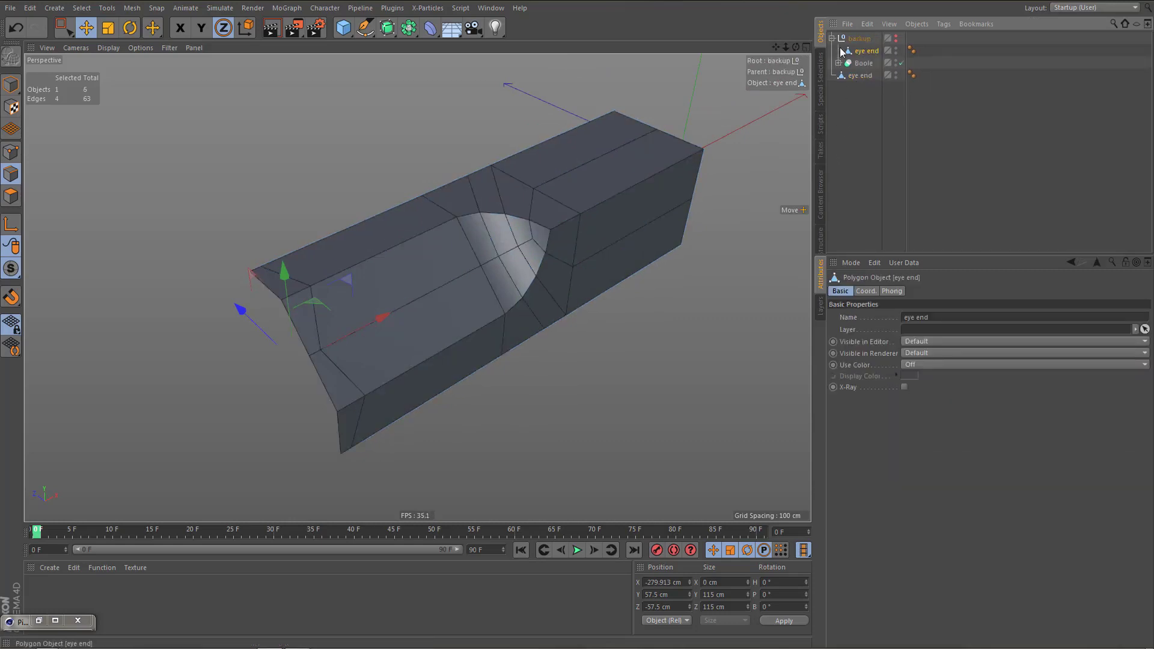
{"action": "left_click", "coordinate": [857, 51]}
{"action": "left_click_drag", "start_coordinate": [558, 276], "coordinate": [585, 273], "text": "alt"}
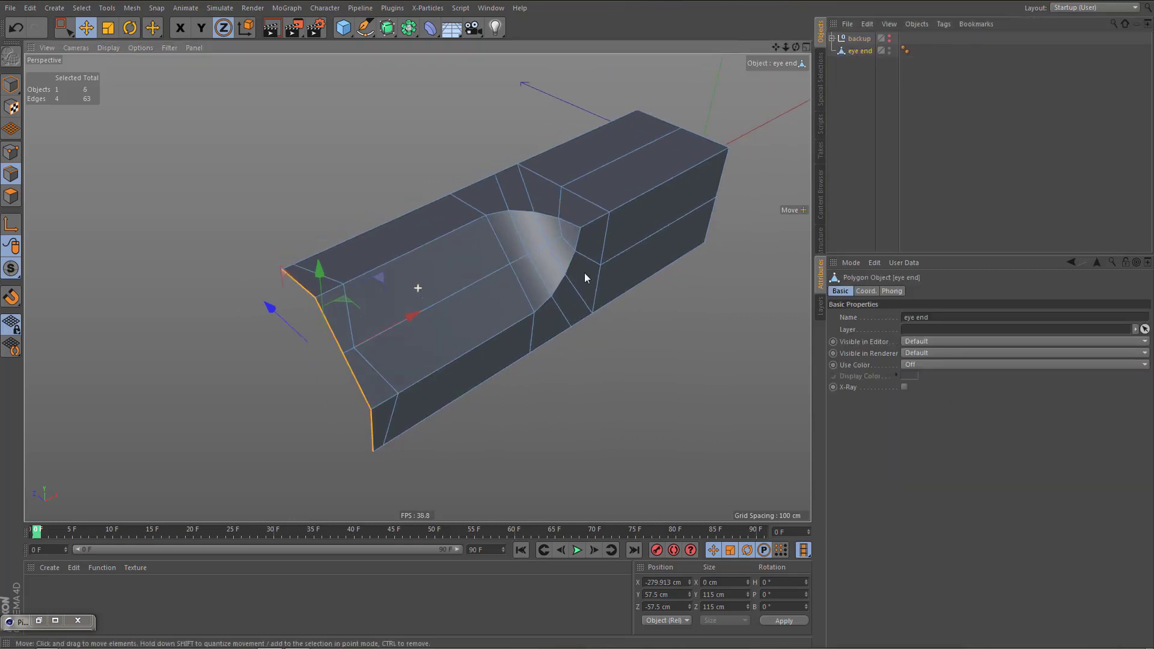
Place the eye end mesh under a Symmetry object and mirror it across the XY plane
{"action": "left_click", "coordinate": [409, 27]}
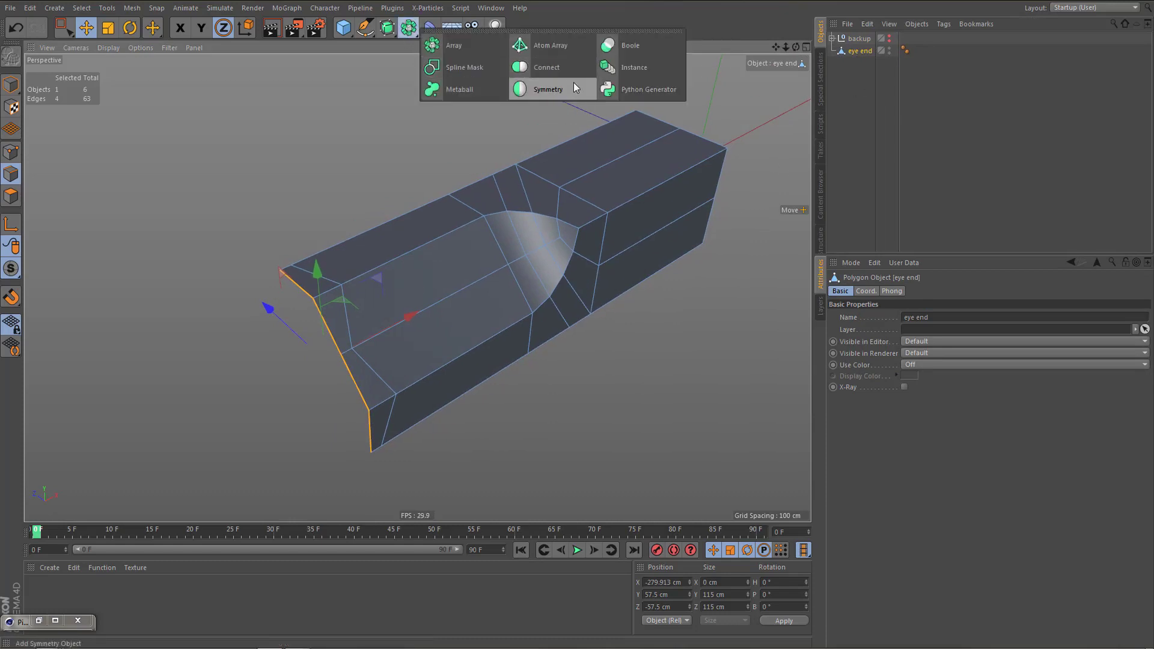
{"action": "left_click", "coordinate": [575, 84], "text": "alt"}
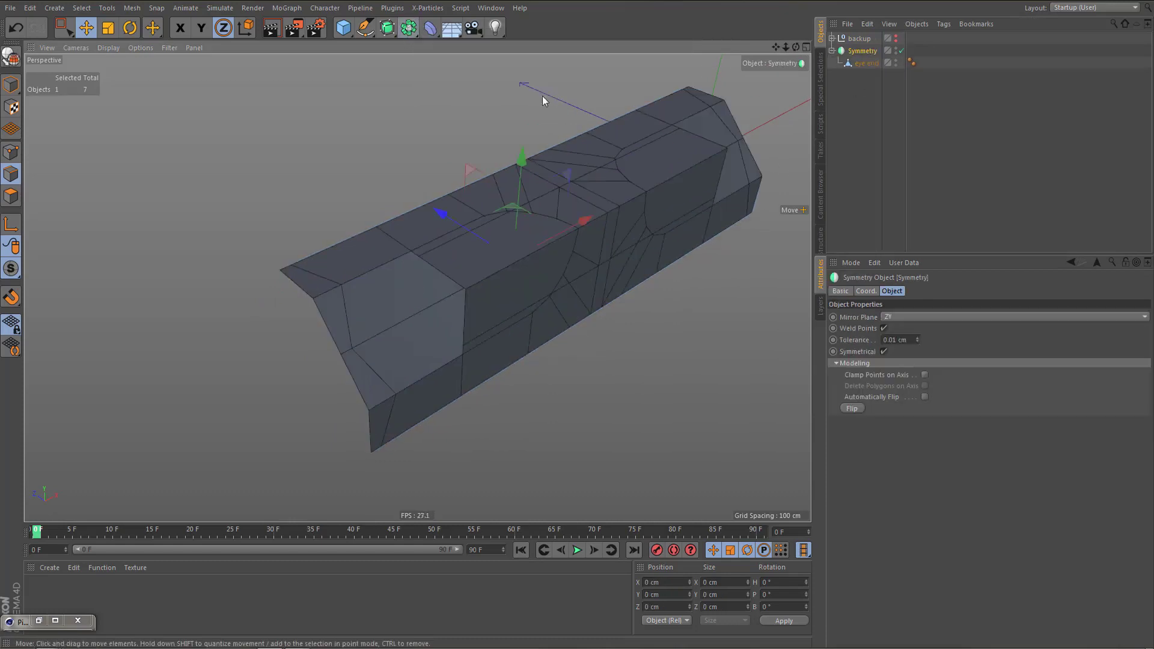
{"action": "left_click", "coordinate": [904, 319]}
{"action": "left_click", "coordinate": [904, 330]}
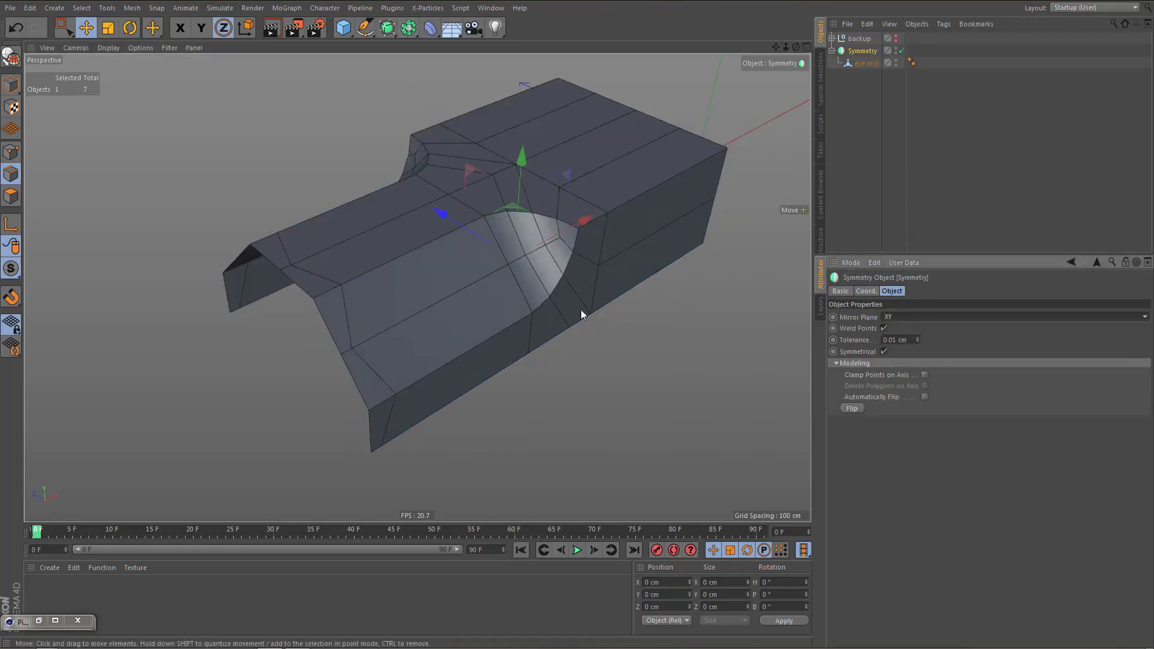
{"action": "left_click", "coordinate": [412, 27]}
{"action": "left_click", "coordinate": [568, 88]}
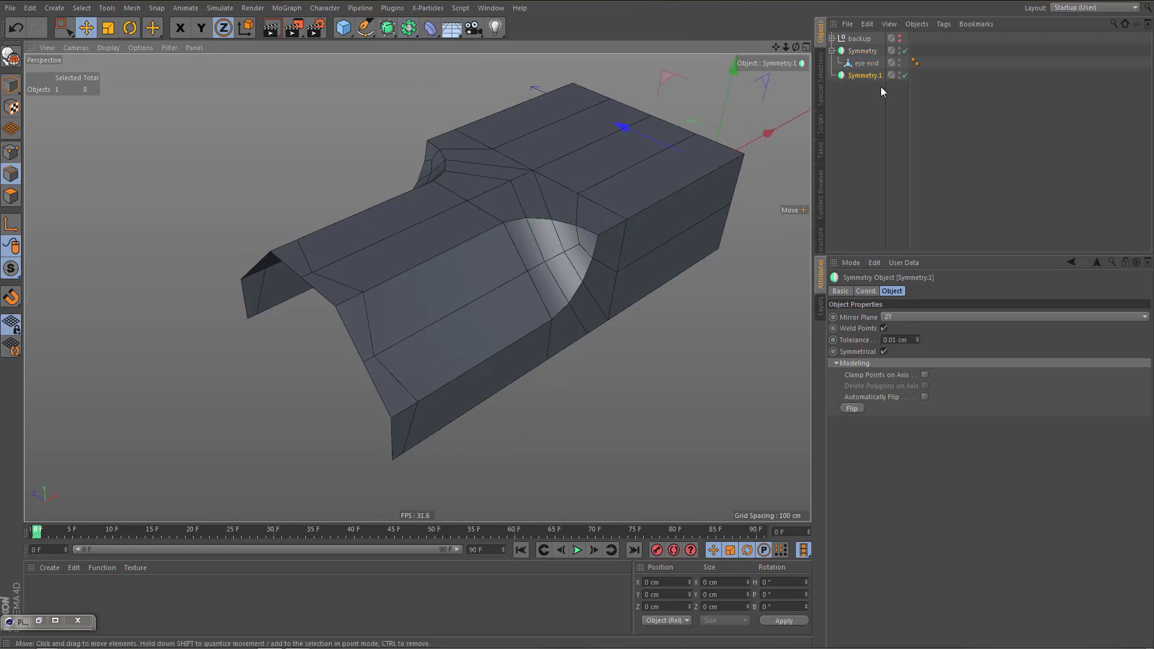
{"action": "key", "text": "ctrl+z"}
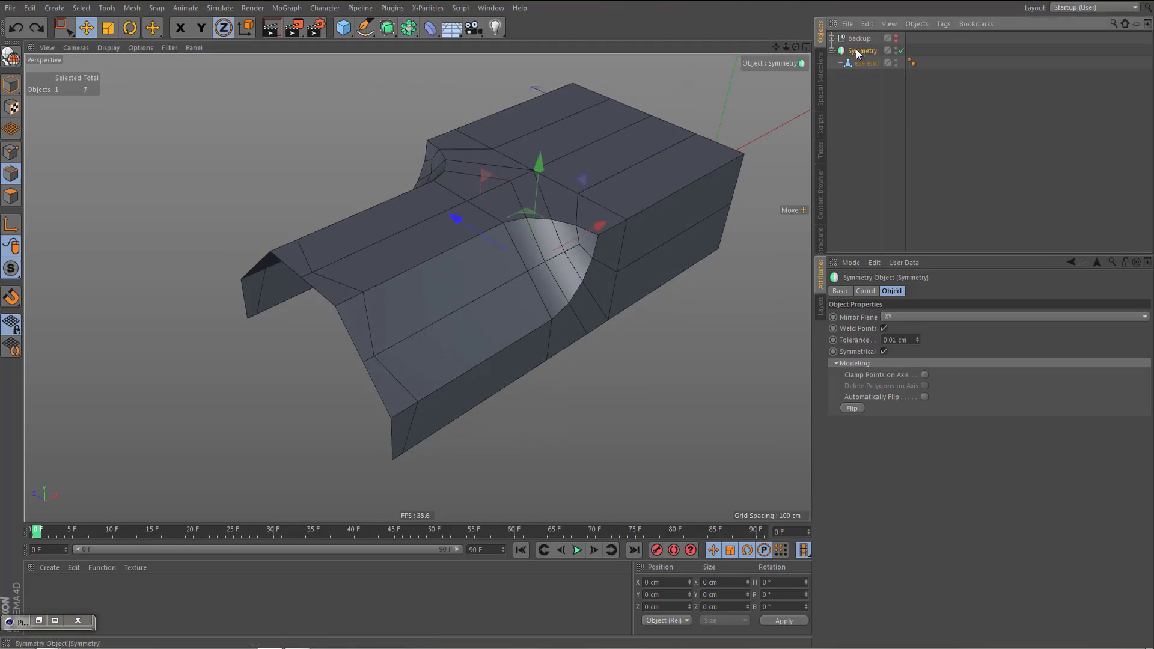
Nest the symmetry in a second Symmetry object that mirrors across the XZ plane
{"action": "left_click", "coordinate": [409, 27]}
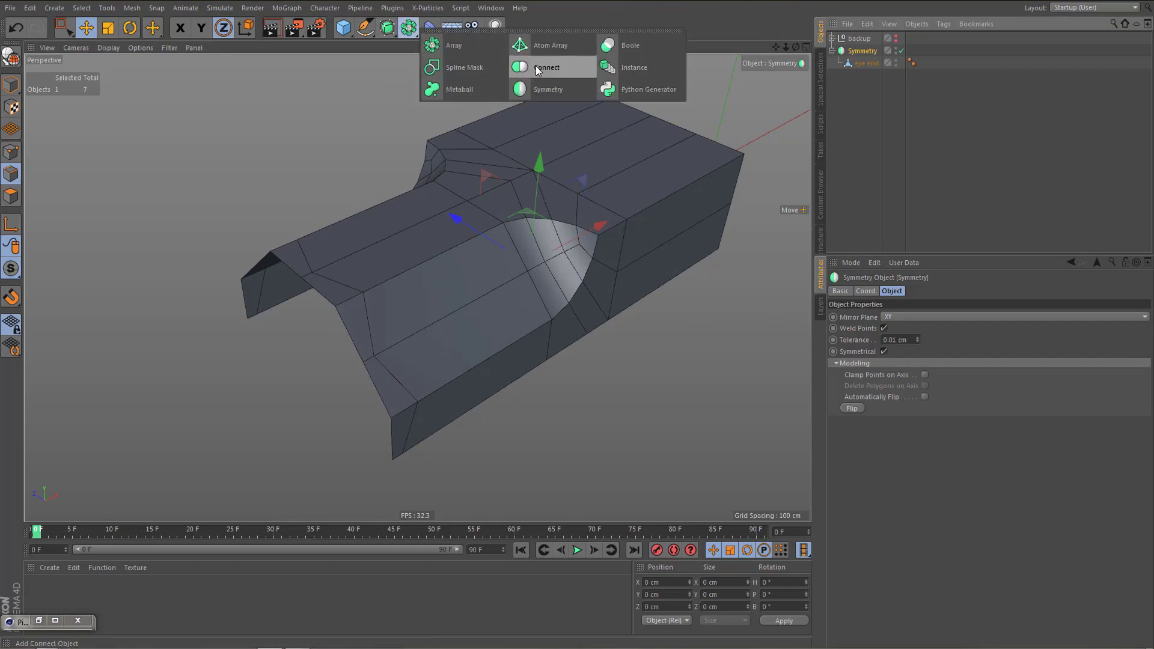
{"action": "left_click", "coordinate": [541, 89]}
{"action": "left_click", "coordinate": [909, 317]}
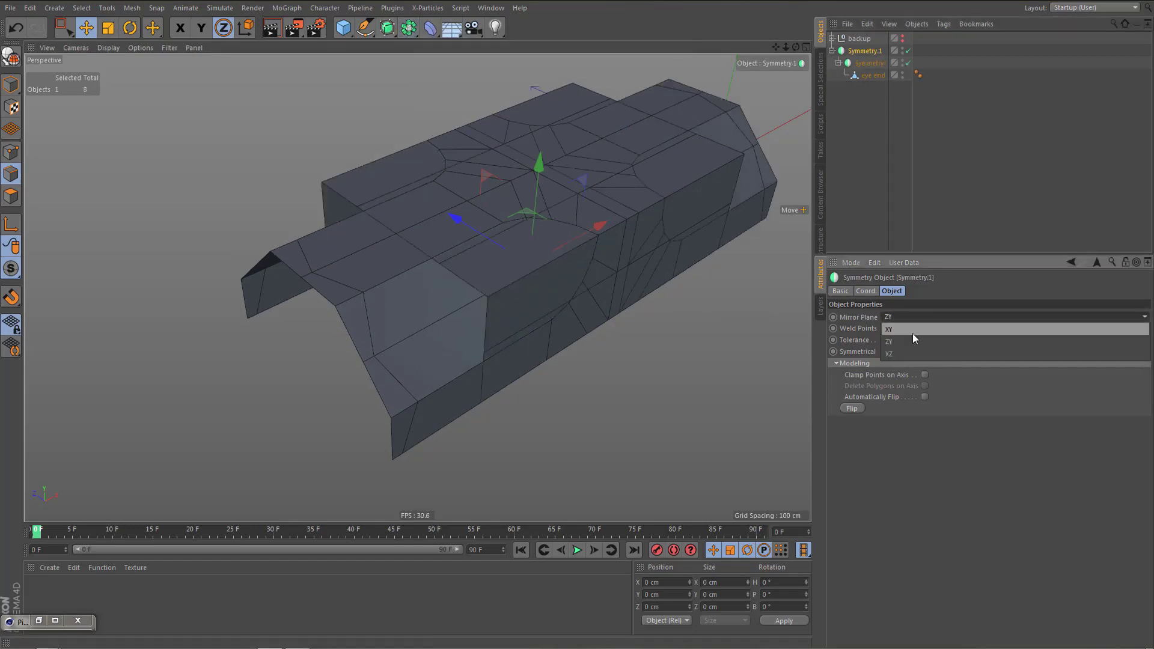
{"action": "left_click", "coordinate": [912, 355]}
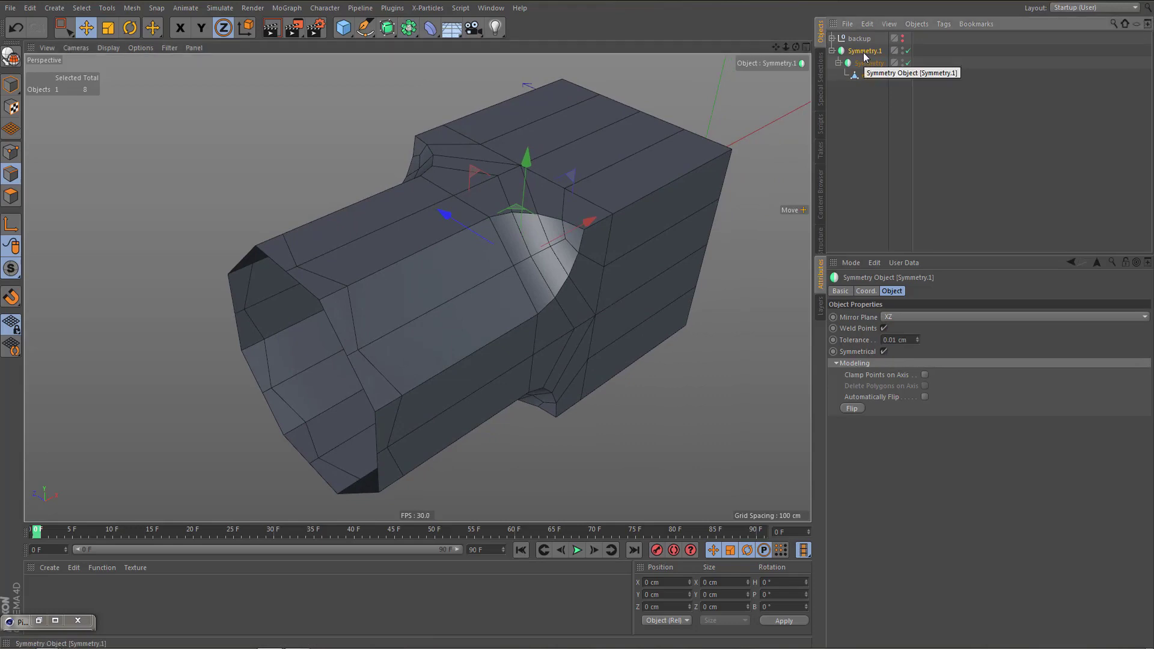
Make the nested symmetries editable, take the eye end mesh out and delete the leftover nulls
{"action": "key", "text": "c"}
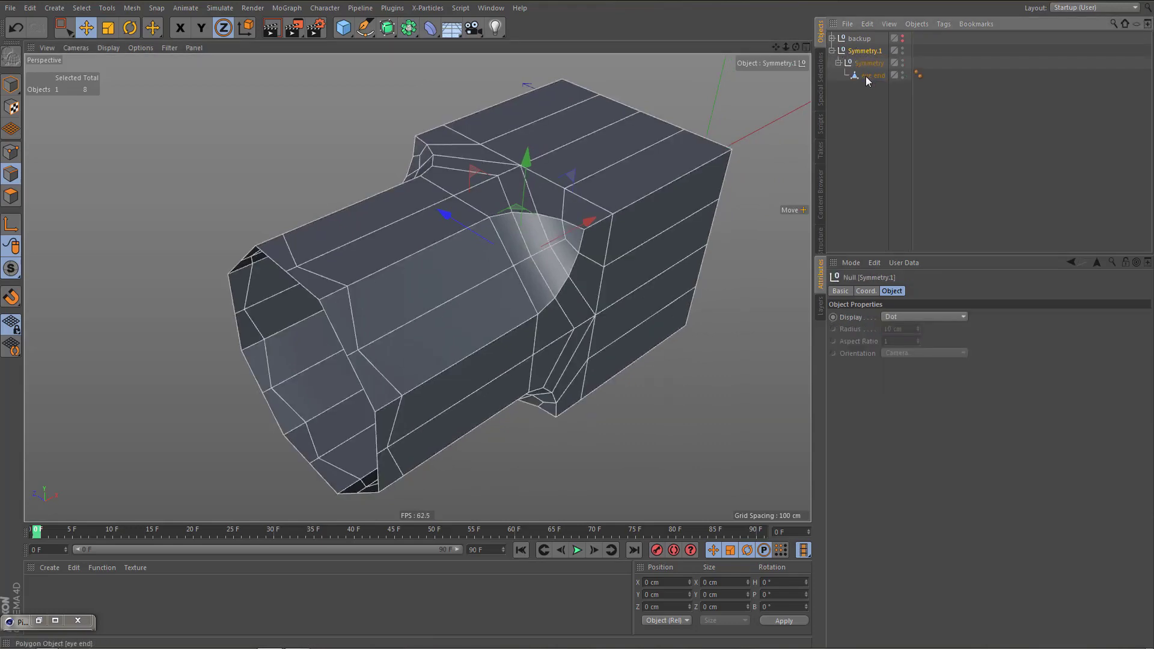
{"action": "left_click_drag", "start_coordinate": [866, 77], "coordinate": [863, 95]}
{"action": "left_click", "coordinate": [862, 52]}
{"action": "key", "text": "Delete"}
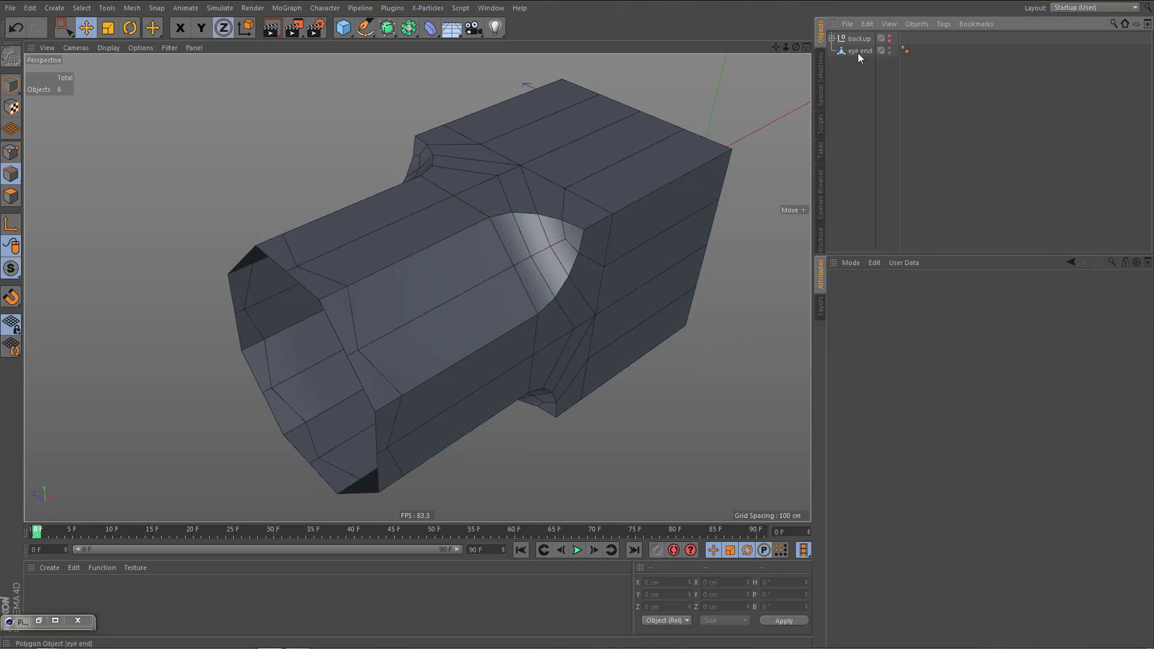
{"action": "left_click", "coordinate": [858, 51]}
Clear the selection and select the whole open edge loop at the rod-side end of the mesh
{"action": "mouse_move", "coordinate": [467, 301]}
{"action": "left_mouse_down", "text": "alt"}
{"action": "mouse_move", "coordinate": [481, 327]}
{"action": "mouse_move", "coordinate": [471, 312]}
{"action": "left_mouse_up", "text": "alt"}
{"action": "key", "text": "ctrl+shift+a"}
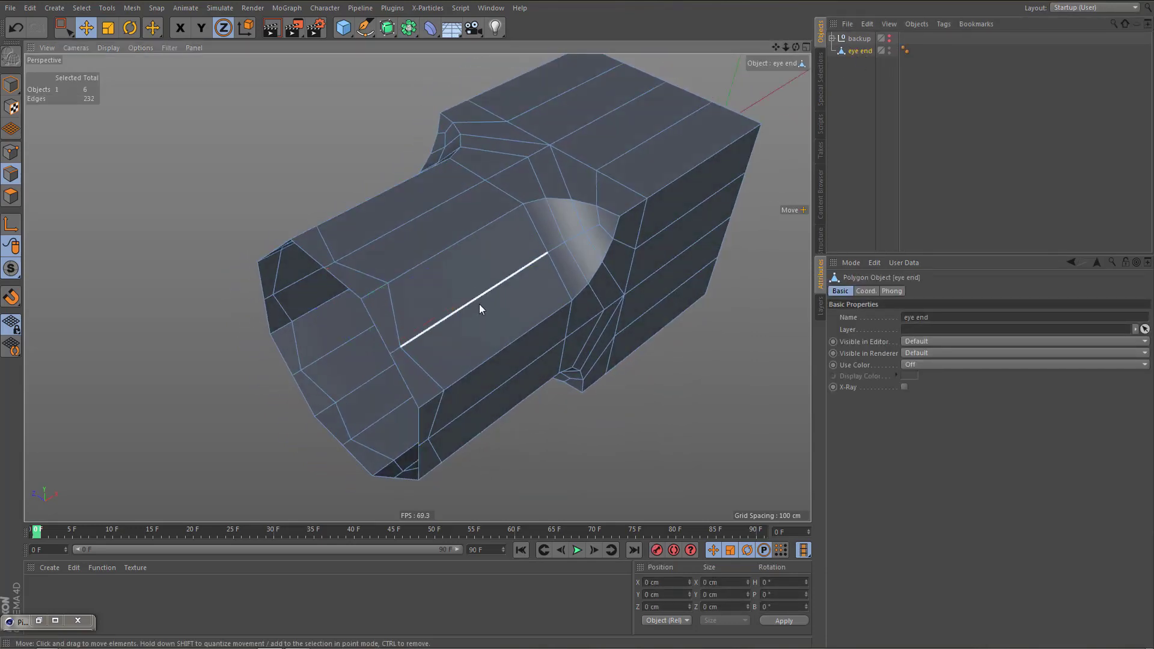
{"action": "left_click_drag", "start_coordinate": [489, 293], "coordinate": [359, 247], "text": "alt"}
{"action": "double_click", "coordinate": [410, 300]}
Scale the selected rod-side border loop down along Y to about 198 cm
{"action": "middle_click", "coordinate": [532, 312]}
{"action": "middle_click", "coordinate": [552, 403]}
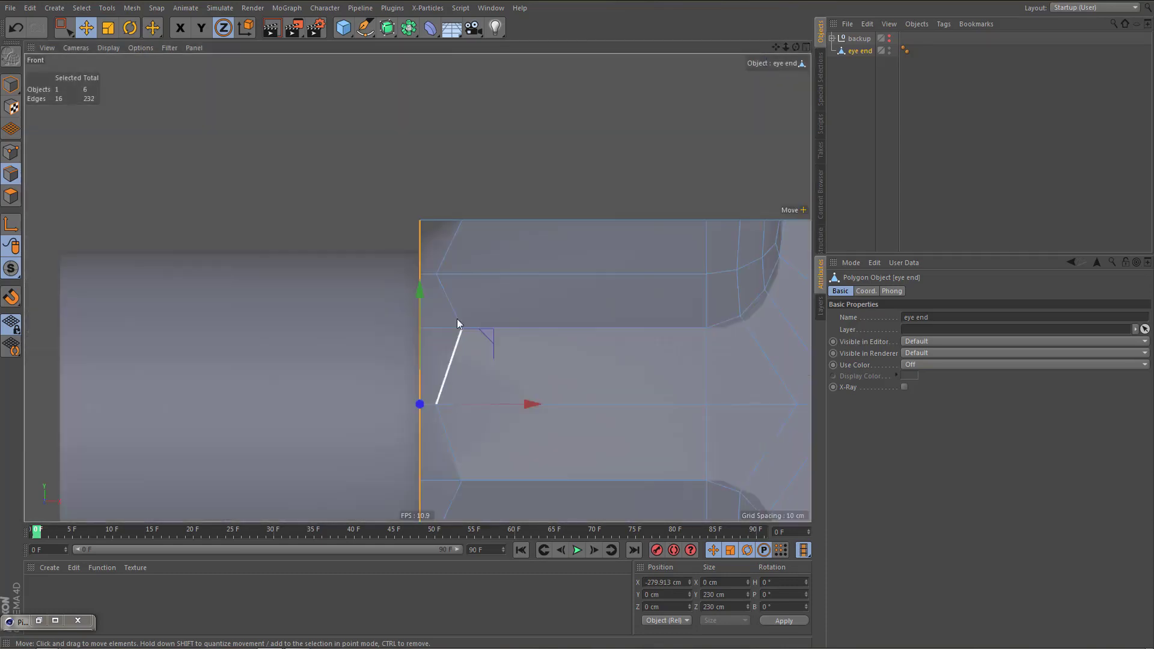
{"action": "middle_click_drag", "start_coordinate": [456, 323], "coordinate": [475, 282], "text": "alt"}
{"action": "key", "text": "x"}
{"action": "key", "text": "t"}
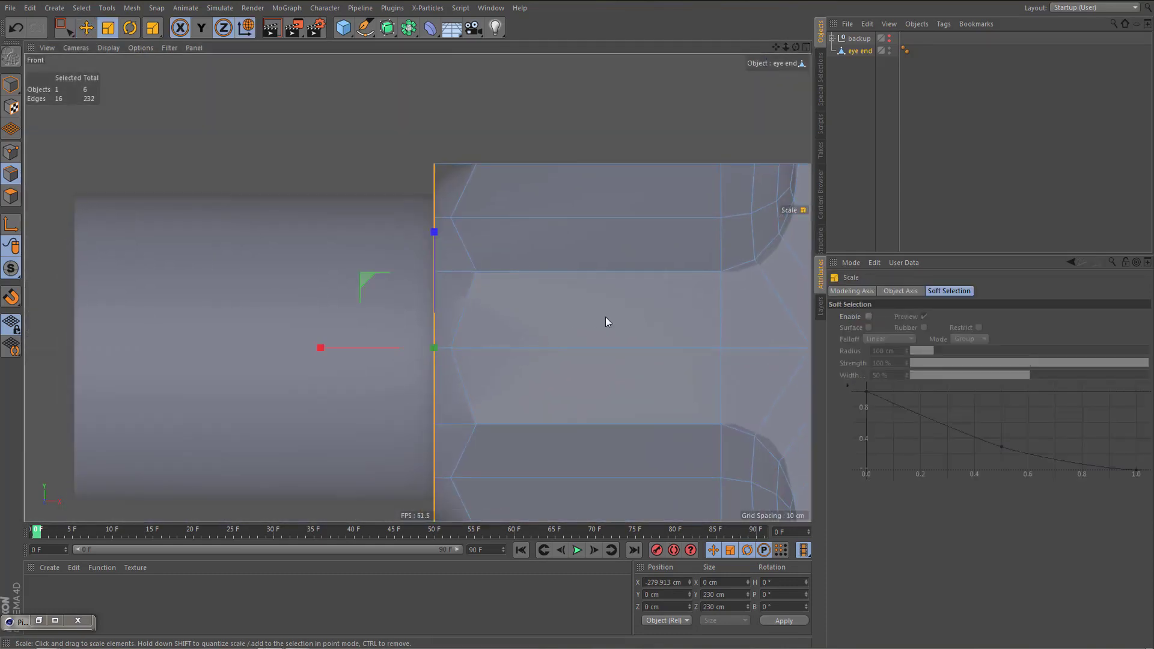
{"action": "left_click_drag", "start_coordinate": [606, 316], "coordinate": [589, 330]}
{"action": "left_click_drag", "start_coordinate": [584, 334], "coordinate": [559, 354]}
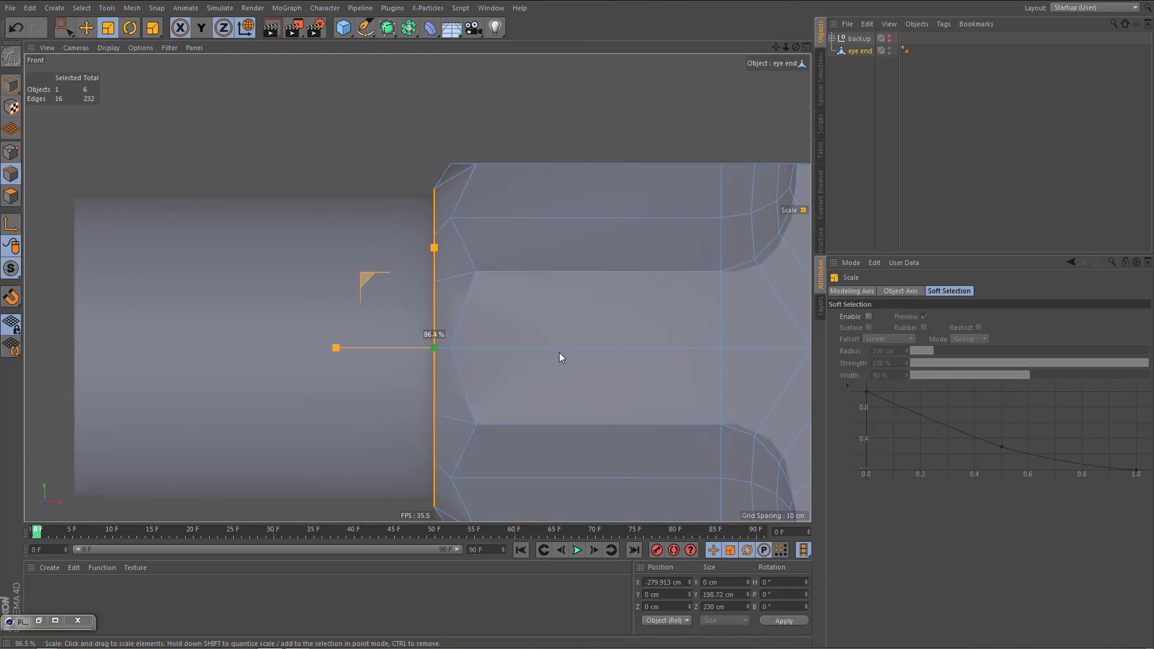
{"action": "middle_click", "coordinate": [481, 310]}
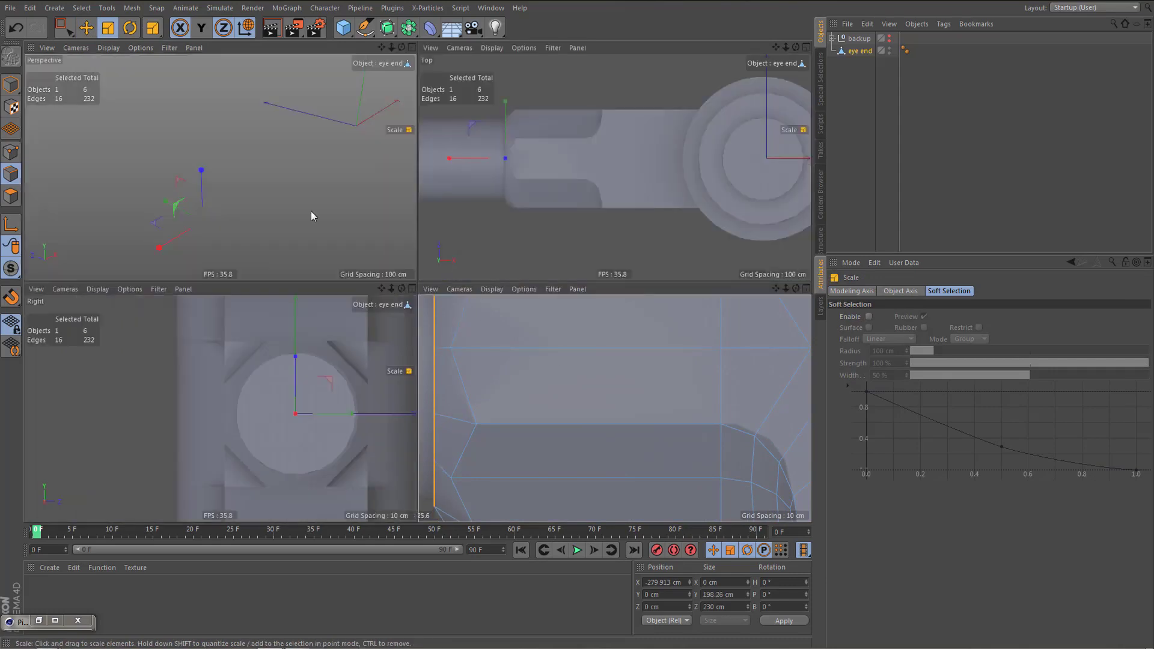
Arrange the points of the rod-side border loop into a circle with the Points to Circle script
{"action": "middle_click", "coordinate": [312, 211]}
{"action": "left_click_drag", "start_coordinate": [462, 225], "coordinate": [478, 244], "text": "alt"}
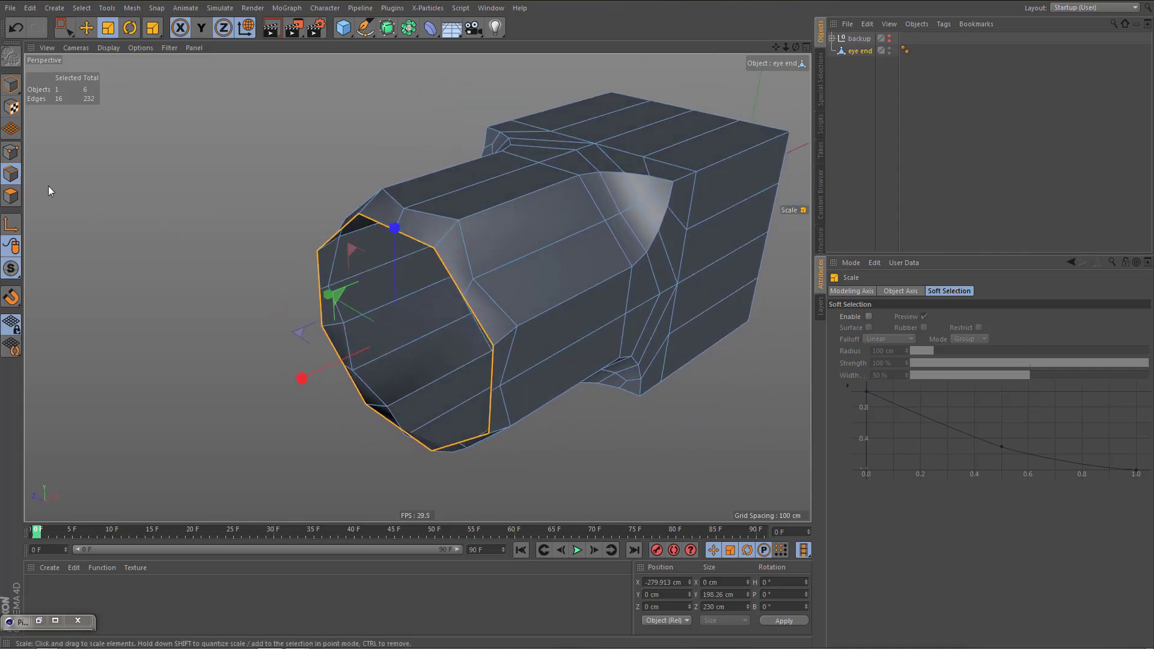
{"action": "left_click", "coordinate": [10, 151]}
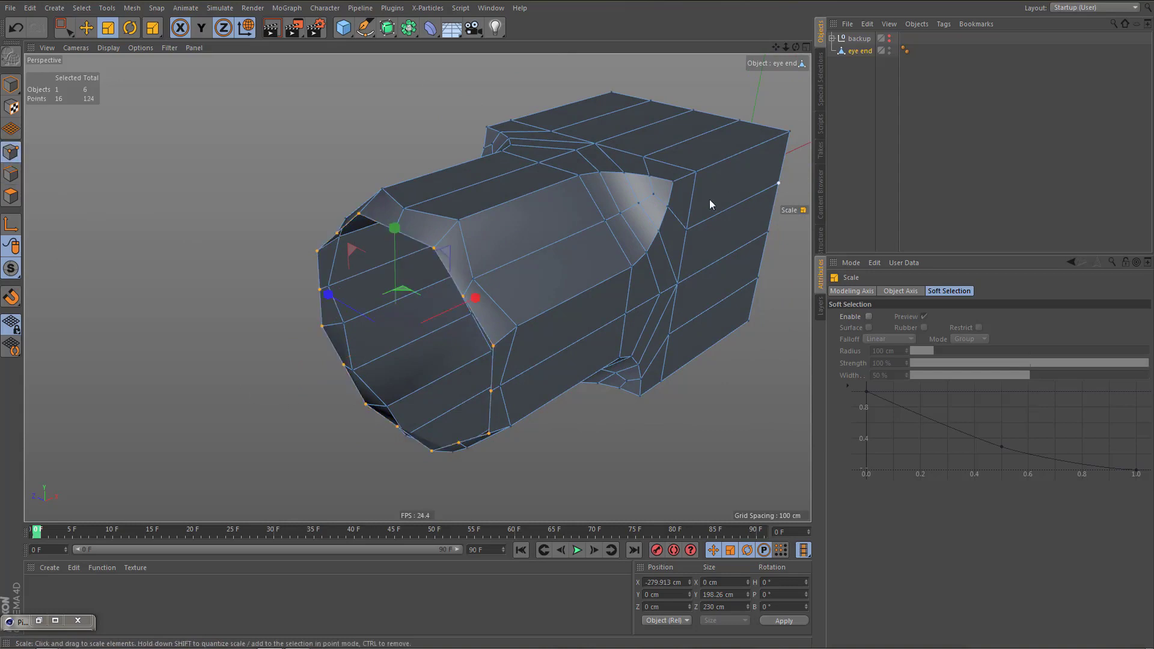
{"action": "left_click", "coordinate": [821, 129]}
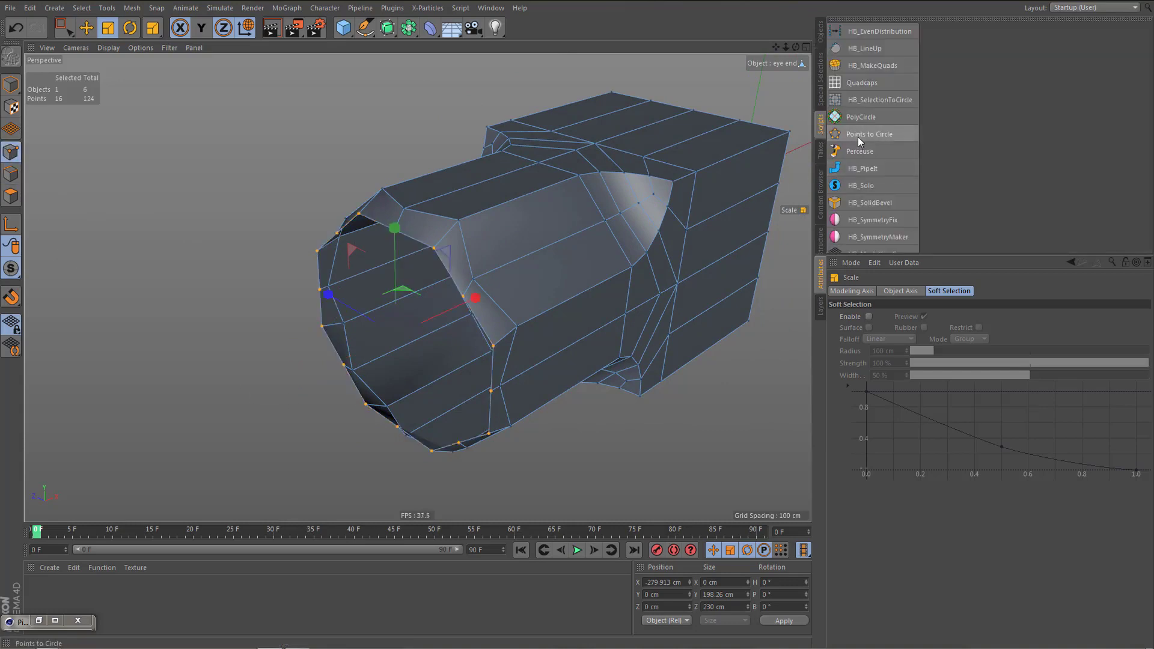
{"action": "left_click", "coordinate": [857, 135]}
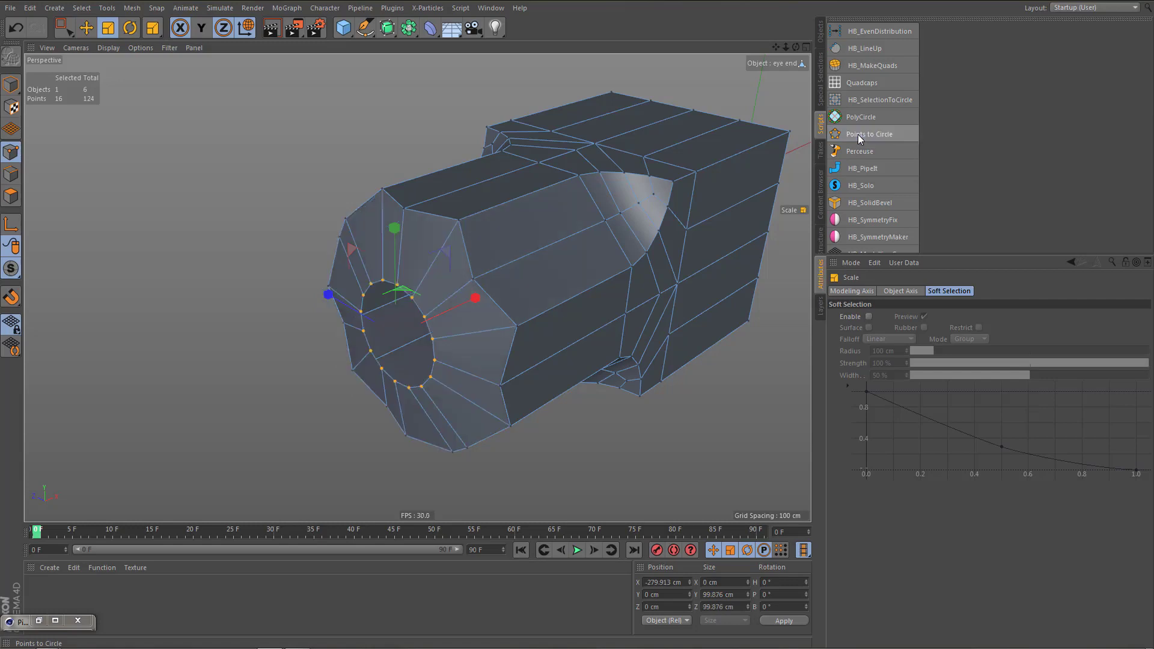
{"action": "middle_click", "coordinate": [541, 373]}
{"action": "middle_click", "coordinate": [544, 405]}
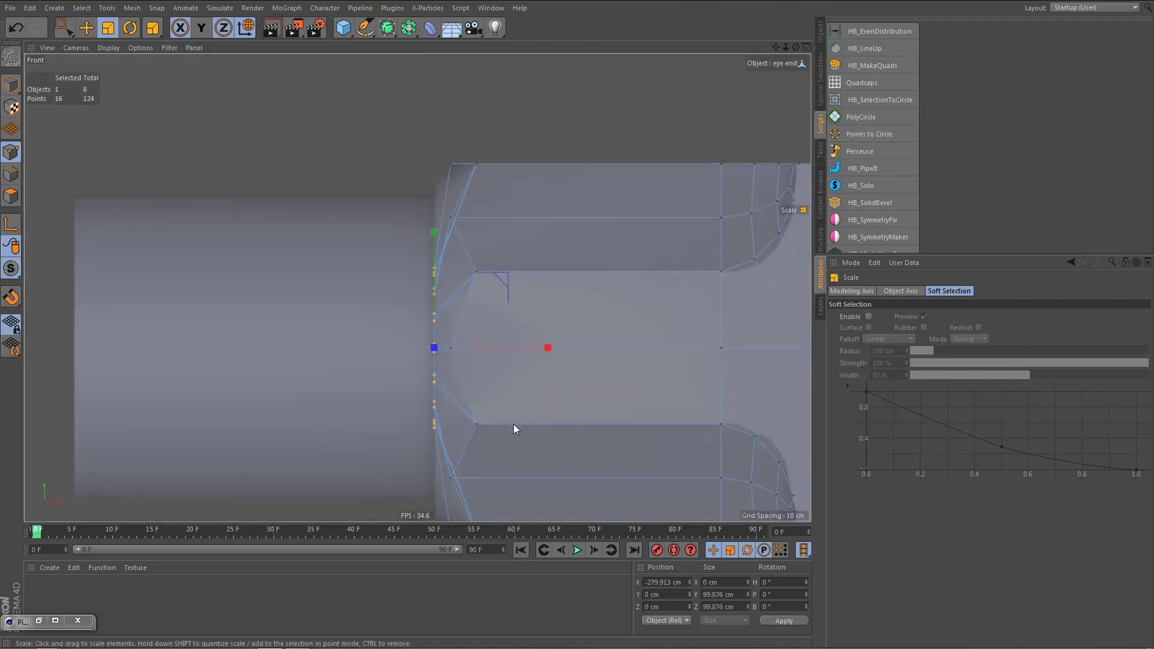
{"action": "left_click_drag", "start_coordinate": [544, 408], "coordinate": [755, 322]}
{"action": "key", "text": "ctrl+z"}
{"action": "left_click_drag", "start_coordinate": [544, 338], "coordinate": [712, 262]}
{"action": "middle_click", "coordinate": [276, 222]}
{"action": "middle_click", "coordinate": [282, 223]}
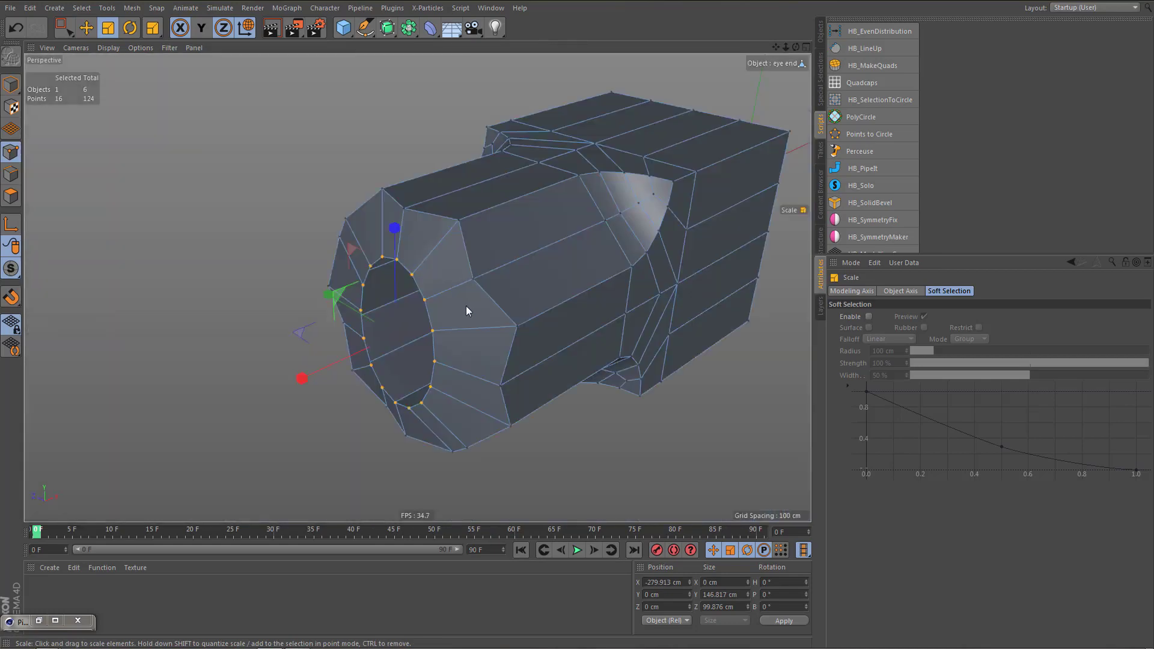
{"action": "key", "text": "ctrl+z"}
Unlock the Y axis and uniformly enlarge the circle of border points to about 205.4 cm in diameter
{"action": "left_click", "coordinate": [202, 28]}
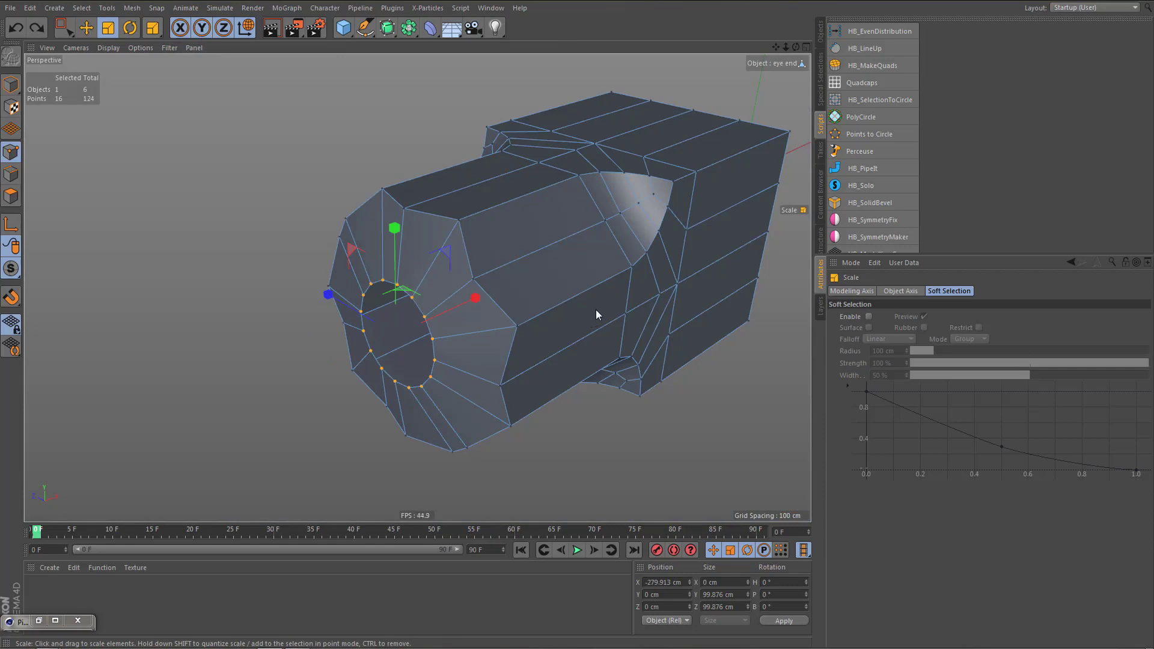
{"action": "left_click_drag", "start_coordinate": [596, 313], "coordinate": [739, 259]}
{"action": "middle_click", "coordinate": [518, 344]}
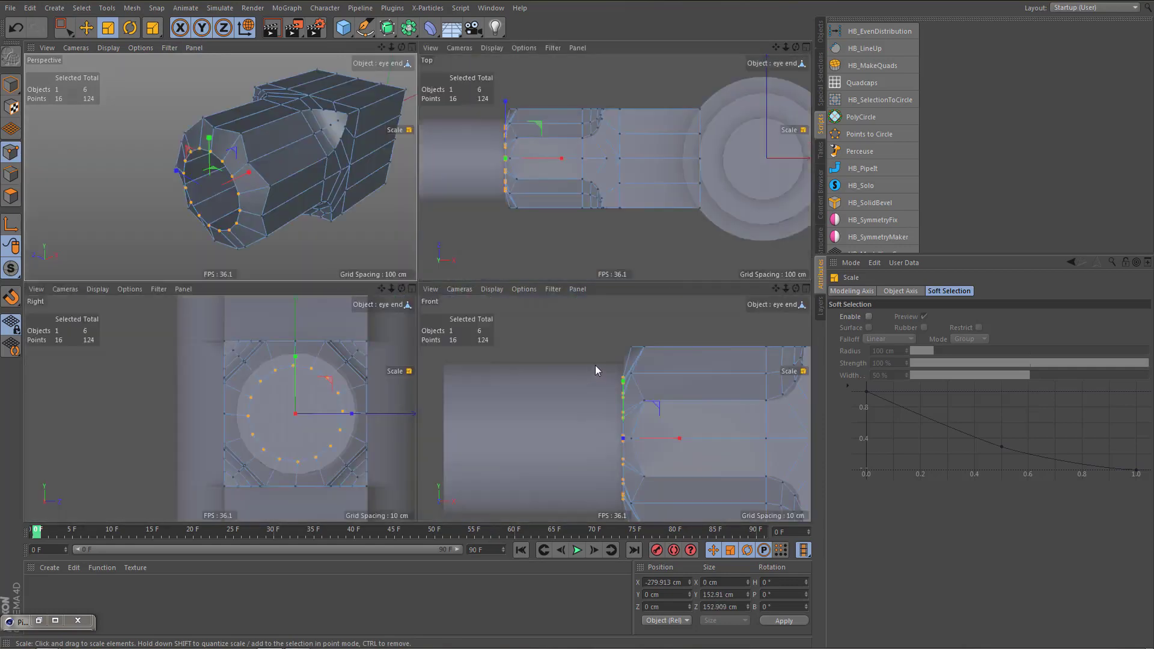
{"action": "middle_click", "coordinate": [595, 368]}
{"action": "scroll", "coordinate": [478, 236], "scroll_direction": "up", "scroll_amount": 3}
{"action": "left_click_drag", "start_coordinate": [563, 299], "coordinate": [773, 280]}
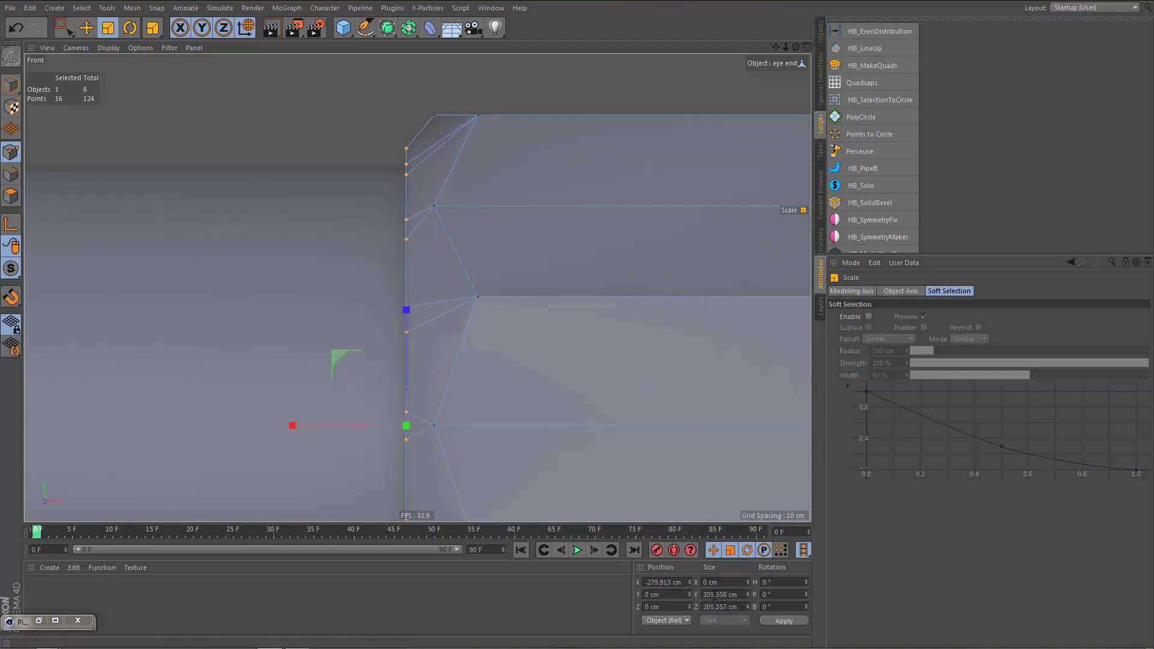
Set the Y and Z size of the selected border circle to exactly 205 cm
{"action": "left_click_drag", "start_coordinate": [716, 596], "coordinate": [752, 597]}
{"action": "key", "text": "BackSpace"}
{"action": "left_click_drag", "start_coordinate": [716, 608], "coordinate": [746, 614]}
{"action": "key", "text": "BackSpace"}
{"action": "left_click", "coordinate": [778, 622]}
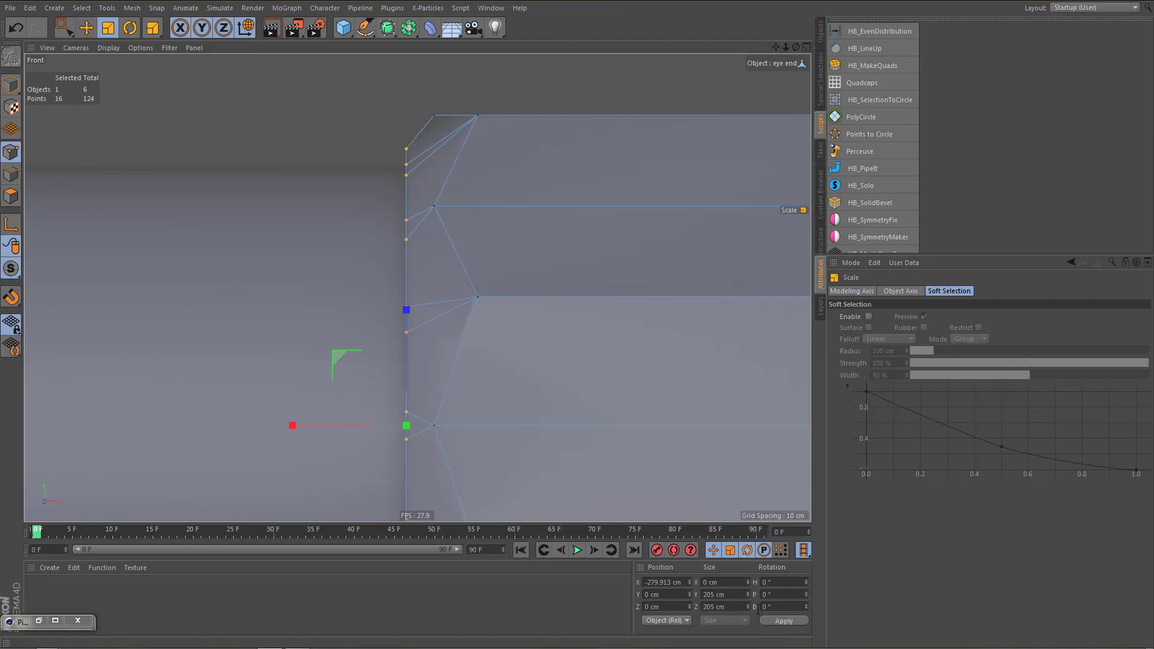
Close the open circular hole at the rod-side end with a quad cap using NitroCap
{"action": "middle_click", "coordinate": [519, 279]}
{"action": "middle_click", "coordinate": [302, 175]}
{"action": "mouse_move", "coordinate": [410, 252]}
{"action": "left_mouse_down", "text": "alt"}
{"action": "mouse_move", "coordinate": [429, 216]}
{"action": "mouse_move", "coordinate": [421, 182]}
{"action": "mouse_move", "coordinate": [394, 239]}
{"action": "left_mouse_up", "text": "alt"}
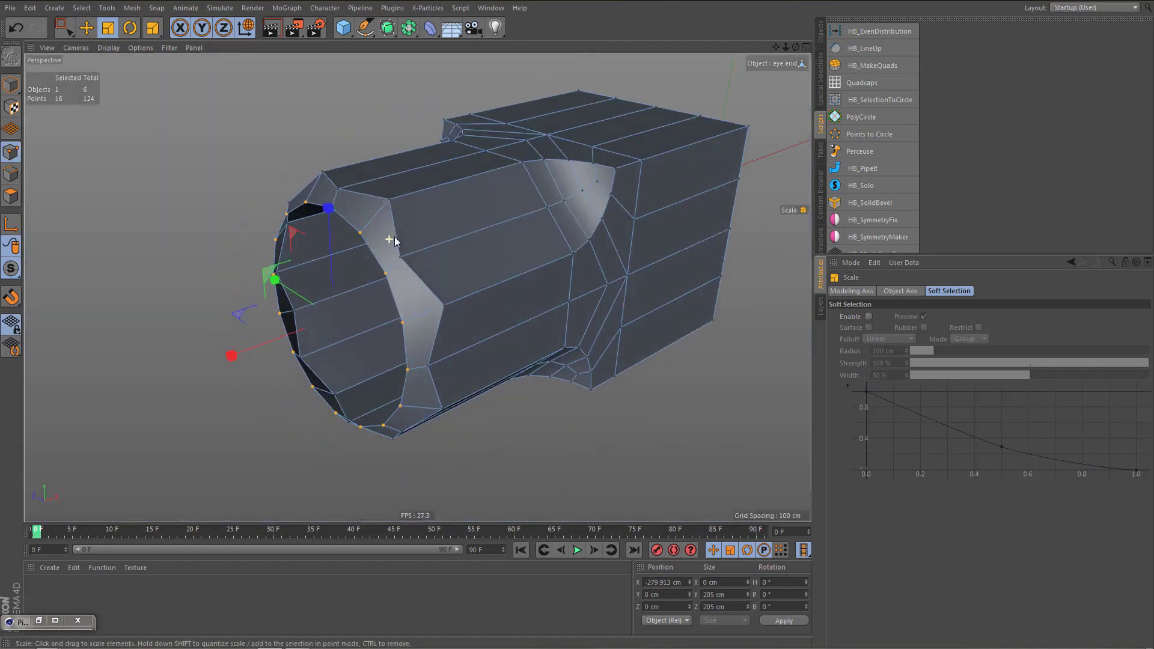
{"action": "middle_click_drag", "start_coordinate": [403, 234], "coordinate": [384, 244], "text": "alt"}
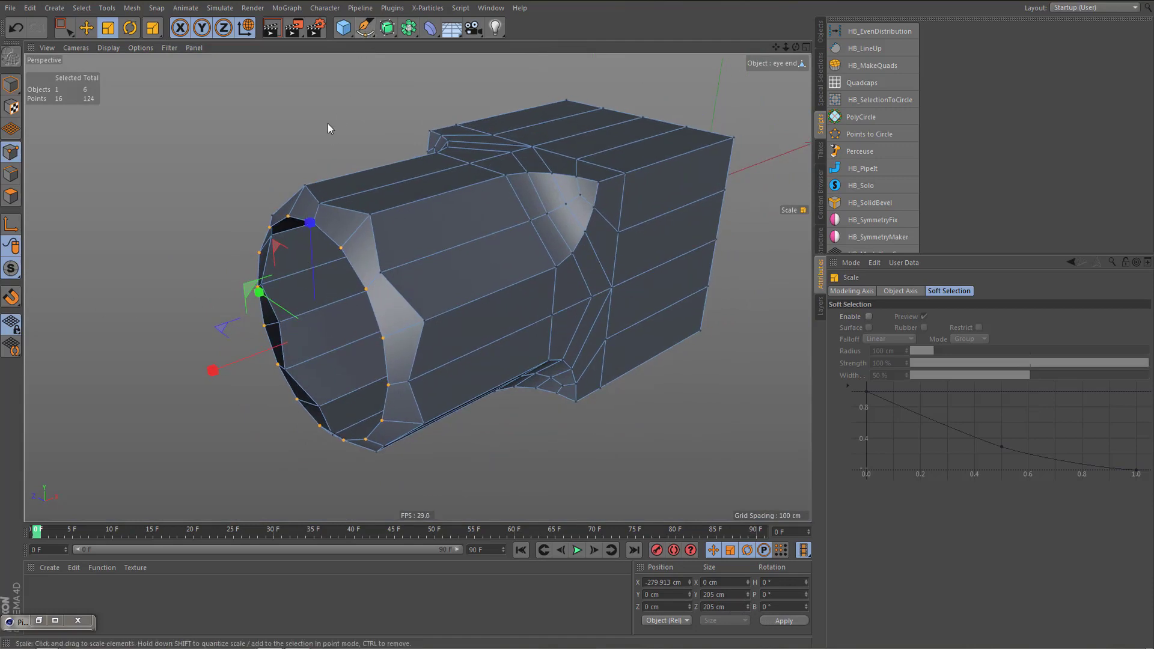
{"action": "left_click", "coordinate": [391, 8]}
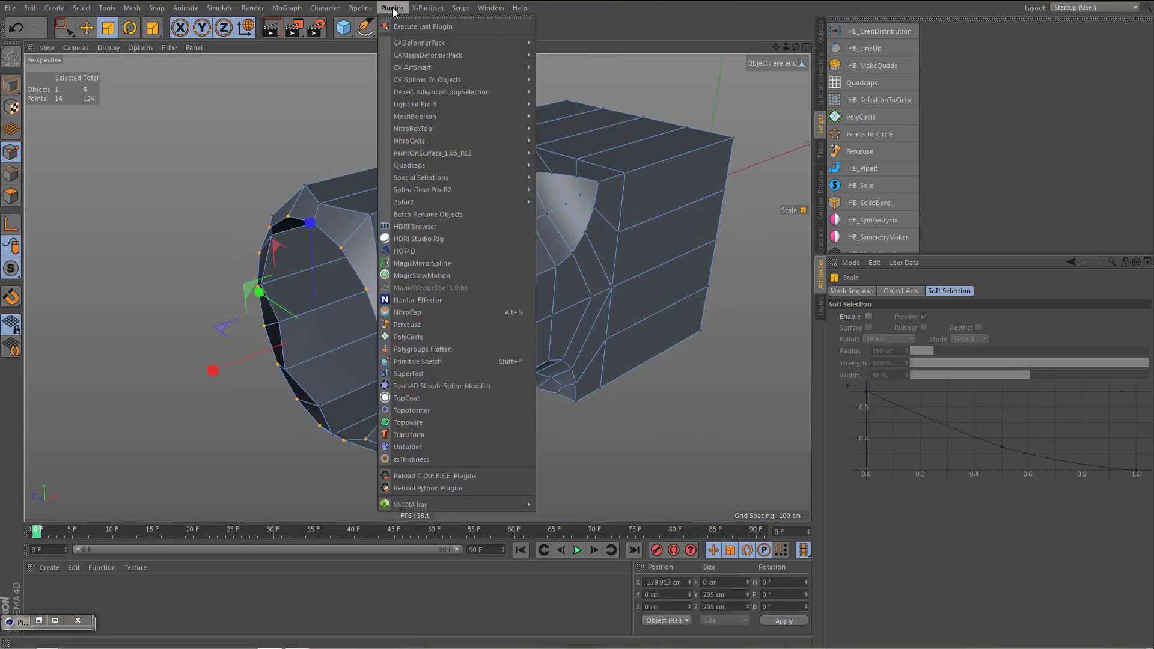
{"action": "left_click", "coordinate": [427, 311]}
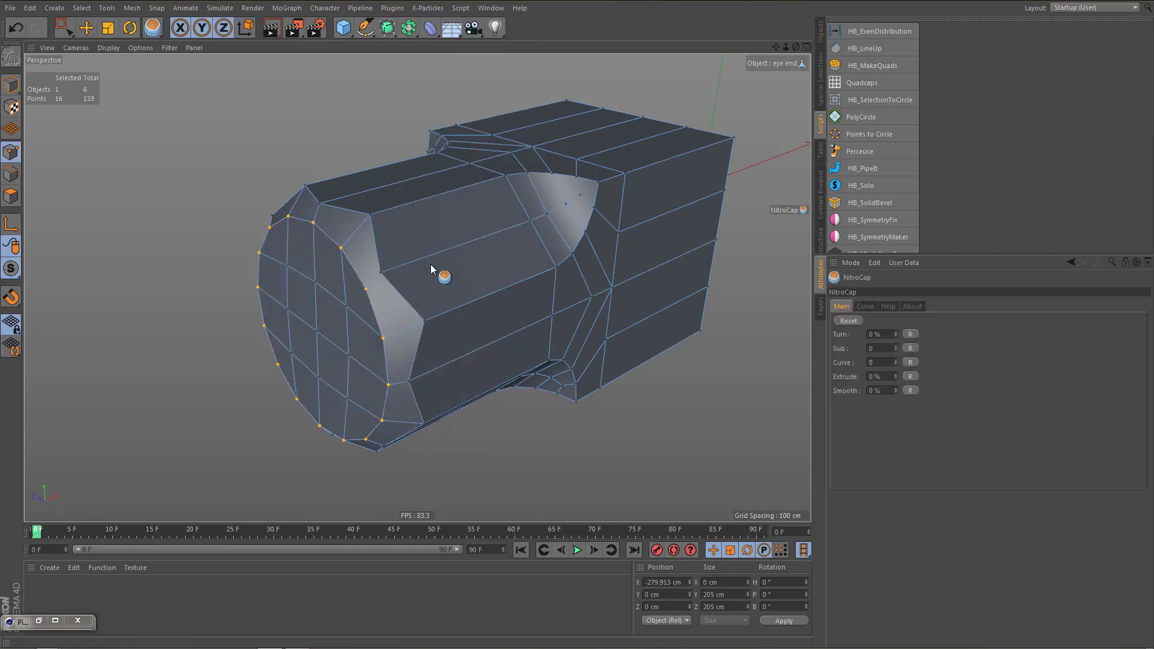
{"action": "left_click_drag", "start_coordinate": [431, 266], "coordinate": [485, 240], "text": "alt"}
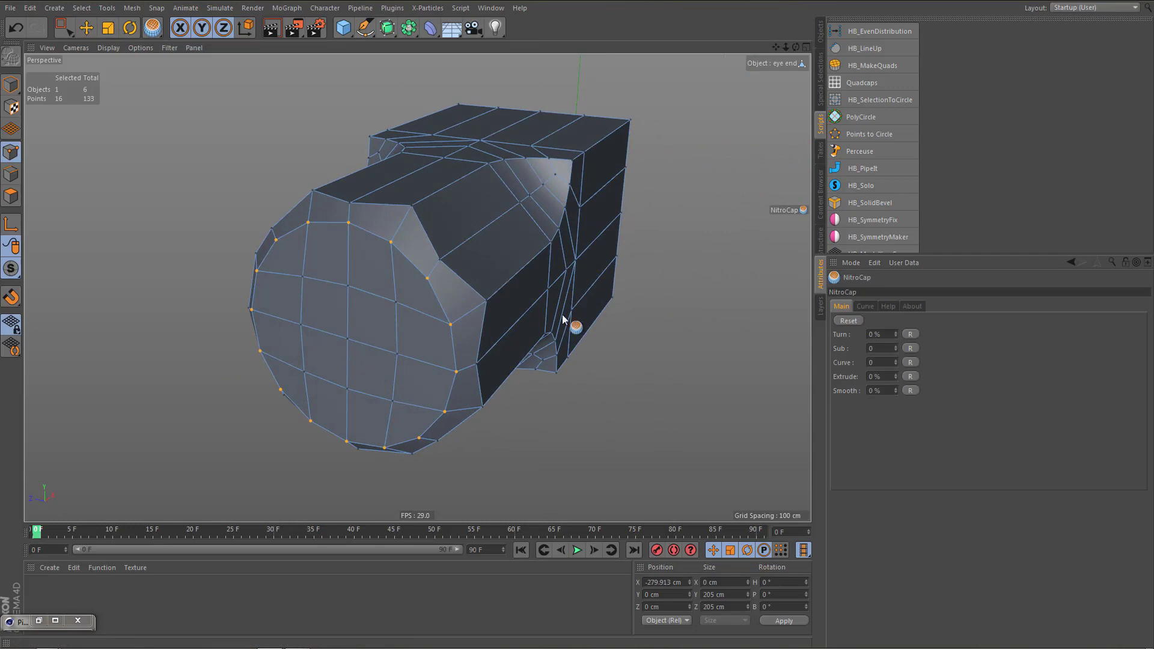
Set the NitroCap Turn to 30% so the quad cap's grid lines run nearly horizontal and vertical
{"action": "left_click", "coordinate": [896, 332]}
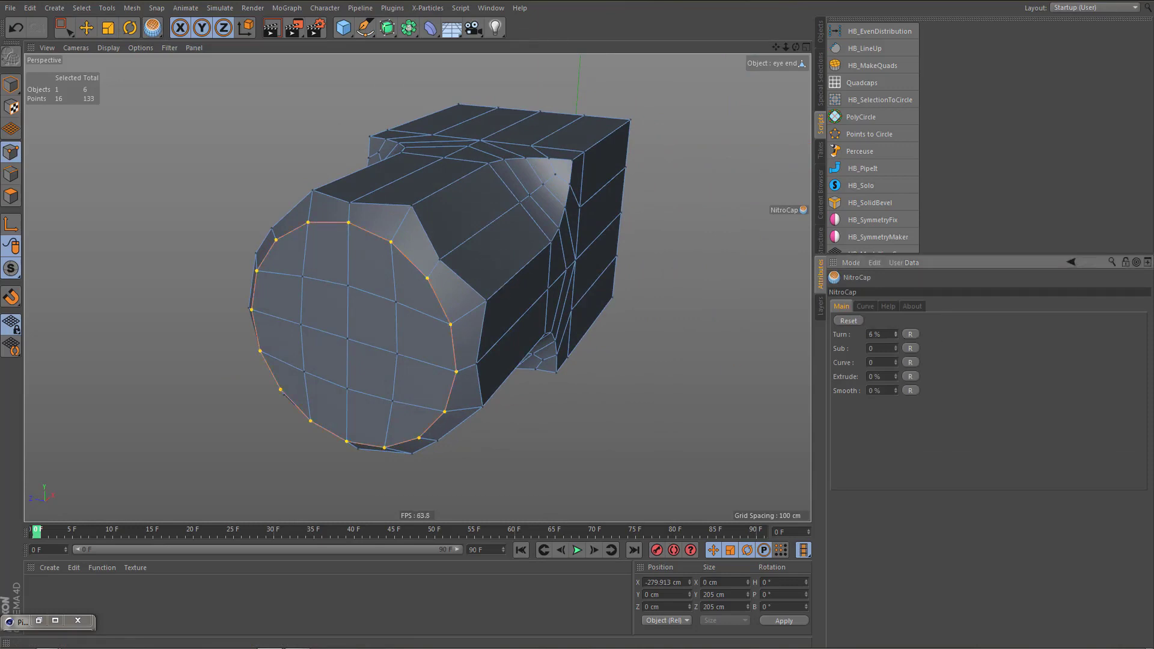
{"action": "left_click_drag", "start_coordinate": [896, 335], "coordinate": [895, 334]}
{"action": "left_click_drag", "start_coordinate": [479, 365], "coordinate": [511, 355], "text": "alt"}
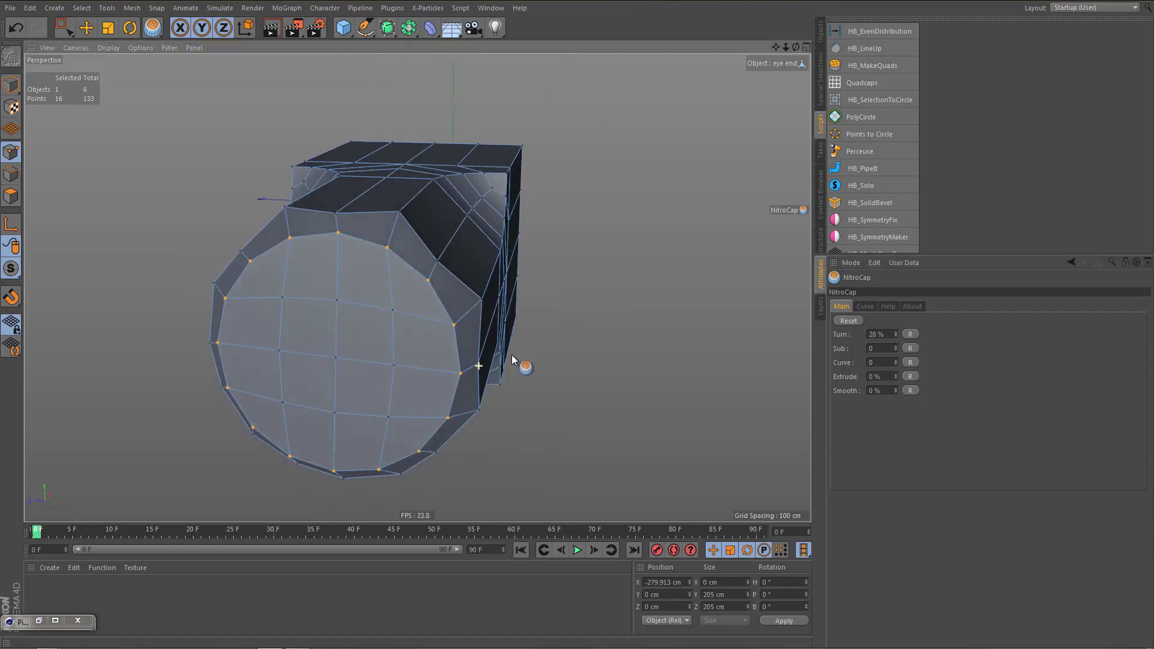
{"action": "left_click_drag", "start_coordinate": [532, 397], "coordinate": [509, 321], "text": "alt"}
{"action": "left_click_drag", "start_coordinate": [896, 334], "coordinate": [896, 326]}
{"action": "left_click_drag", "start_coordinate": [463, 357], "coordinate": [626, 387], "text": "alt"}
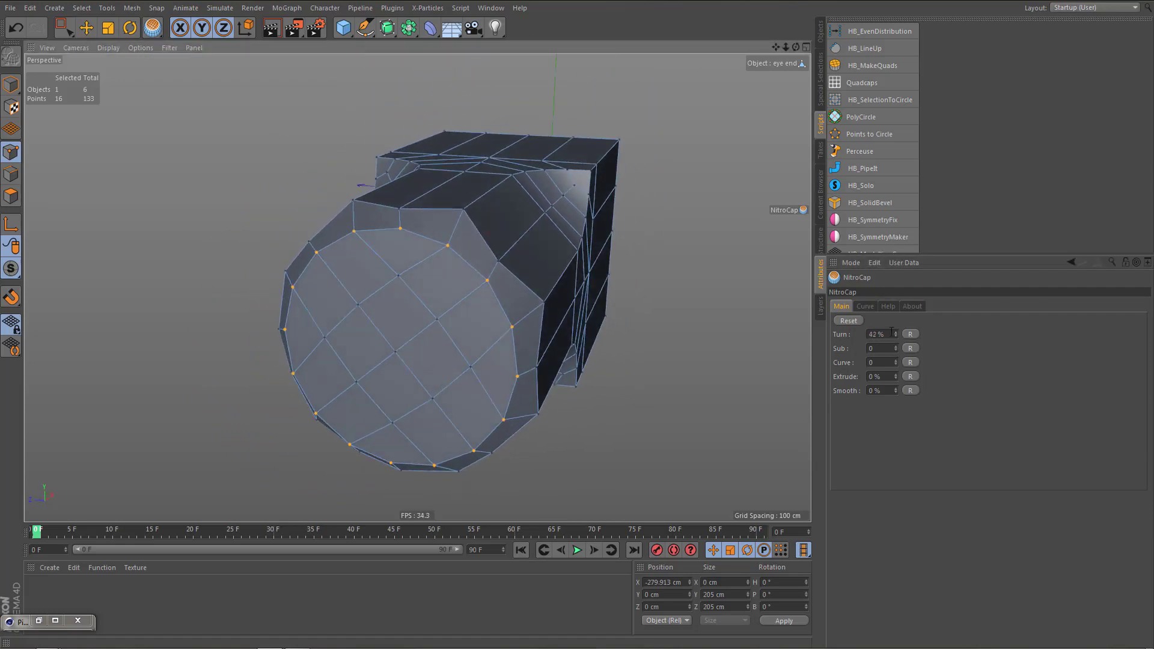
{"action": "left_click_drag", "start_coordinate": [895, 334], "coordinate": [887, 345]}
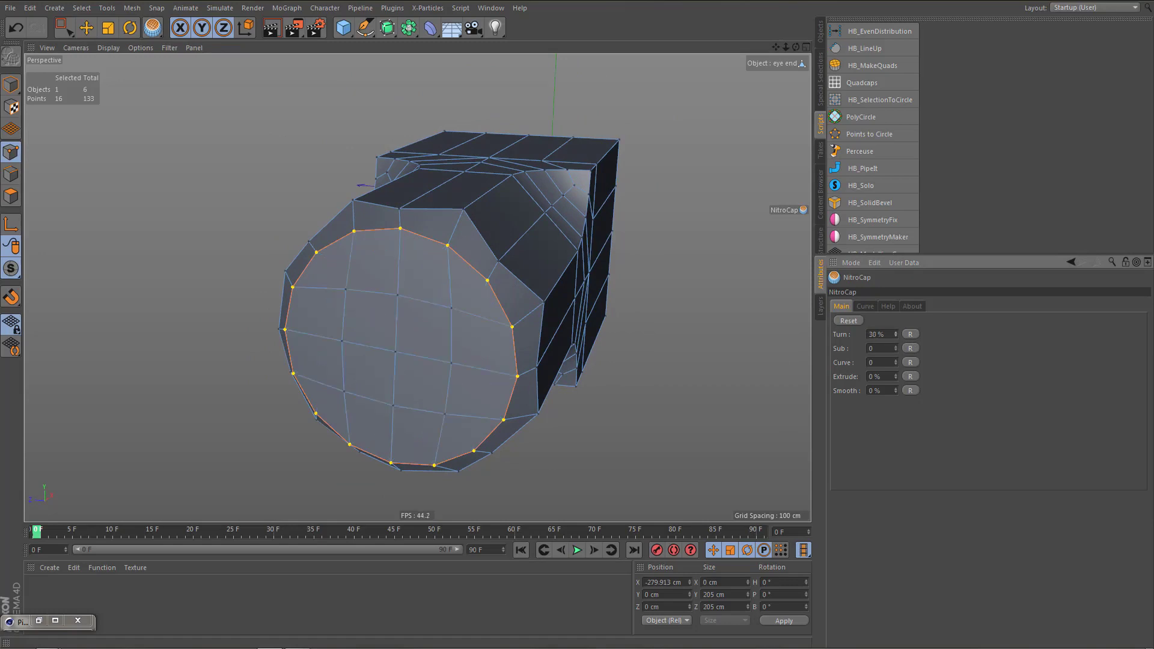
{"action": "left_click_drag", "start_coordinate": [571, 385], "coordinate": [628, 376], "text": "alt"}
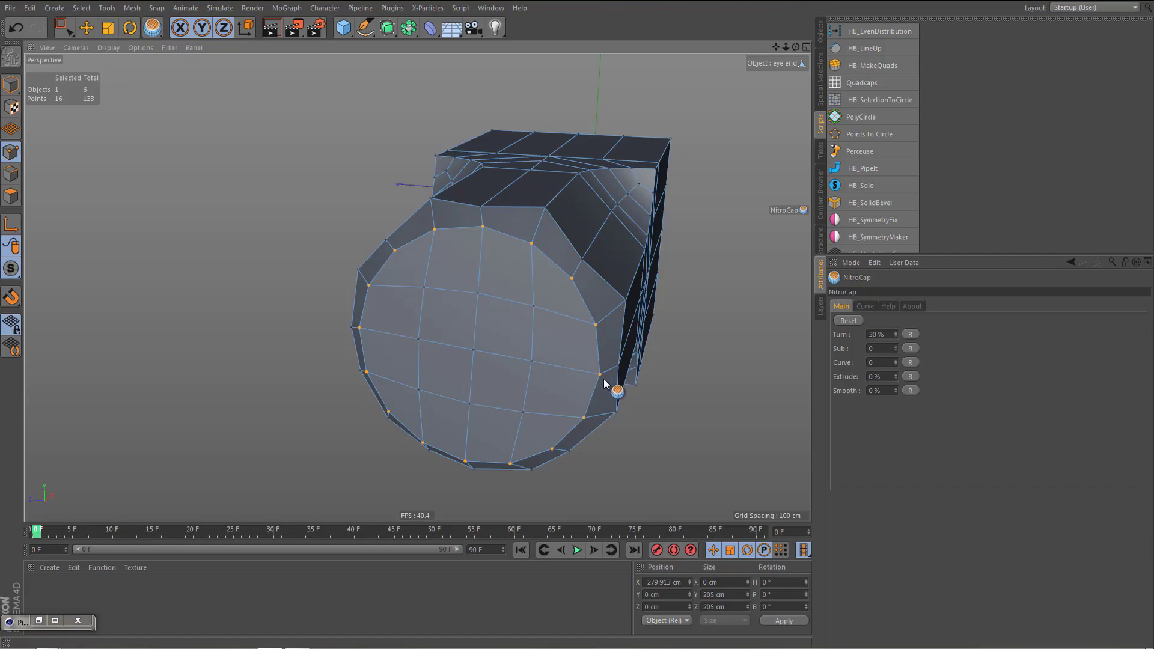
Add the cap's inner points to the border selection and rotate them all about -3.2° in the right view, squaring the grid to the axes
{"action": "key", "text": "9"}
{"action": "mouse_move", "coordinate": [447, 285]}
{"action": "left_mouse_down"}
{"action": "mouse_move", "coordinate": [448, 264]}
{"action": "mouse_move", "coordinate": [428, 397]}
{"action": "mouse_move", "coordinate": [522, 414]}
{"action": "mouse_move", "coordinate": [536, 312]}
{"action": "mouse_move", "coordinate": [466, 278]}
{"action": "mouse_move", "coordinate": [470, 390]}
{"action": "left_mouse_up"}
{"action": "key", "text": "r"}
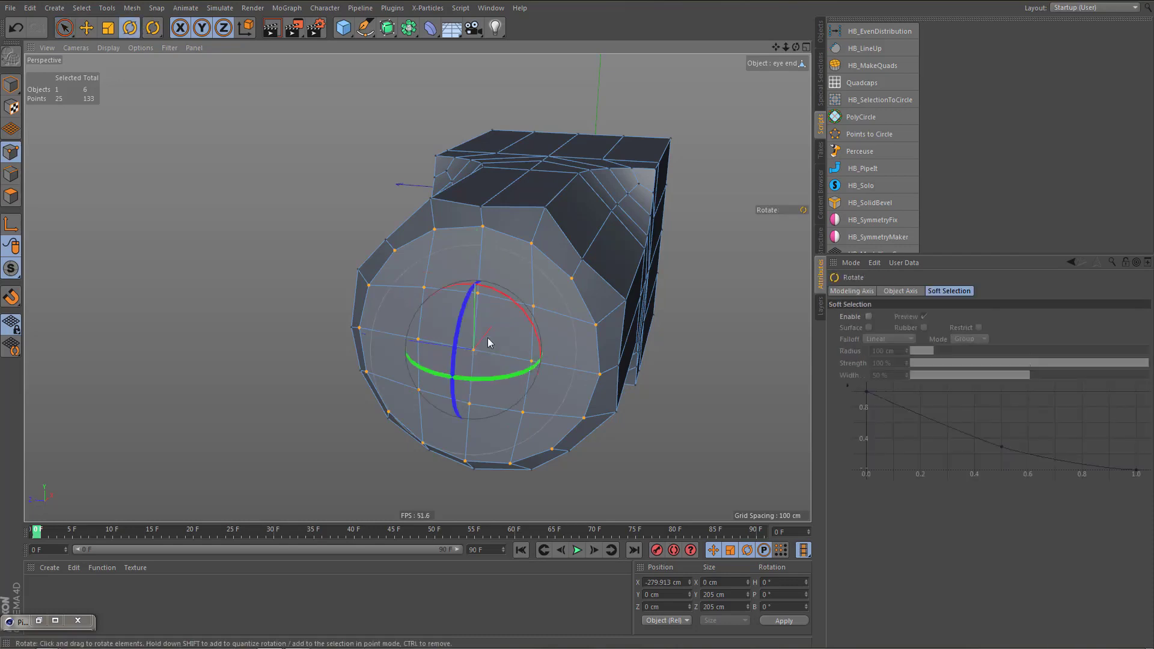
{"action": "middle_click", "coordinate": [515, 309]}
{"action": "middle_click", "coordinate": [296, 460]}
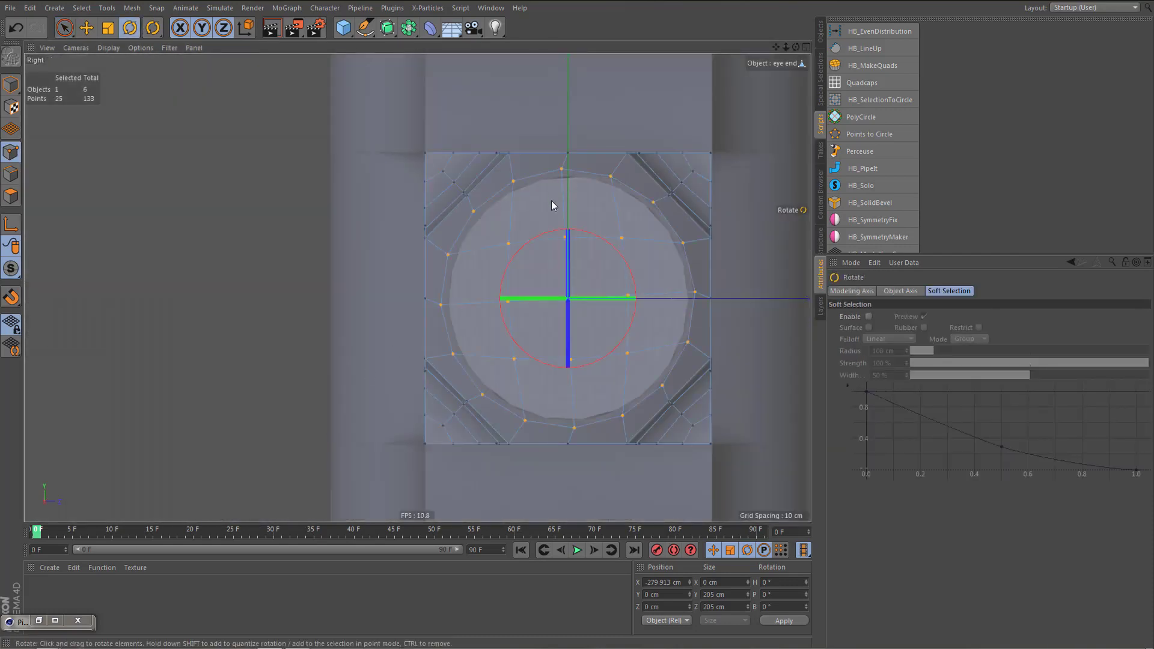
{"action": "scroll", "coordinate": [550, 200], "scroll_direction": "up", "scroll_amount": 2}
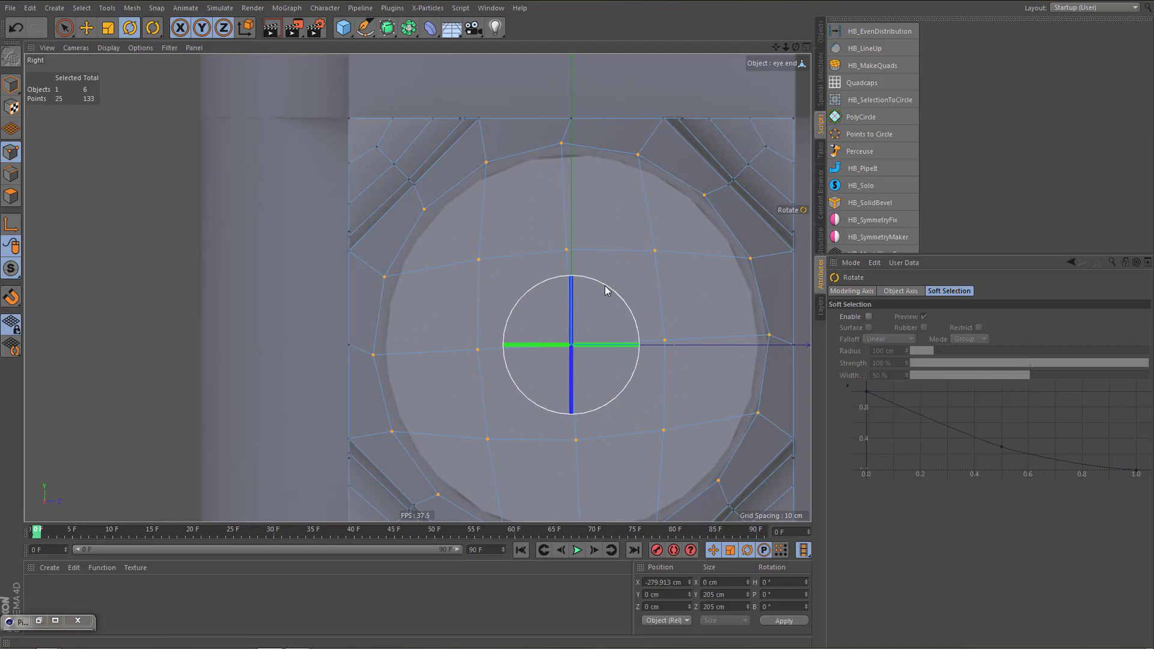
{"action": "left_click_drag", "start_coordinate": [605, 291], "coordinate": [611, 287]}
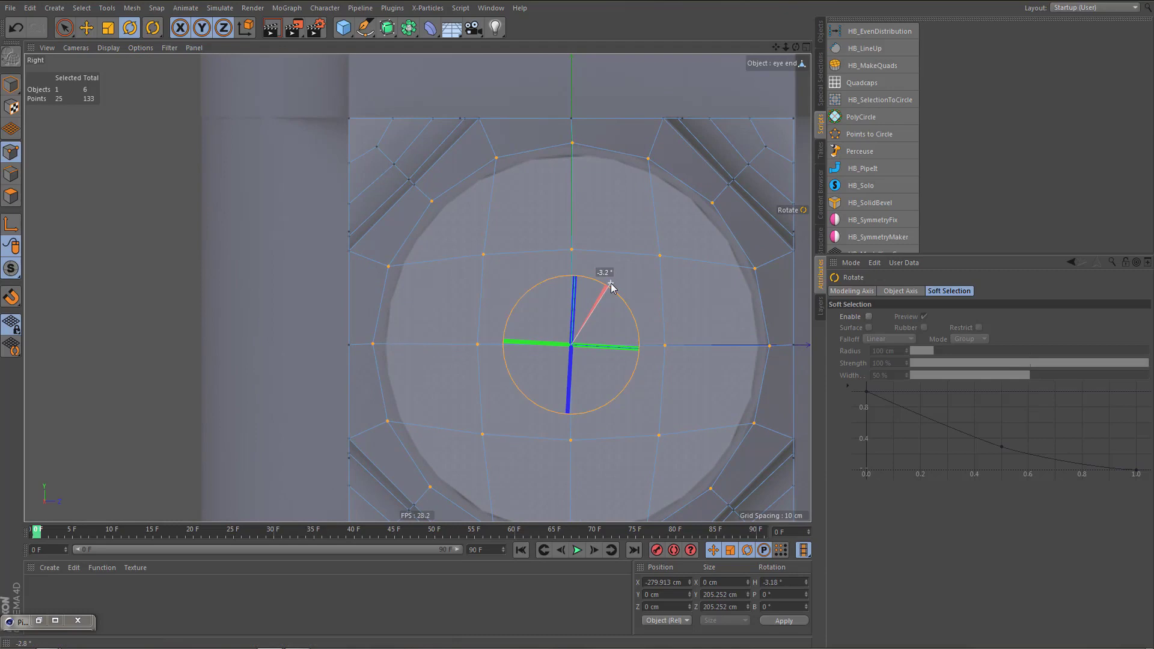
{"action": "left_click_drag", "start_coordinate": [611, 287], "coordinate": [611, 287]}
{"action": "middle_click", "coordinate": [586, 264]}
{"action": "middle_click", "coordinate": [355, 215]}
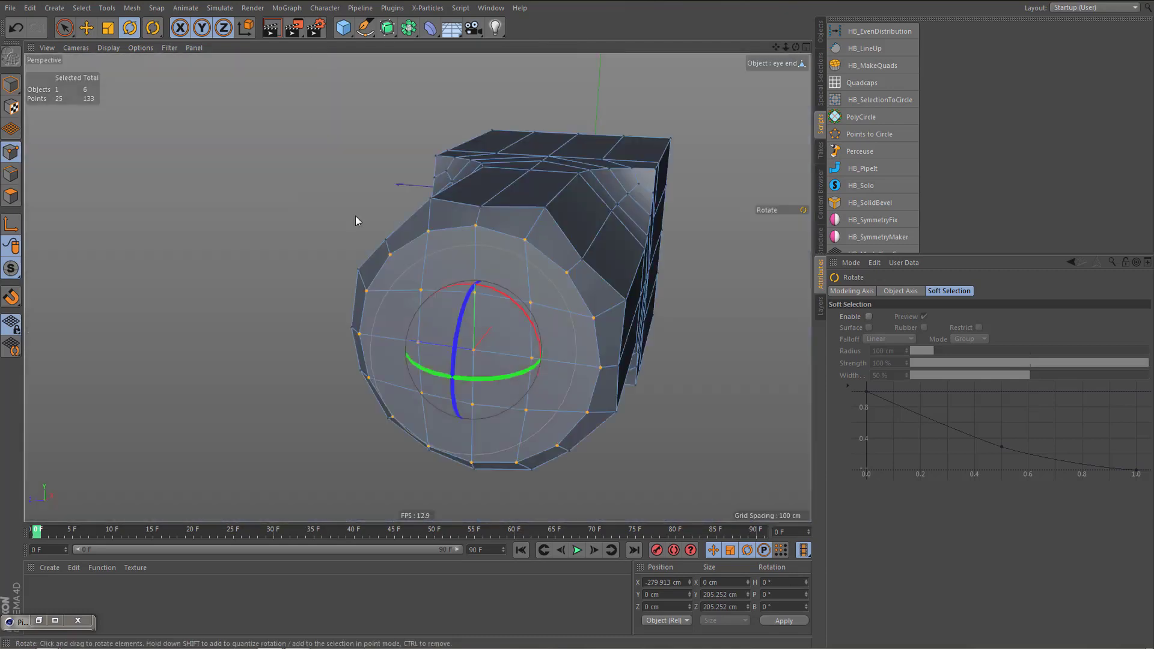
Extrude the cap polygons along X to the end of the reference rod, at about X -509 cm
{"action": "key", "text": "Return"}
{"action": "left_click_drag", "start_coordinate": [501, 392], "coordinate": [446, 407], "text": "alt"}
{"action": "key", "text": "e"}
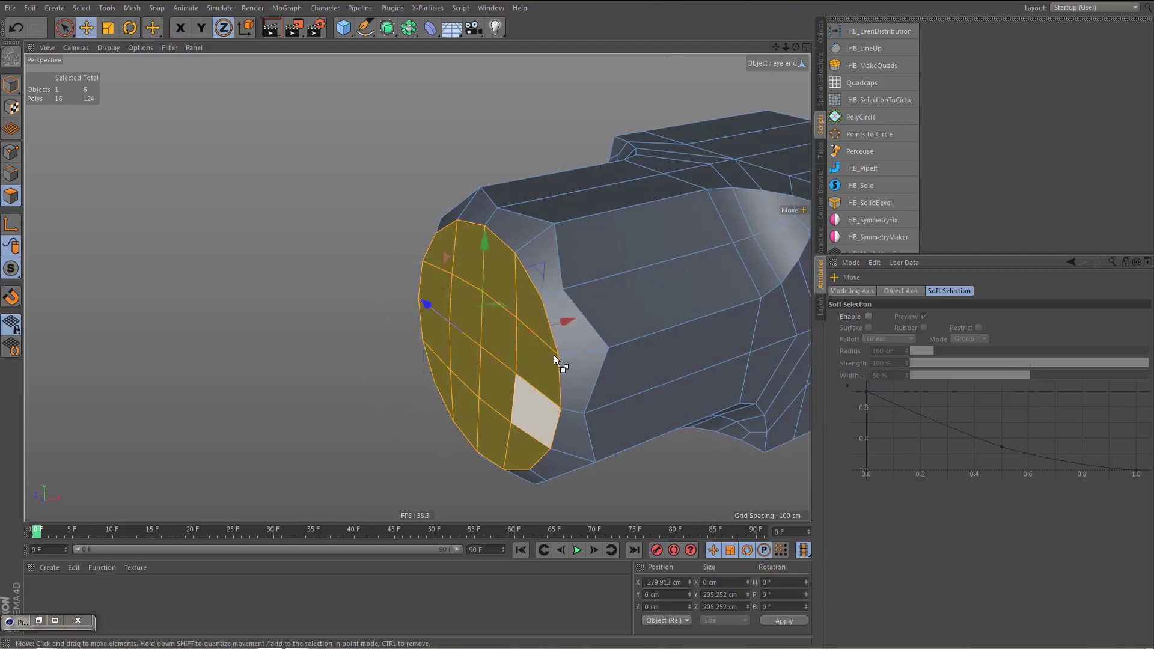
{"action": "left_click_drag", "start_coordinate": [572, 318], "coordinate": [389, 403], "text": "ctrl"}
{"action": "middle_click", "coordinate": [434, 383]}
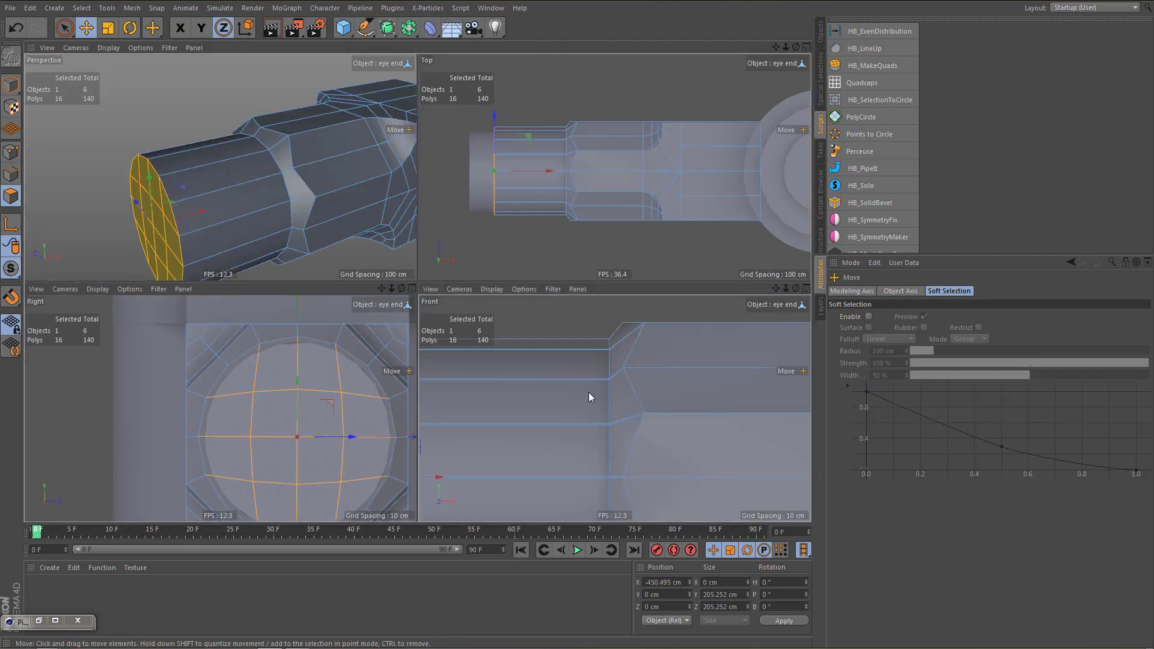
{"action": "middle_click", "coordinate": [589, 392]}
{"action": "scroll", "coordinate": [576, 380], "scroll_direction": "down", "scroll_amount": 5}
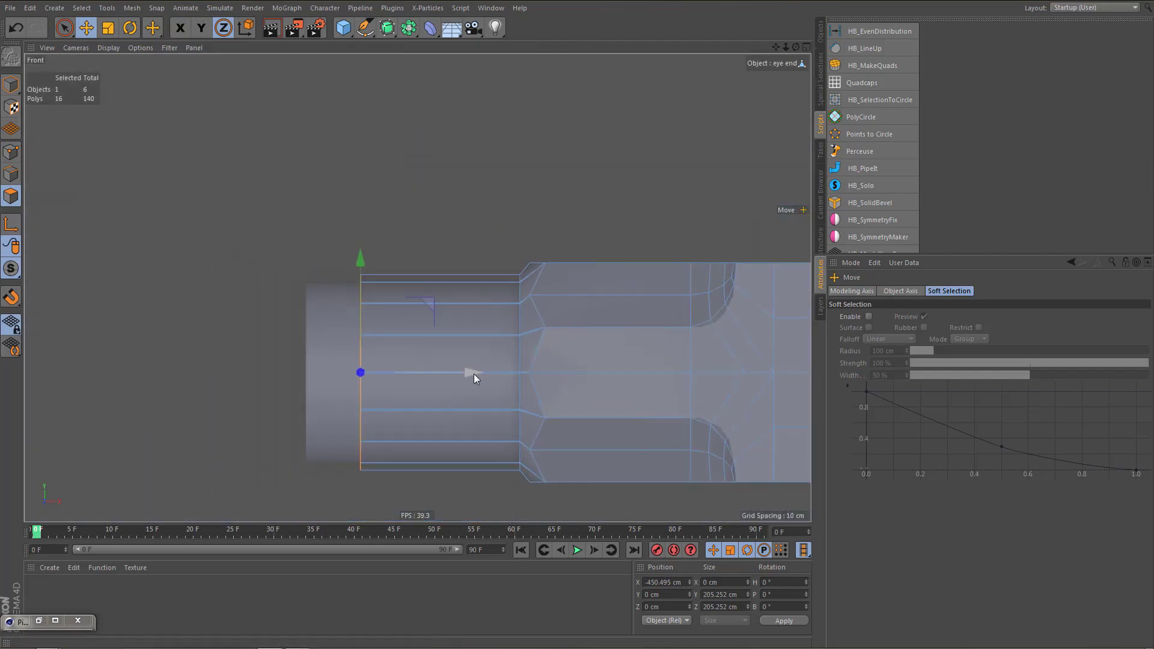
{"action": "left_click_drag", "start_coordinate": [472, 374], "coordinate": [417, 375]}
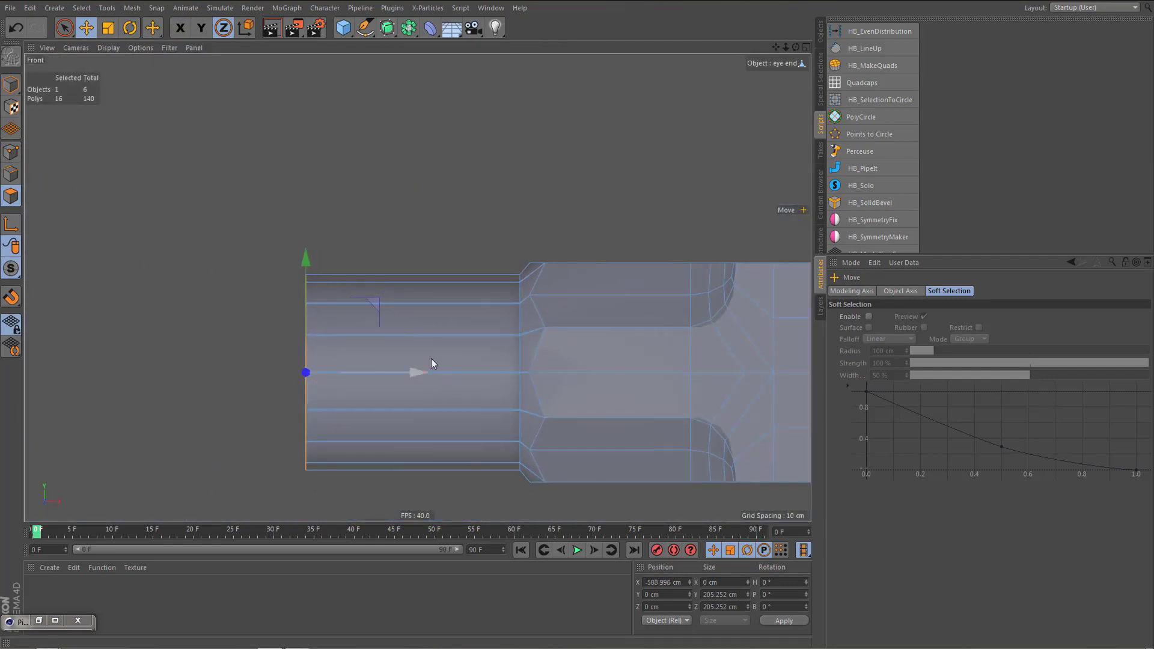
Grow the selection from the rod's end cap to include the polygons around its cylindrical side
{"action": "scroll", "coordinate": [318, 276], "scroll_direction": "up", "scroll_amount": 10}
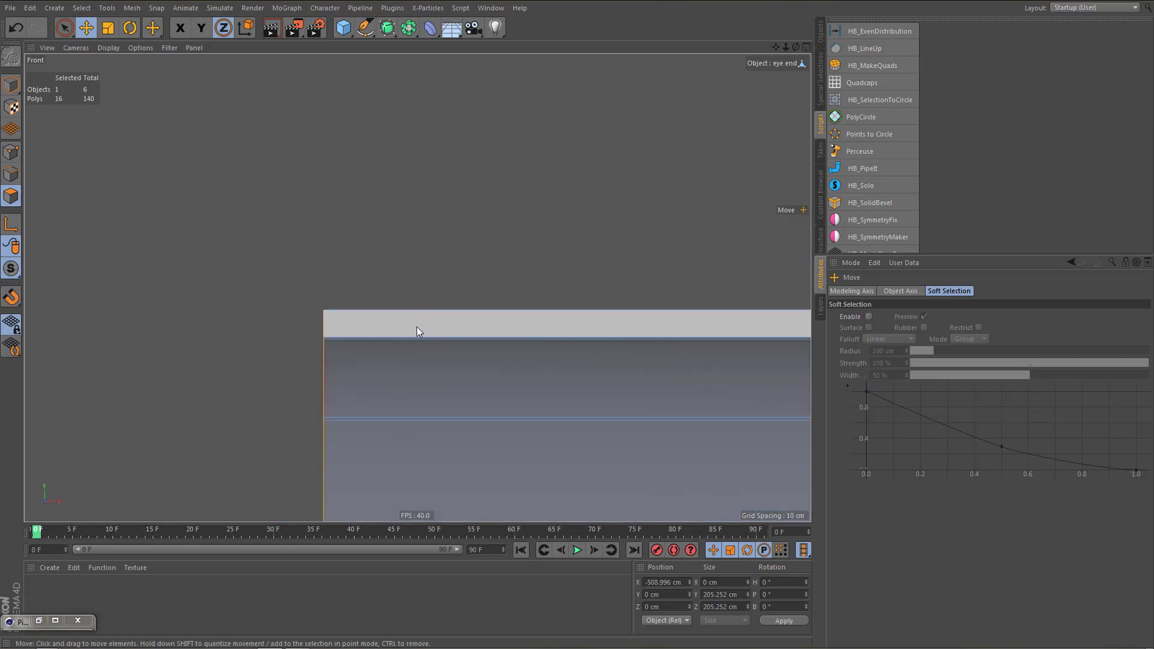
{"action": "middle_click", "coordinate": [417, 328]}
{"action": "middle_click", "coordinate": [356, 414]}
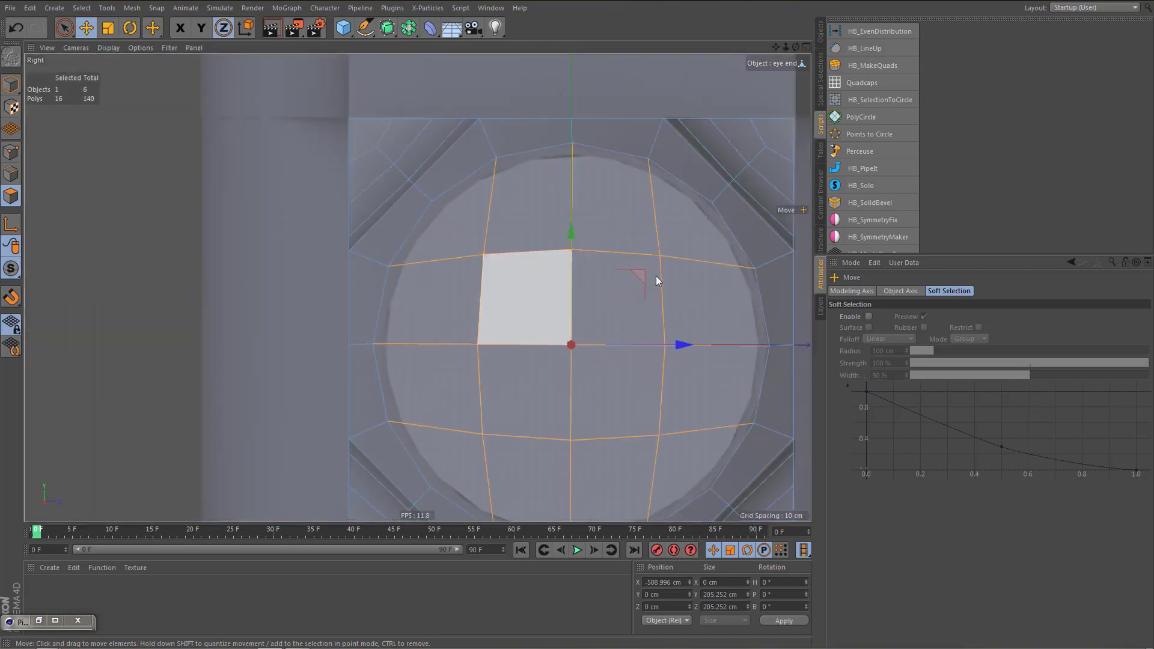
{"action": "middle_click", "coordinate": [617, 281]}
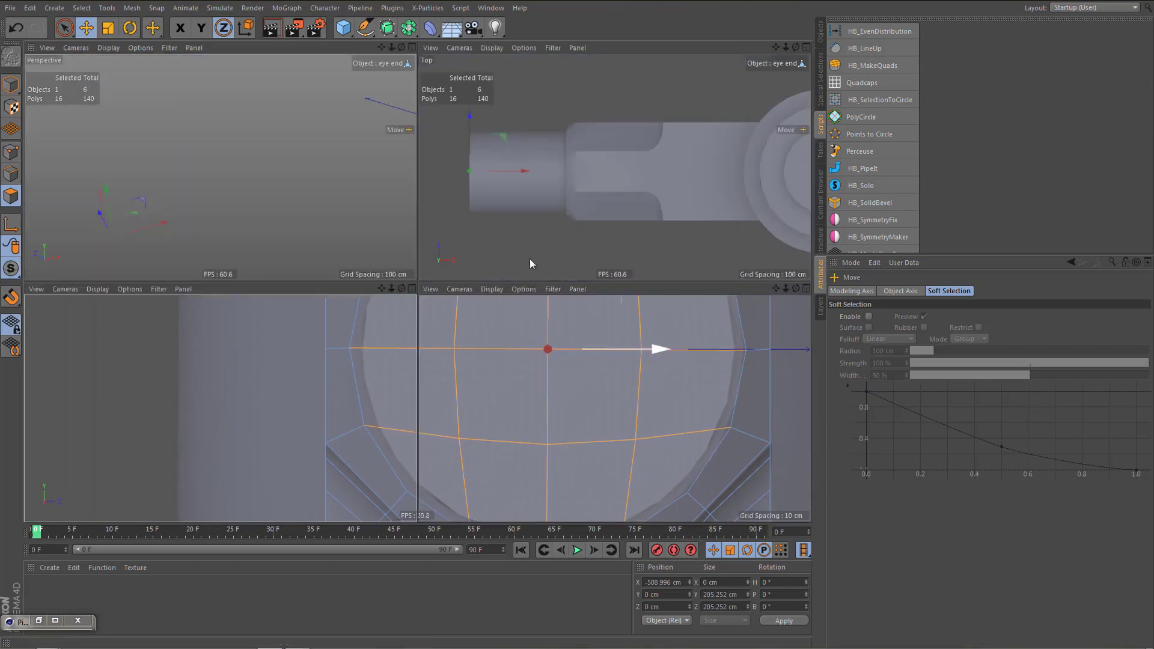
{"action": "middle_click", "coordinate": [370, 179]}
{"action": "mouse_move", "coordinate": [472, 270]}
{"action": "left_mouse_down", "text": "alt"}
{"action": "mouse_move", "coordinate": [468, 238]}
{"action": "mouse_move", "coordinate": [470, 248]}
{"action": "left_mouse_up", "text": "alt"}
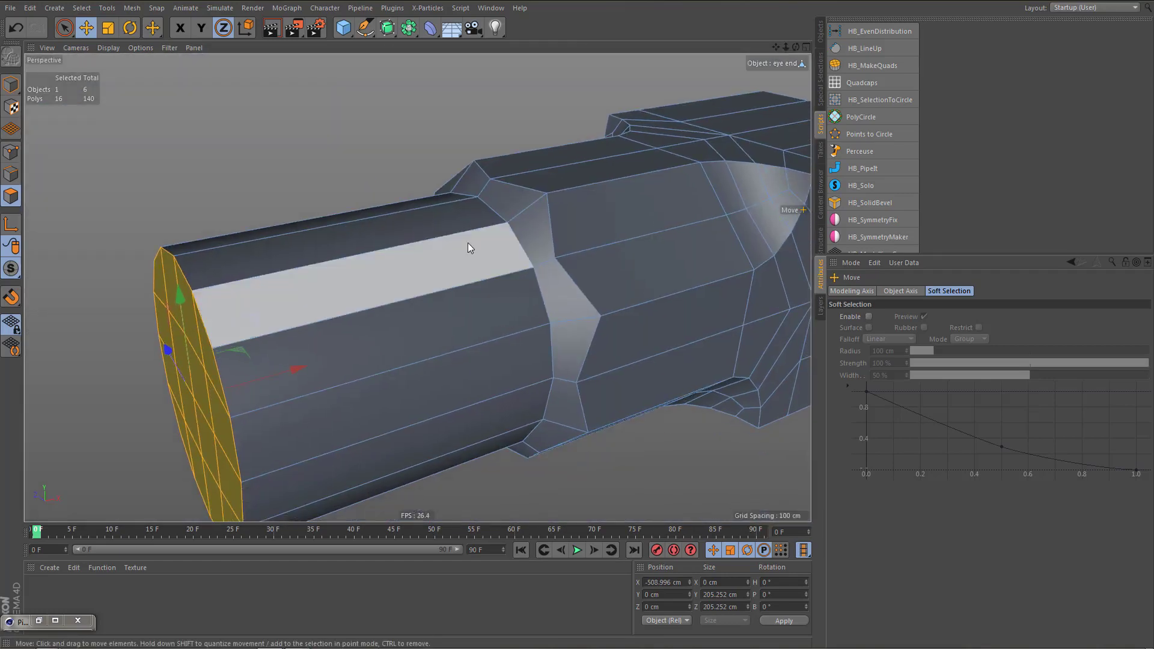
{"action": "key", "text": "u"}
{"action": "key", "text": "y"}
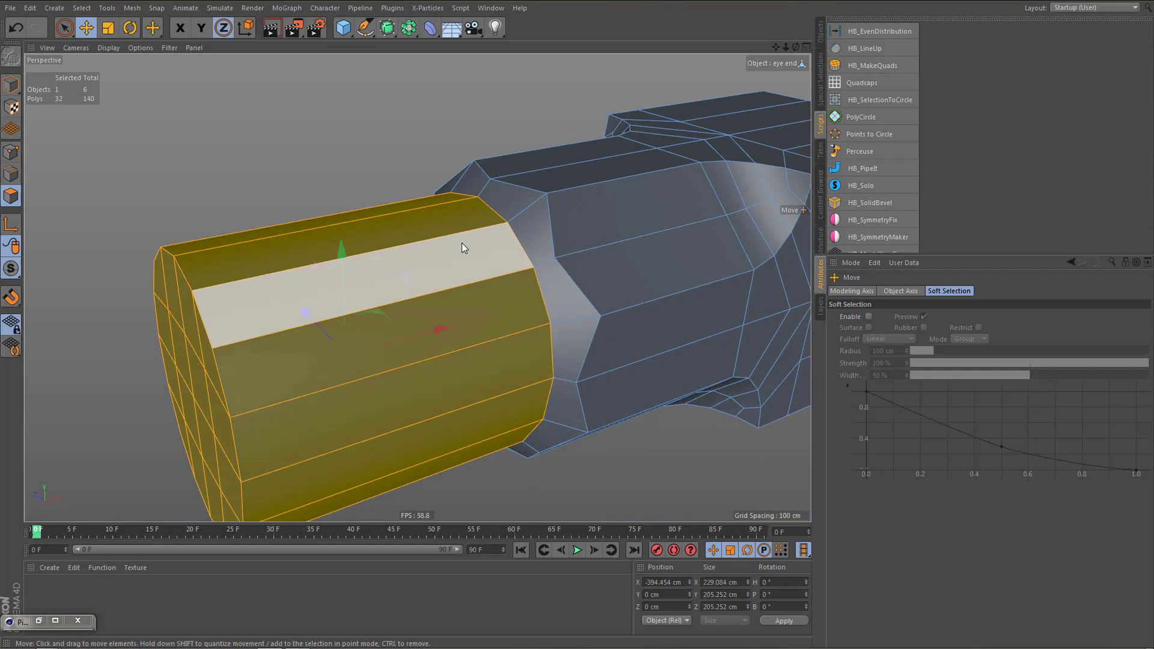
Set the Y and Z size of the selected rod cylinder to 200 cm
{"action": "left_click", "coordinate": [712, 594]}
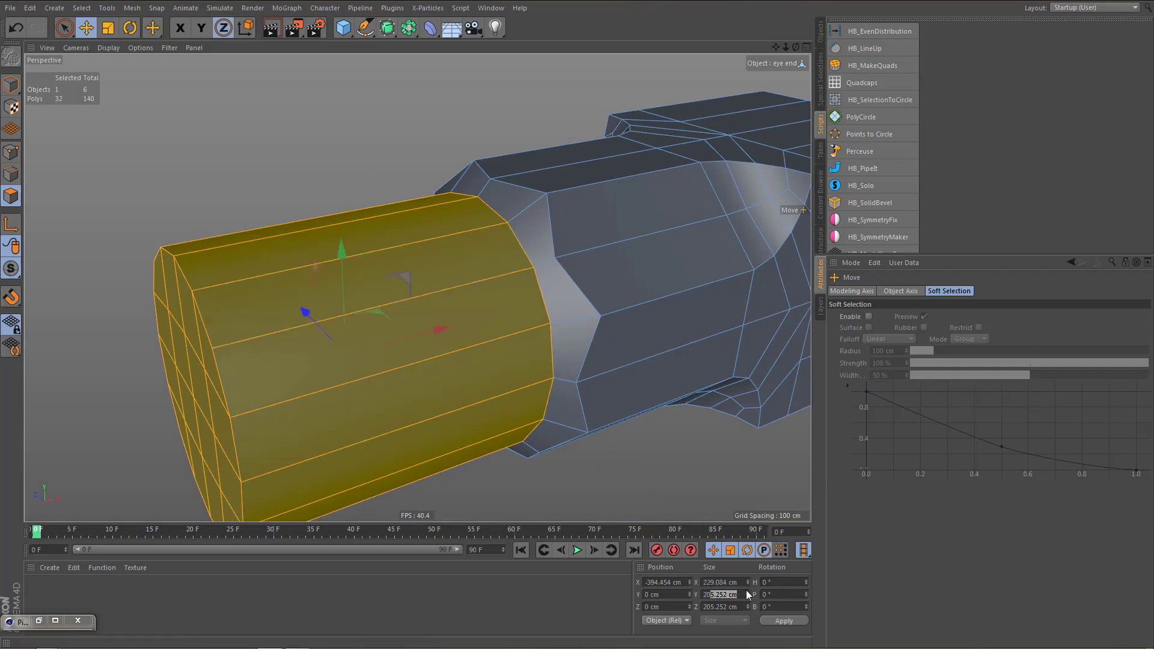
{"action": "type", "text": "200"}
{"action": "key", "text": "Tab"}
{"action": "type", "text": "200"}
{"action": "left_click", "coordinate": [778, 621]}
Examine the resized rod cylinder against the reference in the right and front views, and in perspective
{"action": "middle_click", "coordinate": [488, 418]}
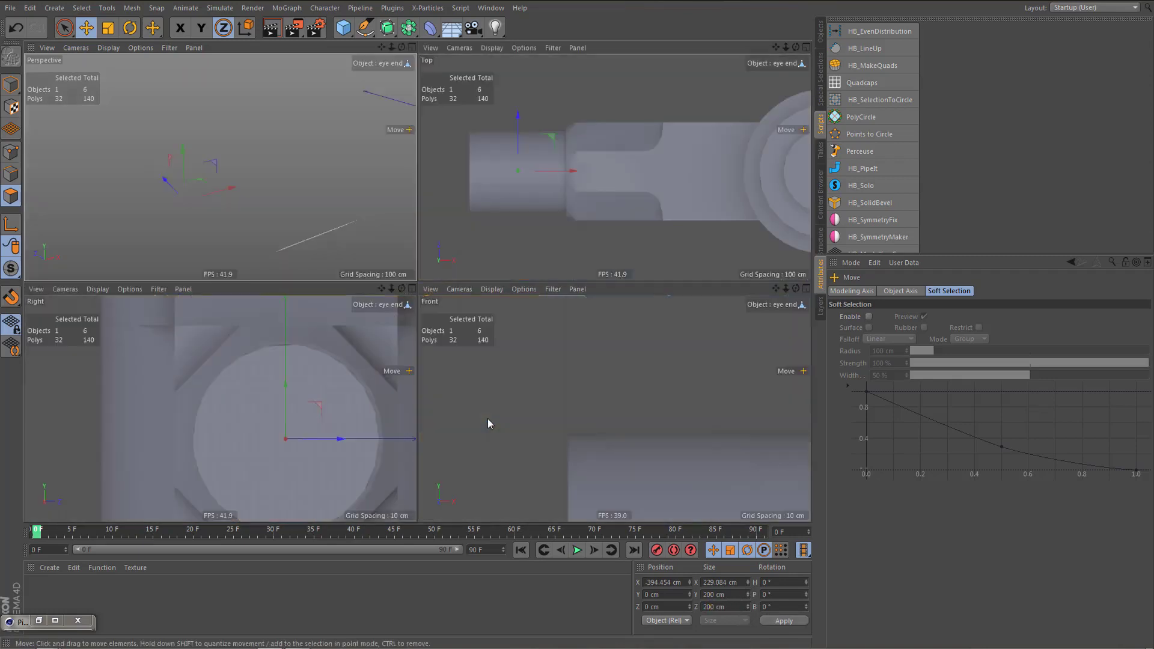
{"action": "middle_click", "coordinate": [361, 442]}
{"action": "right_click_drag", "start_coordinate": [633, 243], "coordinate": [660, 239], "text": "alt"}
{"action": "scroll", "coordinate": [655, 245], "scroll_direction": "down", "scroll_amount": 3}
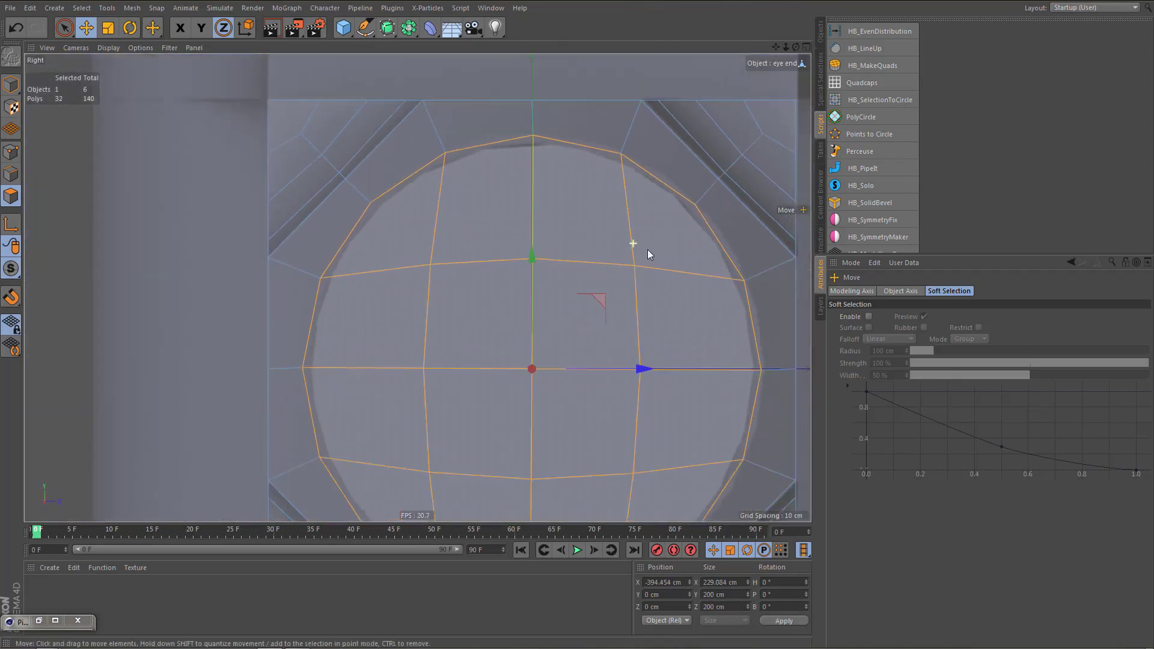
{"action": "middle_click", "coordinate": [625, 259]}
{"action": "middle_click", "coordinate": [635, 382]}
{"action": "middle_click_drag", "start_coordinate": [547, 388], "coordinate": [502, 283], "text": "alt"}
{"action": "right_click_drag", "start_coordinate": [492, 304], "coordinate": [496, 356], "text": "alt"}
{"action": "middle_click_drag", "start_coordinate": [462, 231], "coordinate": [369, 66], "text": "alt"}
{"action": "scroll", "coordinate": [429, 223], "scroll_direction": "down", "scroll_amount": 3}
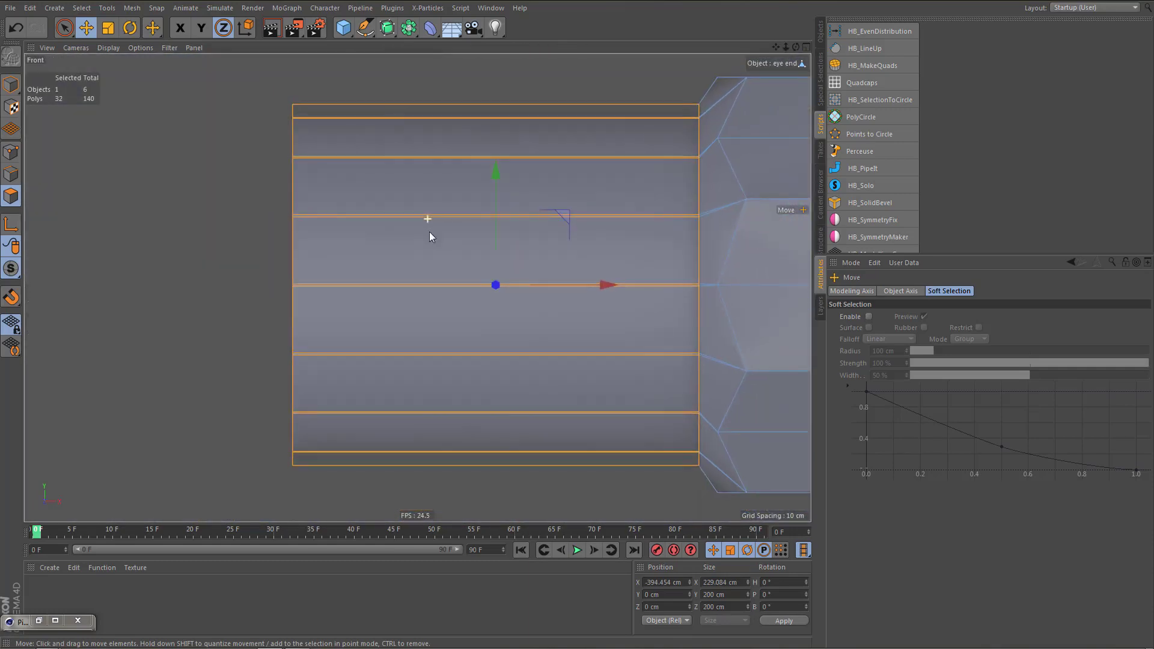
{"action": "scroll", "coordinate": [420, 286], "scroll_direction": "down", "scroll_amount": 5}
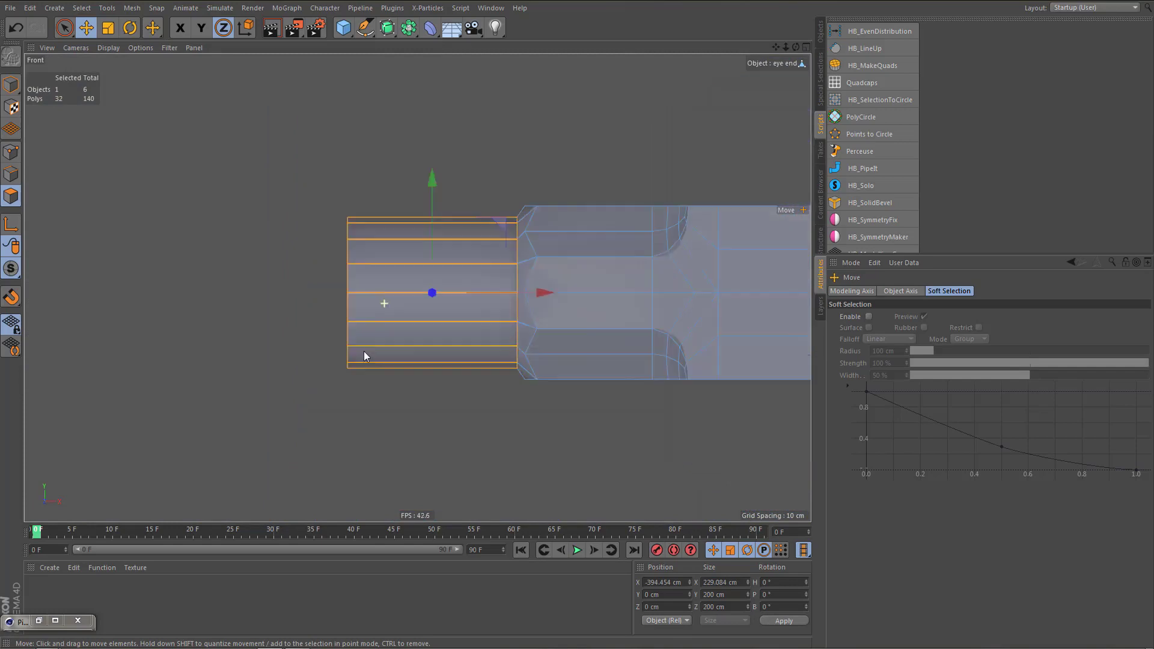
{"action": "middle_click", "coordinate": [411, 327]}
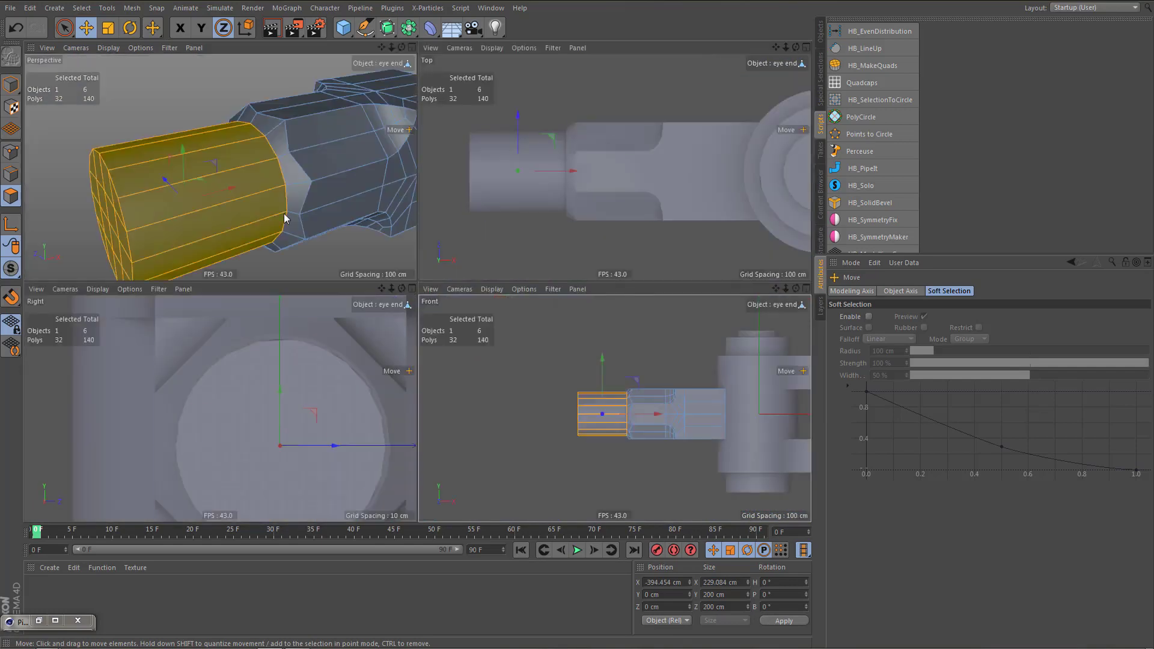
{"action": "middle_click", "coordinate": [283, 219]}
{"action": "scroll", "coordinate": [340, 295], "scroll_direction": "down", "scroll_amount": 4}
{"action": "left_click_drag", "start_coordinate": [439, 327], "coordinate": [489, 272], "text": "alt"}
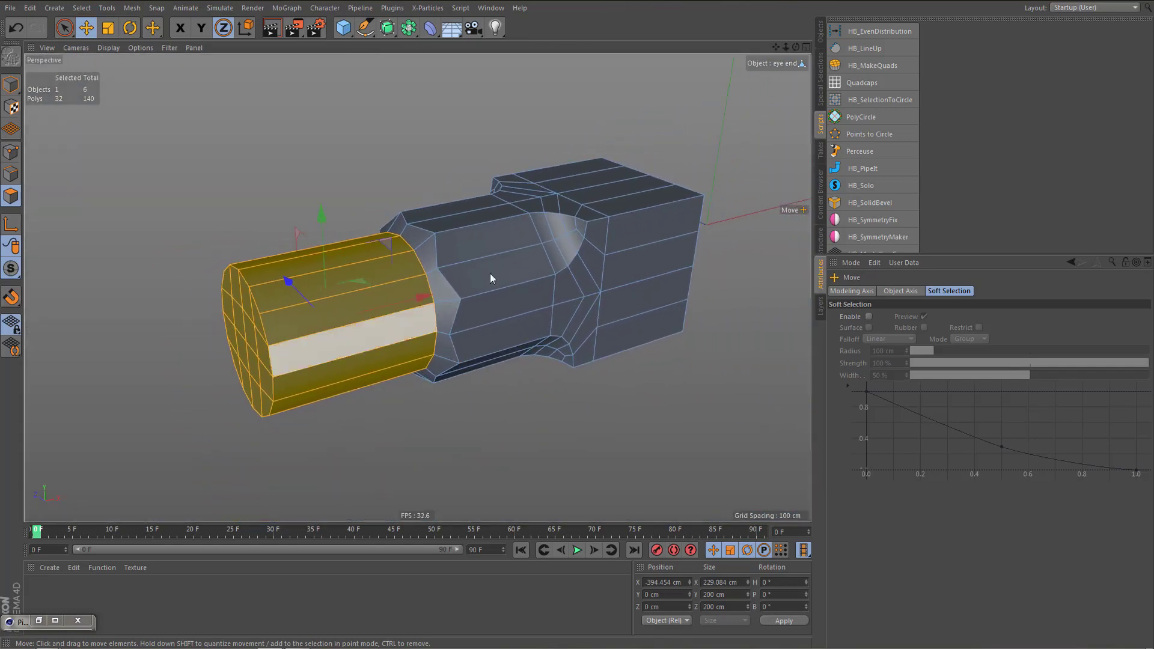
Bring up the object list and deselect all polygons of the eye end
{"action": "left_click", "coordinate": [821, 25]}
{"action": "left_click_drag", "start_coordinate": [608, 282], "coordinate": [626, 291], "text": "alt"}
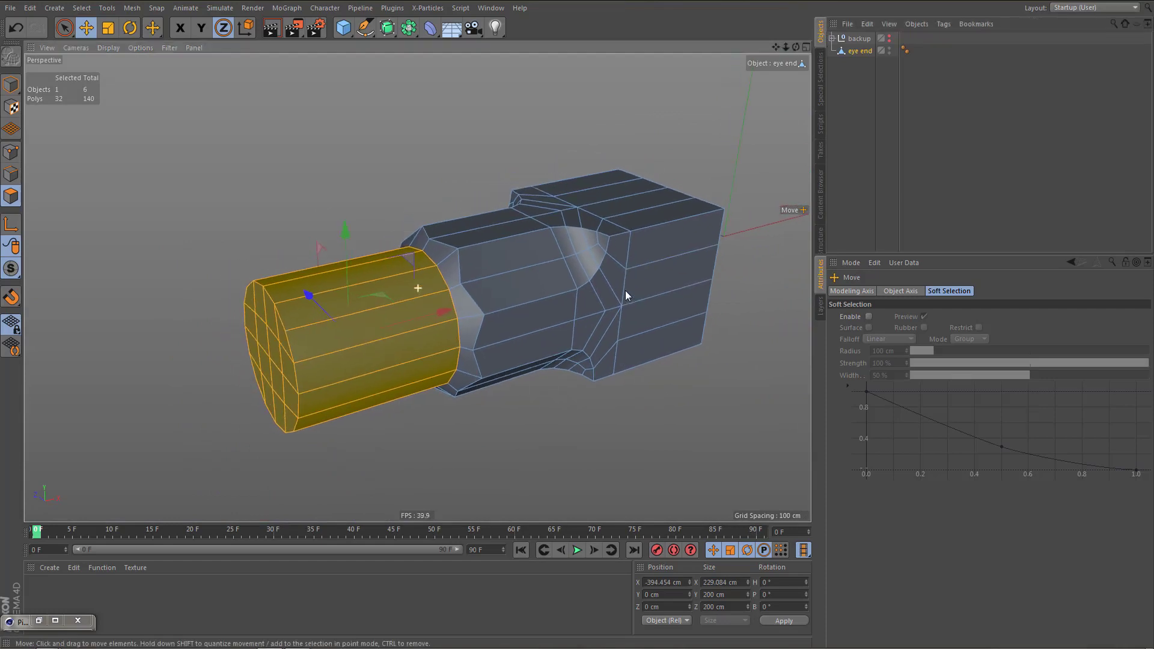
{"action": "mouse_move", "coordinate": [486, 333]}
{"action": "left_mouse_down", "text": "alt"}
{"action": "mouse_move", "coordinate": [511, 323]}
{"action": "mouse_move", "coordinate": [478, 330]}
{"action": "left_mouse_up", "text": "alt"}
{"action": "key", "text": "ctrl+shift+a"}
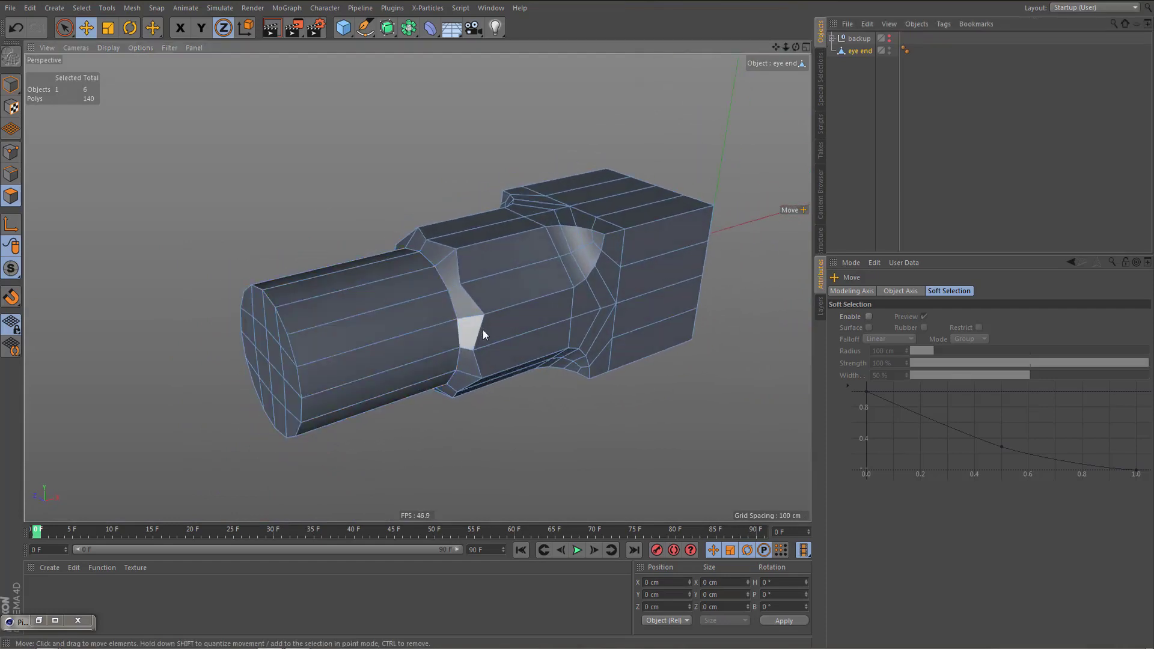
{"action": "left_click_drag", "start_coordinate": [587, 284], "coordinate": [553, 323], "text": "alt"}
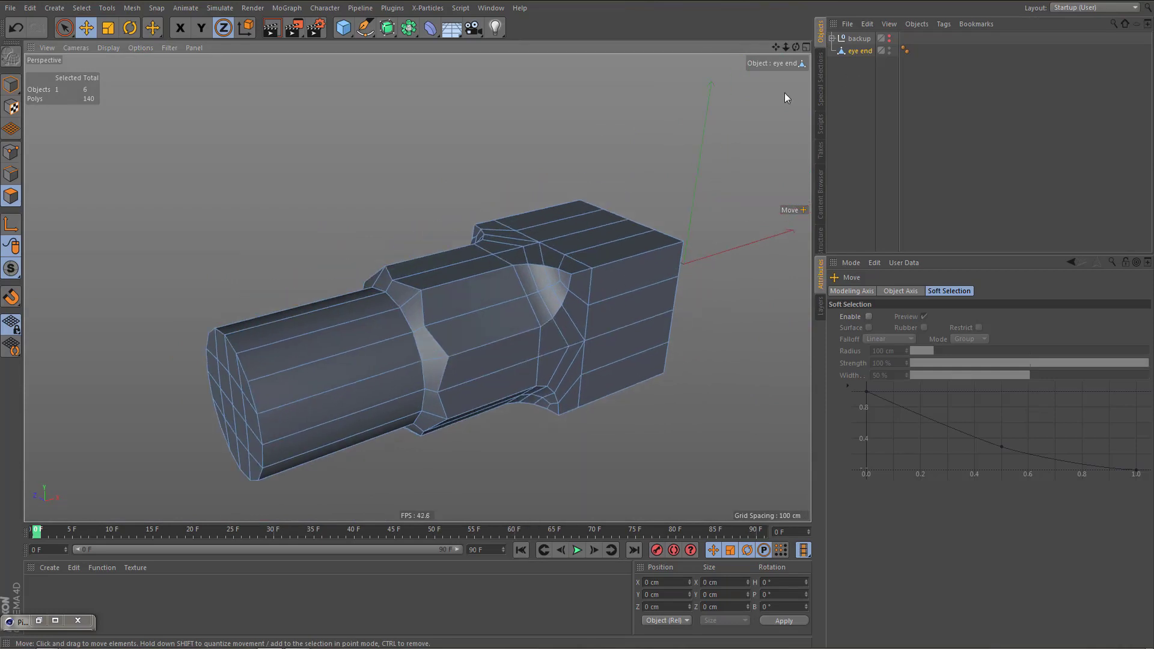
Add a Tube primitive at the joint's centre for the eye and set its height to 230 cm
{"action": "key", "text": "F4"}
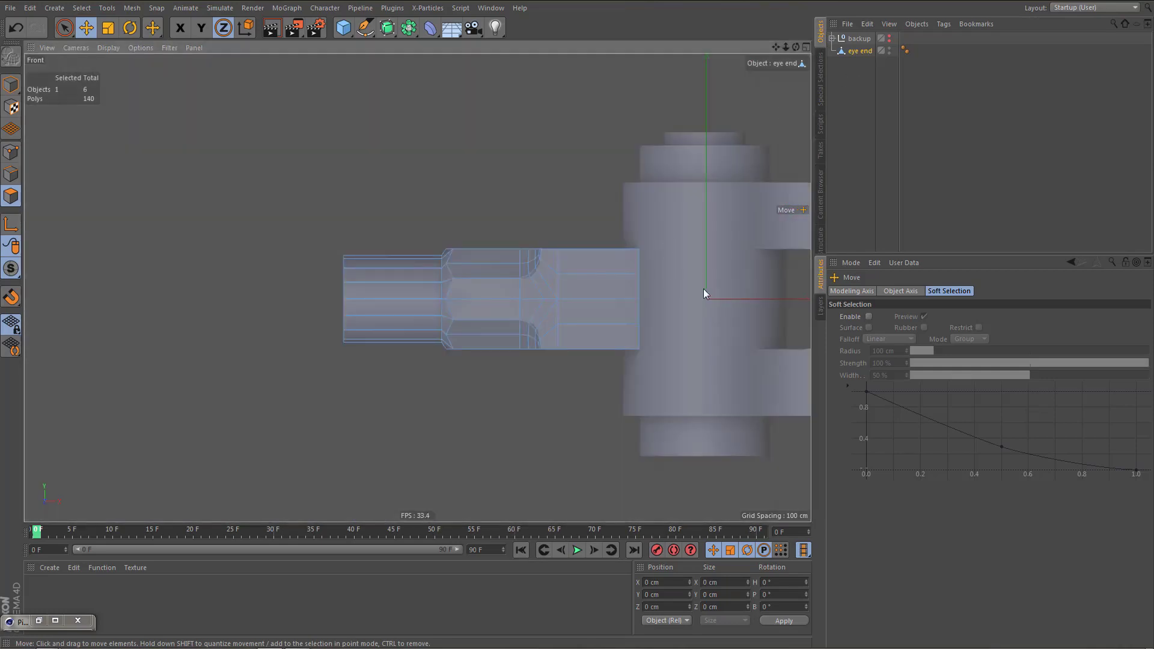
{"action": "middle_click_drag", "start_coordinate": [703, 288], "coordinate": [452, 297], "text": "alt"}
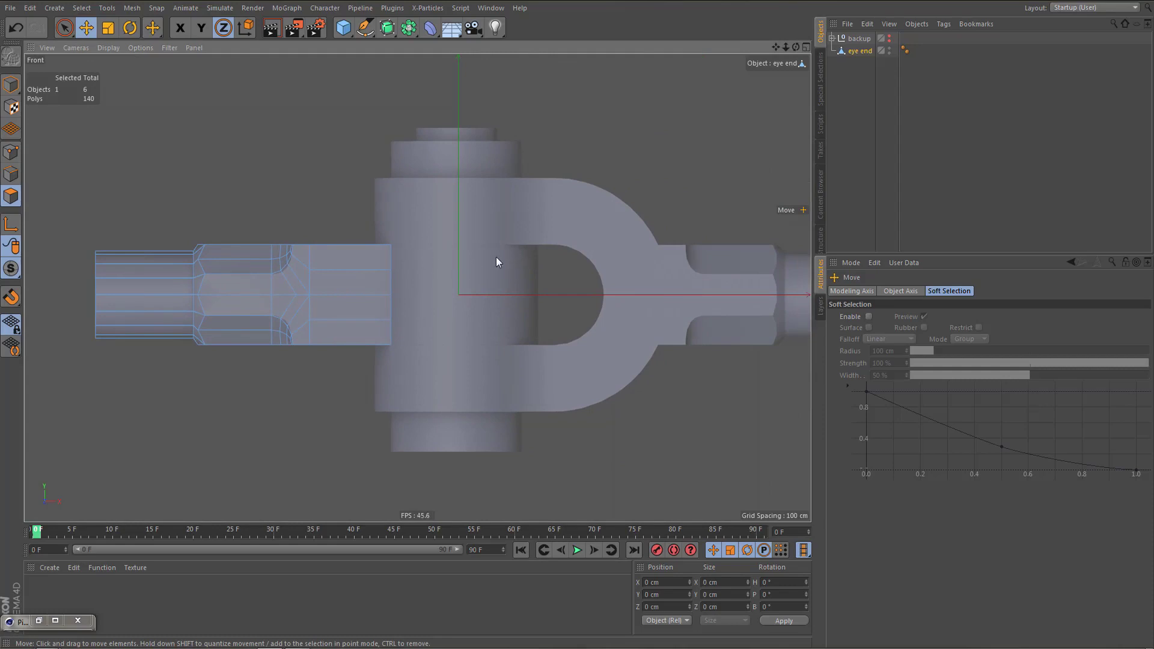
{"action": "scroll", "coordinate": [438, 293], "scroll_direction": "up", "scroll_amount": 3}
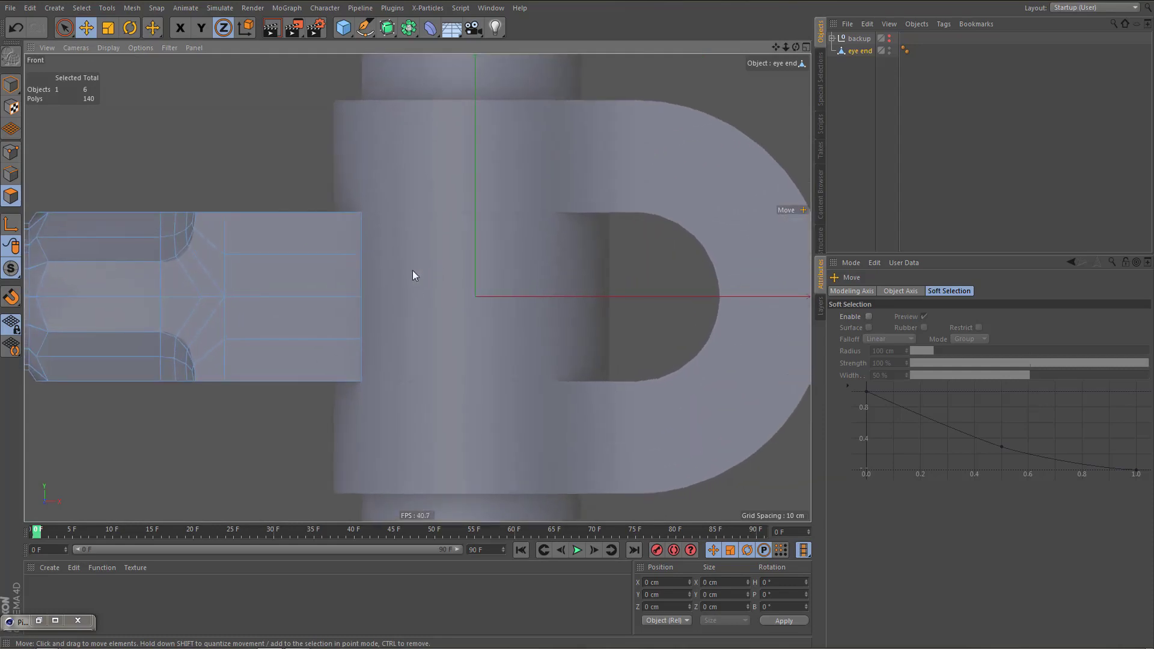
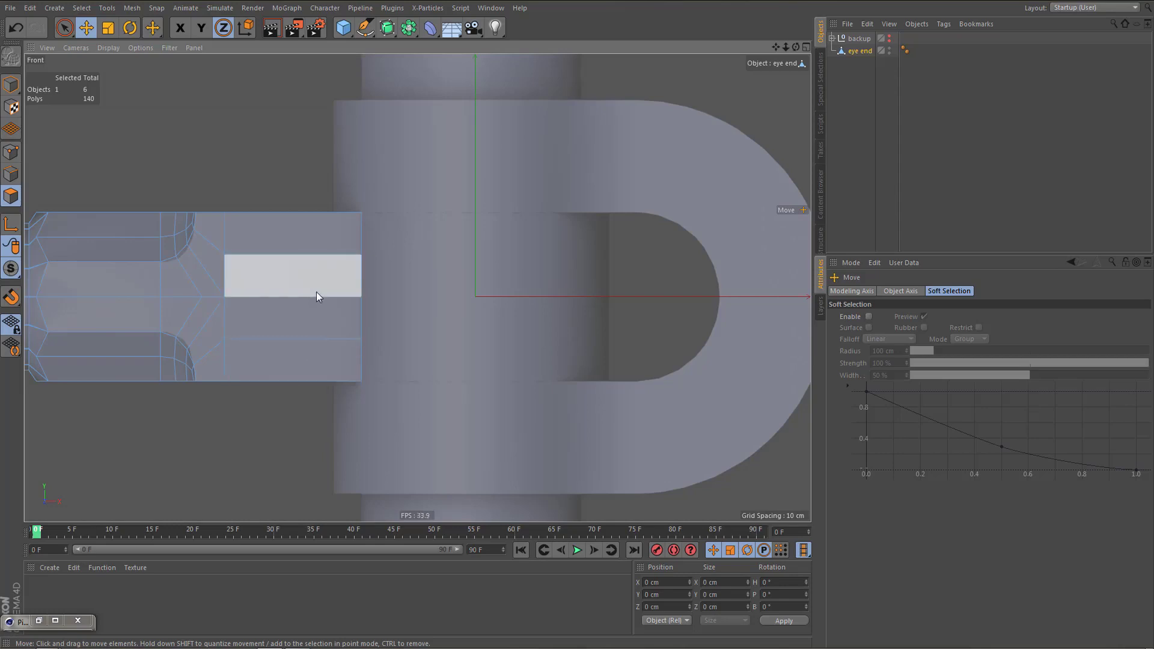
{"action": "middle_click_drag", "start_coordinate": [317, 291], "coordinate": [363, 291], "text": "alt"}
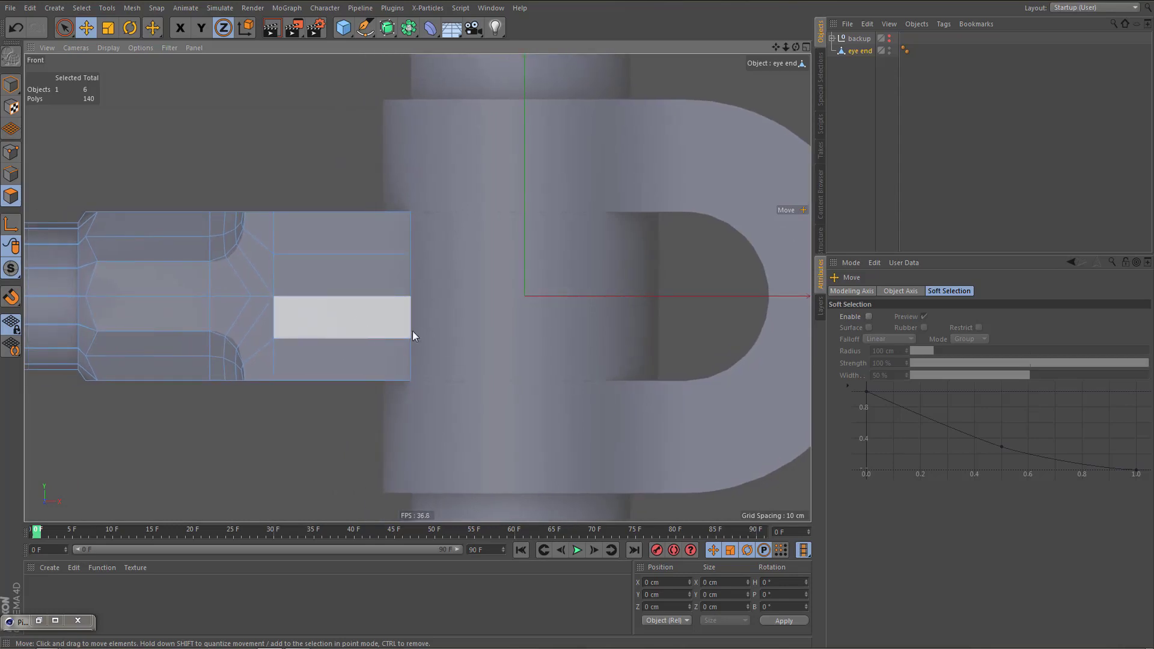
{"action": "middle_click_drag", "start_coordinate": [412, 330], "coordinate": [380, 316], "text": "alt"}
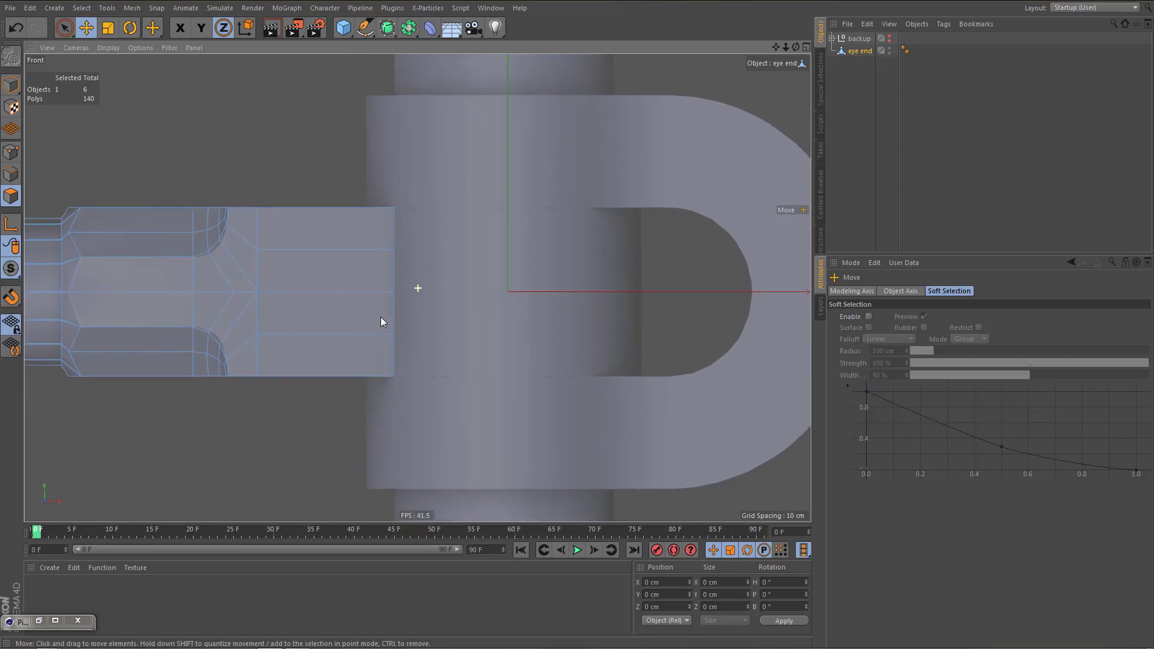
{"action": "left_click", "coordinate": [350, 33]}
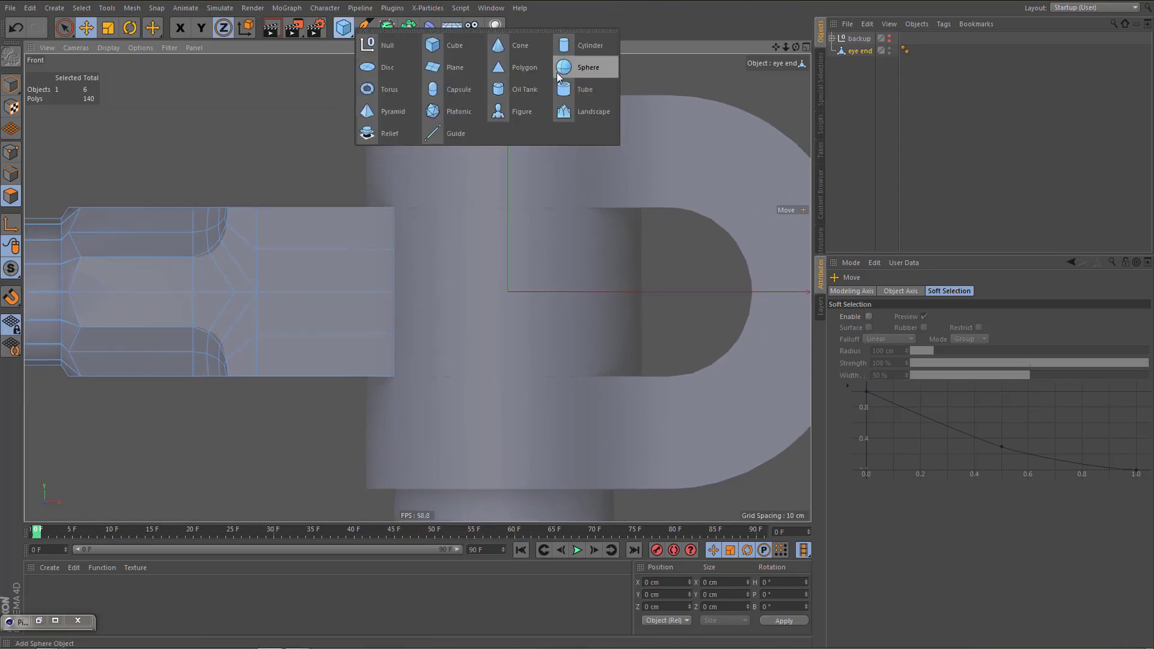
{"action": "left_click", "coordinate": [597, 89]}
{"action": "middle_click_drag", "start_coordinate": [583, 381], "coordinate": [607, 403], "text": "alt"}
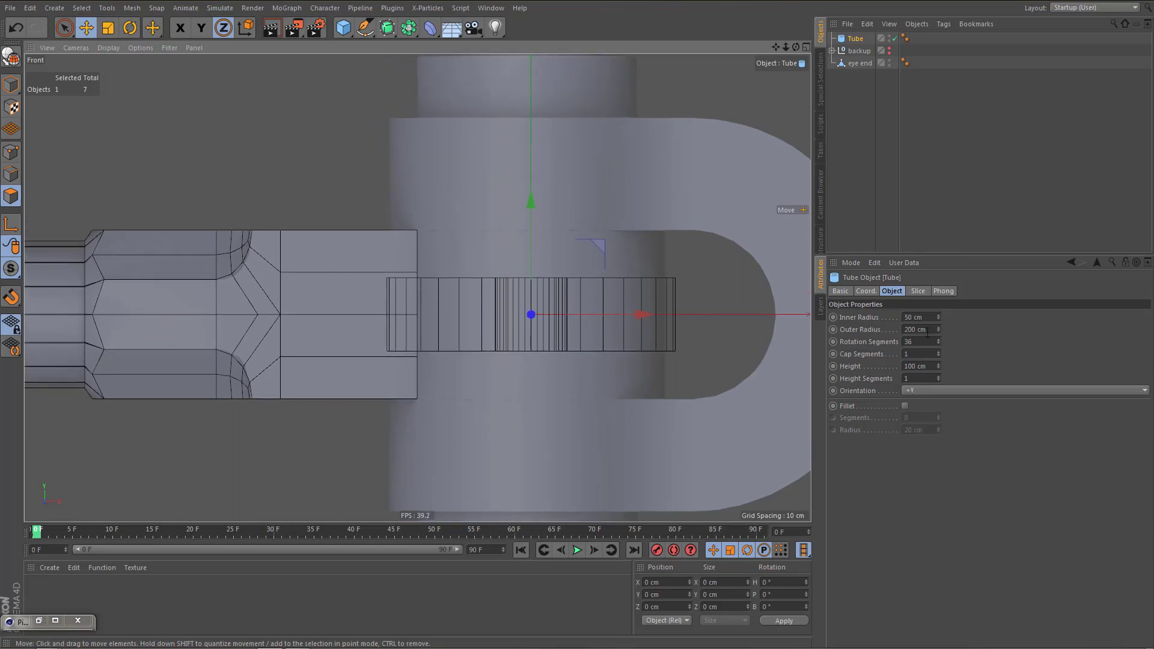
{"action": "left_click", "coordinate": [933, 366]}
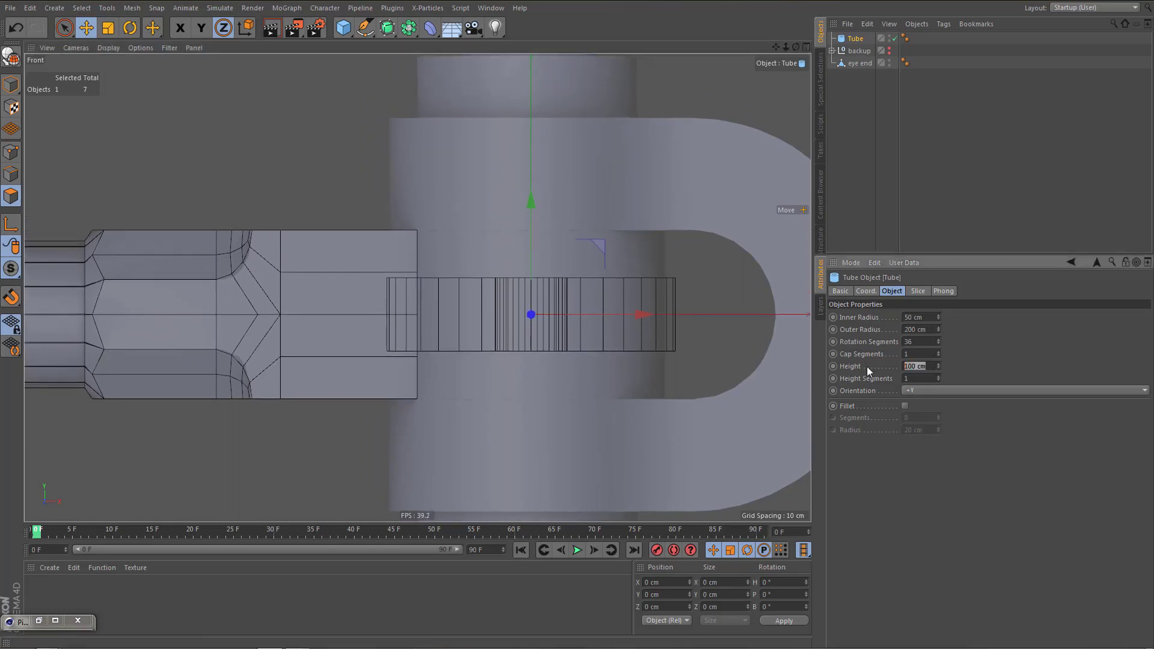
{"action": "type", "text": "230"}
{"action": "key", "text": "Return"}
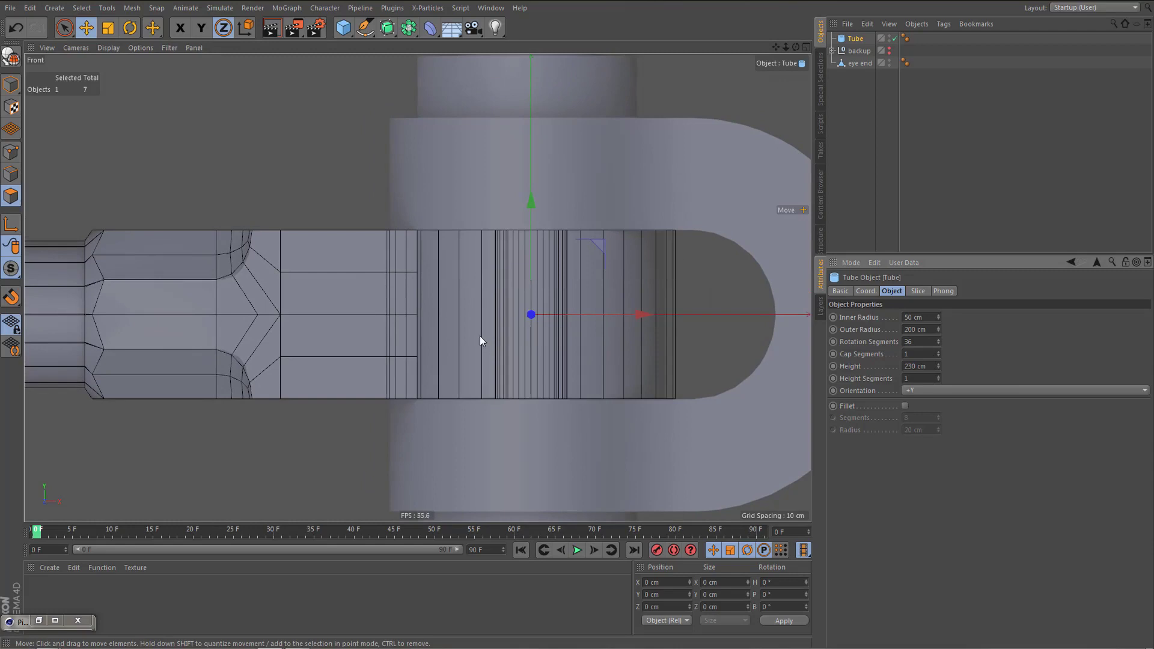
Shift the top view's background reference image to an X offset of 77 so its eye centres on the tube
{"action": "middle_click", "coordinate": [574, 332]}
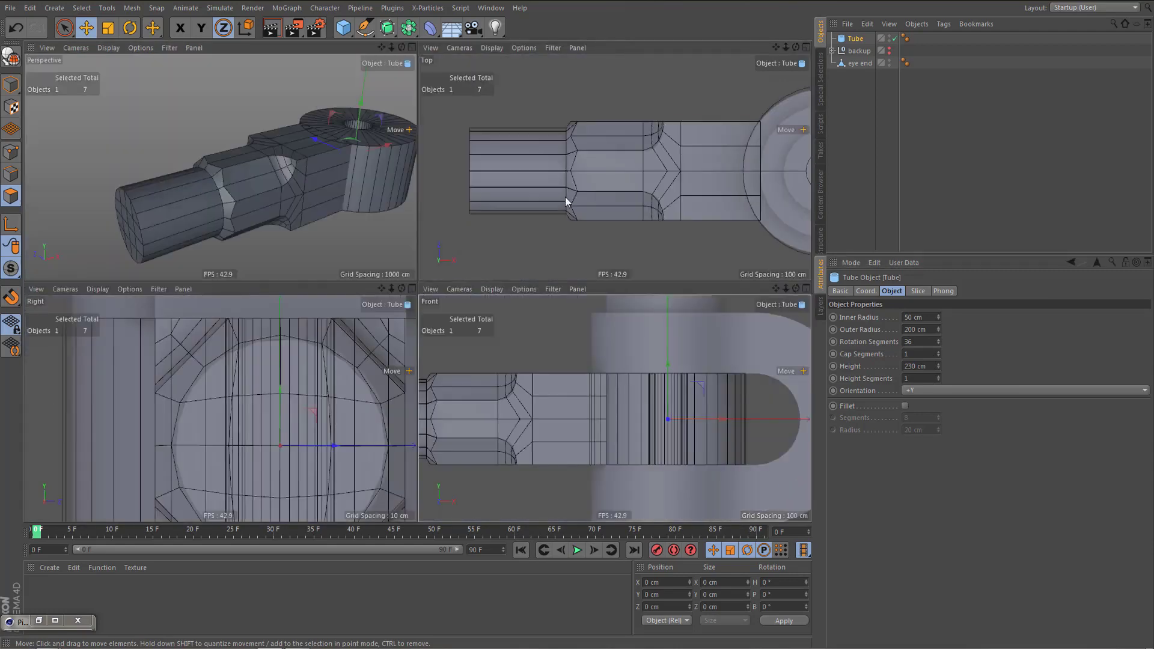
{"action": "middle_click", "coordinate": [580, 244]}
{"action": "middle_click_drag", "start_coordinate": [546, 274], "coordinate": [295, 322], "text": "alt"}
{"action": "middle_click_drag", "start_coordinate": [486, 359], "coordinate": [434, 330], "text": "alt"}
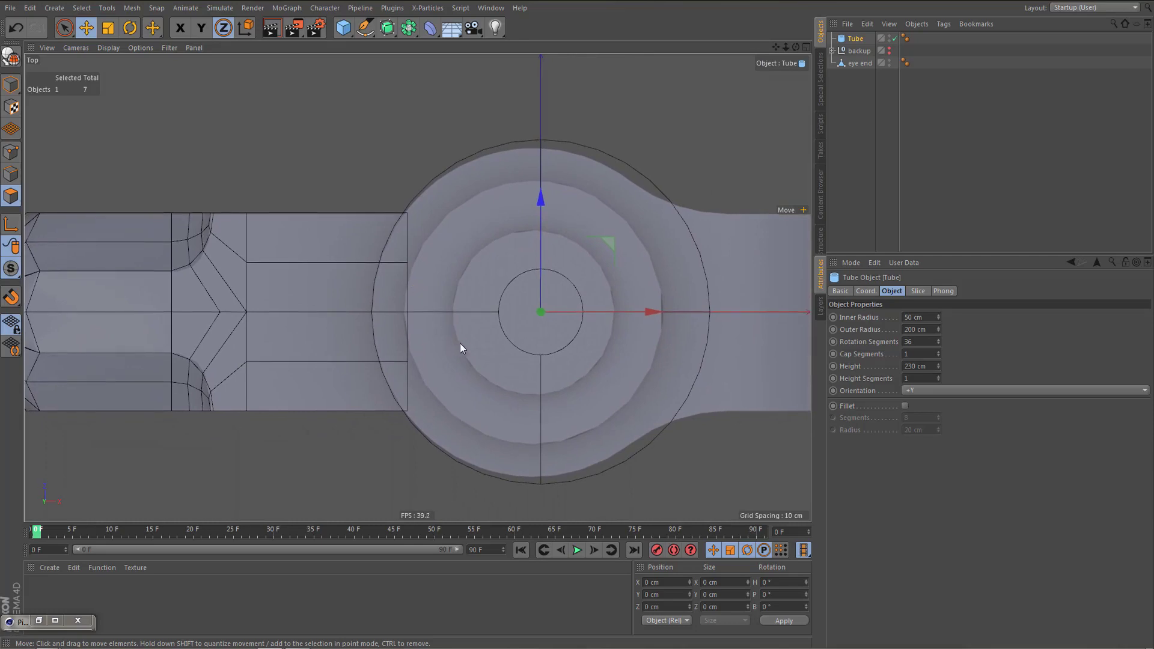
{"action": "right_click_drag", "start_coordinate": [468, 343], "coordinate": [471, 345], "text": "alt"}
{"action": "scroll", "coordinate": [471, 344], "scroll_direction": "down", "scroll_amount": 2}
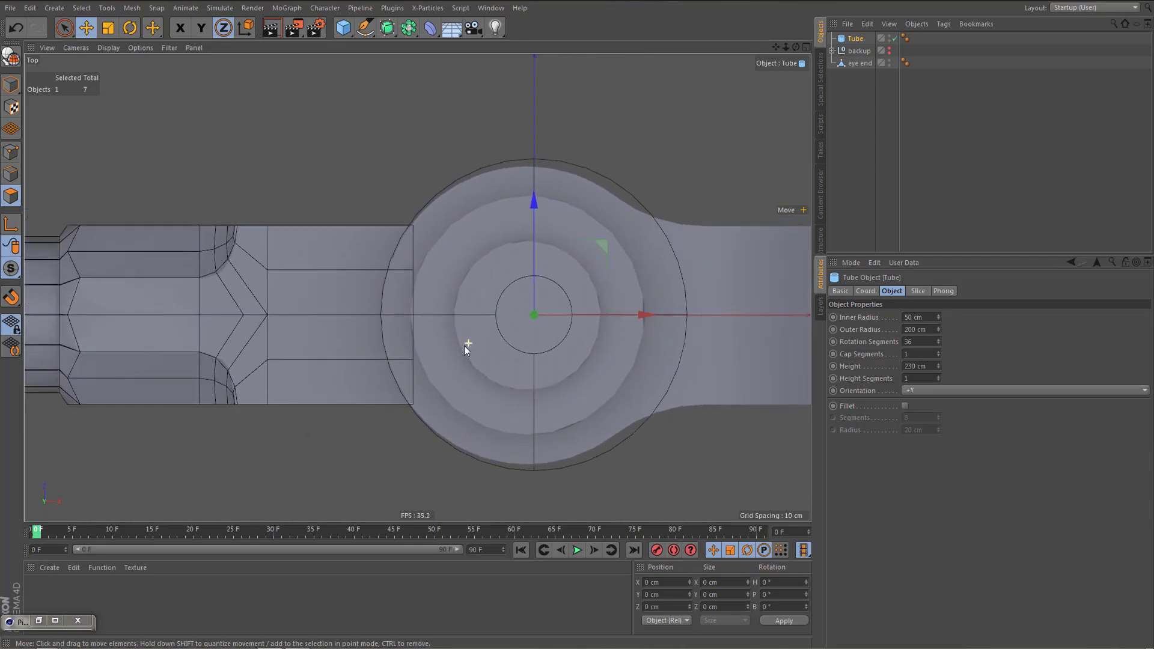
{"action": "scroll", "coordinate": [467, 352], "scroll_direction": "down", "scroll_amount": 1}
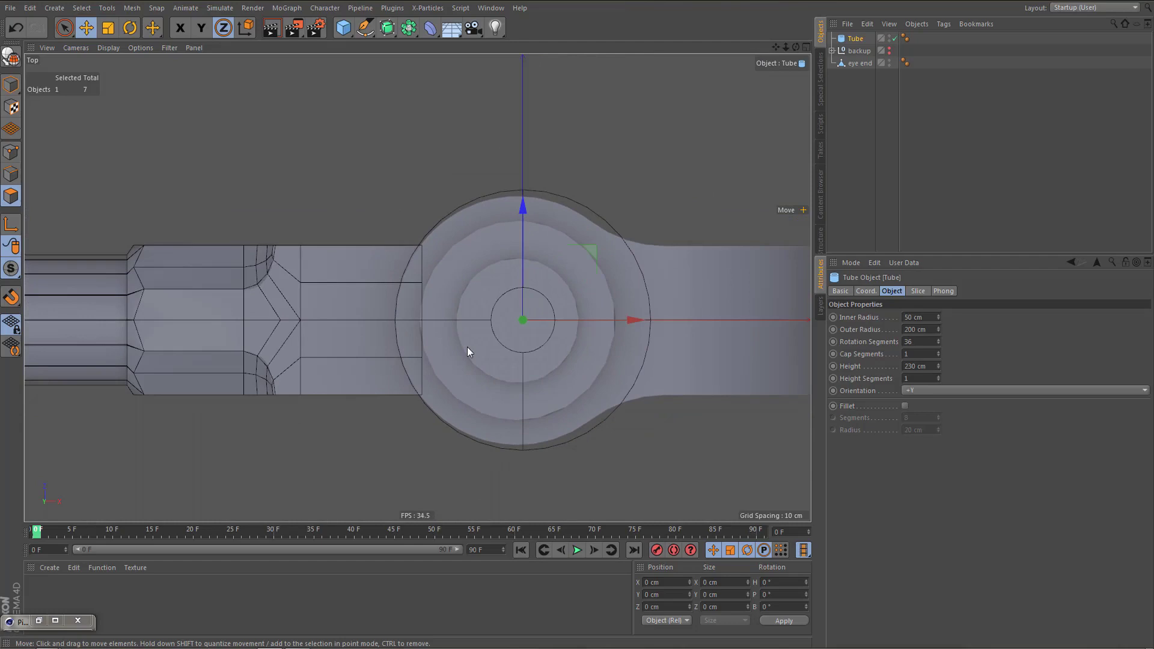
{"action": "key", "text": "shift+v"}
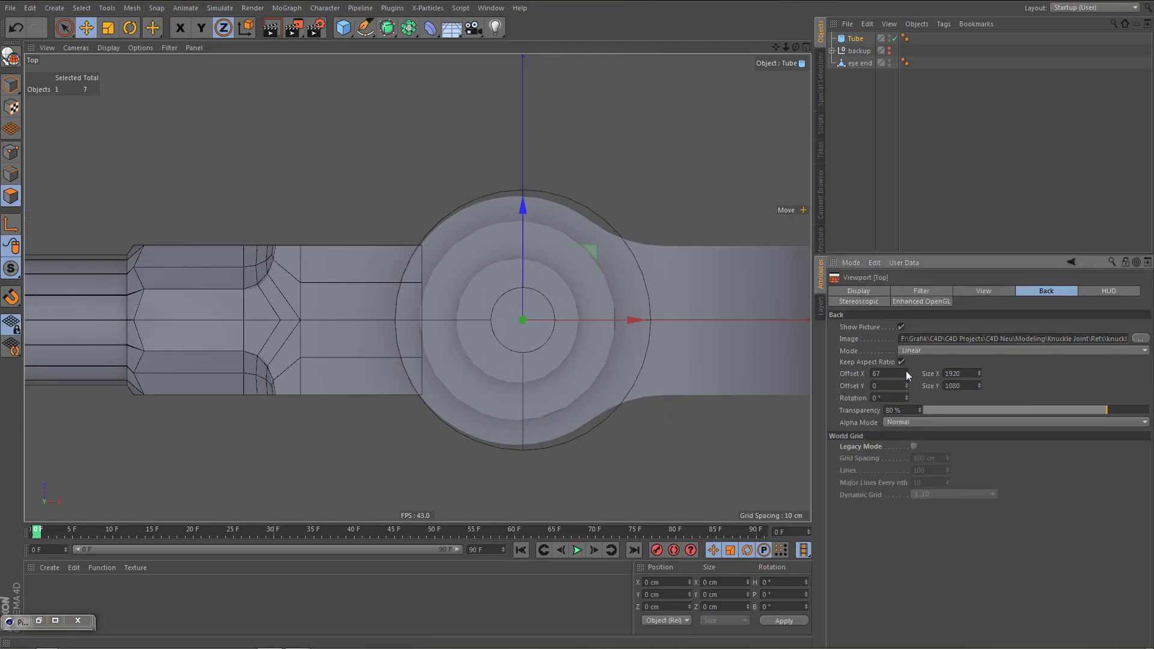
{"action": "left_click_drag", "start_coordinate": [907, 373], "coordinate": [917, 373]}
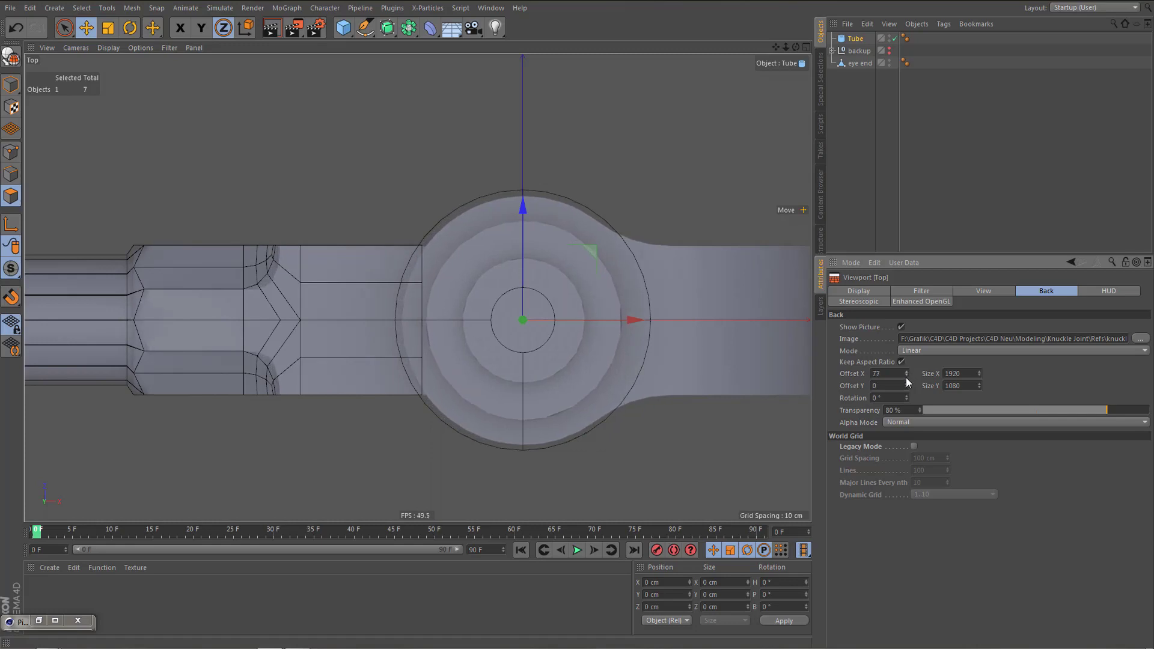
Examine the eye end's rod and shoulder against the reference images in the top and front views
{"action": "middle_click_drag", "start_coordinate": [415, 399], "coordinate": [635, 354], "text": "alt"}
{"action": "scroll", "coordinate": [635, 354], "scroll_direction": "up", "scroll_amount": 2}
{"action": "middle_click_drag", "start_coordinate": [441, 364], "coordinate": [595, 347], "text": "alt"}
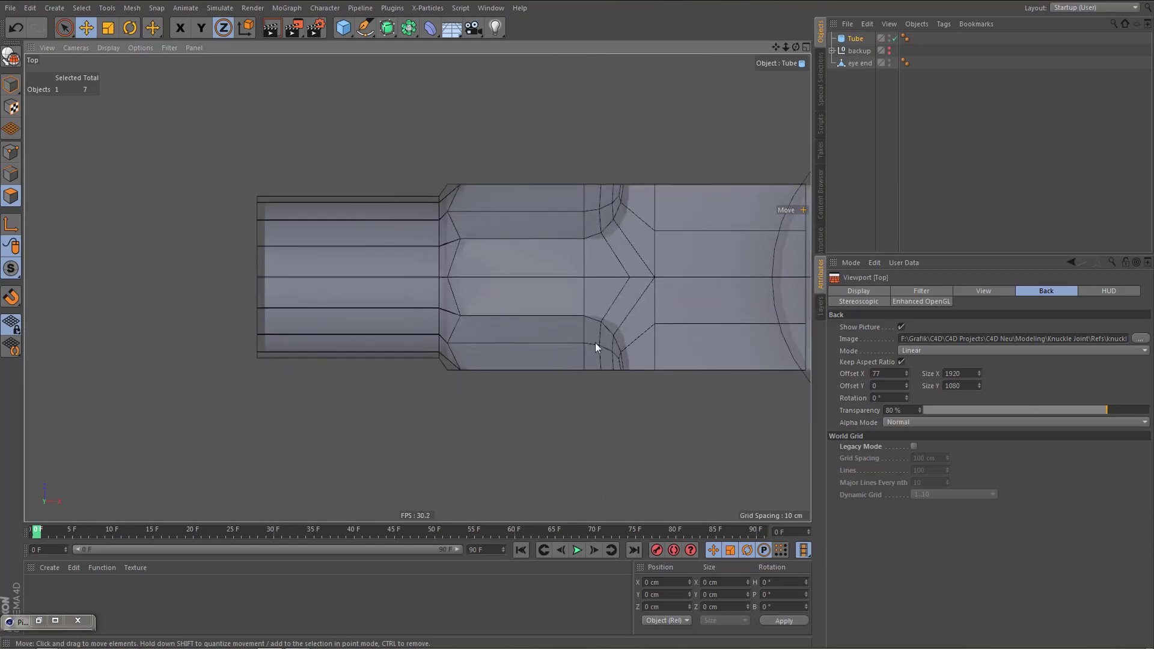
{"action": "right_click_drag", "start_coordinate": [394, 245], "coordinate": [354, 252], "text": "alt"}
{"action": "middle_click_drag", "start_coordinate": [511, 340], "coordinate": [325, 358], "text": "alt"}
{"action": "middle_click_drag", "start_coordinate": [413, 333], "coordinate": [502, 343], "text": "alt"}
{"action": "middle_click_drag", "start_coordinate": [425, 341], "coordinate": [505, 352], "text": "alt"}
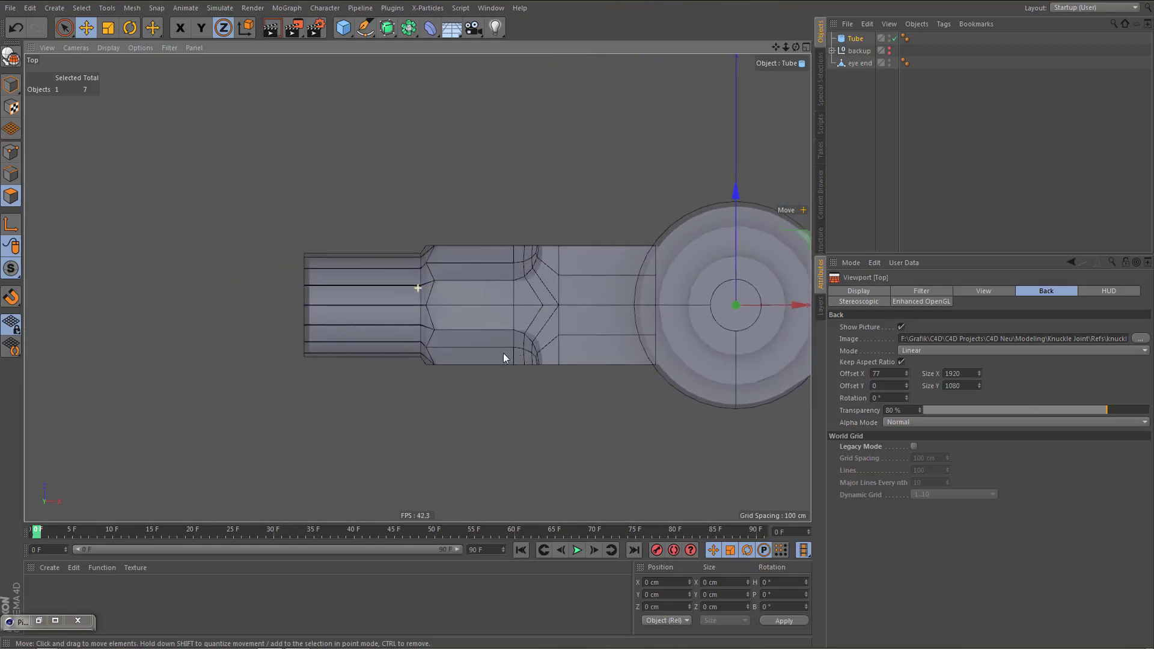
{"action": "right_click_drag", "start_coordinate": [413, 327], "coordinate": [450, 335], "text": "alt"}
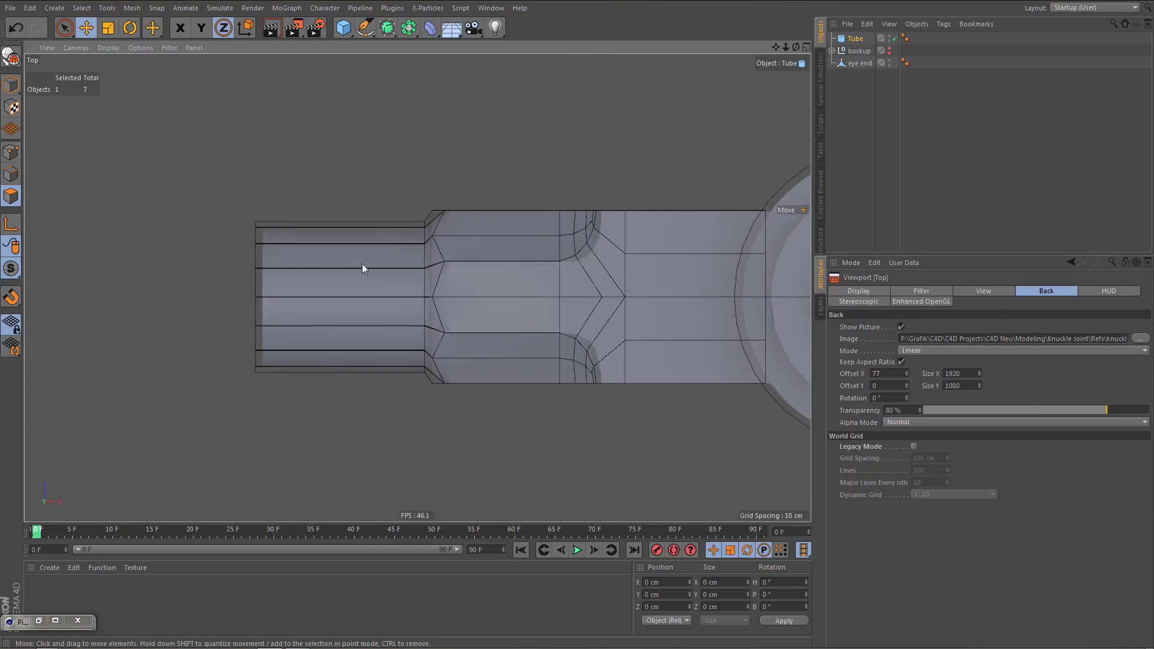
{"action": "middle_click", "coordinate": [505, 389]}
{"action": "middle_click", "coordinate": [532, 424]}
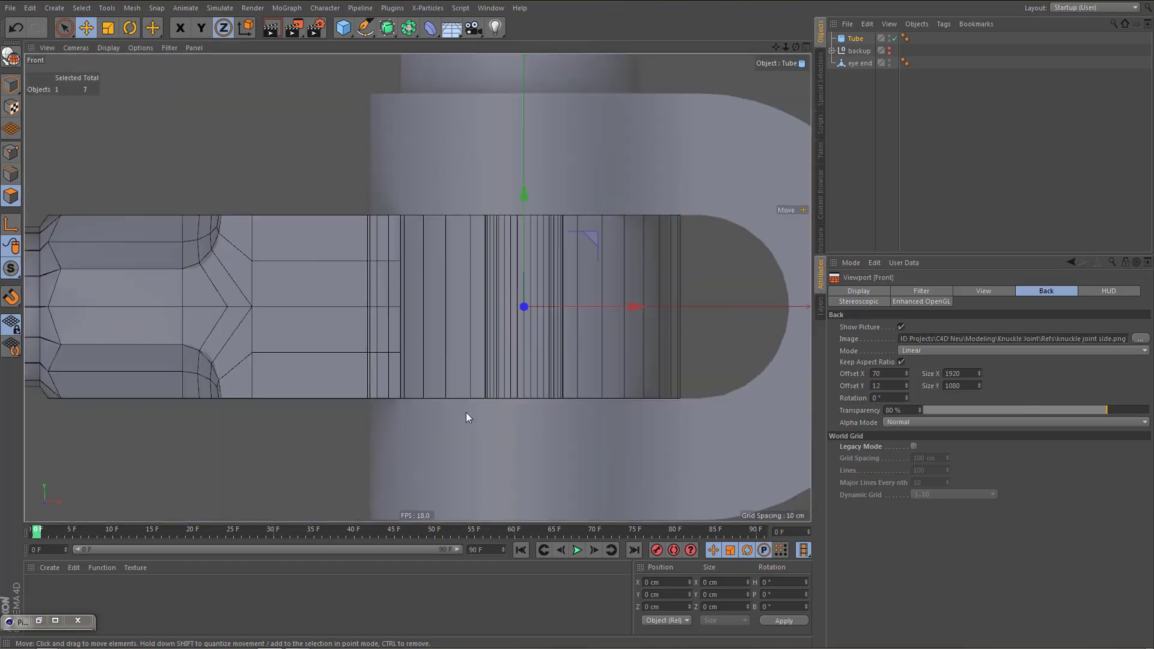
{"action": "middle_click_drag", "start_coordinate": [395, 390], "coordinate": [717, 410], "text": "alt"}
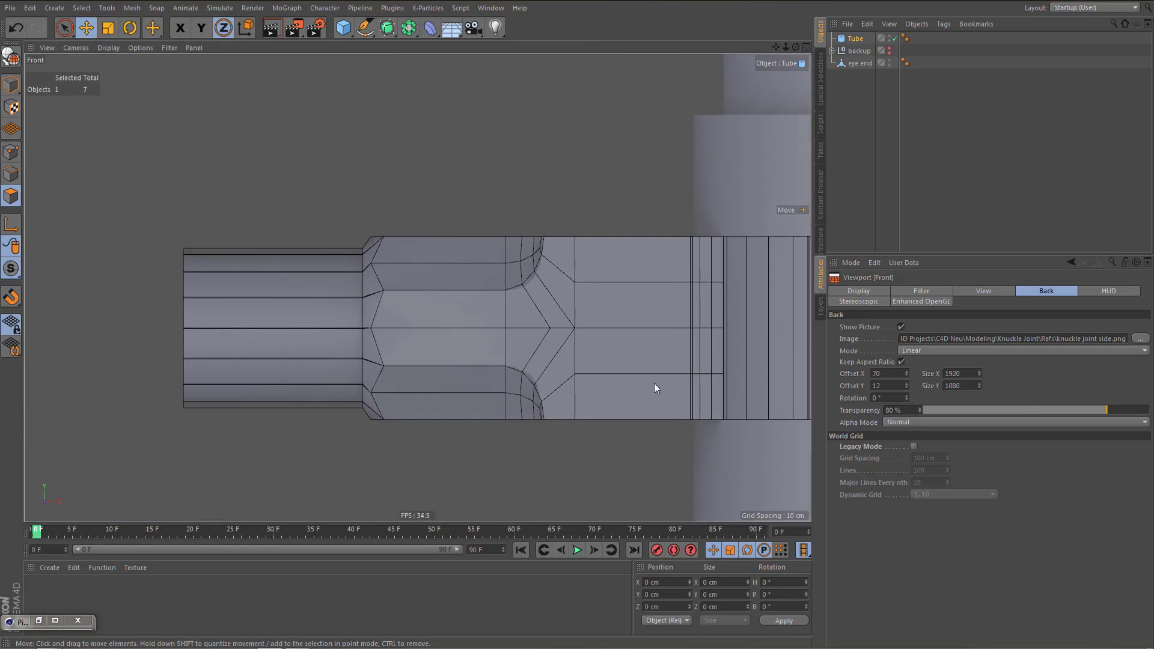
Select the eye end's rod cap polygons and grow the selection to include the rod's cylindrical side
{"action": "left_click", "coordinate": [861, 62]}
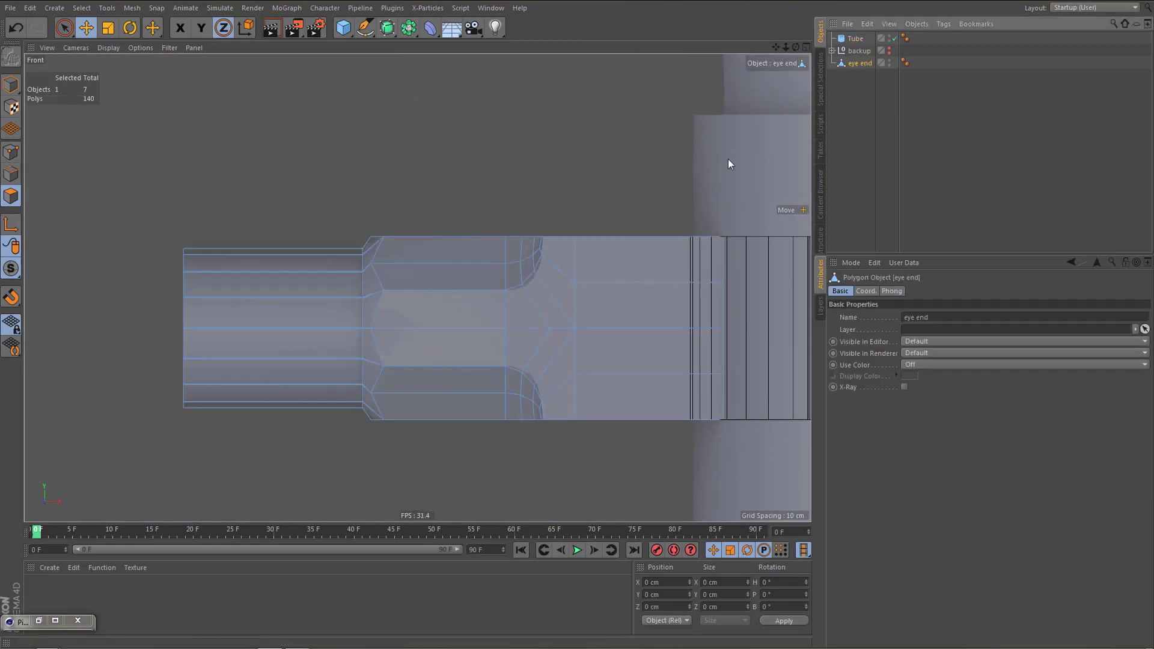
{"action": "middle_click", "coordinate": [398, 267]}
{"action": "middle_click", "coordinate": [280, 190]}
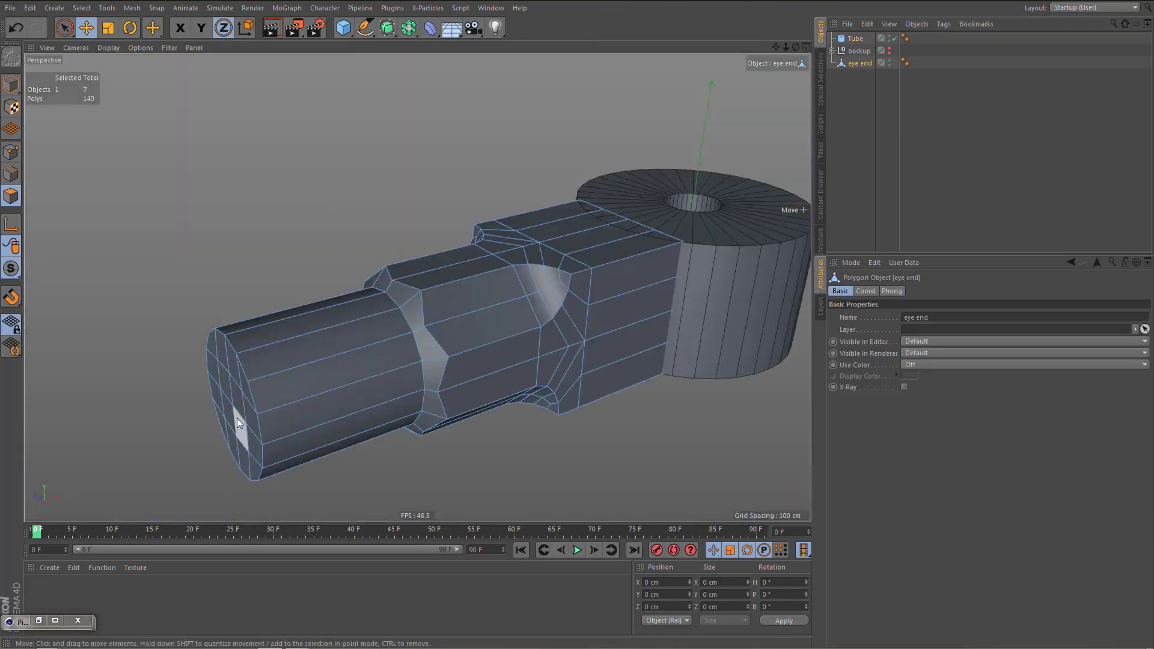
{"action": "key", "text": "0"}
{"action": "left_click_drag", "start_coordinate": [139, 296], "coordinate": [305, 540]}
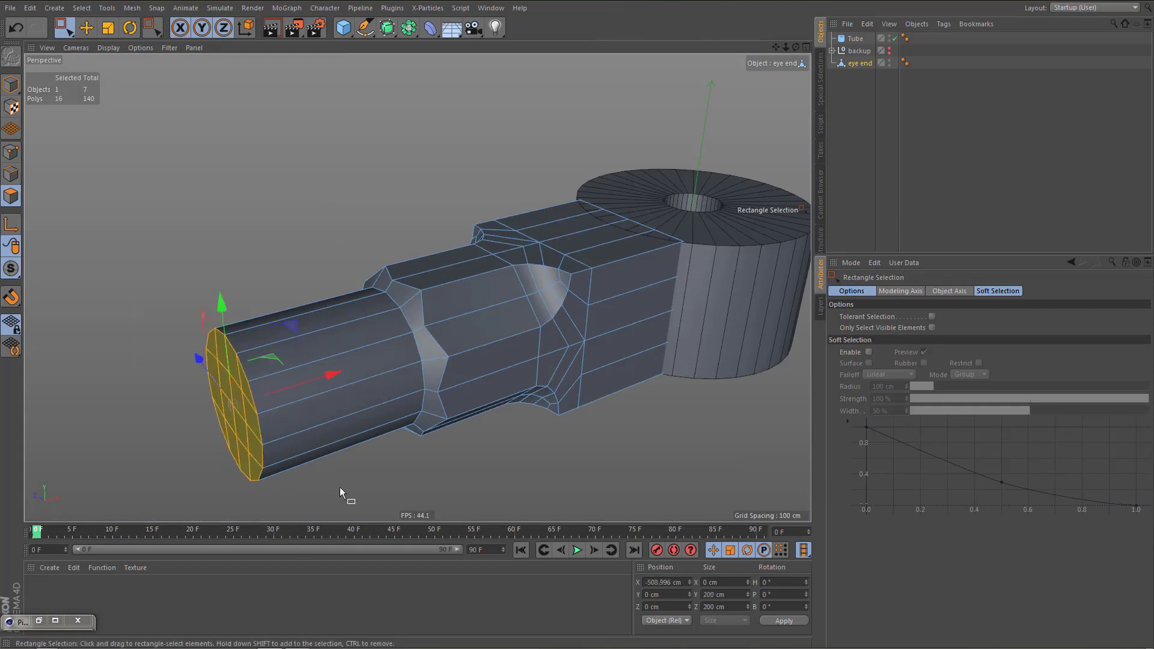
{"action": "key", "text": "u"}
{"action": "key", "text": "y"}
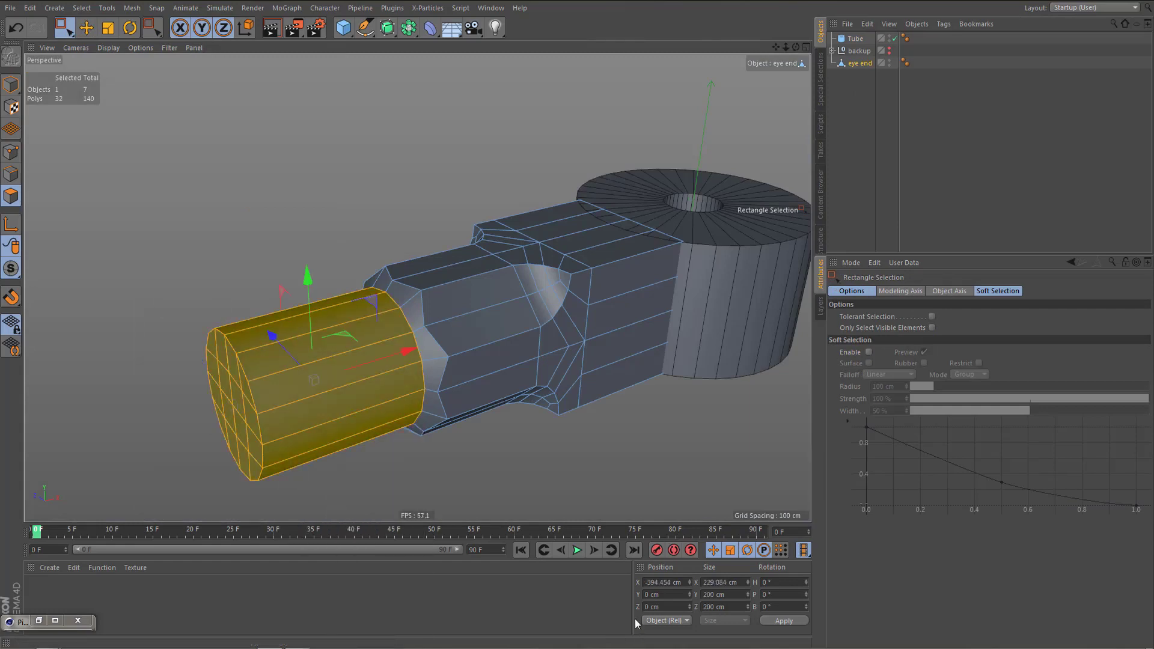
Set the Y and Z size of the selected rod polygons to 195 cm
{"action": "left_click", "coordinate": [735, 594]}
{"action": "type", "text": "195"}
{"action": "key", "text": "Tab"}
{"action": "type", "text": "195"}
{"action": "key", "text": "Return"}
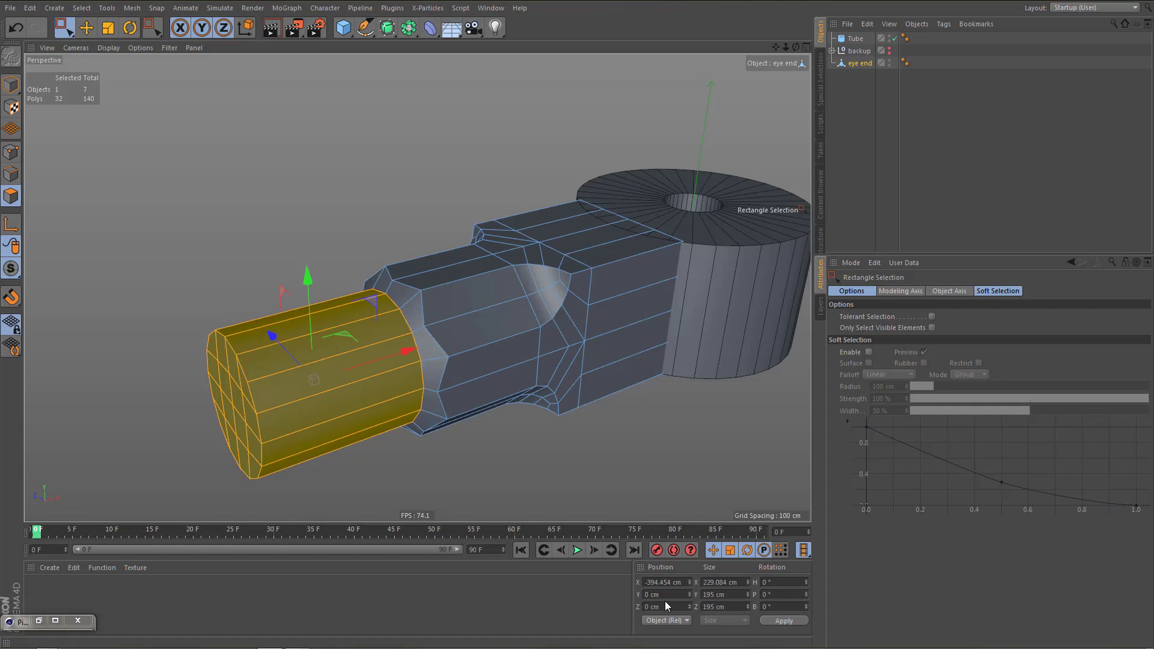
Compare the rod with the reference in the top view and set its Y and Z size to 190 cm
{"action": "middle_click", "coordinate": [603, 458]}
{"action": "middle_click", "coordinate": [634, 222]}
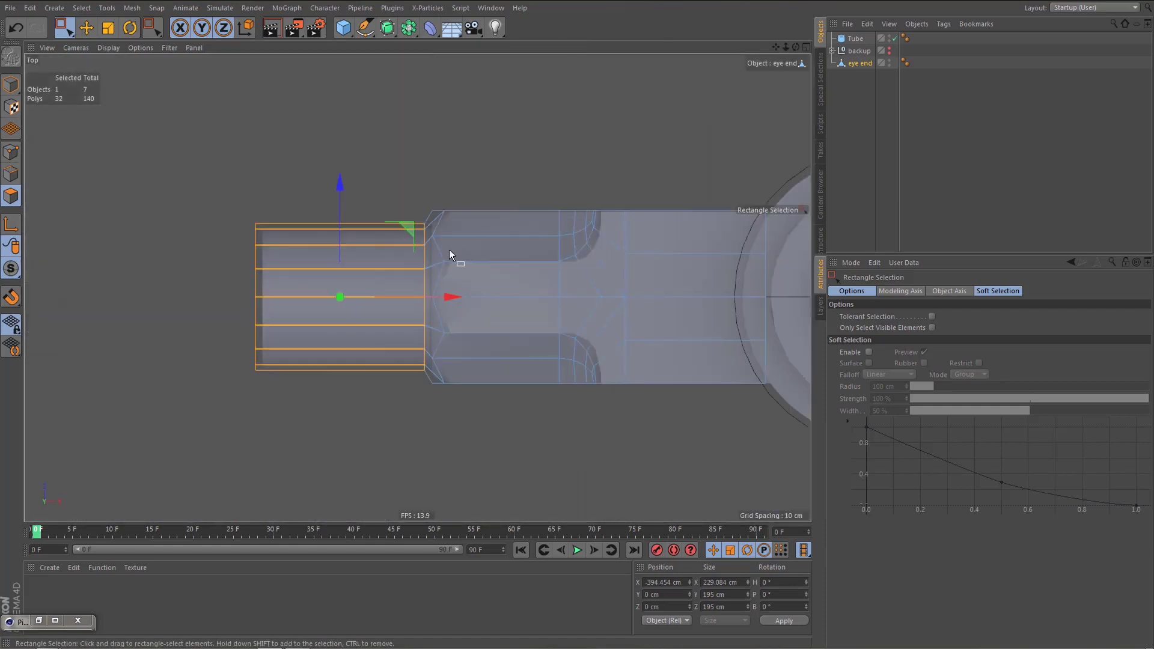
{"action": "scroll", "coordinate": [415, 248], "scroll_direction": "up", "scroll_amount": 3}
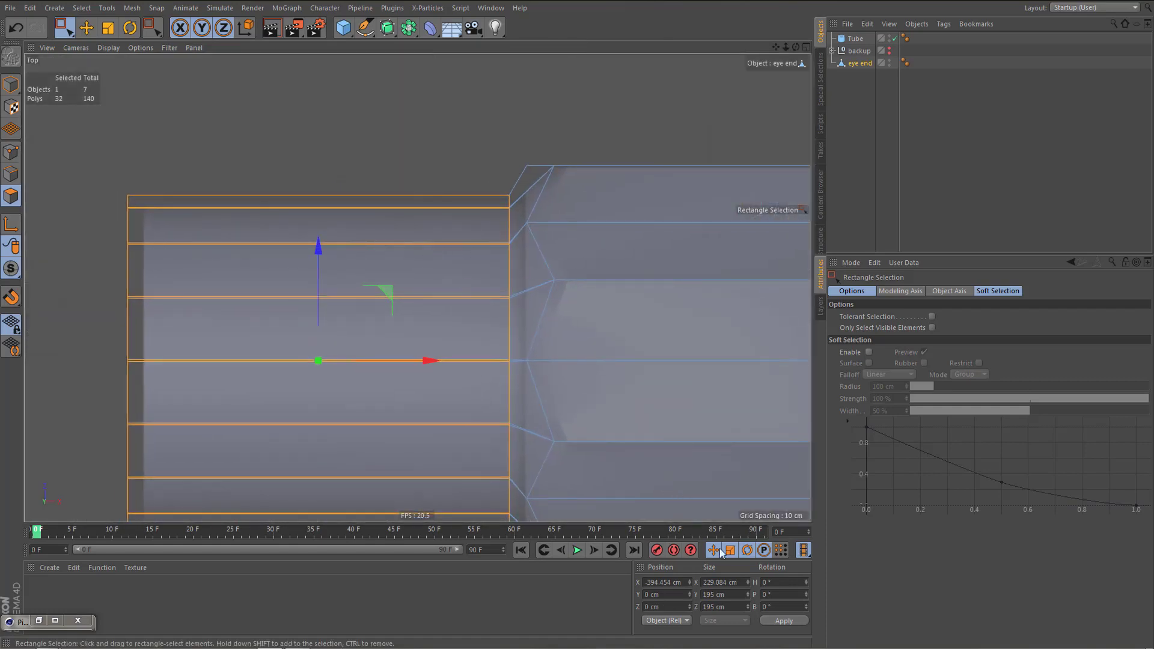
{"action": "left_click_drag", "start_coordinate": [712, 595], "coordinate": [740, 595]}
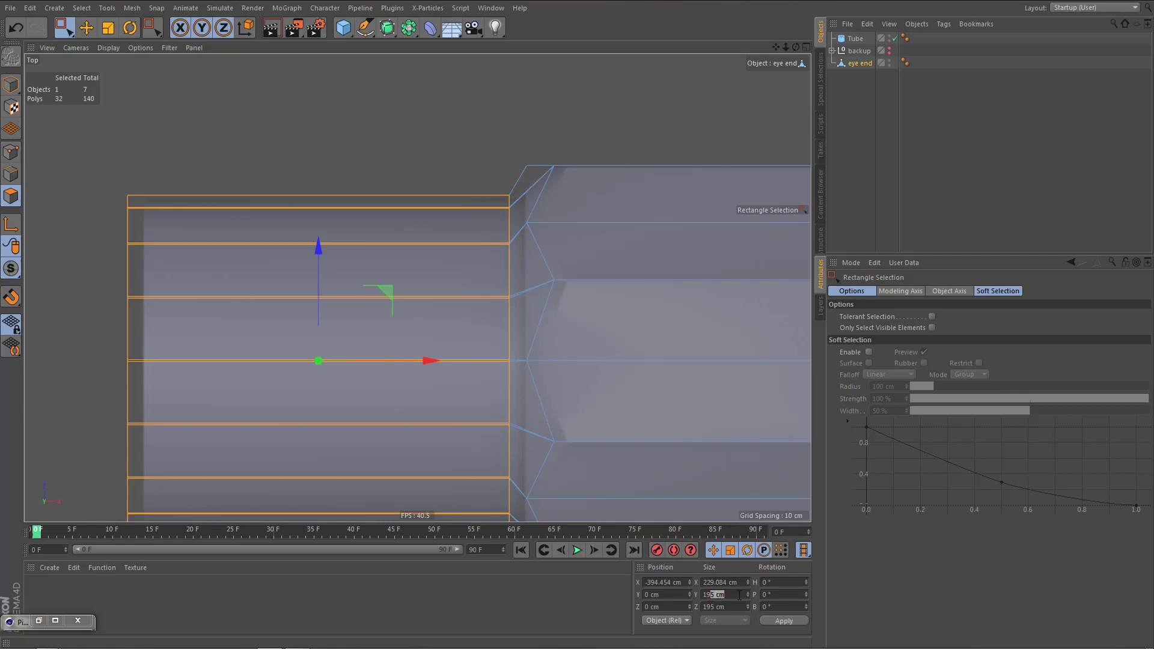
{"action": "type", "text": "9"}
{"action": "key", "text": "BackSpace"}
{"action": "type", "text": "0"}
{"action": "key", "text": "Tab"}
{"action": "type", "text": "190"}
{"action": "left_click", "coordinate": [784, 623]}
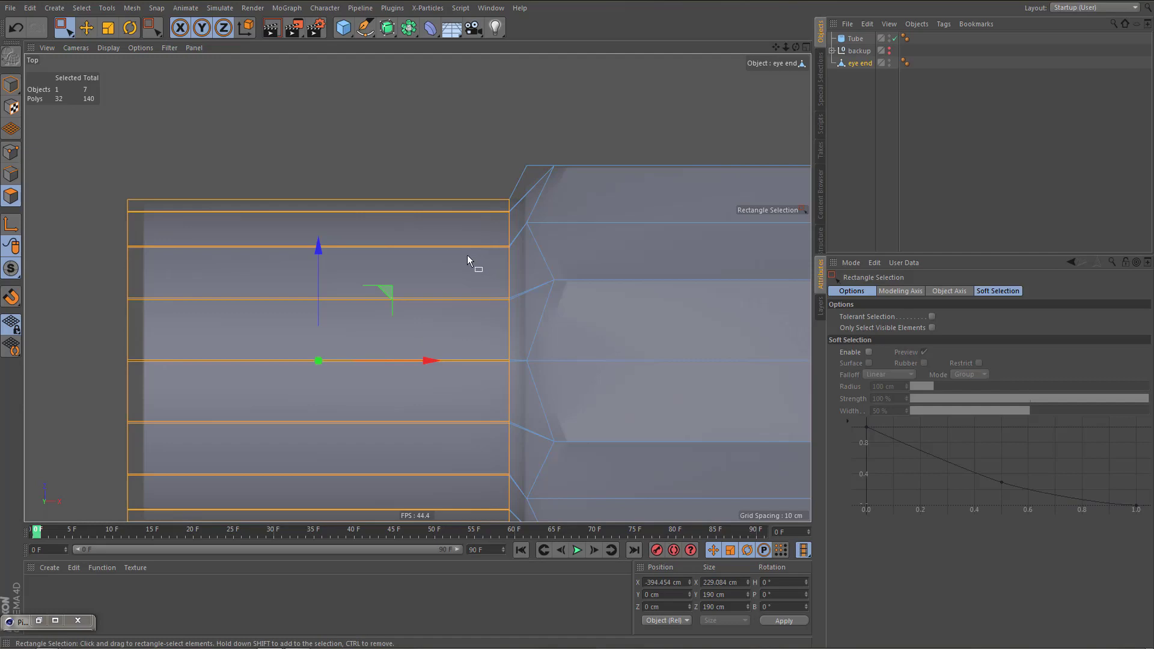
Select all points of the rod and its adjoining chamfer and move them about 9 cm along X toward the eye
{"action": "scroll", "coordinate": [467, 255], "scroll_direction": "down", "scroll_amount": 3}
{"action": "right_click_drag", "start_coordinate": [476, 296], "coordinate": [478, 300], "text": "alt"}
{"action": "key", "text": "Return"}
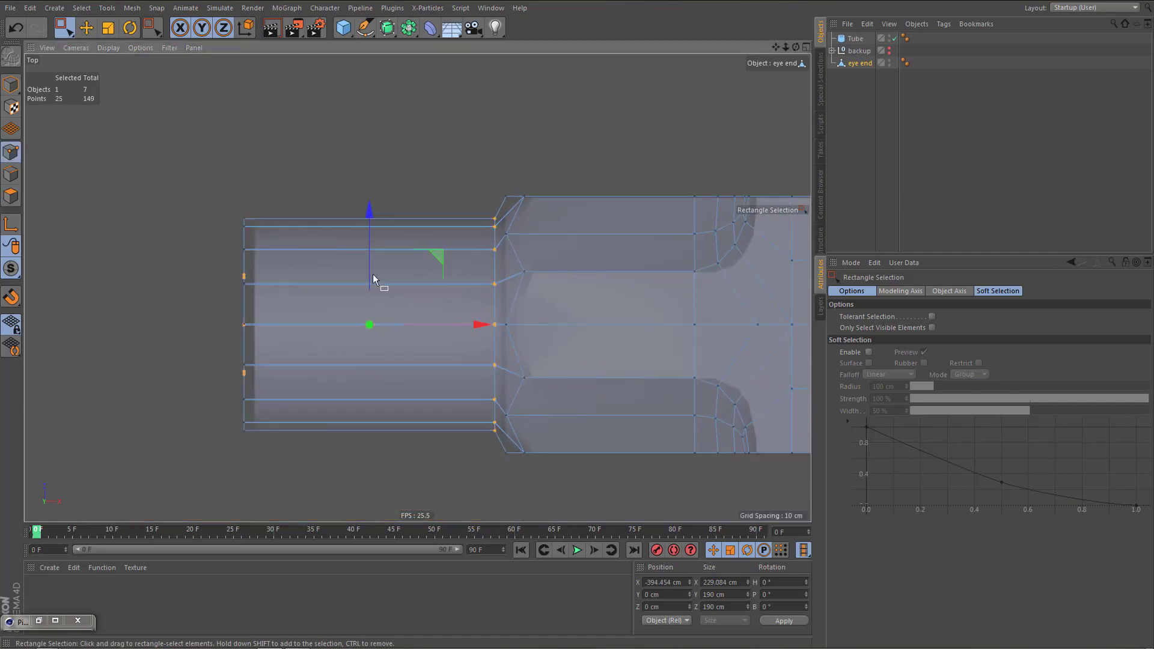
{"action": "left_click_drag", "start_coordinate": [209, 178], "coordinate": [608, 484]}
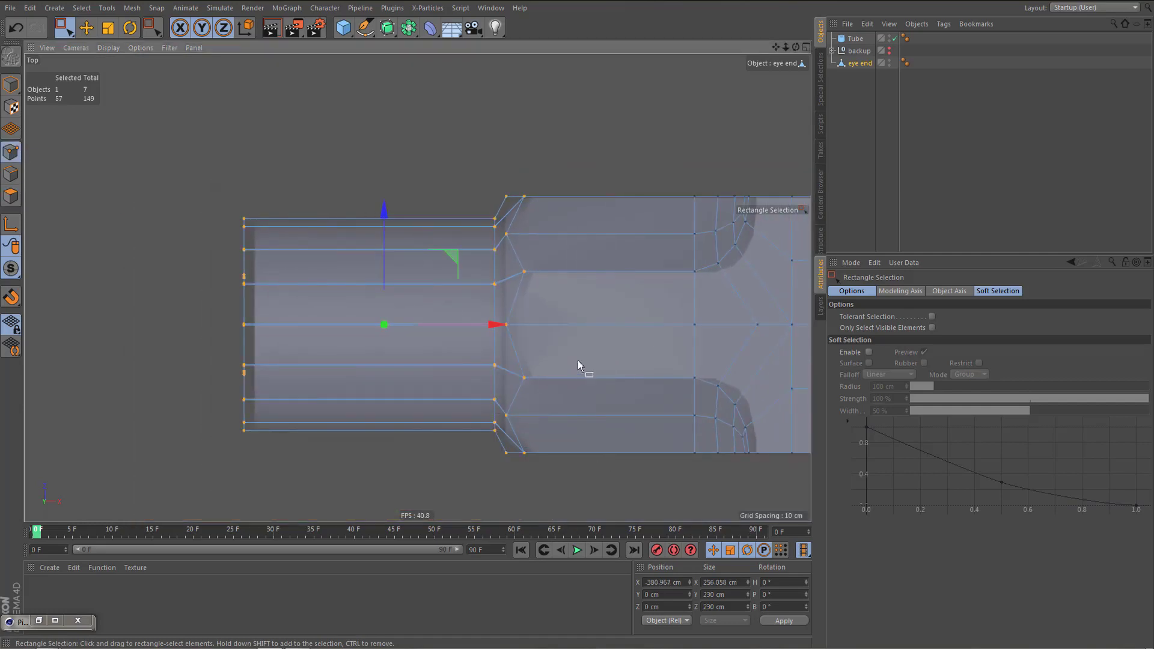
{"action": "left_click_drag", "start_coordinate": [495, 326], "coordinate": [505, 330]}
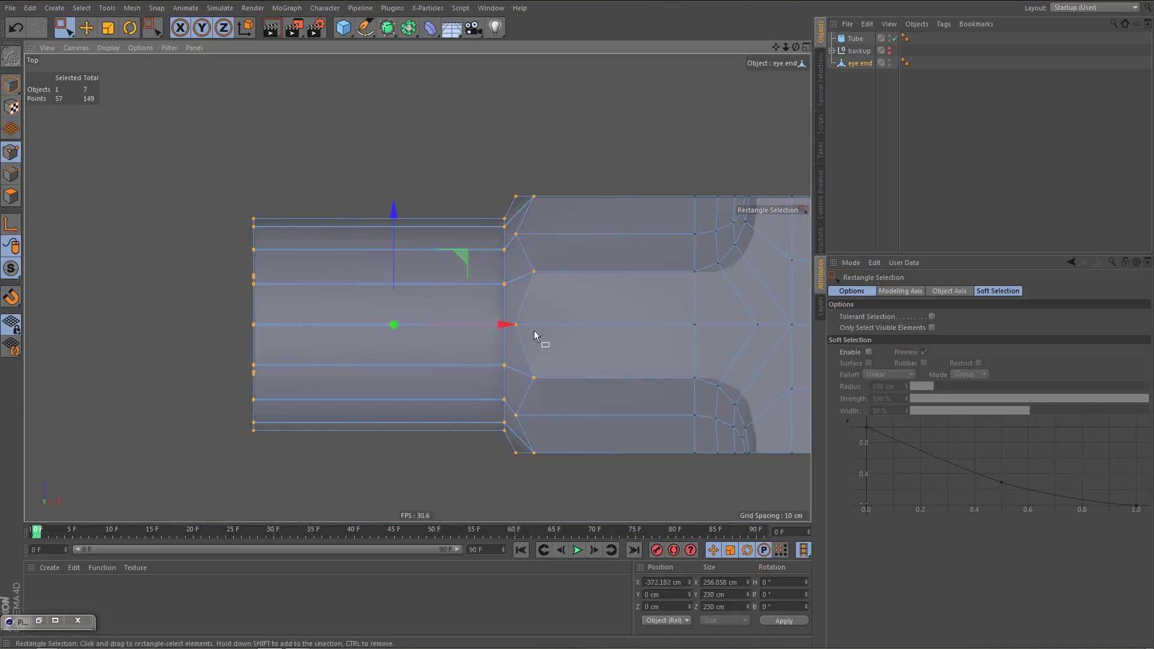
Reorder the object list so the Tube sits below the eye end, keeping the Tube selected in the top view
{"action": "scroll", "coordinate": [489, 361], "scroll_direction": "down", "scroll_amount": 5}
{"action": "middle_click_drag", "start_coordinate": [529, 370], "coordinate": [488, 371], "text": "alt"}
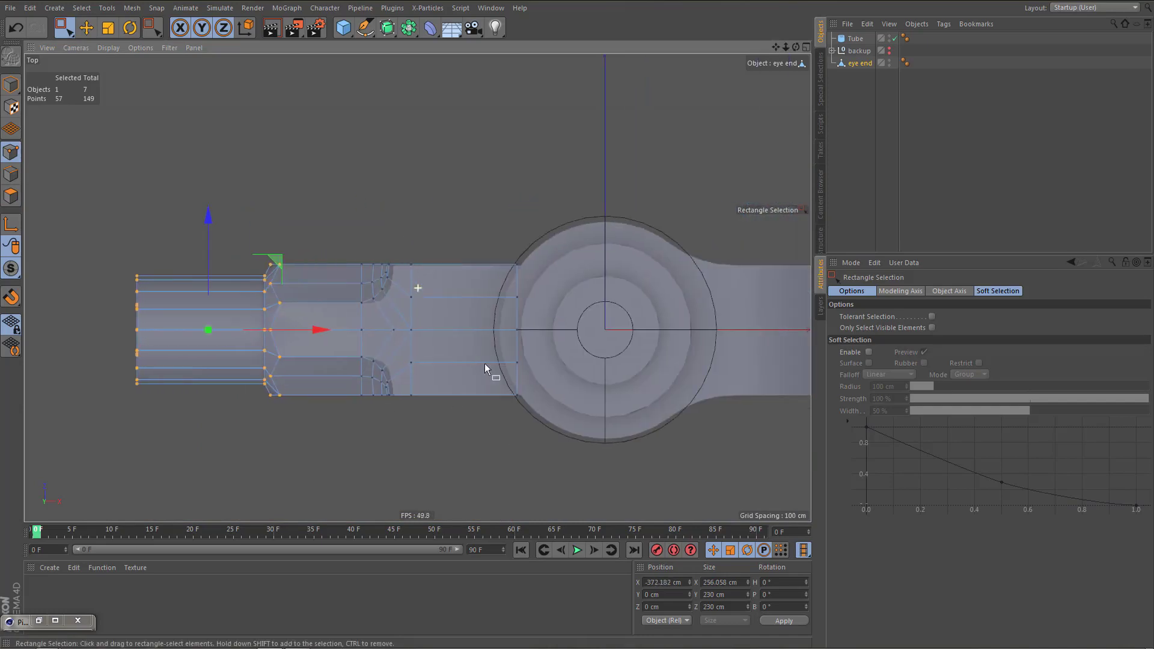
{"action": "left_click_drag", "start_coordinate": [854, 38], "coordinate": [861, 83]}
{"action": "middle_click_drag", "start_coordinate": [609, 345], "coordinate": [589, 341], "text": "alt"}
{"action": "scroll", "coordinate": [572, 341], "scroll_direction": "up", "scroll_amount": 4}
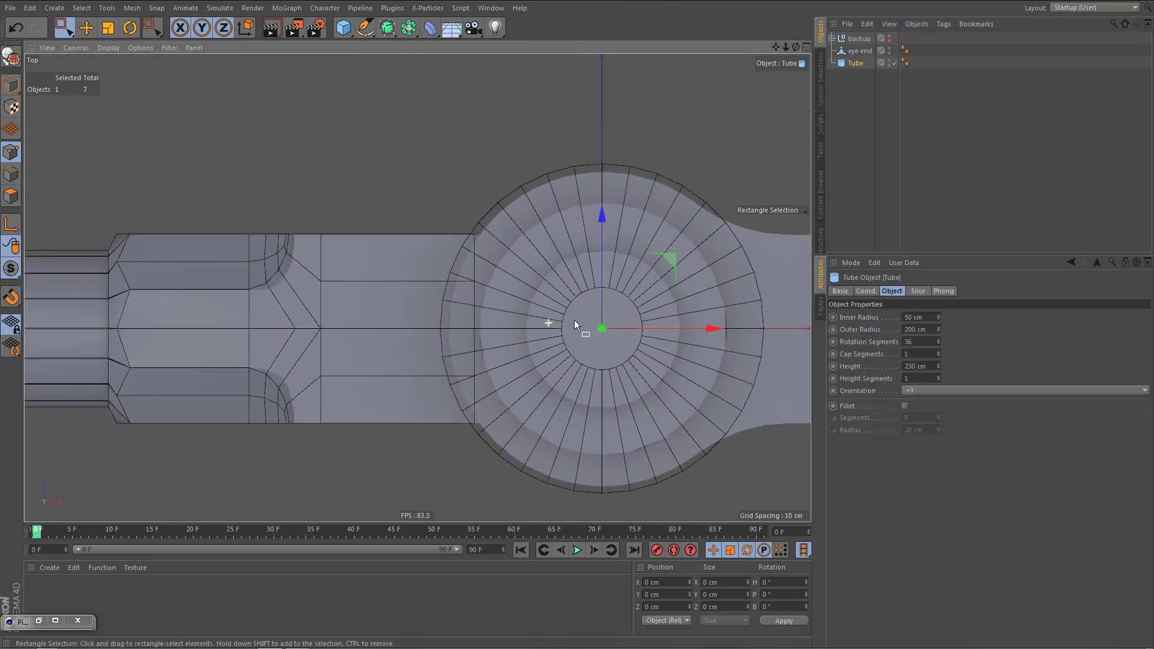
Set the Tube's outer radius to 190 cm to match the eye outline in the top-view reference
{"action": "scroll", "coordinate": [538, 335], "scroll_direction": "up", "scroll_amount": 2}
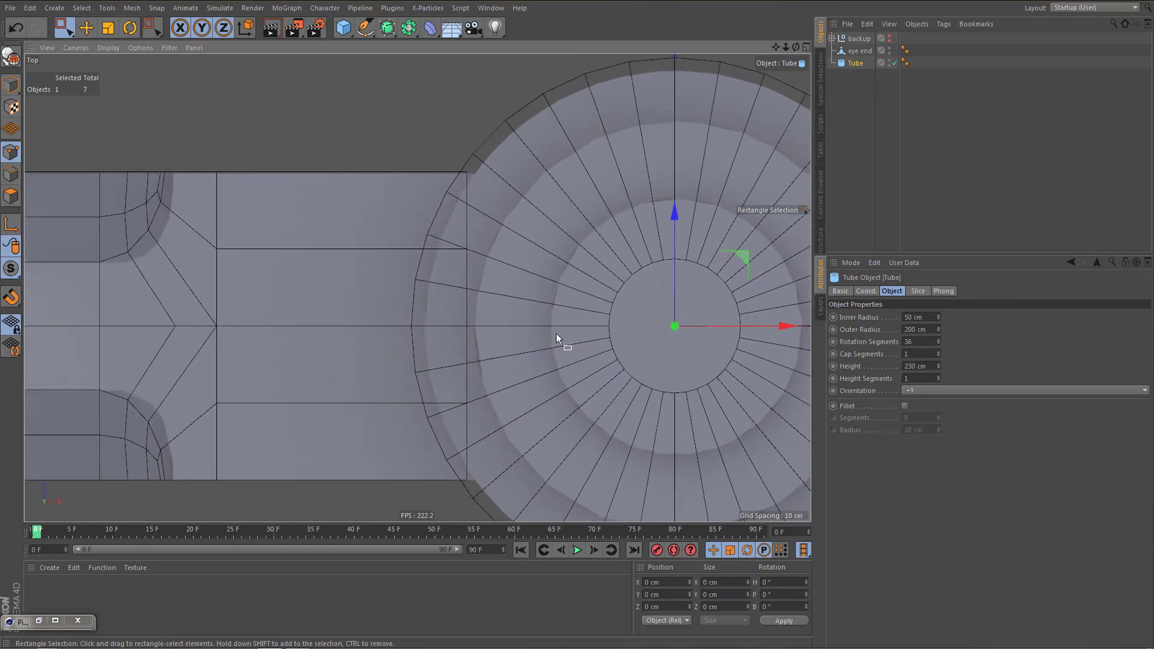
{"action": "middle_click_drag", "start_coordinate": [557, 333], "coordinate": [520, 342], "text": "alt"}
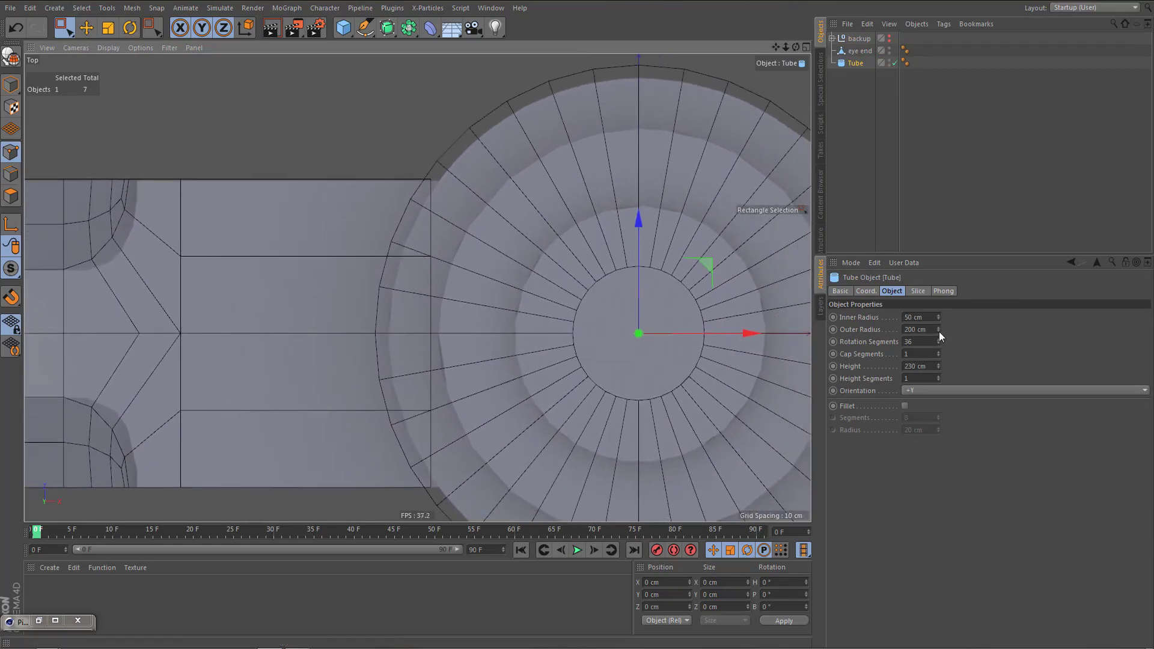
{"action": "left_click_drag", "start_coordinate": [938, 329], "coordinate": [929, 332]}
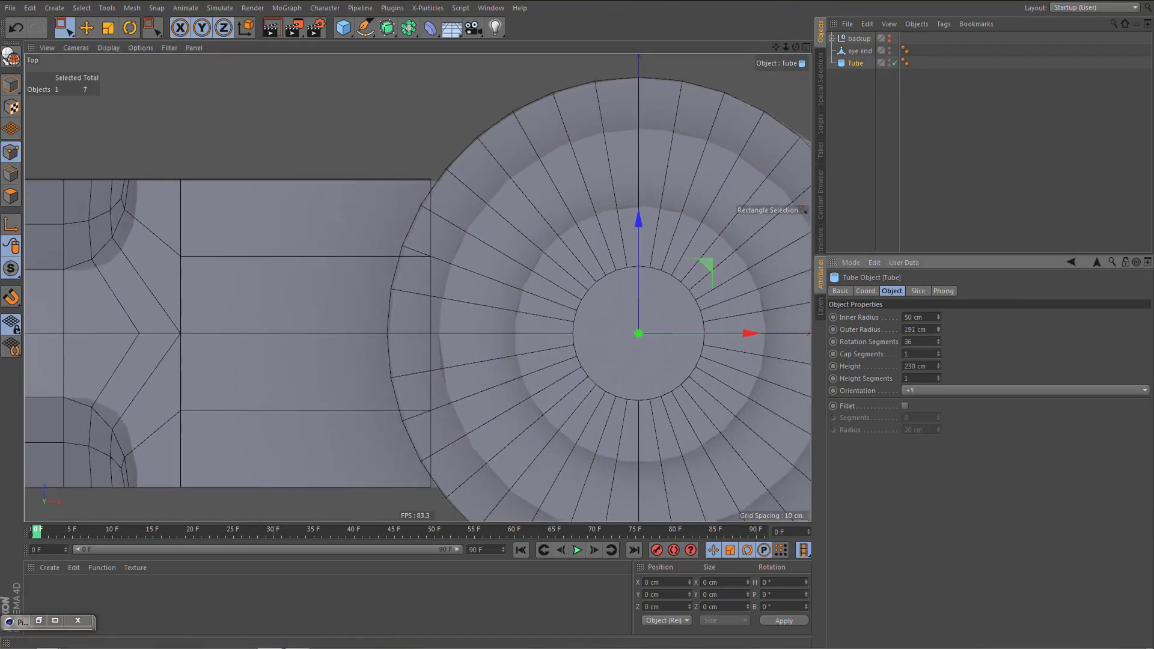
{"action": "left_click", "coordinate": [938, 331]}
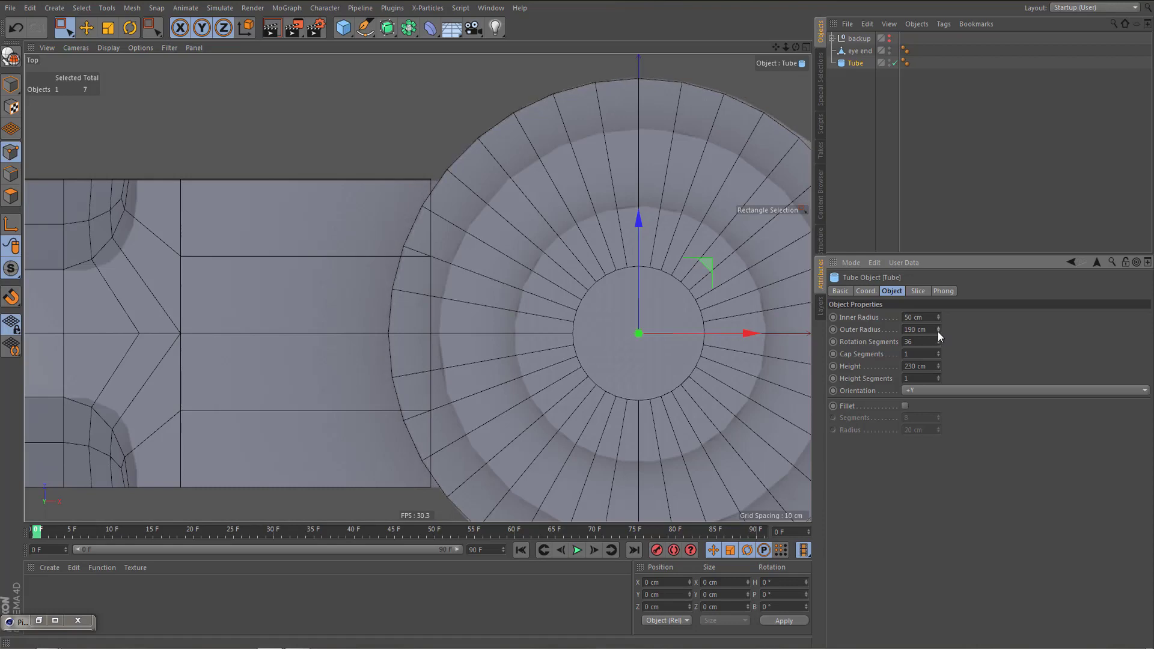
Select the eye end's 16 points overlapping the Tube and move them about 18 cm along X farther into it
{"action": "scroll", "coordinate": [445, 288], "scroll_direction": "down", "scroll_amount": 1}
{"action": "right_click_drag", "start_coordinate": [454, 305], "coordinate": [470, 340], "text": "alt"}
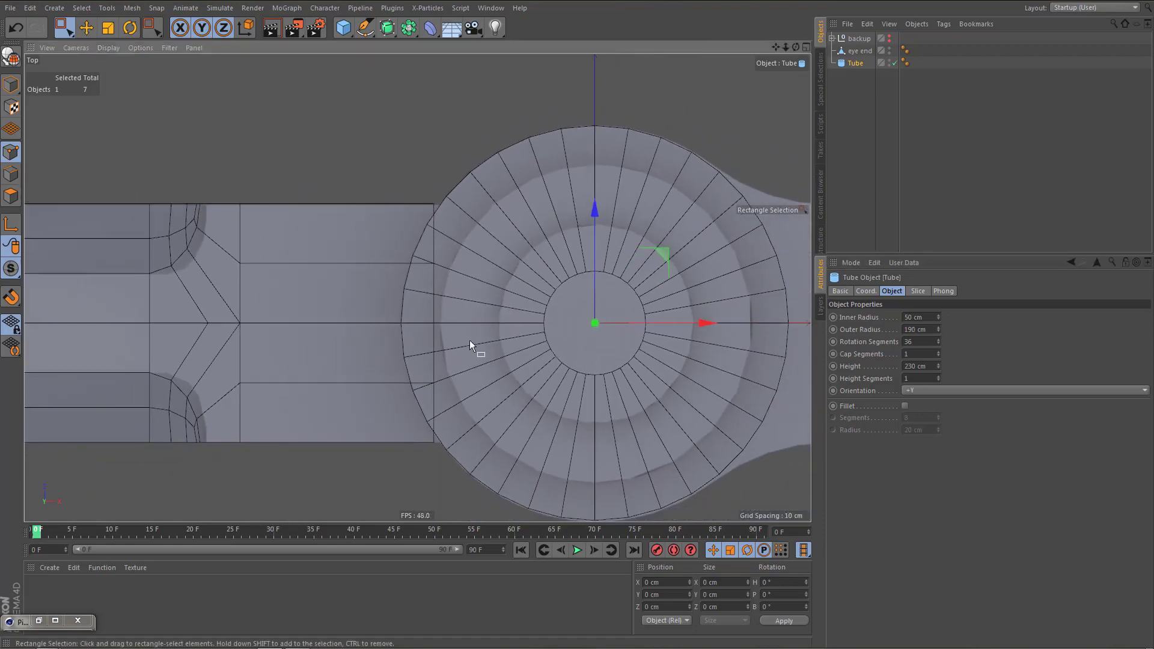
{"action": "middle_click_drag", "start_coordinate": [470, 341], "coordinate": [532, 326], "text": "alt"}
{"action": "scroll", "coordinate": [530, 328], "scroll_direction": "down", "scroll_amount": 1}
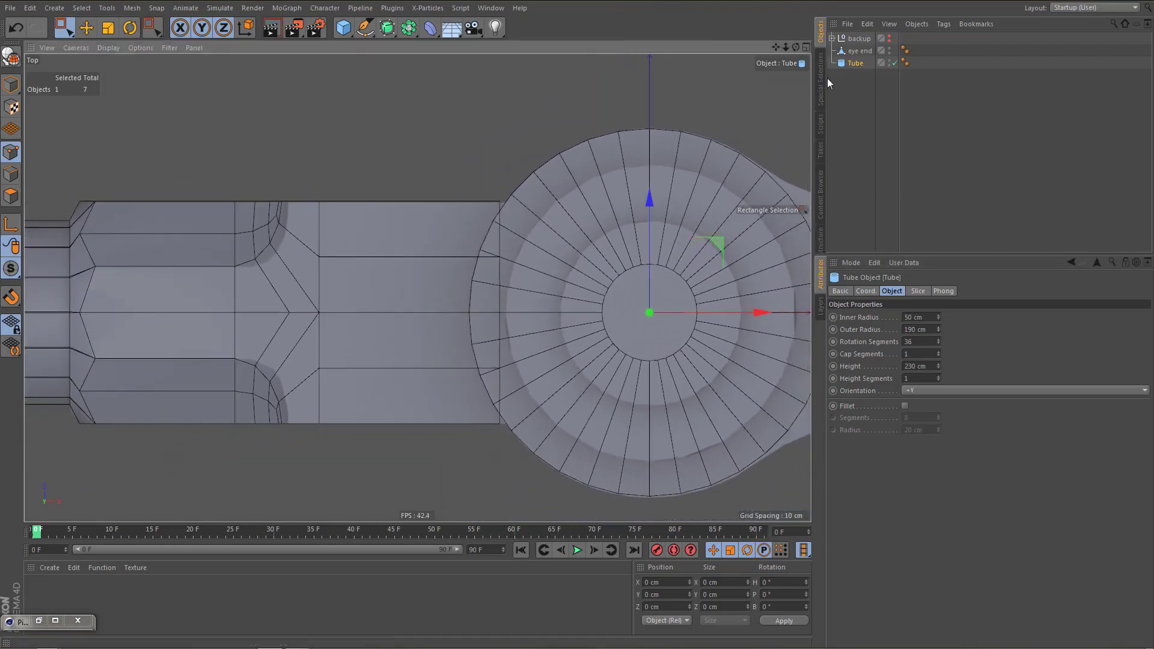
{"action": "left_click", "coordinate": [860, 53]}
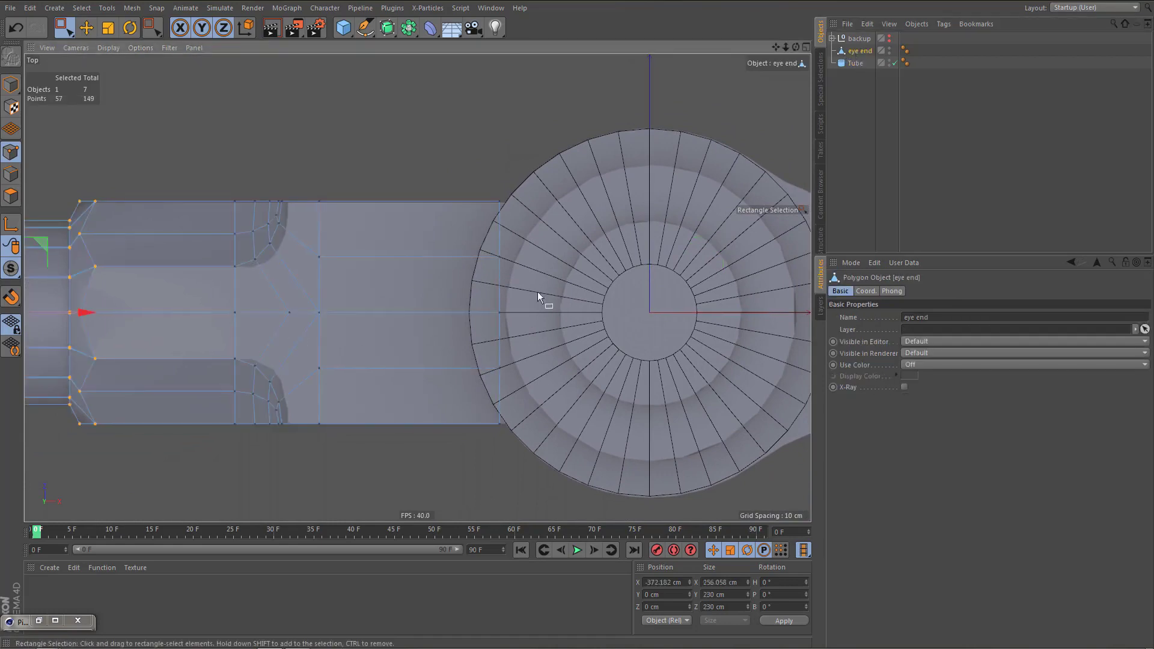
{"action": "middle_click_drag", "start_coordinate": [537, 291], "coordinate": [506, 287], "text": "alt"}
{"action": "left_click_drag", "start_coordinate": [443, 163], "coordinate": [515, 404]}
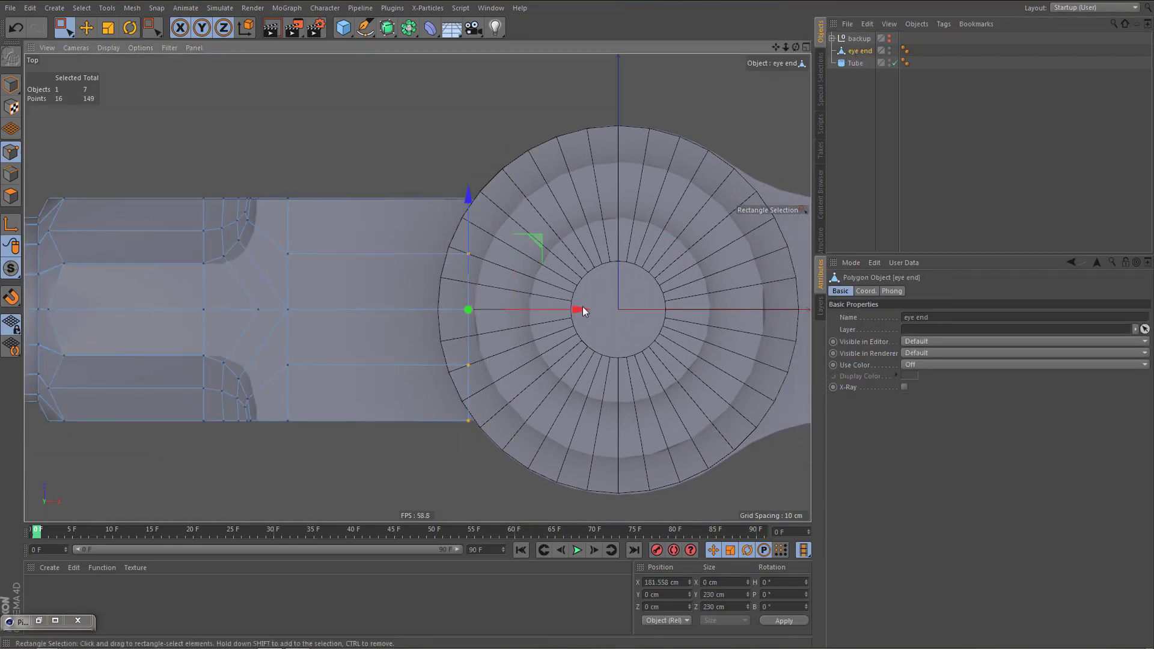
{"action": "left_click_drag", "start_coordinate": [580, 311], "coordinate": [598, 310]}
{"action": "scroll", "coordinate": [444, 349], "scroll_direction": "up", "scroll_amount": 3}
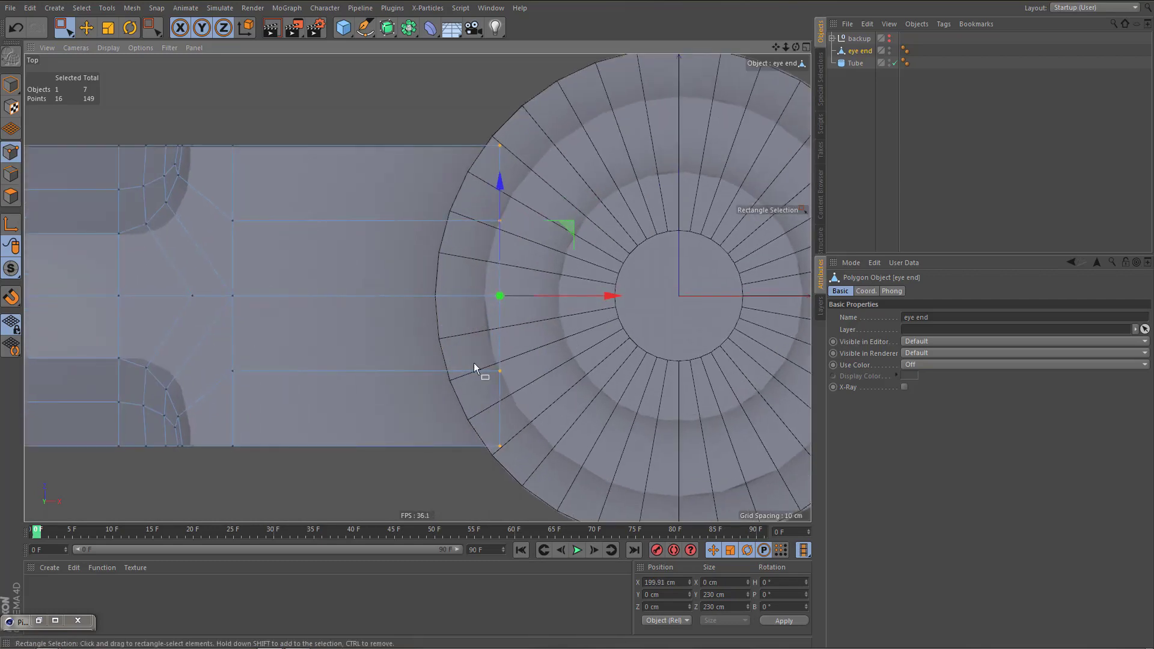
{"action": "middle_click_drag", "start_coordinate": [518, 335], "coordinate": [512, 370], "text": "alt"}
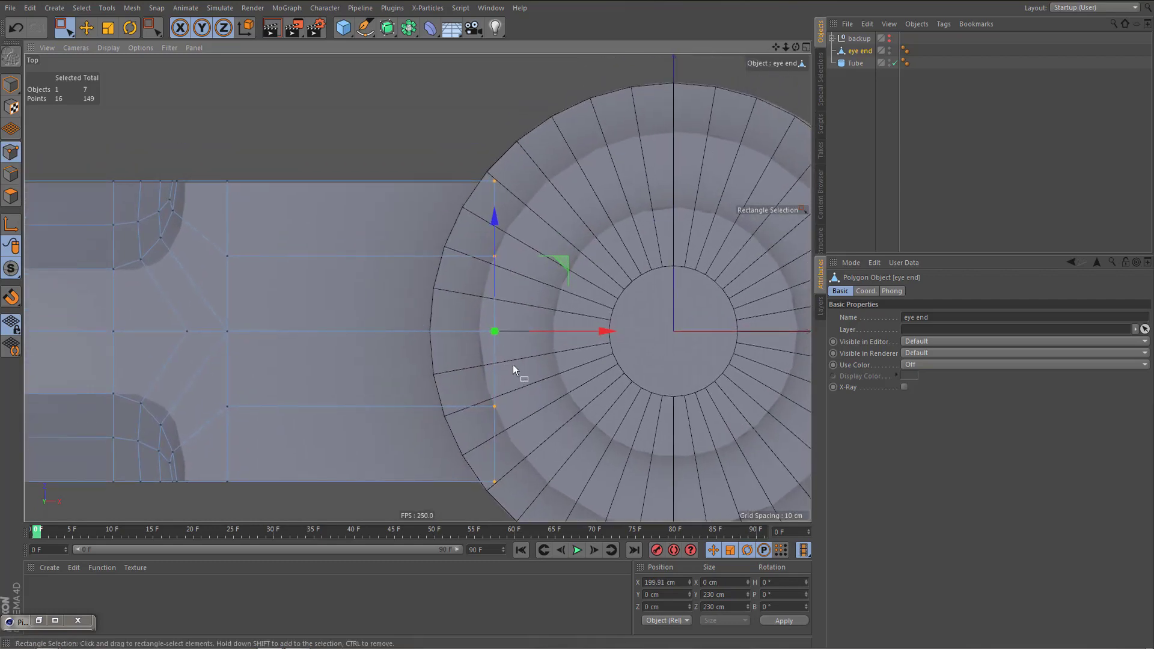
Reselect the Tube and reduce its rotation segments to 20 so its edges align with the rod's edge lines
{"action": "left_click", "coordinate": [854, 64]}
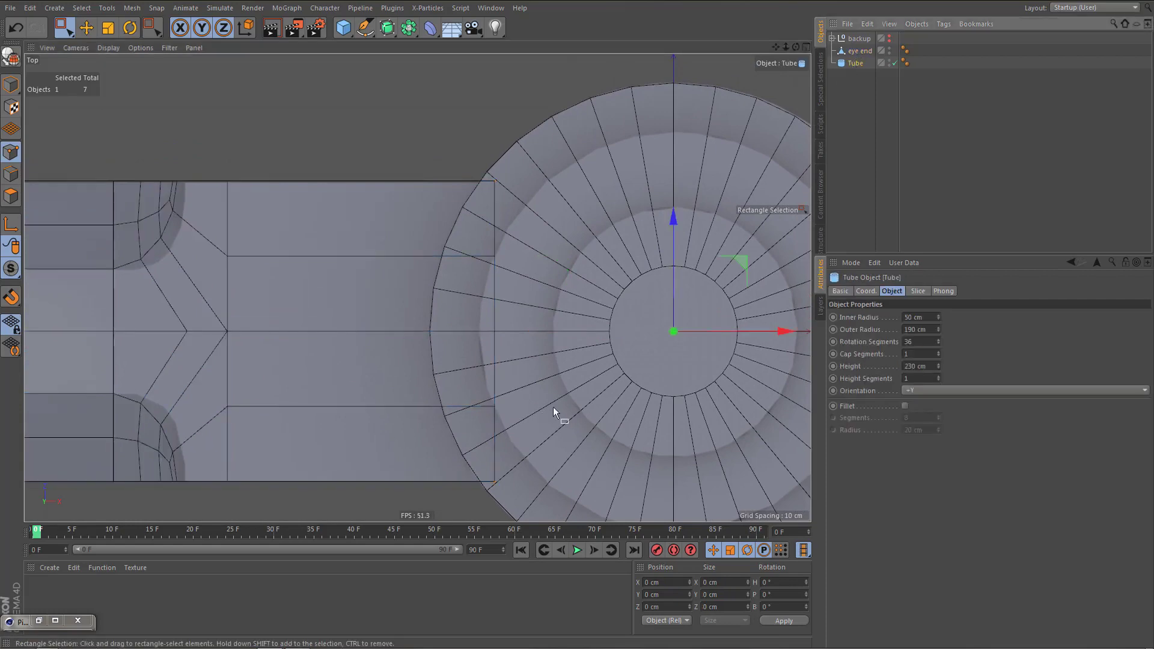
{"action": "middle_click_drag", "start_coordinate": [553, 407], "coordinate": [517, 395], "text": "alt"}
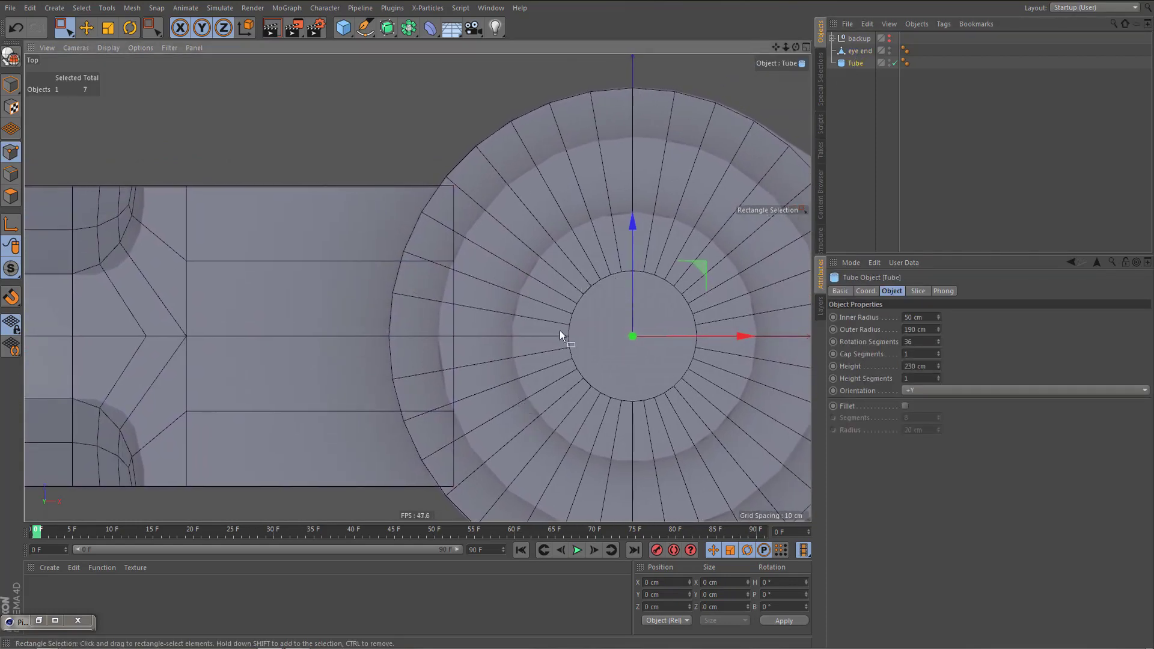
{"action": "middle_click_drag", "start_coordinate": [513, 315], "coordinate": [553, 312], "text": "alt"}
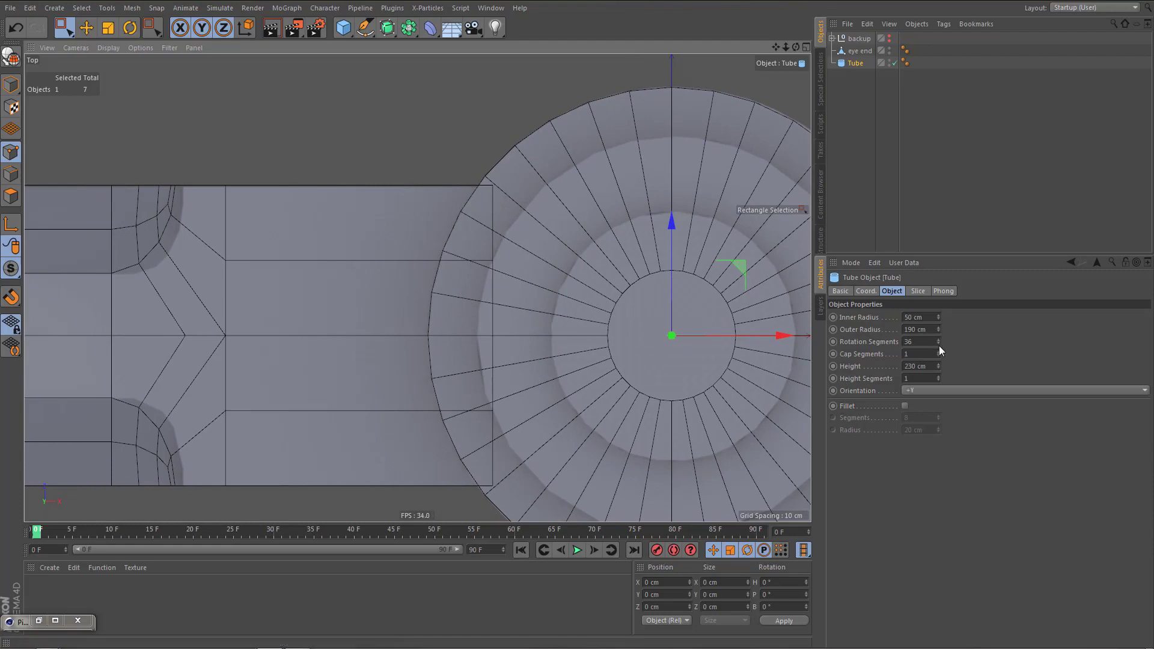
{"action": "left_click_drag", "start_coordinate": [939, 344], "coordinate": [933, 343]}
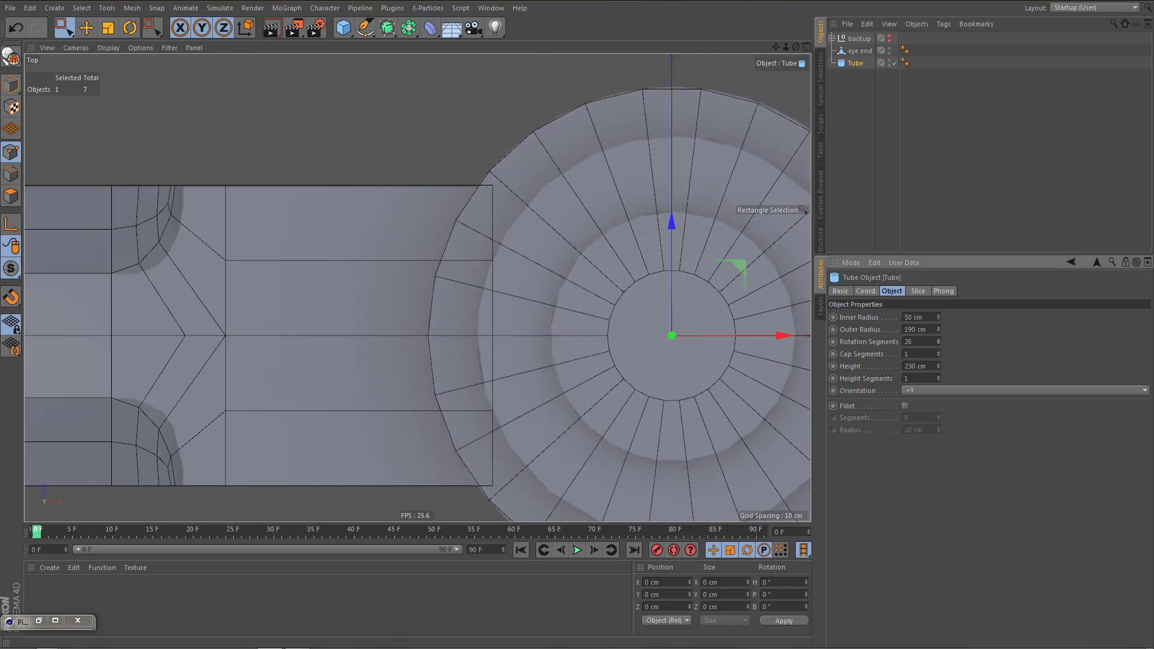
{"action": "left_click", "coordinate": [937, 338]}
{"action": "left_click", "coordinate": [937, 338]}
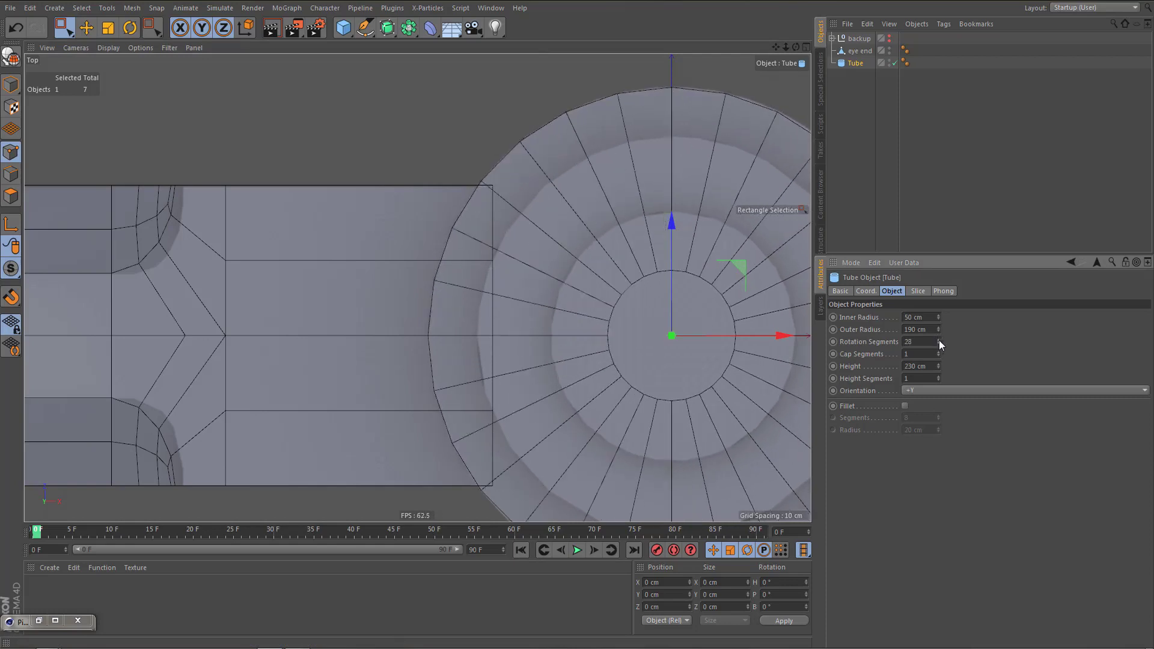
{"action": "left_click", "coordinate": [939, 344]}
{"action": "left_click", "coordinate": [939, 344]}
{"action": "left_click", "coordinate": [939, 345]}
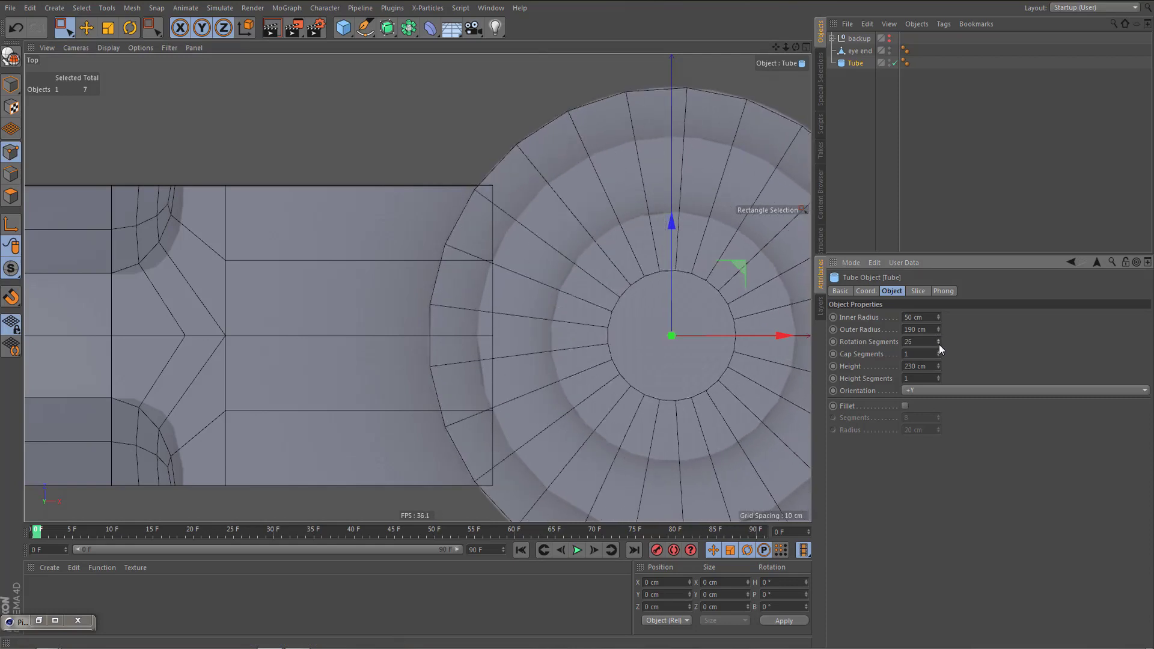
{"action": "left_click", "coordinate": [939, 344]}
{"action": "left_click", "coordinate": [938, 344]}
{"action": "left_click", "coordinate": [939, 345]}
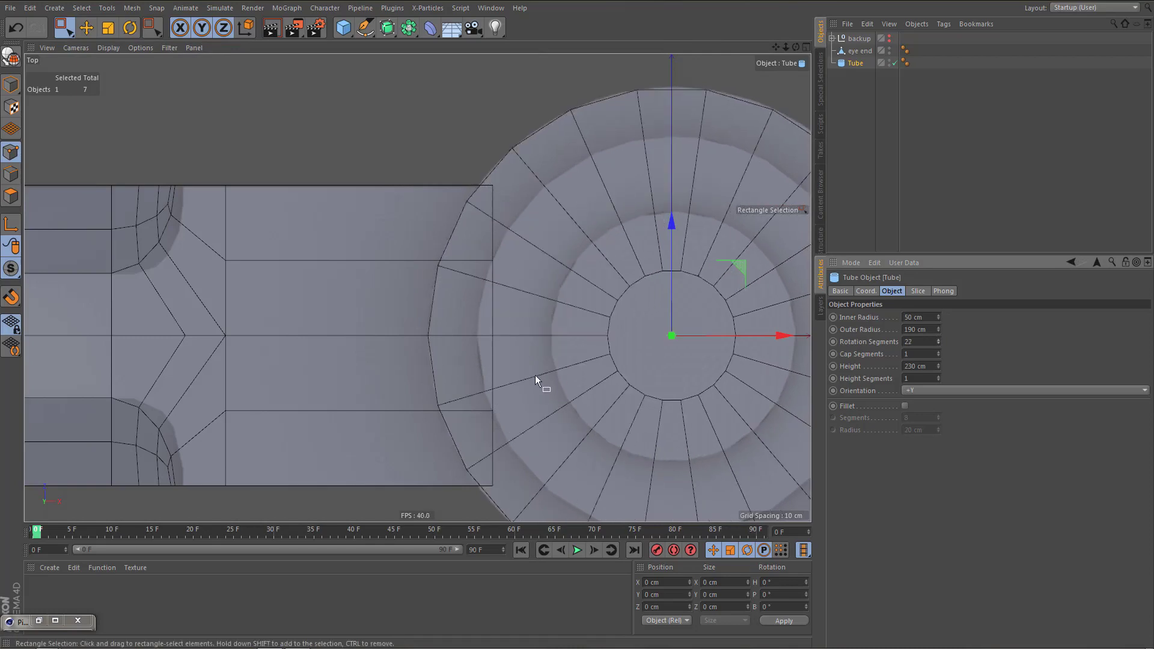
{"action": "middle_click_drag", "start_coordinate": [535, 375], "coordinate": [545, 340], "text": "alt"}
{"action": "left_click", "coordinate": [939, 345]}
{"action": "left_click", "coordinate": [939, 345]}
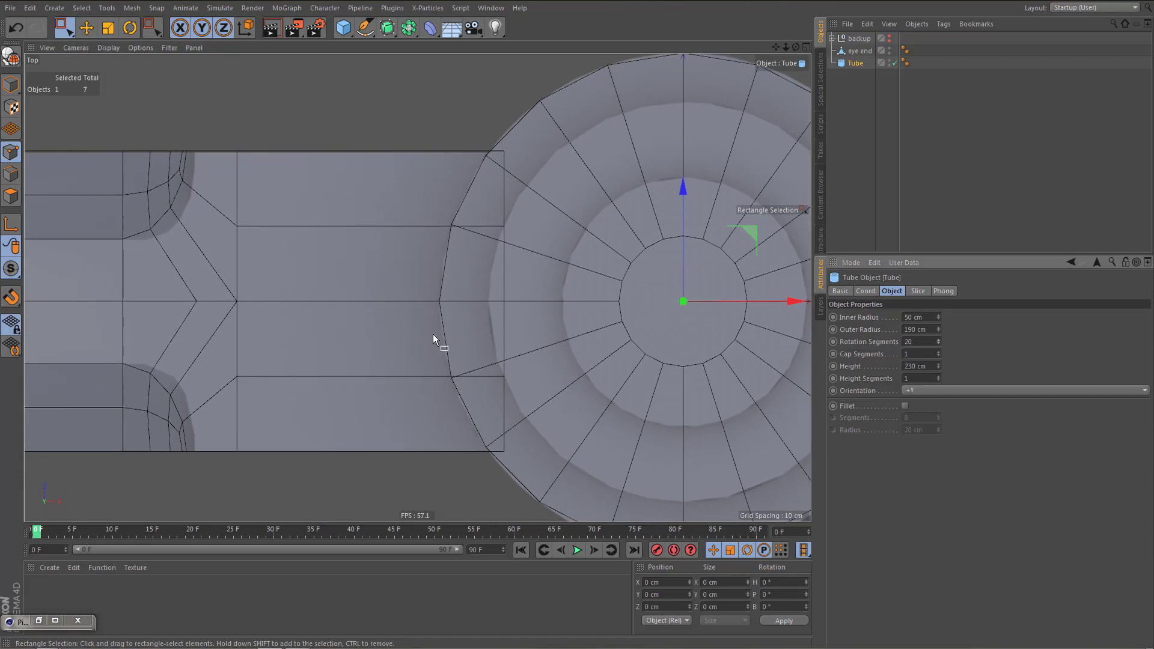
Try an outer radius of 195 cm for the Tube and check its corner point against the rod's edge
{"action": "scroll", "coordinate": [484, 179], "scroll_direction": "up", "scroll_amount": 3}
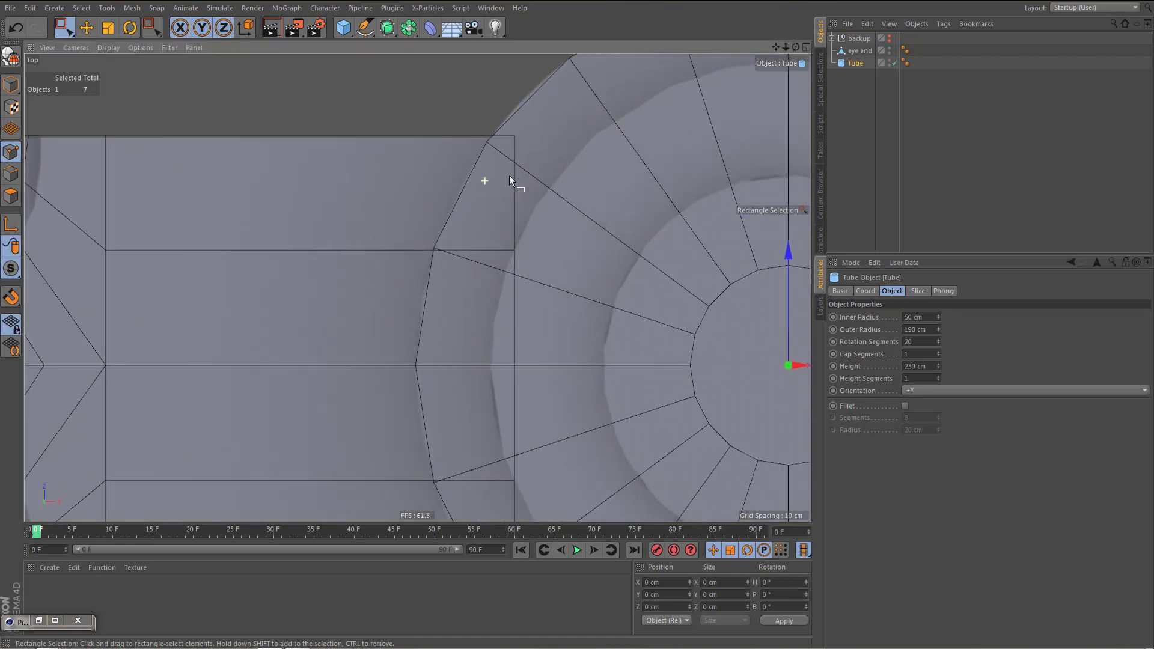
{"action": "scroll", "coordinate": [507, 221], "scroll_direction": "up", "scroll_amount": 2}
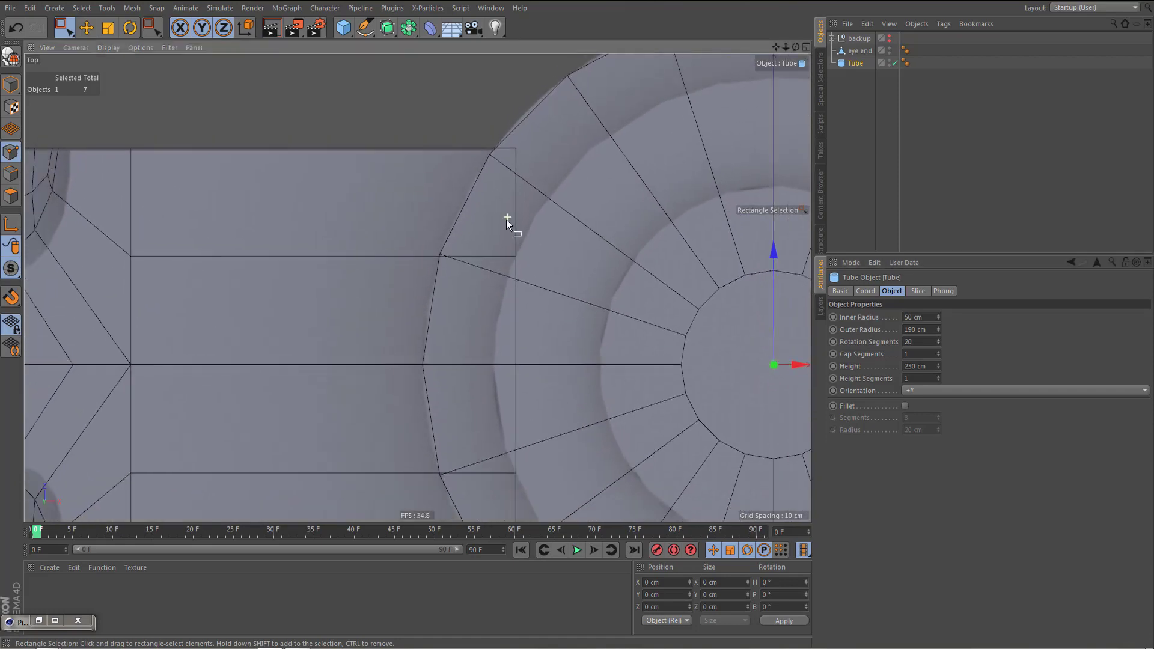
{"action": "middle_click_drag", "start_coordinate": [501, 225], "coordinate": [485, 259], "text": "alt"}
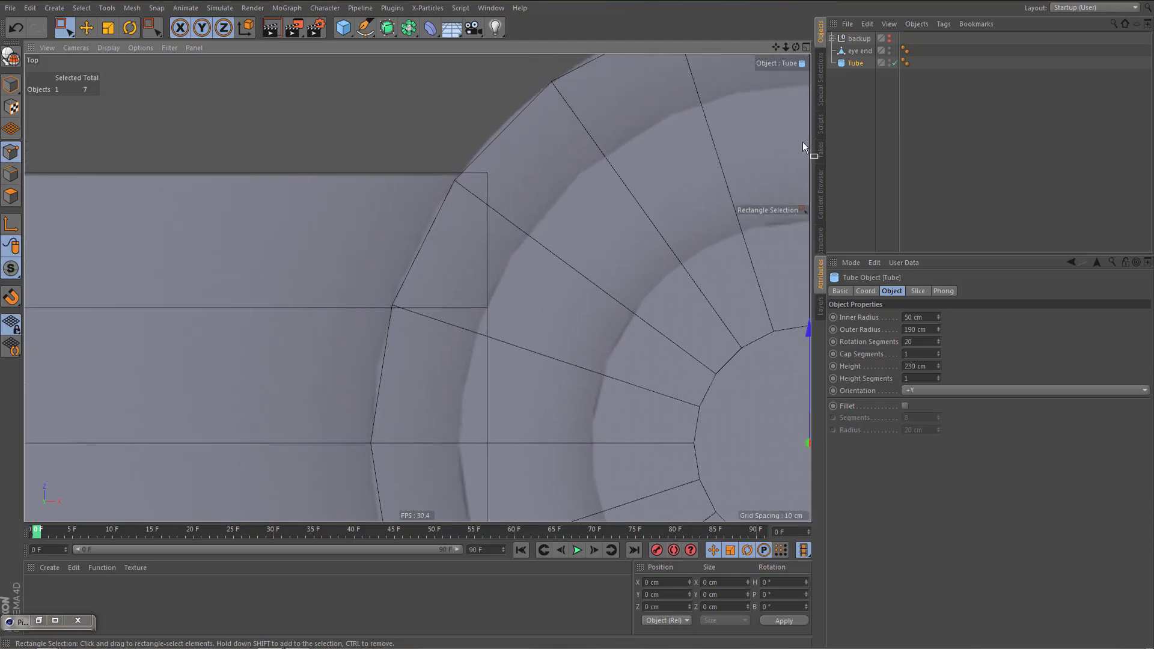
{"action": "left_click", "coordinate": [939, 327]}
{"action": "left_click", "coordinate": [939, 327]}
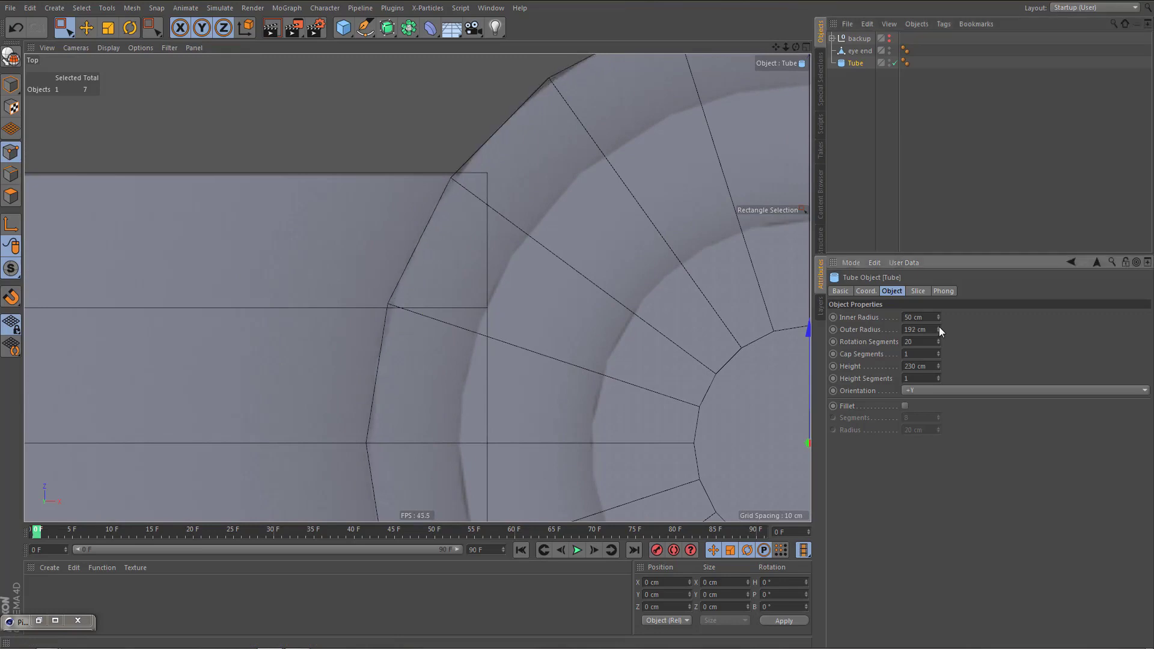
{"action": "left_click", "coordinate": [939, 327]}
{"action": "left_click", "coordinate": [938, 327]}
{"action": "left_click", "coordinate": [939, 327]}
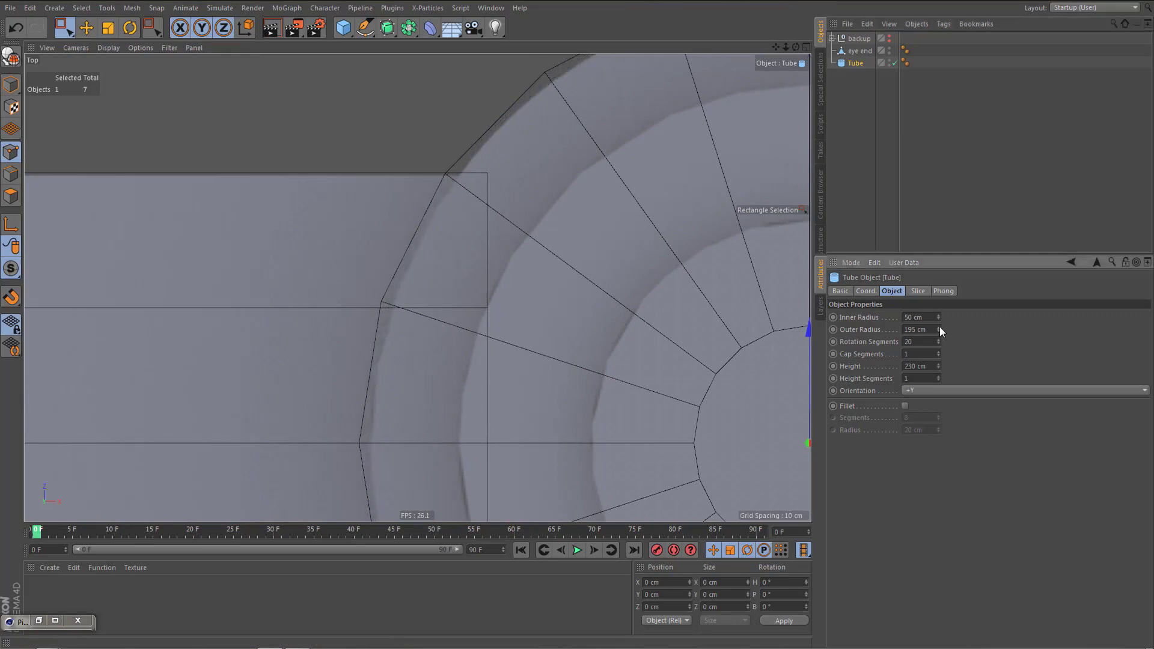
{"action": "scroll", "coordinate": [536, 276], "scroll_direction": "down", "scroll_amount": 8}
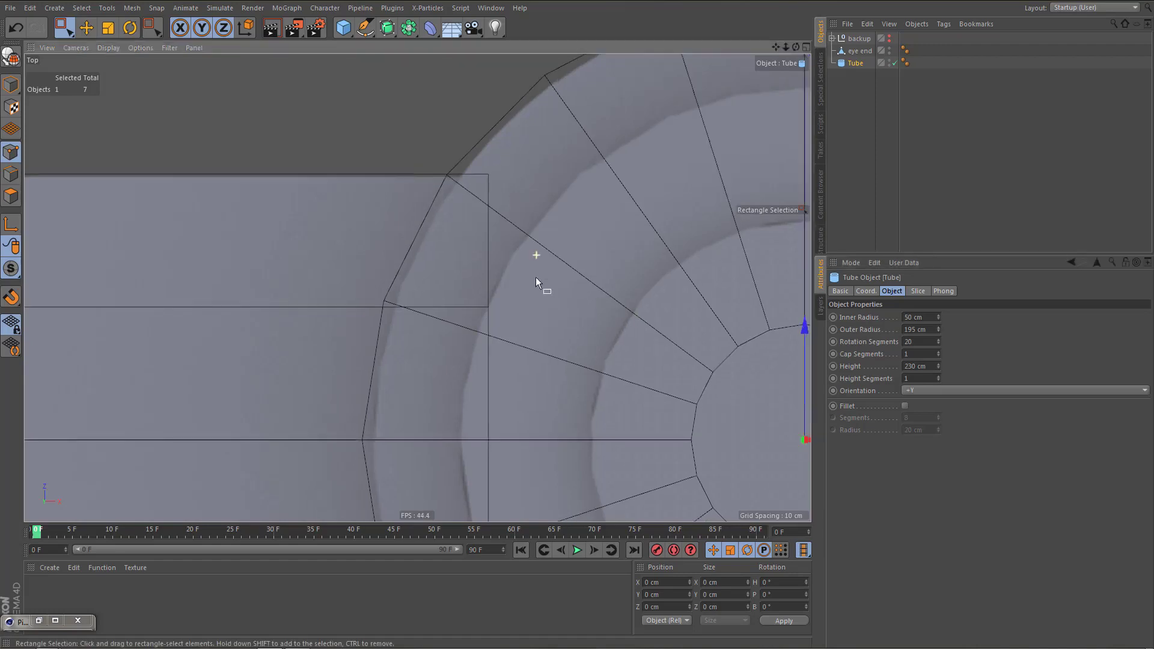
{"action": "scroll", "coordinate": [540, 333], "scroll_direction": "up", "scroll_amount": 10}
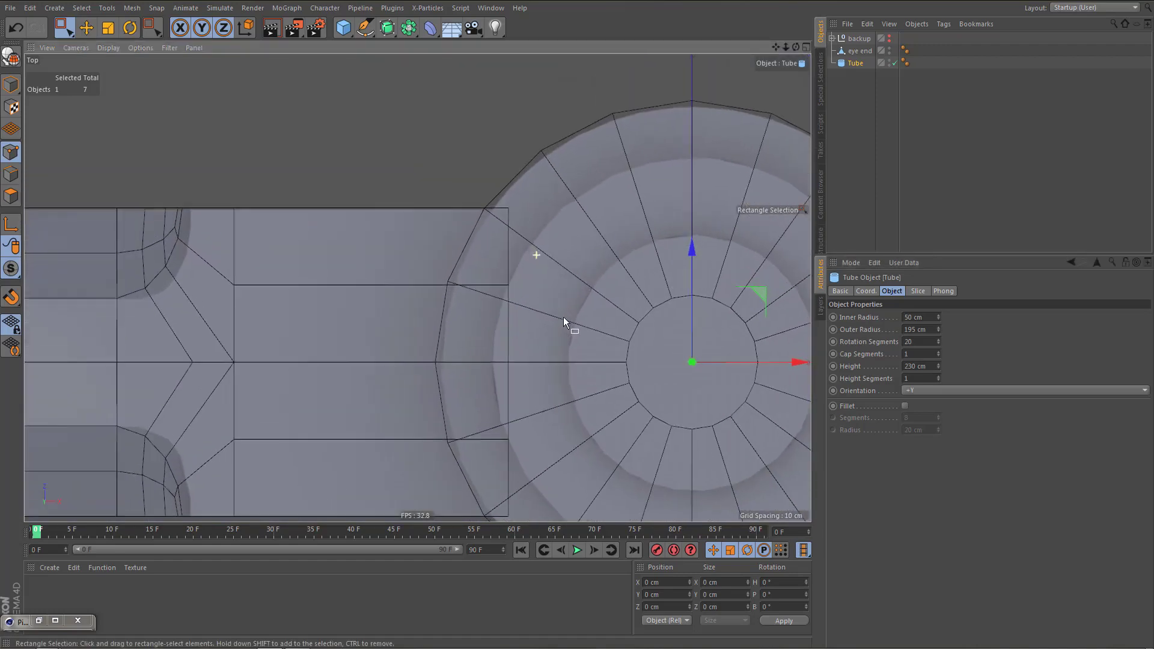
{"action": "scroll", "coordinate": [583, 197], "scroll_direction": "up", "scroll_amount": 3}
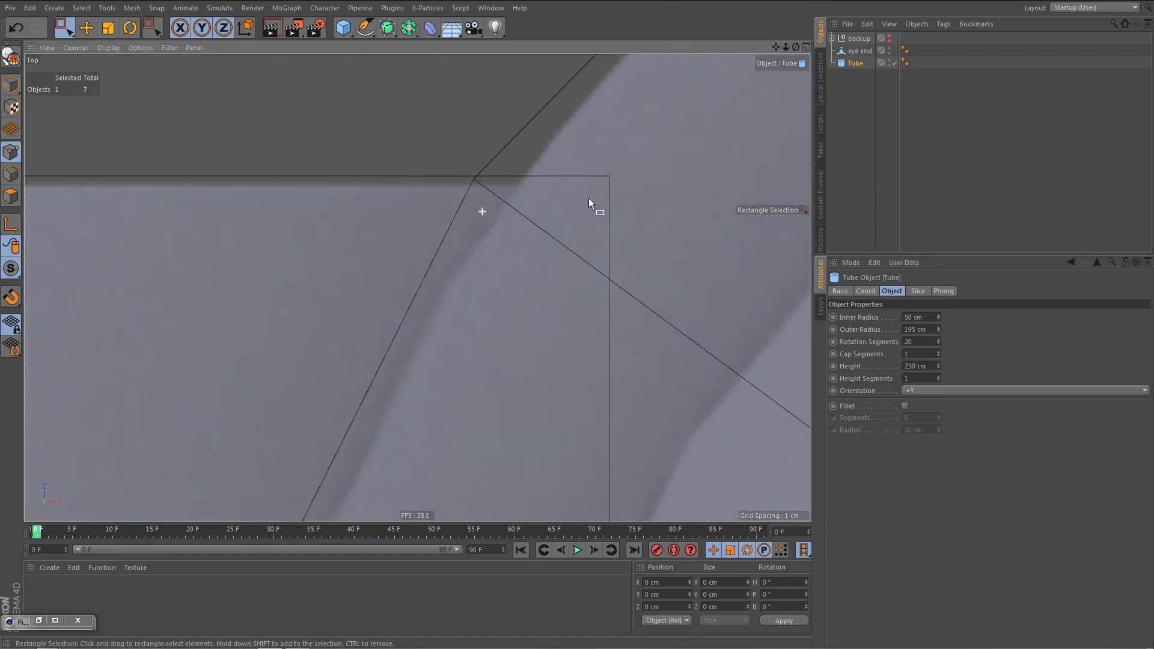
{"action": "scroll", "coordinate": [593, 198], "scroll_direction": "up", "scroll_amount": 2}
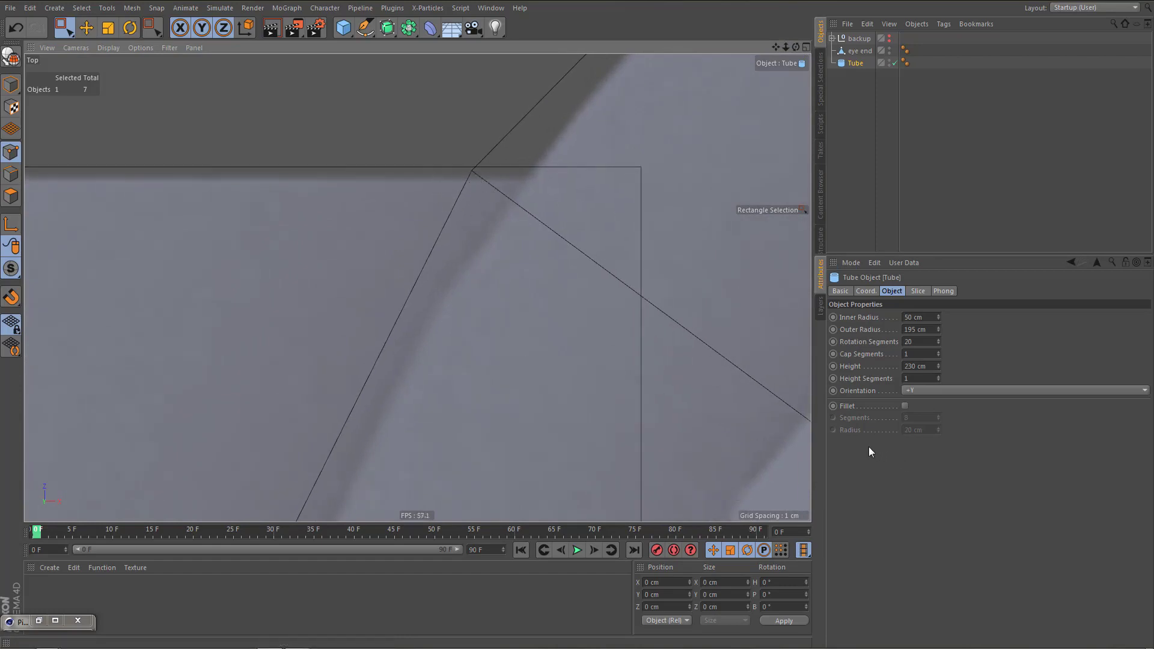
{"action": "scroll", "coordinate": [596, 340], "scroll_direction": "down", "scroll_amount": 5}
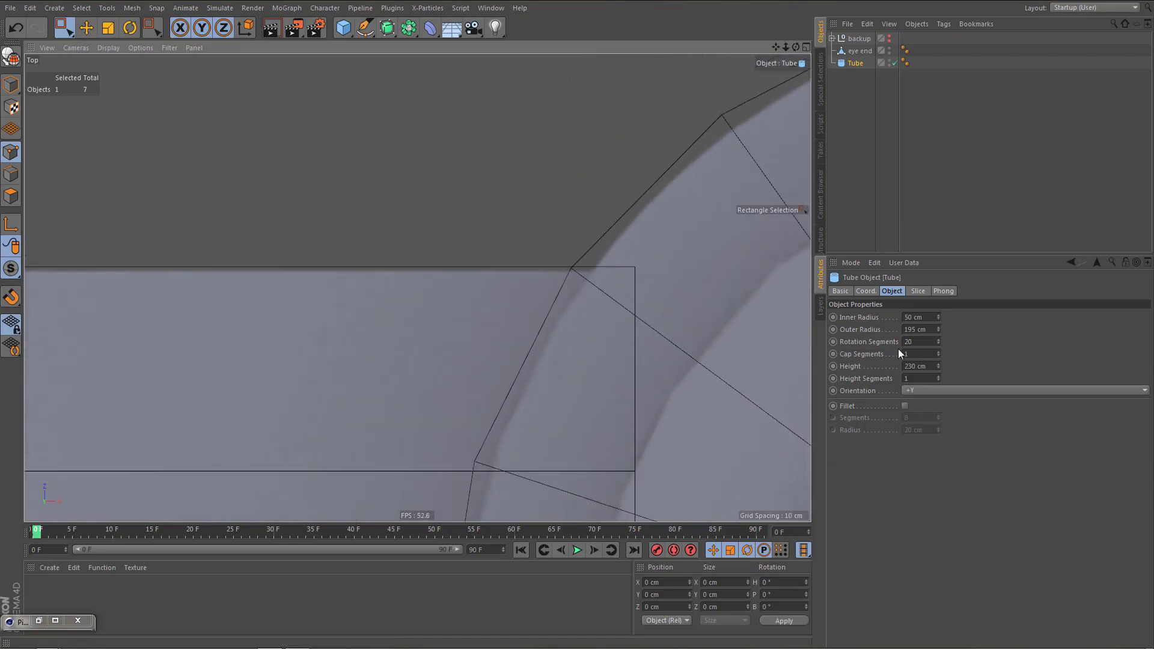
Set the Tube's outer radius back to 190 cm
{"action": "left_click_drag", "start_coordinate": [912, 328], "coordinate": [925, 336]}
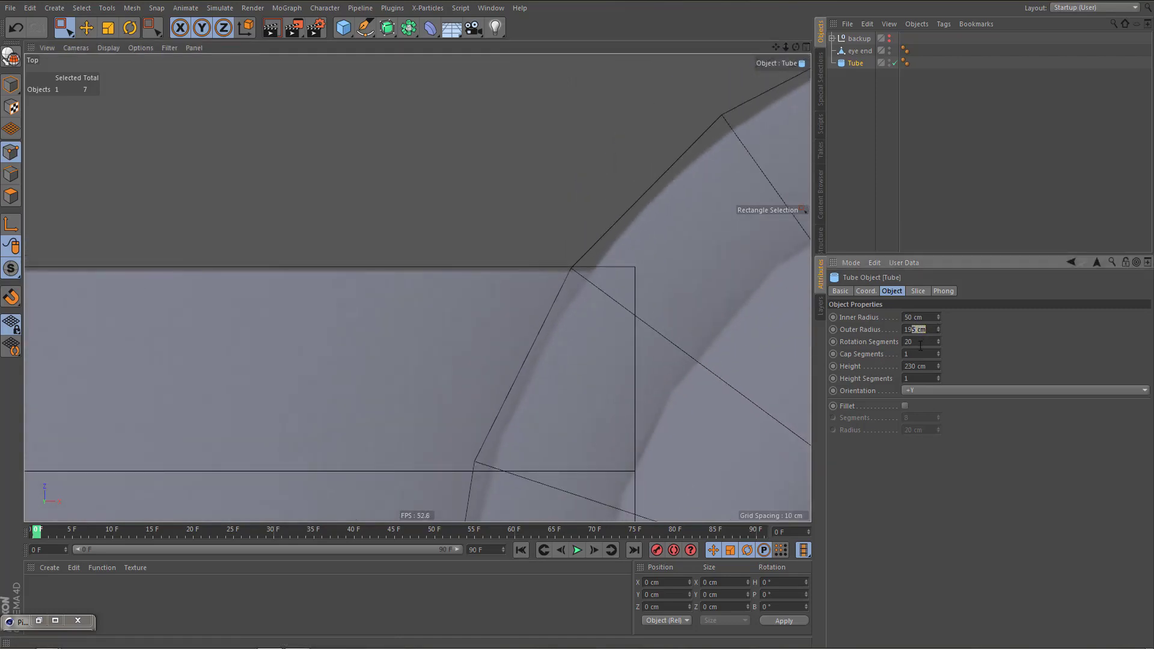
{"action": "type", "text": "0"}
{"action": "key", "text": "Return"}
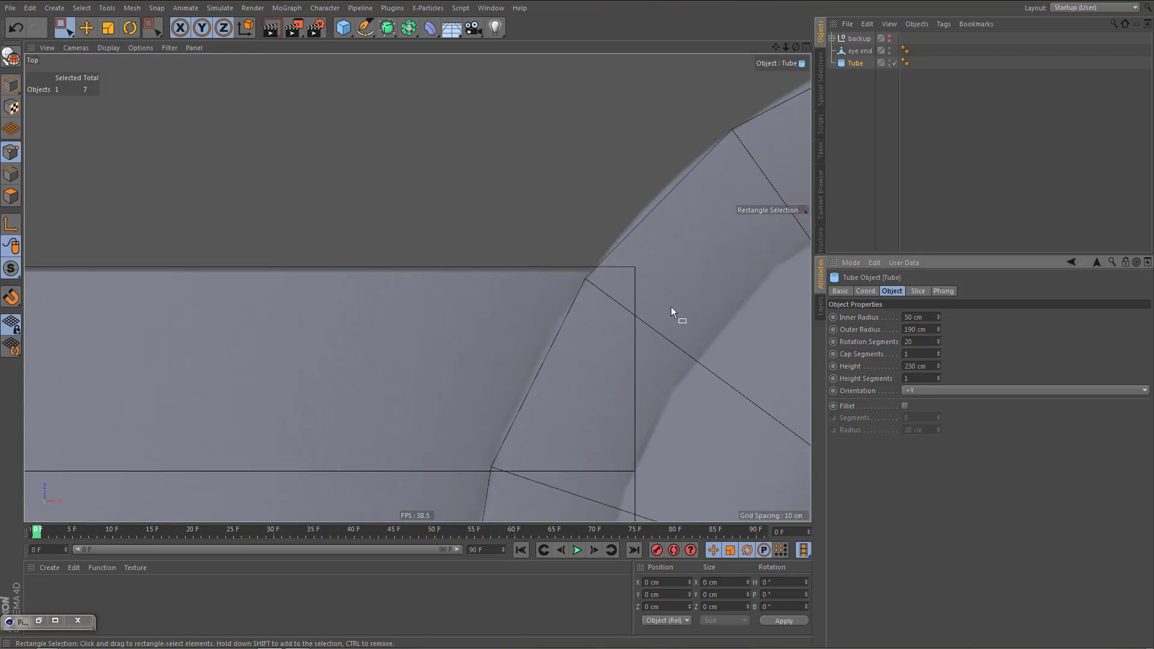
Examine where the Tube's outline meets the rod's edge in the top view and return to the four-view layout
{"action": "scroll", "coordinate": [598, 291], "scroll_direction": "up", "scroll_amount": 3}
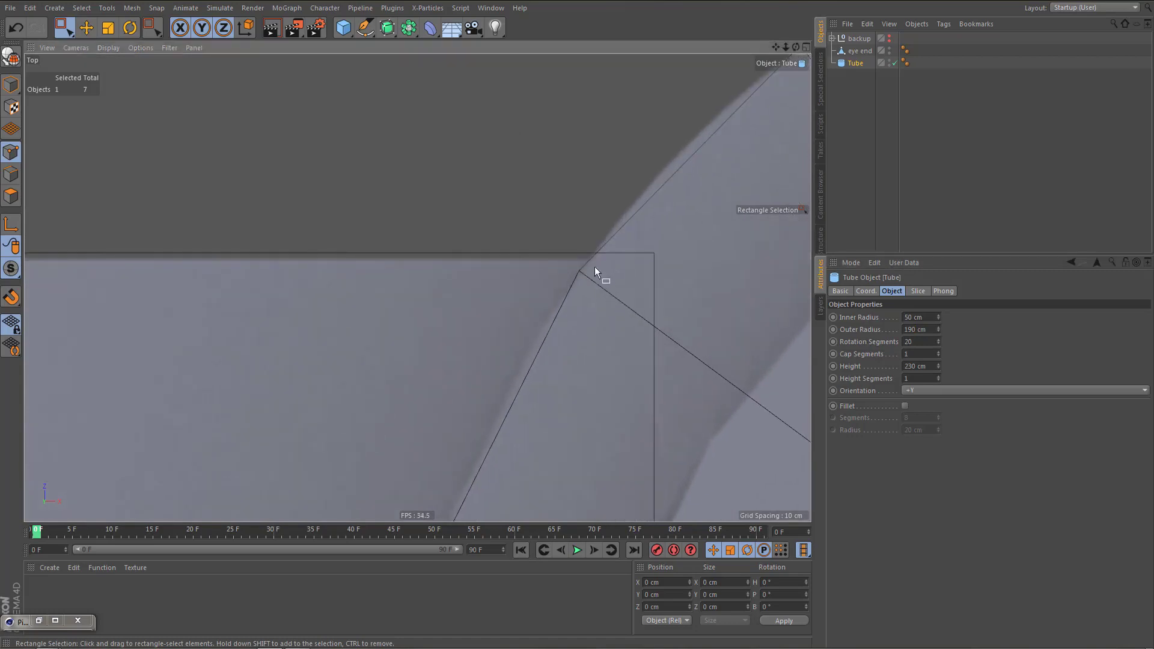
{"action": "scroll", "coordinate": [582, 279], "scroll_direction": "up", "scroll_amount": 2}
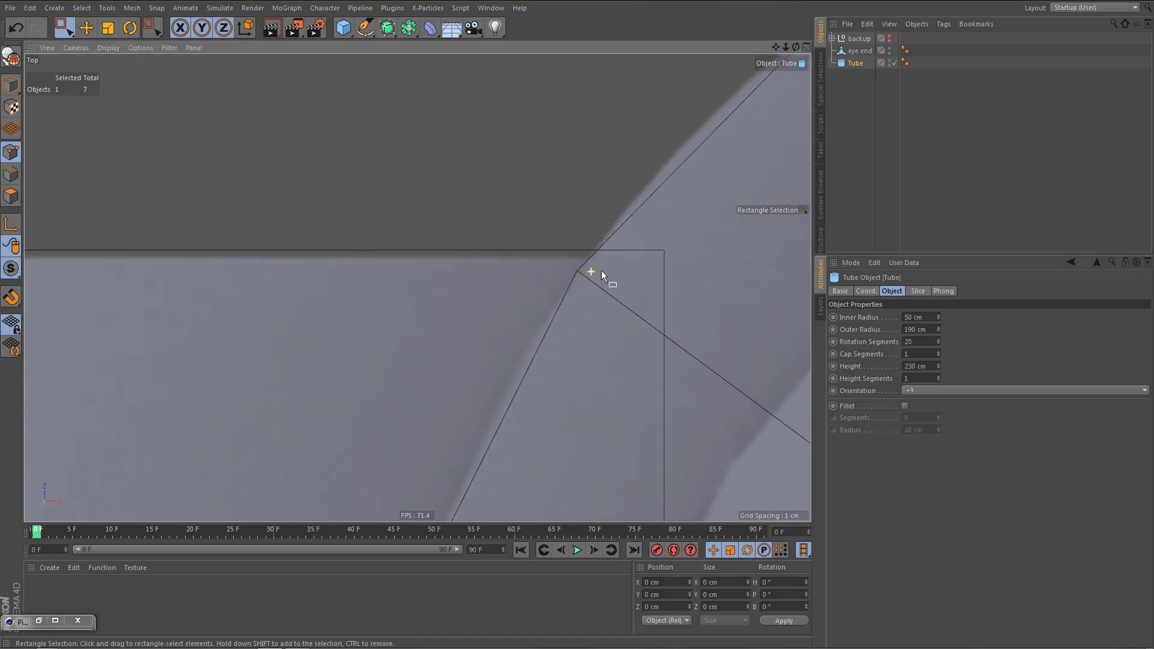
{"action": "scroll", "coordinate": [611, 268], "scroll_direction": "up", "scroll_amount": 2}
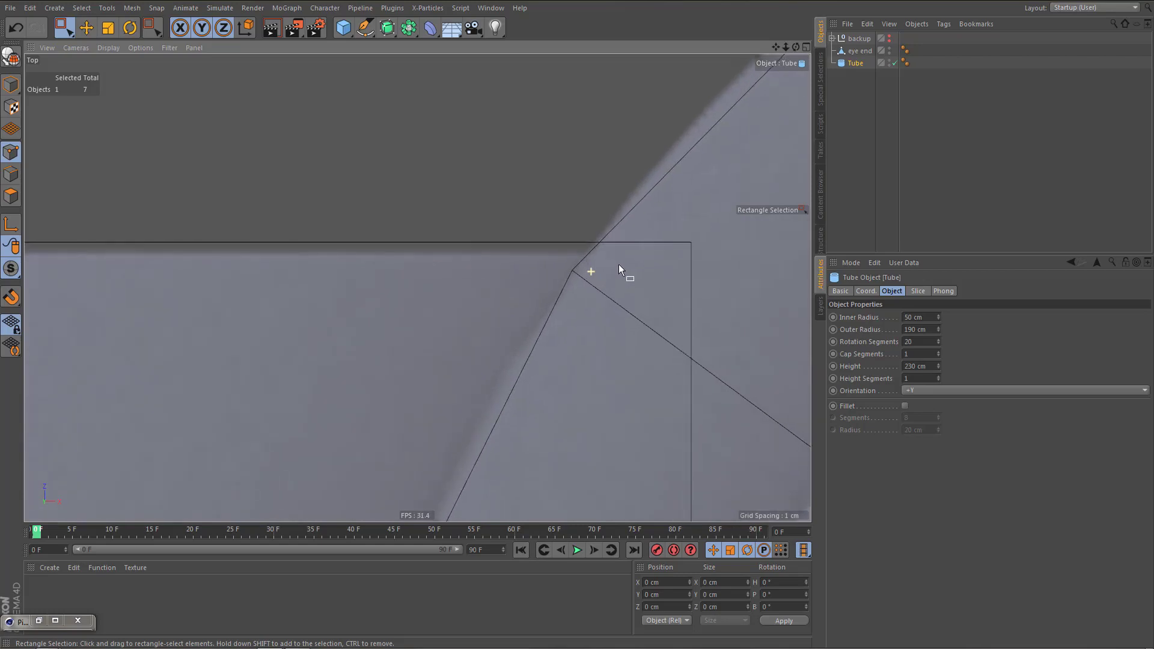
{"action": "scroll", "coordinate": [618, 265], "scroll_direction": "down", "scroll_amount": 4}
{"action": "scroll", "coordinate": [604, 339], "scroll_direction": "down", "scroll_amount": 2}
{"action": "scroll", "coordinate": [594, 215], "scroll_direction": "down", "scroll_amount": 2}
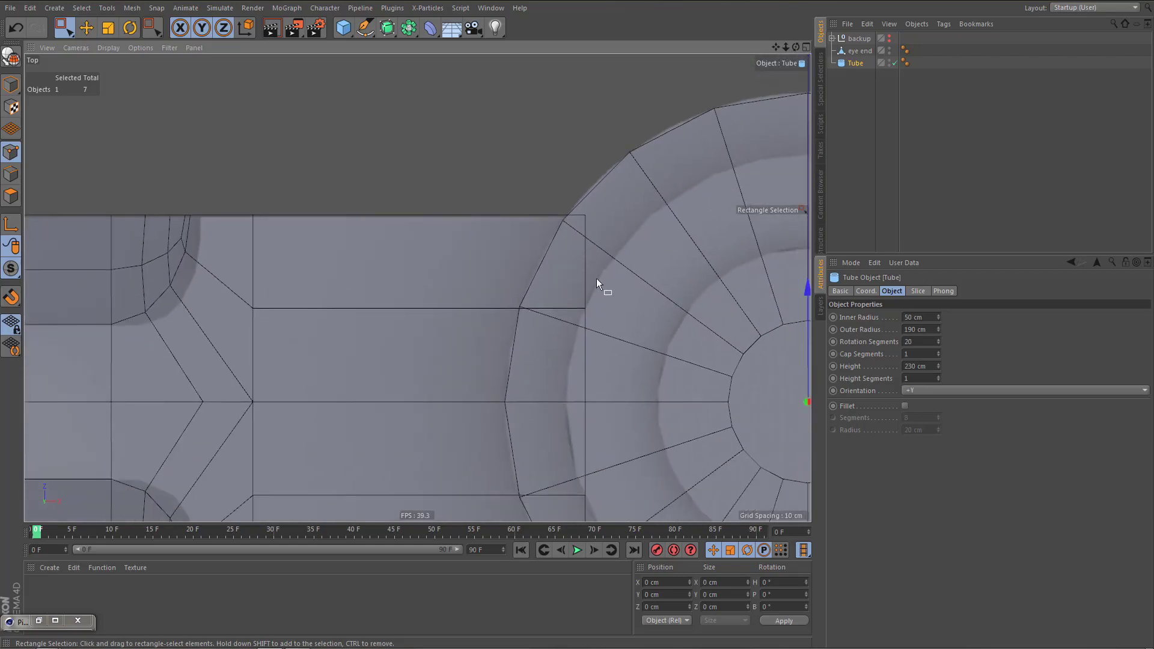
{"action": "middle_click_drag", "start_coordinate": [597, 279], "coordinate": [557, 296]}
{"action": "middle_click", "coordinate": [557, 285]}
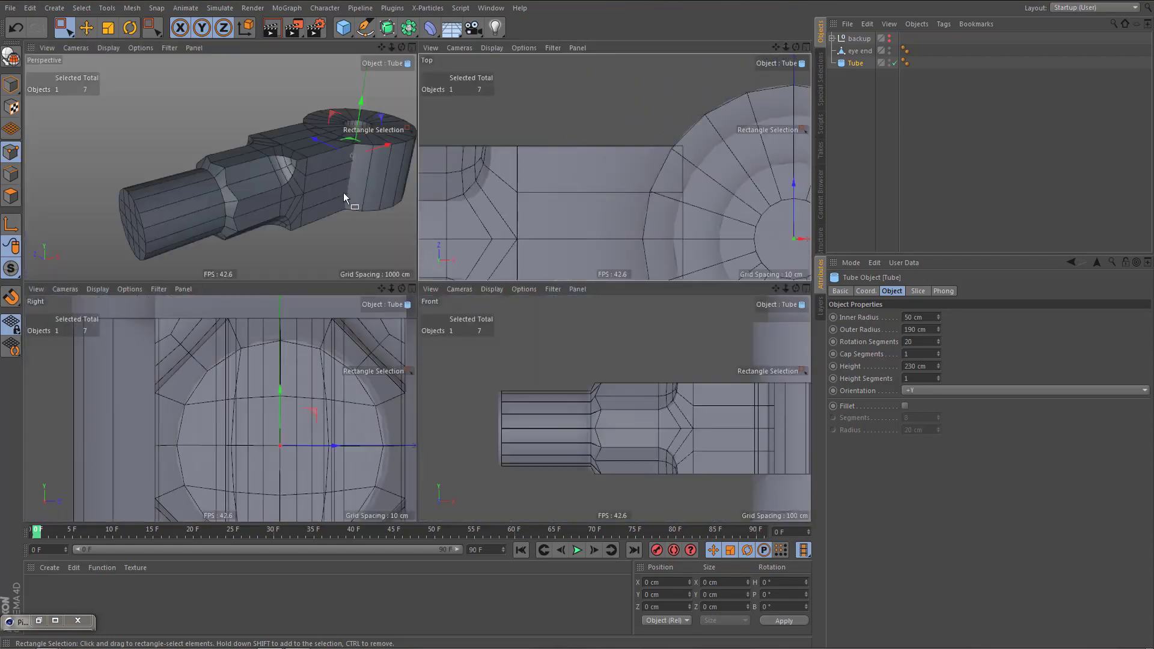
Store a duplicate of the Tube in the backup group and reselect the original Tube
{"action": "middle_click", "coordinate": [344, 193]}
{"action": "left_click_drag", "start_coordinate": [515, 317], "coordinate": [618, 289], "text": "alt"}
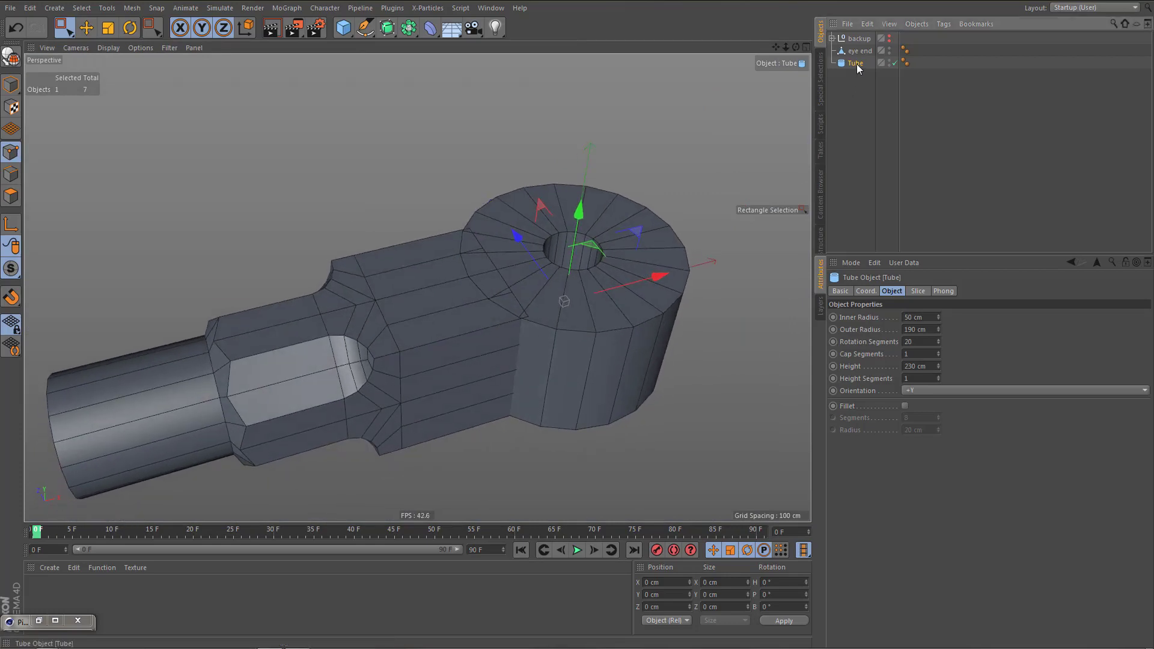
{"action": "left_click_drag", "start_coordinate": [864, 51], "coordinate": [860, 39], "text": "ctrl"}
{"action": "left_click", "coordinate": [831, 38]}
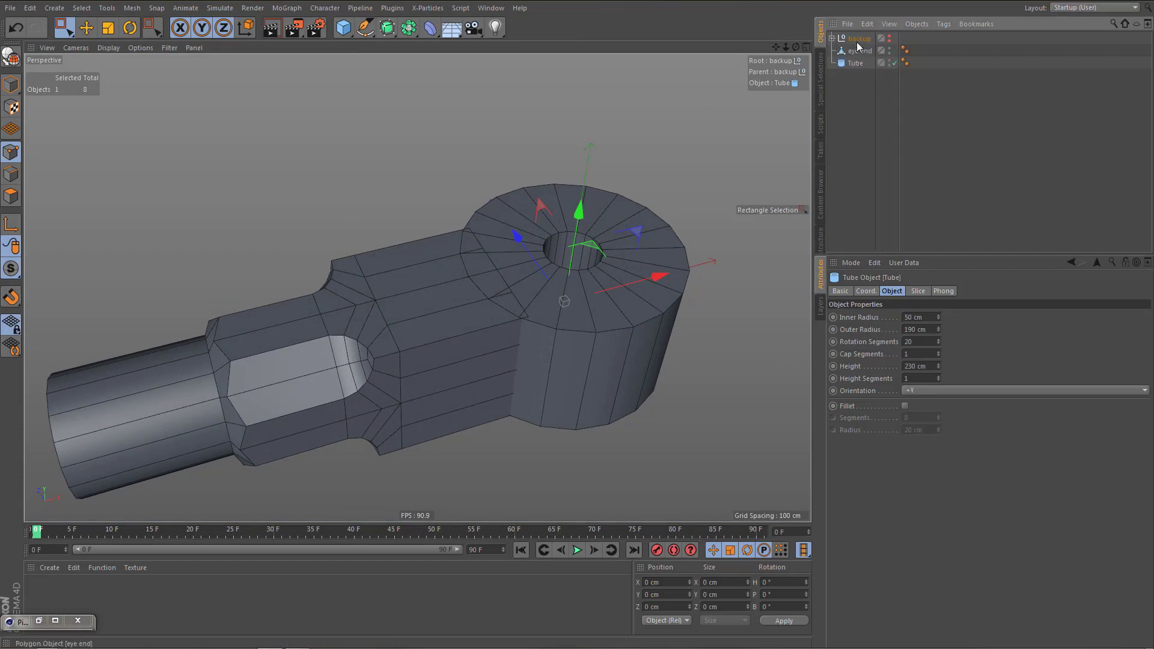
{"action": "left_click", "coordinate": [857, 63]}
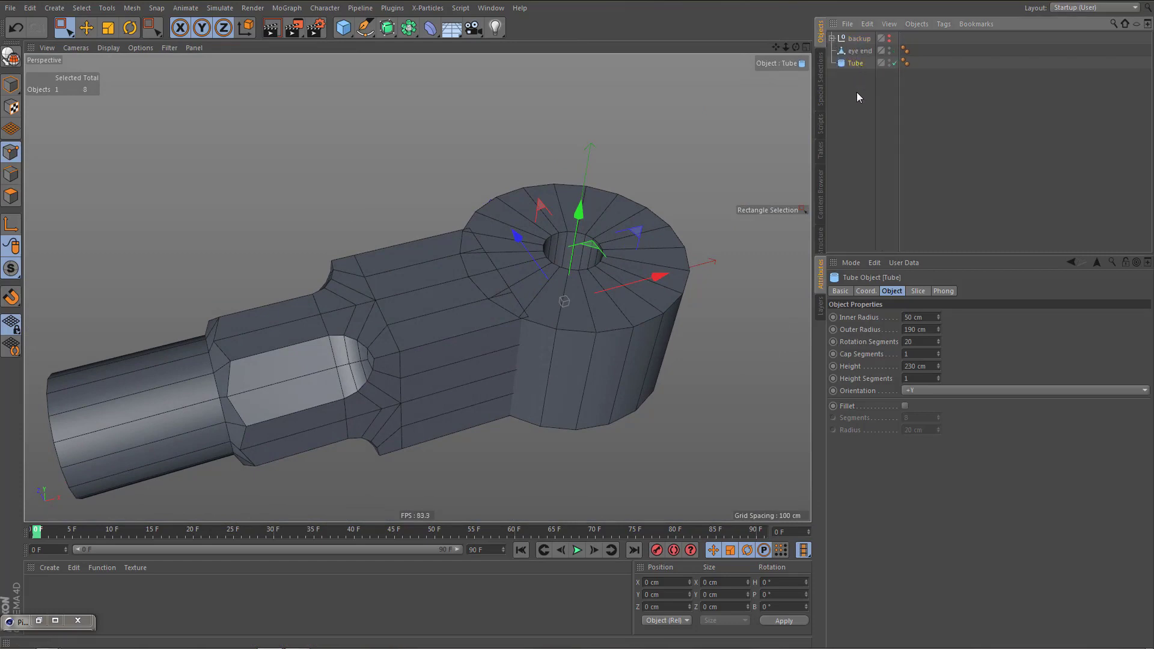
Make the Tube primitive editable and optimize its mesh to merge the duplicate points
{"action": "left_click_drag", "start_coordinate": [634, 296], "coordinate": [539, 331], "text": "alt"}
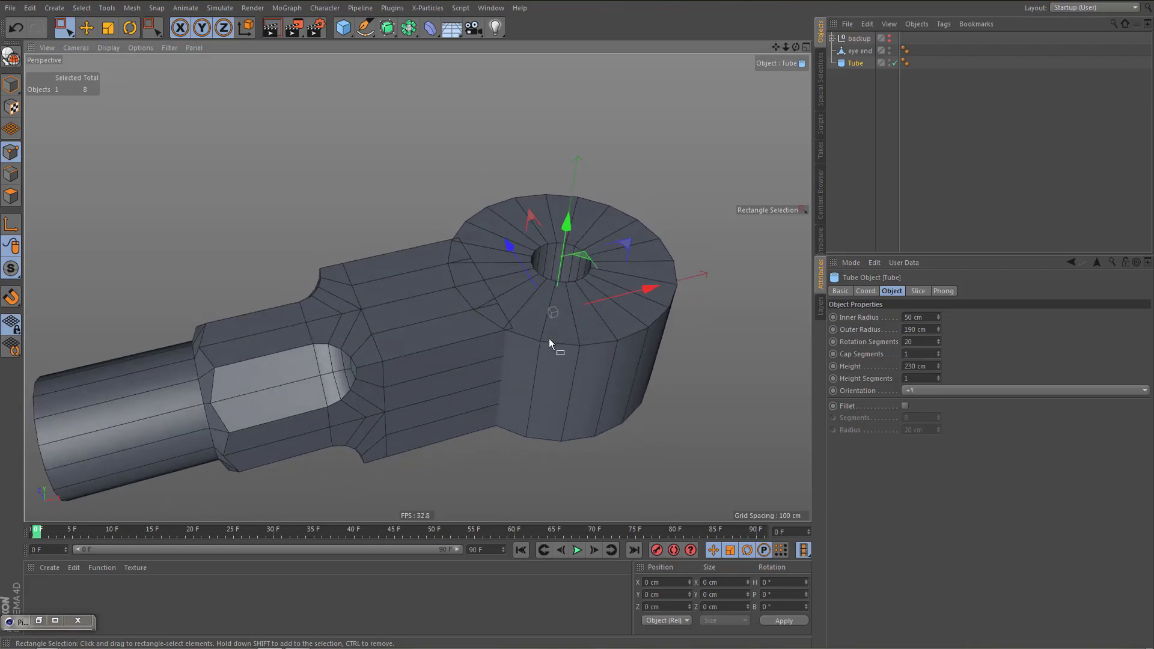
{"action": "middle_click_drag", "start_coordinate": [550, 338], "coordinate": [576, 342], "text": "alt"}
{"action": "right_click_drag", "start_coordinate": [553, 318], "coordinate": [579, 321], "text": "alt"}
{"action": "left_click_drag", "start_coordinate": [550, 348], "coordinate": [542, 369], "text": "alt"}
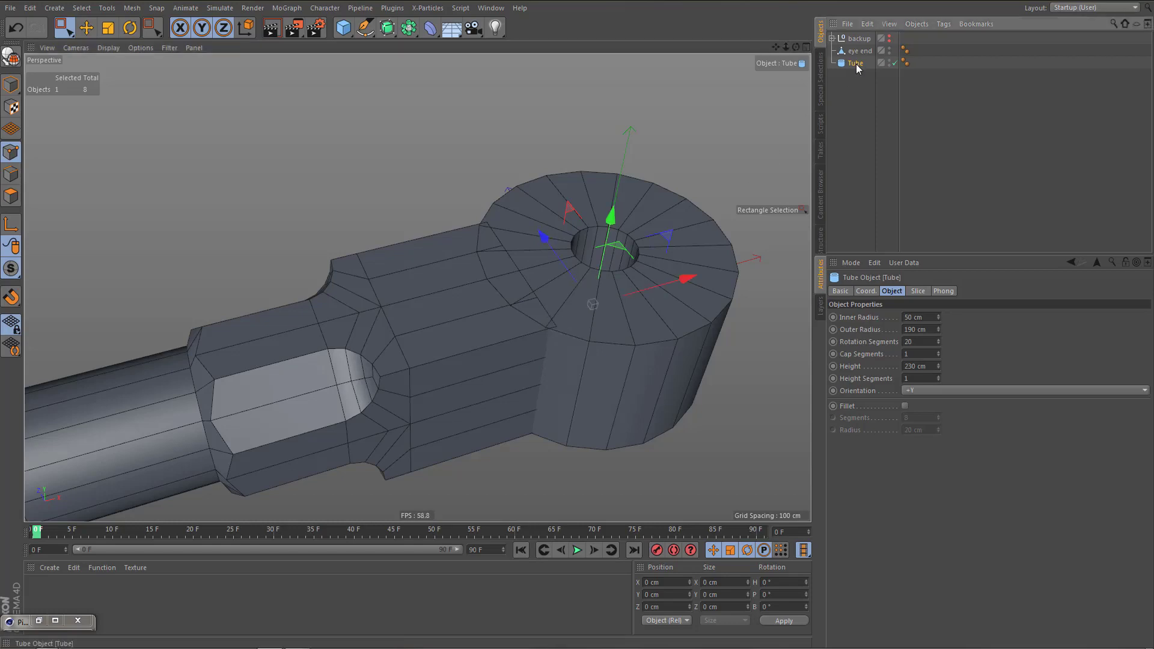
{"action": "key", "text": "c"}
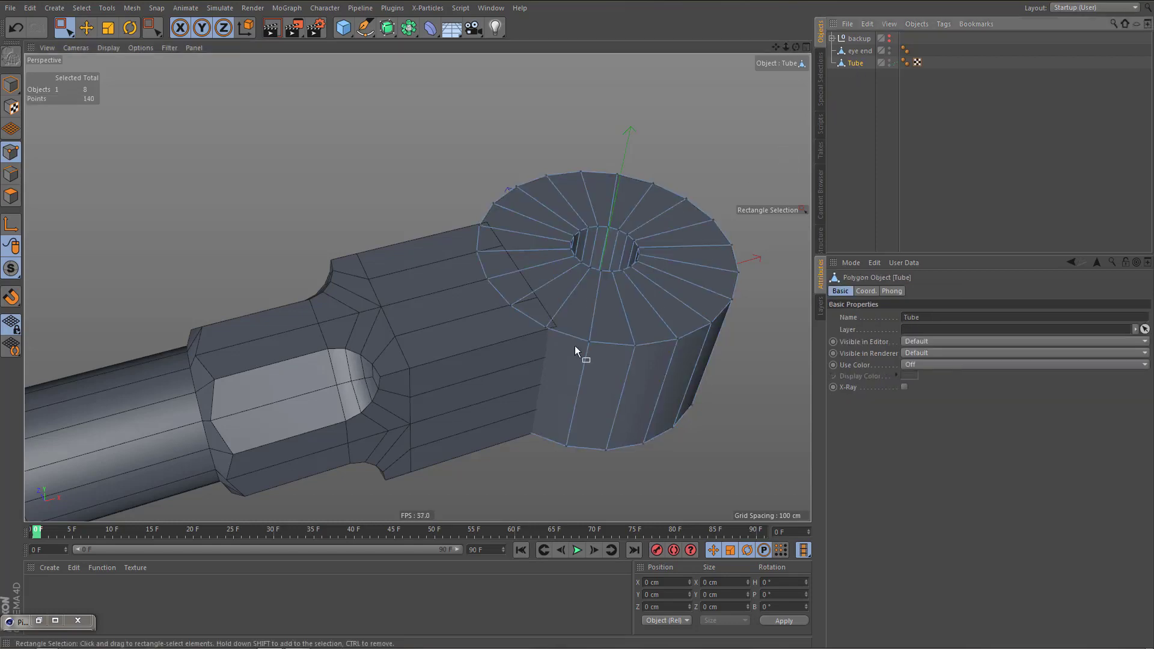
{"action": "key", "text": "n"}
{"action": "key", "text": "u"}
{"action": "key", "text": "o"}
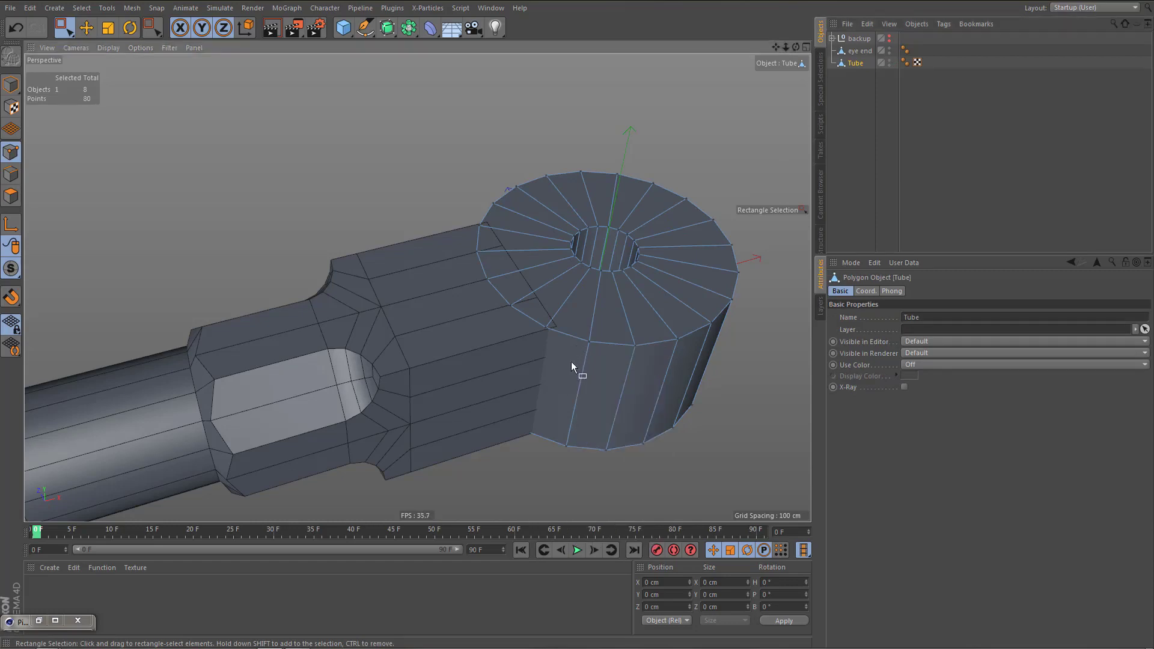
Prepare a Plane Cut with snapping enabled on the Tube where its outline crosses the rod's long edge in the top view
{"action": "right_click_drag", "start_coordinate": [575, 339], "coordinate": [598, 333], "text": "alt"}
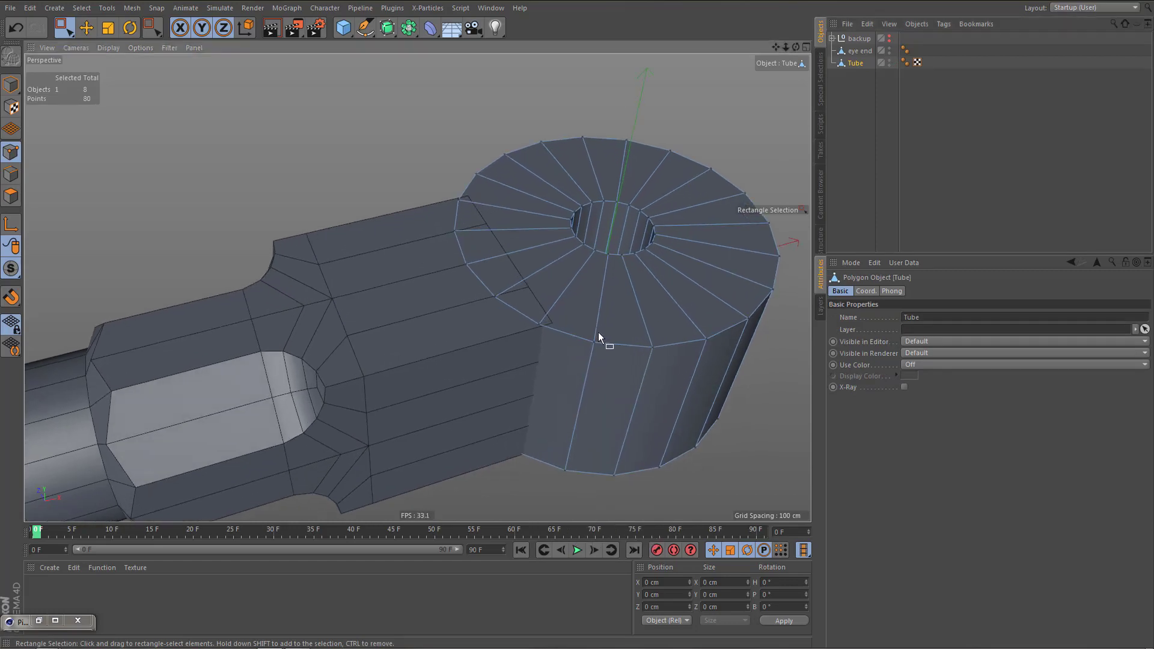
{"action": "middle_click_drag", "start_coordinate": [598, 332], "coordinate": [598, 347], "text": "alt"}
{"action": "right_click_drag", "start_coordinate": [622, 334], "coordinate": [635, 334], "text": "alt"}
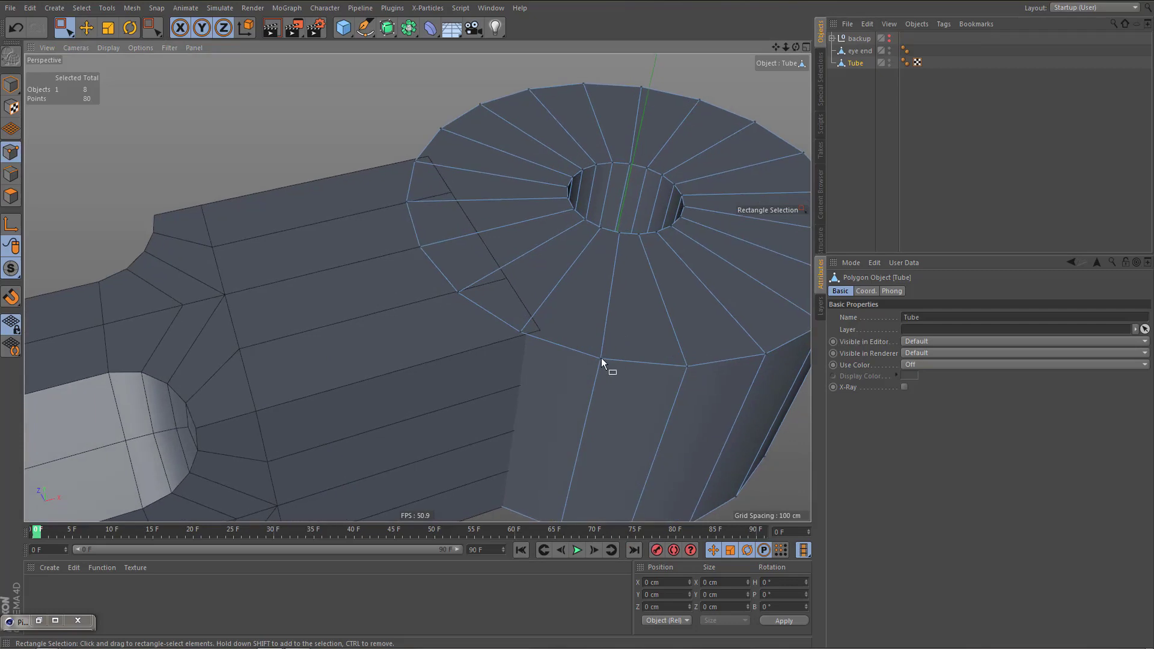
{"action": "middle_click", "coordinate": [601, 357]}
{"action": "middle_click", "coordinate": [600, 285]}
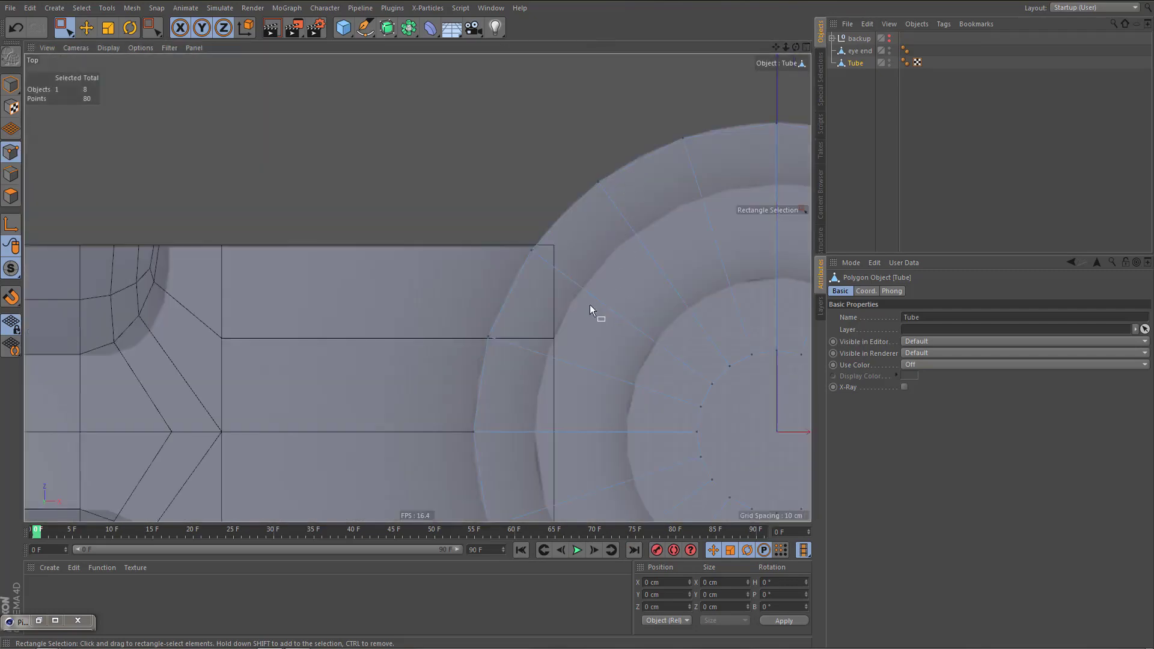
{"action": "scroll", "coordinate": [615, 294], "scroll_direction": "up", "scroll_amount": 2}
{"action": "scroll", "coordinate": [616, 294], "scroll_direction": "up", "scroll_amount": 3}
{"action": "scroll", "coordinate": [544, 257], "scroll_direction": "up", "scroll_amount": 3}
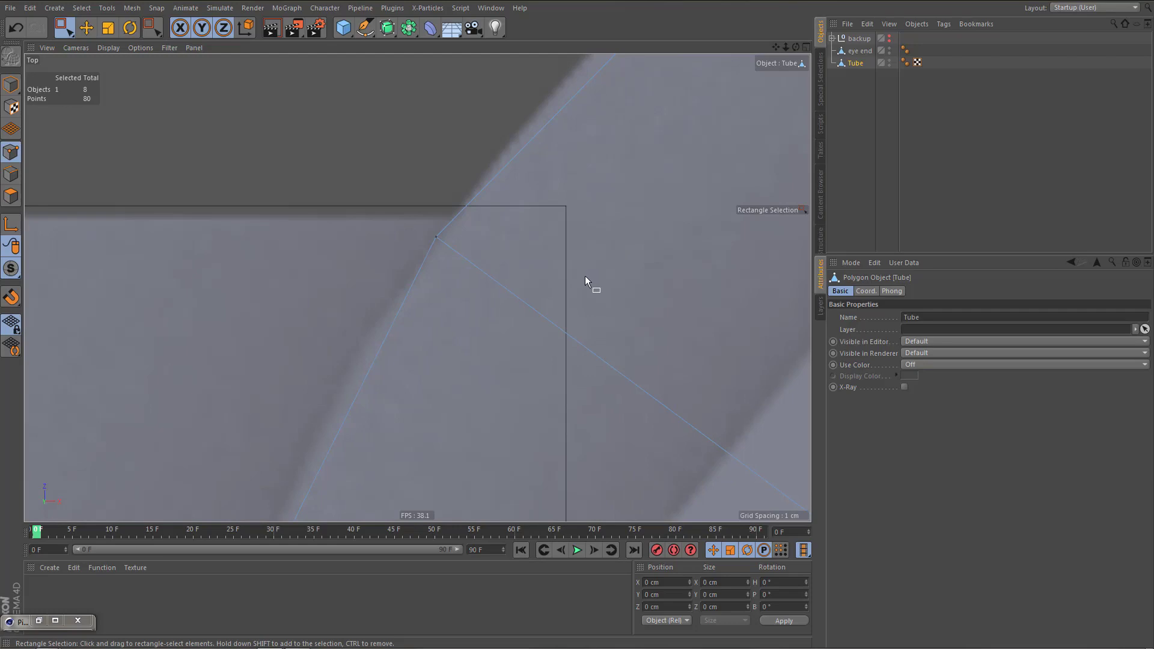
{"action": "key", "text": "k"}
{"action": "key", "text": "j"}
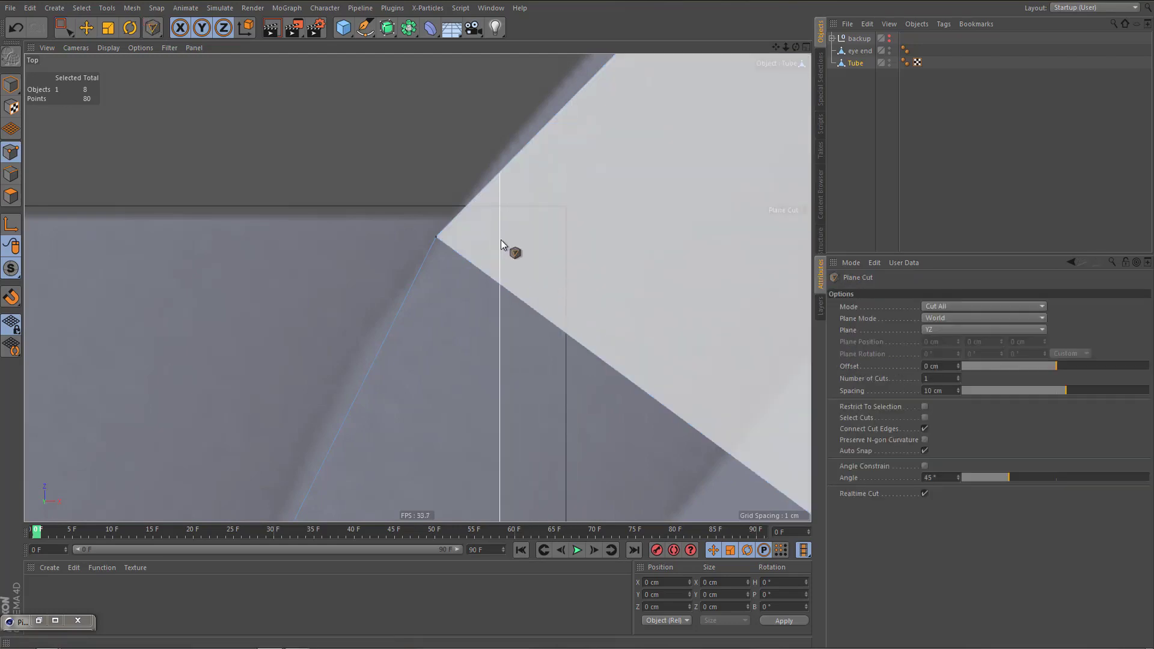
{"action": "left_click", "coordinate": [10, 297]}
{"action": "right_click_drag", "start_coordinate": [444, 200], "coordinate": [544, 205], "text": "alt"}
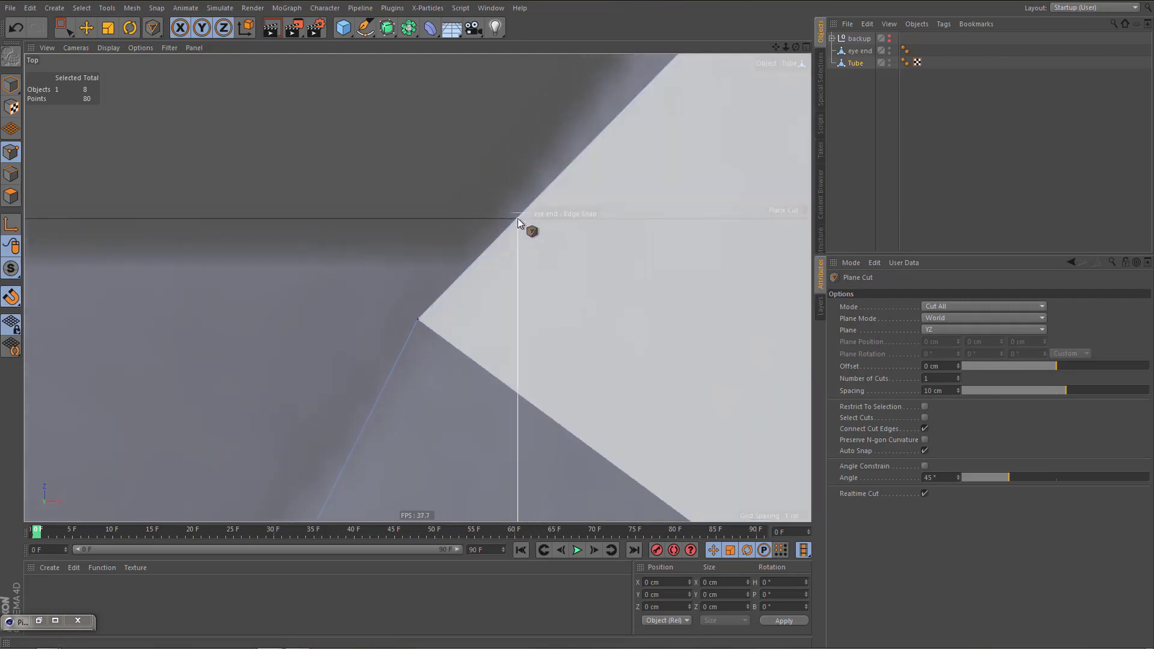
Plane-cut the Tube along the world YZ plane where its outer rim crosses the eye end's long side edge
{"action": "left_click", "coordinate": [517, 218]}
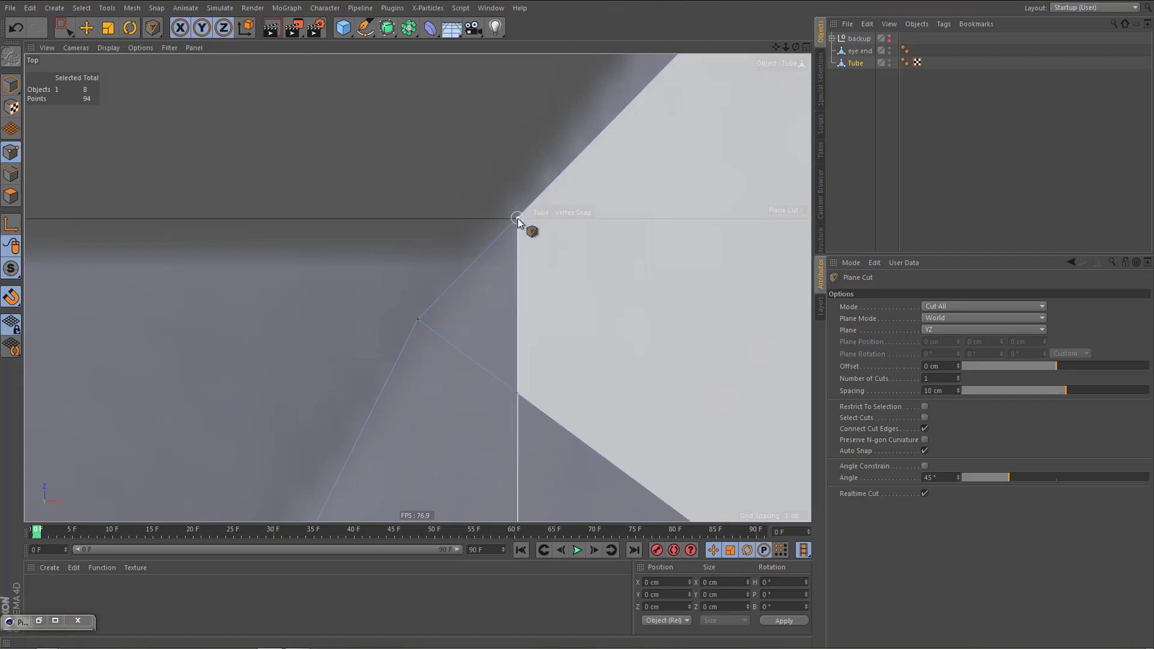
{"action": "right_click_drag", "start_coordinate": [483, 281], "coordinate": [452, 319], "text": "alt"}
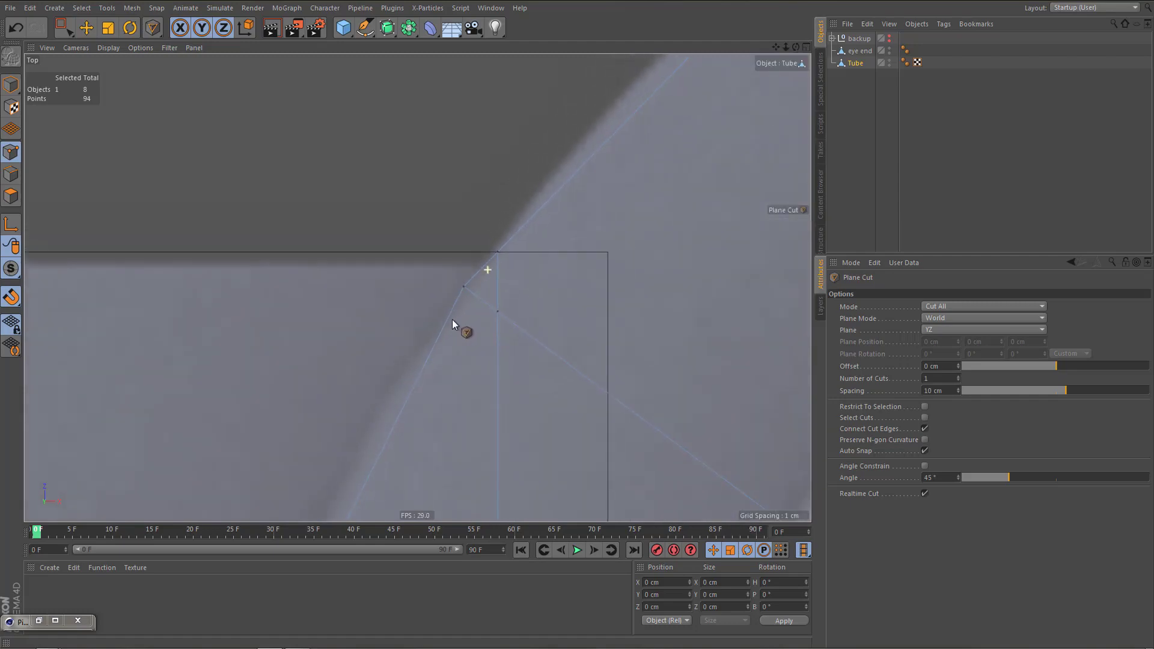
{"action": "middle_click_drag", "start_coordinate": [435, 284], "coordinate": [421, 222], "text": "alt"}
{"action": "right_click_drag", "start_coordinate": [420, 242], "coordinate": [413, 300], "text": "alt"}
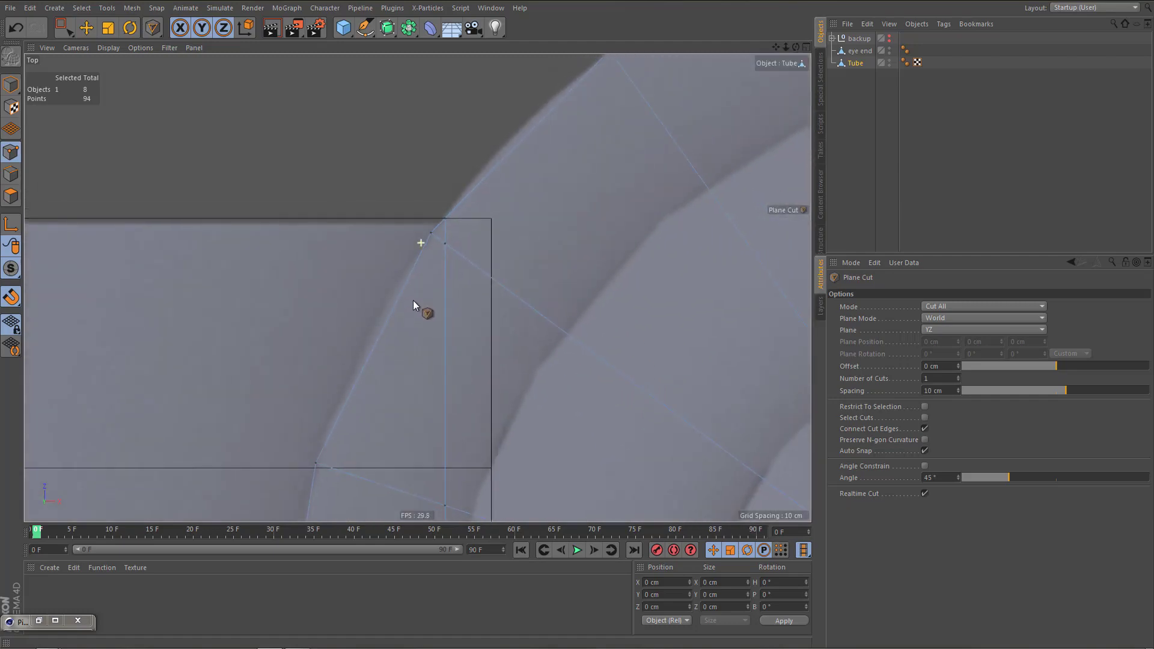
{"action": "middle_click_drag", "start_coordinate": [442, 299], "coordinate": [449, 163], "text": "alt"}
{"action": "mouse_move", "coordinate": [450, 163]}
{"action": "right_mouse_down", "text": "alt"}
{"action": "mouse_move", "coordinate": [453, 189]}
{"action": "mouse_move", "coordinate": [462, 181]}
{"action": "right_mouse_up", "text": "alt"}
{"action": "middle_click_drag", "start_coordinate": [459, 222], "coordinate": [457, 319], "text": "alt"}
{"action": "right_click_drag", "start_coordinate": [452, 174], "coordinate": [520, 176], "text": "alt"}
Select the eye end and Tube objects together and show their junction in the perspective view
{"action": "left_click", "coordinate": [867, 52]}
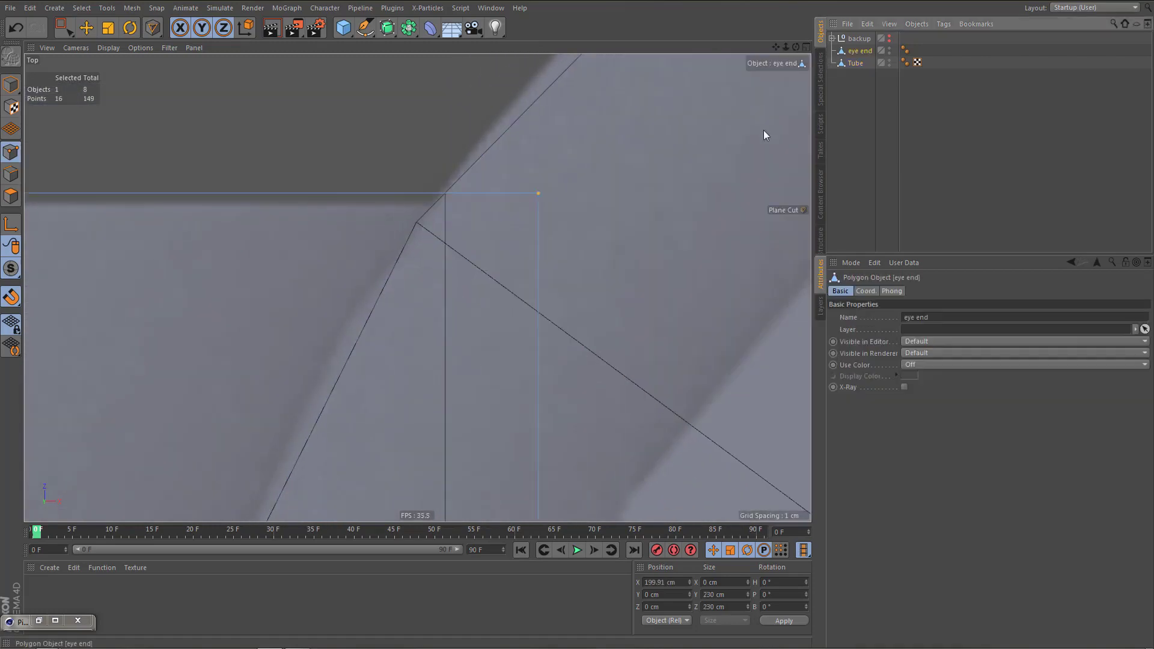
{"action": "middle_click_drag", "start_coordinate": [577, 274], "coordinate": [604, 294], "text": "alt"}
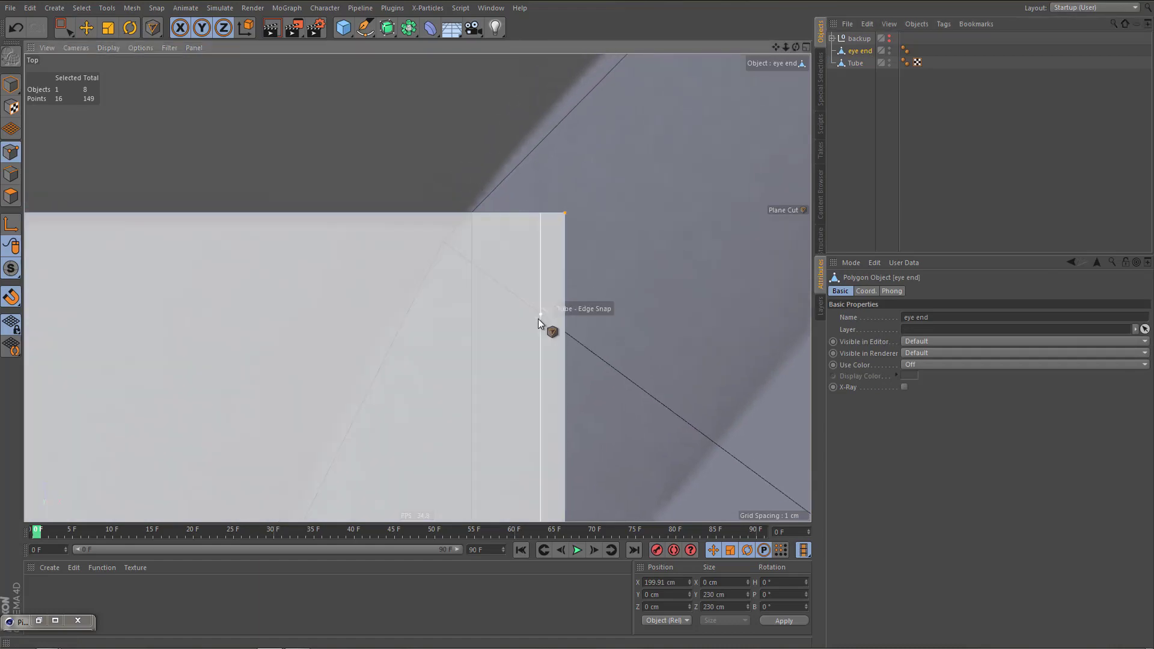
{"action": "middle_click", "coordinate": [536, 313]}
{"action": "middle_click", "coordinate": [344, 194]}
{"action": "key", "text": "h"}
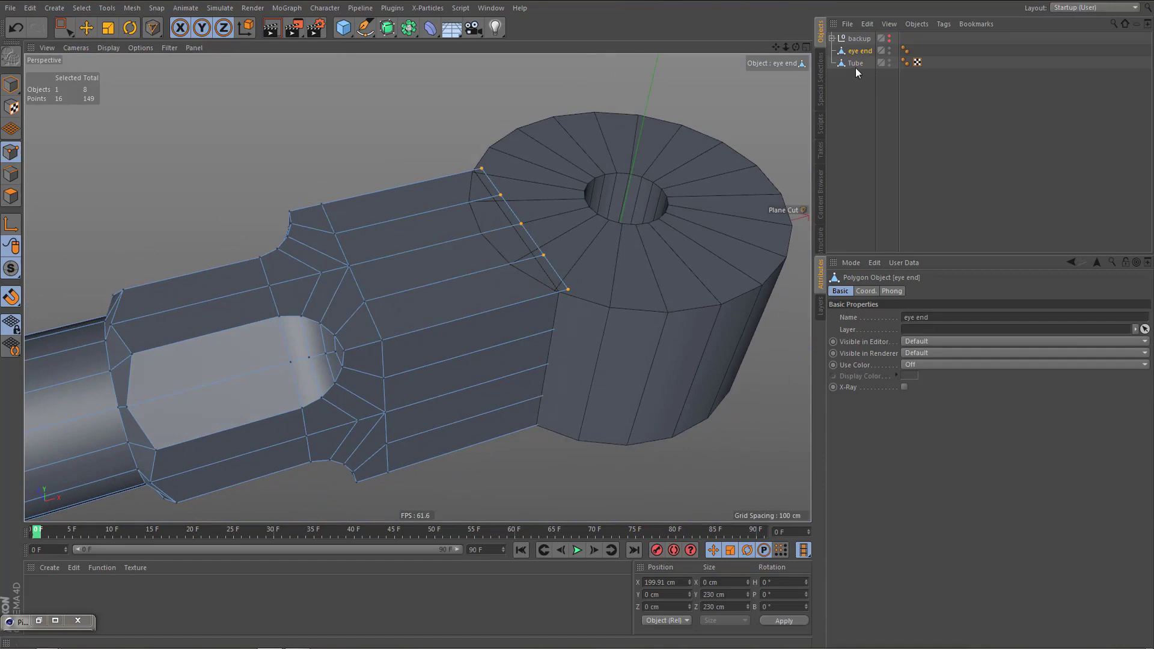
{"action": "left_click", "coordinate": [855, 63], "text": "ctrl"}
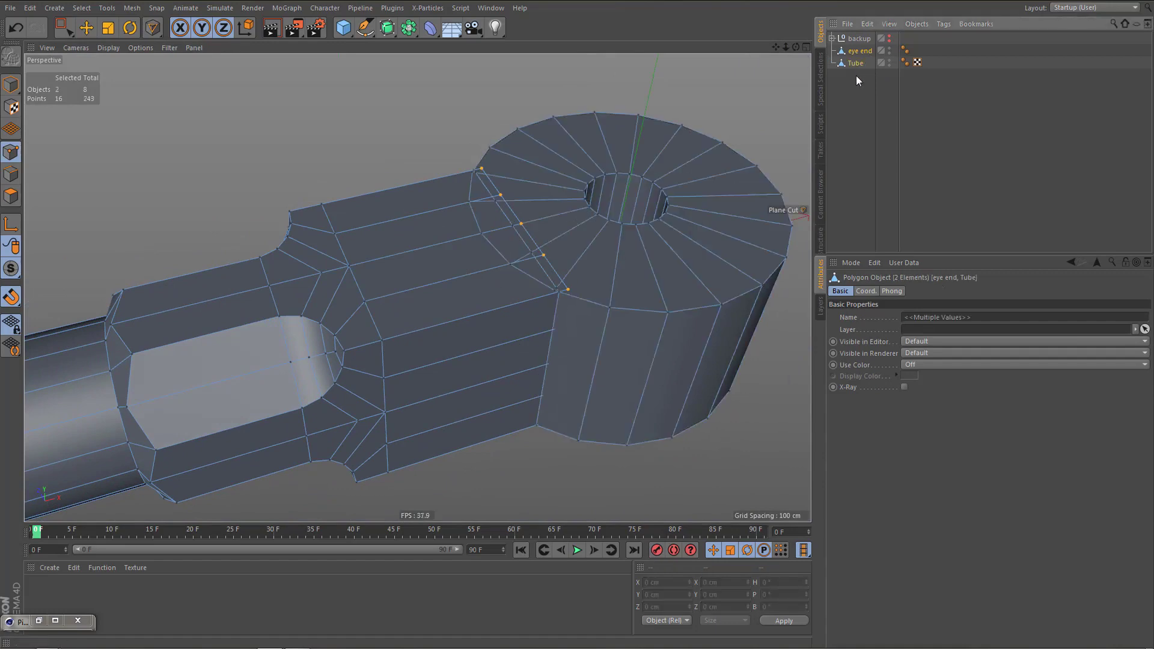
{"action": "middle_click_drag", "start_coordinate": [587, 309], "coordinate": [494, 287], "text": "alt"}
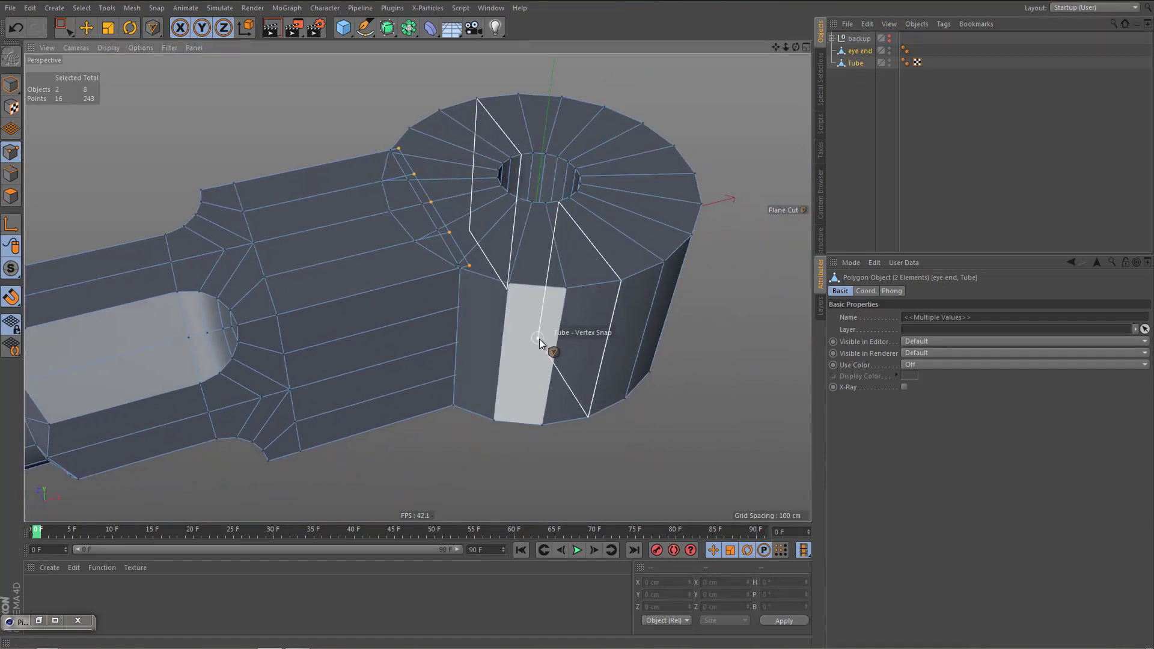
Ring-select the vertical edges around the Tube's outer wall and divide them with Edge Cut at 3 subdivisions
{"action": "key", "text": "Return"}
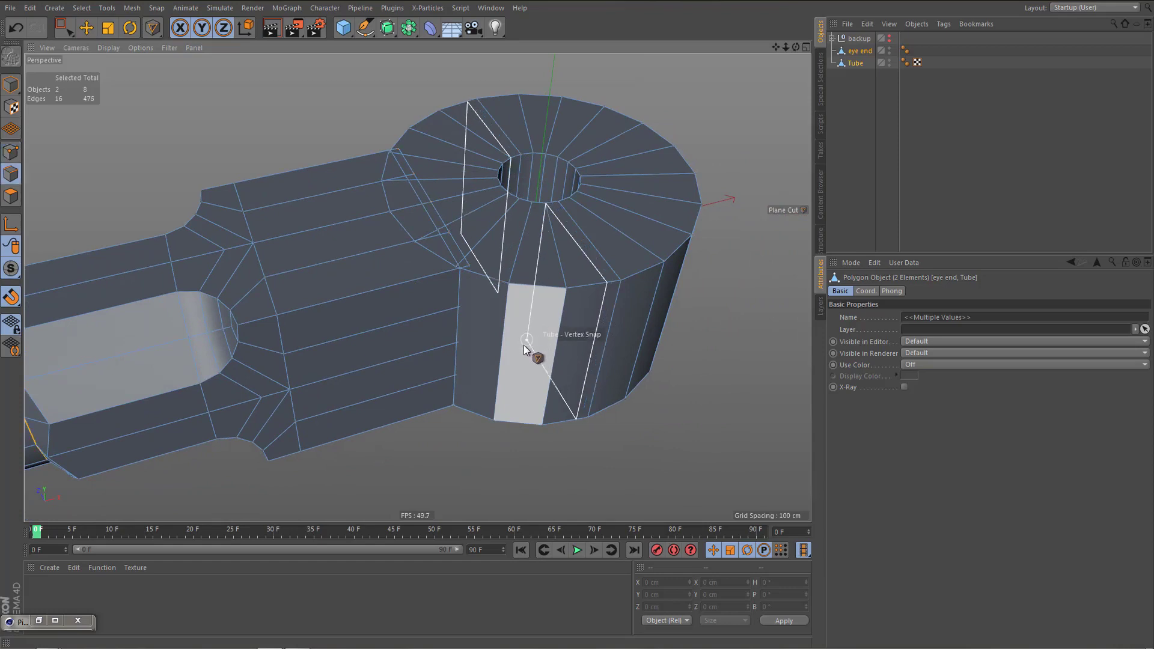
{"action": "key", "text": "u"}
{"action": "key", "text": "b"}
{"action": "left_click", "coordinate": [552, 349]}
{"action": "left_click", "coordinate": [550, 349]}
{"action": "left_click_drag", "start_coordinate": [551, 355], "coordinate": [550, 326], "text": "alt"}
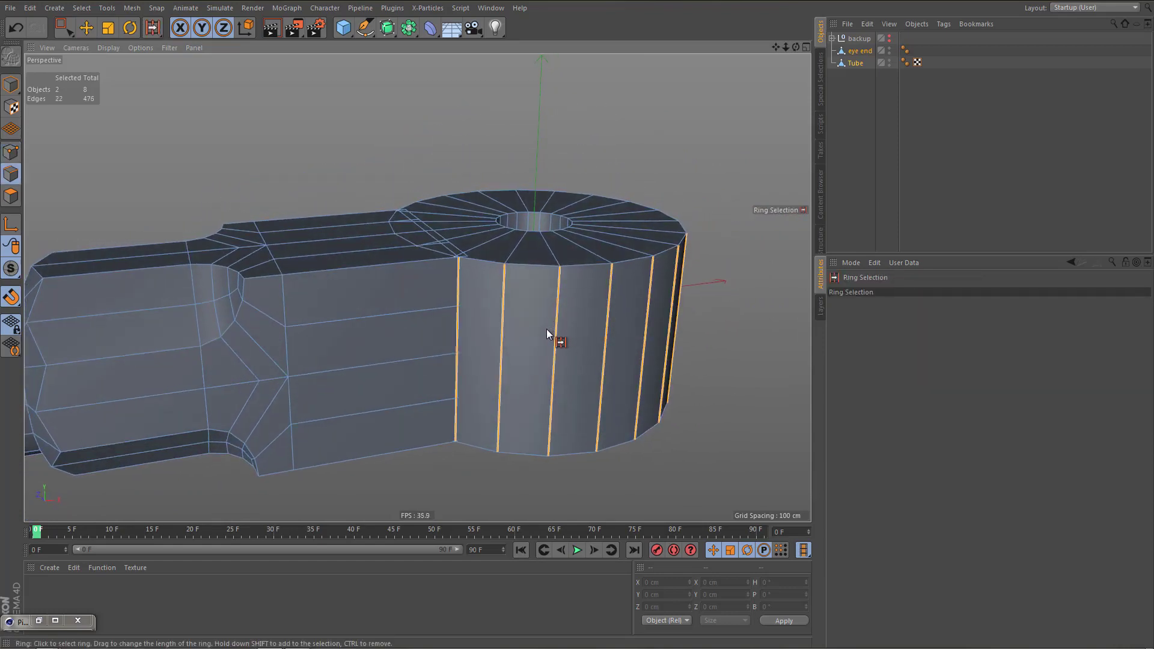
{"action": "key", "text": "m"}
{"action": "key", "text": "f"}
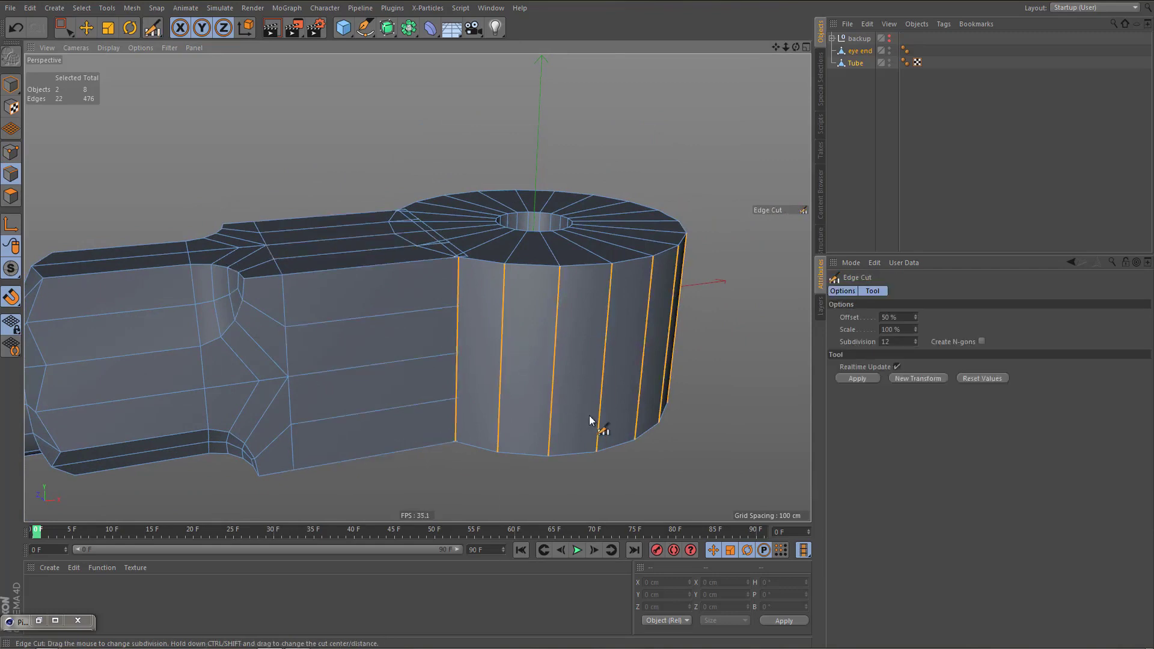
{"action": "left_click_drag", "start_coordinate": [597, 425], "coordinate": [541, 380]}
In the top view, delete the points of the eye end and Tube on the upper side of their lengthwise centre line
{"action": "right_click_drag", "start_coordinate": [545, 334], "coordinate": [708, 315], "text": "alt"}
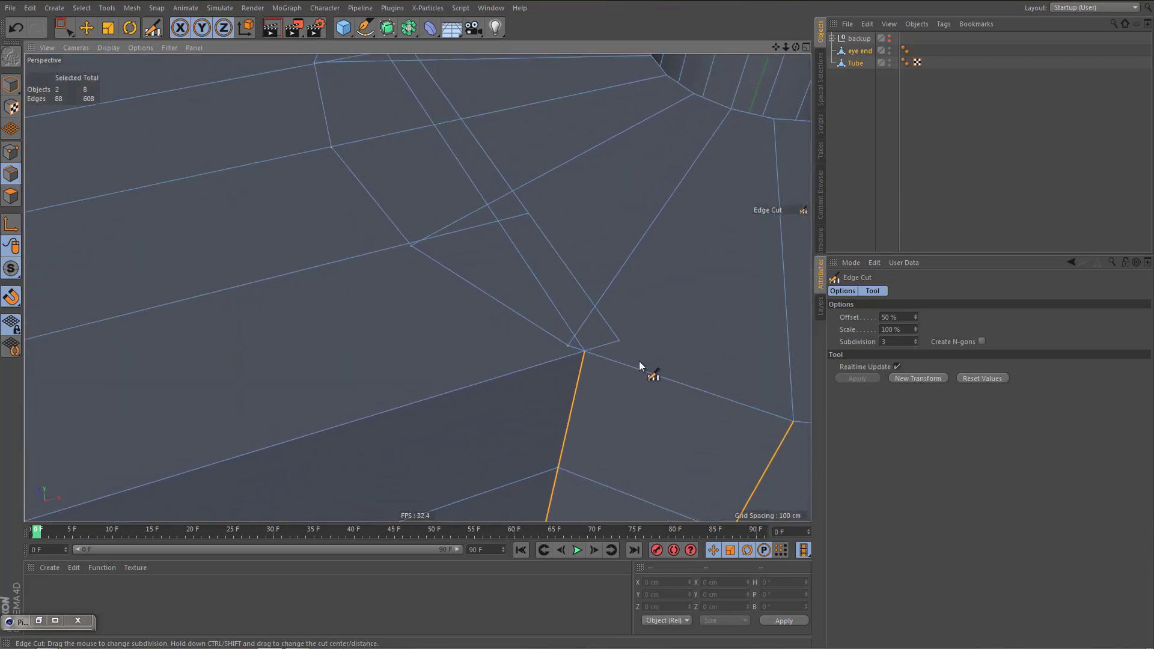
{"action": "key", "text": "Return"}
{"action": "left_click", "coordinate": [855, 62]}
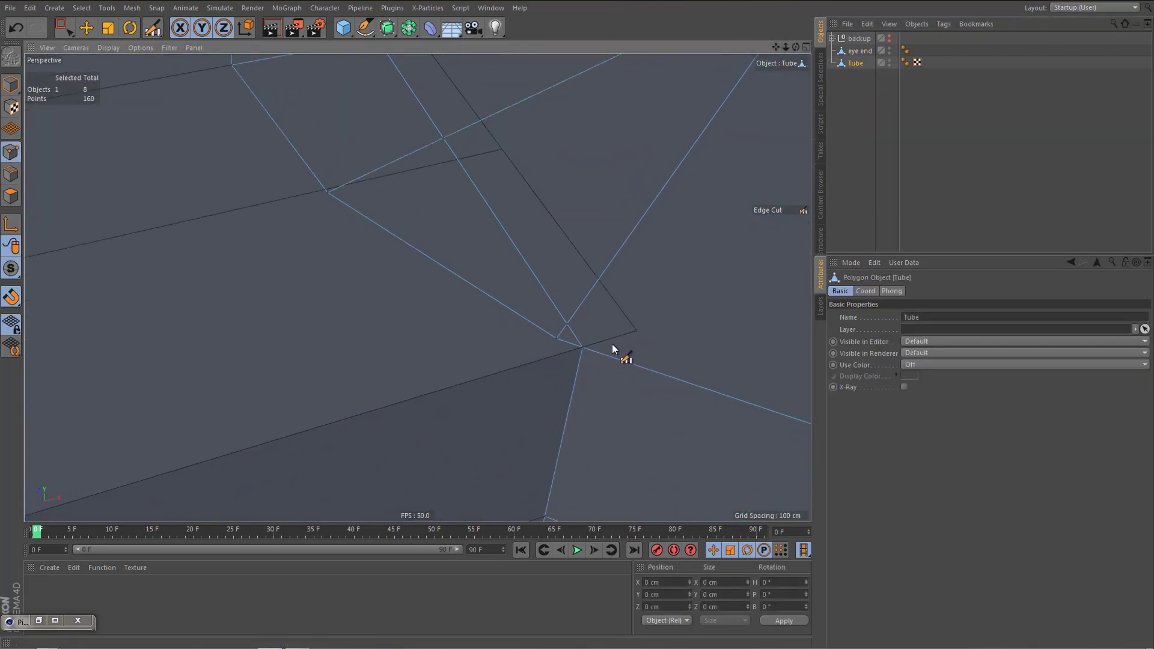
{"action": "right_click_drag", "start_coordinate": [613, 349], "coordinate": [512, 464], "text": "alt"}
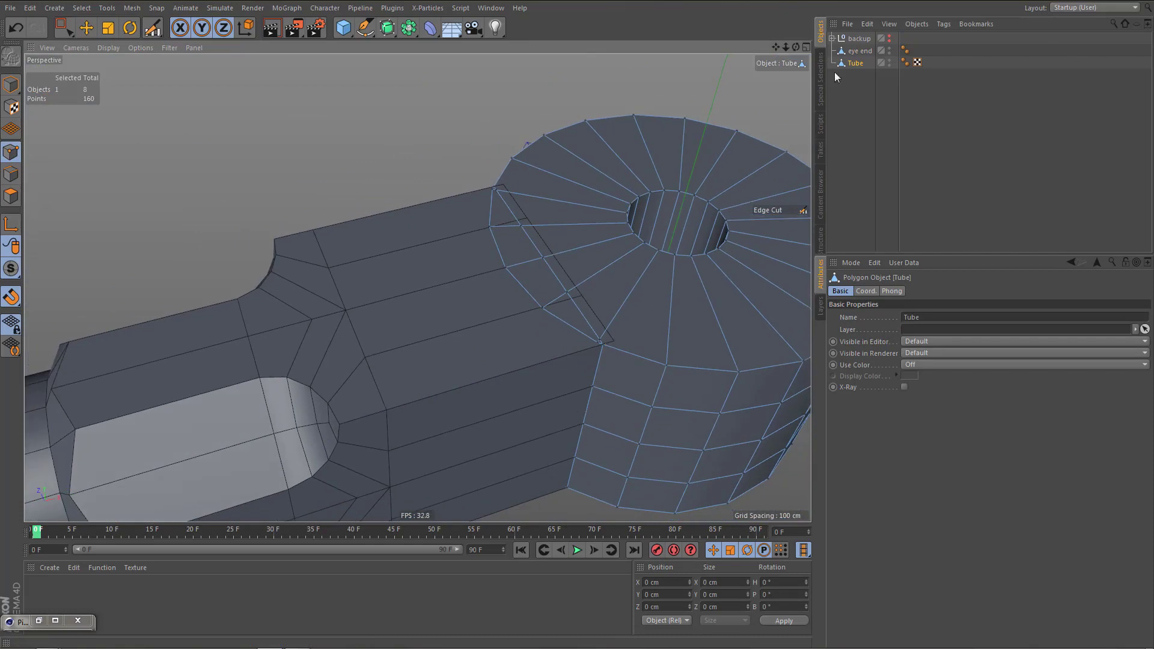
{"action": "left_click", "coordinate": [864, 49], "text": "ctrl"}
{"action": "middle_click", "coordinate": [552, 347]}
{"action": "middle_click", "coordinate": [597, 232]}
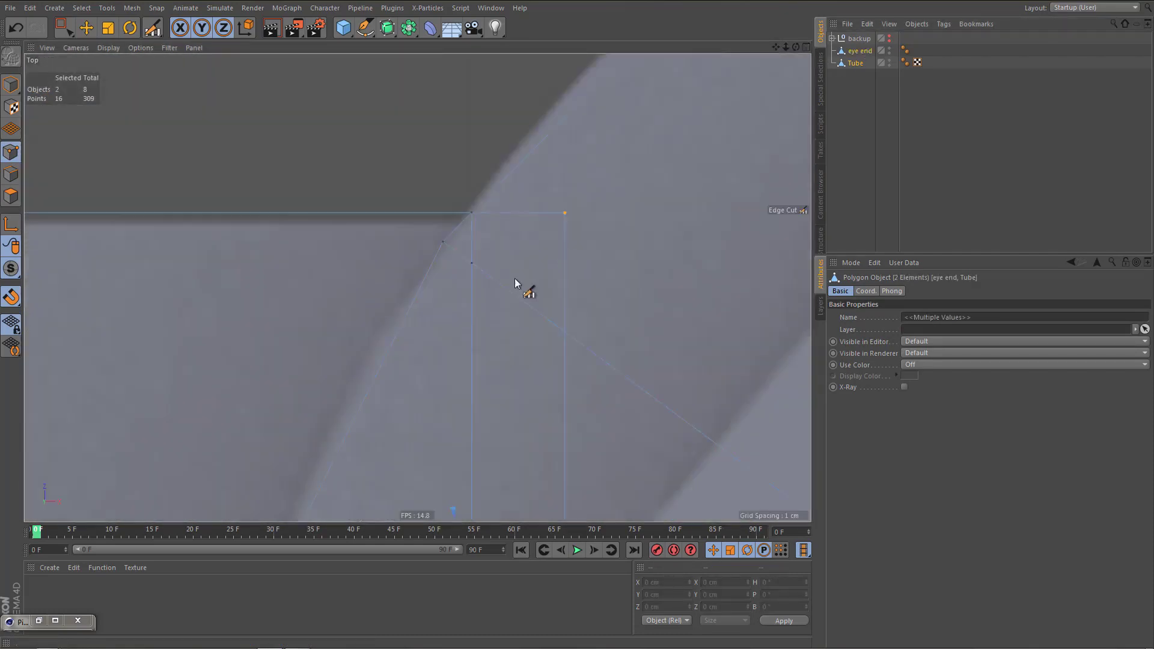
{"action": "right_click_drag", "start_coordinate": [507, 276], "coordinate": [463, 399], "text": "alt"}
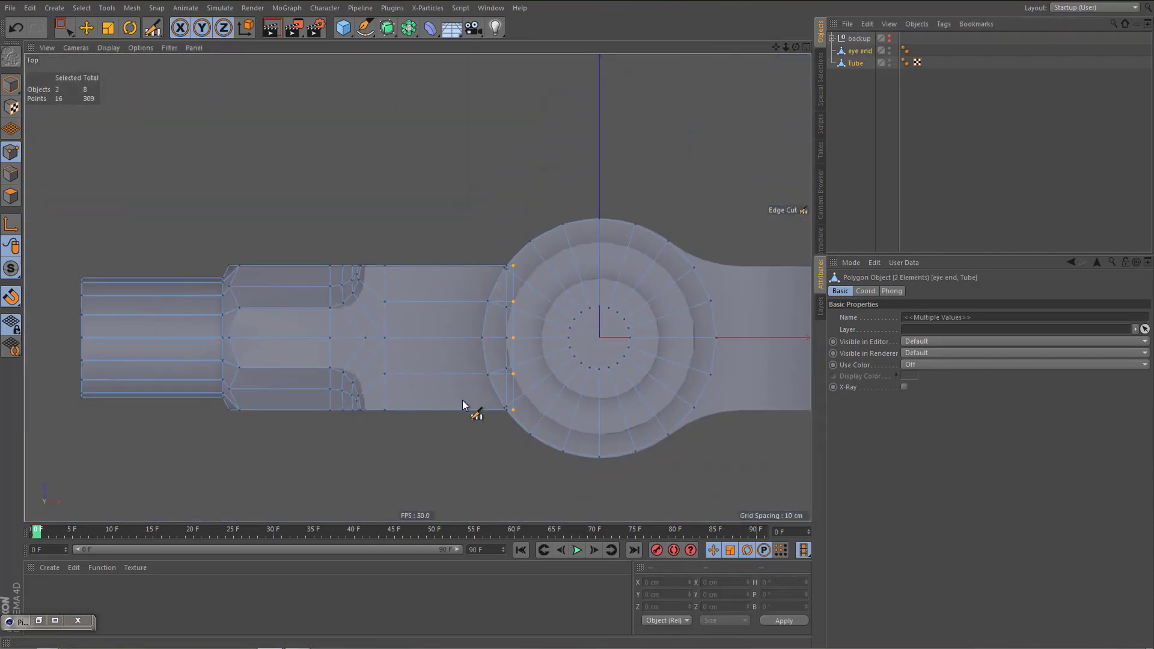
{"action": "key", "text": "0"}
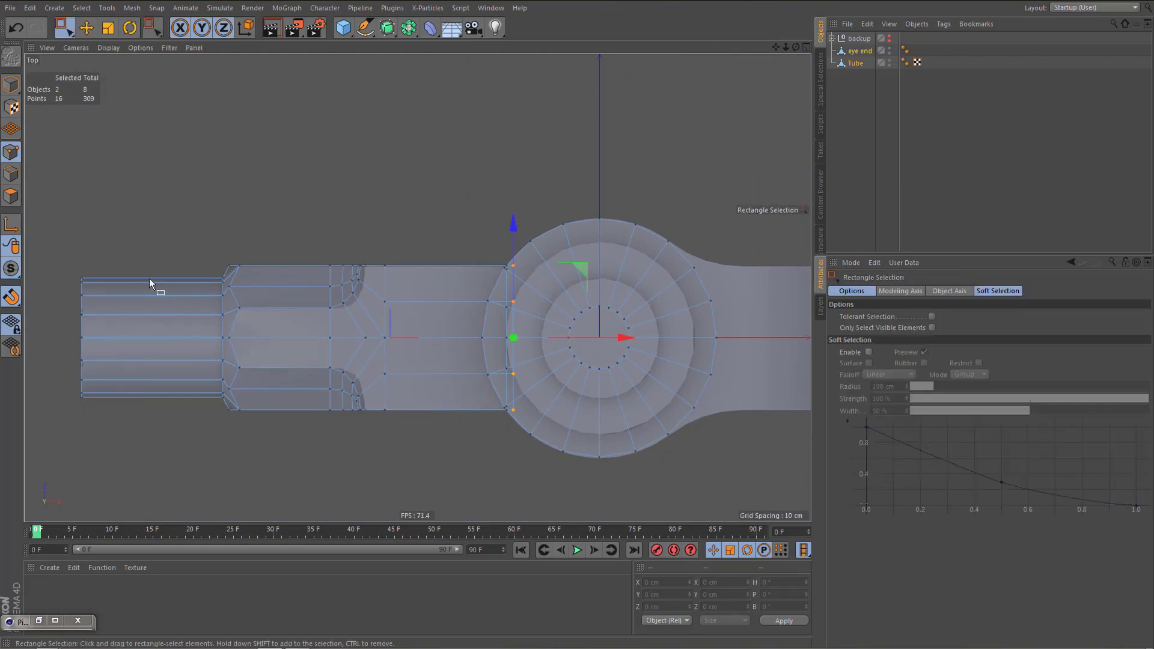
{"action": "left_click_drag", "start_coordinate": [51, 244], "coordinate": [812, 324]}
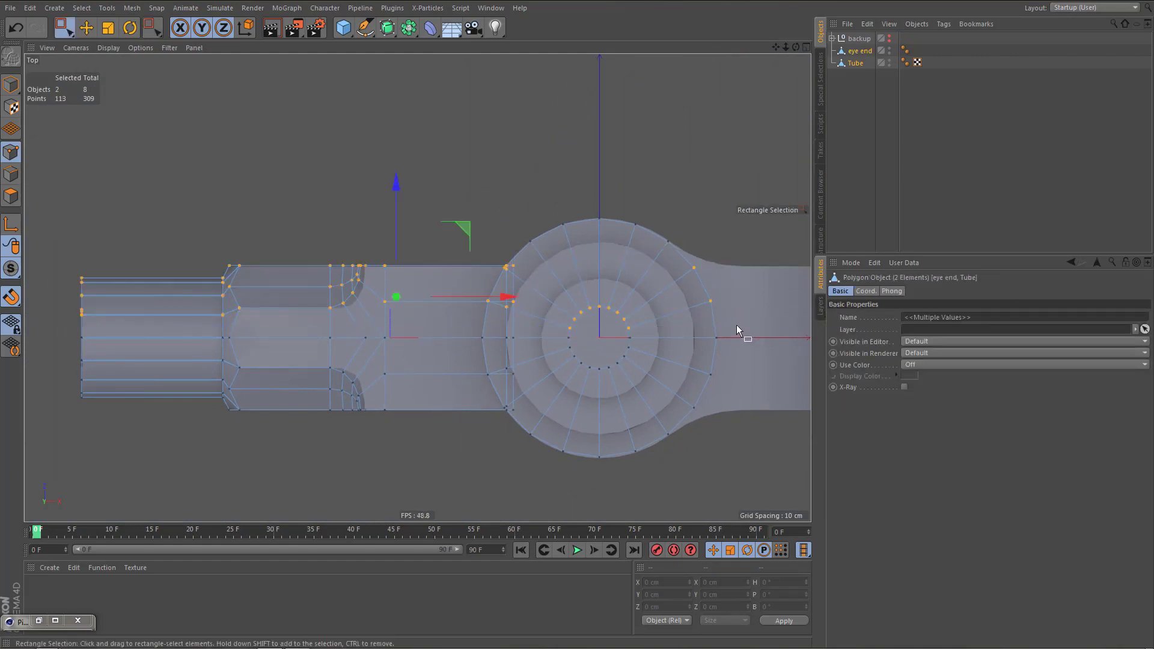
{"action": "key", "text": "Delete"}
In the right view, delete both objects' points below the horizontal centre line and the leftover Tube rim points on the removed side
{"action": "middle_click", "coordinate": [547, 441]}
{"action": "middle_click", "coordinate": [286, 435]}
{"action": "scroll", "coordinate": [377, 370], "scroll_direction": "down", "scroll_amount": 5}
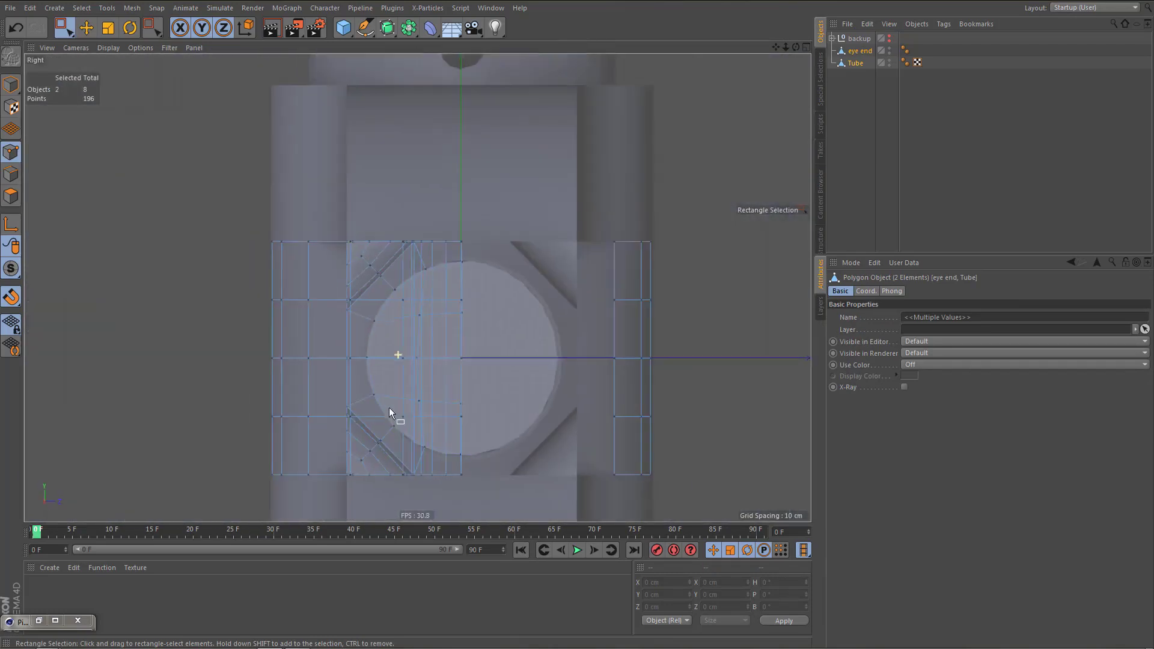
{"action": "left_click_drag", "start_coordinate": [293, 379], "coordinate": [509, 471]}
{"action": "key", "text": "Delete"}
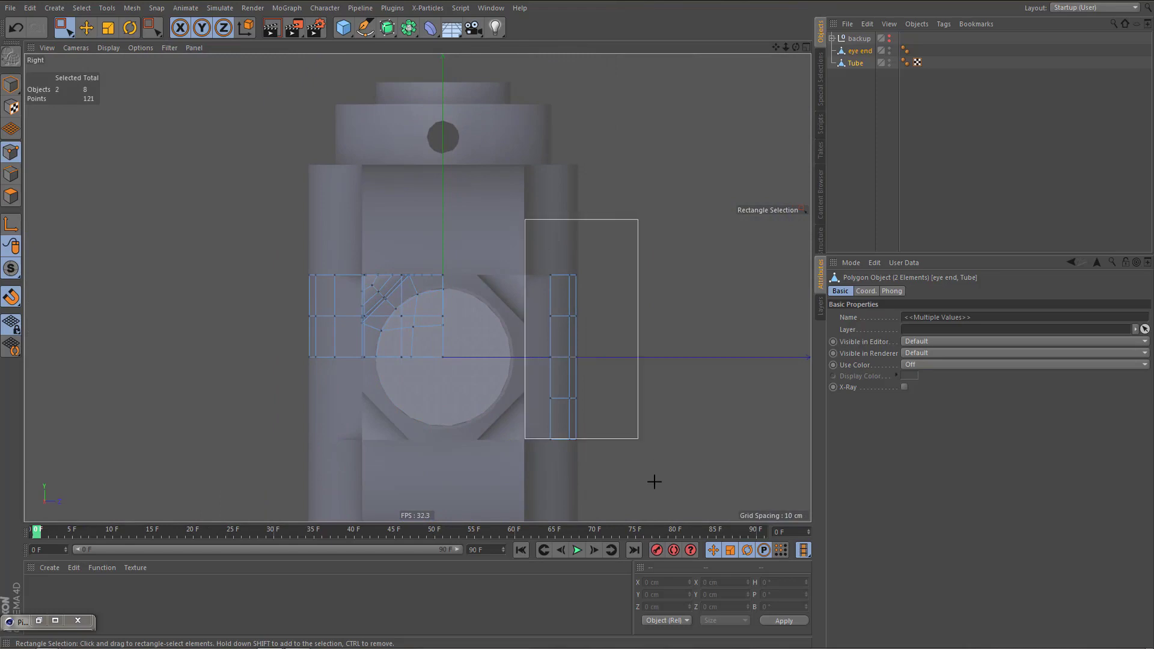
{"action": "left_click_drag", "start_coordinate": [654, 482], "coordinate": [652, 478]}
{"action": "key", "text": "Delete"}
Examine the remaining quarter of the eye end and Tube, especially how their points line up at the junction
{"action": "middle_click", "coordinate": [527, 327]}
{"action": "middle_click", "coordinate": [385, 211]}
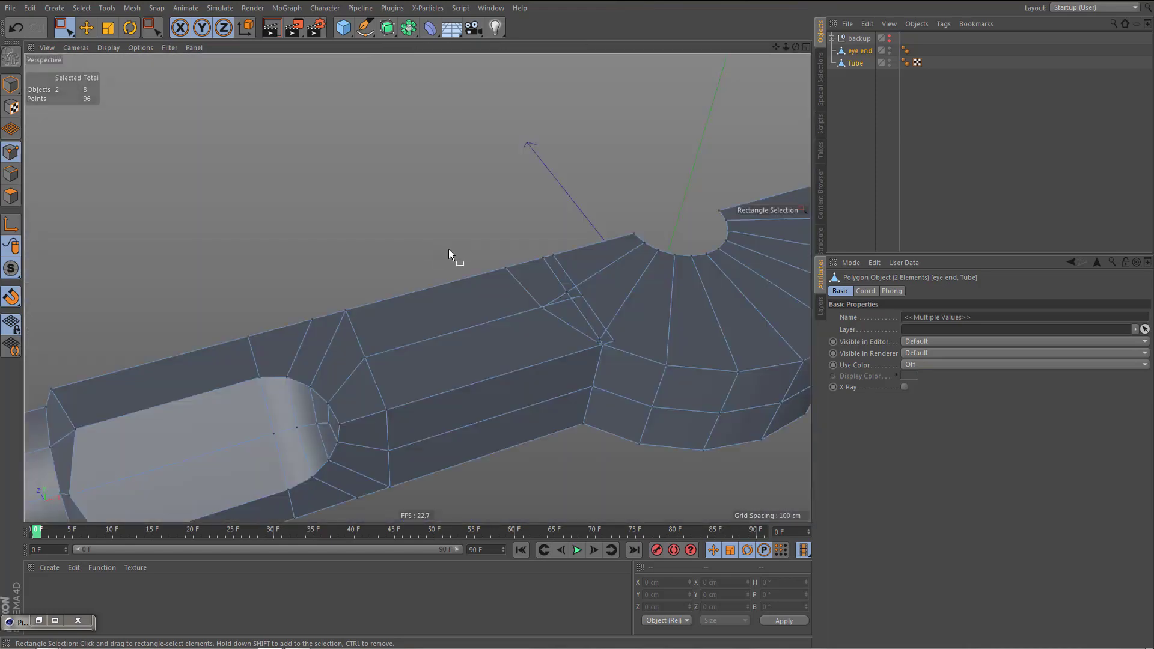
{"action": "left_click_drag", "start_coordinate": [449, 248], "coordinate": [574, 348], "text": "alt"}
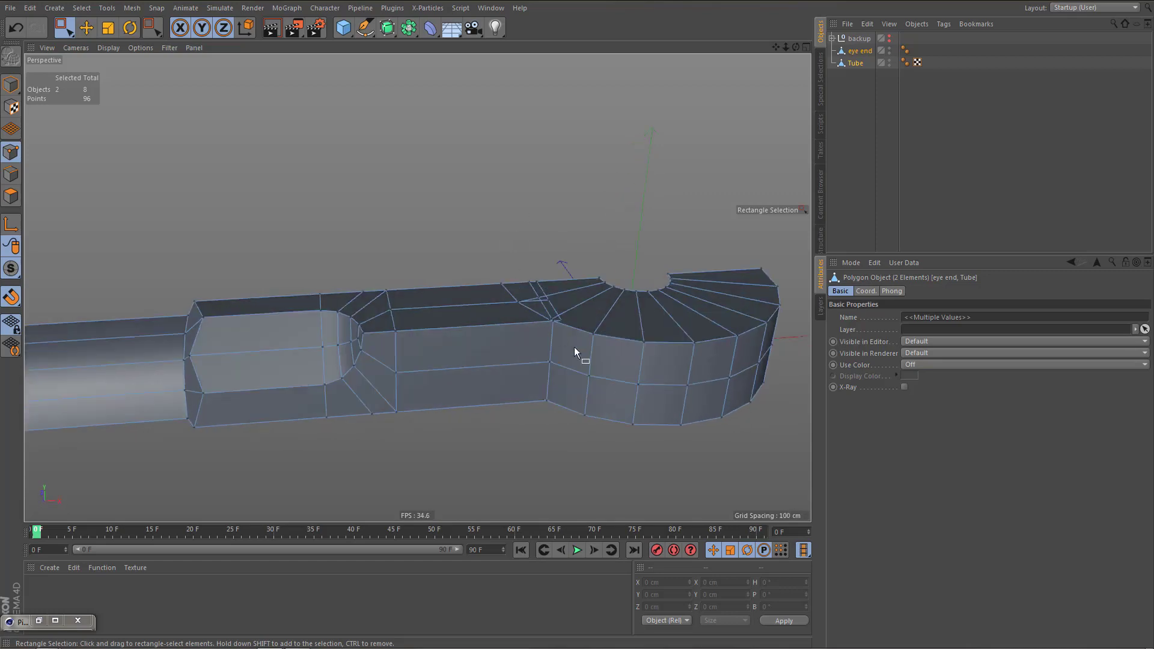
{"action": "scroll", "coordinate": [630, 319], "scroll_direction": "up", "scroll_amount": 5}
{"action": "middle_click", "coordinate": [652, 321]}
{"action": "middle_click", "coordinate": [622, 246]}
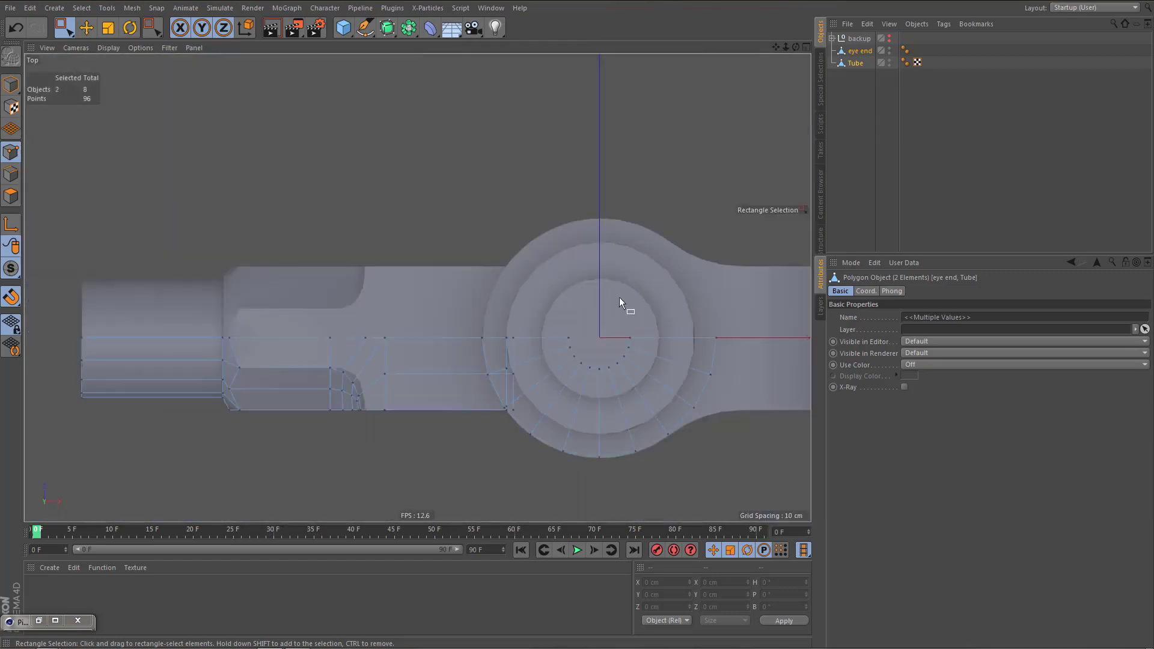
{"action": "middle_click_drag", "start_coordinate": [592, 314], "coordinate": [626, 327], "text": "alt"}
{"action": "middle_click_drag", "start_coordinate": [626, 376], "coordinate": [539, 344], "text": "alt"}
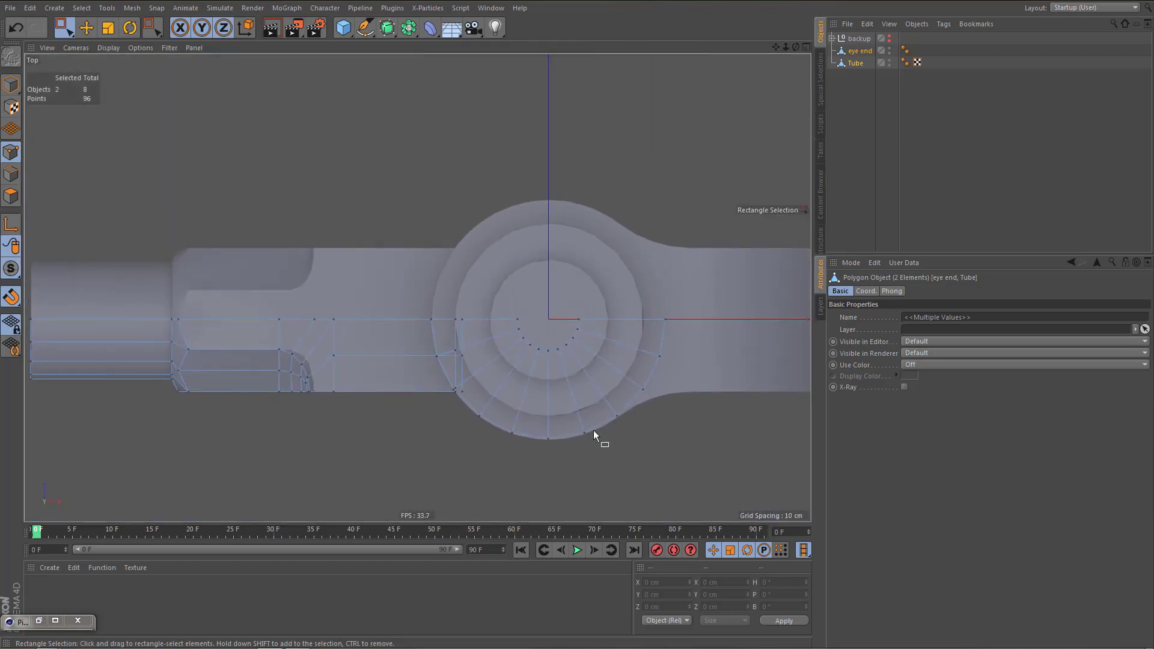
{"action": "middle_click_drag", "start_coordinate": [586, 416], "coordinate": [582, 380], "text": "alt"}
{"action": "scroll", "coordinate": [539, 369], "scroll_direction": "up", "scroll_amount": 4}
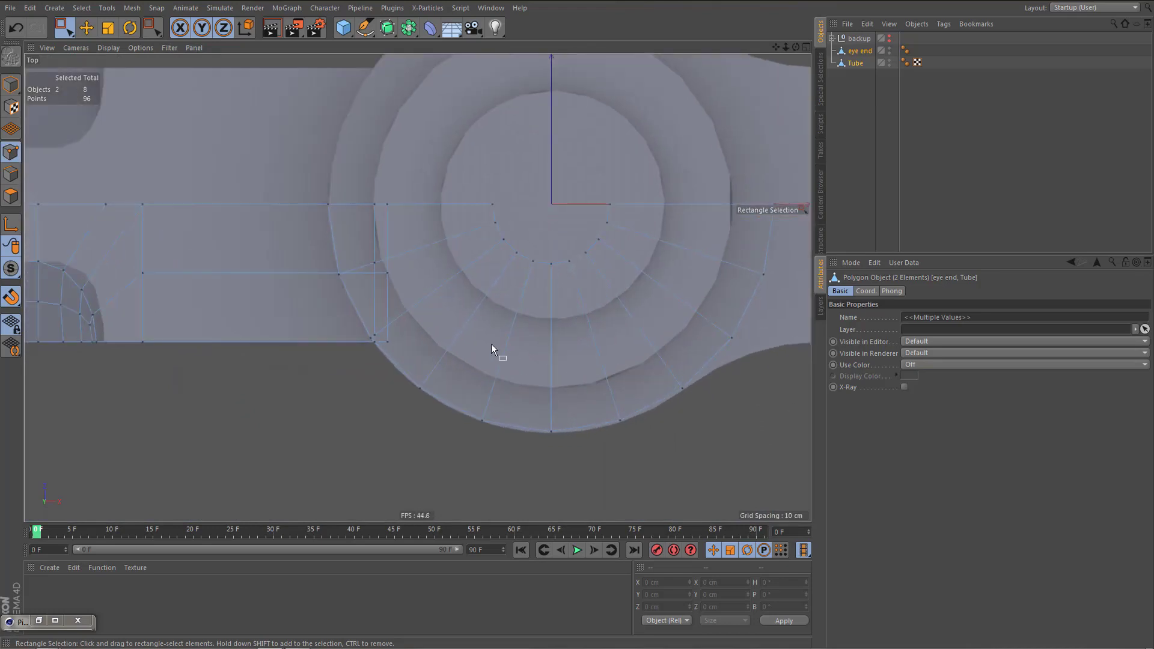
{"action": "middle_click_drag", "start_coordinate": [492, 344], "coordinate": [600, 371], "text": "alt"}
{"action": "right_click_drag", "start_coordinate": [501, 285], "coordinate": [560, 290], "text": "alt"}
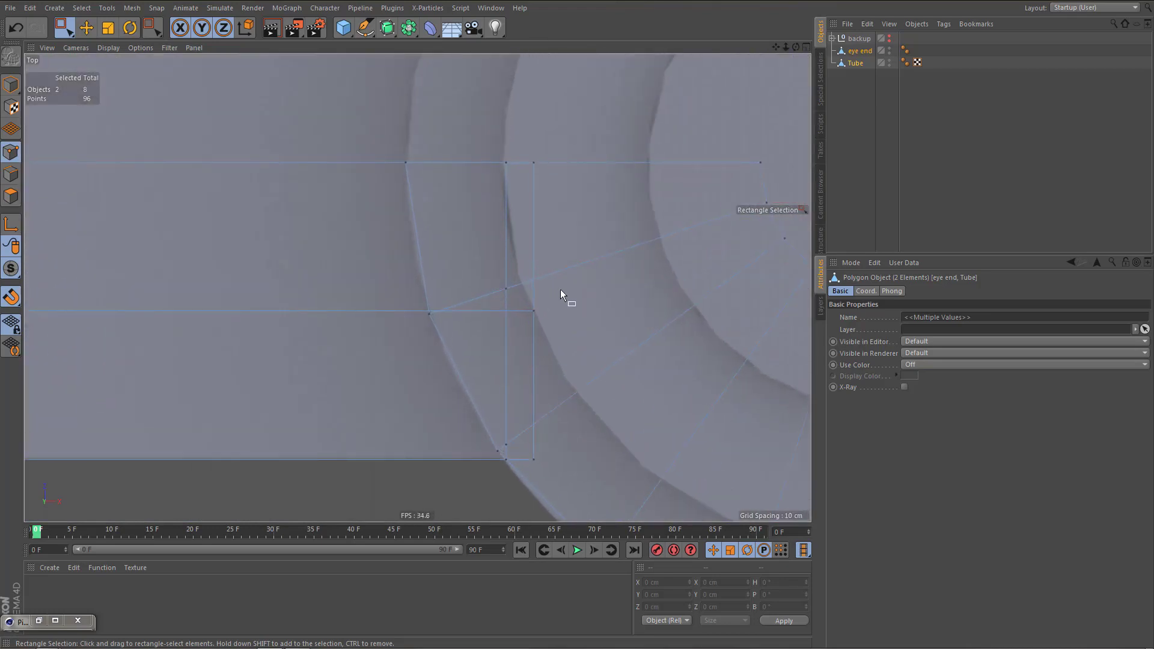
{"action": "middle_click_drag", "start_coordinate": [562, 304], "coordinate": [578, 367], "text": "alt"}
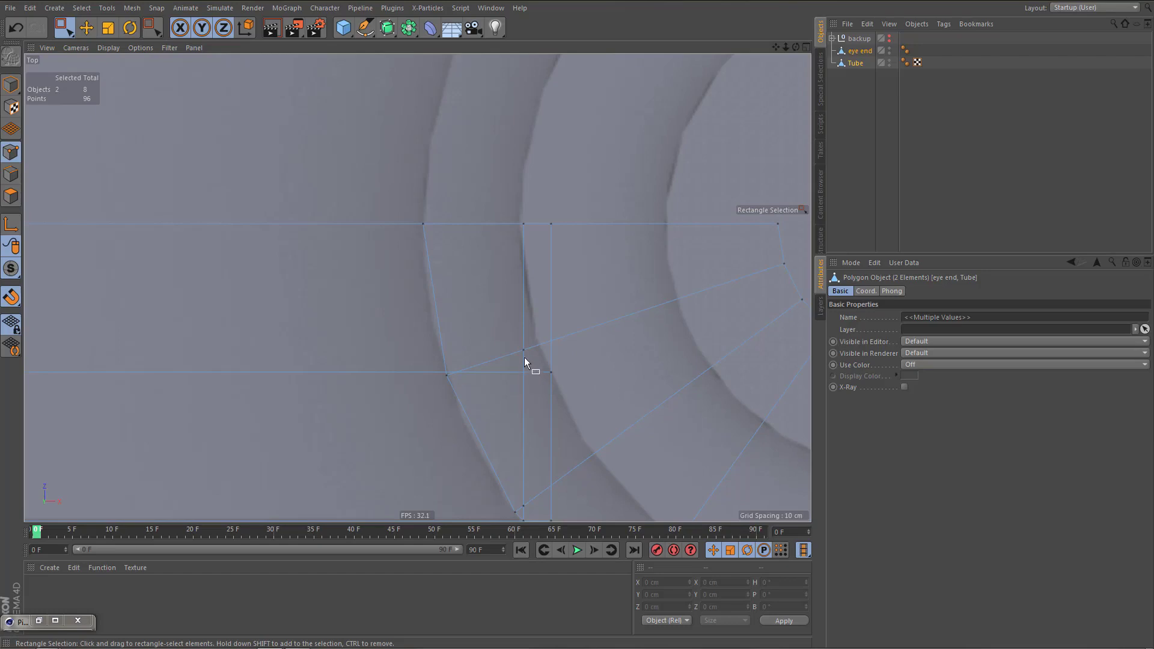
Move the Tube's outer rim points and the neighbouring top point on the cut onto the eye end's lengthwise edge at Z -57.5 cm
{"action": "left_click", "coordinate": [861, 63]}
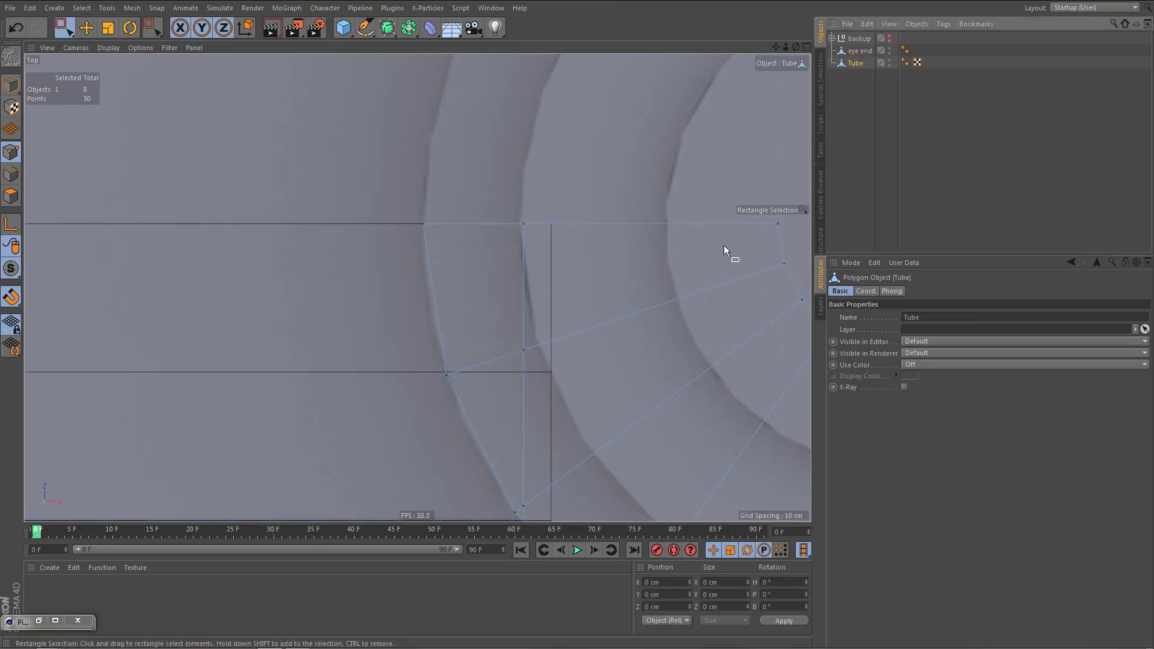
{"action": "middle_click_drag", "start_coordinate": [545, 395], "coordinate": [525, 359], "text": "alt"}
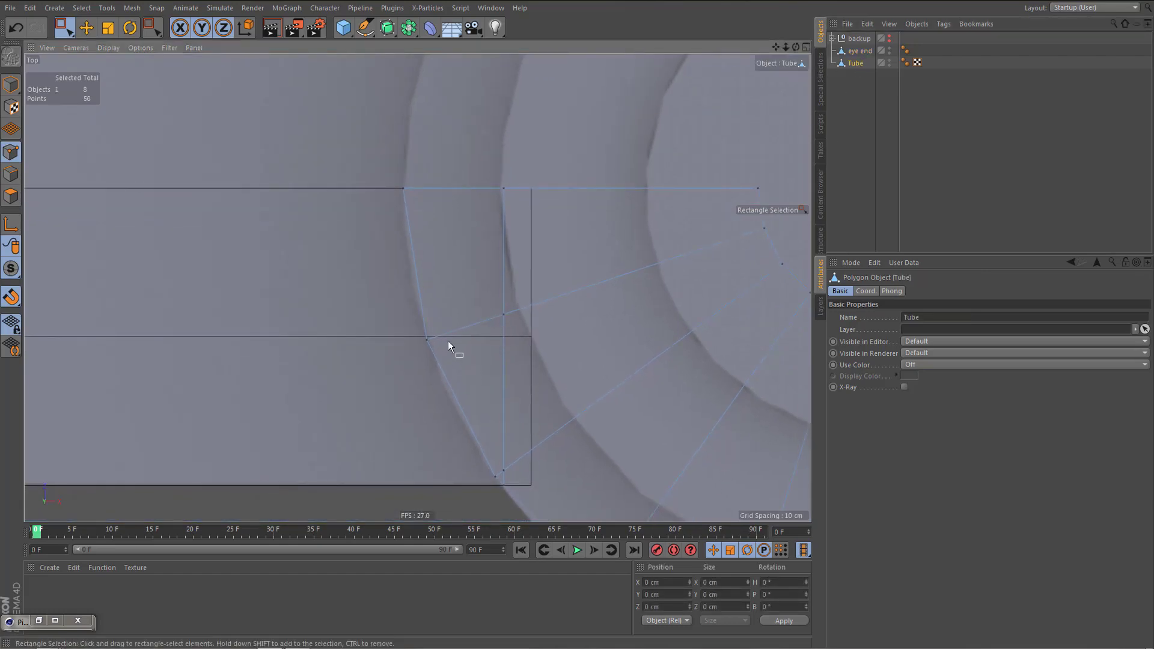
{"action": "scroll", "coordinate": [449, 341], "scroll_direction": "up", "scroll_amount": 2}
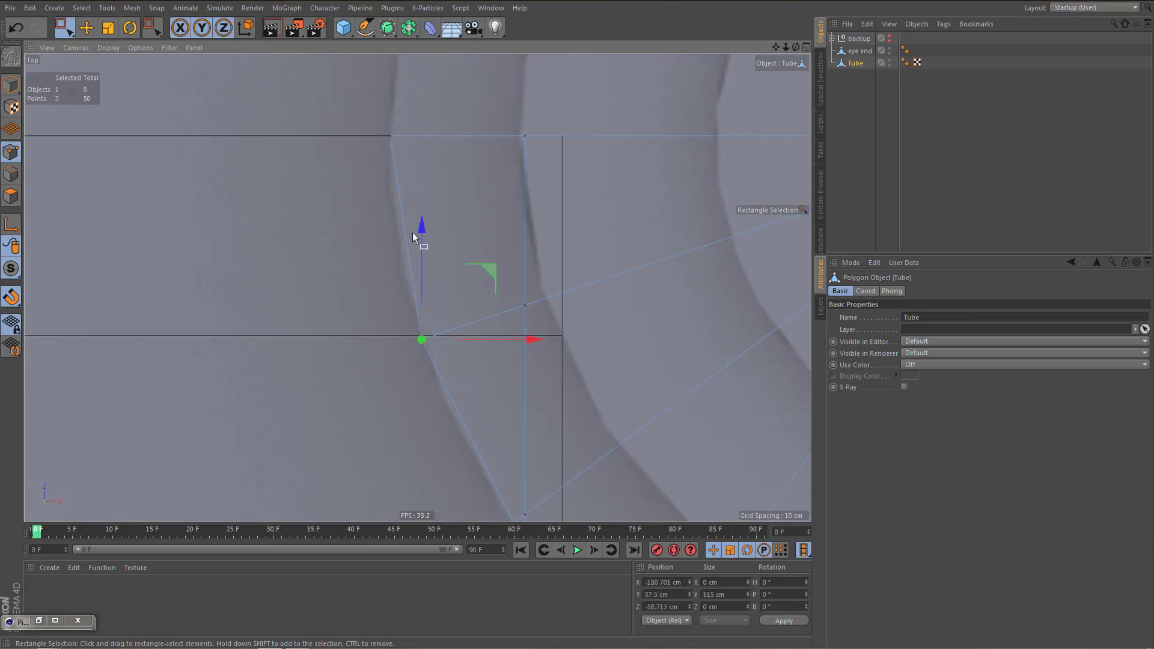
{"action": "left_click_drag", "start_coordinate": [421, 233], "coordinate": [421, 228]}
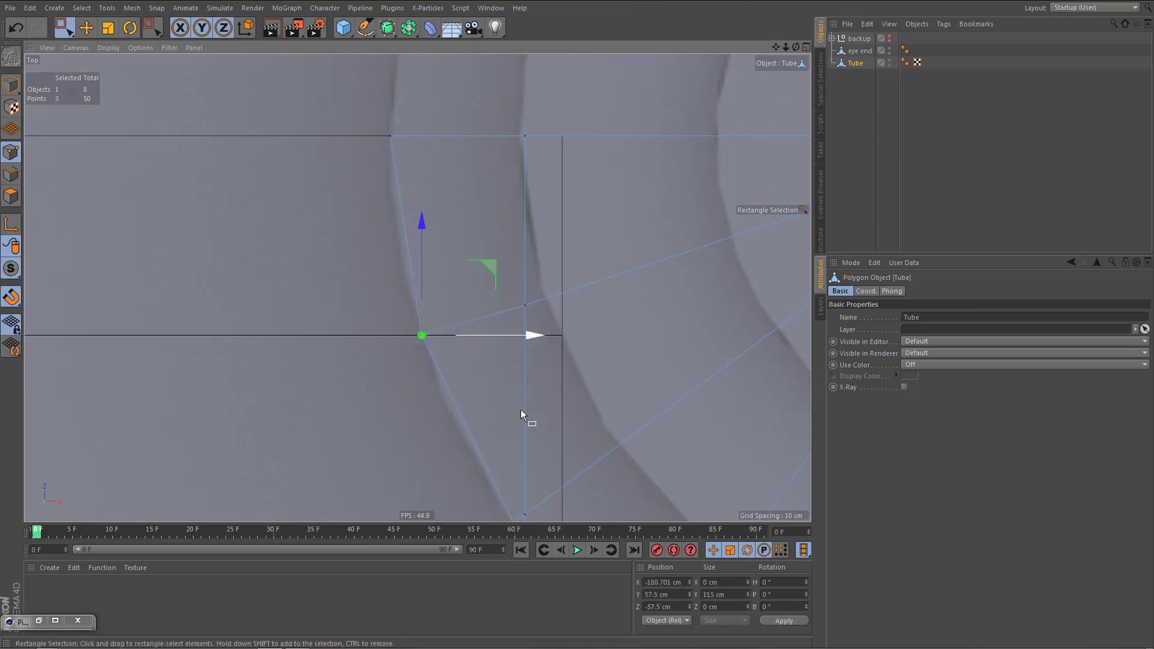
{"action": "left_click", "coordinate": [525, 305]}
{"action": "left_click_drag", "start_coordinate": [524, 193], "coordinate": [525, 224]}
{"action": "scroll", "coordinate": [511, 307], "scroll_direction": "down", "scroll_amount": 2}
{"action": "middle_click_drag", "start_coordinate": [520, 257], "coordinate": [588, 325], "text": "alt"}
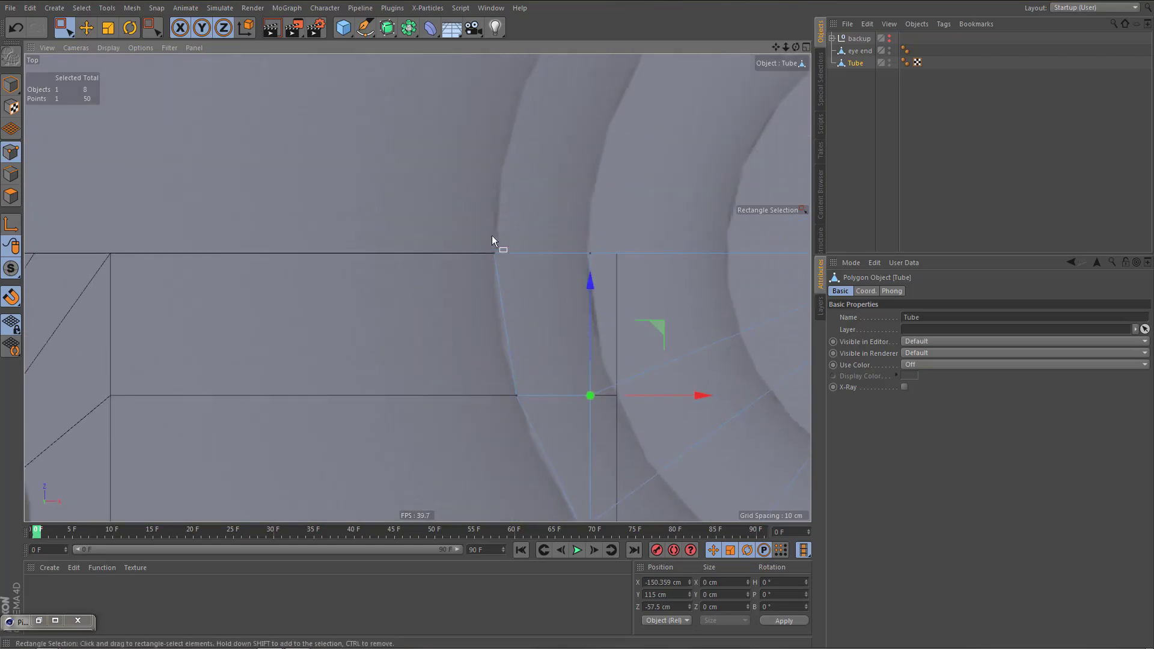
Select the Tube's outer rim points where the rim meets the eye end's centre line
{"action": "scroll", "coordinate": [521, 282], "scroll_direction": "up", "scroll_amount": 5}
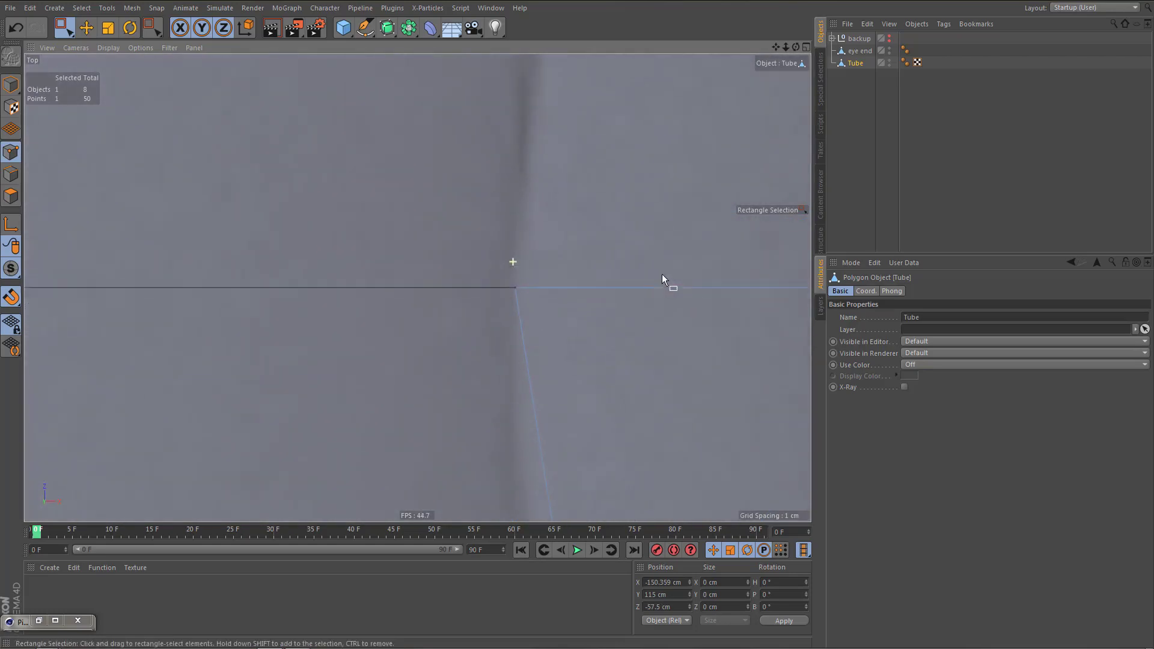
{"action": "mouse_move", "coordinate": [626, 301]}
{"action": "left_mouse_down"}
{"action": "mouse_move", "coordinate": [638, 301]}
{"action": "mouse_move", "coordinate": [624, 304]}
{"action": "left_mouse_up"}
{"action": "scroll", "coordinate": [528, 337], "scroll_direction": "down", "scroll_amount": 4}
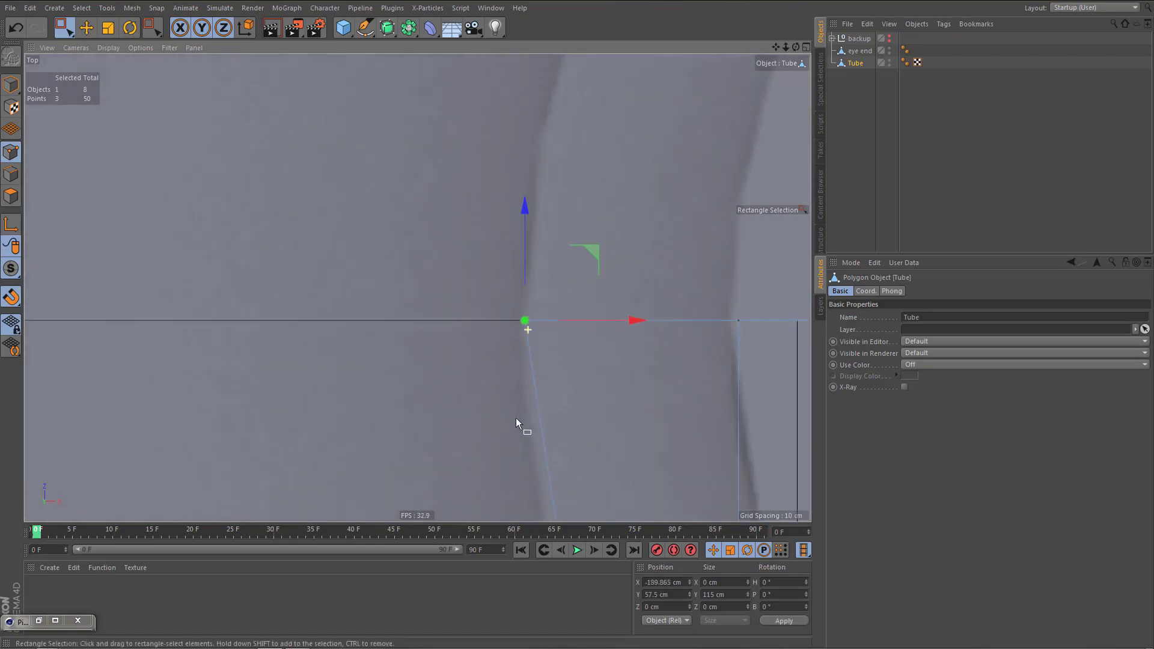
{"action": "middle_click_drag", "start_coordinate": [533, 296], "coordinate": [535, 291], "text": "alt"}
{"action": "right_click_drag", "start_coordinate": [535, 309], "coordinate": [553, 367], "text": "alt"}
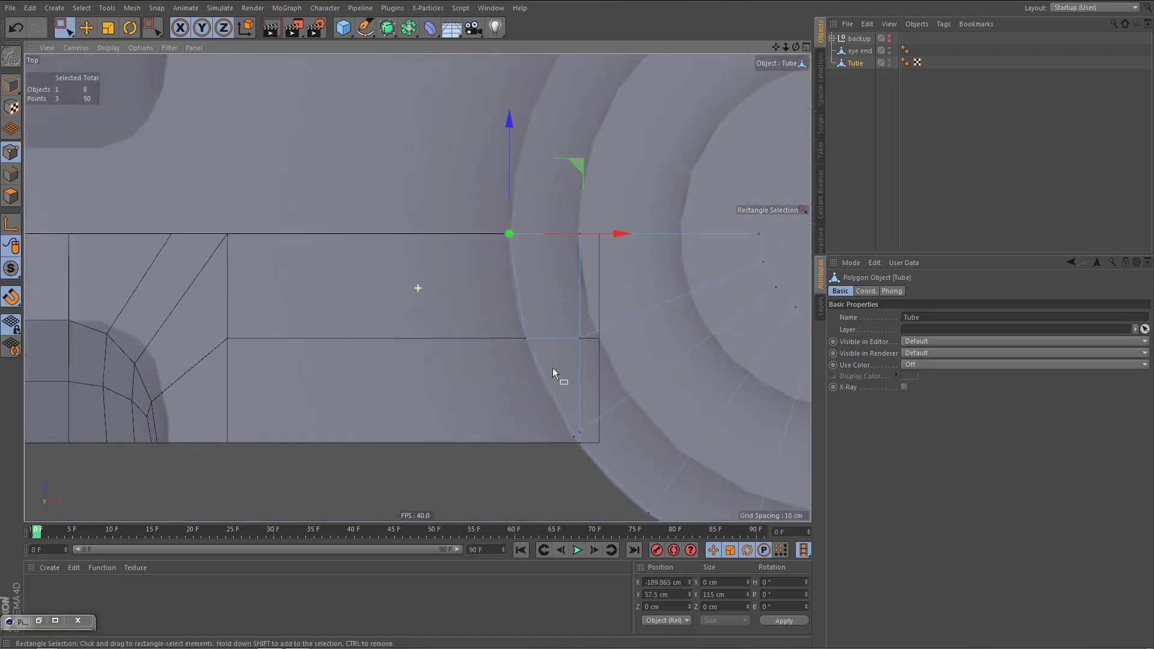
In the top view, move the Tube's cut and rim points beside the eye end's outer edge onto that edge at X -150.359 cm
{"action": "middle_click_drag", "start_coordinate": [553, 366], "coordinate": [532, 323], "text": "alt"}
{"action": "right_click_drag", "start_coordinate": [549, 407], "coordinate": [642, 379], "text": "alt"}
{"action": "scroll", "coordinate": [646, 376], "scroll_direction": "up", "scroll_amount": 2}
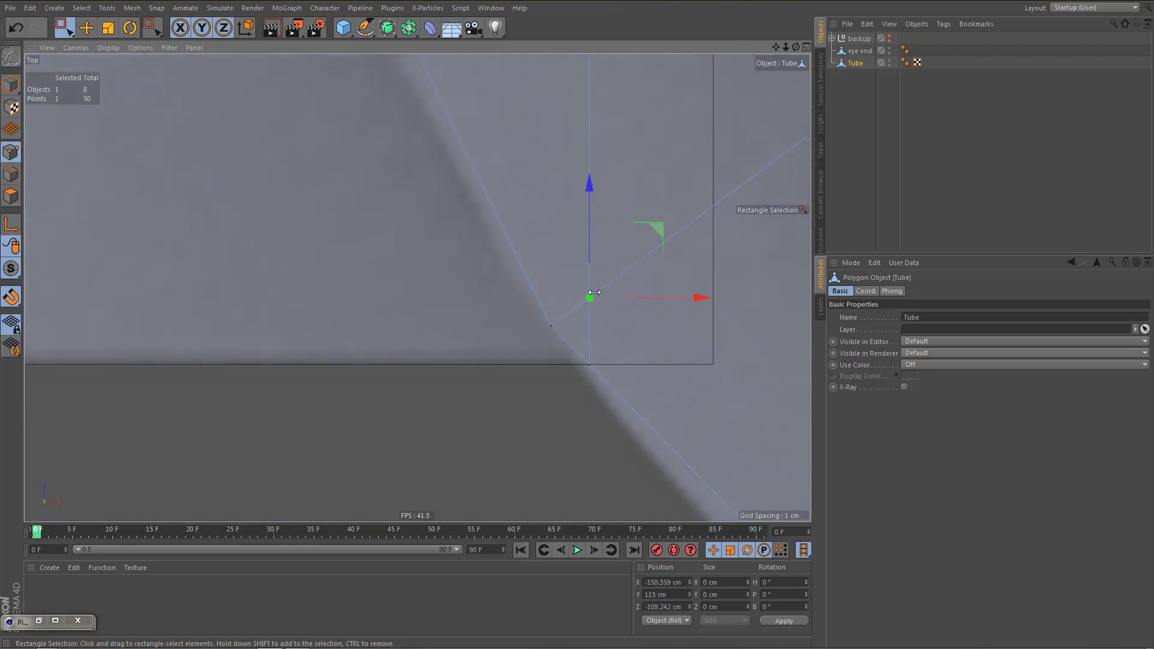
{"action": "left_click_drag", "start_coordinate": [585, 244], "coordinate": [594, 261]}
{"action": "left_click_drag", "start_coordinate": [533, 313], "coordinate": [582, 411]}
{"action": "key", "text": "e"}
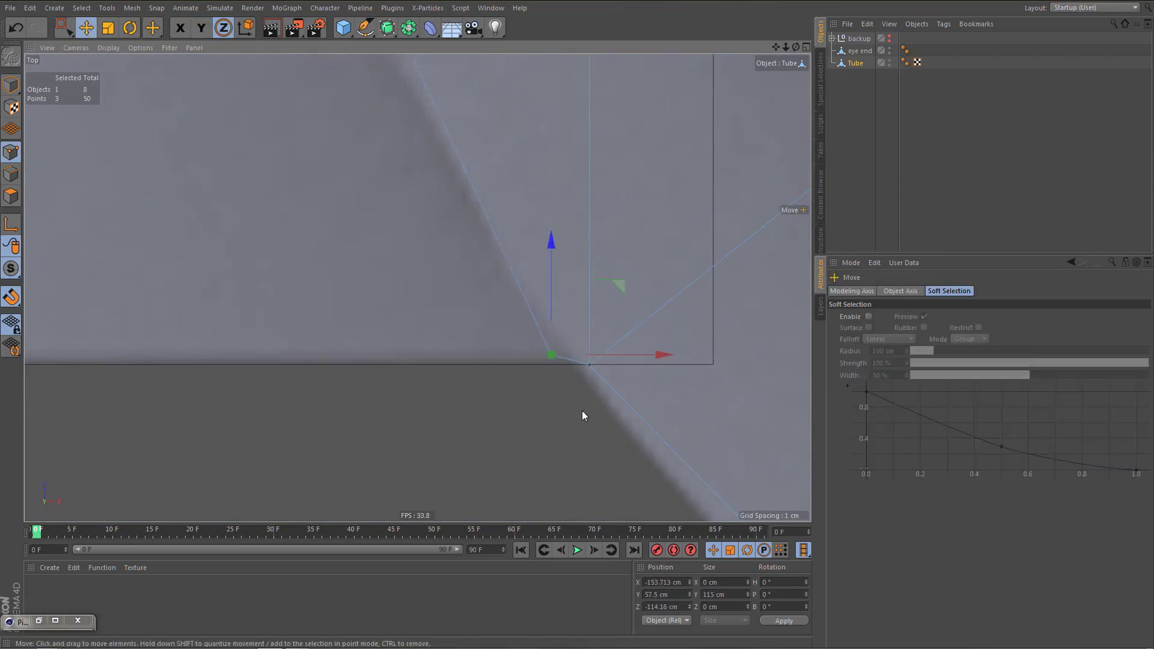
{"action": "left_click", "coordinate": [180, 28]}
{"action": "left_click", "coordinate": [201, 28]}
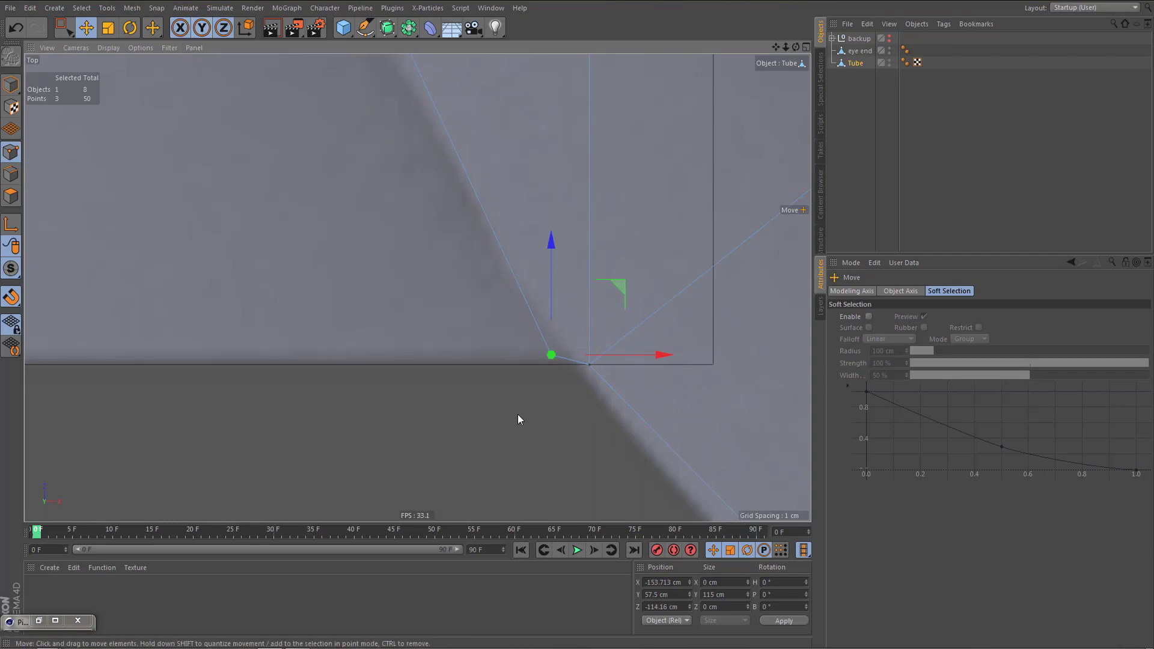
{"action": "left_click_drag", "start_coordinate": [571, 360], "coordinate": [627, 407]}
Flatten the seven selected Tube points at the corner by setting their Z size to 0 cm
{"action": "key", "text": "space"}
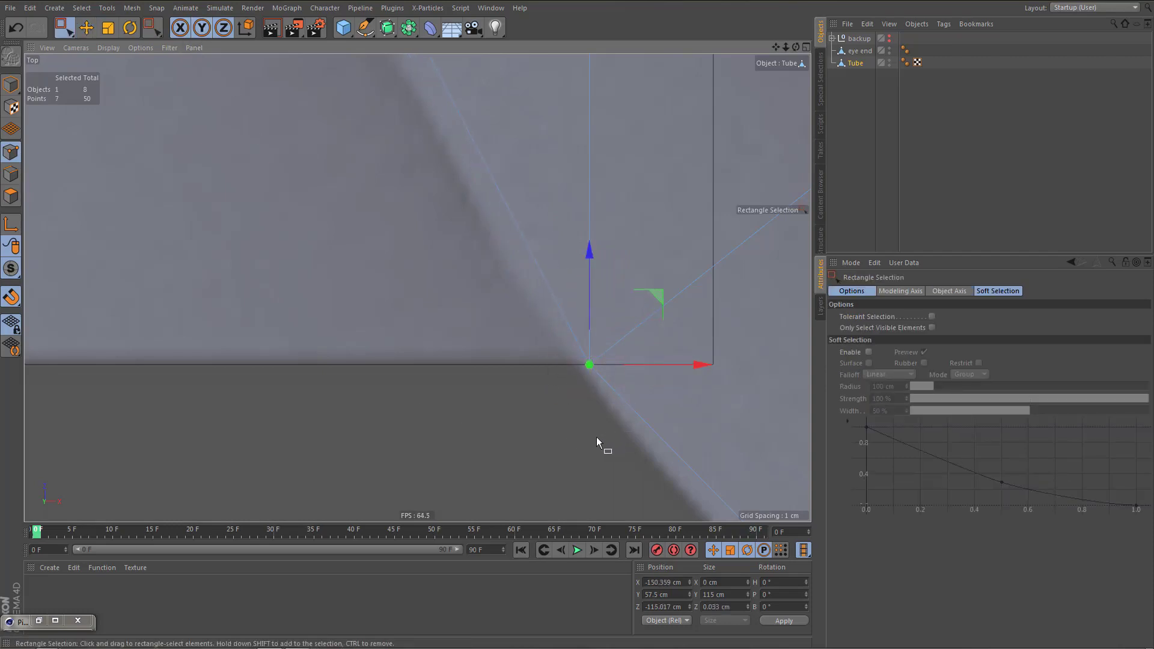
{"action": "double_click", "coordinate": [721, 608]}
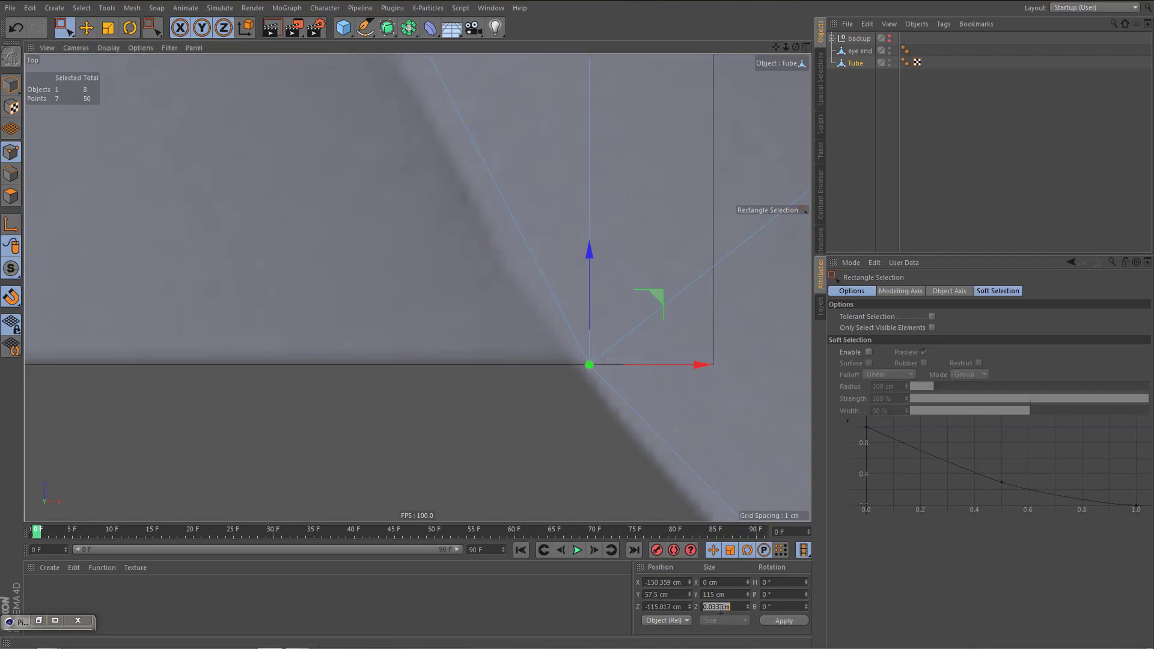
{"action": "type", "text": "0"}
{"action": "key", "text": "Return"}
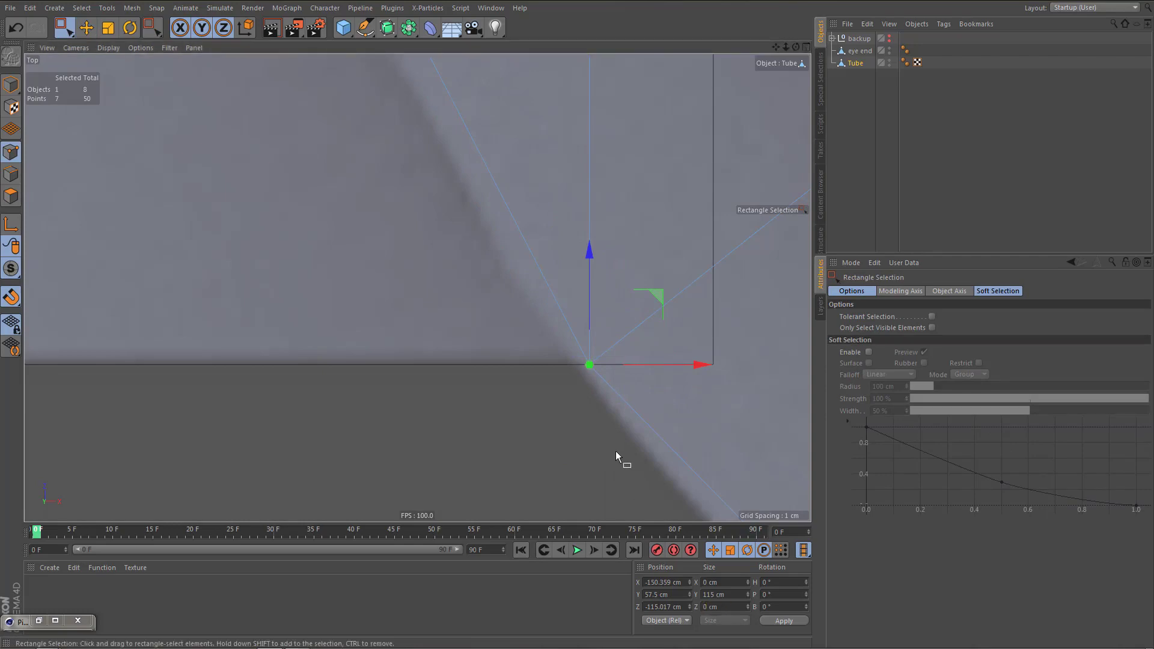
With the Polygon Pen, weld the two remaining top points of the Tube's straight cut onto its neighbouring outer rim points
{"action": "middle_click", "coordinate": [591, 430]}
{"action": "middle_click", "coordinate": [327, 255]}
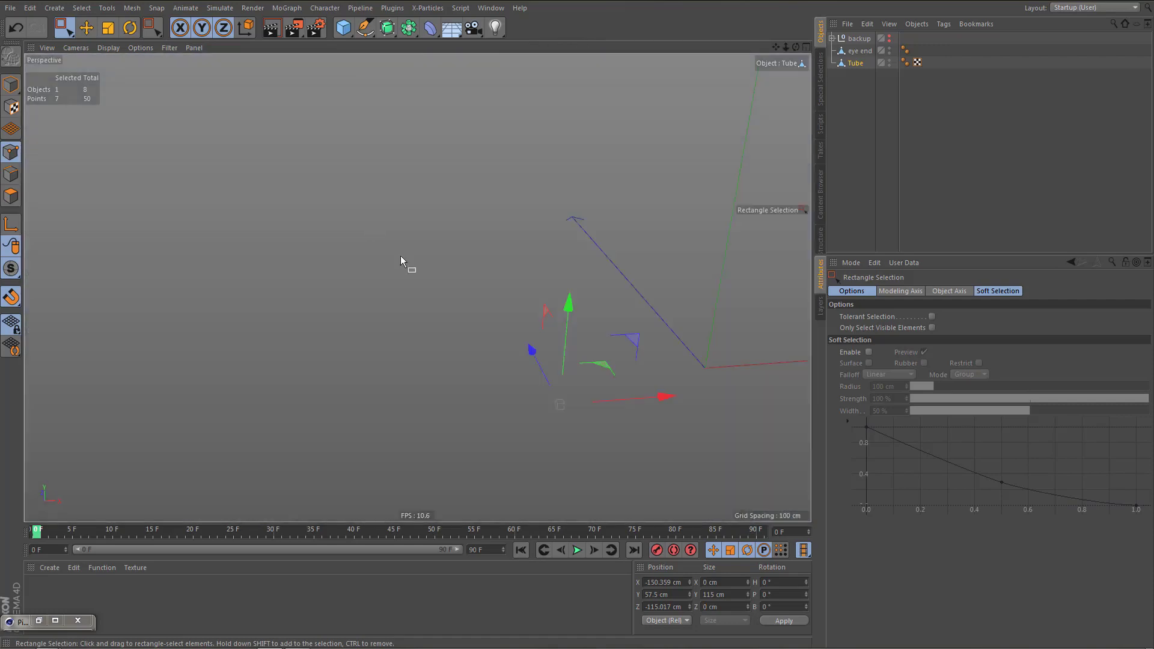
{"action": "left_click_drag", "start_coordinate": [429, 349], "coordinate": [479, 399], "text": "alt"}
{"action": "right_click_drag", "start_coordinate": [502, 262], "coordinate": [568, 287], "text": "alt"}
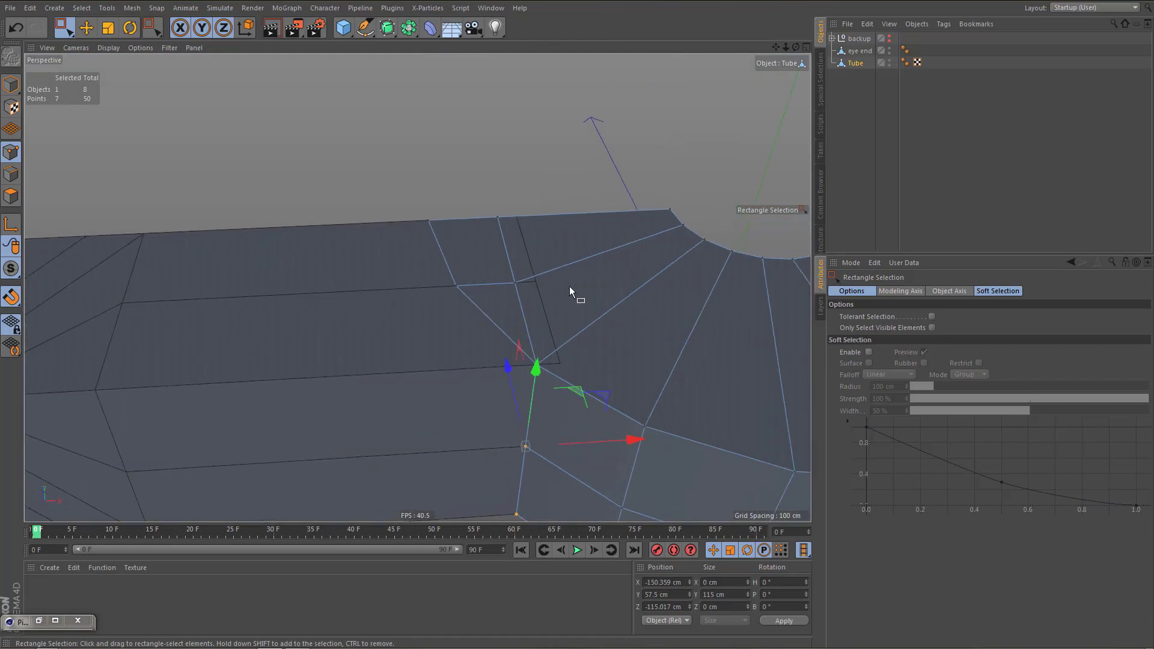
{"action": "middle_click_drag", "start_coordinate": [541, 287], "coordinate": [536, 339], "text": "alt"}
{"action": "left_click_drag", "start_coordinate": [536, 338], "coordinate": [536, 355], "text": "alt"}
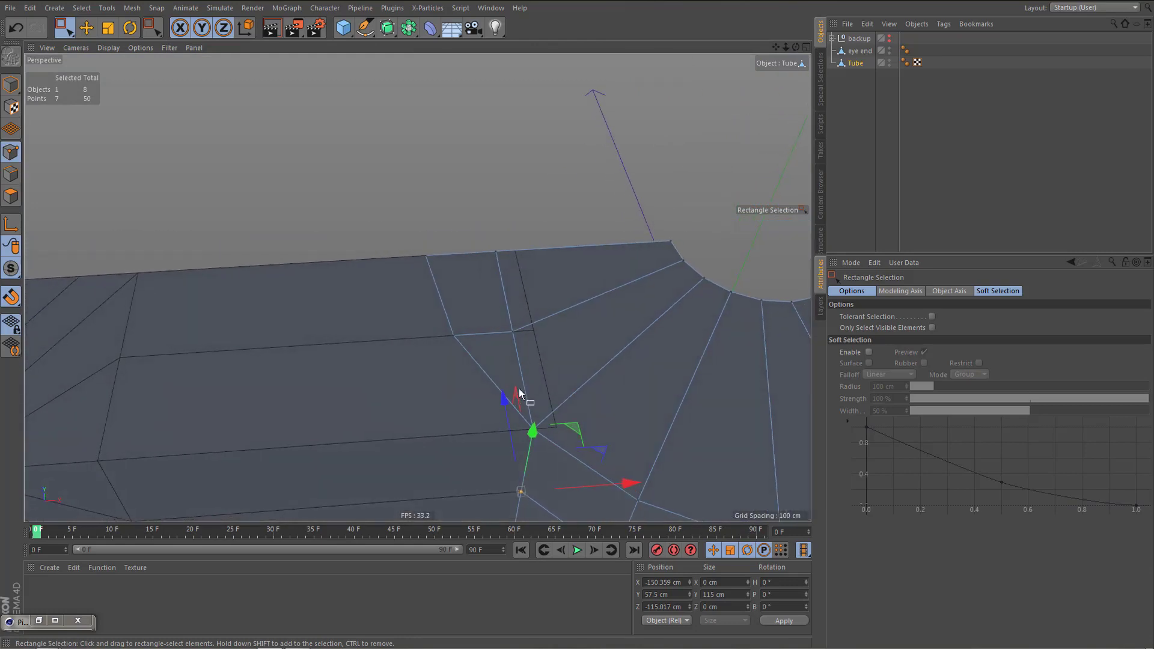
{"action": "key", "text": "m"}
{"action": "key", "text": "e"}
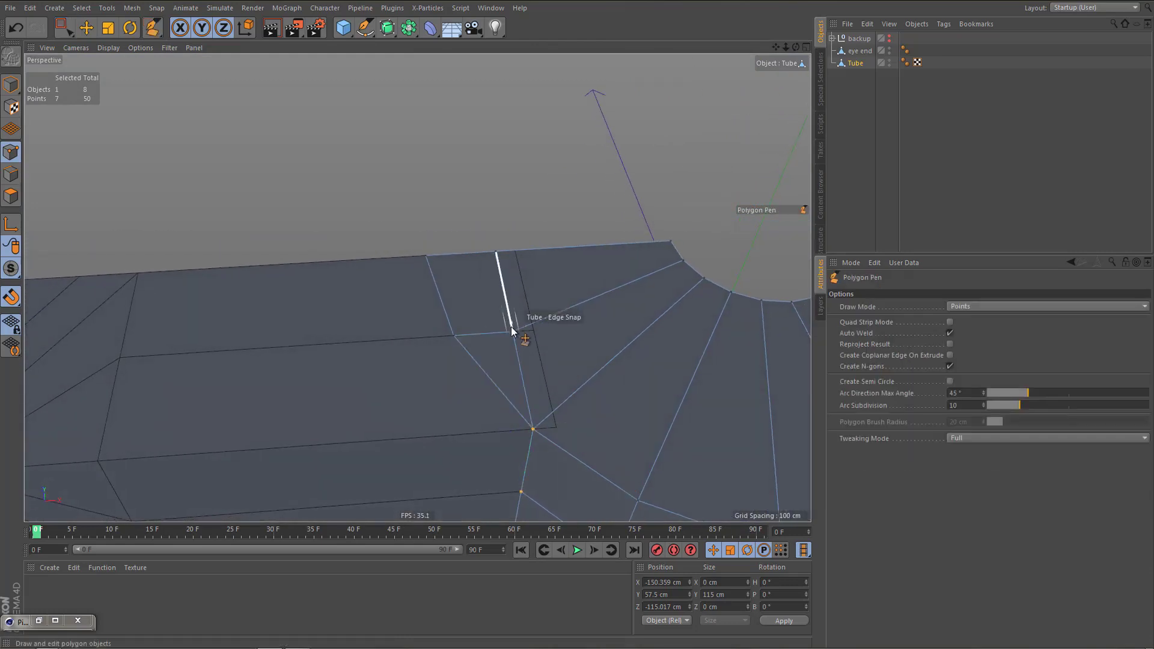
{"action": "left_click_drag", "start_coordinate": [512, 332], "coordinate": [454, 335]}
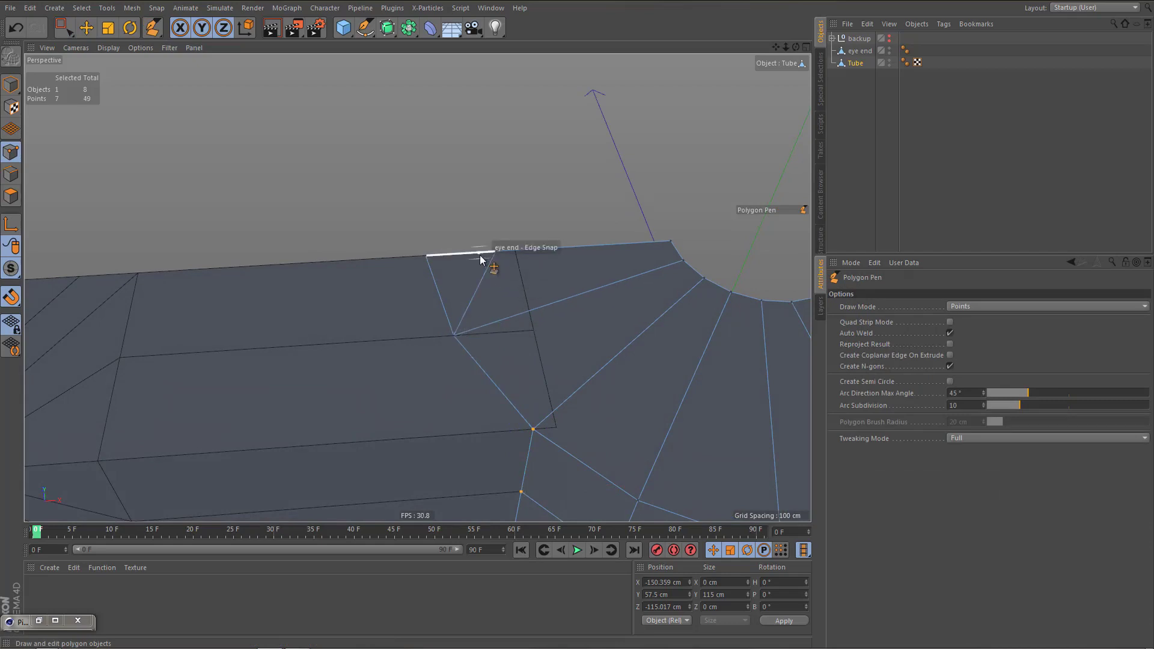
{"action": "left_click_drag", "start_coordinate": [496, 253], "coordinate": [438, 259]}
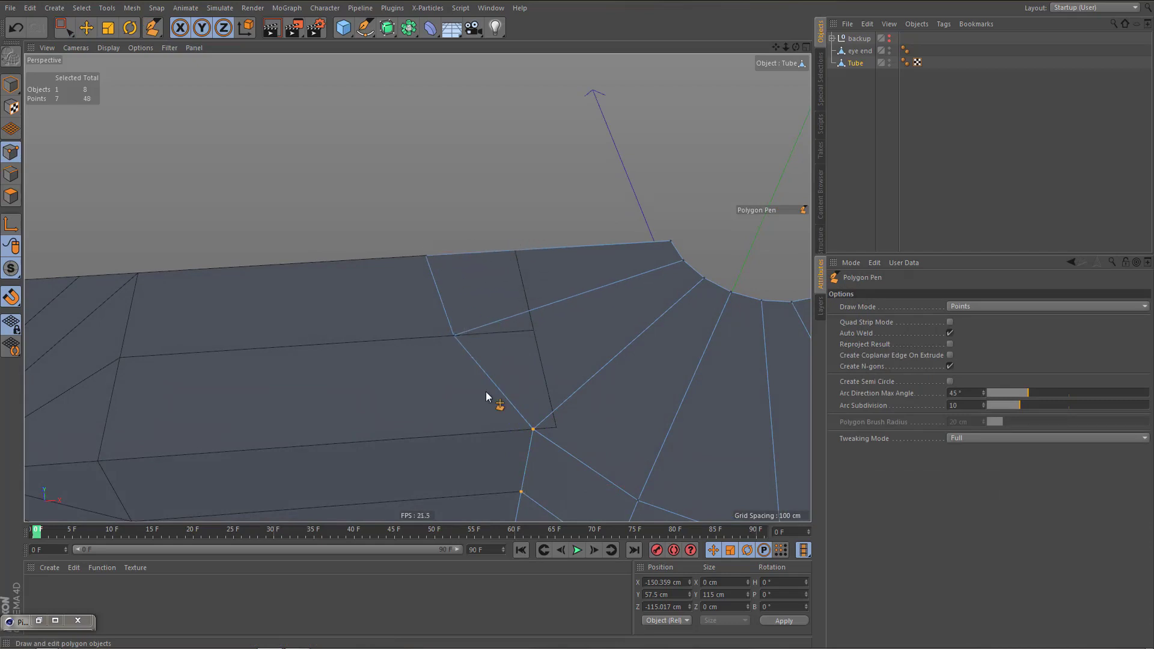
Optimize the Tube to merge its coincident points at the corner
{"action": "mouse_move", "coordinate": [502, 367]}
{"action": "left_mouse_down", "text": "alt"}
{"action": "mouse_move", "coordinate": [498, 384]}
{"action": "mouse_move", "coordinate": [484, 379]}
{"action": "mouse_move", "coordinate": [499, 379]}
{"action": "left_mouse_up", "text": "alt"}
{"action": "middle_click_drag", "start_coordinate": [513, 382], "coordinate": [496, 297], "text": "alt"}
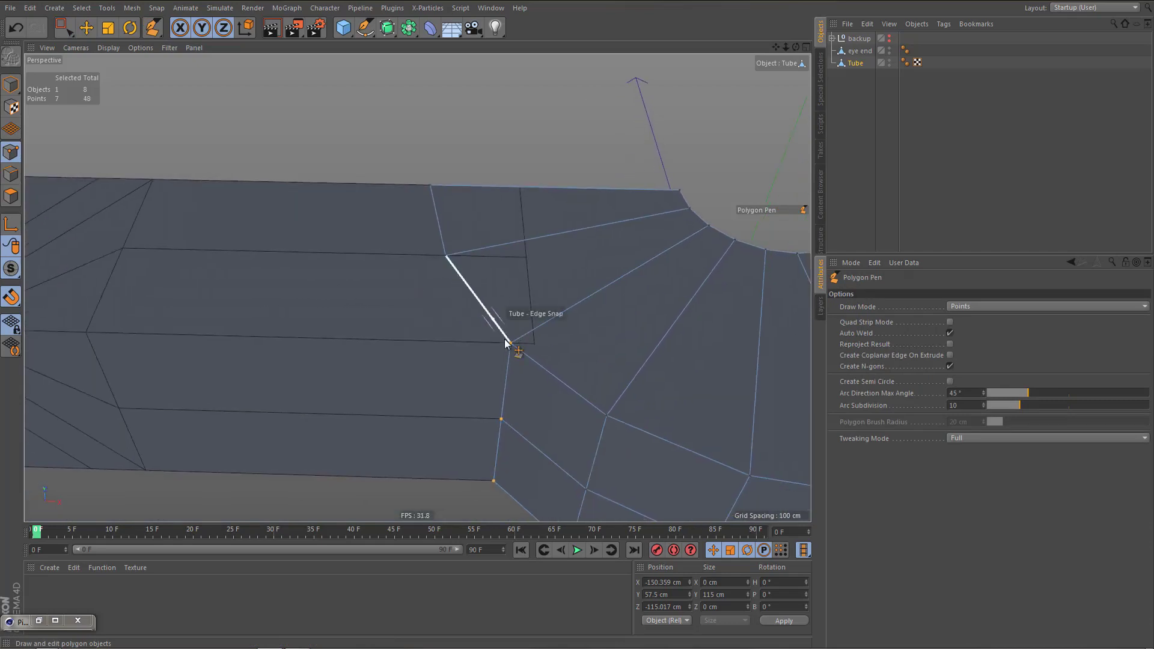
{"action": "key", "text": "u"}
{"action": "key", "text": "o"}
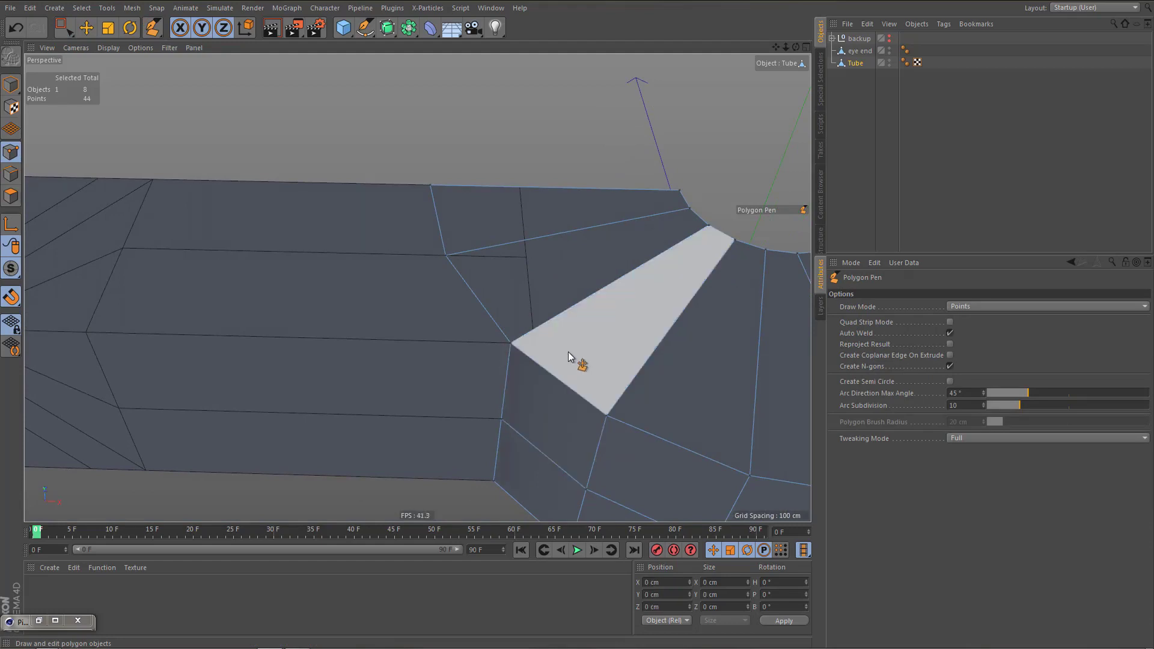
Move the eye end's top end point on the centre line back to the Tube's outer rim at X 149.518 cm
{"action": "scroll", "coordinate": [569, 351], "scroll_direction": "down", "scroll_amount": 2}
{"action": "left_click", "coordinate": [860, 51]}
{"action": "key", "text": "ctrl+shift+z"}
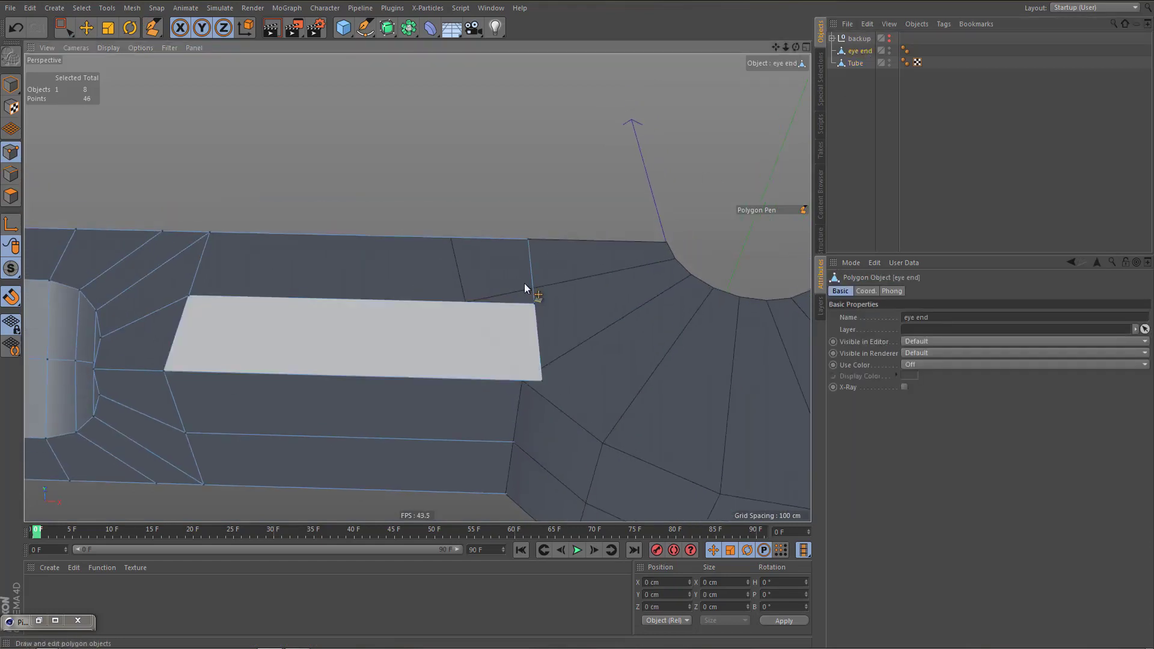
{"action": "key", "text": "0"}
{"action": "left_click_drag", "start_coordinate": [552, 265], "coordinate": [553, 266]}
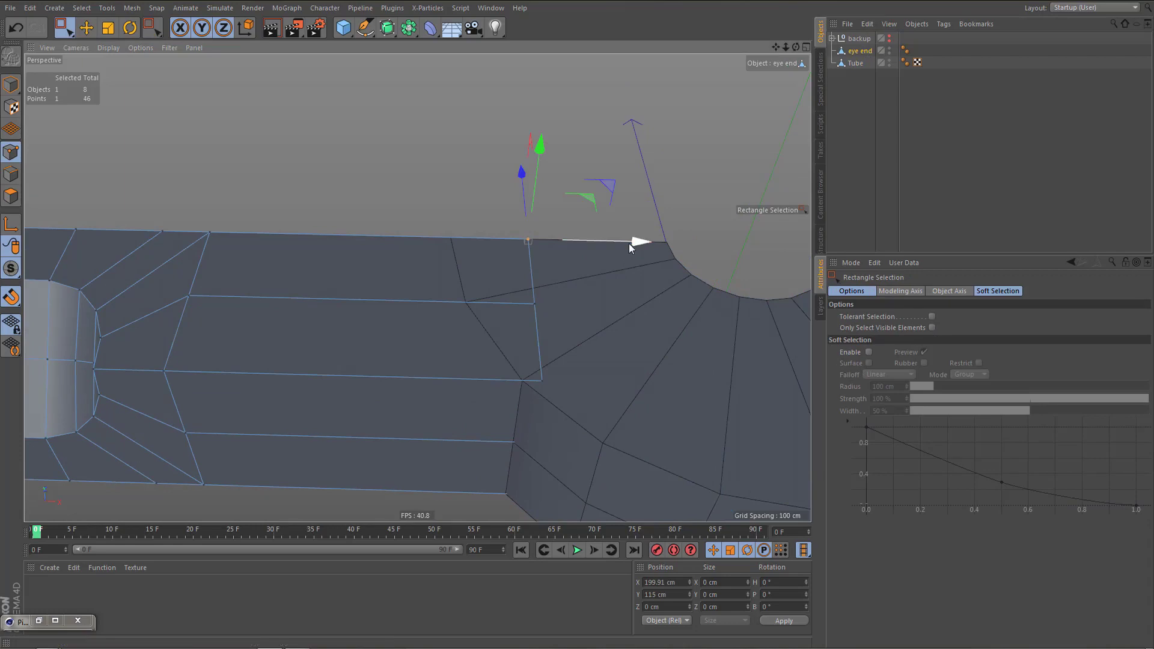
{"action": "left_click_drag", "start_coordinate": [632, 244], "coordinate": [553, 245]}
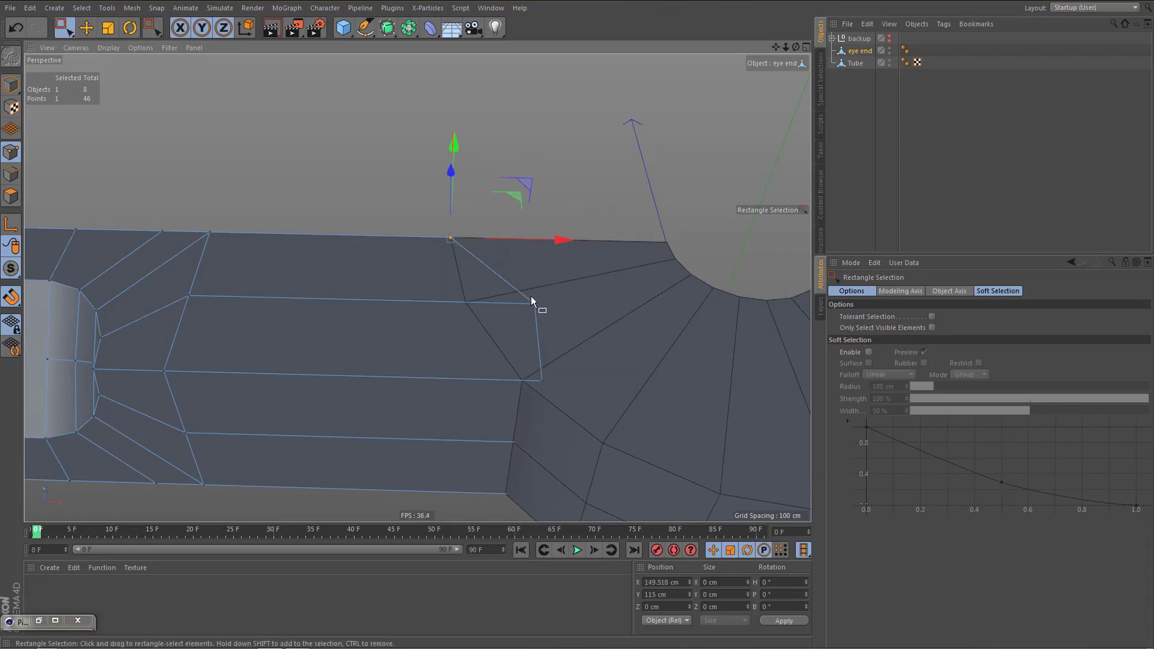
Move the eye end's middle and corner top end points onto the matching Tube rim points, the corner one to X 189.046 cm
{"action": "left_click_drag", "start_coordinate": [548, 327], "coordinate": [548, 327]}
{"action": "left_click_drag", "start_coordinate": [638, 309], "coordinate": [568, 311]}
{"action": "left_click", "coordinate": [553, 386]}
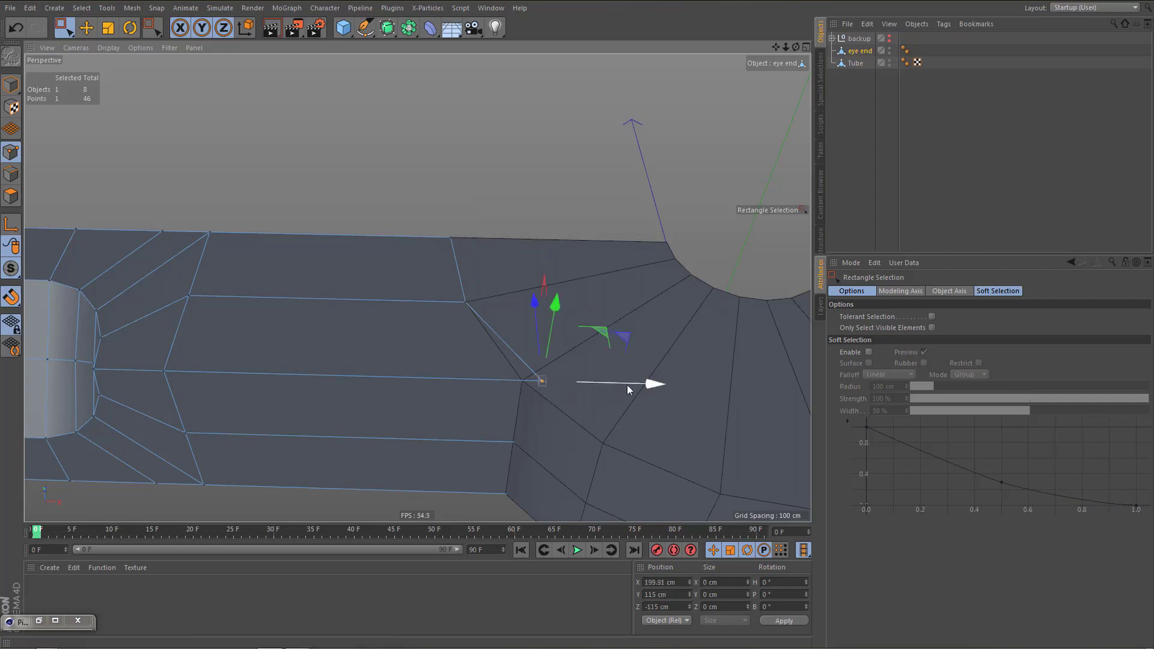
{"action": "left_click_drag", "start_coordinate": [655, 384], "coordinate": [637, 385]}
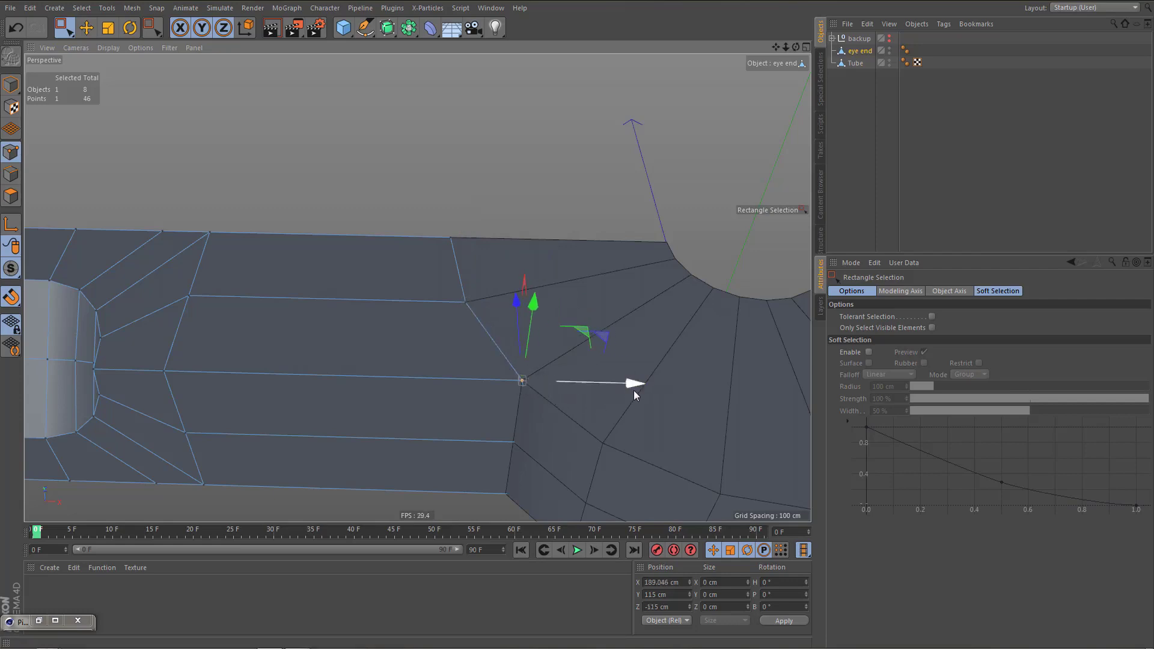
In the top view, move the eye end's two side points beneath the corner onto the Tube's rim at X 189.046 cm
{"action": "mouse_move", "coordinate": [565, 428]}
{"action": "left_mouse_down", "text": "alt"}
{"action": "mouse_move", "coordinate": [562, 406]}
{"action": "mouse_move", "coordinate": [572, 407]}
{"action": "left_mouse_up", "text": "alt"}
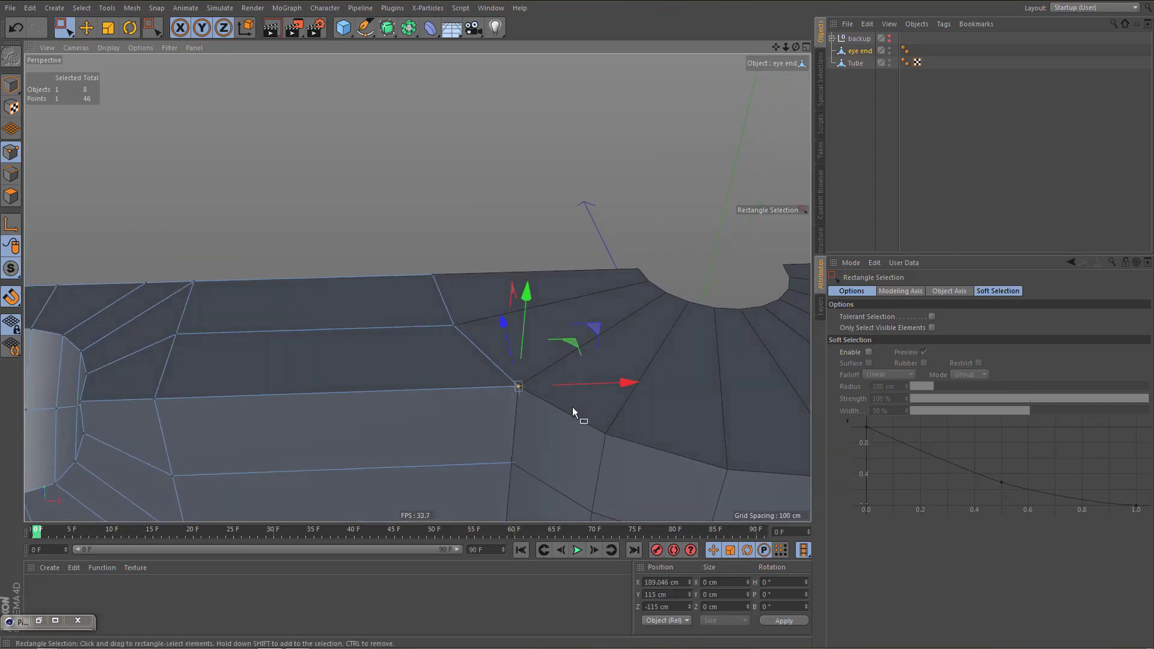
{"action": "middle_click", "coordinate": [574, 405]}
{"action": "middle_click", "coordinate": [591, 228]}
{"action": "right_click_drag", "start_coordinate": [474, 311], "coordinate": [455, 419], "text": "alt"}
{"action": "right_click_drag", "start_coordinate": [494, 326], "coordinate": [520, 245], "text": "alt"}
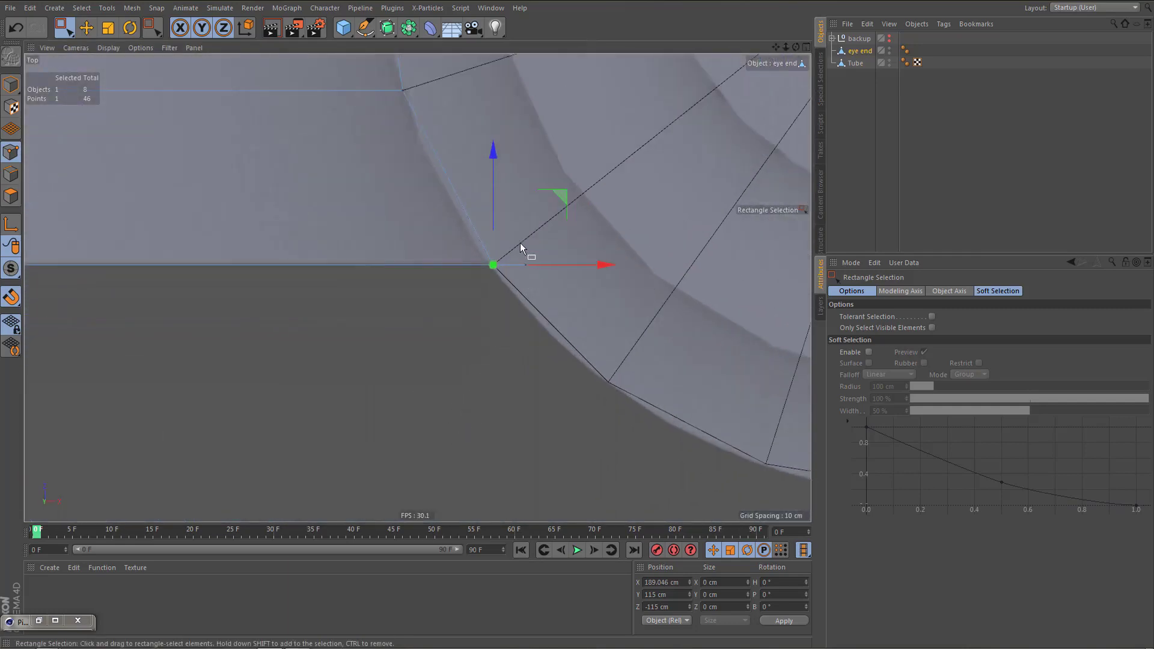
{"action": "left_click_drag", "start_coordinate": [521, 245], "coordinate": [547, 298]}
{"action": "left_click_drag", "start_coordinate": [645, 265], "coordinate": [613, 267]}
In the perspective view, examine the junction from outside and from behind, hiding and showing the Tube to check for interior faces
{"action": "right_click_drag", "start_coordinate": [503, 260], "coordinate": [557, 322], "text": "alt"}
{"action": "middle_click", "coordinate": [556, 317]}
{"action": "middle_click", "coordinate": [406, 249]}
{"action": "right_click_drag", "start_coordinate": [458, 274], "coordinate": [442, 333], "text": "alt"}
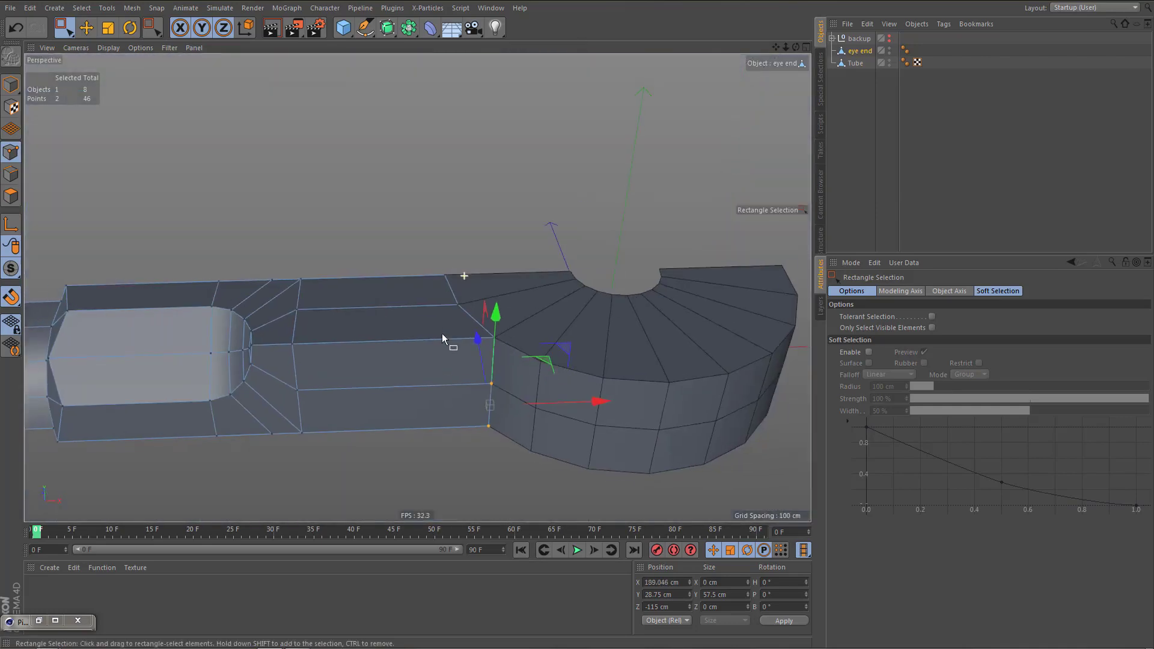
{"action": "left_click_drag", "start_coordinate": [446, 342], "coordinate": [476, 356], "text": "alt"}
{"action": "key", "text": "Return"}
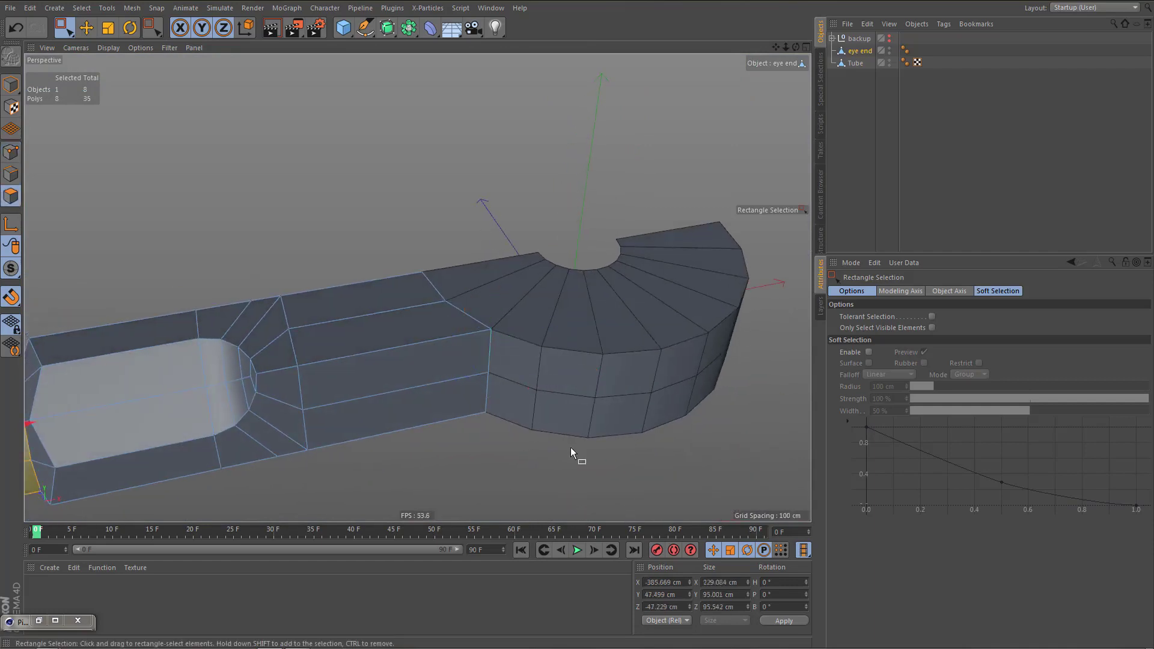
{"action": "left_click_drag", "start_coordinate": [439, 312], "coordinate": [724, 282], "text": "alt"}
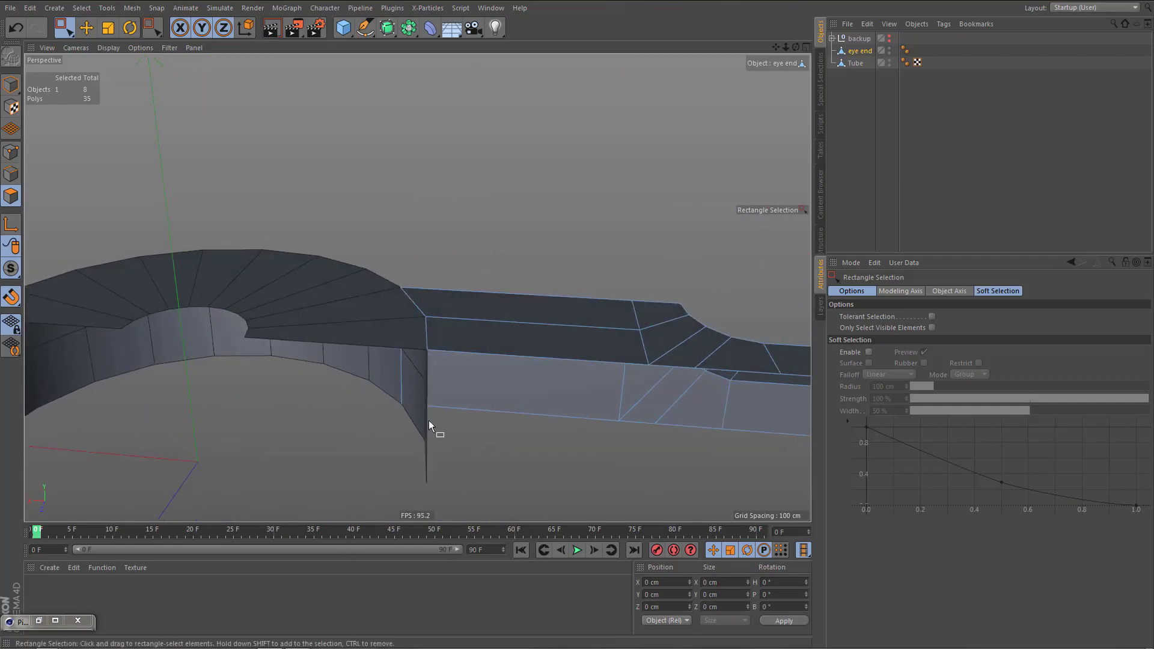
{"action": "left_click_drag", "start_coordinate": [431, 424], "coordinate": [400, 415], "text": "alt"}
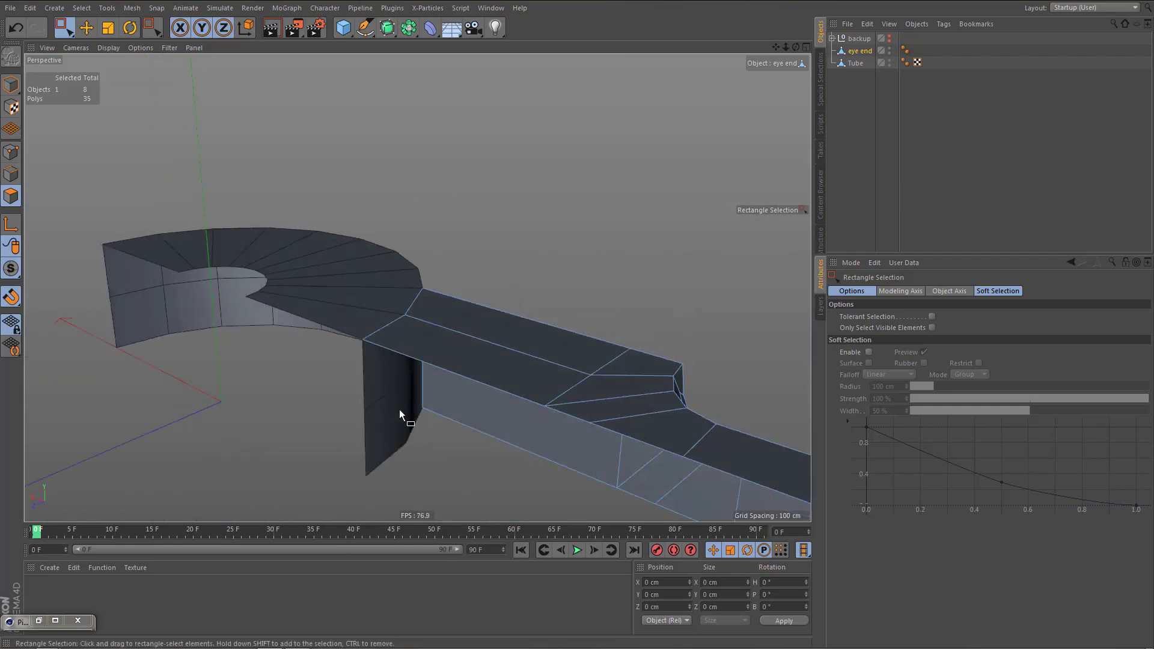
{"action": "left_click", "coordinate": [889, 61]}
{"action": "left_click", "coordinate": [889, 61]}
{"action": "left_click_drag", "start_coordinate": [521, 338], "coordinate": [538, 361], "text": "alt"}
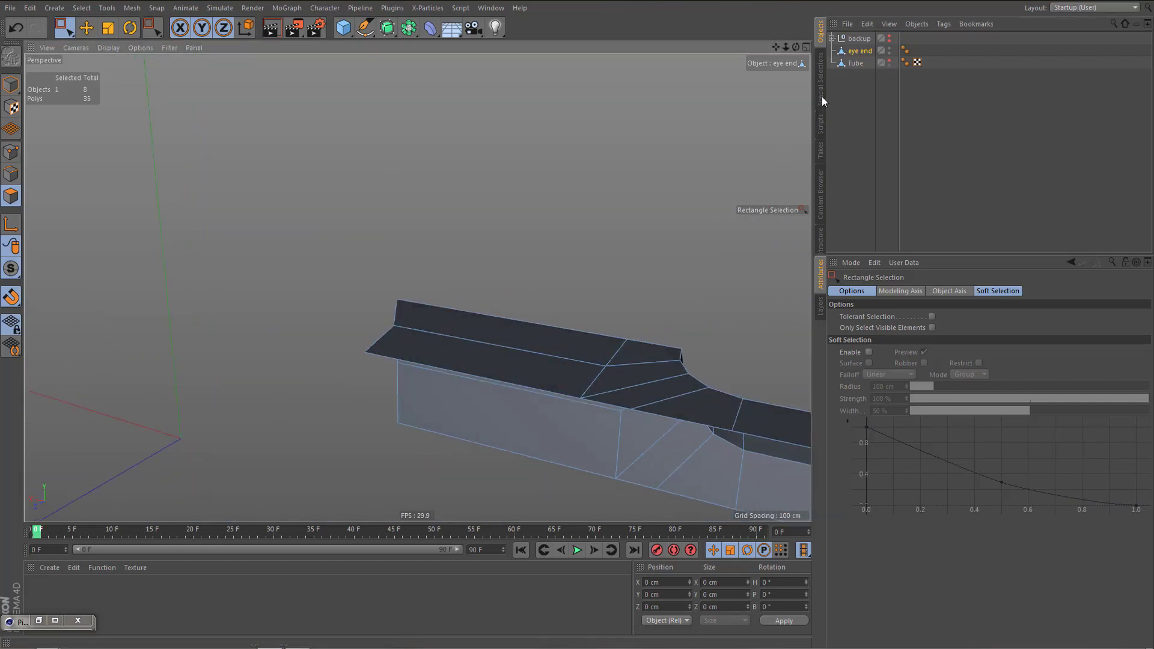
{"action": "left_click", "coordinate": [890, 62]}
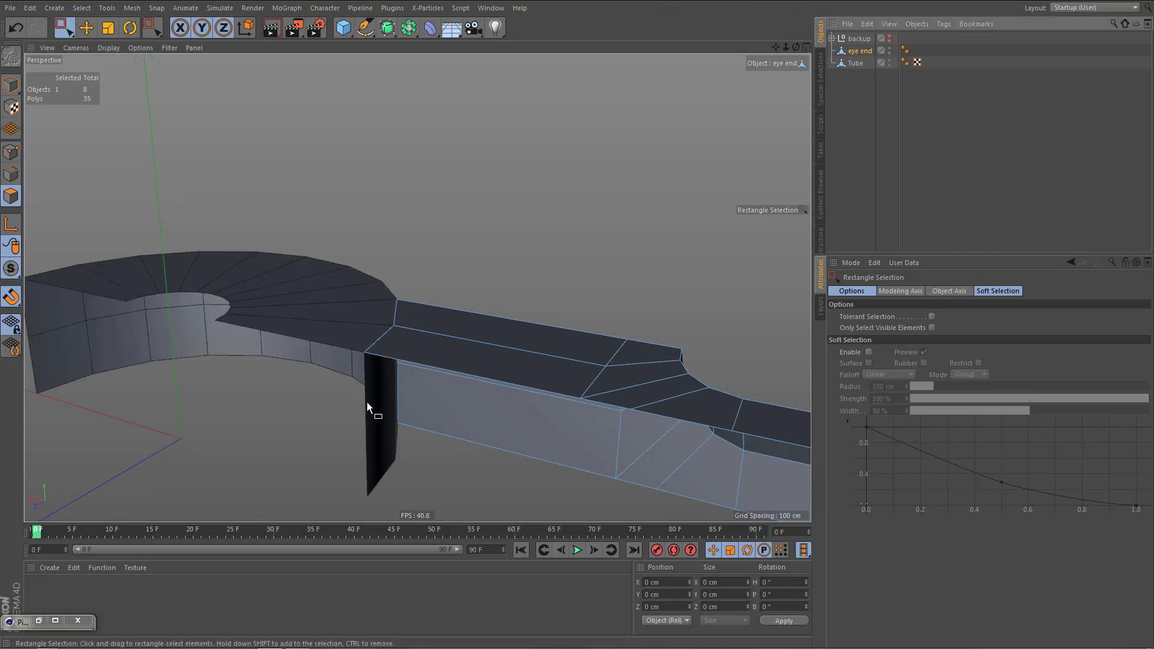
Select the Tube's four side wall polygons inside the junction with the eye end and delete them
{"action": "left_click_drag", "start_coordinate": [366, 402], "coordinate": [438, 396], "text": "alt"}
{"action": "left_click", "coordinate": [853, 66]}
{"action": "left_click_drag", "start_coordinate": [421, 415], "coordinate": [530, 394], "text": "alt"}
{"action": "key", "text": "9"}
{"action": "scroll", "coordinate": [352, 440], "scroll_direction": "up", "scroll_amount": 2}
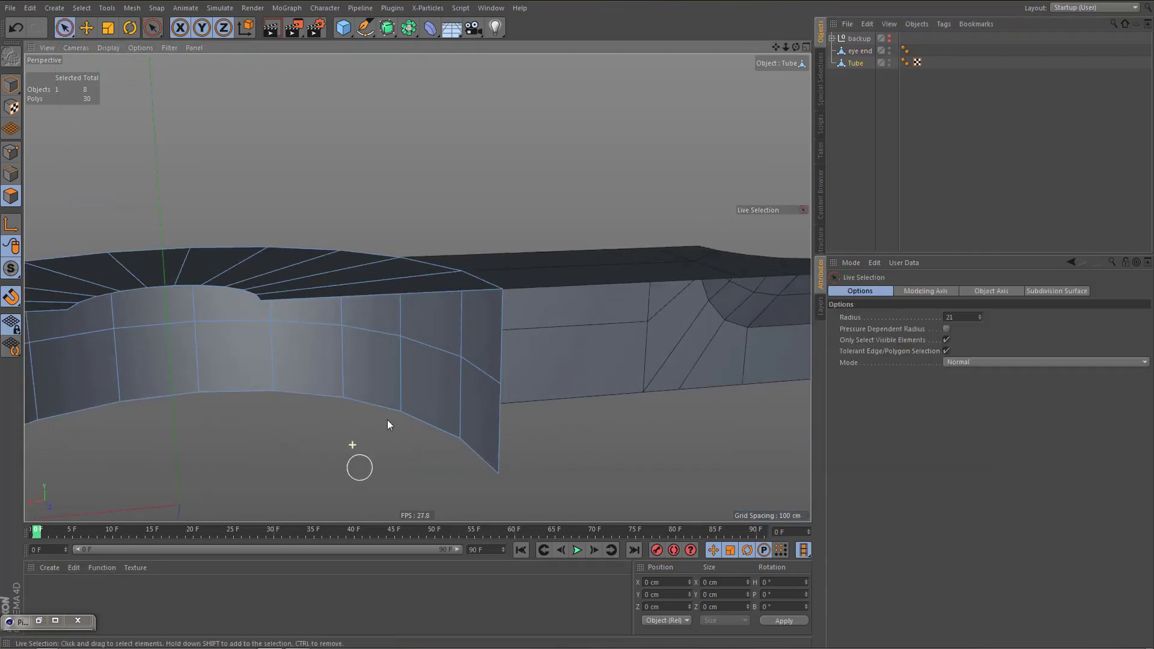
{"action": "mouse_move", "coordinate": [443, 391]}
{"action": "left_mouse_down"}
{"action": "mouse_move", "coordinate": [451, 361]}
{"action": "mouse_move", "coordinate": [447, 391]}
{"action": "left_mouse_up"}
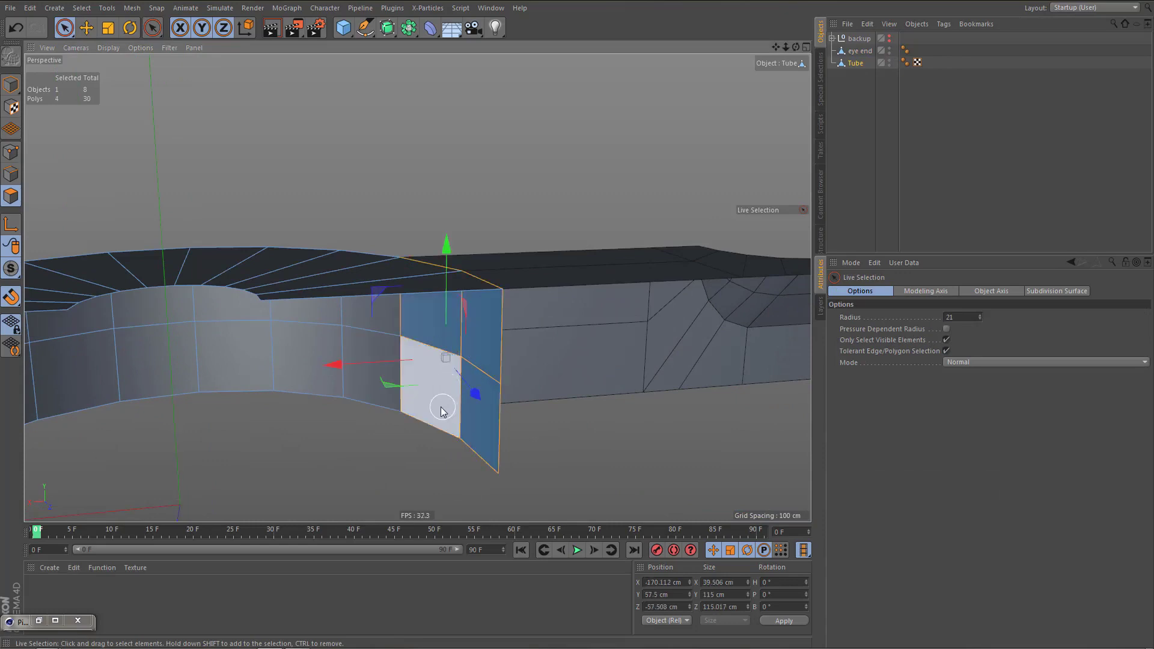
{"action": "key", "text": "ctrl+z"}
{"action": "left_click_drag", "start_coordinate": [468, 347], "coordinate": [457, 415], "text": "alt"}
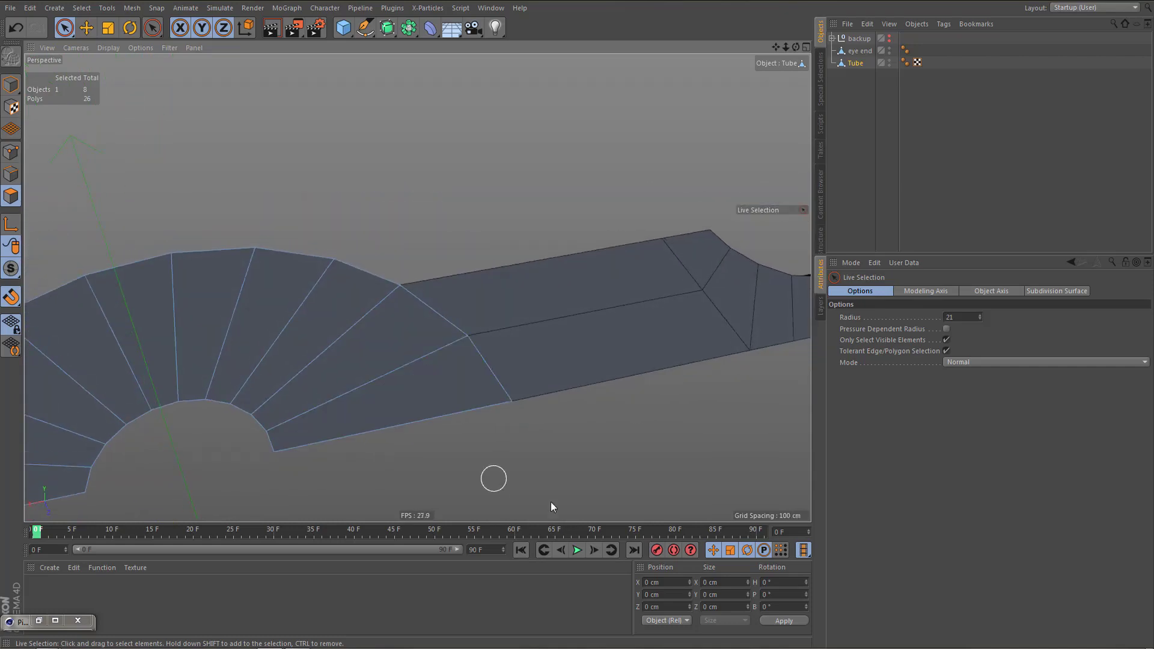
Combine the eye end and the Tube into one object with Connect Objects + Delete
{"action": "left_click", "coordinate": [862, 51], "text": "ctrl"}
{"action": "right_click", "coordinate": [862, 51]}
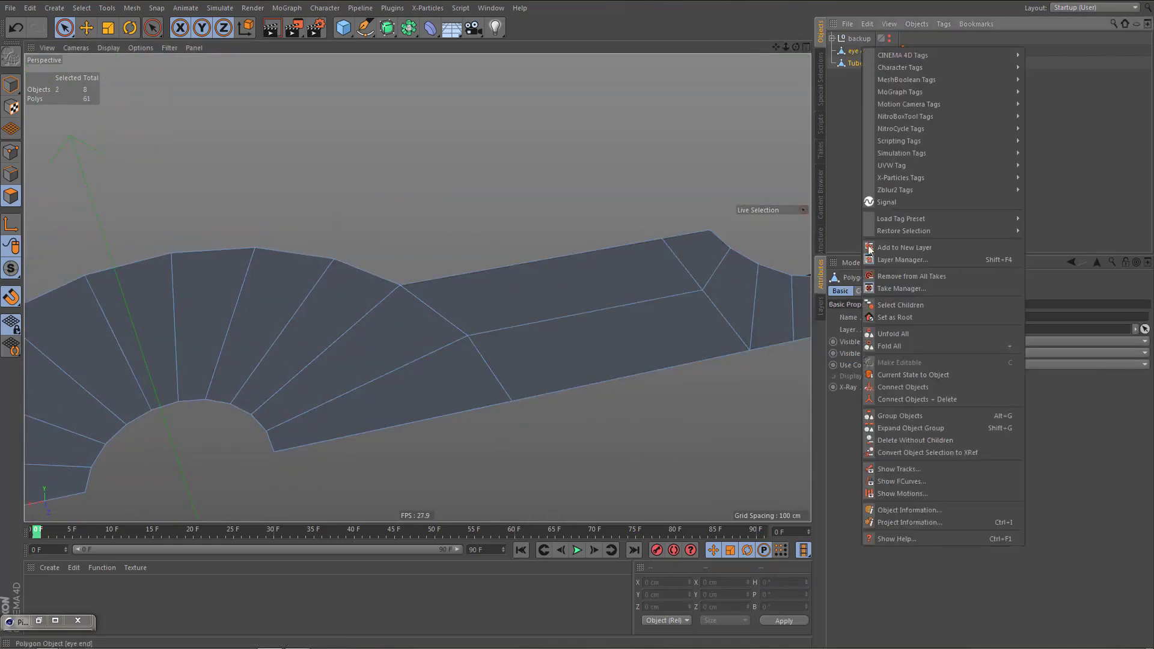
{"action": "left_click", "coordinate": [919, 403]}
Select the top edge loop around the hole and extrude it downward to about Y 78 cm to form the inner wall
{"action": "left_click_drag", "start_coordinate": [593, 344], "coordinate": [424, 316], "text": "alt"}
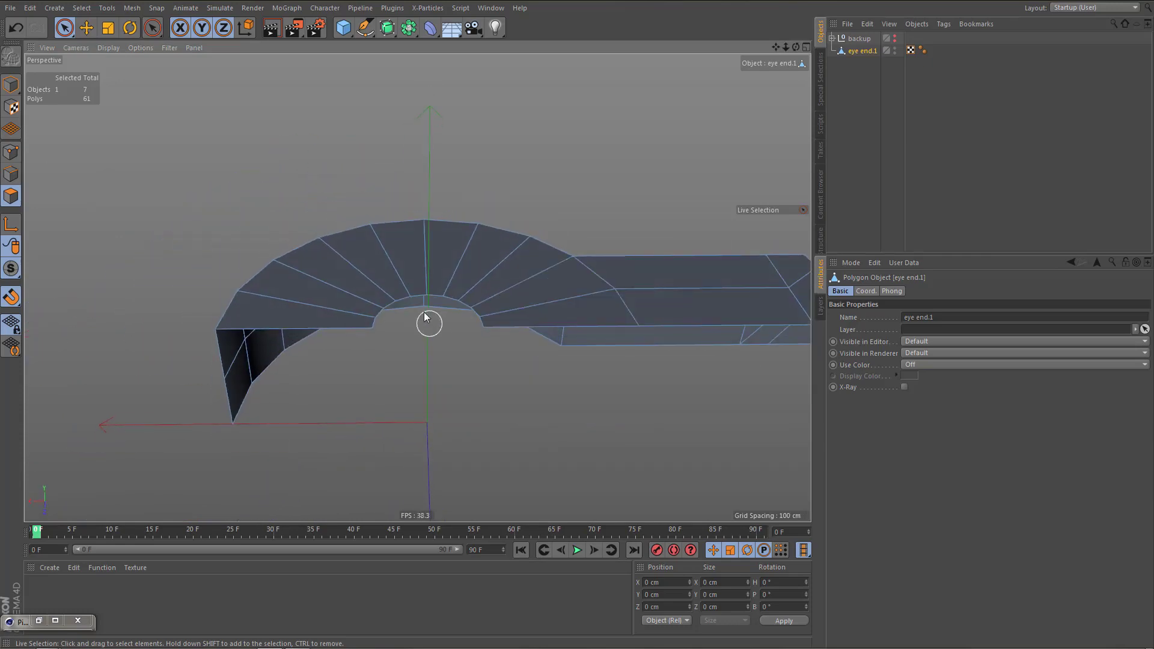
{"action": "scroll", "coordinate": [431, 302], "scroll_direction": "up", "scroll_amount": 3}
{"action": "key", "text": "Return"}
{"action": "key", "text": "e"}
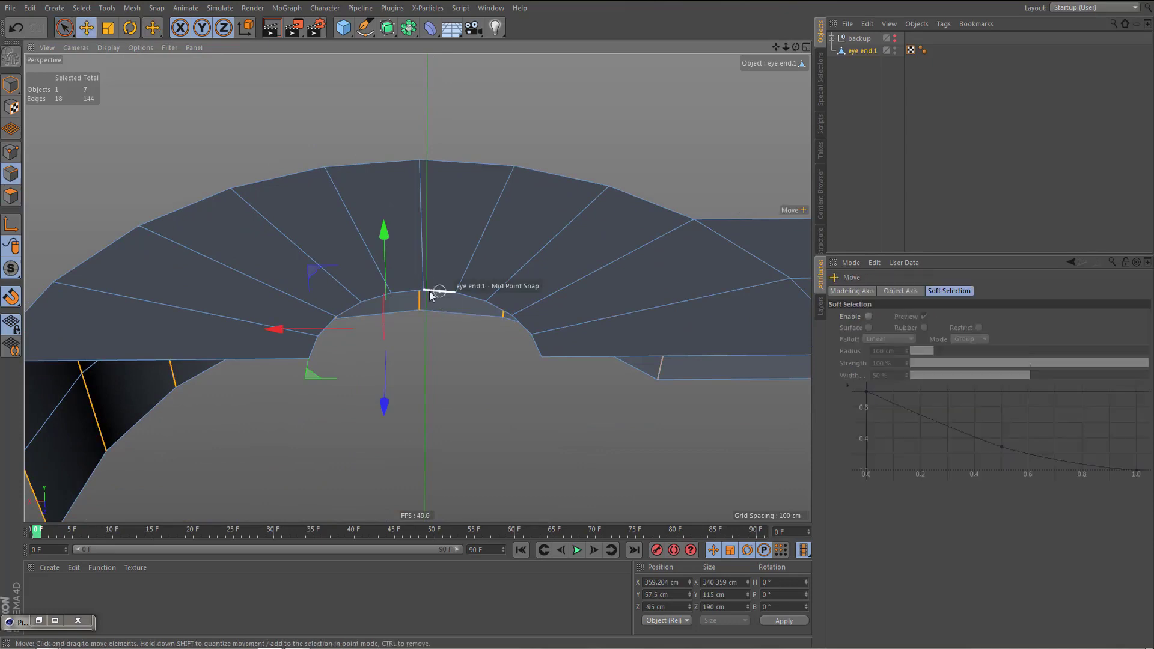
{"action": "double_click", "coordinate": [402, 293]}
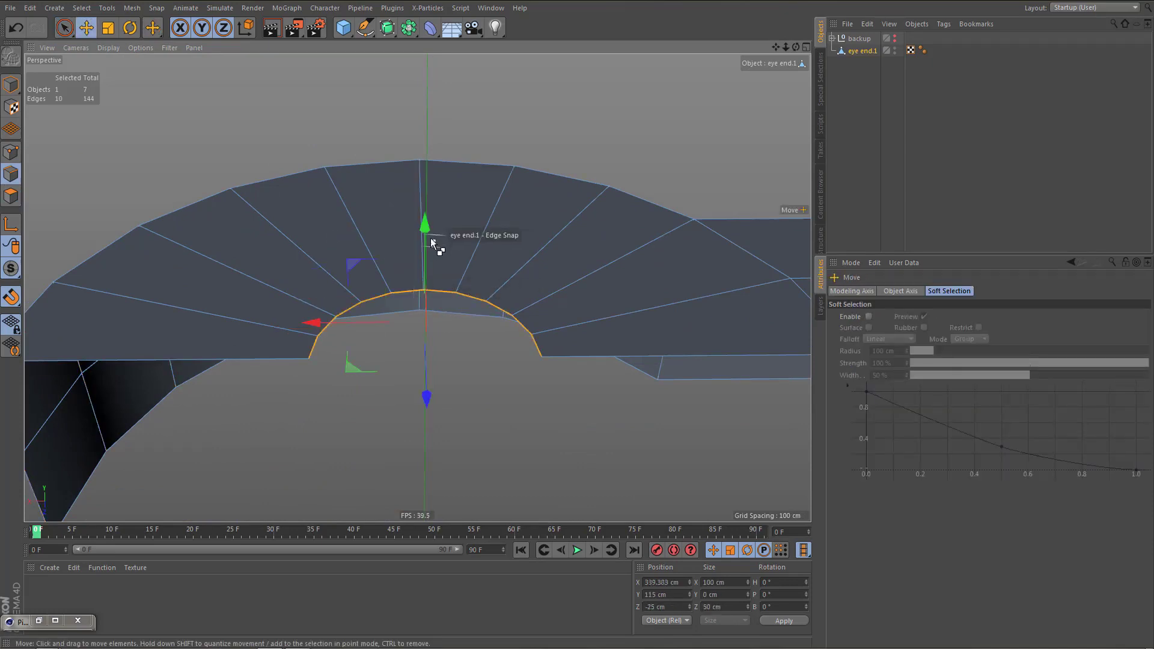
{"action": "left_click_drag", "start_coordinate": [424, 247], "coordinate": [423, 295], "text": "ctrl"}
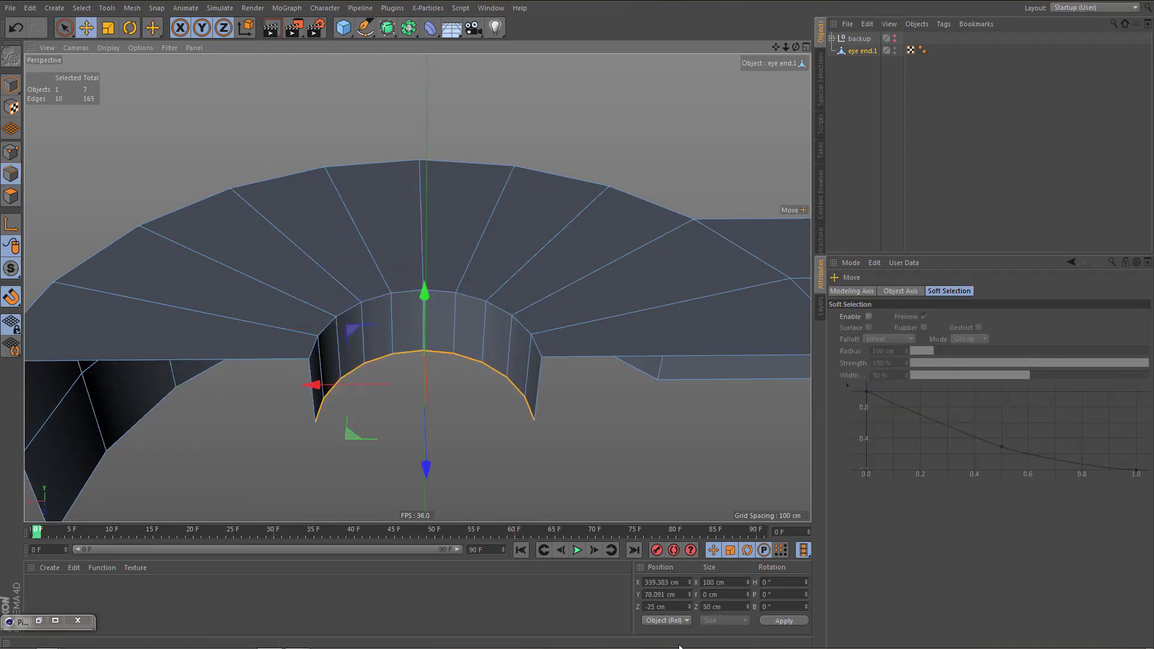
Set the Y position of the inner wall's lower edge loop to 0 cm
{"action": "double_click", "coordinate": [665, 595]}
{"action": "type", "text": "0"}
{"action": "key", "text": "Return"}
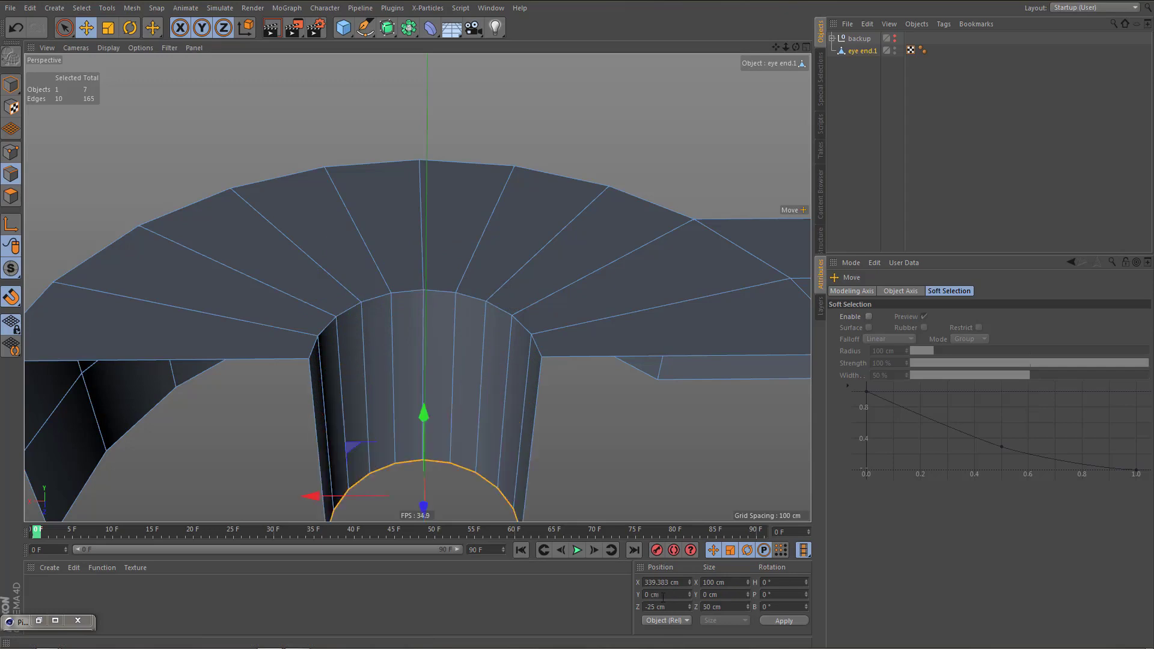
{"action": "right_click_drag", "start_coordinate": [382, 277], "coordinate": [351, 389], "text": "alt"}
{"action": "left_click_drag", "start_coordinate": [351, 387], "coordinate": [340, 277], "text": "alt"}
{"action": "scroll", "coordinate": [476, 325], "scroll_direction": "down", "scroll_amount": 5}
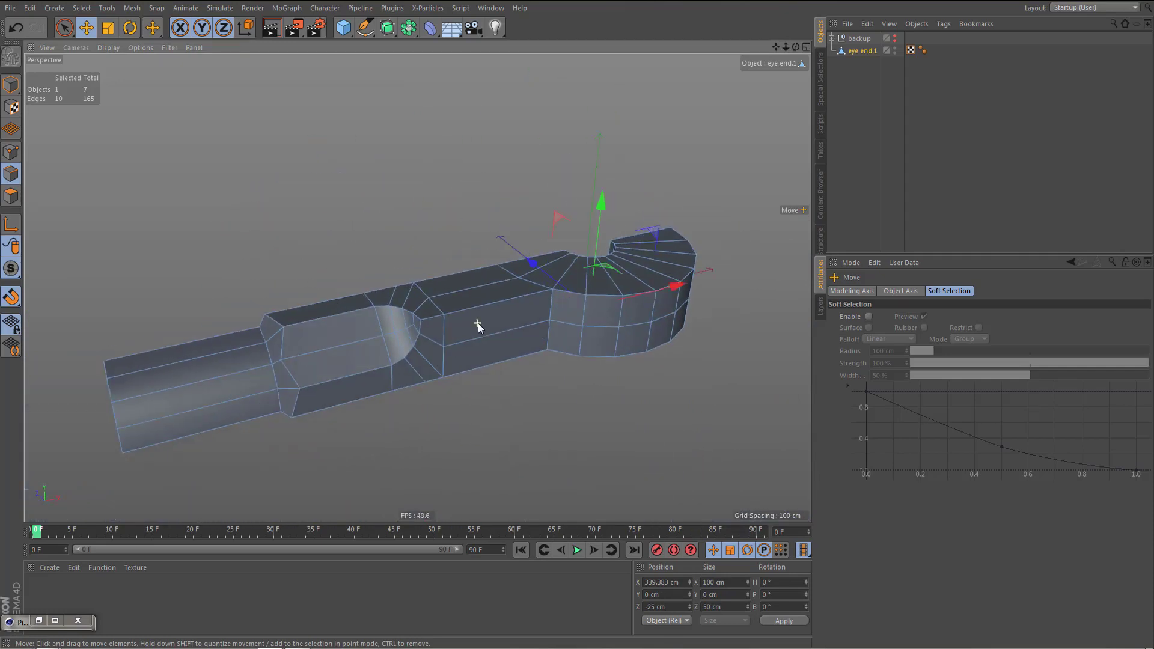
Preview the model under a temporary Subdivision Surface, examine the junction's smoothing and undo the generator
{"action": "left_click", "coordinate": [388, 27], "text": "alt"}
{"action": "mouse_move", "coordinate": [473, 314]}
{"action": "left_mouse_down", "text": "alt"}
{"action": "mouse_move", "coordinate": [520, 260]}
{"action": "mouse_move", "coordinate": [494, 169]}
{"action": "mouse_move", "coordinate": [485, 306]}
{"action": "left_mouse_up", "text": "alt"}
{"action": "scroll", "coordinate": [575, 342], "scroll_direction": "up", "scroll_amount": 4}
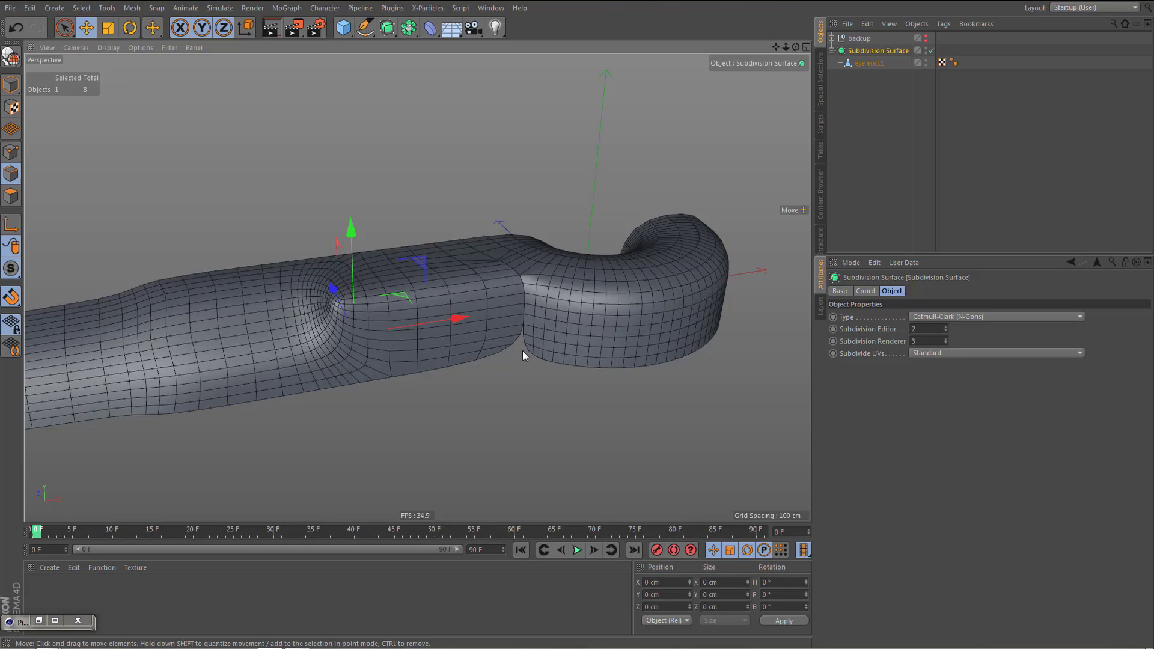
{"action": "left_click_drag", "start_coordinate": [532, 294], "coordinate": [522, 337], "text": "alt"}
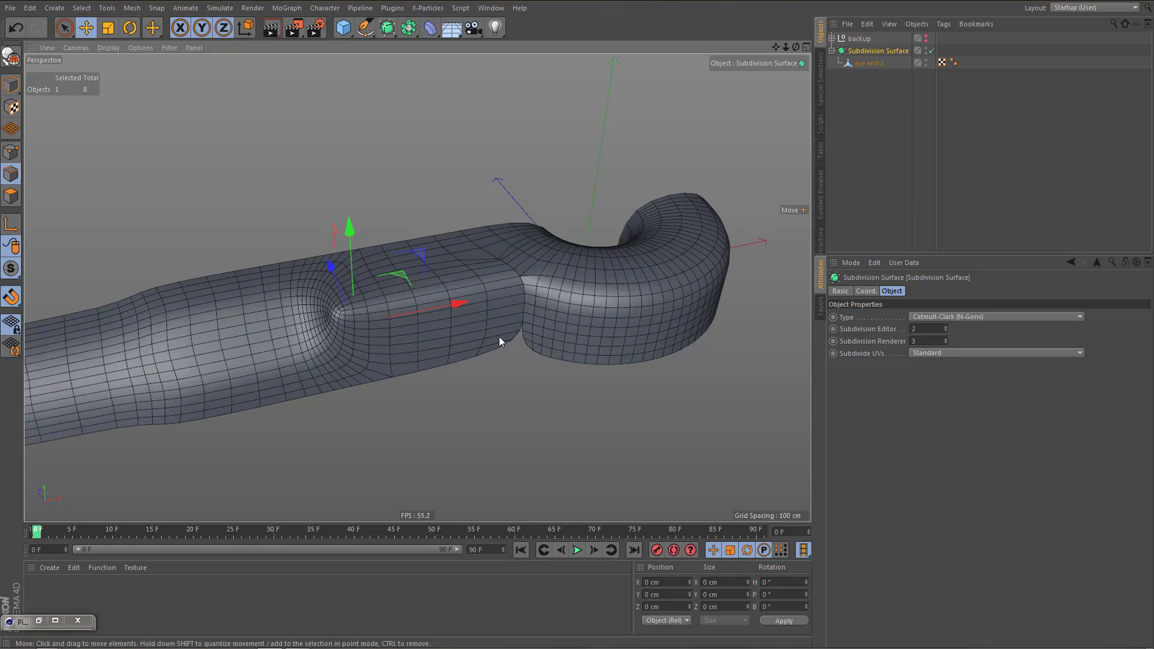
{"action": "key", "text": "ctrl+z"}
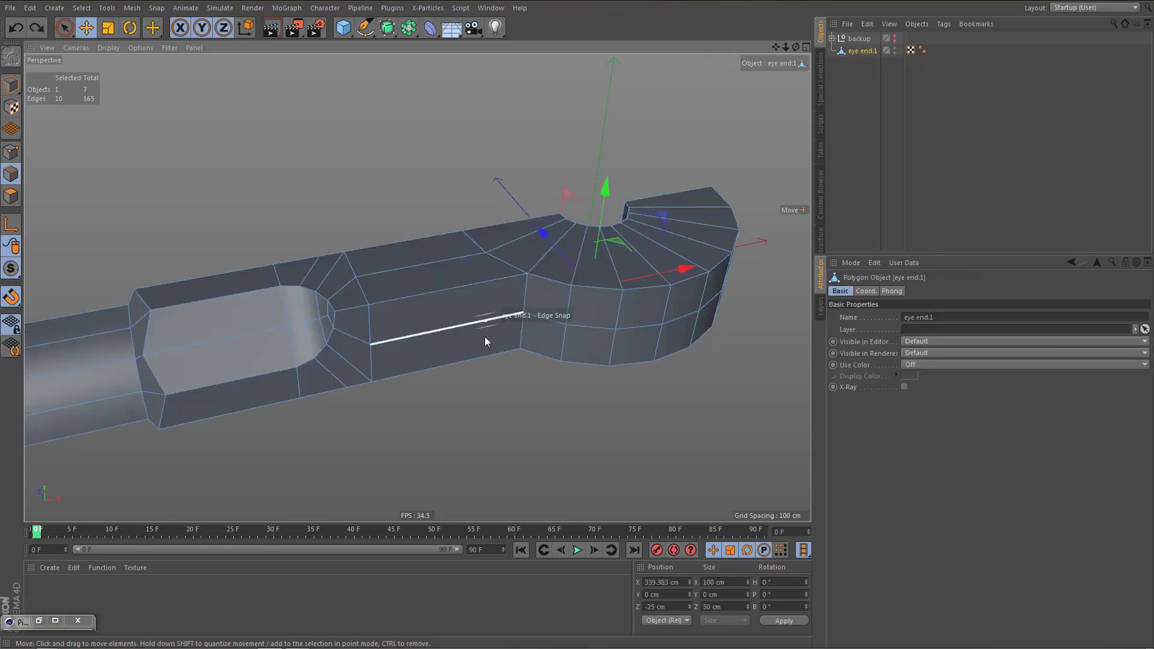
Check the junction's points for duplicates and weld the pair at the outer top corner where shaft and eye meet
{"action": "key", "text": "0"}
{"action": "left_click", "coordinate": [492, 282]}
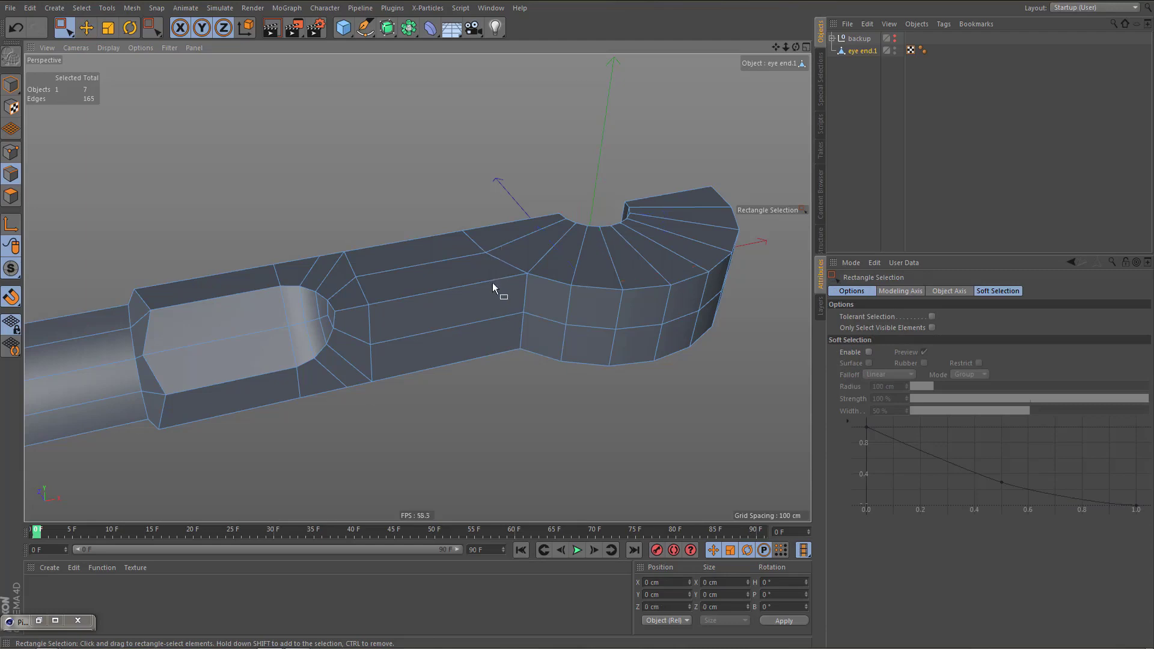
{"action": "left_click_drag", "start_coordinate": [491, 312], "coordinate": [492, 362], "text": "alt"}
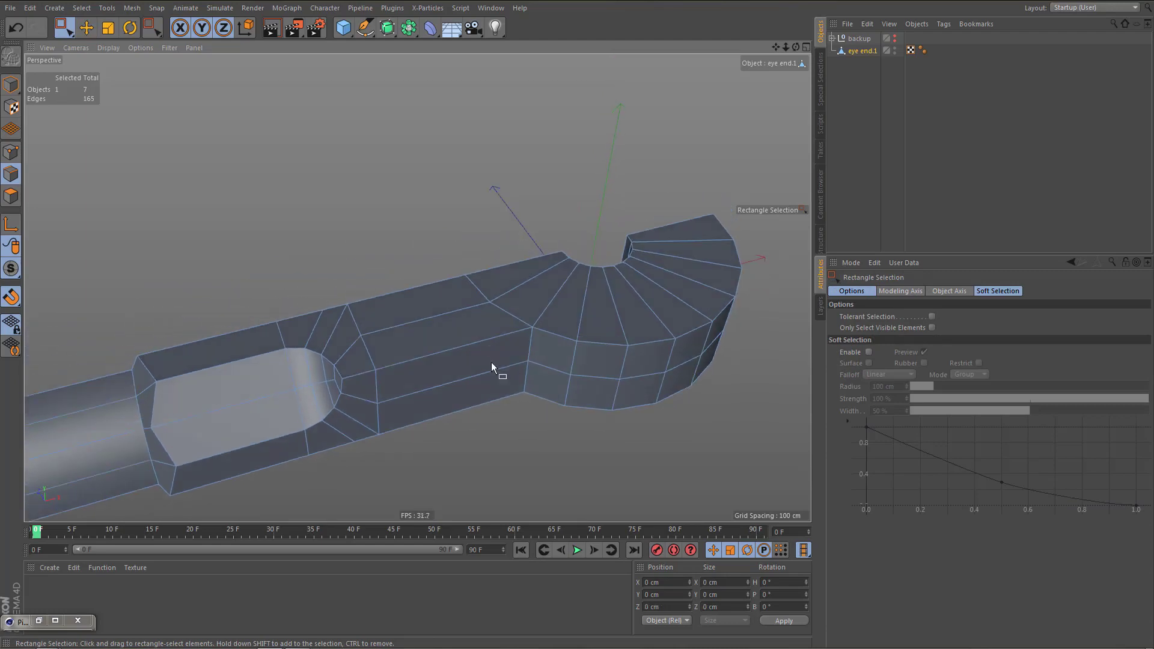
{"action": "key", "text": "Return"}
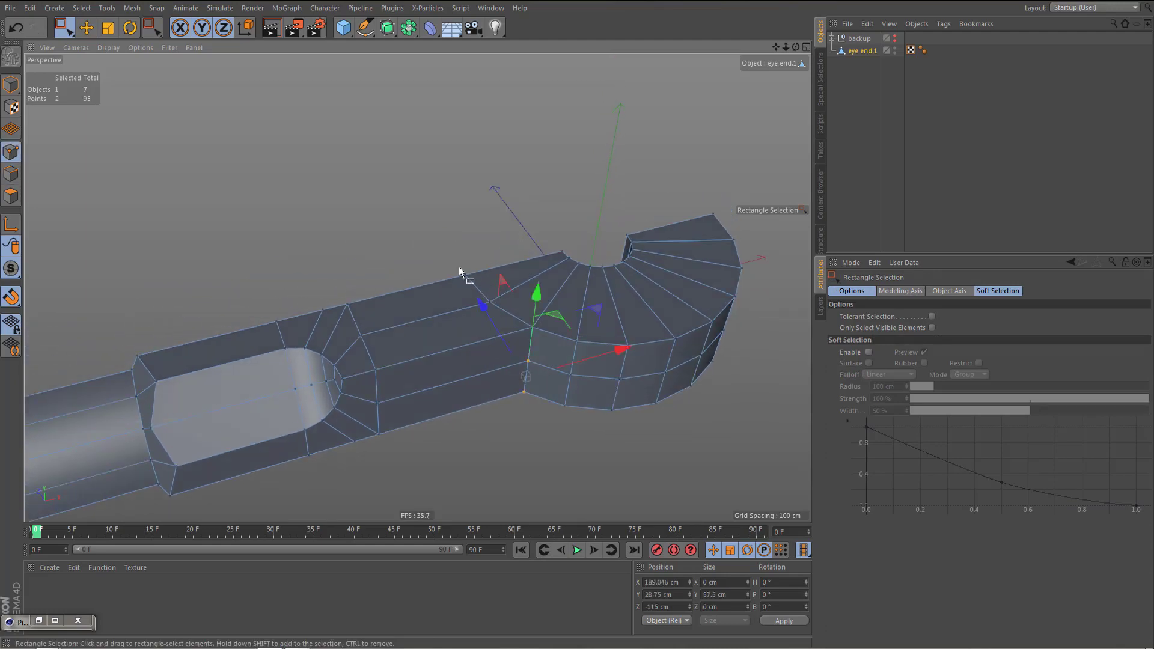
{"action": "left_click", "coordinate": [466, 277]}
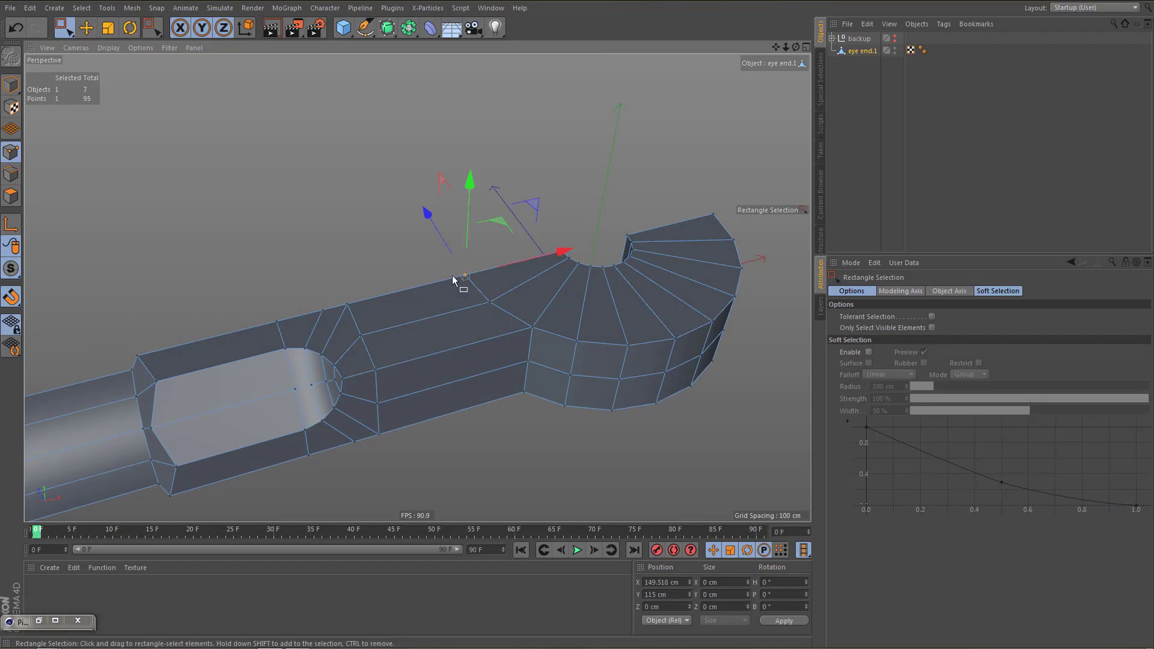
{"action": "left_click_drag", "start_coordinate": [452, 276], "coordinate": [485, 317], "text": "alt"}
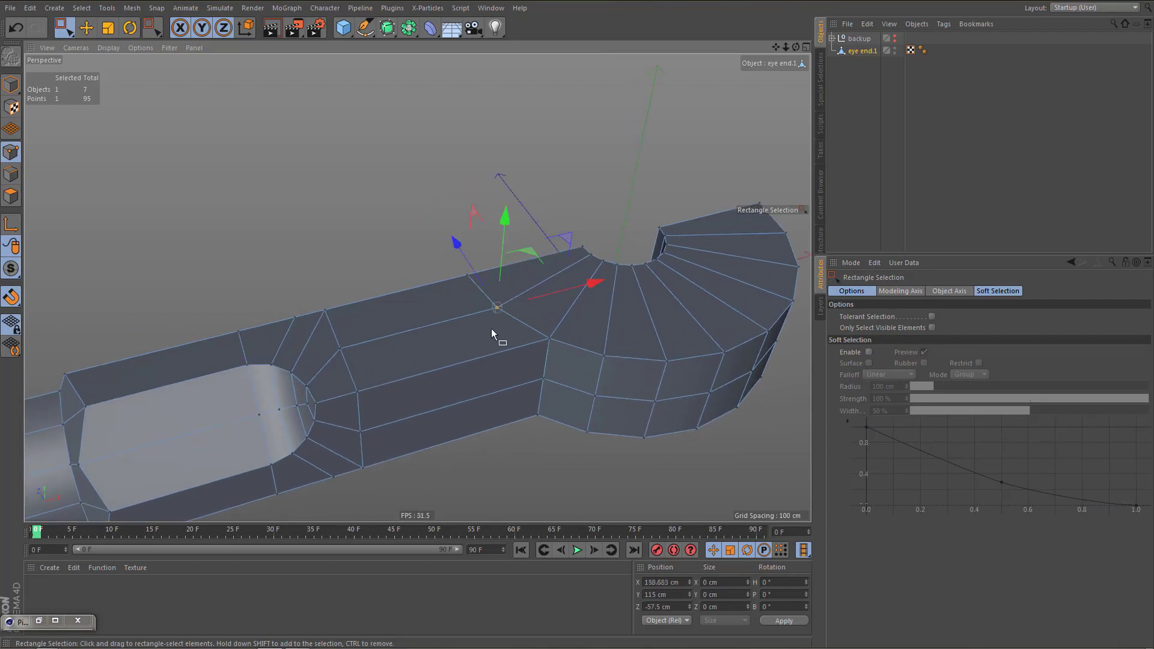
{"action": "left_click_drag", "start_coordinate": [552, 348], "coordinate": [554, 352]}
{"action": "right_click_drag", "start_coordinate": [575, 358], "coordinate": [698, 312], "text": "alt"}
{"action": "key", "text": "m"}
{"action": "key", "text": "q"}
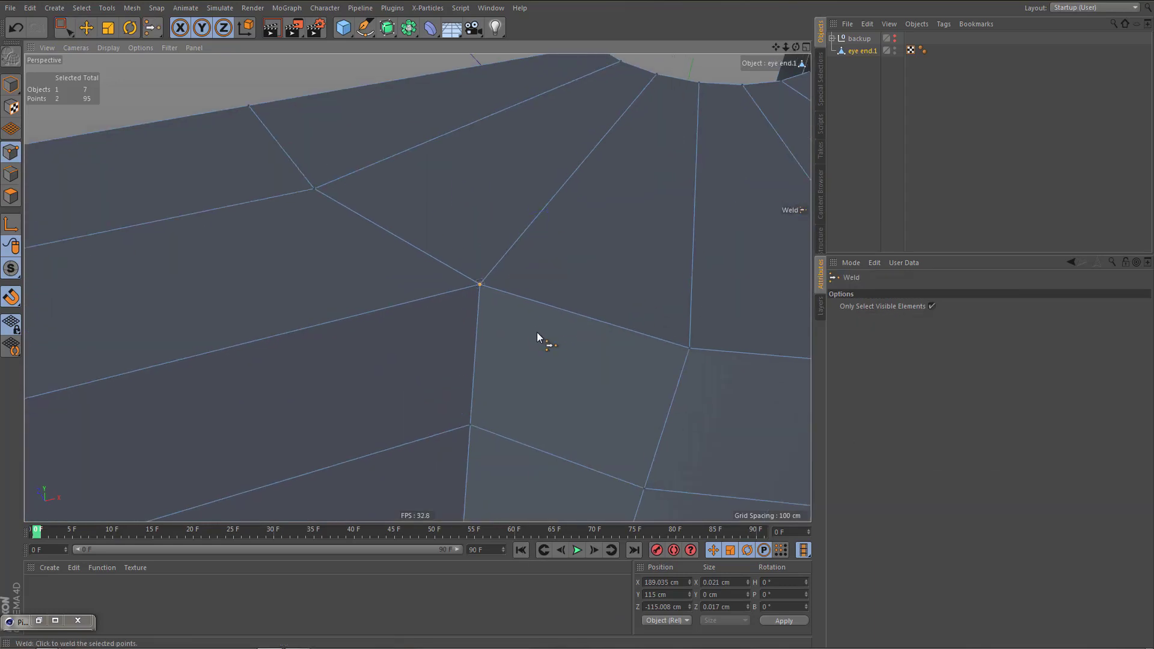
{"action": "left_click", "coordinate": [536, 332]}
{"action": "scroll", "coordinate": [540, 319], "scroll_direction": "down", "scroll_amount": 3}
Weld the duplicate points at the middle of the junction's vertical edge
{"action": "key", "text": "space"}
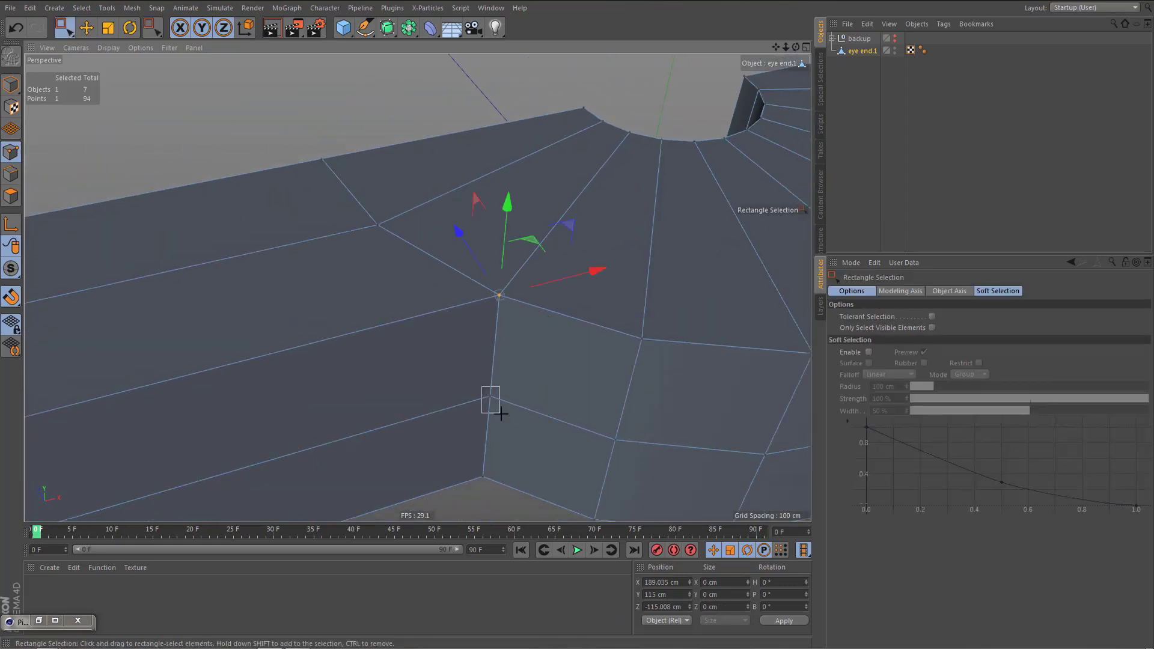
{"action": "left_click_drag", "start_coordinate": [501, 413], "coordinate": [502, 416]}
{"action": "key", "text": "m"}
{"action": "key", "text": "q"}
{"action": "left_click", "coordinate": [492, 471]}
Weld the duplicate points at the bottom of the junction's vertical edge
{"action": "key", "text": "space"}
{"action": "left_click_drag", "start_coordinate": [469, 465], "coordinate": [495, 499]}
{"action": "key", "text": "m"}
{"action": "key", "text": "q"}
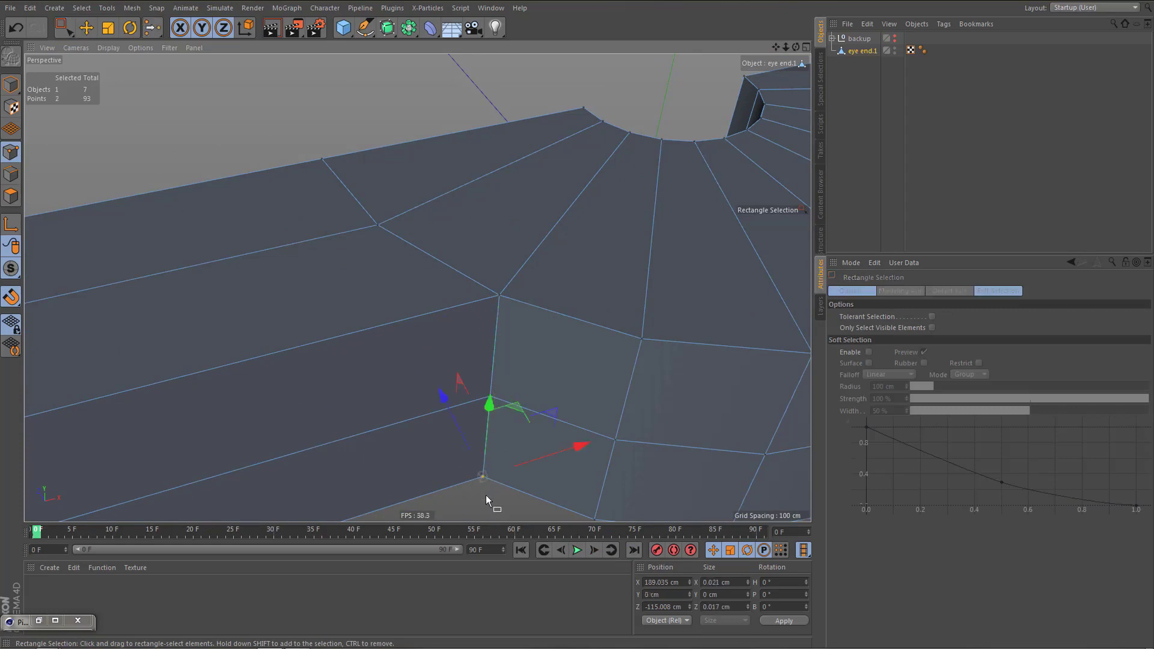
{"action": "key", "text": "m"}
{"action": "key", "text": "q"}
{"action": "left_click", "coordinate": [479, 387]}
{"action": "scroll", "coordinate": [484, 414], "scroll_direction": "down", "scroll_amount": 3}
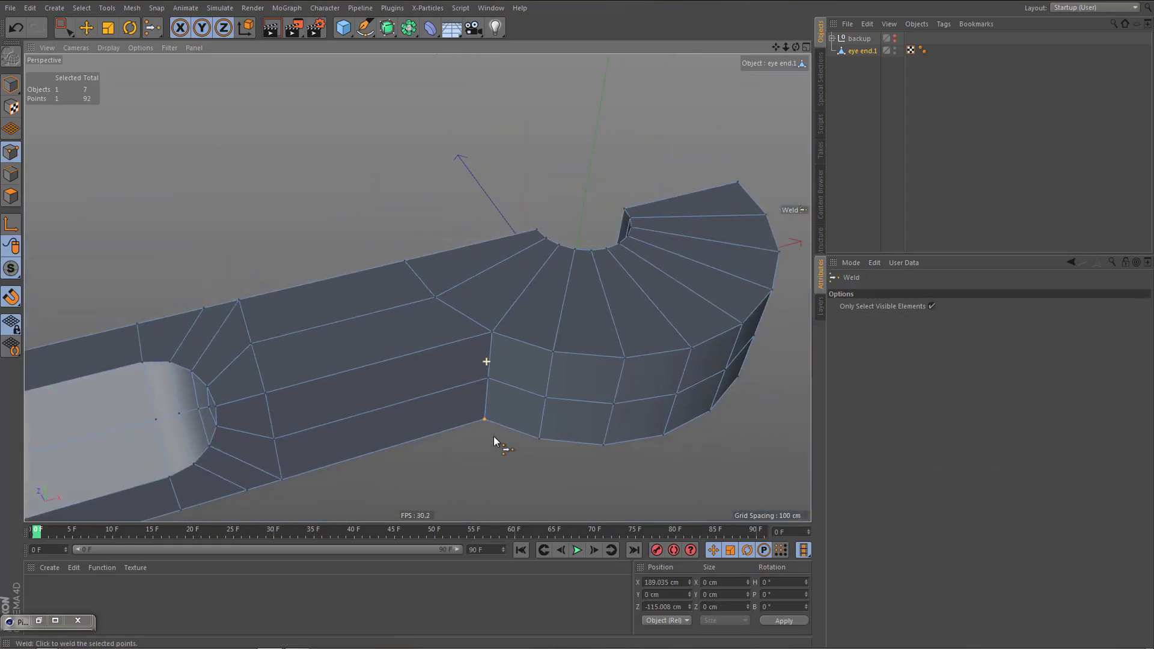
Preview the welded junction under a temporary Subdivision Surface and undo the generator
{"action": "left_click", "coordinate": [388, 28], "text": "alt"}
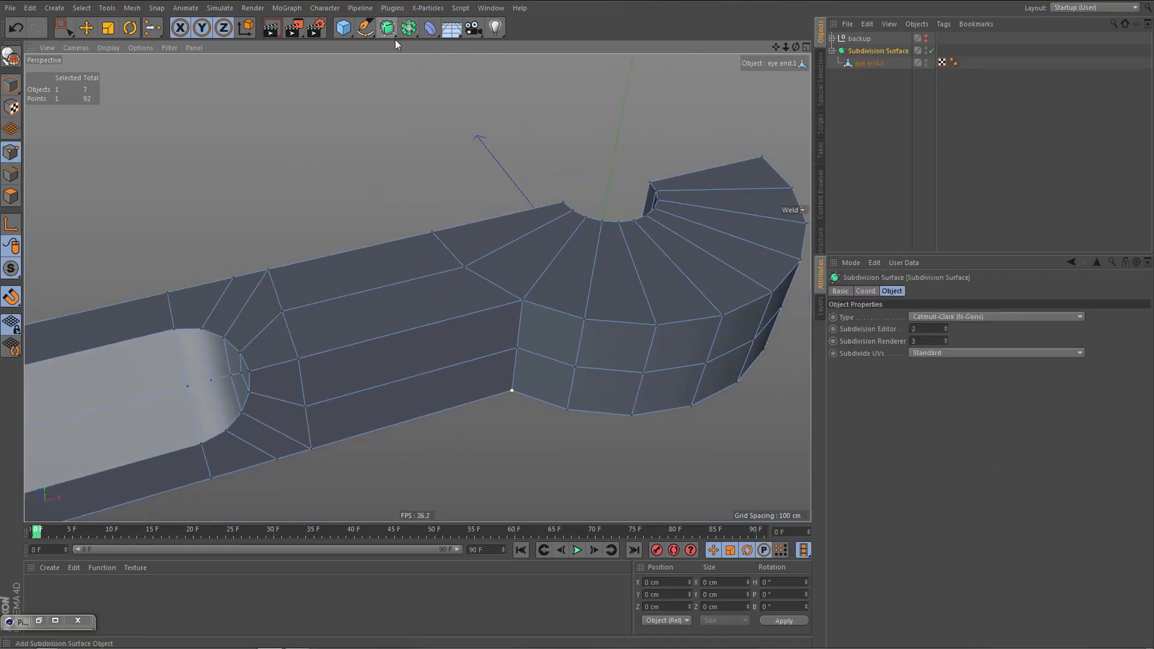
{"action": "mouse_move", "coordinate": [528, 270]}
{"action": "left_mouse_down", "text": "alt"}
{"action": "mouse_move", "coordinate": [572, 247]}
{"action": "mouse_move", "coordinate": [611, 257]}
{"action": "mouse_move", "coordinate": [554, 186]}
{"action": "mouse_move", "coordinate": [520, 297]}
{"action": "mouse_move", "coordinate": [441, 365]}
{"action": "mouse_move", "coordinate": [539, 336]}
{"action": "mouse_move", "coordinate": [536, 358]}
{"action": "mouse_move", "coordinate": [541, 252]}
{"action": "mouse_move", "coordinate": [554, 248]}
{"action": "mouse_move", "coordinate": [552, 268]}
{"action": "mouse_move", "coordinate": [514, 277]}
{"action": "mouse_move", "coordinate": [509, 210]}
{"action": "mouse_move", "coordinate": [520, 276]}
{"action": "left_mouse_up", "text": "alt"}
{"action": "key", "text": "ctrl+z"}
Compare the mesh with the backdrop shape in the Front view, and examine the recess's rounded end in perspective
{"action": "middle_click", "coordinate": [564, 333]}
{"action": "middle_click", "coordinate": [607, 391]}
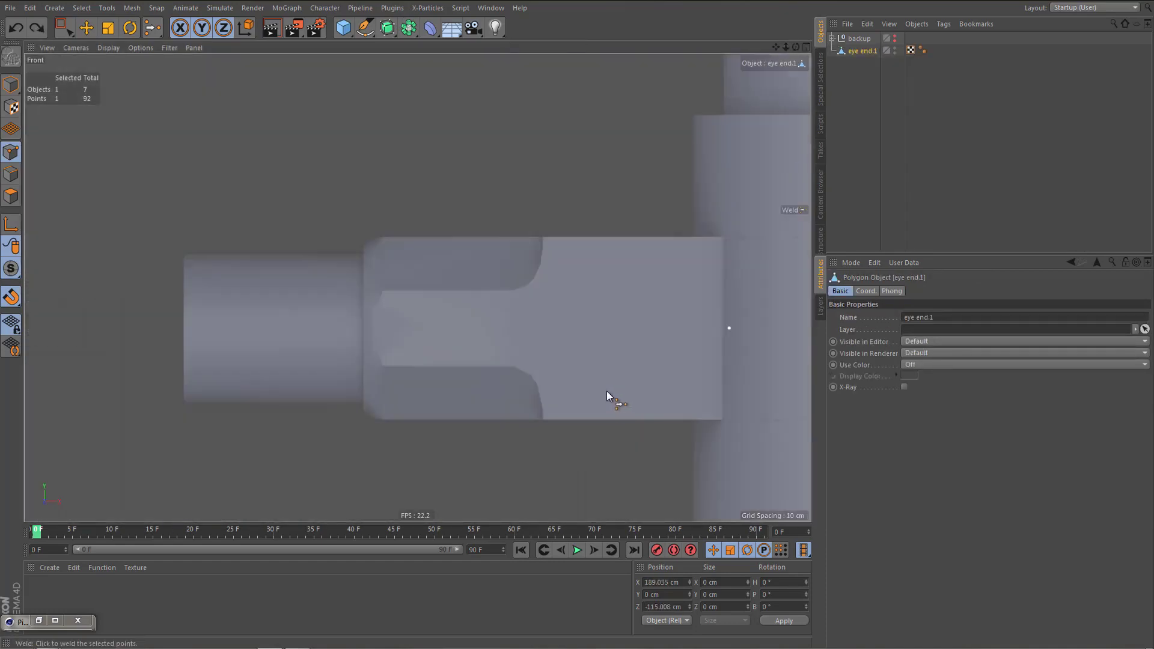
{"action": "right_click_drag", "start_coordinate": [423, 332], "coordinate": [456, 374], "text": "alt"}
{"action": "scroll", "coordinate": [457, 361], "scroll_direction": "up", "scroll_amount": 2}
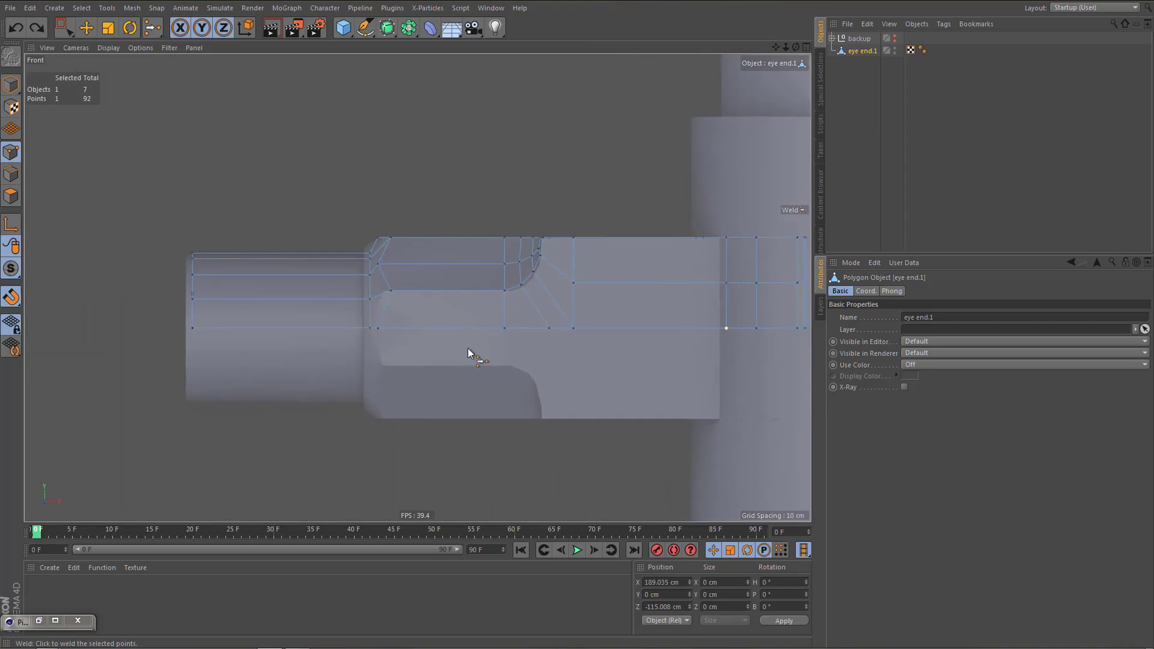
{"action": "middle_click", "coordinate": [438, 366]}
{"action": "middle_click", "coordinate": [292, 176]}
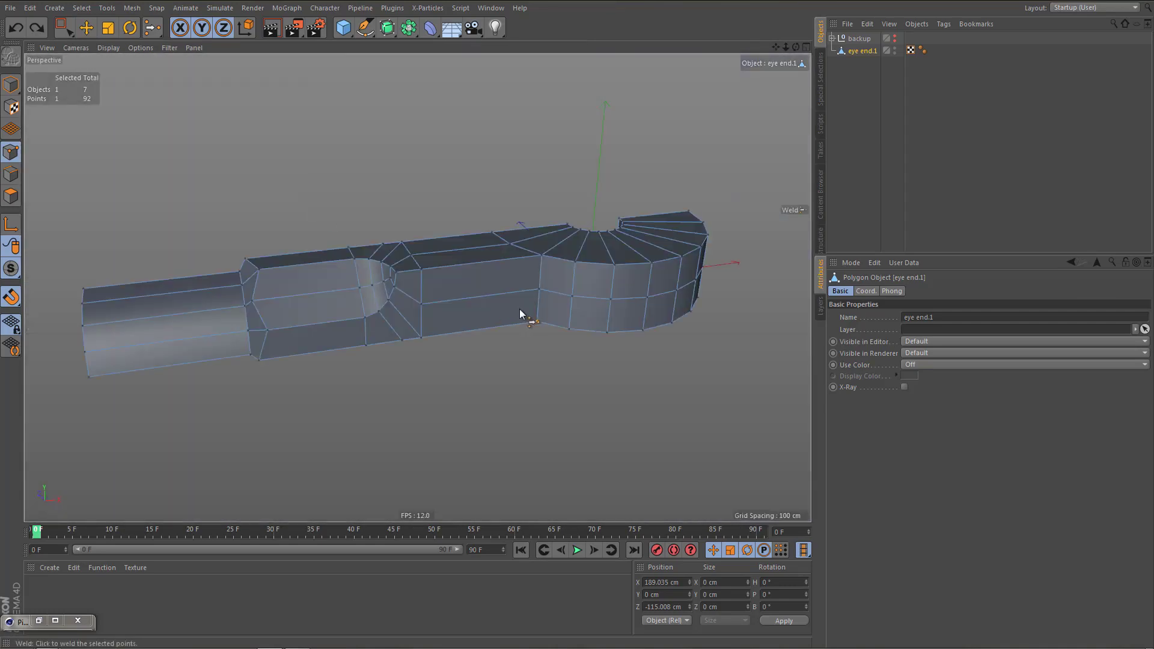
{"action": "mouse_move", "coordinate": [523, 315]}
{"action": "left_mouse_down", "text": "alt"}
{"action": "mouse_move", "coordinate": [533, 327]}
{"action": "mouse_move", "coordinate": [523, 315]}
{"action": "left_mouse_up", "text": "alt"}
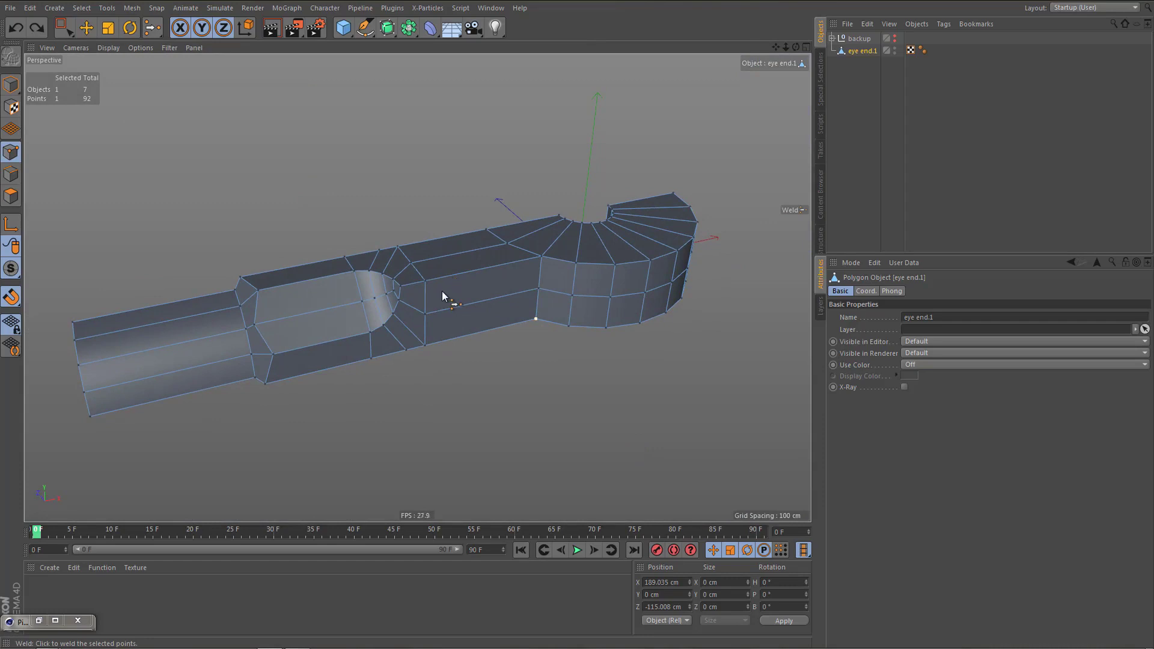
{"action": "scroll", "coordinate": [452, 295], "scroll_direction": "up", "scroll_amount": 3}
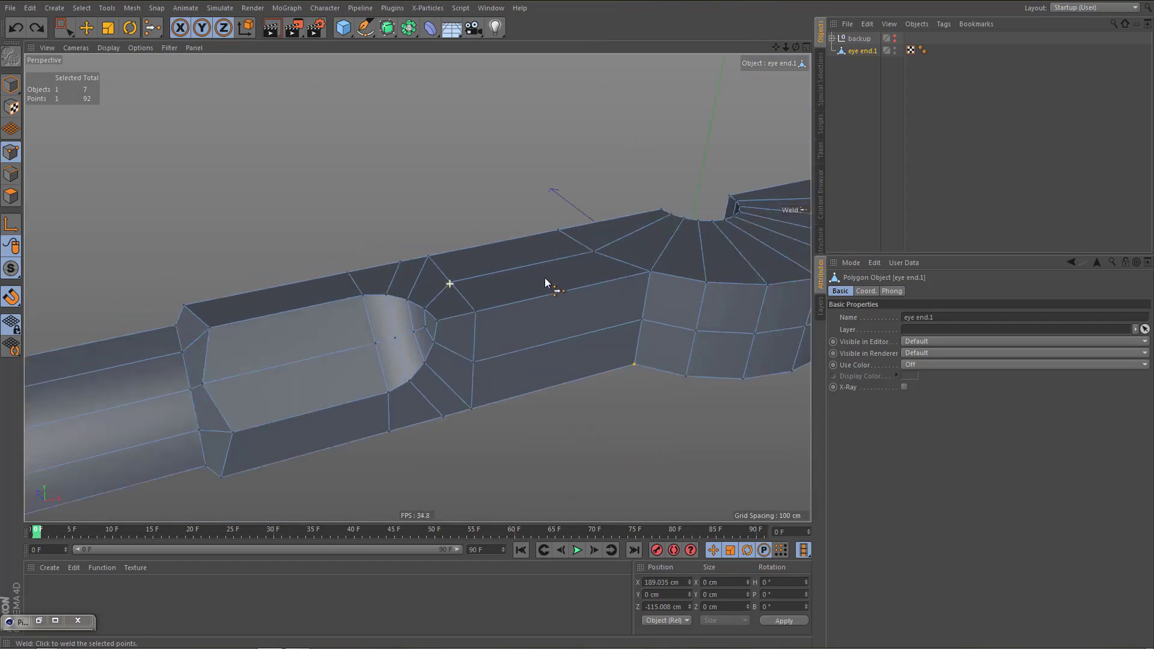
{"action": "scroll", "coordinate": [481, 280], "scroll_direction": "up", "scroll_amount": 3}
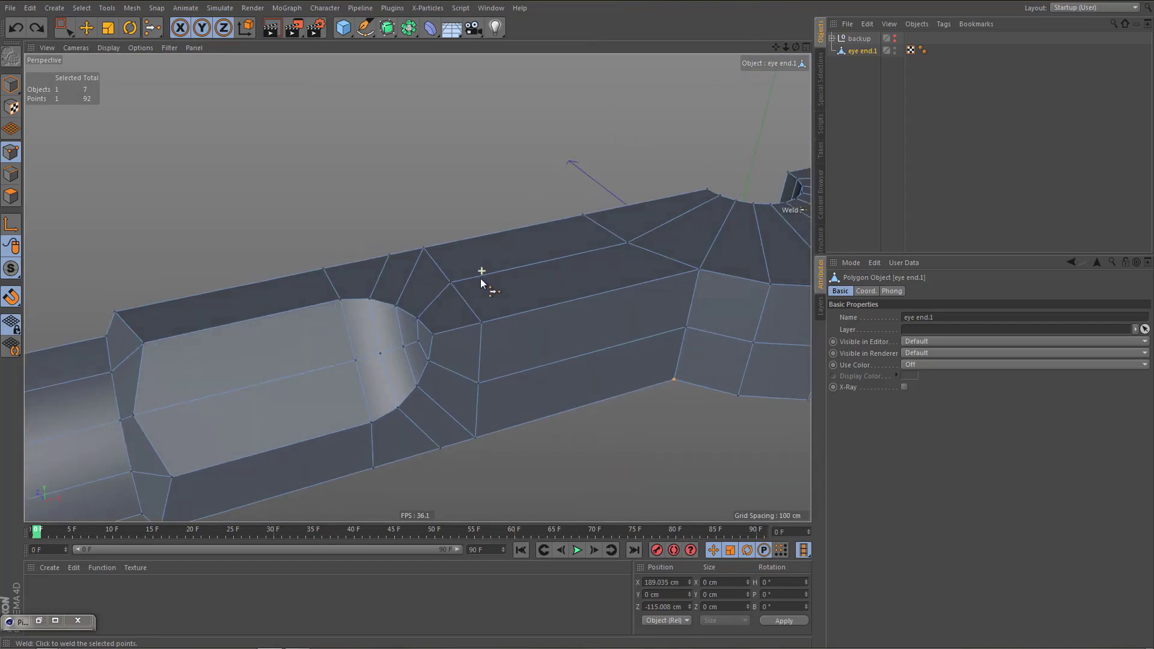
Compare the two upper border edges beside the recess's rounded end with the matching two lower border edges by selecting each pair
{"action": "left_click", "coordinate": [468, 316]}
{"action": "key", "text": "Return"}
{"action": "key", "text": "e"}
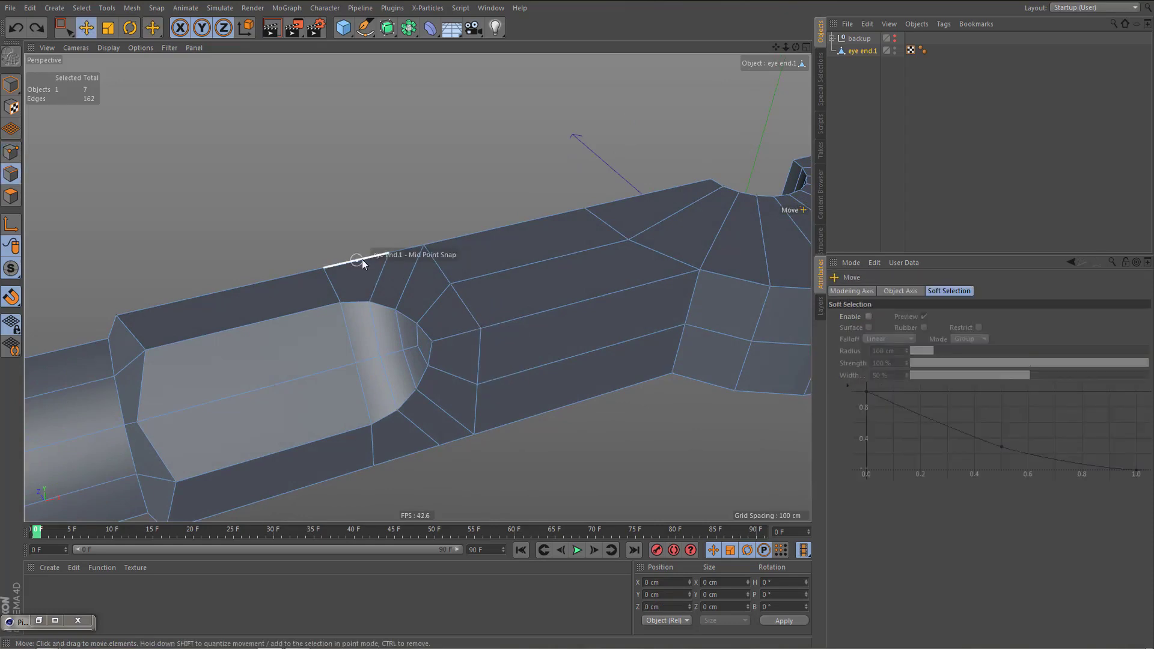
{"action": "left_click", "coordinate": [370, 258]}
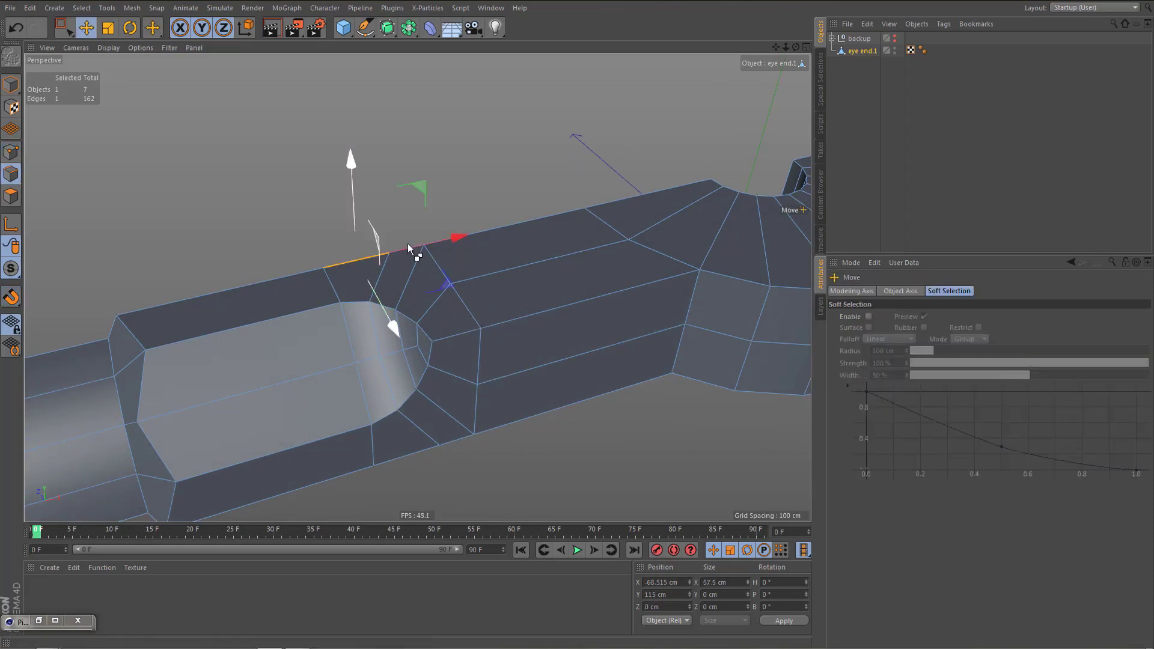
{"action": "scroll", "coordinate": [431, 279], "scroll_direction": "up", "scroll_amount": 6}
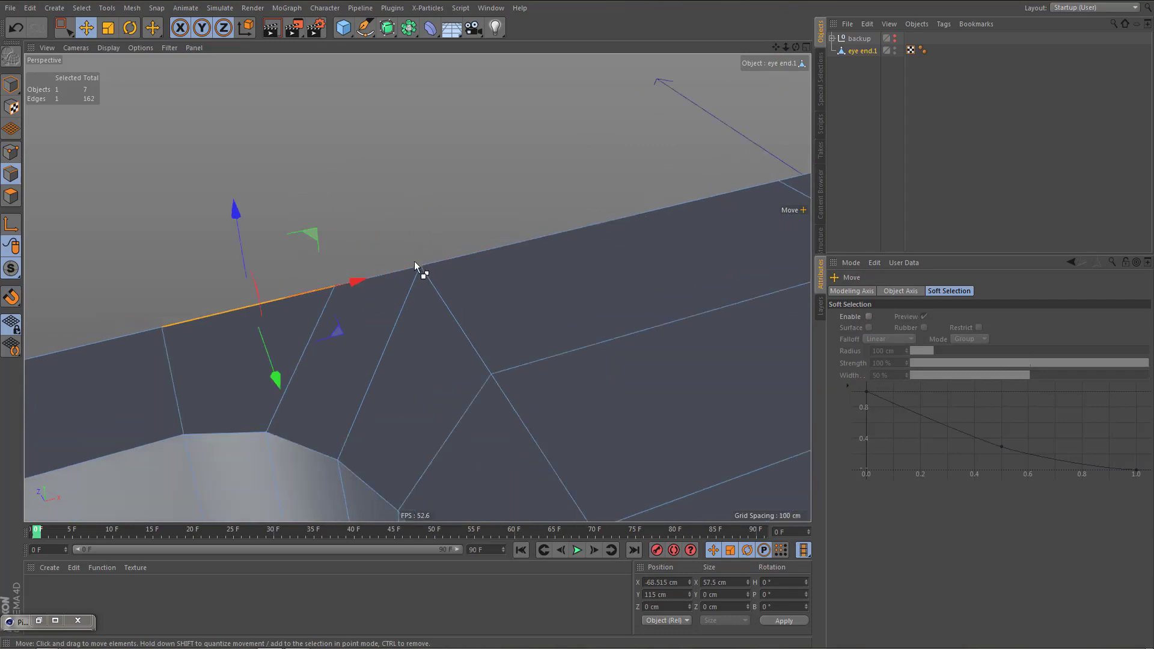
{"action": "left_click", "coordinate": [401, 268], "text": "shift"}
{"action": "left_click_drag", "start_coordinate": [402, 273], "coordinate": [453, 386], "text": "alt"}
{"action": "middle_click_drag", "start_coordinate": [454, 385], "coordinate": [459, 261], "text": "alt"}
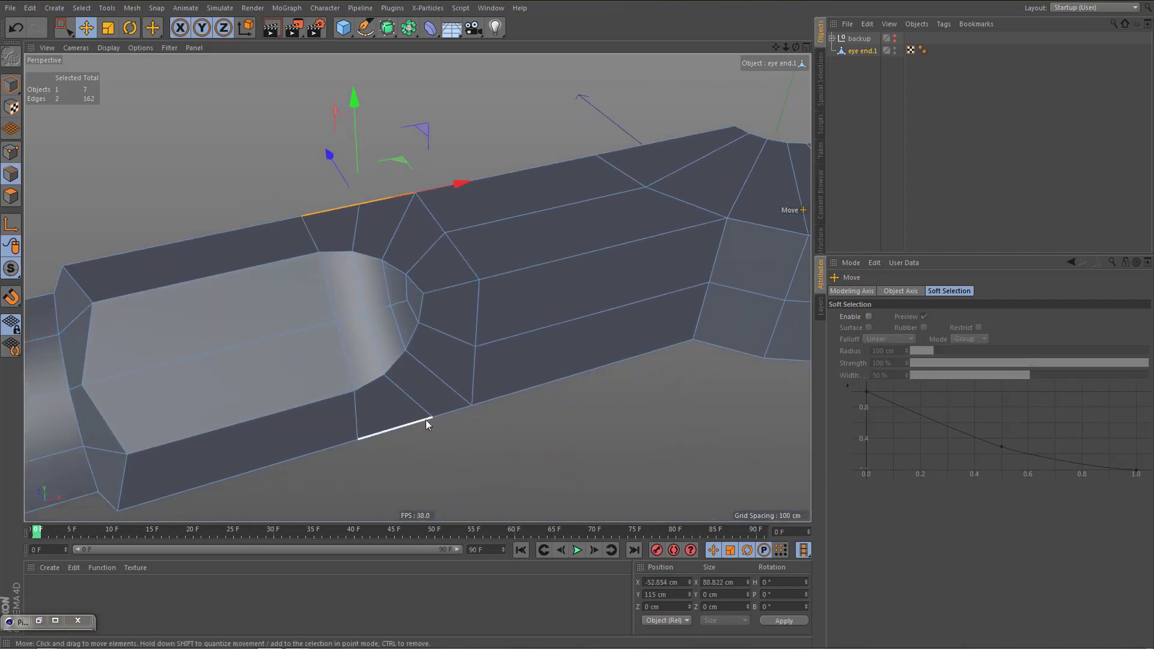
{"action": "left_click", "coordinate": [426, 419]}
{"action": "left_click", "coordinate": [463, 406], "text": "shift"}
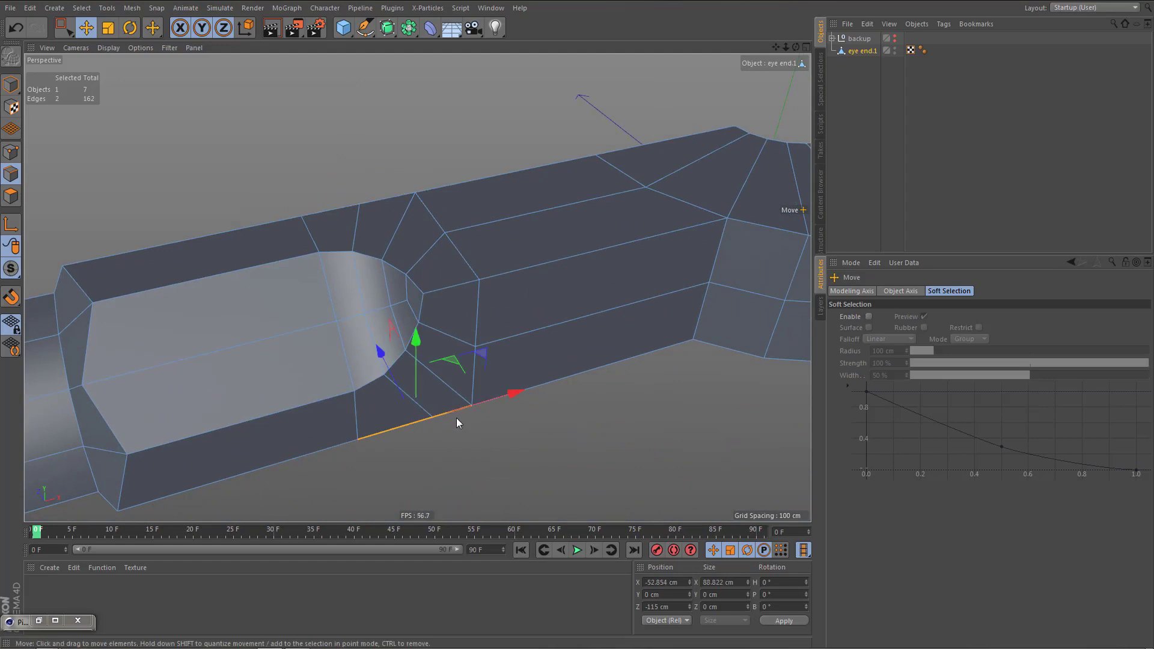
{"action": "left_click_drag", "start_coordinate": [456, 418], "coordinate": [374, 336], "text": "alt"}
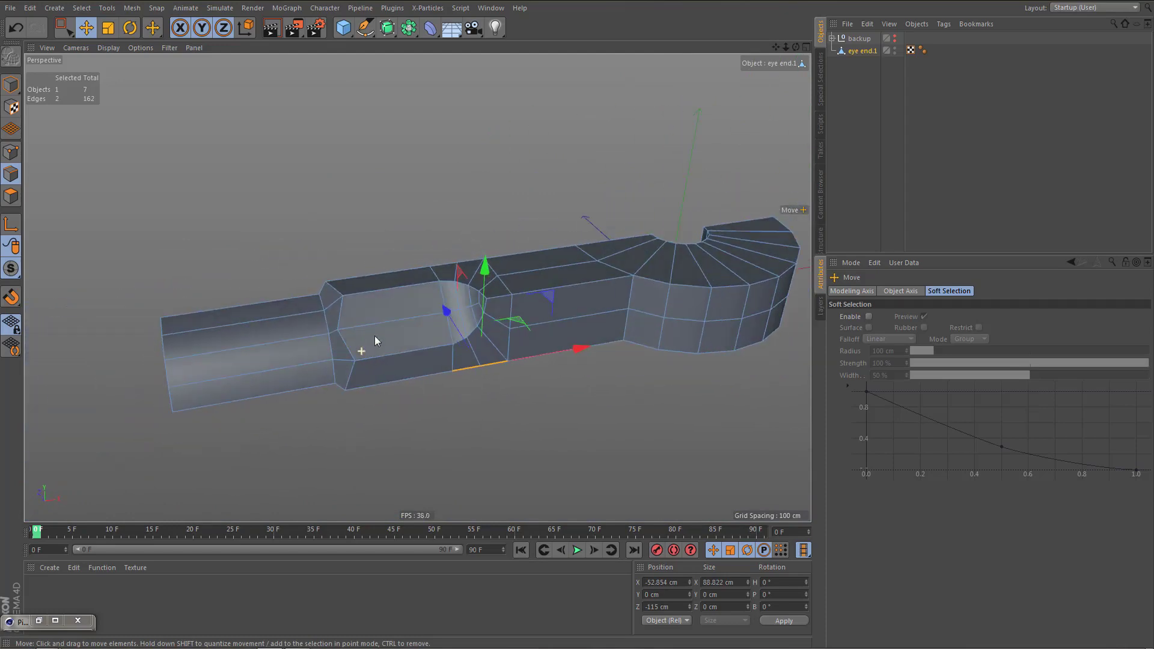
Rename the combined object to "eye end."
{"action": "double_click", "coordinate": [863, 51]}
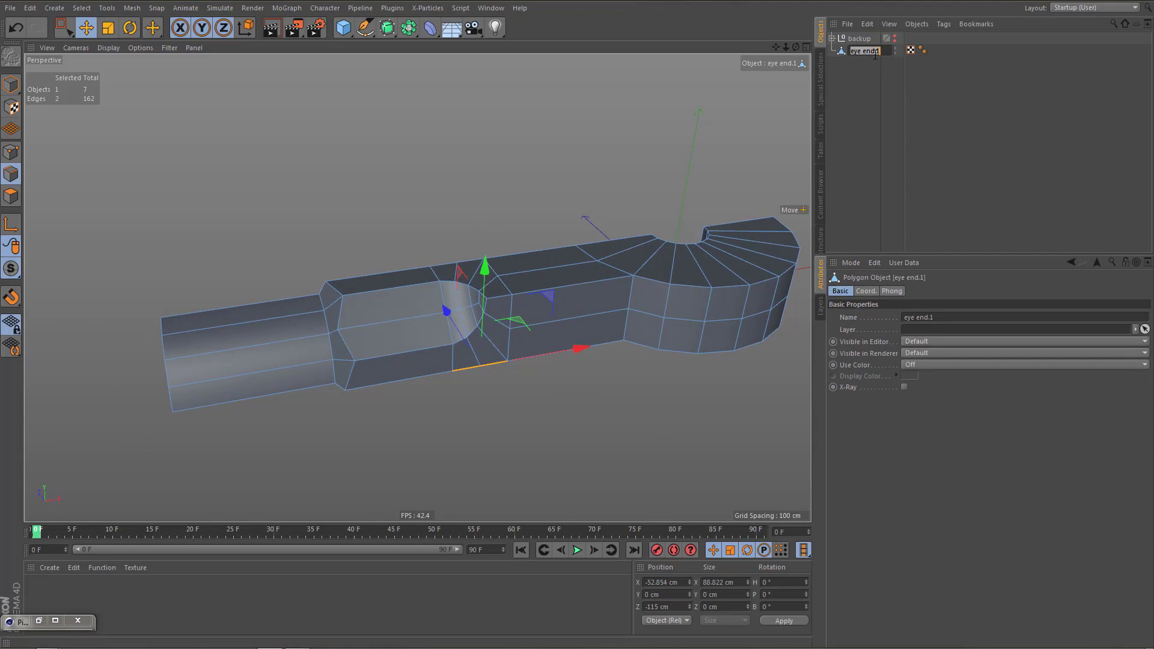
{"action": "double_click", "coordinate": [879, 51]}
{"action": "key", "text": "Return"}
{"action": "double_click", "coordinate": [872, 50]}
{"action": "key", "text": "Return"}
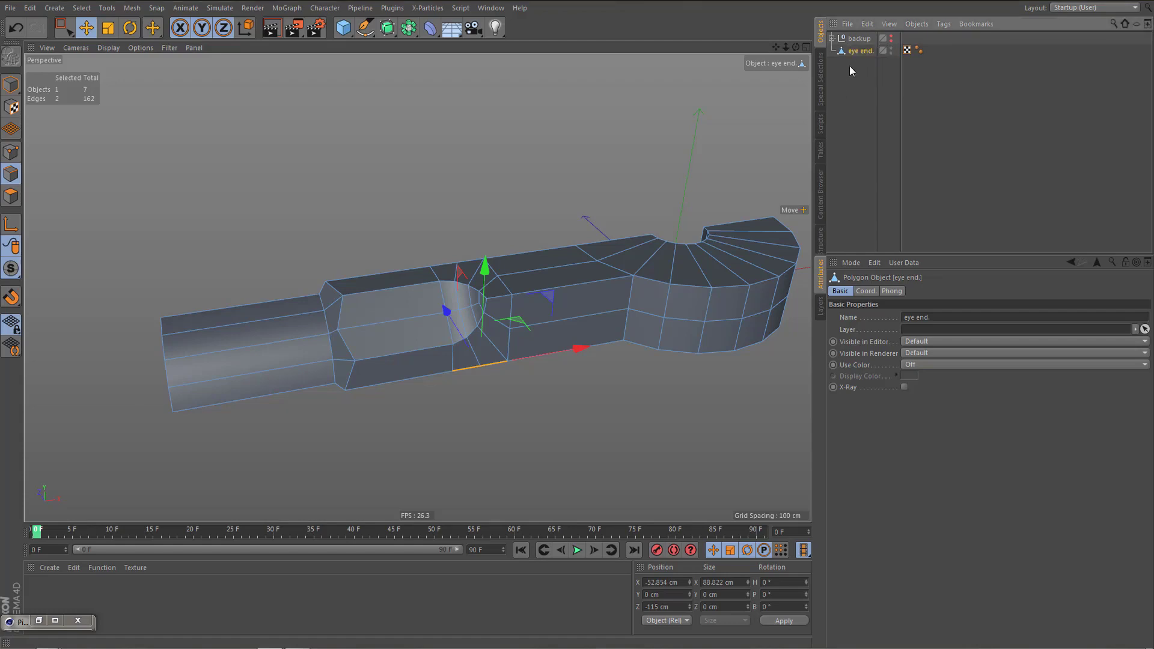
{"action": "left_click", "coordinate": [862, 57]}
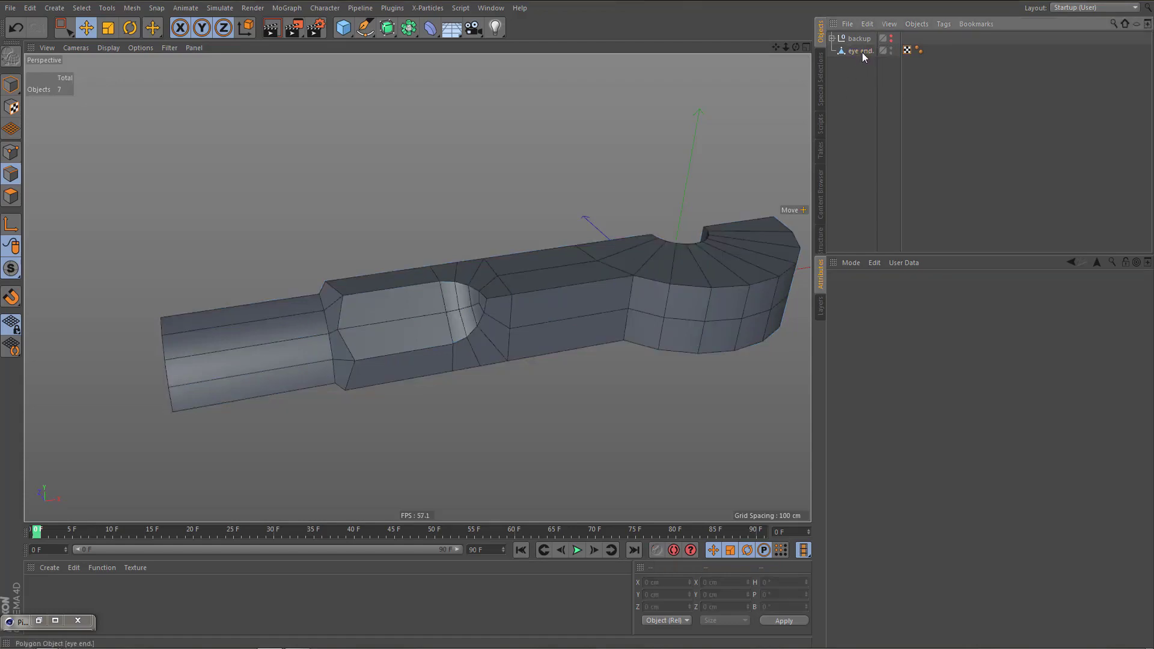
{"action": "double_click", "coordinate": [863, 51]}
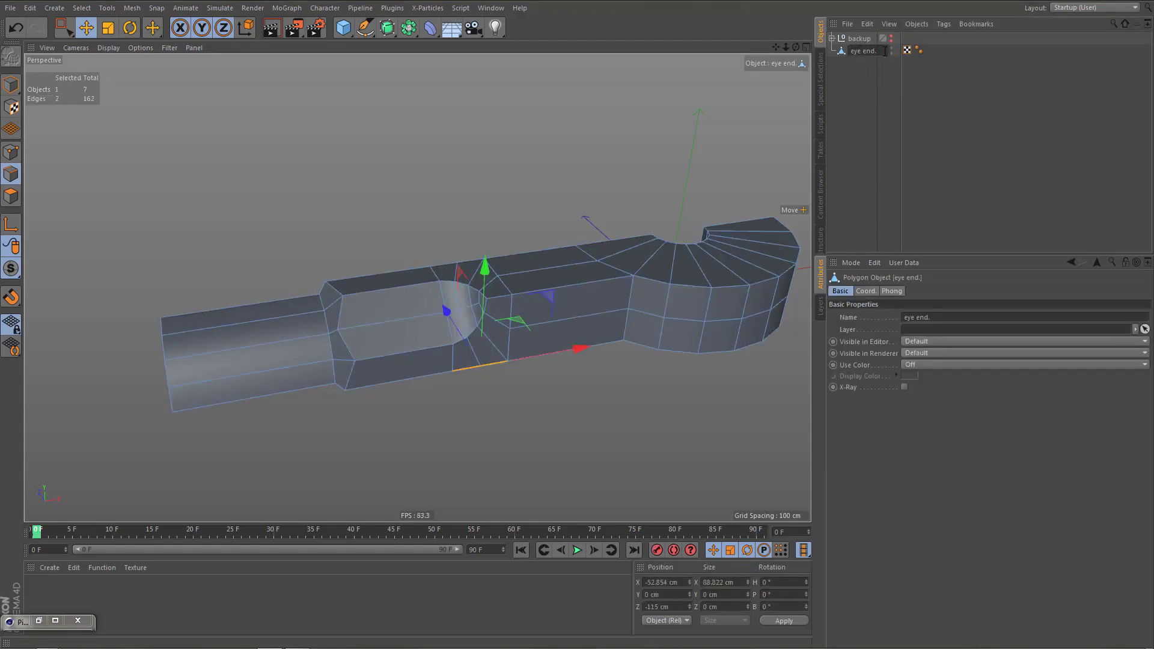
{"action": "key", "text": "Return"}
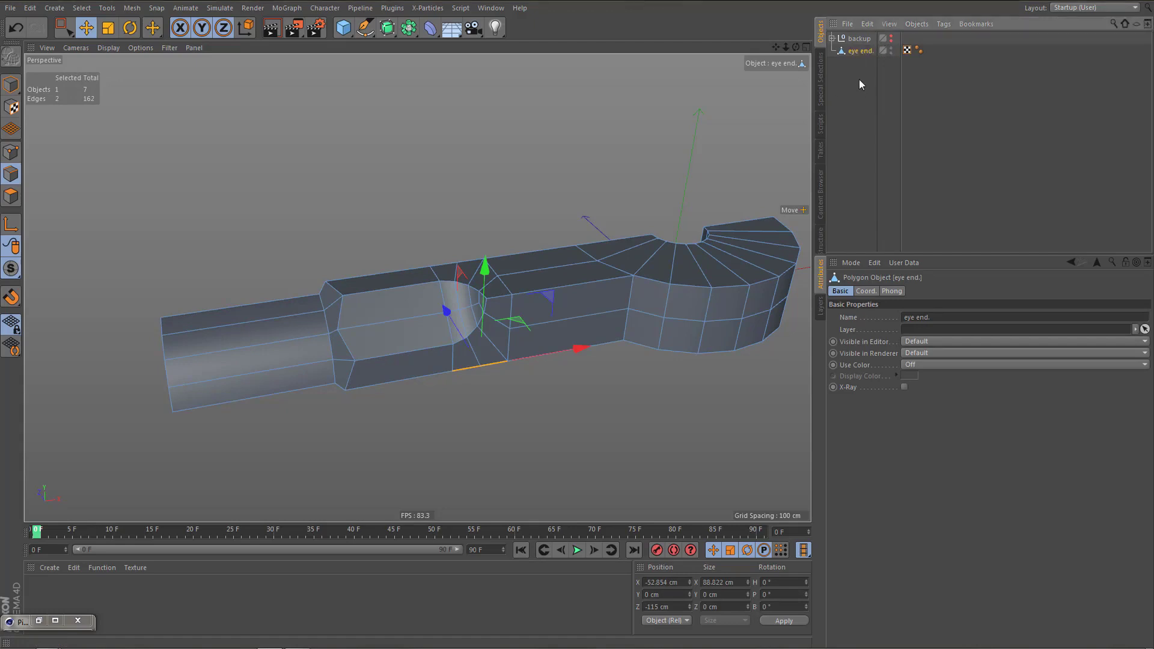
Copy the renamed object into the backup group, collapse the group and reselect the working object
{"action": "left_click_drag", "start_coordinate": [868, 42], "coordinate": [842, 41], "text": "ctrl"}
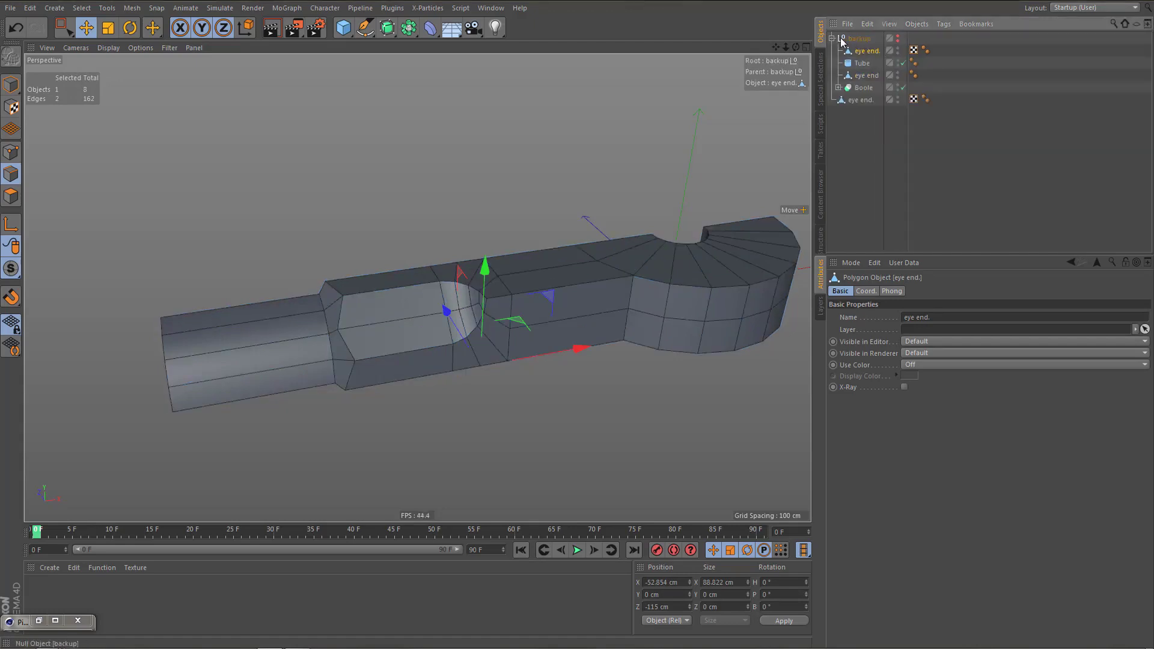
{"action": "left_click", "coordinate": [838, 40]}
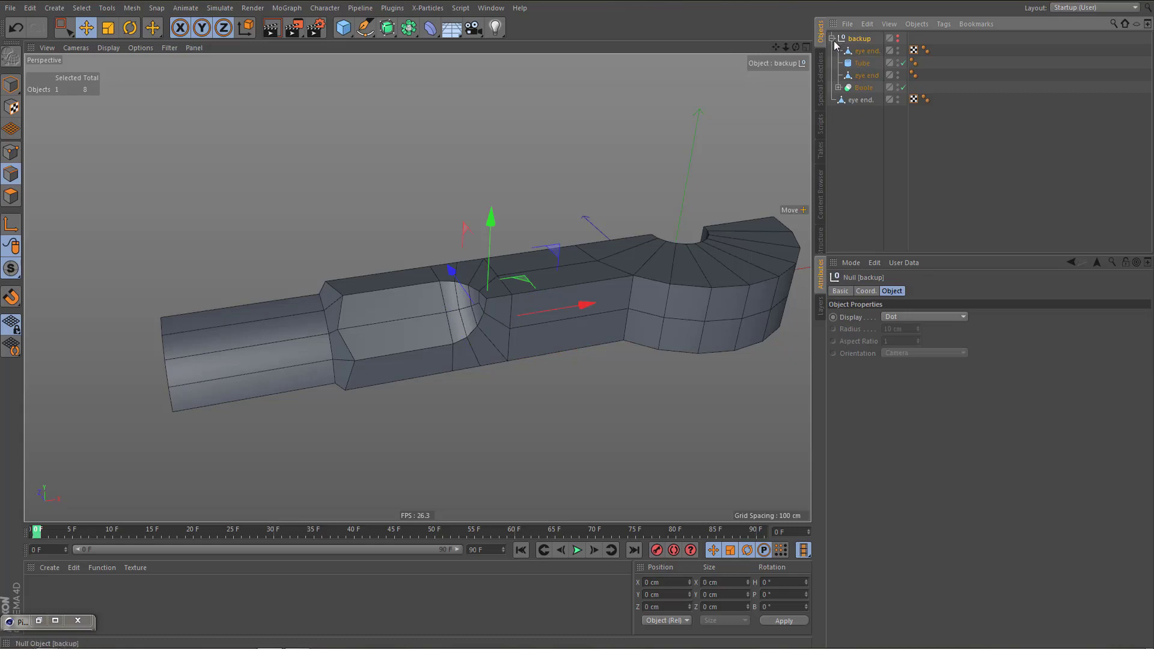
{"action": "left_click", "coordinate": [832, 38]}
{"action": "left_click", "coordinate": [862, 51]}
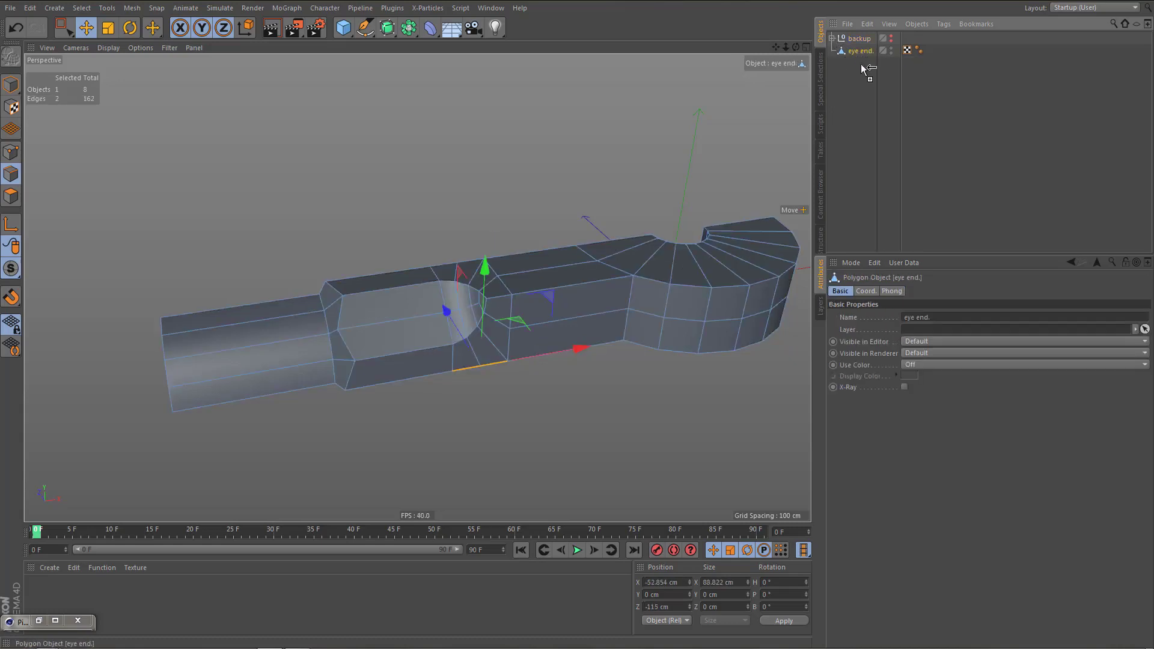
Duplicate the eye end object as a copy named "fork end", hidden in both the editor and the renderer
{"action": "left_click_drag", "start_coordinate": [861, 63], "coordinate": [865, 66], "text": "ctrl"}
{"action": "double_click", "coordinate": [862, 63]}
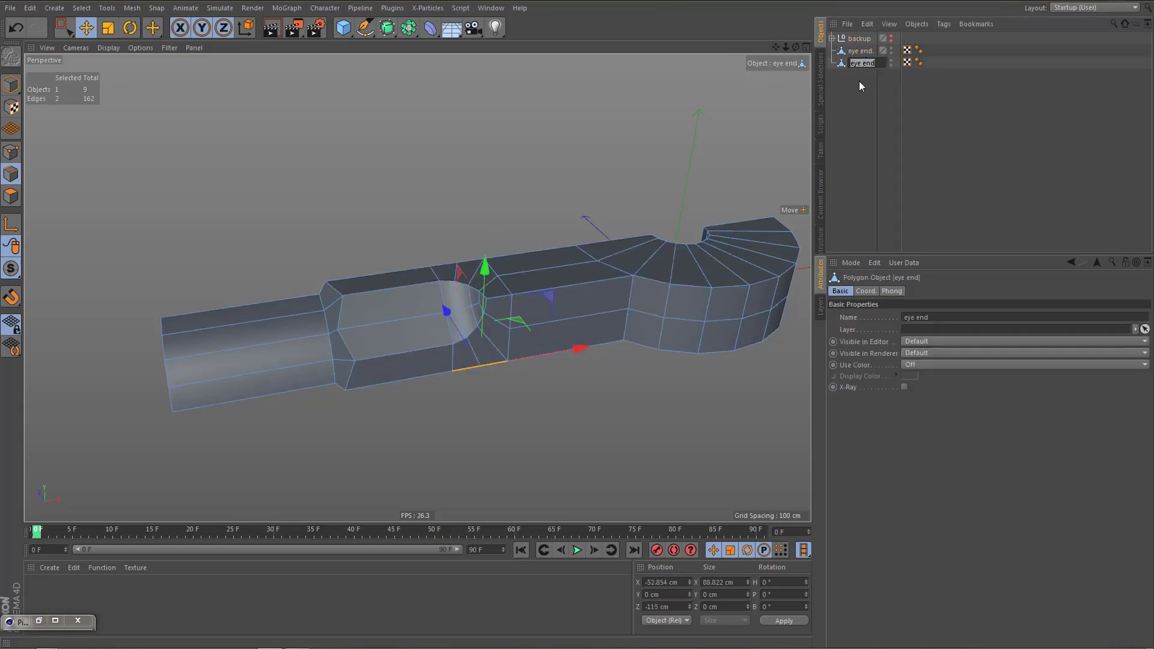
{"action": "type", "text": "fork end"}
{"action": "key", "text": "Return"}
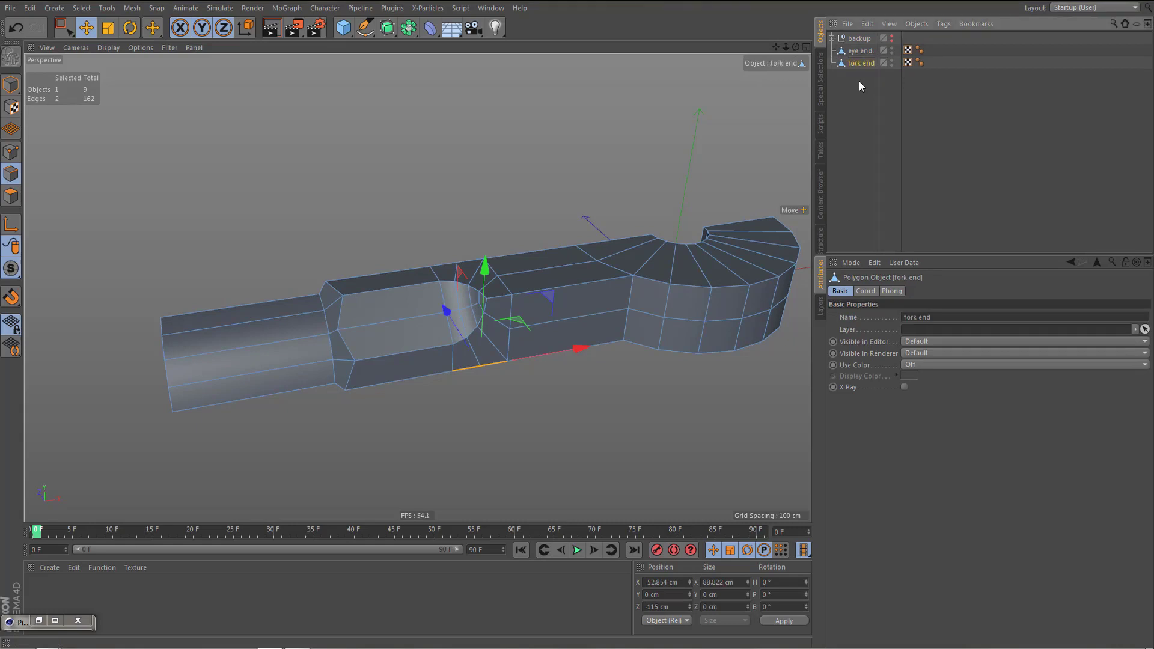
{"action": "left_click", "coordinate": [893, 63], "text": "ctrl"}
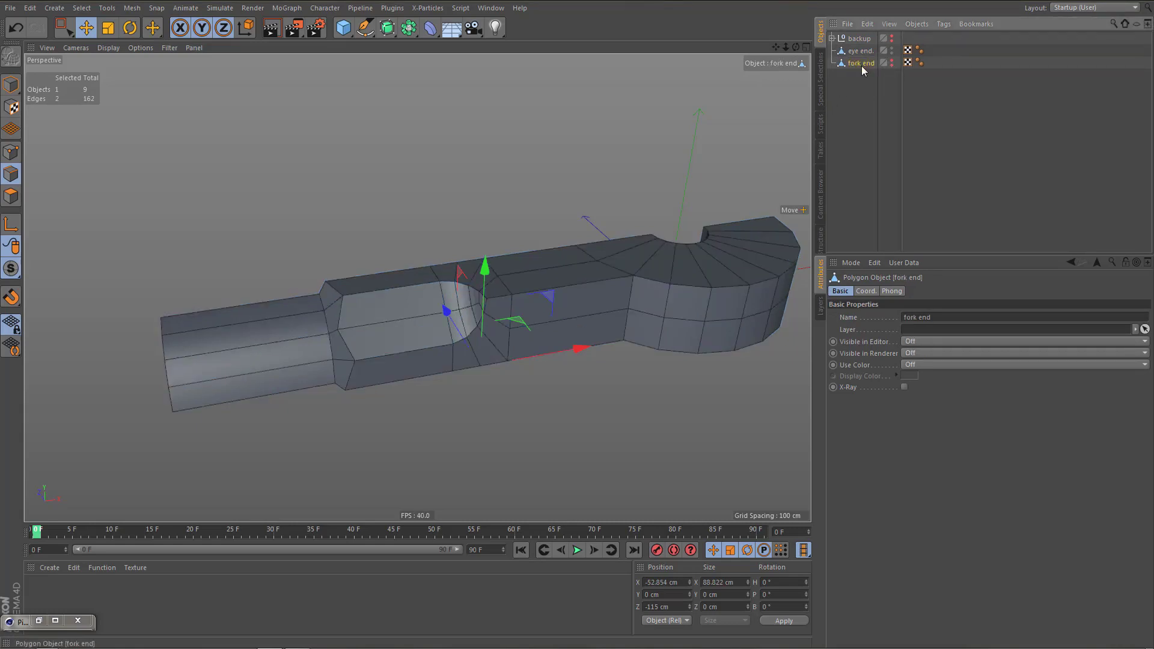
Reorder the eye end object below the fork end and rename it "eye end" without the trailing dot
{"action": "left_click_drag", "start_coordinate": [859, 81], "coordinate": [868, 64]}
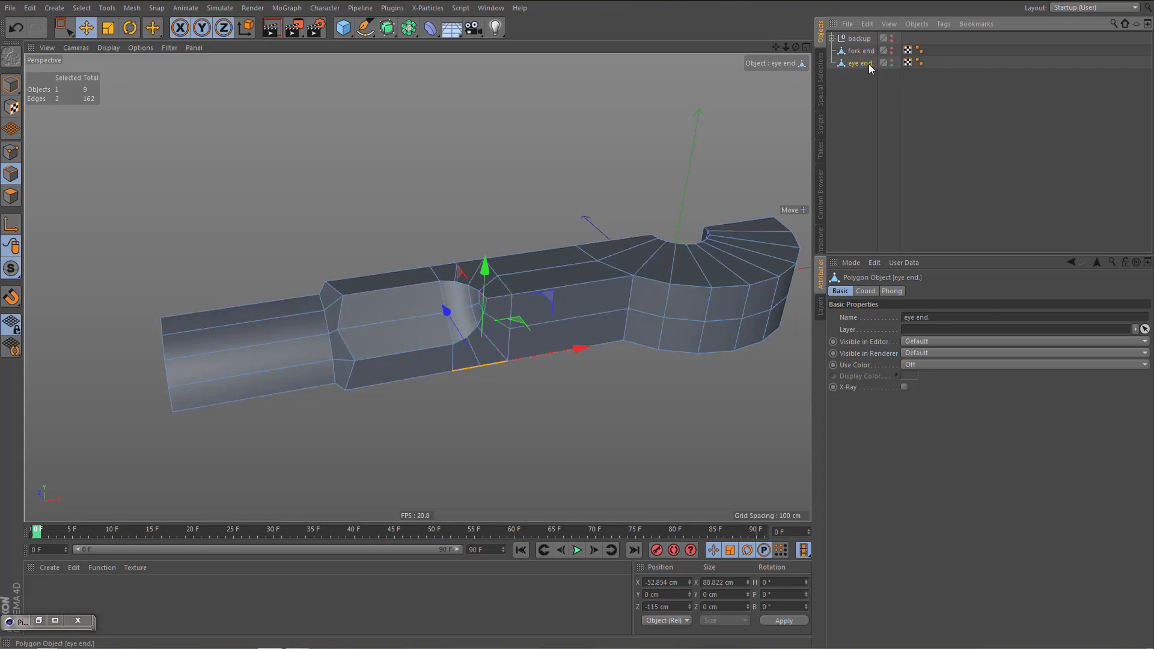
{"action": "double_click", "coordinate": [869, 64]}
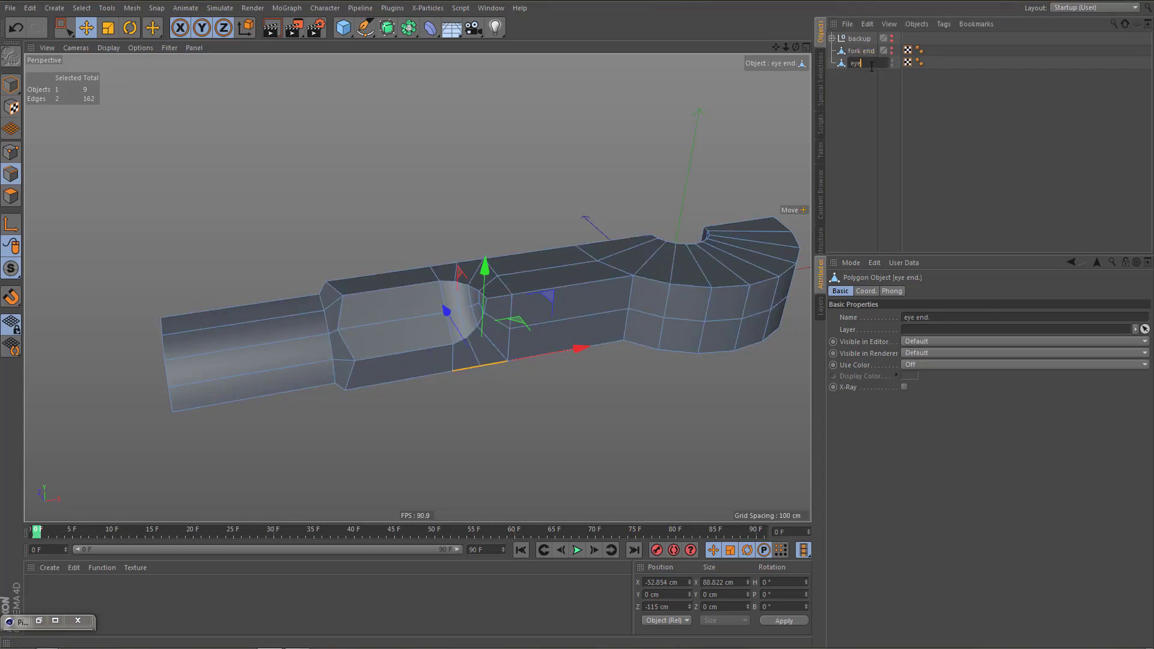
{"action": "key", "text": "Return"}
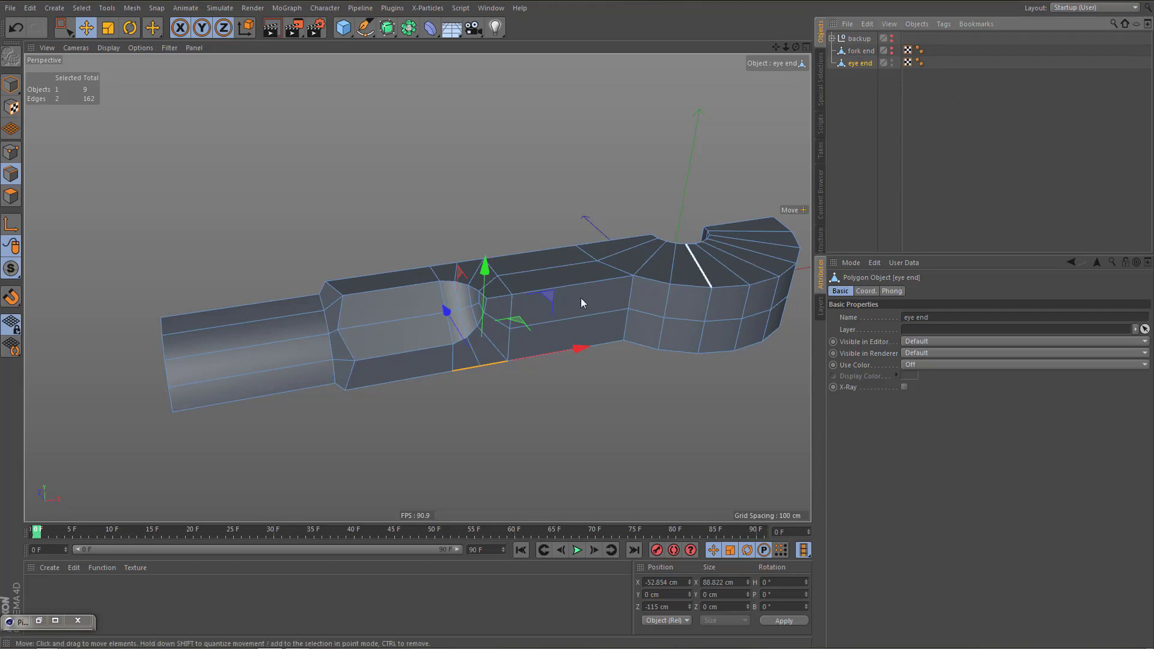
Clear the edge selection and select all phong break edges of the eye end with Phong Break Selection
{"action": "scroll", "coordinate": [567, 315], "scroll_direction": "up", "scroll_amount": 1}
{"action": "mouse_move", "coordinate": [567, 315]}
{"action": "left_mouse_down", "text": "alt"}
{"action": "mouse_move", "coordinate": [557, 315]}
{"action": "mouse_move", "coordinate": [567, 315]}
{"action": "left_mouse_up", "text": "alt"}
{"action": "key", "text": "ctrl+shift+a"}
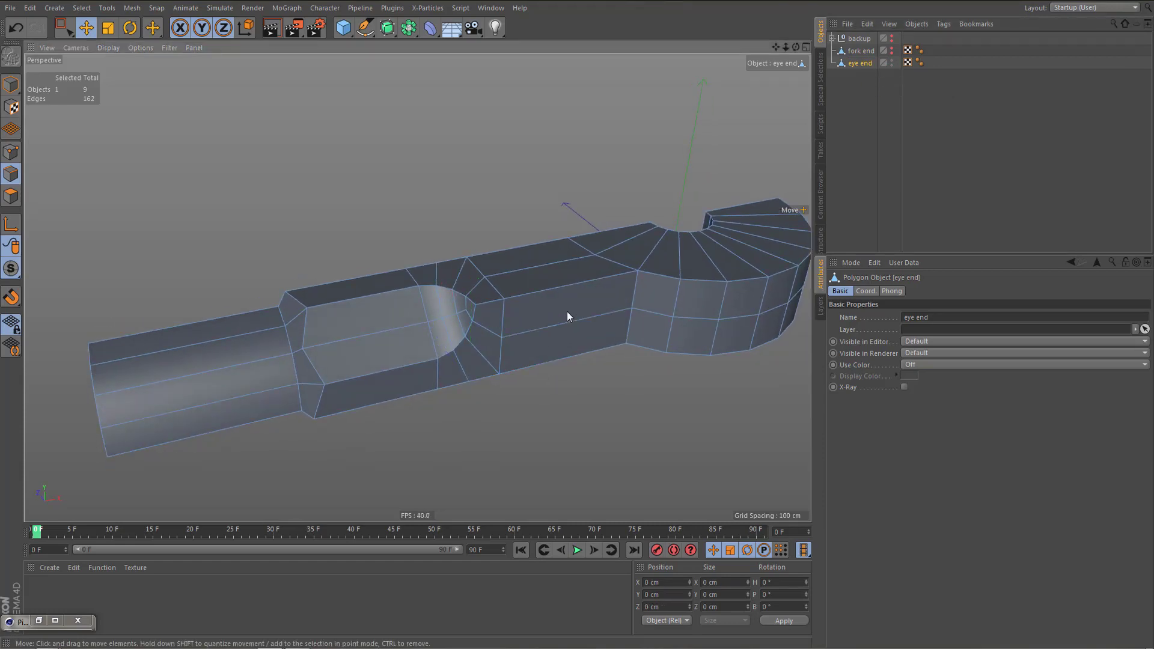
{"action": "key", "text": "u"}
{"action": "key", "text": "n"}
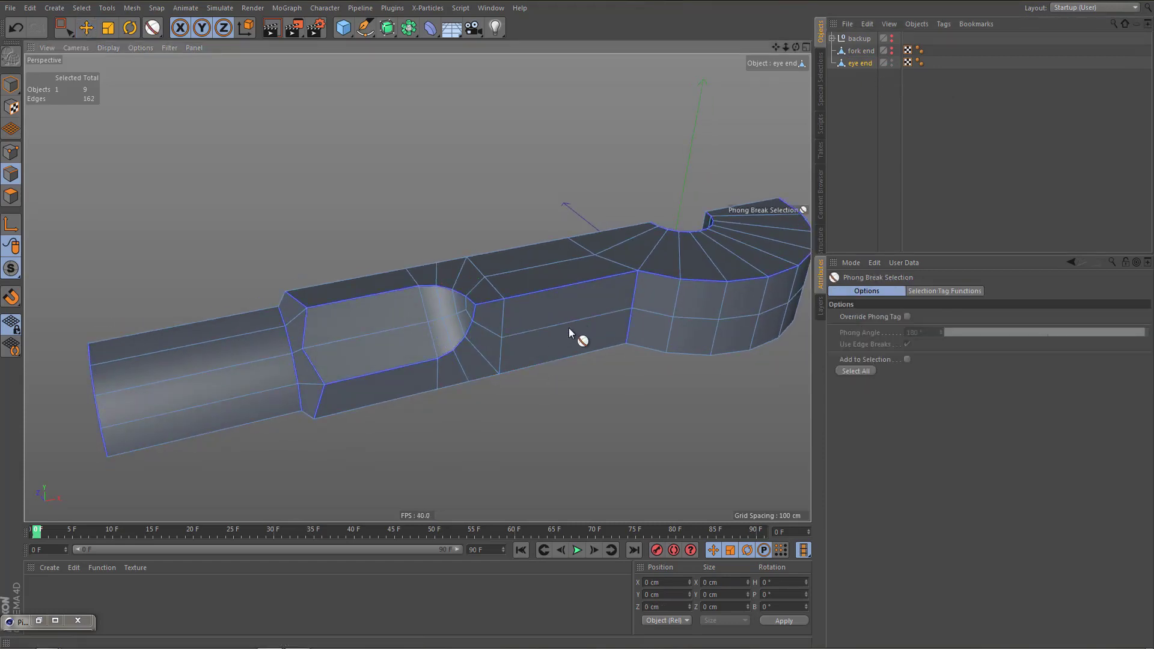
{"action": "left_click", "coordinate": [856, 371]}
{"action": "left_click_drag", "start_coordinate": [504, 354], "coordinate": [548, 322], "text": "alt"}
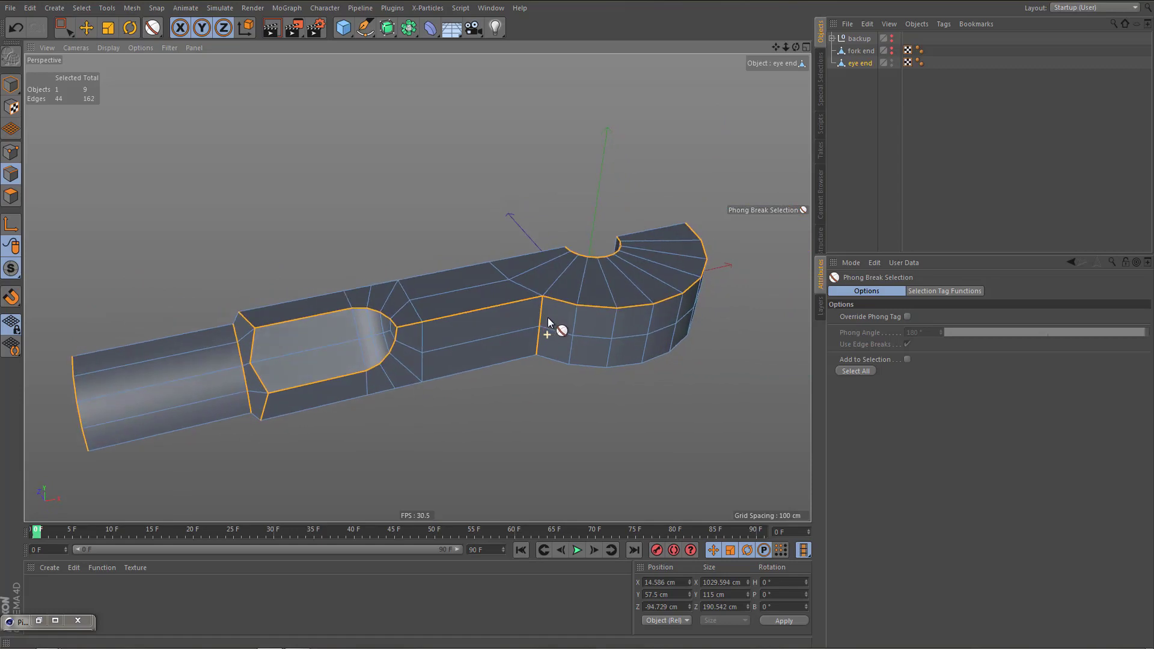
Bevel the selected phong break edges in Solid mode with a fixed distance offset of 9 cm
{"action": "key", "text": "m"}
{"action": "key", "text": "s"}
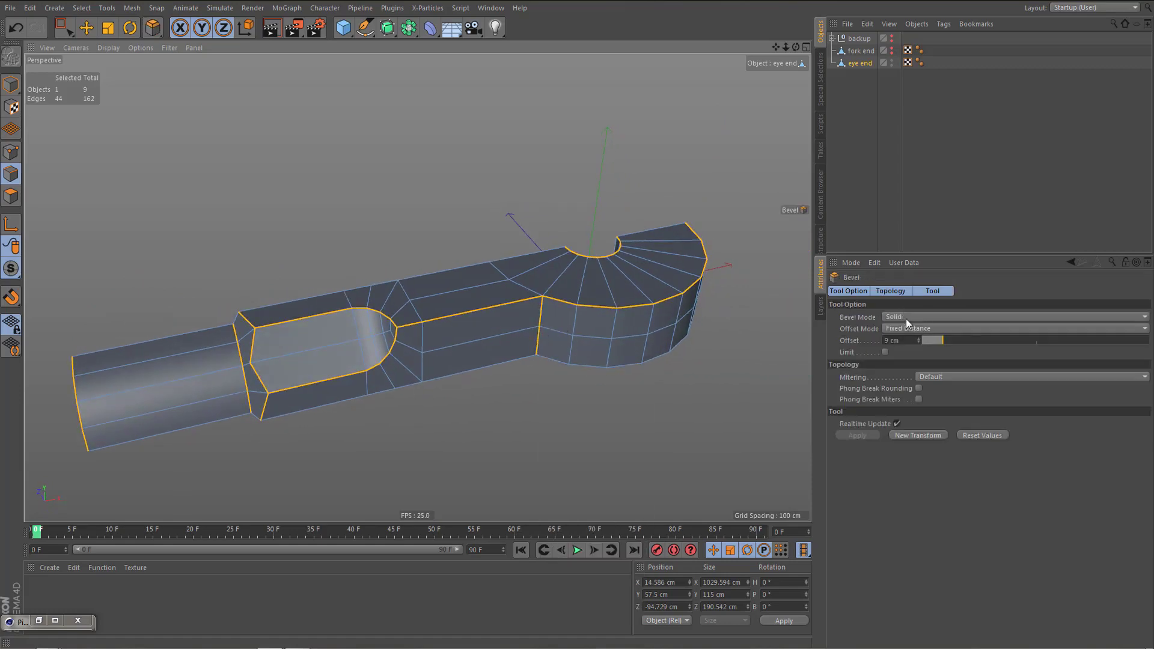
{"action": "left_click", "coordinate": [907, 319]}
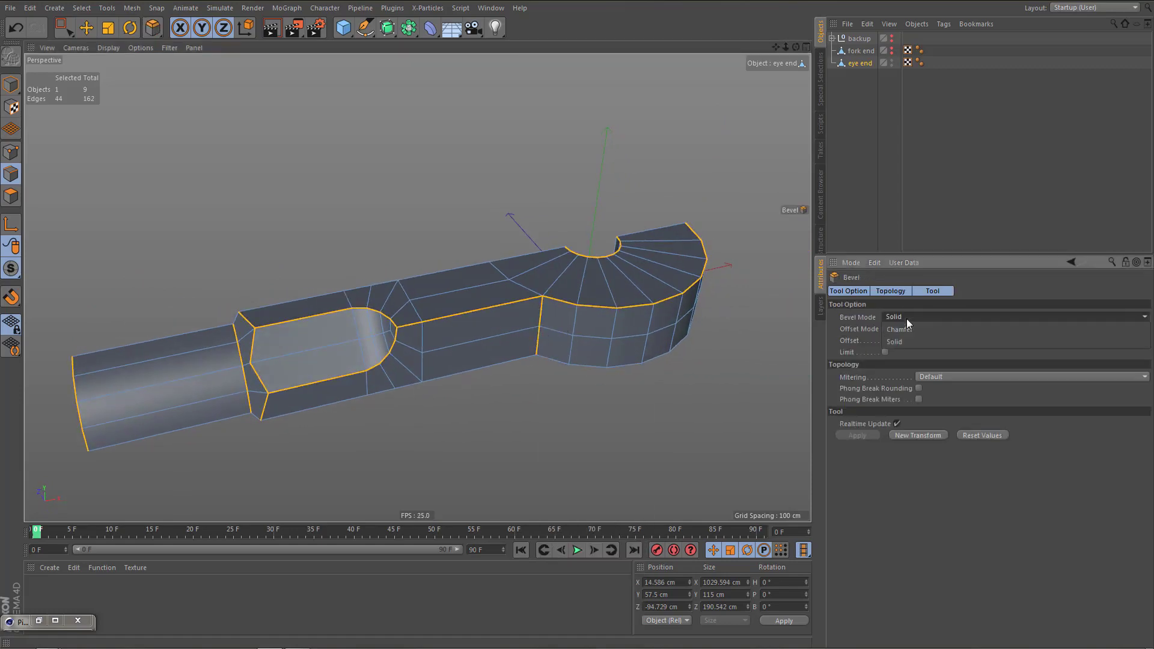
{"action": "left_click", "coordinate": [911, 341]}
{"action": "middle_click_drag", "start_coordinate": [457, 418], "coordinate": [500, 408], "text": "alt"}
{"action": "right_click_drag", "start_coordinate": [441, 363], "coordinate": [458, 360], "text": "alt"}
{"action": "left_click_drag", "start_coordinate": [459, 359], "coordinate": [485, 380], "text": "alt"}
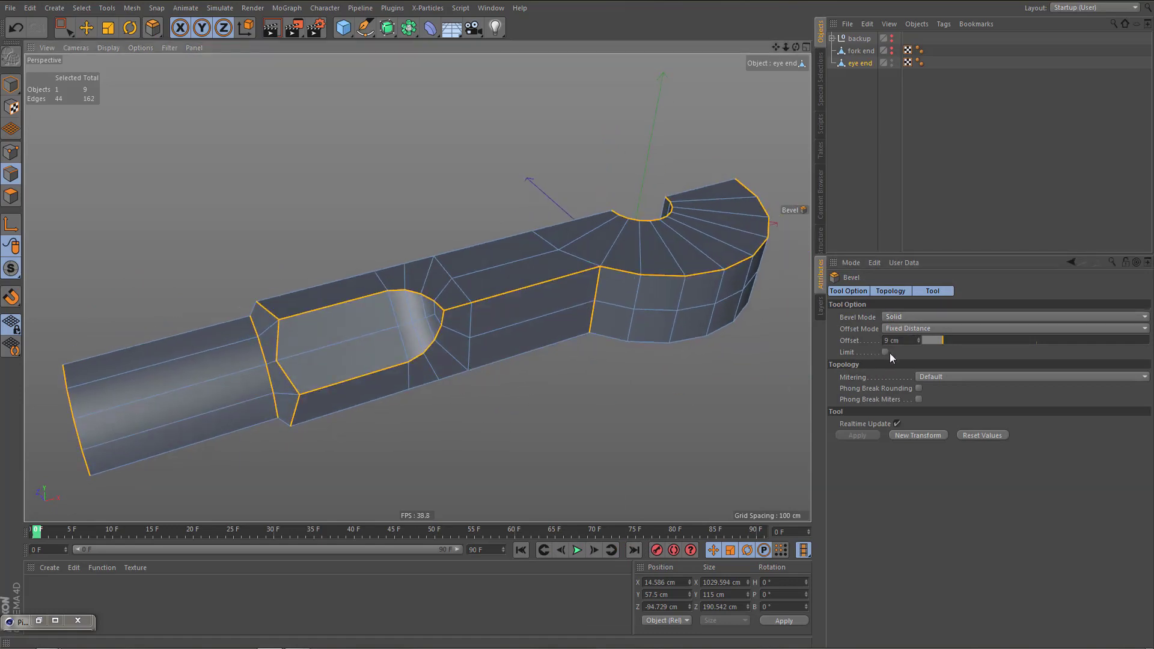
{"action": "left_click", "coordinate": [917, 434]}
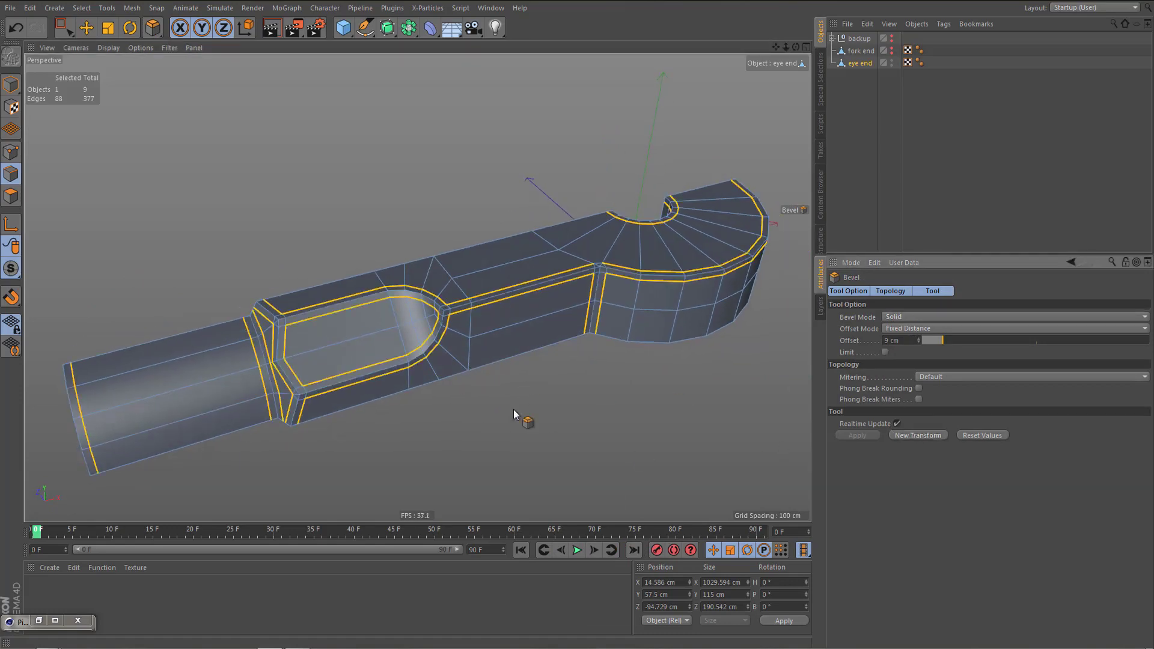
Inspect the bevel around the recess and shaft, and raise its offset to 10 cm
{"action": "middle_click_drag", "start_coordinate": [458, 324], "coordinate": [572, 309], "text": "alt"}
{"action": "middle_click_drag", "start_coordinate": [403, 340], "coordinate": [437, 340], "text": "alt"}
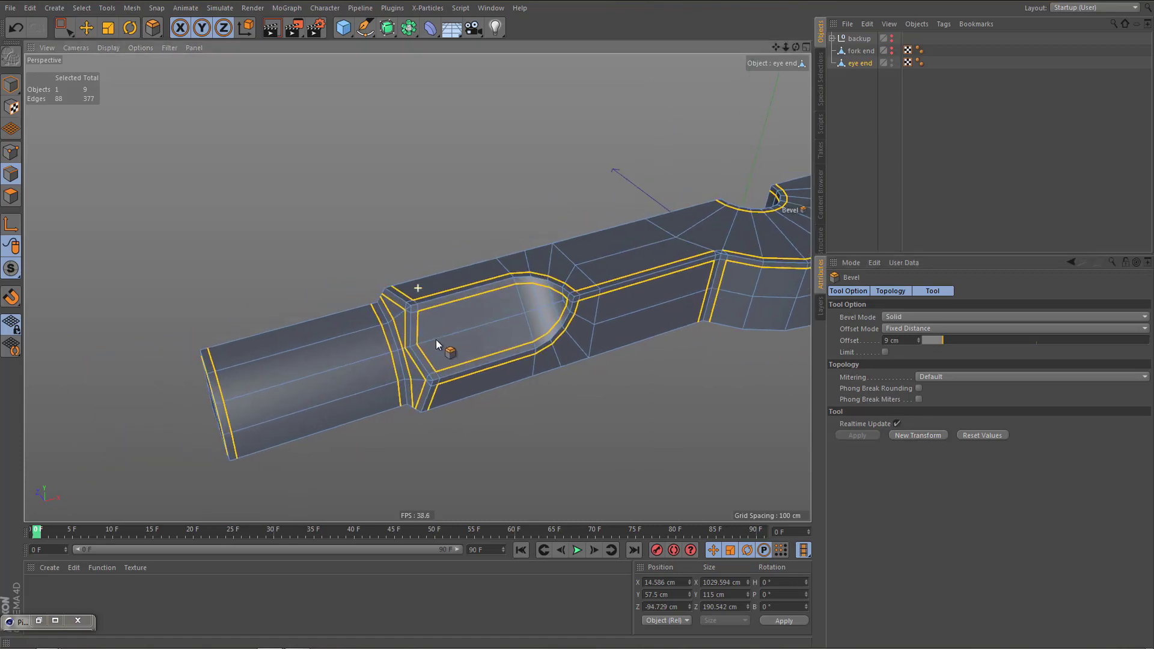
{"action": "left_click_drag", "start_coordinate": [435, 340], "coordinate": [465, 325], "text": "alt"}
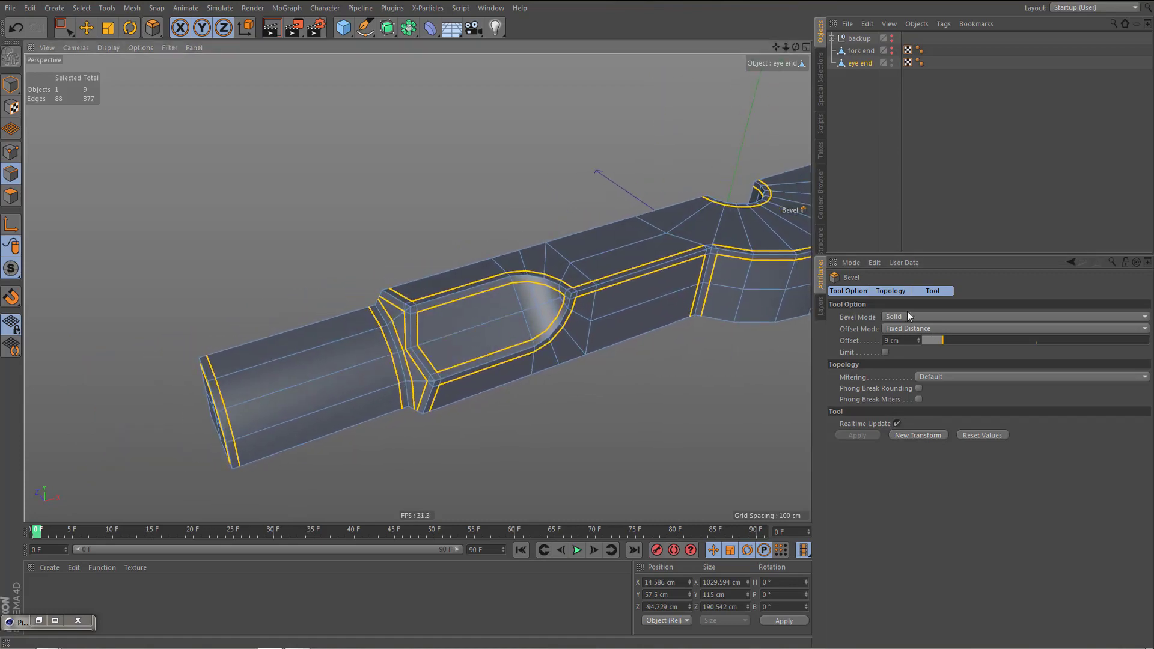
{"action": "left_click", "coordinate": [919, 339]}
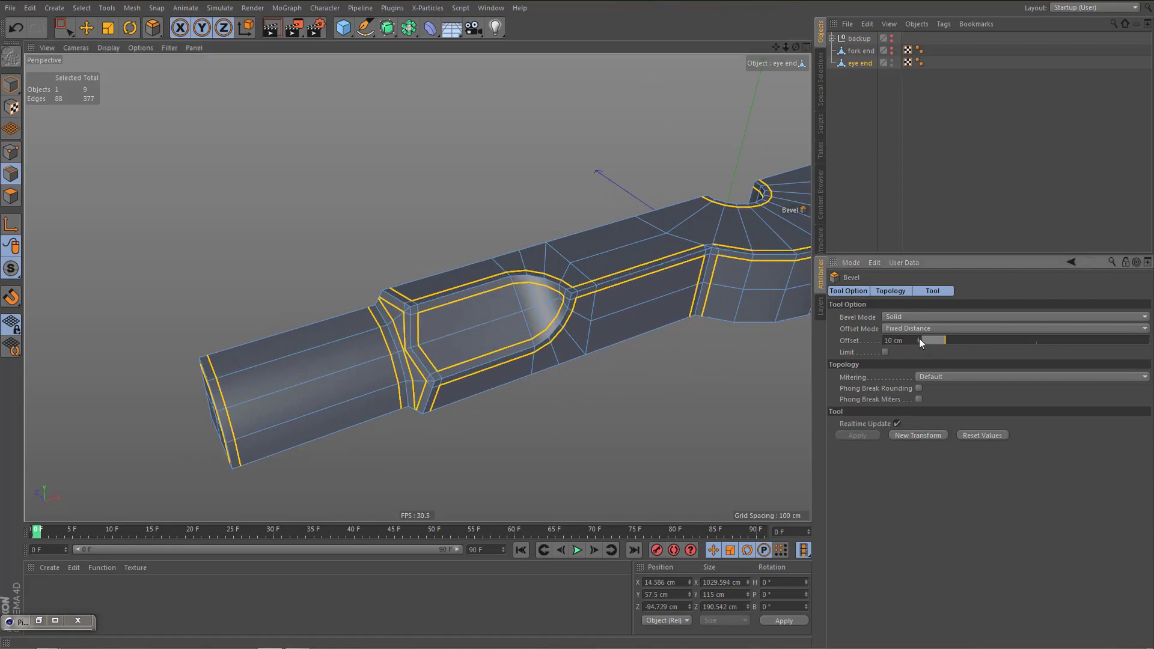
{"action": "left_click_drag", "start_coordinate": [538, 390], "coordinate": [513, 376], "text": "alt"}
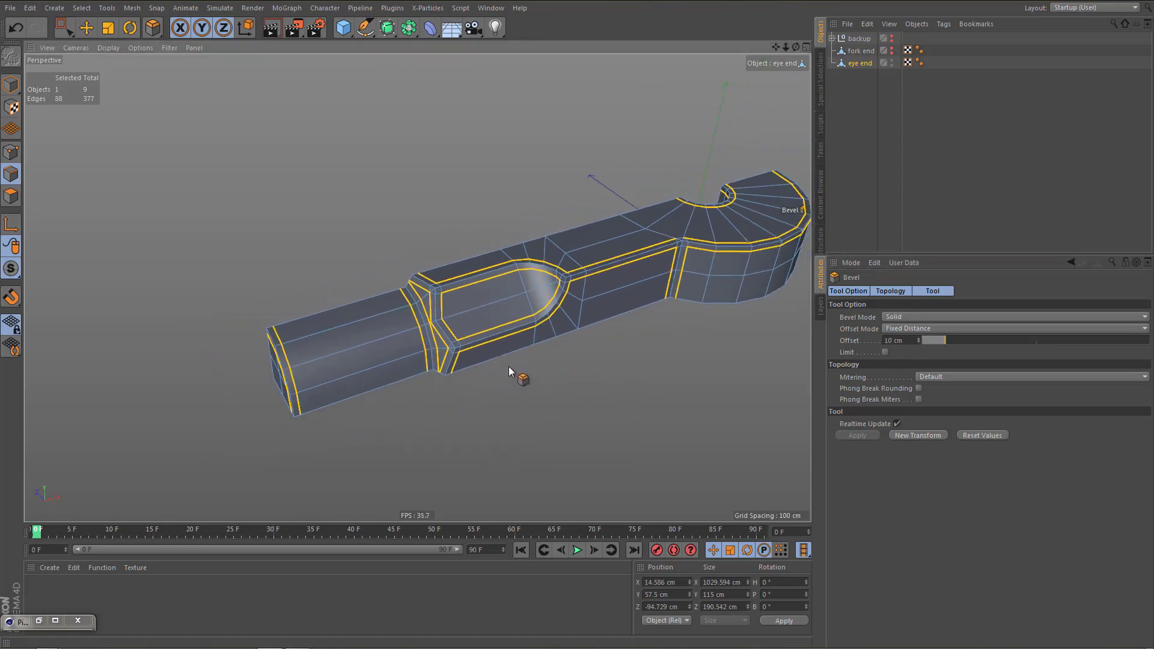
Put the eye end under a Subdivision Surface and test-render the view with the 10 cm bevel
{"action": "left_click", "coordinate": [388, 27], "text": "alt"}
{"action": "left_click_drag", "start_coordinate": [502, 256], "coordinate": [506, 261], "text": "alt"}
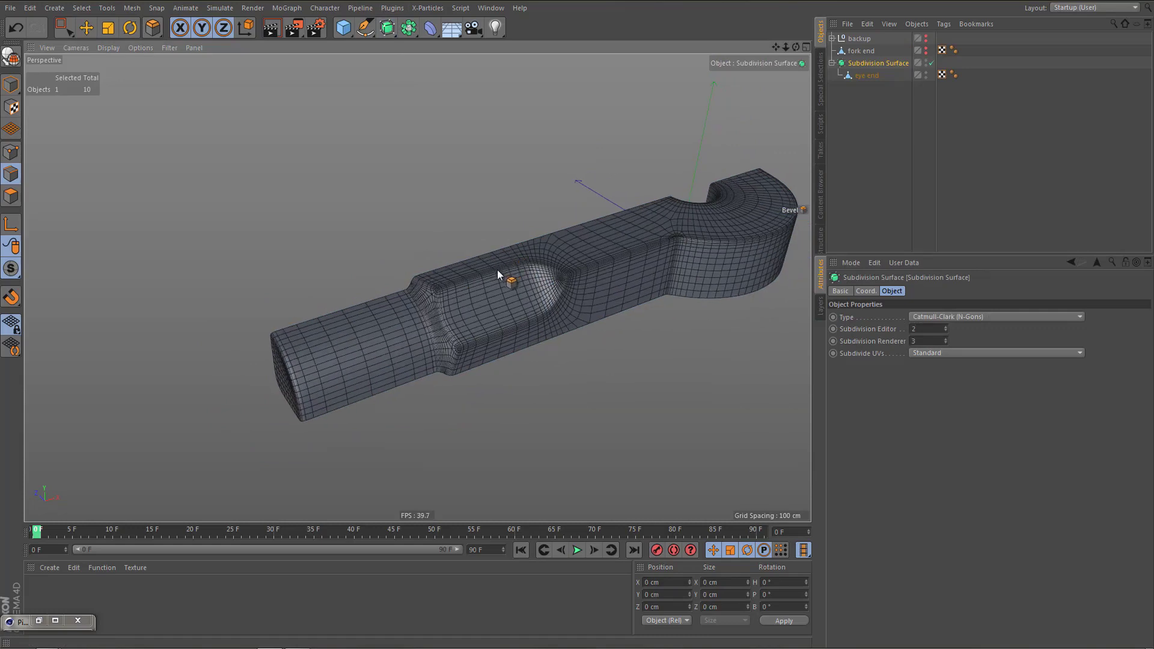
{"action": "key", "text": "ctrl+r"}
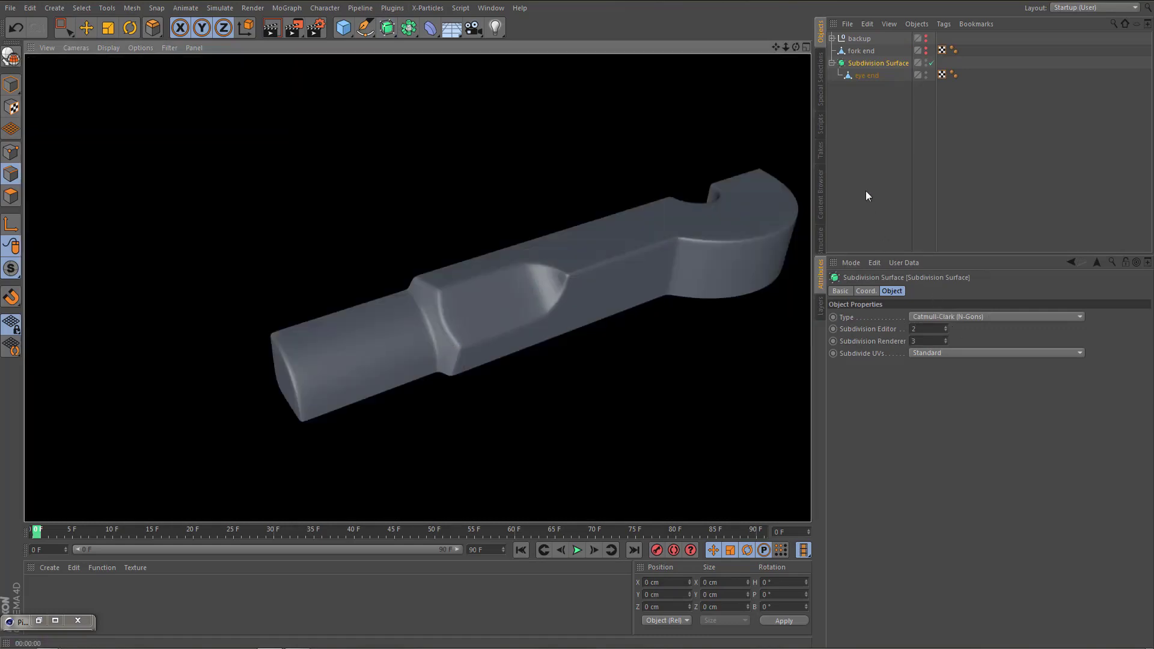
Undo the subdivision and the 10 cm bevel, and bevel the selected edges again with a 9 cm offset
{"action": "key", "text": "ctrl+z"}
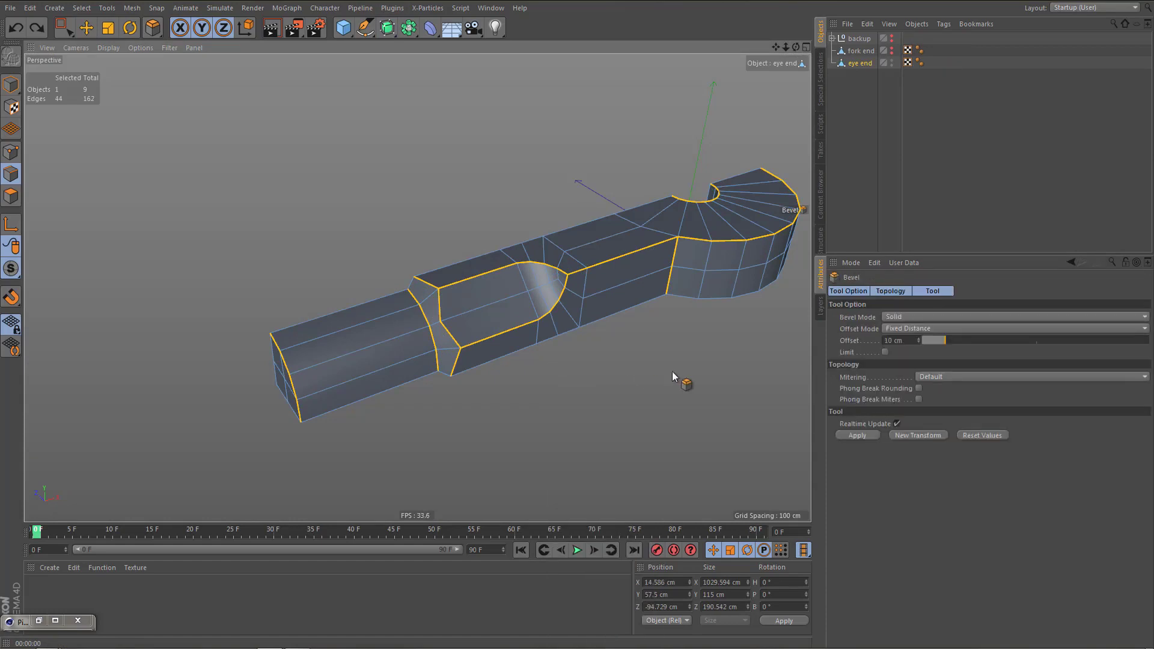
{"action": "left_click", "coordinate": [919, 343]}
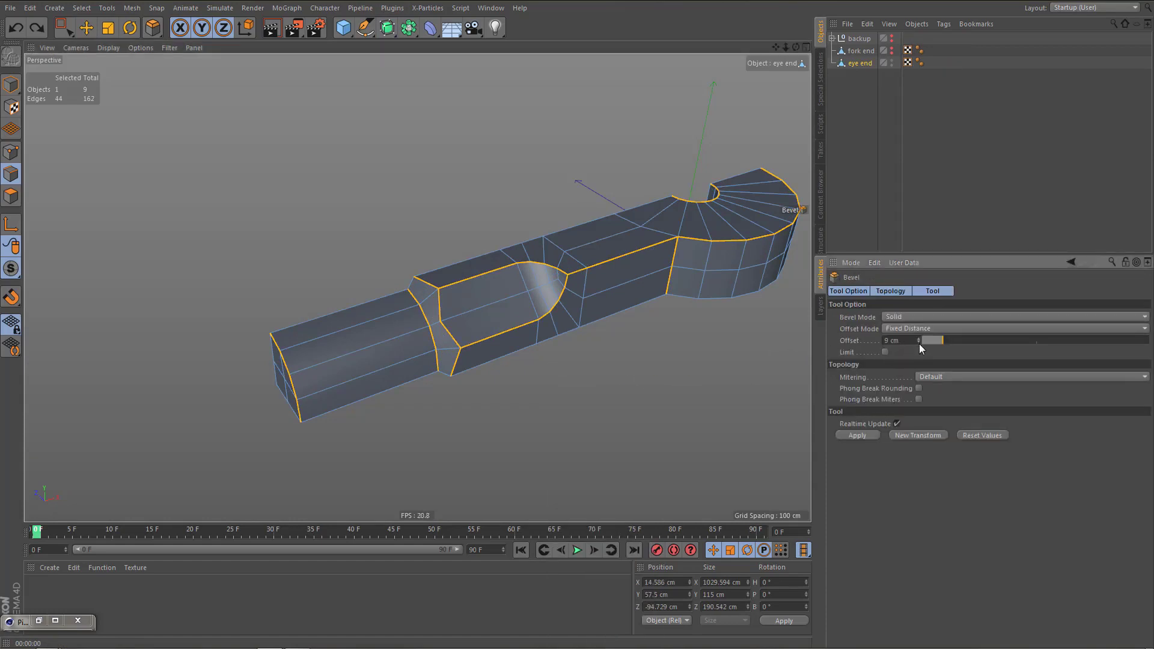
{"action": "left_click", "coordinate": [859, 435]}
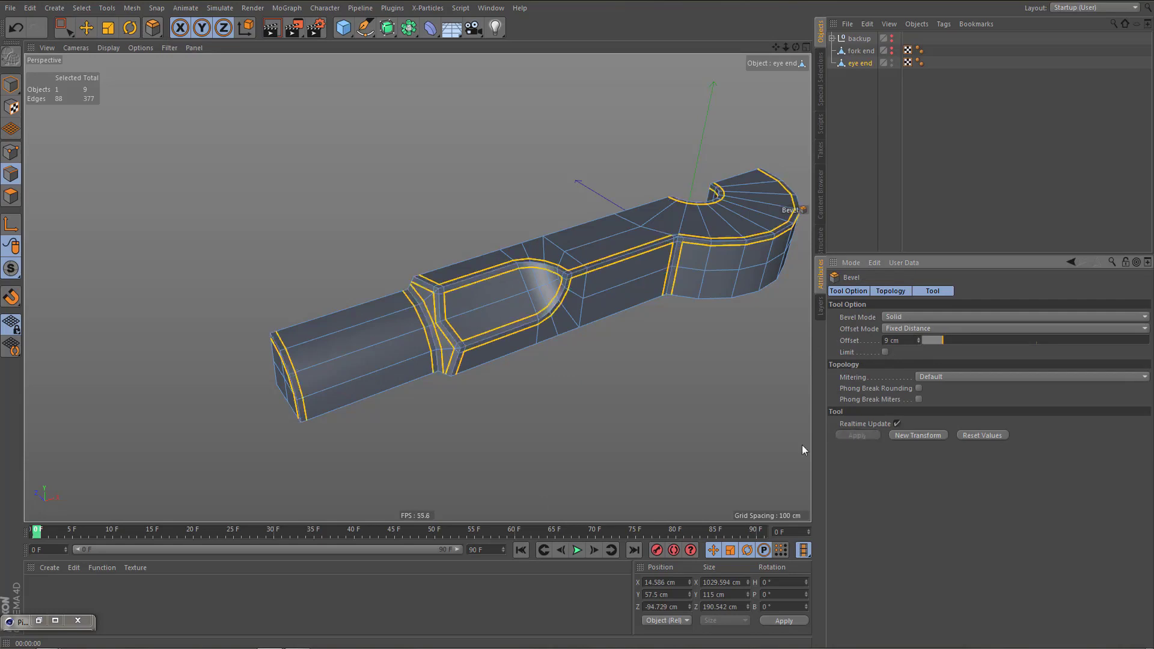
Test-render the 9 cm bevel under a Subdivision Surface, and undo the subdivision
{"action": "left_click", "coordinate": [387, 27], "text": "alt"}
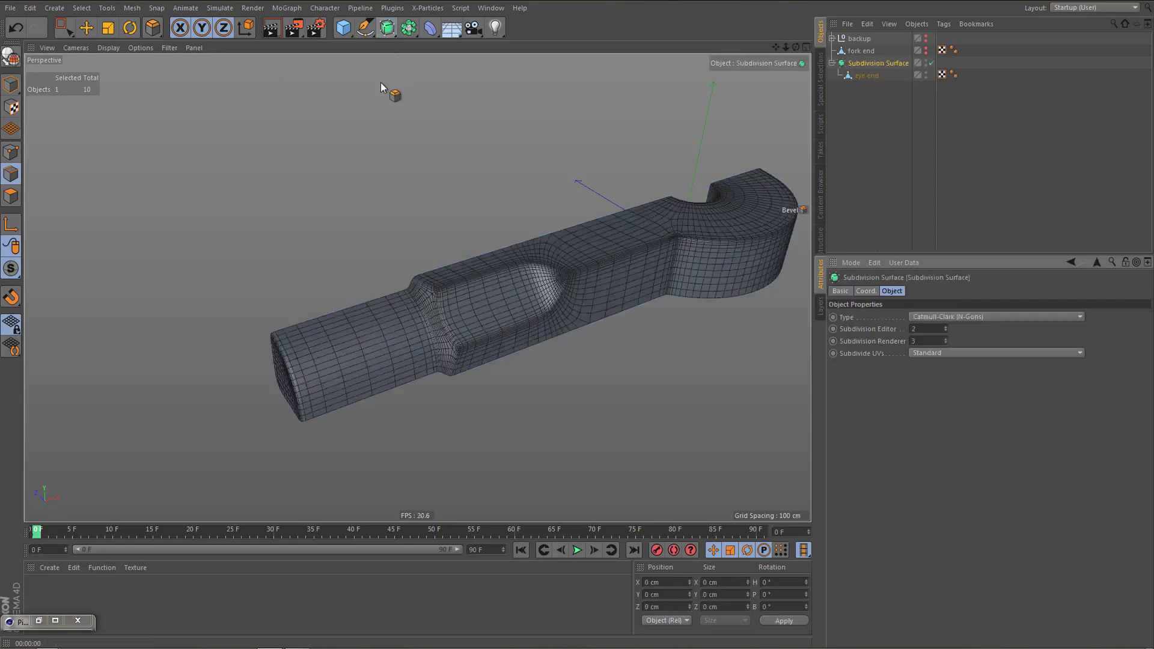
{"action": "key", "text": "ctrl+r"}
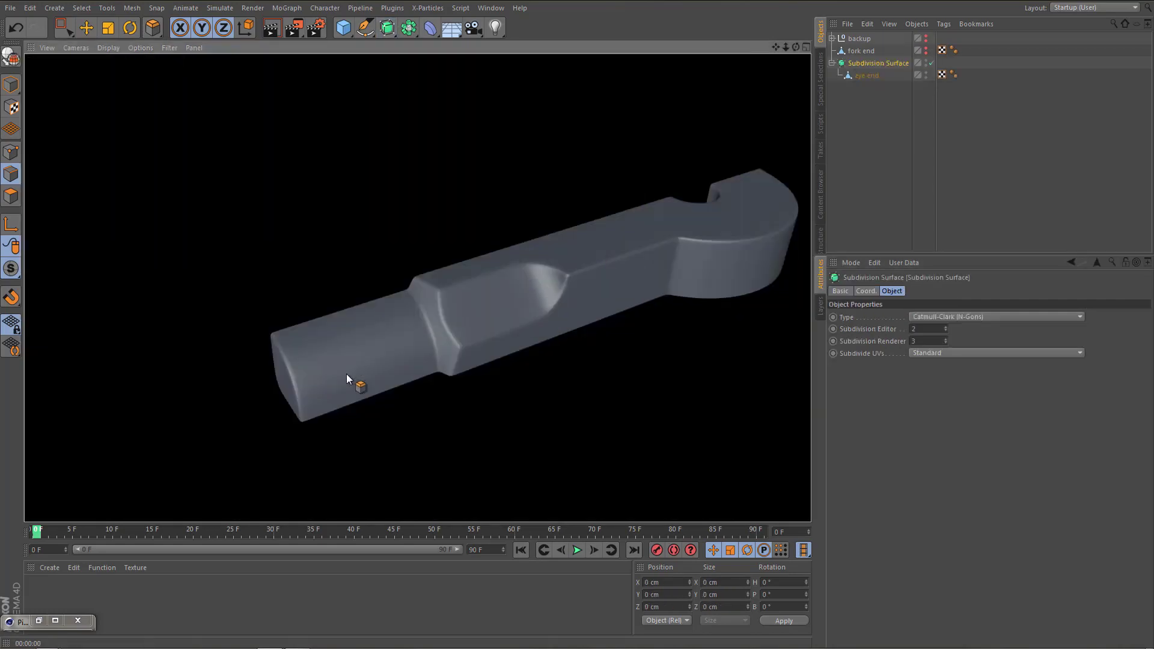
{"action": "scroll", "coordinate": [456, 322], "scroll_direction": "up", "scroll_amount": 2}
{"action": "left_click_drag", "start_coordinate": [471, 301], "coordinate": [477, 307], "text": "alt"}
{"action": "key", "text": "ctrl+z"}
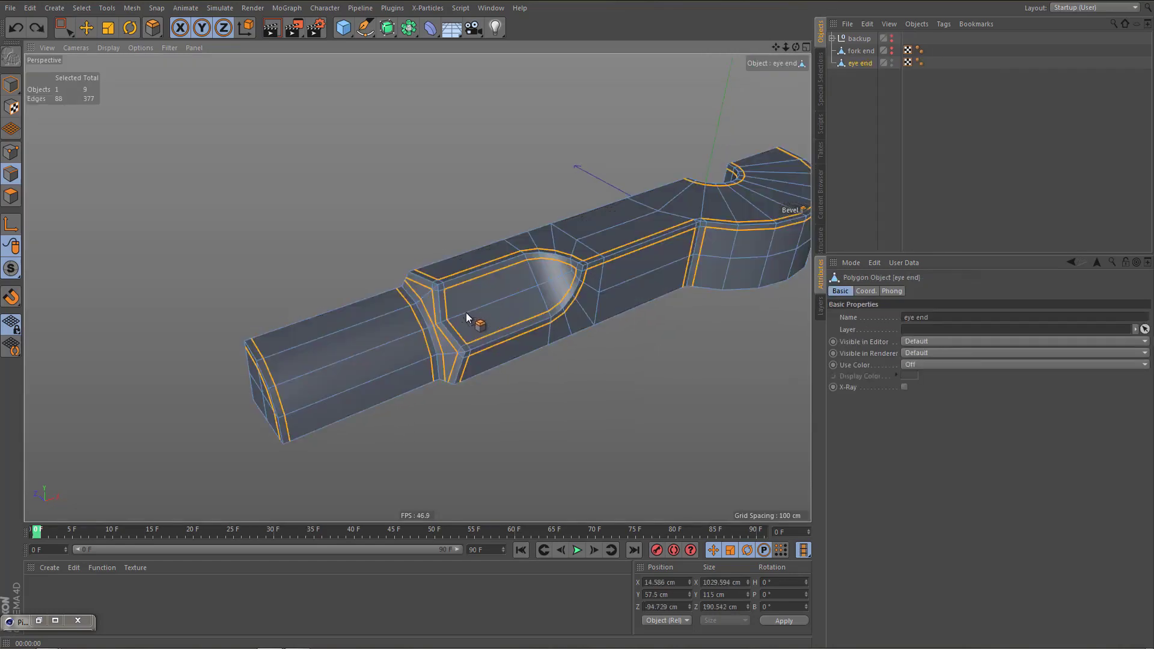
Dissolve the two short bevel edges at the upper and lower corners of the shoulder beside the recess
{"action": "scroll", "coordinate": [344, 344], "scroll_direction": "up", "scroll_amount": 2}
{"action": "left_click_drag", "start_coordinate": [347, 350], "coordinate": [447, 288], "text": "alt"}
{"action": "right_click_drag", "start_coordinate": [447, 288], "coordinate": [482, 281], "text": "alt"}
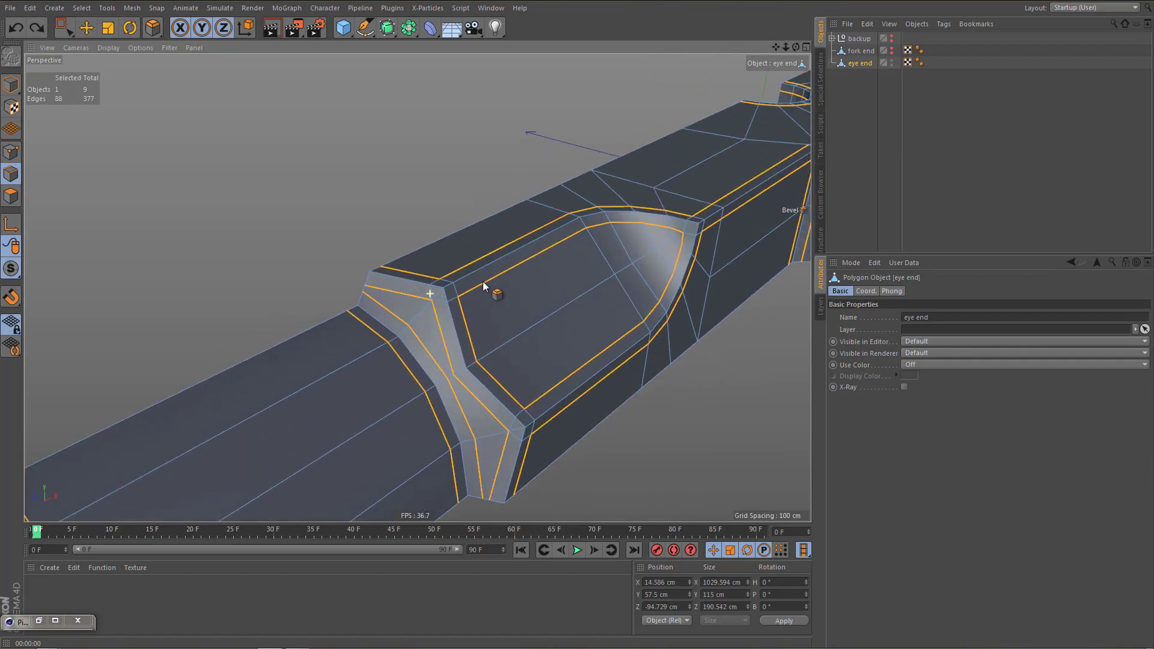
{"action": "middle_click_drag", "start_coordinate": [482, 282], "coordinate": [320, 385], "text": "alt"}
{"action": "middle_click_drag", "start_coordinate": [426, 342], "coordinate": [345, 368], "text": "alt"}
{"action": "left_click_drag", "start_coordinate": [344, 368], "coordinate": [426, 307], "text": "alt"}
{"action": "key", "text": "e"}
{"action": "left_click", "coordinate": [373, 261]}
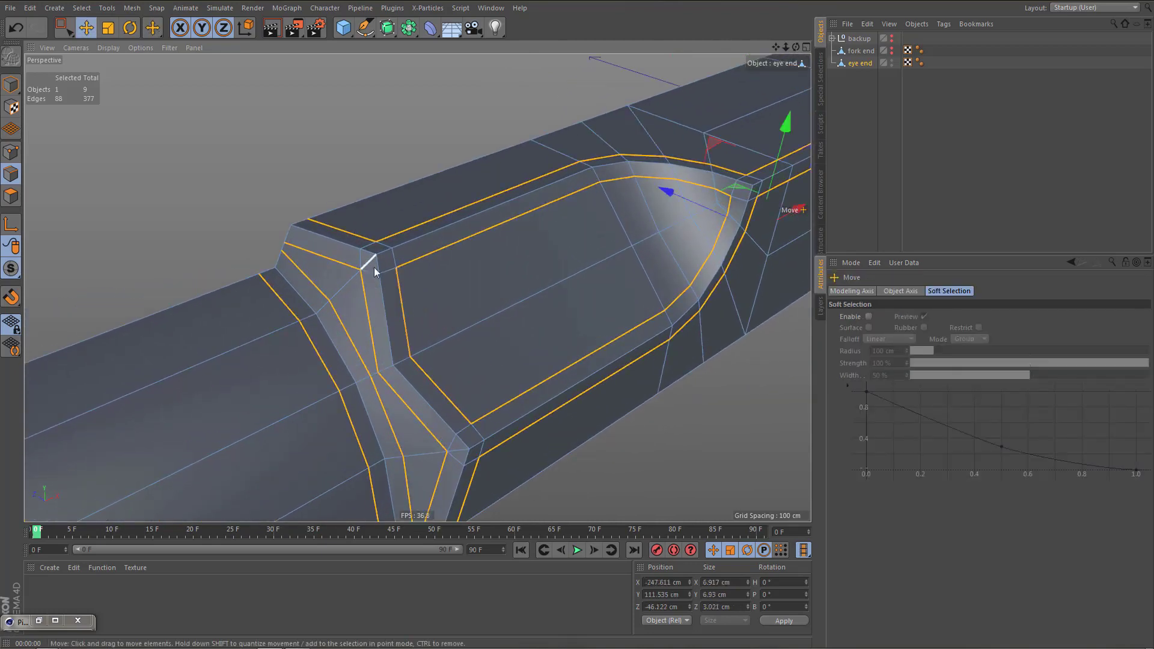
{"action": "key", "text": "m"}
{"action": "key", "text": "n"}
{"action": "left_click", "coordinate": [461, 450]}
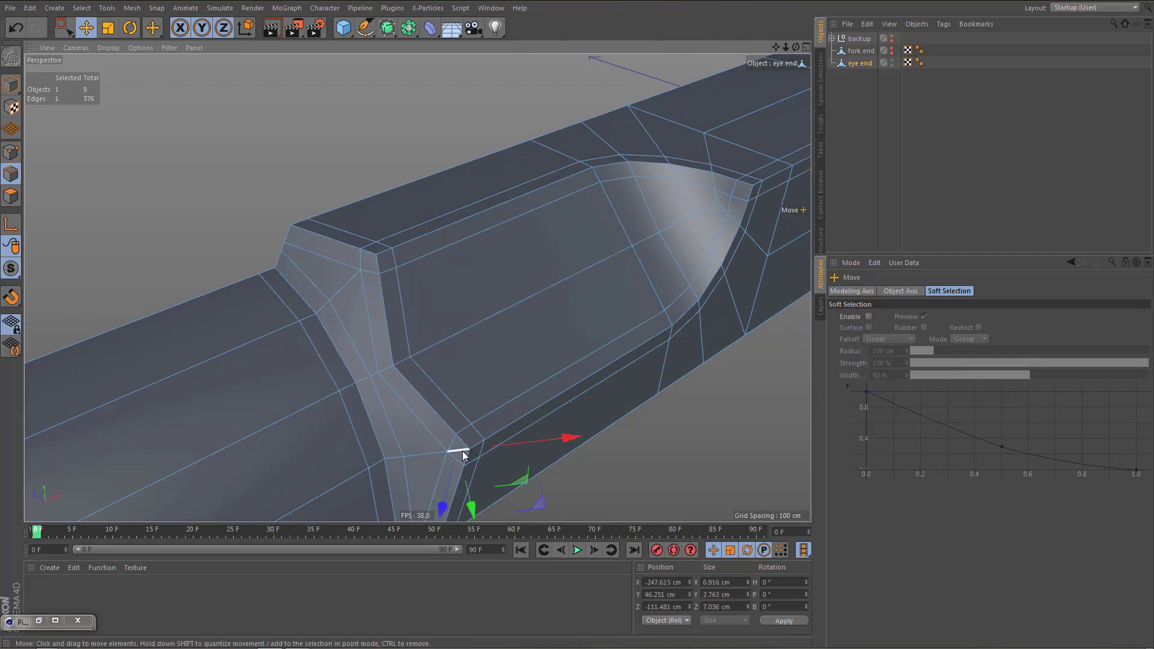
{"action": "key", "text": "Delete"}
Ring-select the radial edges on the eye's upper face, and undo the trial cut across them
{"action": "left_click_drag", "start_coordinate": [427, 335], "coordinate": [409, 400], "text": "alt"}
{"action": "middle_click_drag", "start_coordinate": [409, 400], "coordinate": [421, 371], "text": "alt"}
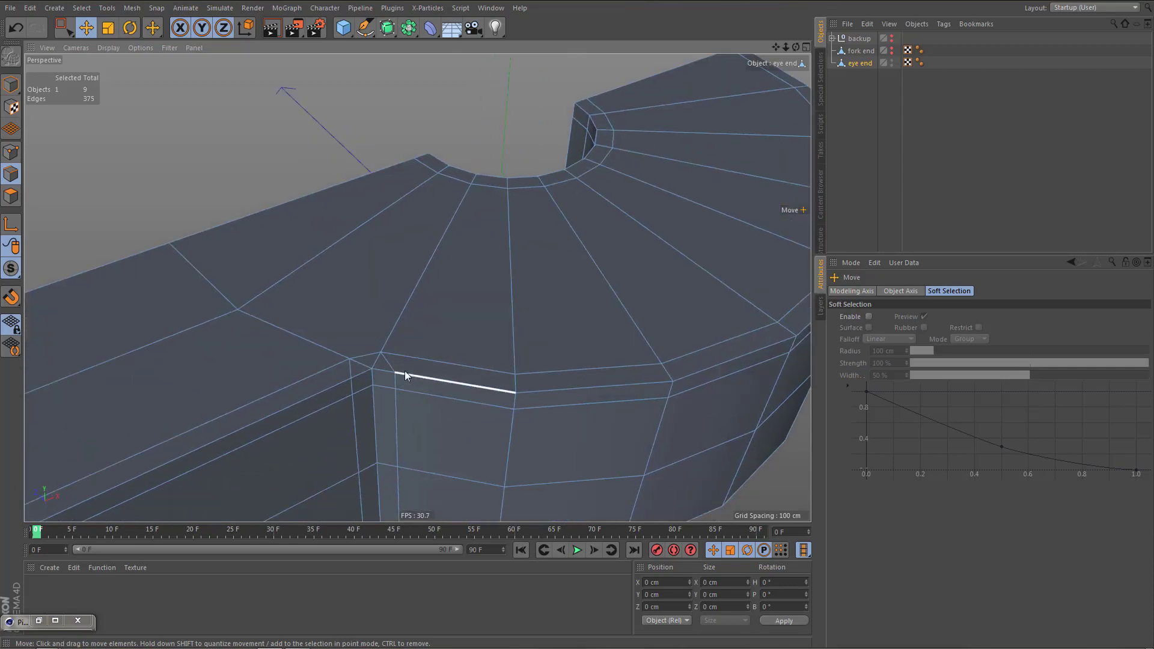
{"action": "right_click_drag", "start_coordinate": [398, 373], "coordinate": [363, 404], "text": "alt"}
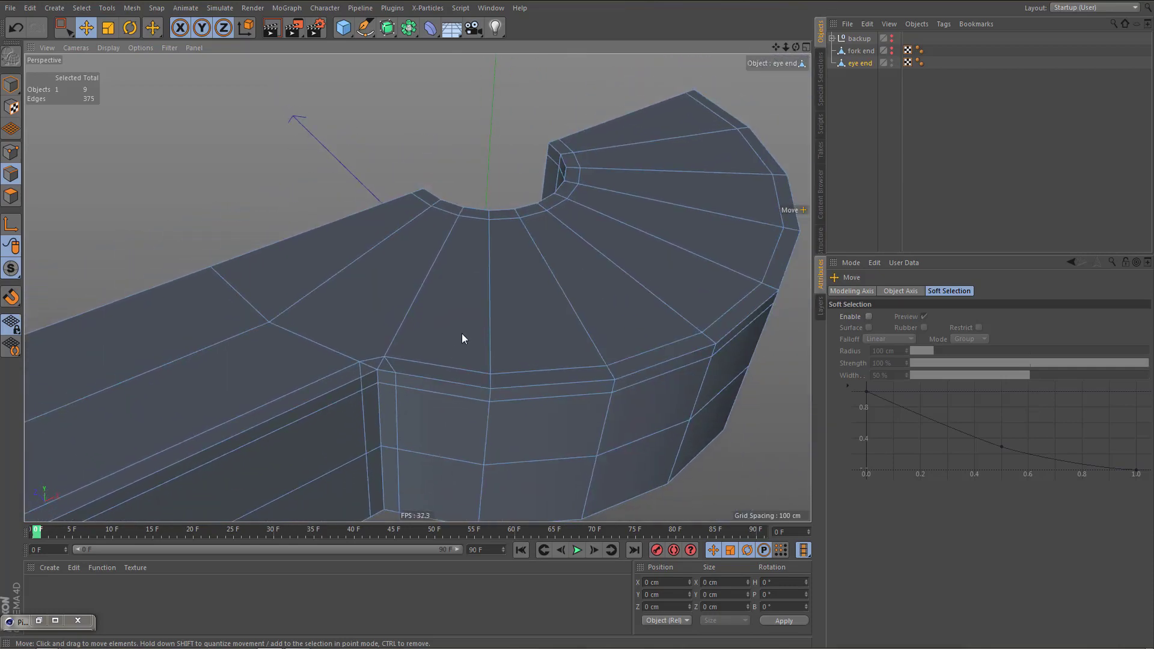
{"action": "key", "text": "u"}
{"action": "key", "text": "b"}
{"action": "left_click", "coordinate": [476, 322]}
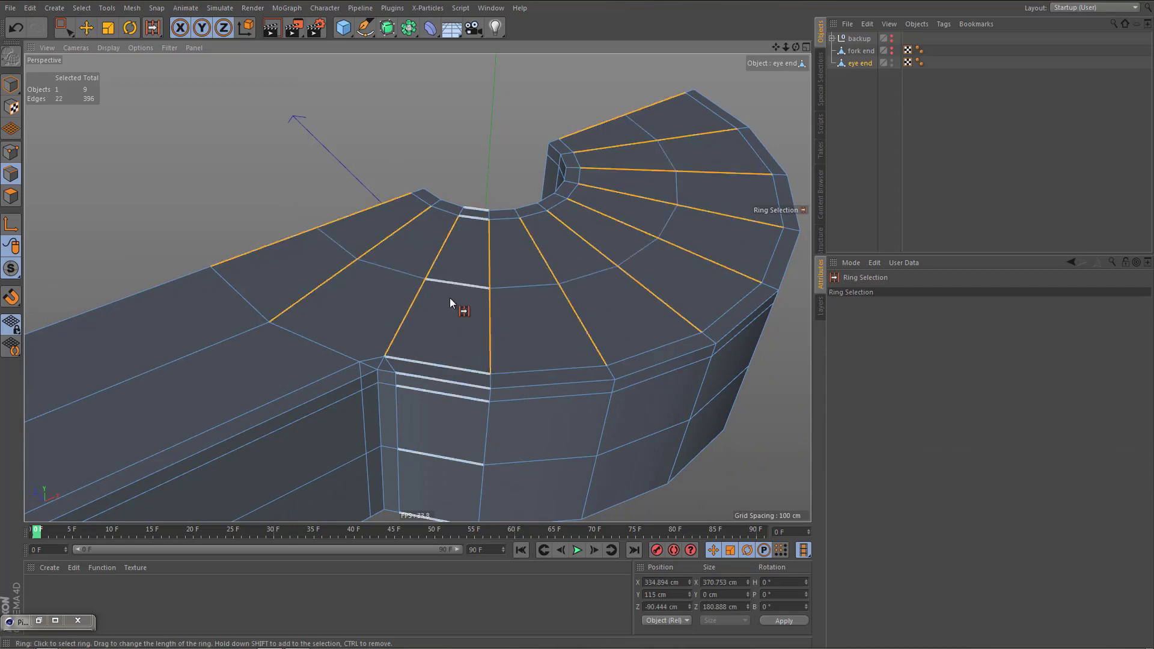
{"action": "key", "text": "ctrl+z"}
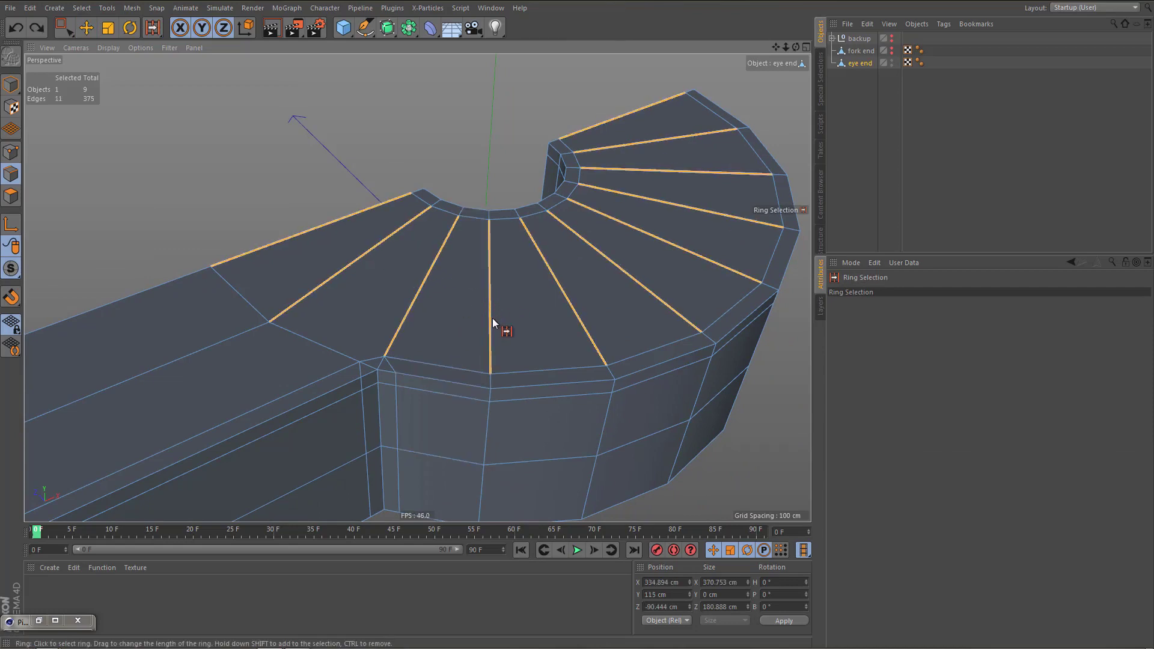
Cut across the selected radial edges with Edge Cut at 70.5 % offset, 149.5 % scale and subdivision 1, without N-gons
{"action": "key", "text": "m"}
{"action": "key", "text": "f"}
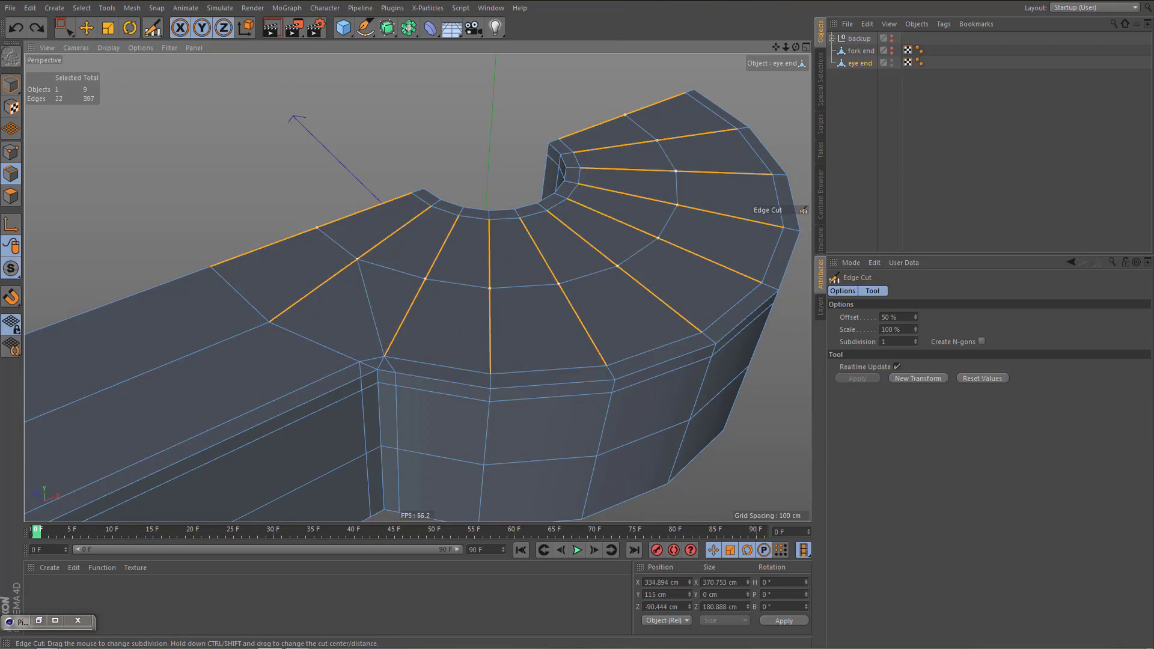
{"action": "left_click_drag", "start_coordinate": [529, 289], "coordinate": [562, 289], "text": "ctrl"}
{"action": "left_click_drag", "start_coordinate": [421, 329], "coordinate": [398, 328], "text": "ctrl"}
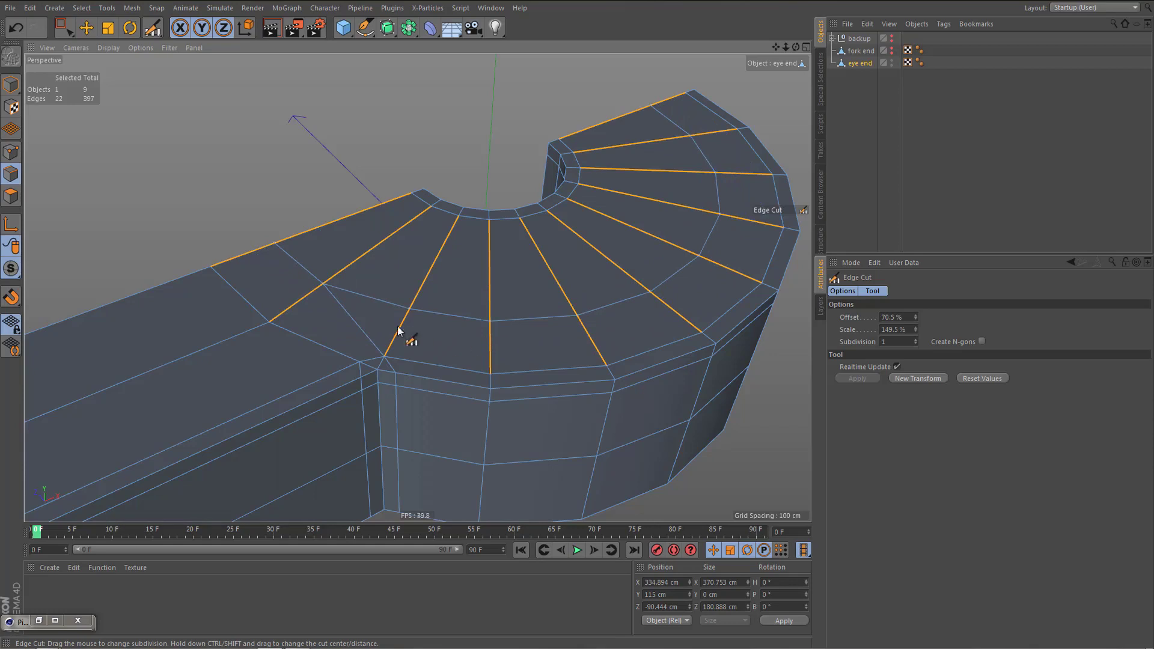
{"action": "right_click_drag", "start_coordinate": [345, 323], "coordinate": [409, 321], "text": "alt"}
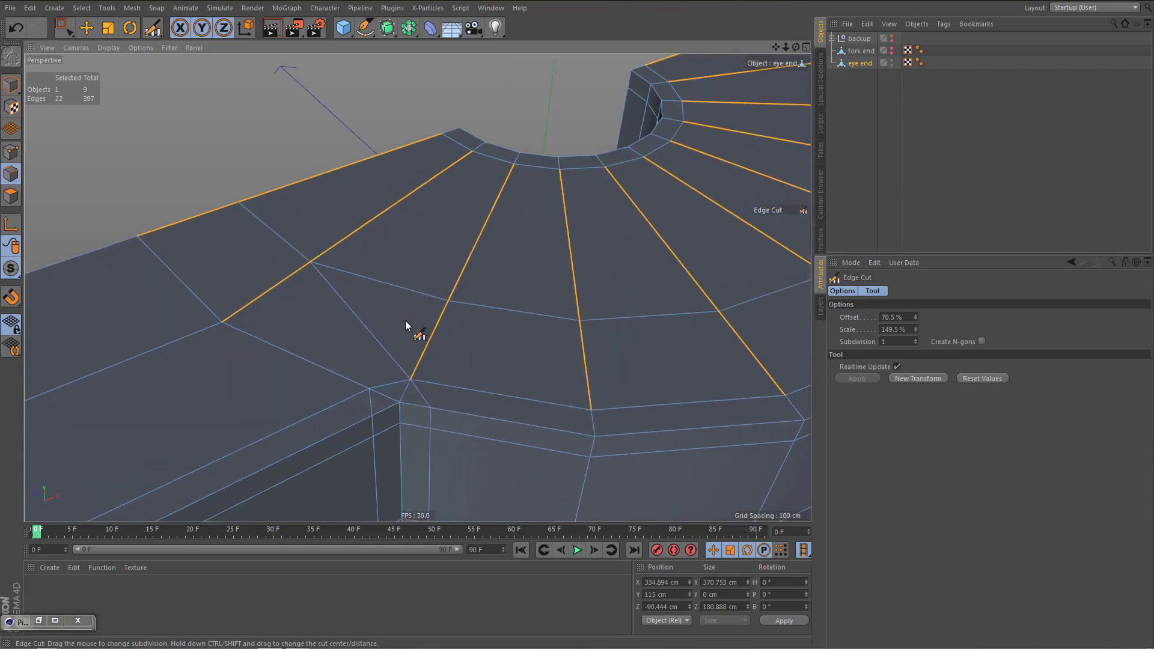
Dissolve the diagonal edge running from the eye's upper-face loop to the bevel vertex at the shoulder corner
{"action": "key", "text": "e"}
{"action": "left_click", "coordinate": [366, 332]}
{"action": "key", "text": "m"}
{"action": "key", "text": "n"}
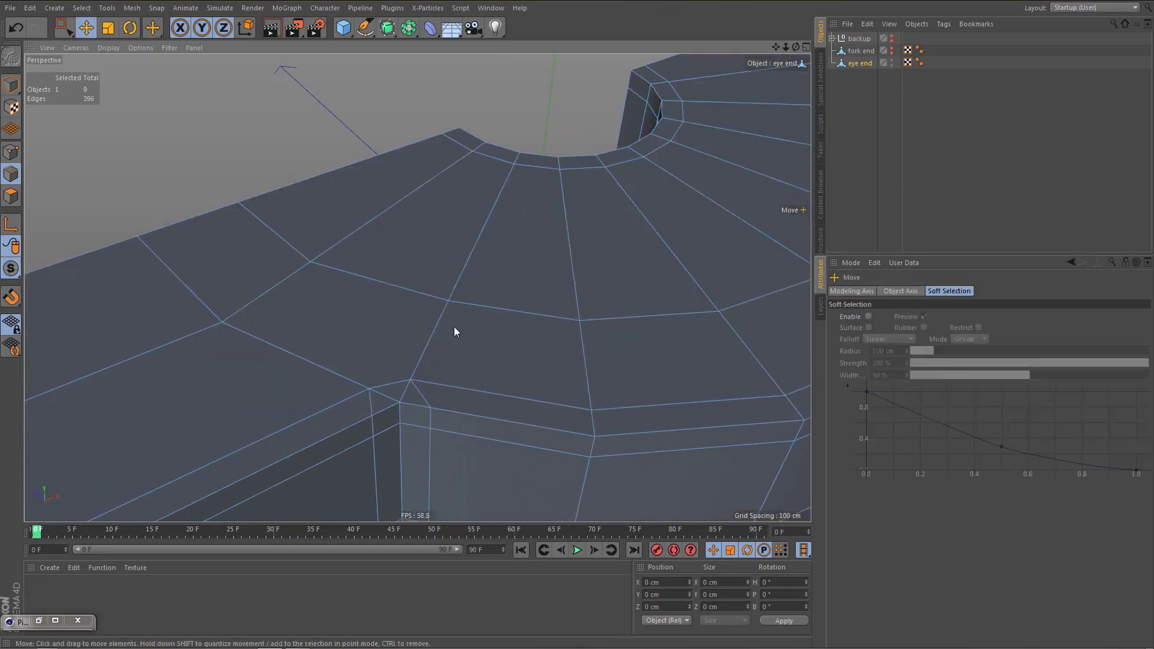
Line-cut three edges from the bevel points at the shoulder corner to the nearest points of the upper-face loop
{"action": "left_click_drag", "start_coordinate": [412, 384], "coordinate": [405, 384], "text": "alt"}
{"action": "key", "text": "k"}
{"action": "key", "text": "k"}
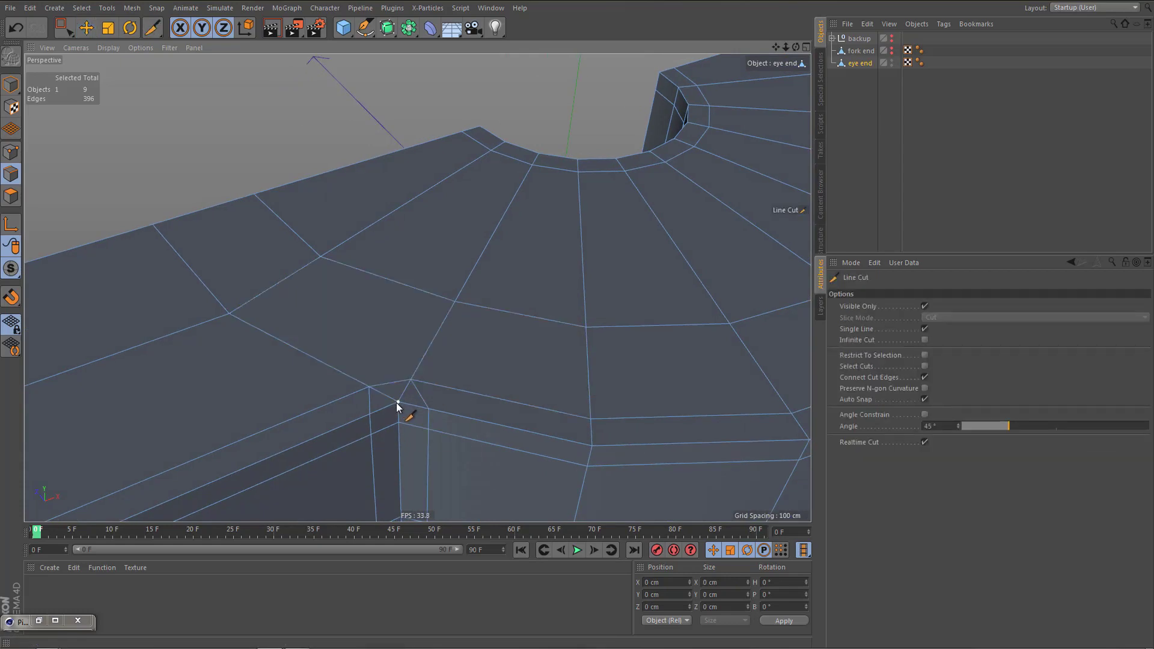
{"action": "left_click", "coordinate": [398, 402]}
{"action": "left_click", "coordinate": [321, 257]}
{"action": "left_click", "coordinate": [428, 410]}
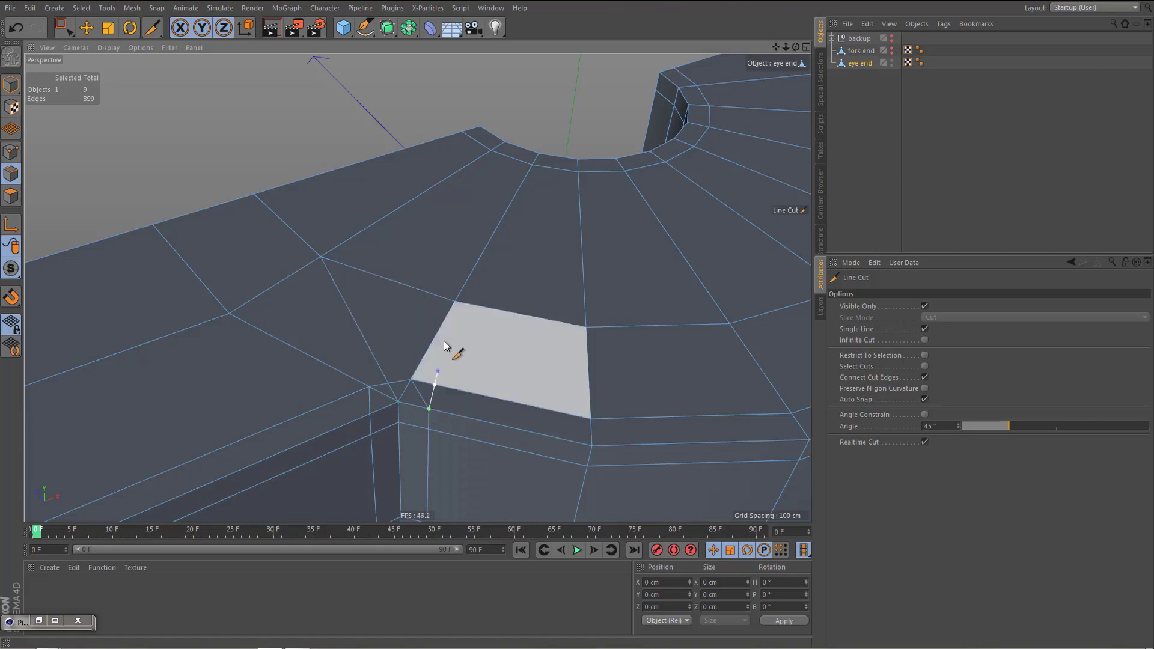
{"action": "left_click", "coordinate": [455, 302]}
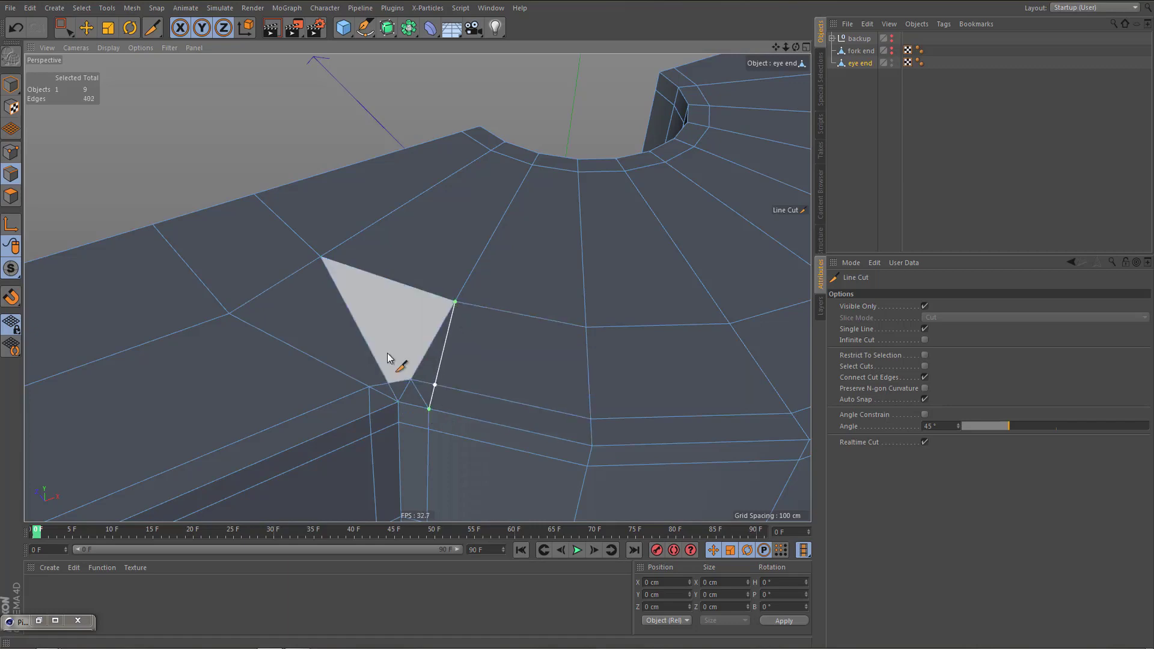
{"action": "left_click", "coordinate": [369, 414]}
{"action": "left_click", "coordinate": [229, 314]}
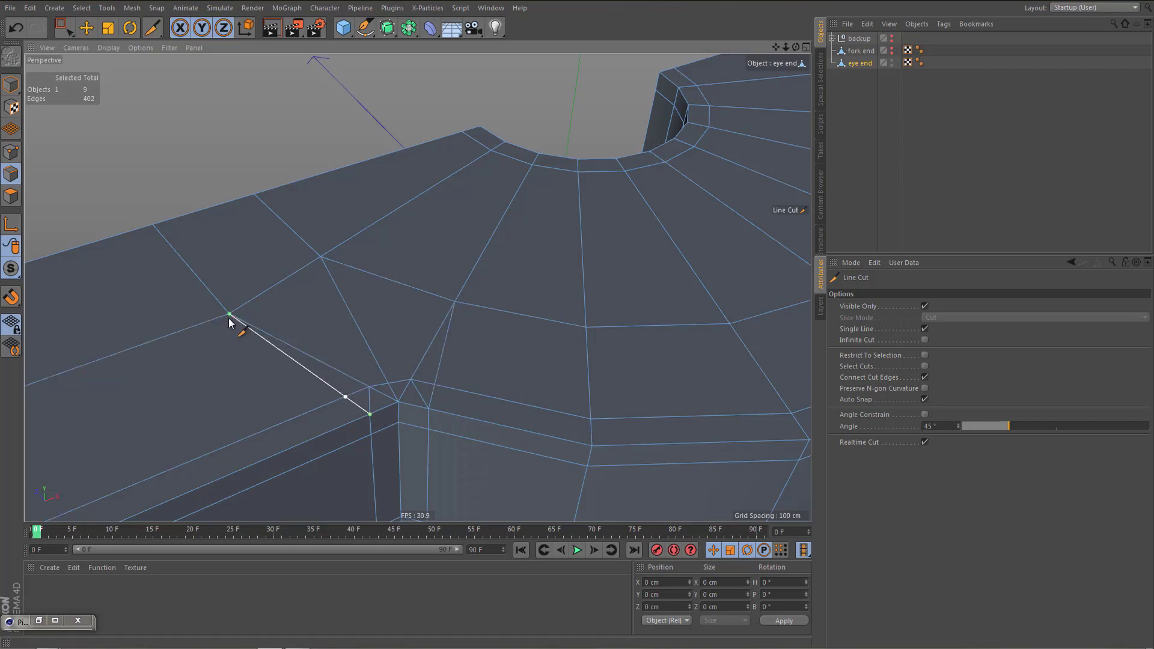
Dissolve the three redundant edges beside the new cuts at the shoulder's upper corner
{"action": "key", "text": "e"}
{"action": "left_click", "coordinate": [336, 390]}
{"action": "left_click", "coordinate": [339, 378]}
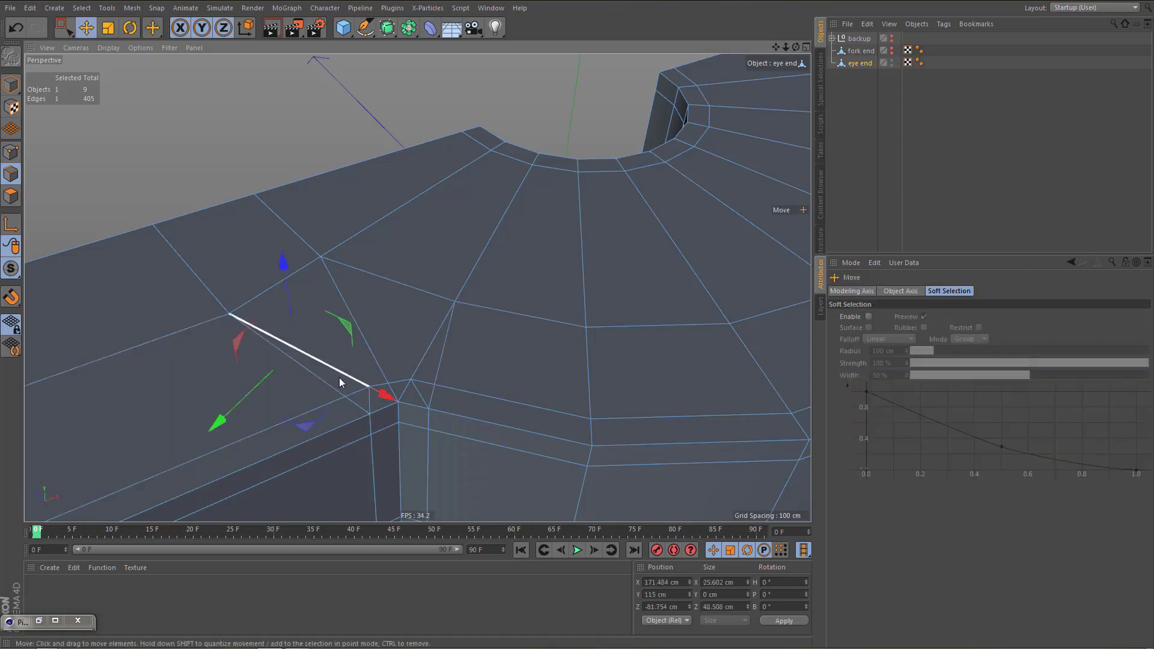
{"action": "key", "text": "Delete"}
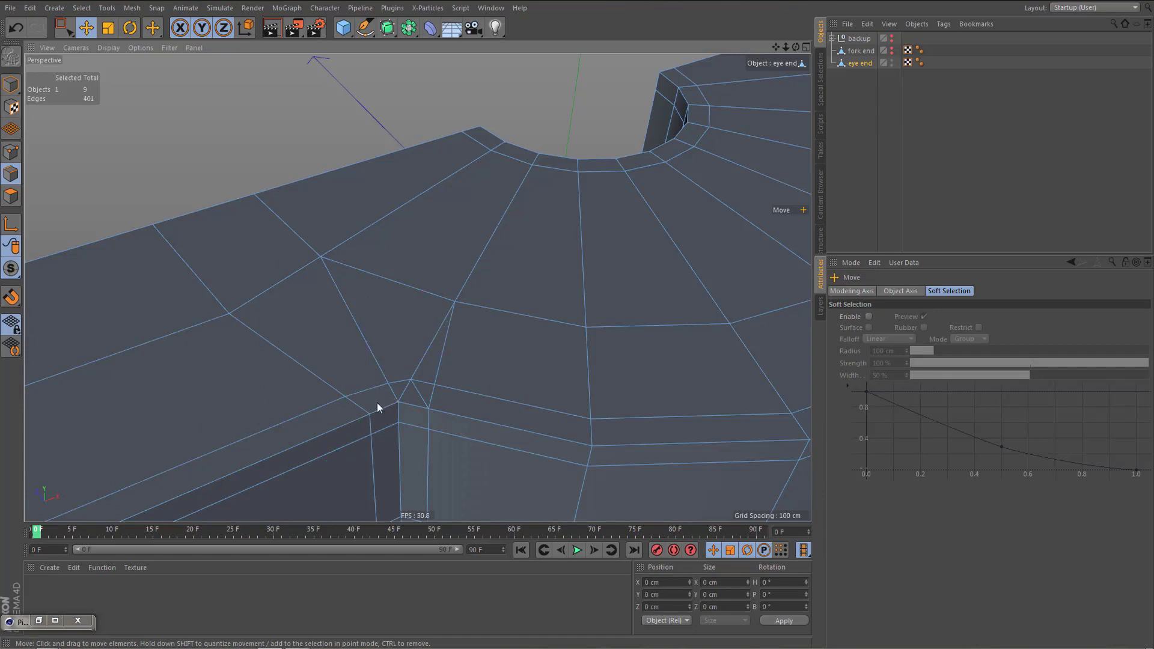
{"action": "left_click", "coordinate": [425, 358]}
{"action": "key", "text": "Delete"}
{"action": "left_click", "coordinate": [420, 392]}
{"action": "key", "text": "Delete"}
{"action": "left_click_drag", "start_coordinate": [408, 304], "coordinate": [376, 344], "text": "alt"}
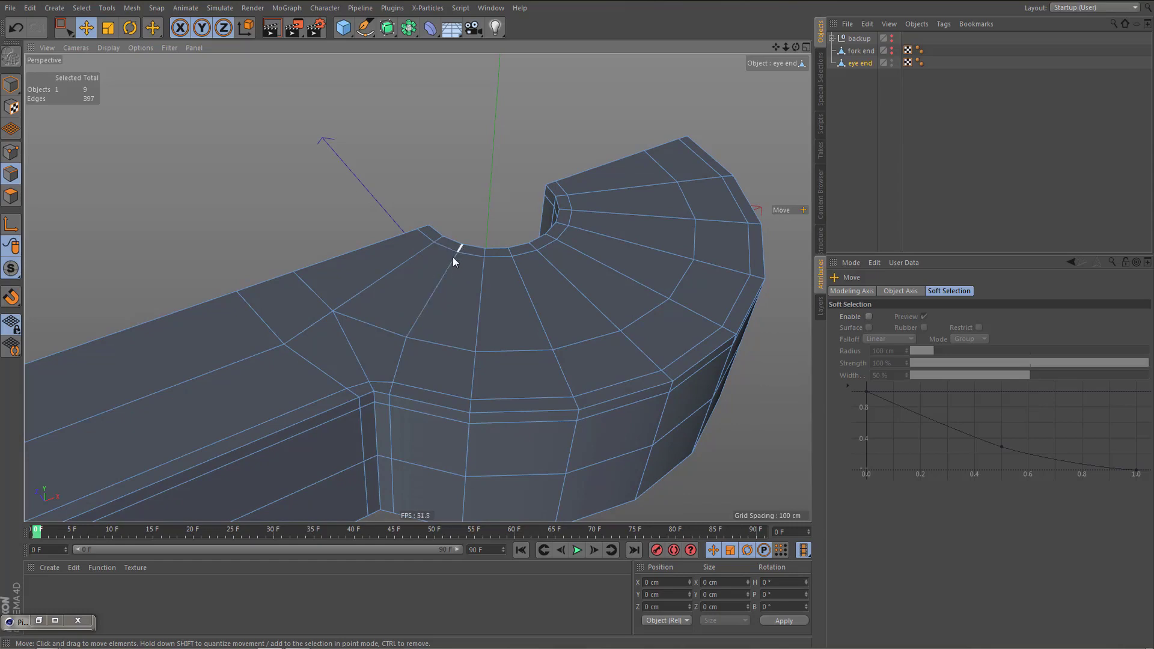
Move the upper-face loop point nearest the shoulder corner along the Z axis to about -58.2 cm
{"action": "right_click_drag", "start_coordinate": [381, 321], "coordinate": [365, 334], "text": "alt"}
{"action": "middle_click_drag", "start_coordinate": [365, 334], "coordinate": [406, 316], "text": "alt"}
{"action": "right_click_drag", "start_coordinate": [392, 307], "coordinate": [435, 304], "text": "alt"}
{"action": "key", "text": "Return"}
{"action": "left_click", "coordinate": [399, 280]}
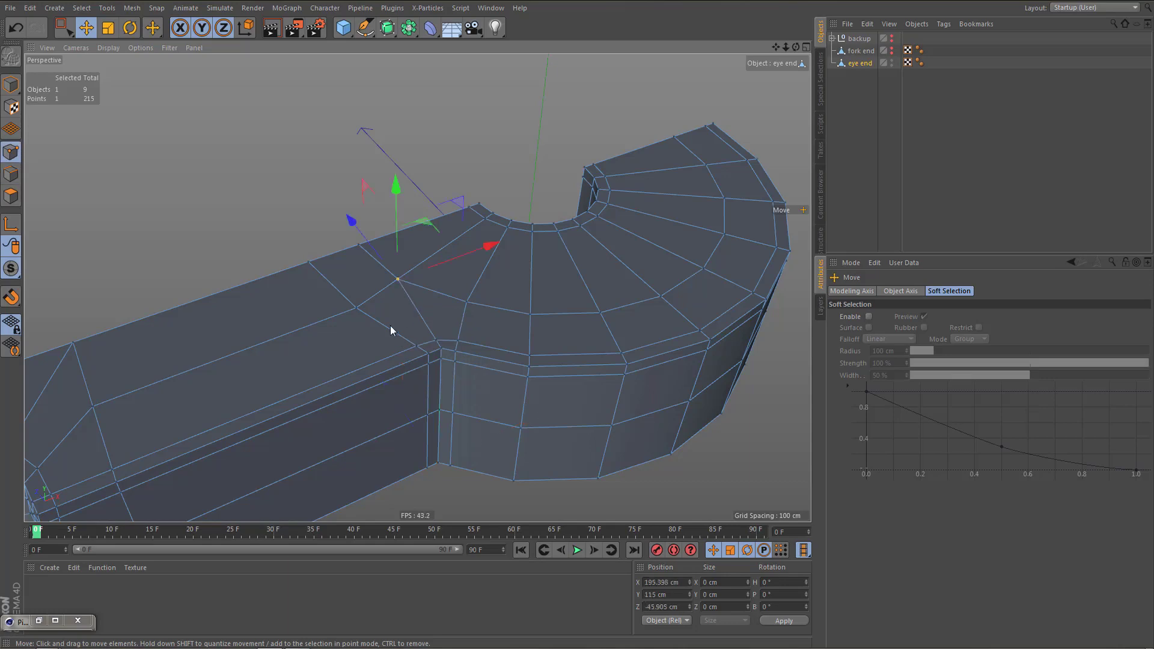
{"action": "left_click_drag", "start_coordinate": [359, 235], "coordinate": [368, 234]}
Place the eye end under a Symmetry object and set its mirror plane to XY
{"action": "middle_click_drag", "start_coordinate": [476, 332], "coordinate": [490, 359], "text": "alt"}
{"action": "right_click_drag", "start_coordinate": [463, 359], "coordinate": [456, 385], "text": "alt"}
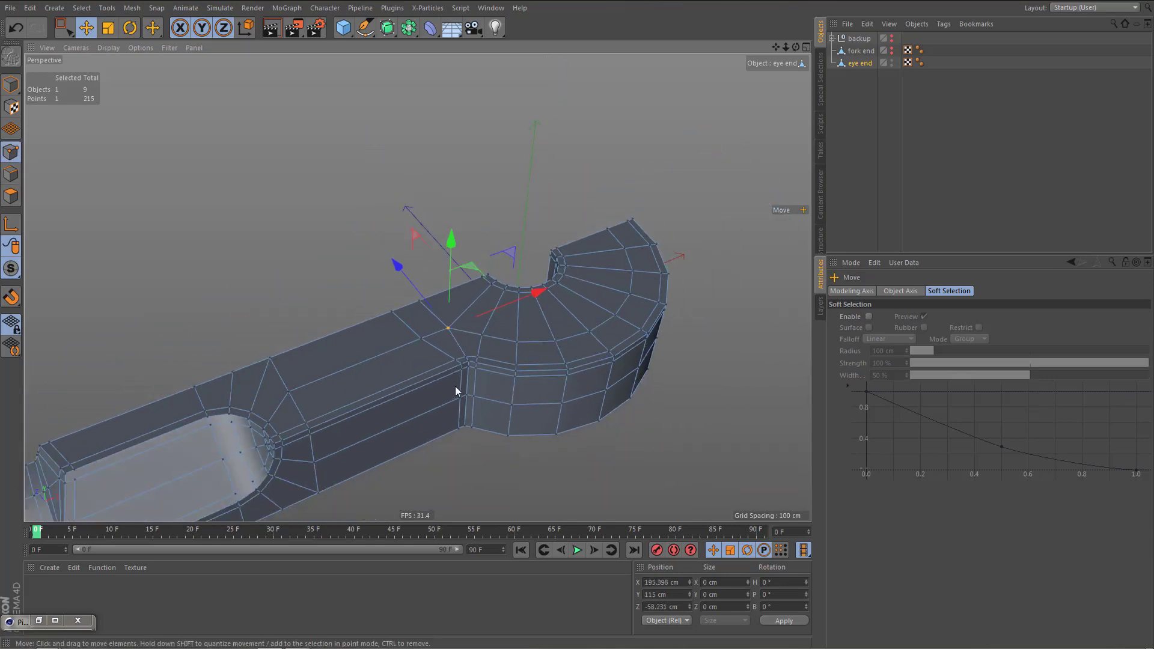
{"action": "middle_click_drag", "start_coordinate": [455, 386], "coordinate": [519, 290], "text": "alt"}
{"action": "right_click_drag", "start_coordinate": [519, 290], "coordinate": [512, 326], "text": "alt"}
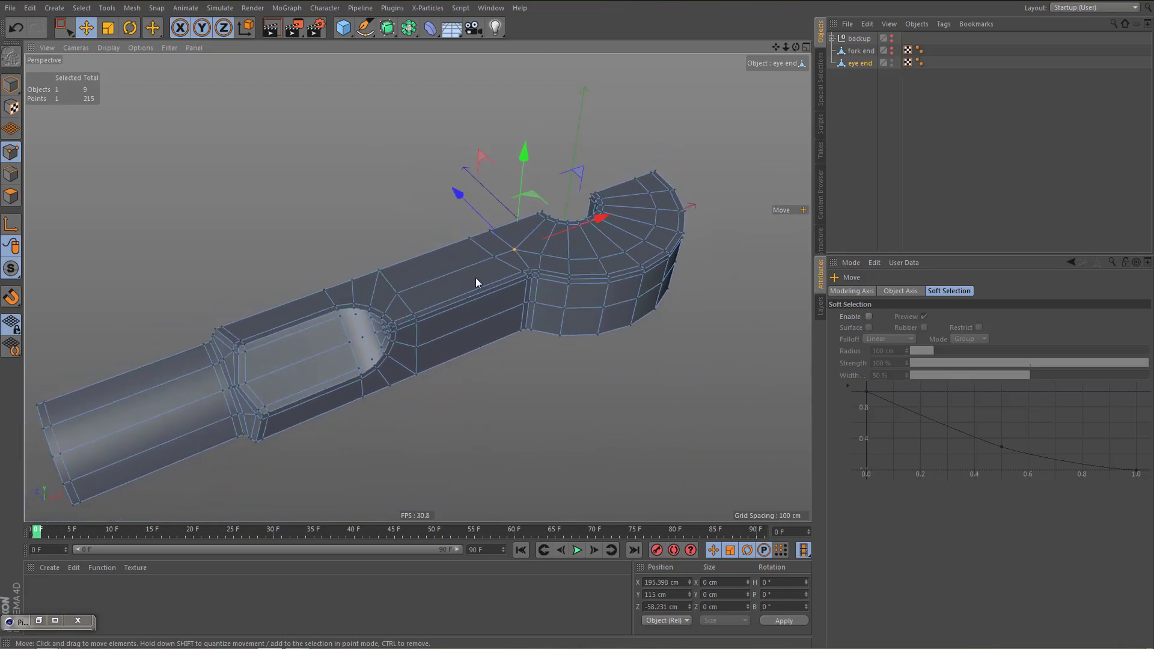
{"action": "left_click_drag", "start_coordinate": [476, 283], "coordinate": [567, 326], "text": "alt"}
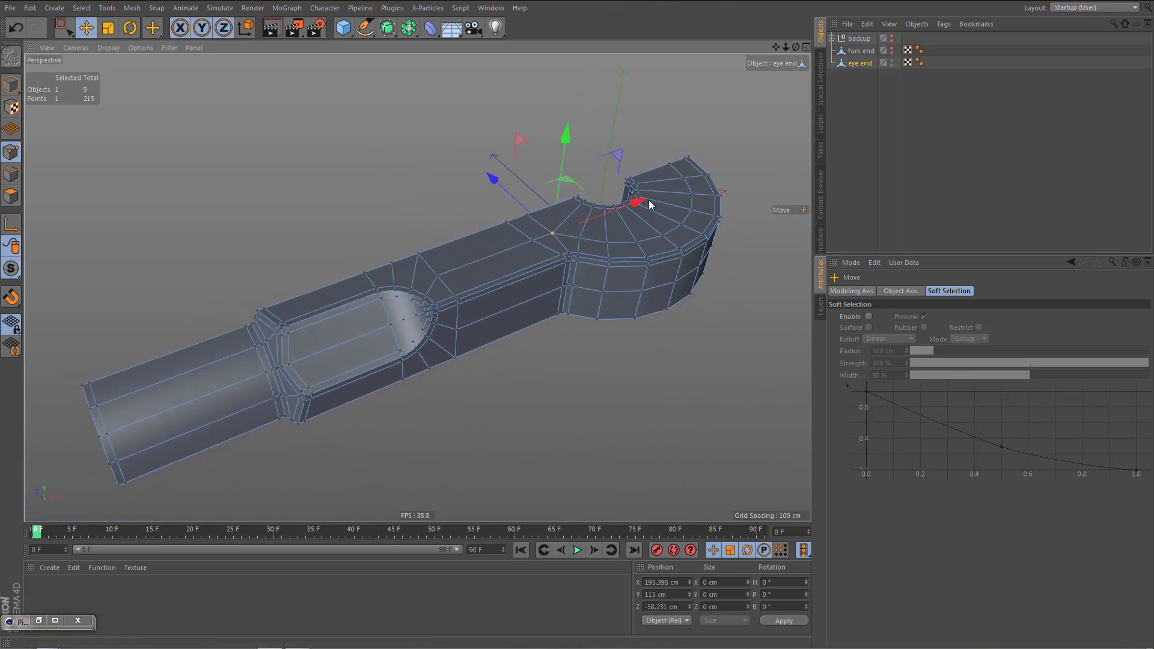
{"action": "scroll", "coordinate": [698, 186], "scroll_direction": "up", "scroll_amount": 5}
{"action": "left_click_drag", "start_coordinate": [593, 254], "coordinate": [569, 272], "text": "alt"}
{"action": "right_click_drag", "start_coordinate": [569, 272], "coordinate": [523, 316], "text": "alt"}
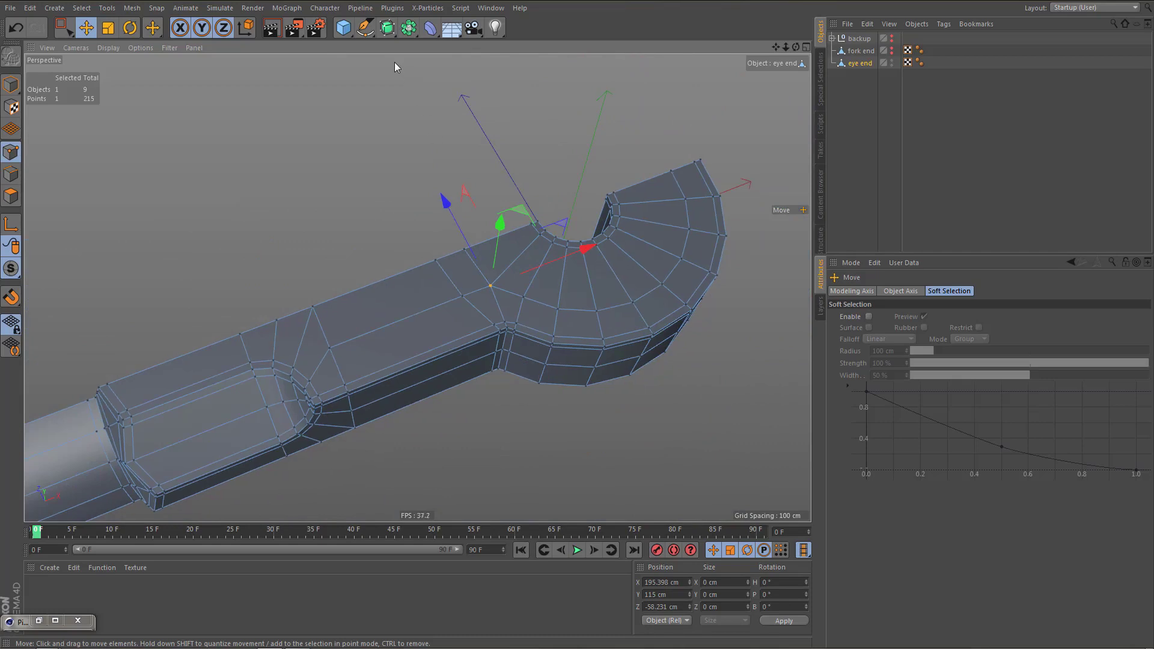
{"action": "left_click", "coordinate": [408, 27]}
{"action": "left_click", "coordinate": [554, 88], "text": "alt"}
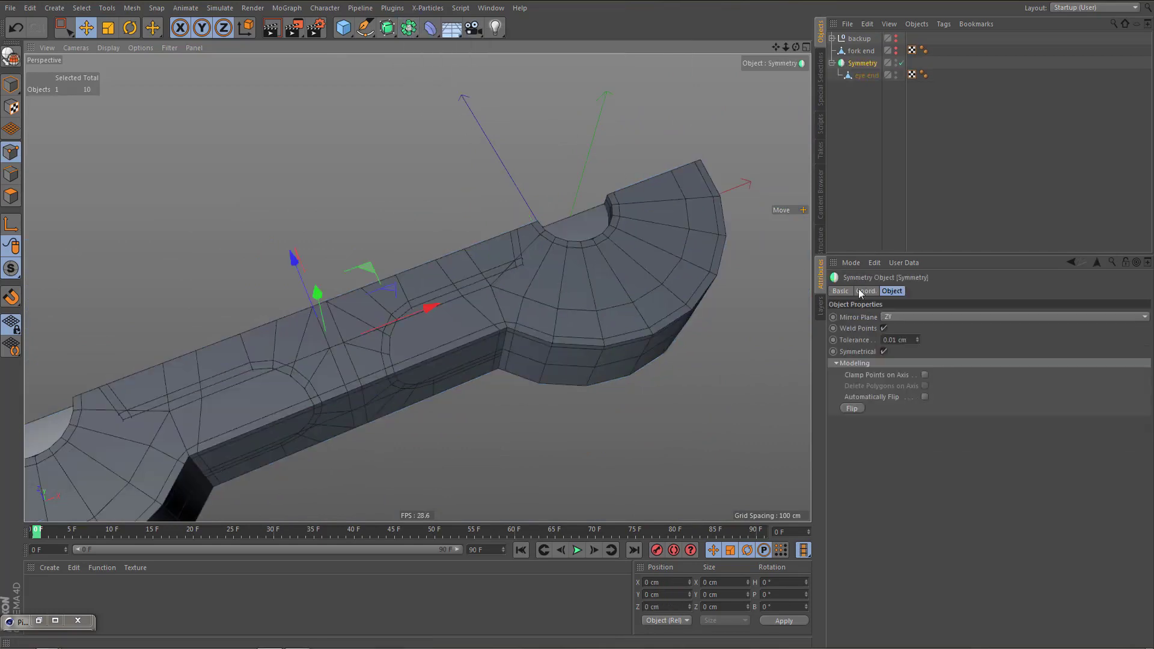
{"action": "left_click", "coordinate": [900, 319]}
{"action": "left_click", "coordinate": [905, 331]}
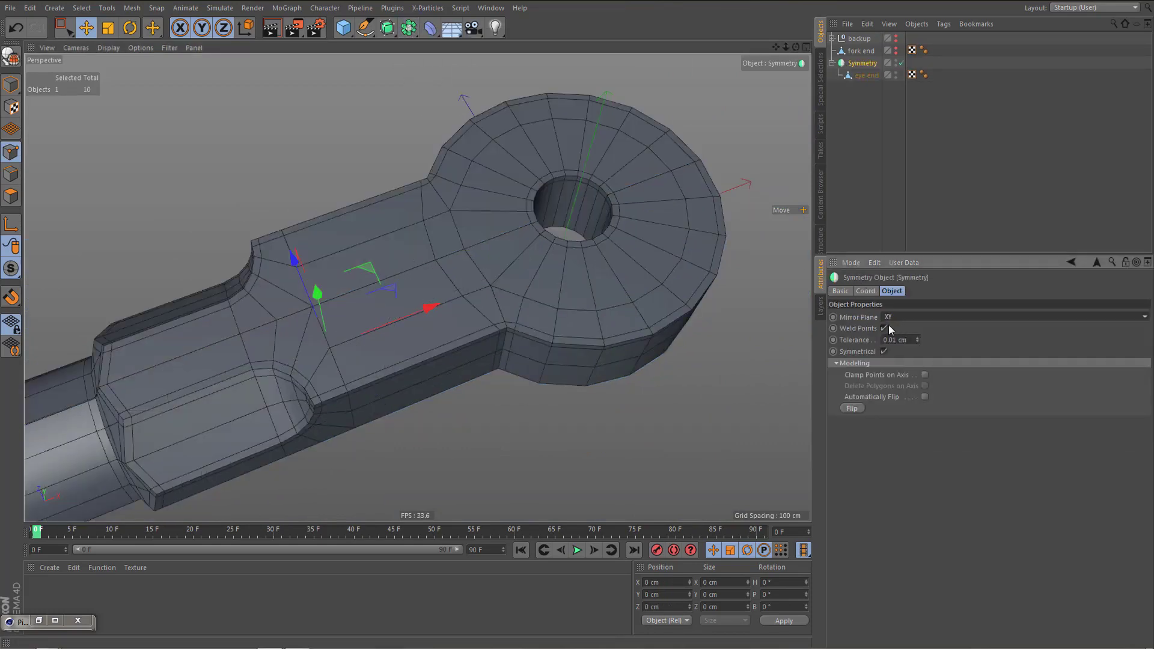
Add a second Symmetry object above the first one and set its mirror plane to XZ
{"action": "left_click_drag", "start_coordinate": [507, 267], "coordinate": [530, 256], "text": "alt"}
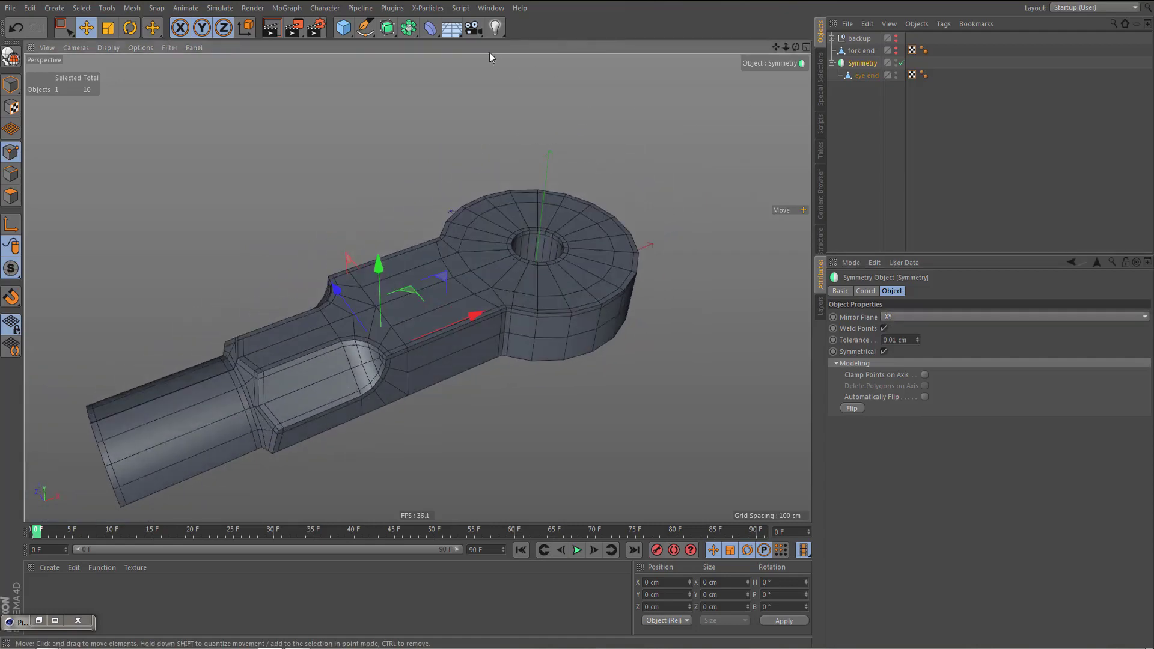
{"action": "left_click", "coordinate": [409, 27]}
{"action": "left_click", "coordinate": [535, 92], "text": "alt"}
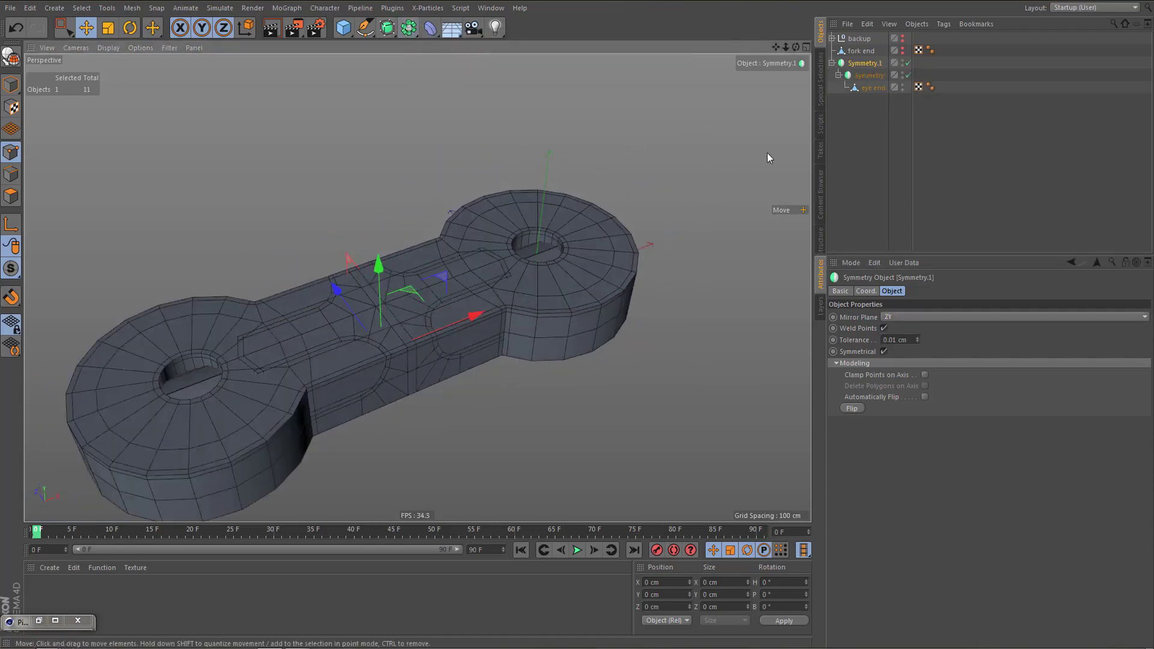
{"action": "left_click", "coordinate": [914, 317]}
{"action": "left_click", "coordinate": [914, 355]}
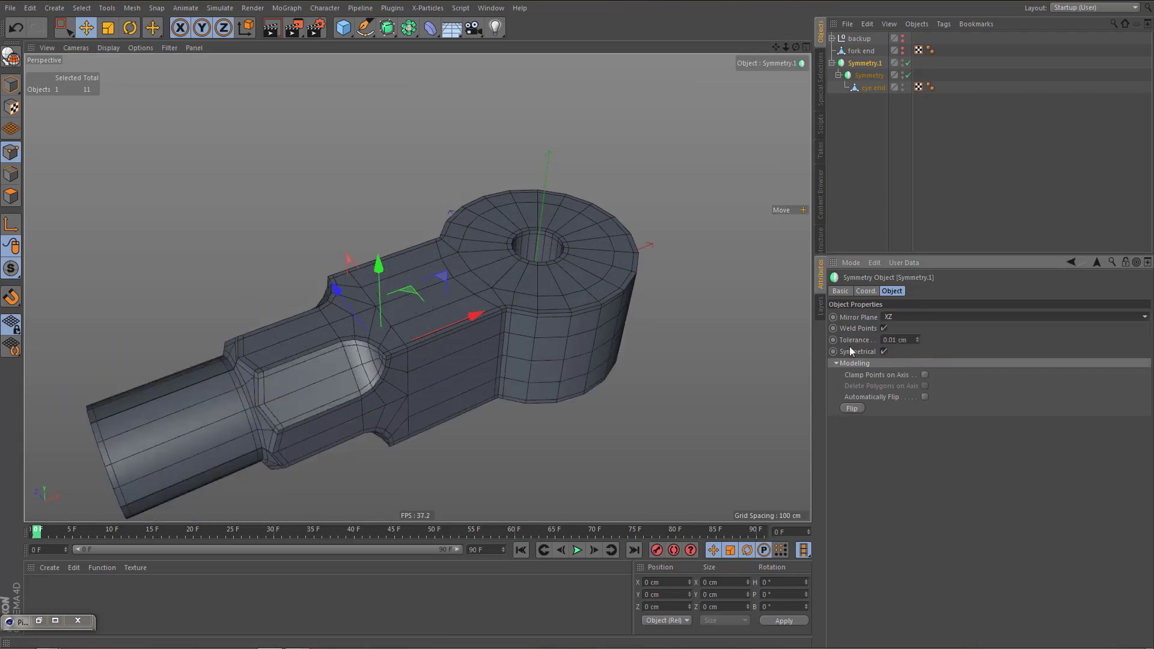
Make the nested symmetries editable, delete the leftover nulls and select the eye end mesh
{"action": "middle_click_drag", "start_coordinate": [577, 289], "coordinate": [630, 243], "text": "alt"}
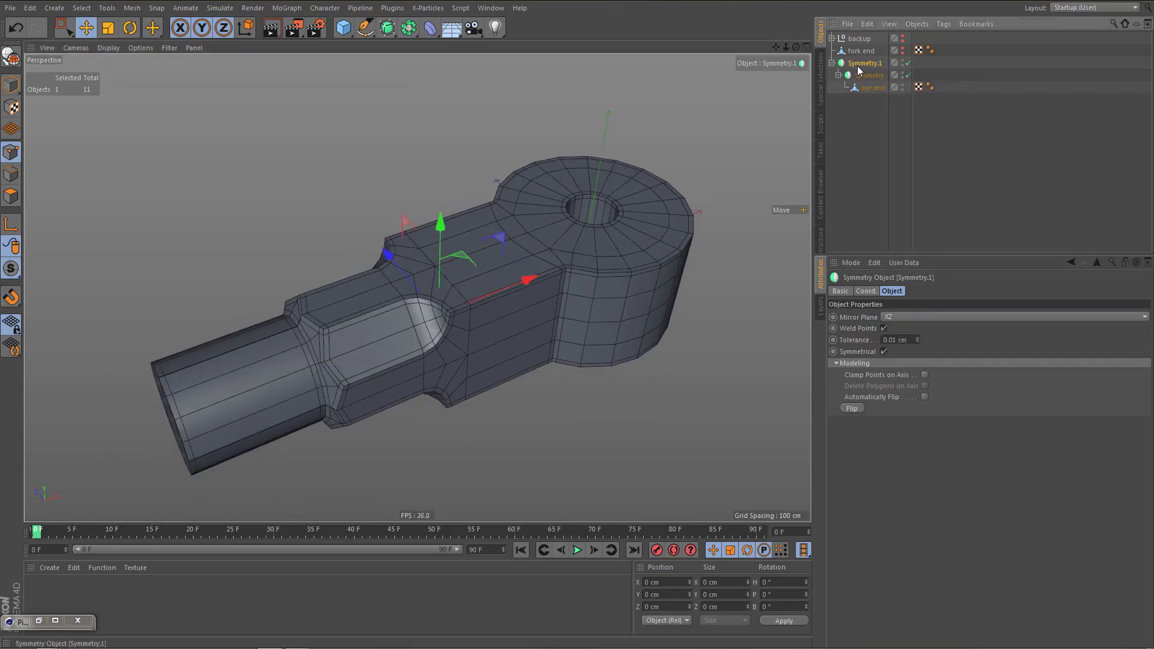
{"action": "key", "text": "c"}
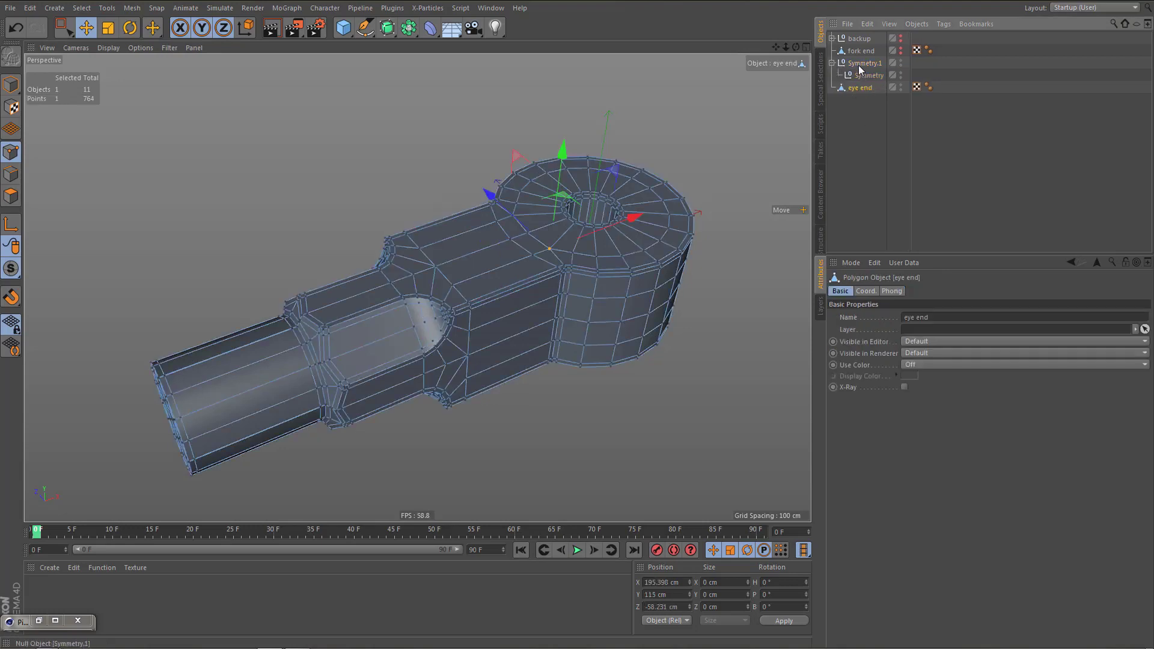
{"action": "left_click", "coordinate": [859, 65]}
{"action": "key", "text": "Delete"}
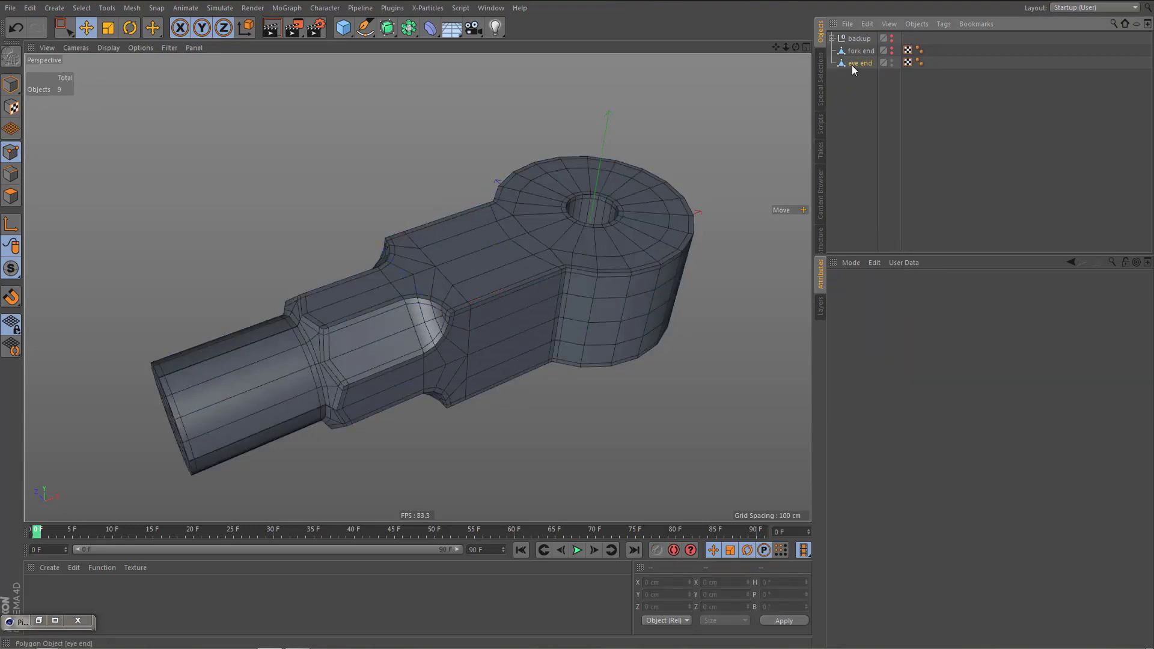
{"action": "left_click", "coordinate": [858, 63]}
Examine the edge loops around the bore on the eye's upper face, in perspective and against the reference in top view
{"action": "left_click_drag", "start_coordinate": [658, 237], "coordinate": [623, 265], "text": "alt"}
{"action": "scroll", "coordinate": [541, 252], "scroll_direction": "up", "scroll_amount": 6}
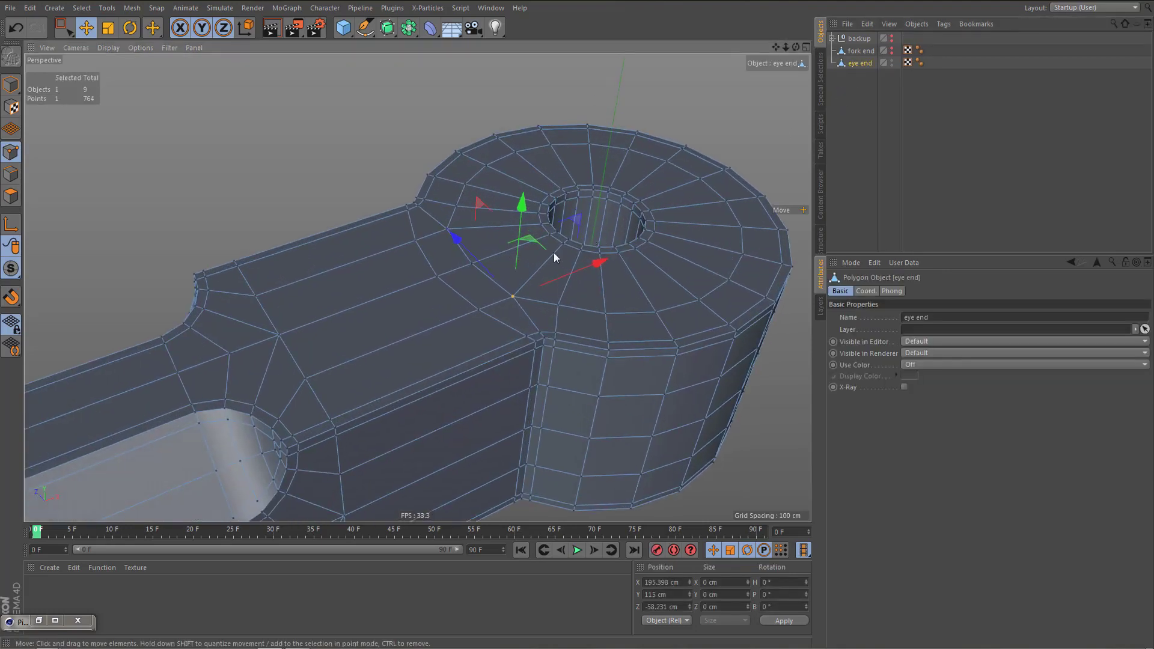
{"action": "scroll", "coordinate": [505, 230], "scroll_direction": "up", "scroll_amount": 3}
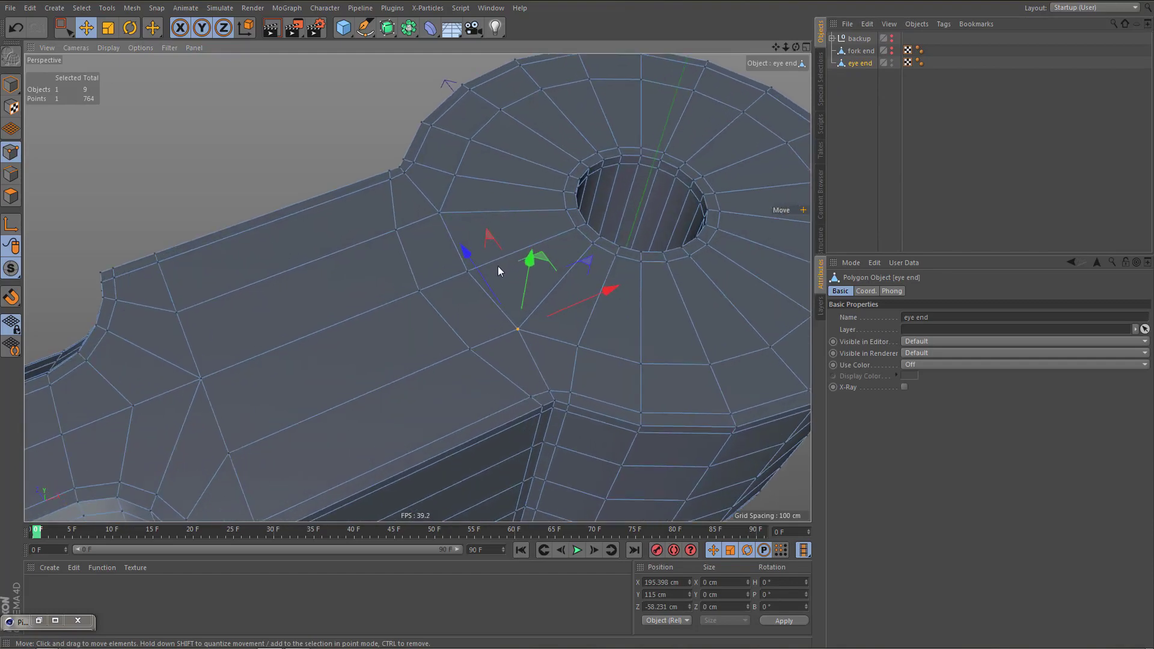
{"action": "mouse_move", "coordinate": [499, 263]}
{"action": "left_mouse_down", "text": "alt"}
{"action": "mouse_move", "coordinate": [412, 302]}
{"action": "mouse_move", "coordinate": [472, 308]}
{"action": "left_mouse_up", "text": "alt"}
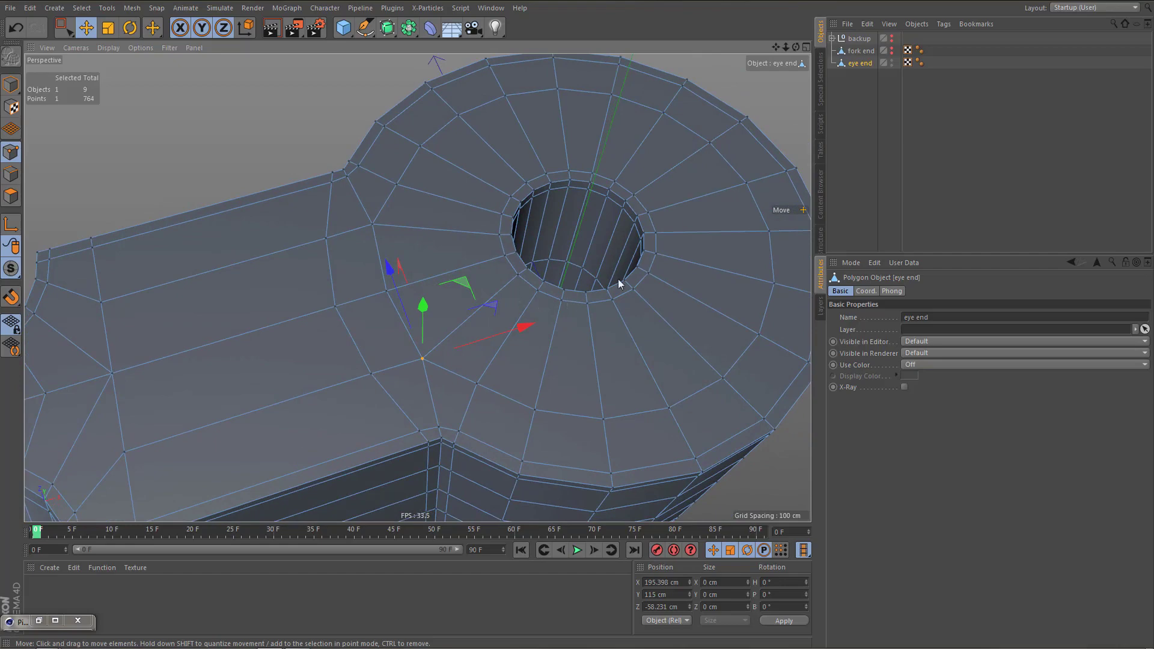
{"action": "right_click_drag", "start_coordinate": [441, 251], "coordinate": [492, 248], "text": "alt"}
{"action": "middle_click_drag", "start_coordinate": [397, 249], "coordinate": [408, 261], "text": "alt"}
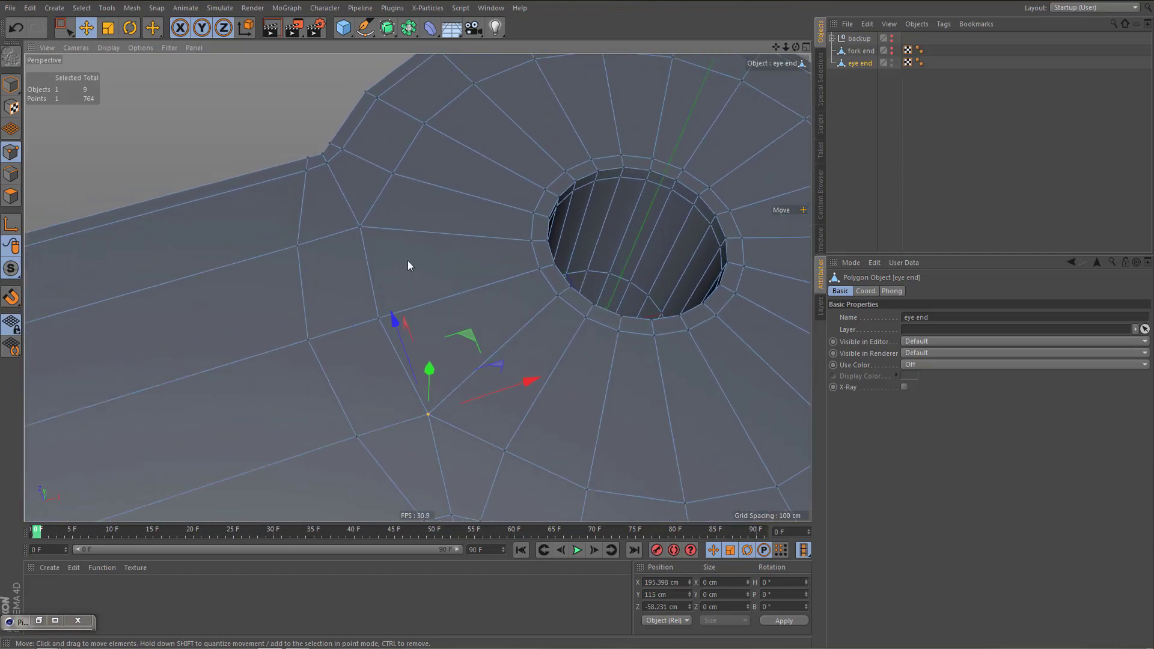
{"action": "middle_click", "coordinate": [428, 290]}
{"action": "middle_click", "coordinate": [544, 233]}
{"action": "right_click_drag", "start_coordinate": [437, 268], "coordinate": [409, 361], "text": "alt"}
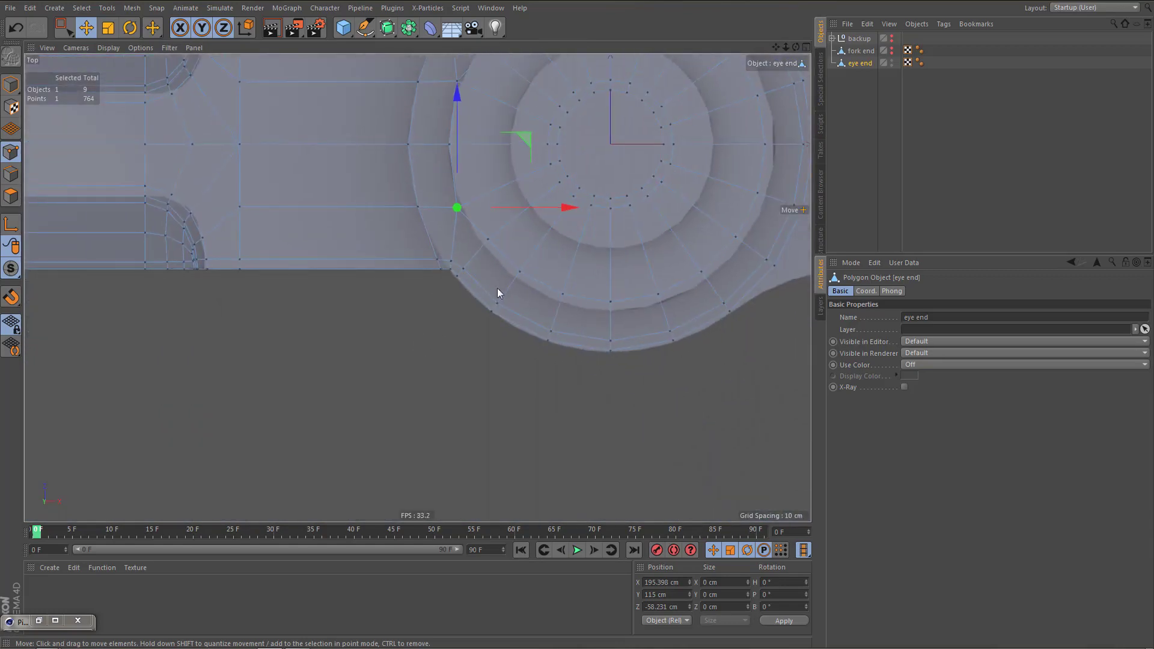
{"action": "middle_click_drag", "start_coordinate": [497, 289], "coordinate": [389, 403], "text": "alt"}
{"action": "scroll", "coordinate": [515, 256], "scroll_direction": "up", "scroll_amount": 3}
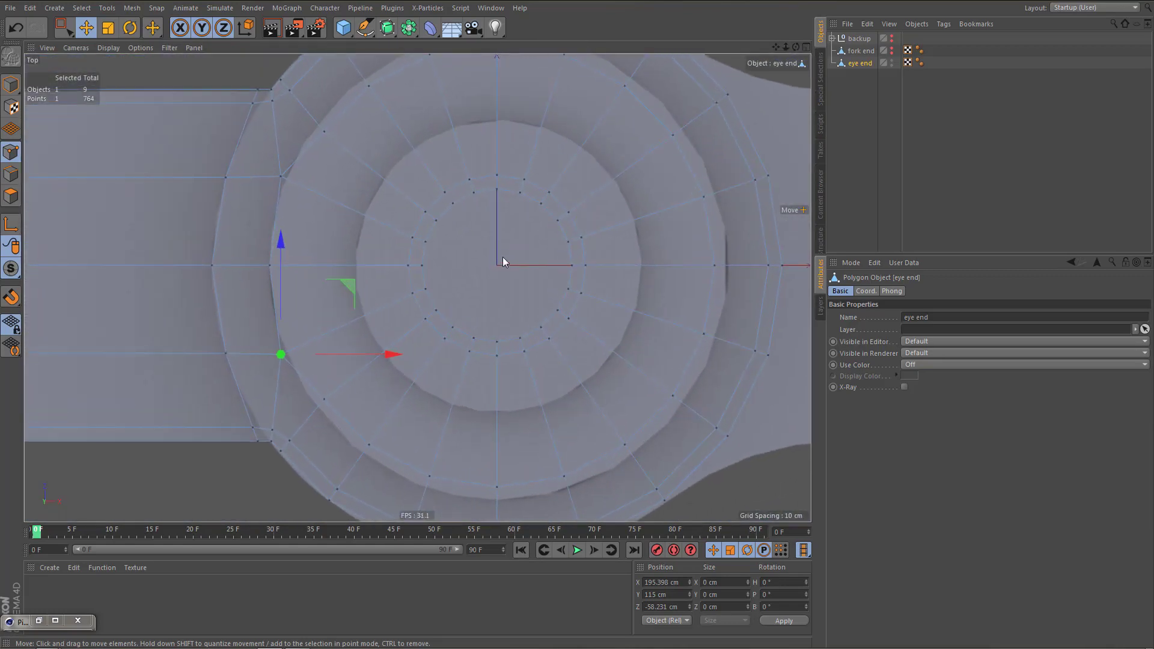
{"action": "mouse_move", "coordinate": [502, 258]}
{"action": "middle_mouse_down", "text": "alt"}
{"action": "mouse_move", "coordinate": [492, 318]}
{"action": "mouse_move", "coordinate": [453, 293]}
{"action": "mouse_move", "coordinate": [455, 272]}
{"action": "middle_mouse_up", "text": "alt"}
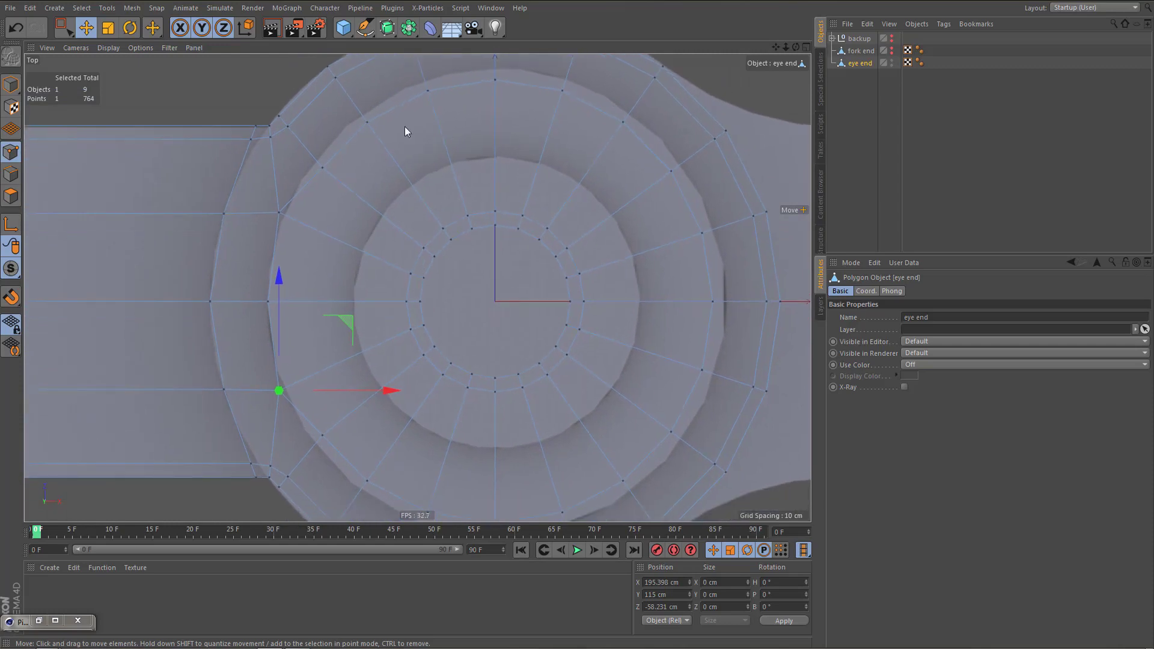
Select the complete 20-edge loop on the eye's upper face and scale it outward to about 338 by 331 cm
{"action": "key", "text": "Return"}
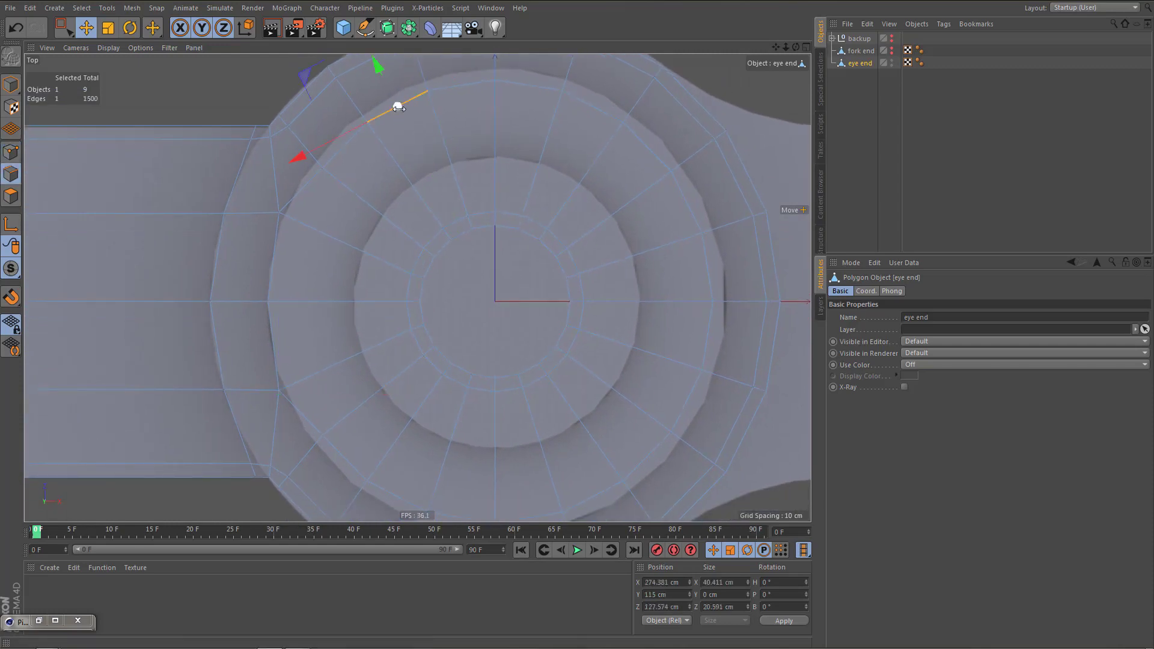
{"action": "double_click", "coordinate": [400, 110]}
{"action": "double_click", "coordinate": [279, 251], "text": "shift"}
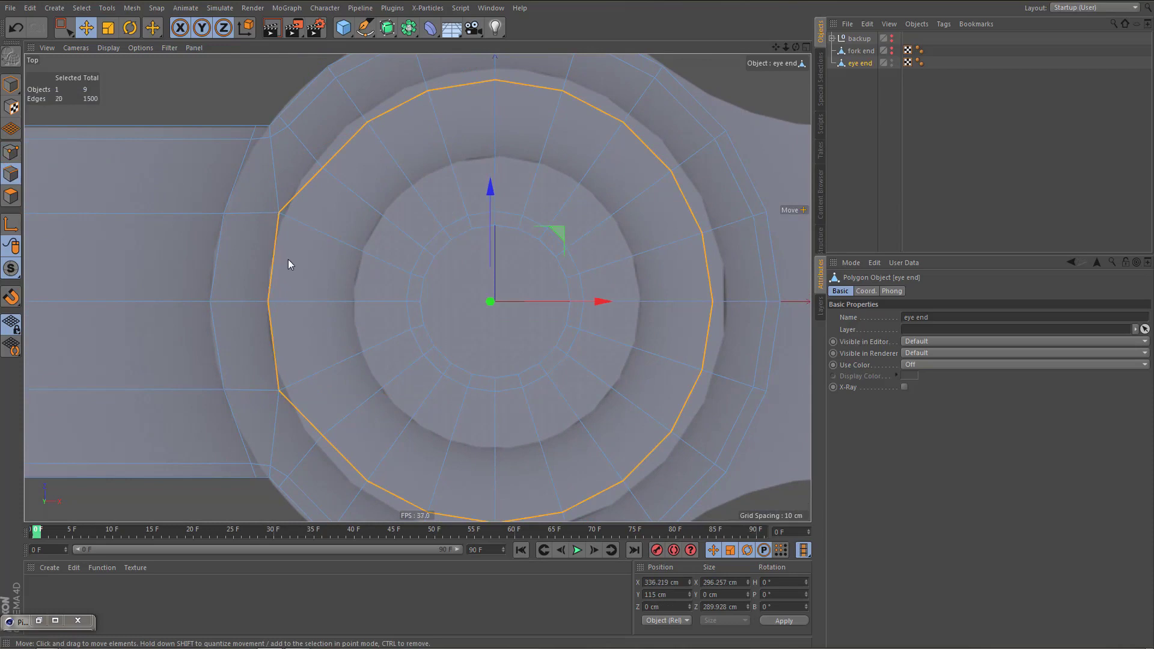
{"action": "key", "text": "t"}
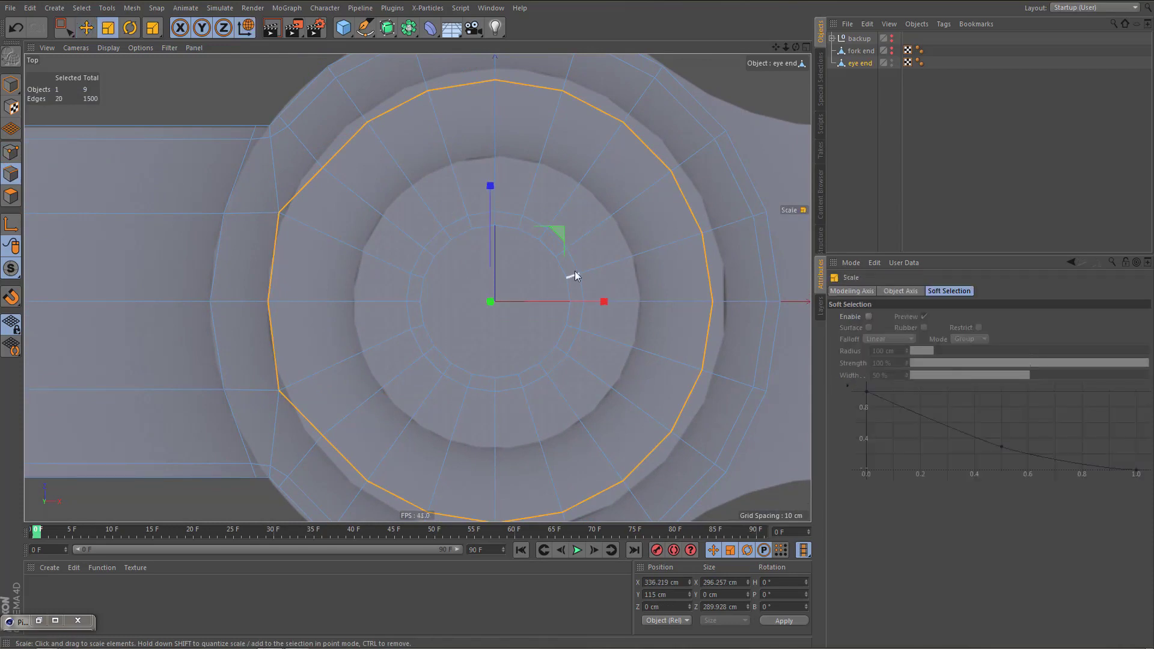
{"action": "left_click_drag", "start_coordinate": [579, 271], "coordinate": [643, 251]}
{"action": "middle_click", "coordinate": [406, 225]}
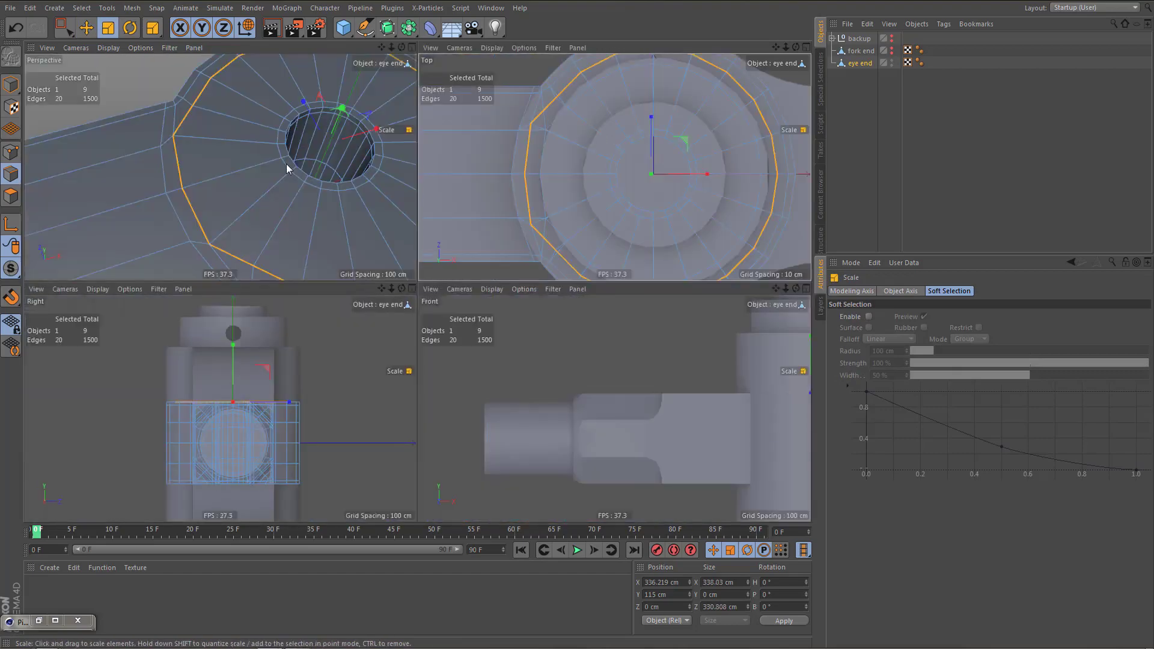
{"action": "middle_click", "coordinate": [286, 164]}
{"action": "middle_click_drag", "start_coordinate": [435, 248], "coordinate": [437, 234], "text": "alt"}
{"action": "right_click_drag", "start_coordinate": [402, 231], "coordinate": [384, 283], "text": "alt"}
{"action": "mouse_move", "coordinate": [385, 289]}
{"action": "left_mouse_down", "text": "alt"}
{"action": "mouse_move", "coordinate": [411, 282]}
{"action": "mouse_move", "coordinate": [401, 275]}
{"action": "left_mouse_up", "text": "alt"}
Loop-select the bevel edge around the bore on the upper face and scale it outward to about 307 cm across
{"action": "middle_click", "coordinate": [401, 276]}
{"action": "middle_click", "coordinate": [529, 174]}
{"action": "middle_click_drag", "start_coordinate": [523, 246], "coordinate": [513, 228], "text": "alt"}
{"action": "double_click", "coordinate": [439, 204]}
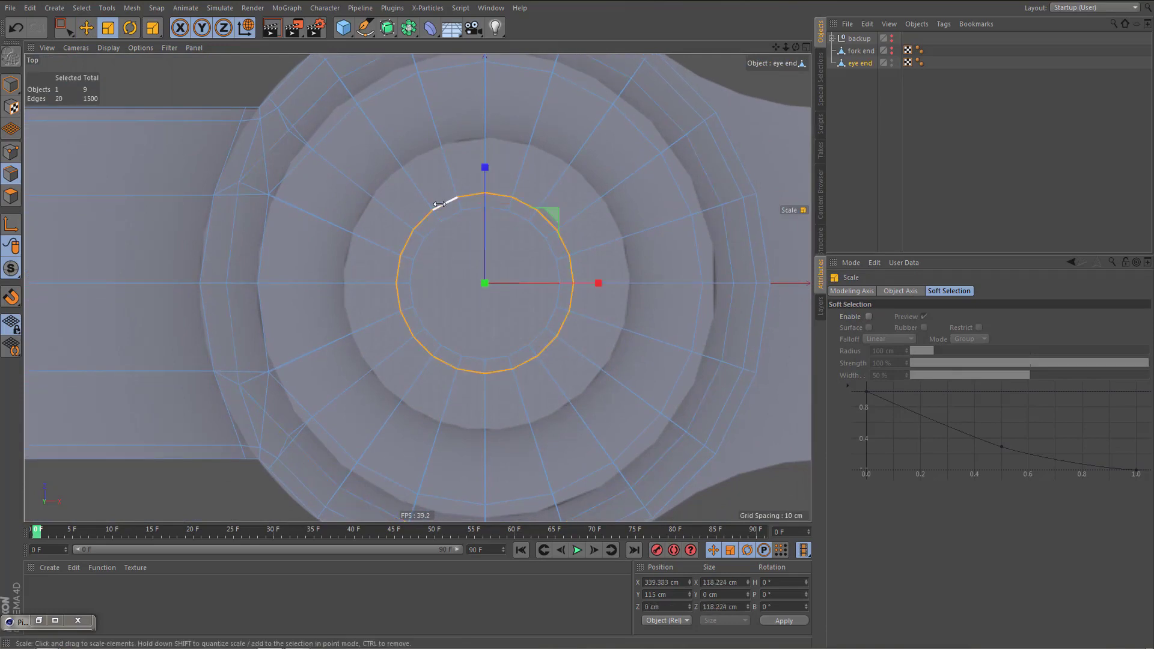
{"action": "left_click_drag", "start_coordinate": [595, 284], "coordinate": [726, 232]}
{"action": "key", "text": "ctrl+z"}
{"action": "left_click_drag", "start_coordinate": [670, 335], "coordinate": [1022, 252]}
{"action": "left_click_drag", "start_coordinate": [1022, 304], "coordinate": [1142, 304]}
{"action": "middle_click", "coordinate": [381, 326]}
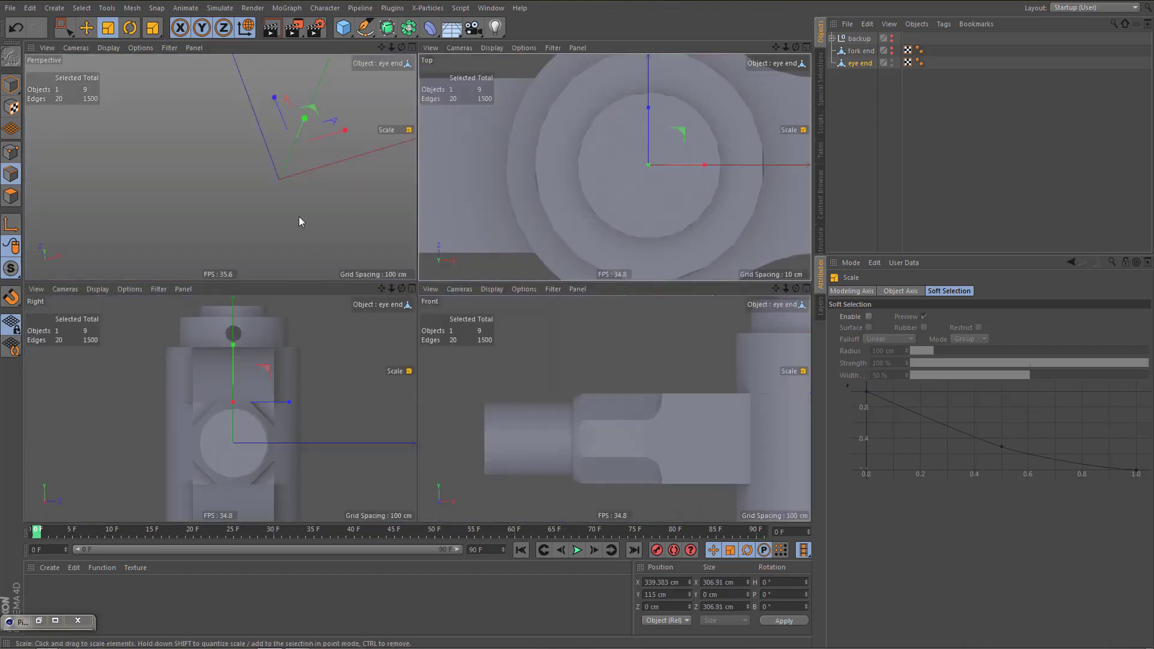
{"action": "middle_click", "coordinate": [299, 221]}
{"action": "left_click_drag", "start_coordinate": [443, 301], "coordinate": [415, 120], "text": "alt"}
{"action": "right_click_drag", "start_coordinate": [404, 196], "coordinate": [375, 289], "text": "alt"}
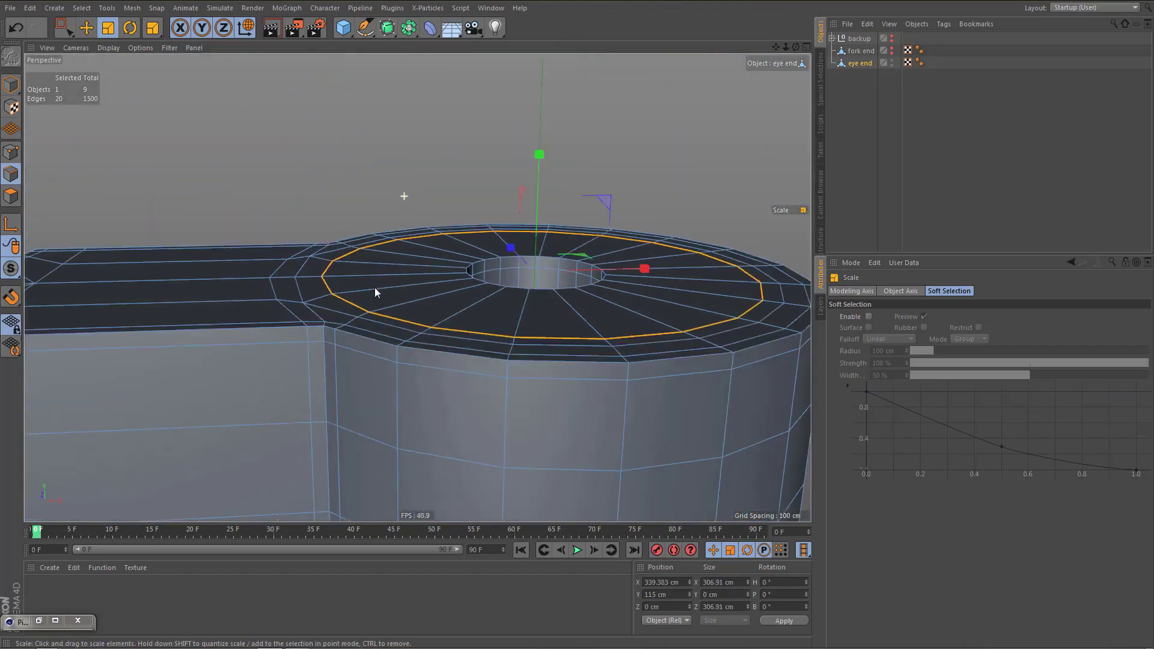
Undo the outward scaling of the bevel edge loop around the bore
{"action": "left_click_drag", "start_coordinate": [375, 292], "coordinate": [383, 226], "text": "alt"}
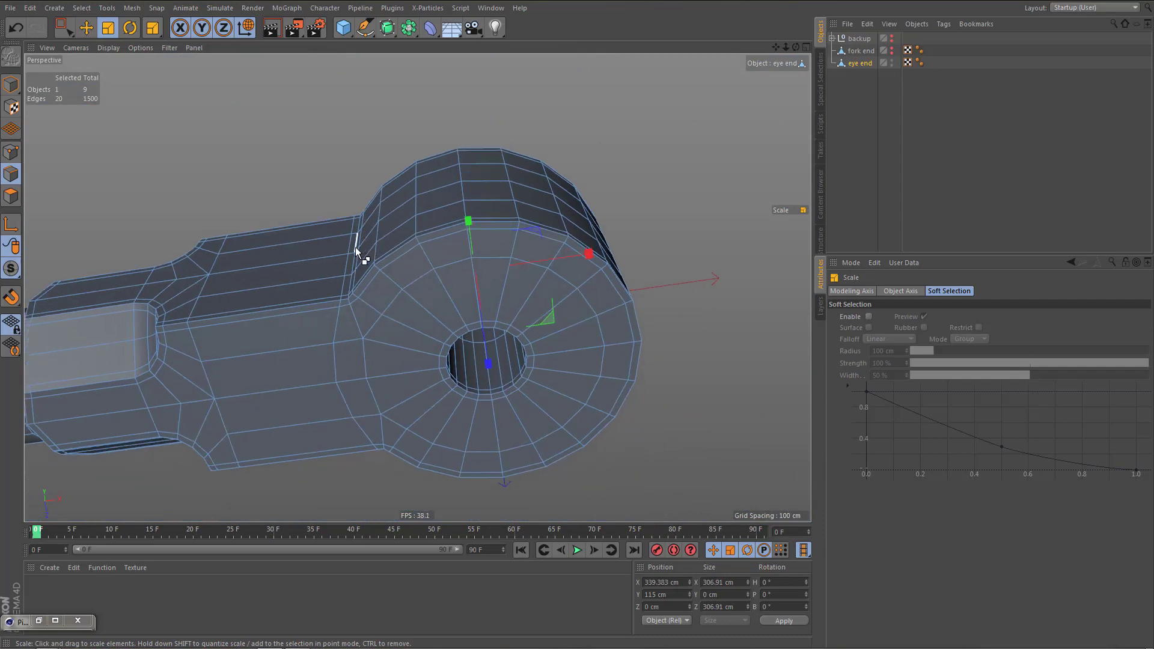
{"action": "key", "text": "ctrl+z"}
{"action": "left_click_drag", "start_coordinate": [381, 313], "coordinate": [420, 307], "text": "alt"}
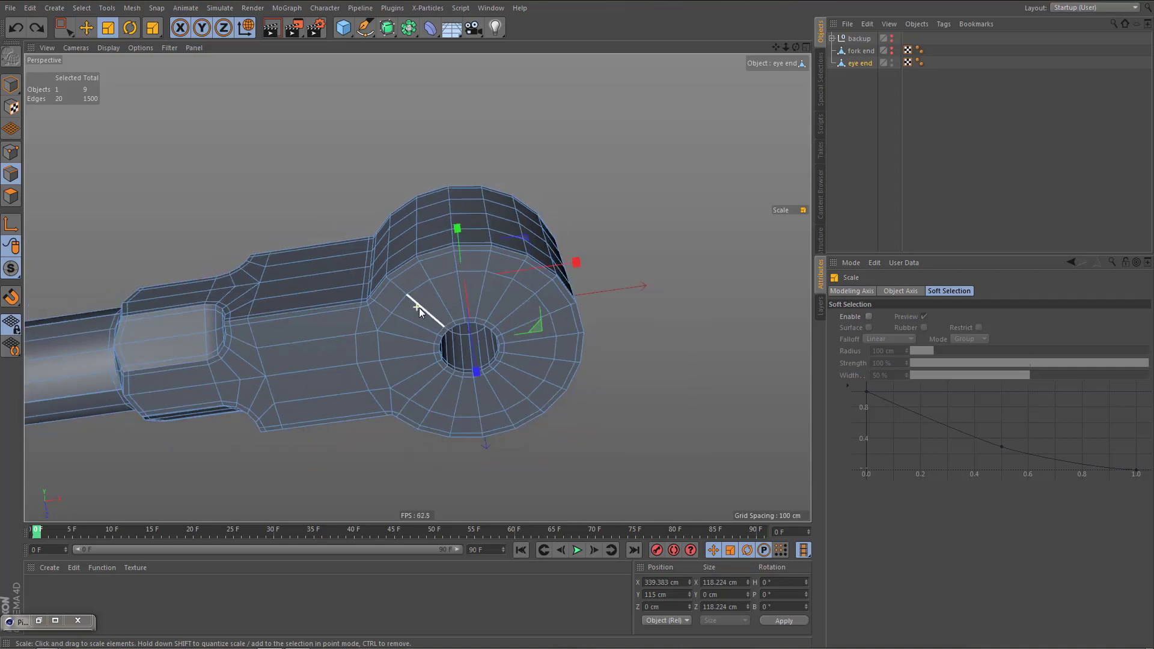
{"action": "right_click_drag", "start_coordinate": [420, 307], "coordinate": [391, 291], "text": "alt"}
{"action": "left_click_drag", "start_coordinate": [390, 291], "coordinate": [440, 390], "text": "alt"}
In the front view, rectangle-select the eye end's points below its horizontal centreline and delete them
{"action": "middle_click", "coordinate": [448, 388]}
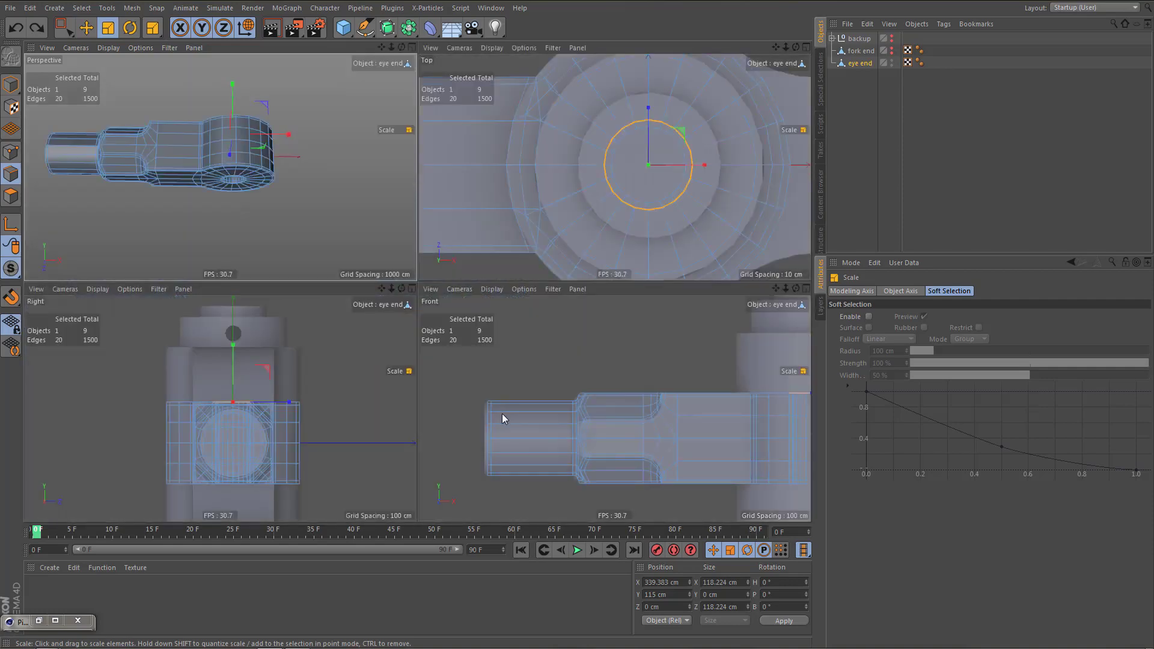
{"action": "middle_click", "coordinate": [518, 407]}
{"action": "scroll", "coordinate": [406, 333], "scroll_direction": "down", "scroll_amount": 5}
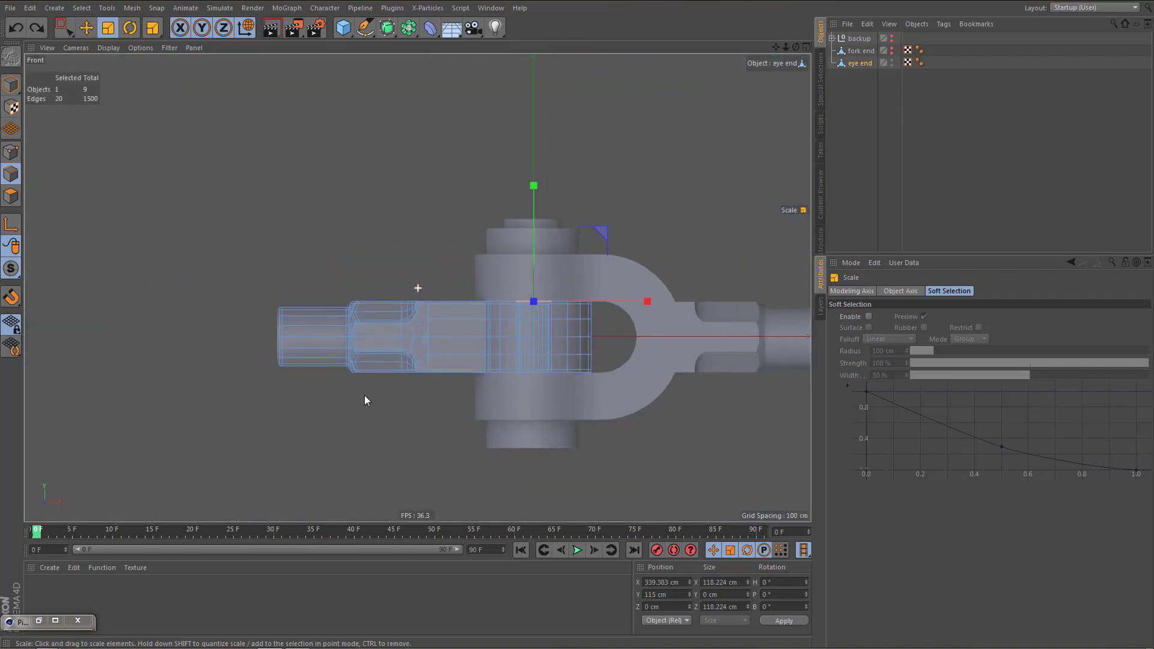
{"action": "key", "text": "Return"}
{"action": "key", "text": "0"}
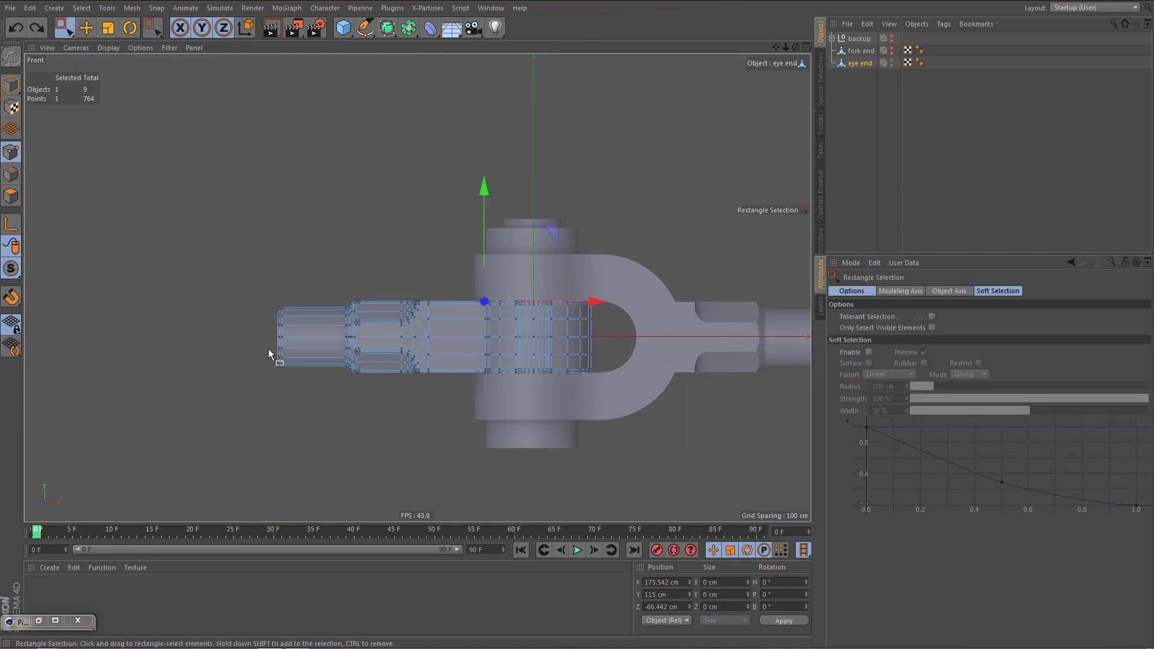
{"action": "left_click_drag", "start_coordinate": [268, 343], "coordinate": [651, 400]}
{"action": "key", "text": "Delete"}
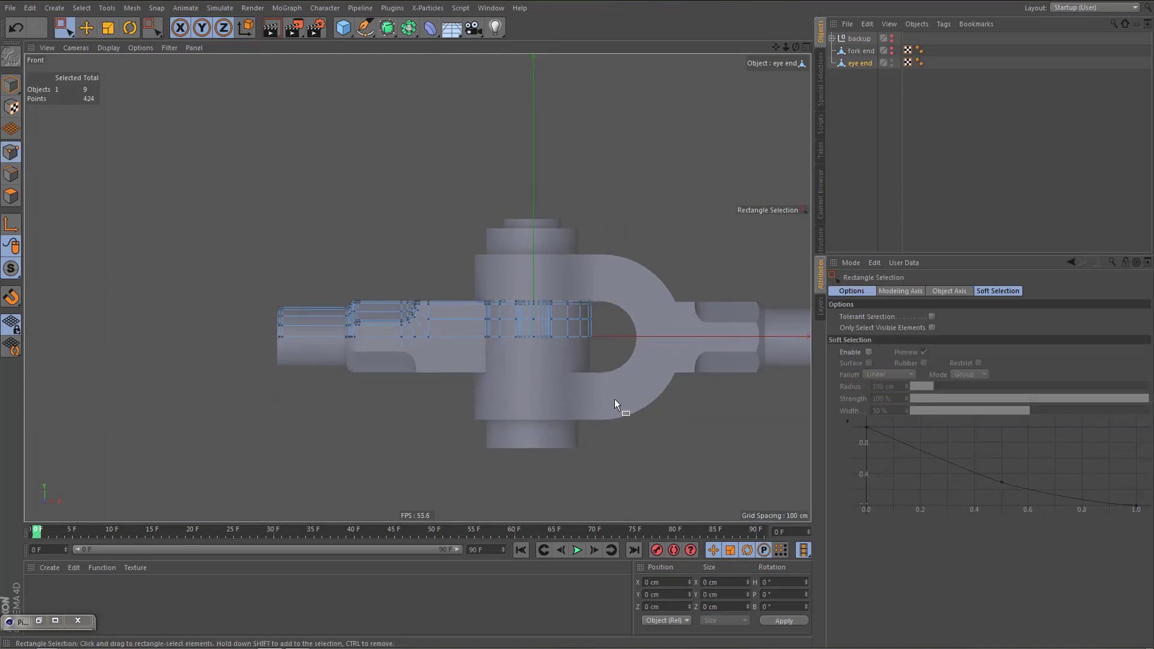
In the top view, scale the 20-edge bevel loop around the bore outward to about 321 cm across
{"action": "middle_click", "coordinate": [498, 322]}
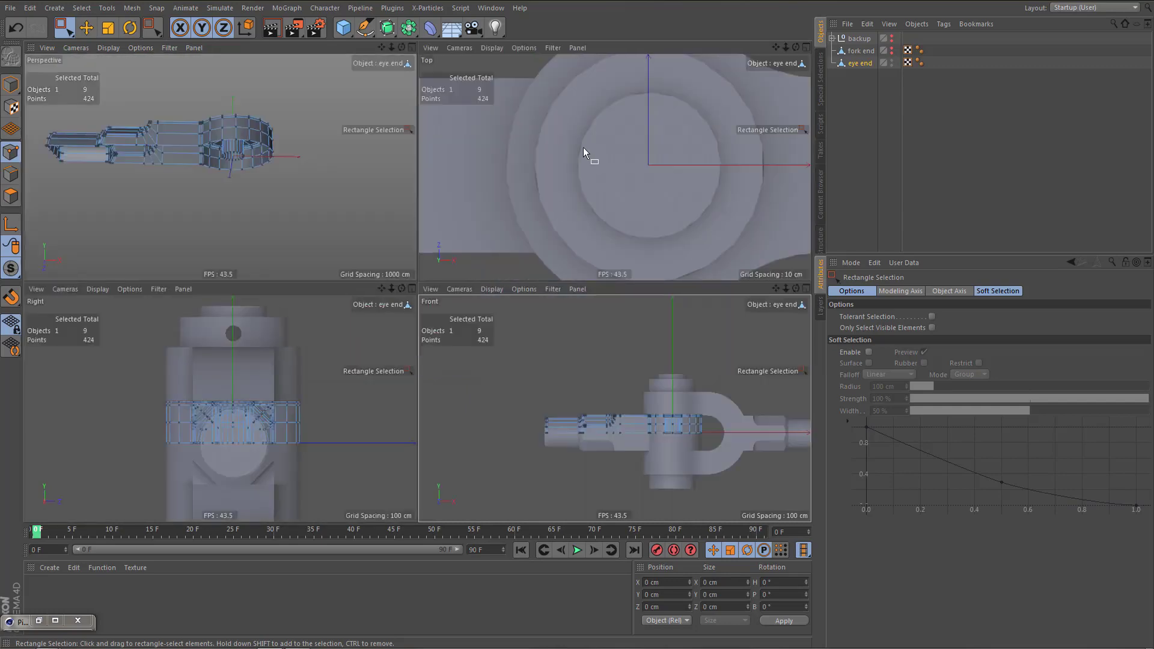
{"action": "middle_click", "coordinate": [583, 147]}
{"action": "middle_click_drag", "start_coordinate": [547, 215], "coordinate": [543, 238], "text": "alt"}
{"action": "key", "text": "Return"}
{"action": "key", "text": "e"}
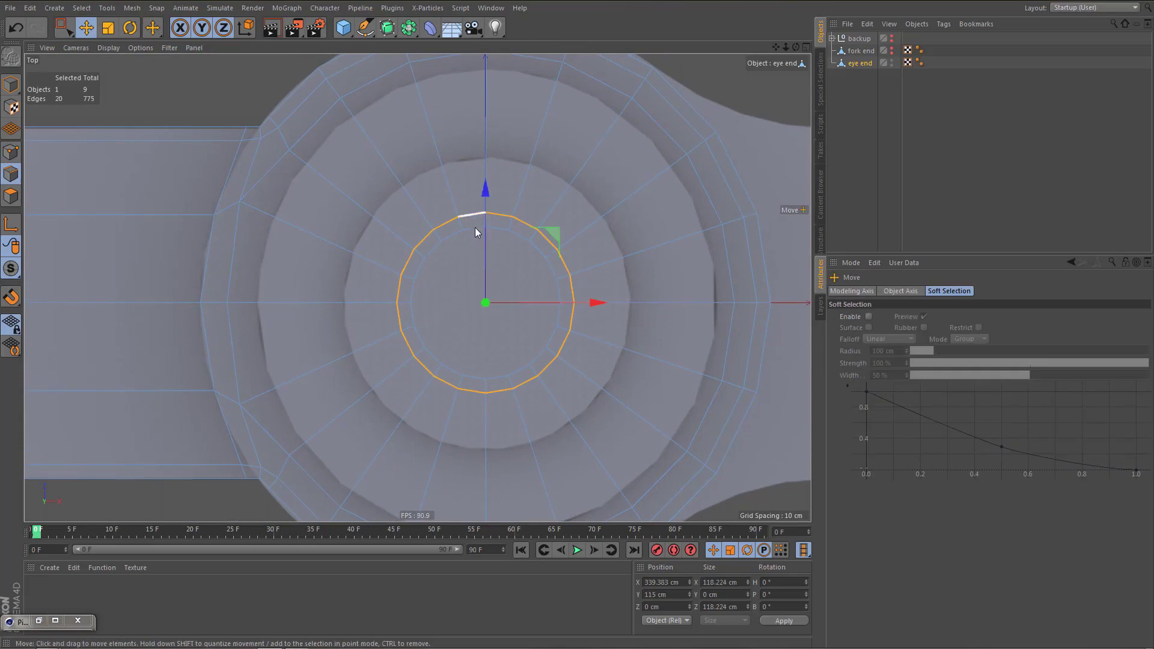
{"action": "key", "text": "t"}
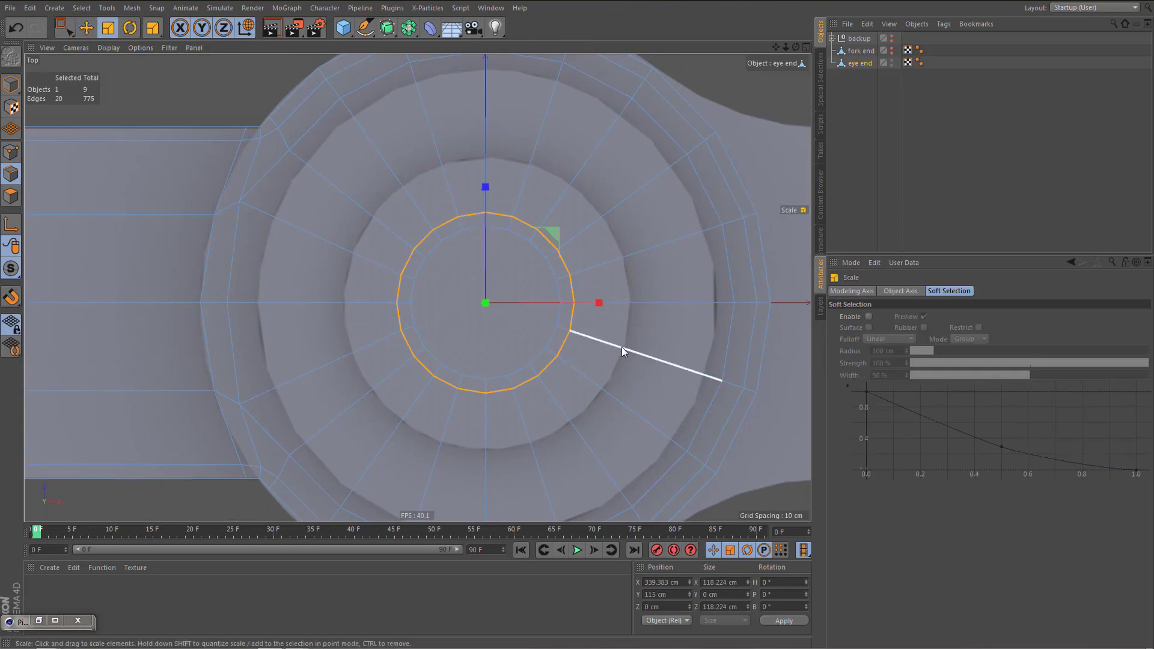
{"action": "left_click_drag", "start_coordinate": [680, 304], "coordinate": [943, 295]}
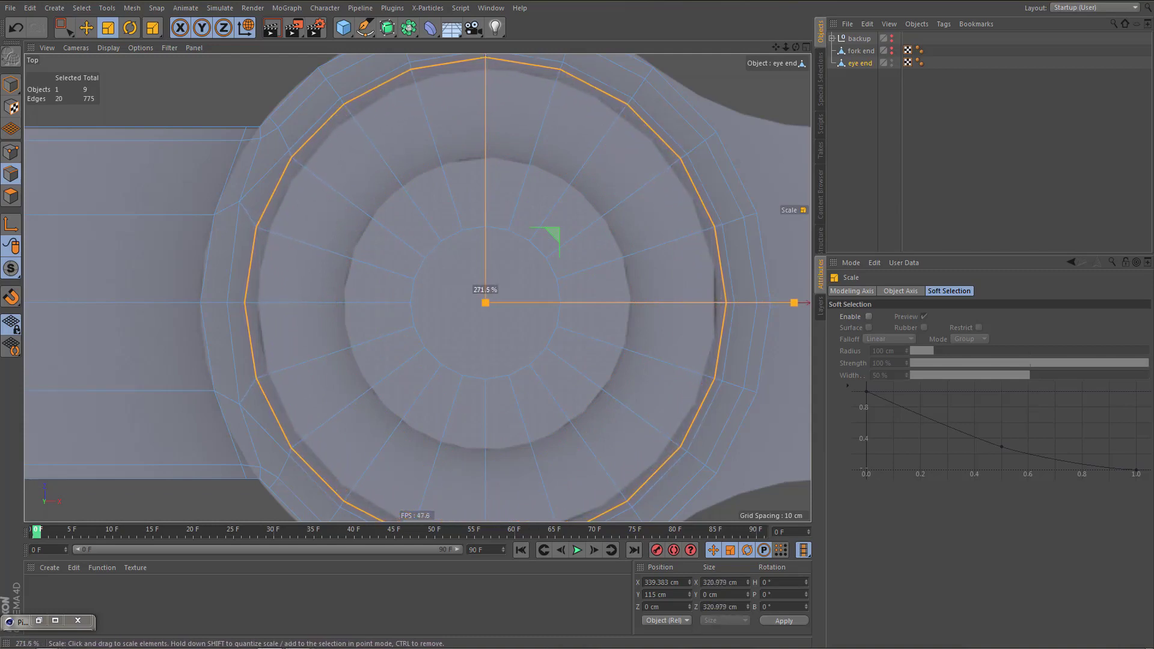
{"action": "left_click_drag", "start_coordinate": [630, 295], "coordinate": [630, 293]}
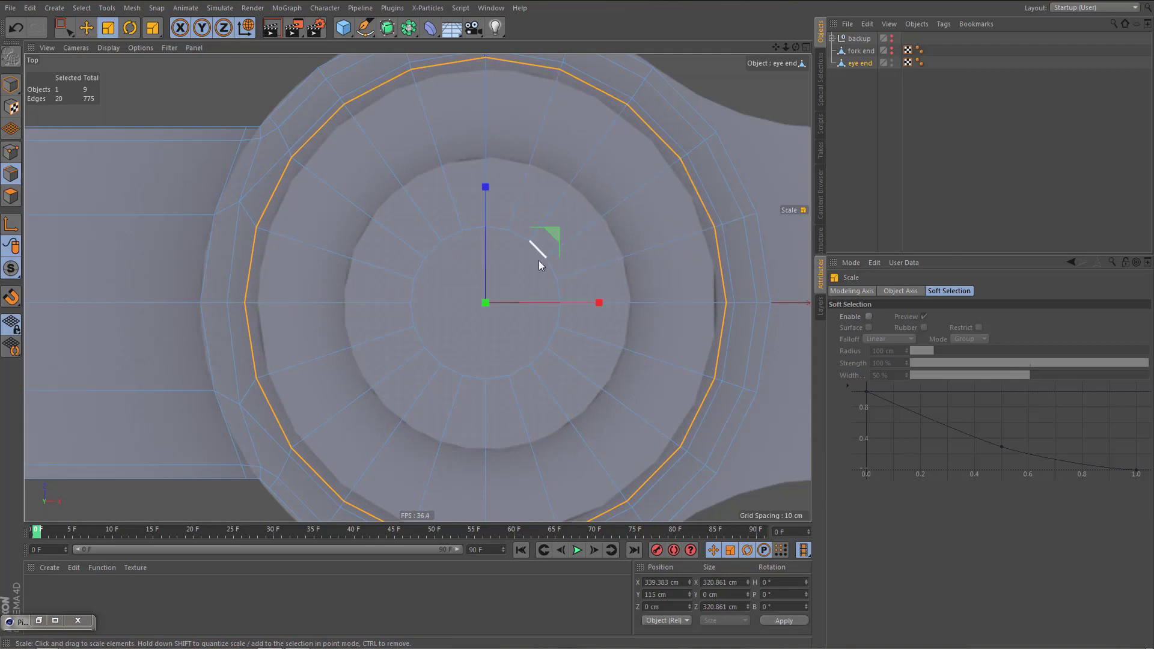
Rectangle-select all 100 edges of the inner bore wall and prepare them for scaling
{"action": "key", "text": "0"}
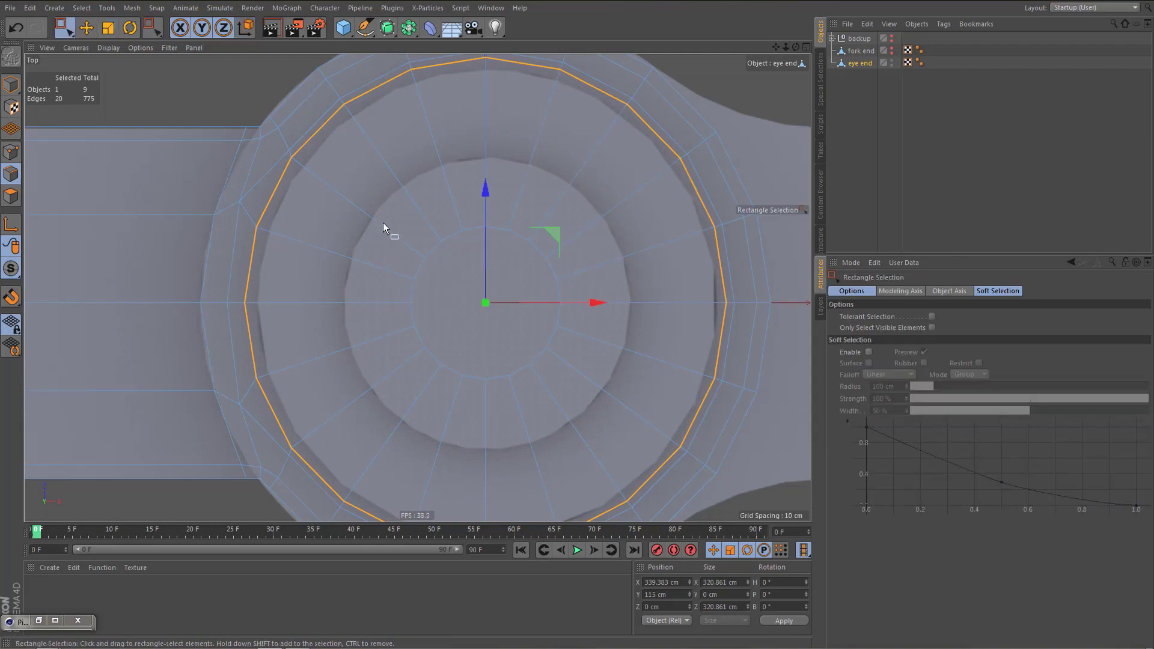
{"action": "left_click_drag", "start_coordinate": [384, 222], "coordinate": [760, 370]}
{"action": "key", "text": "t"}
Try scaling the bore wall edges outward, setting their X and Z size to 305 cm
{"action": "middle_click_drag", "start_coordinate": [552, 338], "coordinate": [497, 285], "text": "alt"}
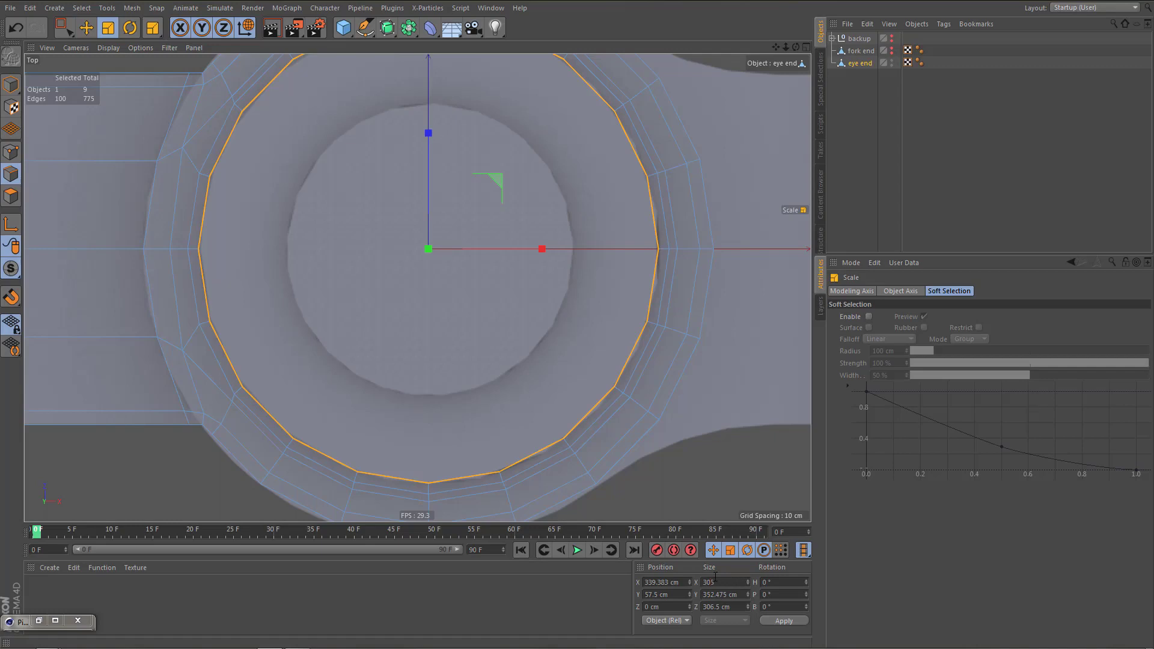
{"action": "key", "text": "Tab"}
{"action": "key", "text": "Tab"}
{"action": "type", "text": "305"}
{"action": "key", "text": "Return"}
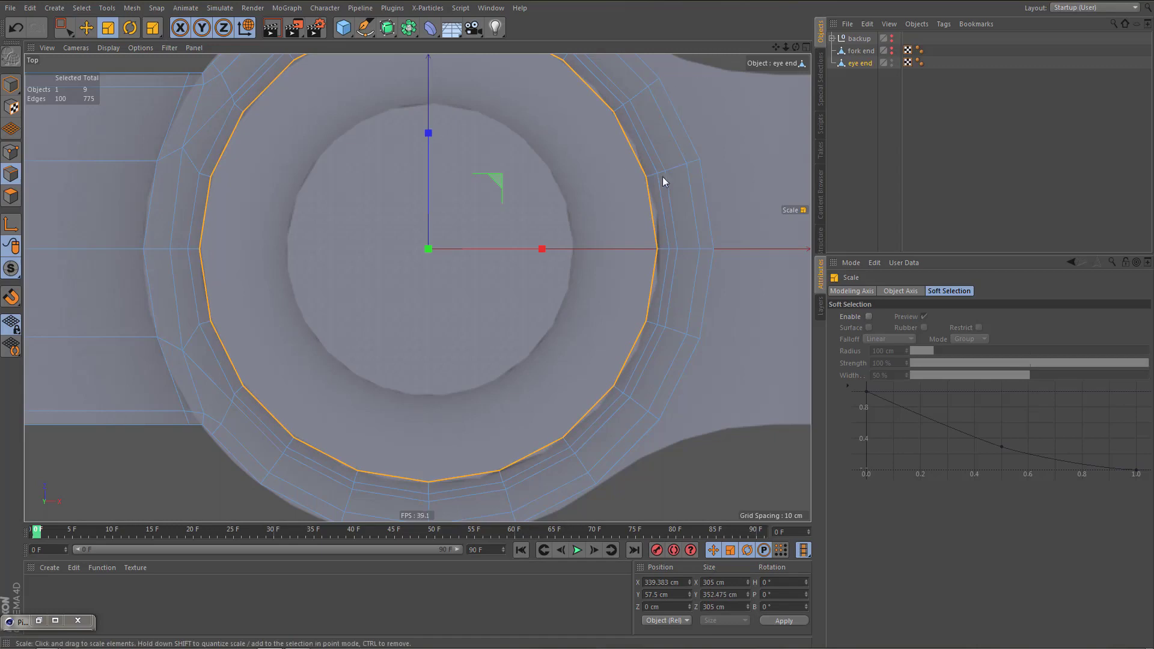
Loop-select the bevel edge around the enlarged bore and set its X and Z size to 320 cm
{"action": "double_click", "coordinate": [661, 214]}
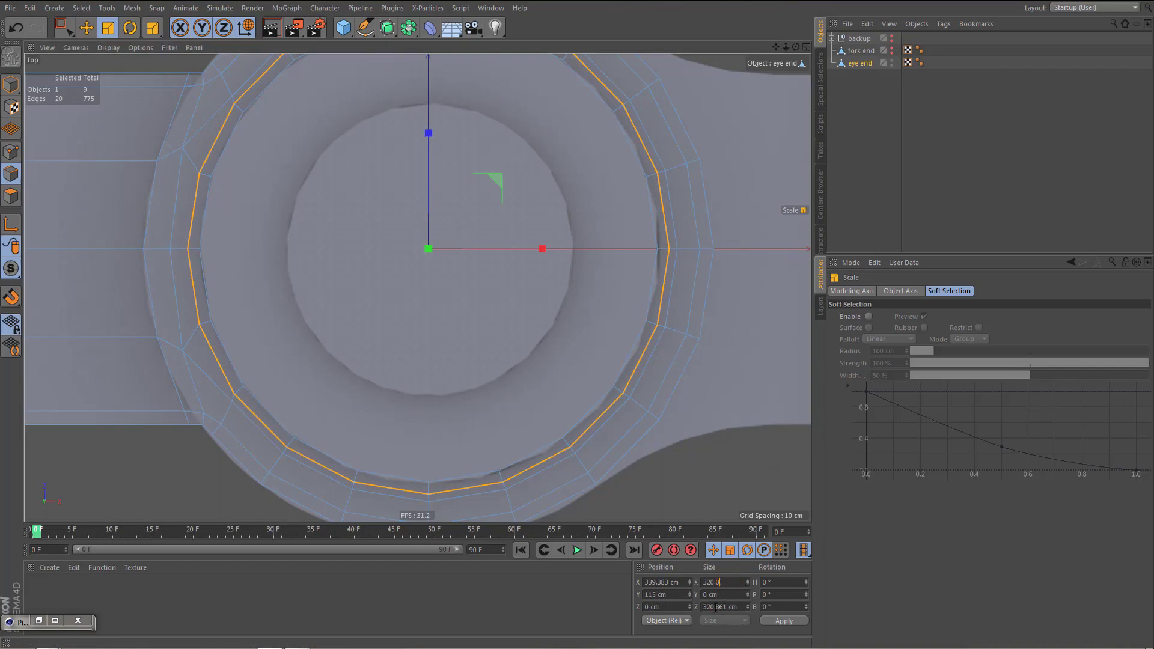
{"action": "left_click_drag", "start_coordinate": [715, 607], "coordinate": [748, 606]}
{"action": "left_click", "coordinate": [776, 620]}
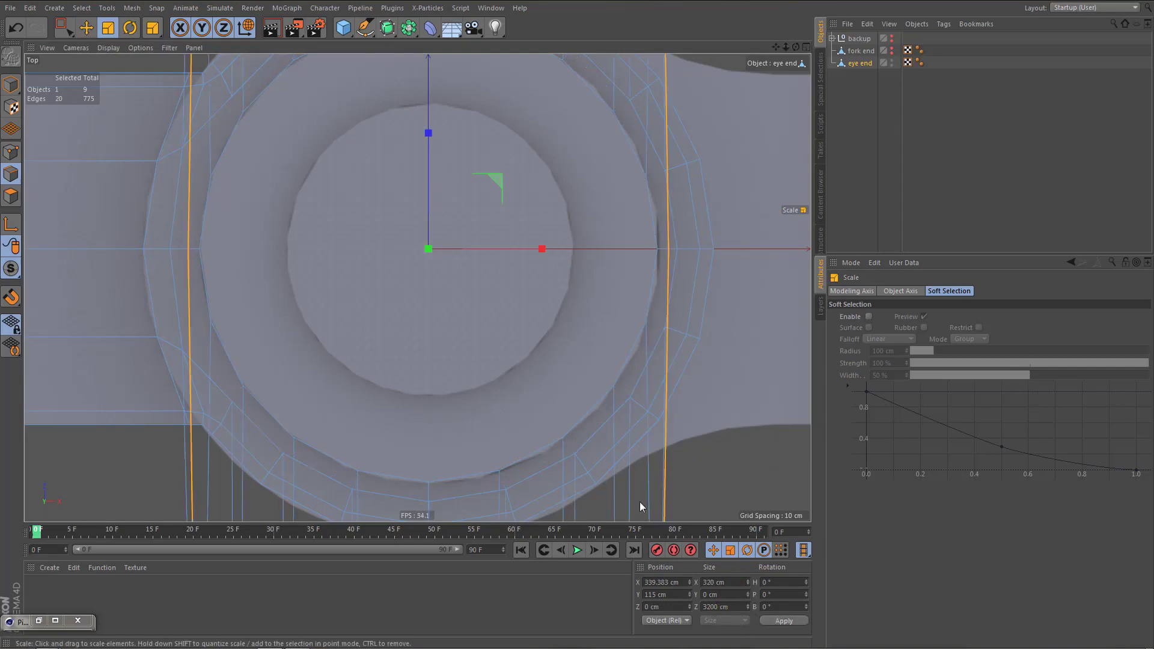
{"action": "key", "text": "ctrl+z"}
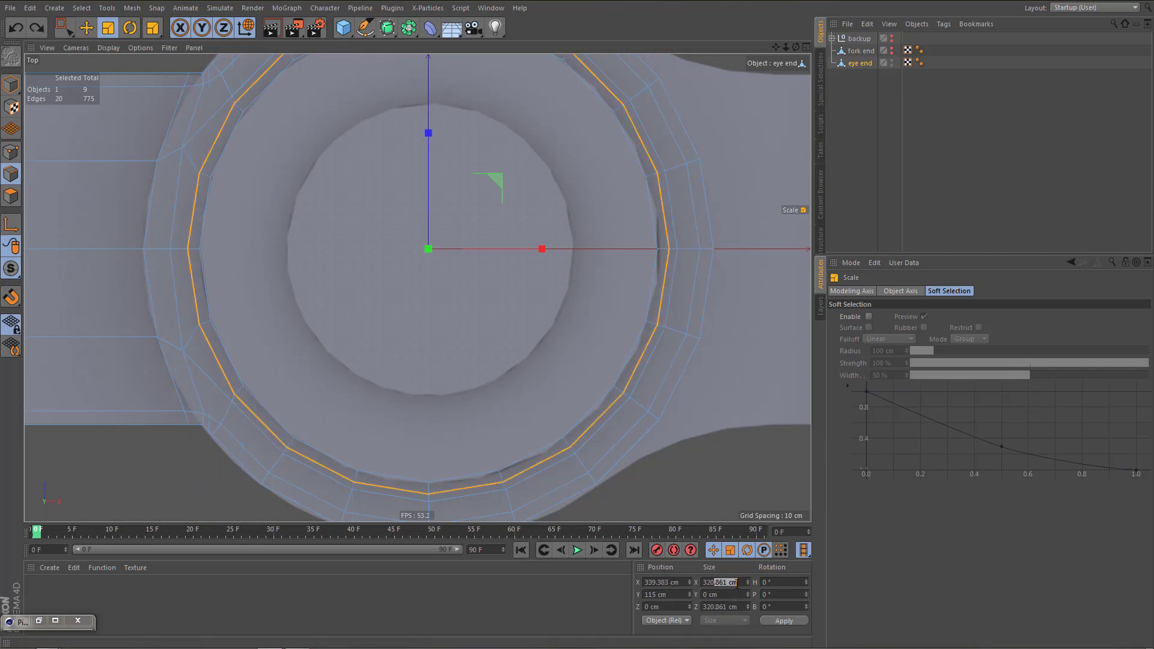
{"action": "key", "text": "BackSpace"}
{"action": "left_click_drag", "start_coordinate": [717, 607], "coordinate": [736, 607]}
{"action": "left_click", "coordinate": [780, 625]}
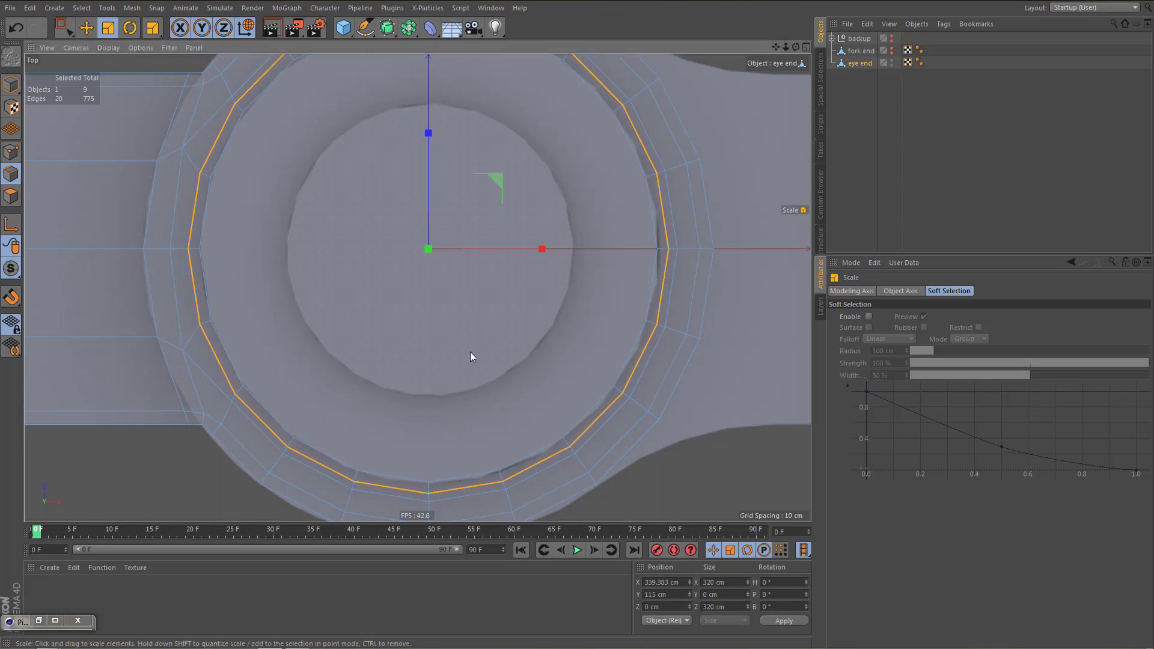
Check the enlarged bore in perspective and undo the loop resizing and the scaling of the bore wall edges
{"action": "scroll", "coordinate": [466, 325], "scroll_direction": "down", "scroll_amount": 3}
{"action": "middle_click", "coordinate": [454, 284]}
{"action": "middle_click", "coordinate": [362, 178]}
{"action": "left_click_drag", "start_coordinate": [446, 198], "coordinate": [420, 185], "text": "alt"}
{"action": "middle_click_drag", "start_coordinate": [420, 185], "coordinate": [425, 236], "text": "alt"}
{"action": "right_click_drag", "start_coordinate": [413, 185], "coordinate": [485, 186], "text": "alt"}
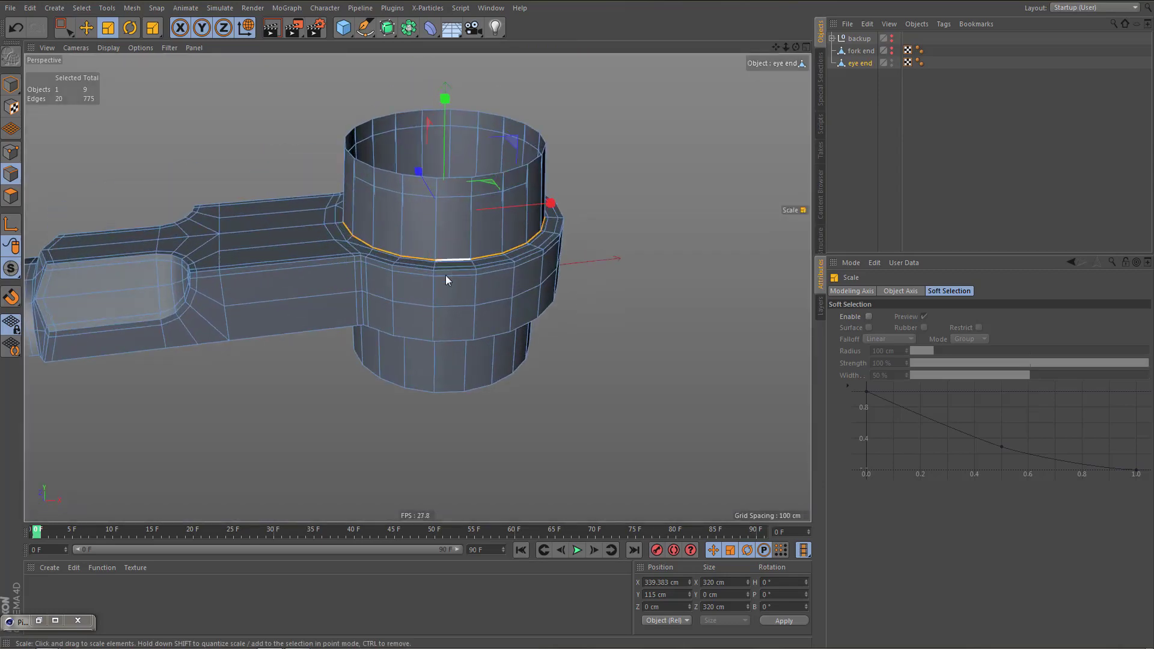
{"action": "key", "text": "ctrl+z"}
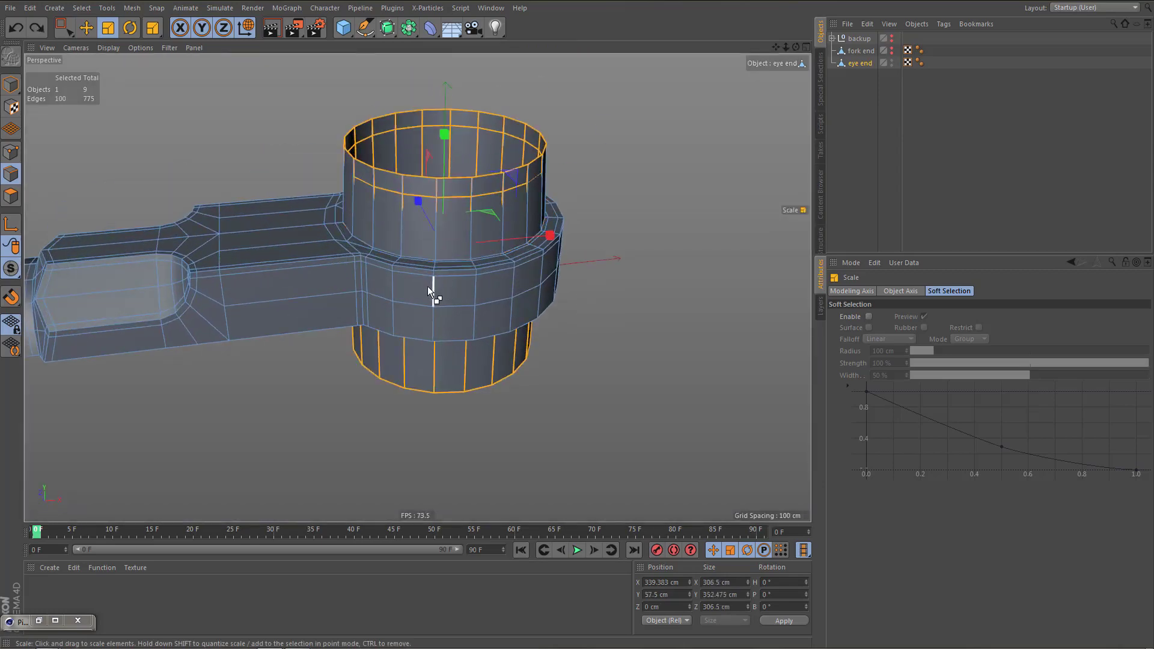
{"action": "key", "text": "ctrl+z"}
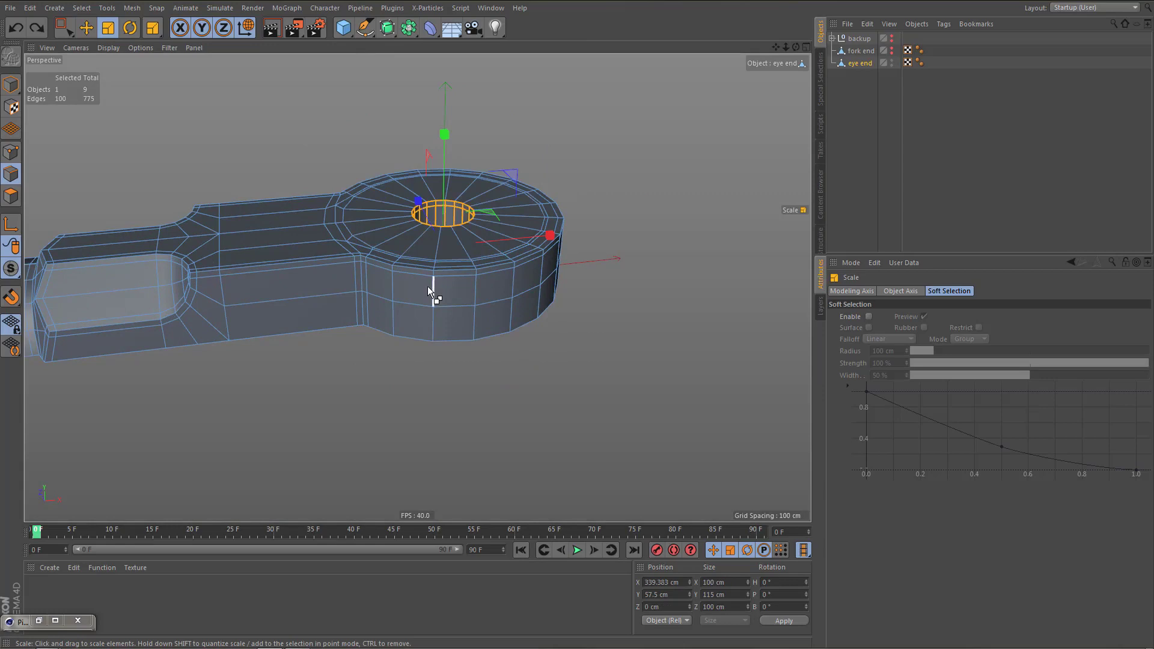
Lock scaling on the Y axis and scale the bore wall edges to 305 cm in X and Z
{"action": "left_click", "coordinate": [203, 29]}
{"action": "middle_click", "coordinate": [556, 273]}
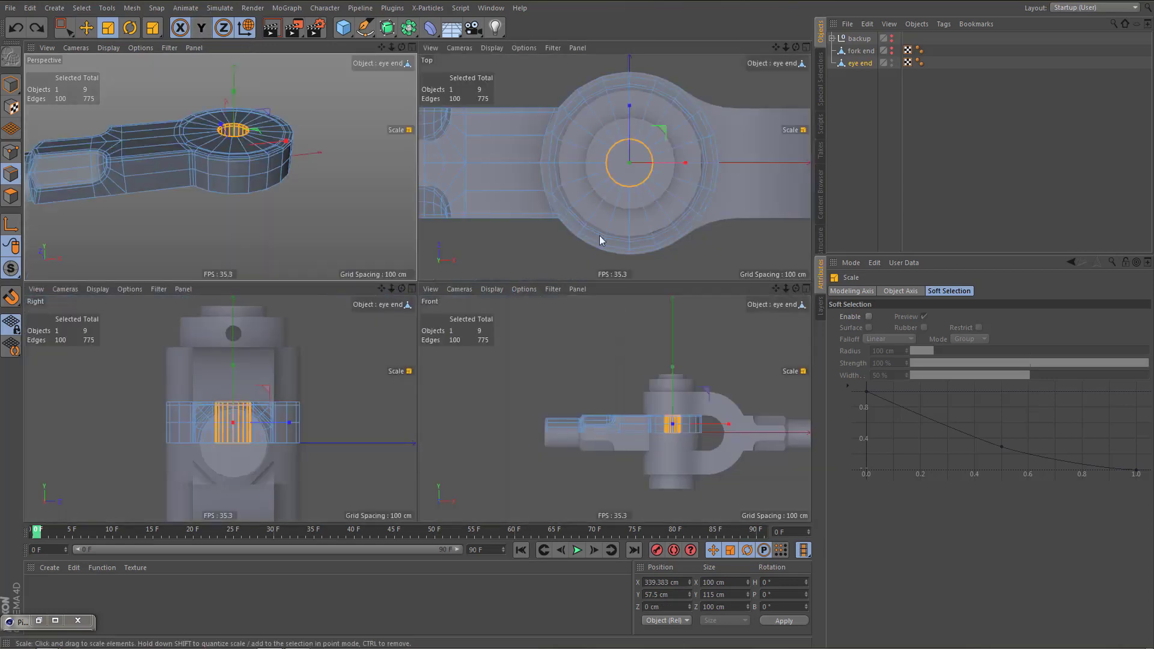
{"action": "middle_click", "coordinate": [592, 237]}
{"action": "right_click_drag", "start_coordinate": [498, 309], "coordinate": [534, 322], "text": "alt"}
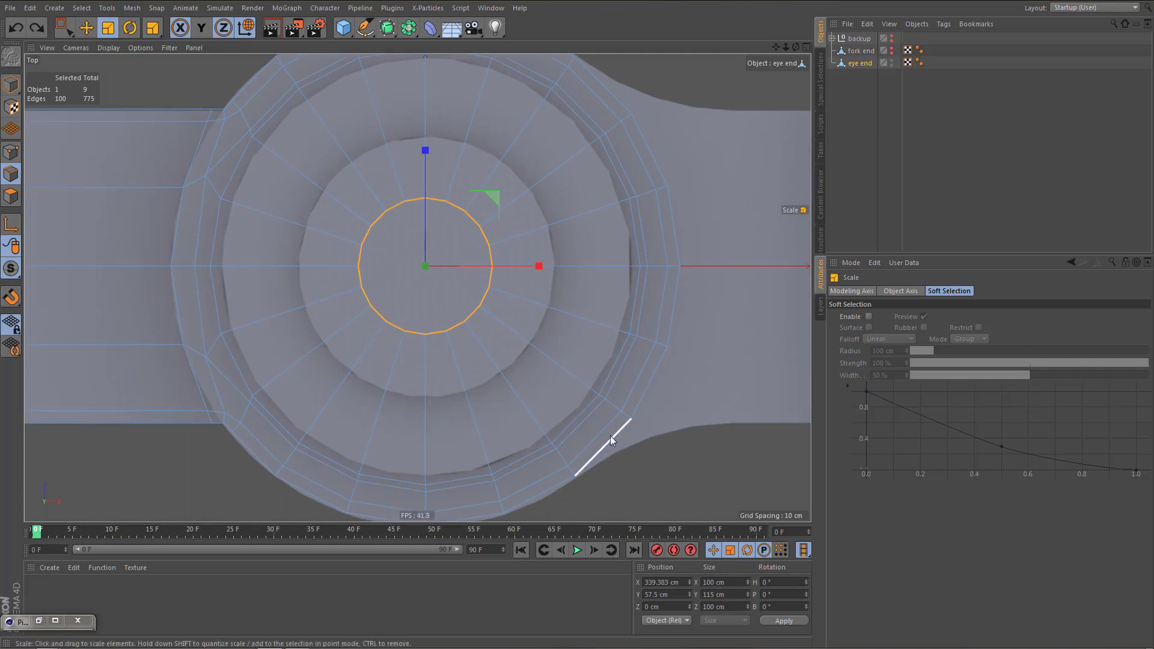
{"action": "left_click_drag", "start_coordinate": [644, 423], "coordinate": [773, 424]}
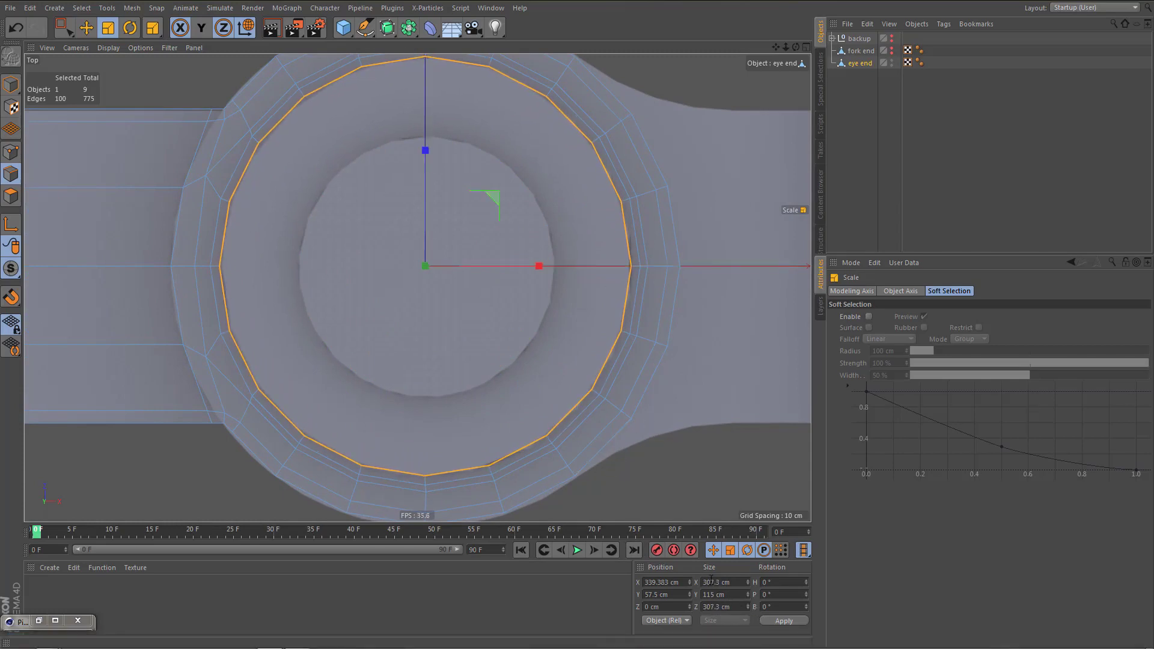
{"action": "type", "text": "5"}
{"action": "left_click", "coordinate": [784, 623]}
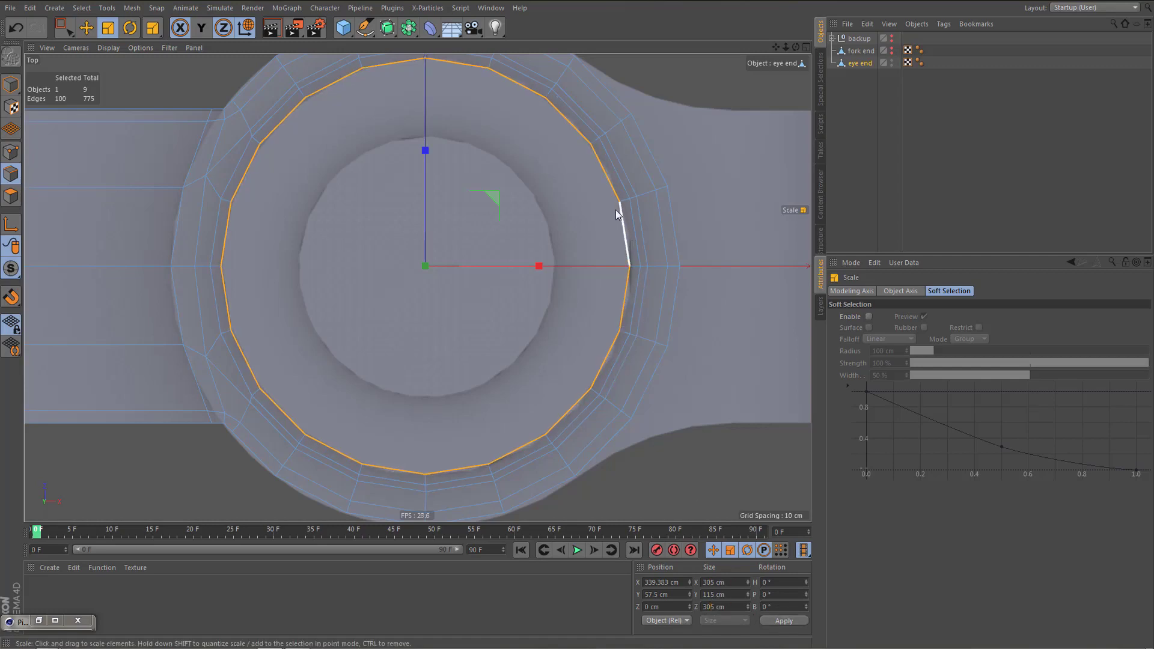
Loop-select the bevel edge around the bore and set its X and Z size to 320 cm
{"action": "left_click", "coordinate": [621, 187]}
{"action": "double_click", "coordinate": [621, 187]}
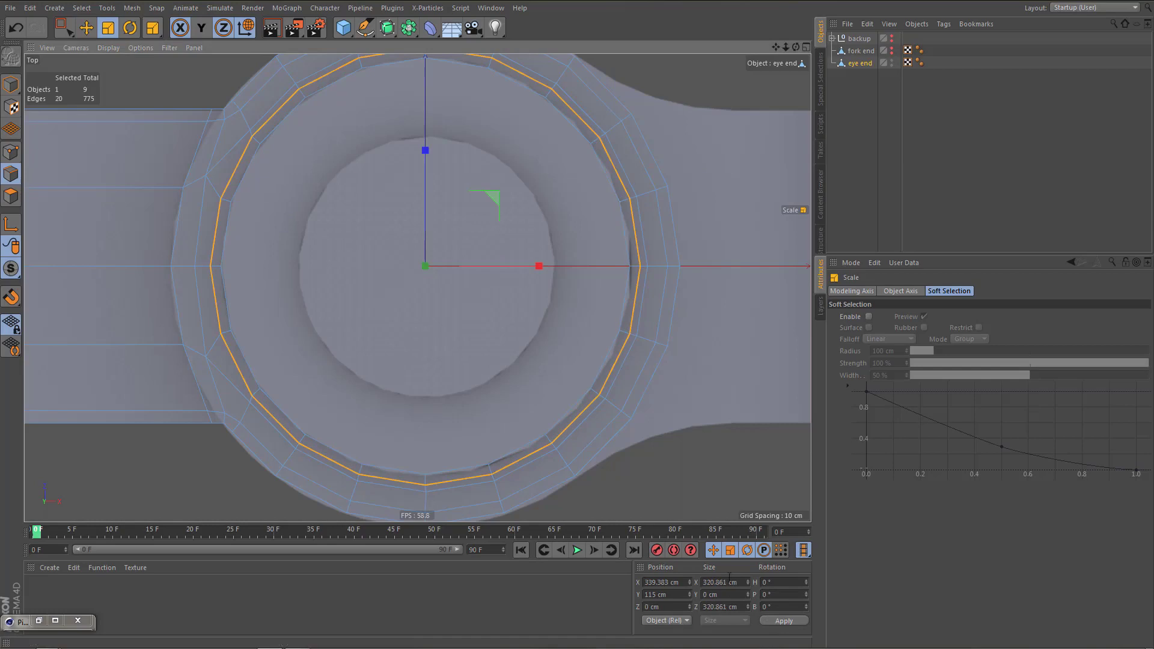
{"action": "left_click_drag", "start_coordinate": [716, 582], "coordinate": [754, 604]}
{"action": "key", "text": "BackSpace"}
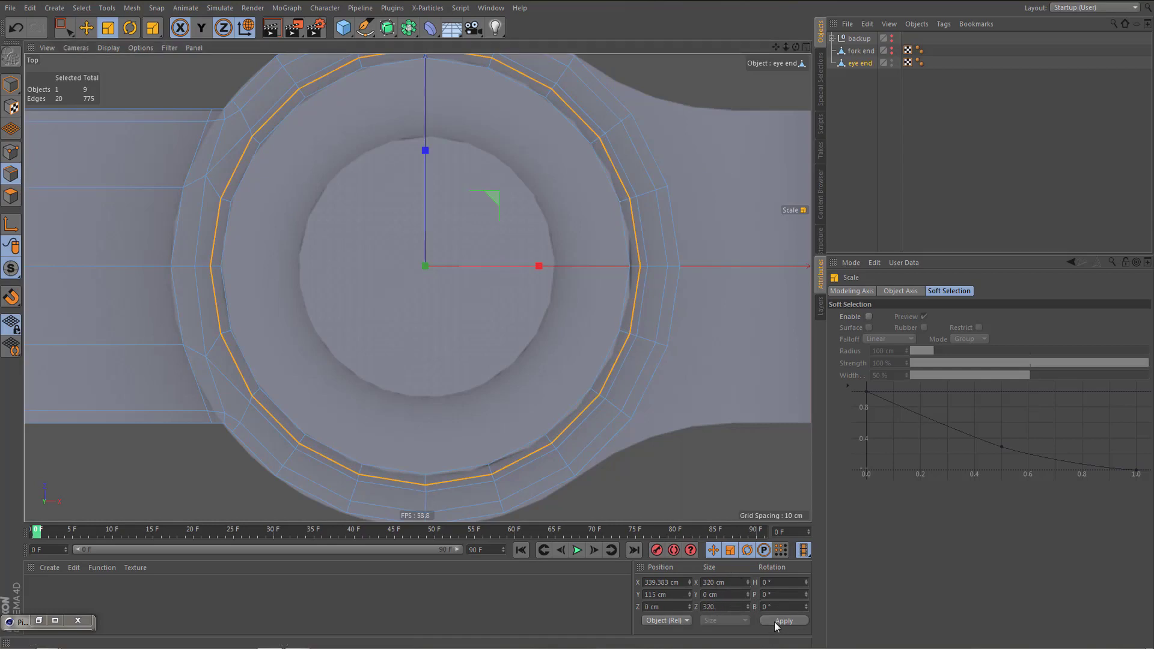
Examine the edge flow around the widened bore and its junction with the shank in perspective
{"action": "key", "text": "F1"}
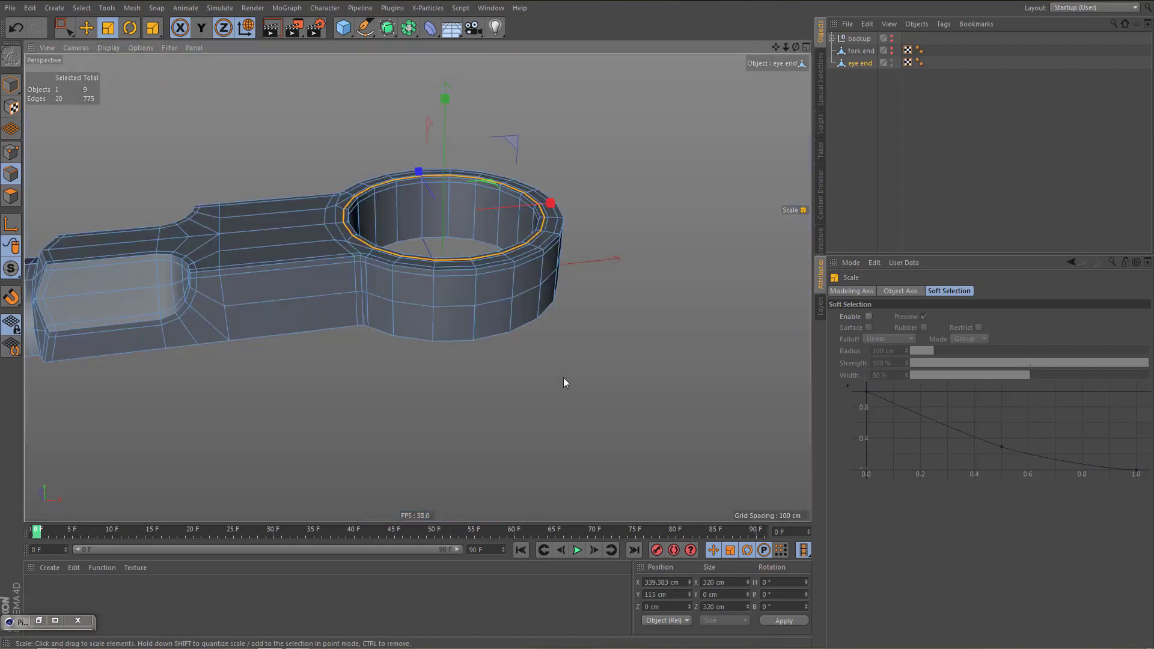
{"action": "right_click_drag", "start_coordinate": [452, 266], "coordinate": [490, 292], "text": "alt"}
{"action": "middle_click_drag", "start_coordinate": [364, 223], "coordinate": [417, 287], "text": "alt"}
{"action": "right_click_drag", "start_coordinate": [340, 304], "coordinate": [443, 306], "text": "alt"}
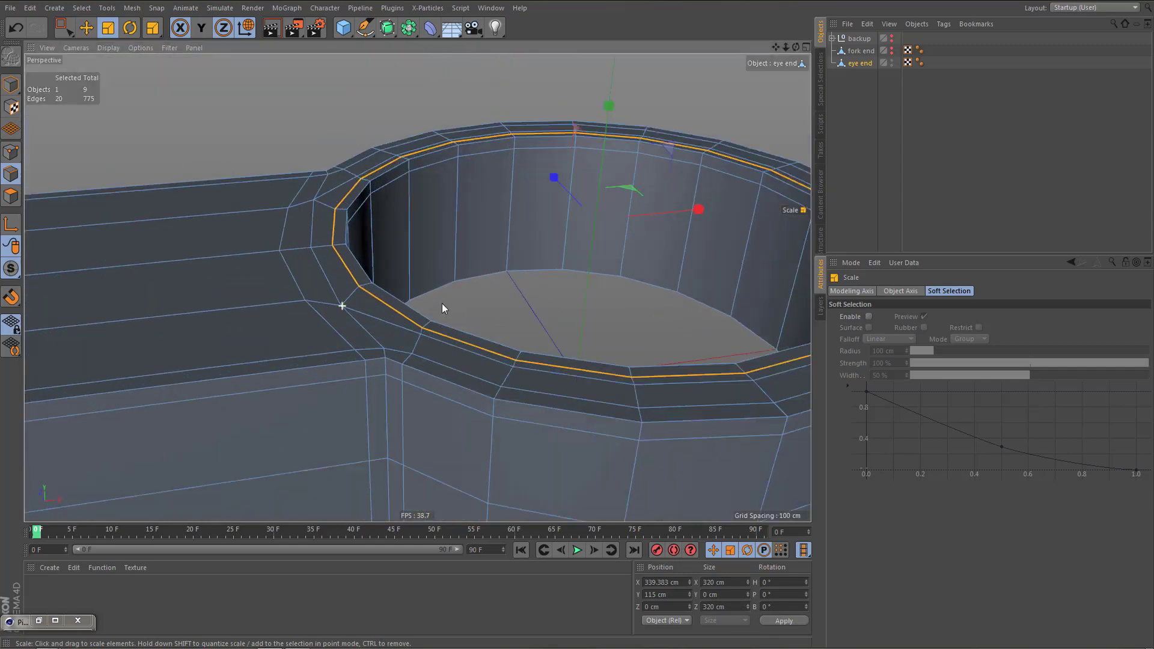
{"action": "left_click_drag", "start_coordinate": [398, 325], "coordinate": [356, 359], "text": "alt"}
{"action": "scroll", "coordinate": [404, 364], "scroll_direction": "up", "scroll_amount": 5}
{"action": "middle_click_drag", "start_coordinate": [357, 359], "coordinate": [430, 367], "text": "alt"}
{"action": "left_click_drag", "start_coordinate": [430, 367], "coordinate": [438, 338], "text": "alt"}
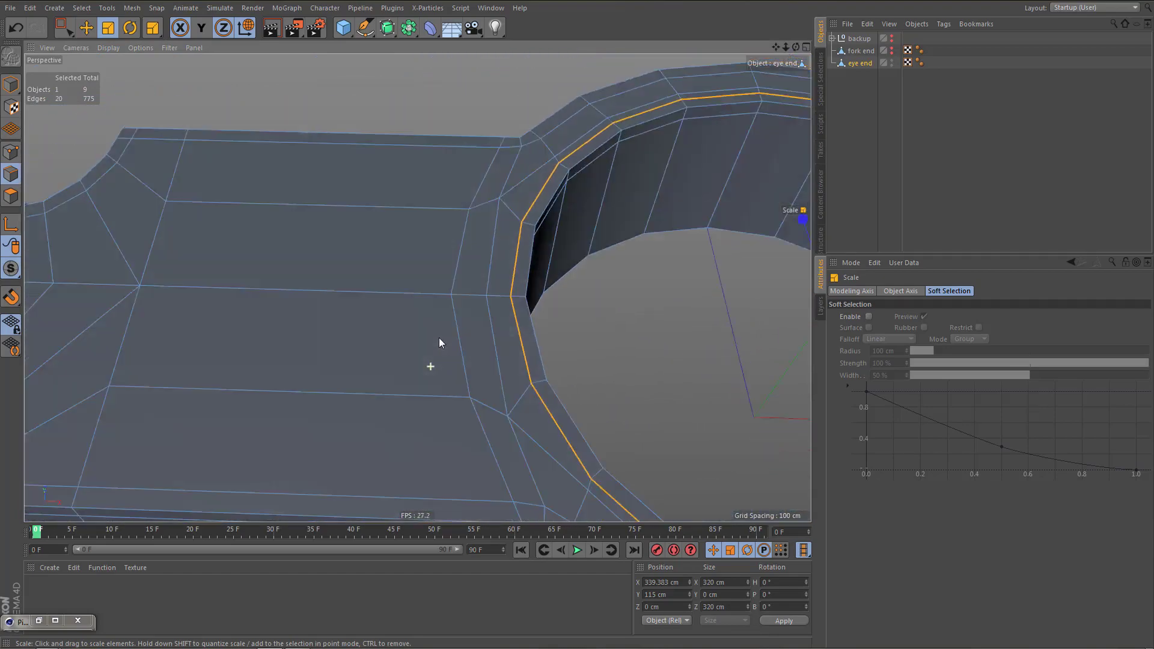
{"action": "right_click_drag", "start_coordinate": [437, 340], "coordinate": [401, 412], "text": "alt"}
{"action": "left_click_drag", "start_coordinate": [402, 414], "coordinate": [445, 399], "text": "alt"}
{"action": "scroll", "coordinate": [507, 475], "scroll_direction": "up", "scroll_amount": 5}
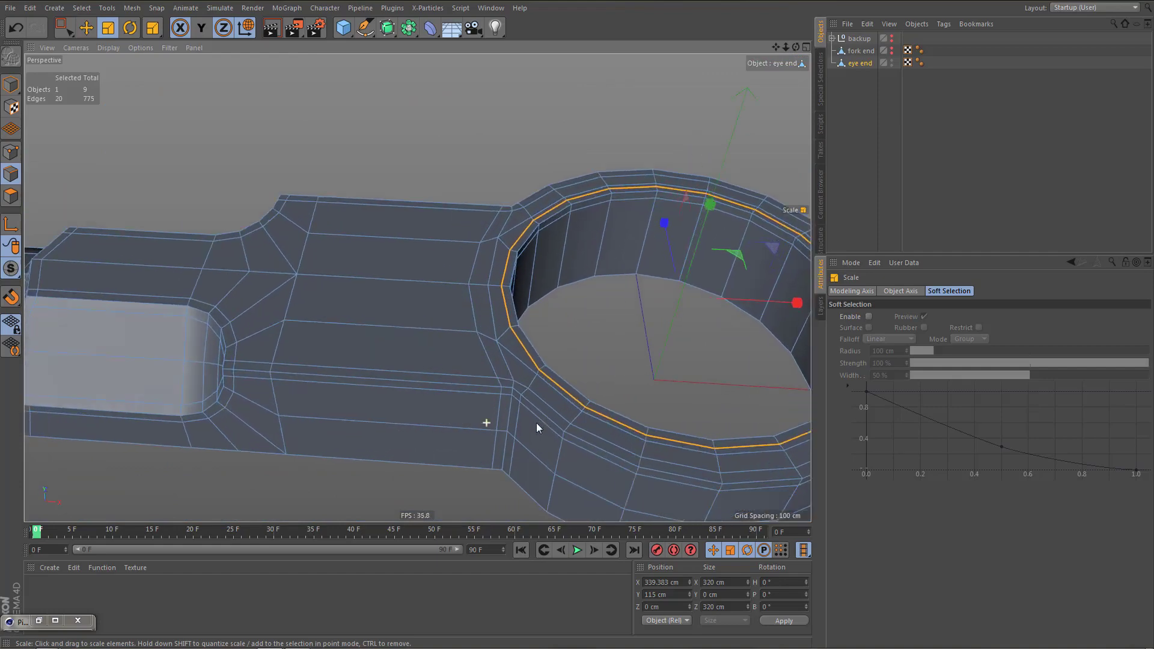
{"action": "left_click_drag", "start_coordinate": [513, 420], "coordinate": [525, 424], "text": "alt"}
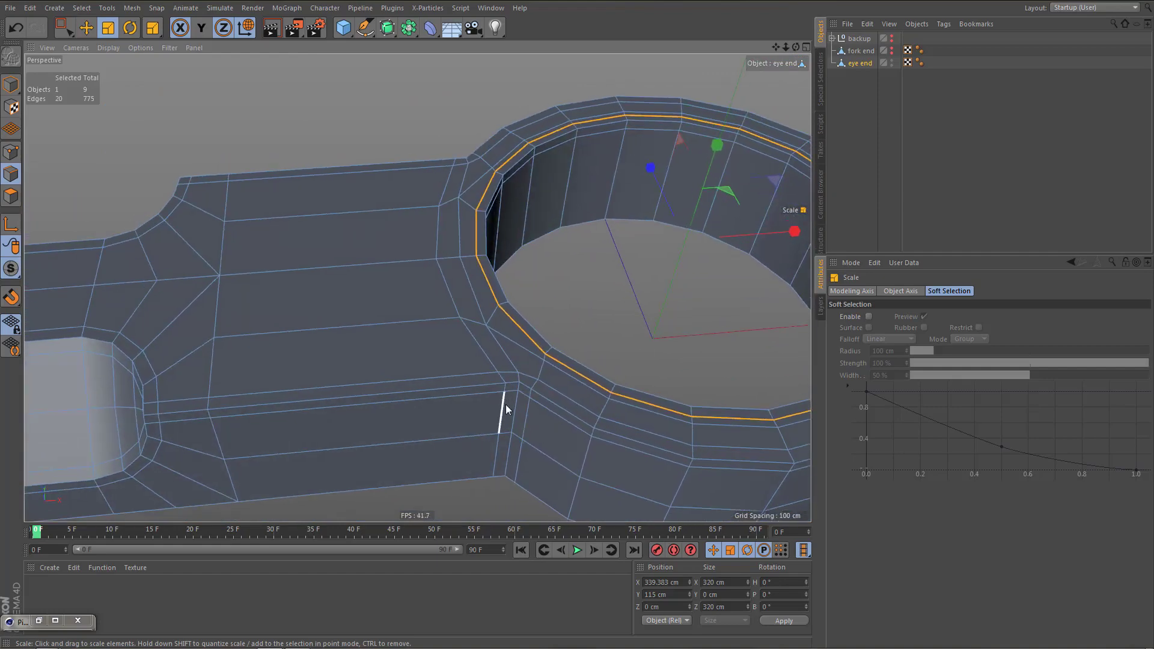
Select the four corner edges where shank meets eye, move them along X to about 160.5 cm and flatten their X size to 0
{"action": "double_click", "coordinate": [505, 406]}
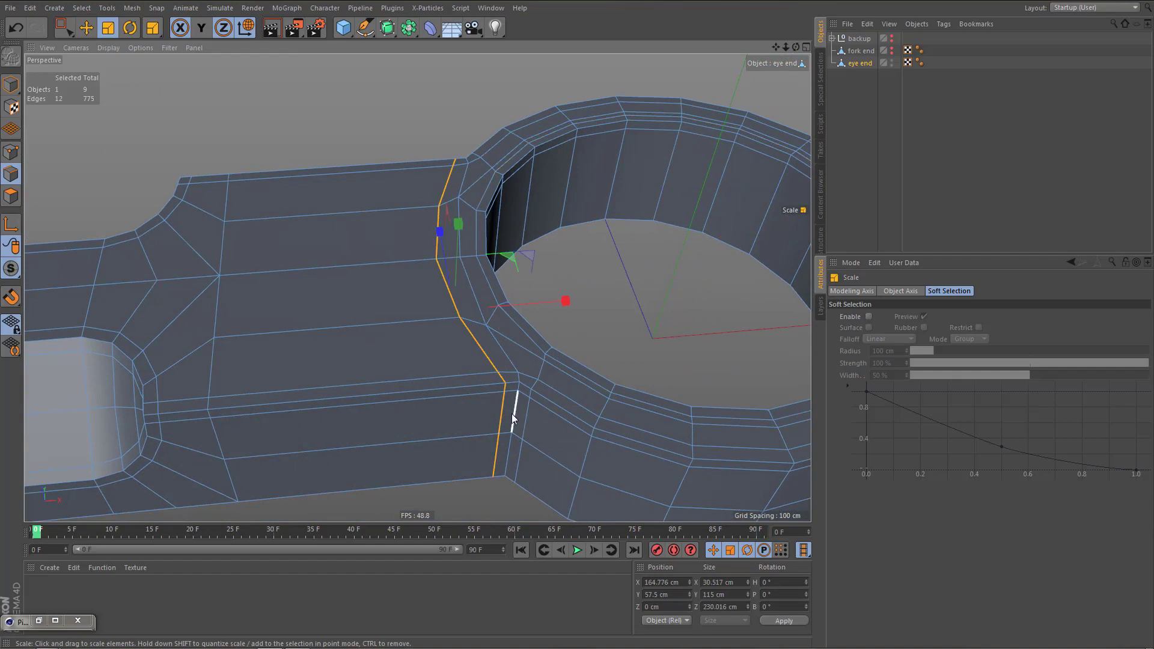
{"action": "left_click", "coordinate": [503, 380]}
{"action": "left_click", "coordinate": [494, 456], "text": "ctrl+shift"}
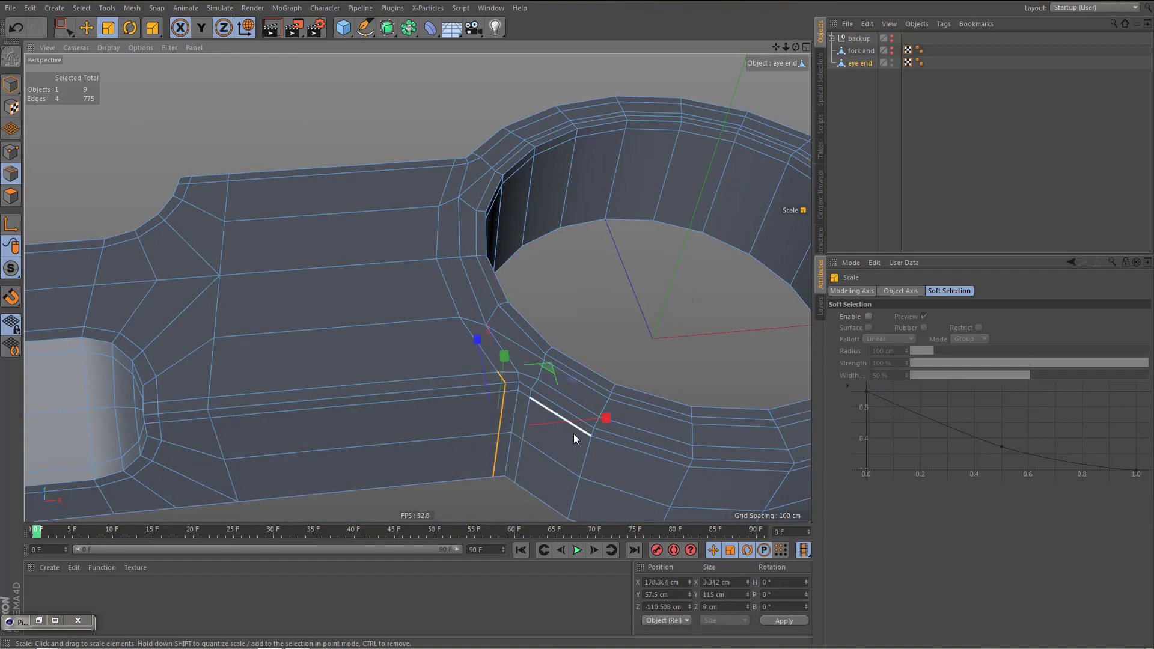
{"action": "key", "text": "e"}
{"action": "left_click_drag", "start_coordinate": [608, 420], "coordinate": [520, 444]}
{"action": "key", "text": "t"}
{"action": "middle_click_drag", "start_coordinate": [506, 432], "coordinate": [506, 470], "text": "alt"}
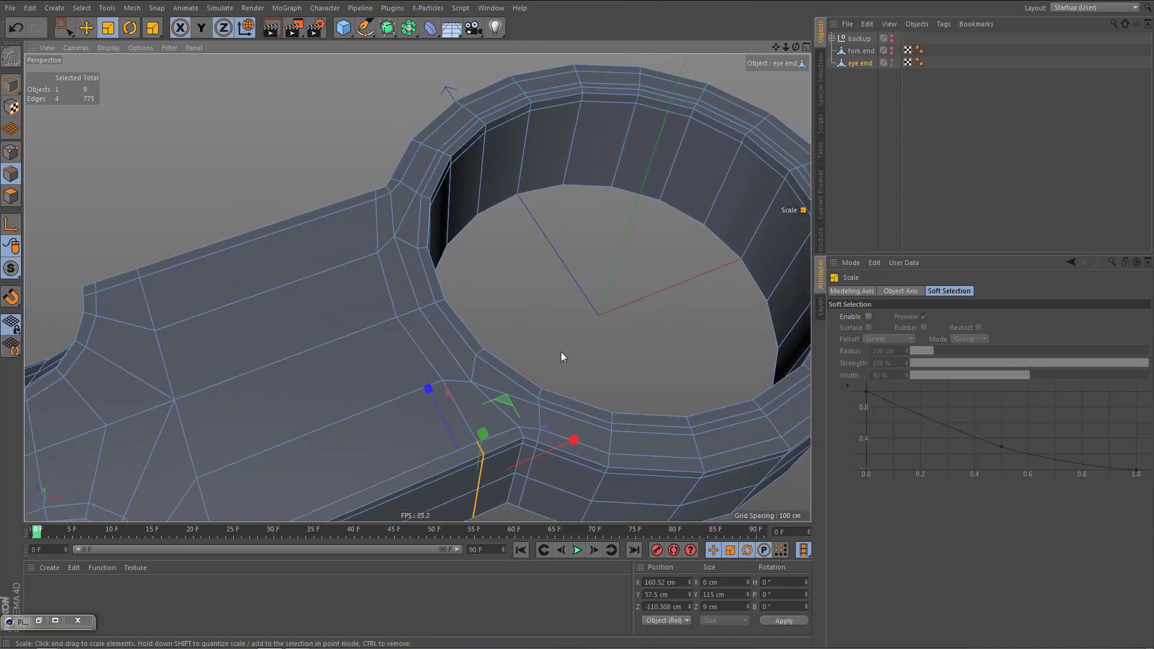
In the top view, select all eye end points on the positive-Z side of the center line and delete them
{"action": "middle_click", "coordinate": [561, 352]}
{"action": "middle_click", "coordinate": [599, 214]}
{"action": "right_click_drag", "start_coordinate": [541, 318], "coordinate": [543, 388], "text": "alt"}
{"action": "key", "text": "u"}
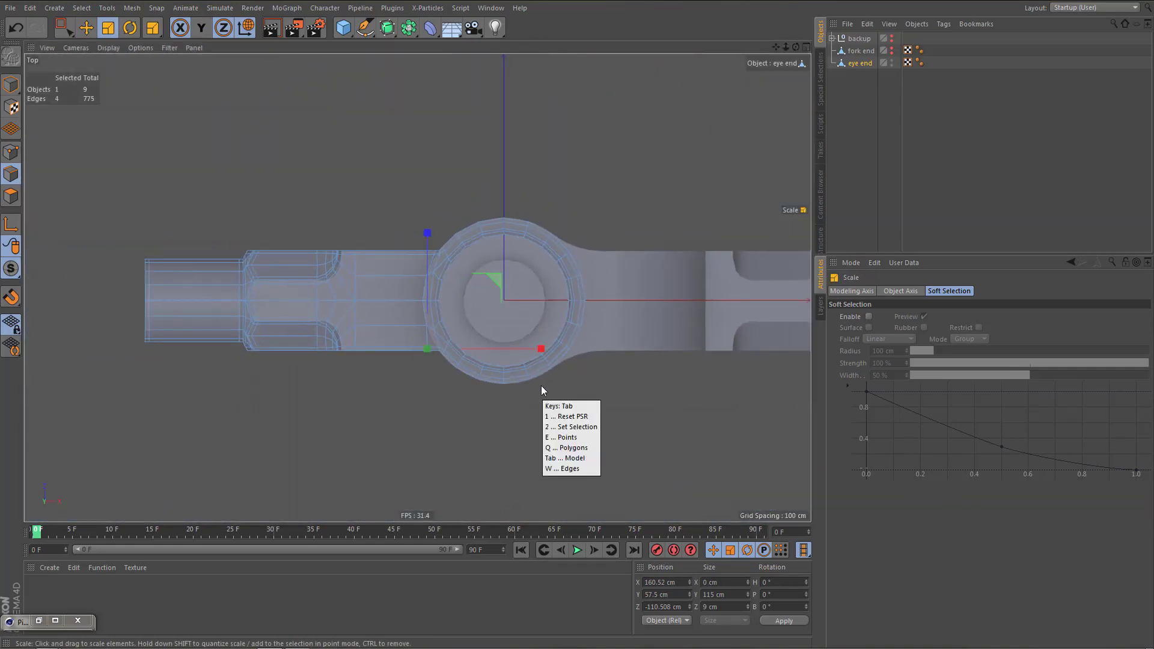
{"action": "key", "text": "p"}
{"action": "key", "text": "0"}
{"action": "left_click_drag", "start_coordinate": [95, 212], "coordinate": [729, 289]}
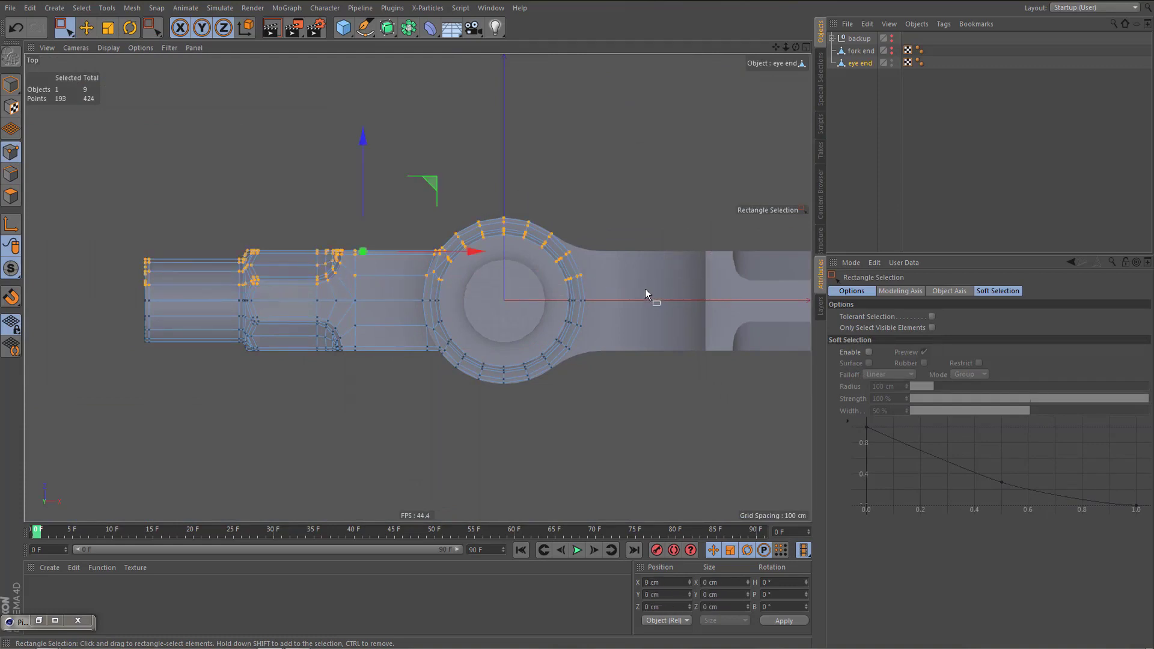
{"action": "left_click", "coordinate": [644, 289]}
Place the remaining half of the eye end under a Subdivision Surface and render the perspective view around the junction
{"action": "middle_click", "coordinate": [409, 265]}
{"action": "middle_click", "coordinate": [396, 253]}
{"action": "right_click_drag", "start_coordinate": [422, 279], "coordinate": [378, 346], "text": "alt"}
{"action": "left_click_drag", "start_coordinate": [402, 342], "coordinate": [412, 297], "text": "alt"}
{"action": "left_click", "coordinate": [392, 29], "text": "alt"}
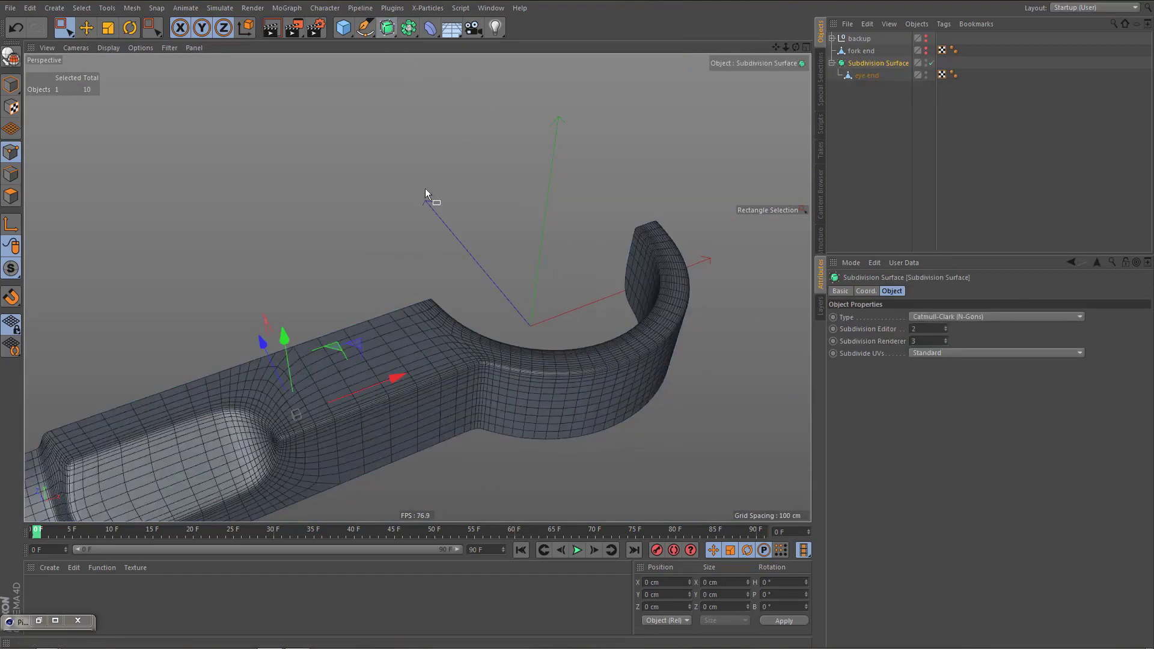
{"action": "left_click_drag", "start_coordinate": [507, 394], "coordinate": [510, 409], "text": "alt"}
{"action": "key", "text": "ctrl+r"}
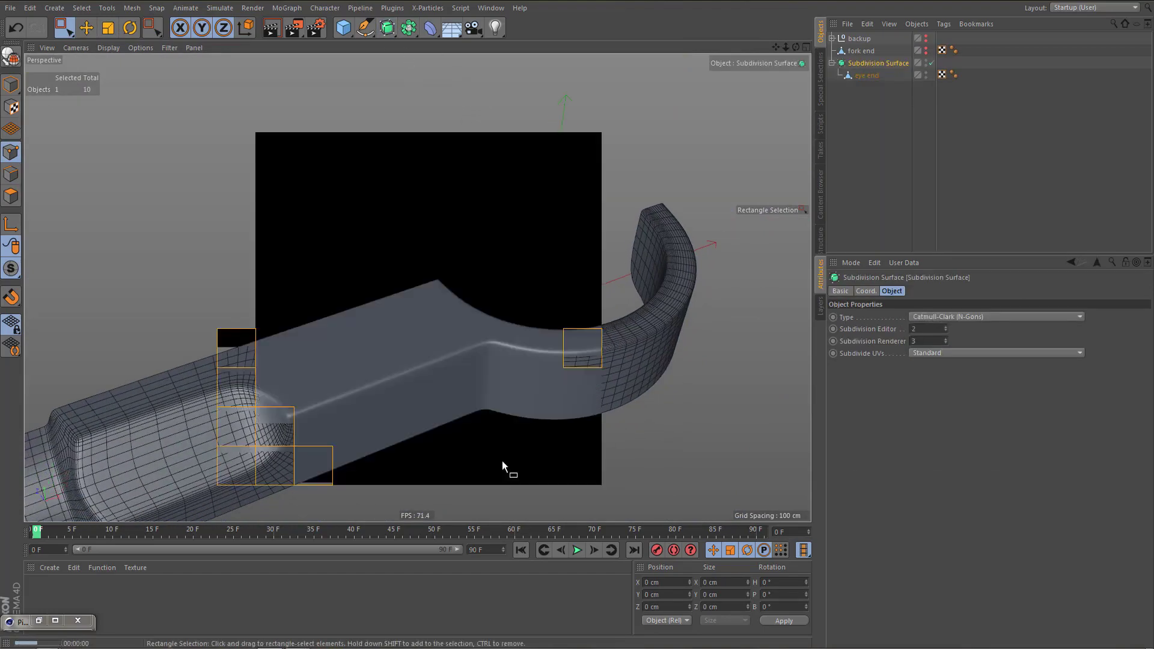
{"action": "scroll", "coordinate": [501, 370], "scroll_direction": "up", "scroll_amount": 2}
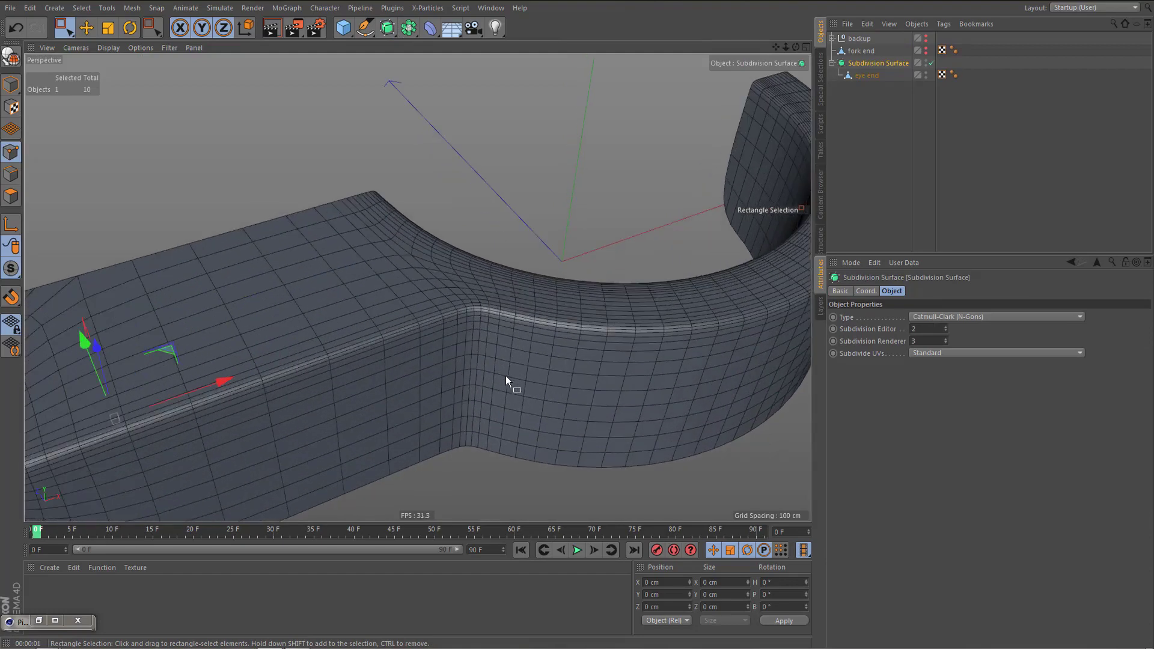
Turn off the subdivision and slide the vertical edges beside the shank-eye corner about 8.4 cm toward the eye
{"action": "key", "text": "q"}
{"action": "scroll", "coordinate": [501, 370], "scroll_direction": "up", "scroll_amount": 4}
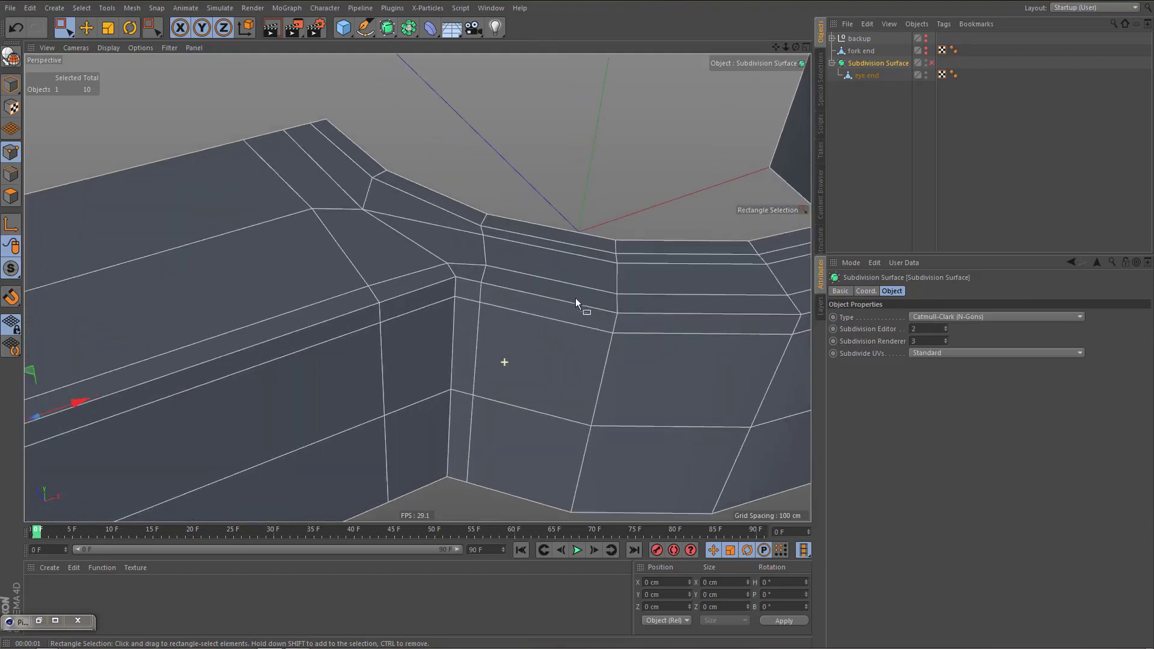
{"action": "left_click", "coordinate": [867, 75]}
{"action": "scroll", "coordinate": [467, 395], "scroll_direction": "up", "scroll_amount": 1}
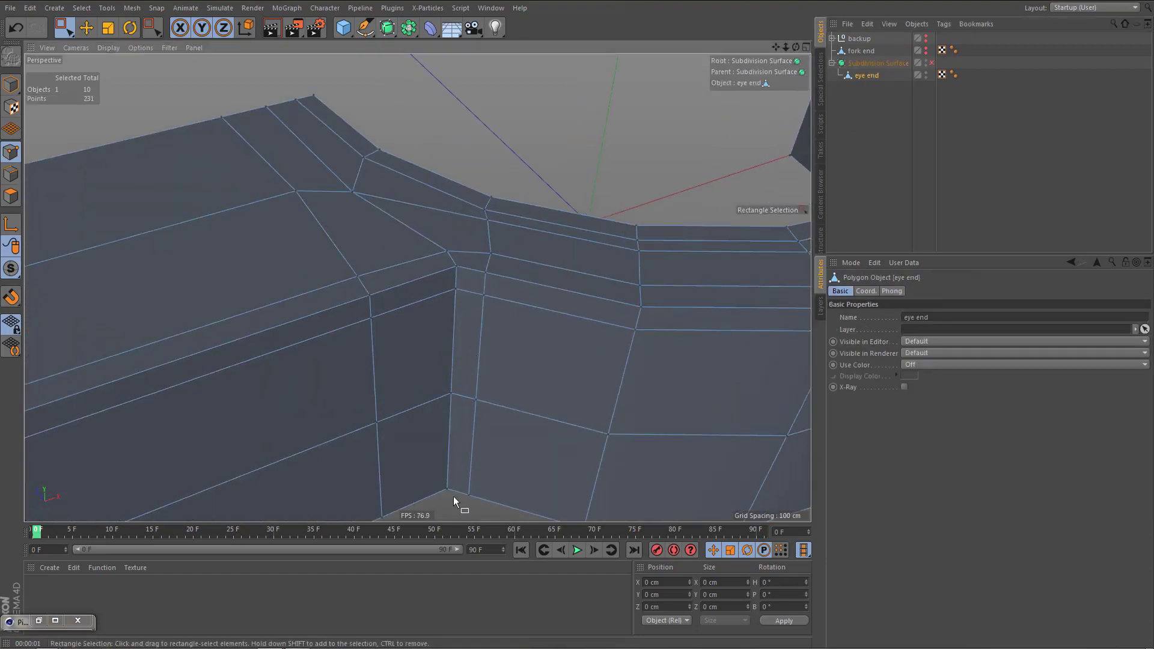
{"action": "key", "text": "Return"}
{"action": "key", "text": "e"}
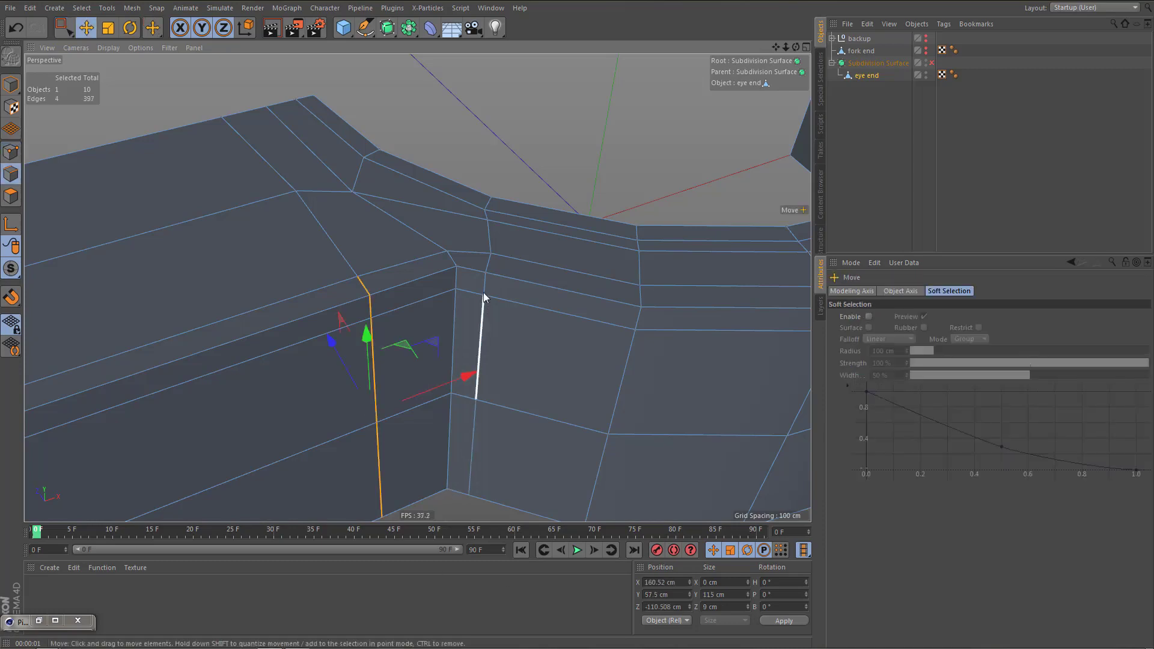
{"action": "left_click", "coordinate": [492, 289]}
{"action": "left_click", "coordinate": [474, 459], "text": "shift"}
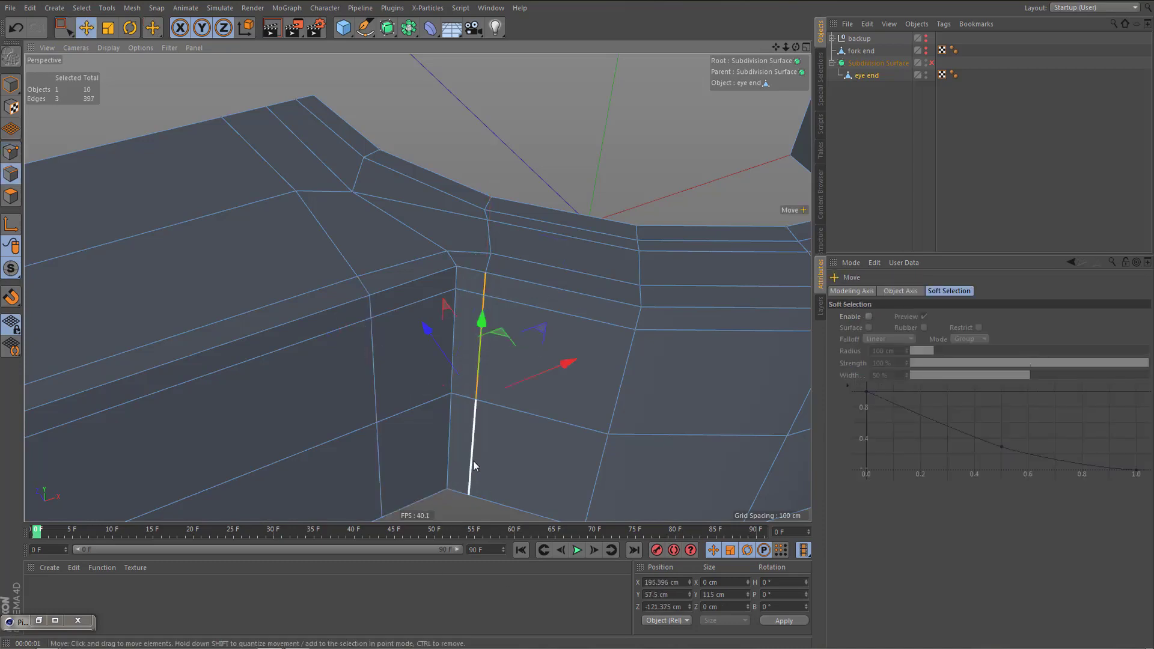
{"action": "key", "text": "m"}
{"action": "key", "text": "o"}
{"action": "left_click_drag", "start_coordinate": [481, 453], "coordinate": [496, 448]}
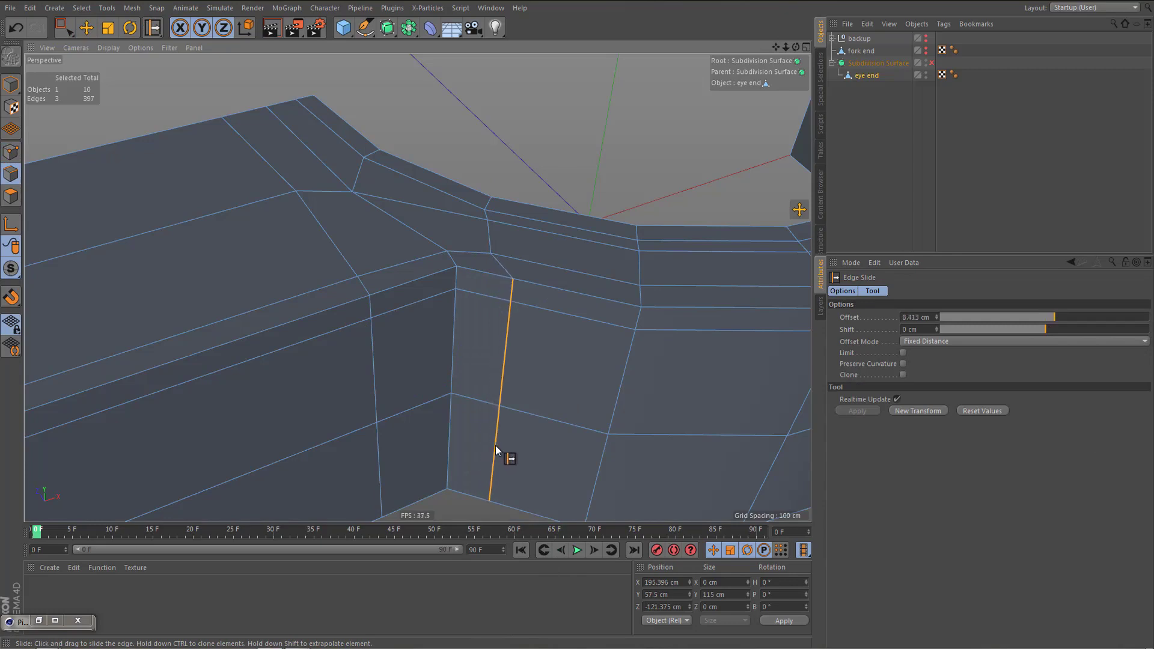
Turn the subdivision on and render the view to inspect the smoothed junction between shank and eye
{"action": "left_click_drag", "start_coordinate": [549, 369], "coordinate": [529, 411], "text": "alt"}
{"action": "key", "text": "q"}
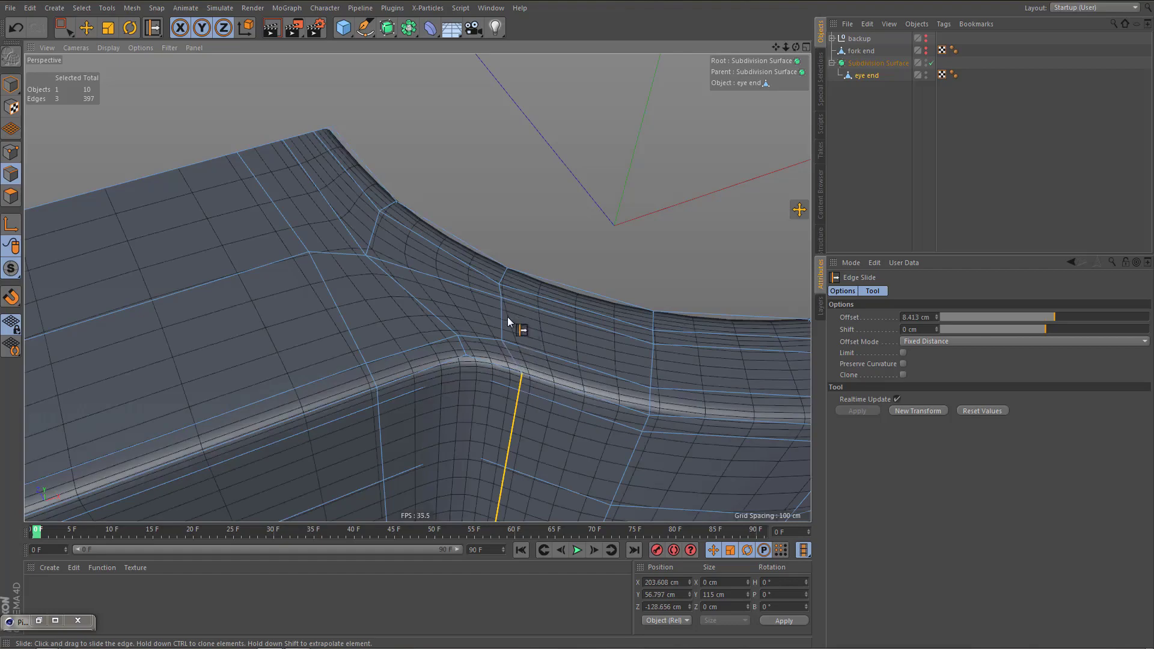
{"action": "mouse_move", "coordinate": [504, 323]}
{"action": "right_mouse_down", "text": "alt"}
{"action": "mouse_move", "coordinate": [461, 489]}
{"action": "mouse_move", "coordinate": [441, 503]}
{"action": "right_mouse_up", "text": "alt"}
{"action": "key", "text": "ctrl+r"}
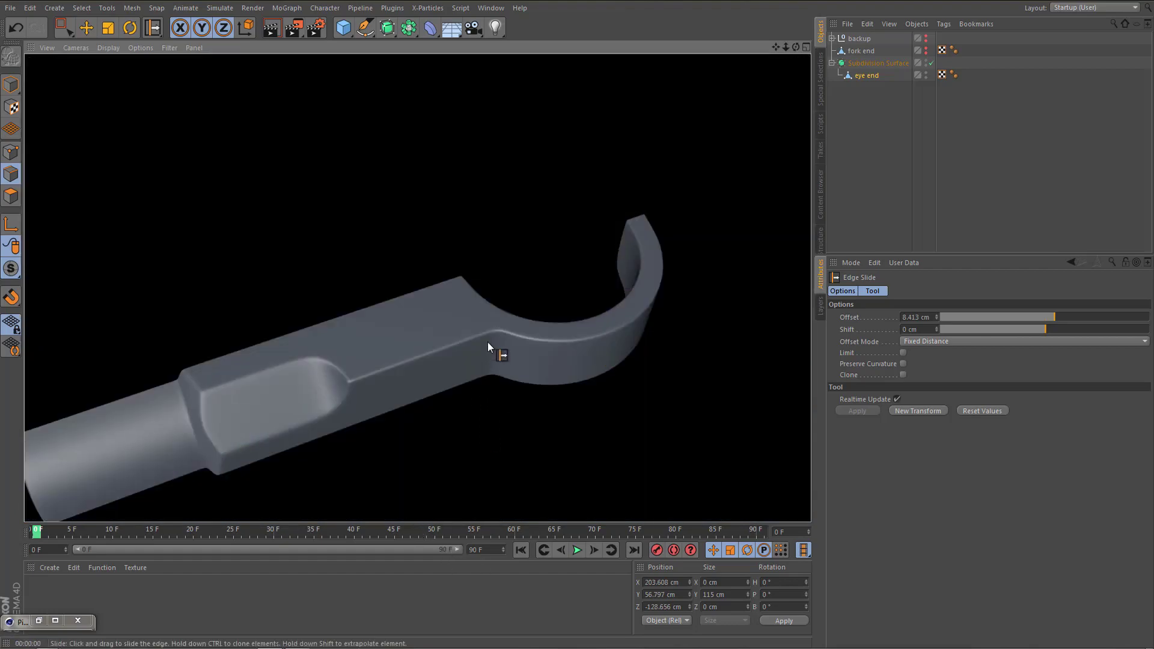
{"action": "right_click_drag", "start_coordinate": [488, 341], "coordinate": [568, 330], "text": "alt"}
{"action": "middle_click_drag", "start_coordinate": [522, 318], "coordinate": [505, 355], "text": "alt"}
{"action": "right_click_drag", "start_coordinate": [505, 352], "coordinate": [543, 351], "text": "alt"}
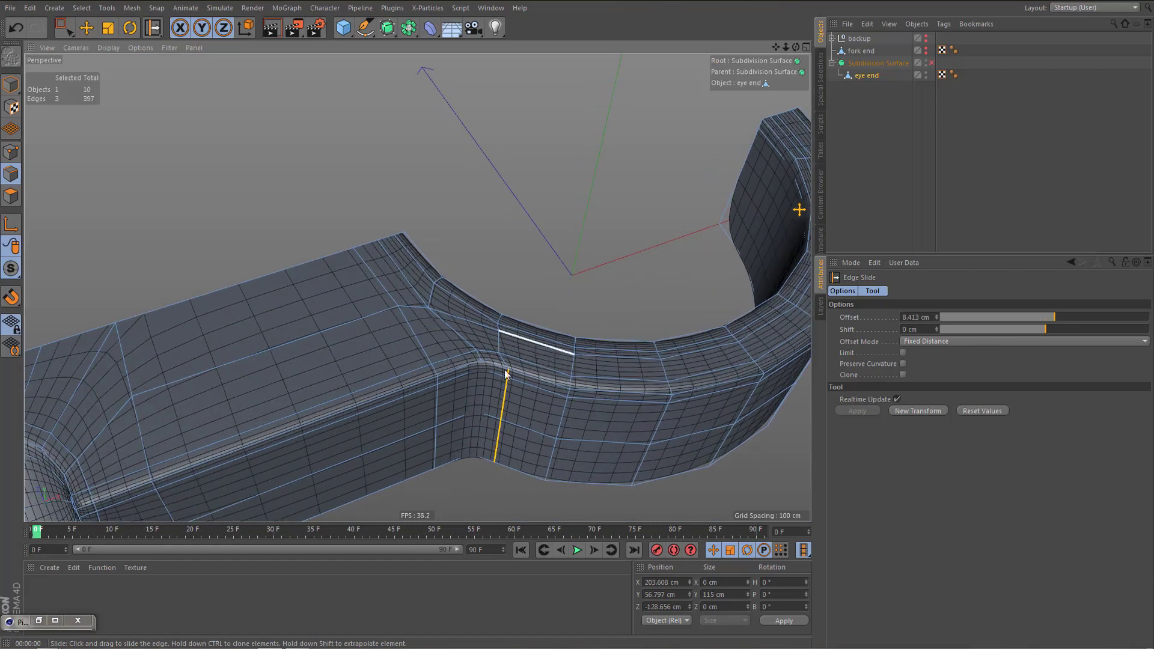
With subdivision off, cut a straight line from the slid edge's upper end to the bore bevel and dissolve the kinked edges beside it
{"action": "key", "text": "q"}
{"action": "scroll", "coordinate": [499, 344], "scroll_direction": "up", "scroll_amount": 6}
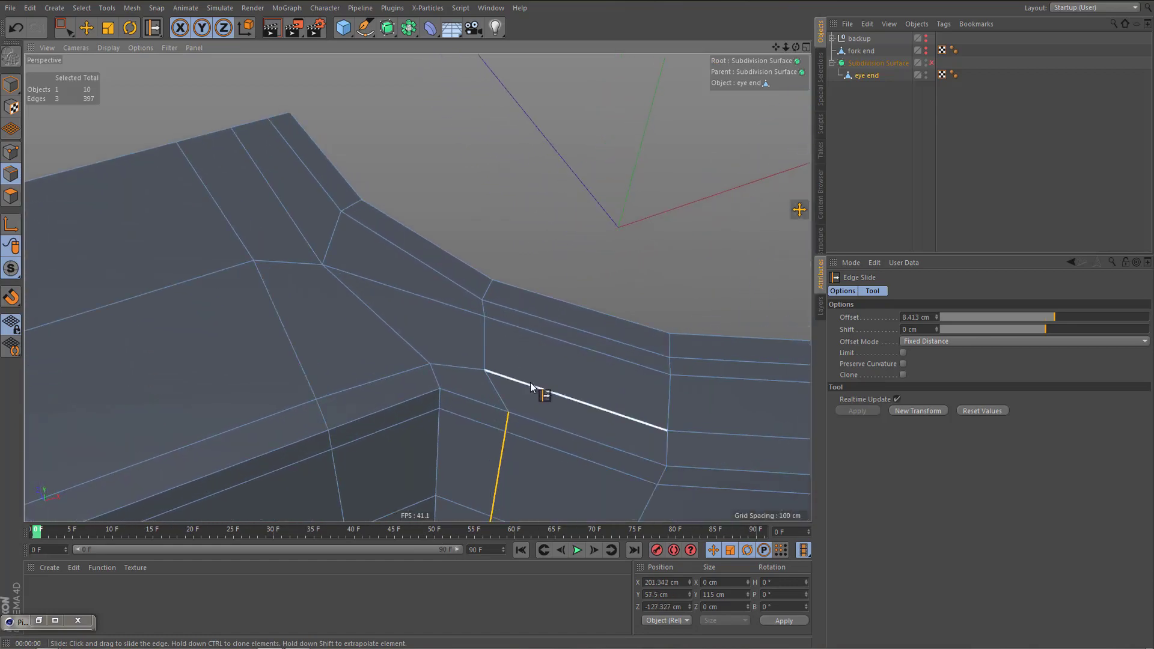
{"action": "middle_click_drag", "start_coordinate": [524, 337], "coordinate": [522, 358], "text": "alt"}
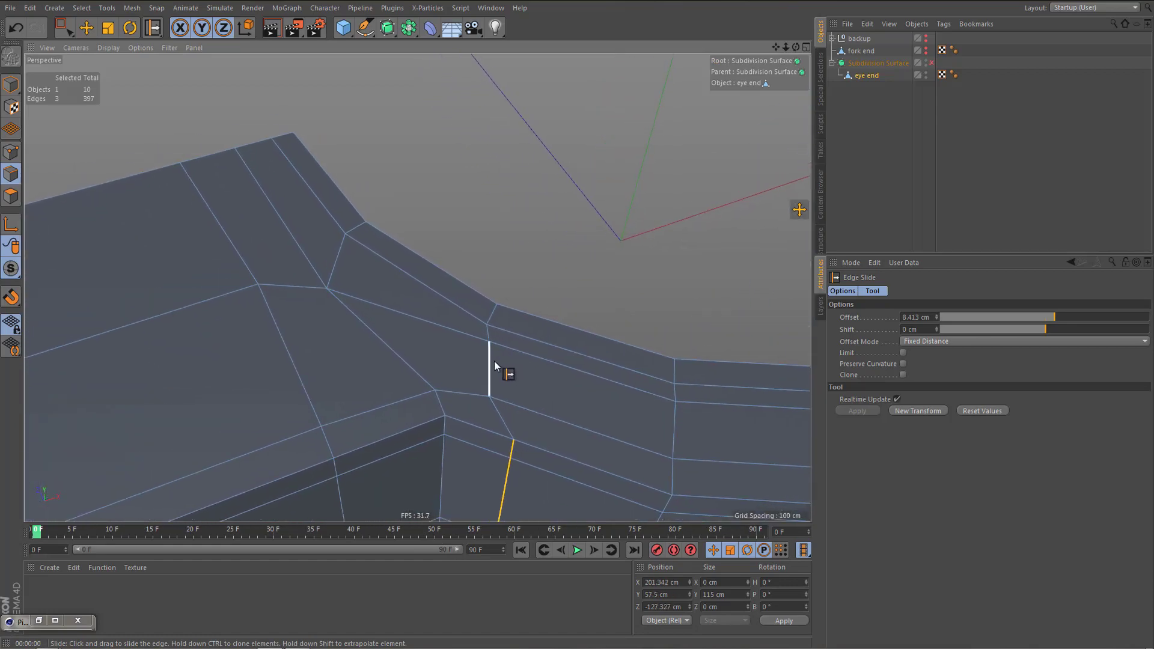
{"action": "key", "text": "k"}
{"action": "key", "text": "k"}
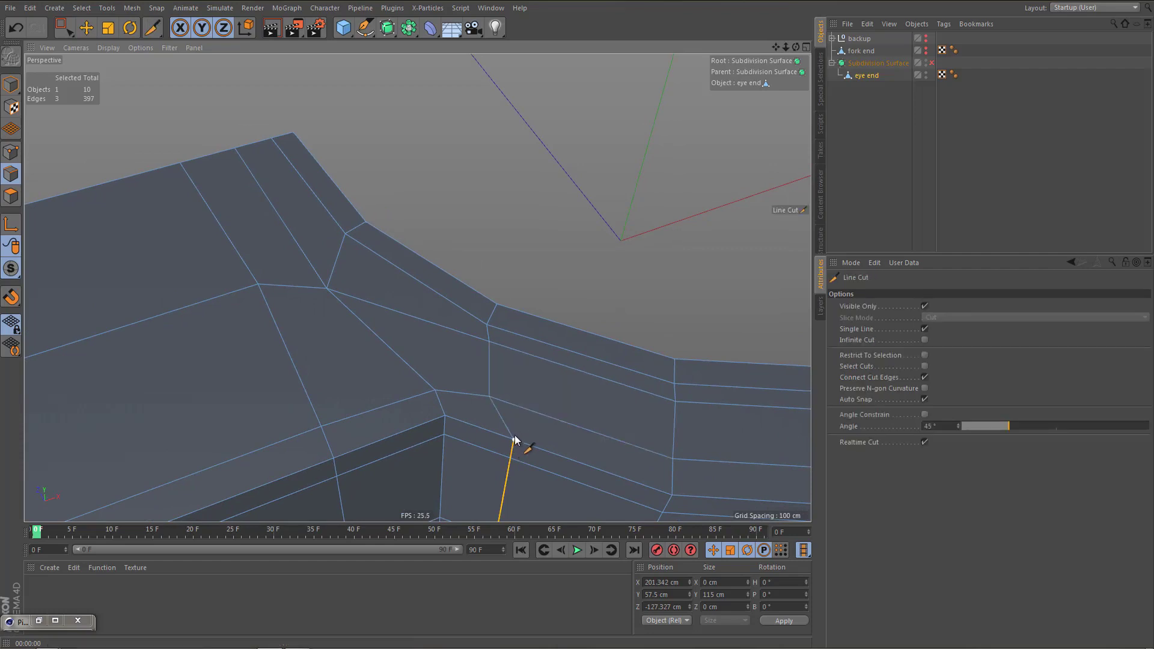
{"action": "left_click", "coordinate": [514, 440]}
{"action": "left_click", "coordinate": [488, 328]}
{"action": "key", "text": "e"}
{"action": "double_click", "coordinate": [488, 360]}
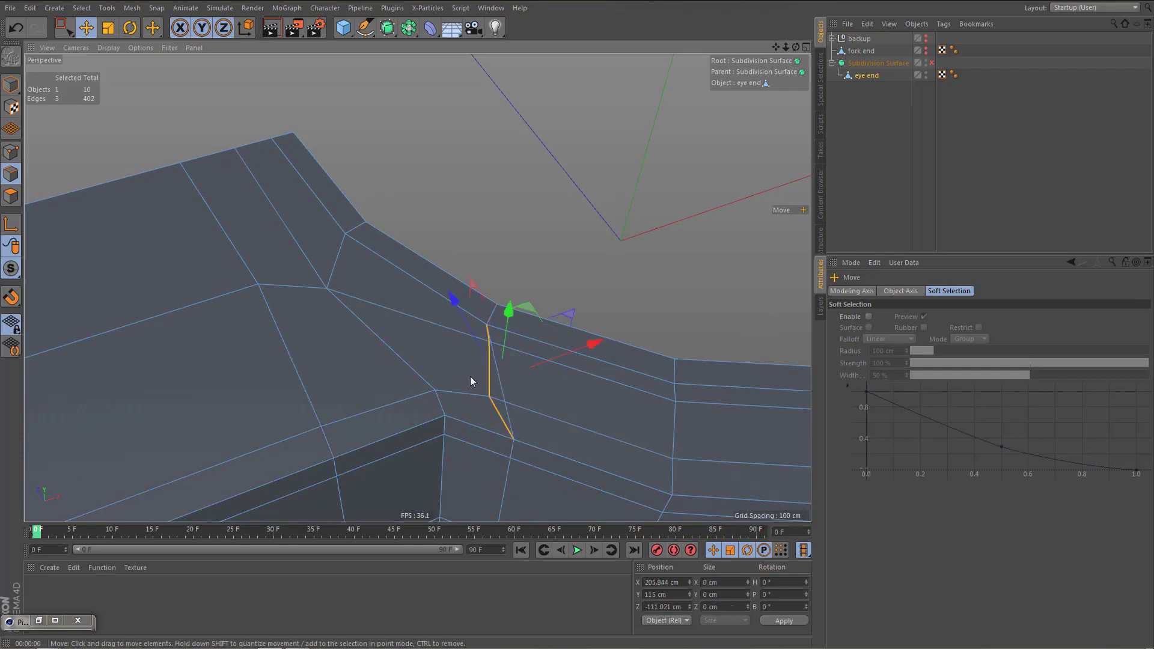
{"action": "key", "text": "ctrl+BackSpace"}
Cut a straight line across the shank's upper face from its outer edge to the symmetry edge and dissolve the kinked edges beside it
{"action": "middle_click_drag", "start_coordinate": [398, 284], "coordinate": [417, 288], "text": "alt"}
{"action": "left_click_drag", "start_coordinate": [445, 362], "coordinate": [416, 380], "text": "alt"}
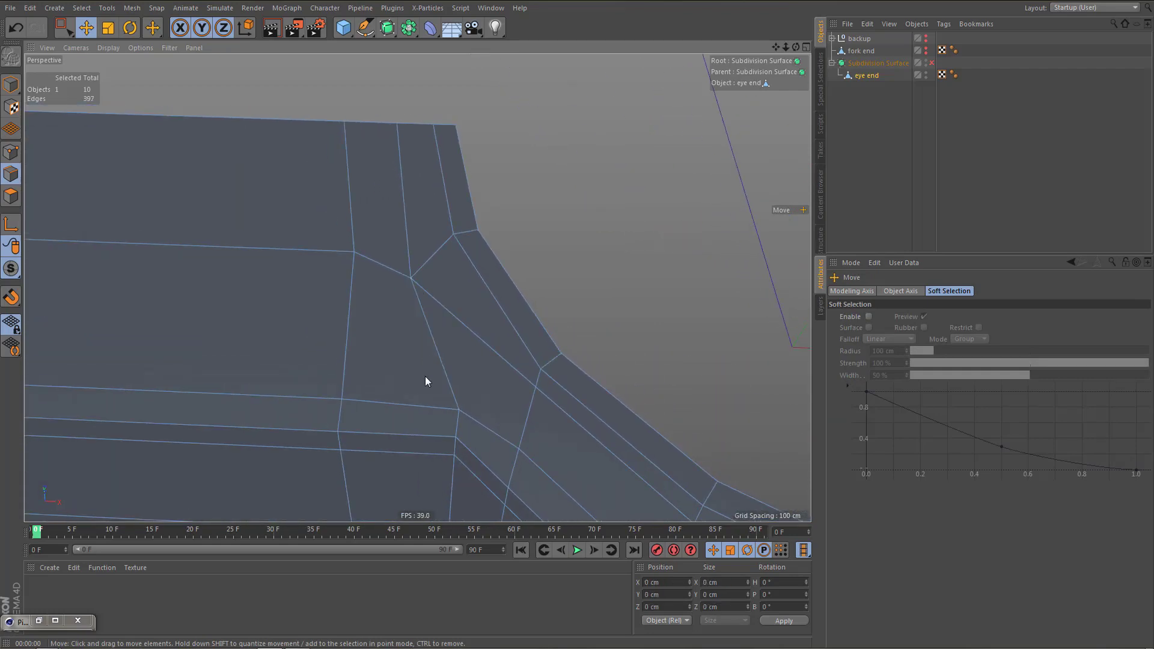
{"action": "key", "text": "k"}
{"action": "key", "text": "k"}
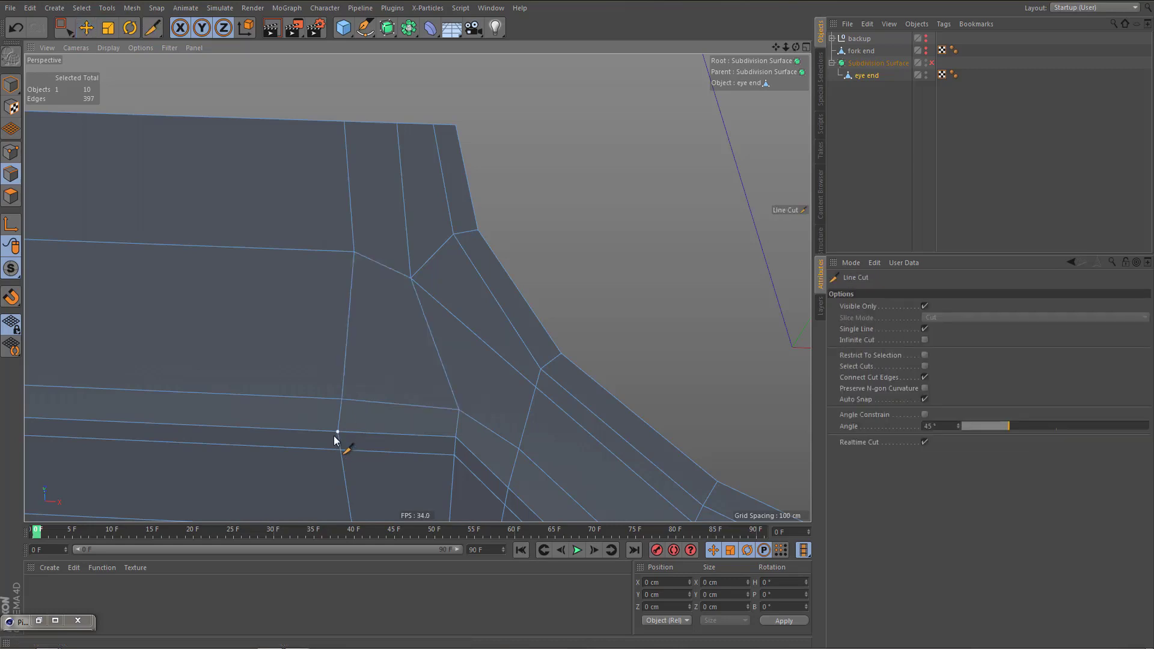
{"action": "left_click", "coordinate": [350, 129]}
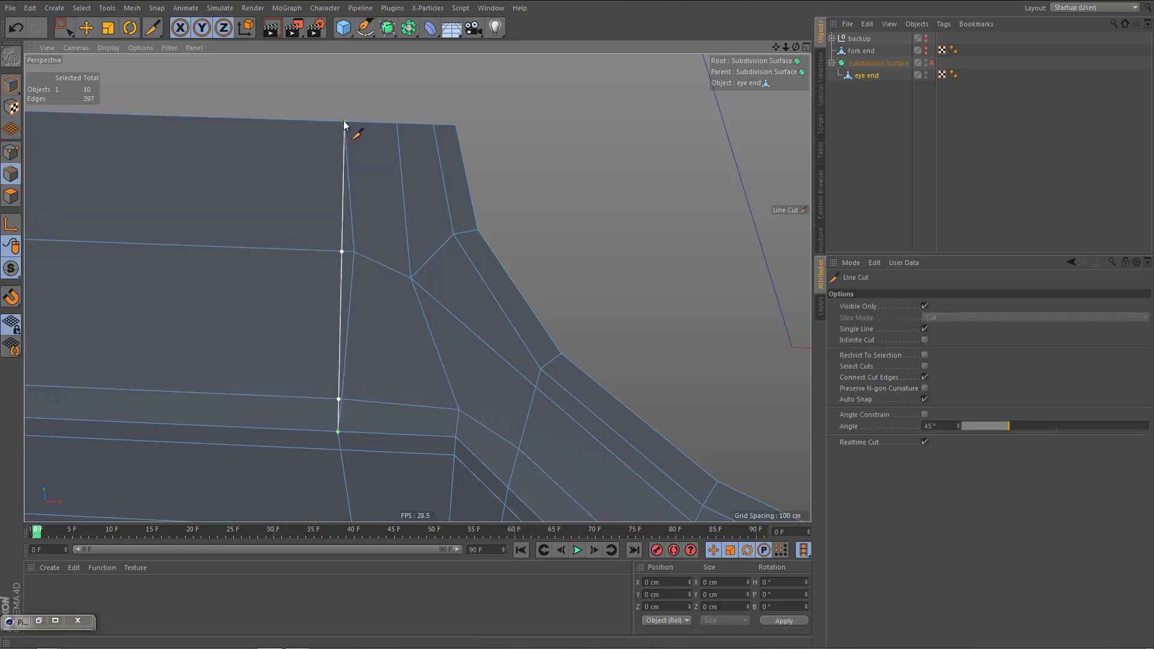
{"action": "key", "text": "e"}
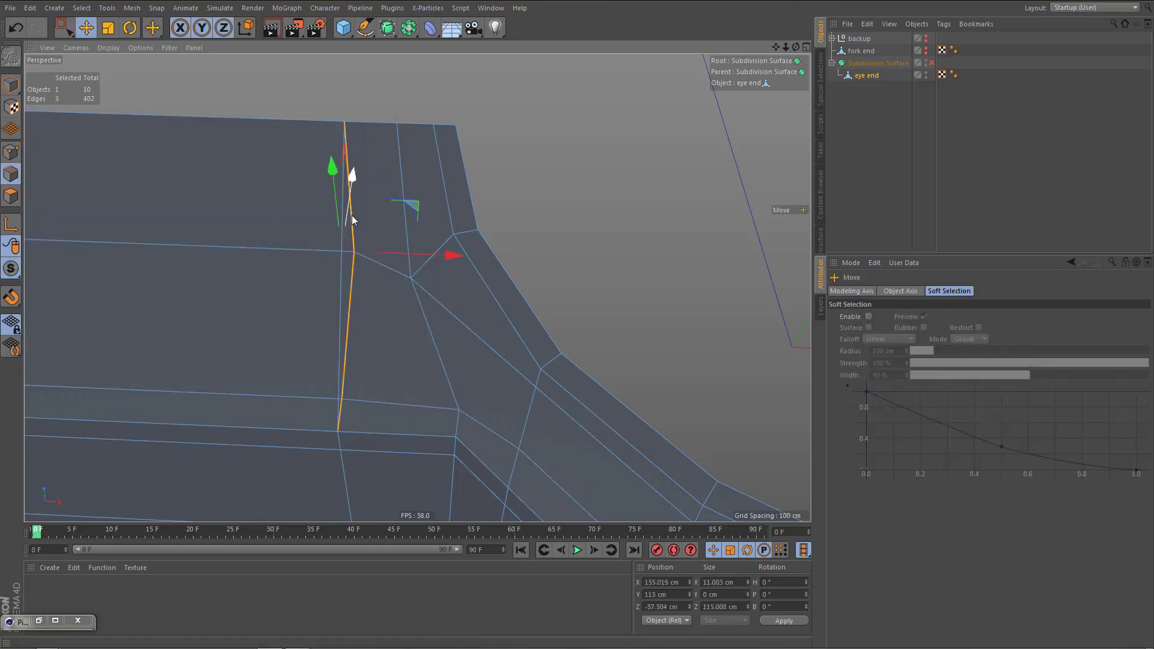
{"action": "key", "text": "ctrl+z"}
Cut a straight line from the shank-eye corner to the inner junction point on the upper face and dissolve the old bent edges
{"action": "key", "text": "k"}
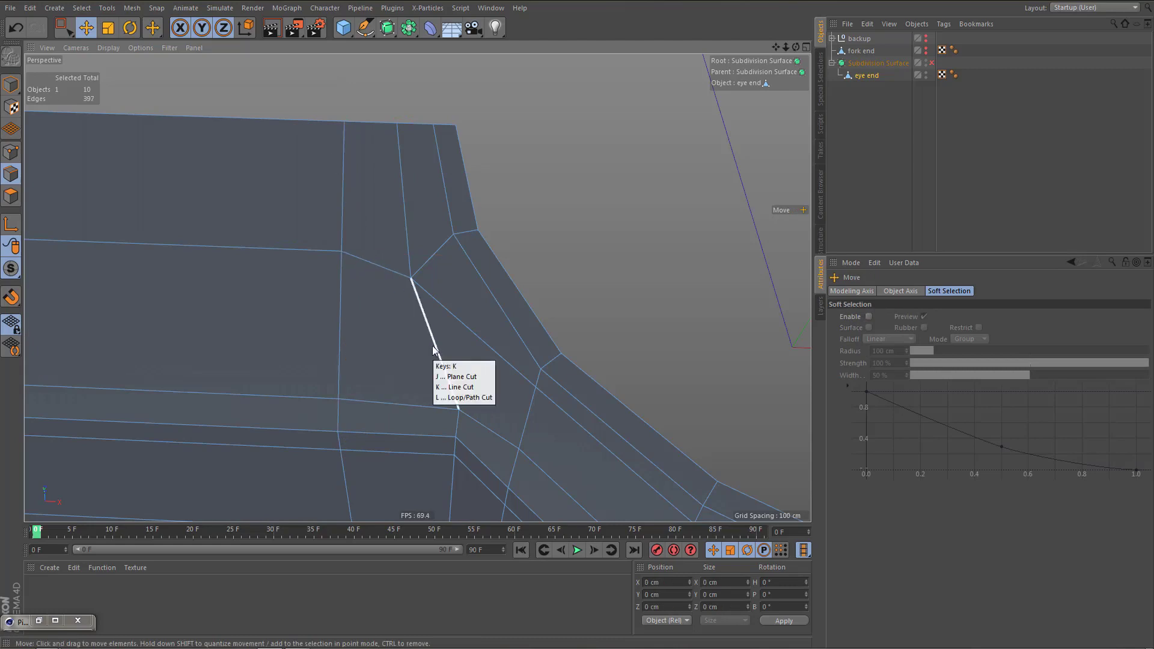
{"action": "key", "text": "k"}
{"action": "left_click", "coordinate": [456, 437]}
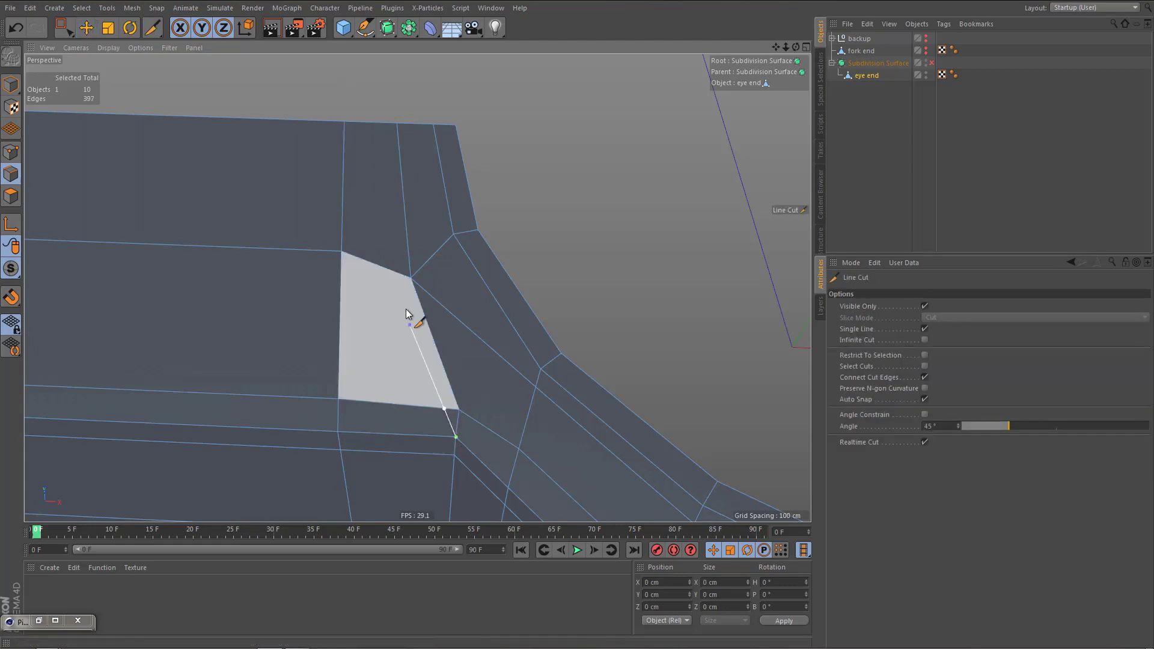
{"action": "left_click", "coordinate": [409, 279]}
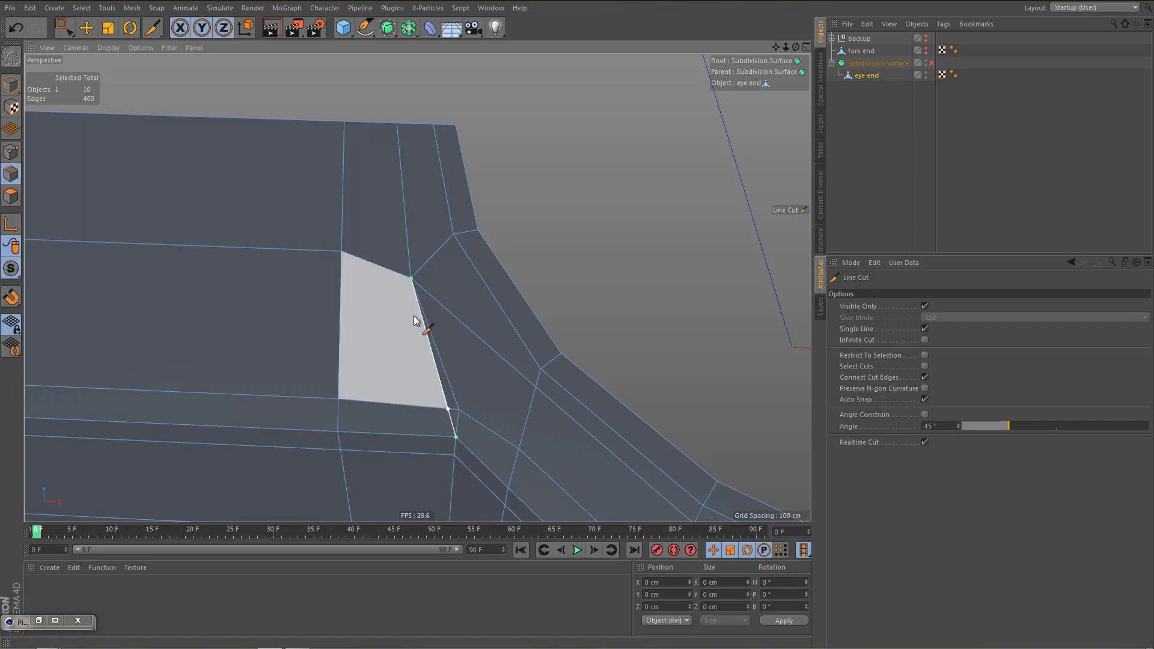
{"action": "key", "text": "e"}
{"action": "key", "text": "ctrl+BackSpace"}
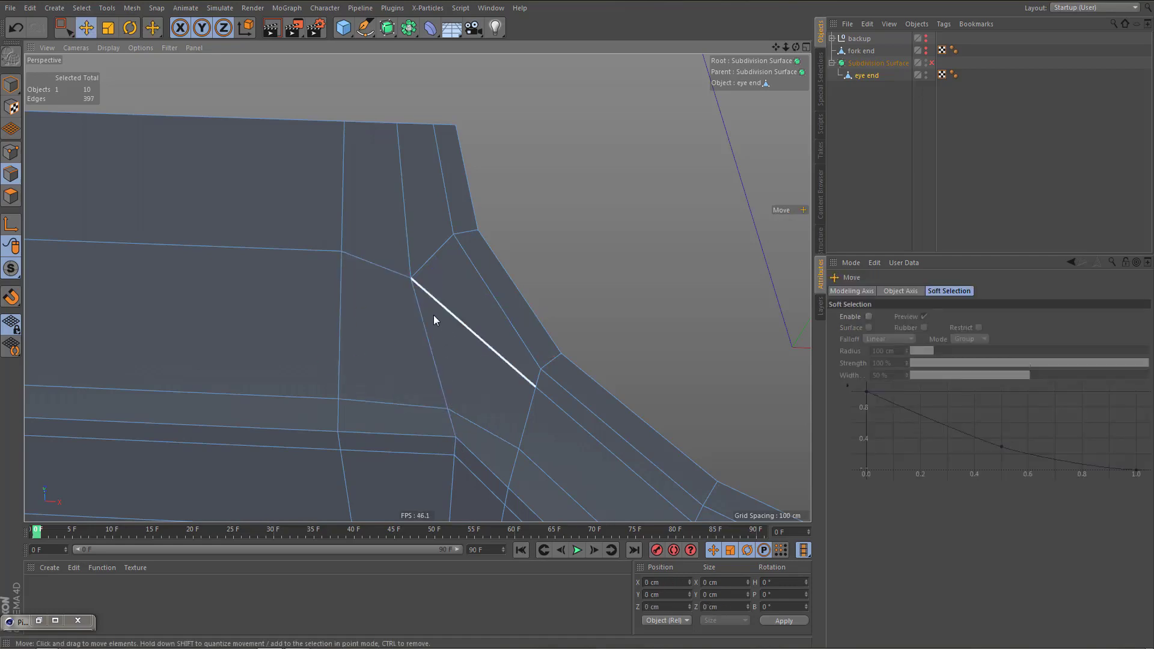
Move the middle point of the shank's straightened cross edge along Z to about -67.8 cm
{"action": "right_click_drag", "start_coordinate": [417, 321], "coordinate": [375, 338], "text": "alt"}
{"action": "left_click_drag", "start_coordinate": [375, 343], "coordinate": [436, 338], "text": "alt"}
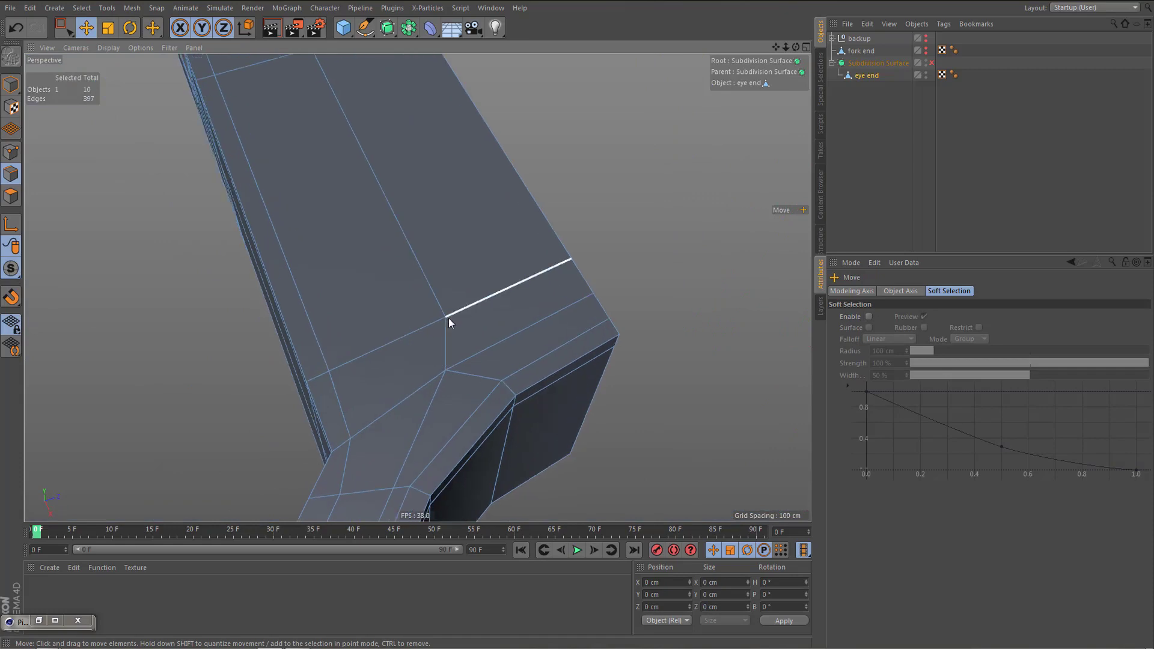
{"action": "key", "text": "e"}
{"action": "left_click", "coordinate": [445, 317]}
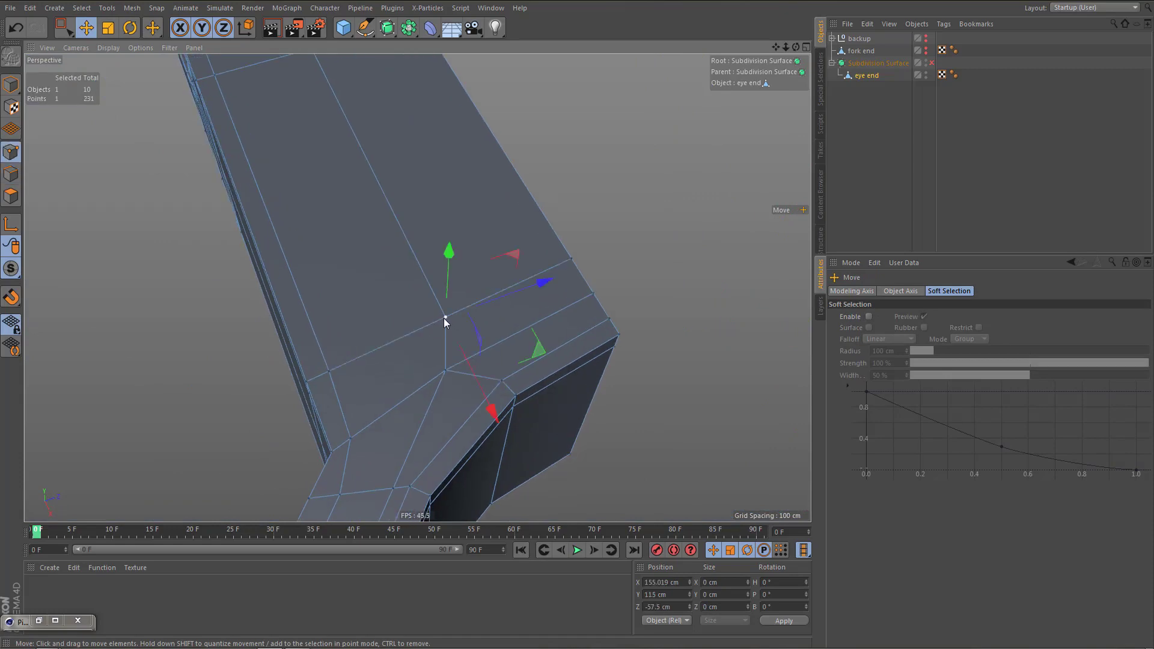
{"action": "mouse_move", "coordinate": [536, 283]}
{"action": "left_mouse_down"}
{"action": "mouse_move", "coordinate": [499, 297]}
{"action": "mouse_move", "coordinate": [517, 294]}
{"action": "left_mouse_up"}
Select that point with the adjacent junction point, flatten their Z size to 0 and move both to about Z -77.5 cm
{"action": "scroll", "coordinate": [464, 369], "scroll_direction": "up", "scroll_amount": 3}
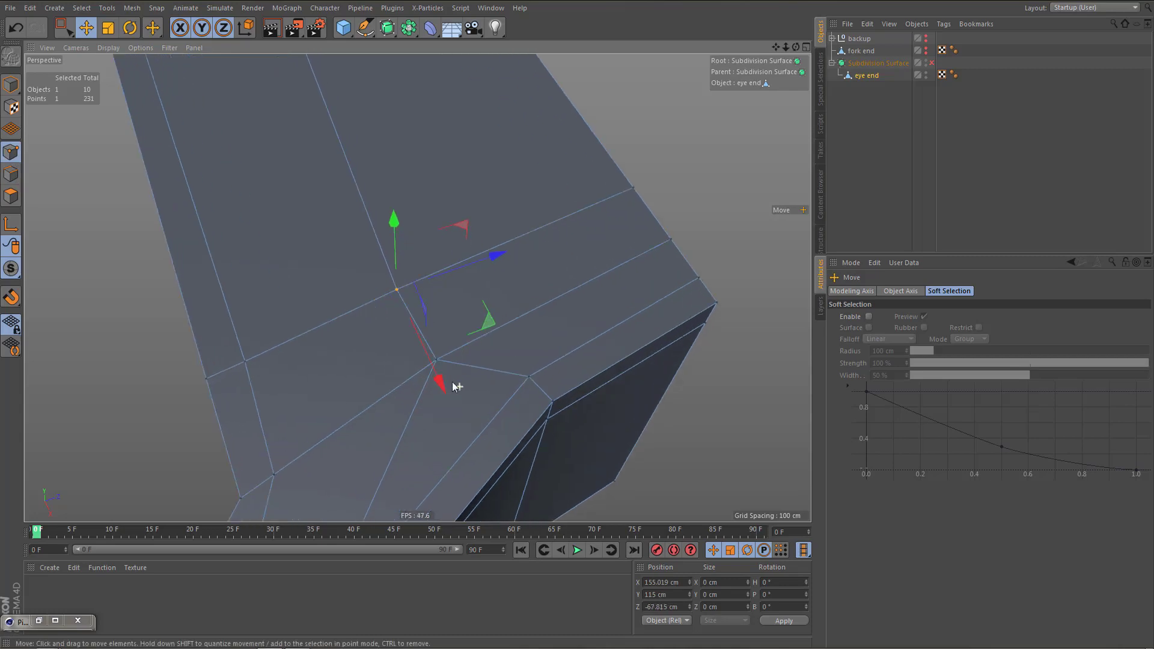
{"action": "scroll", "coordinate": [445, 361], "scroll_direction": "up", "scroll_amount": 2}
{"action": "scroll", "coordinate": [441, 368], "scroll_direction": "up", "scroll_amount": 2}
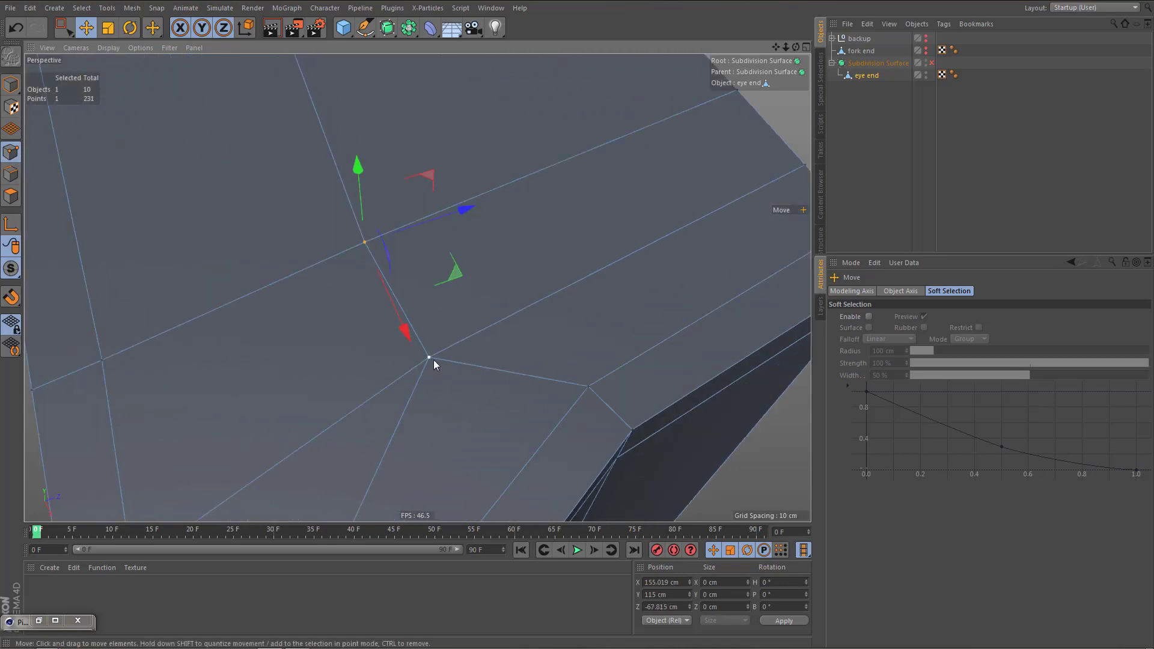
{"action": "left_click", "coordinate": [432, 360], "text": "shift"}
{"action": "key", "text": "t"}
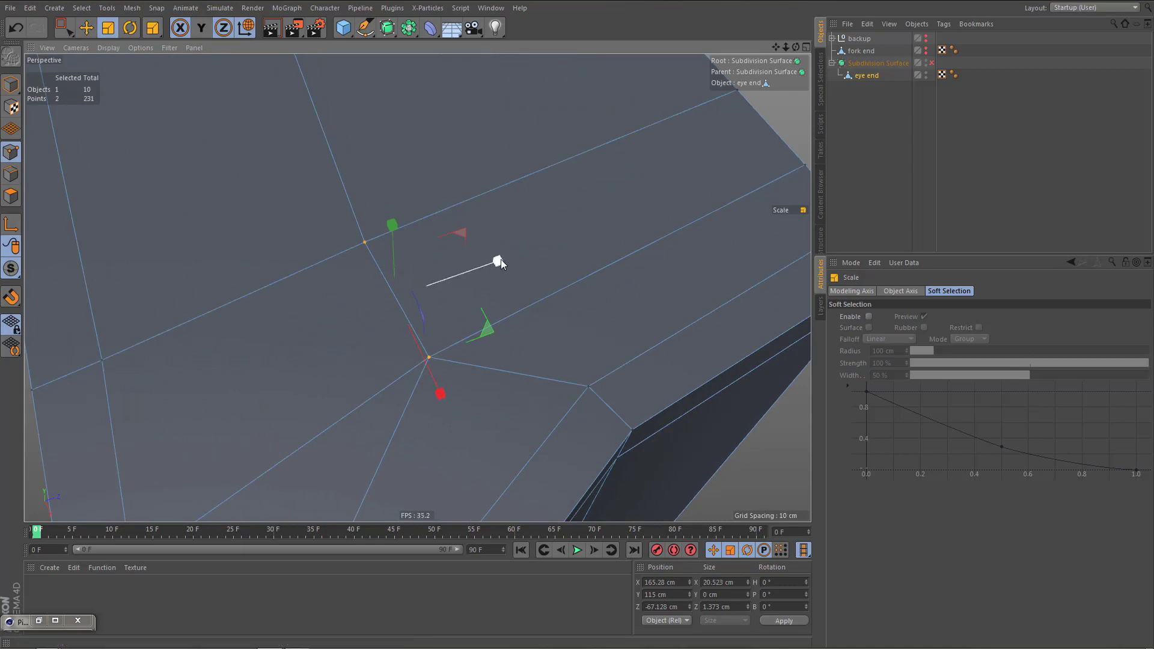
{"action": "left_click_drag", "start_coordinate": [498, 261], "coordinate": [409, 304]}
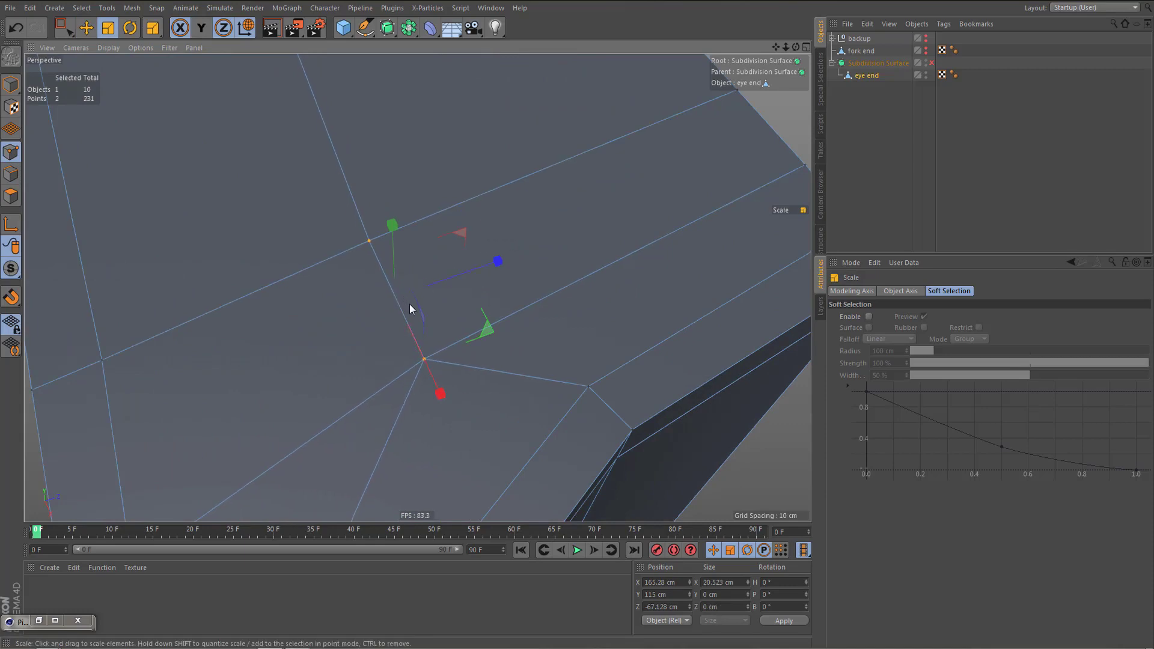
{"action": "key", "text": "e"}
{"action": "left_click_drag", "start_coordinate": [505, 260], "coordinate": [434, 304]}
{"action": "scroll", "coordinate": [434, 304], "scroll_direction": "down", "scroll_amount": 3}
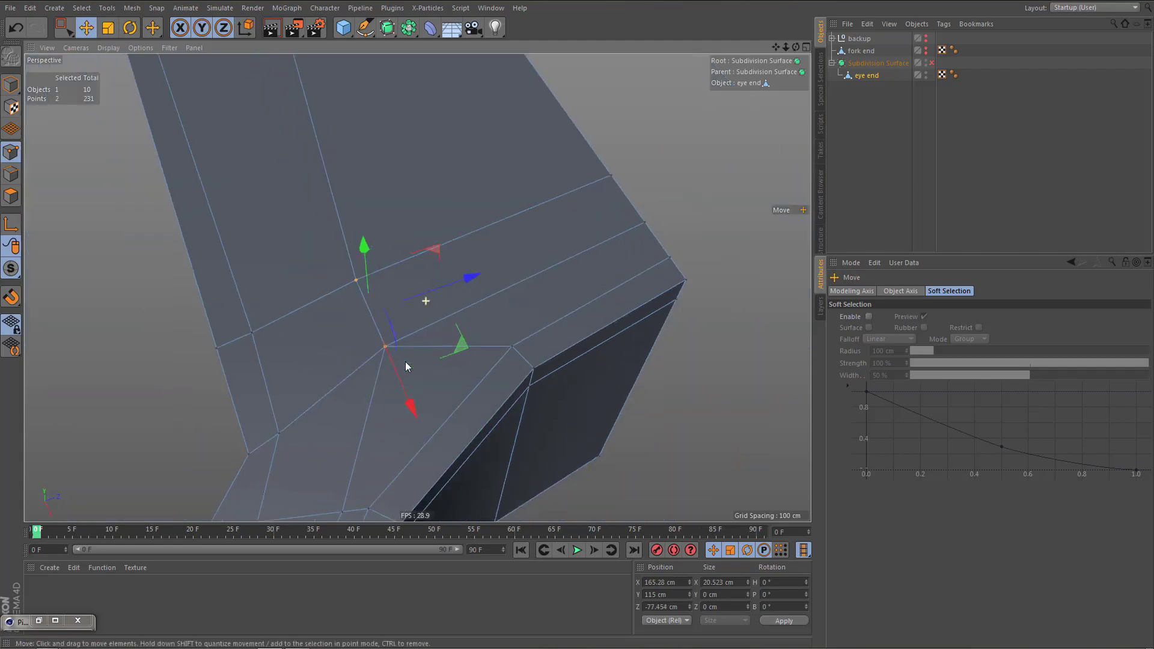
Move the cross edge's end point on the symmetry edge of the upper face along X to about 146.3 cm
{"action": "left_click_drag", "start_coordinate": [407, 367], "coordinate": [474, 341], "text": "alt"}
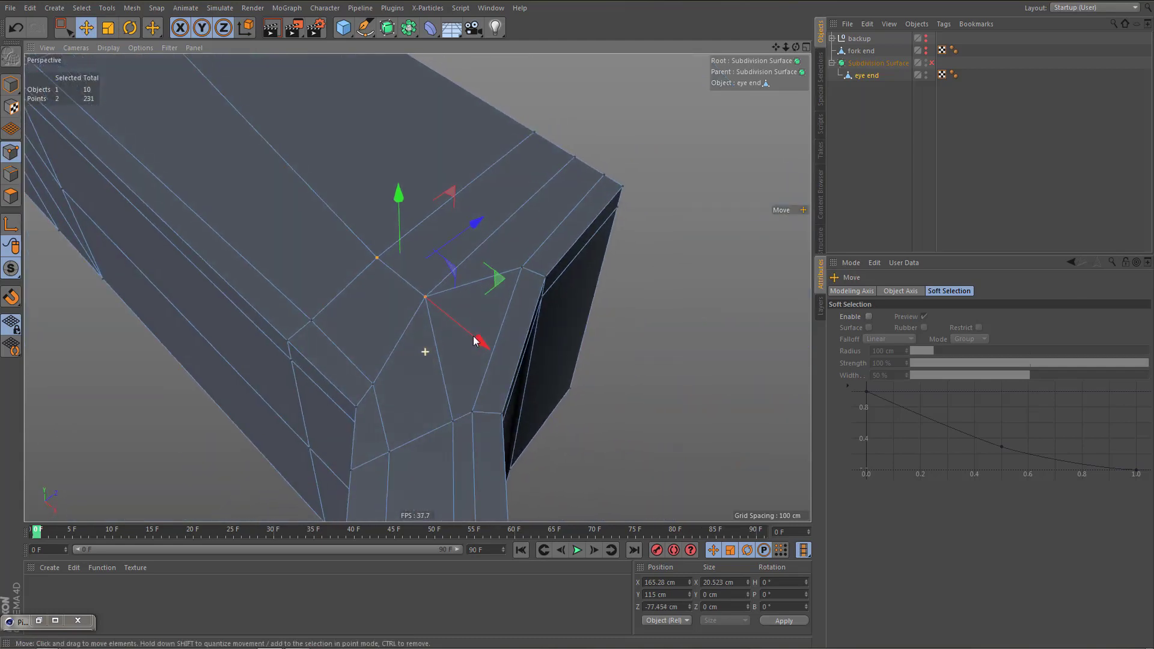
{"action": "right_click_drag", "start_coordinate": [469, 339], "coordinate": [427, 379], "text": "alt"}
{"action": "left_click_drag", "start_coordinate": [426, 367], "coordinate": [449, 360], "text": "alt"}
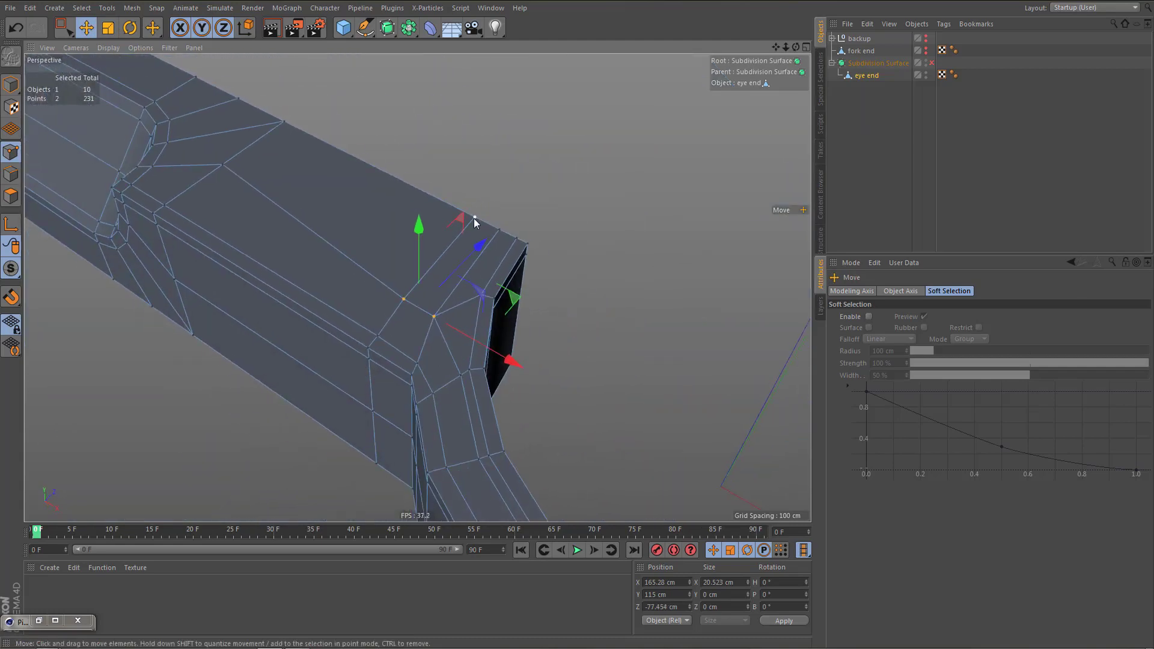
{"action": "left_click", "coordinate": [474, 217]}
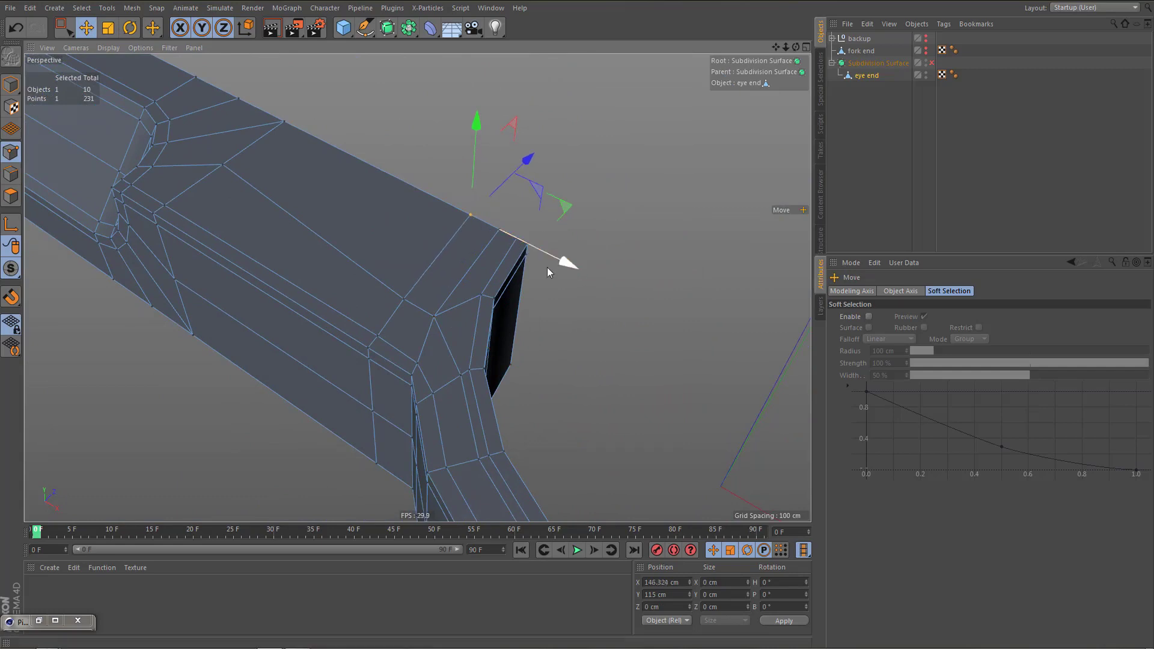
{"action": "left_click_drag", "start_coordinate": [547, 272], "coordinate": [554, 302], "text": "alt"}
{"action": "left_click_drag", "start_coordinate": [491, 313], "coordinate": [500, 321], "text": "alt"}
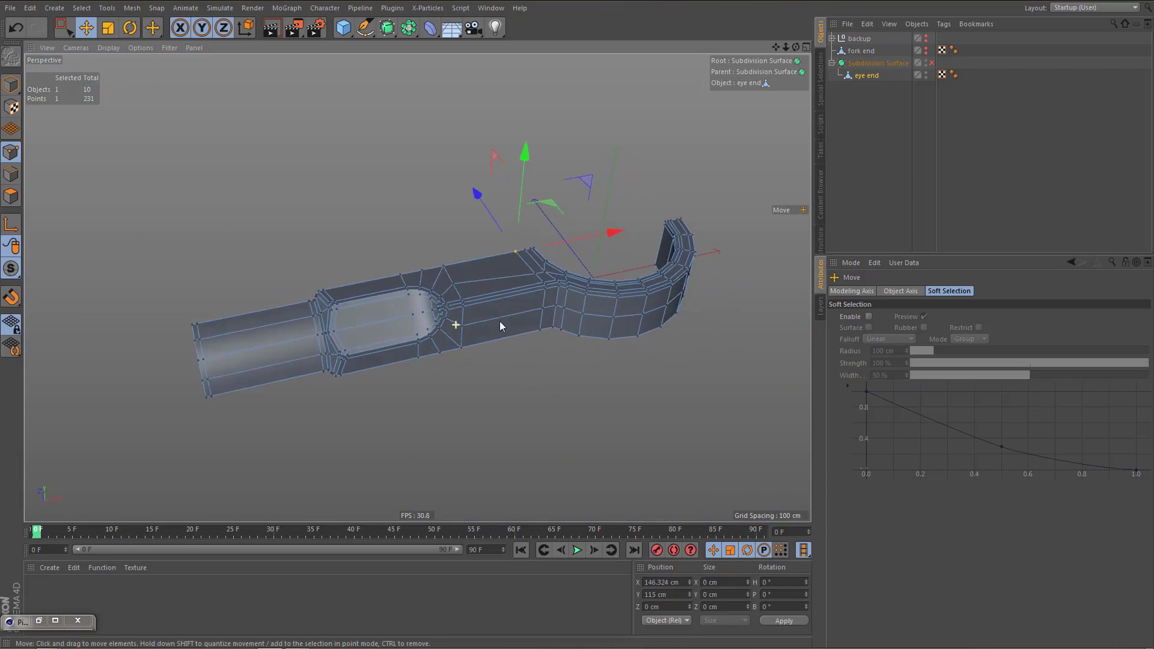
Wrap the eye end in two nested Symmetry objects under the Subdivision Surface
{"action": "middle_click_drag", "start_coordinate": [499, 321], "coordinate": [478, 356], "text": "alt"}
{"action": "scroll", "coordinate": [485, 363], "scroll_direction": "up", "scroll_amount": 2}
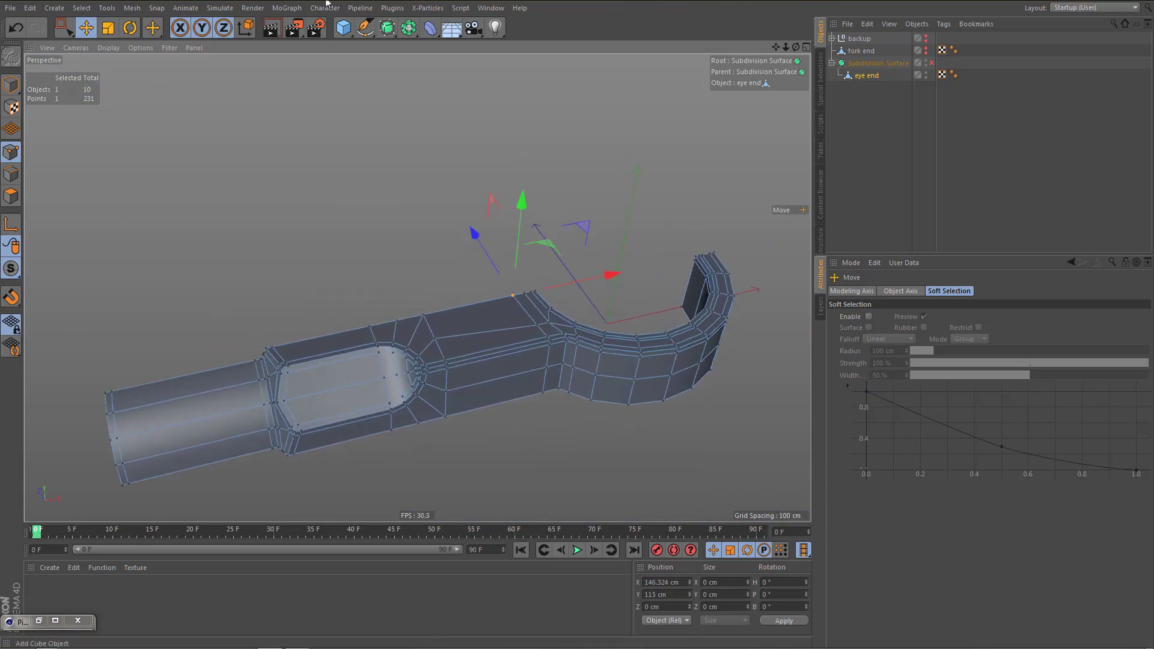
{"action": "left_click", "coordinate": [408, 28]}
{"action": "left_click", "coordinate": [529, 91]}
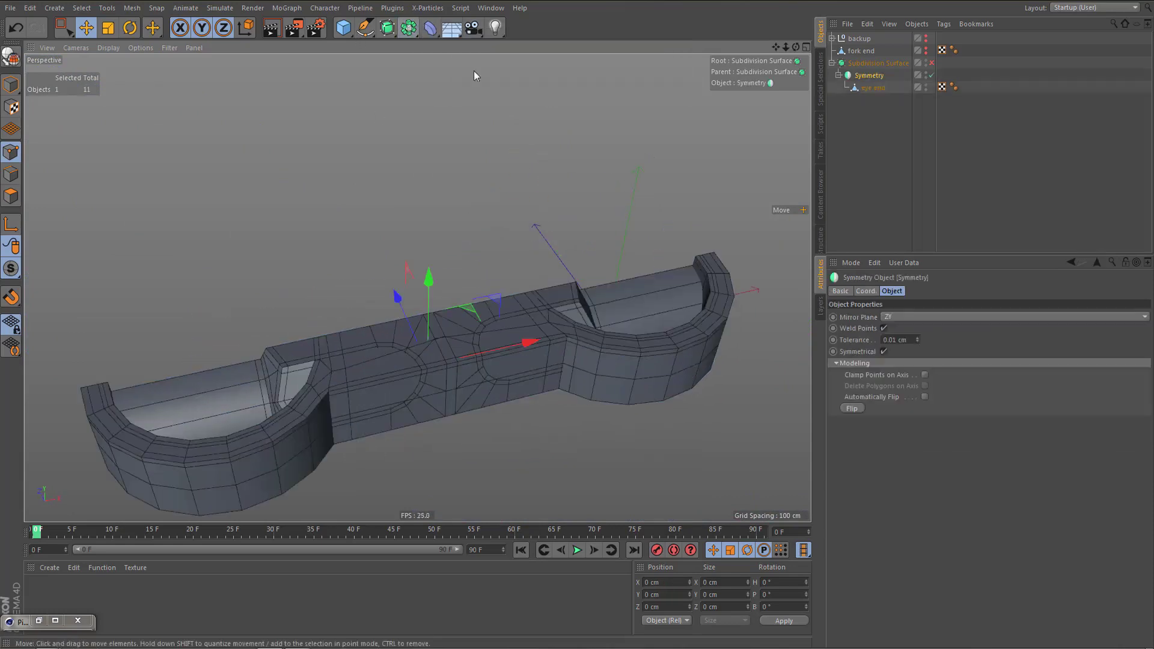
{"action": "left_click", "coordinate": [408, 27]}
{"action": "left_click", "coordinate": [559, 89]}
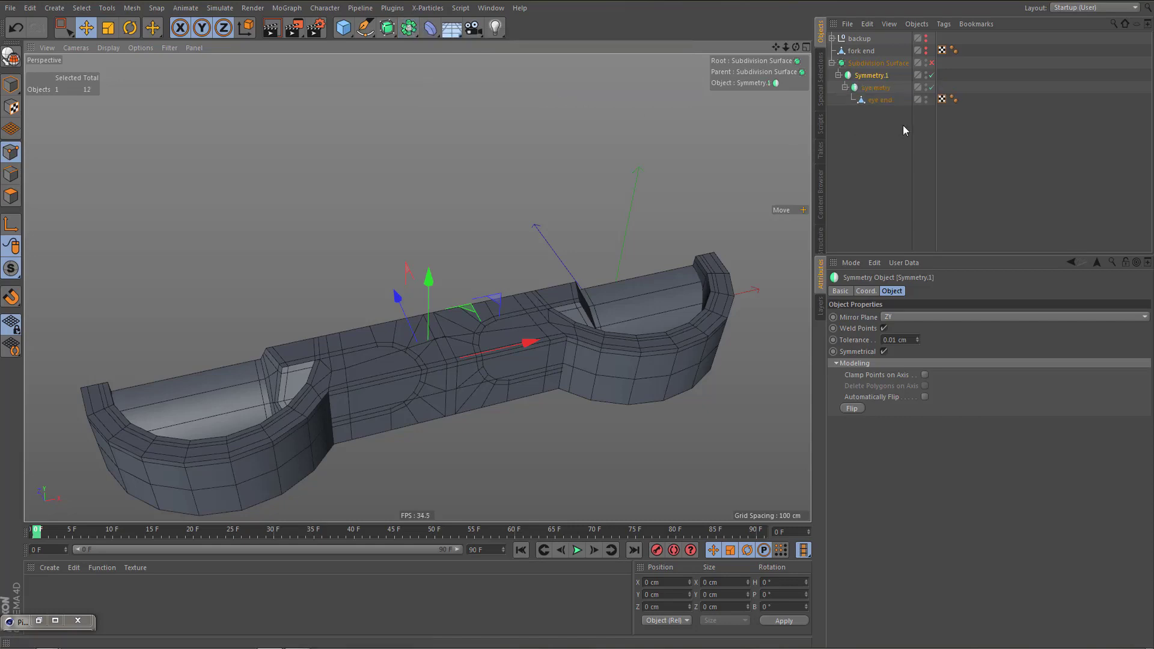
Set the outer Symmetry's mirror plane to XZ and the inner Symmetry's mirror plane to XY
{"action": "left_click", "coordinate": [901, 317]}
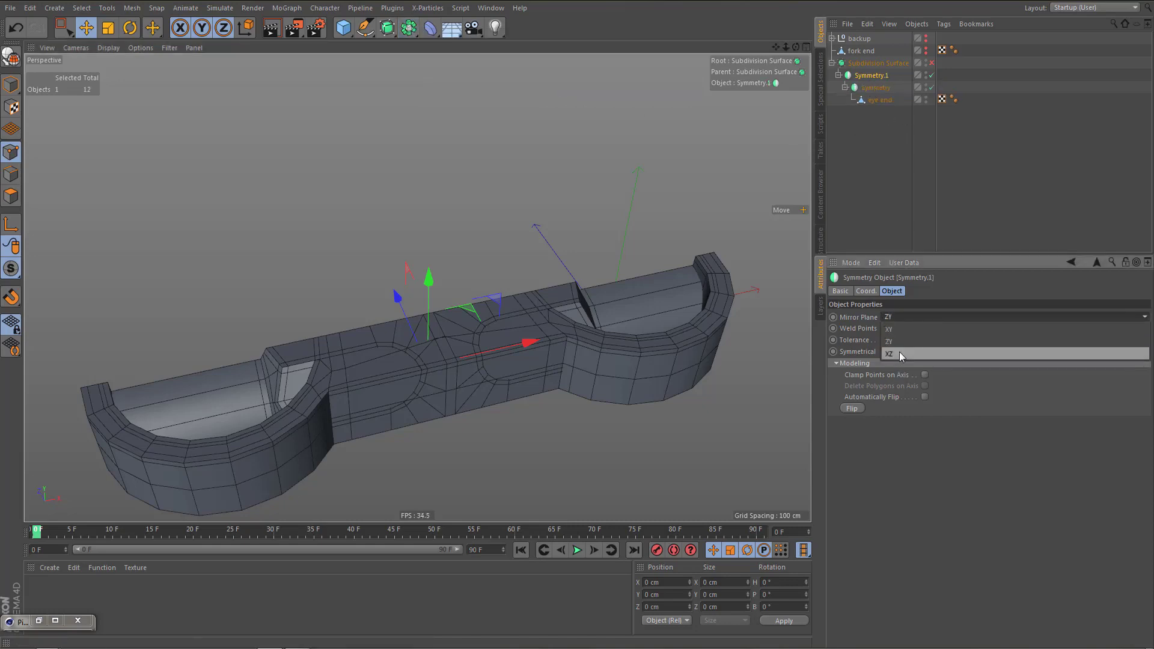
{"action": "left_click", "coordinate": [901, 355]}
{"action": "left_click", "coordinate": [876, 88]}
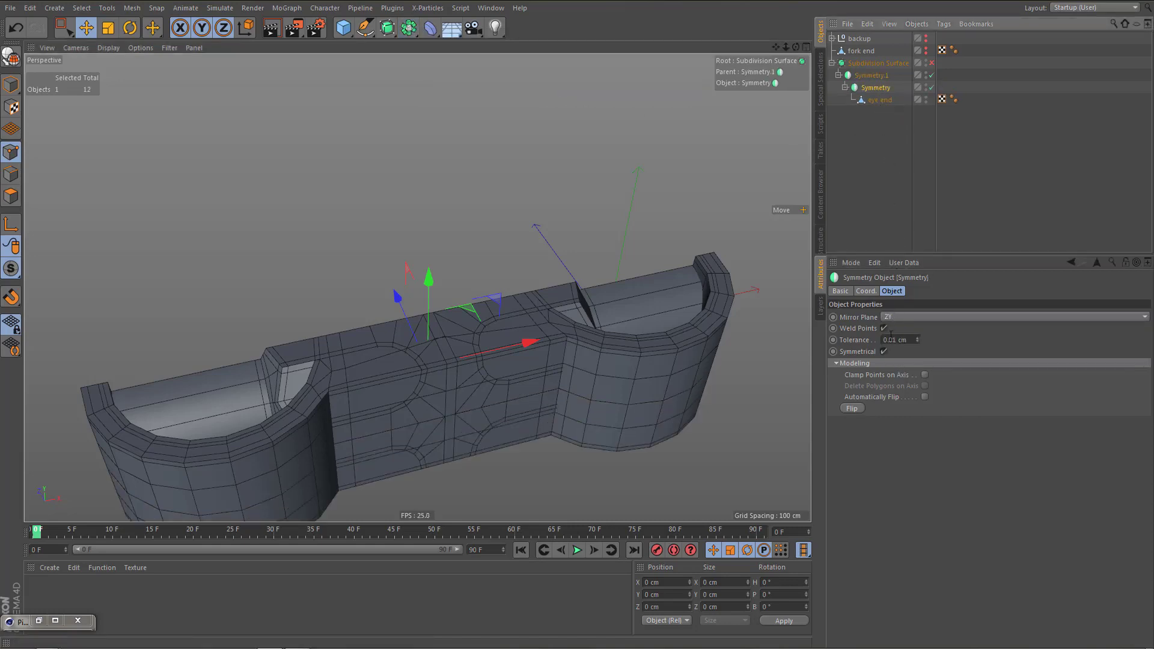
{"action": "left_click", "coordinate": [903, 316]}
{"action": "left_click", "coordinate": [907, 337]}
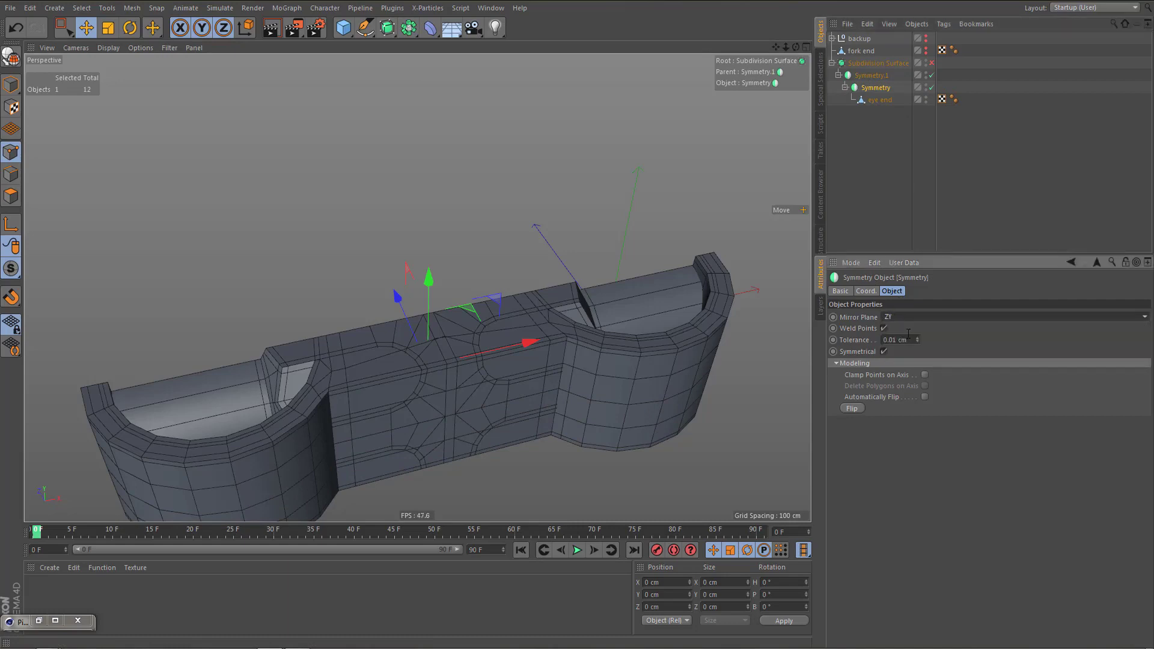
{"action": "left_click", "coordinate": [915, 315]}
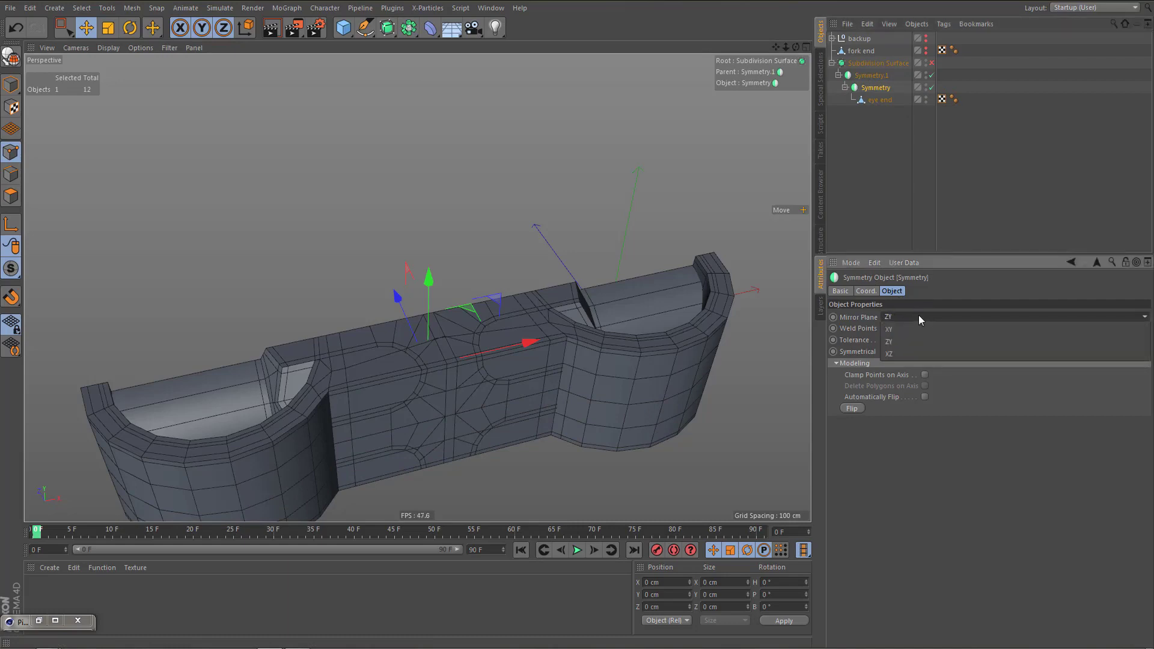
{"action": "left_click", "coordinate": [921, 328]}
{"action": "left_click_drag", "start_coordinate": [505, 324], "coordinate": [481, 337], "text": "alt"}
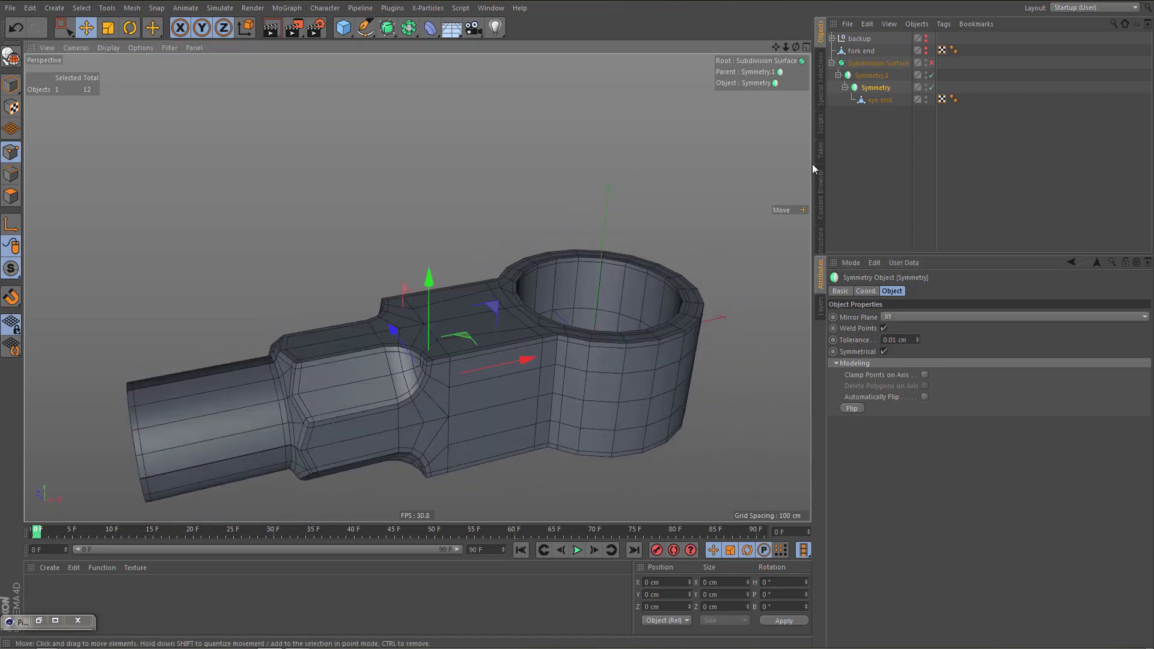
Convert the outer Symmetry to editable geometry, place its eye end mesh directly under the Subdivision Surface, and delete the leftover null
{"action": "left_click", "coordinate": [874, 77]}
{"action": "key", "text": "c"}
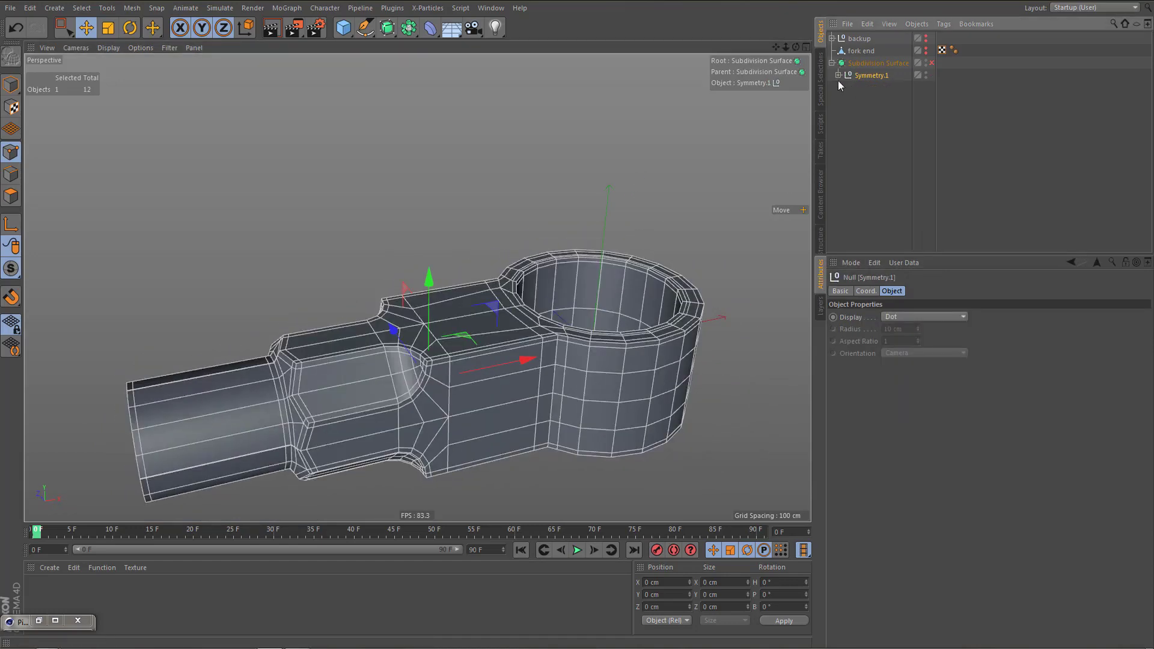
{"action": "left_click", "coordinate": [838, 75]}
{"action": "left_click_drag", "start_coordinate": [876, 101], "coordinate": [869, 70]}
{"action": "left_click", "coordinate": [873, 89]}
{"action": "key", "text": "Delete"}
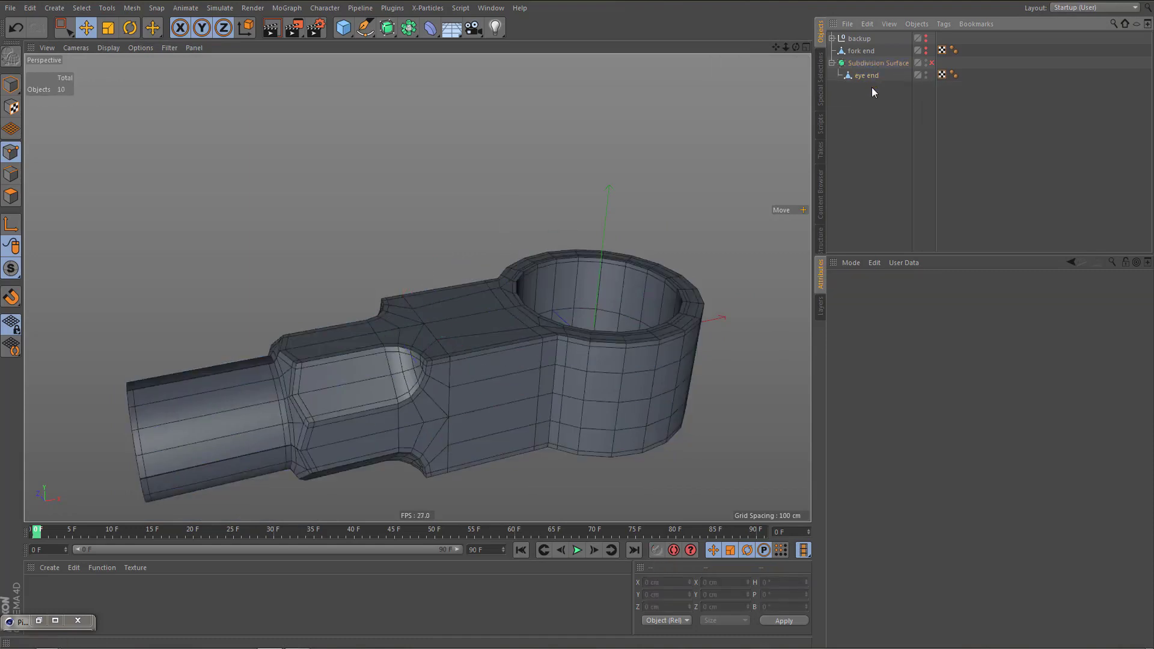
Preview the whole eye end smoothed with isoparm lines, render the view, and undo enabling the Subdivision Surface
{"action": "left_click", "coordinate": [932, 62]}
{"action": "key", "text": "n"}
{"action": "key", "text": "i"}
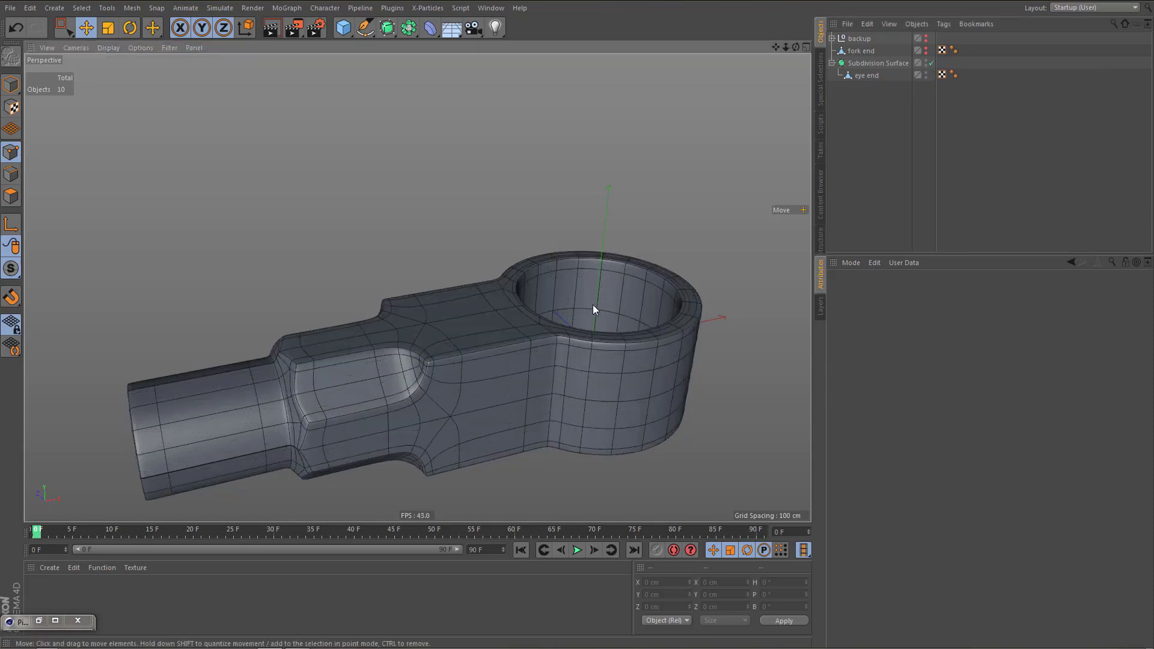
{"action": "left_click_drag", "start_coordinate": [564, 340], "coordinate": [556, 356], "text": "alt"}
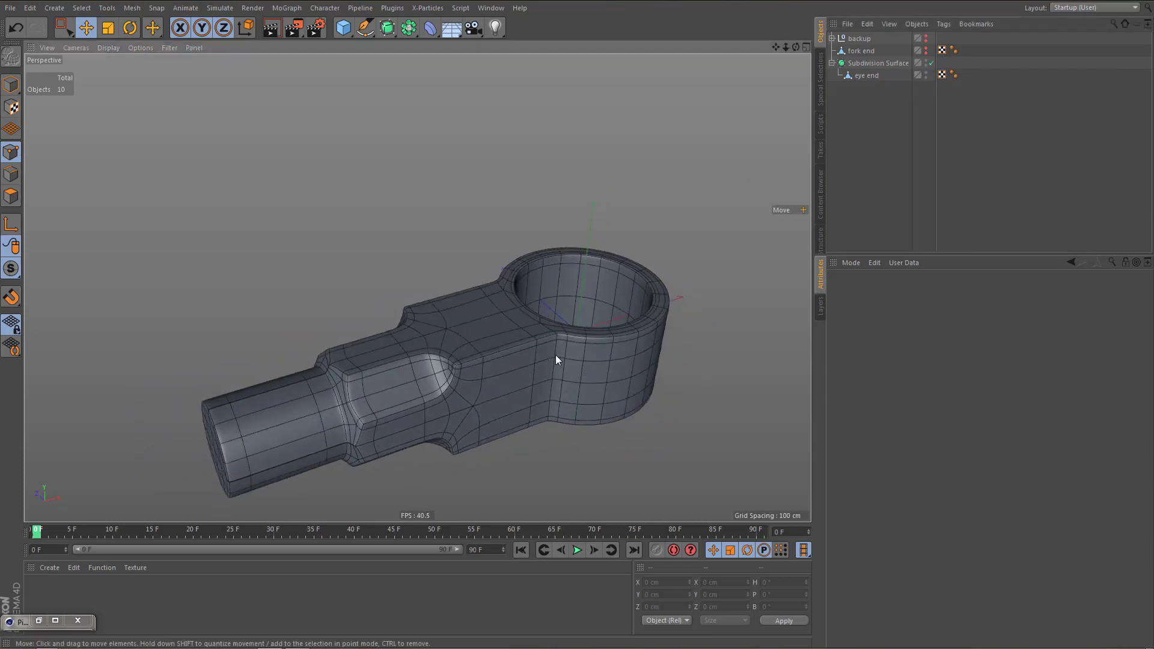
{"action": "key", "text": "ctrl+r"}
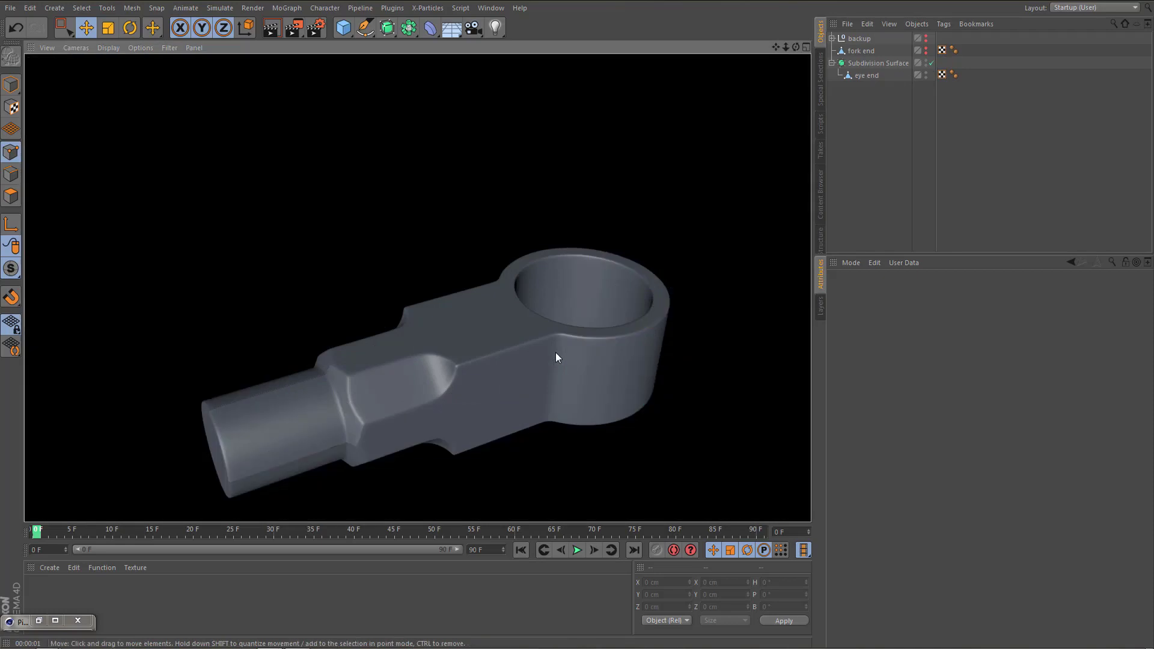
{"action": "middle_click_drag", "start_coordinate": [504, 383], "coordinate": [606, 341], "text": "alt"}
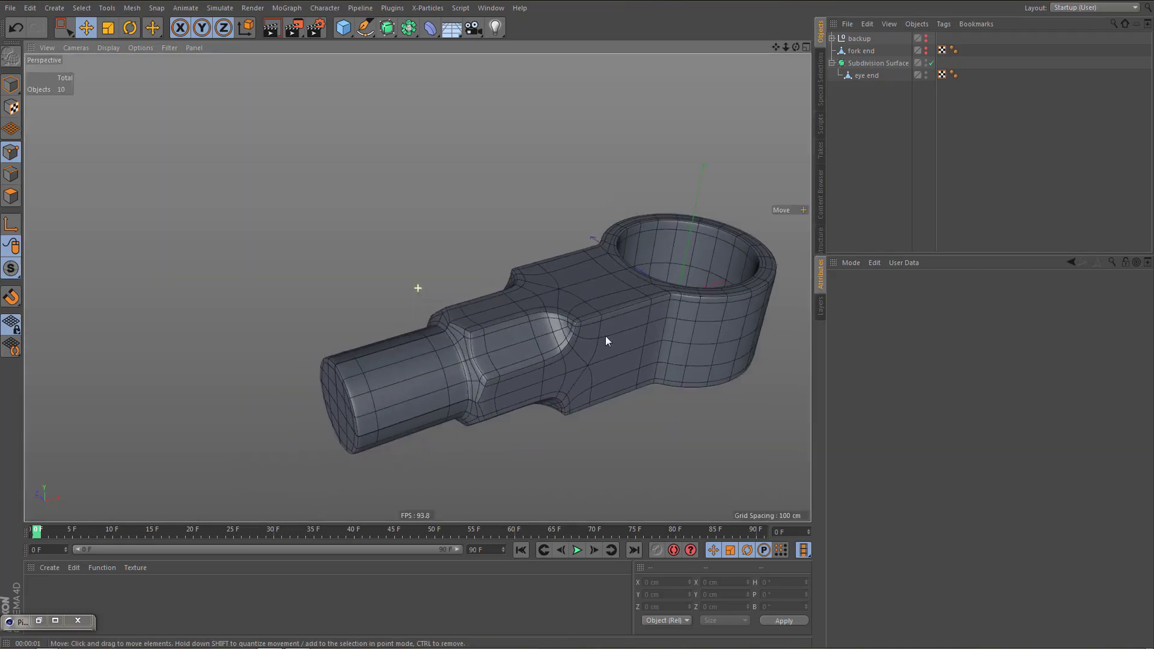
{"action": "key", "text": "ctrl+z"}
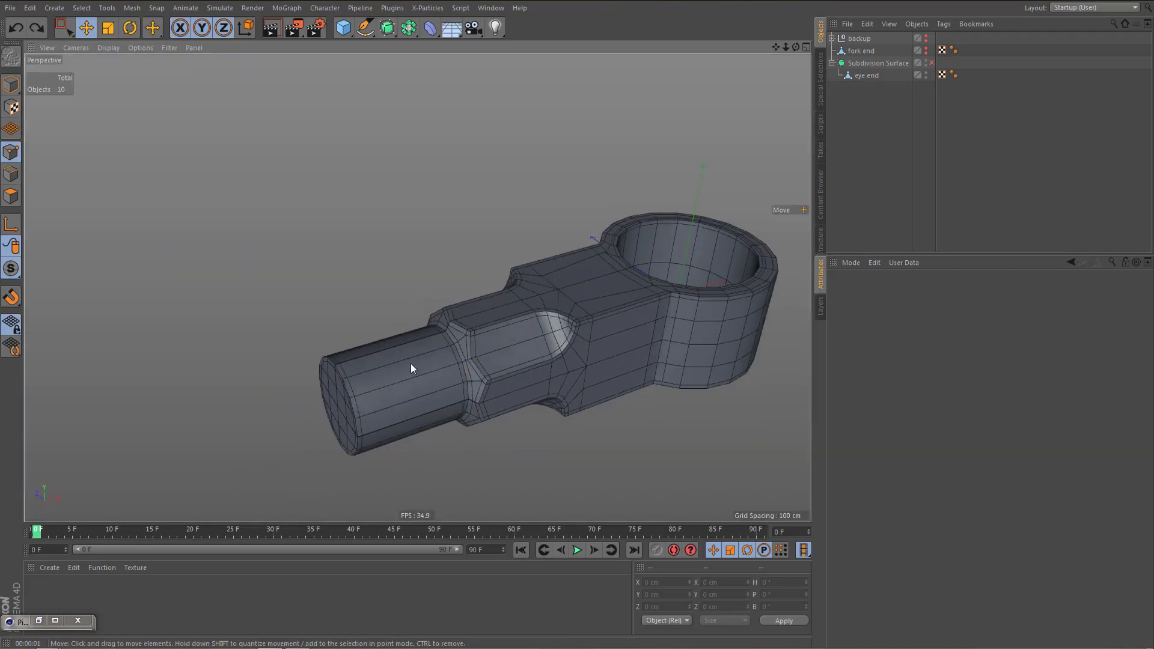
In the top view, select the points along the shank's centre seam and flatten their Z size to 0
{"action": "left_click_drag", "start_coordinate": [411, 368], "coordinate": [523, 322], "text": "alt"}
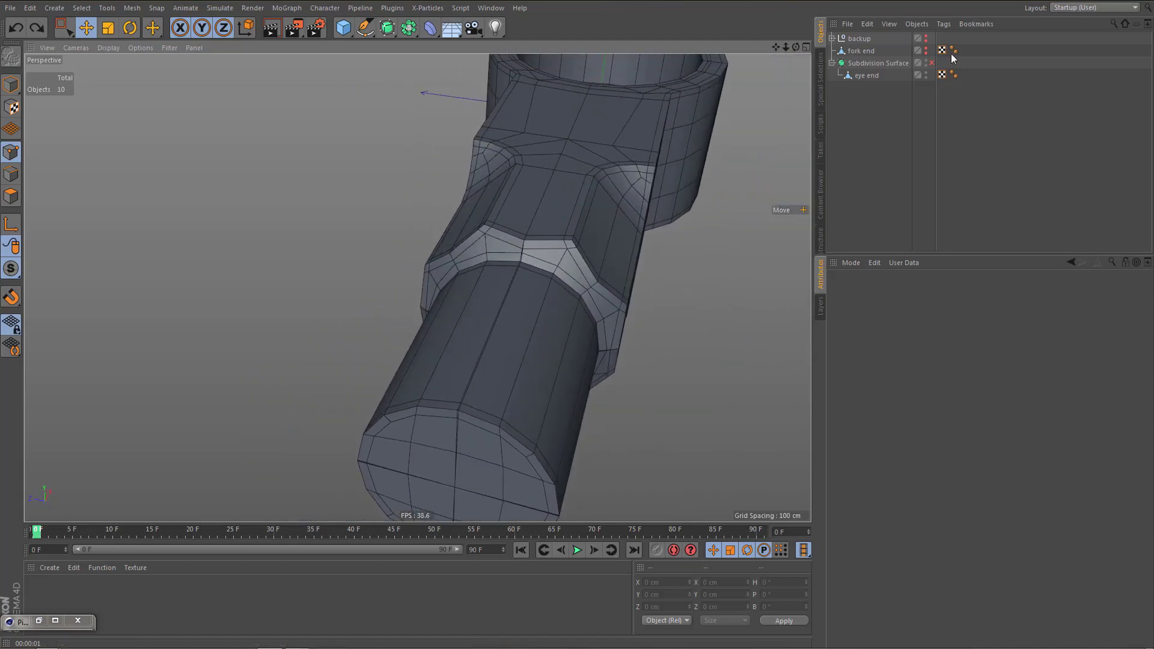
{"action": "left_click", "coordinate": [867, 75]}
{"action": "middle_click", "coordinate": [692, 174]}
{"action": "middle_click", "coordinate": [692, 174]}
{"action": "key", "text": "0"}
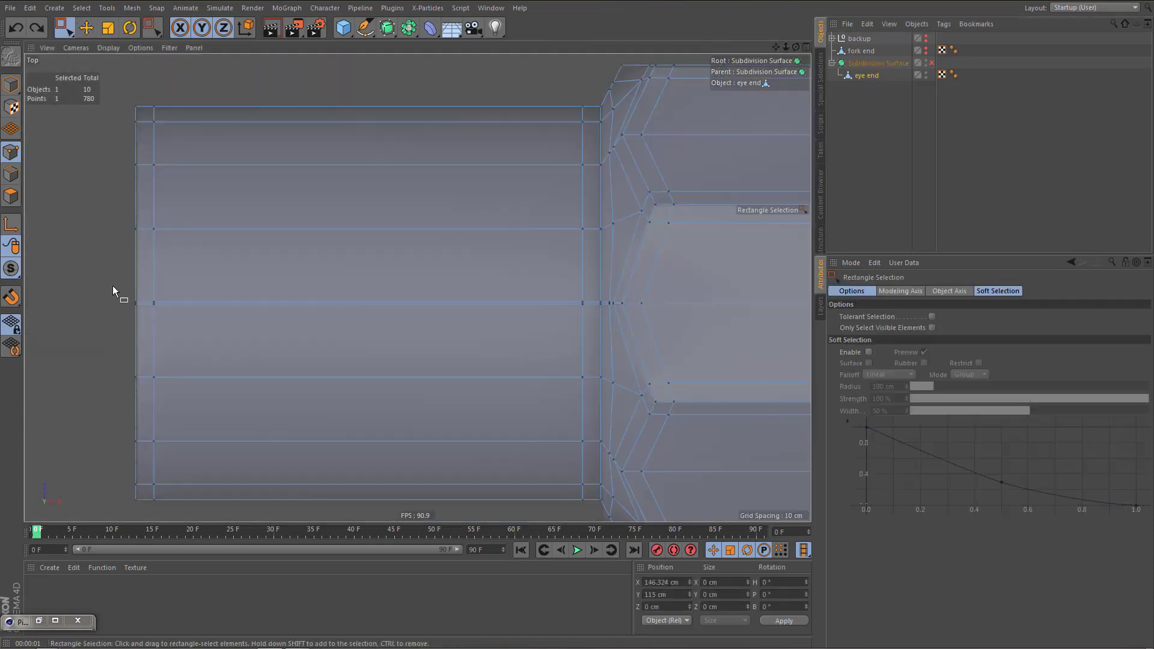
{"action": "left_click_drag", "start_coordinate": [114, 287], "coordinate": [685, 328]}
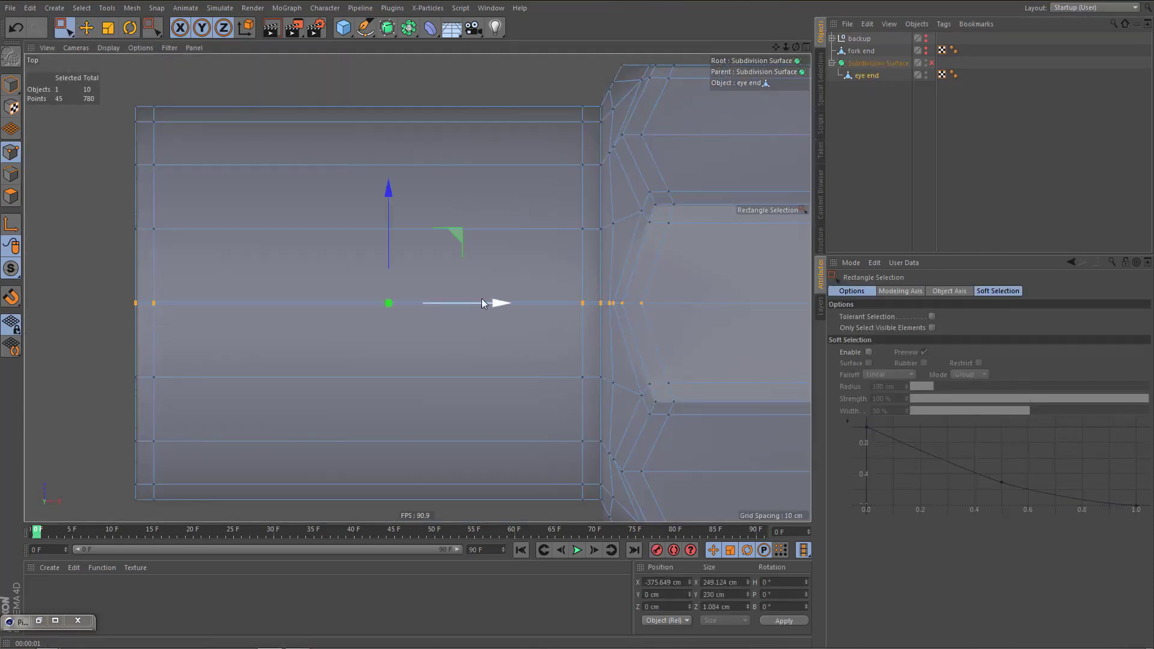
{"action": "key", "text": "t"}
{"action": "left_click_drag", "start_coordinate": [388, 190], "coordinate": [388, 303]}
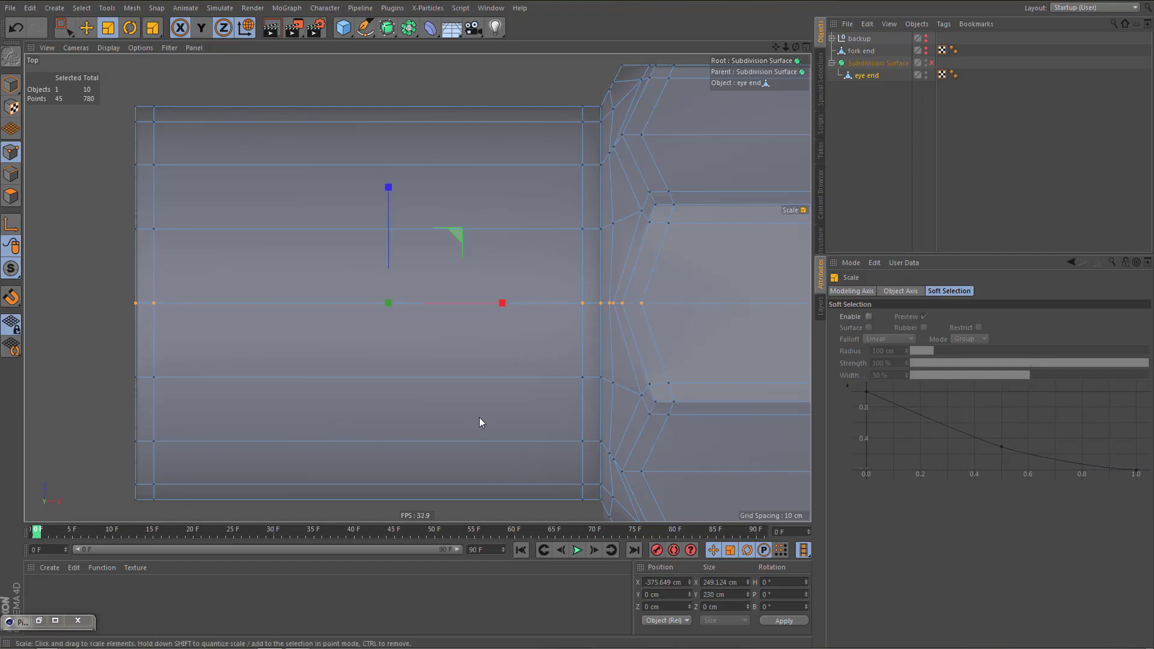
Clear the point selection and run Optimize on the eye end mesh to weld the duplicate seam points
{"action": "middle_click_drag", "start_coordinate": [478, 417], "coordinate": [456, 408], "text": "alt"}
{"action": "left_click", "coordinate": [445, 354]}
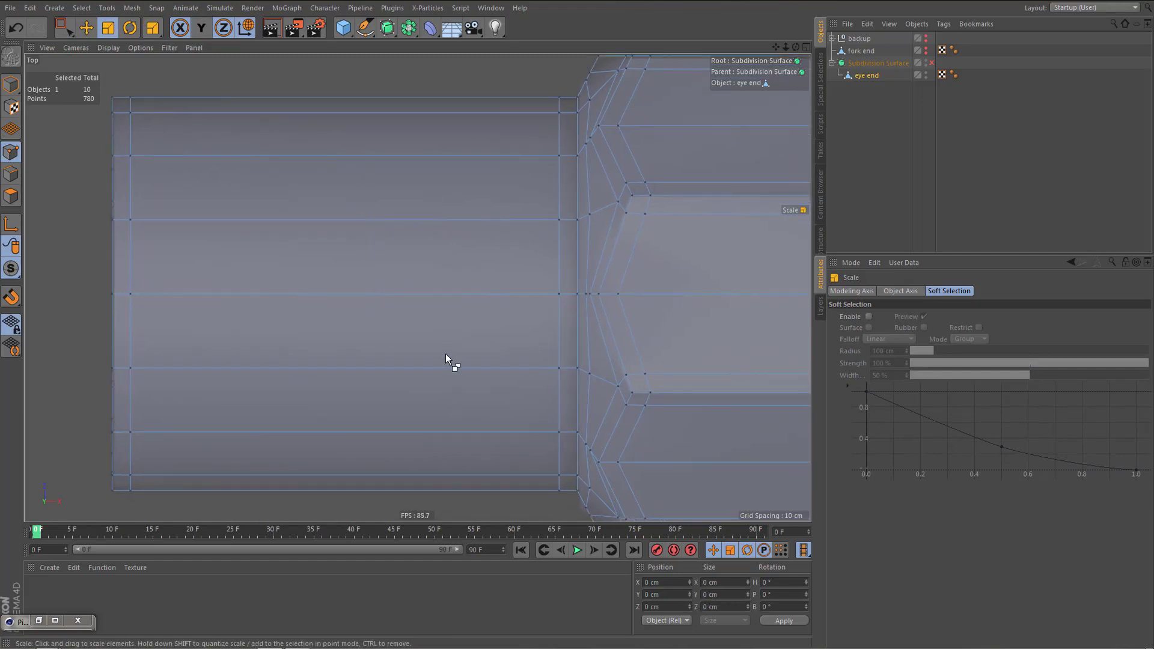
{"action": "key", "text": "u"}
{"action": "key", "text": "o"}
Examine the smoothed eye end in a perspective test render, inspect the scooped corner closely, and switch smoothing off again
{"action": "key", "text": "F1"}
{"action": "left_click_drag", "start_coordinate": [465, 273], "coordinate": [456, 308], "text": "alt"}
{"action": "key", "text": "q"}
{"action": "middle_click_drag", "start_coordinate": [521, 321], "coordinate": [472, 329], "text": "alt"}
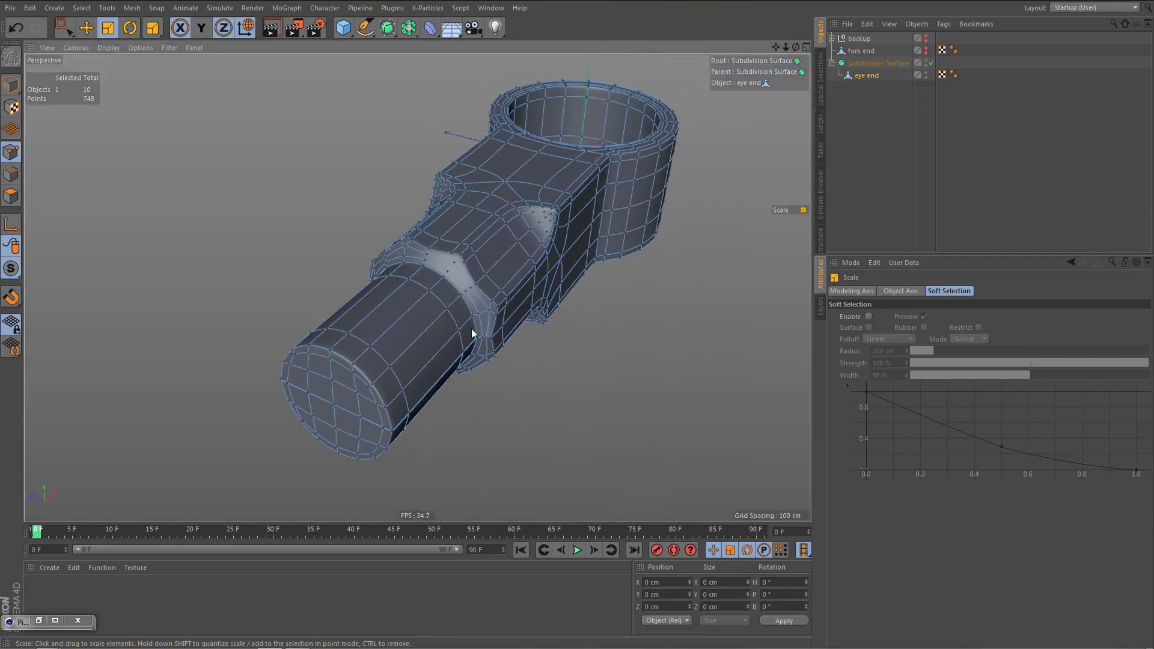
{"action": "key", "text": "ctrl+r"}
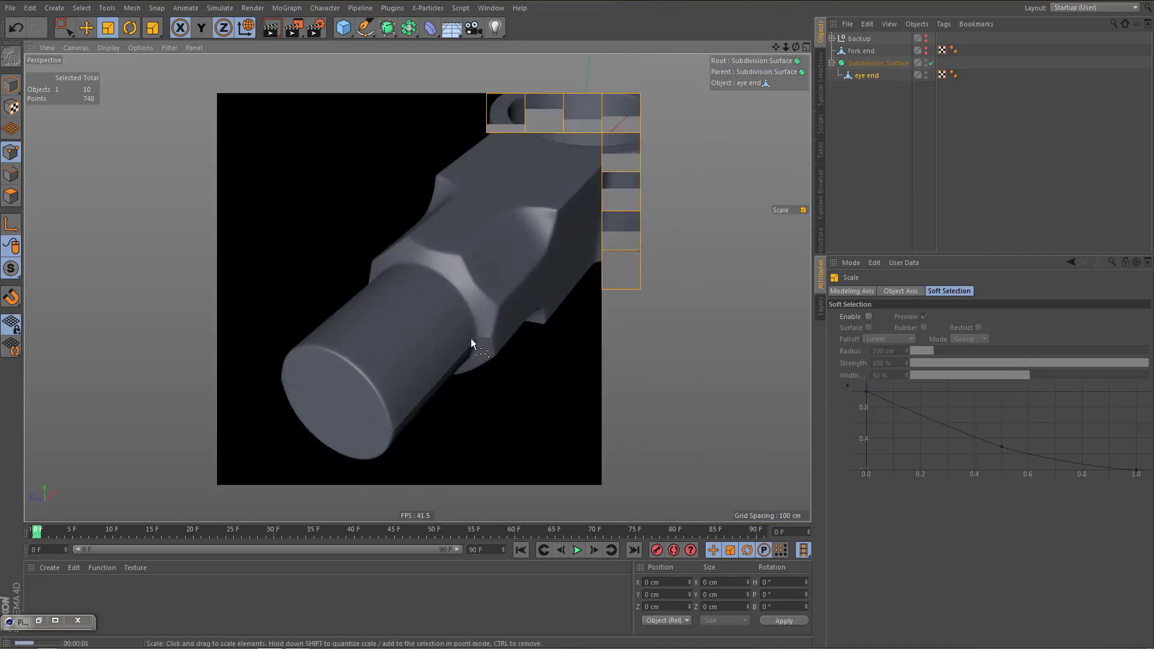
{"action": "left_click_drag", "start_coordinate": [478, 333], "coordinate": [492, 274], "text": "alt"}
{"action": "right_click_drag", "start_coordinate": [492, 270], "coordinate": [647, 220], "text": "alt"}
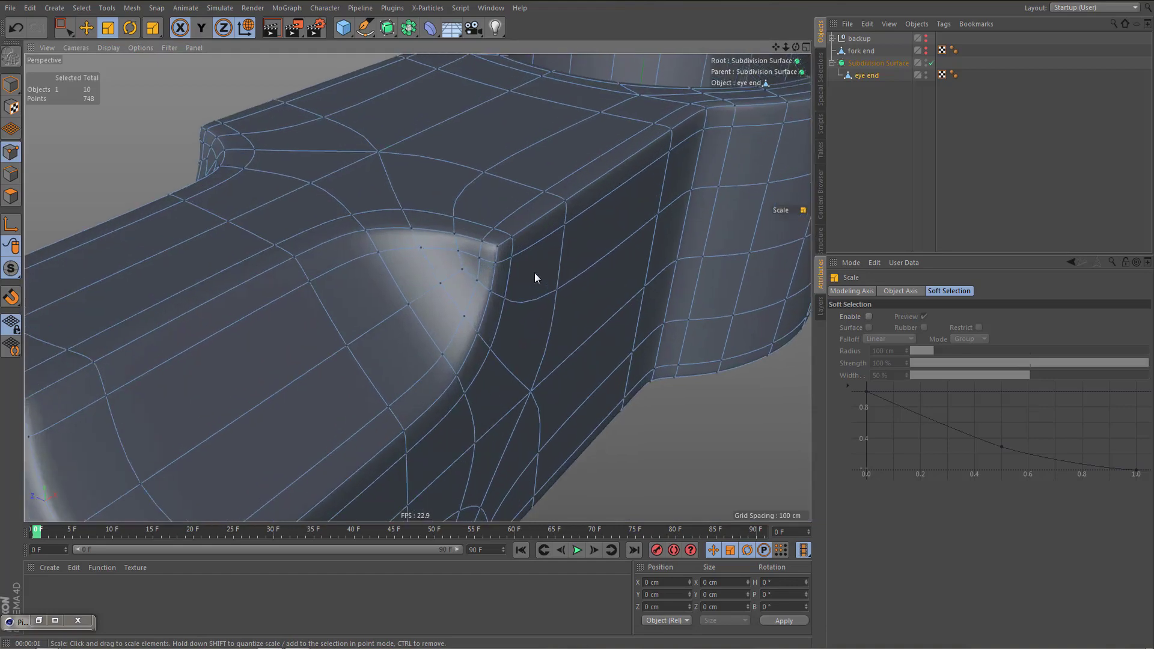
{"action": "mouse_move", "coordinate": [487, 286]}
{"action": "left_mouse_down", "text": "alt"}
{"action": "mouse_move", "coordinate": [497, 277]}
{"action": "mouse_move", "coordinate": [481, 296]}
{"action": "left_mouse_up", "text": "alt"}
{"action": "scroll", "coordinate": [480, 299], "scroll_direction": "down", "scroll_amount": 10}
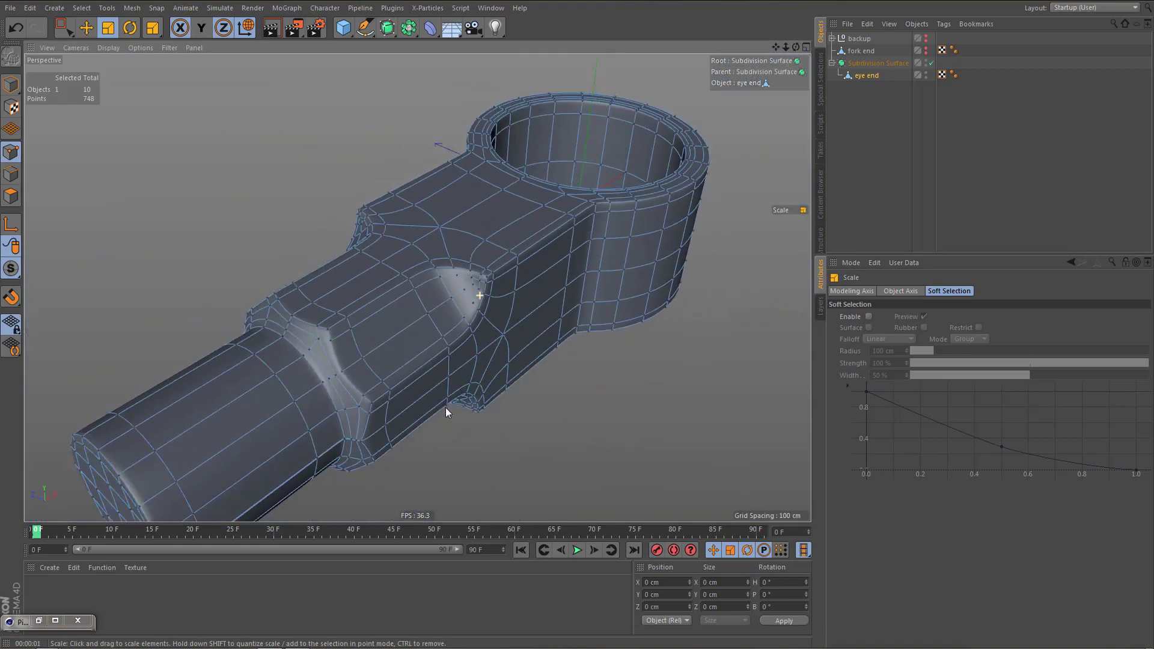
{"action": "key", "text": "q"}
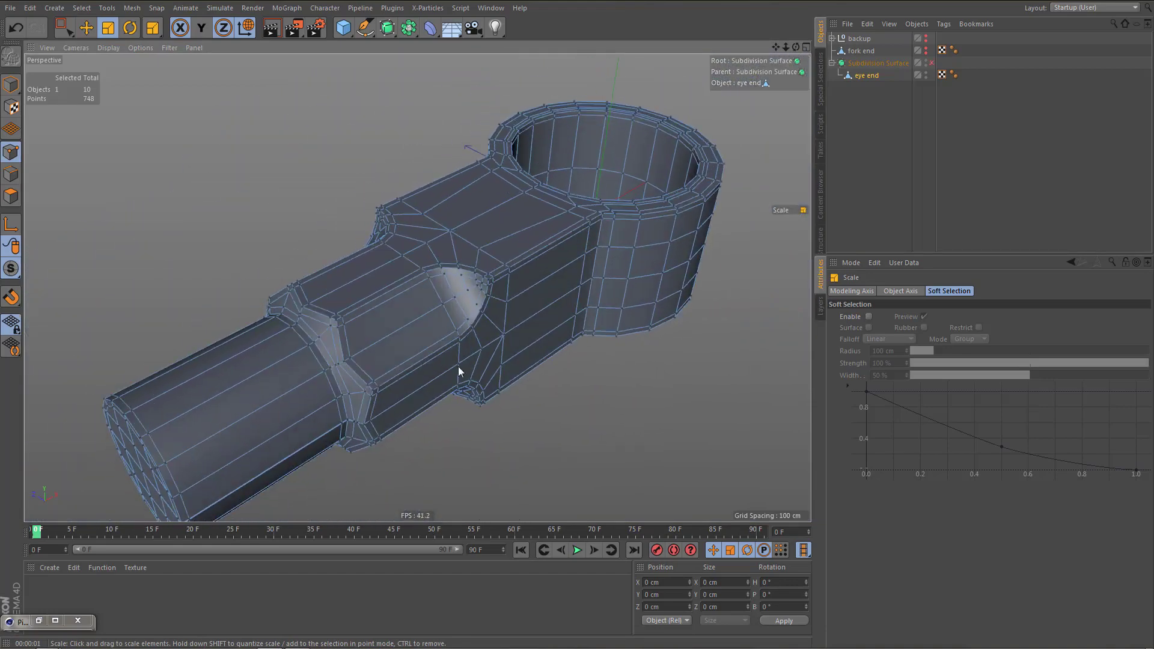
Select the ring of lengthwise edges around the cylindrical shank in edge mode
{"action": "left_click_drag", "start_coordinate": [458, 367], "coordinate": [542, 315], "text": "alt"}
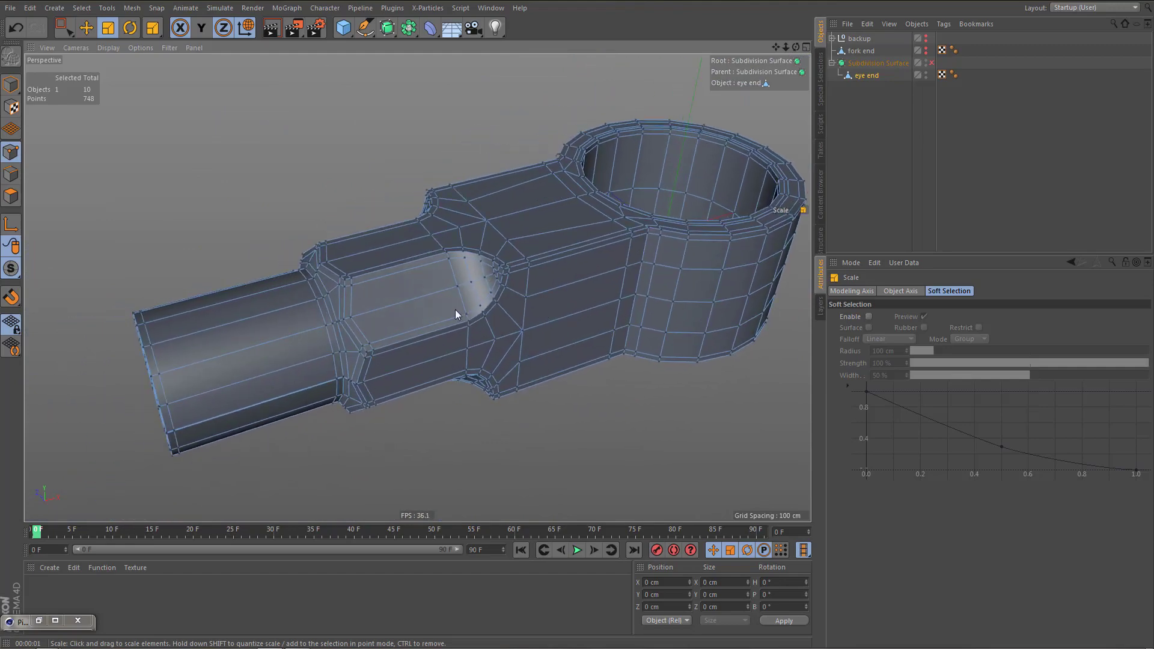
{"action": "left_click_drag", "start_coordinate": [455, 309], "coordinate": [421, 341], "text": "alt"}
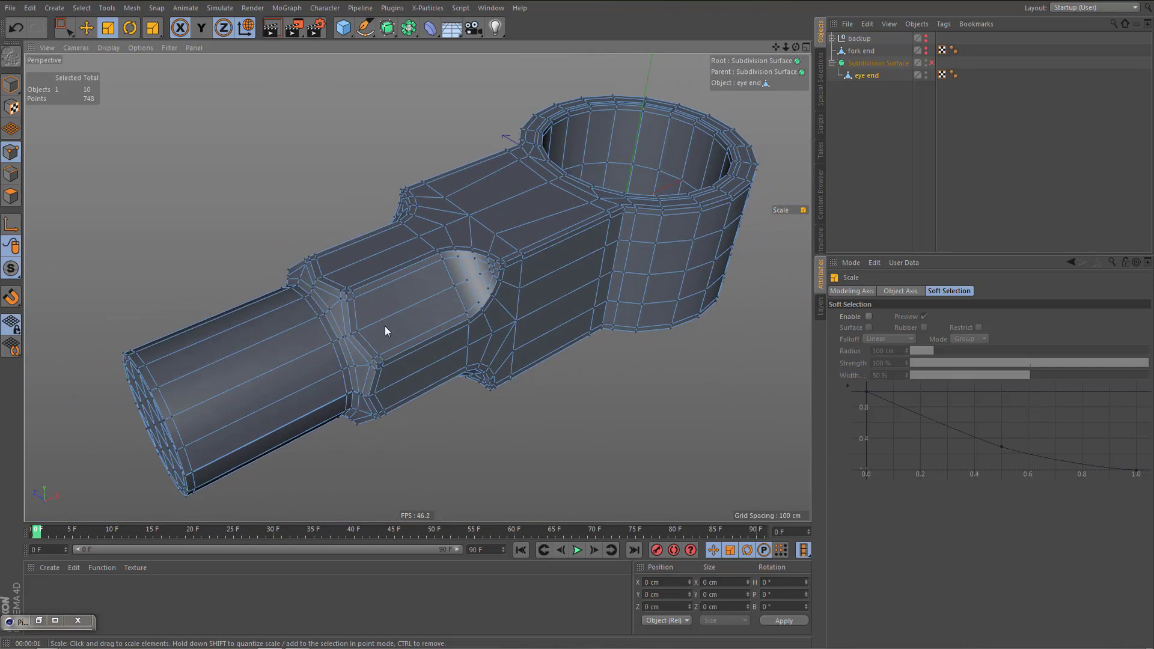
{"action": "key", "text": "Return"}
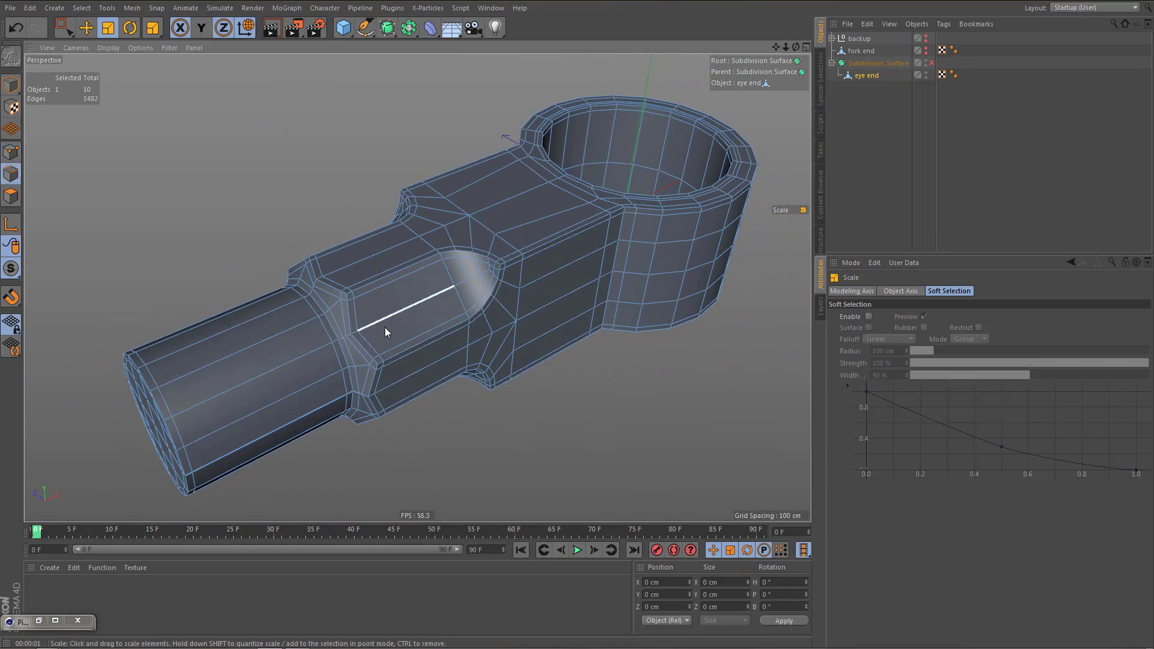
{"action": "key", "text": "u"}
{"action": "key", "text": "b"}
{"action": "left_click", "coordinate": [290, 422]}
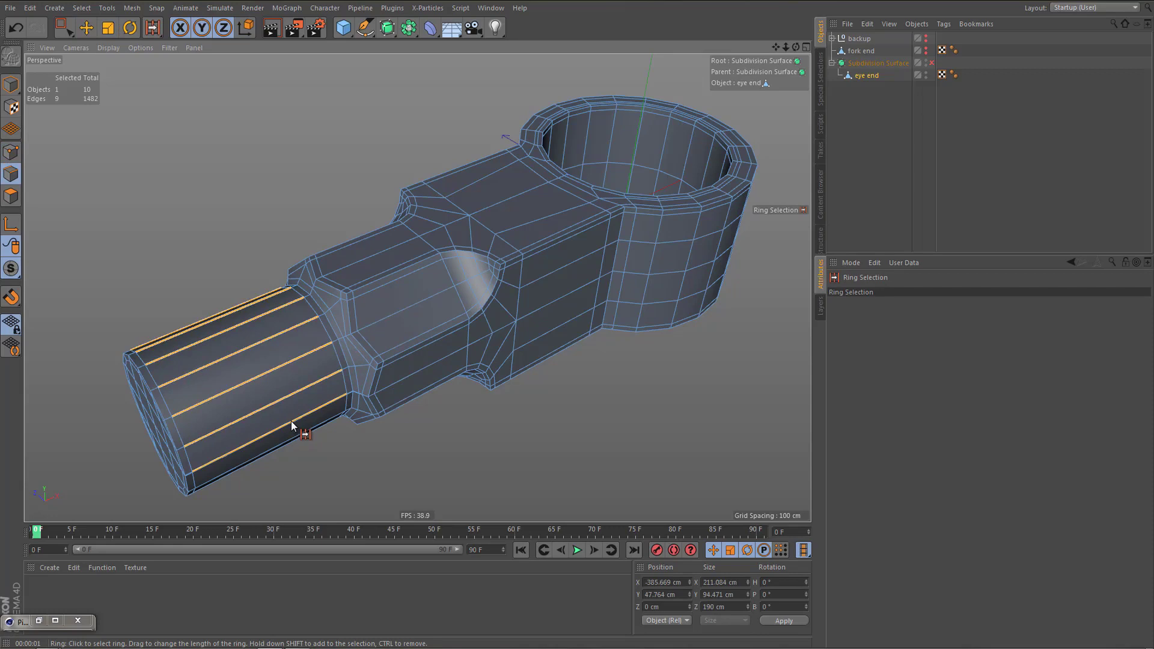
Try an Edge Cut with 2 subdivisions across the selected shank edges and undo it
{"action": "key", "text": "m"}
{"action": "key", "text": "f"}
{"action": "left_click_drag", "start_coordinate": [291, 421], "coordinate": [316, 296]}
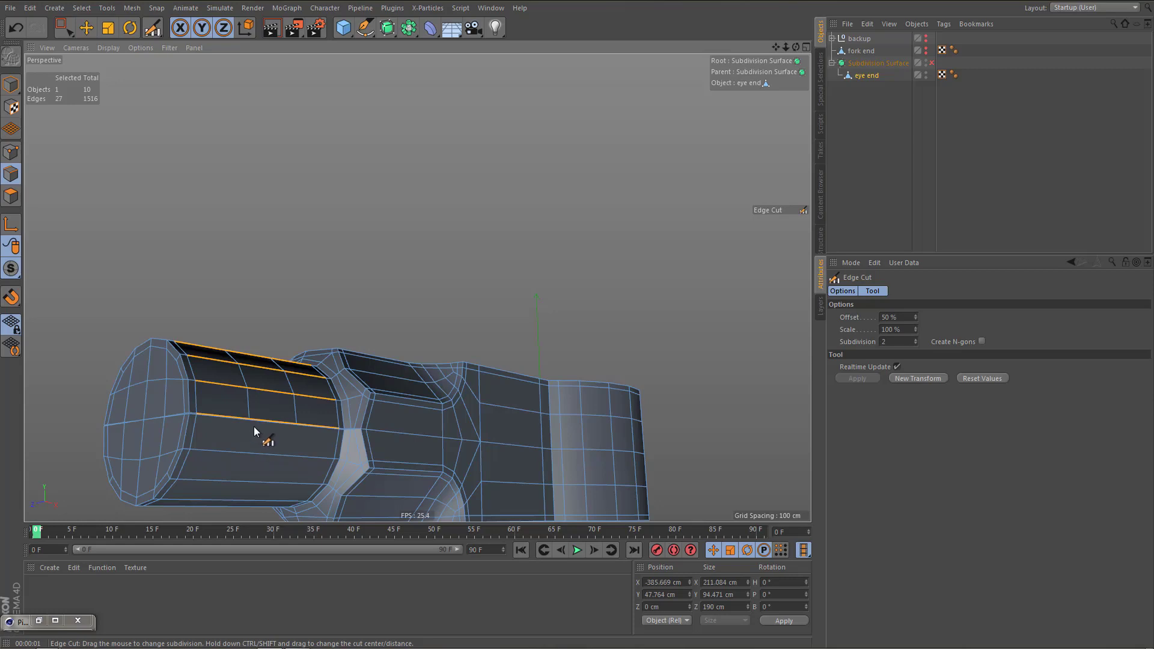
{"action": "key", "text": "ctrl+z"}
{"action": "middle_click", "coordinate": [494, 408]}
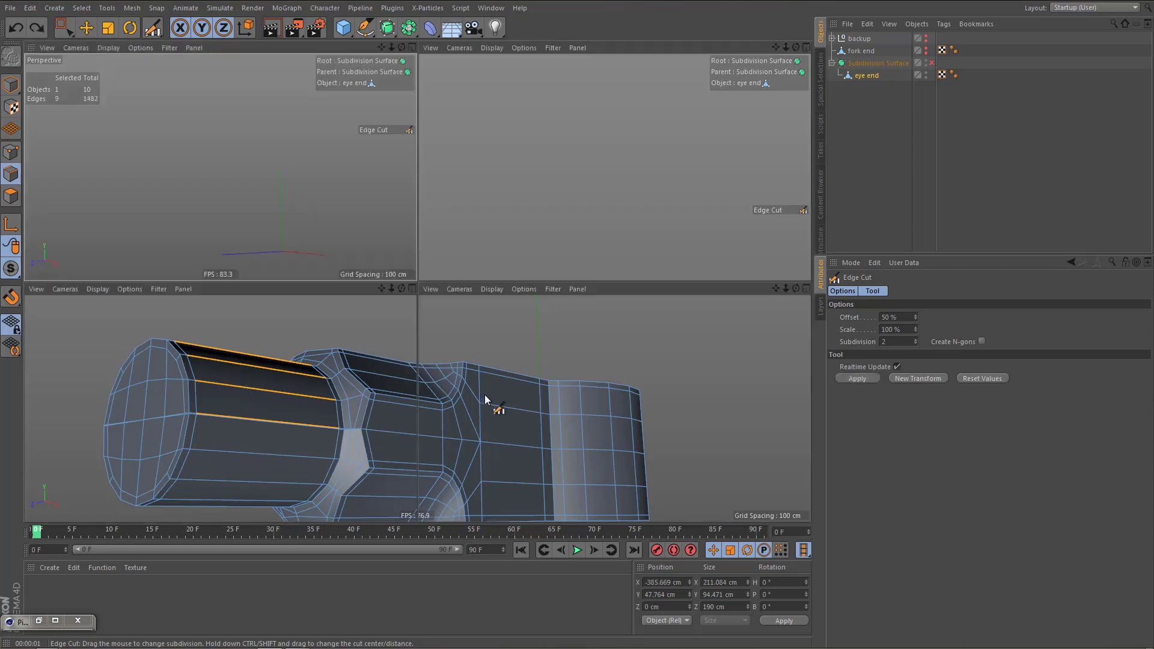
Select the eye end's horizontal centre-line points in the front view, scale them to zero height and weld them with Optimize
{"action": "middle_click", "coordinate": [661, 389]}
{"action": "scroll", "coordinate": [355, 333], "scroll_direction": "up", "scroll_amount": 4}
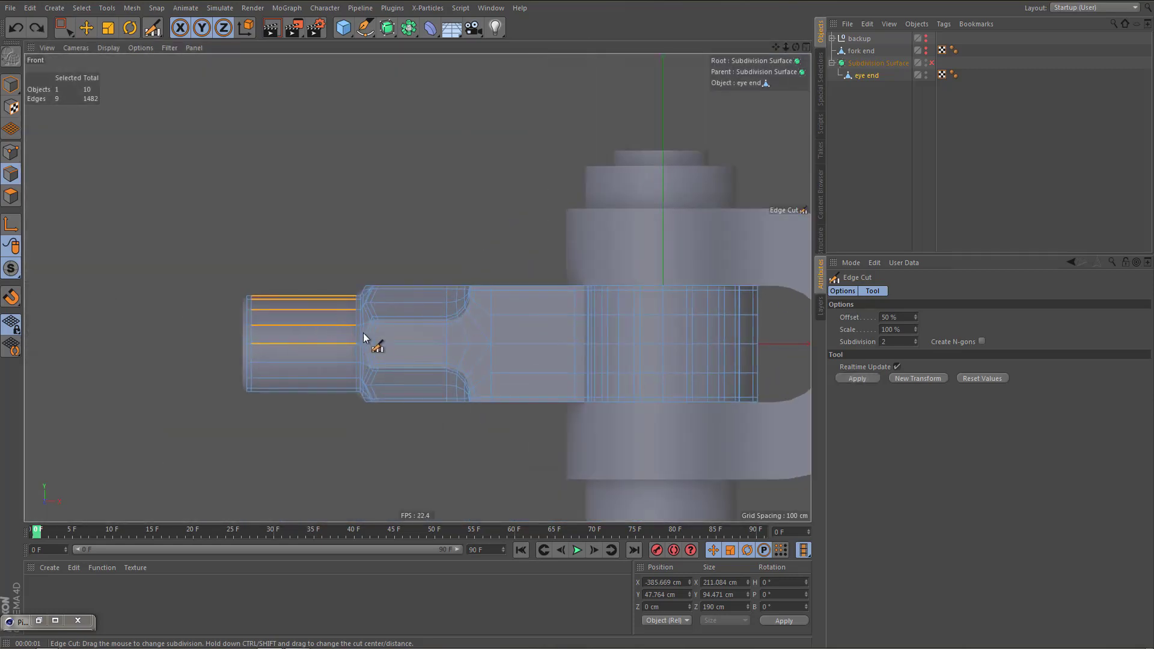
{"action": "key", "text": "space"}
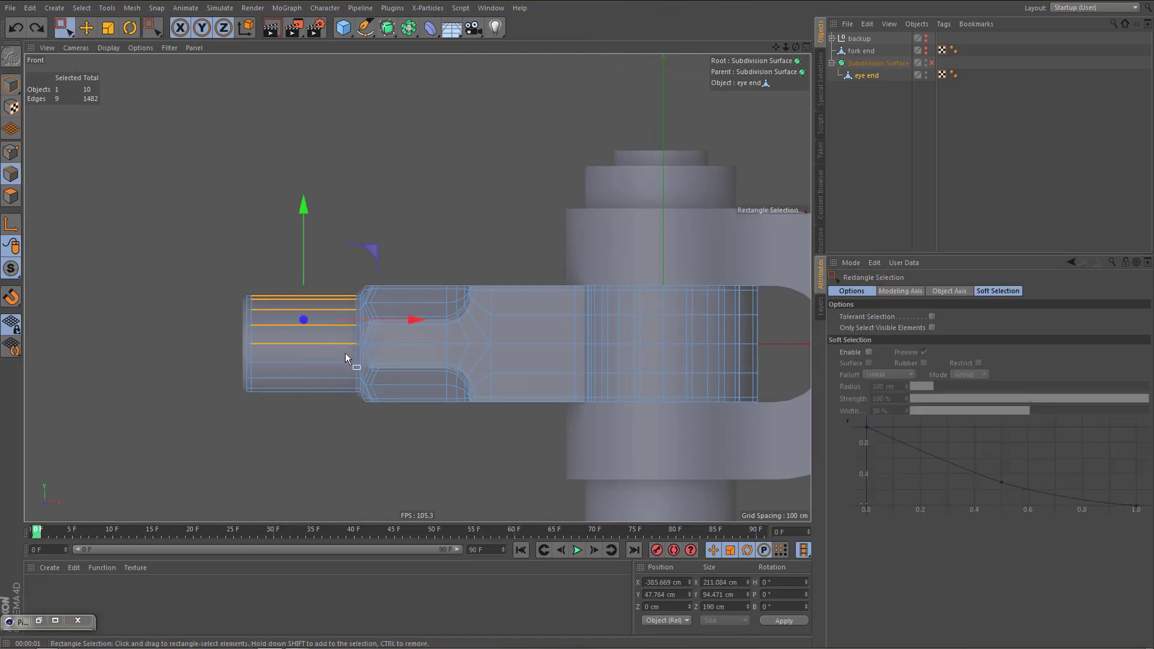
{"action": "key", "text": "Return"}
{"action": "left_click_drag", "start_coordinate": [230, 336], "coordinate": [798, 355]}
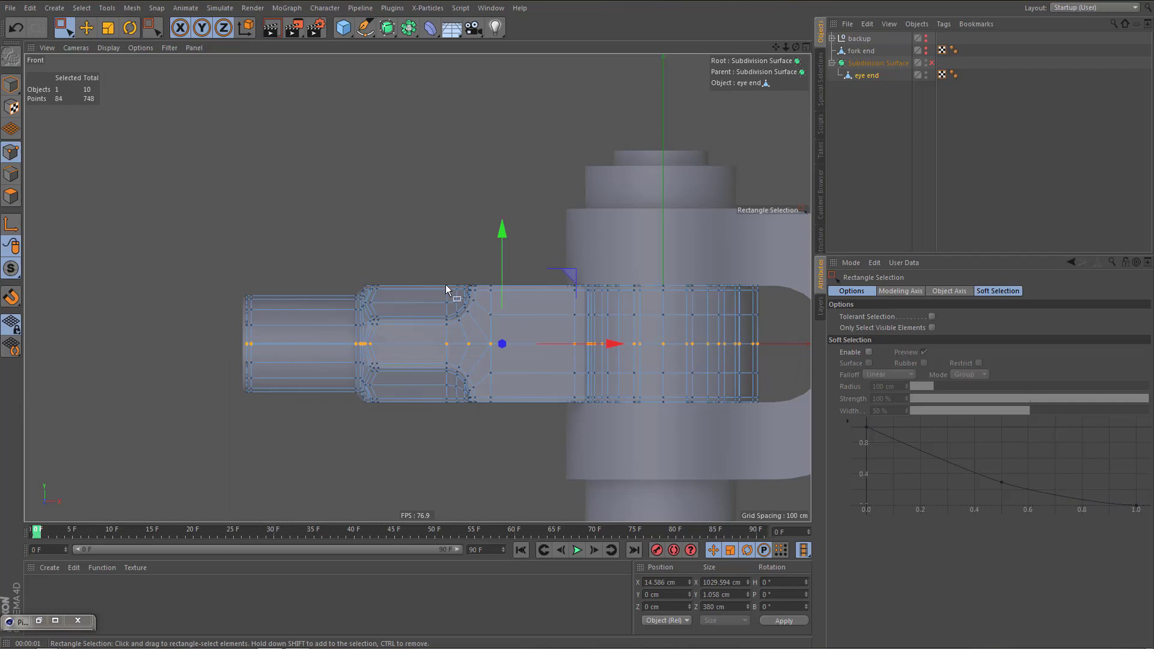
{"action": "key", "text": "t"}
{"action": "left_click_drag", "start_coordinate": [504, 233], "coordinate": [499, 343]}
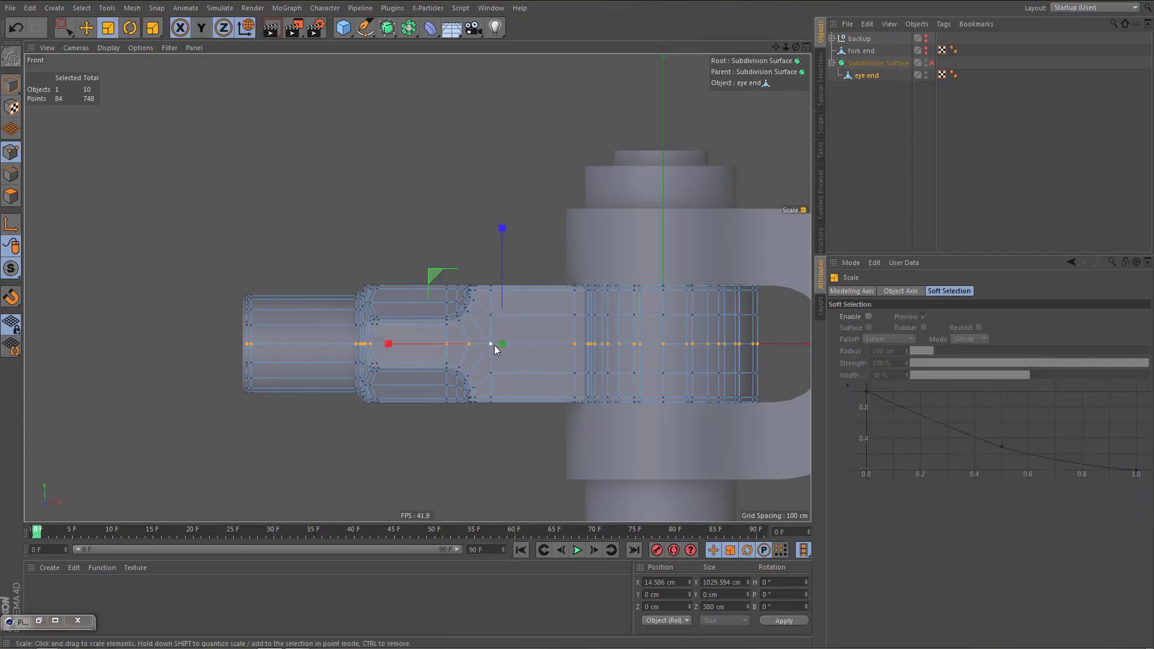
{"action": "key", "text": "u"}
{"action": "key", "text": "o"}
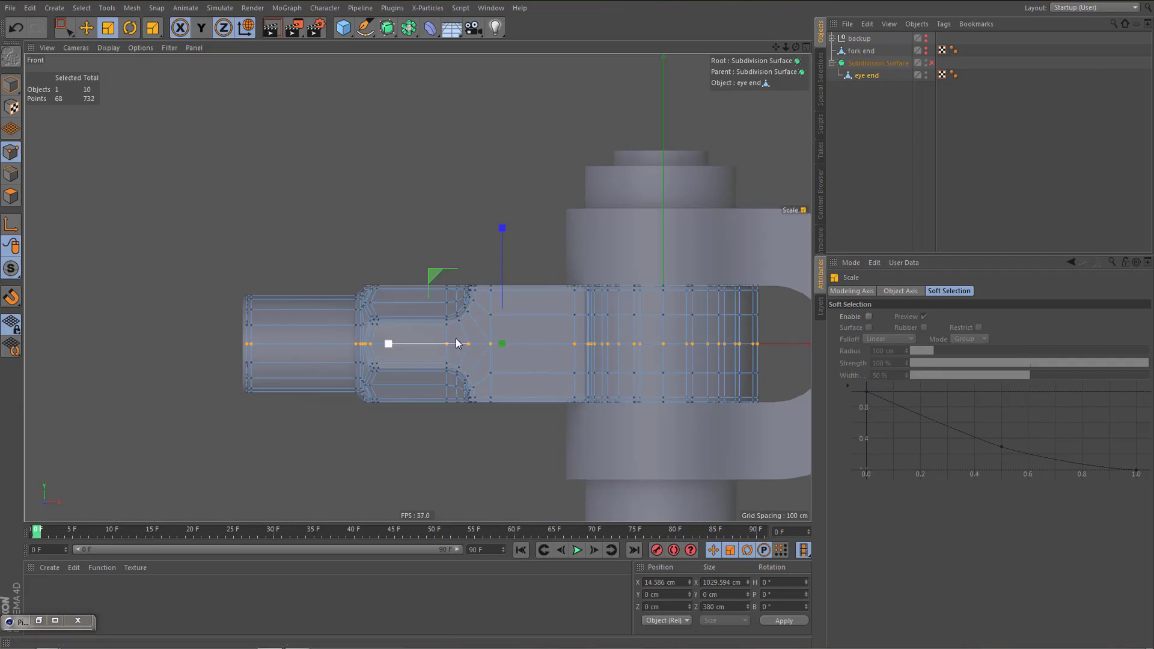
Examine the smoothed eye end in perspective test renders from two angles and switch smoothing off again
{"action": "key", "text": "F1"}
{"action": "left_click_drag", "start_coordinate": [438, 338], "coordinate": [488, 359], "text": "alt"}
{"action": "key", "text": "ctrl+r"}
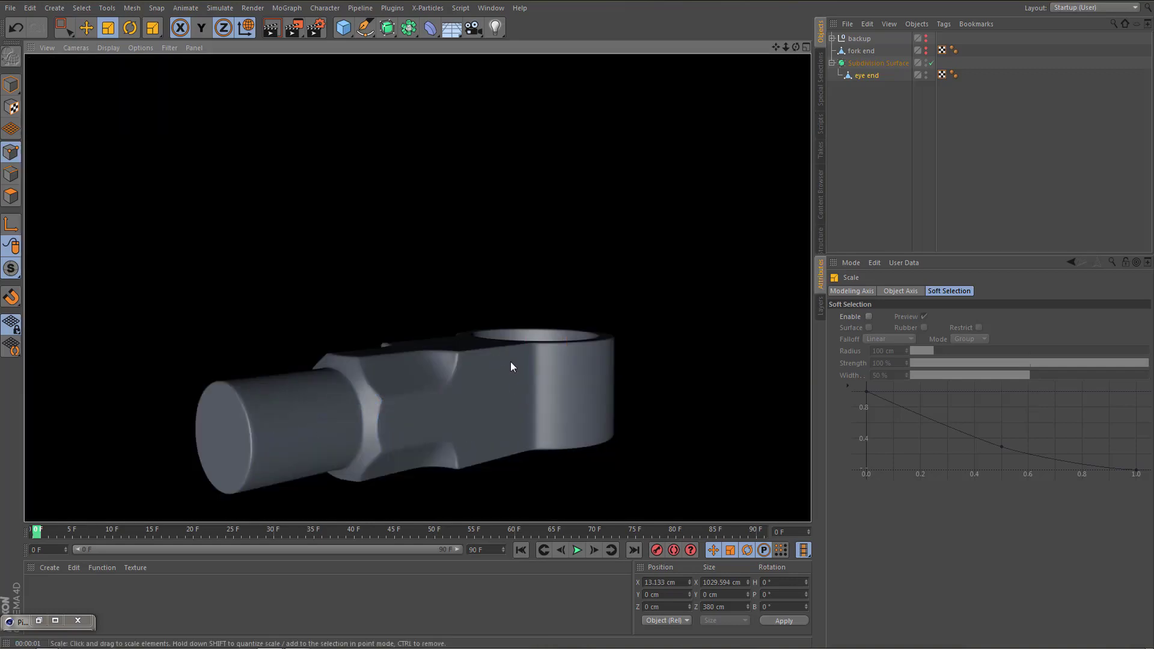
{"action": "left_click_drag", "start_coordinate": [510, 362], "coordinate": [495, 409], "text": "alt"}
{"action": "key", "text": "ctrl+r"}
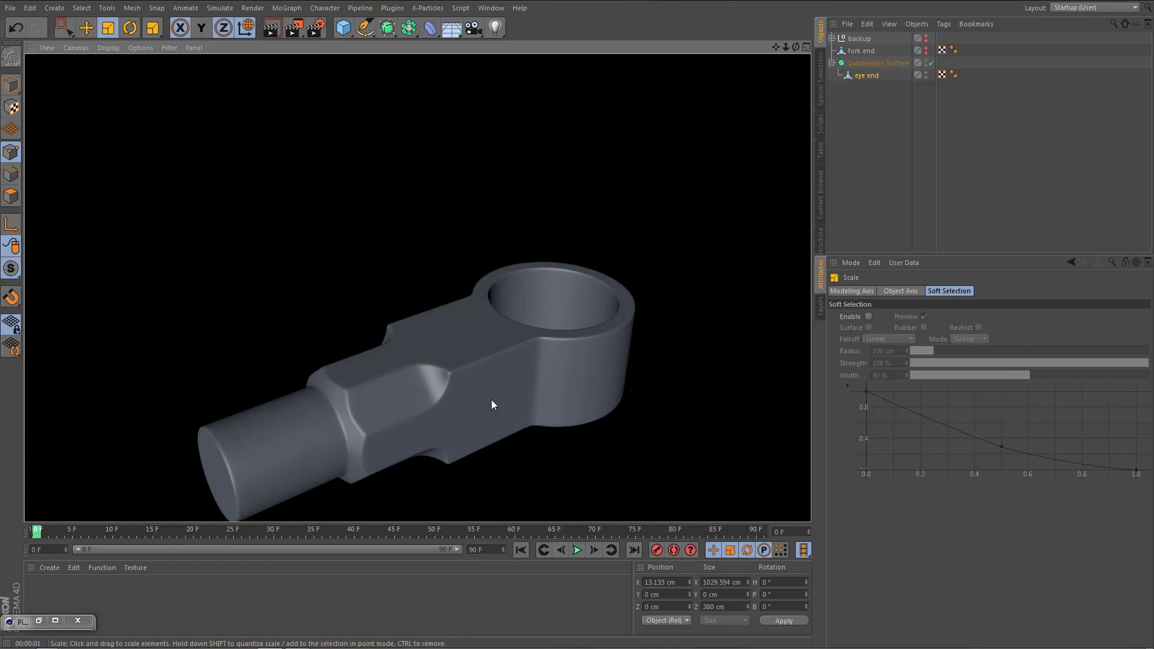
{"action": "key", "text": "q"}
Ring-select all lengthwise edges around the cylindrical shank and apply an Edge Cut with 4 subdivisions
{"action": "middle_click_drag", "start_coordinate": [460, 399], "coordinate": [506, 386], "text": "alt"}
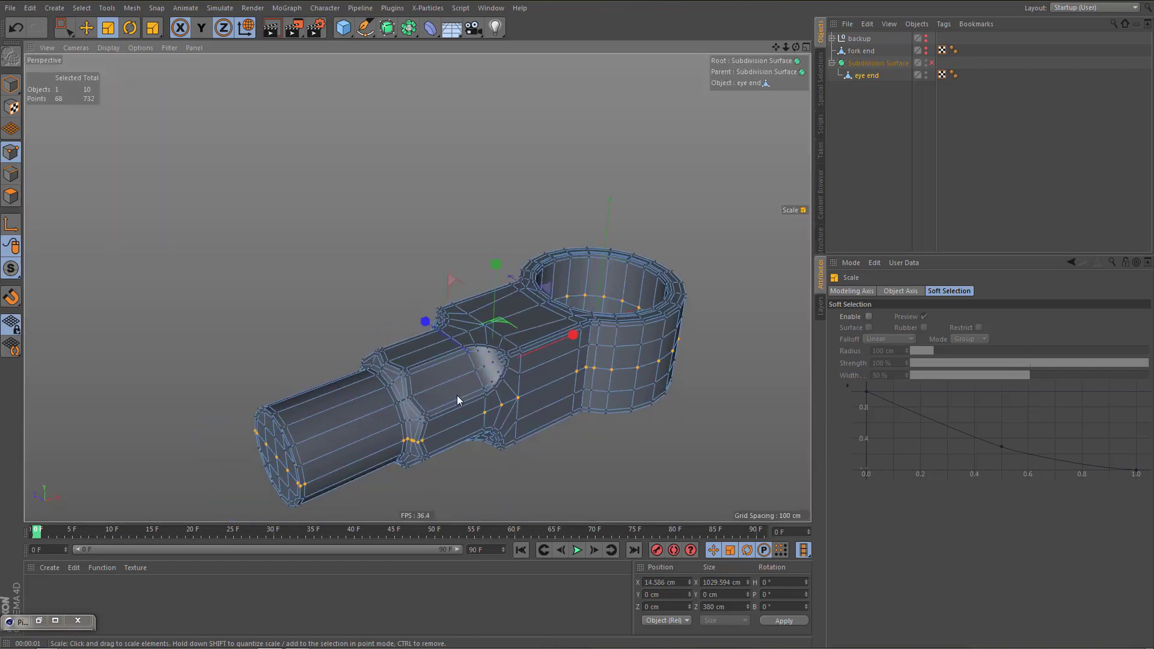
{"action": "key", "text": "Return"}
{"action": "middle_click_drag", "start_coordinate": [410, 391], "coordinate": [419, 383], "text": "alt"}
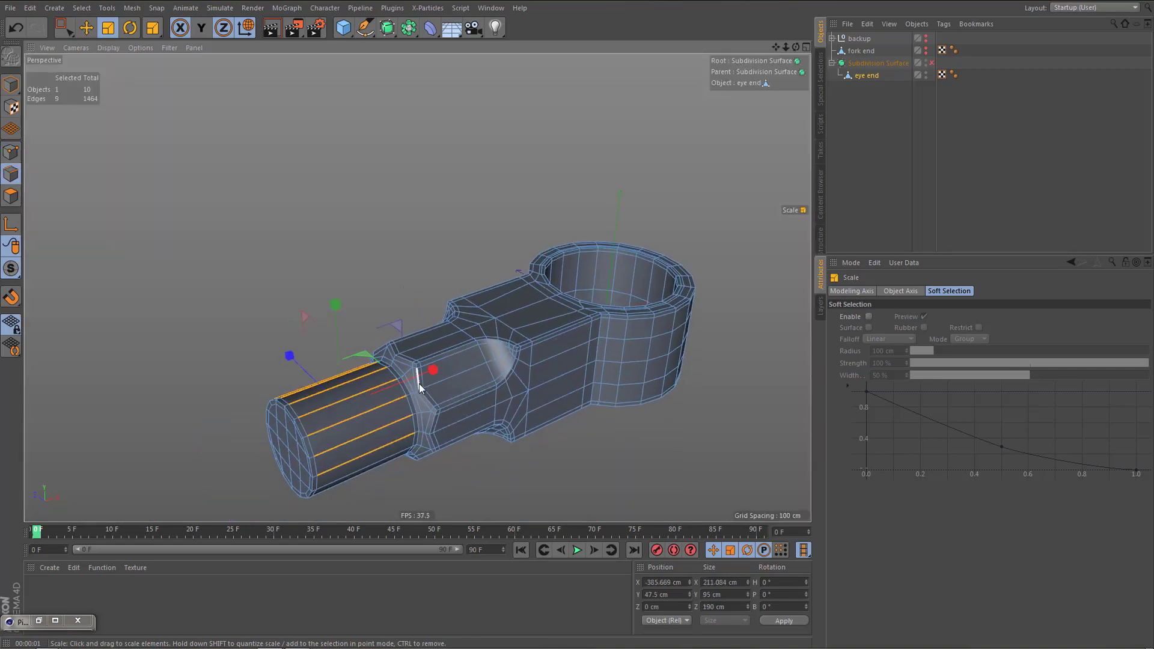
{"action": "key", "text": "u"}
{"action": "key", "text": "b"}
{"action": "left_click", "coordinate": [358, 439]}
{"action": "left_click_drag", "start_coordinate": [458, 394], "coordinate": [480, 383], "text": "alt"}
{"action": "key", "text": "m"}
{"action": "key", "text": "f"}
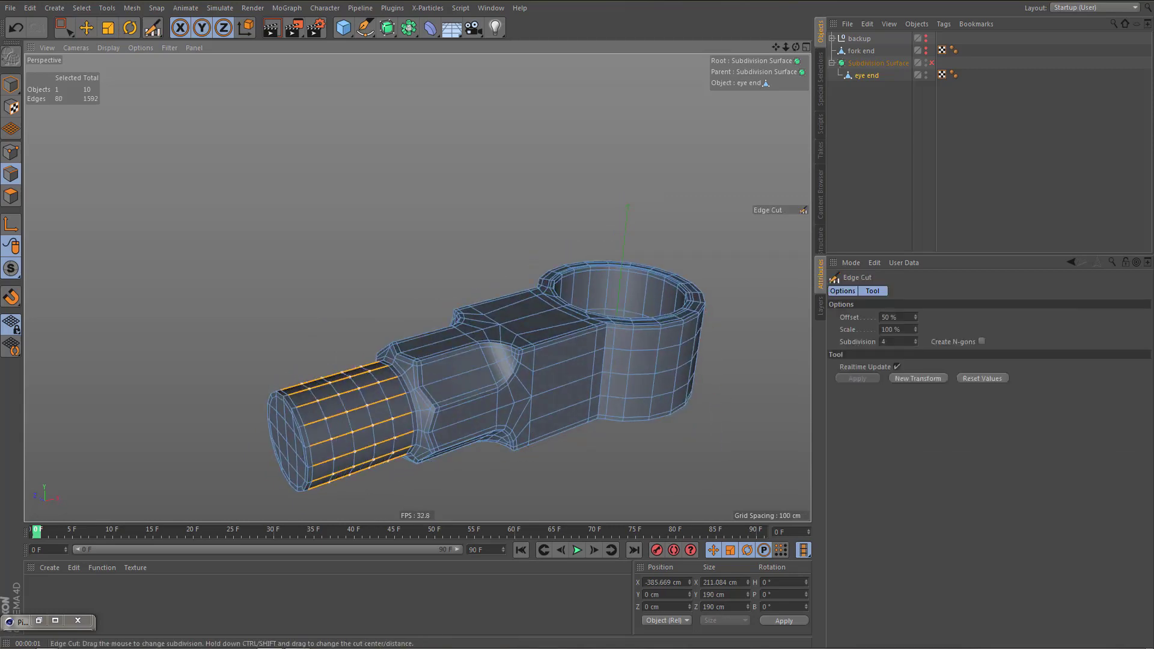
Ring-select the lengthwise edges of the square block and of the scooped section in turn and apply Edge Cut with 2 subdivisions to each
{"action": "middle_click_drag", "start_coordinate": [515, 425], "coordinate": [477, 434], "text": "alt"}
{"action": "key", "text": "space"}
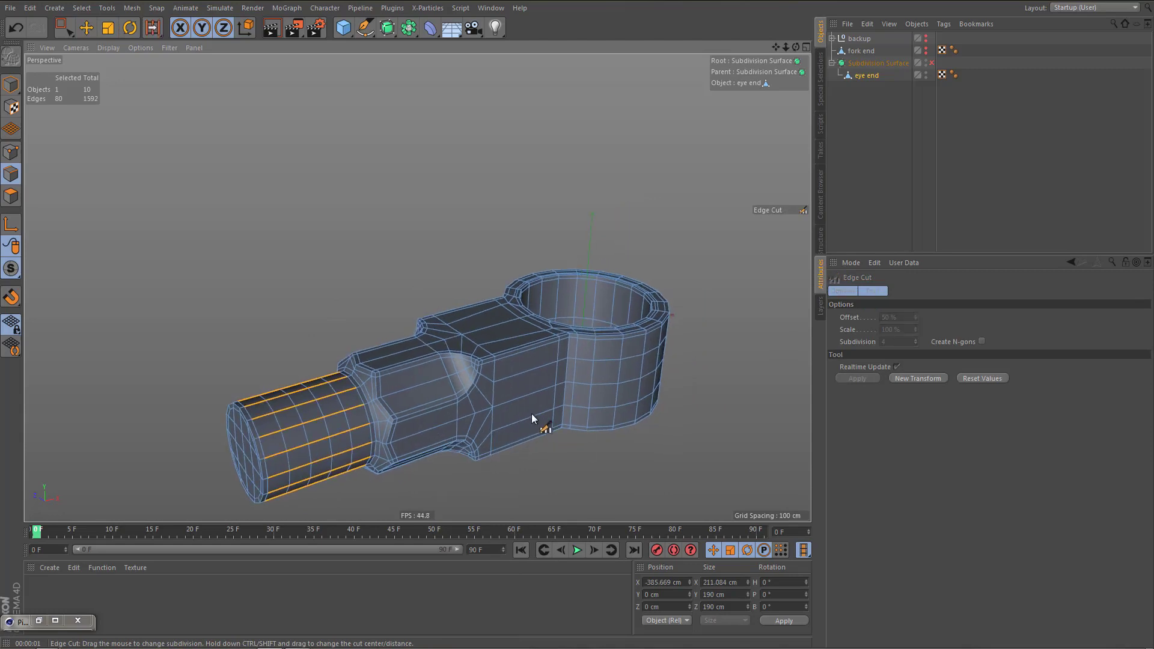
{"action": "left_click", "coordinate": [533, 416]}
{"action": "key", "text": "space"}
{"action": "left_click", "coordinate": [558, 443]}
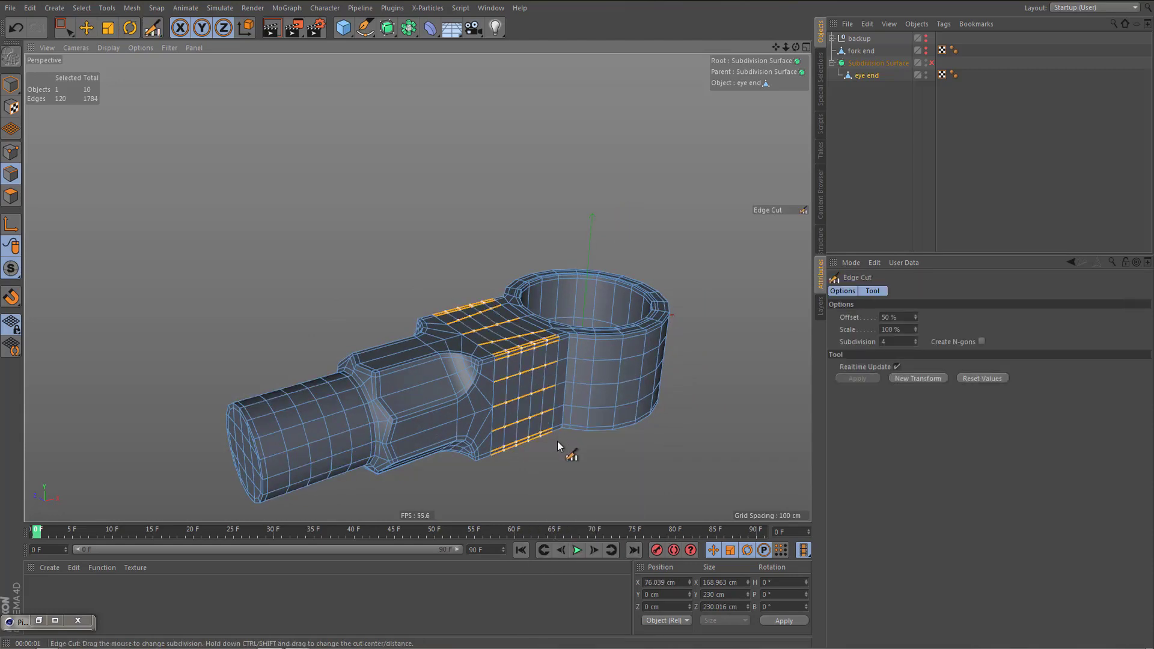
{"action": "left_click_drag", "start_coordinate": [557, 442], "coordinate": [527, 442]}
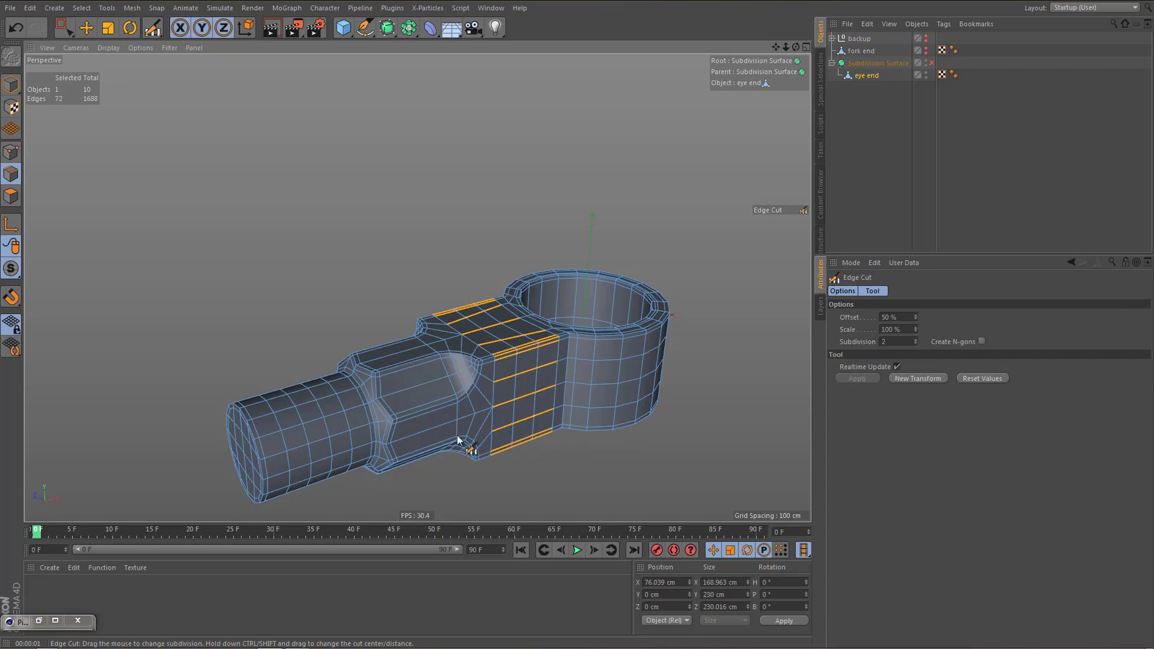
{"action": "left_click", "coordinate": [444, 454]}
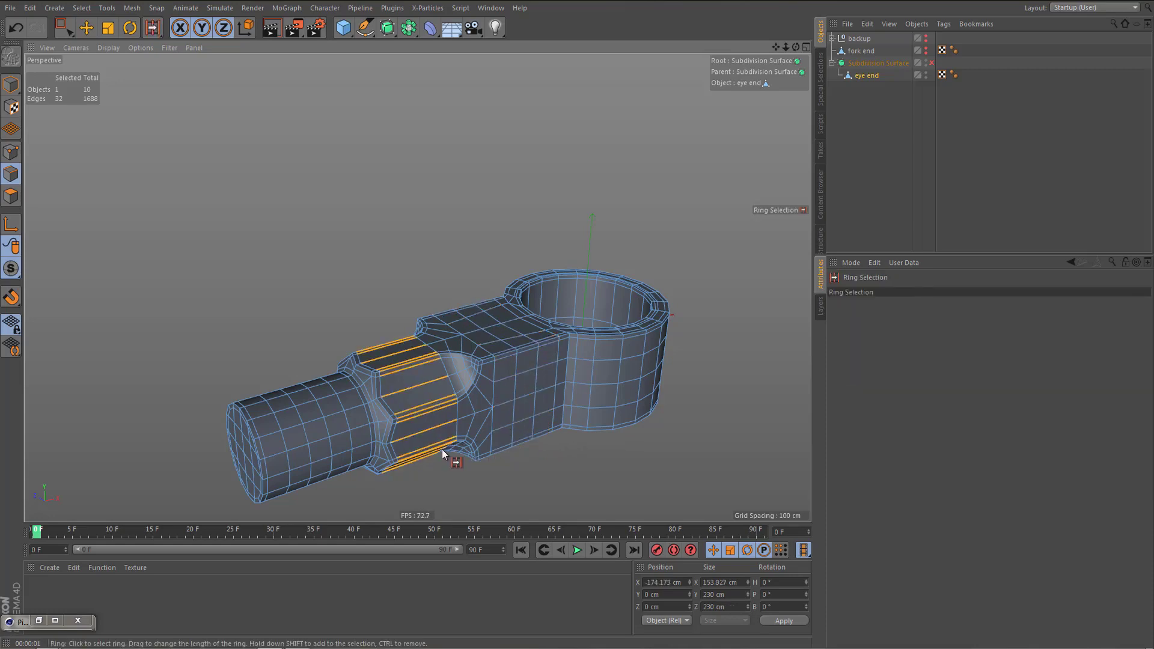
{"action": "left_click", "coordinate": [539, 450]}
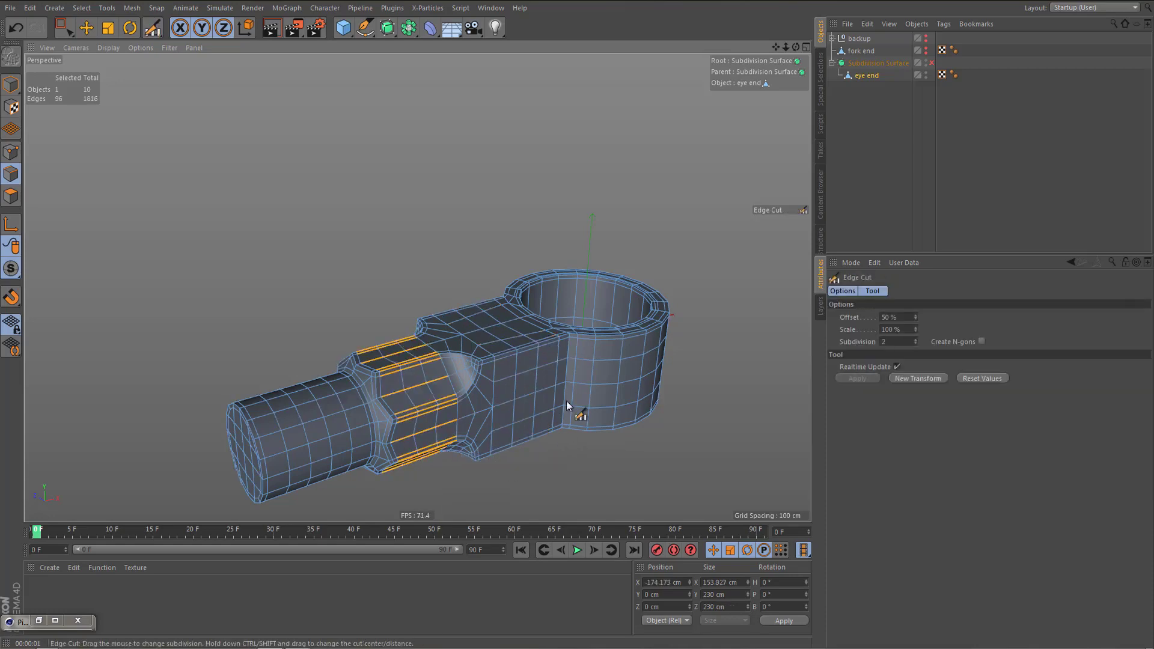
Deselect all objects, enable the Subdivision Surface and test-render the whole eye end in perspective
{"action": "right_click_drag", "start_coordinate": [595, 345], "coordinate": [529, 409], "text": "alt"}
{"action": "left_click", "coordinate": [869, 127]}
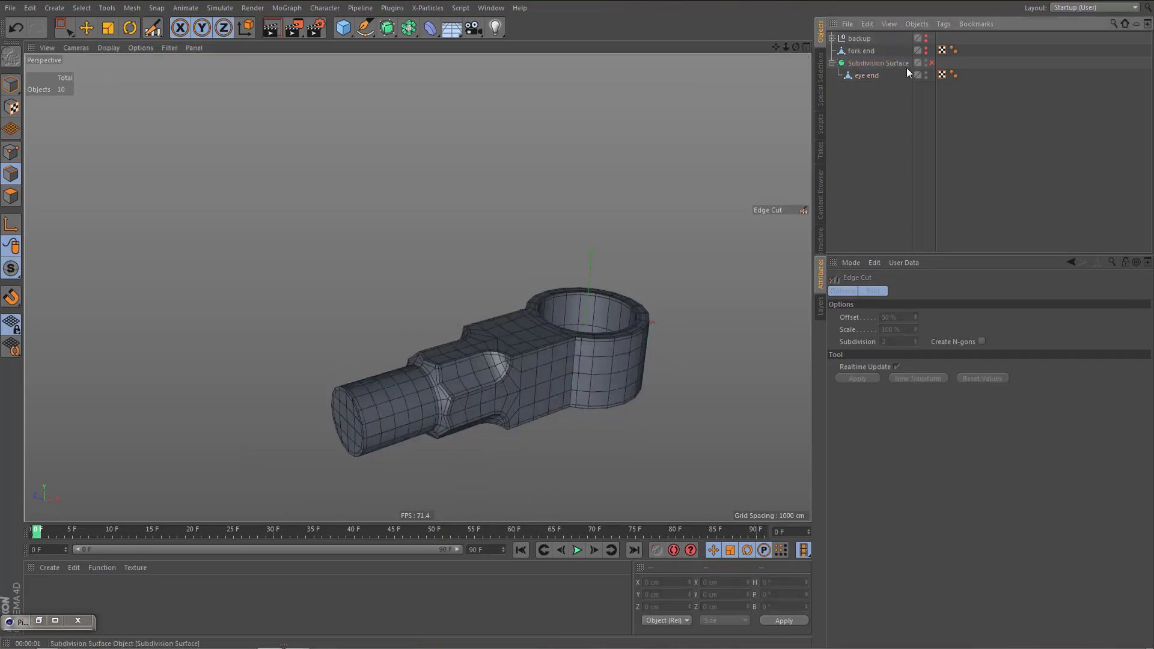
{"action": "left_click", "coordinate": [931, 65]}
{"action": "middle_click_drag", "start_coordinate": [623, 322], "coordinate": [598, 309], "text": "alt"}
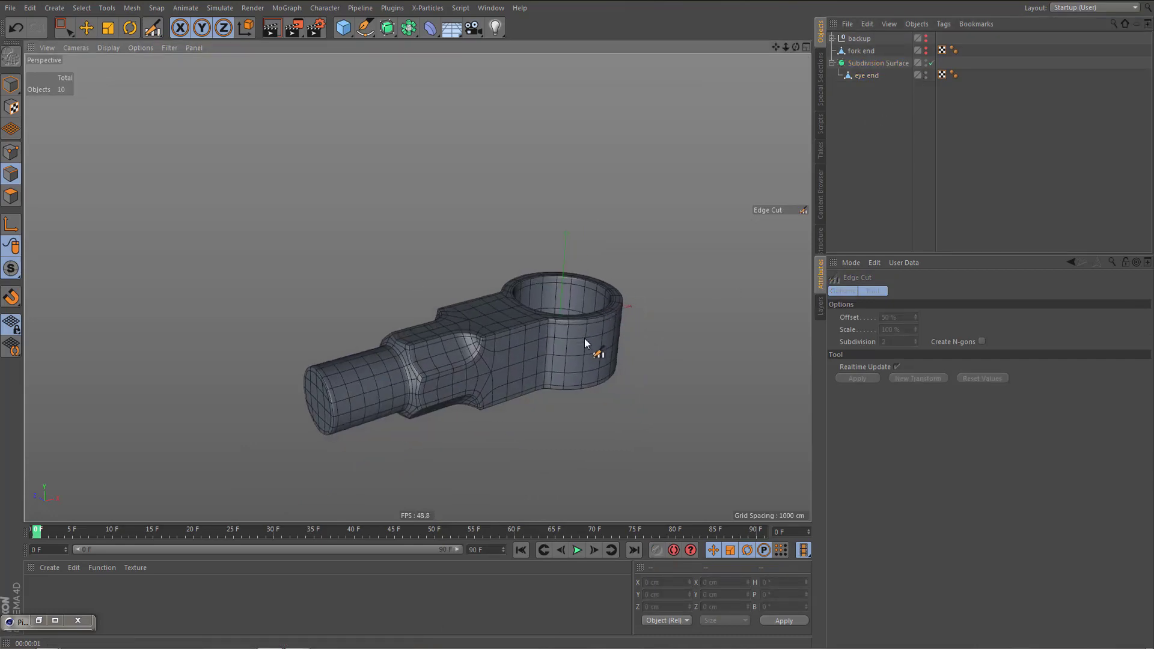
{"action": "left_click_drag", "start_coordinate": [584, 334], "coordinate": [586, 345], "text": "alt"}
{"action": "key", "text": "ctrl+r"}
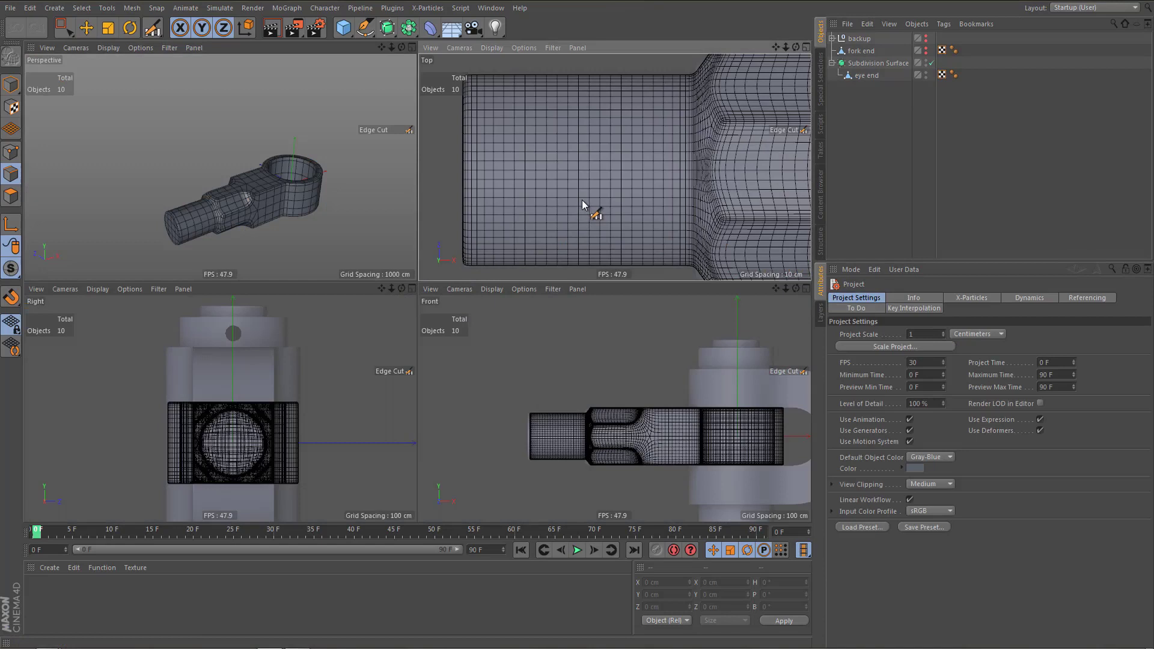
Switch the top, front and right views to Isoparms display
{"action": "key", "text": "n"}
{"action": "key", "text": "i"}
{"action": "key", "text": "n"}
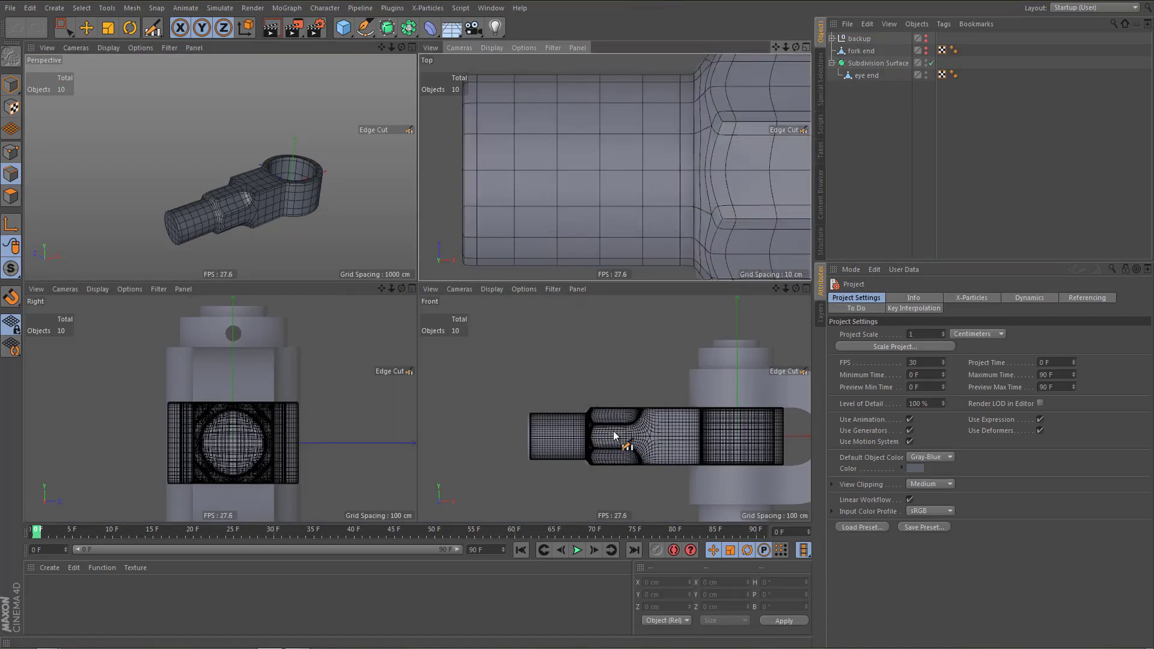
{"action": "key", "text": "i"}
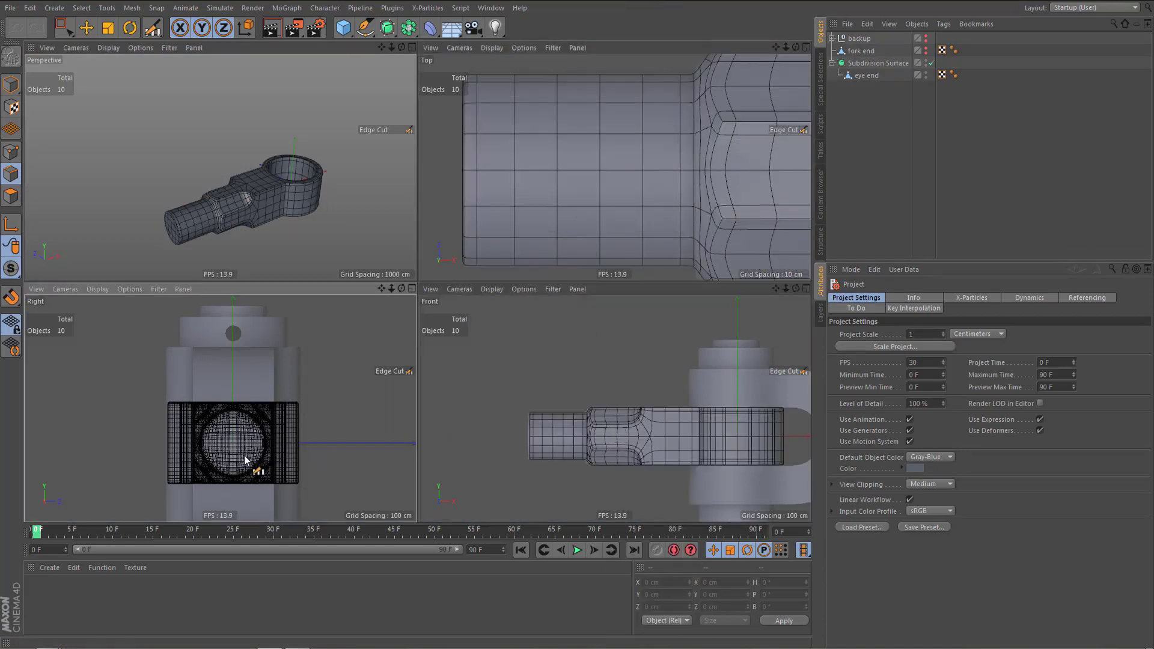
{"action": "key", "text": "n"}
{"action": "key", "text": "i"}
Take the eye end out from under the Subdivision Surface and switch to model mode
{"action": "double_click", "coordinate": [868, 75]}
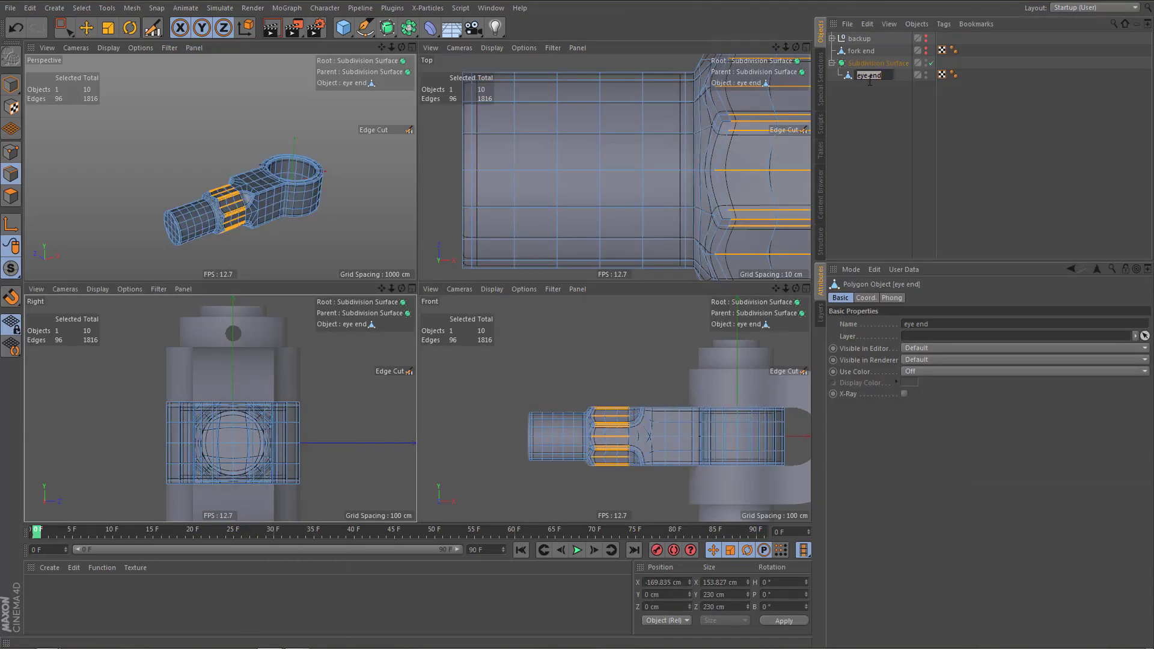
{"action": "key", "text": "Return"}
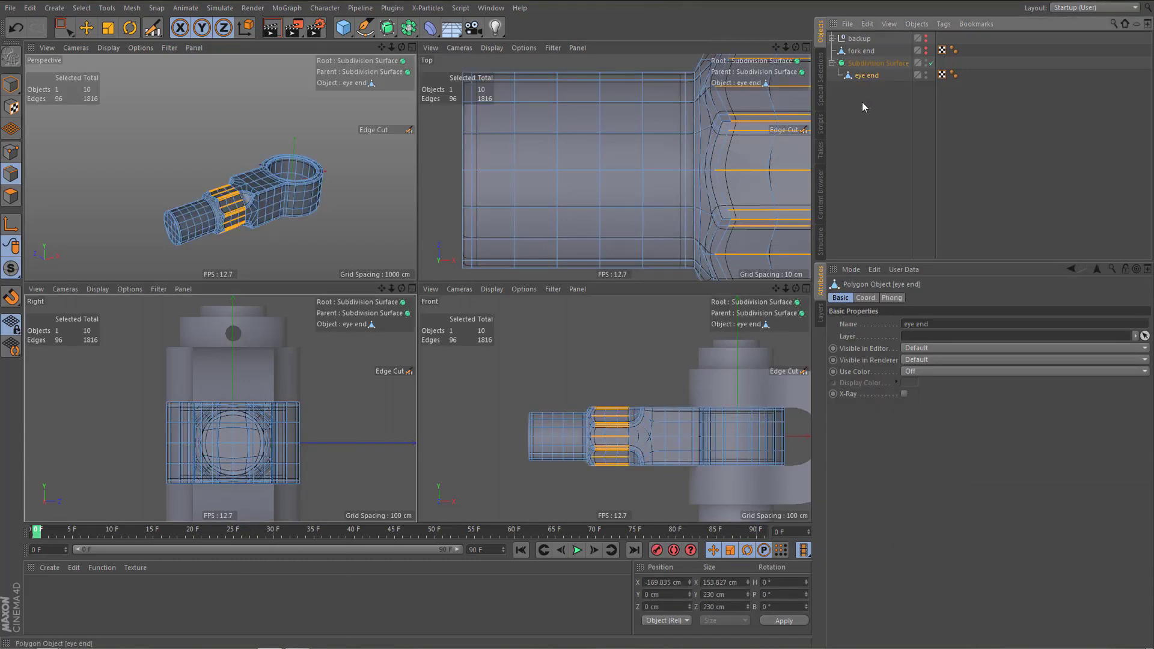
{"action": "left_click_drag", "start_coordinate": [866, 75], "coordinate": [863, 107]}
{"action": "key", "text": "Return"}
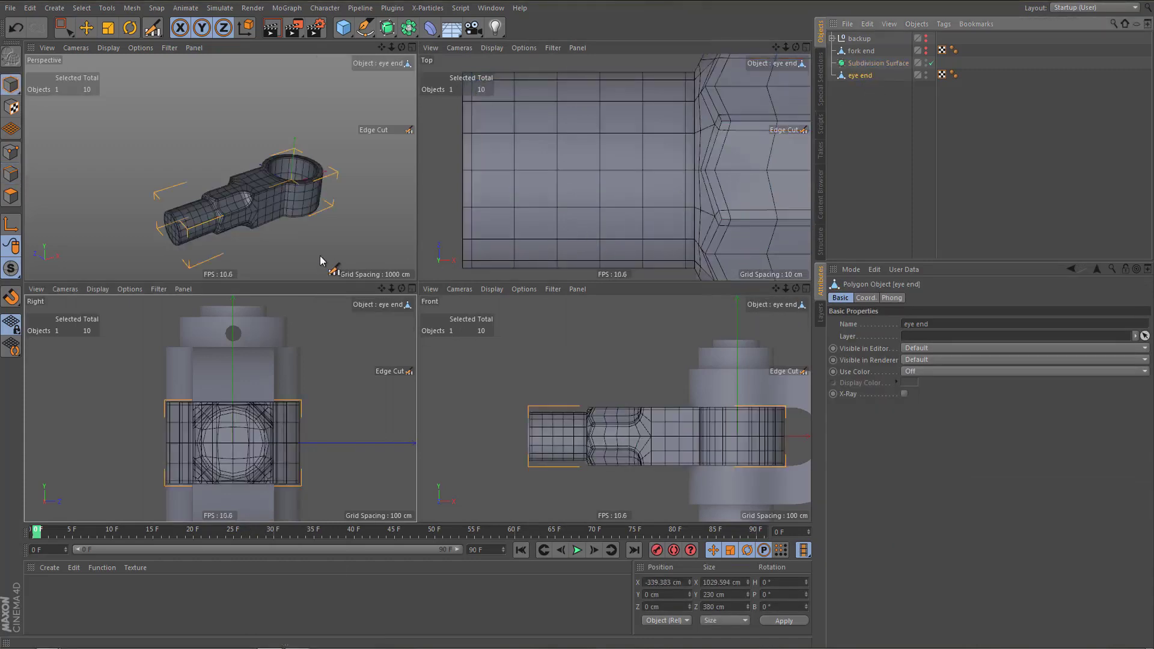
Enable axis modification and set the eye end's axis position to X 0 cm
{"action": "key", "text": "e"}
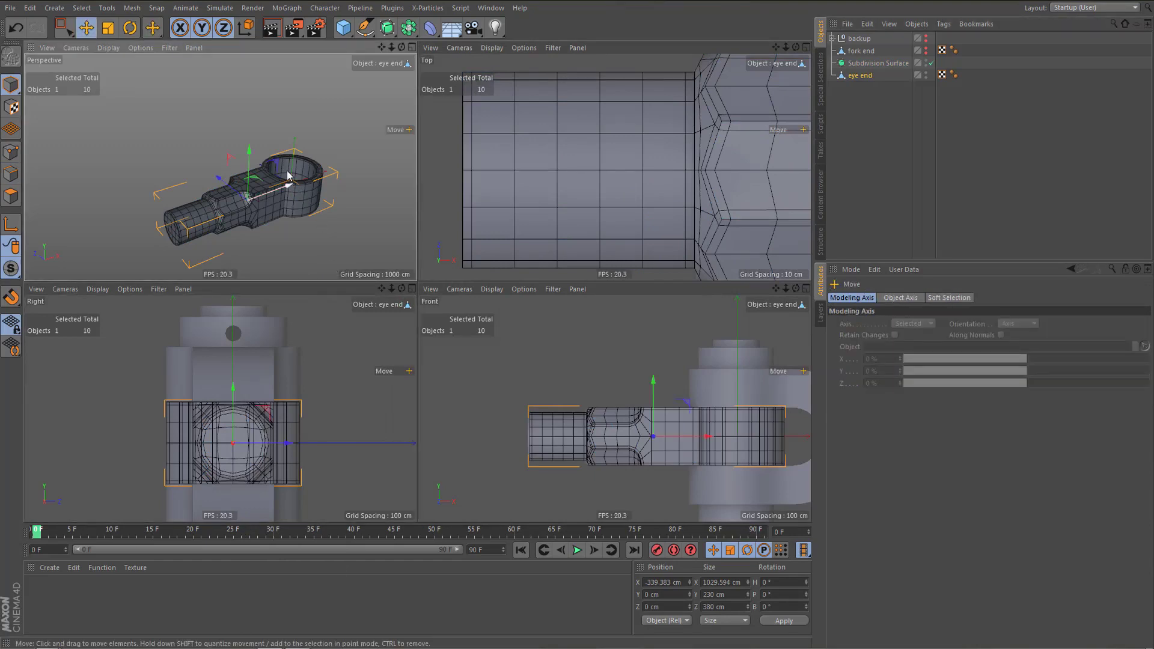
{"action": "left_click", "coordinate": [11, 221]}
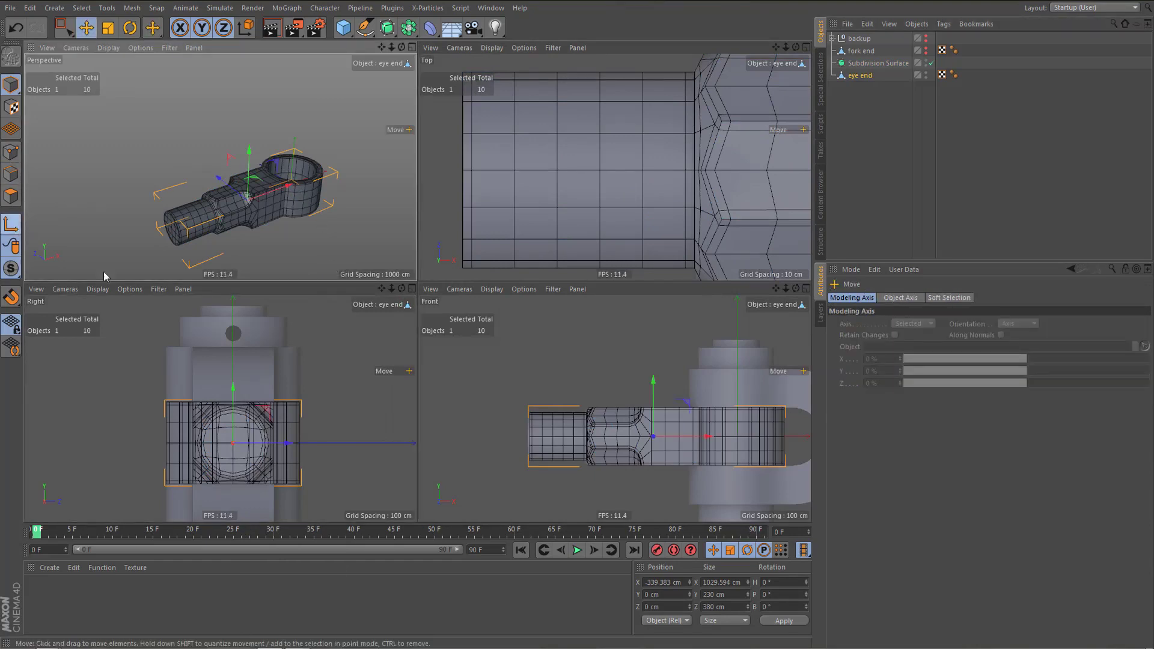
{"action": "left_click", "coordinate": [659, 583]}
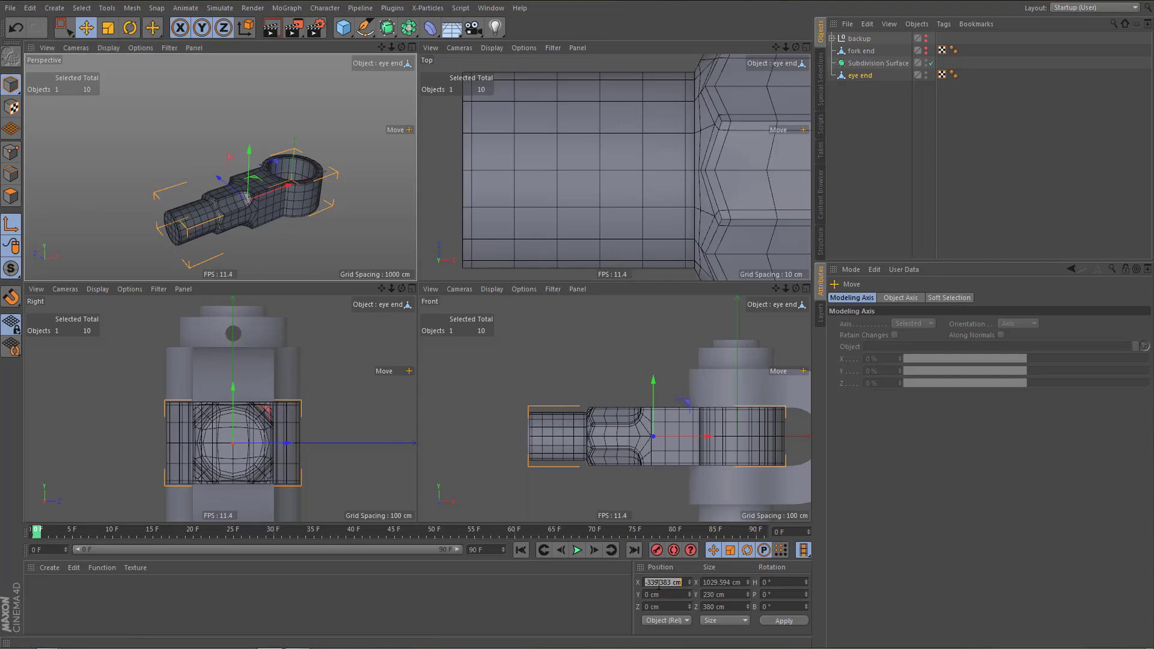
{"action": "type", "text": "0"}
{"action": "key", "text": "Return"}
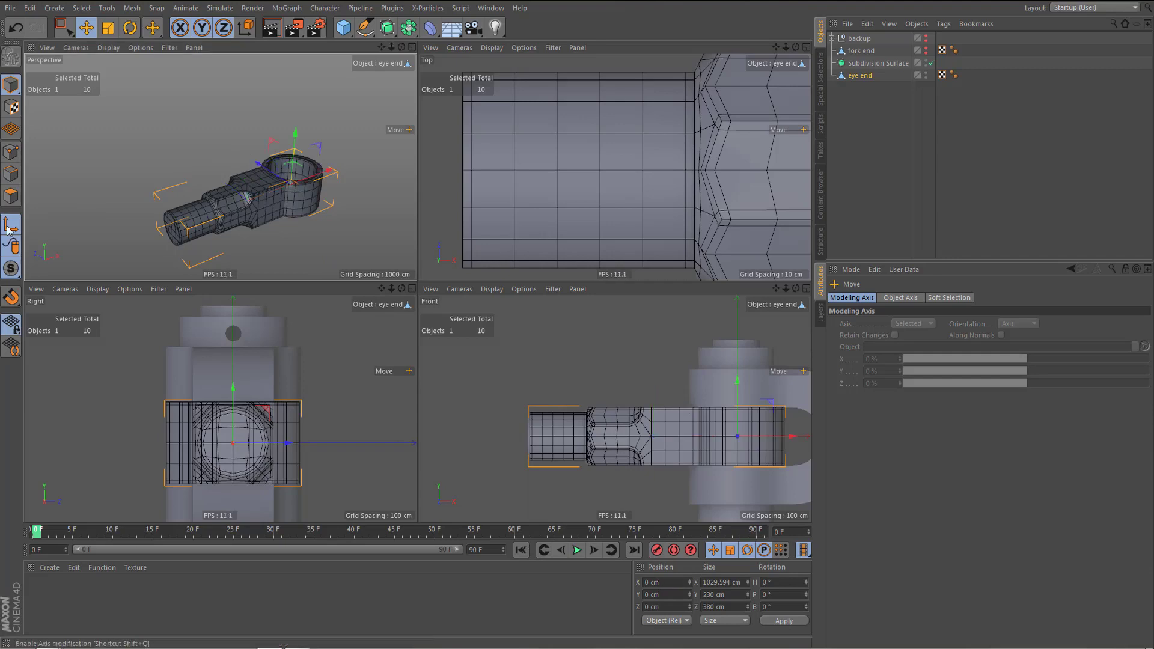
Examine the position of the eye end's axis relative to the pin in the perspective, top and front views
{"action": "middle_click_drag", "start_coordinate": [301, 193], "coordinate": [289, 191], "text": "alt"}
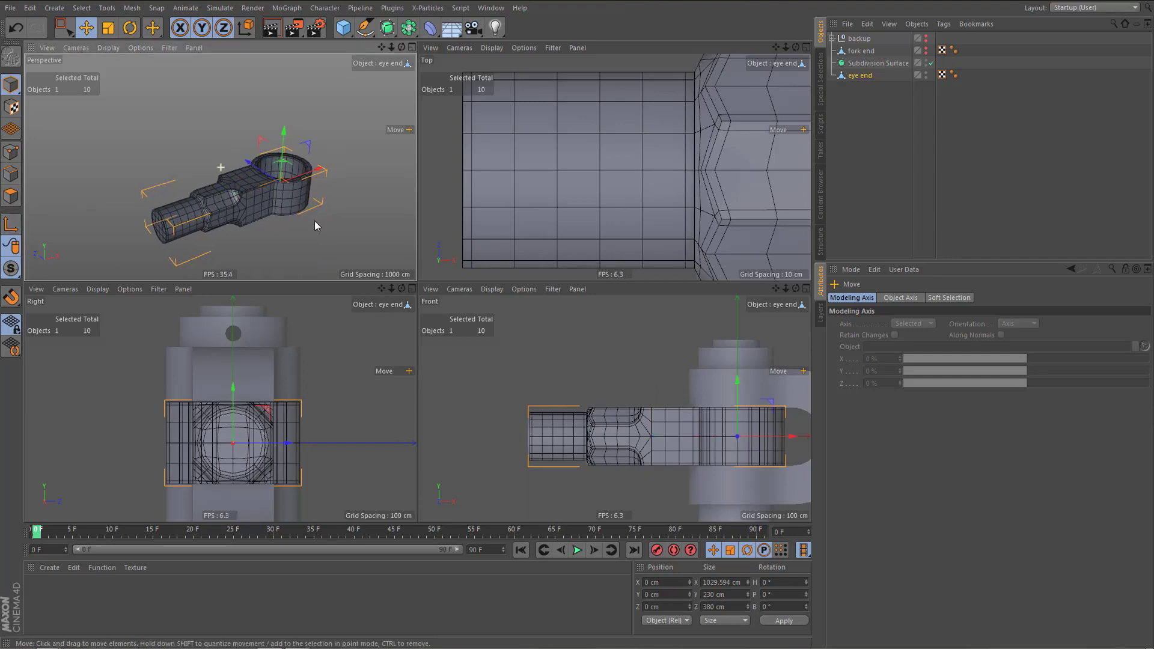
{"action": "middle_click", "coordinate": [610, 179]}
{"action": "scroll", "coordinate": [519, 251], "scroll_direction": "down", "scroll_amount": 6}
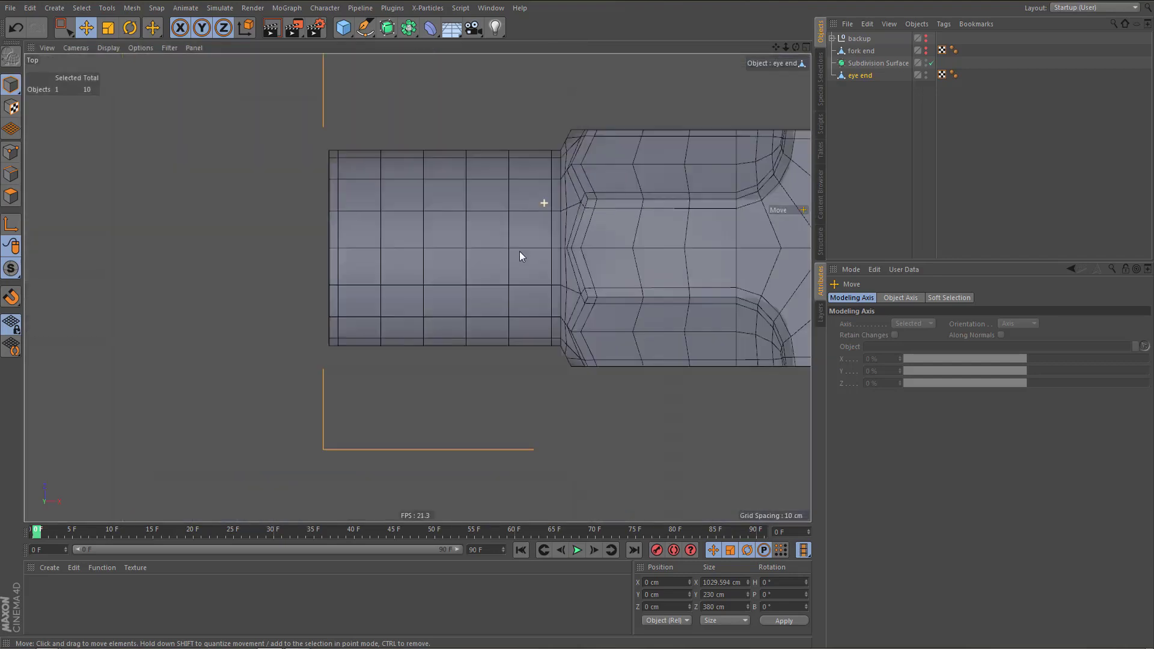
{"action": "middle_click_drag", "start_coordinate": [477, 279], "coordinate": [367, 283], "text": "alt"}
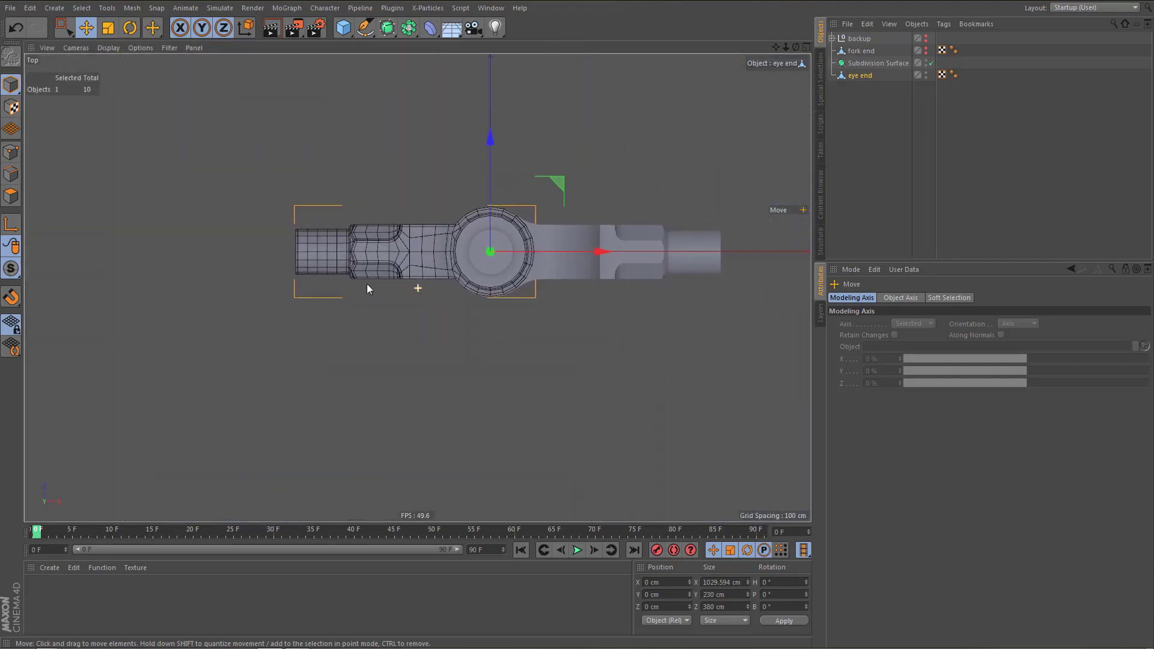
{"action": "middle_click", "coordinate": [367, 283]}
{"action": "middle_click", "coordinate": [580, 360]}
{"action": "right_click_drag", "start_coordinate": [489, 329], "coordinate": [498, 402], "text": "alt"}
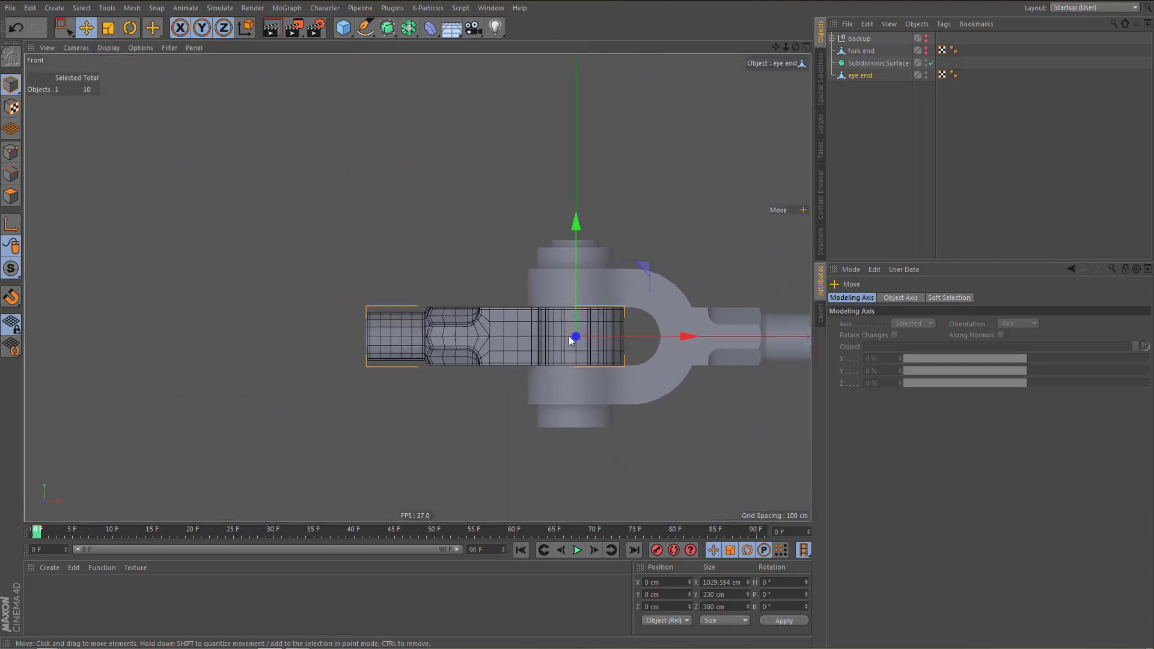
{"action": "middle_click_drag", "start_coordinate": [569, 339], "coordinate": [510, 333], "text": "alt"}
Place the fork end below the eye end in the hierarchy, unhide it and set its axis position to X 0 cm
{"action": "left_click_drag", "start_coordinate": [860, 50], "coordinate": [852, 113]}
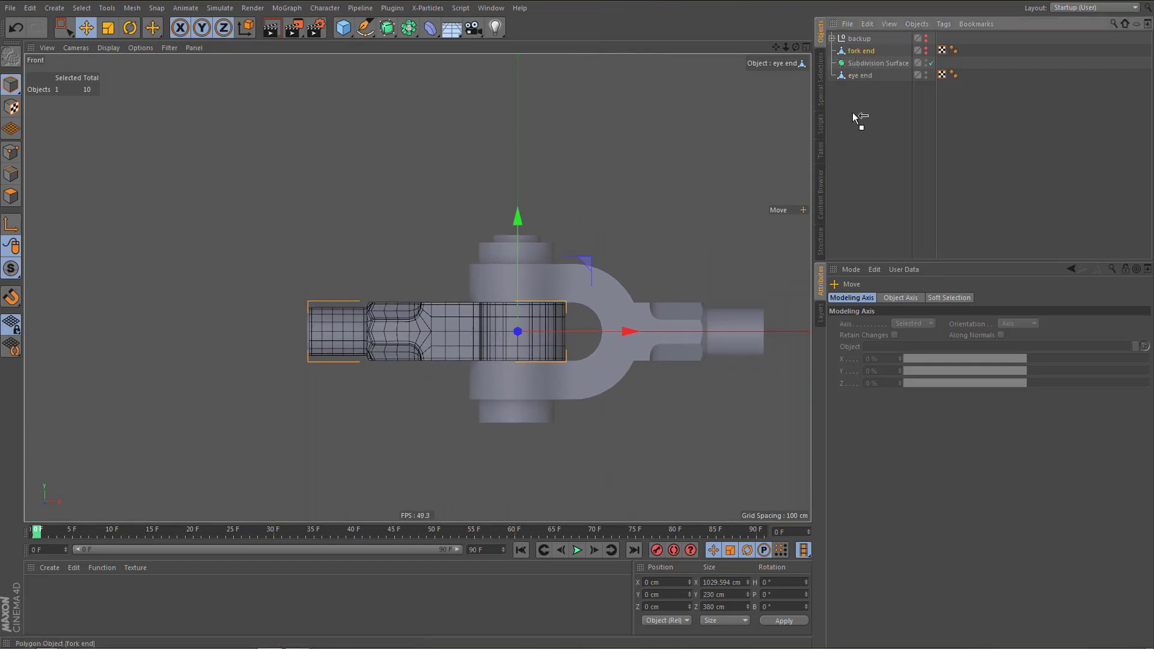
{"action": "left_click", "coordinate": [926, 76], "text": "ctrl"}
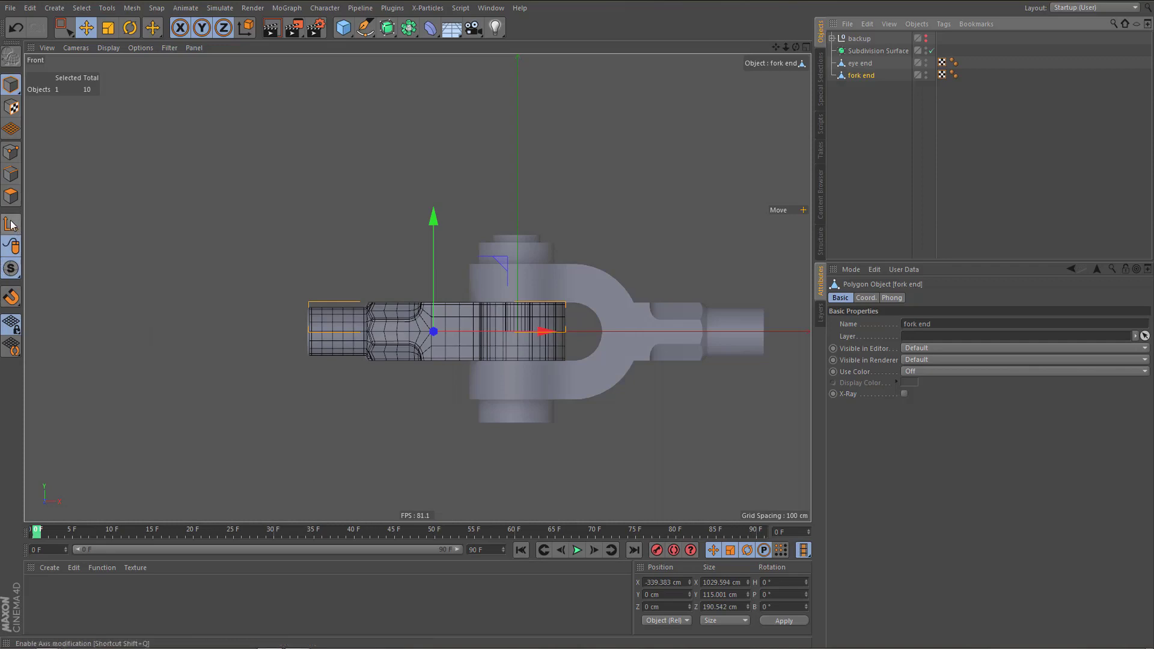
{"action": "left_click", "coordinate": [673, 586]}
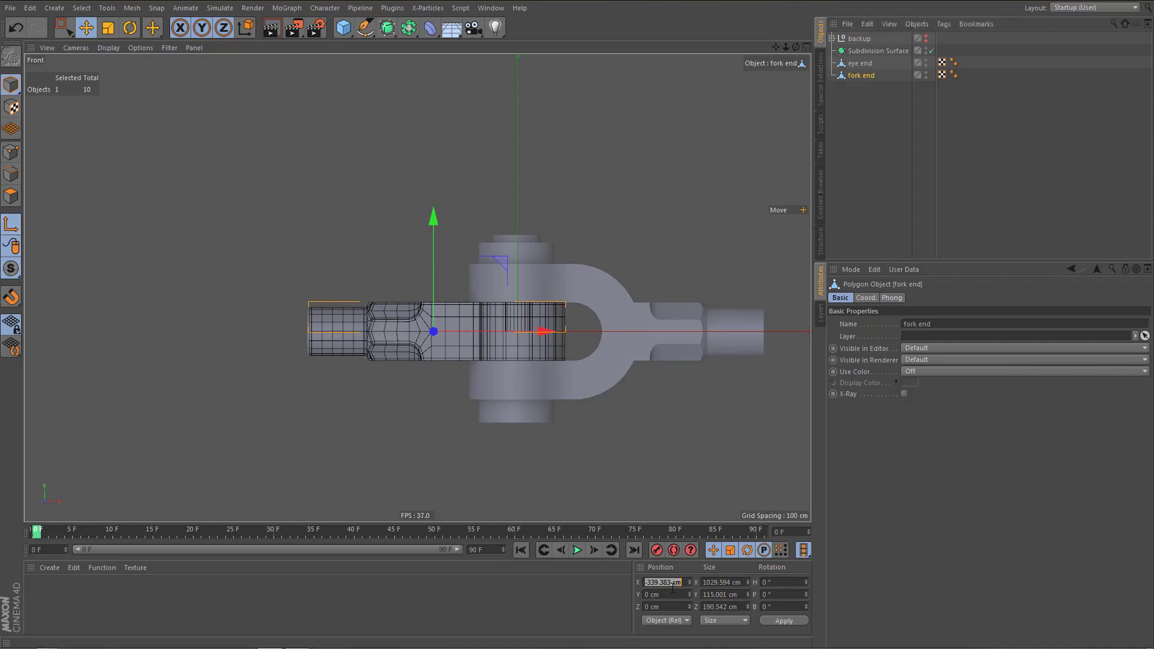
{"action": "type", "text": "0"}
{"action": "key", "text": "Return"}
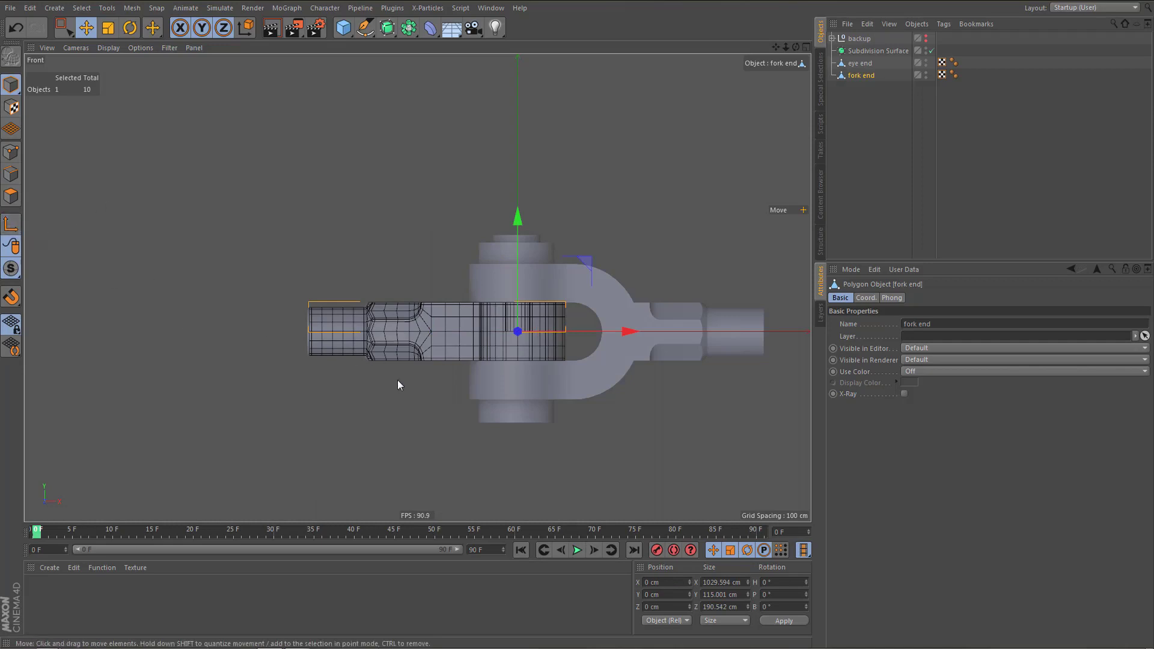
Rotate the fork end 180° about the pin so its shank lies on the opposite side from the eye end
{"action": "key", "text": "r"}
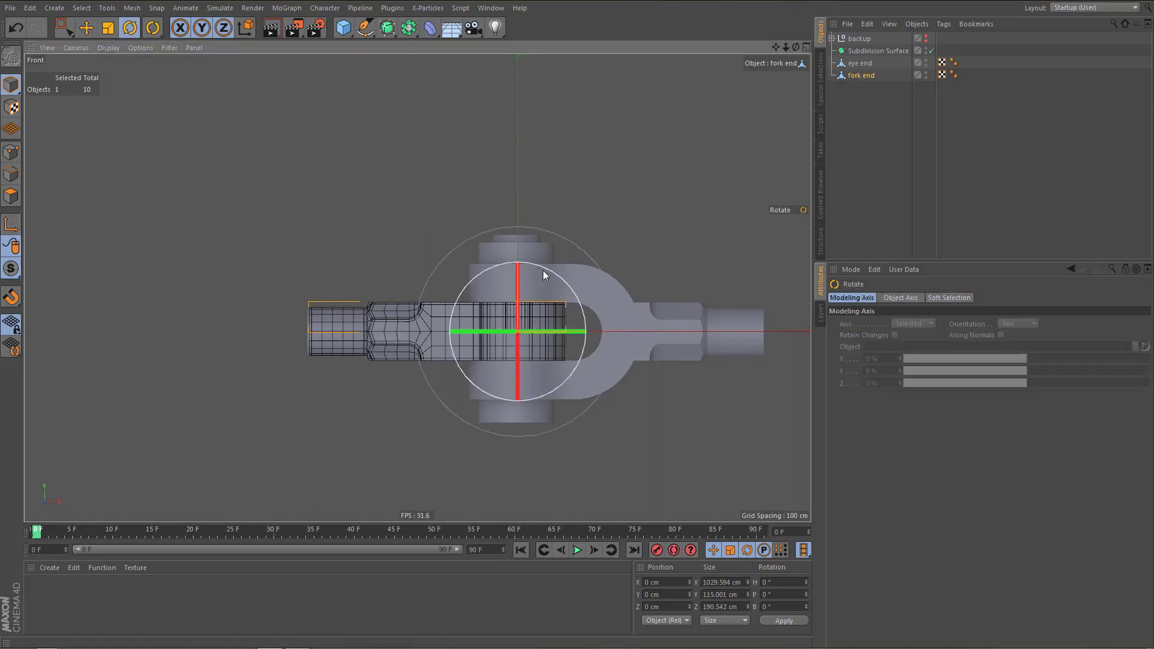
{"action": "left_click_drag", "start_coordinate": [543, 269], "coordinate": [454, 496]}
{"action": "left_click_drag", "start_coordinate": [518, 394], "coordinate": [525, 112]}
{"action": "scroll", "coordinate": [595, 334], "scroll_direction": "up", "scroll_amount": 3}
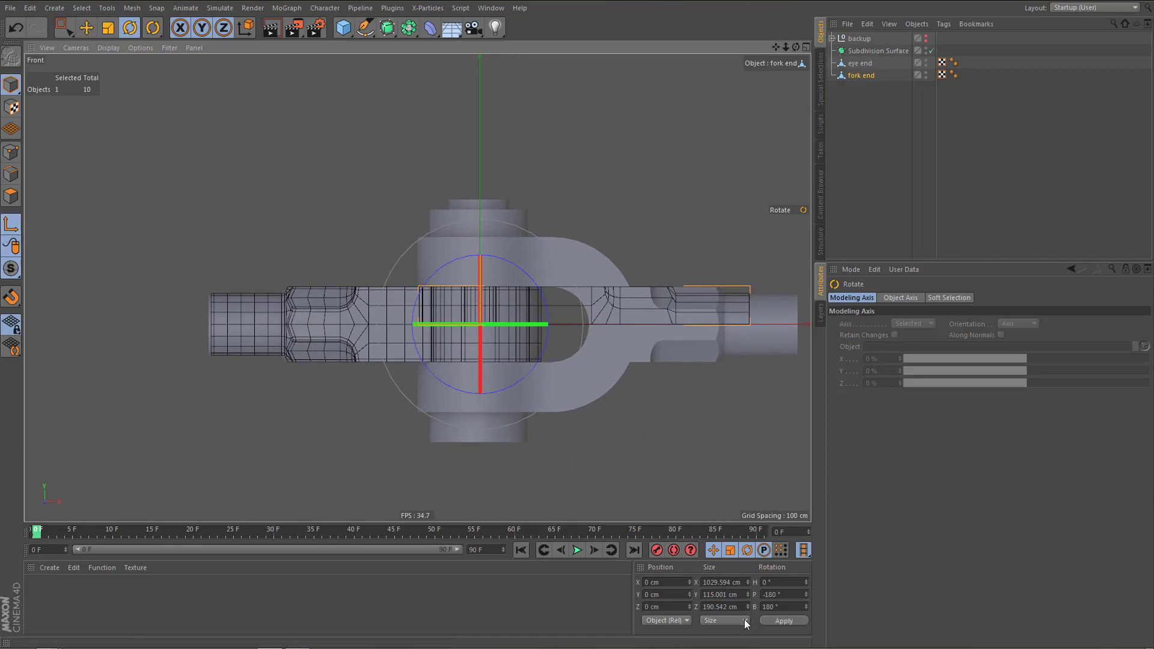
Reset the fork end's axis rotation to 0° for pitch and bank, keeping the mesh turned around
{"action": "left_click_drag", "start_coordinate": [780, 594], "coordinate": [767, 617]}
{"action": "type", "text": "00"}
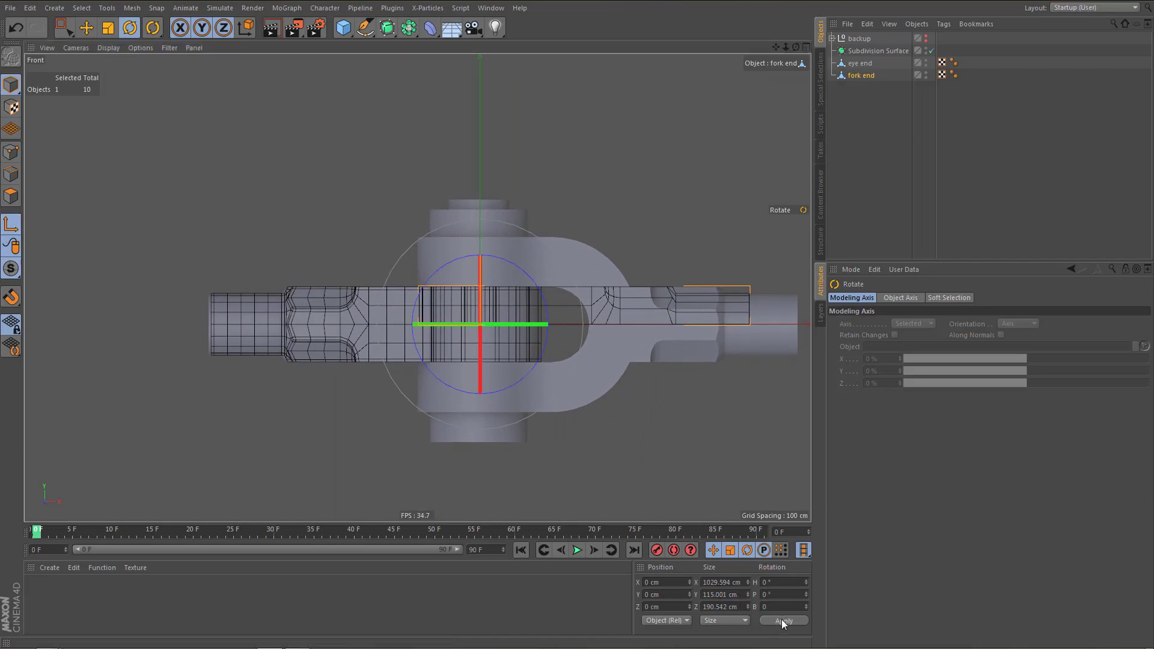
{"action": "left_click", "coordinate": [783, 622]}
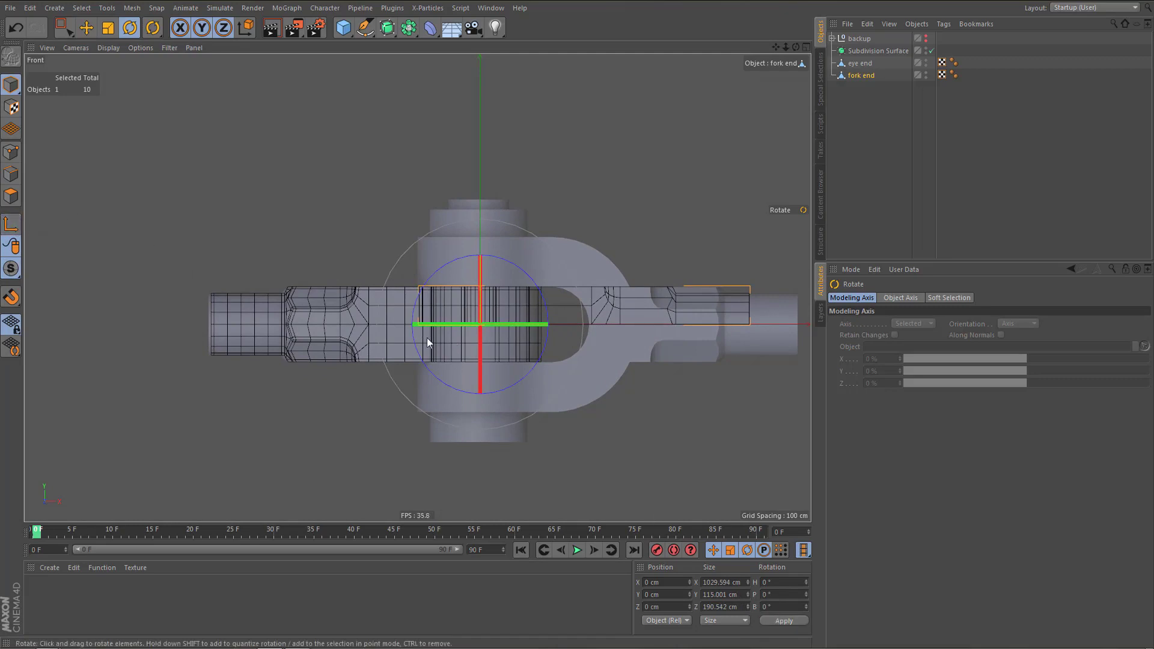
Switch the fork end to point editing and delete all its points around the pin's eye ring
{"action": "middle_click_drag", "start_coordinate": [425, 335], "coordinate": [375, 328], "text": "alt"}
{"action": "scroll", "coordinate": [543, 313], "scroll_direction": "up", "scroll_amount": 2}
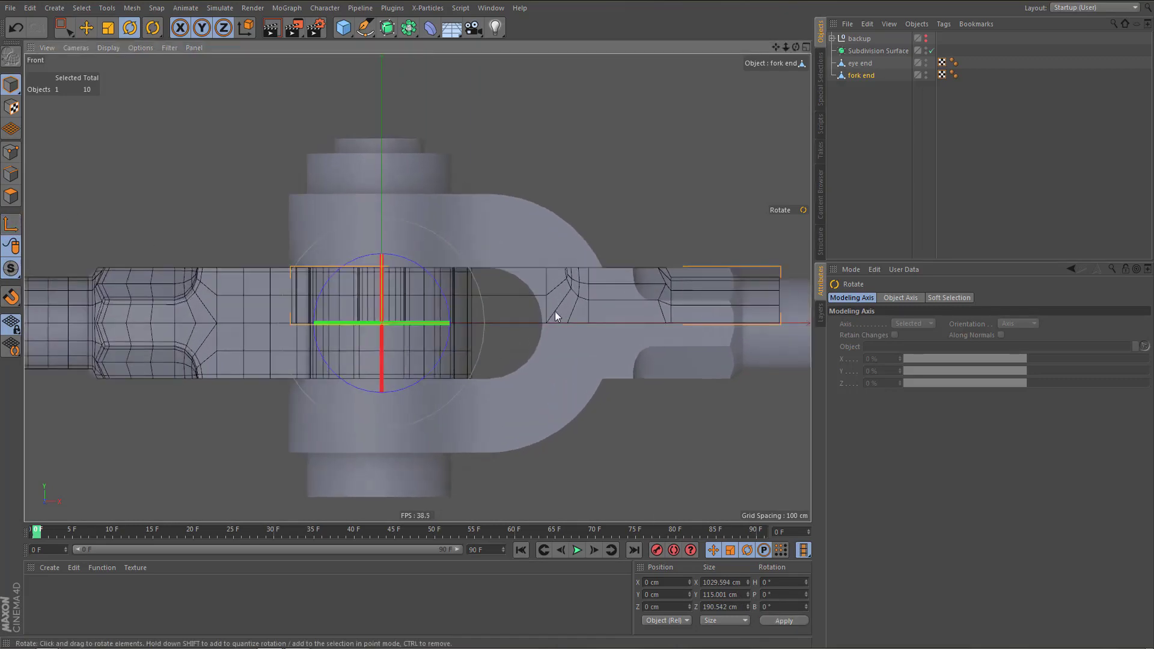
{"action": "key", "text": "Tab"}
{"action": "key", "text": "d"}
{"action": "scroll", "coordinate": [521, 350], "scroll_direction": "down", "scroll_amount": 1}
{"action": "middle_click_drag", "start_coordinate": [521, 360], "coordinate": [552, 367], "text": "alt"}
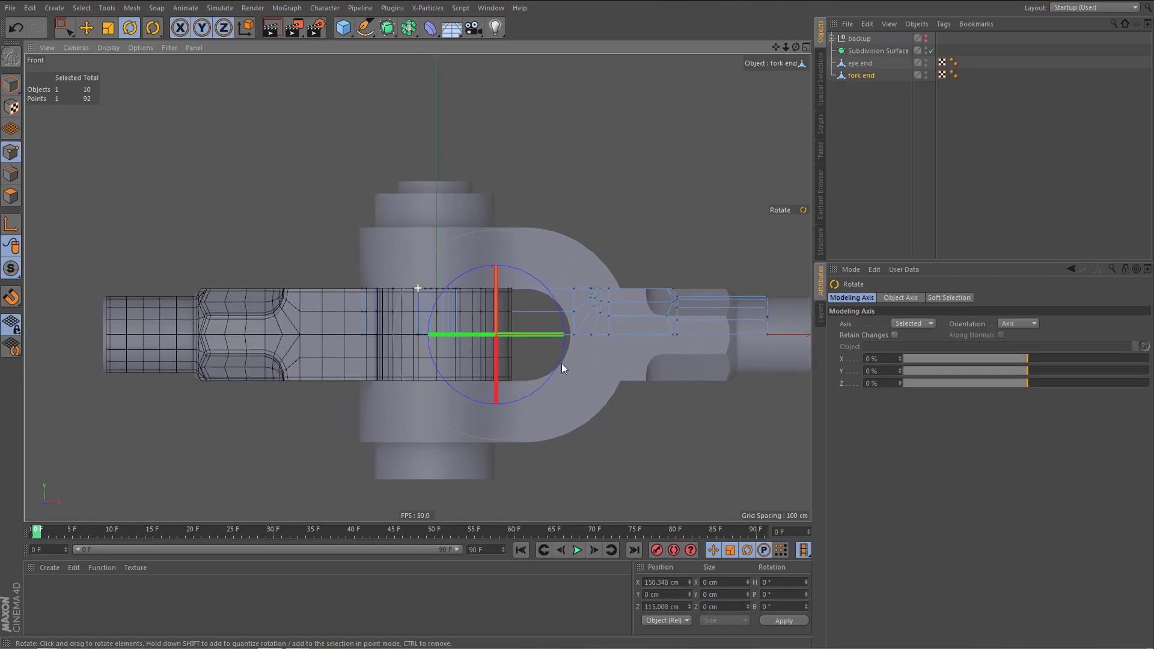
{"action": "key", "text": "0"}
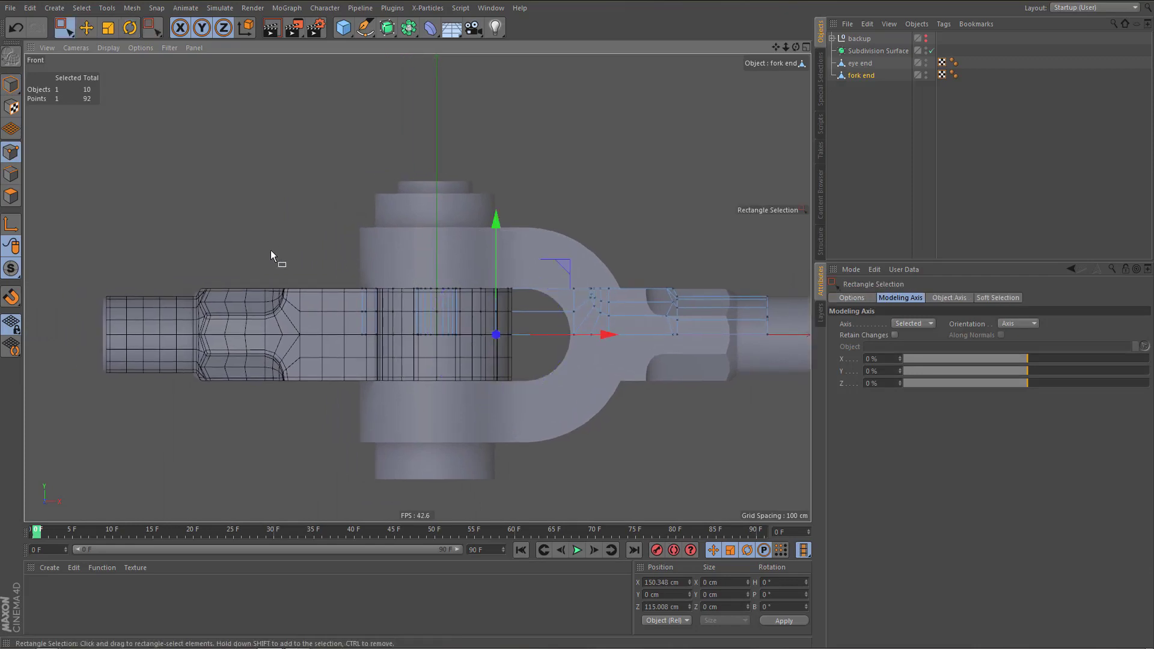
{"action": "left_click_drag", "start_coordinate": [277, 255], "coordinate": [547, 472]}
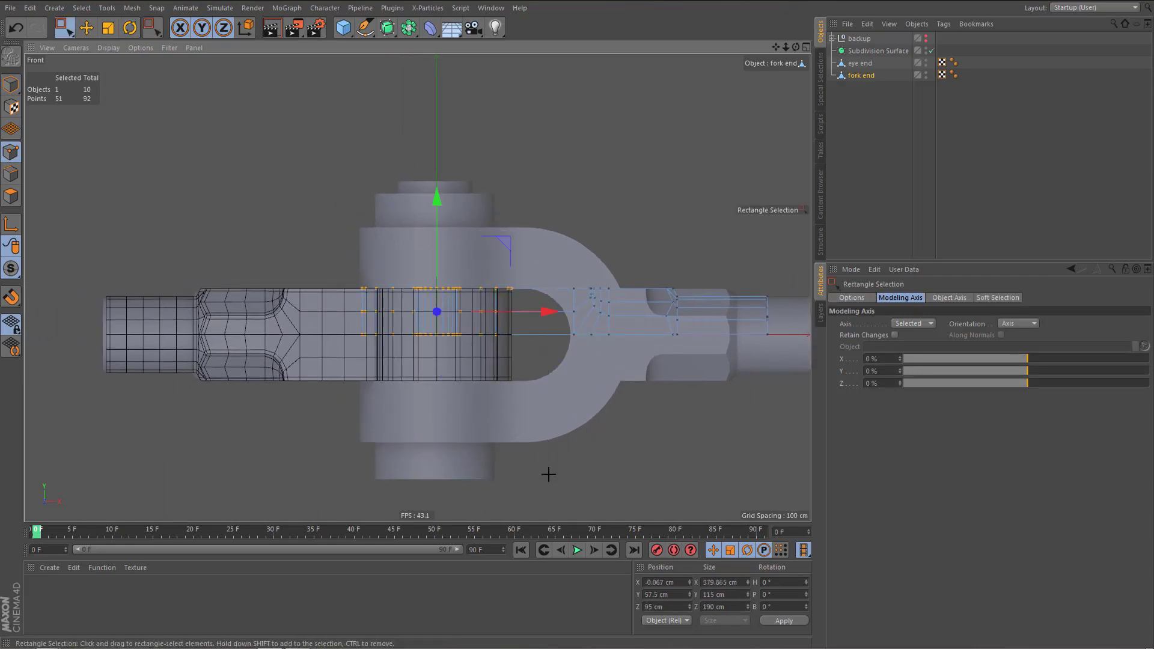
{"action": "left_click", "coordinate": [547, 471]}
Select all remaining fork end points and move them along X to about 742.7 cm, onto the reference fork's shank
{"action": "middle_click_drag", "start_coordinate": [586, 382], "coordinate": [475, 385], "text": "alt"}
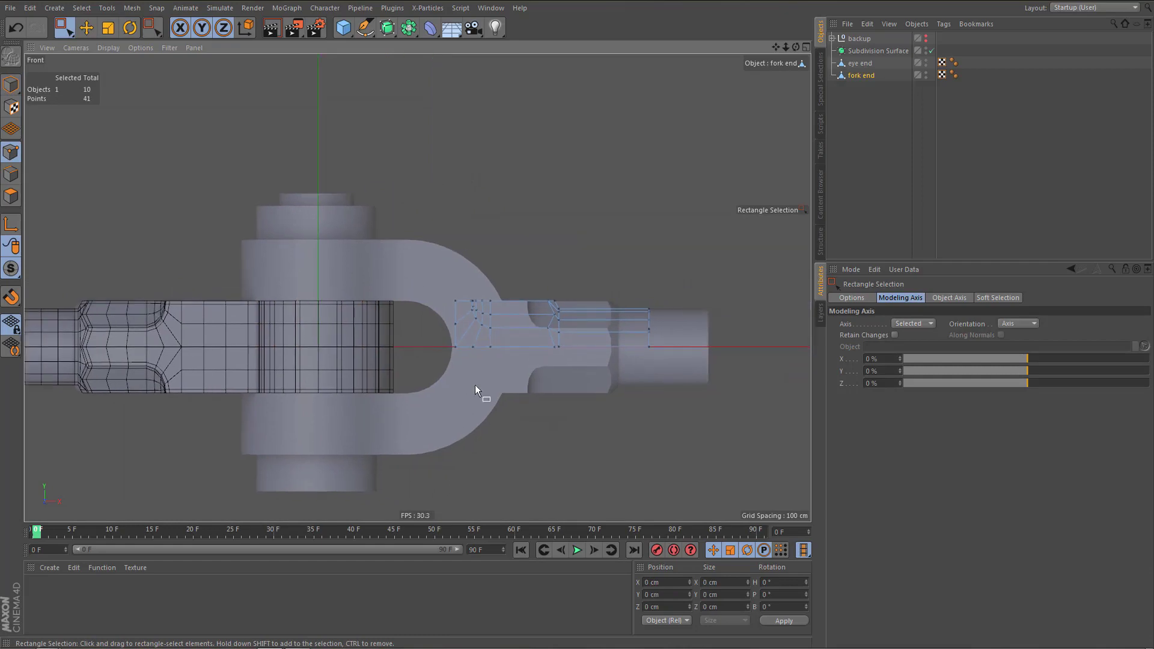
{"action": "left_click_drag", "start_coordinate": [439, 267], "coordinate": [687, 426]}
{"action": "scroll", "coordinate": [568, 366], "scroll_direction": "up", "scroll_amount": 3}
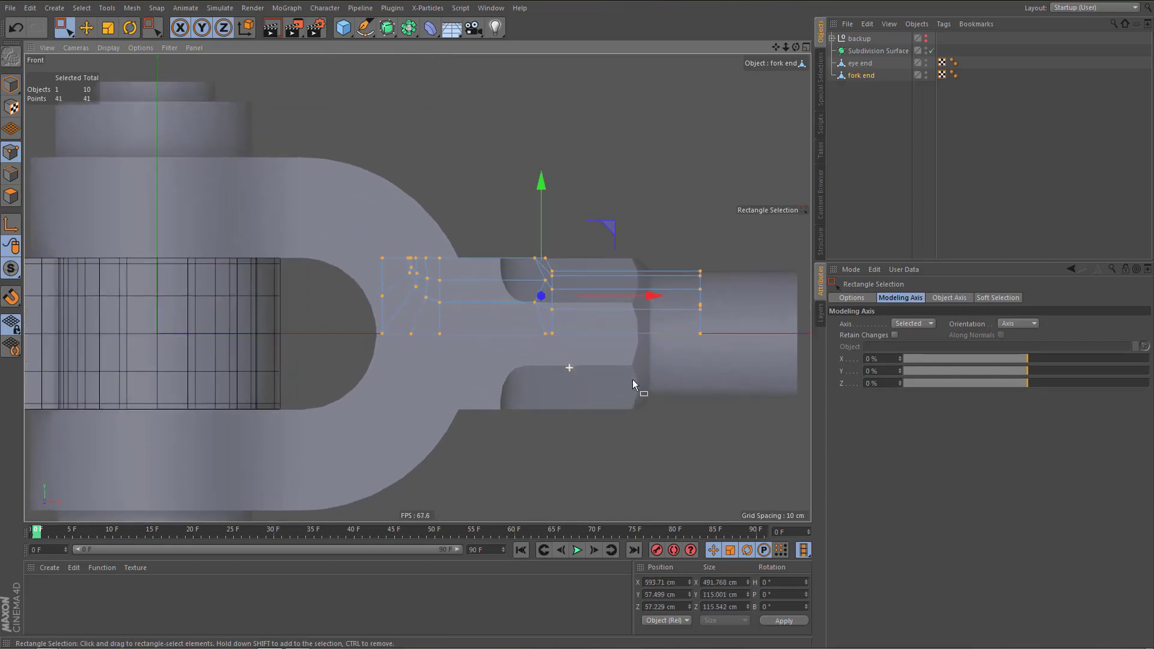
{"action": "left_click_drag", "start_coordinate": [674, 301], "coordinate": [751, 327]}
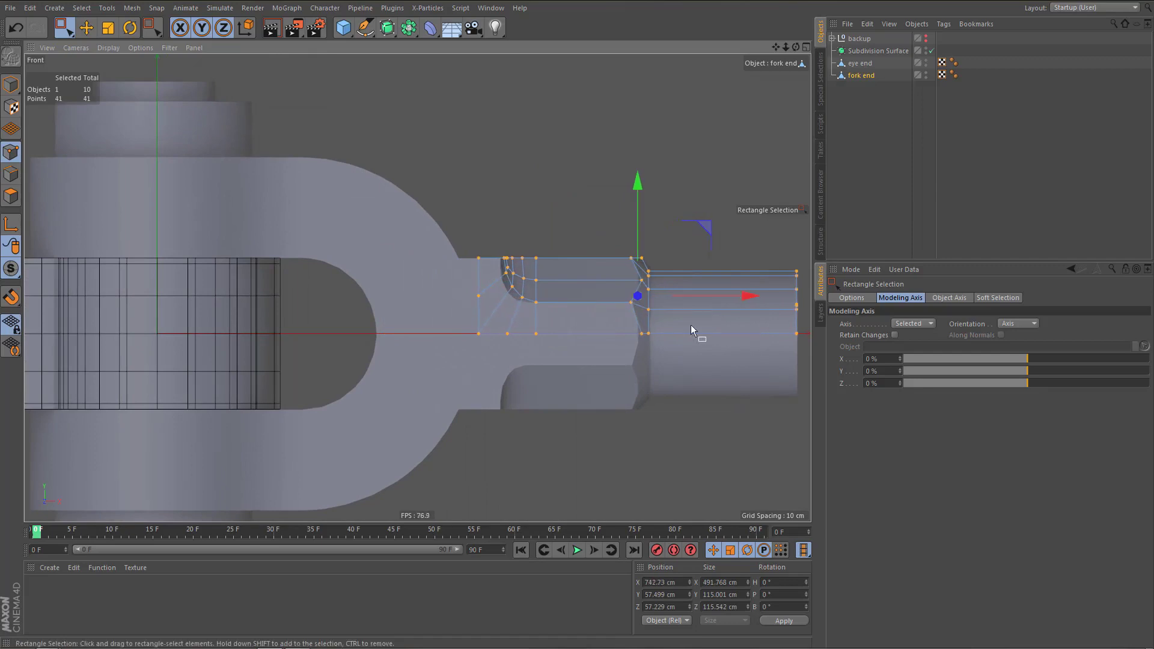
Extrude the fork end's four open boundary edges along X to about 467.1 cm, where the reference fork's curve begins
{"action": "middle_click_drag", "start_coordinate": [510, 295], "coordinate": [603, 353], "text": "alt"}
{"action": "key", "text": "Return"}
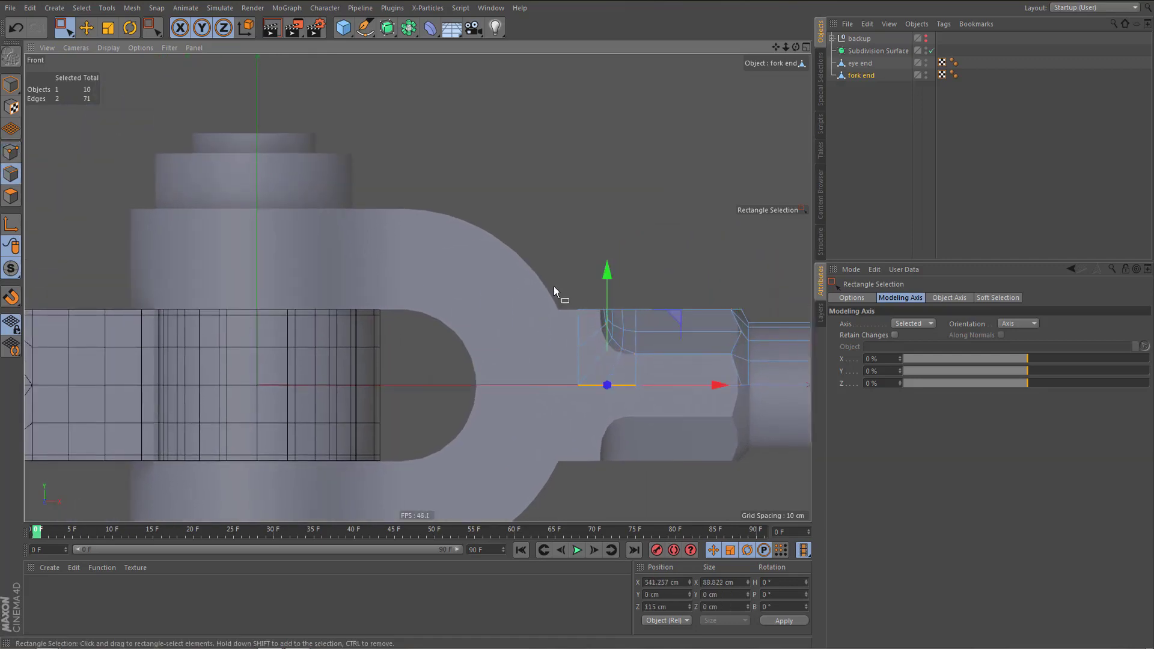
{"action": "left_click_drag", "start_coordinate": [556, 291], "coordinate": [591, 464]}
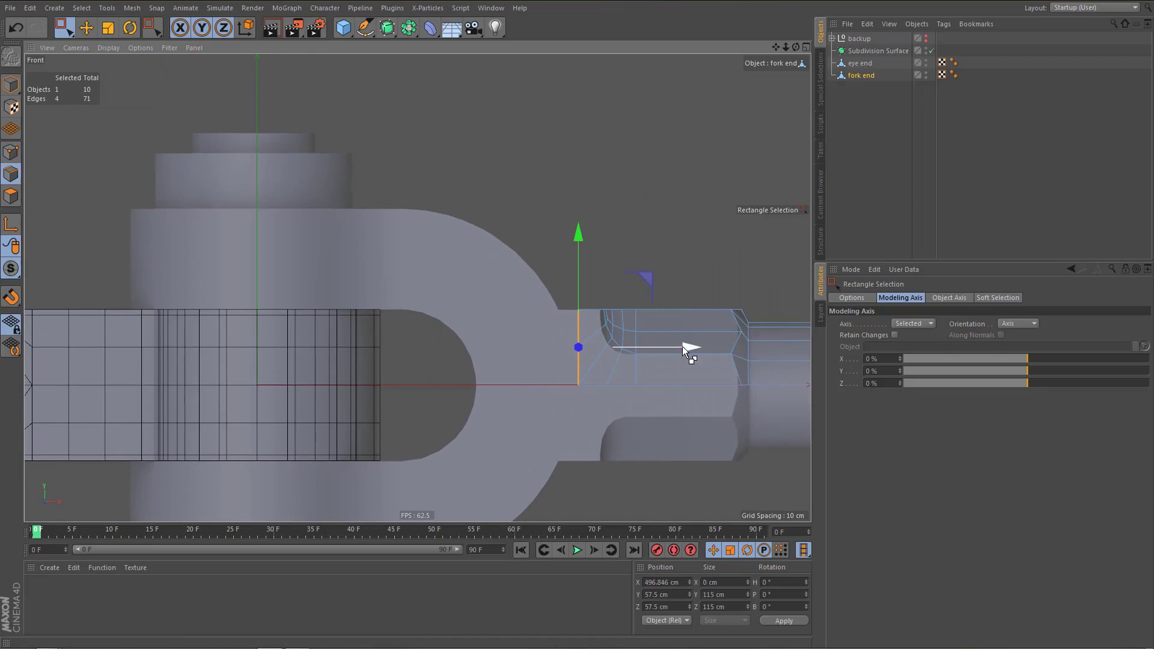
{"action": "left_click_drag", "start_coordinate": [683, 346], "coordinate": [669, 348], "text": "ctrl"}
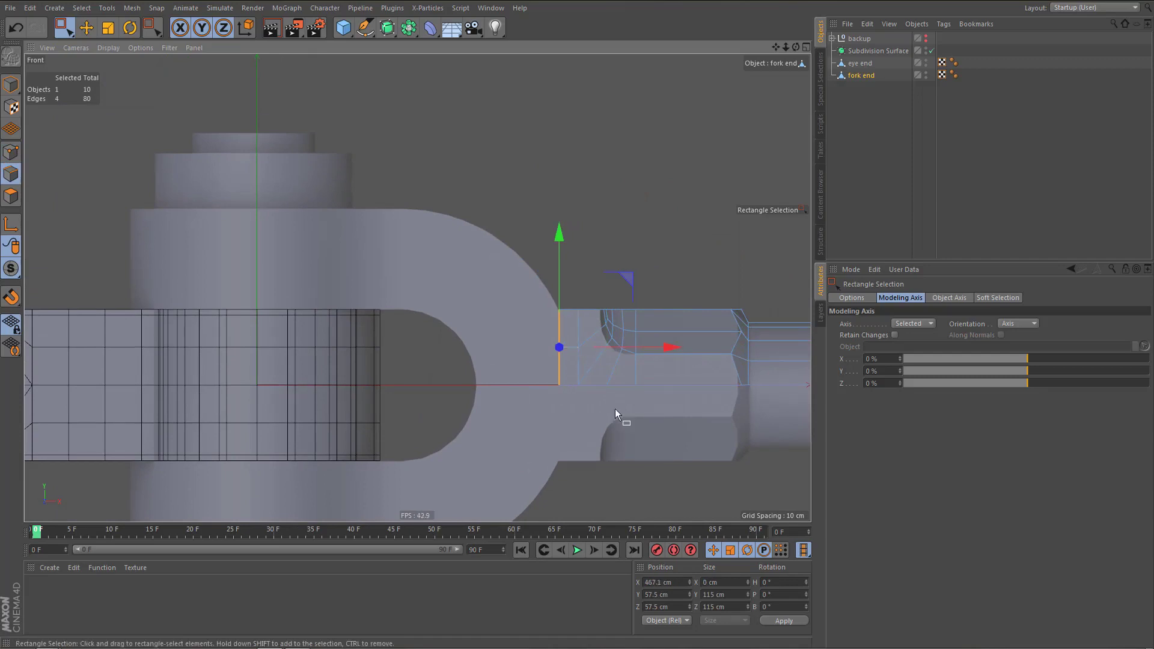
Copy the Tube from the backup group to the end of the object hierarchy, below the fork end
{"action": "scroll", "coordinate": [615, 344], "scroll_direction": "down", "scroll_amount": 5}
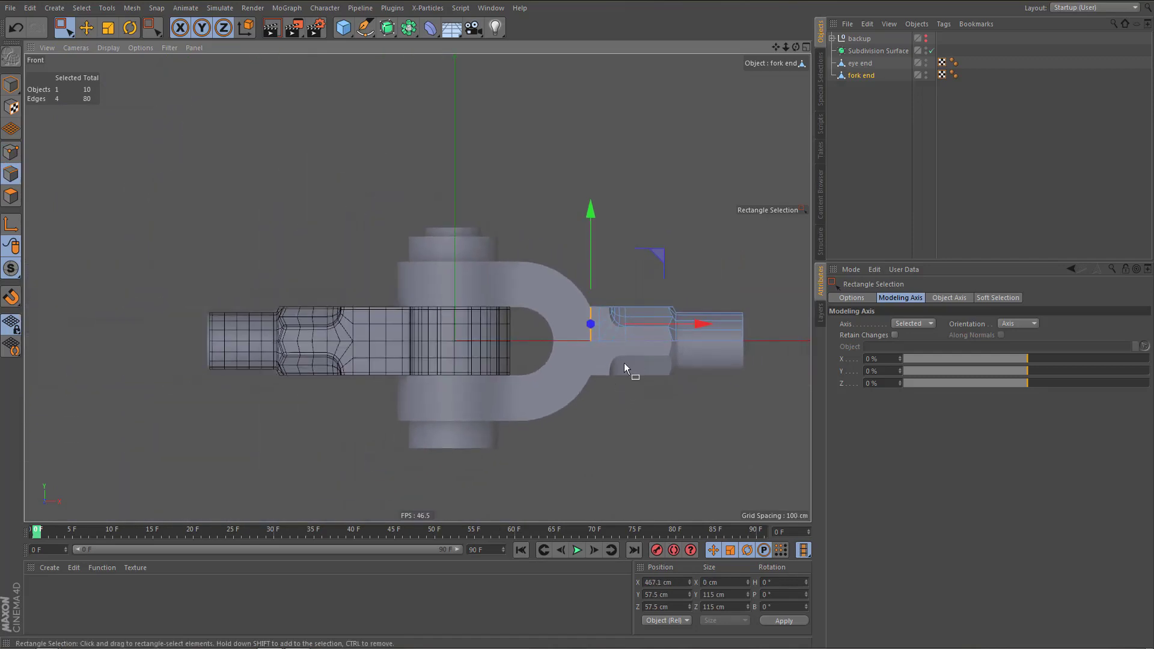
{"action": "scroll", "coordinate": [592, 391], "scroll_direction": "up", "scroll_amount": 6}
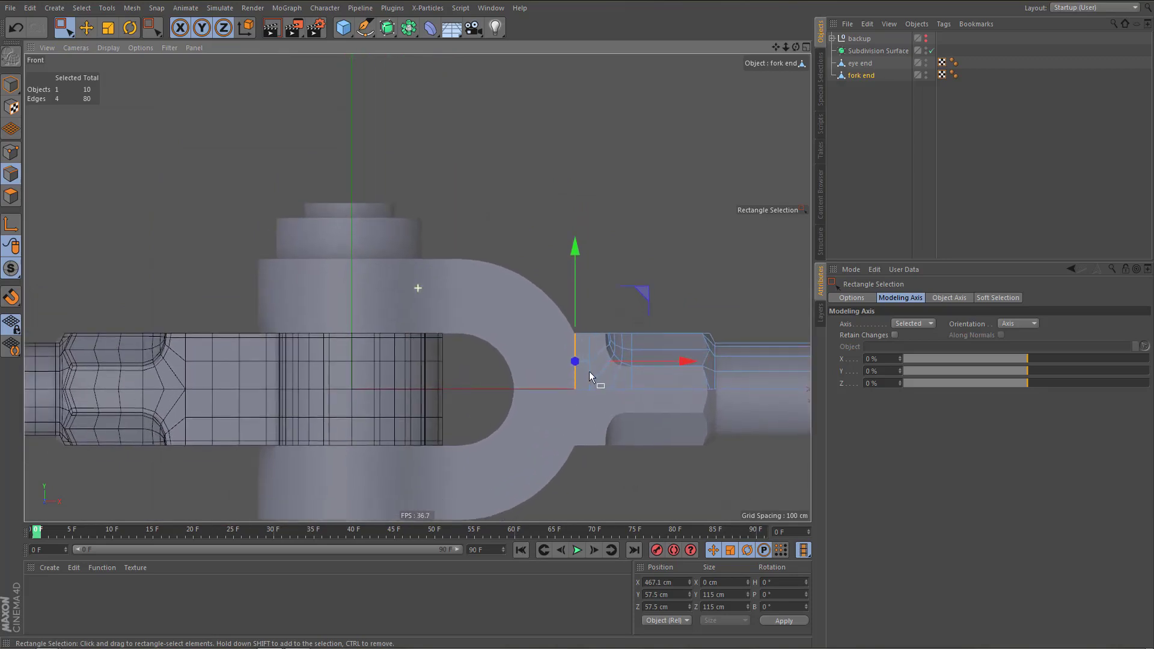
{"action": "middle_click_drag", "start_coordinate": [589, 371], "coordinate": [606, 339], "text": "alt"}
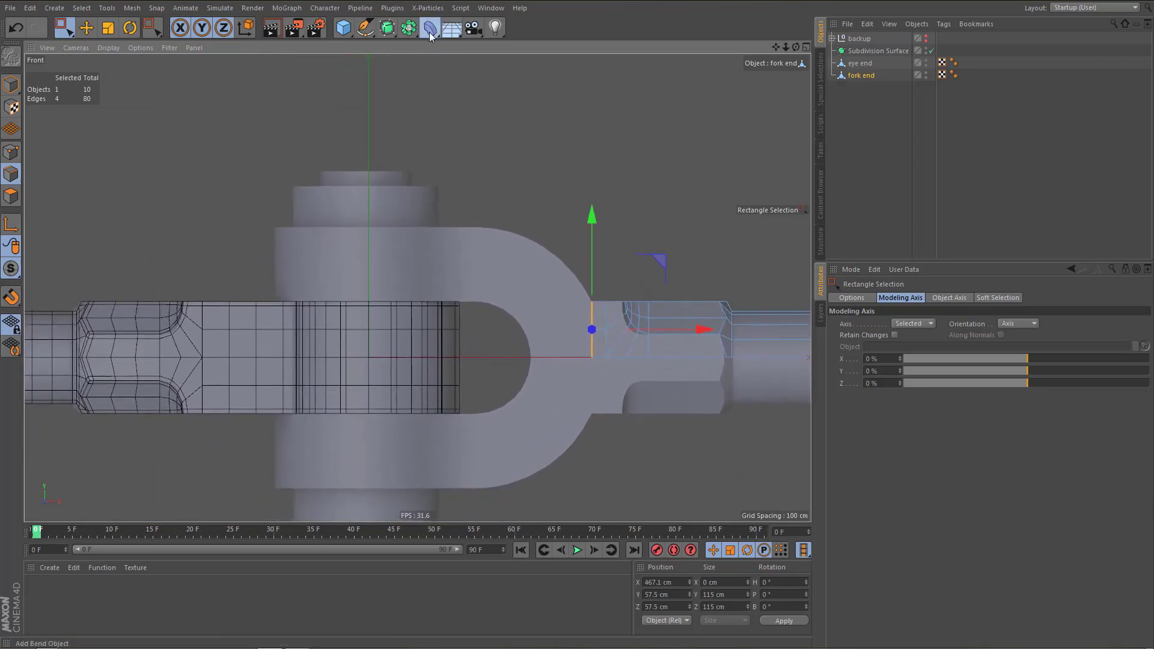
{"action": "left_click_drag", "start_coordinate": [431, 33], "coordinate": [352, 95]}
{"action": "left_click_drag", "start_coordinate": [346, 35], "coordinate": [847, 25]}
{"action": "left_click", "coordinate": [832, 38]}
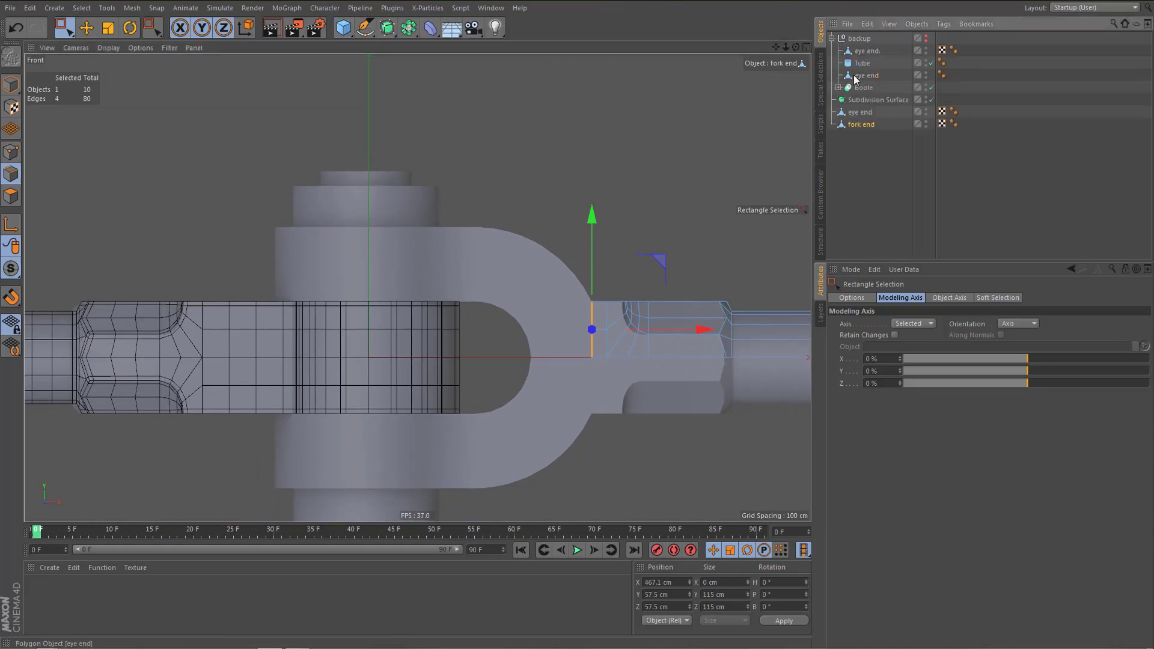
{"action": "left_click", "coordinate": [862, 65]}
{"action": "left_click_drag", "start_coordinate": [873, 133], "coordinate": [873, 137], "text": "ctrl"}
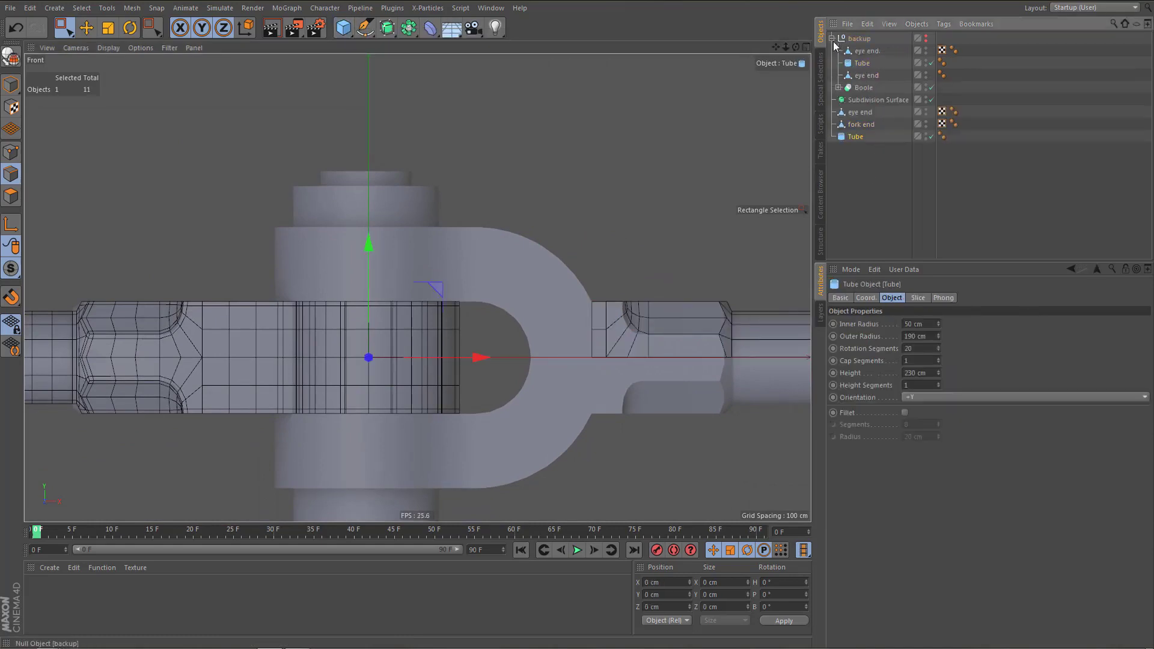
{"action": "left_click", "coordinate": [832, 38]}
Set the copied tube's orientation to -Z and move it along X to the centre of the fork's rounded opening
{"action": "middle_click_drag", "start_coordinate": [520, 308], "coordinate": [503, 293], "text": "alt"}
{"action": "left_click", "coordinate": [919, 398]}
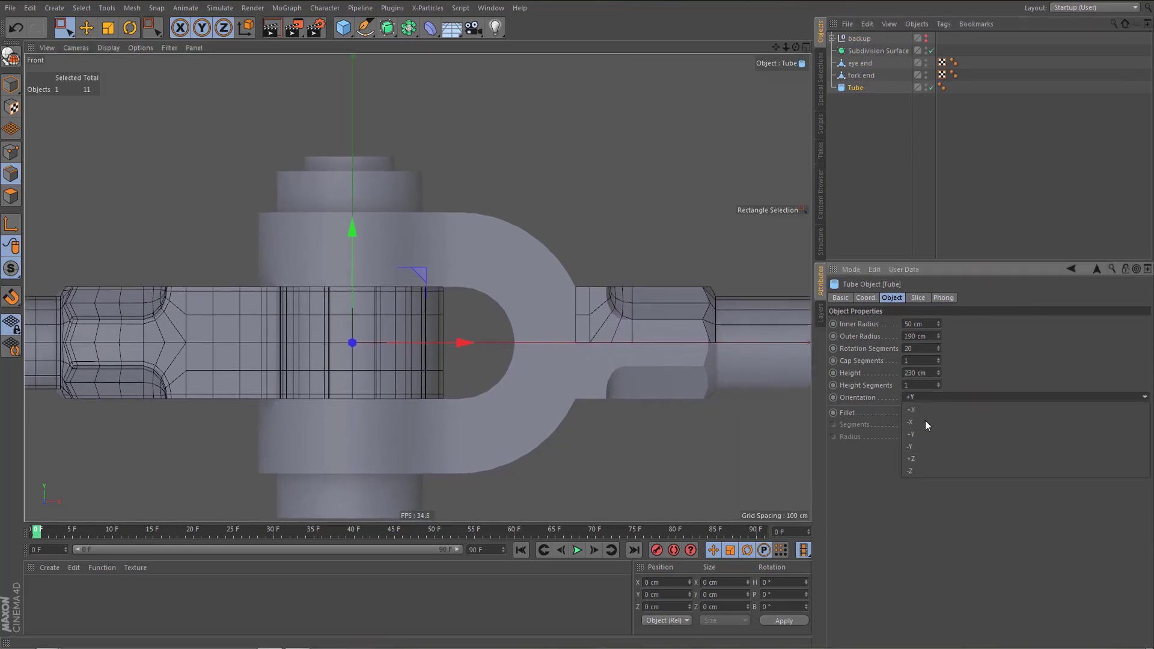
{"action": "left_click", "coordinate": [932, 475]}
{"action": "middle_click_drag", "start_coordinate": [568, 414], "coordinate": [590, 420]}
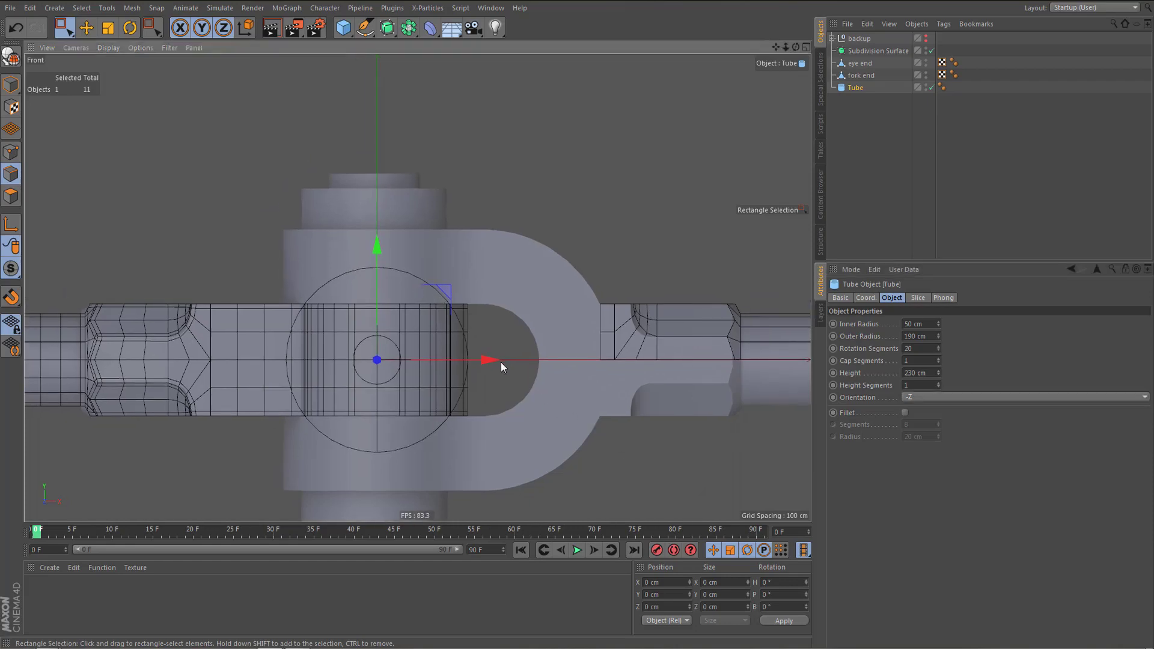
{"action": "left_click_drag", "start_coordinate": [499, 360], "coordinate": [605, 366]}
{"action": "scroll", "coordinate": [535, 378], "scroll_direction": "up", "scroll_amount": 1}
{"action": "scroll", "coordinate": [529, 360], "scroll_direction": "up", "scroll_amount": 3}
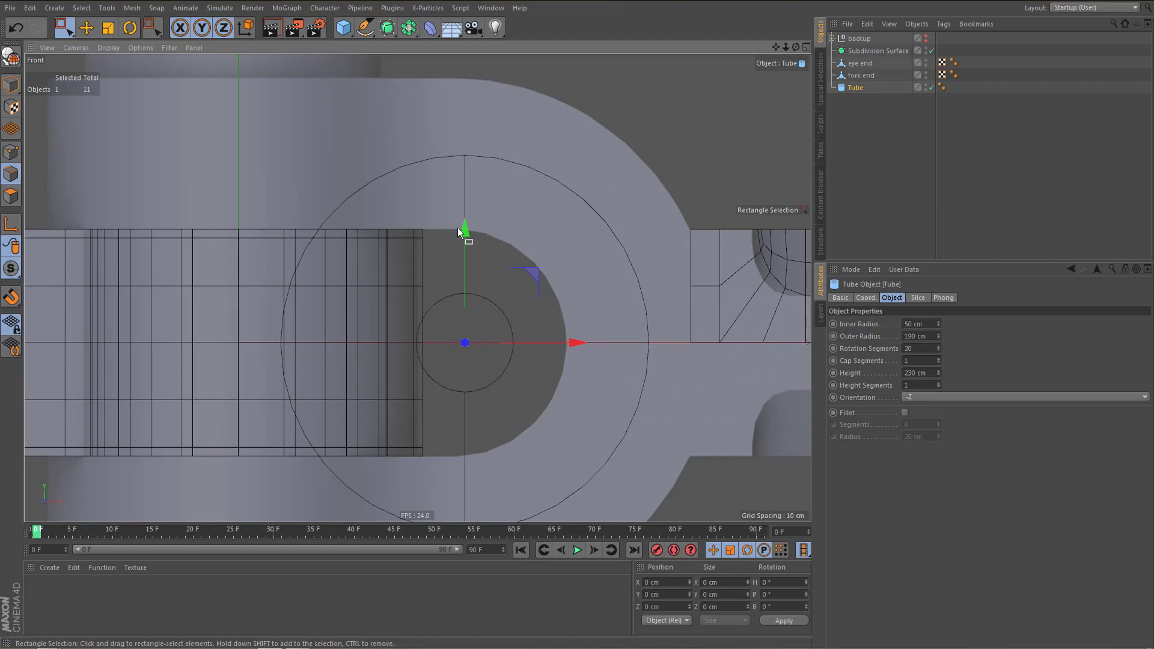
Set the tube's inner radius to 230/2 cm and nudge it along X to match the fork opening's inner curve
{"action": "middle_click_drag", "start_coordinate": [449, 311], "coordinate": [465, 297], "text": "alt"}
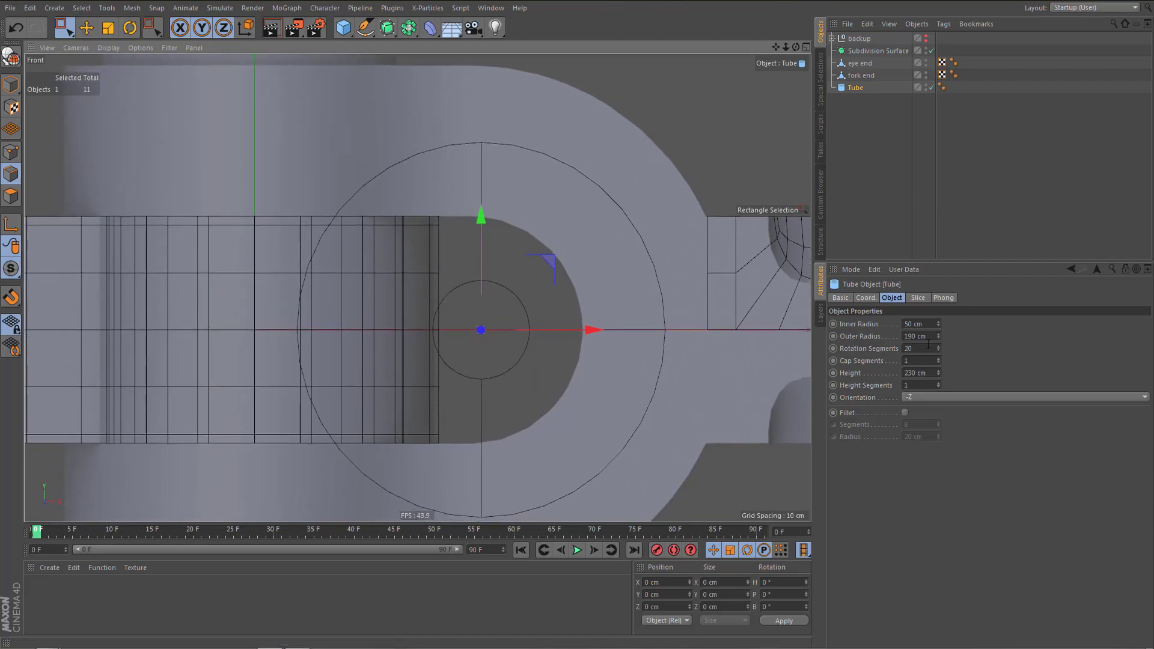
{"action": "left_click", "coordinate": [920, 323]}
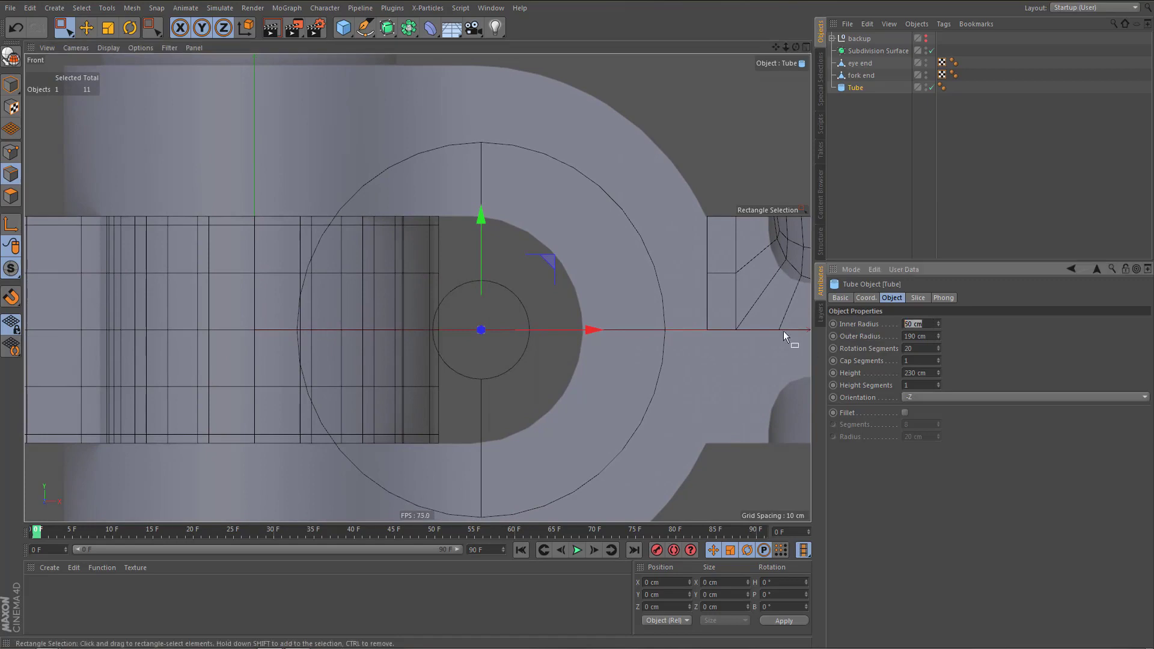
{"action": "type", "text": "230/2"}
{"action": "key", "text": "Return"}
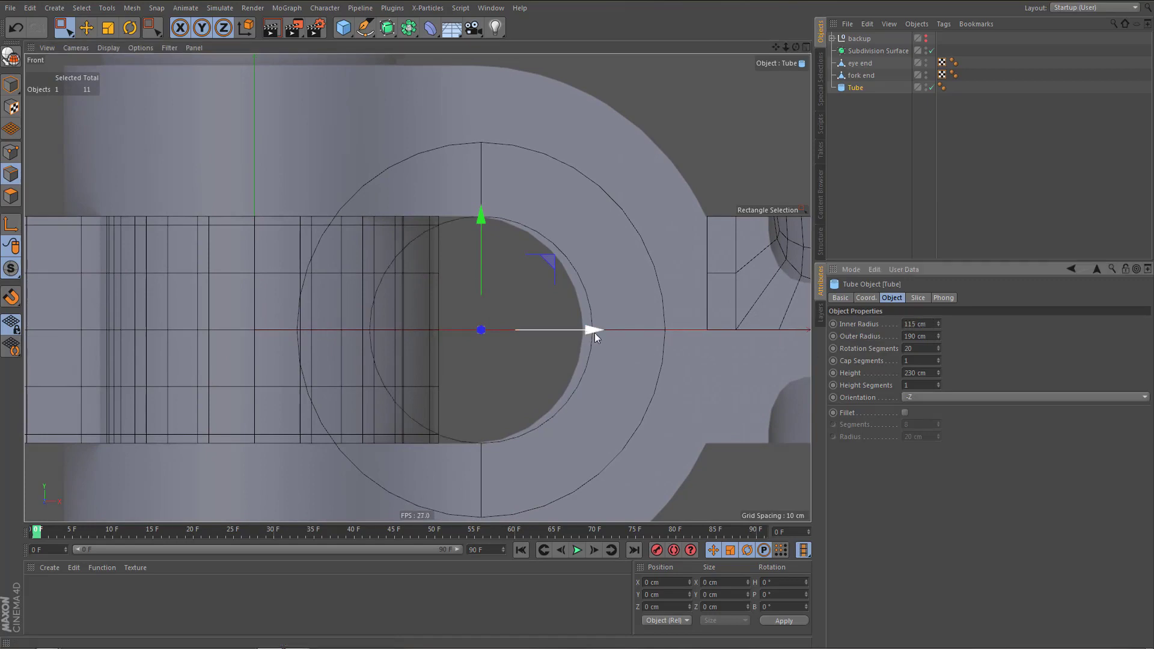
{"action": "left_click_drag", "start_coordinate": [592, 331], "coordinate": [585, 329]}
{"action": "middle_click_drag", "start_coordinate": [582, 379], "coordinate": [573, 376], "text": "alt"}
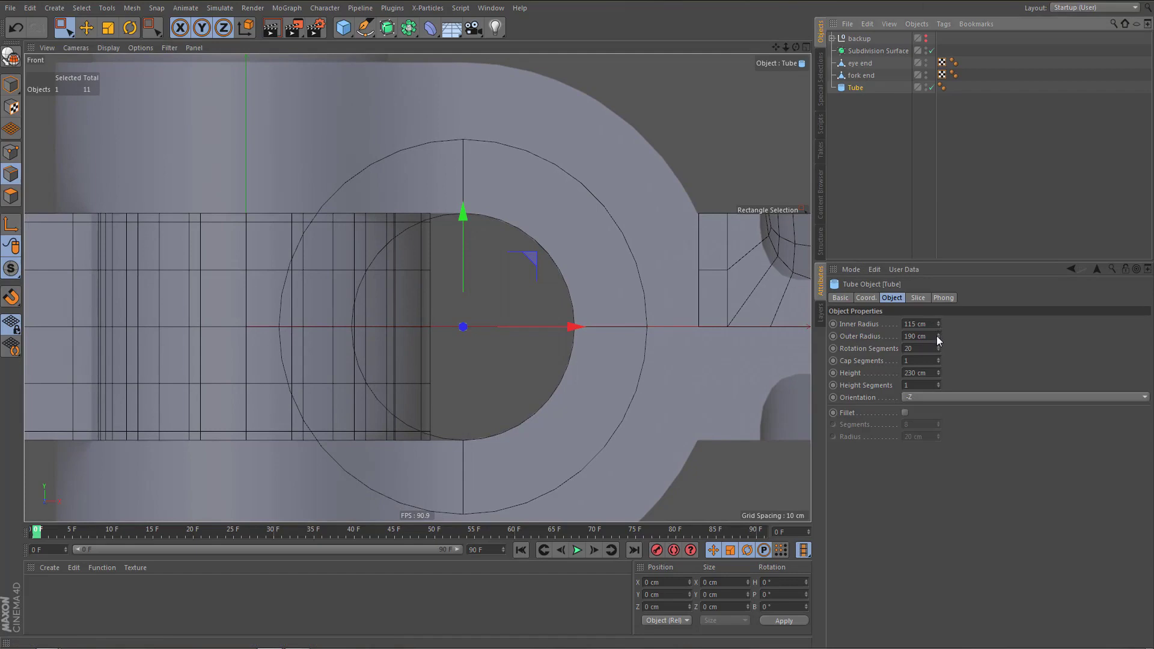
Set the tube's outer radius to 270 cm and check its outline against the corner where the fork meets the shank
{"action": "mouse_move", "coordinate": [938, 336]}
{"action": "left_mouse_down"}
{"action": "mouse_move", "coordinate": [938, 295]}
{"action": "mouse_move", "coordinate": [939, 340]}
{"action": "left_mouse_up"}
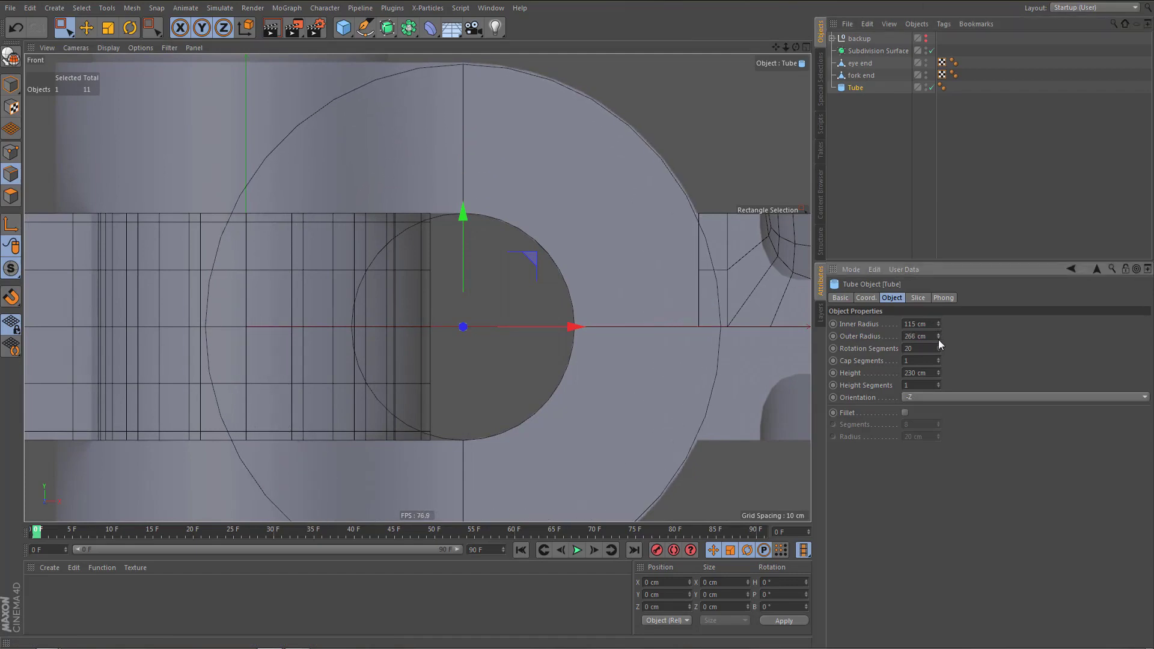
{"action": "left_click", "coordinate": [938, 339]}
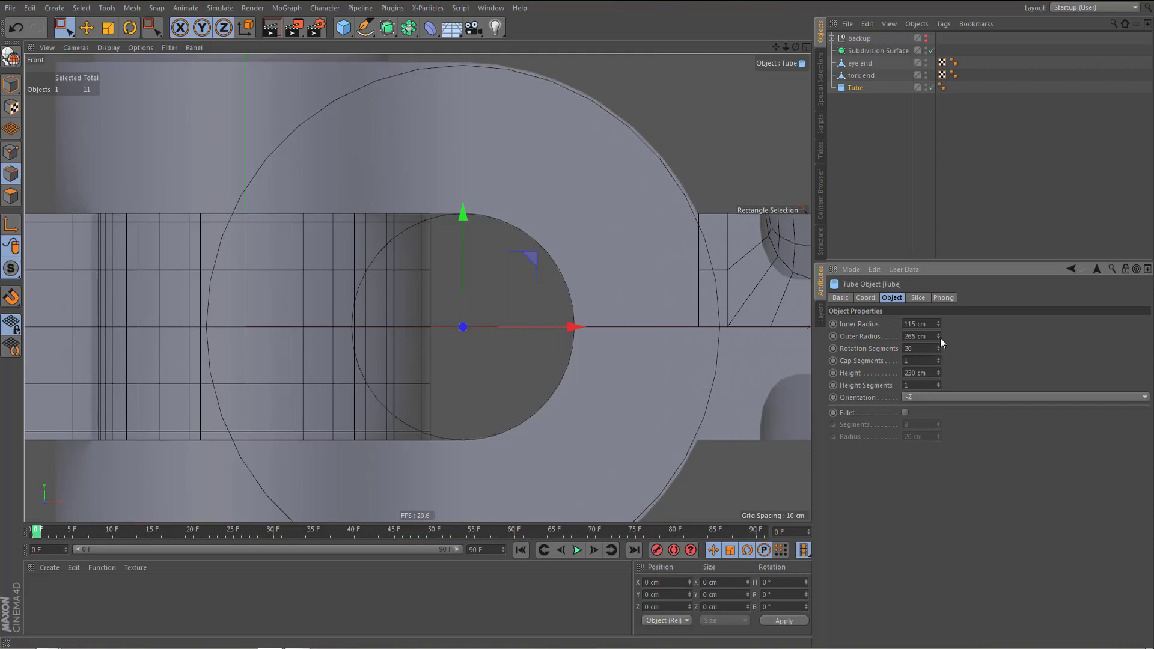
{"action": "left_click", "coordinate": [939, 334]}
{"action": "left_click", "coordinate": [939, 333]}
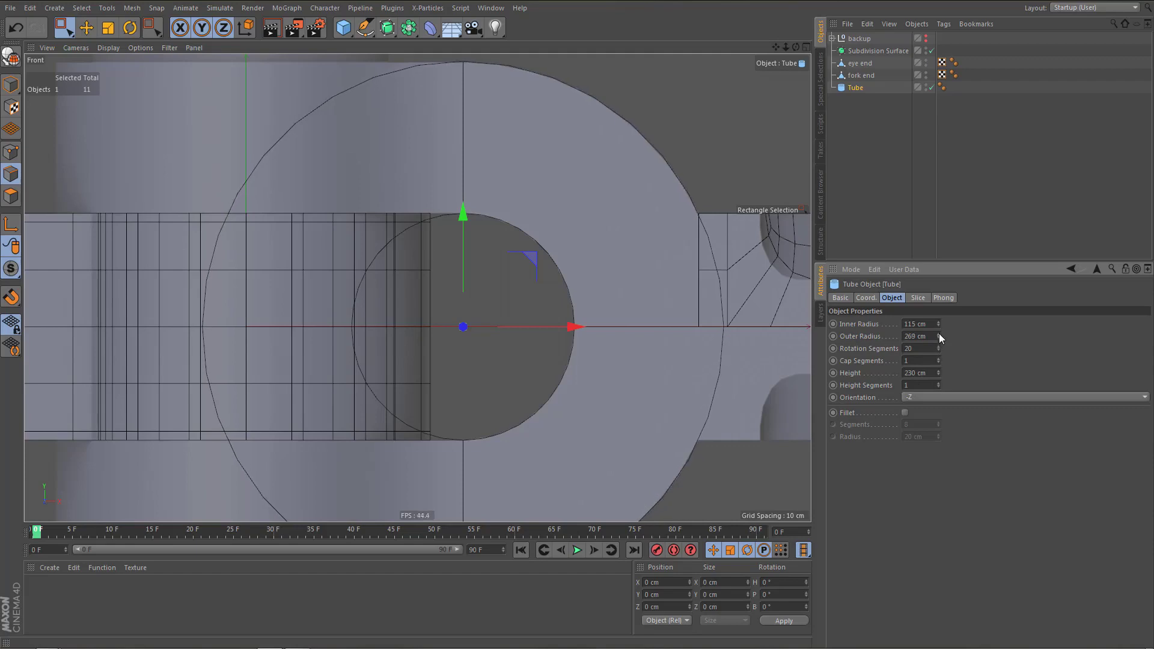
{"action": "left_click", "coordinate": [938, 333]}
{"action": "middle_click_drag", "start_coordinate": [698, 224], "coordinate": [668, 256], "text": "alt"}
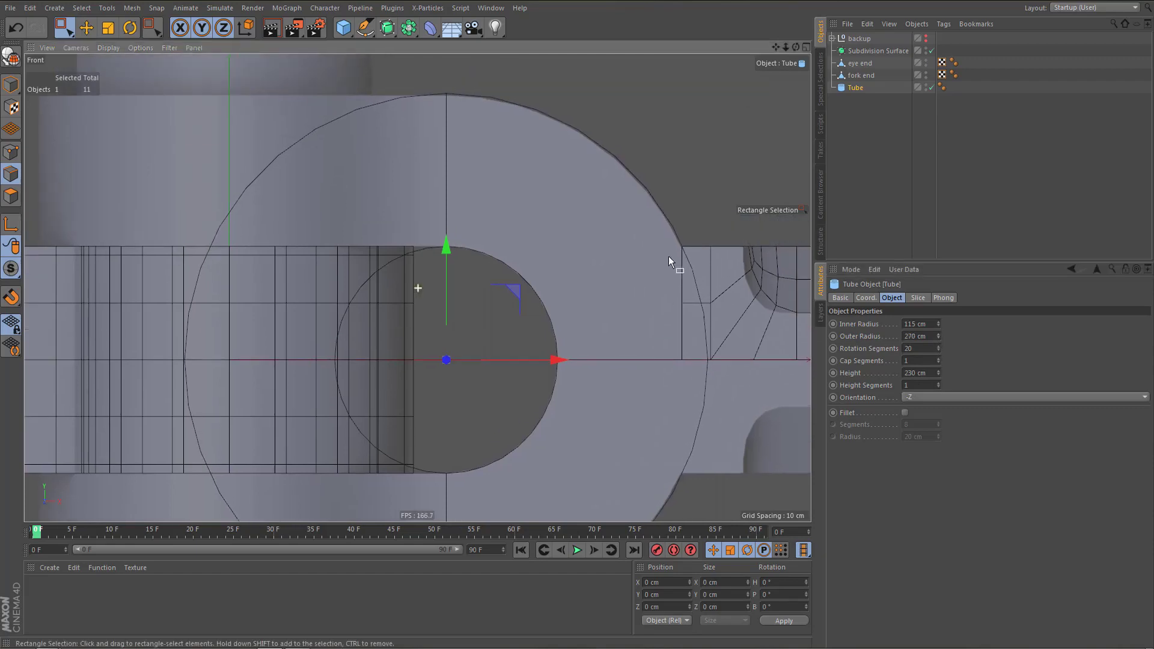
{"action": "right_click_drag", "start_coordinate": [704, 283], "coordinate": [722, 287], "text": "alt"}
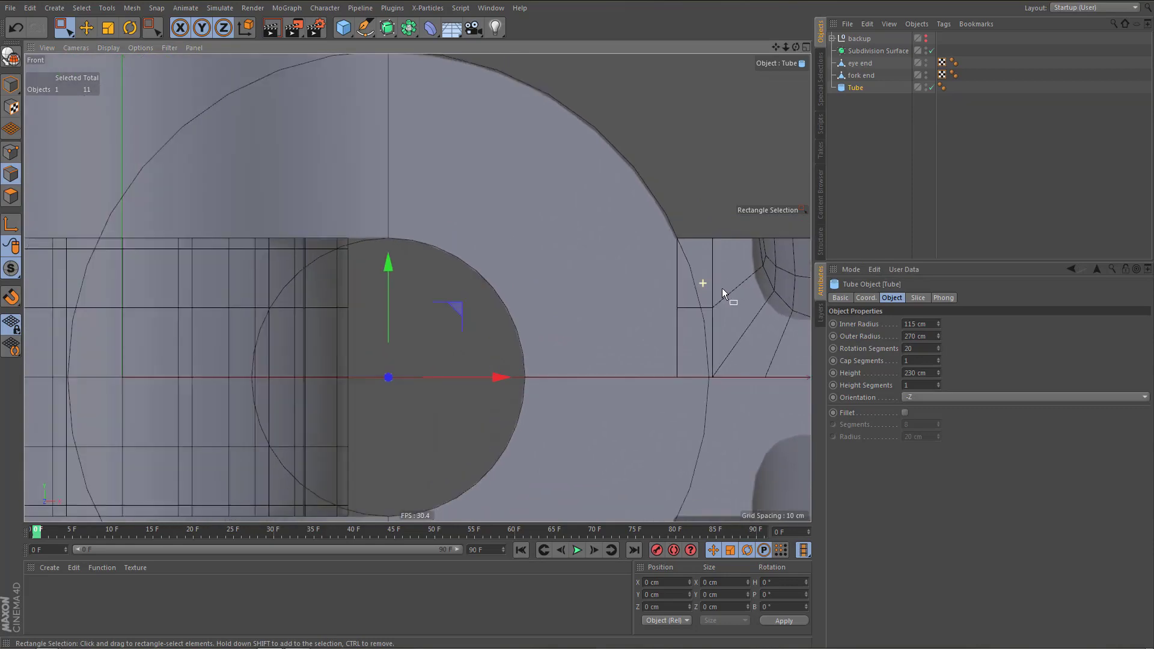
{"action": "scroll", "coordinate": [701, 244], "scroll_direction": "up", "scroll_amount": 8}
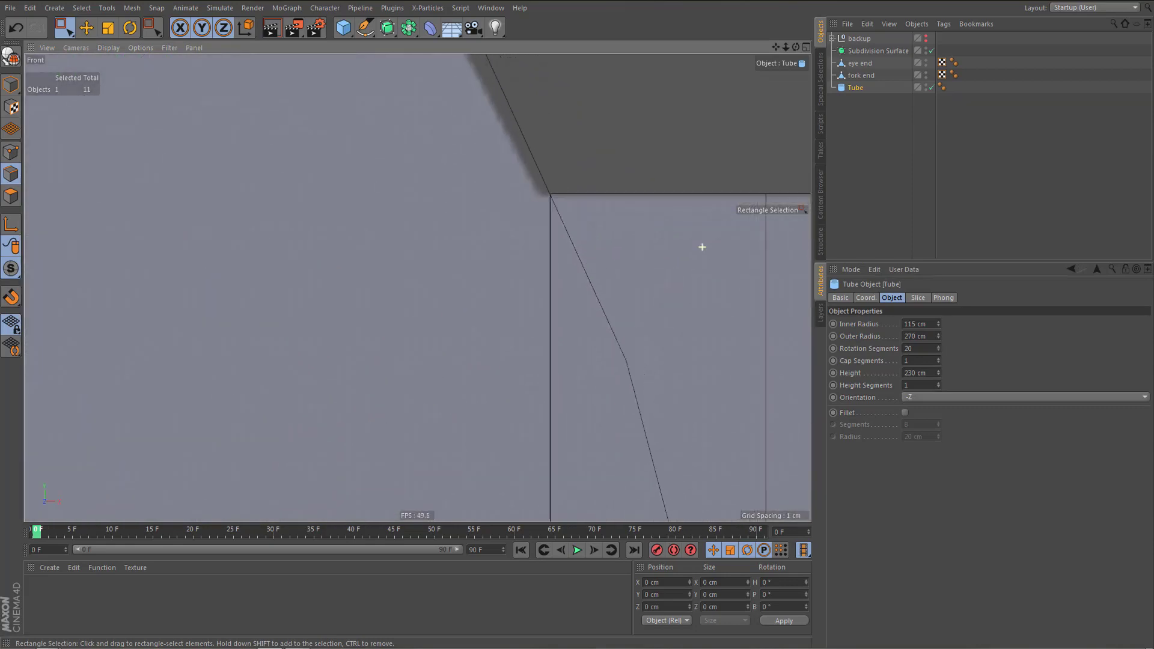
{"action": "middle_click_drag", "start_coordinate": [601, 282], "coordinate": [583, 304], "text": "alt"}
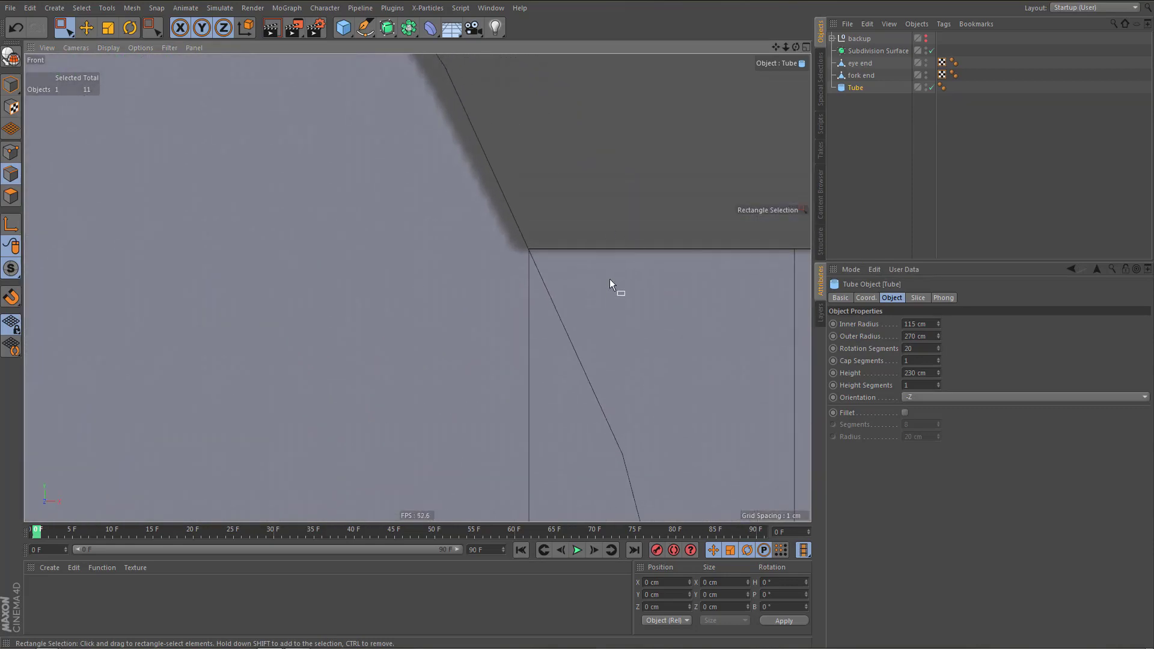
{"action": "right_click_drag", "start_coordinate": [532, 254], "coordinate": [625, 321], "text": "alt"}
{"action": "left_click_drag", "start_coordinate": [625, 325], "coordinate": [615, 344], "text": "alt"}
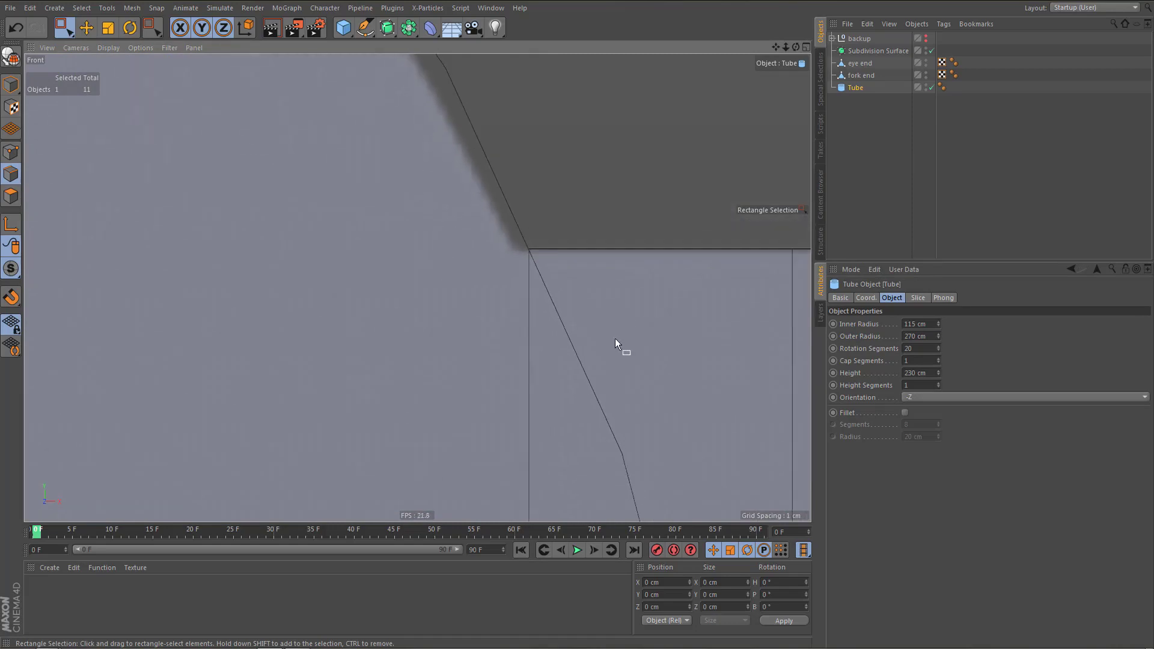
Select the five open boundary points of the fork end nearest the tube in point mode
{"action": "left_click", "coordinate": [850, 76]}
{"action": "scroll", "coordinate": [571, 276], "scroll_direction": "down", "scroll_amount": 3}
{"action": "middle_click_drag", "start_coordinate": [573, 355], "coordinate": [534, 256], "text": "alt"}
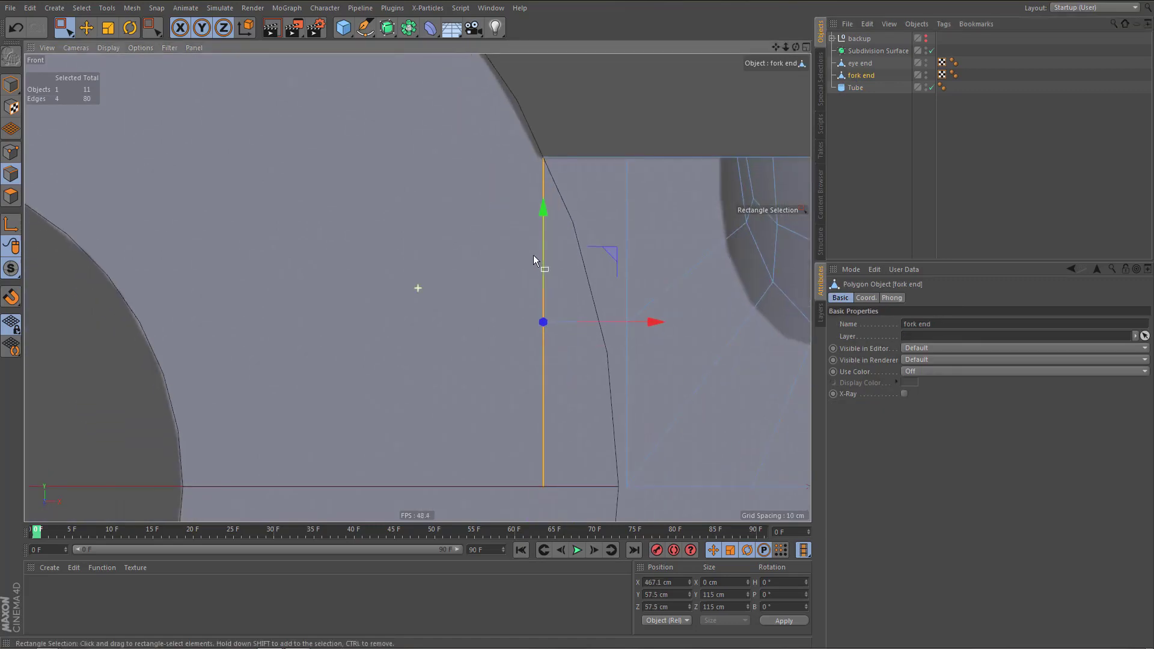
{"action": "key", "text": "Return"}
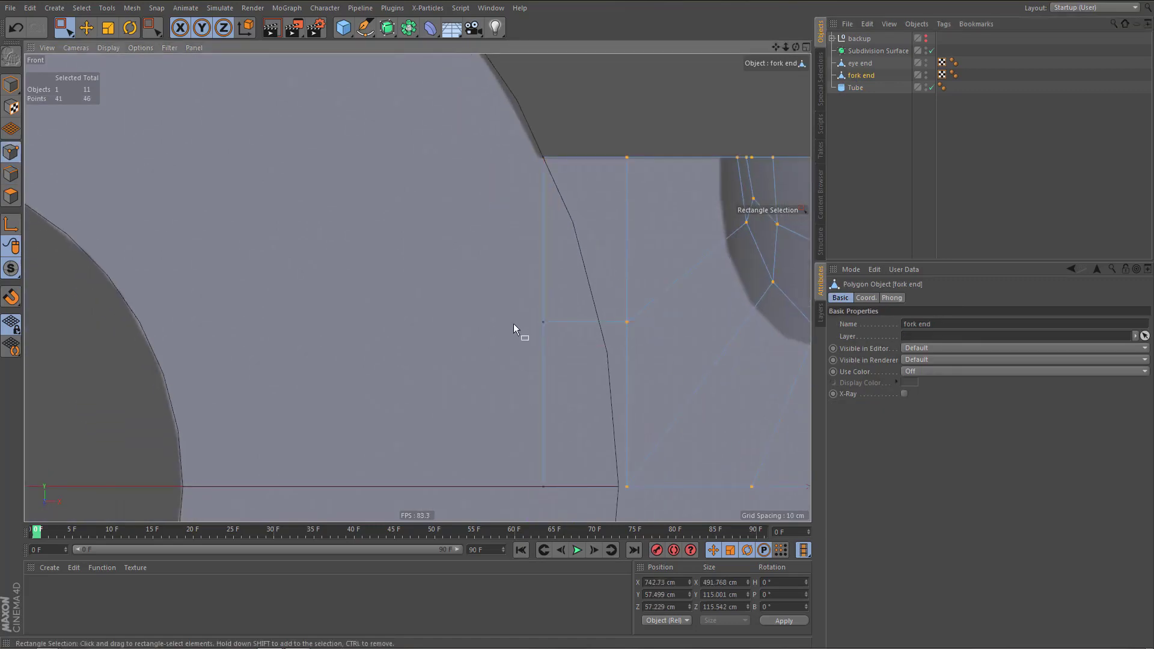
{"action": "left_click_drag", "start_coordinate": [505, 129], "coordinate": [564, 499]}
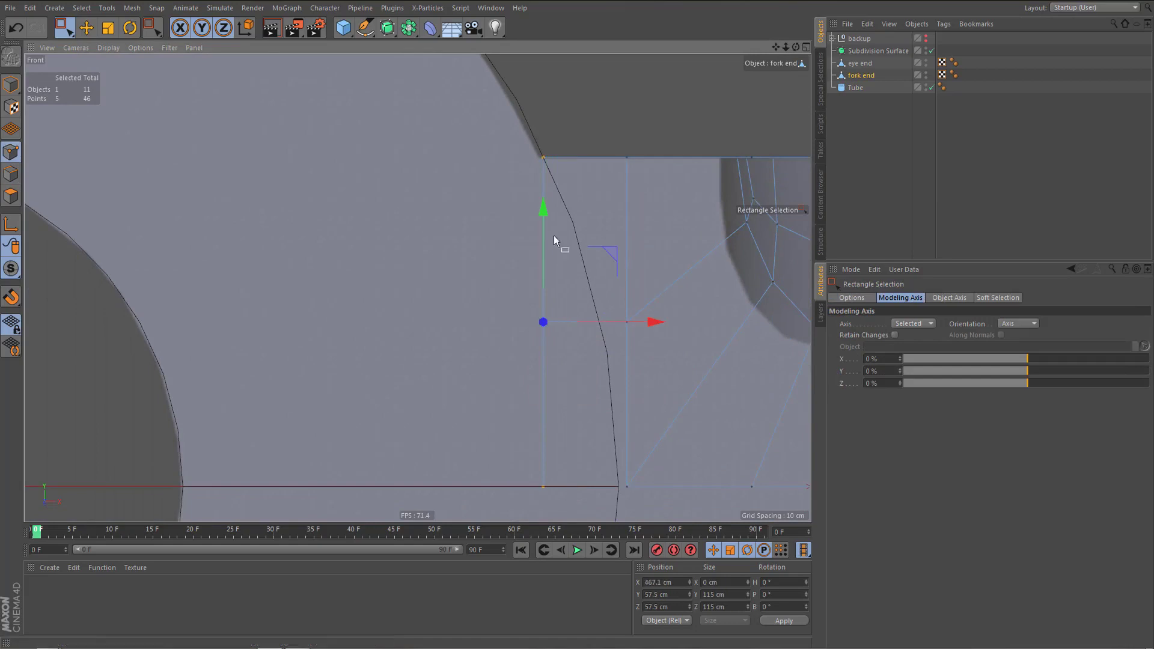
Set the modeling axis to the top of the fork end's selected points, with Y at 100%
{"action": "middle_click_drag", "start_coordinate": [547, 163], "coordinate": [550, 232], "text": "alt"}
{"action": "right_click_drag", "start_coordinate": [554, 215], "coordinate": [594, 231], "text": "alt"}
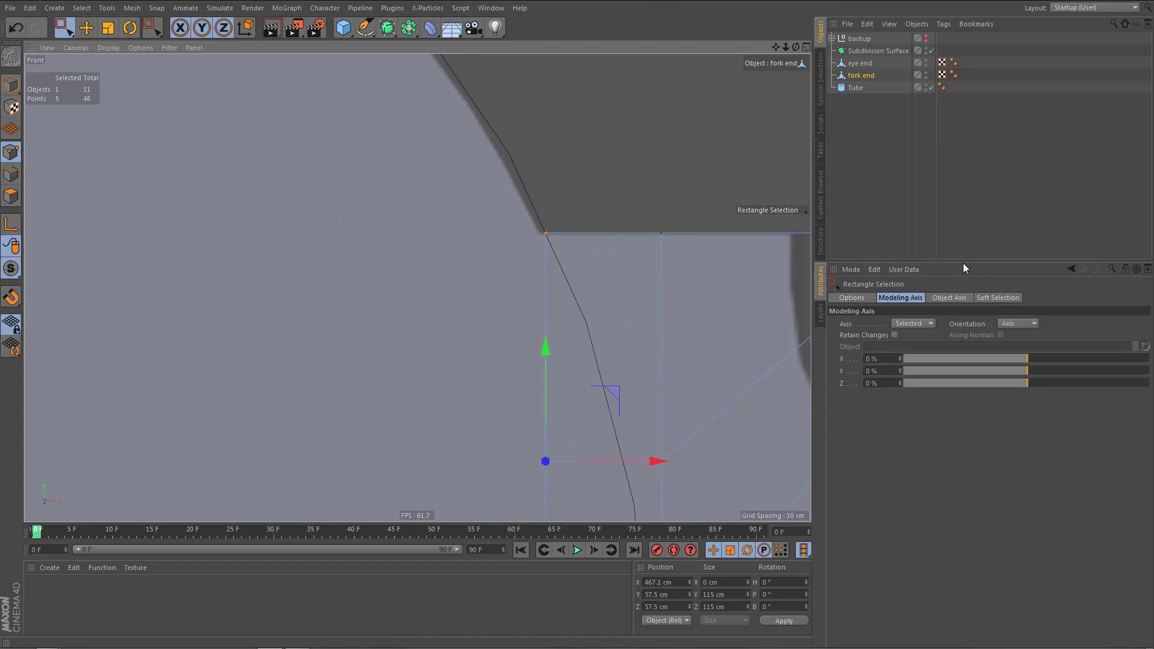
{"action": "left_click_drag", "start_coordinate": [963, 261], "coordinate": [962, 347]}
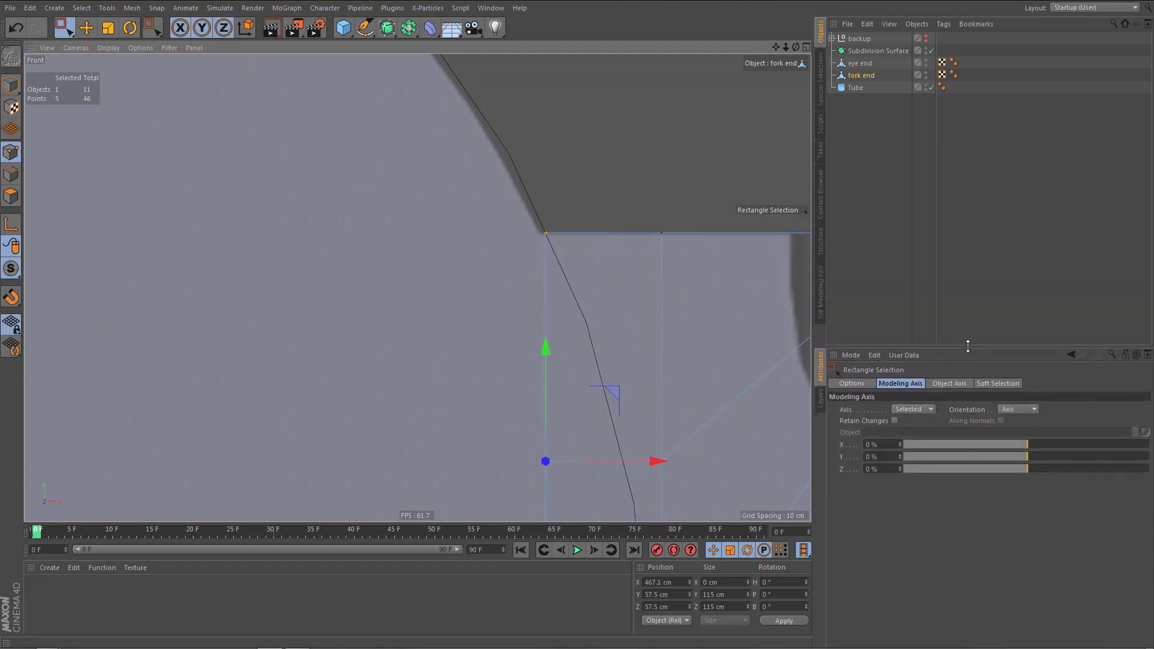
{"action": "left_click", "coordinate": [820, 293]}
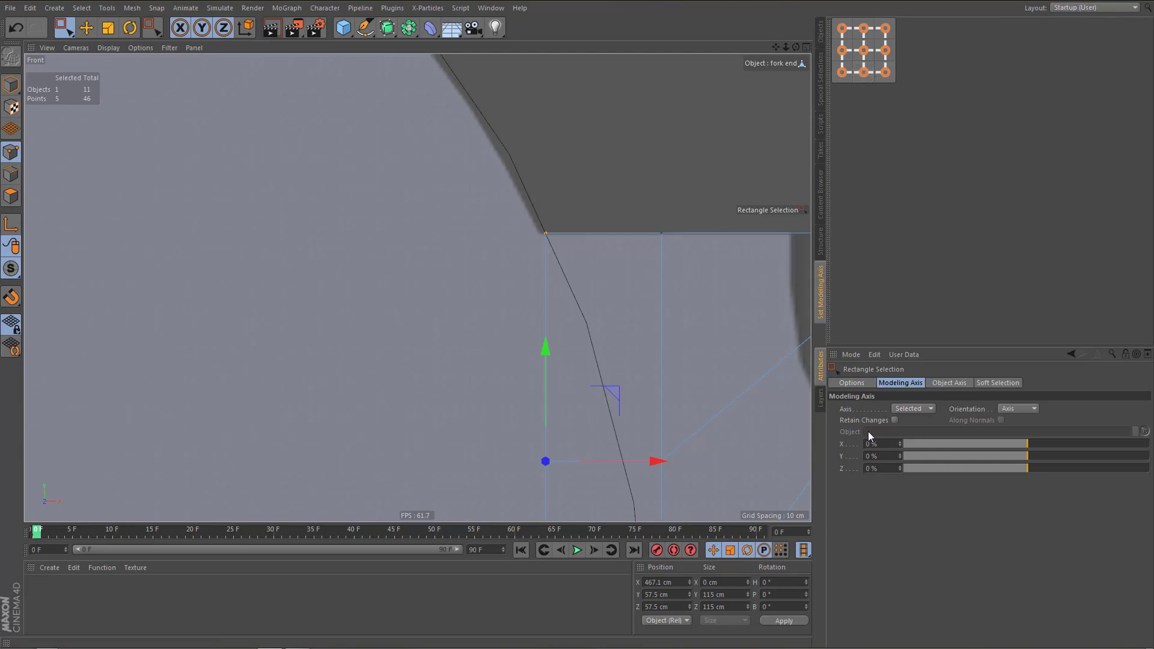
{"action": "left_click", "coordinate": [864, 29]}
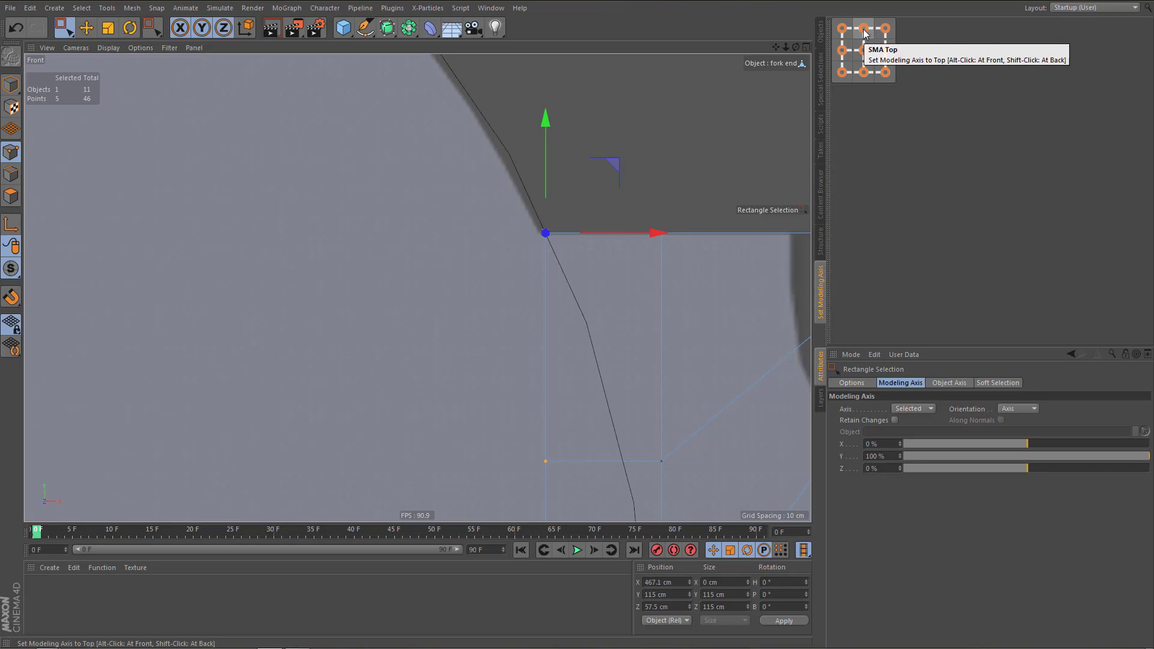
{"action": "left_click", "coordinate": [862, 73]}
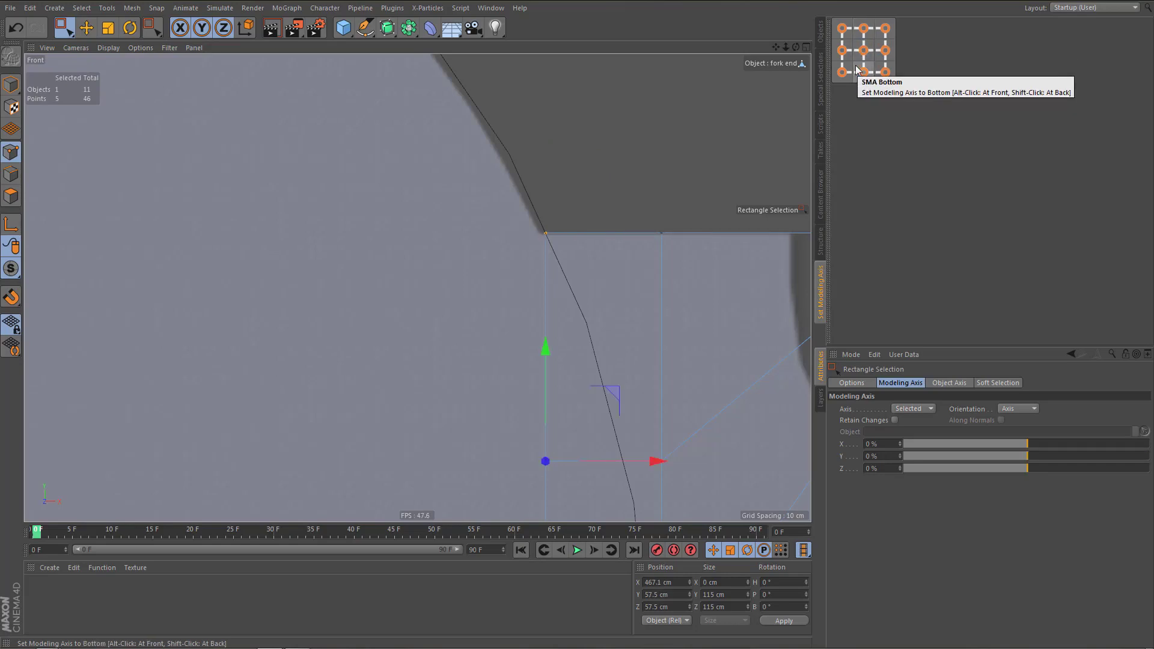
{"action": "left_click", "coordinate": [864, 30]}
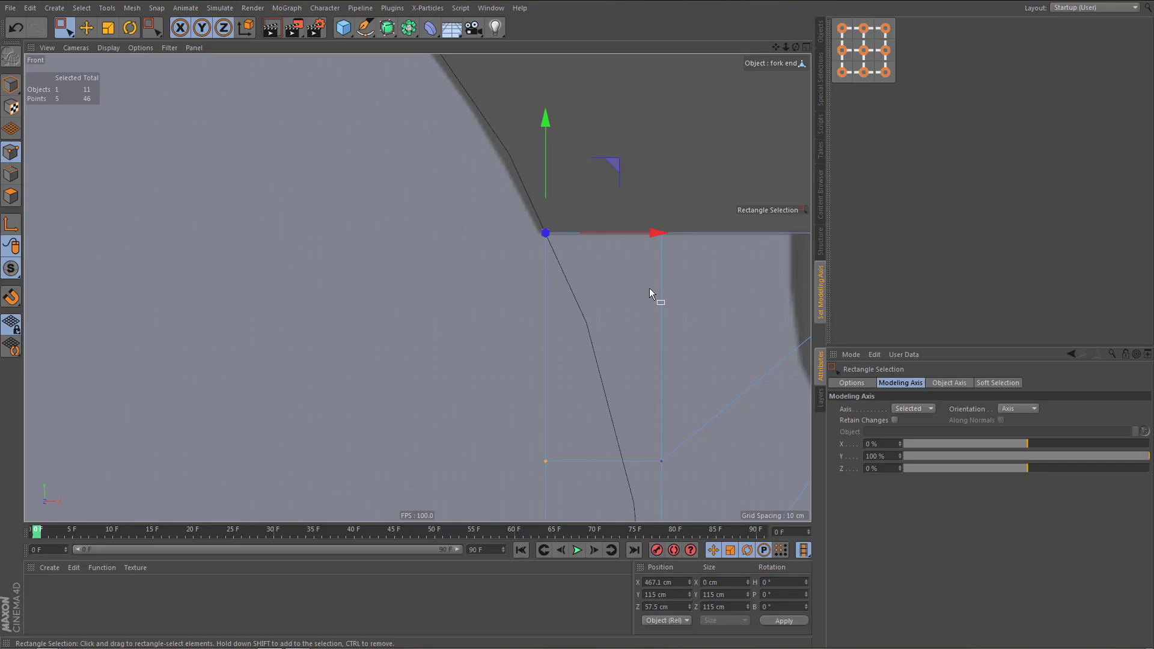
Move the fork end's selected points along X to 467.041 cm so their top corner meets the tube's outer edge
{"action": "right_click_drag", "start_coordinate": [562, 246], "coordinate": [637, 231], "text": "alt"}
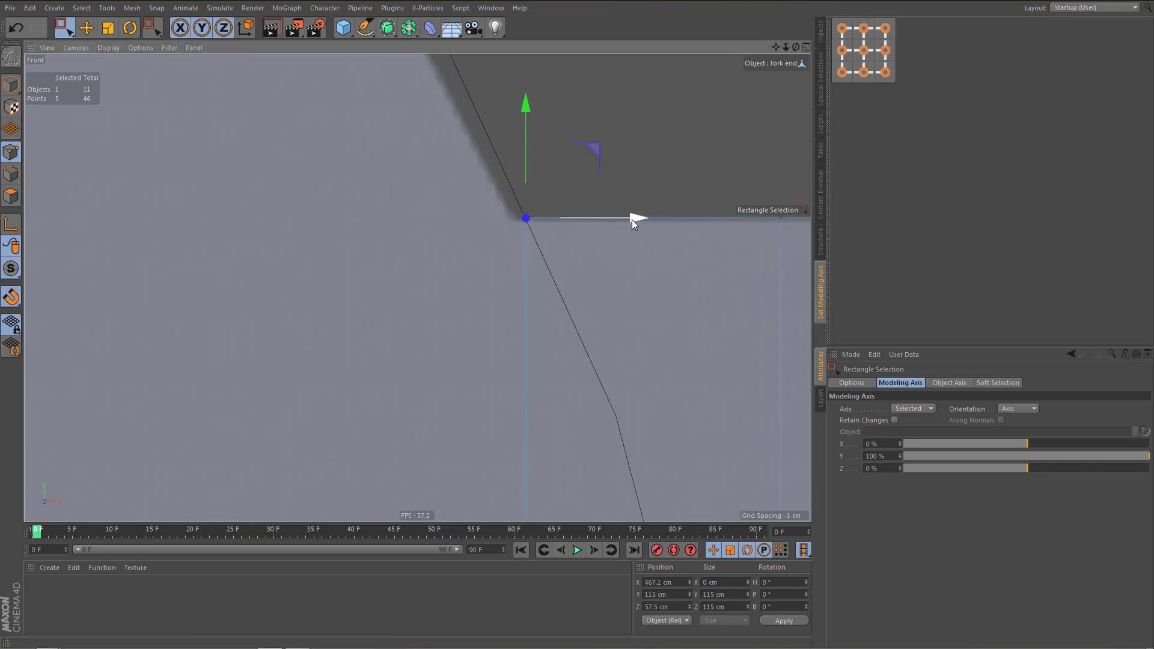
{"action": "left_click_drag", "start_coordinate": [632, 219], "coordinate": [632, 217]}
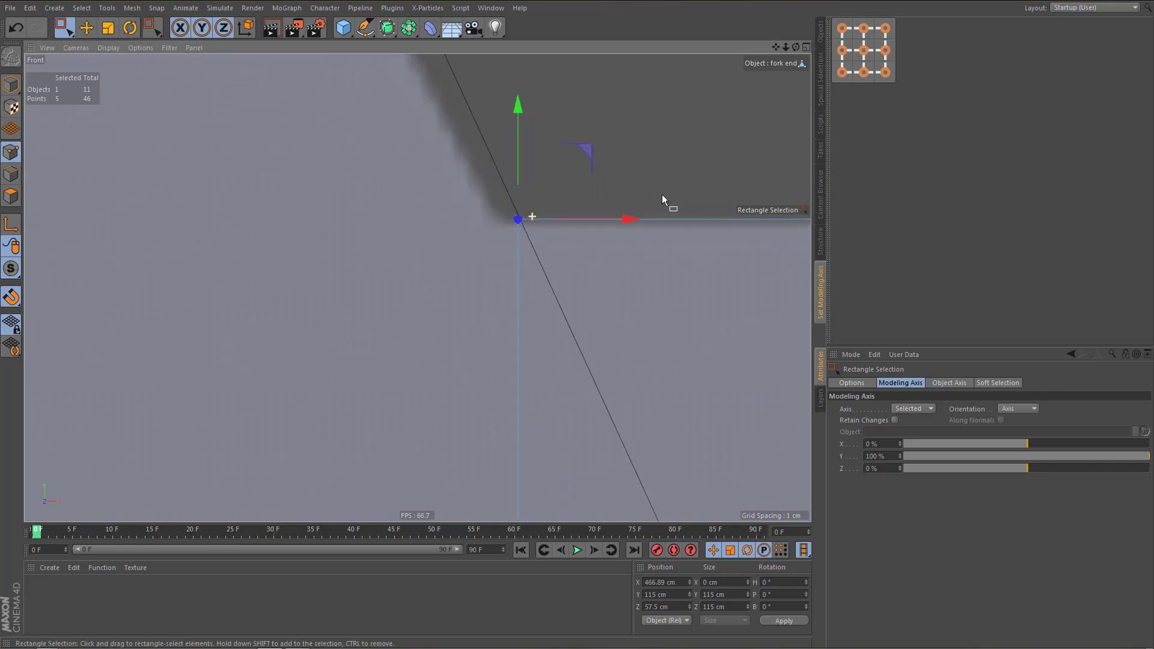
{"action": "scroll", "coordinate": [662, 193], "scroll_direction": "up", "scroll_amount": 3}
{"action": "mouse_move", "coordinate": [527, 240]}
{"action": "left_mouse_down"}
{"action": "mouse_move", "coordinate": [556, 240]}
{"action": "mouse_move", "coordinate": [546, 235]}
{"action": "left_mouse_up"}
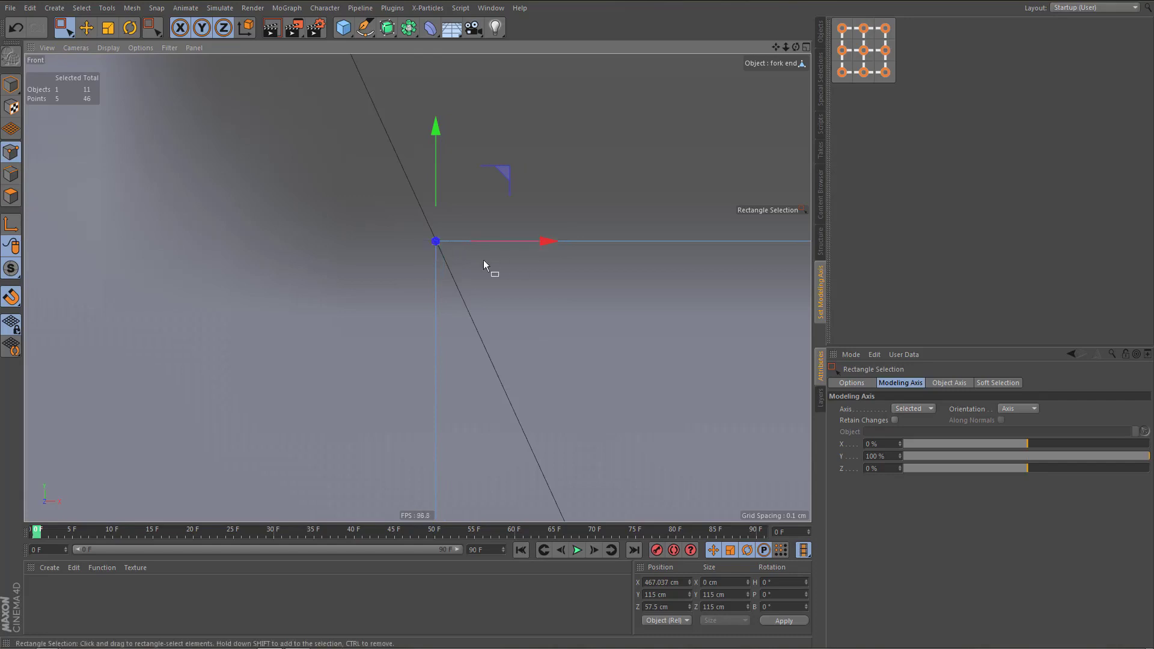
{"action": "scroll", "coordinate": [476, 237], "scroll_direction": "up", "scroll_amount": 3}
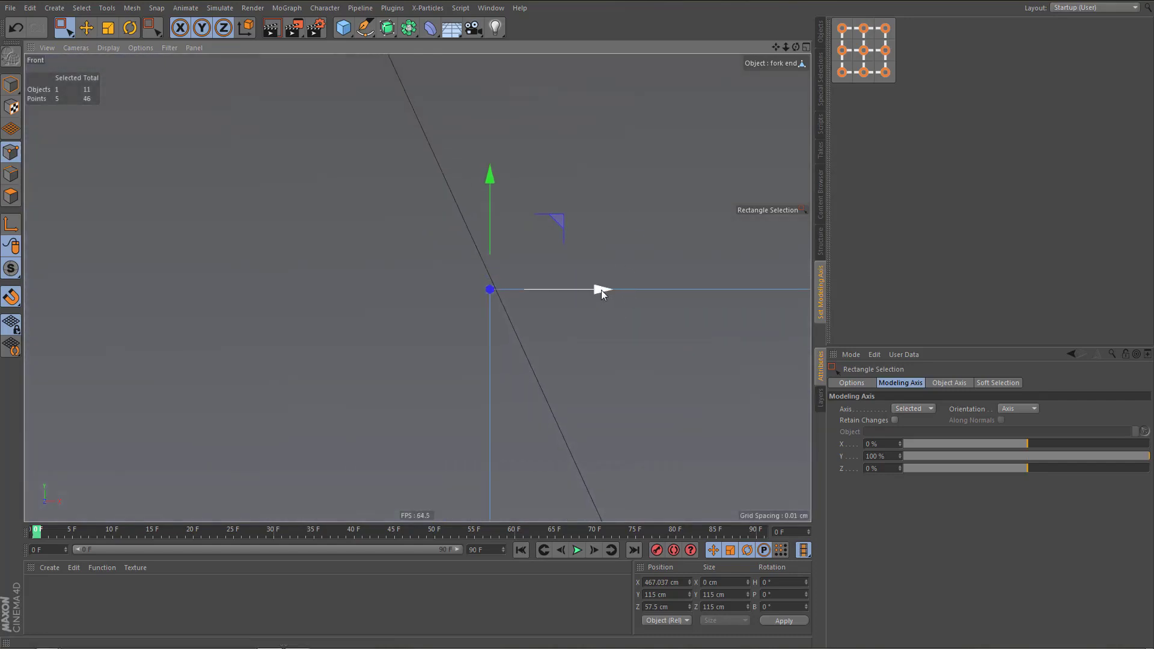
{"action": "left_click_drag", "start_coordinate": [601, 289], "coordinate": [598, 290]}
{"action": "right_click_drag", "start_coordinate": [547, 333], "coordinate": [631, 286], "text": "alt"}
{"action": "right_click_drag", "start_coordinate": [479, 259], "coordinate": [412, 392], "text": "alt"}
{"action": "right_click_drag", "start_coordinate": [487, 302], "coordinate": [415, 391], "text": "alt"}
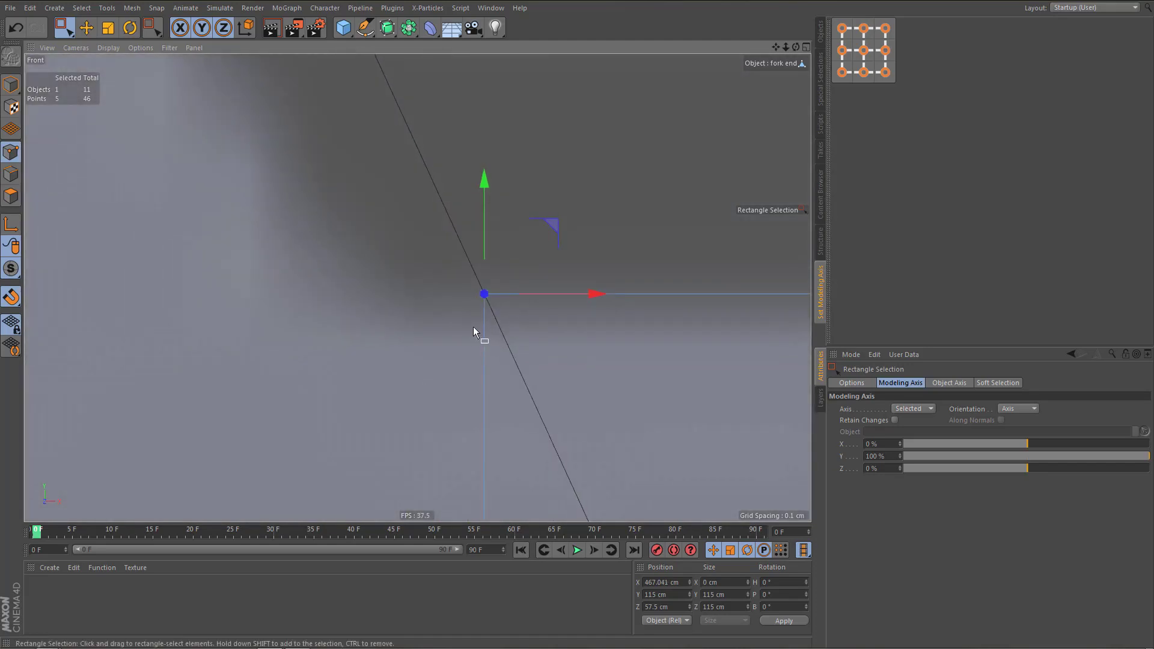
Switch to the perspective view and display the objects' full wireframe lines instead of isoparms
{"action": "middle_click", "coordinate": [475, 322]}
{"action": "middle_click", "coordinate": [377, 140]}
{"action": "middle_click_drag", "start_coordinate": [533, 225], "coordinate": [427, 257], "text": "alt"}
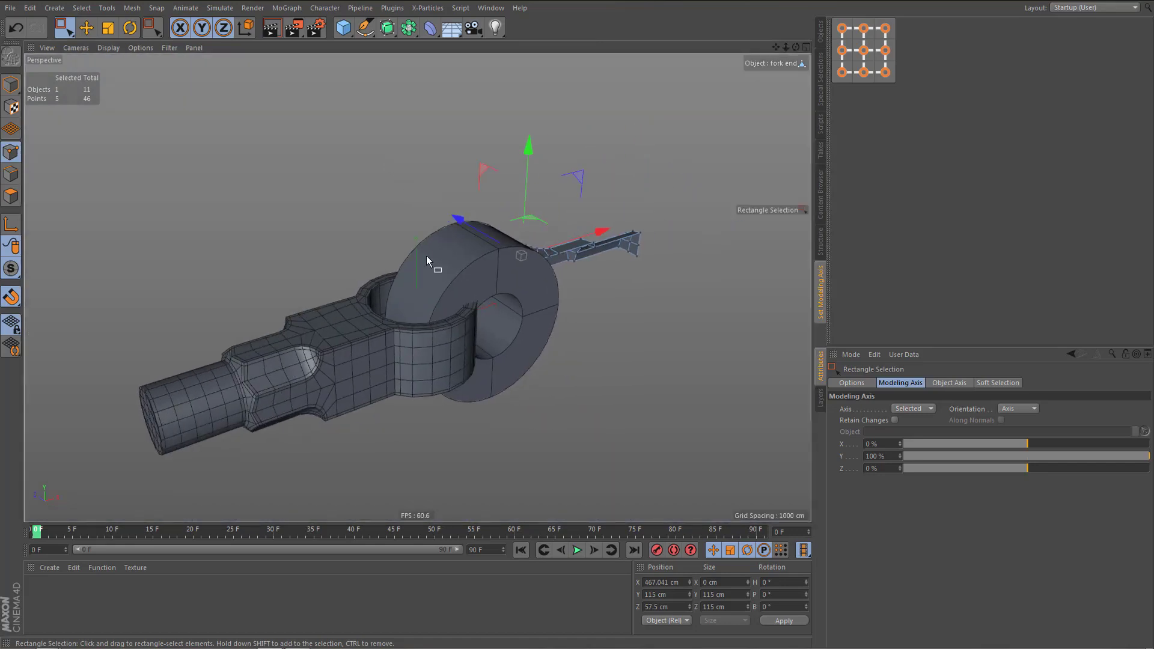
{"action": "key", "text": "n"}
{"action": "key", "text": "g"}
{"action": "mouse_move", "coordinate": [513, 252]}
{"action": "left_mouse_down", "text": "alt"}
{"action": "mouse_move", "coordinate": [538, 257]}
{"action": "mouse_move", "coordinate": [518, 261]}
{"action": "left_mouse_up", "text": "alt"}
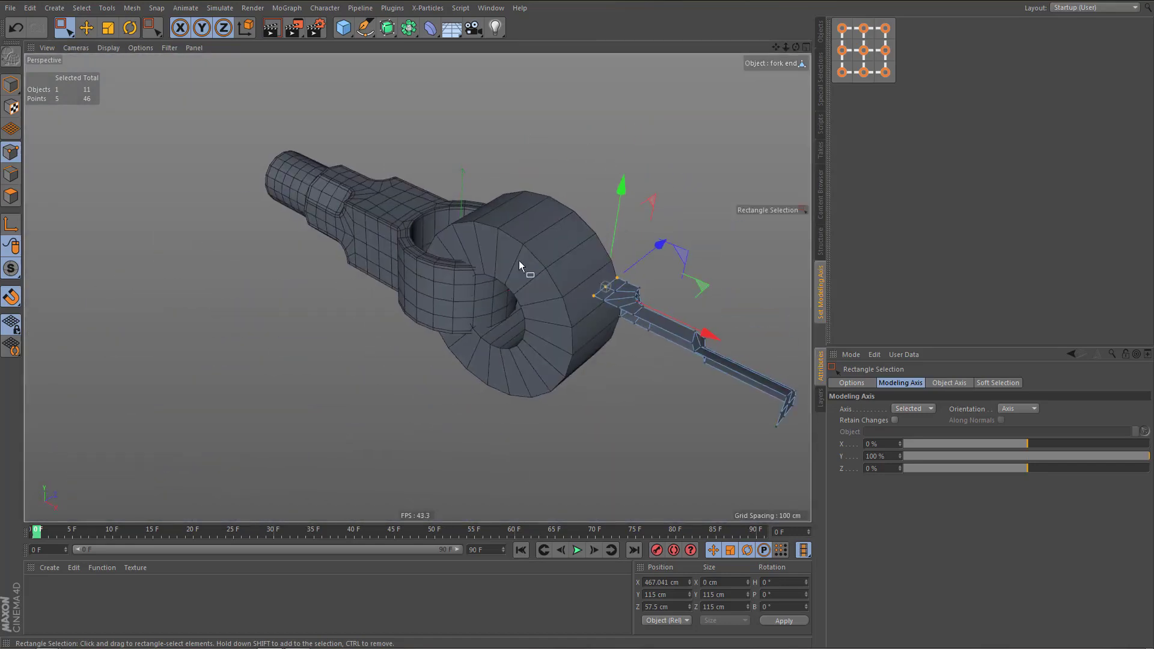
Reset the modeling axis to the centre of the fork end's selected points and check where they meet the ring
{"action": "left_click", "coordinate": [864, 51]}
{"action": "left_click_drag", "start_coordinate": [602, 264], "coordinate": [553, 327], "text": "alt"}
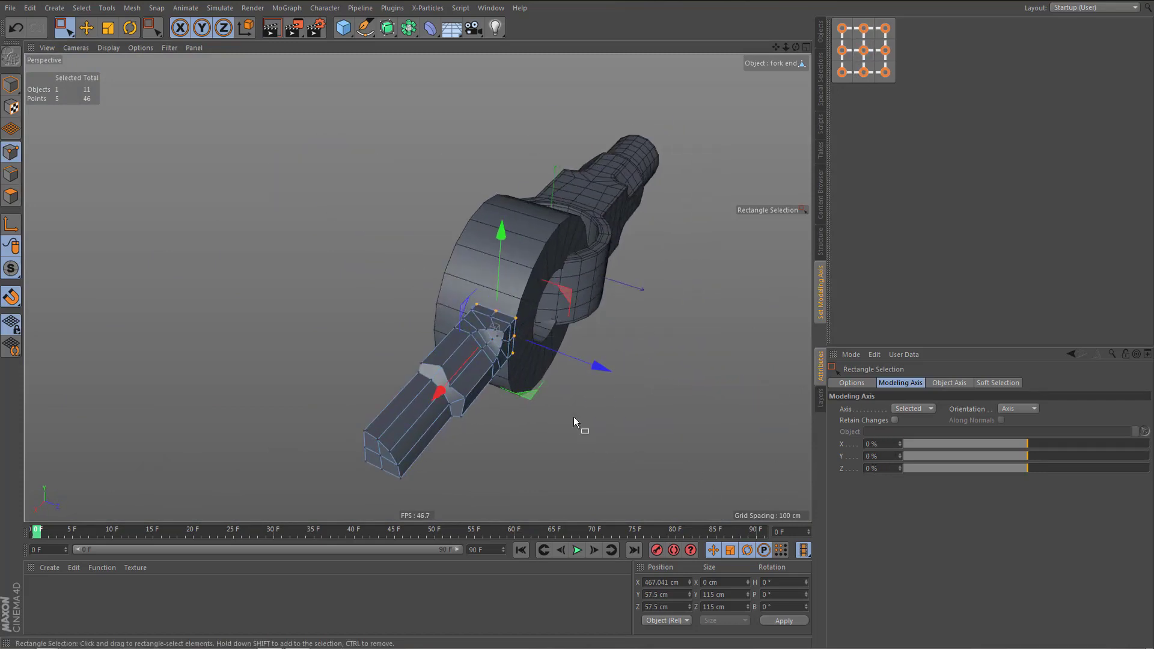
{"action": "left_click_drag", "start_coordinate": [546, 323], "coordinate": [439, 315], "text": "alt"}
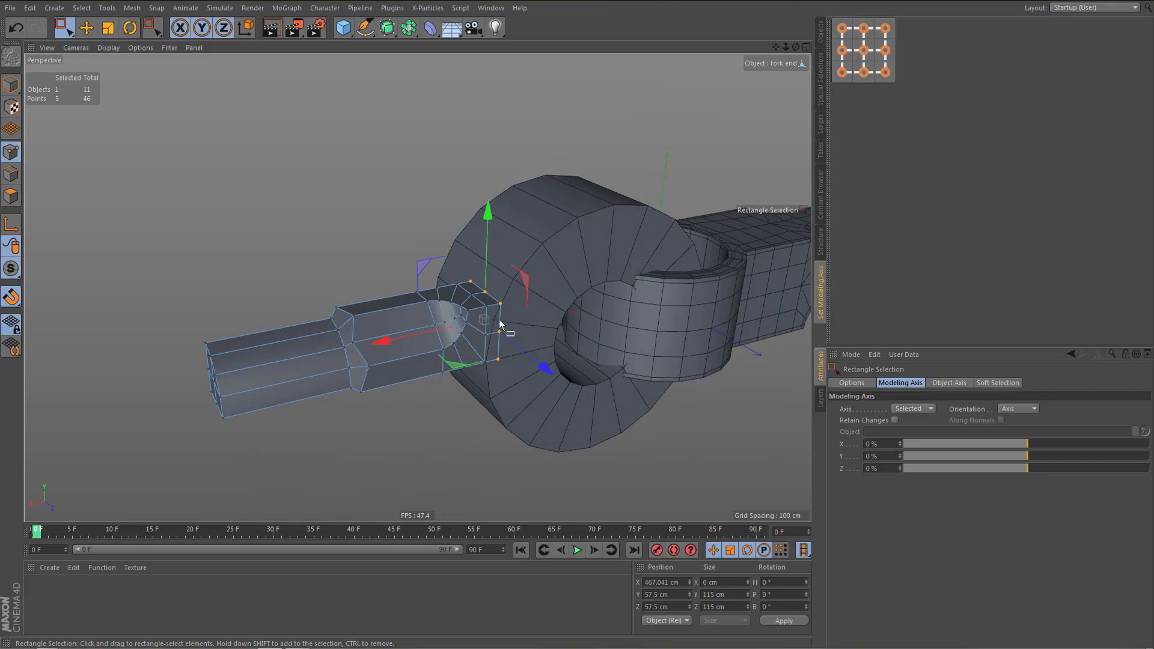
{"action": "scroll", "coordinate": [501, 326], "scroll_direction": "up", "scroll_amount": 5}
{"action": "right_click_drag", "start_coordinate": [618, 306], "coordinate": [655, 304], "text": "alt"}
{"action": "left_click_drag", "start_coordinate": [531, 299], "coordinate": [519, 276], "text": "alt"}
{"action": "right_click_drag", "start_coordinate": [526, 281], "coordinate": [463, 354], "text": "alt"}
{"action": "left_click_drag", "start_coordinate": [418, 288], "coordinate": [462, 296], "text": "alt"}
{"action": "middle_click_drag", "start_coordinate": [462, 295], "coordinate": [414, 267], "text": "alt"}
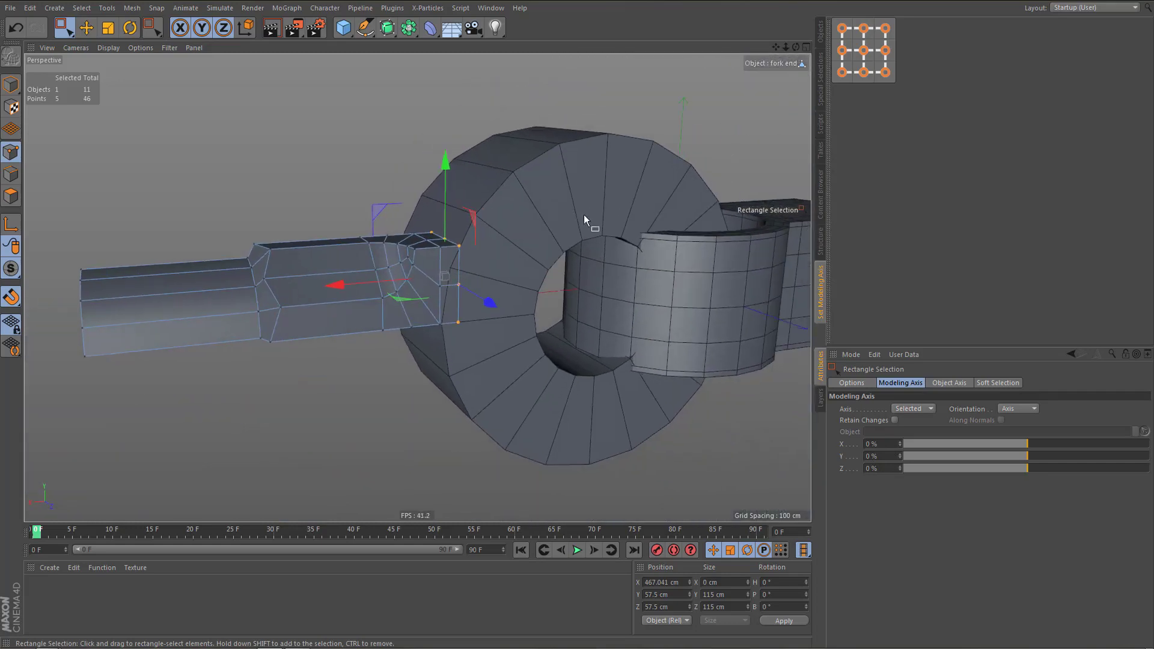
Select the Tube object and set its rotation segments to 30
{"action": "left_click", "coordinate": [821, 36]}
{"action": "left_click", "coordinate": [860, 89]}
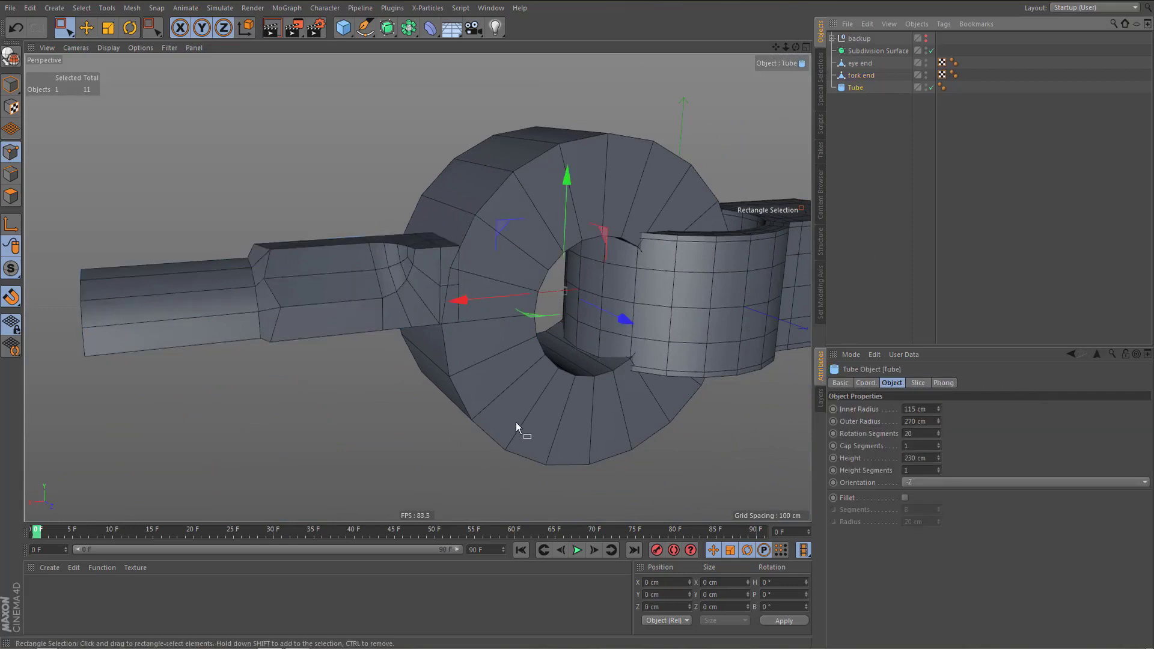
{"action": "key", "text": "o"}
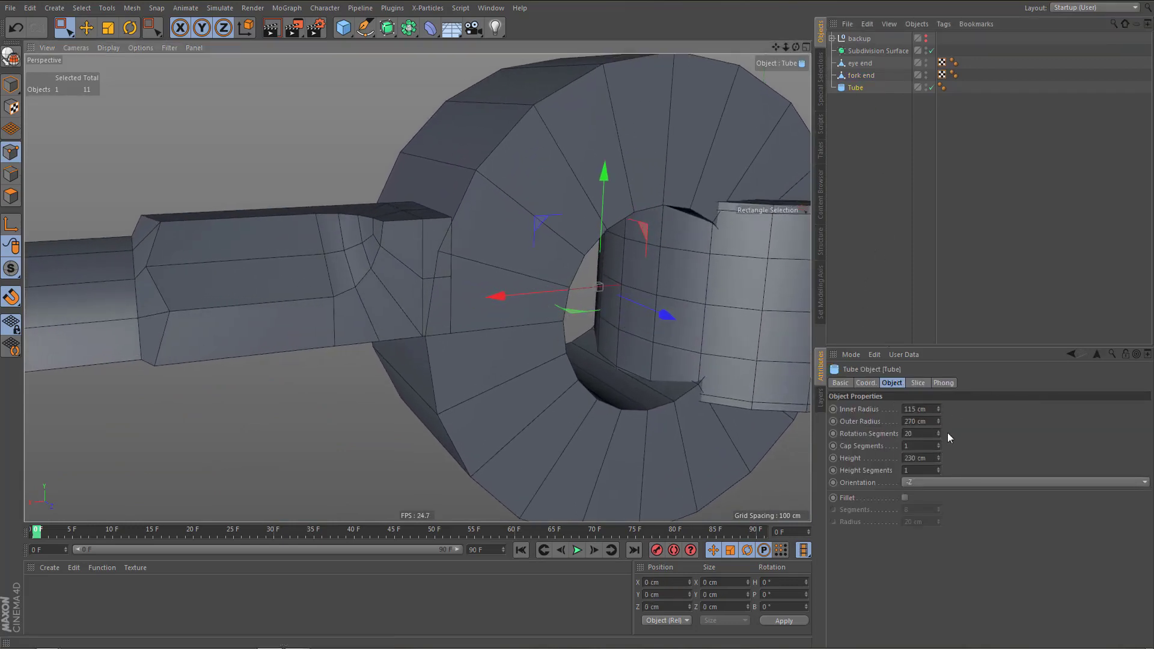
{"action": "mouse_move", "coordinate": [937, 433]}
{"action": "left_mouse_down"}
{"action": "mouse_move", "coordinate": [936, 421]}
{"action": "mouse_move", "coordinate": [940, 439]}
{"action": "left_mouse_up"}
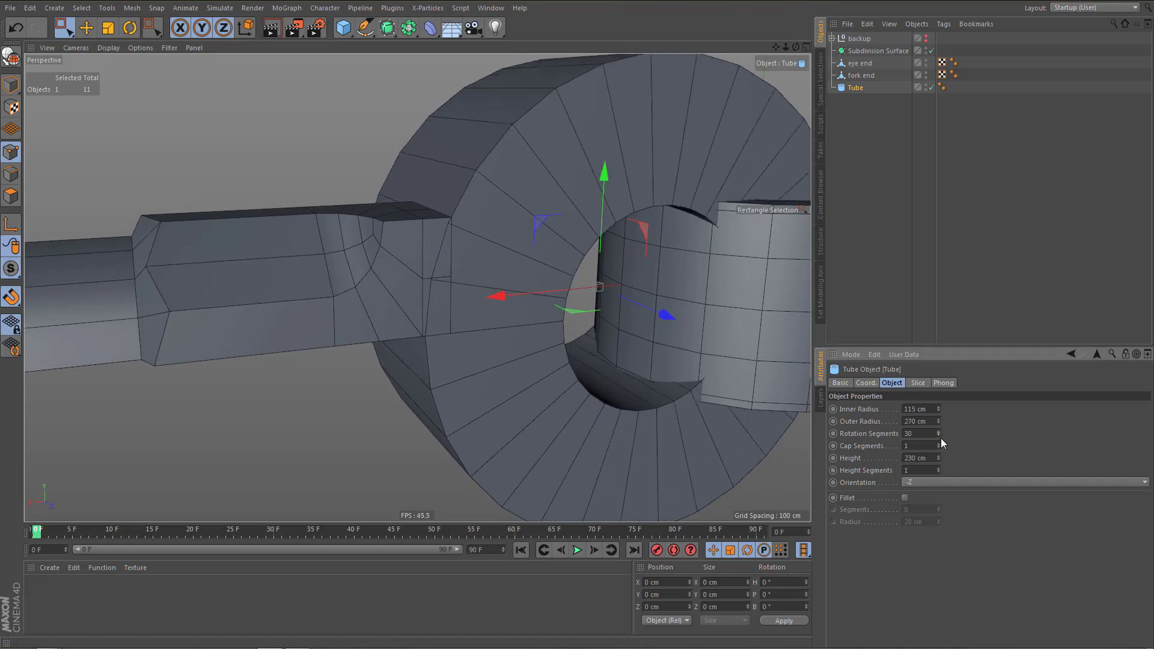
Compare the tube's edge alignment with the fork end at 28 and 29 rotation segments, and restore 30
{"action": "middle_click_drag", "start_coordinate": [678, 444], "coordinate": [655, 420], "text": "alt"}
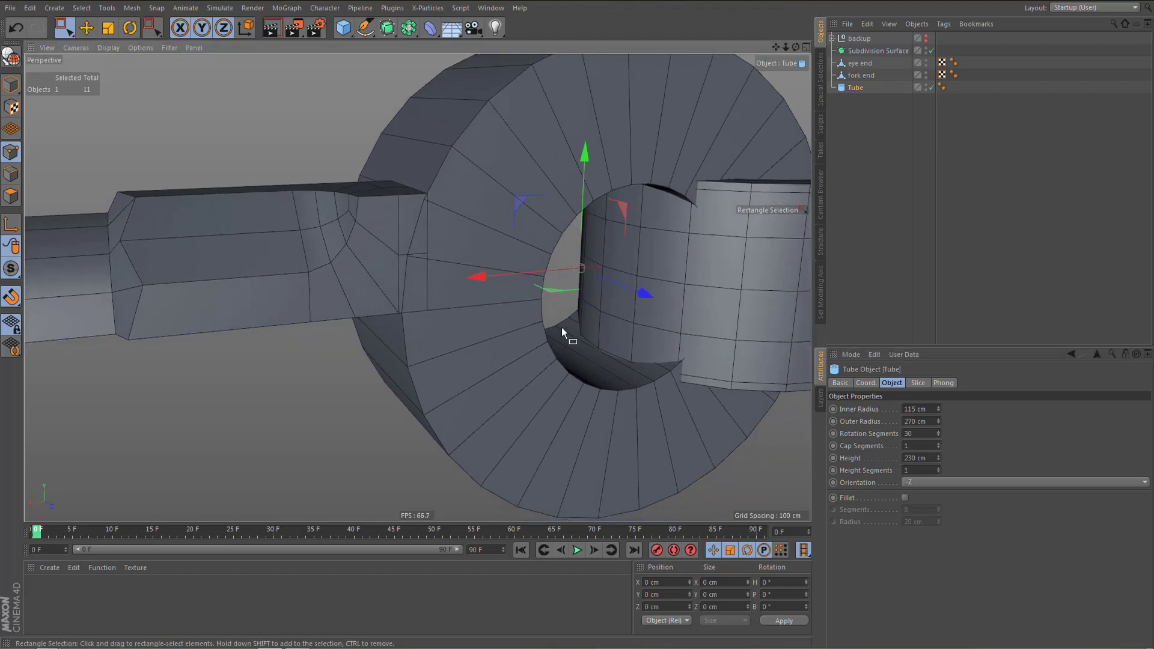
{"action": "scroll", "coordinate": [442, 205], "scroll_direction": "up", "scroll_amount": 10}
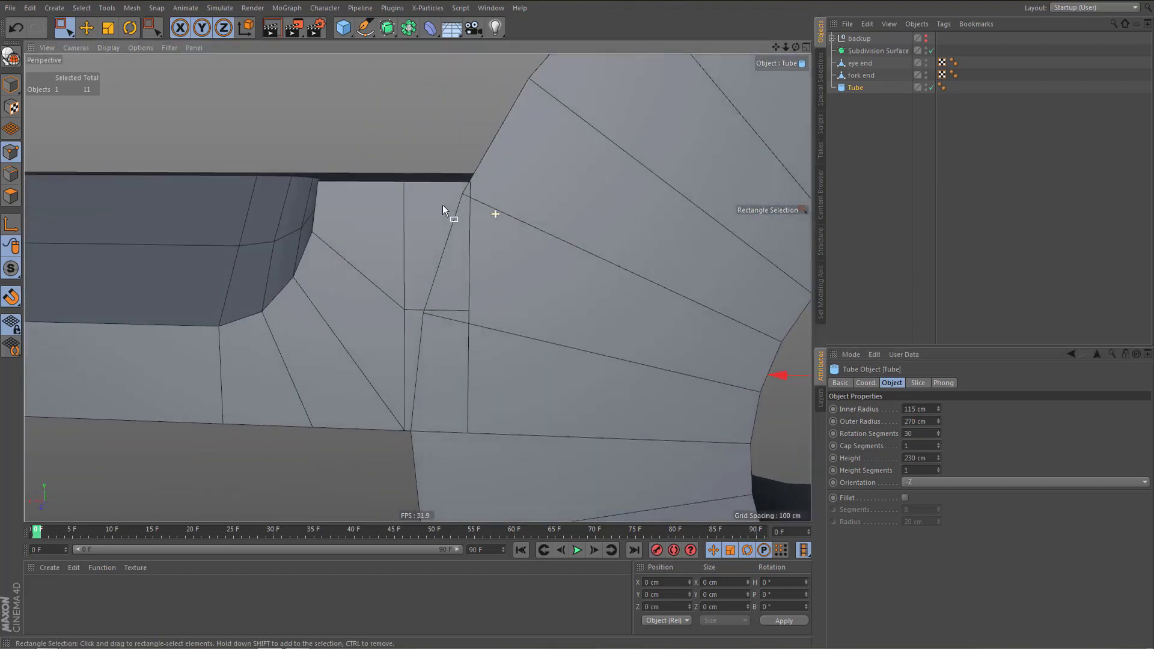
{"action": "left_click_drag", "start_coordinate": [468, 197], "coordinate": [481, 271], "text": "alt"}
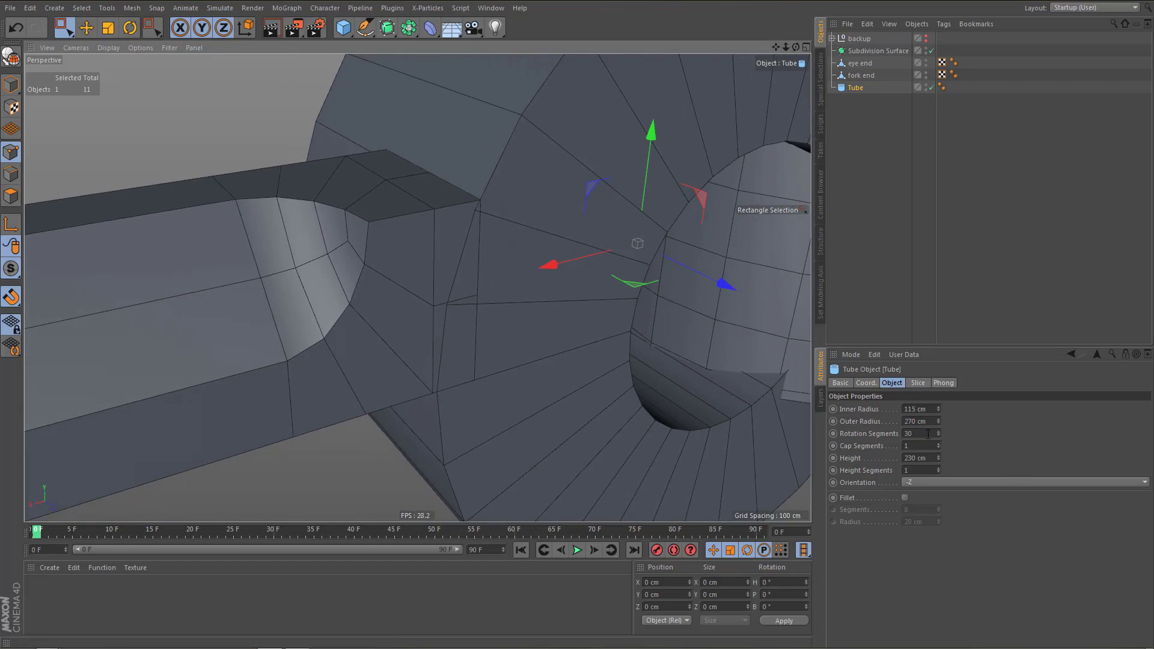
{"action": "left_click_drag", "start_coordinate": [585, 356], "coordinate": [541, 322], "text": "alt"}
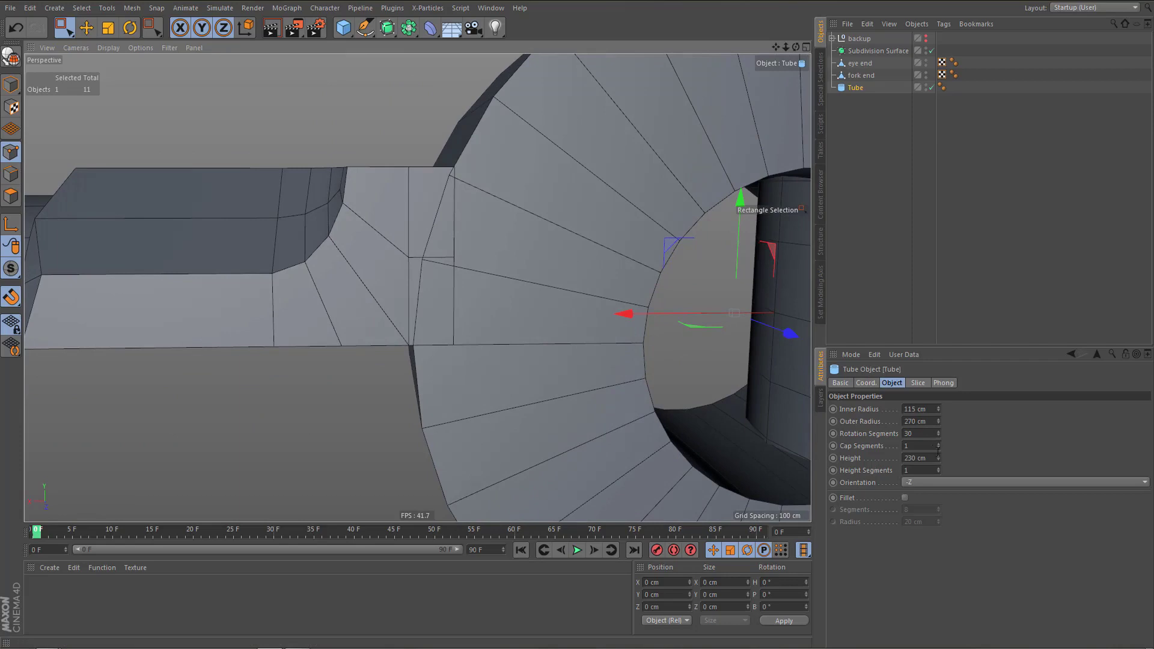
{"action": "left_click", "coordinate": [940, 437]}
{"action": "left_click", "coordinate": [940, 437]}
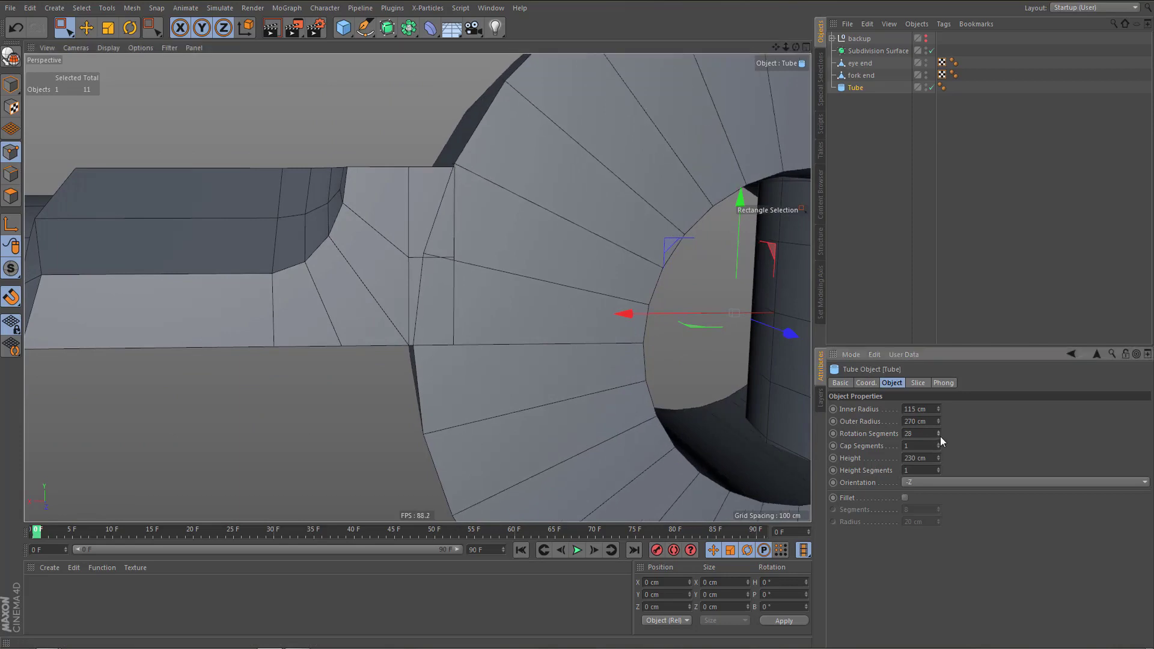
{"action": "left_click", "coordinate": [939, 431]}
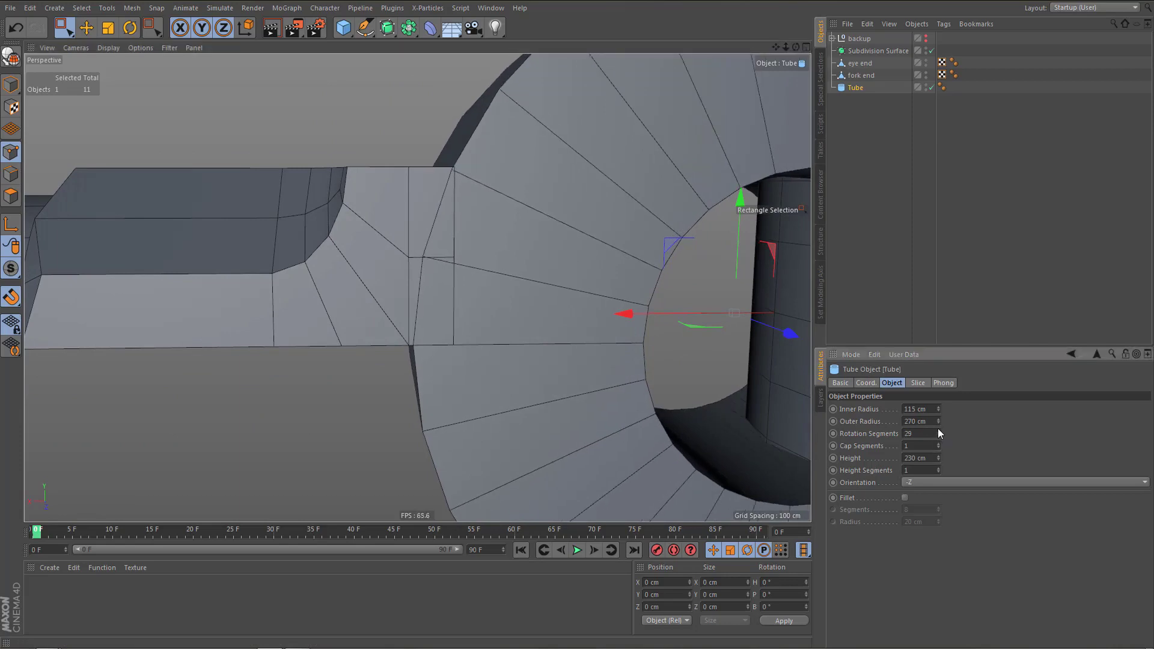
{"action": "left_click", "coordinate": [938, 431]}
Set the tube's height segments to 4
{"action": "left_click_drag", "start_coordinate": [469, 268], "coordinate": [513, 291], "text": "alt"}
{"action": "right_click_drag", "start_coordinate": [514, 291], "coordinate": [514, 312], "text": "alt"}
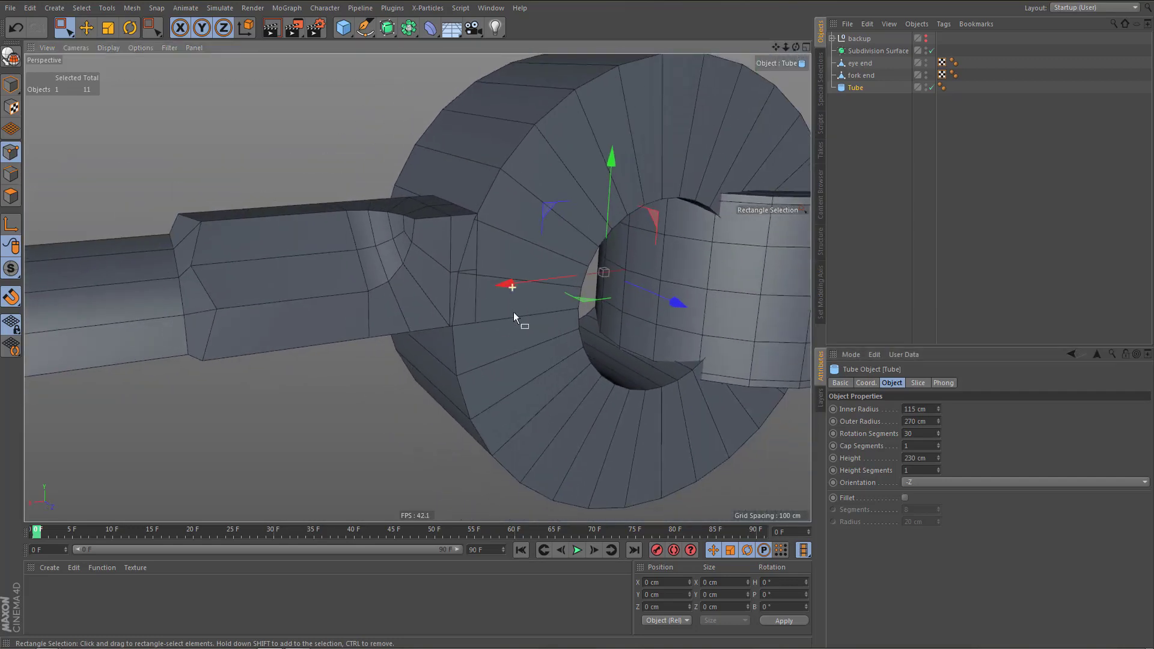
{"action": "middle_click_drag", "start_coordinate": [518, 272], "coordinate": [538, 320], "text": "alt"}
{"action": "left_click_drag", "start_coordinate": [530, 312], "coordinate": [529, 340], "text": "alt"}
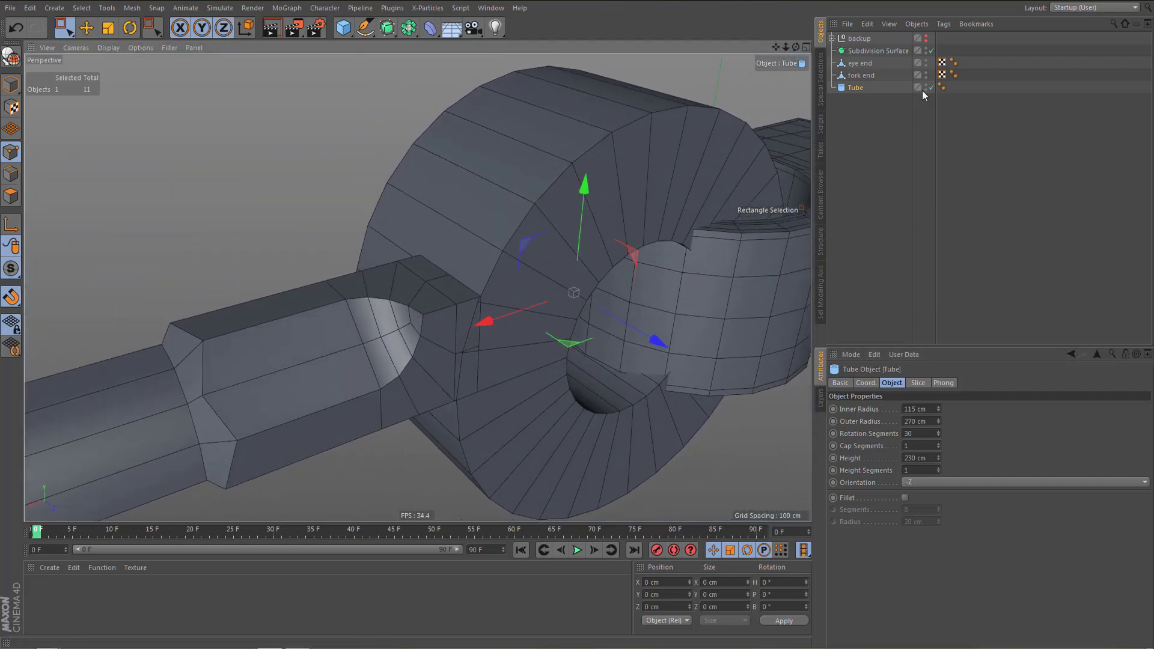
{"action": "left_click", "coordinate": [939, 467]}
{"action": "left_click", "coordinate": [939, 468]}
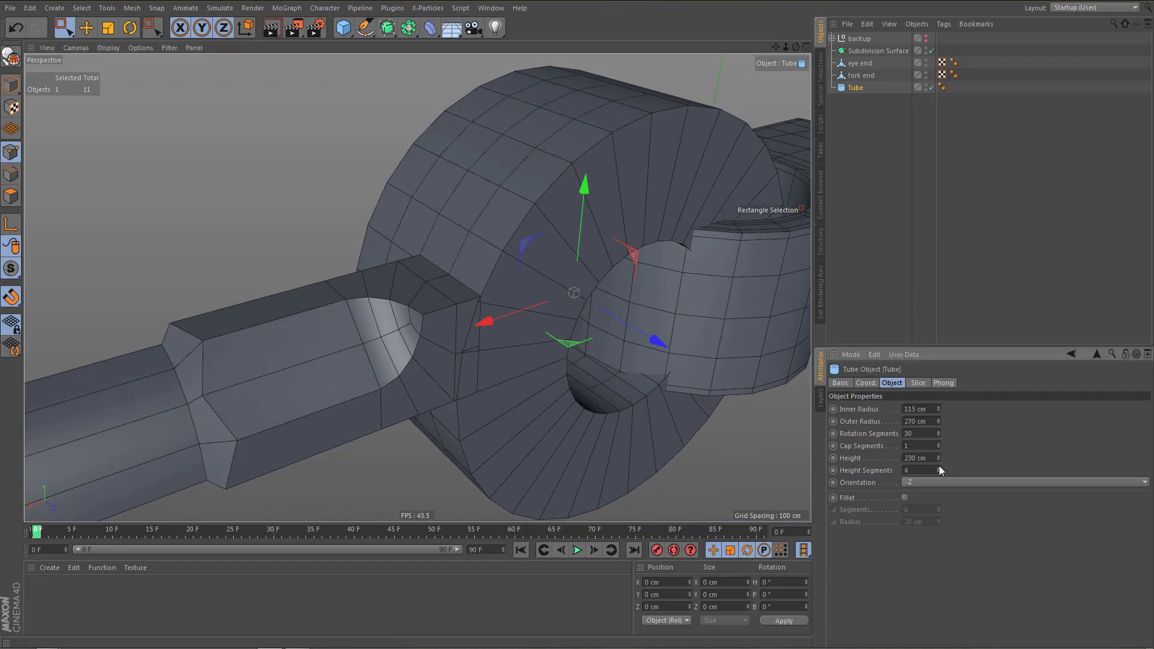
{"action": "left_click_drag", "start_coordinate": [579, 320], "coordinate": [521, 312], "text": "alt"}
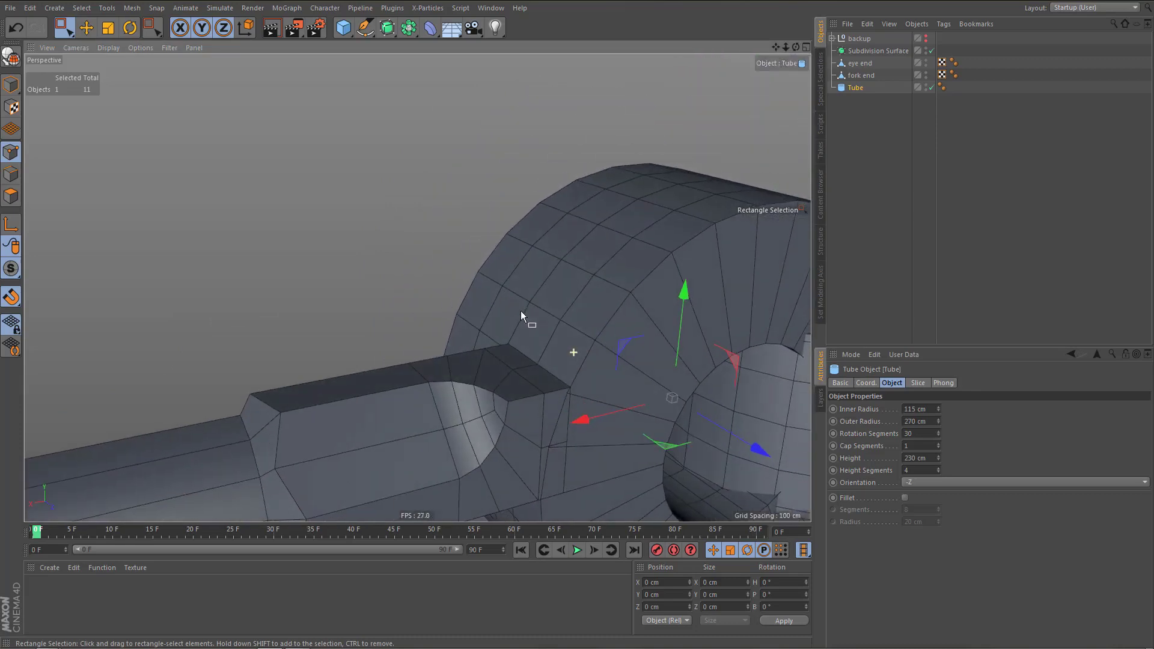
{"action": "left_click_drag", "start_coordinate": [569, 354], "coordinate": [528, 343], "text": "alt"}
Switch to the front view and convert the tube into an editable polygon object
{"action": "middle_click", "coordinate": [528, 341]}
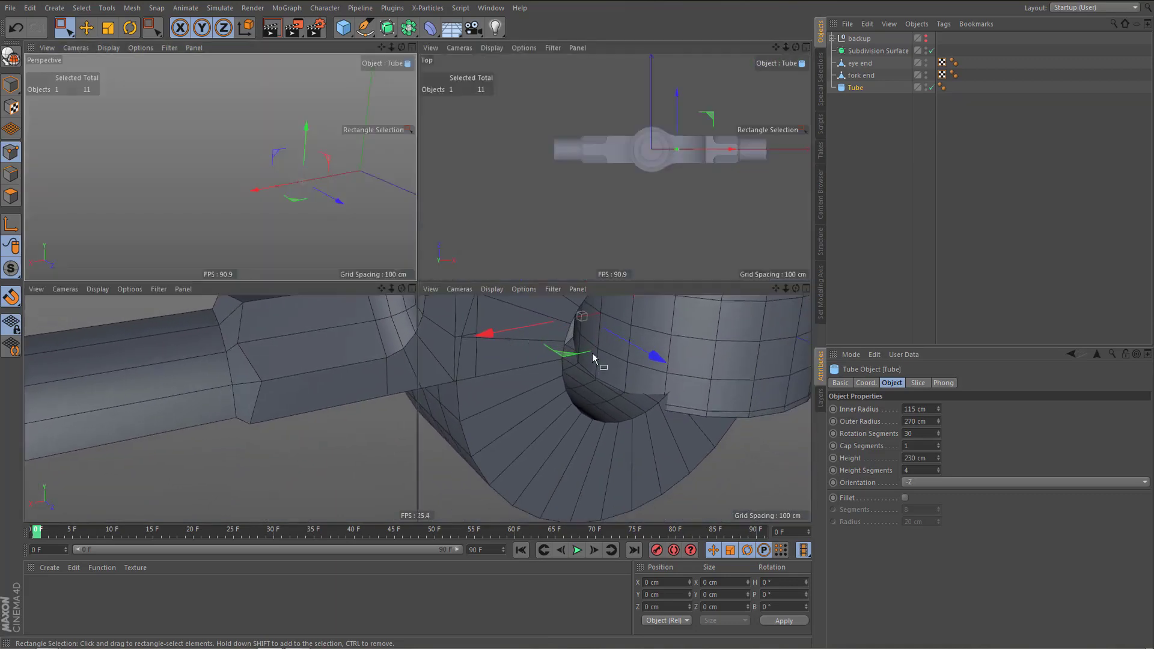
{"action": "middle_click", "coordinate": [593, 353]}
{"action": "right_click_drag", "start_coordinate": [507, 338], "coordinate": [433, 481], "text": "alt"}
{"action": "scroll", "coordinate": [507, 338], "scroll_direction": "down", "scroll_amount": 5}
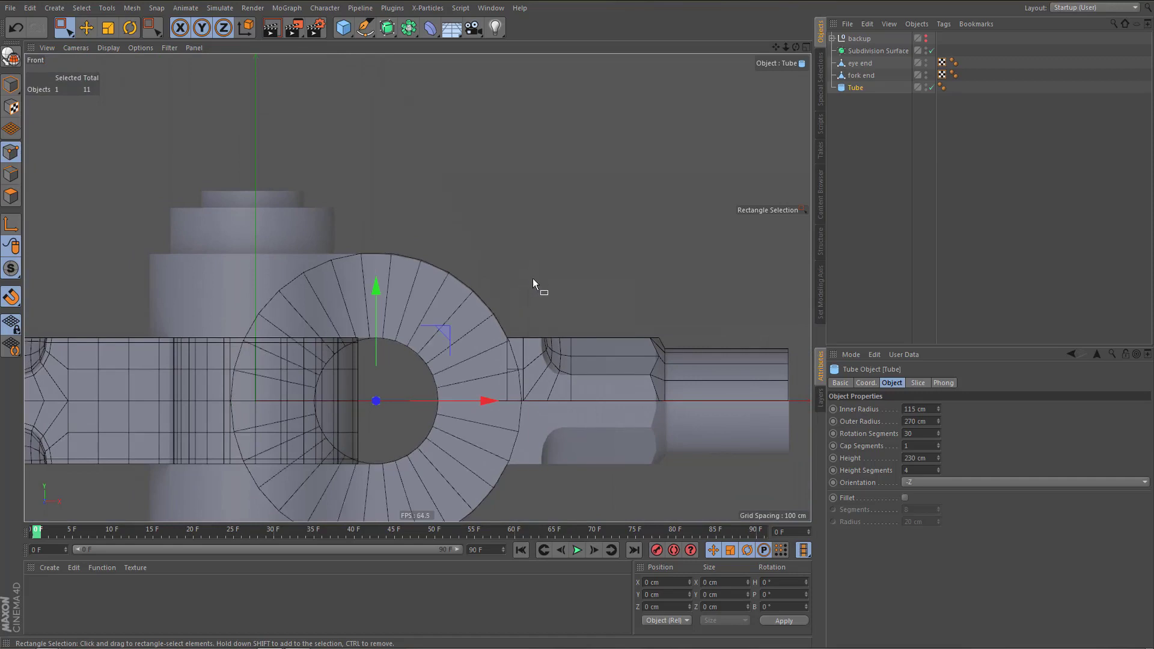
{"action": "middle_click_drag", "start_coordinate": [508, 279], "coordinate": [558, 214], "text": "alt"}
{"action": "key", "text": "c"}
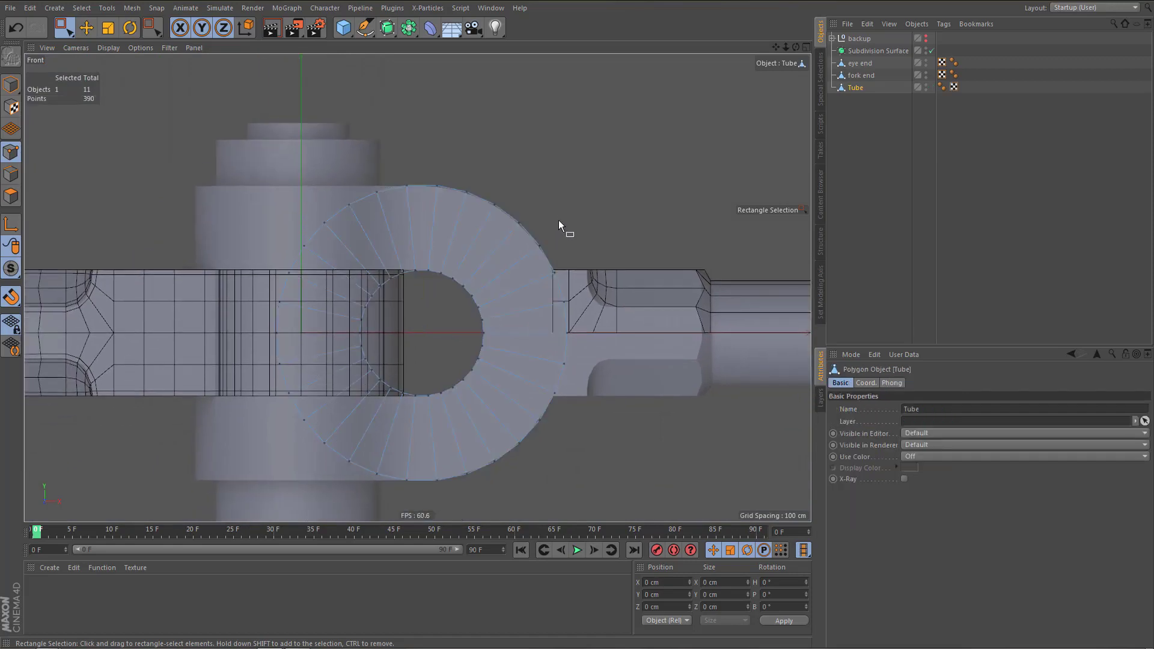
Delete the points of the tube's lower half and left half, keeping only the upper-right quarter of the ring
{"action": "left_click", "coordinate": [519, 299]}
{"action": "left_click_drag", "start_coordinate": [269, 349], "coordinate": [640, 501]}
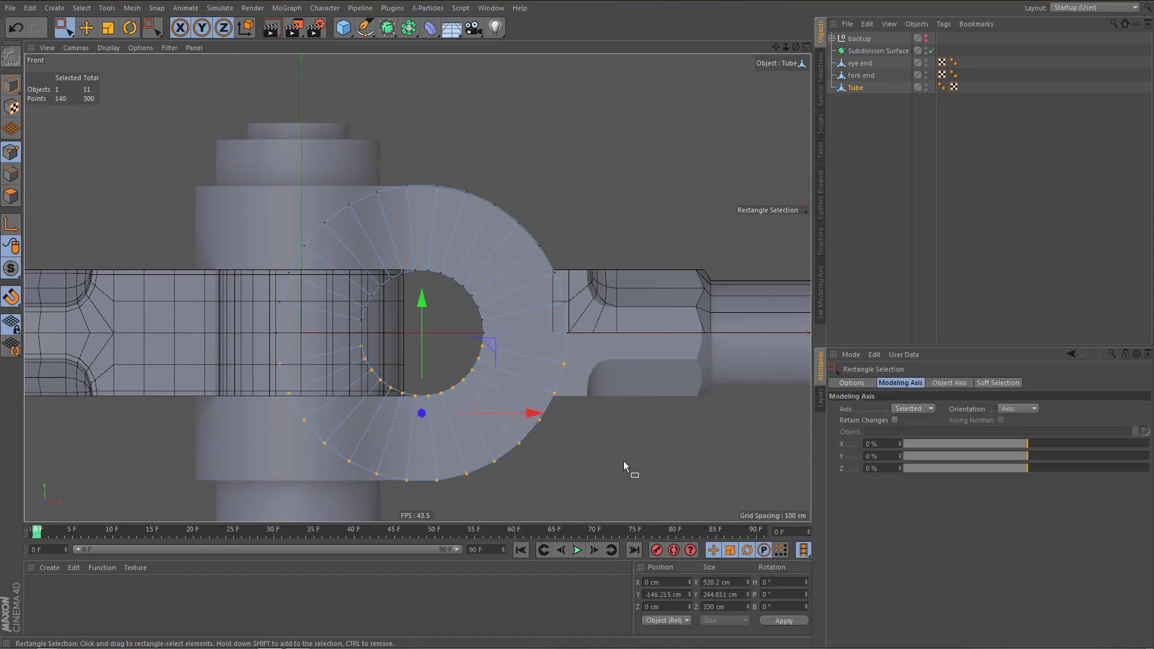
{"action": "key", "text": "Delete"}
{"action": "left_click_drag", "start_coordinate": [203, 135], "coordinate": [421, 436]}
{"action": "key", "text": "Delete"}
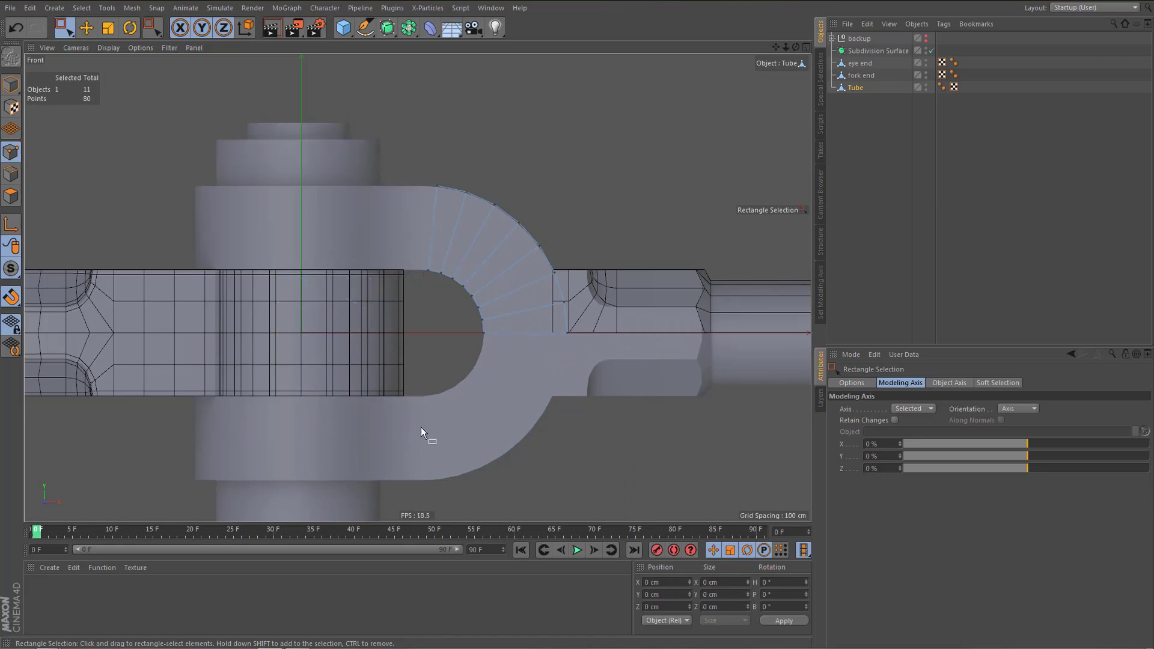
{"action": "scroll", "coordinate": [443, 222], "scroll_direction": "up", "scroll_amount": 5}
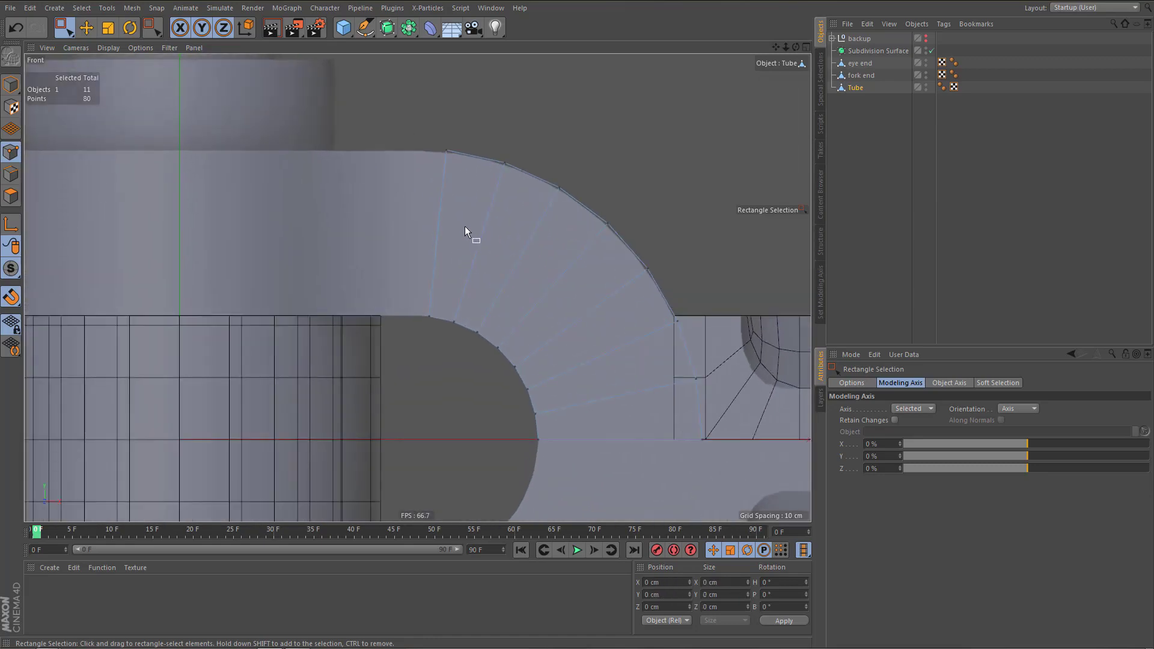
Select the edges of the tube quarter's open upper end and extrude them along X to about X -38 cm
{"action": "key", "text": "Return"}
{"action": "left_click_drag", "start_coordinate": [399, 109], "coordinate": [454, 371]}
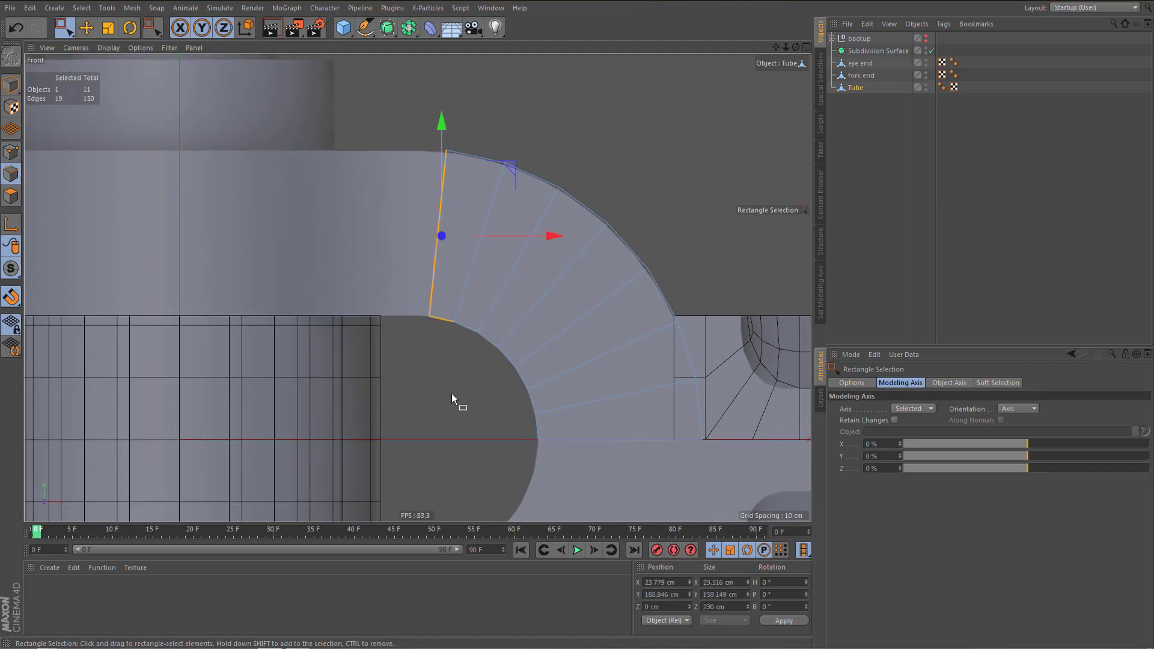
{"action": "left_click_drag", "start_coordinate": [418, 303], "coordinate": [469, 364], "text": "ctrl"}
{"action": "left_click_drag", "start_coordinate": [415, 294], "coordinate": [444, 364], "text": "shift"}
{"action": "left_click_drag", "start_coordinate": [547, 232], "coordinate": [484, 236], "text": "ctrl"}
{"action": "key", "text": "e"}
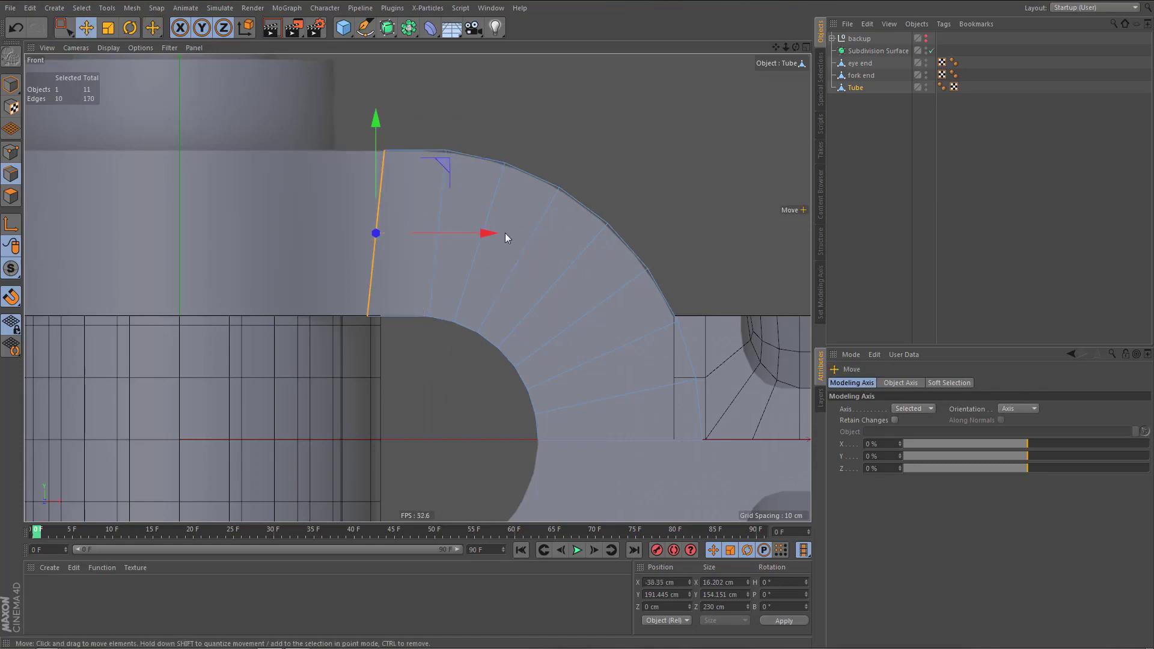
Flatten the extruded end edges to 0% along X and move them to about X -22.5 cm
{"action": "key", "text": "t"}
{"action": "key", "text": "w"}
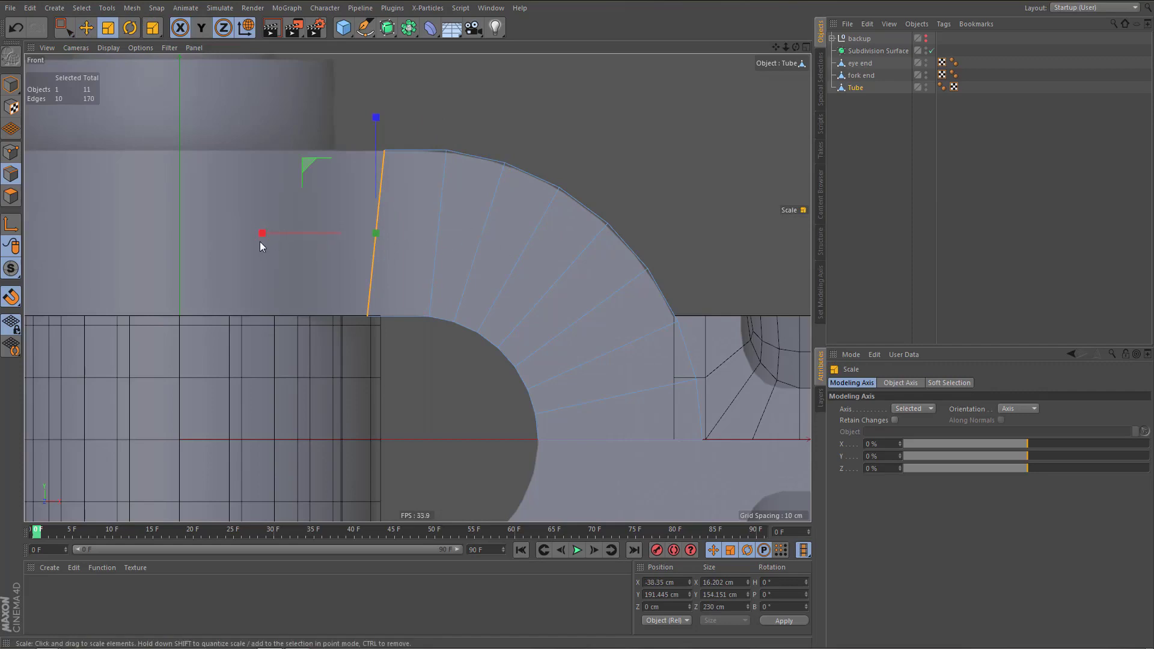
{"action": "left_click_drag", "start_coordinate": [269, 237], "coordinate": [318, 249]}
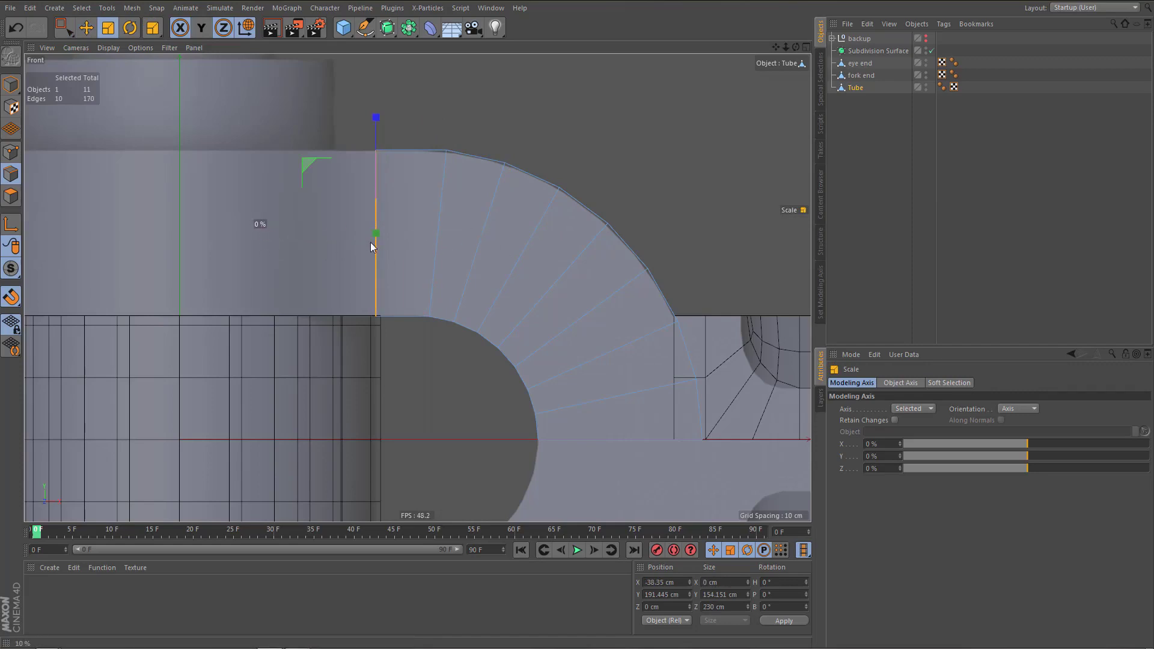
{"action": "key", "text": "e"}
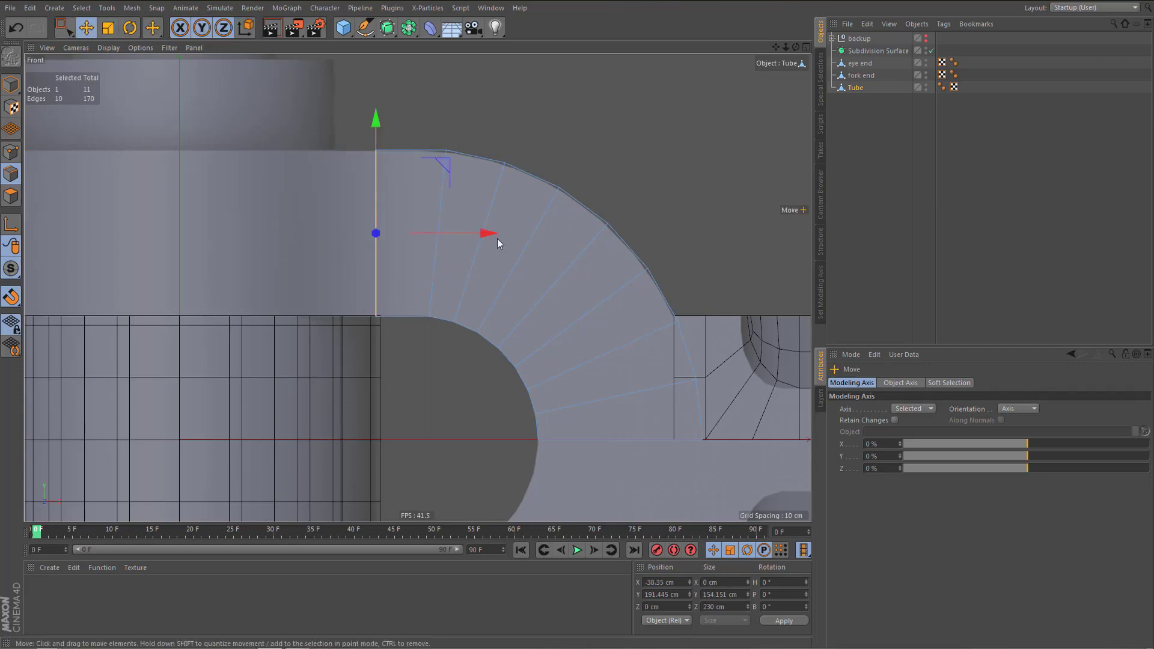
{"action": "left_click_drag", "start_coordinate": [492, 234], "coordinate": [507, 233]}
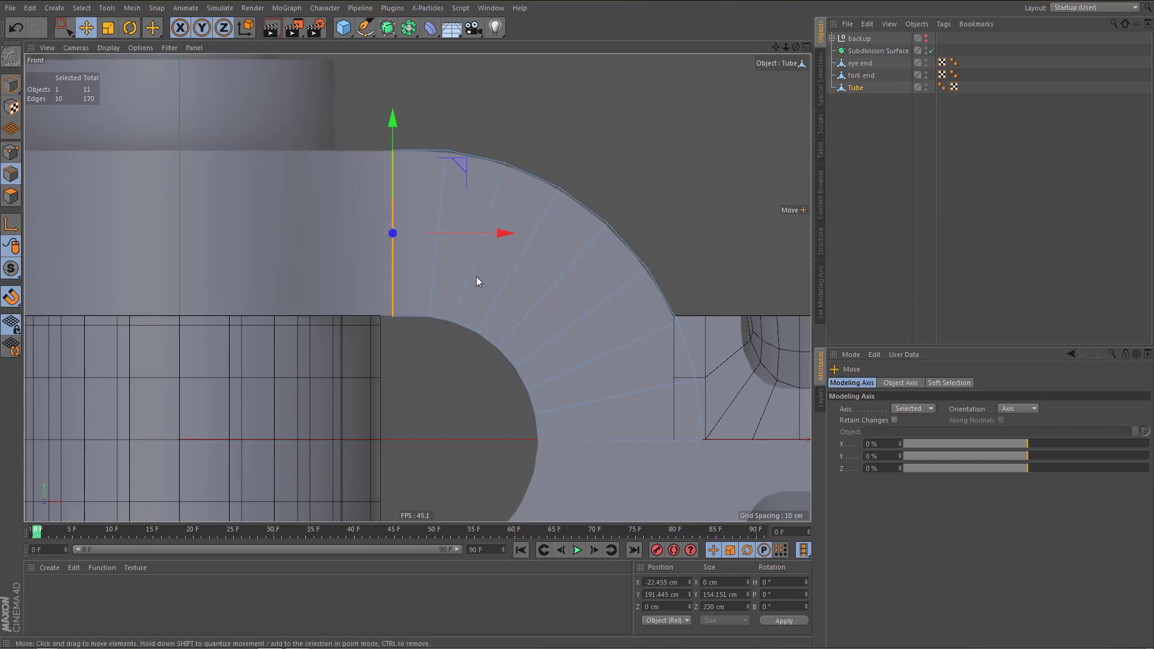
In the top view, delete the tube's points on the negative Z side, keeping the centre line and positive half
{"action": "middle_click", "coordinate": [450, 236]}
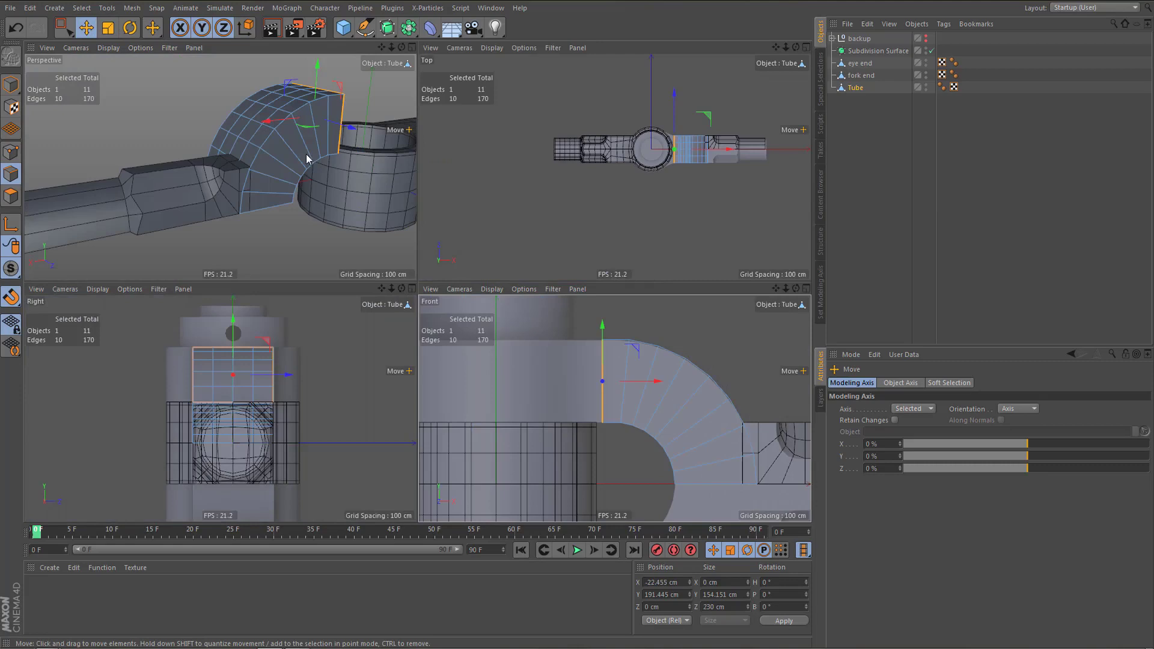
{"action": "middle_click", "coordinate": [630, 184]}
{"action": "scroll", "coordinate": [549, 255], "scroll_direction": "up", "scroll_amount": 6}
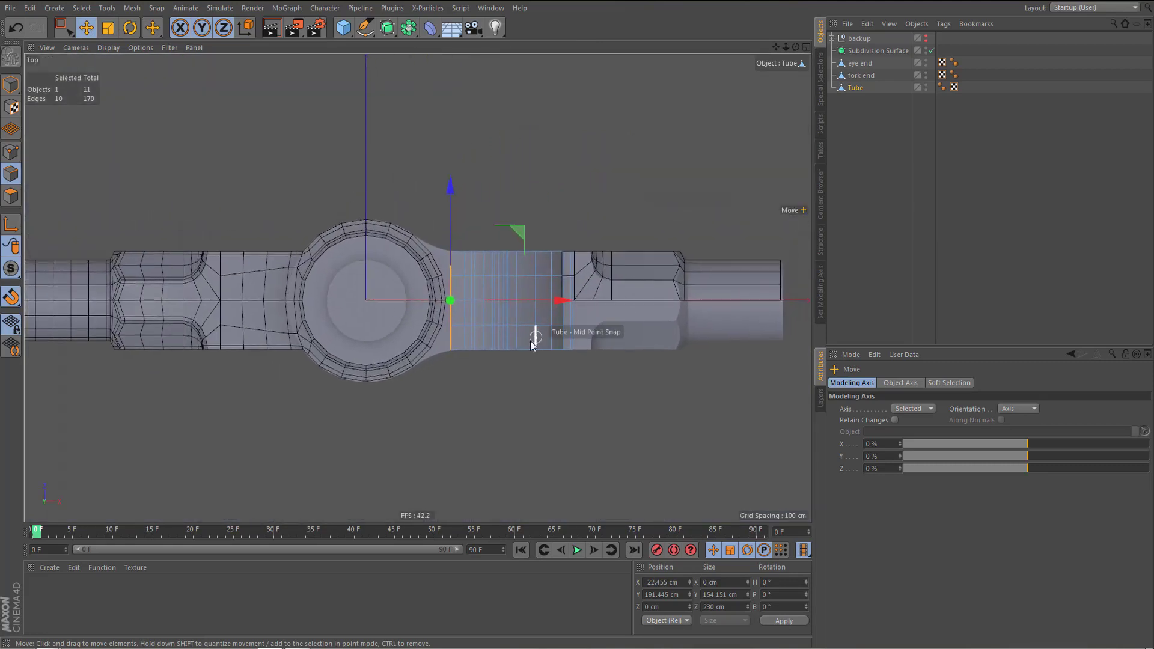
{"action": "key", "text": "Return"}
{"action": "key", "text": "0"}
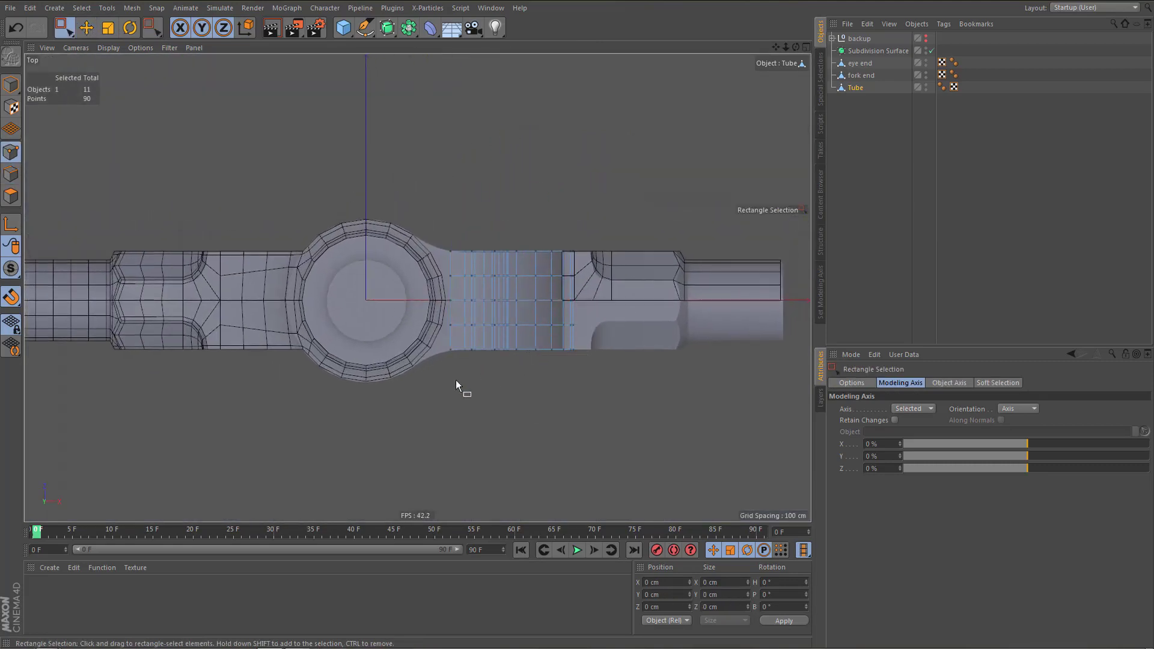
{"action": "left_click_drag", "start_coordinate": [368, 411], "coordinate": [704, 308]}
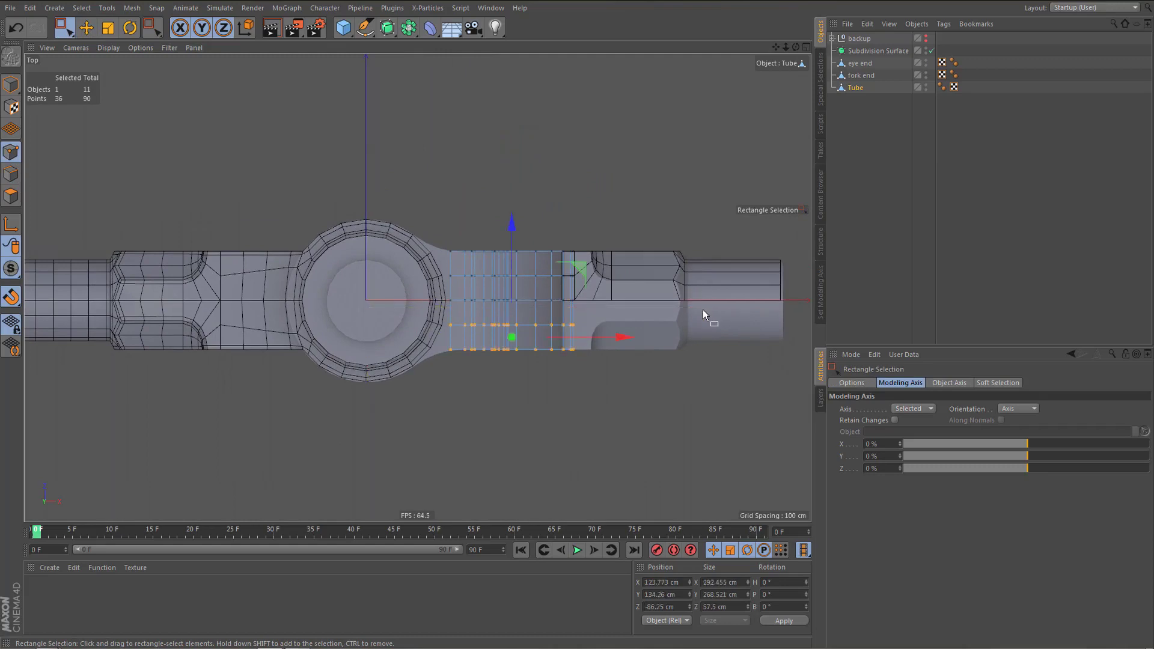
{"action": "key", "text": "Delete"}
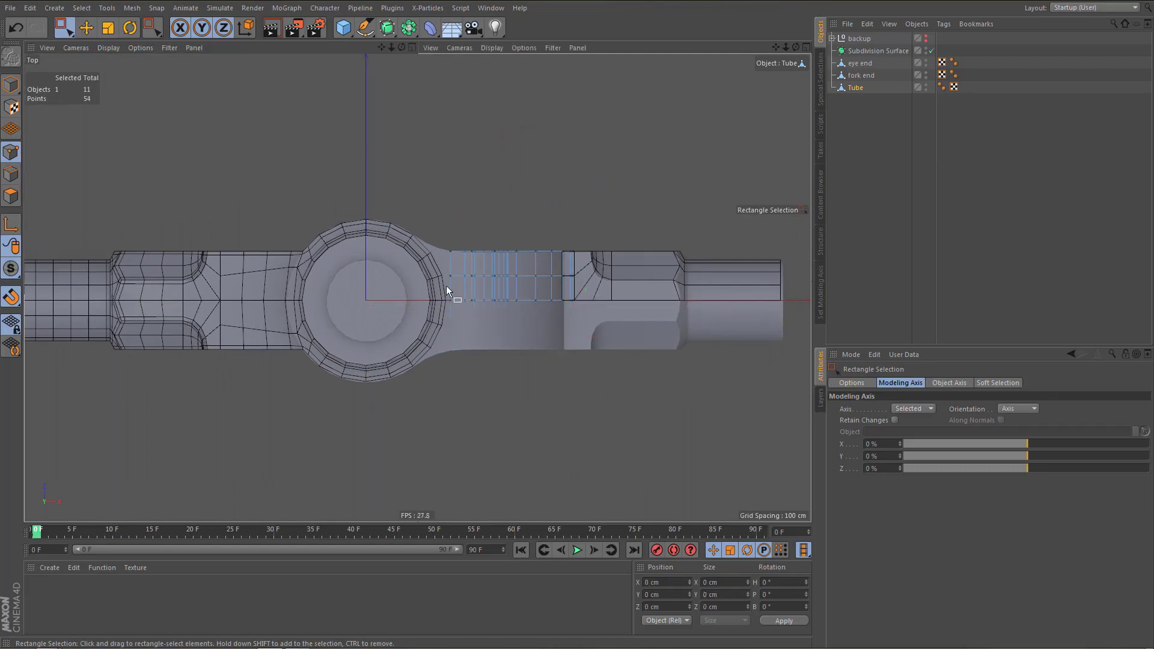
Examine in perspective how the tube's outer points line up with the fork end's border edge
{"action": "middle_click", "coordinate": [446, 286]}
{"action": "middle_click", "coordinate": [301, 178]}
{"action": "left_click_drag", "start_coordinate": [505, 229], "coordinate": [516, 244], "text": "alt"}
{"action": "right_click_drag", "start_coordinate": [485, 331], "coordinate": [553, 304], "text": "alt"}
{"action": "scroll", "coordinate": [550, 306], "scroll_direction": "down", "scroll_amount": 3}
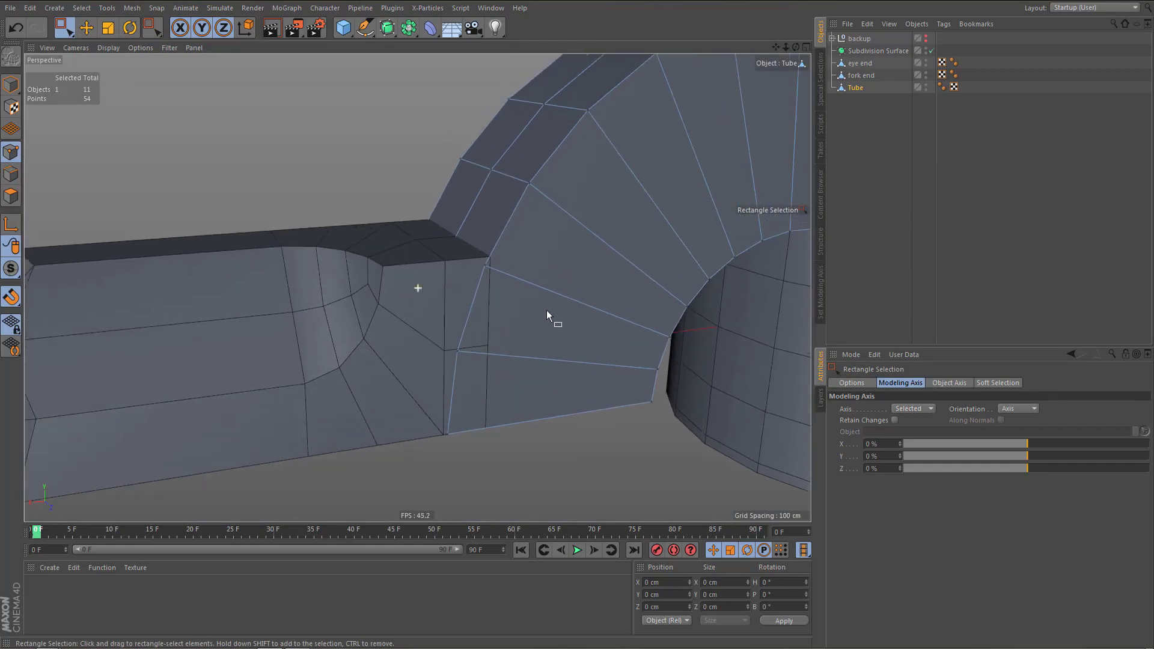
{"action": "scroll", "coordinate": [544, 262], "scroll_direction": "up", "scroll_amount": 4}
{"action": "mouse_move", "coordinate": [547, 265]}
{"action": "left_mouse_down", "text": "alt"}
{"action": "mouse_move", "coordinate": [525, 260]}
{"action": "mouse_move", "coordinate": [521, 240]}
{"action": "mouse_move", "coordinate": [524, 267]}
{"action": "left_mouse_up", "text": "alt"}
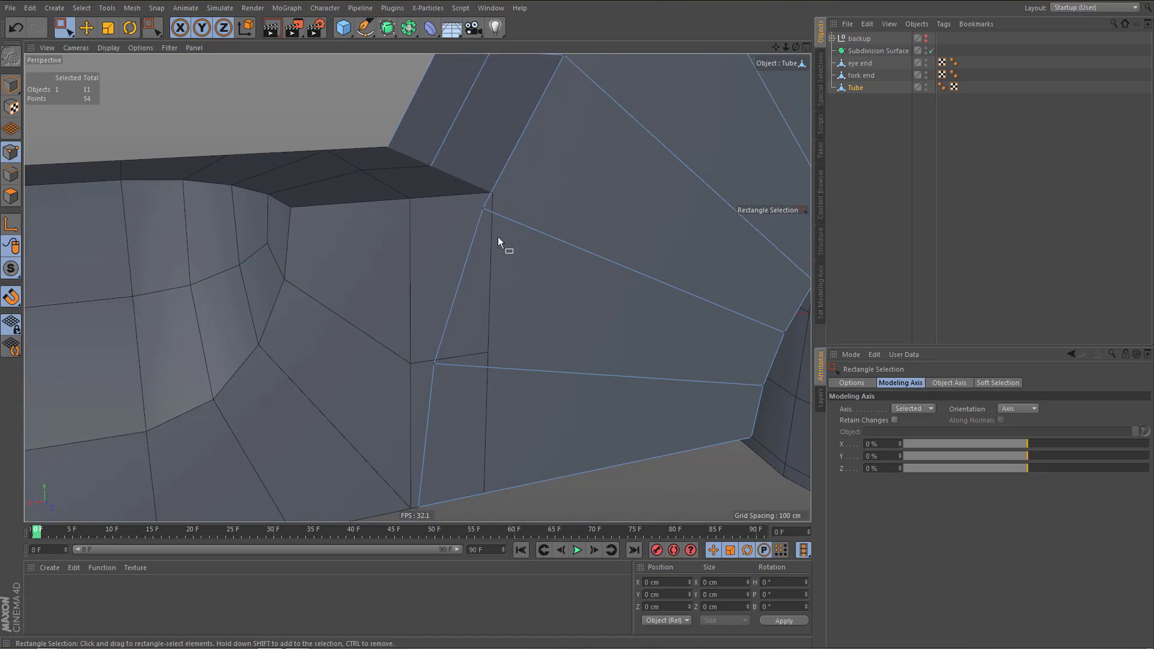
{"action": "left_click_drag", "start_coordinate": [468, 189], "coordinate": [492, 205]}
In the front view, select the tube's outer points nearest the fork end's upper corner for moving
{"action": "middle_click", "coordinate": [539, 262]}
{"action": "middle_click", "coordinate": [615, 359]}
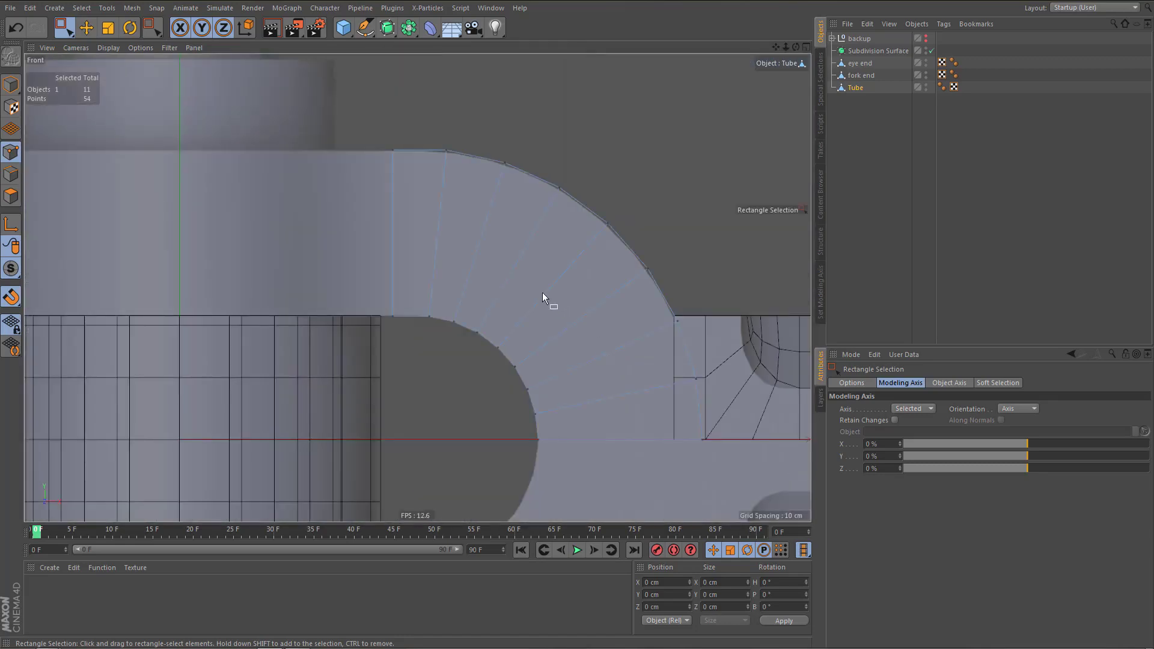
{"action": "scroll", "coordinate": [571, 306], "scroll_direction": "down", "scroll_amount": 2}
{"action": "scroll", "coordinate": [603, 323], "scroll_direction": "up", "scroll_amount": 4}
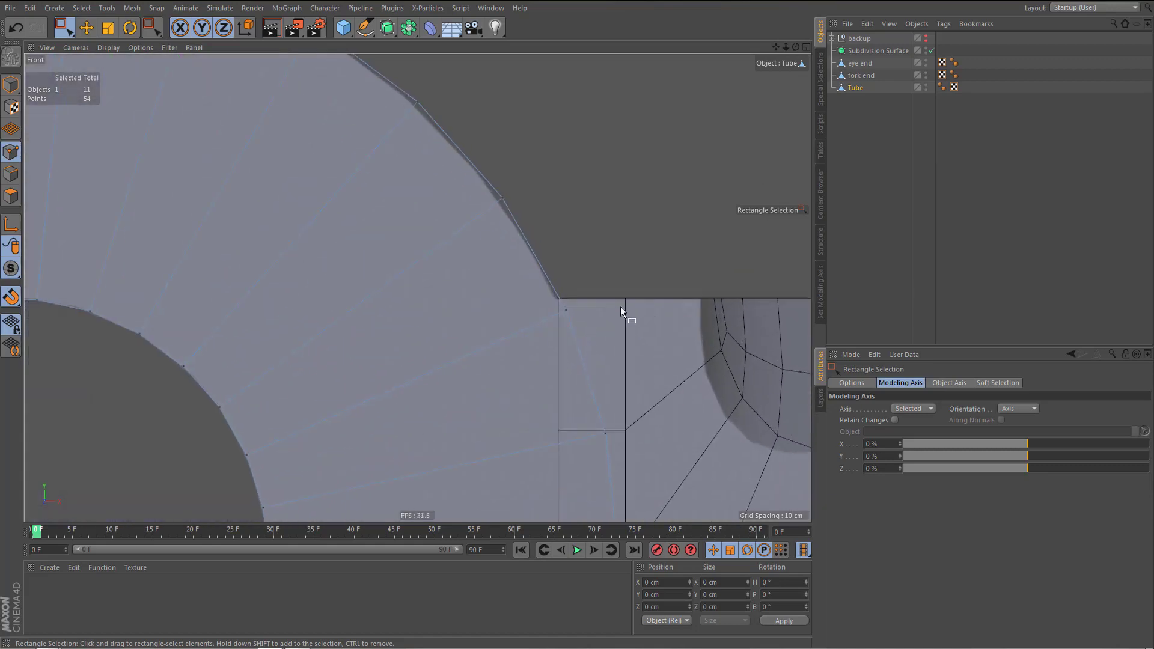
{"action": "left_click_drag", "start_coordinate": [535, 286], "coordinate": [579, 334]}
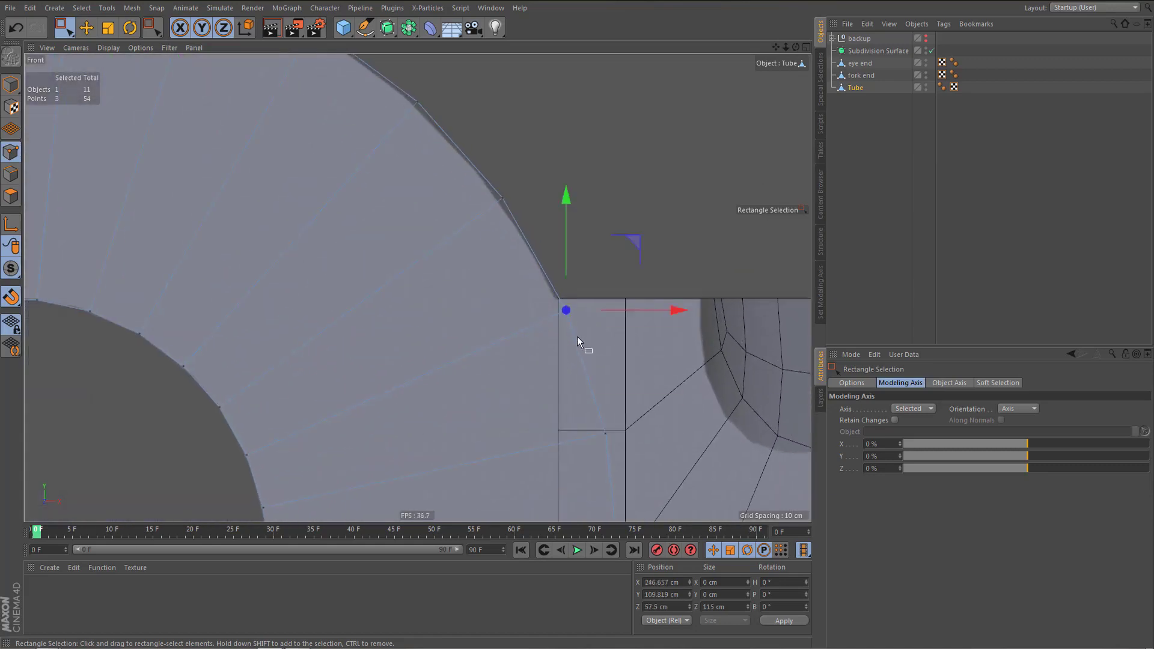
{"action": "scroll", "coordinate": [593, 334], "scroll_direction": "up", "scroll_amount": 1}
{"action": "key", "text": "e"}
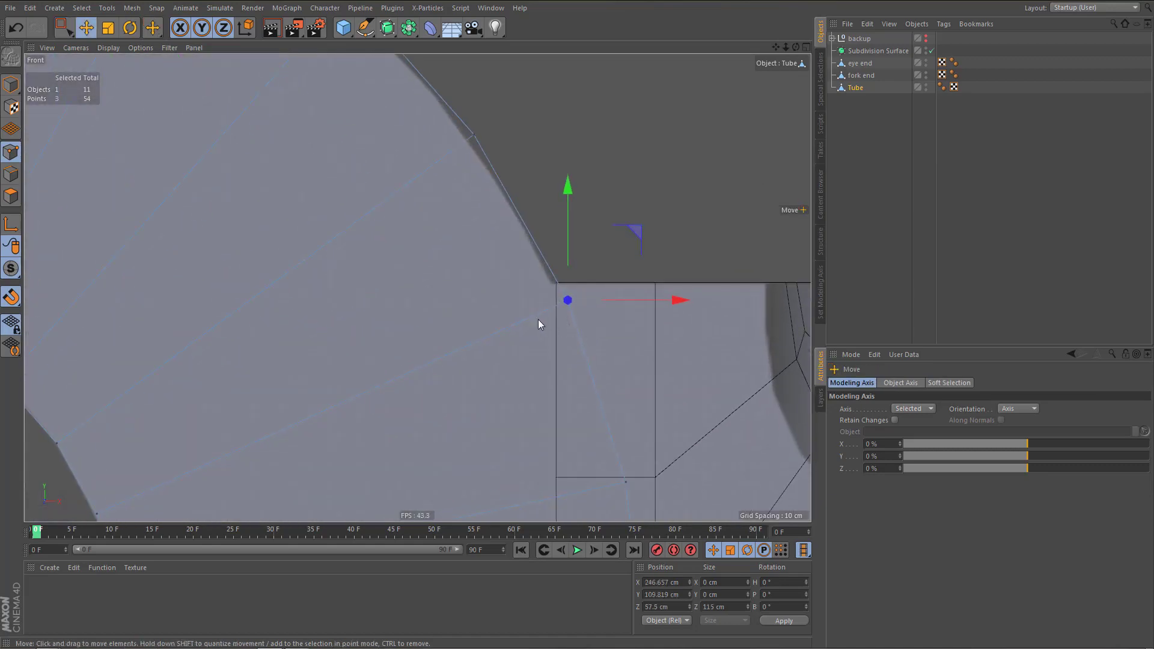
Try to move the selected tube points onto the fork end's upper corner and undo the move
{"action": "scroll", "coordinate": [539, 319], "scroll_direction": "up", "scroll_amount": 3}
{"action": "left_click_drag", "start_coordinate": [626, 268], "coordinate": [579, 253]}
{"action": "key", "text": "ctrl+z"}
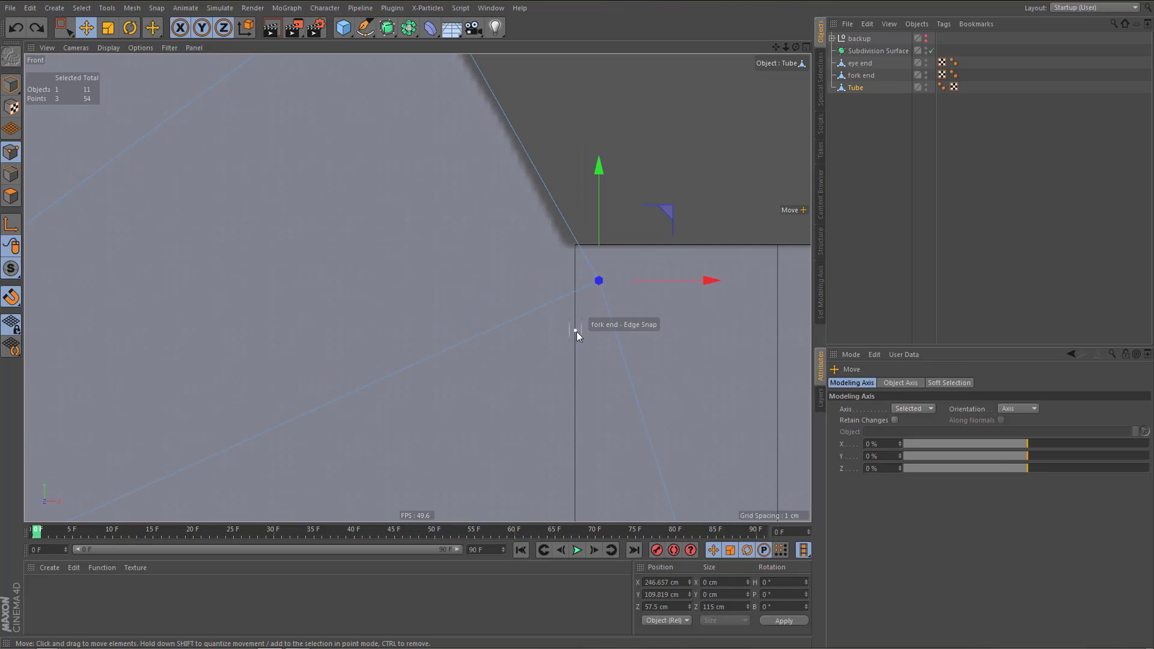
{"action": "middle_click_drag", "start_coordinate": [608, 314], "coordinate": [567, 279], "text": "alt"}
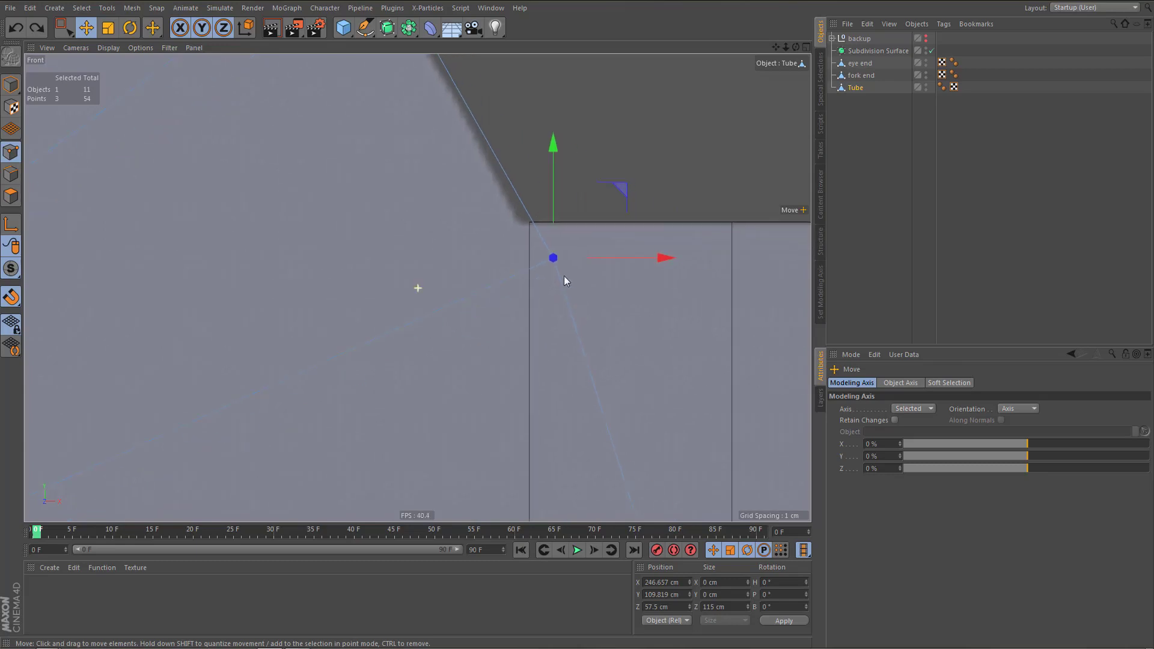
Make the fork end active and shift its border points along X to about 467.58 cm, towards the tube's outer edge
{"action": "left_click", "coordinate": [864, 65]}
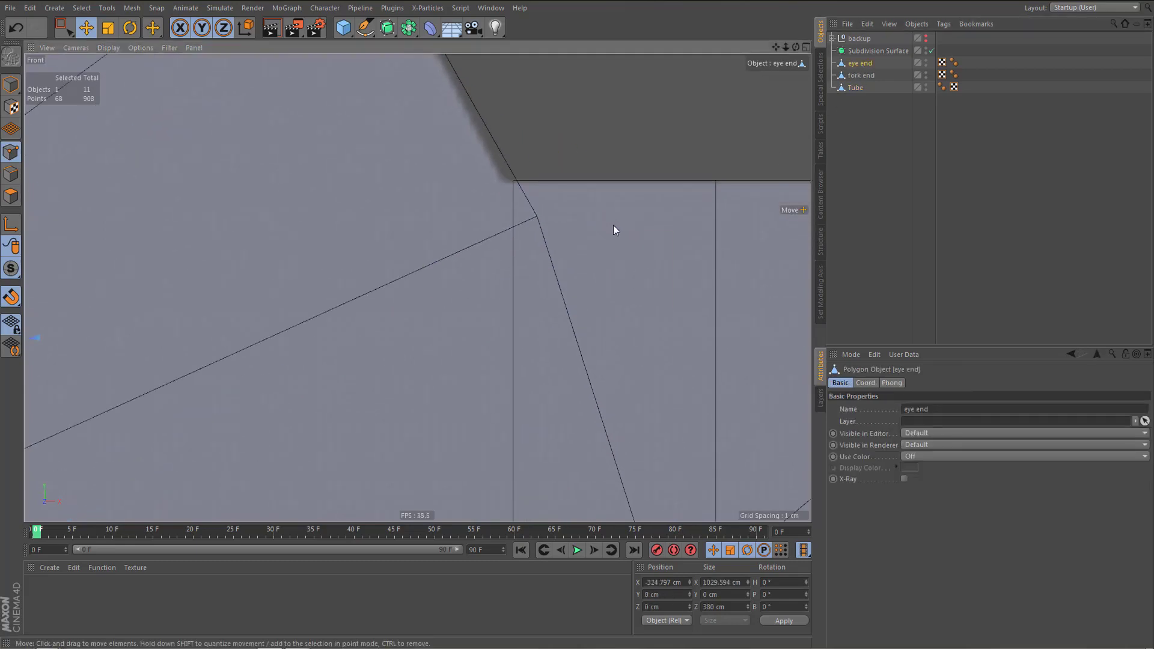
{"action": "scroll", "coordinate": [612, 227], "scroll_direction": "down", "scroll_amount": 2}
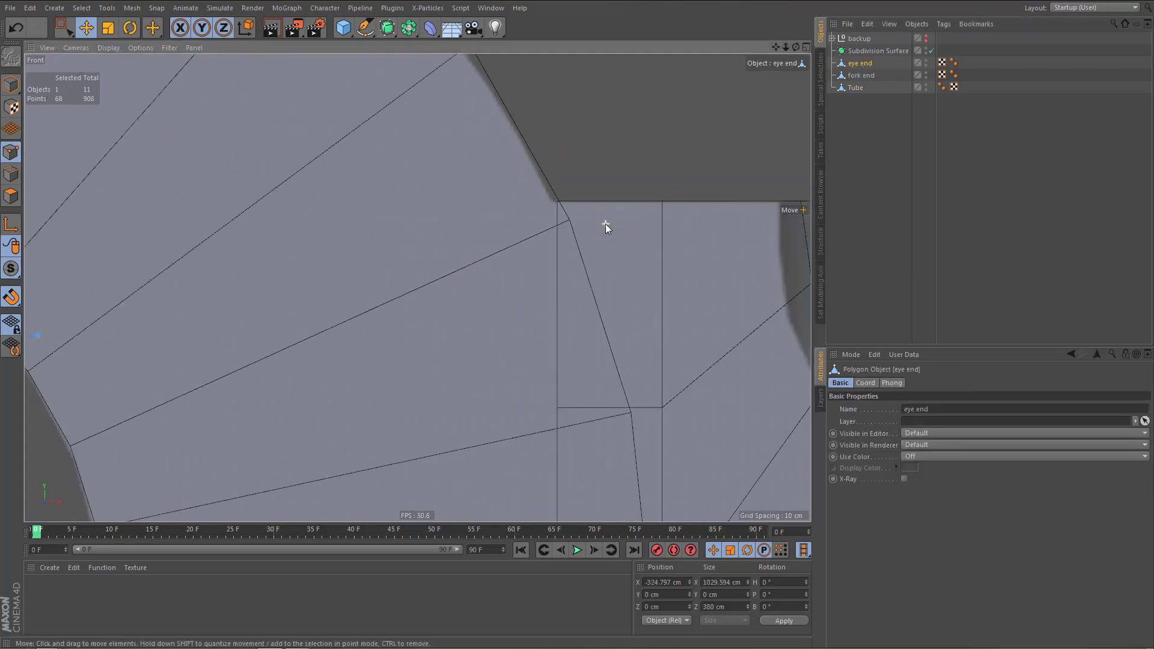
{"action": "left_click", "coordinate": [859, 75]}
{"action": "middle_click_drag", "start_coordinate": [551, 298], "coordinate": [541, 231], "text": "alt"}
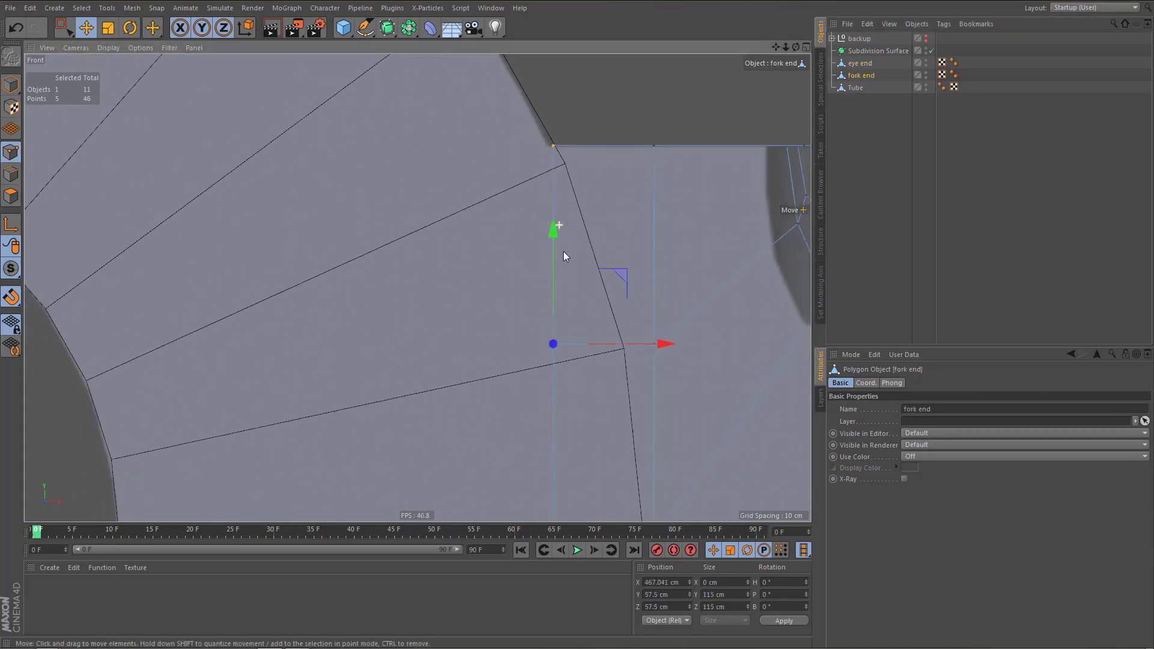
{"action": "scroll", "coordinate": [564, 252], "scroll_direction": "down", "scroll_amount": 2}
{"action": "left_click_drag", "start_coordinate": [671, 302], "coordinate": [665, 305]}
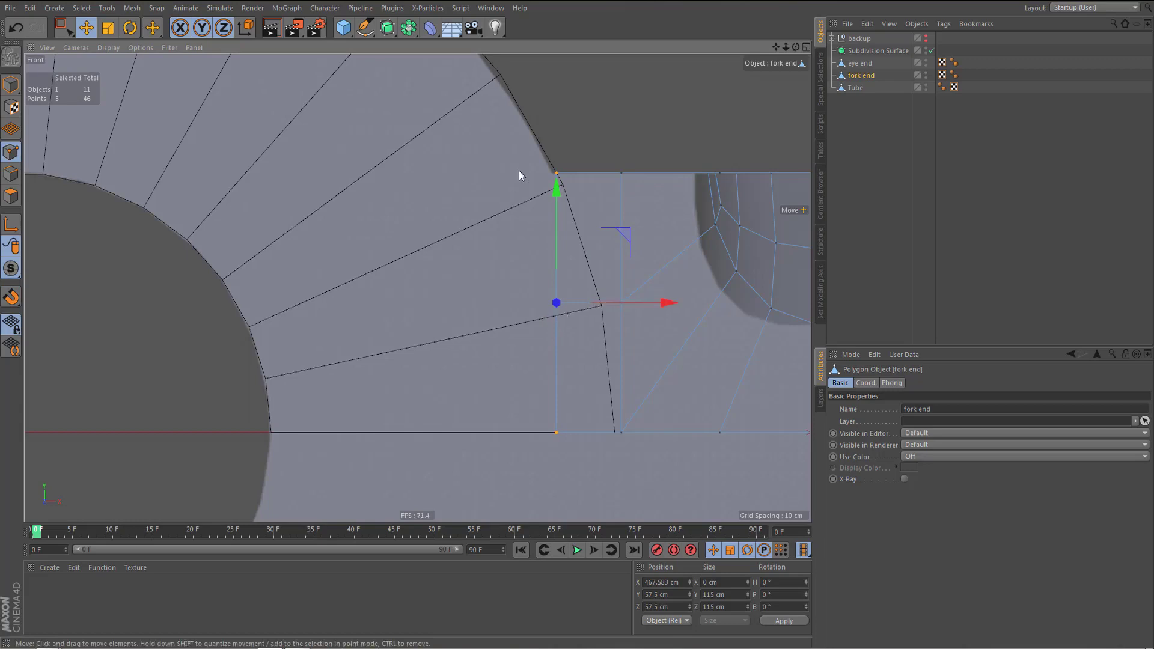
Lock the Y and Z axes, nudge the fork end's border points to X 467.562 cm, and unlock both axes
{"action": "right_click_drag", "start_coordinate": [578, 169], "coordinate": [770, 189], "text": "alt"}
{"action": "middle_click_drag", "start_coordinate": [666, 262], "coordinate": [712, 275], "text": "alt"}
{"action": "right_click_drag", "start_coordinate": [445, 210], "coordinate": [497, 232], "text": "alt"}
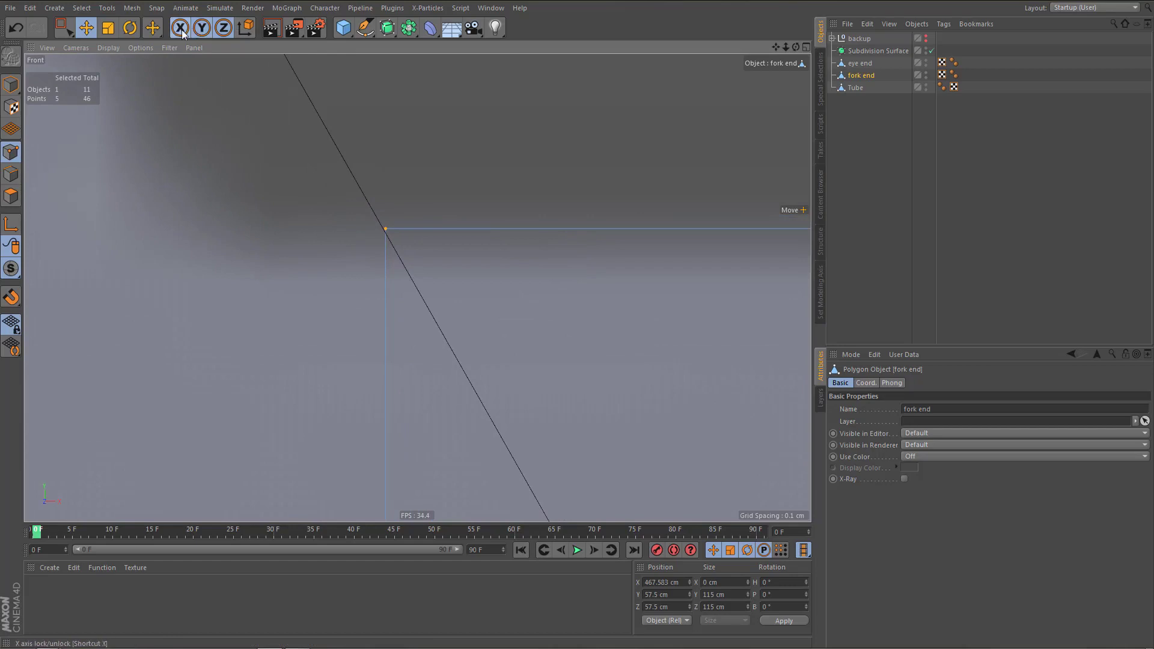
{"action": "left_click", "coordinate": [202, 27]}
{"action": "left_click", "coordinate": [223, 28]}
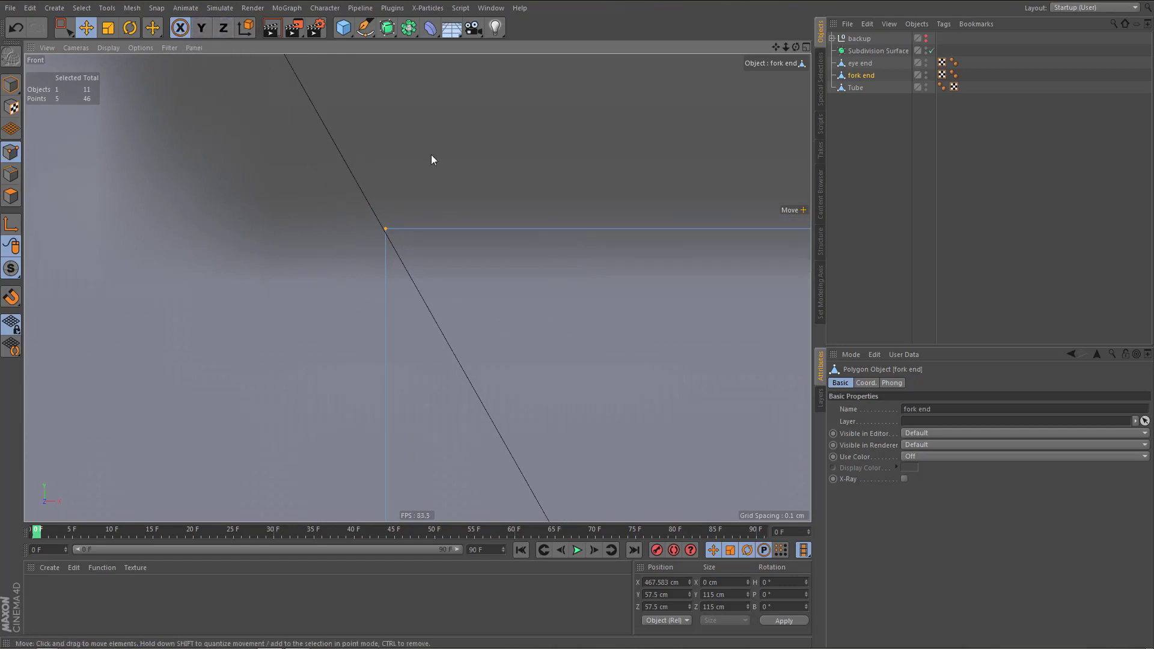
{"action": "left_click_drag", "start_coordinate": [487, 165], "coordinate": [483, 167]}
{"action": "left_click", "coordinate": [220, 34]}
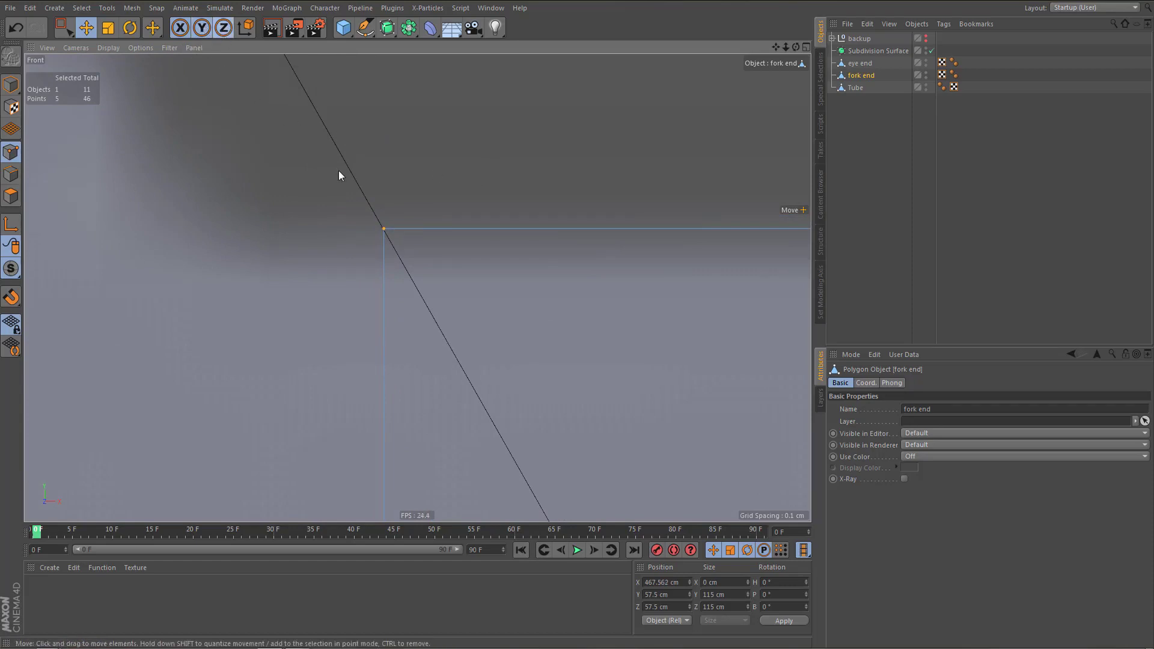
Make the tube active and snap its selected outer points to the fork end's upper corner
{"action": "scroll", "coordinate": [578, 118], "scroll_direction": "down", "scroll_amount": 2}
{"action": "left_click", "coordinate": [857, 86]}
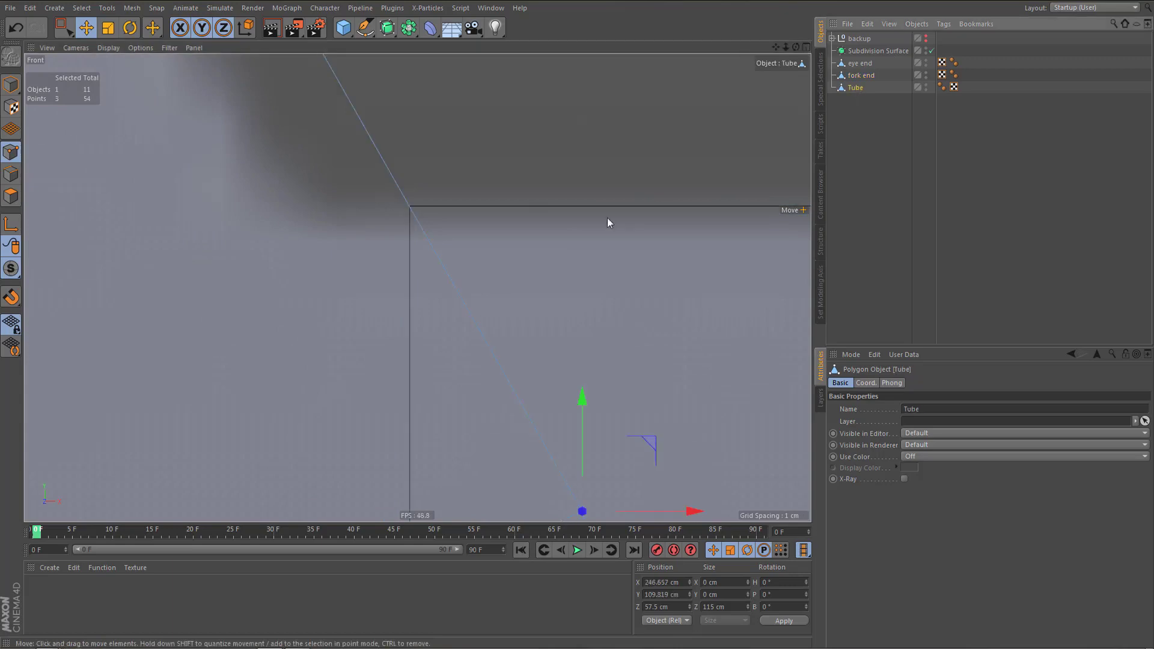
{"action": "scroll", "coordinate": [607, 217], "scroll_direction": "down", "scroll_amount": 3}
{"action": "key", "text": "e"}
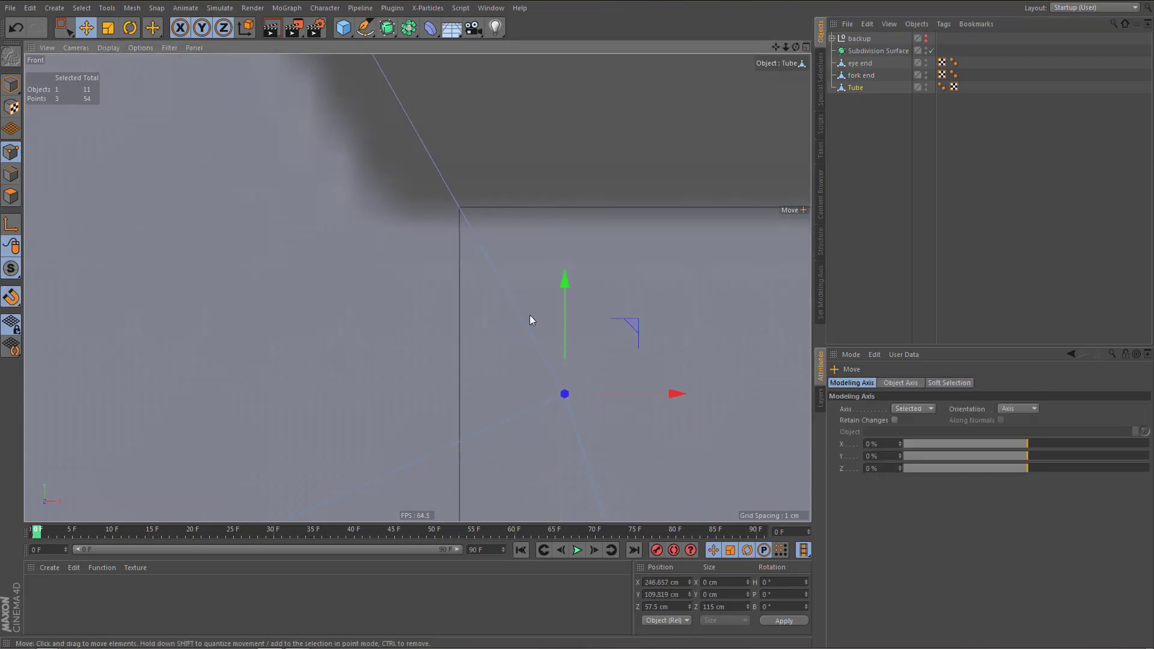
{"action": "left_click_drag", "start_coordinate": [498, 268], "coordinate": [460, 209]}
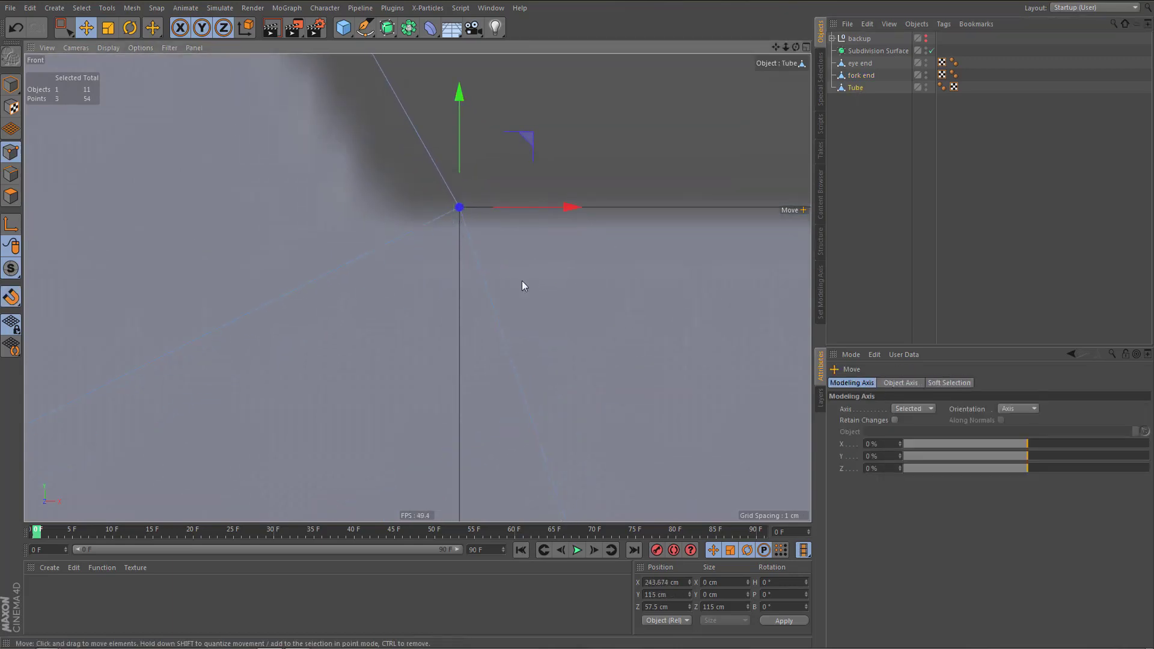
Select the tube's next lower outer points and snap them to the middle point of the fork end's border edge
{"action": "scroll", "coordinate": [522, 280], "scroll_direction": "down", "scroll_amount": 4}
{"action": "scroll", "coordinate": [560, 280], "scroll_direction": "down", "scroll_amount": 1}
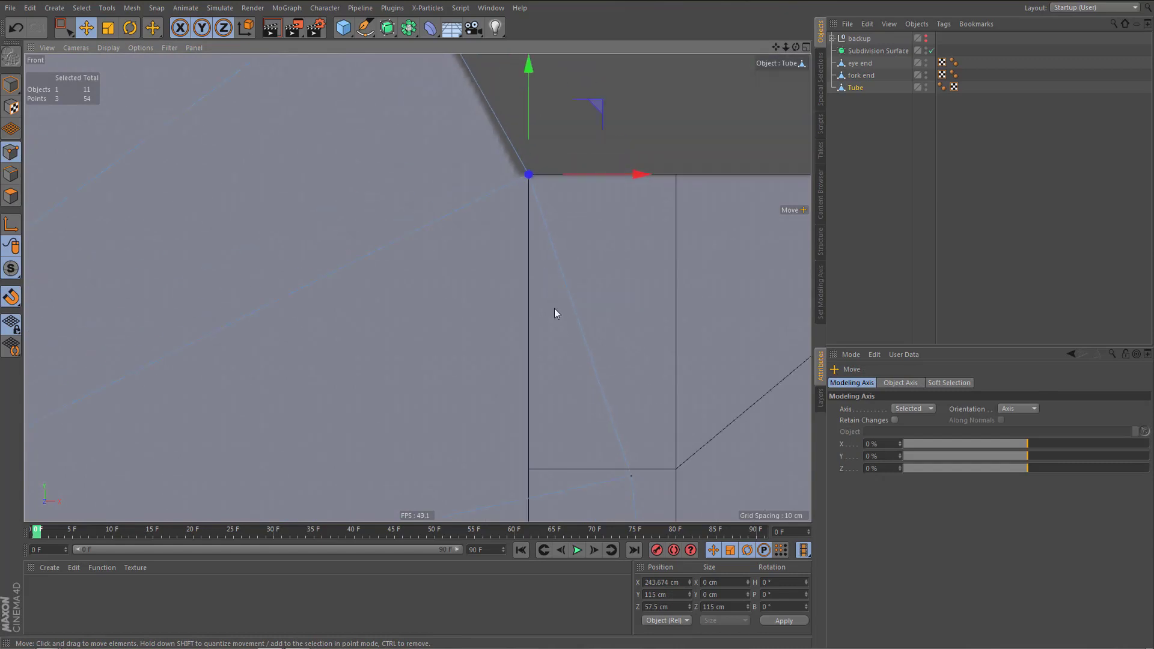
{"action": "scroll", "coordinate": [577, 373], "scroll_direction": "down", "scroll_amount": 4}
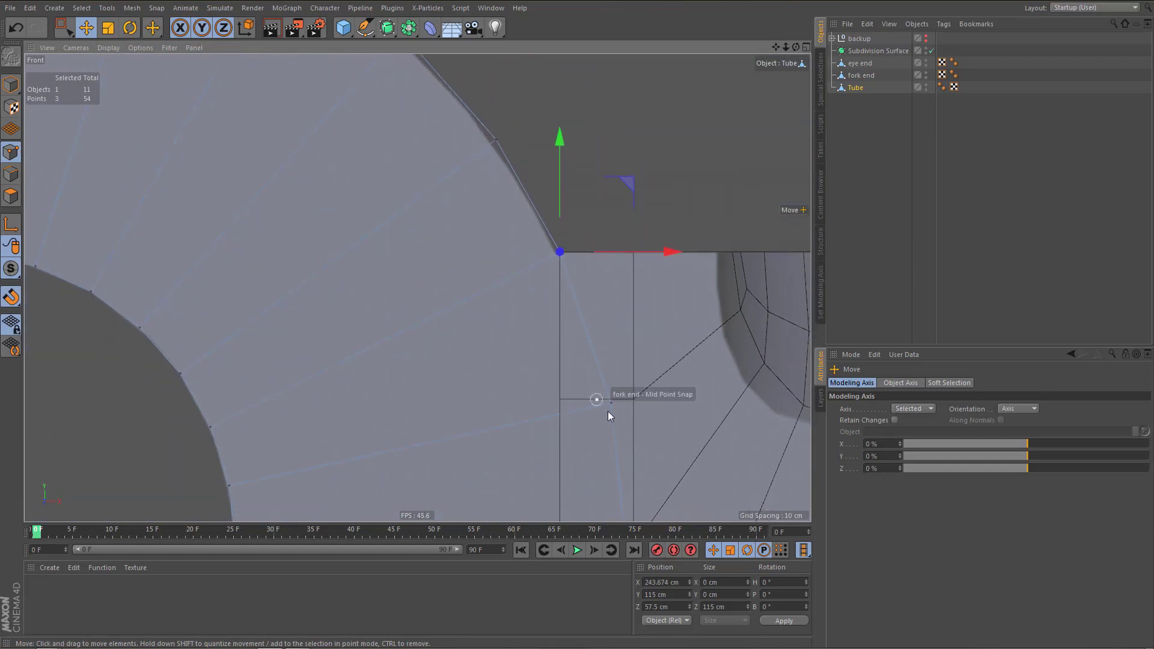
{"action": "key", "text": "0"}
{"action": "key", "text": "e"}
{"action": "left_click_drag", "start_coordinate": [611, 399], "coordinate": [559, 405]}
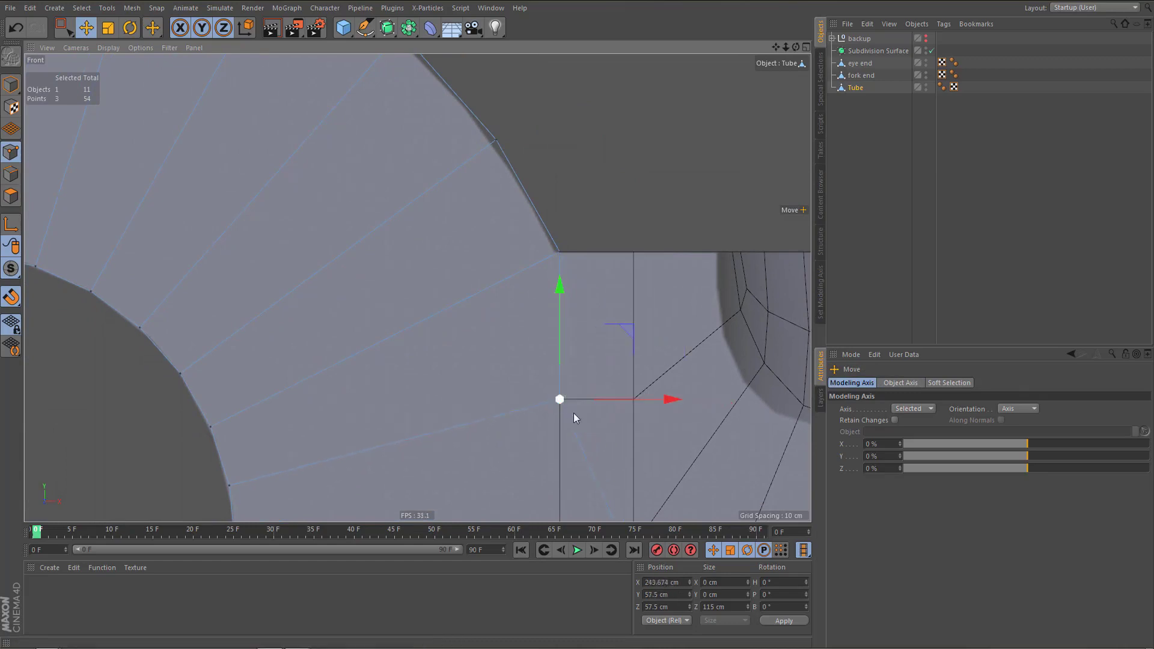
Select the tube's lowest outer points and move them along X to 243.674 cm, in line with the fork end's border
{"action": "middle_click_drag", "start_coordinate": [561, 309], "coordinate": [544, 135], "text": "alt"}
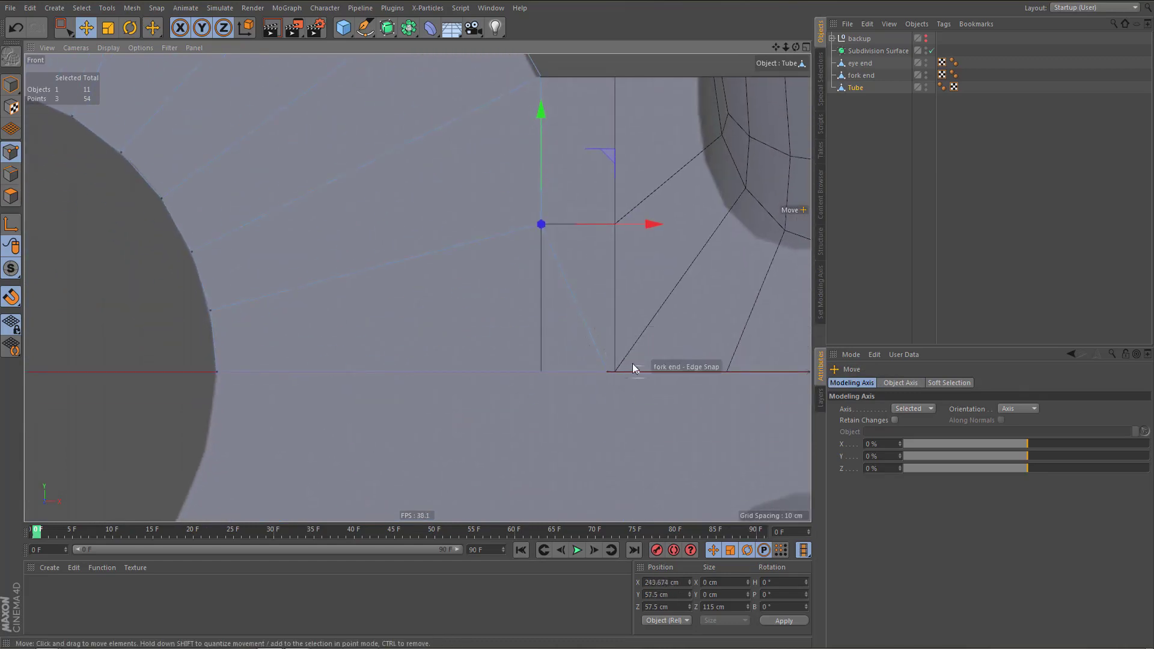
{"action": "scroll", "coordinate": [719, 324], "scroll_direction": "up", "scroll_amount": 5}
{"action": "key", "text": "0"}
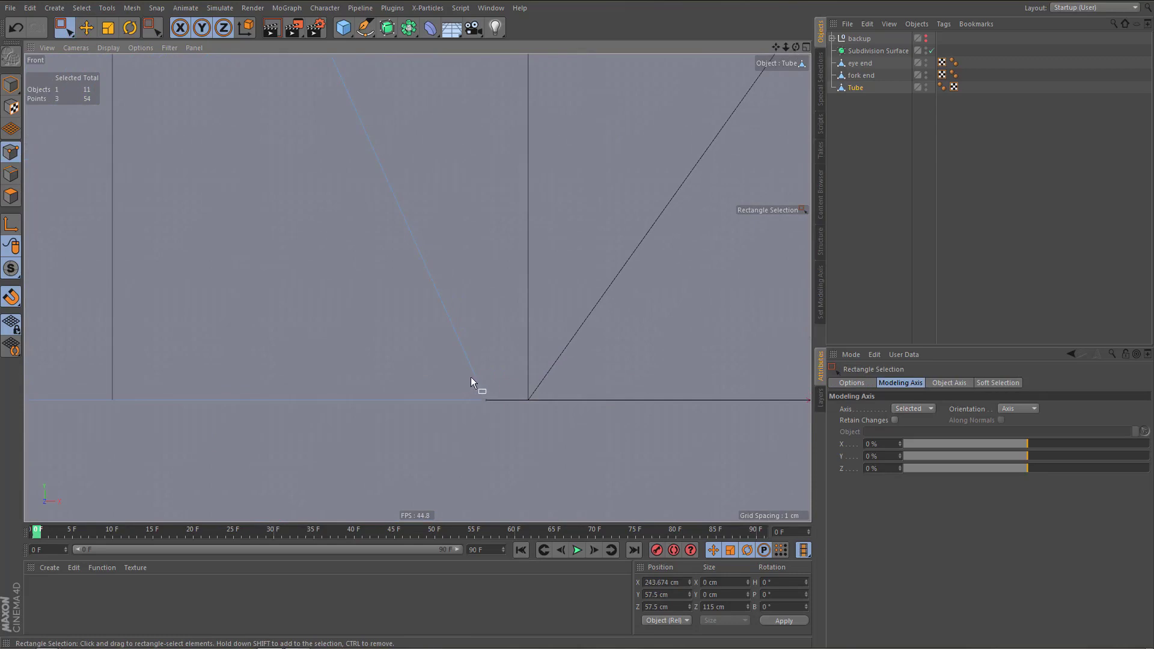
{"action": "scroll", "coordinate": [508, 383], "scroll_direction": "down", "scroll_amount": 3}
{"action": "left_click_drag", "start_coordinate": [487, 380], "coordinate": [530, 430]}
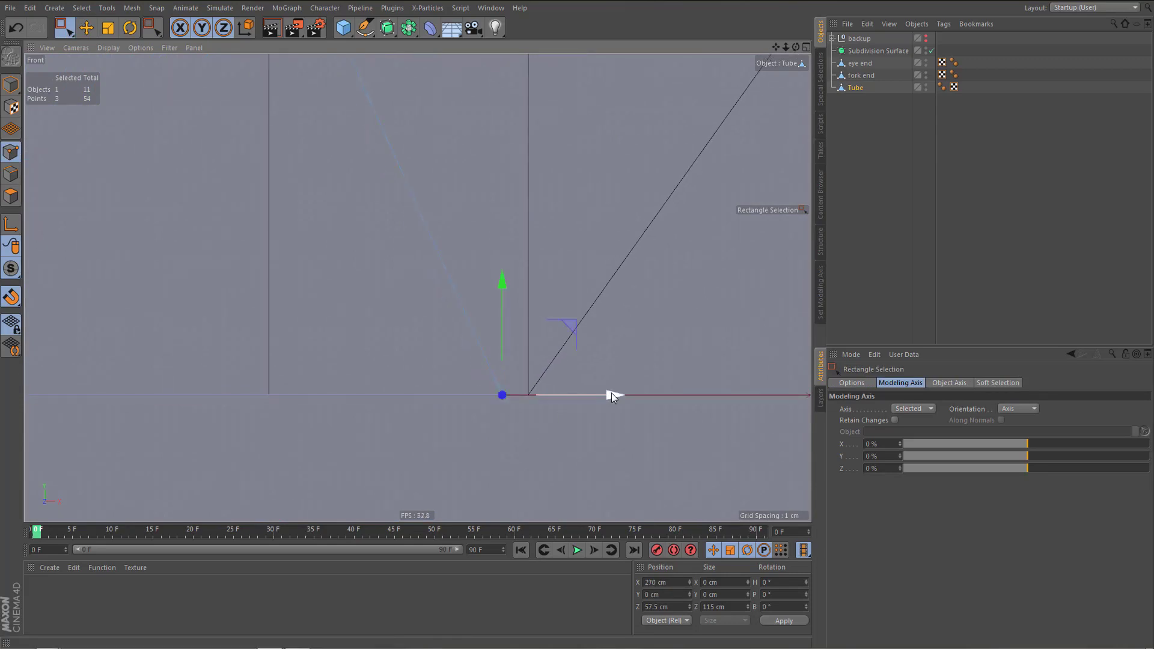
{"action": "left_click_drag", "start_coordinate": [612, 397], "coordinate": [381, 407]}
{"action": "scroll", "coordinate": [445, 400], "scroll_direction": "down", "scroll_amount": 4}
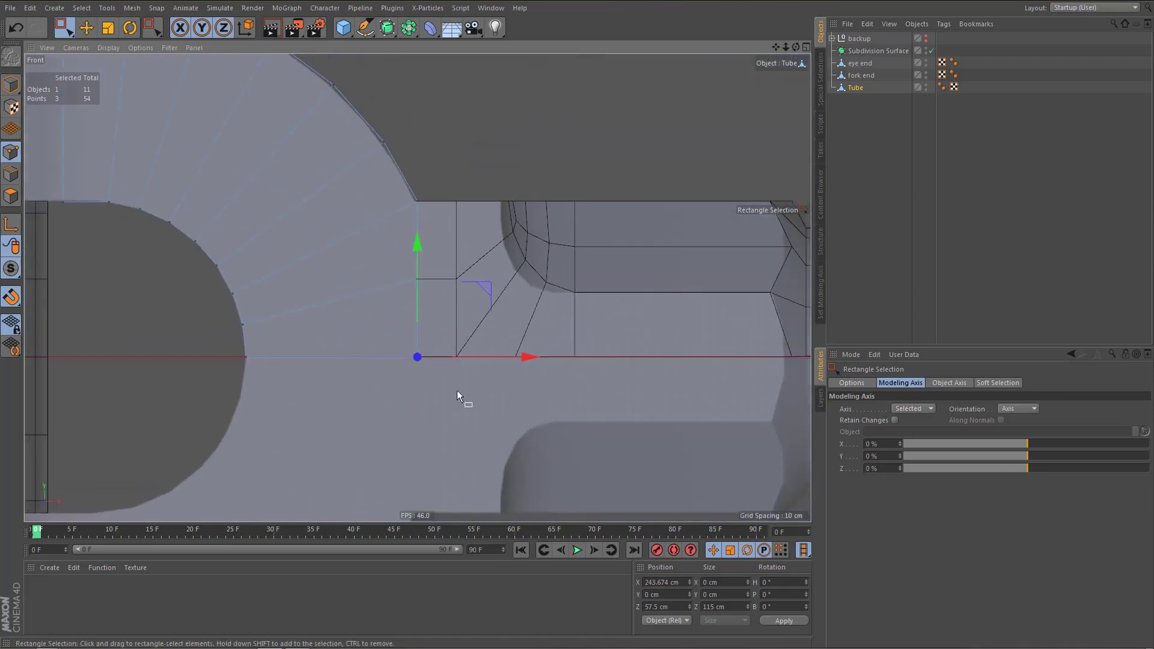
Delete the tube's end polygons that lie inside the seam with the fork end
{"action": "middle_click_drag", "start_coordinate": [433, 255], "coordinate": [479, 290], "text": "alt"}
{"action": "middle_click", "coordinate": [463, 247]}
{"action": "middle_click", "coordinate": [396, 196]}
{"action": "right_click_drag", "start_coordinate": [460, 240], "coordinate": [432, 315], "text": "alt"}
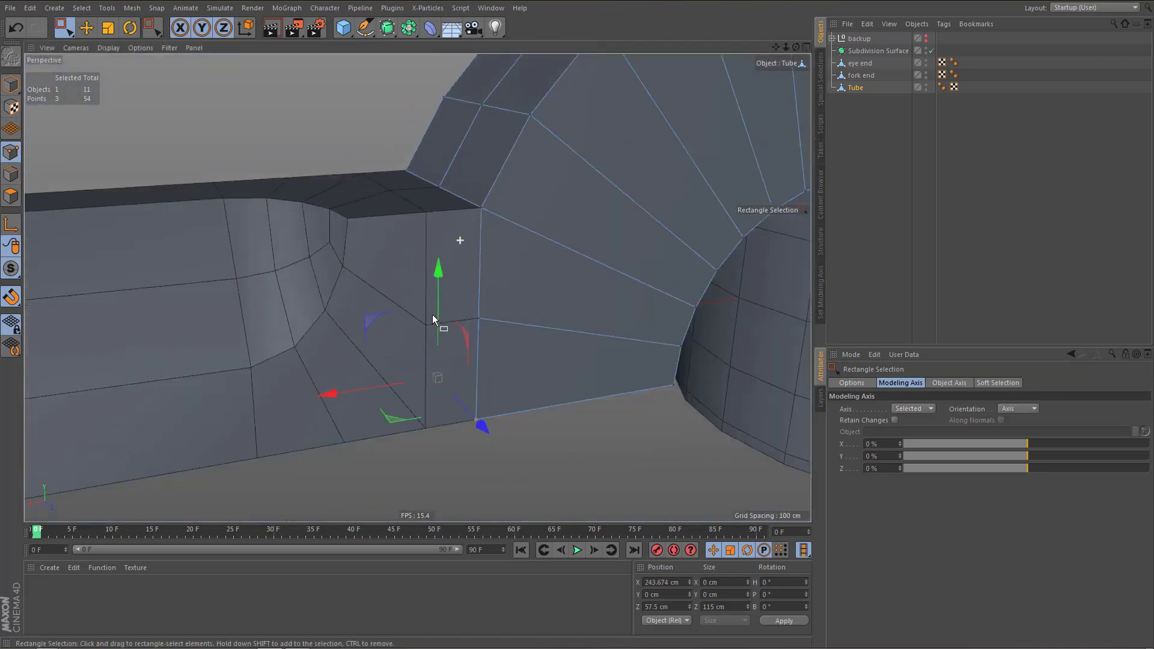
{"action": "left_click_drag", "start_coordinate": [432, 319], "coordinate": [638, 211], "text": "alt"}
{"action": "key", "text": "Tab"}
{"action": "key", "text": "q"}
{"action": "key", "text": "9"}
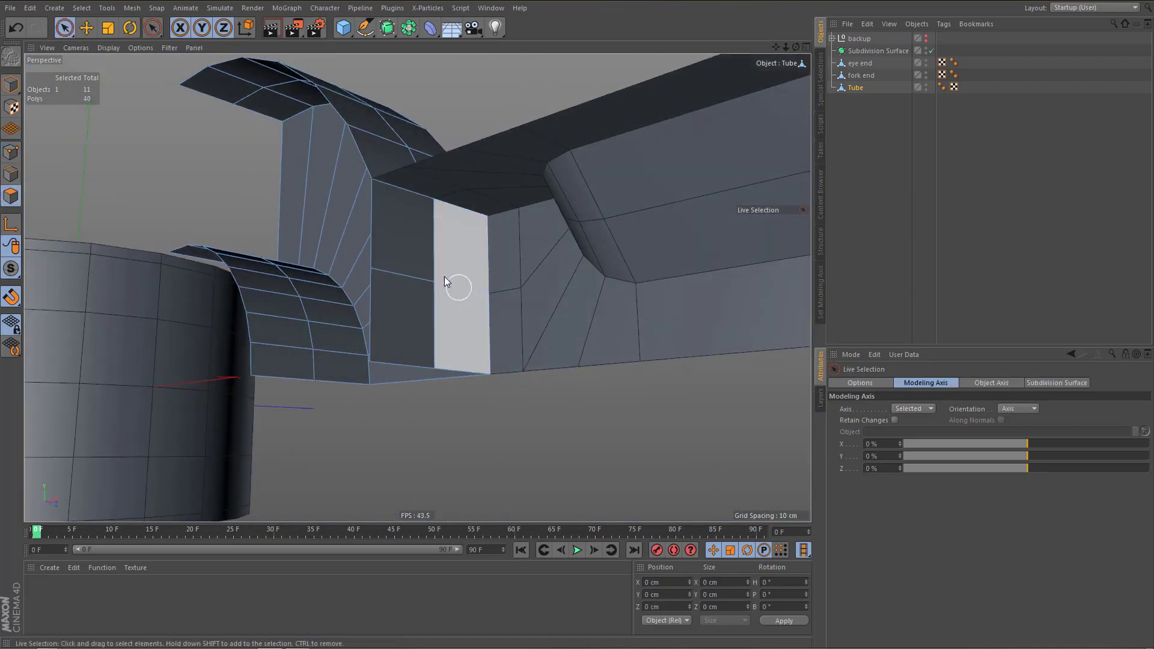
{"action": "left_click", "coordinate": [433, 270]}
{"action": "key", "text": "Delete"}
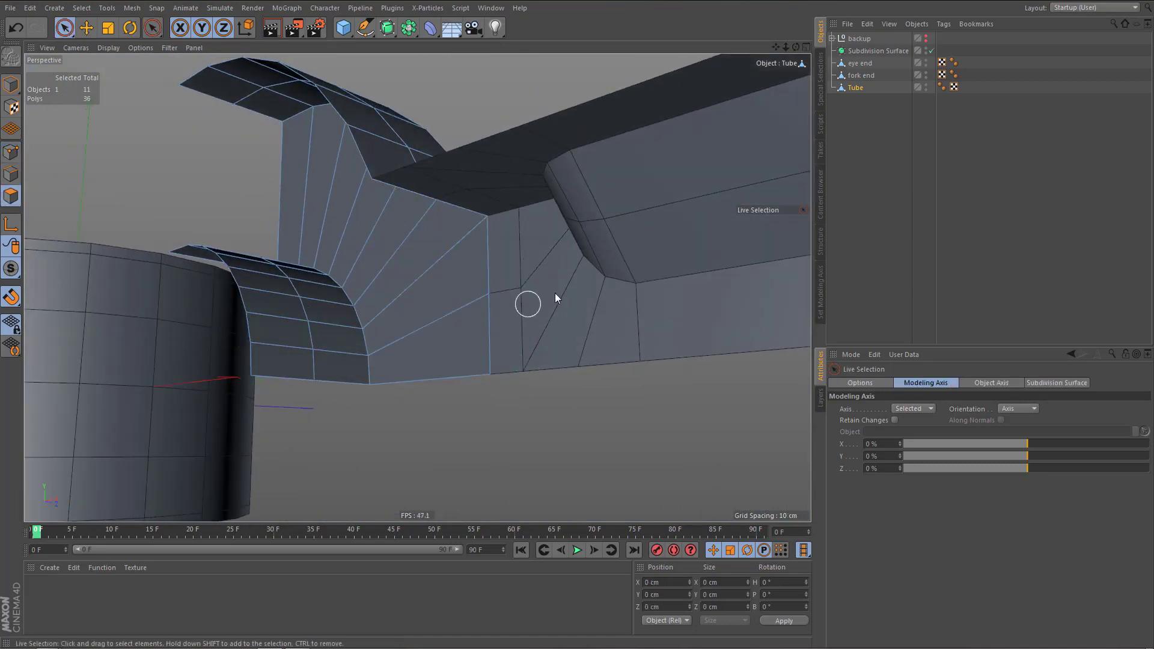
Merge the tube and the fork end into one object with Connect Objects + Delete
{"action": "left_click_drag", "start_coordinate": [547, 272], "coordinate": [543, 299], "text": "alt"}
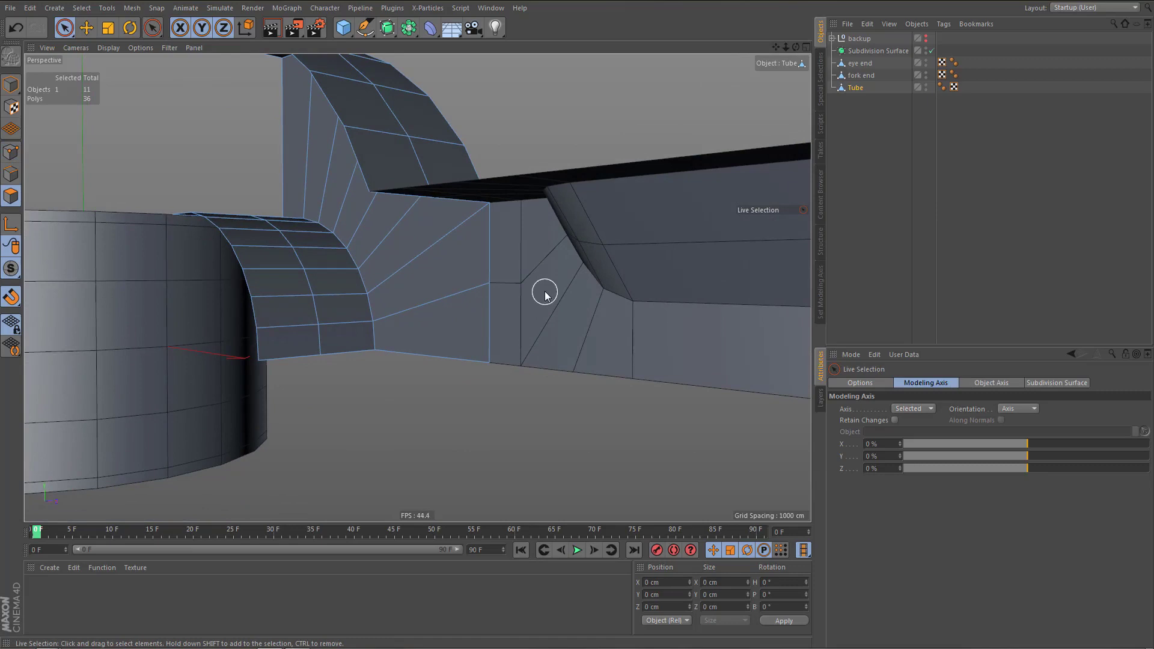
{"action": "right_click_drag", "start_coordinate": [507, 239], "coordinate": [499, 286], "text": "alt"}
{"action": "left_click_drag", "start_coordinate": [534, 212], "coordinate": [410, 258], "text": "alt"}
{"action": "left_click_drag", "start_coordinate": [480, 247], "coordinate": [403, 273], "text": "alt"}
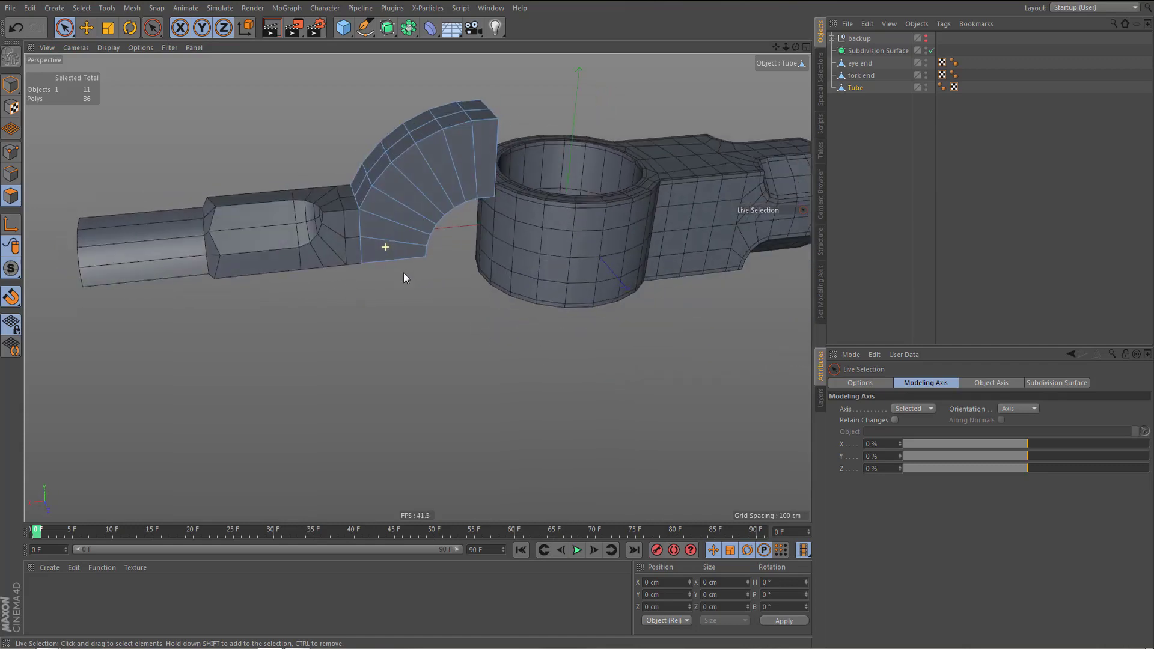
{"action": "left_click", "coordinate": [865, 77], "text": "ctrl"}
{"action": "right_click", "coordinate": [865, 78]}
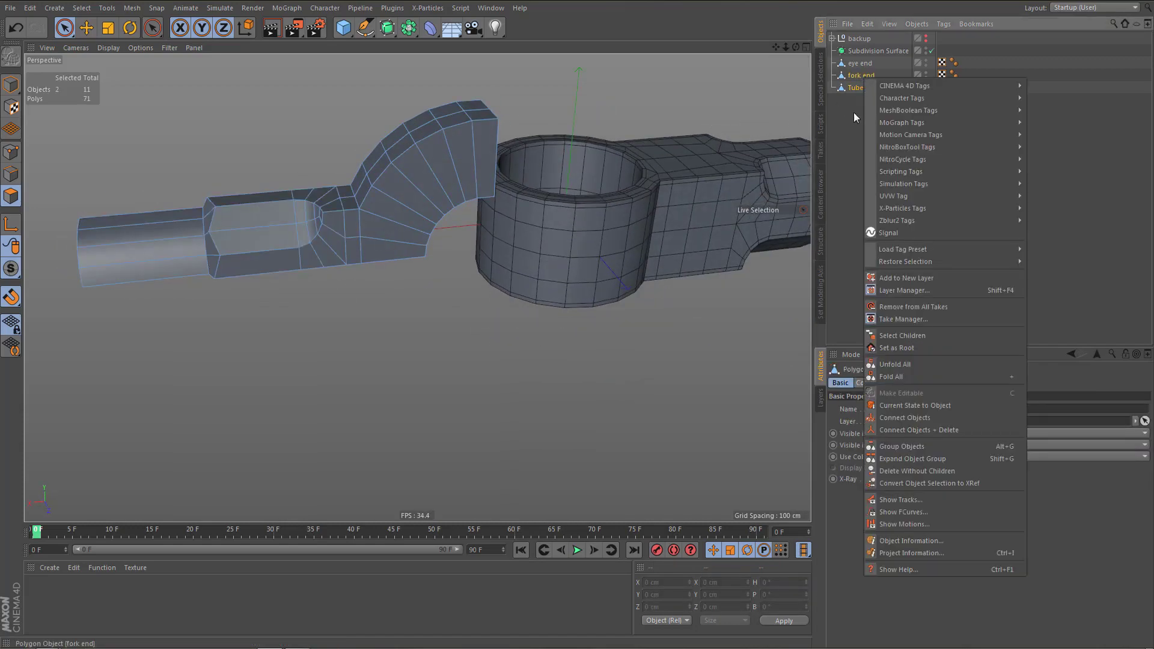
{"action": "left_click", "coordinate": [900, 428]}
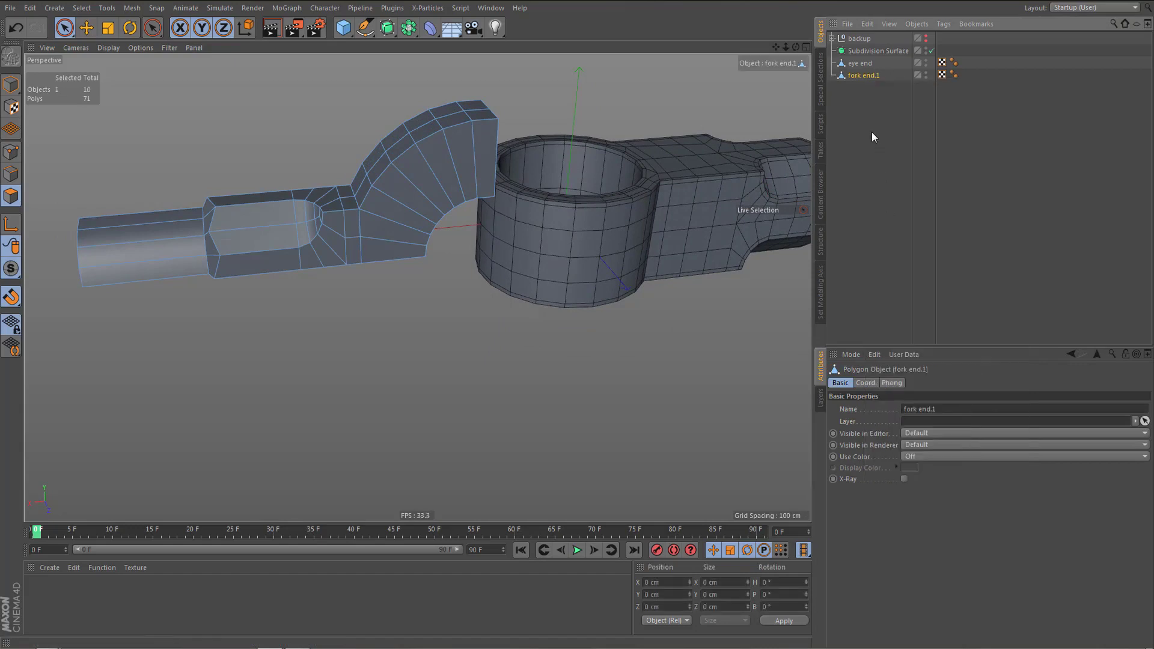
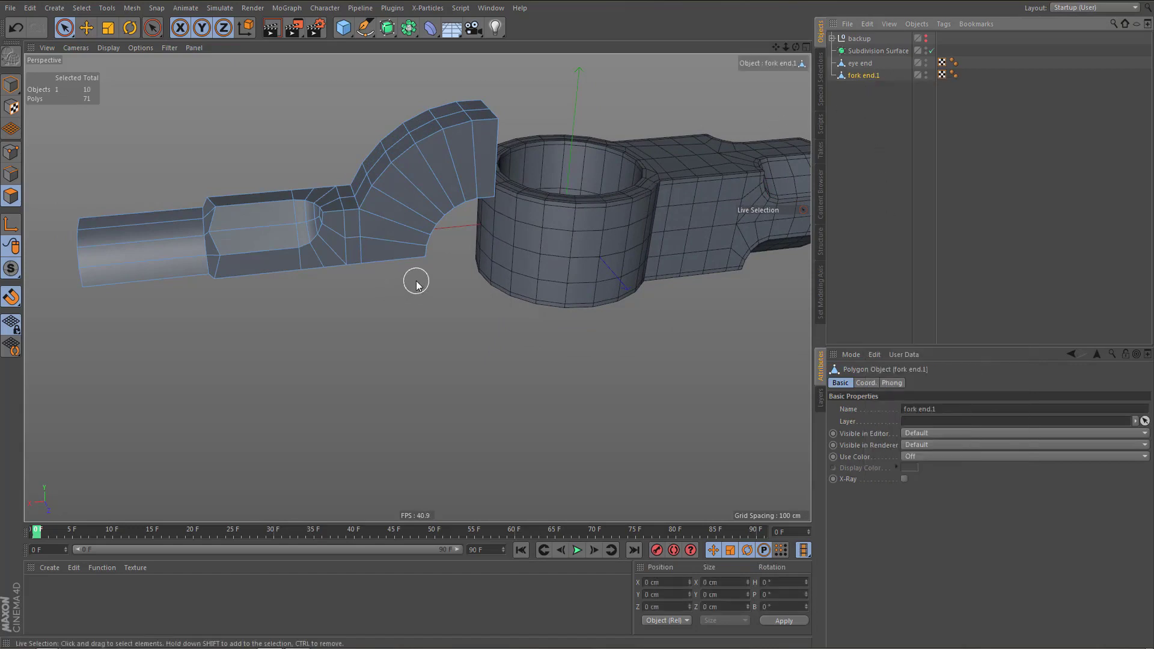
Remove the checkerboard UVW tags from the eye end and the merged fork end, and delete the Subdivision Surface object
{"action": "left_click", "coordinate": [942, 75]}
{"action": "key", "text": "Delete"}
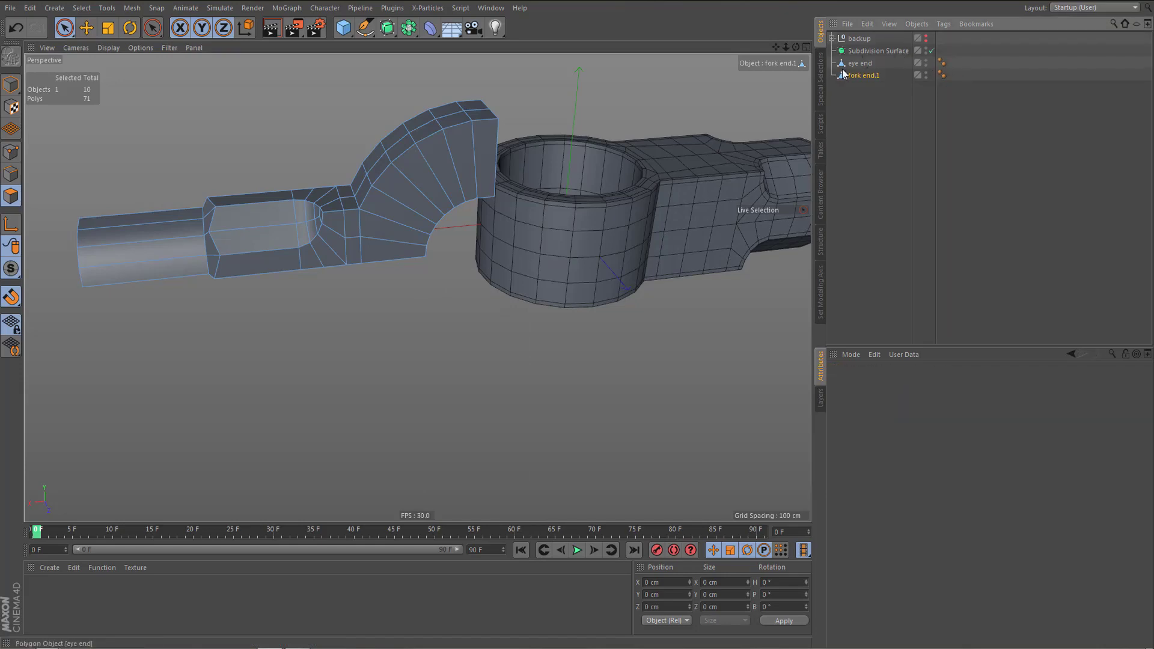
{"action": "double_click", "coordinate": [859, 63]}
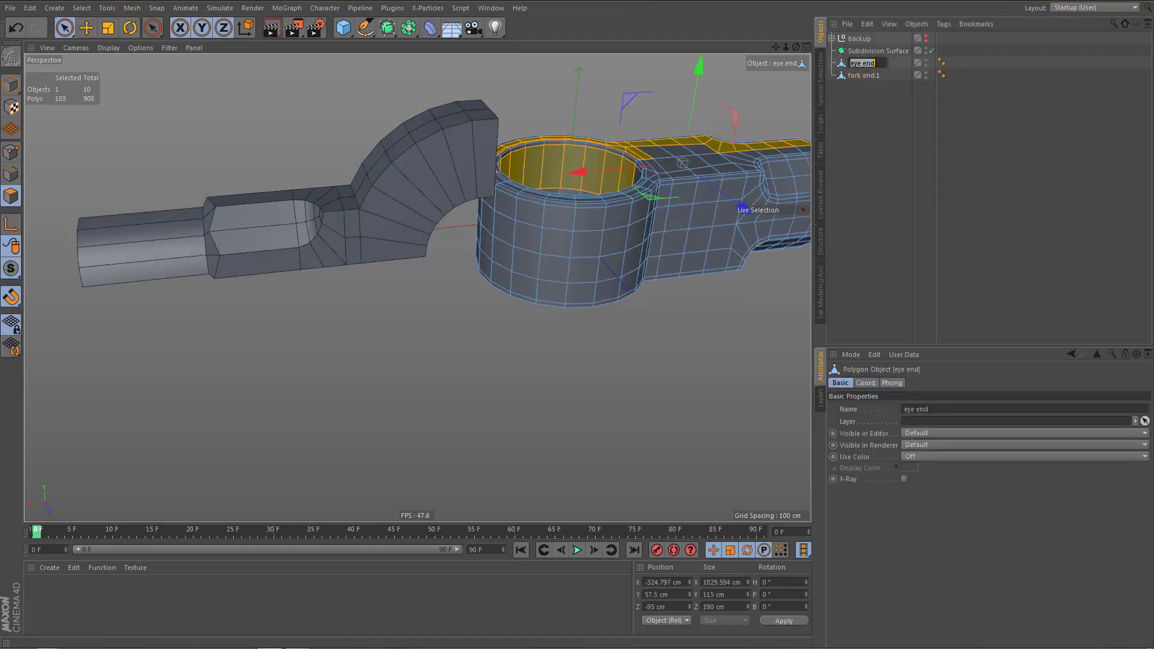
{"action": "key", "text": "Return"}
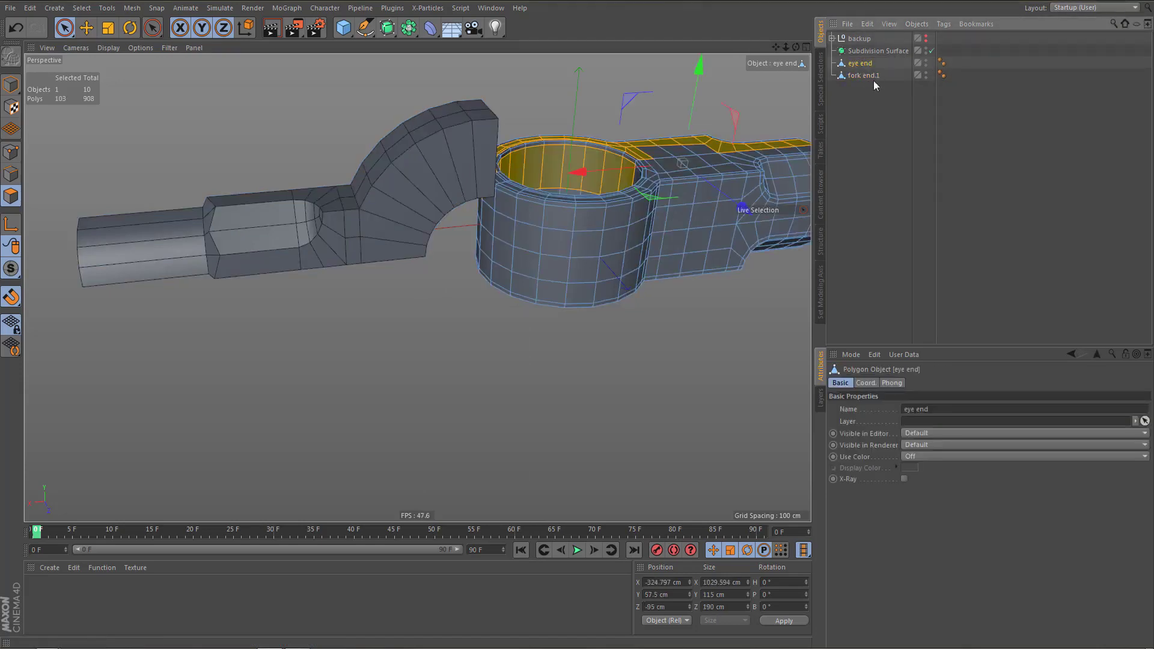
{"action": "left_click", "coordinate": [866, 50]}
{"action": "key", "text": "Delete"}
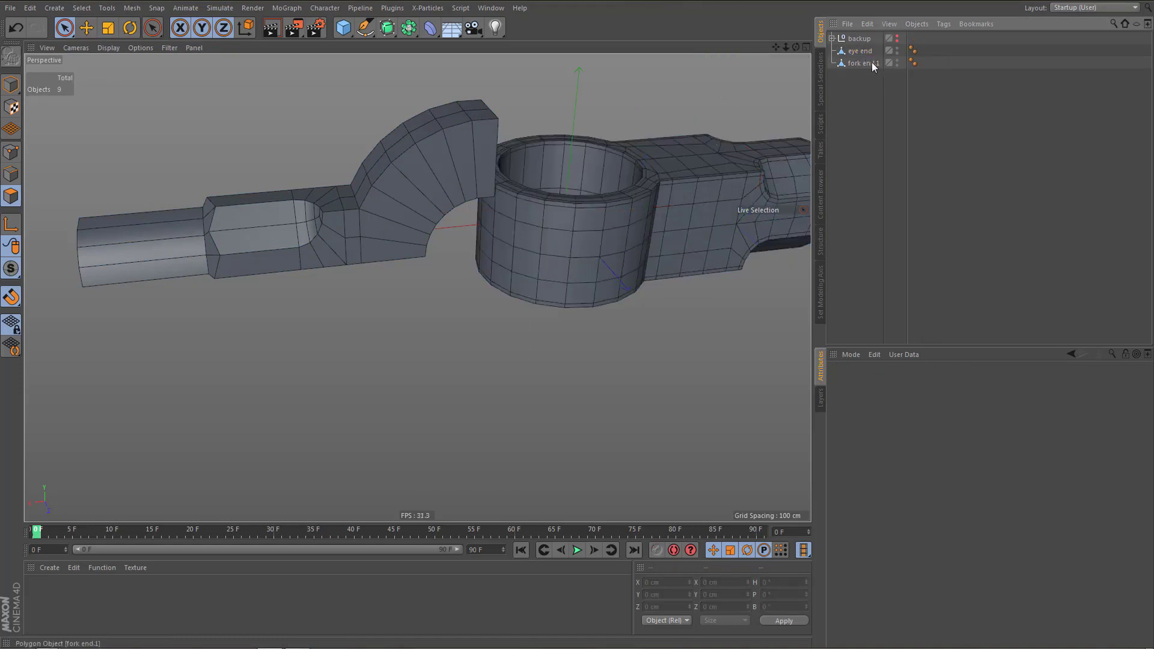
Copy the Tube primitive from the backup group to the top level of the object hierarchy and collapse the group
{"action": "left_click", "coordinate": [872, 63]}
{"action": "right_click_drag", "start_coordinate": [546, 185], "coordinate": [597, 204], "text": "alt"}
{"action": "left_click_drag", "start_coordinate": [596, 204], "coordinate": [548, 218], "text": "alt"}
{"action": "middle_click", "coordinate": [549, 219]}
{"action": "middle_click", "coordinate": [577, 325]}
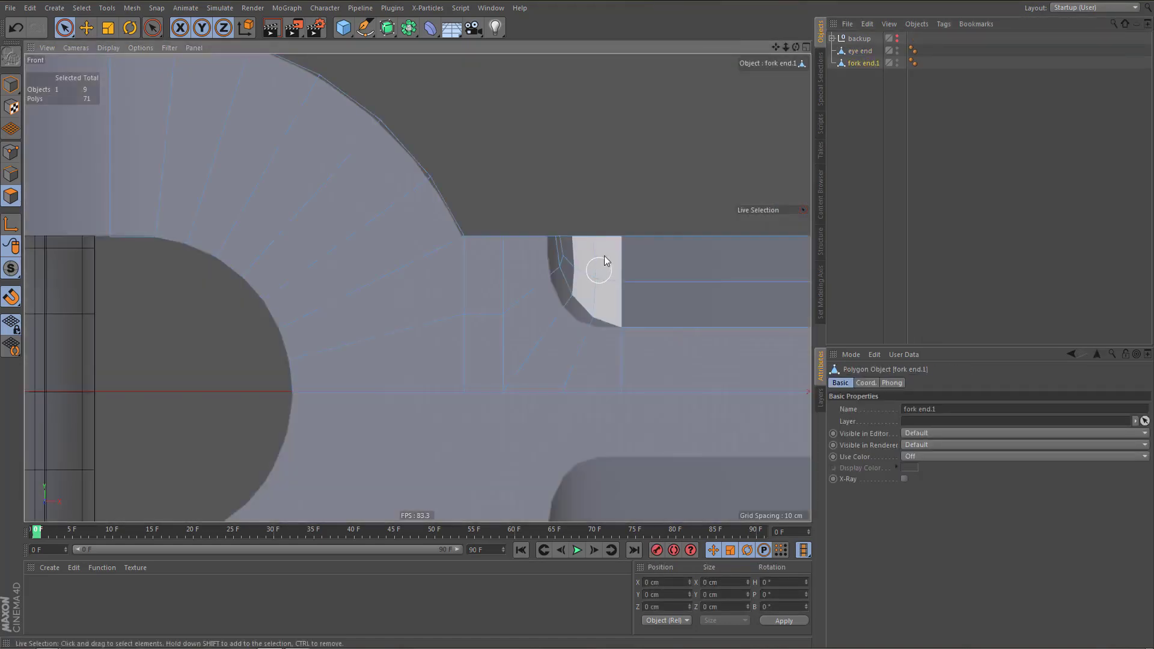
{"action": "scroll", "coordinate": [605, 259], "scroll_direction": "down", "scroll_amount": 5}
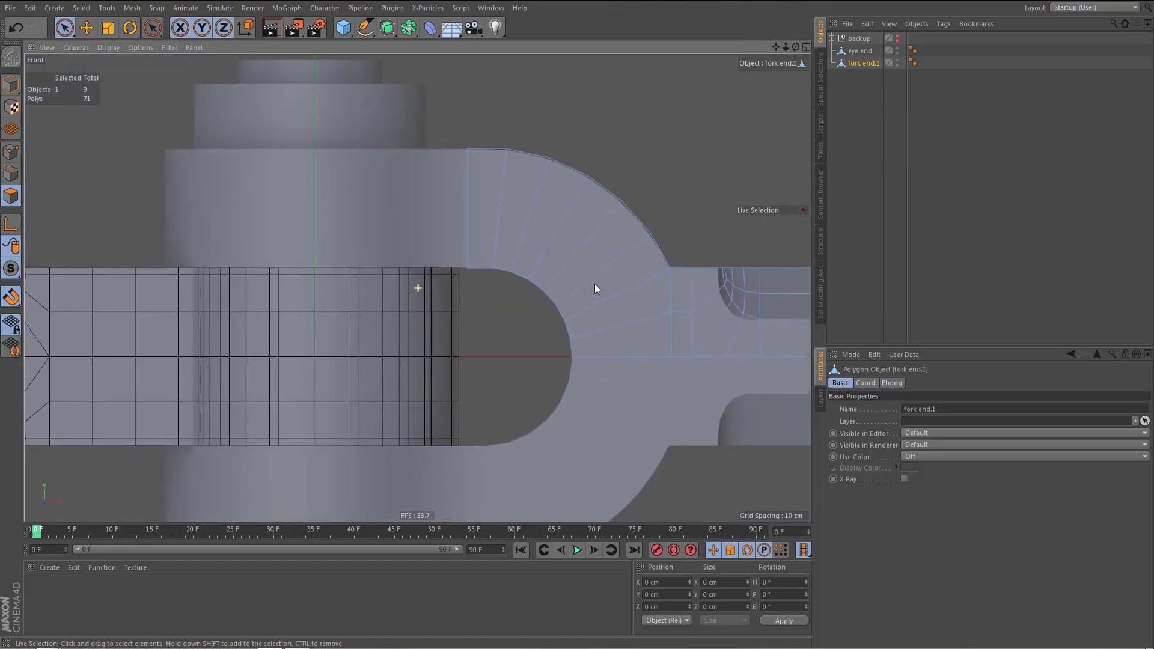
{"action": "middle_click_drag", "start_coordinate": [523, 256], "coordinate": [607, 250], "text": "alt"}
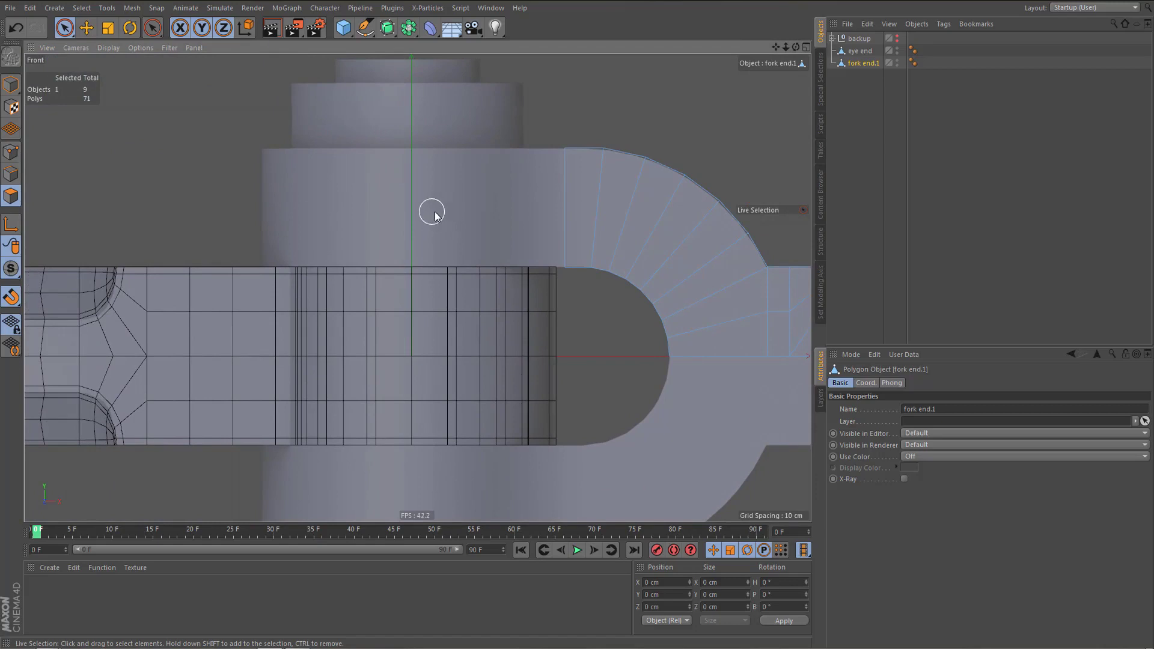
{"action": "scroll", "coordinate": [472, 210], "scroll_direction": "down", "scroll_amount": 2}
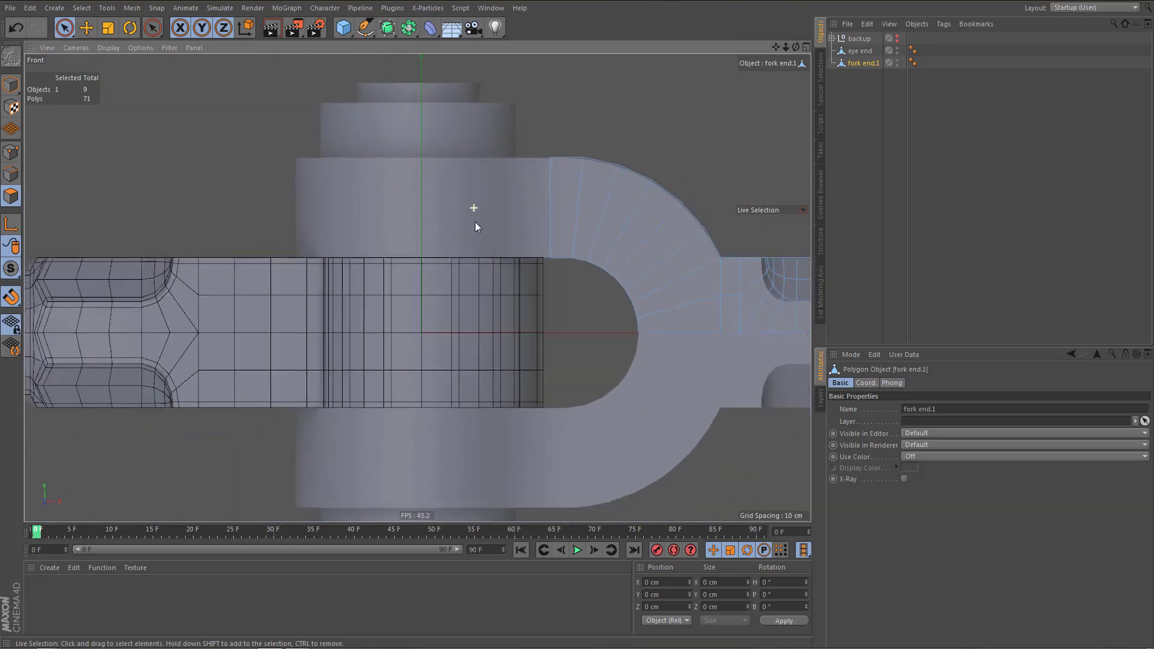
{"action": "left_click", "coordinate": [832, 38]}
{"action": "left_click", "coordinate": [863, 64]}
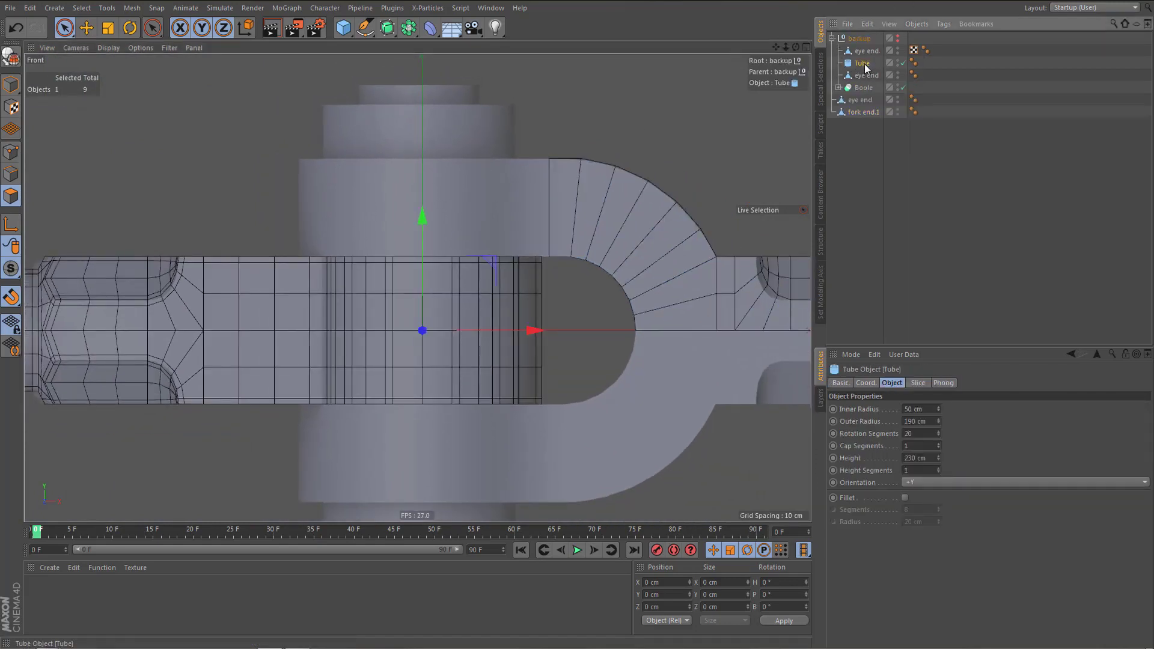
{"action": "left_click_drag", "start_coordinate": [879, 156], "coordinate": [879, 157], "text": "ctrl"}
{"action": "left_click", "coordinate": [832, 38]}
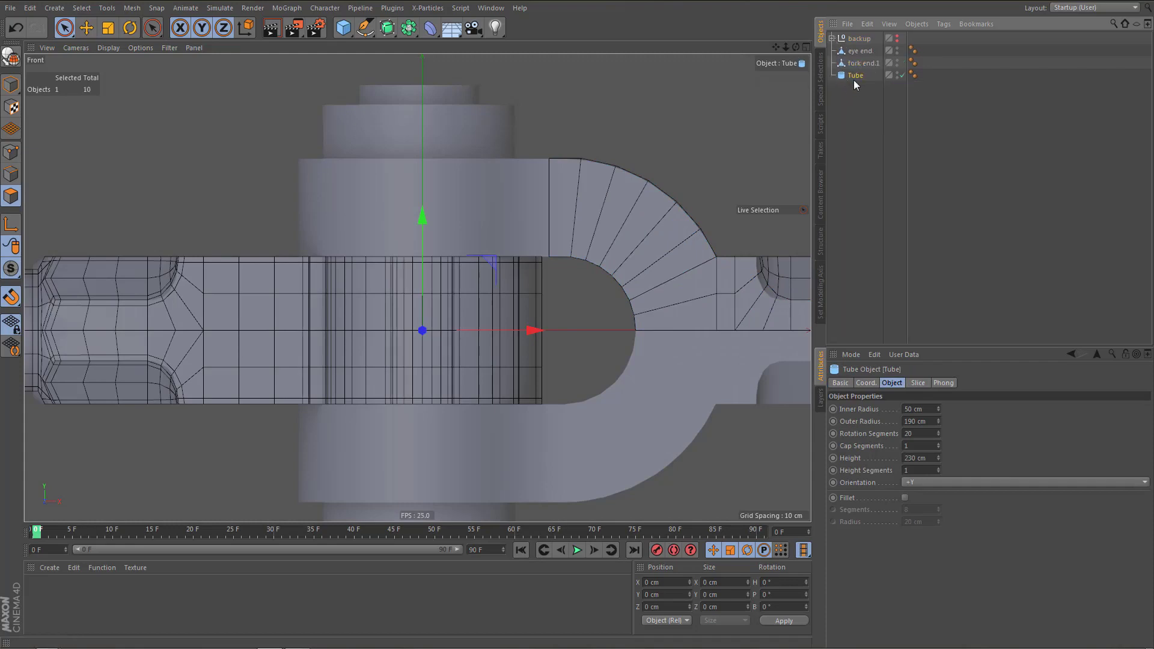
Move the copied tube up along Y until its base is level with the underside of the fork's upper arm
{"action": "middle_click_drag", "start_coordinate": [558, 297], "coordinate": [601, 324], "text": "alt"}
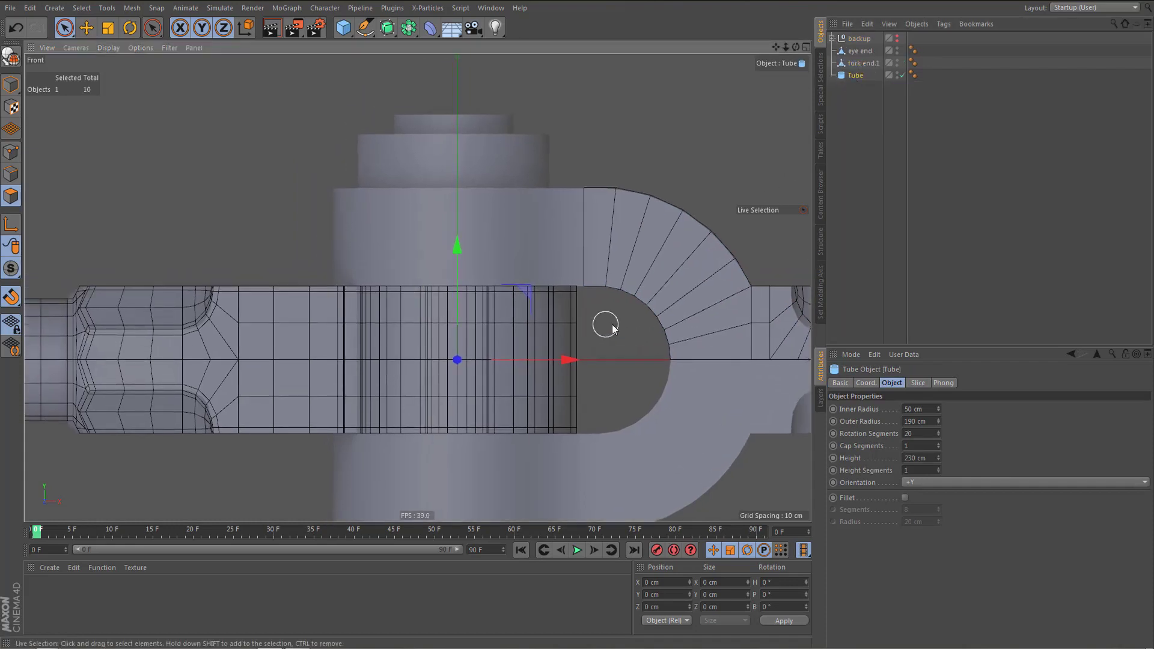
{"action": "key", "text": "e"}
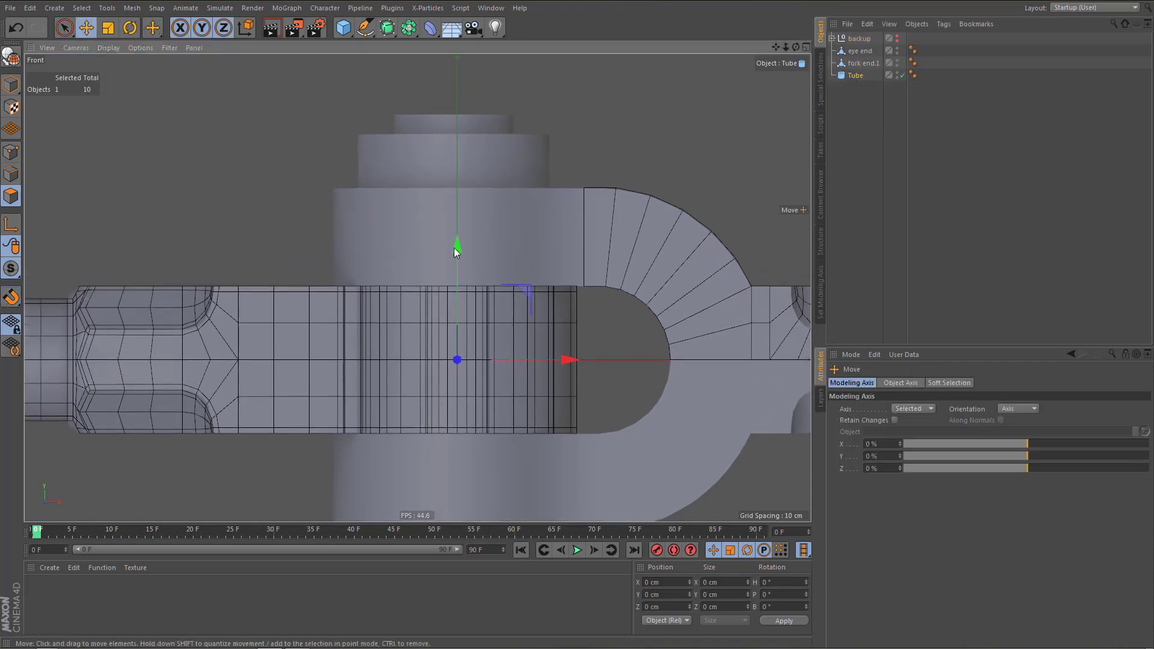
{"action": "left_click_drag", "start_coordinate": [457, 247], "coordinate": [464, 98]}
Hide the eye end and set the tube's inner radius to 95 cm to match the pin circle in the top view
{"action": "middle_click", "coordinate": [493, 150]}
{"action": "middle_click", "coordinate": [513, 189]}
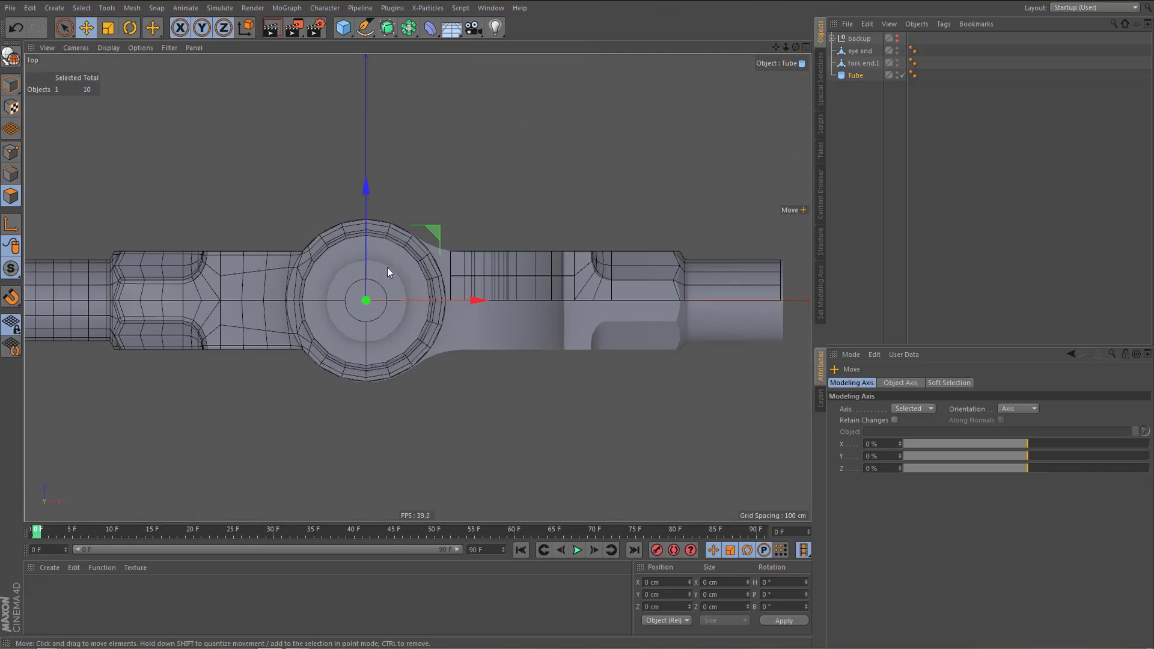
{"action": "scroll", "coordinate": [387, 267], "scroll_direction": "up", "scroll_amount": 5}
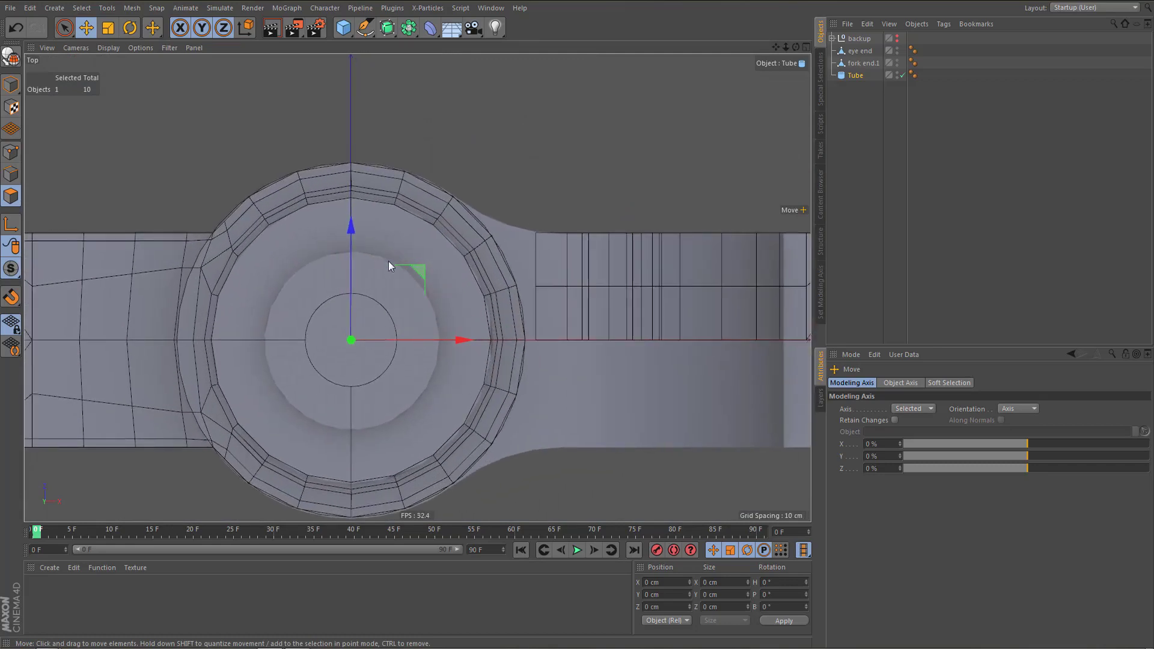
{"action": "middle_click_drag", "start_coordinate": [439, 252], "coordinate": [489, 256]}
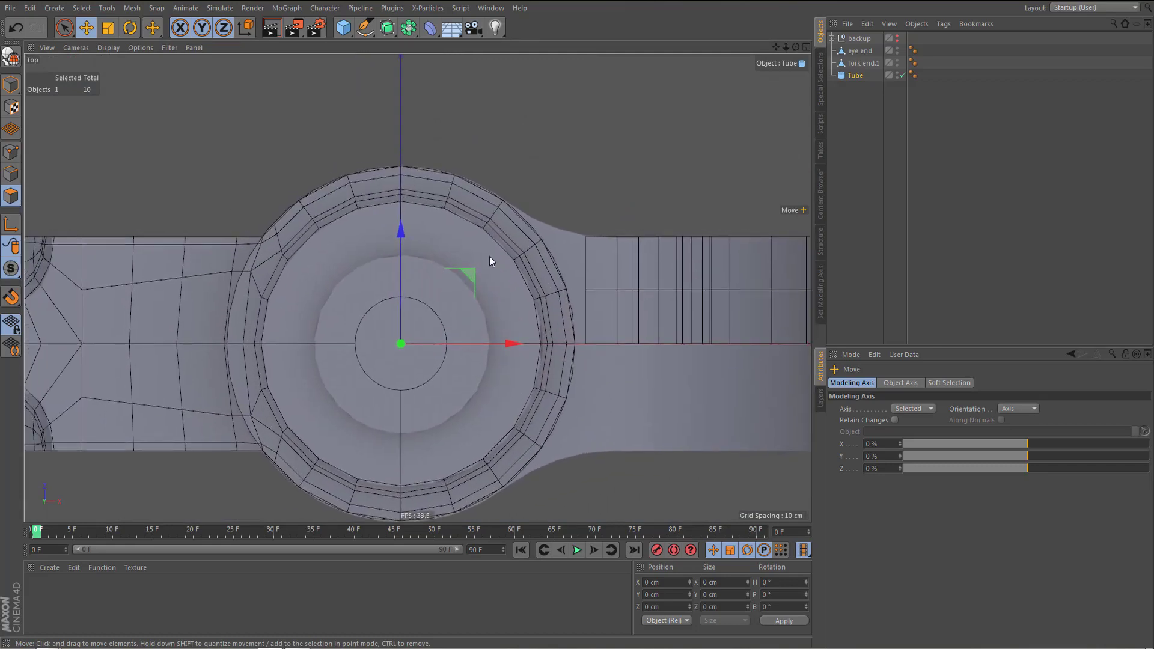
{"action": "left_click", "coordinate": [896, 49]}
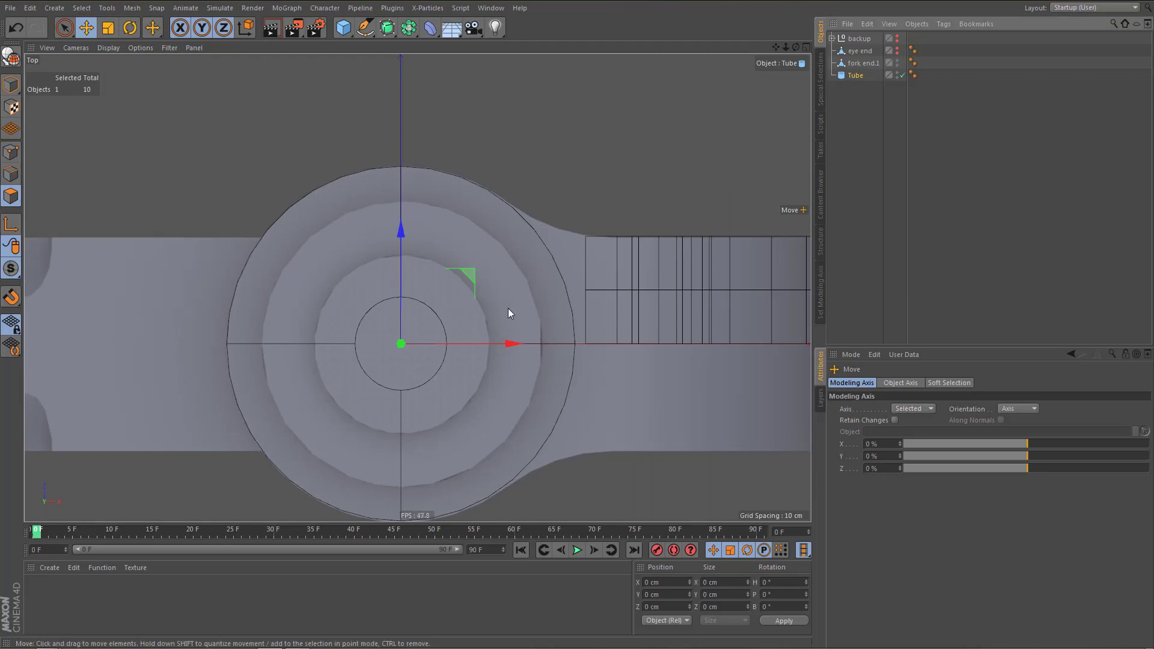
{"action": "middle_click_drag", "start_coordinate": [508, 309], "coordinate": [531, 309], "text": "alt"}
{"action": "left_click", "coordinate": [854, 75]}
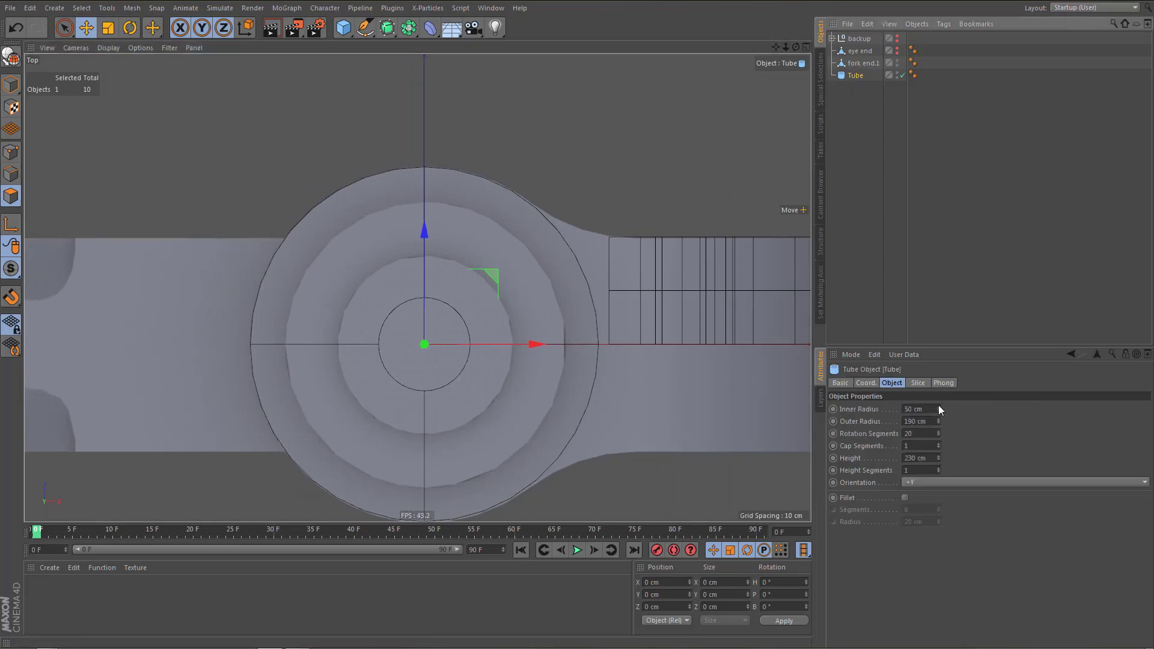
{"action": "left_click_drag", "start_coordinate": [939, 408], "coordinate": [963, 407]}
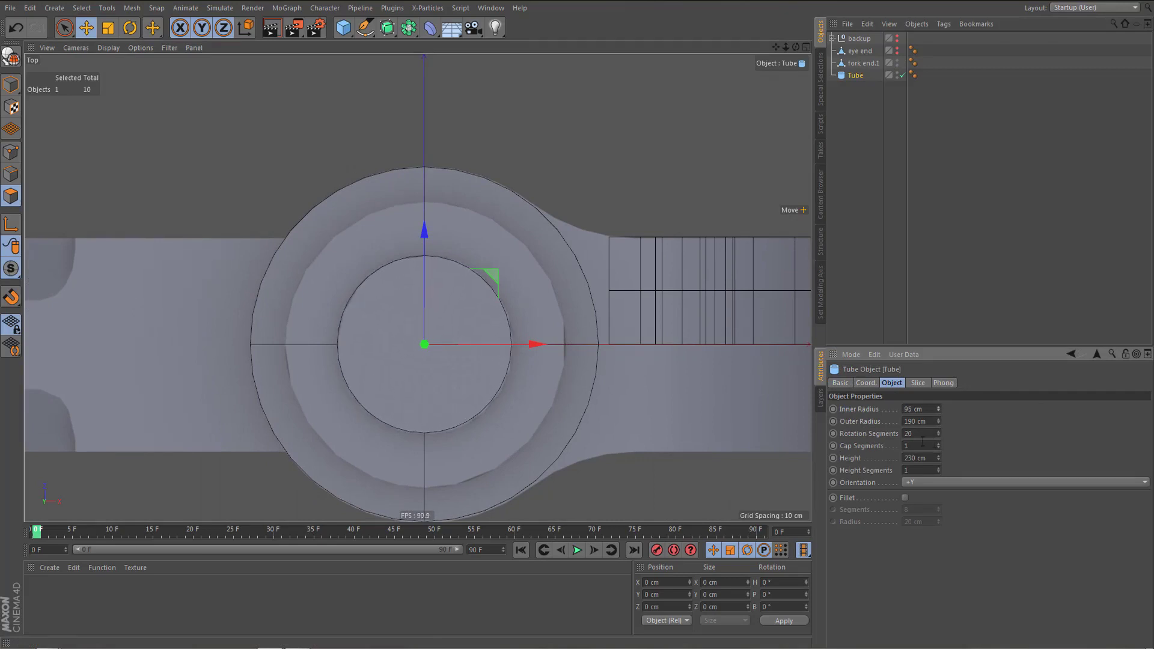
Examine the tube's shape and height against the fork arm and the reference in the perspective and right views
{"action": "middle_click", "coordinate": [385, 345]}
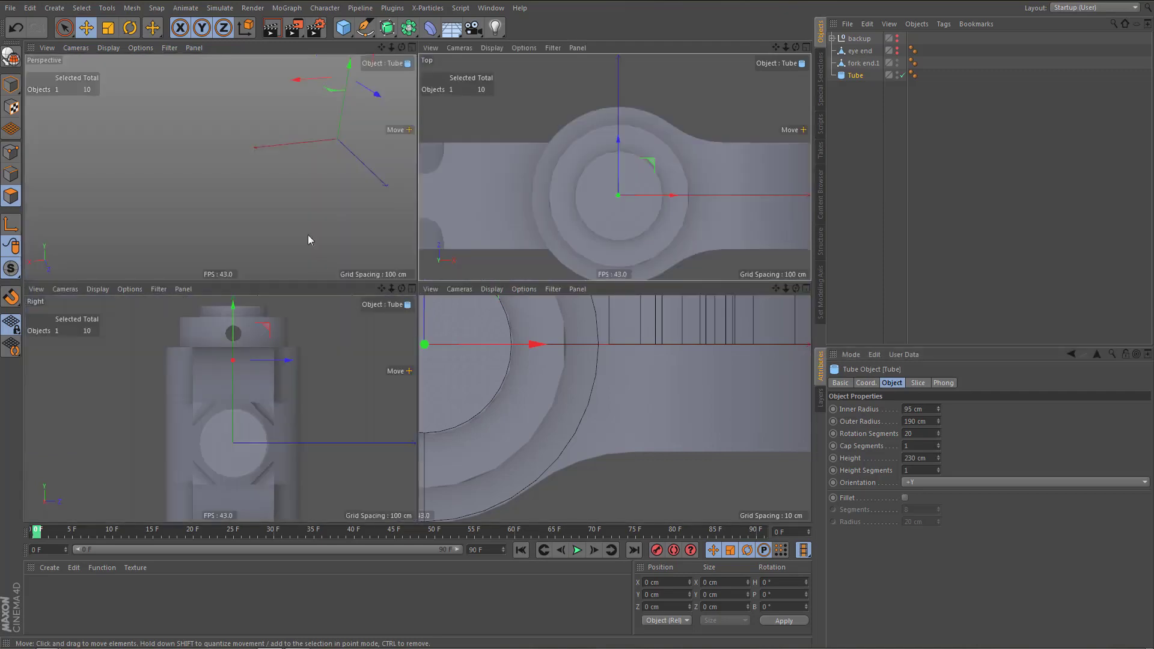
{"action": "middle_click", "coordinate": [385, 212]}
{"action": "scroll", "coordinate": [420, 211], "scroll_direction": "down", "scroll_amount": 6}
{"action": "middle_click_drag", "start_coordinate": [467, 214], "coordinate": [404, 340], "text": "alt"}
{"action": "scroll", "coordinate": [510, 255], "scroll_direction": "up", "scroll_amount": 2}
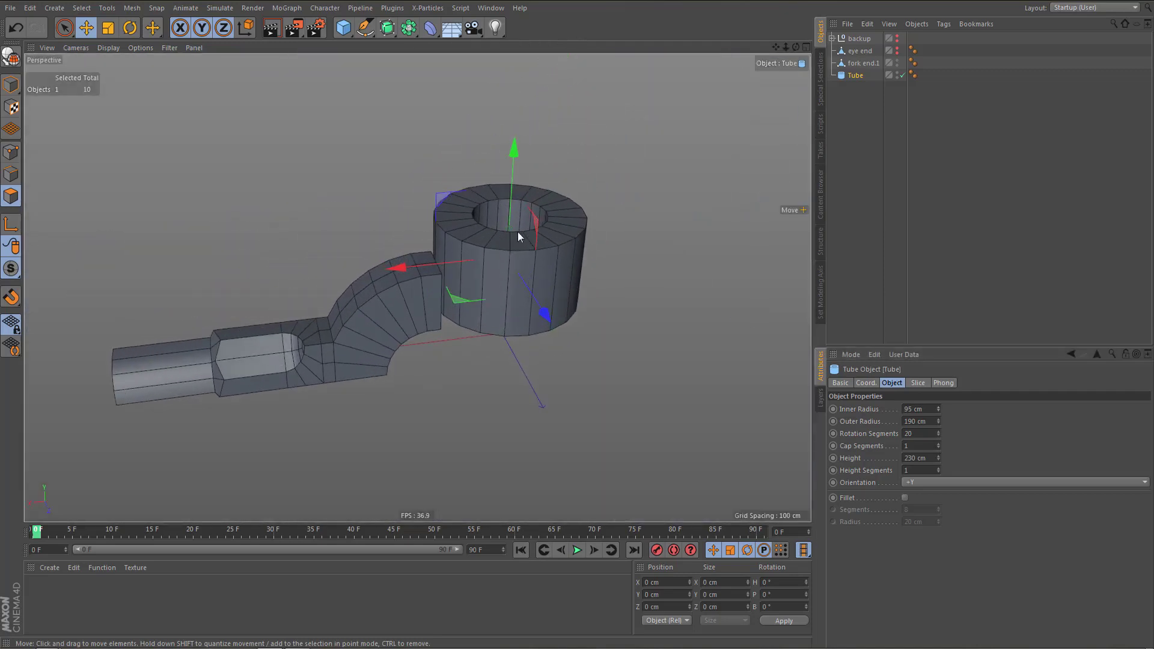
{"action": "middle_click", "coordinate": [521, 214]}
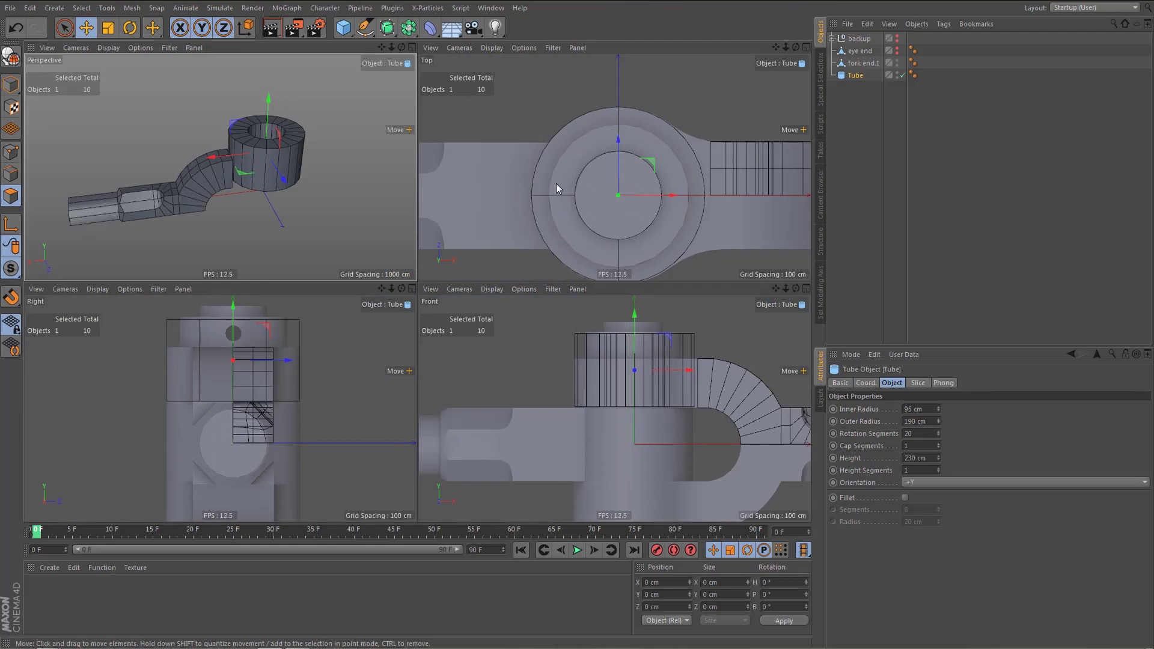
{"action": "middle_click", "coordinate": [250, 342]}
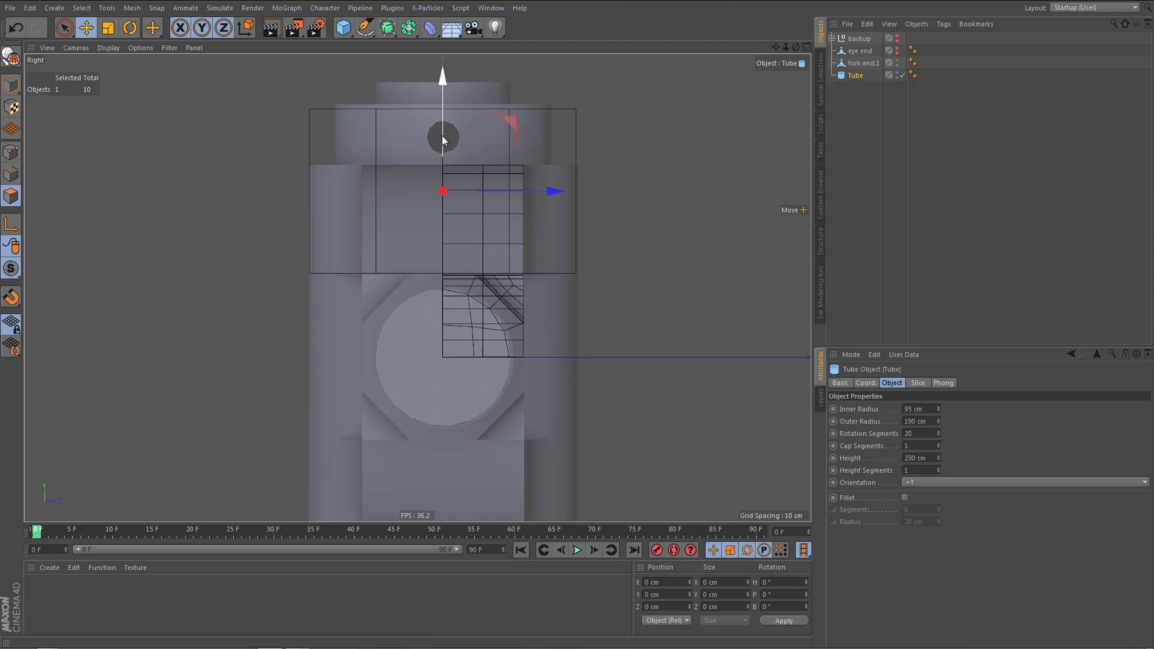
{"action": "scroll", "coordinate": [439, 146], "scroll_direction": "down", "scroll_amount": 5}
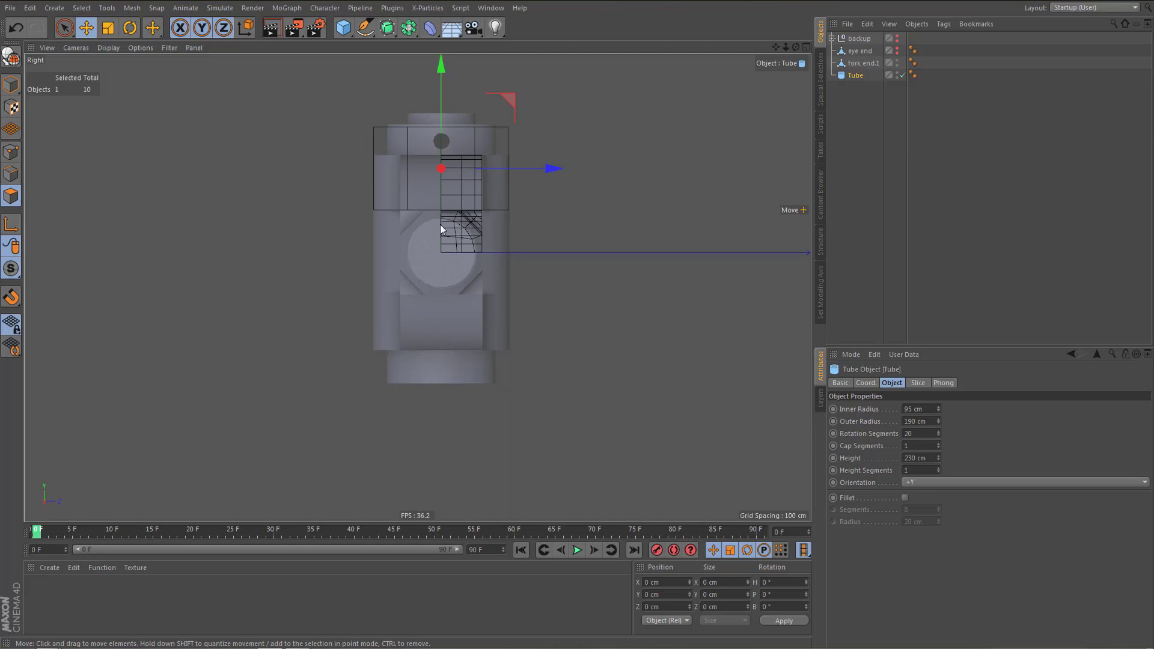
Examine the tube's fit against the fork arm's end and the reference in the perspective, top and front views
{"action": "middle_click", "coordinate": [395, 164]}
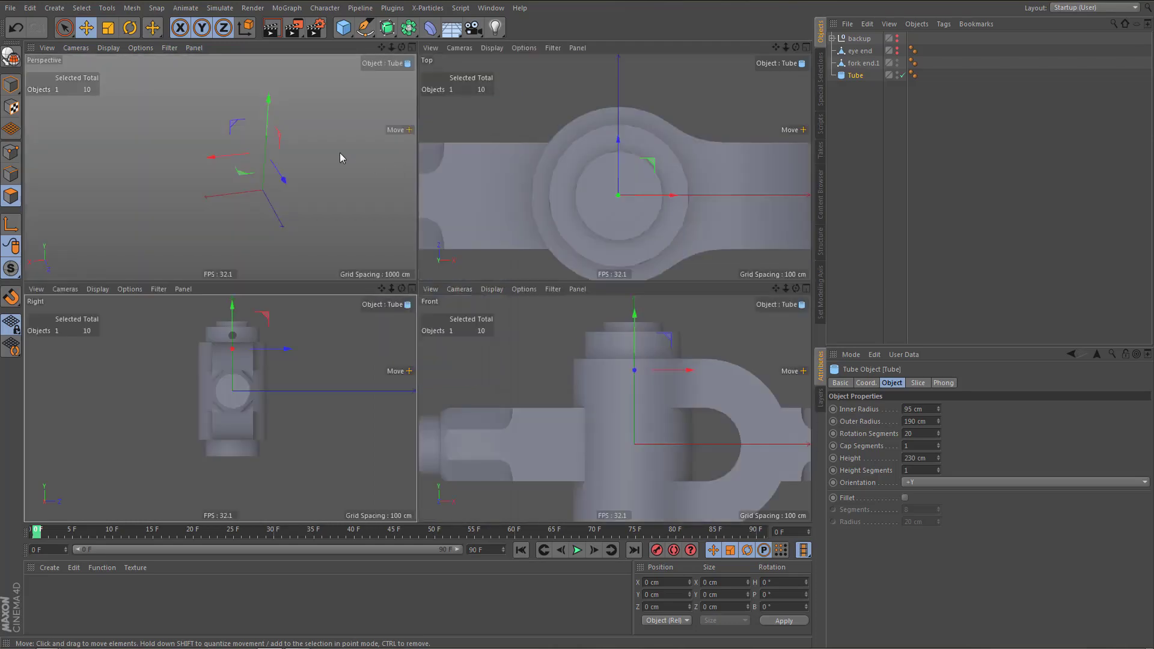
{"action": "middle_click", "coordinate": [340, 153]}
{"action": "left_click_drag", "start_coordinate": [439, 227], "coordinate": [441, 264], "text": "alt"}
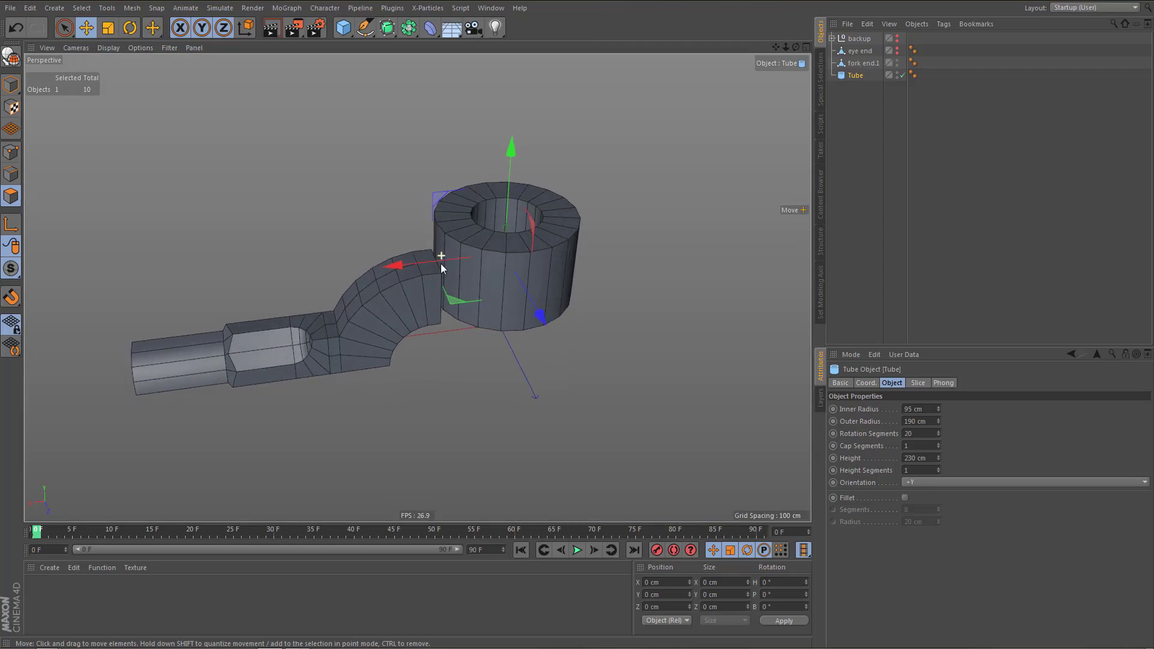
{"action": "right_click_drag", "start_coordinate": [461, 262], "coordinate": [550, 238], "text": "alt"}
{"action": "left_click_drag", "start_coordinate": [481, 255], "coordinate": [700, 307], "text": "alt"}
{"action": "left_click_drag", "start_coordinate": [625, 340], "coordinate": [624, 330], "text": "alt"}
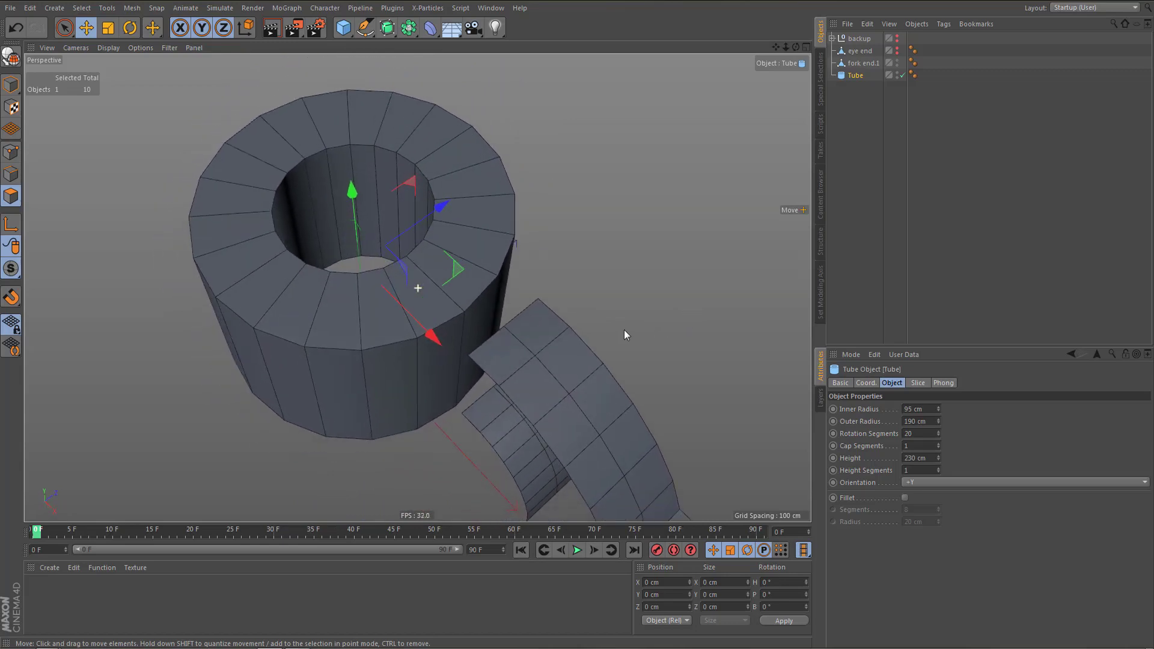
{"action": "middle_click", "coordinate": [629, 305]}
{"action": "middle_click", "coordinate": [624, 232]}
{"action": "middle_click", "coordinate": [616, 264]}
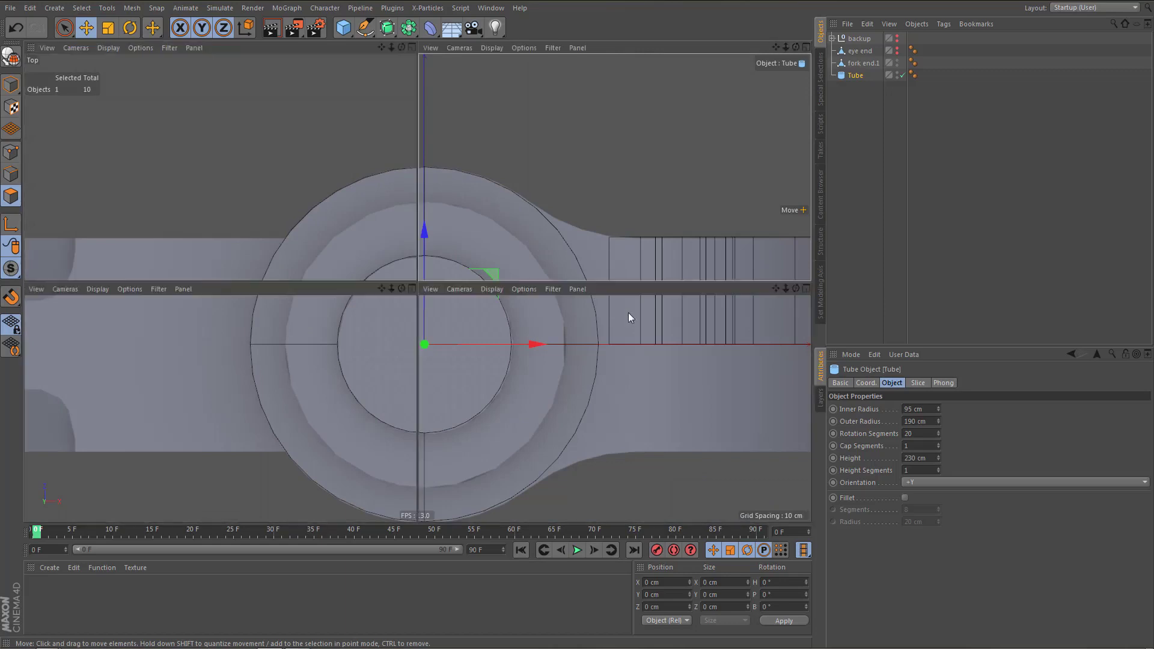
{"action": "middle_click", "coordinate": [631, 318]}
{"action": "scroll", "coordinate": [559, 289], "scroll_direction": "down", "scroll_amount": 1}
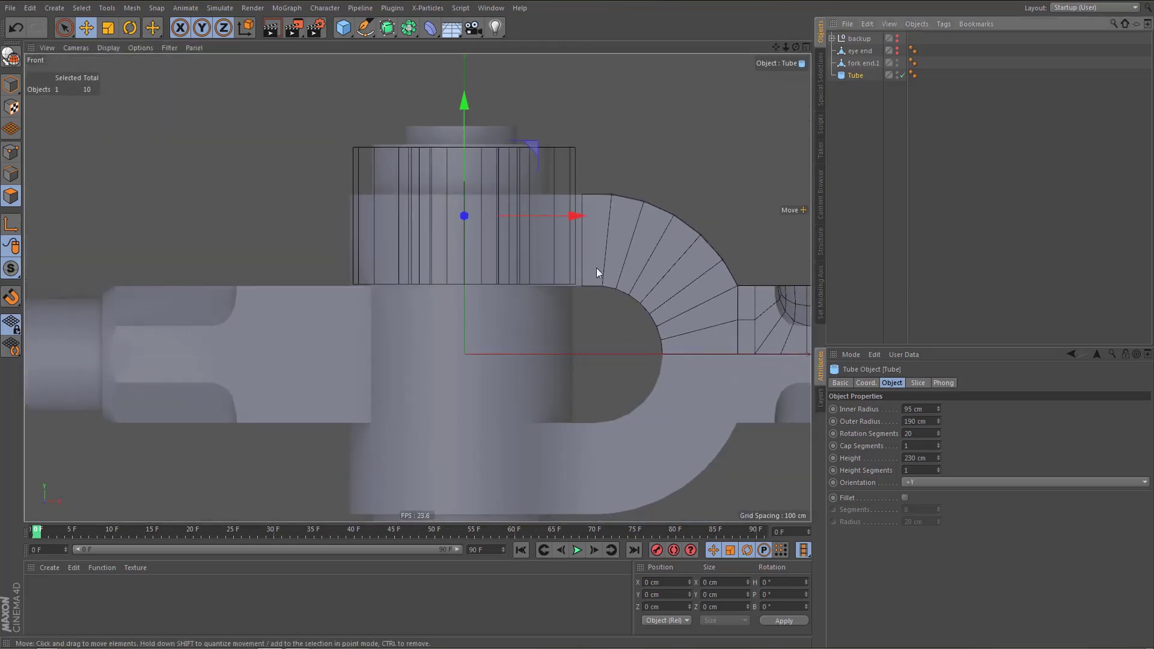
Make the tube editable and prepare to select its points with Rectangle Selection in the front view
{"action": "key", "text": "c"}
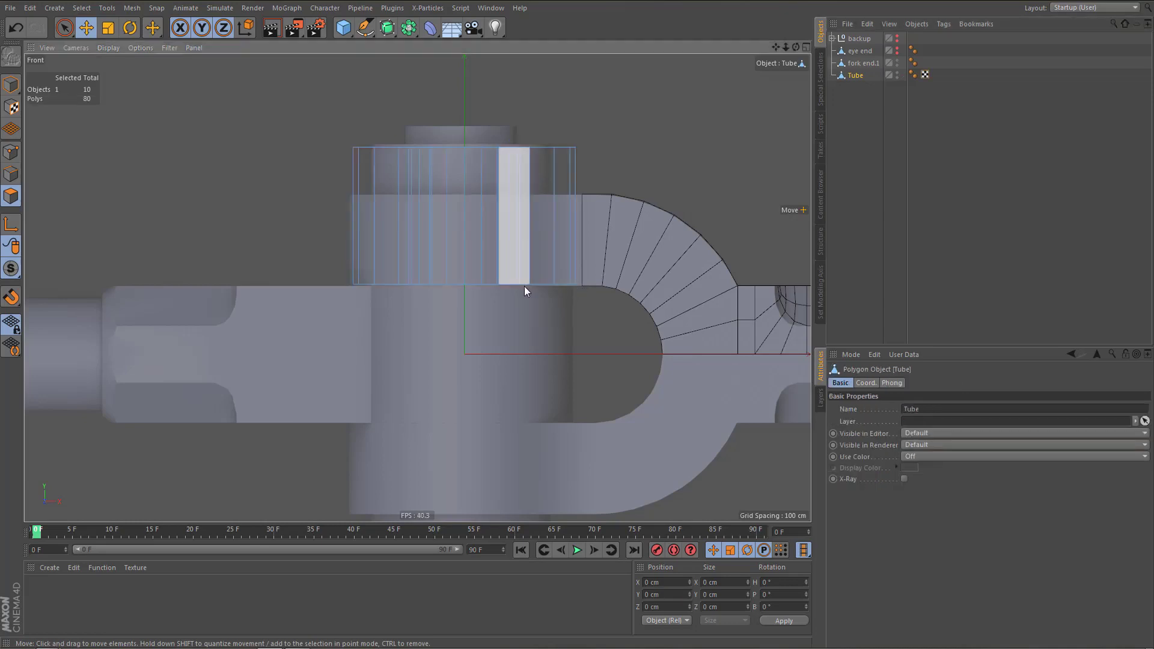
{"action": "scroll", "coordinate": [527, 286], "scroll_direction": "up", "scroll_amount": 1}
{"action": "middle_click_drag", "start_coordinate": [547, 290], "coordinate": [554, 322], "text": "alt"}
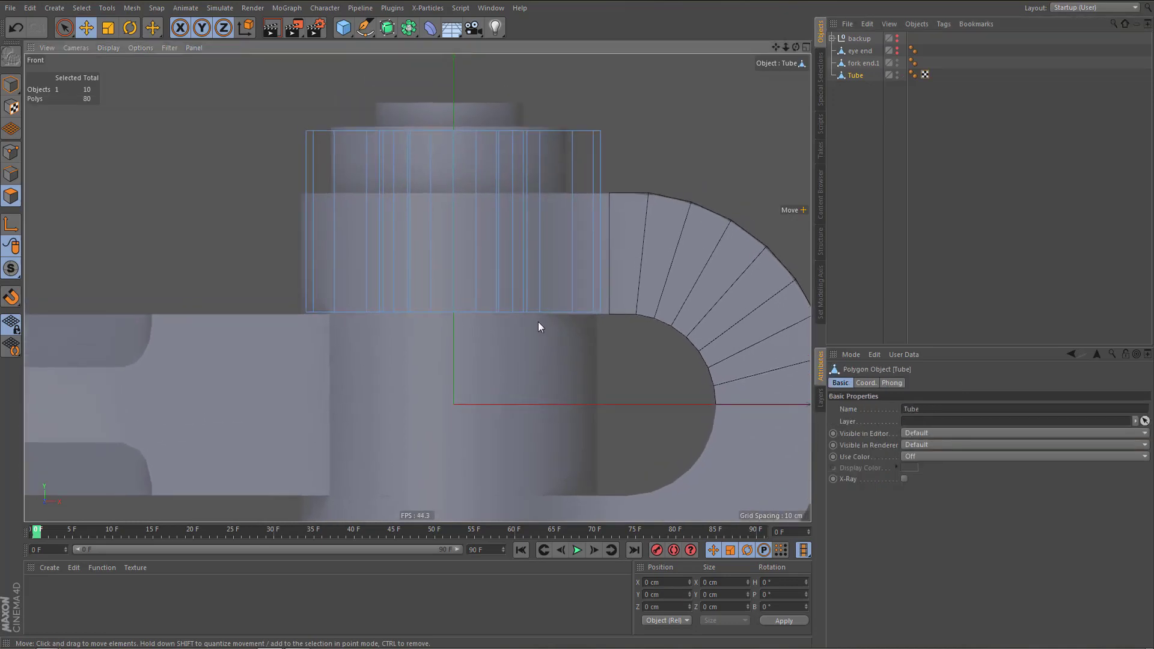
{"action": "key", "text": "0"}
{"action": "middle_click_drag", "start_coordinate": [561, 251], "coordinate": [548, 303], "text": "alt"}
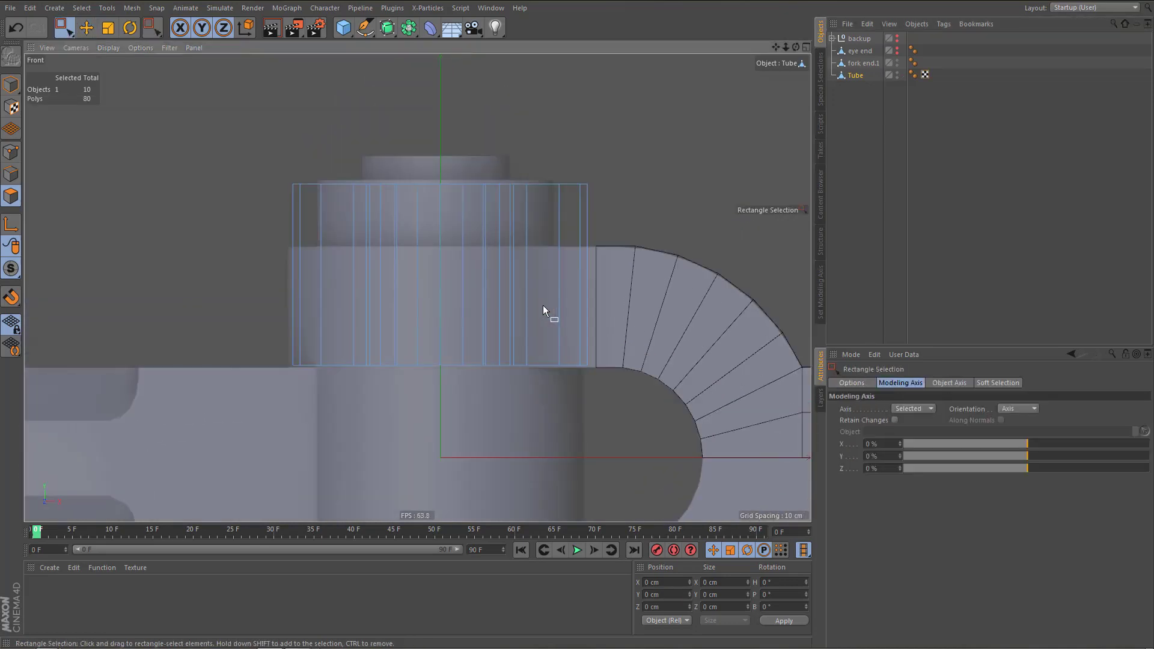
{"action": "key", "text": "Return"}
Lower the tube's upper points along Y until they are level with the top of the fork's upper arm
{"action": "left_click_drag", "start_coordinate": [257, 154], "coordinate": [671, 228]}
{"action": "middle_click_drag", "start_coordinate": [508, 256], "coordinate": [488, 325], "text": "alt"}
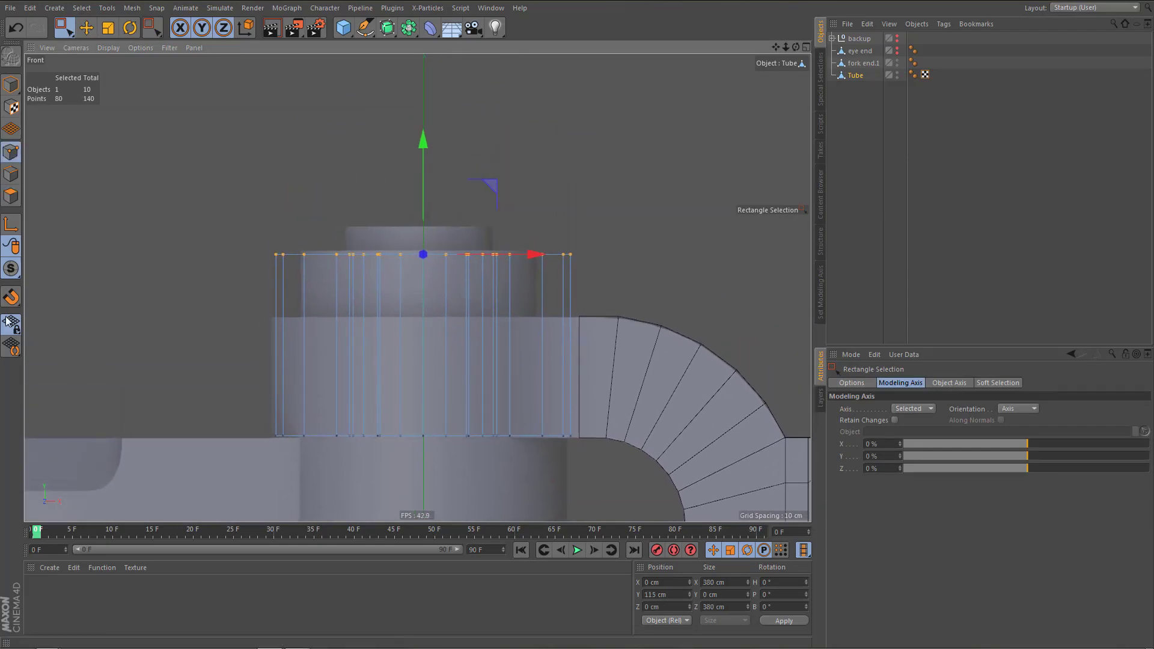
{"action": "key", "text": "e"}
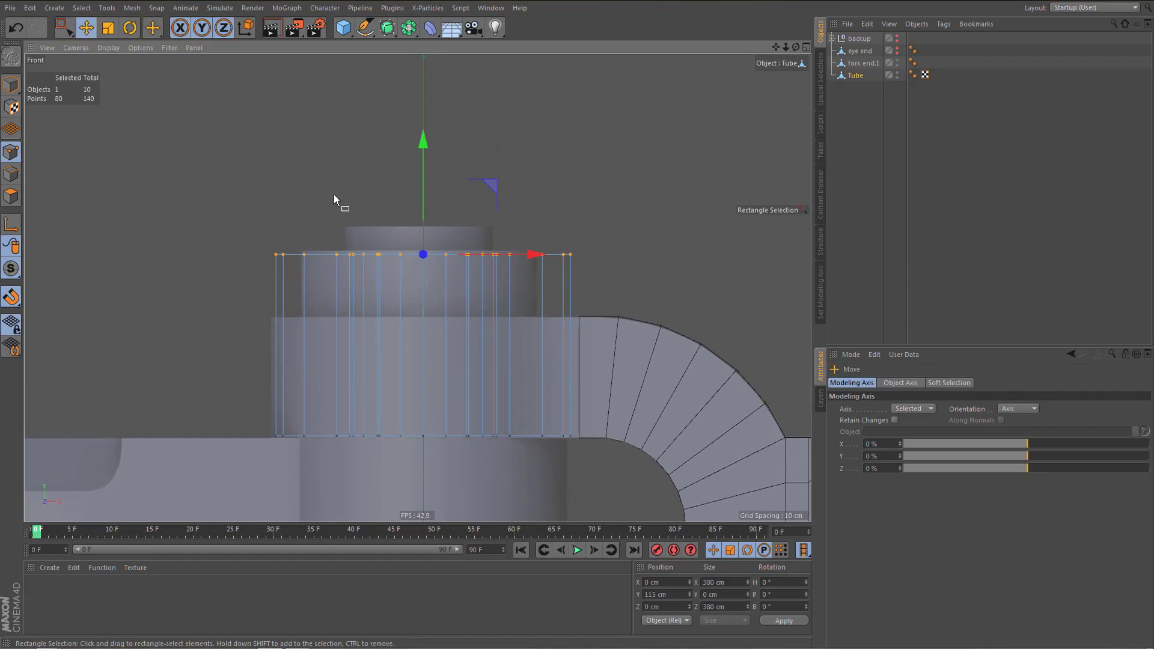
{"action": "left_click_drag", "start_coordinate": [422, 139], "coordinate": [582, 320]}
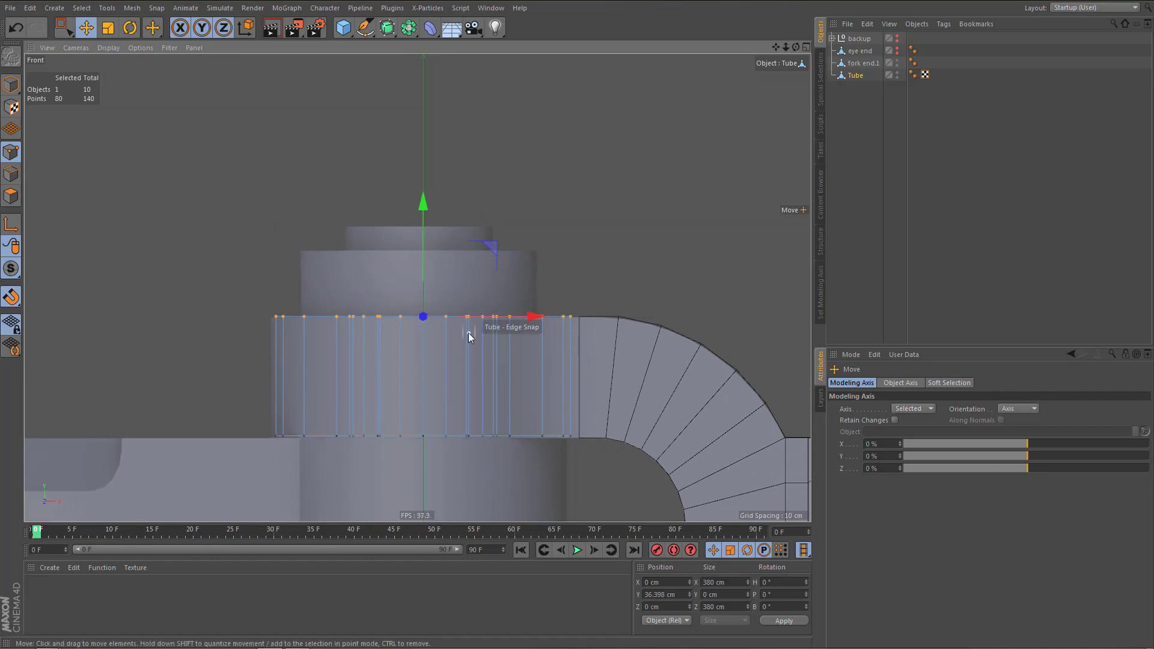
{"action": "middle_click_drag", "start_coordinate": [469, 334], "coordinate": [471, 309], "text": "alt"}
{"action": "scroll", "coordinate": [627, 269], "scroll_direction": "up", "scroll_amount": 6}
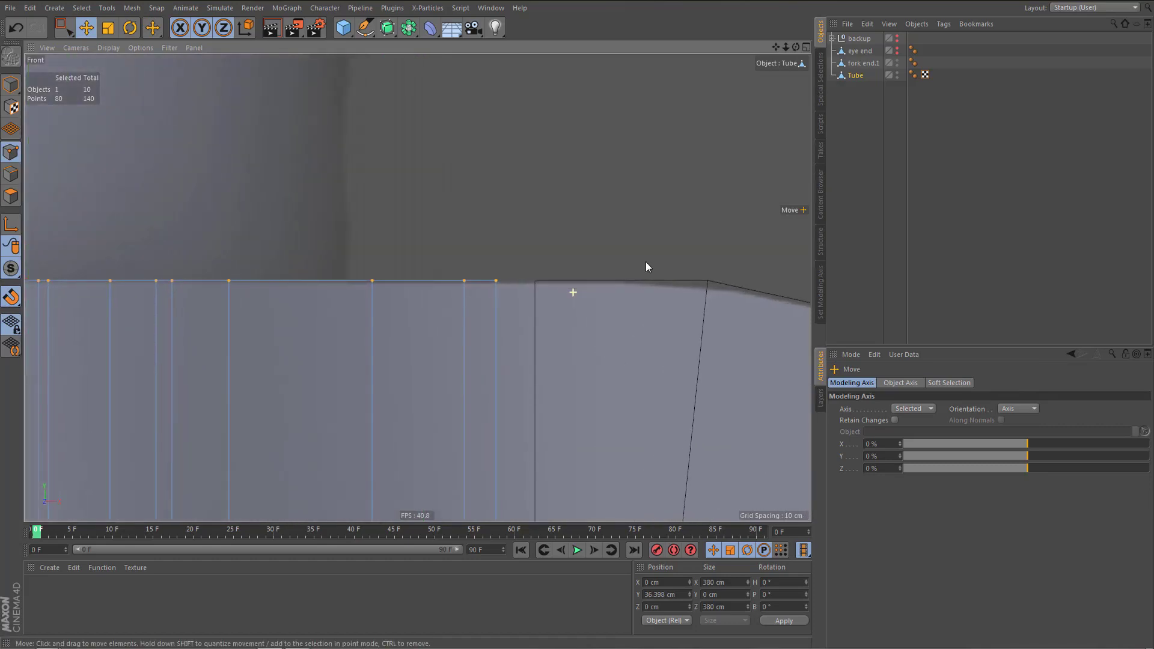
{"action": "scroll", "coordinate": [645, 261], "scroll_direction": "down", "scroll_amount": 6}
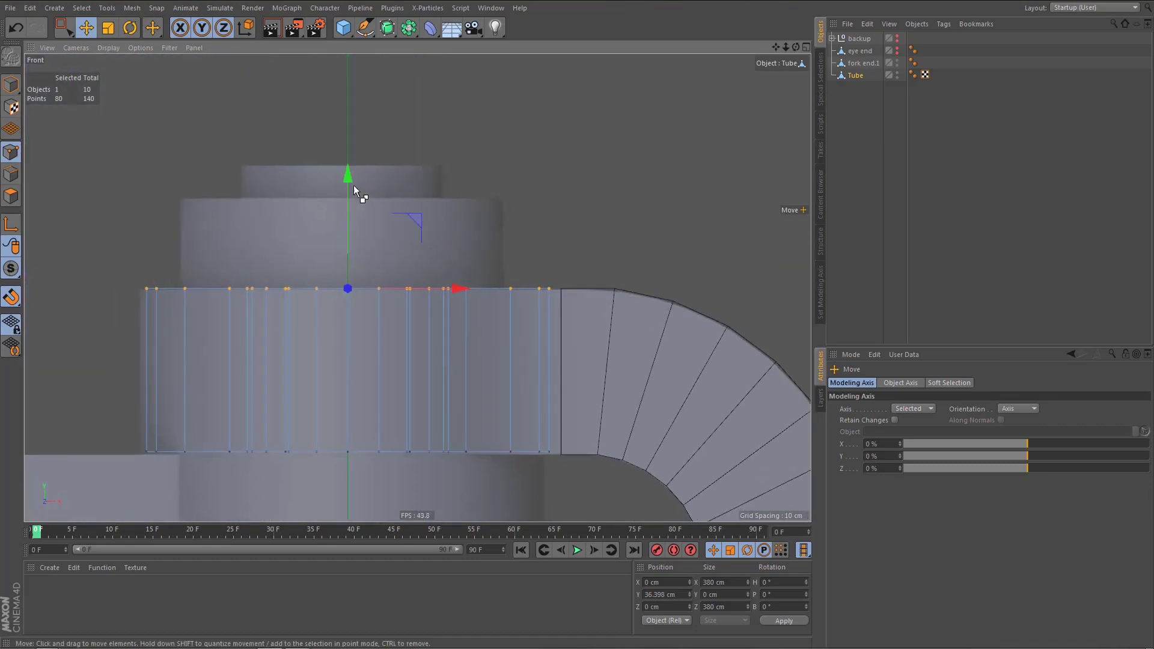
{"action": "left_click_drag", "start_coordinate": [348, 284], "coordinate": [560, 292]}
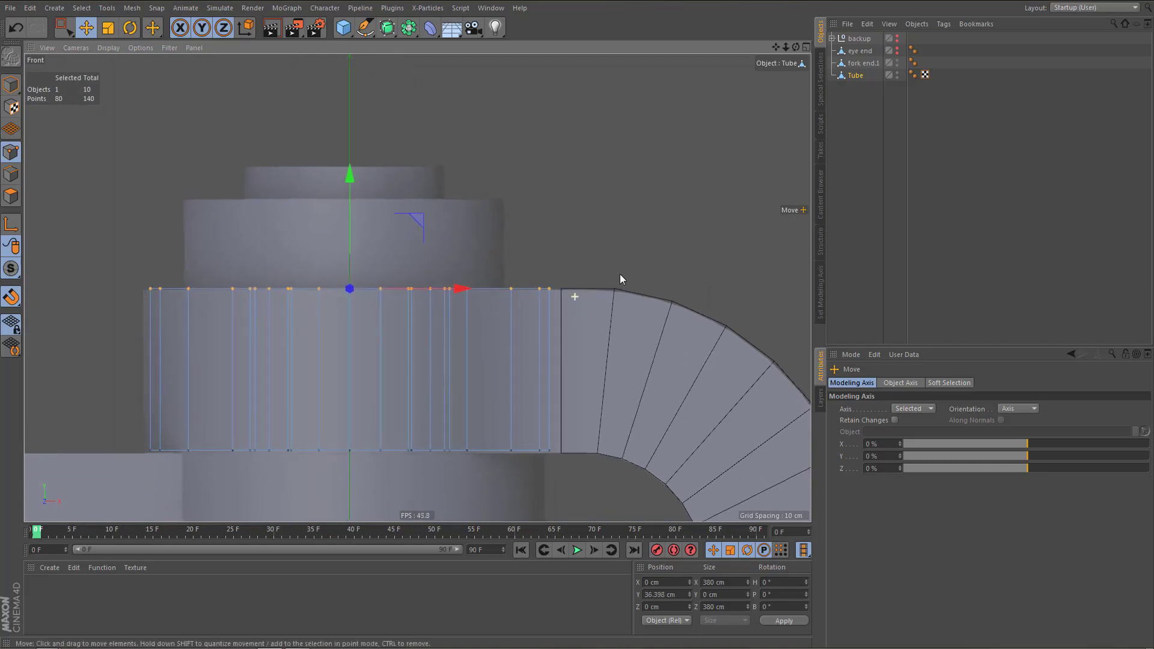
{"action": "scroll", "coordinate": [648, 258], "scroll_direction": "up", "scroll_amount": 6}
{"action": "scroll", "coordinate": [648, 258], "scroll_direction": "down", "scroll_amount": 6}
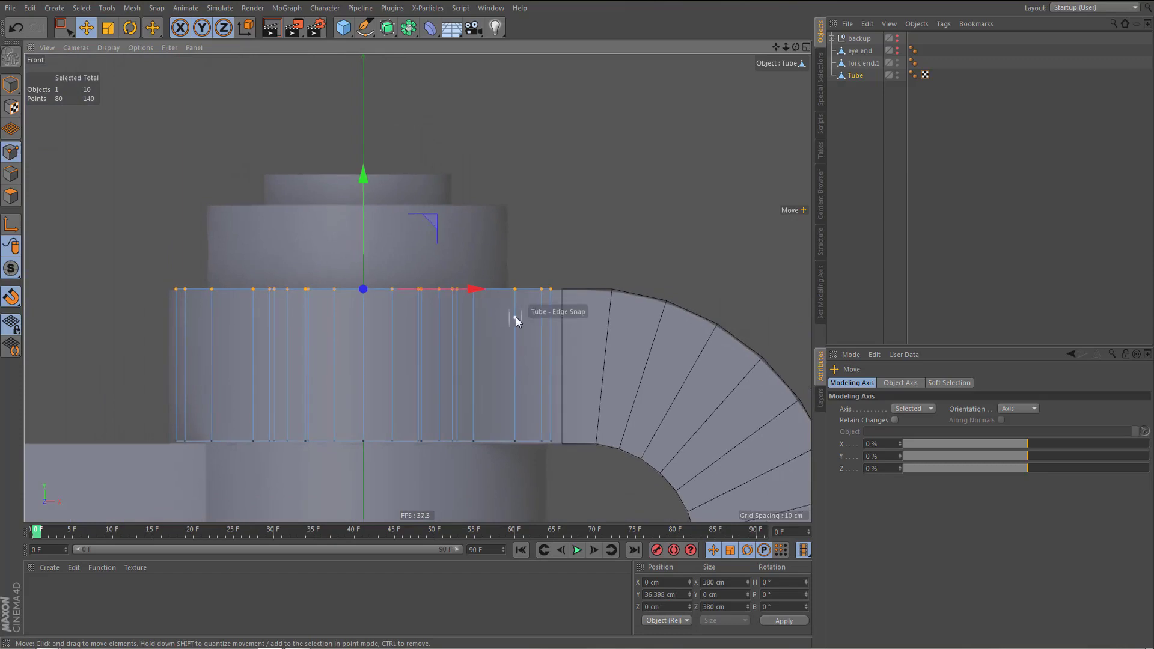
Show the eye end and move the tube's lower points down along Y to meet the eye end's upper face
{"action": "middle_click_drag", "start_coordinate": [516, 316], "coordinate": [548, 280], "text": "alt"}
{"action": "middle_click_drag", "start_coordinate": [486, 305], "coordinate": [467, 290], "text": "alt"}
{"action": "left_click", "coordinate": [897, 49]}
{"action": "key", "text": "0"}
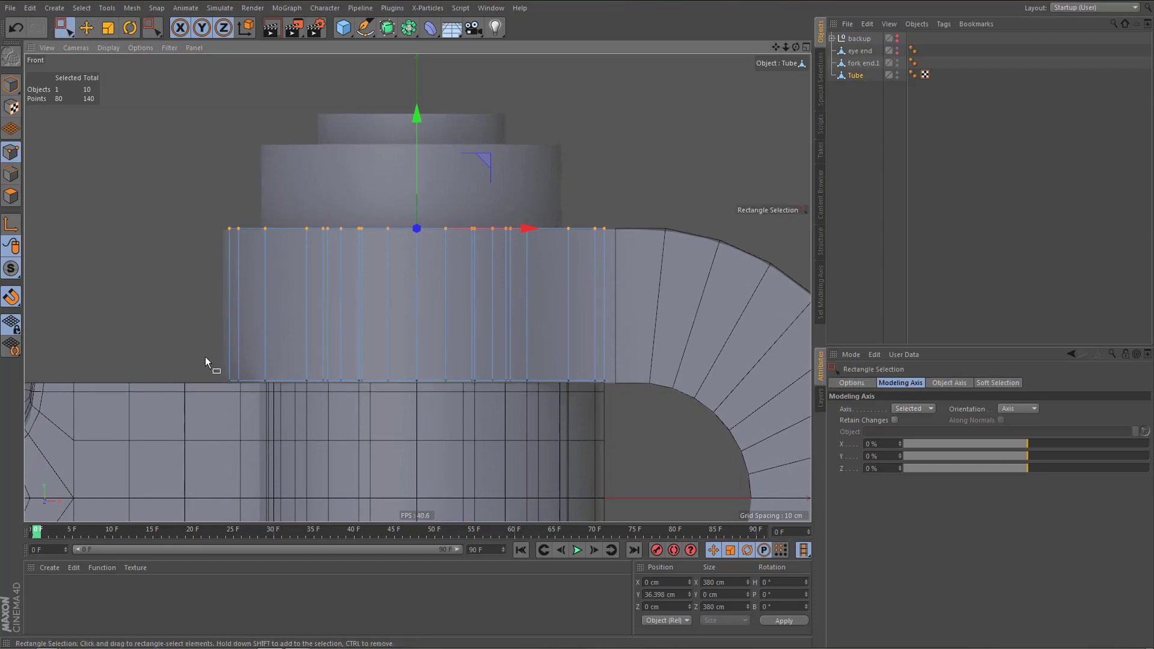
{"action": "left_click_drag", "start_coordinate": [209, 358], "coordinate": [615, 400]}
{"action": "scroll", "coordinate": [467, 403], "scroll_direction": "up", "scroll_amount": 4}
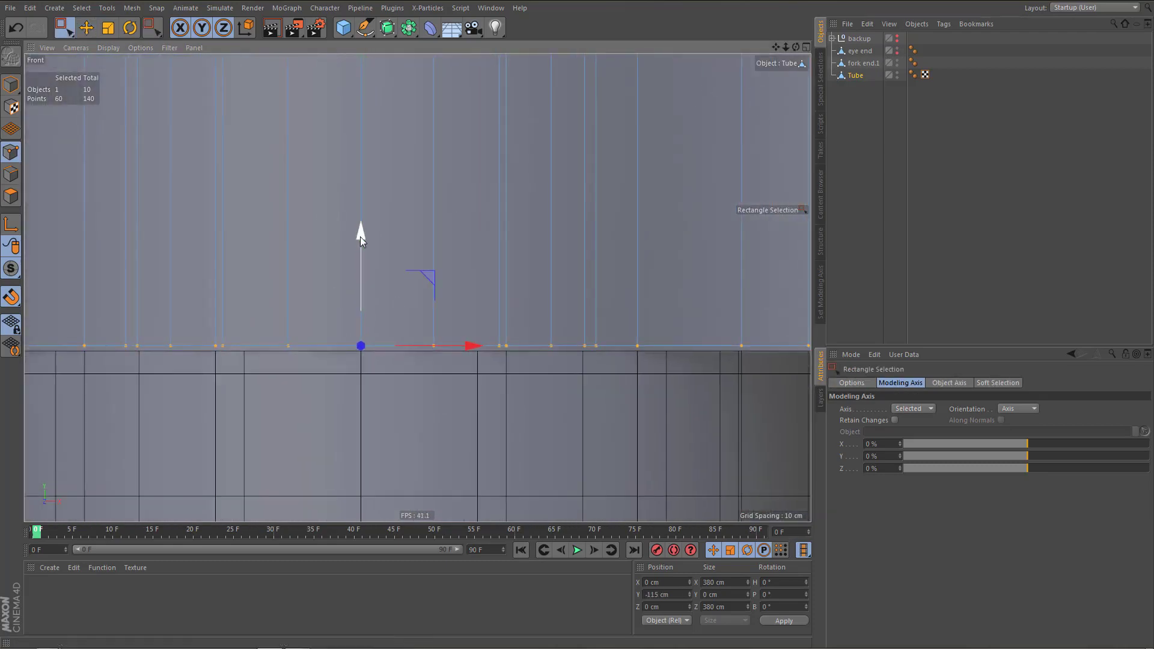
{"action": "left_click_drag", "start_coordinate": [363, 233], "coordinate": [367, 241]}
{"action": "scroll", "coordinate": [380, 351], "scroll_direction": "down", "scroll_amount": 3}
{"action": "scroll", "coordinate": [345, 391], "scroll_direction": "down", "scroll_amount": 3}
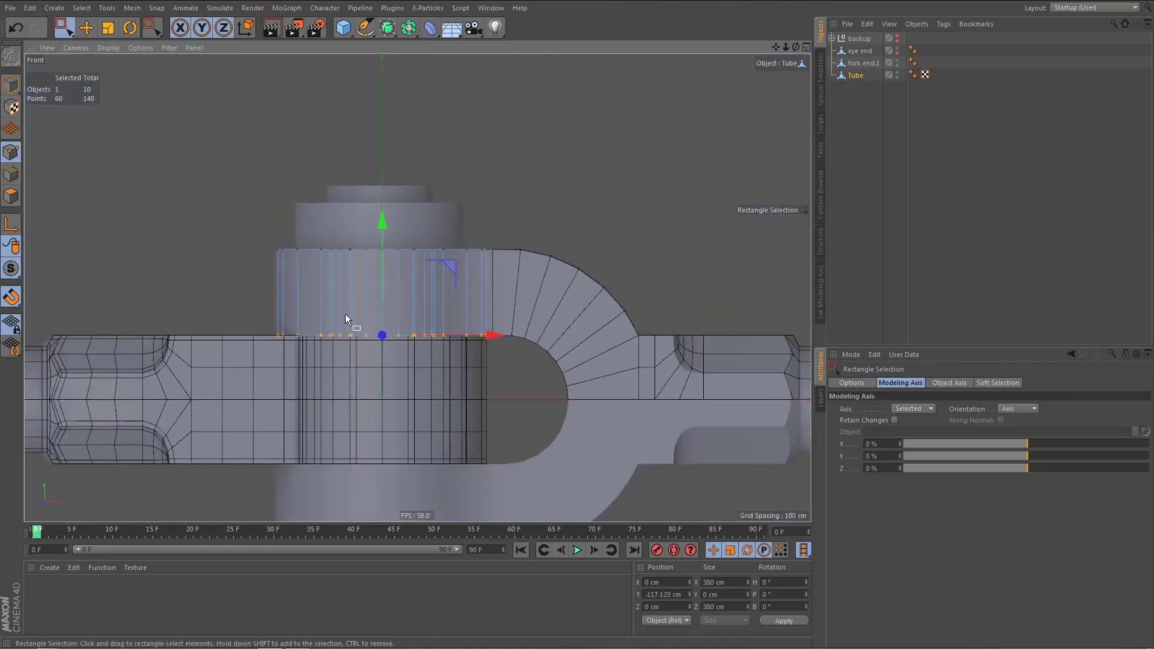
Delete the tube's points on the lower side of the X axis in the top view, leaving half a ring
{"action": "middle_click", "coordinate": [345, 313]}
{"action": "middle_click", "coordinate": [307, 217]}
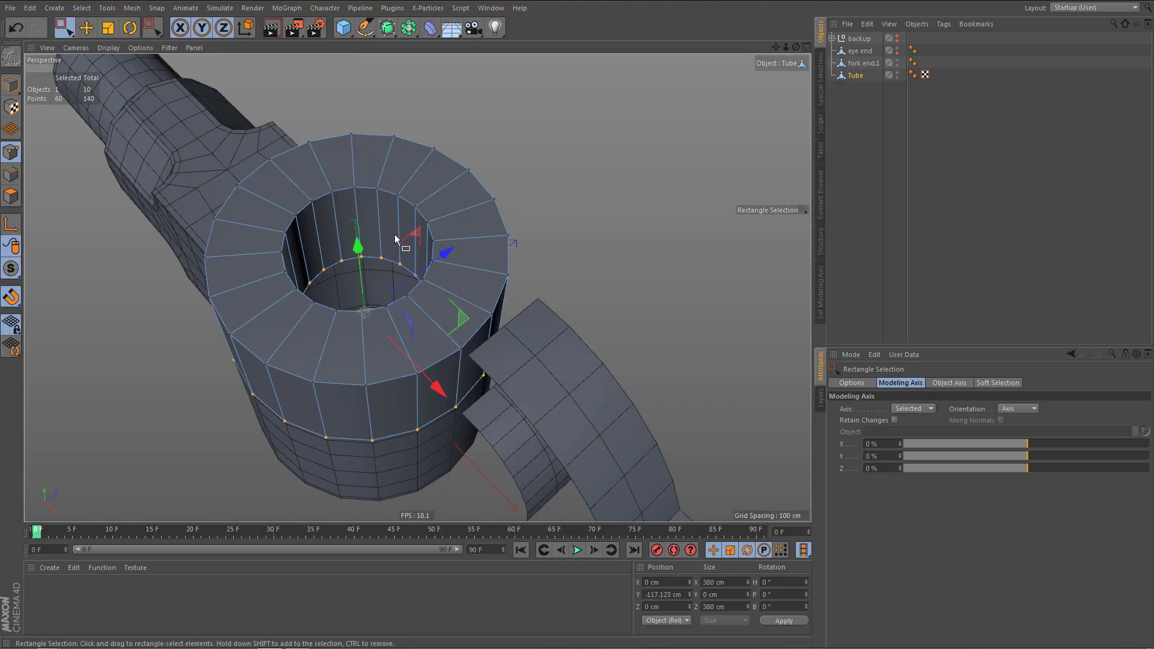
{"action": "middle_click", "coordinate": [581, 162]}
{"action": "middle_click", "coordinate": [580, 163]}
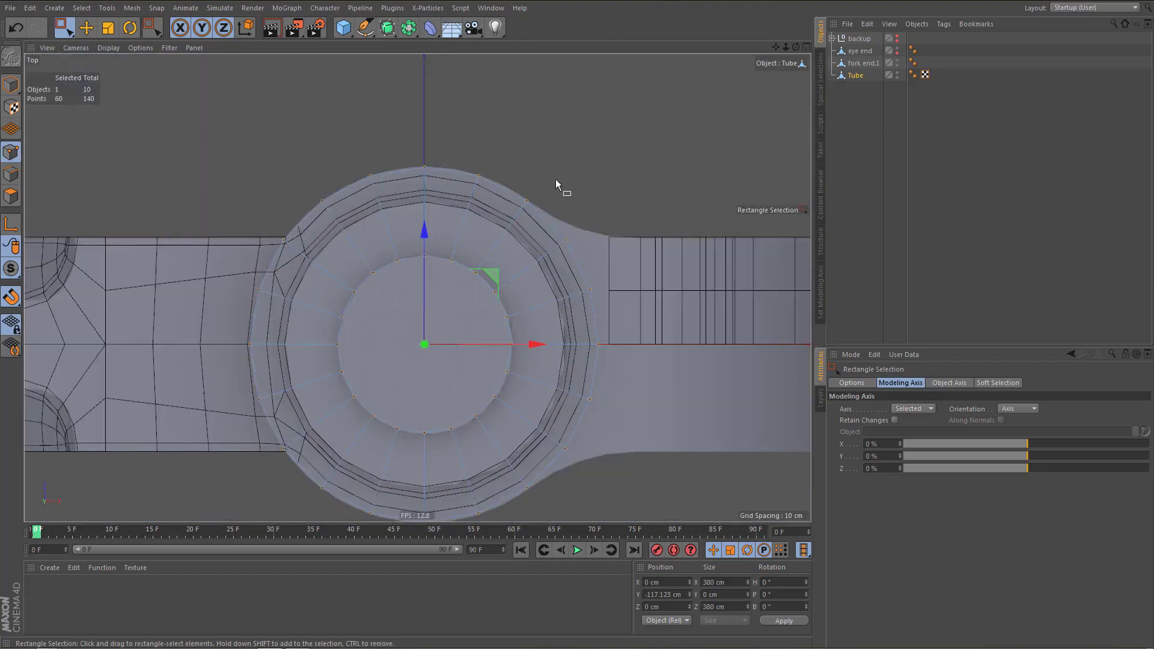
{"action": "scroll", "coordinate": [385, 322], "scroll_direction": "up", "scroll_amount": 3}
{"action": "left_click_drag", "start_coordinate": [330, 319], "coordinate": [616, 428]}
{"action": "key", "text": "Delete"}
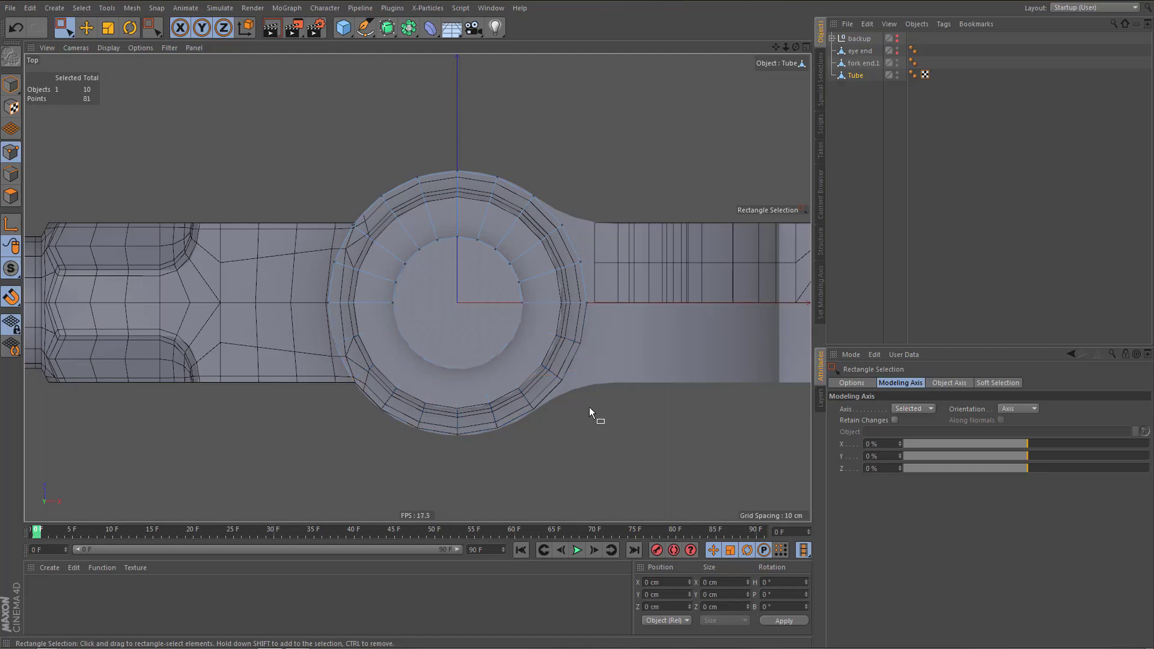
Delete the two outer side polygons of the half tube that face the fork arm
{"action": "middle_click", "coordinate": [472, 317]}
{"action": "middle_click", "coordinate": [355, 248]}
{"action": "left_click_drag", "start_coordinate": [359, 277], "coordinate": [337, 254], "text": "alt"}
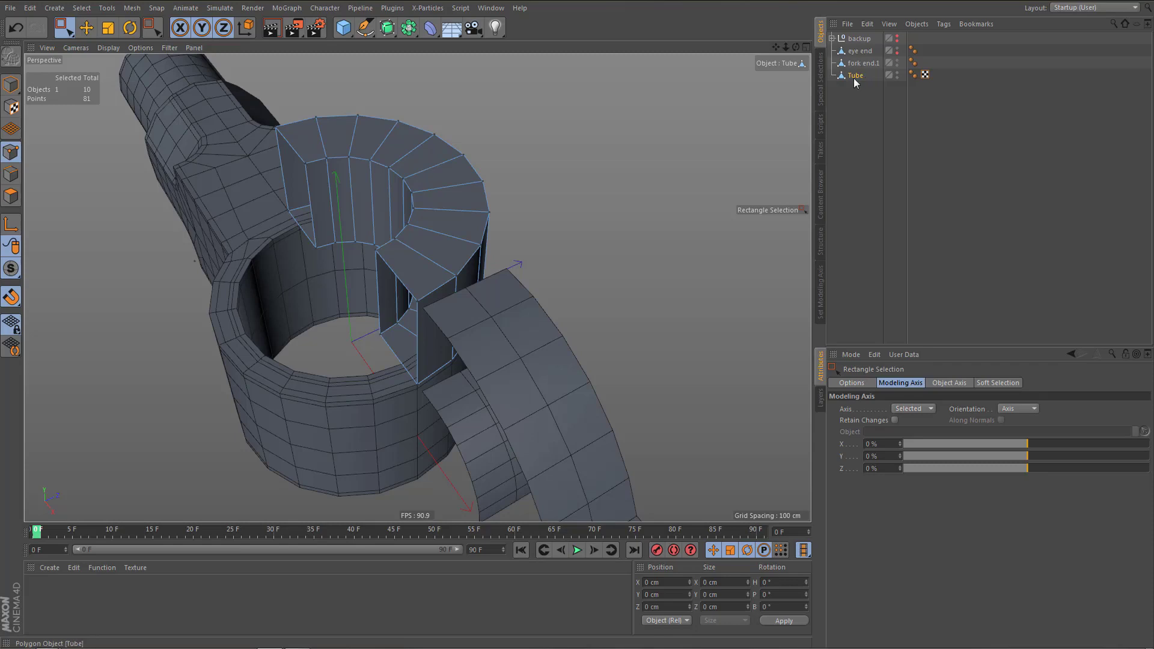
{"action": "right_click_drag", "start_coordinate": [467, 306], "coordinate": [488, 308], "text": "alt"}
{"action": "key", "text": "Return"}
{"action": "key", "text": "Return"}
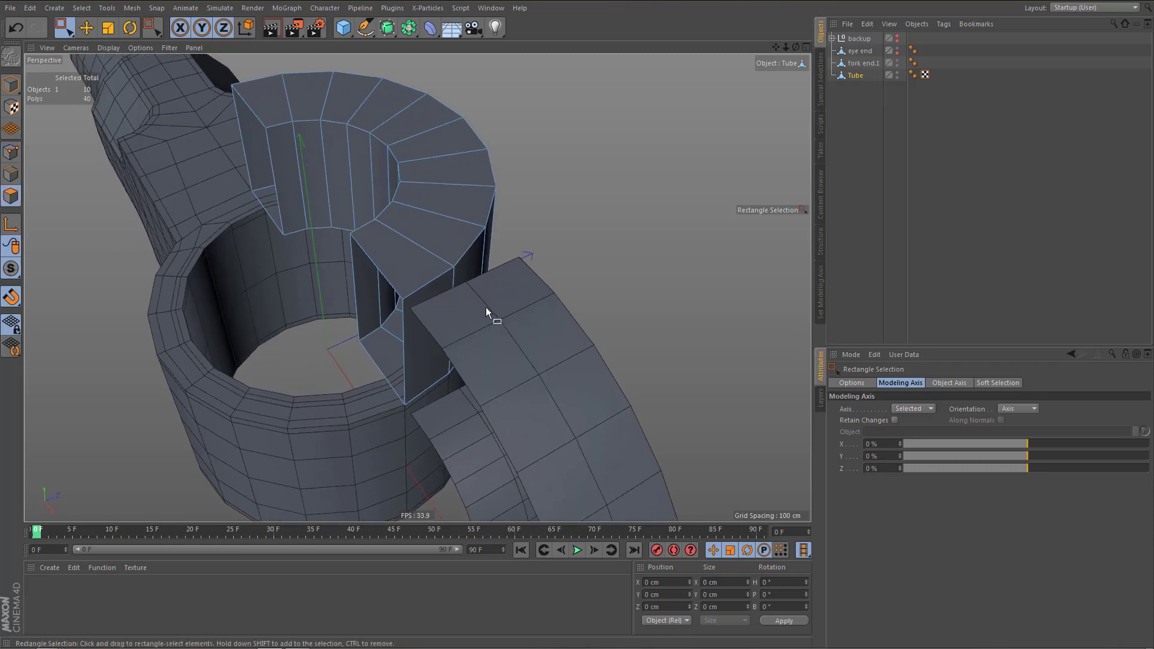
{"action": "key", "text": "9"}
{"action": "scroll", "coordinate": [458, 300], "scroll_direction": "up", "scroll_amount": 3}
{"action": "left_click", "coordinate": [457, 290]}
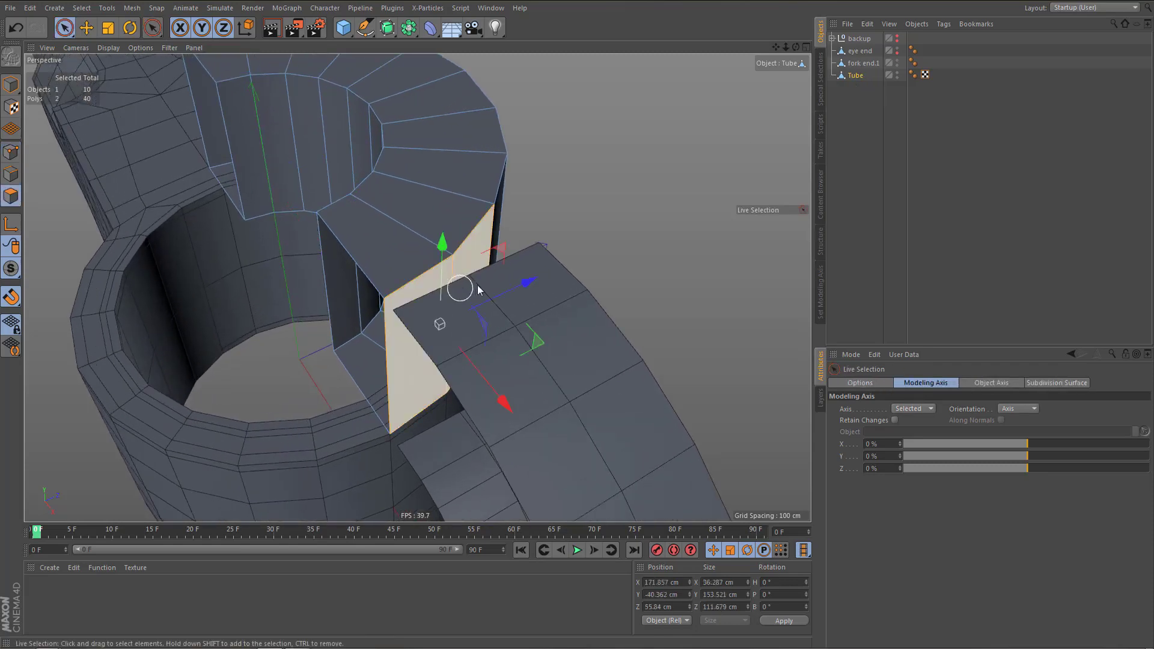
{"action": "key", "text": "Delete"}
{"action": "scroll", "coordinate": [588, 246], "scroll_direction": "down", "scroll_amount": 3}
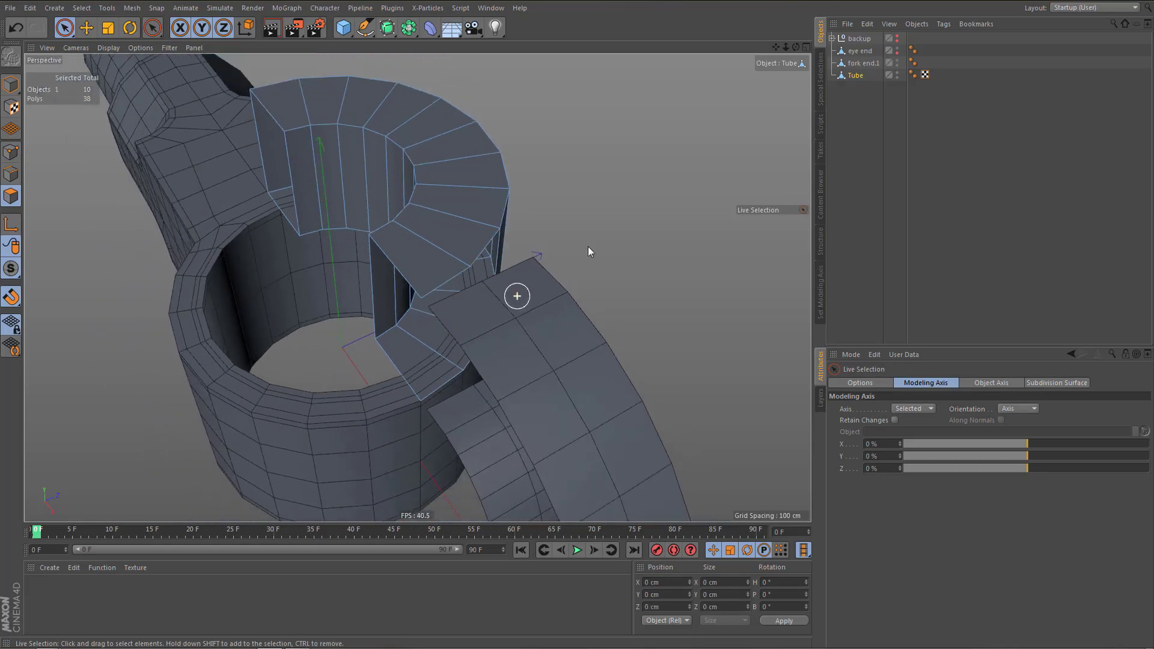
Merge the tube and fork end.1 into one object with Connect Objects + Delete and remove its UVW tag
{"action": "left_click", "coordinate": [864, 64], "text": "ctrl"}
{"action": "right_click", "coordinate": [863, 64]}
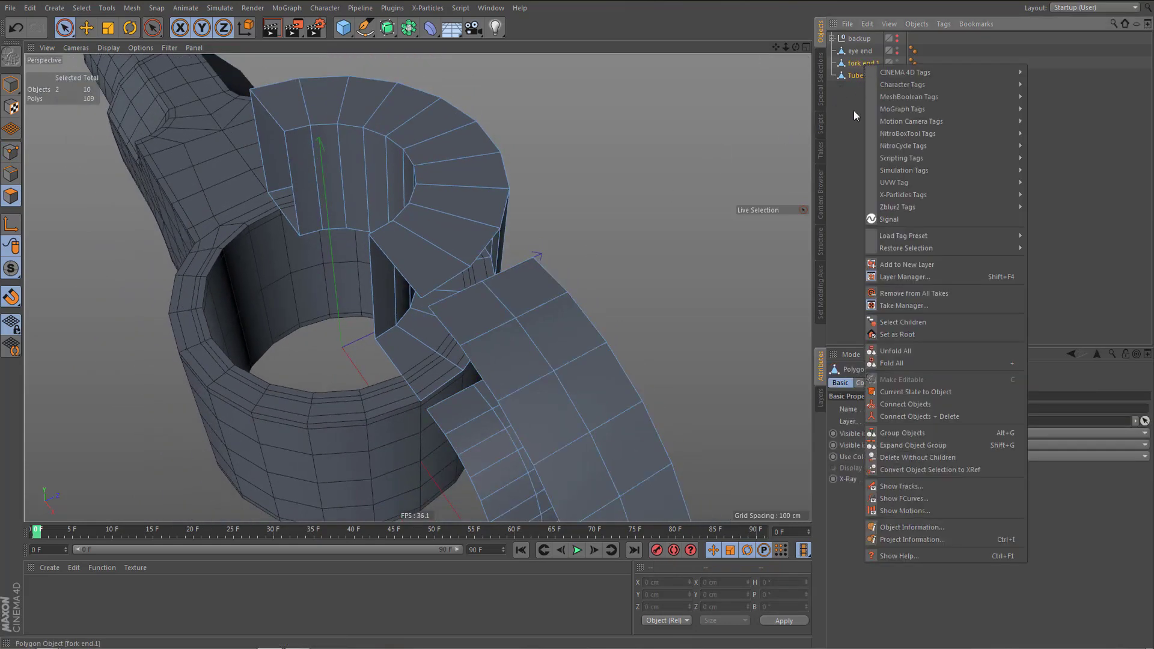
{"action": "left_click", "coordinate": [938, 415]}
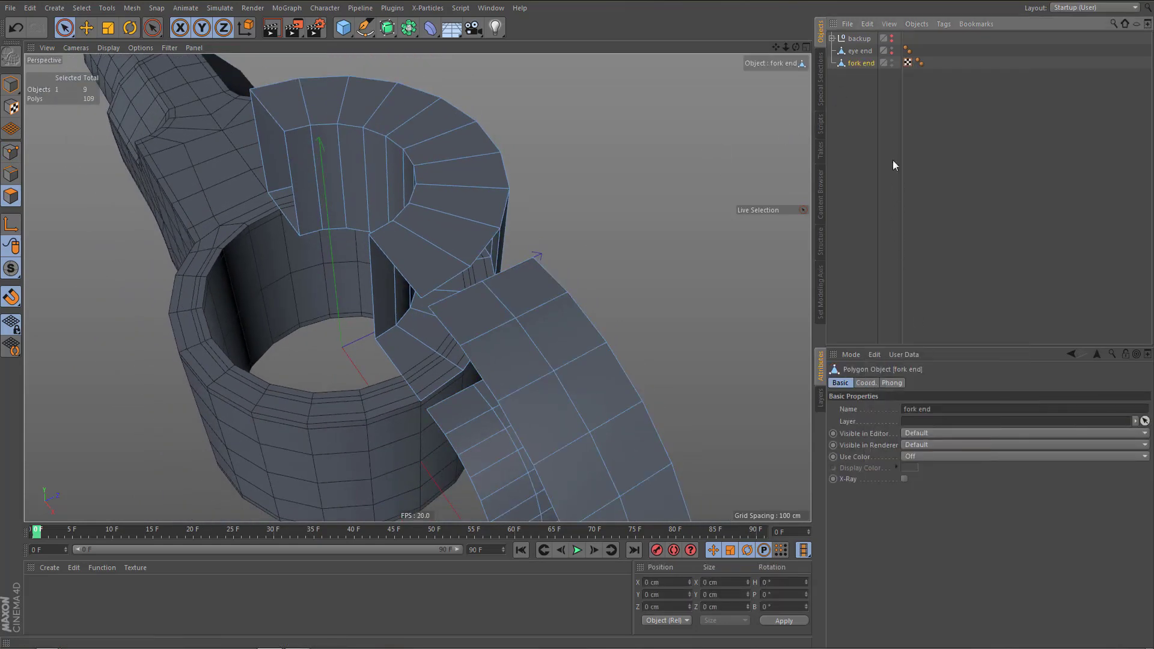
{"action": "left_click", "coordinate": [907, 63]}
{"action": "key", "text": "Delete"}
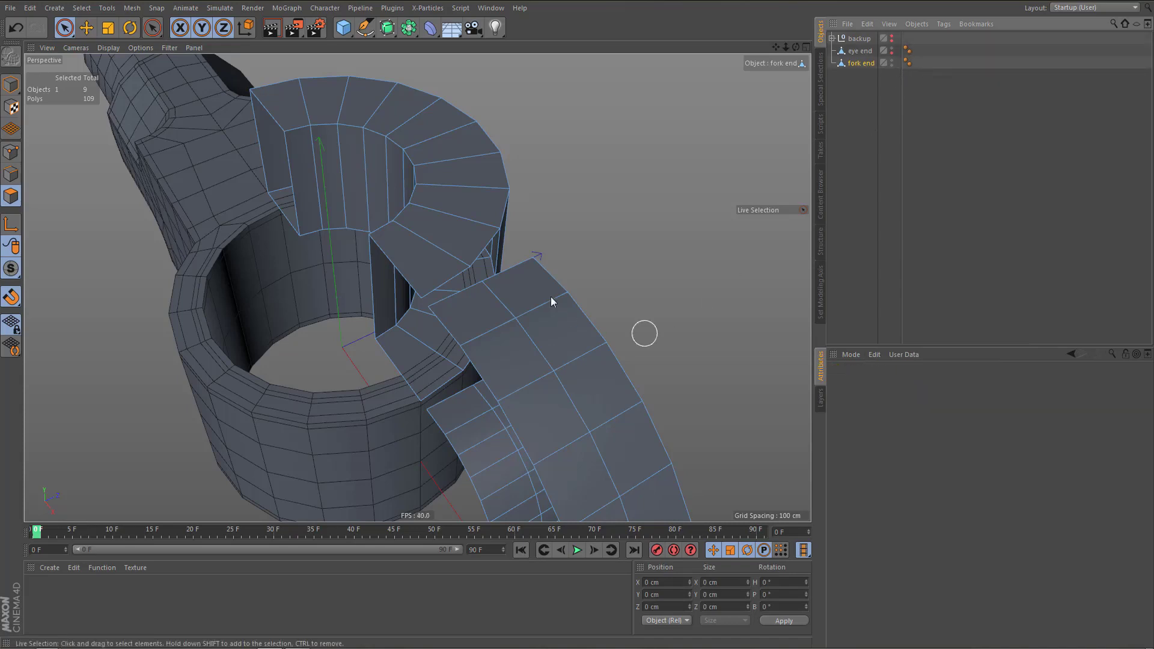
Activate the Polygon Pen for the gap between ring and fork arm and turn off snapping
{"action": "left_click_drag", "start_coordinate": [501, 288], "coordinate": [370, 318], "text": "alt"}
{"action": "key", "text": "m"}
{"action": "key", "text": "e"}
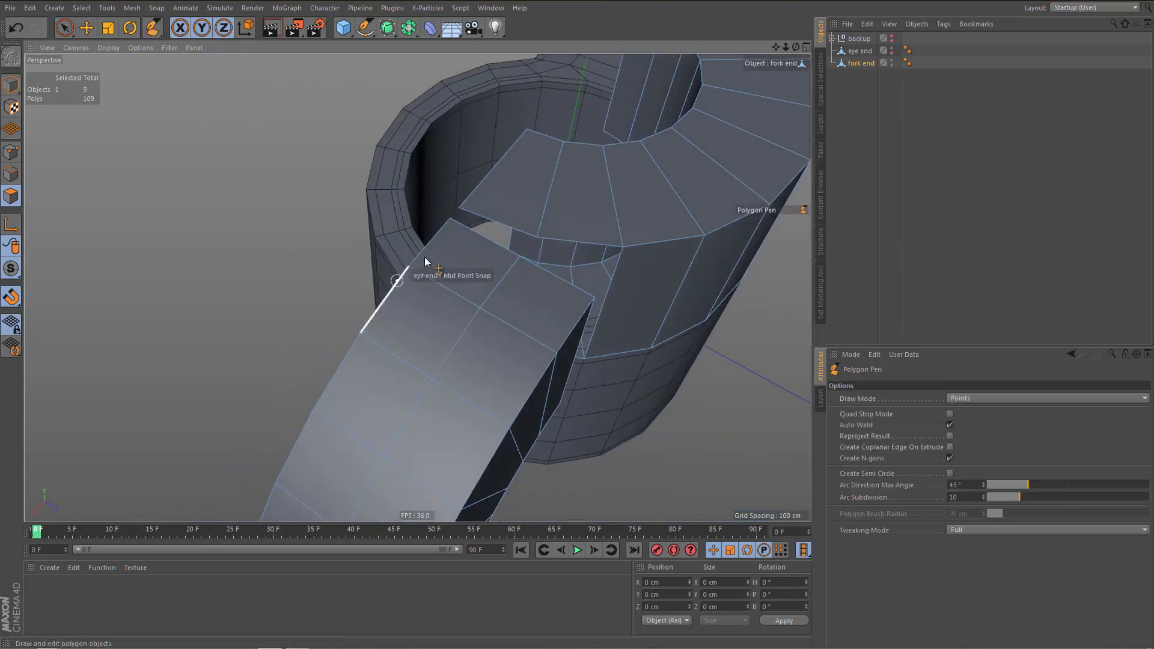
{"action": "key", "text": "shift+s"}
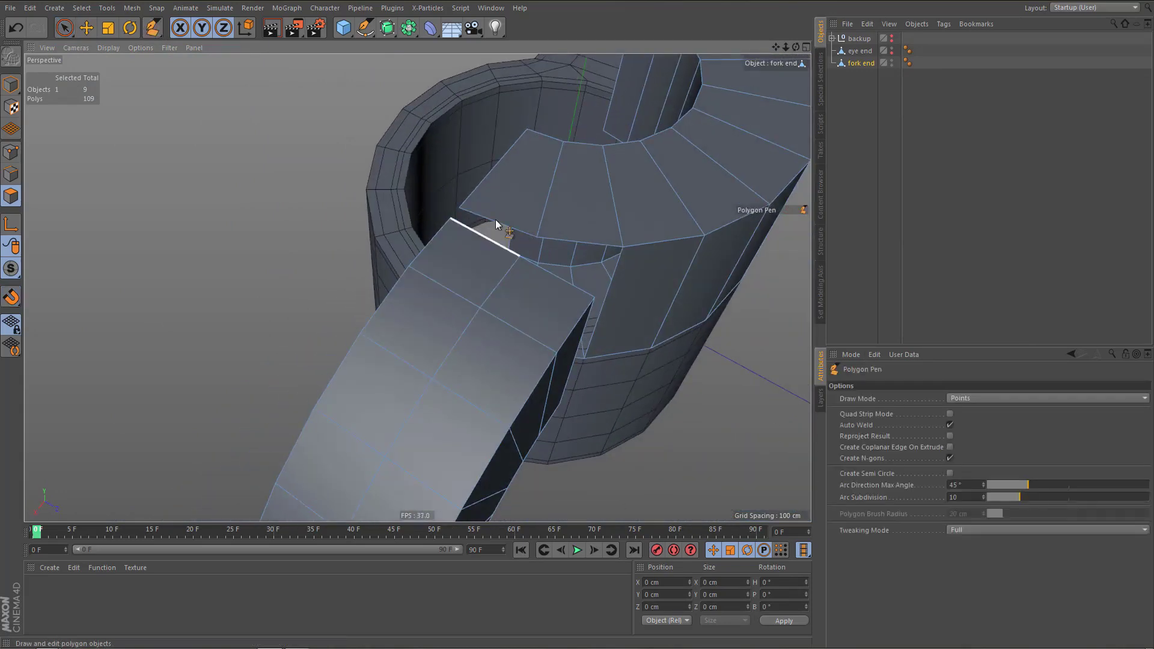
Try to bridge the upper gap with two polygons extruded from the ring's edges to the fork arm, and undo both
{"action": "left_click_drag", "start_coordinate": [496, 219], "coordinate": [484, 242], "text": "ctrl"}
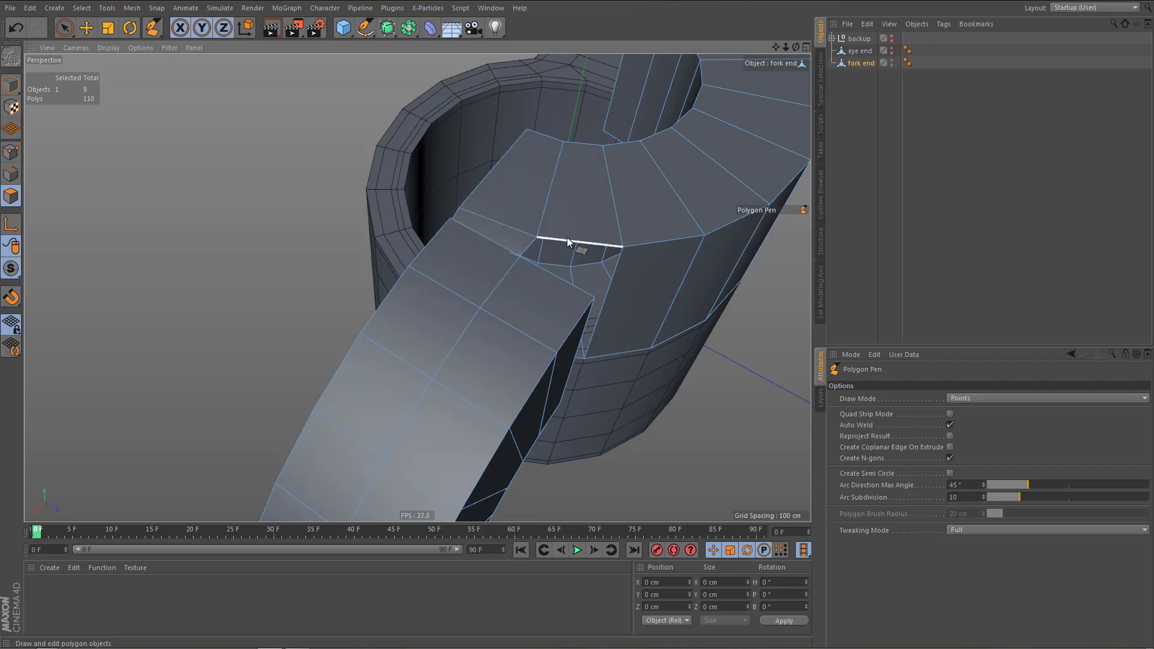
{"action": "left_click_drag", "start_coordinate": [567, 237], "coordinate": [544, 287], "text": "ctrl"}
{"action": "right_click_drag", "start_coordinate": [523, 273], "coordinate": [637, 246], "text": "alt"}
{"action": "left_click_drag", "start_coordinate": [500, 270], "coordinate": [703, 258], "text": "alt"}
{"action": "middle_click_drag", "start_coordinate": [526, 324], "coordinate": [596, 301], "text": "alt"}
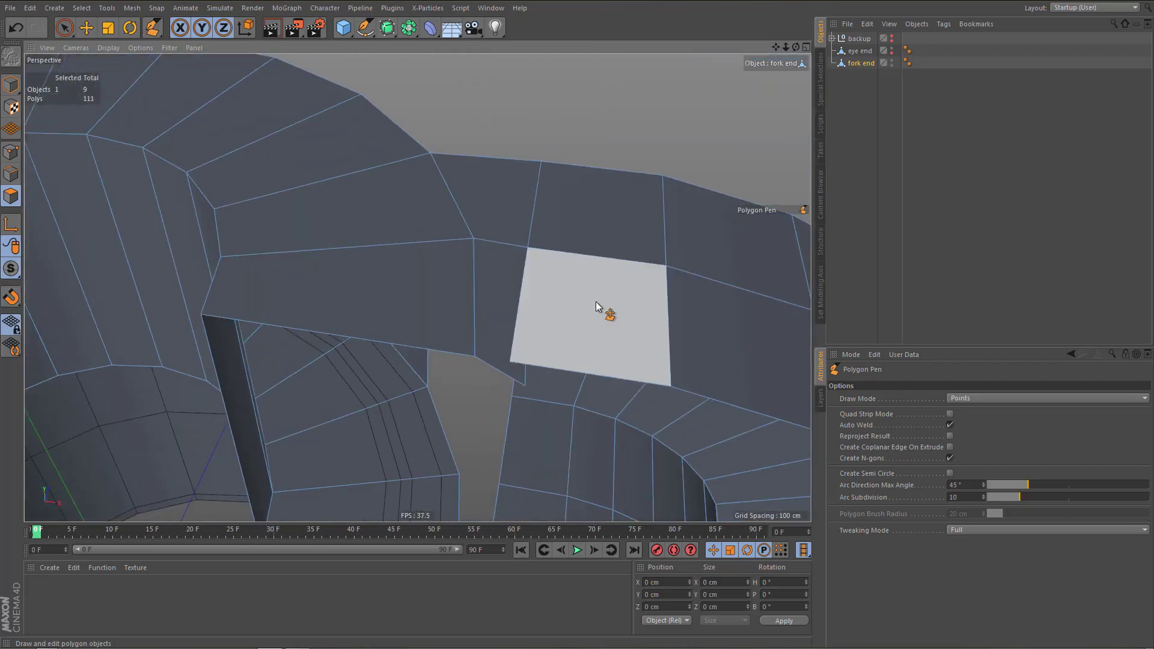
{"action": "key", "text": "ctrl+z"}
{"action": "key", "text": "ctrl+z"}
Bridge the gap on the upper face by extruding the ring's two facing outer edges onto the fork arm's edges
{"action": "left_click_drag", "start_coordinate": [570, 301], "coordinate": [595, 306], "text": "alt"}
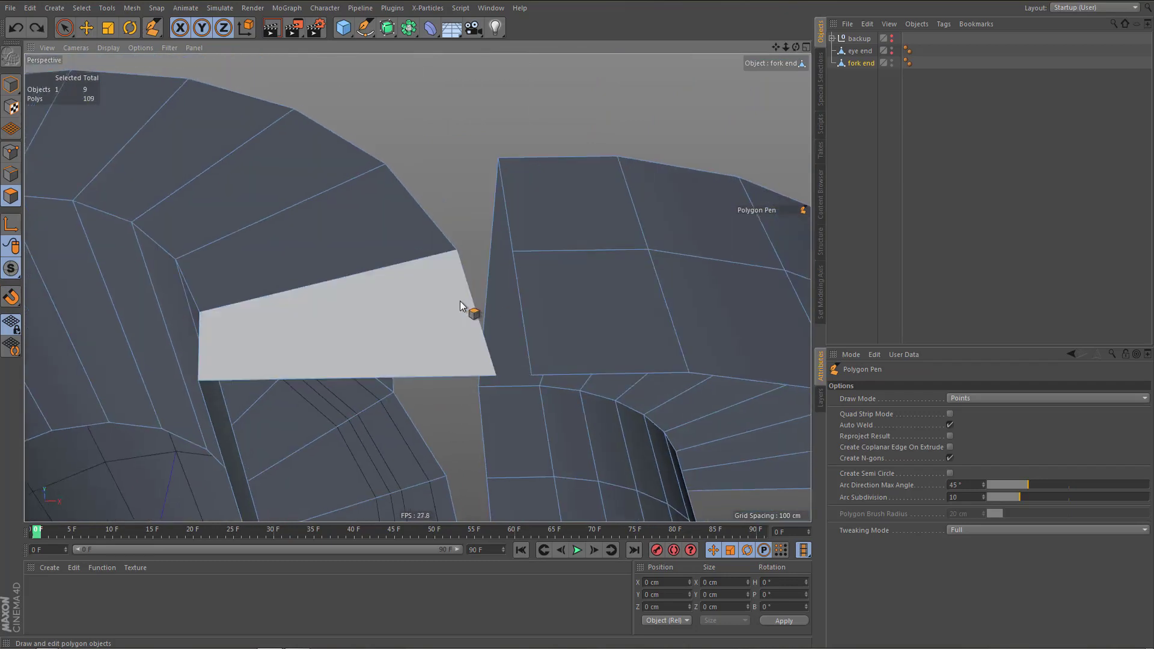
{"action": "left_click_drag", "start_coordinate": [471, 298], "coordinate": [521, 302], "text": "ctrl"}
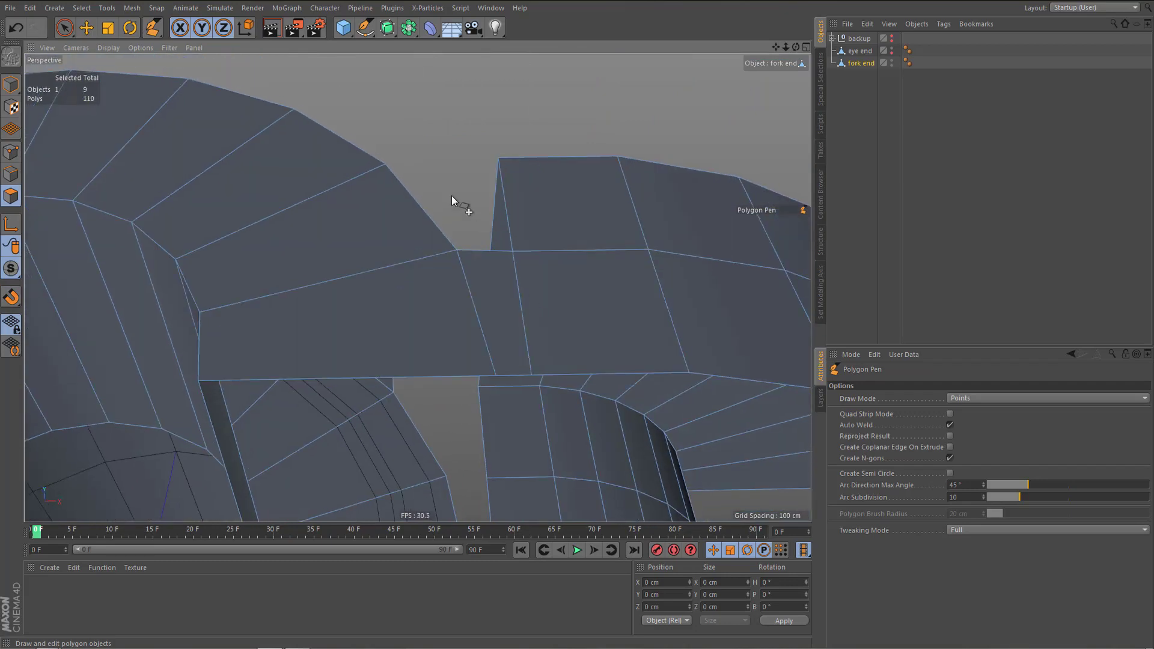
{"action": "left_click_drag", "start_coordinate": [424, 199], "coordinate": [383, 220], "text": "ctrl"}
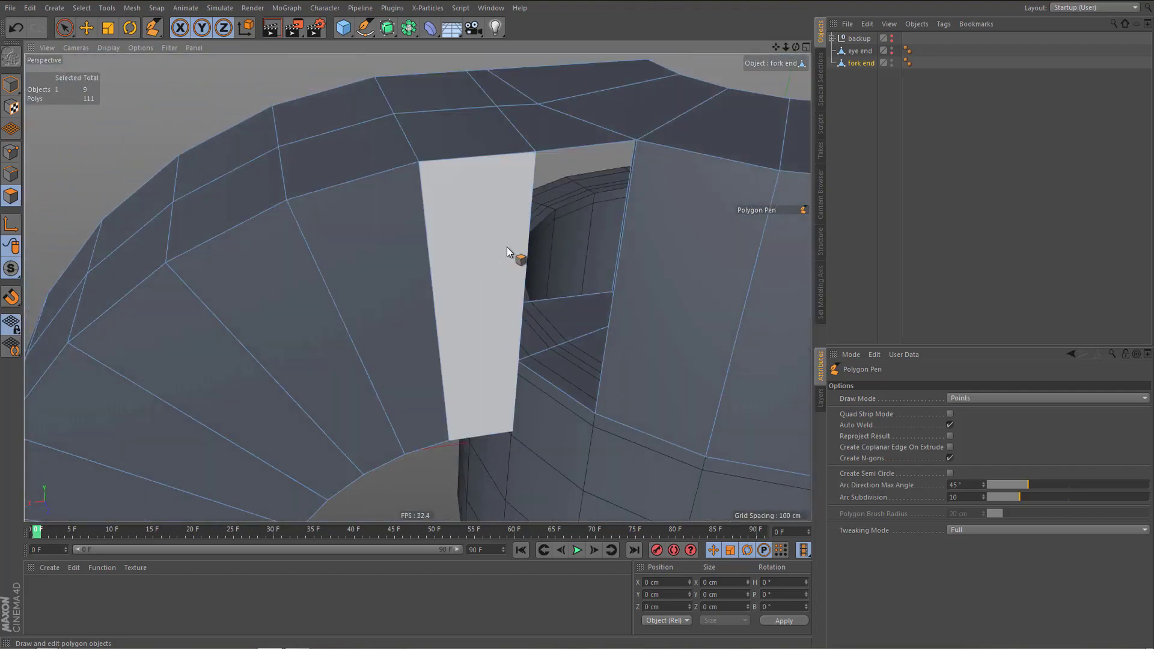
Close the outer side of the gap by extruding the ring's vertical edge onto the fork arm's edge
{"action": "left_click_drag", "start_coordinate": [486, 282], "coordinate": [496, 302], "text": "alt"}
{"action": "left_click_drag", "start_coordinate": [530, 235], "coordinate": [623, 232], "text": "ctrl"}
{"action": "left_click_drag", "start_coordinate": [649, 179], "coordinate": [559, 237], "text": "alt"}
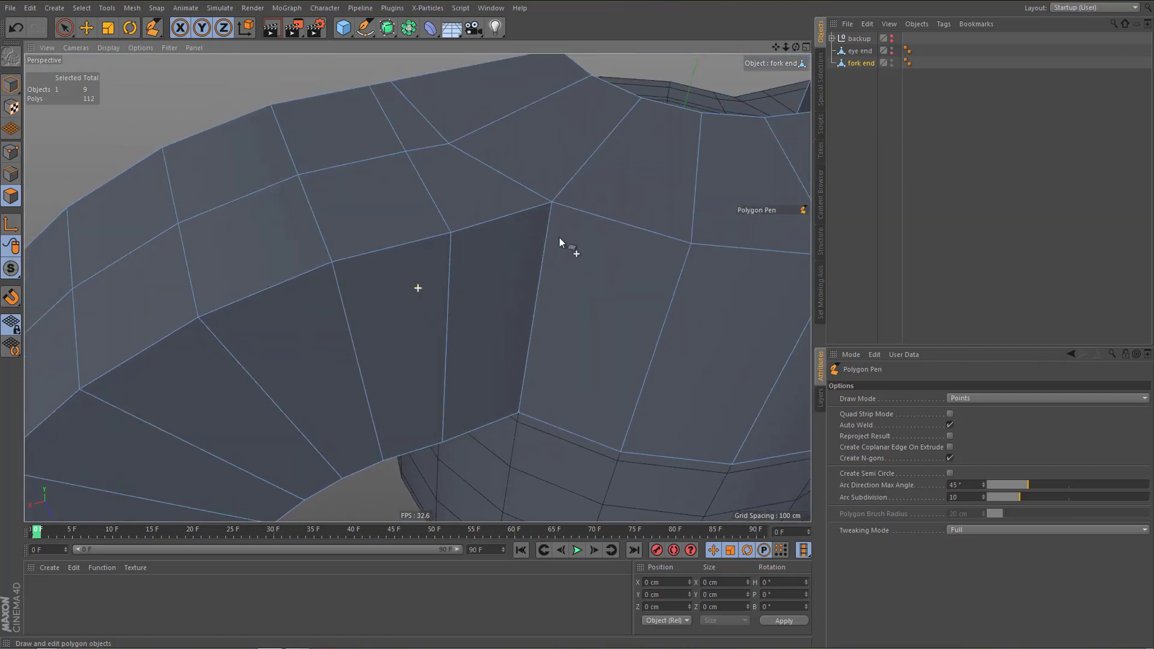
Bridge the gap on the underside with two polygons extruded from the facing edges of the ring and fork arm
{"action": "right_click_drag", "start_coordinate": [563, 217], "coordinate": [603, 208], "text": "alt"}
{"action": "left_click_drag", "start_coordinate": [572, 257], "coordinate": [564, 223], "text": "alt"}
{"action": "right_click_drag", "start_coordinate": [563, 220], "coordinate": [458, 337], "text": "alt"}
{"action": "left_click_drag", "start_coordinate": [478, 307], "coordinate": [432, 84], "text": "alt"}
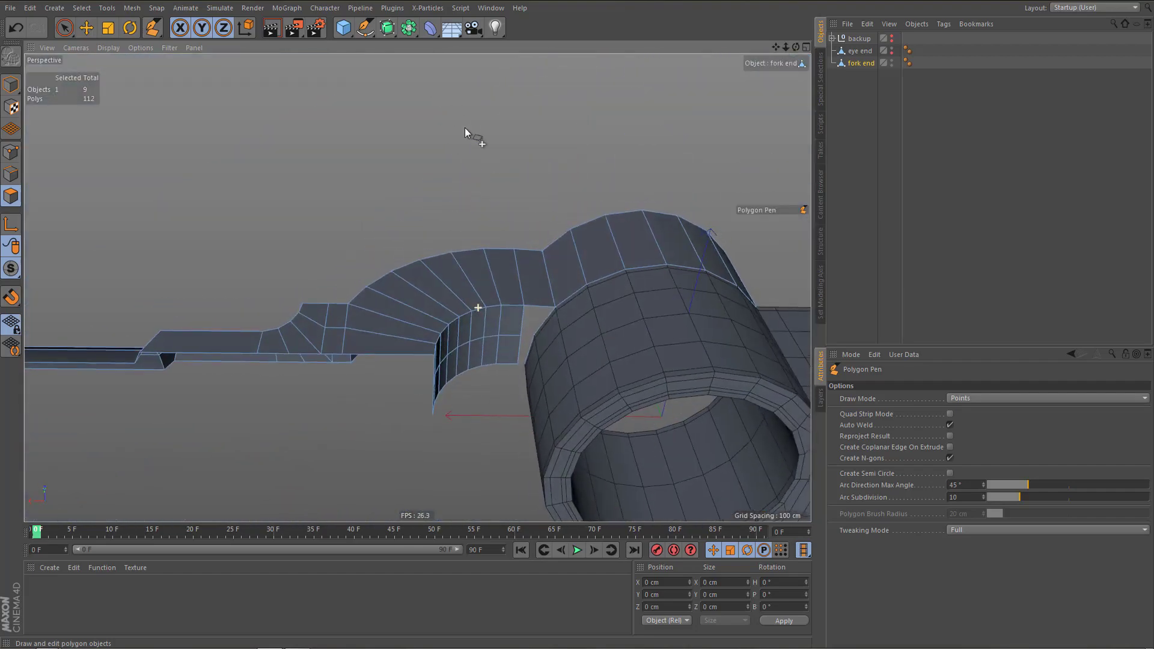
{"action": "left_click_drag", "start_coordinate": [464, 127], "coordinate": [486, 330], "text": "alt"}
{"action": "right_click_drag", "start_coordinate": [417, 288], "coordinate": [525, 320], "text": "alt"}
{"action": "right_click_drag", "start_coordinate": [456, 304], "coordinate": [578, 310], "text": "alt"}
{"action": "left_click_drag", "start_coordinate": [579, 310], "coordinate": [598, 313], "text": "alt"}
{"action": "left_click_drag", "start_coordinate": [478, 280], "coordinate": [499, 297], "text": "ctrl"}
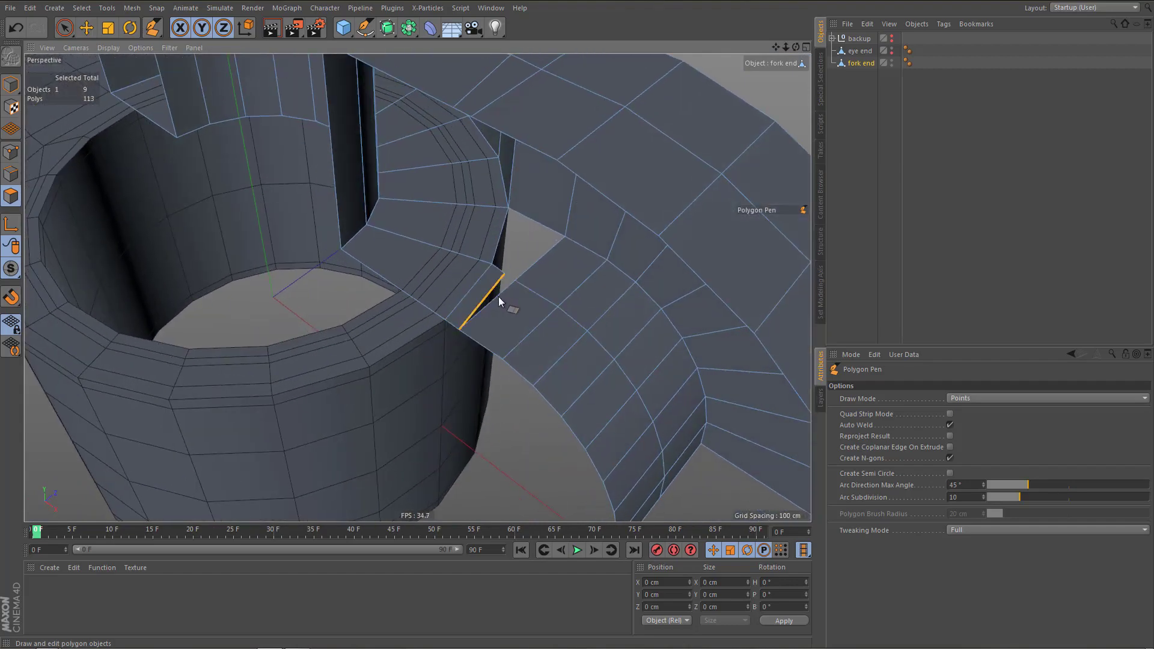
{"action": "left_click_drag", "start_coordinate": [502, 241], "coordinate": [559, 287], "text": "ctrl"}
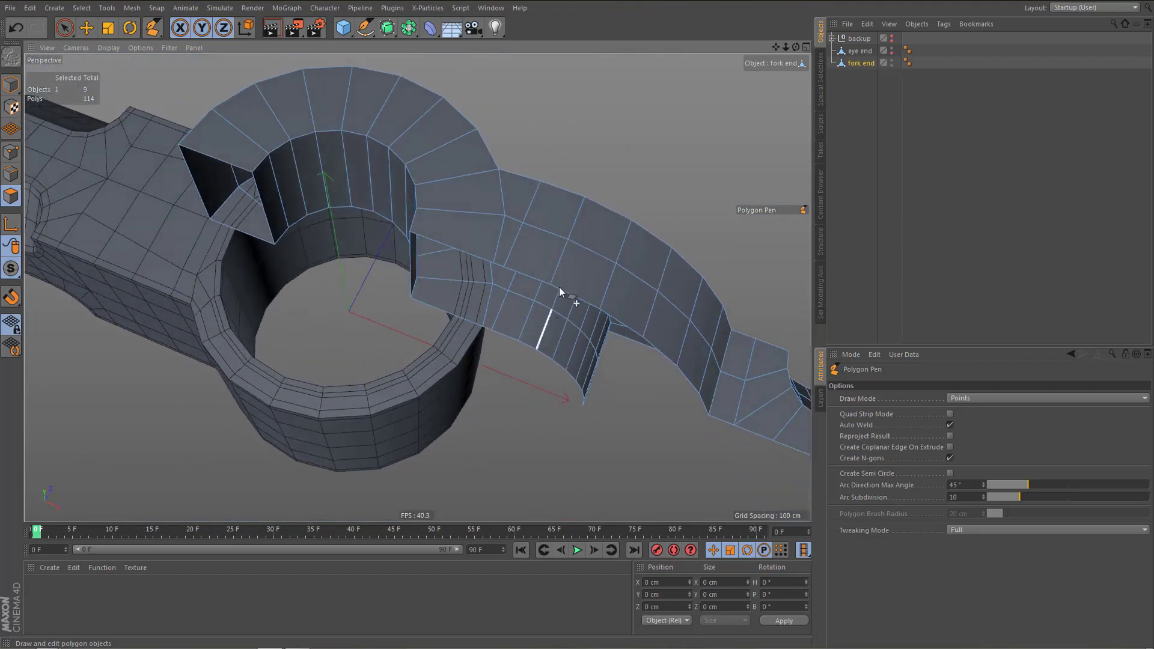
Set the background picture's transparency to 93% in the Top view
{"action": "left_click_drag", "start_coordinate": [563, 337], "coordinate": [604, 244], "text": "alt"}
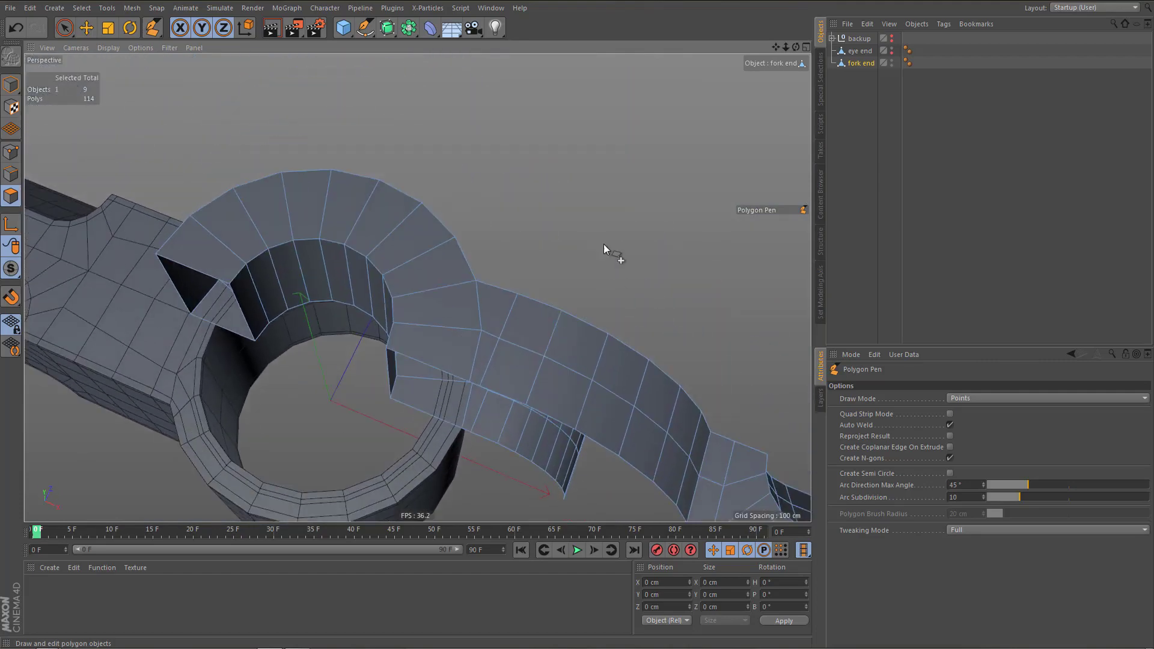
{"action": "middle_click", "coordinate": [605, 243]}
{"action": "middle_click", "coordinate": [618, 175]}
{"action": "middle_click_drag", "start_coordinate": [568, 273], "coordinate": [602, 288], "text": "alt"}
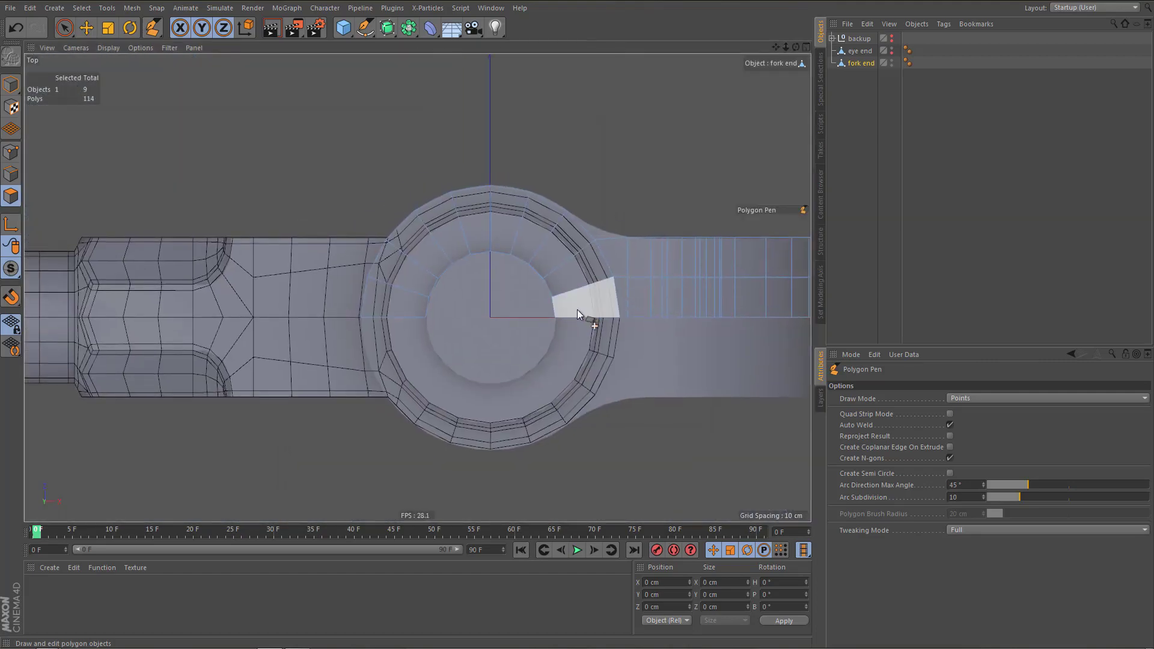
{"action": "key", "text": "shift+v"}
{"action": "left_click_drag", "start_coordinate": [1111, 501], "coordinate": [1137, 502]}
With Line Cut and Visible Only off, cut straight across the ring from its outer junction corner past the centre line
{"action": "scroll", "coordinate": [632, 296], "scroll_direction": "up", "scroll_amount": 5}
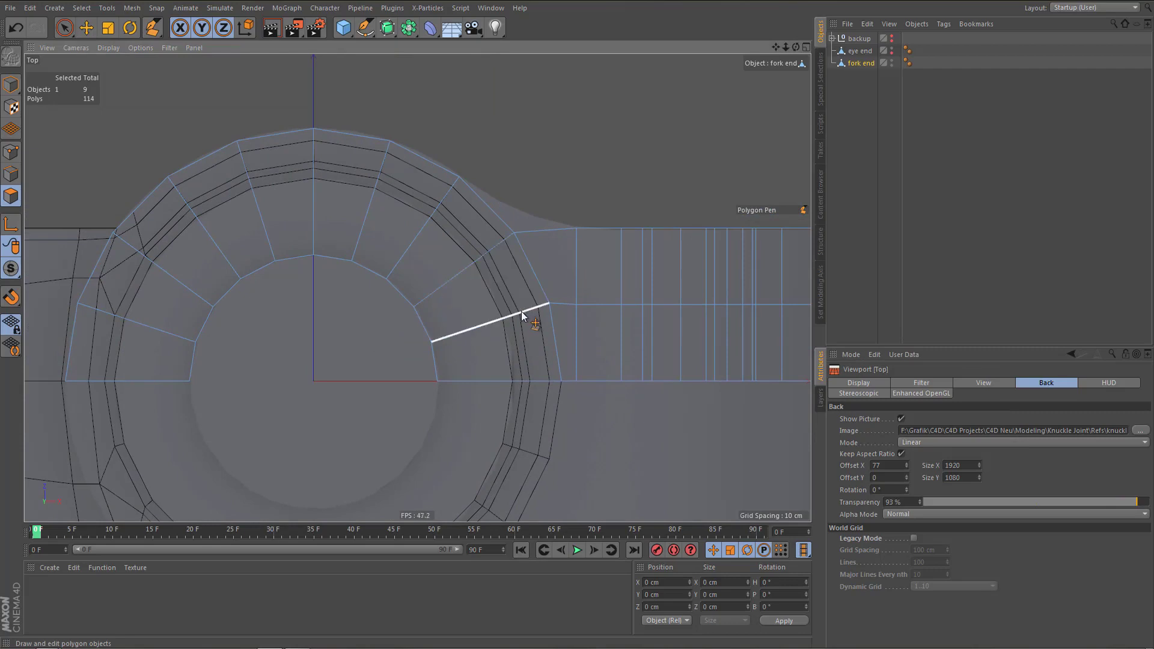
{"action": "key", "text": "k"}
{"action": "key", "text": "k"}
{"action": "left_click", "coordinate": [925, 397]}
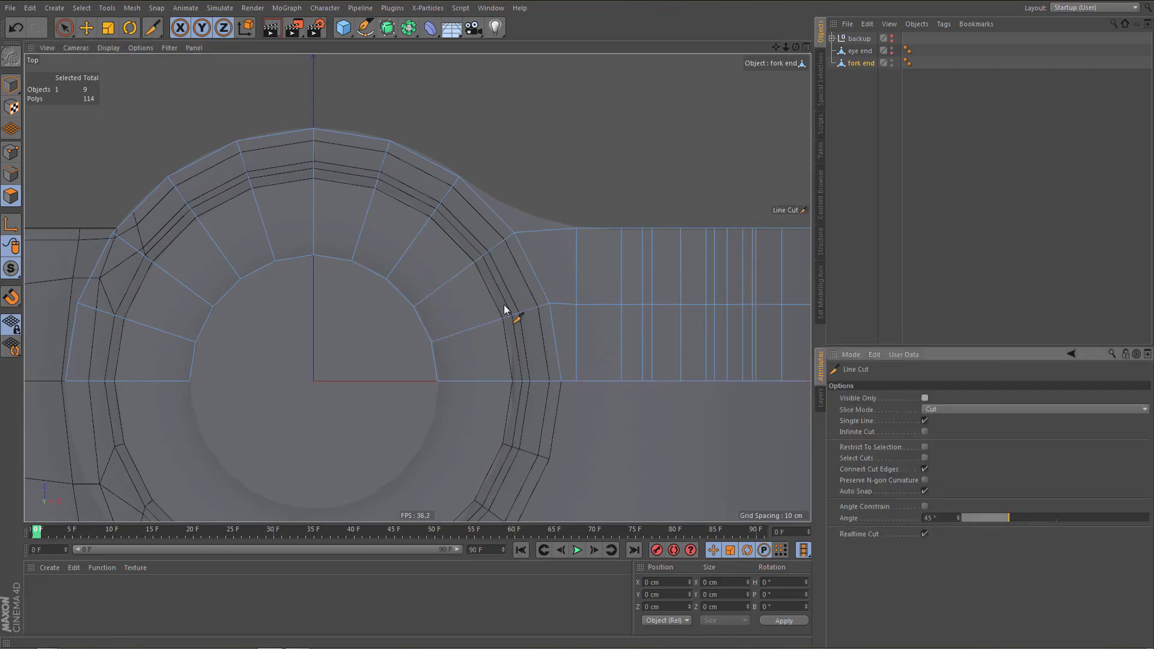
{"action": "left_click", "coordinate": [513, 236]}
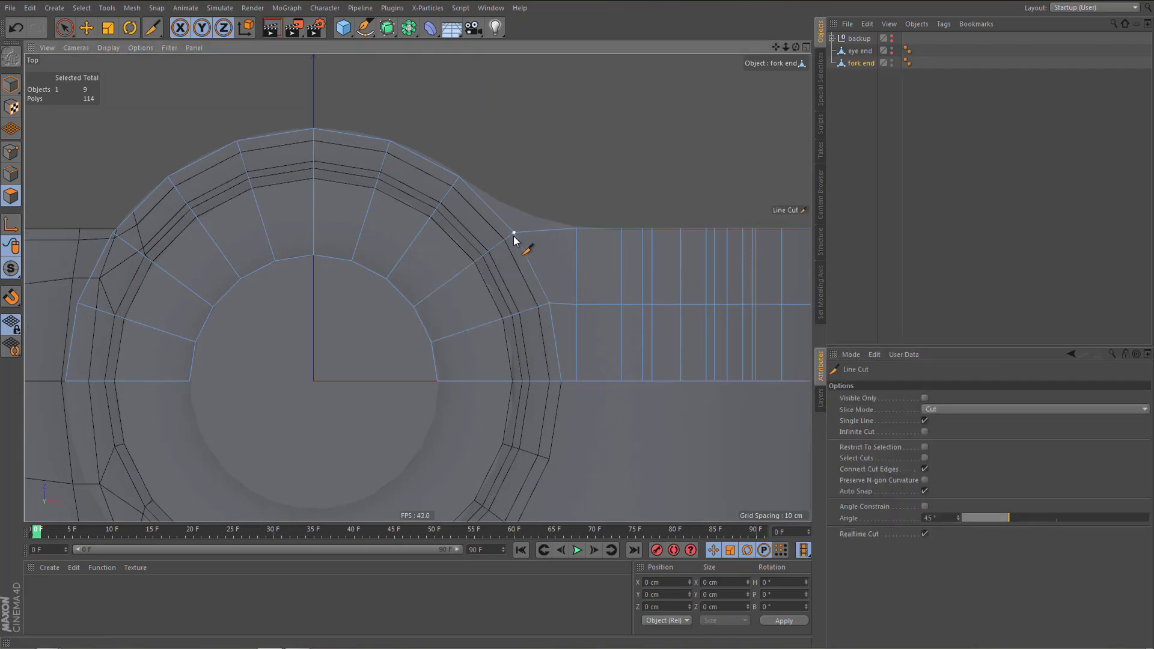
{"action": "left_click", "coordinate": [525, 419], "text": "shift"}
{"action": "key", "text": "Return"}
{"action": "key", "text": "e"}
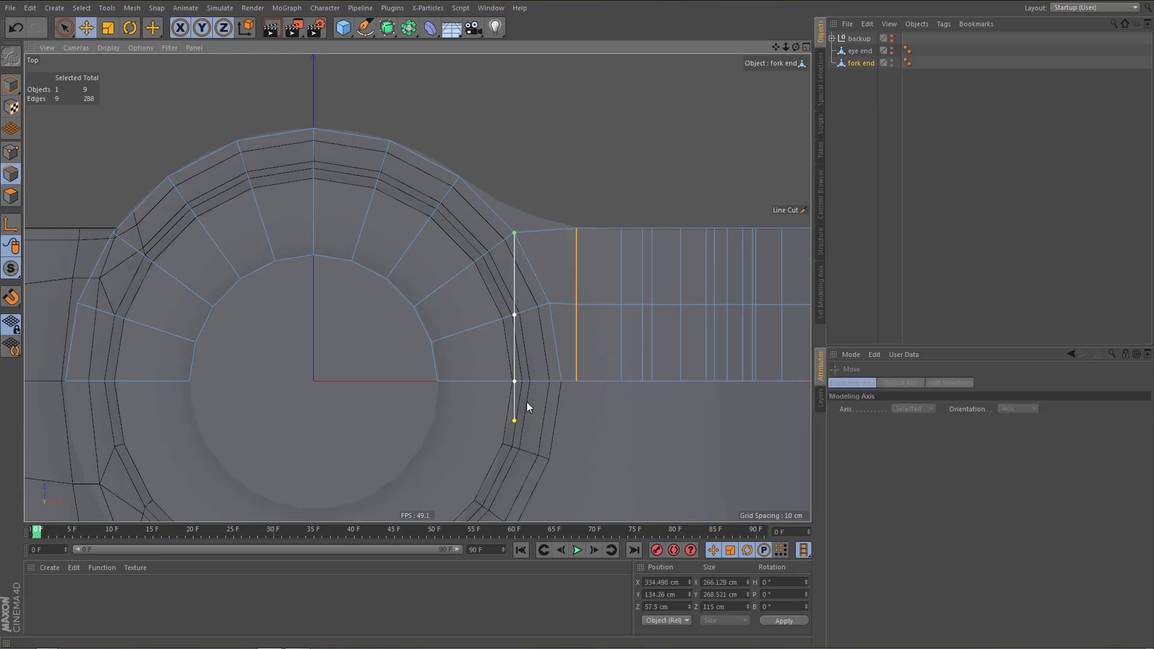
Dissolve the two outer ring edges beside the new cut on both the upper and lower faces
{"action": "left_click", "coordinate": [540, 279]}
{"action": "left_click", "coordinate": [553, 327], "text": "shift"}
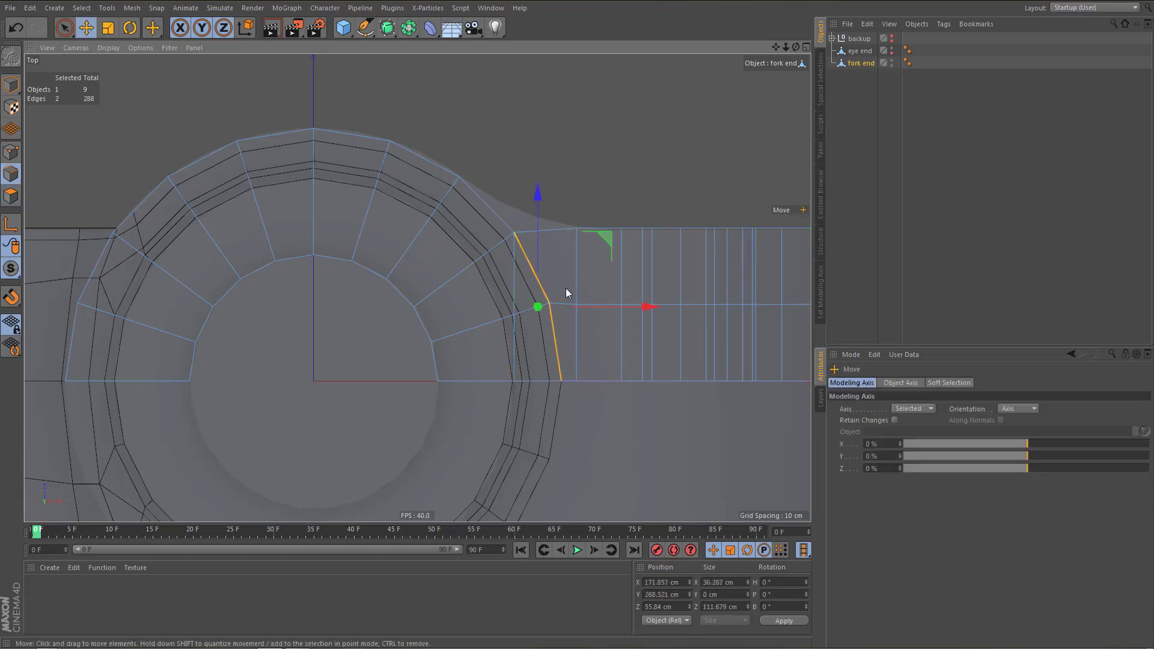
{"action": "key", "text": "m"}
{"action": "key", "text": "n"}
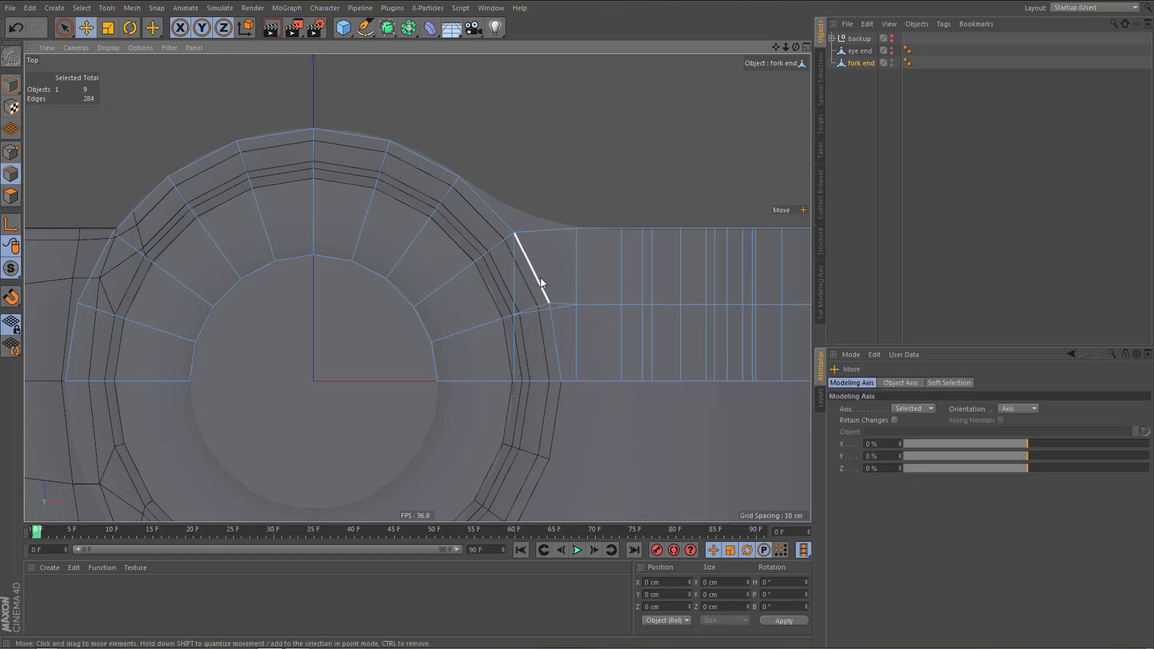
{"action": "double_click", "coordinate": [539, 278]}
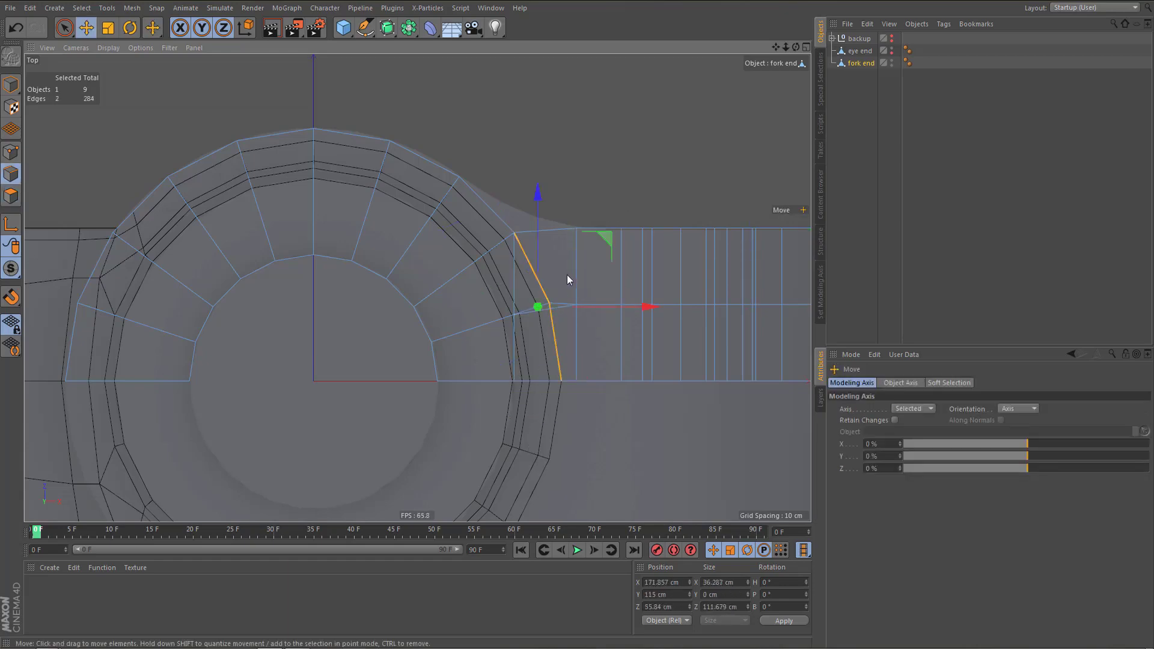
{"action": "key", "text": "m"}
{"action": "key", "text": "n"}
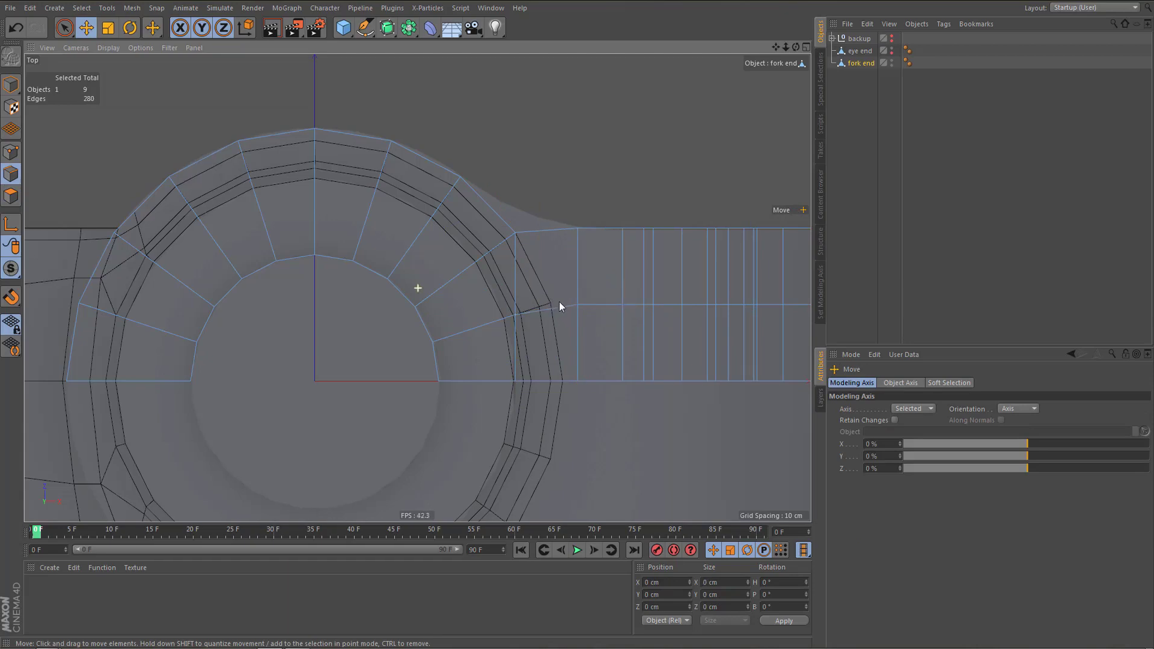
Move the stacked corner points between ring and arm outward to the reference outline, at Z 123.011 cm
{"action": "scroll", "coordinate": [559, 302], "scroll_direction": "up", "scroll_amount": 2}
{"action": "scroll", "coordinate": [569, 291], "scroll_direction": "up", "scroll_amount": 1}
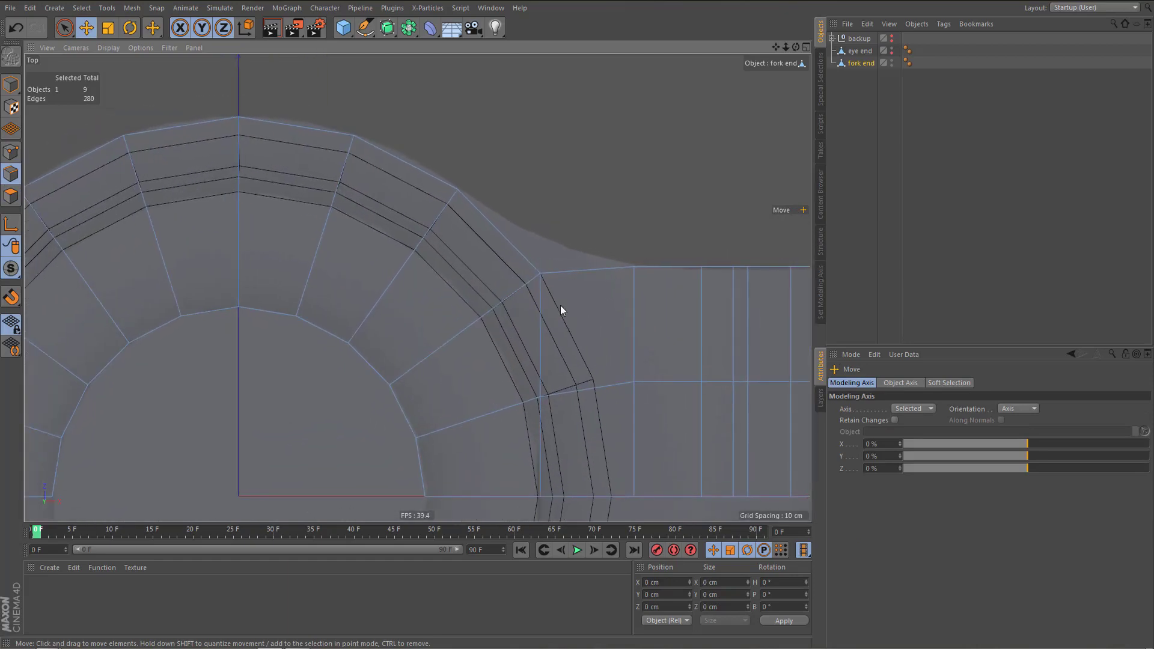
{"action": "key", "text": "Return"}
{"action": "key", "text": "0"}
{"action": "left_click_drag", "start_coordinate": [518, 259], "coordinate": [564, 272]}
{"action": "key", "text": "e"}
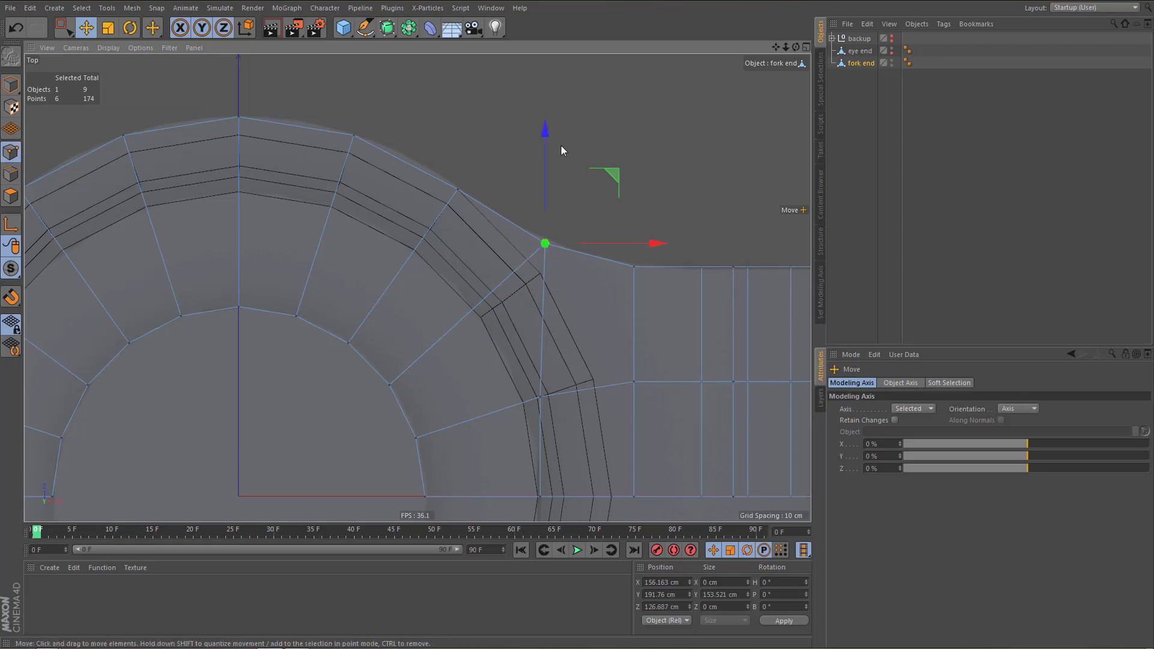
{"action": "left_click_drag", "start_coordinate": [546, 133], "coordinate": [545, 139]}
Clear the point selection and optimize the fork end mesh in the Perspective view
{"action": "middle_click", "coordinate": [557, 308]}
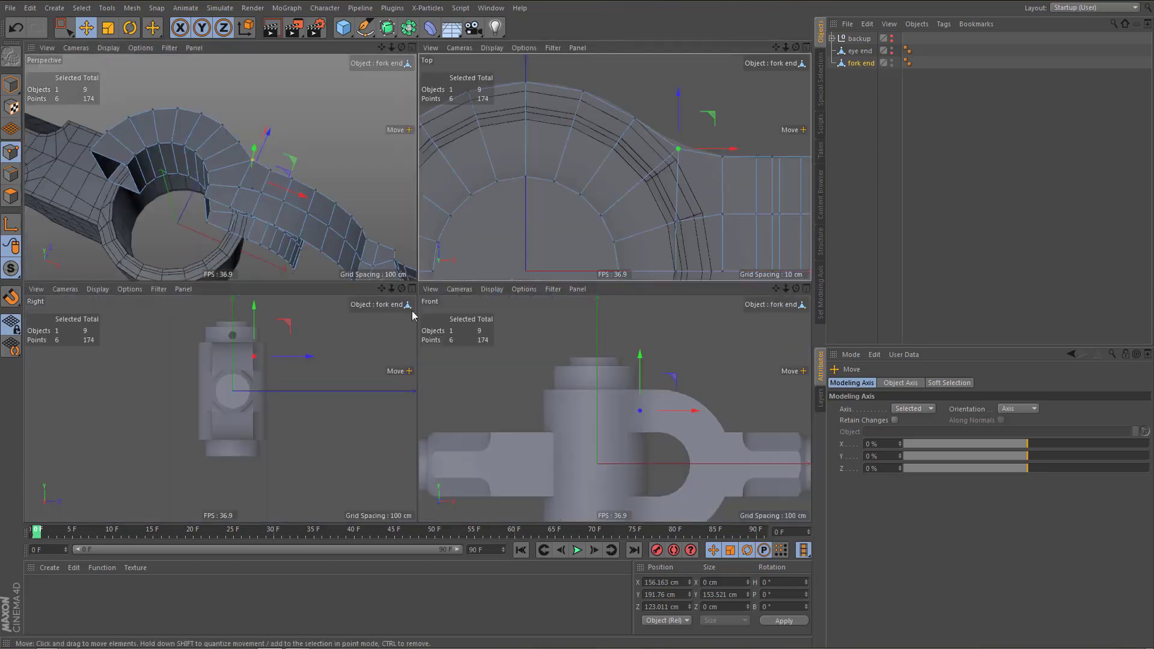
{"action": "middle_click", "coordinate": [416, 277]}
{"action": "left_click_drag", "start_coordinate": [481, 322], "coordinate": [363, 335], "text": "alt"}
{"action": "left_click", "coordinate": [377, 337]}
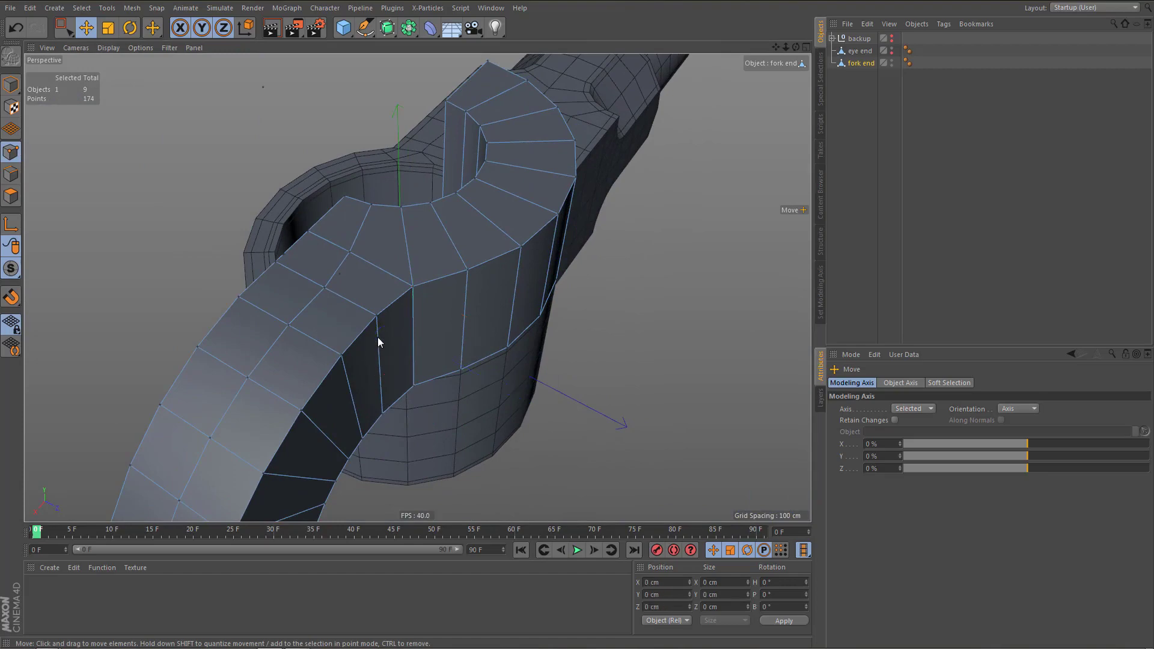
{"action": "key", "text": "u"}
{"action": "key", "text": "o"}
Hide the eye end and connect the bridge segment's outer and underside edges to cut it along its middle
{"action": "left_click_drag", "start_coordinate": [392, 319], "coordinate": [667, 246], "text": "alt"}
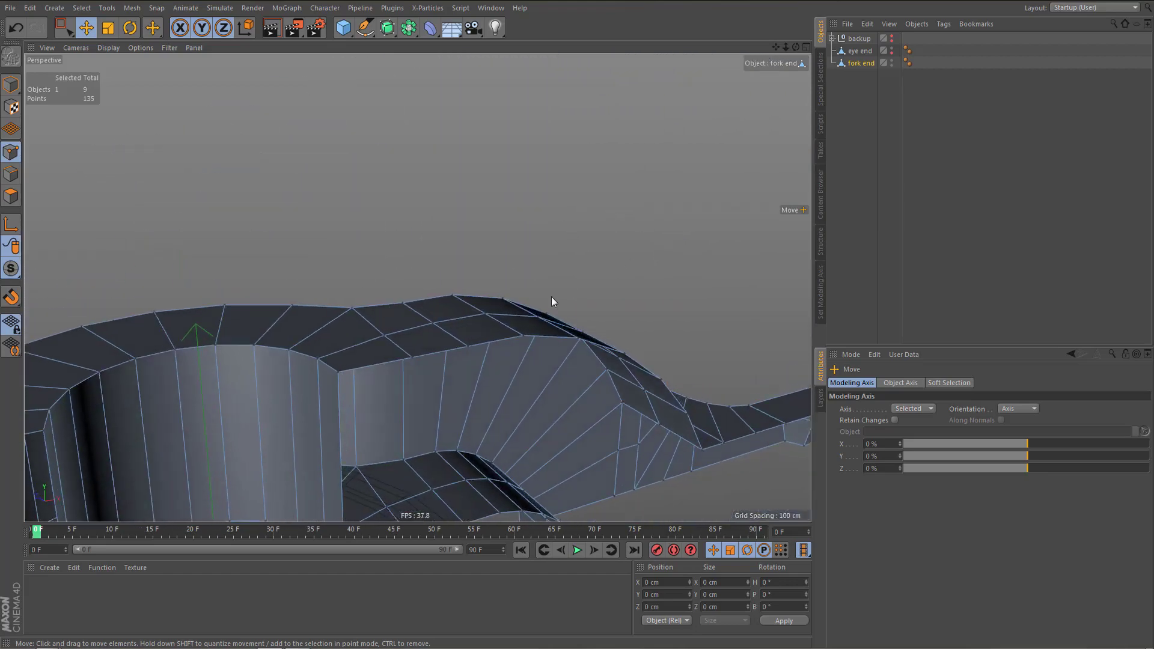
{"action": "left_click_drag", "start_coordinate": [552, 301], "coordinate": [364, 351], "text": "alt"}
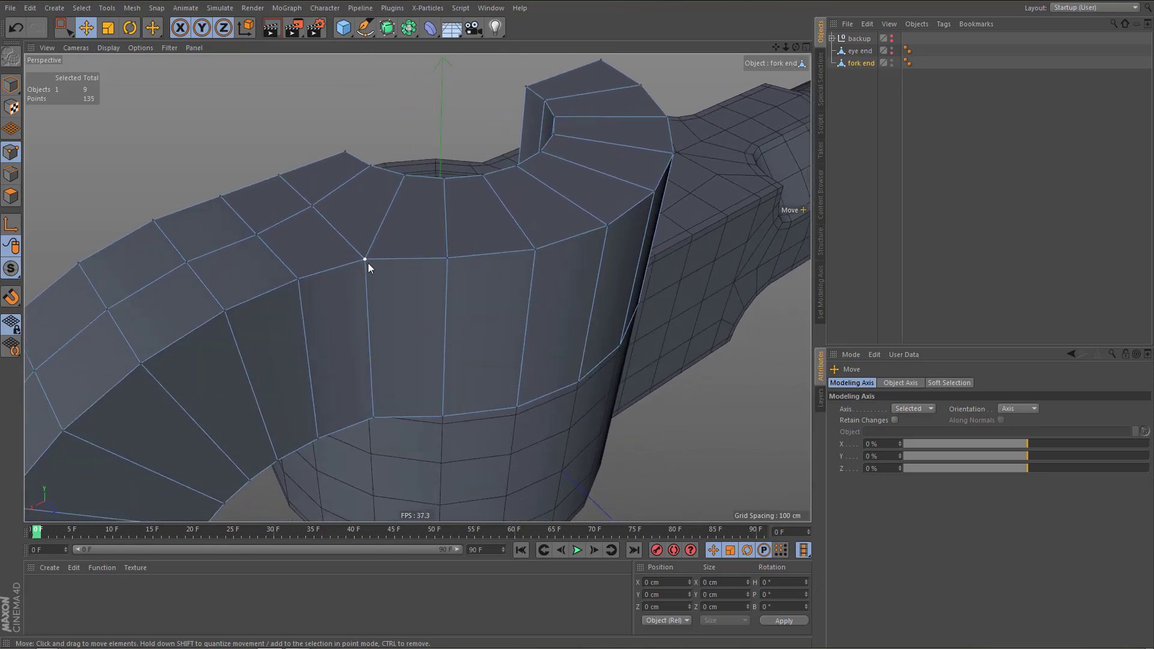
{"action": "left_click_drag", "start_coordinate": [384, 290], "coordinate": [398, 317], "text": "alt"}
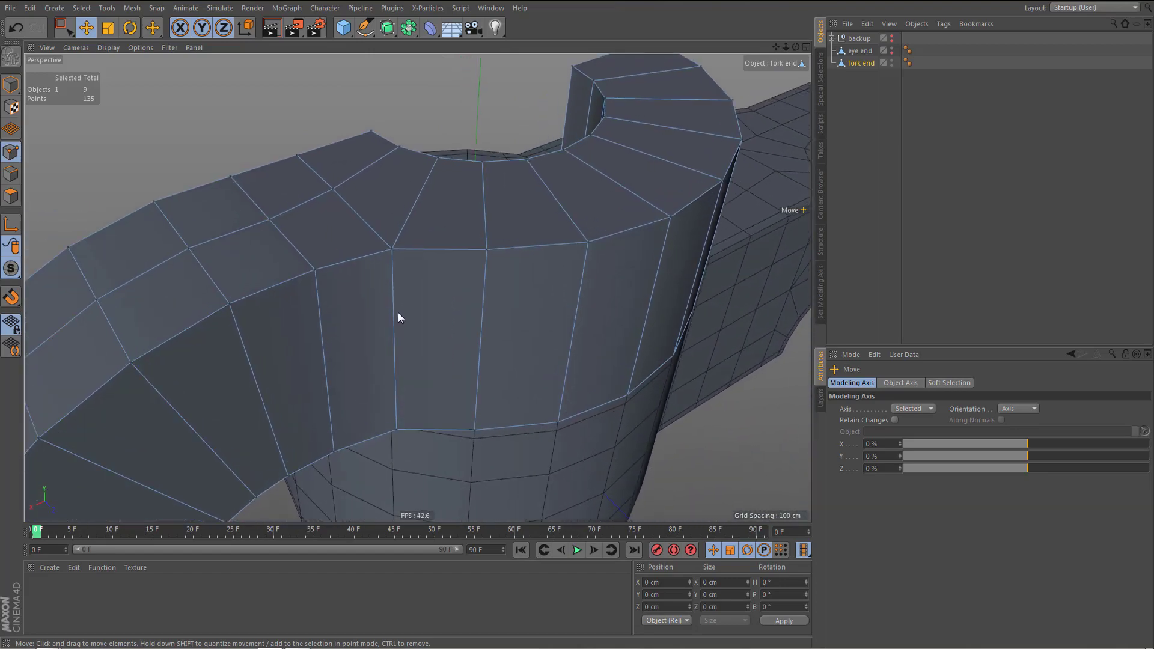
{"action": "key", "text": "Return"}
{"action": "key", "text": "space"}
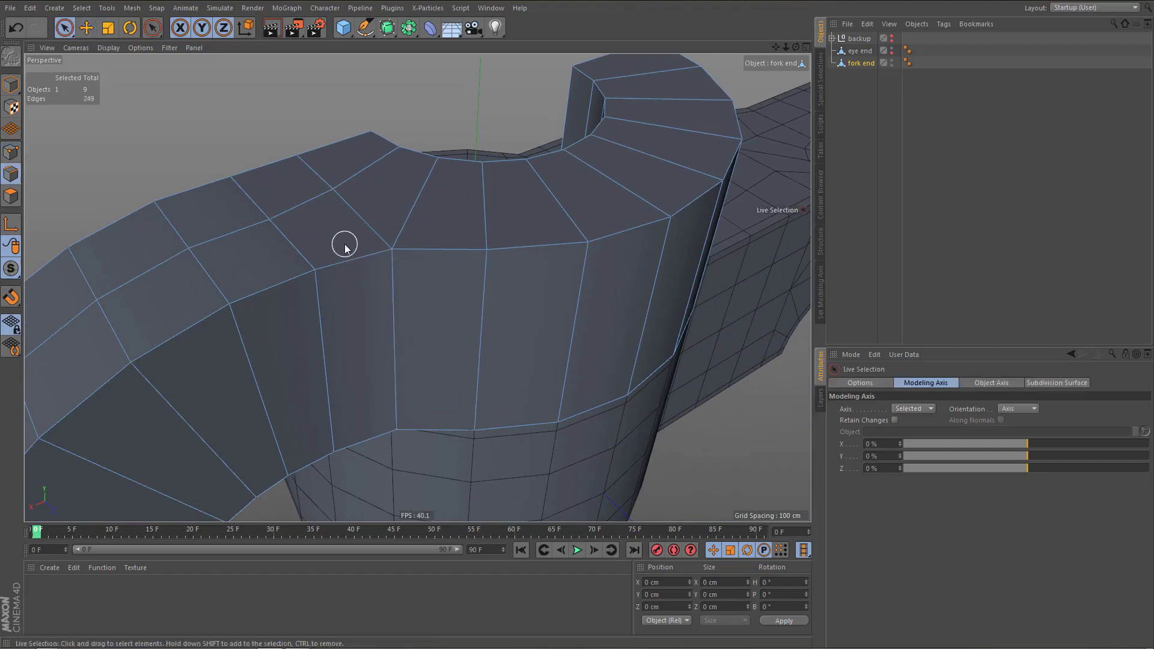
{"action": "left_click", "coordinate": [352, 257]}
{"action": "left_click", "coordinate": [366, 443], "text": "shift"}
{"action": "left_click_drag", "start_coordinate": [399, 399], "coordinate": [401, 296], "text": "alt"}
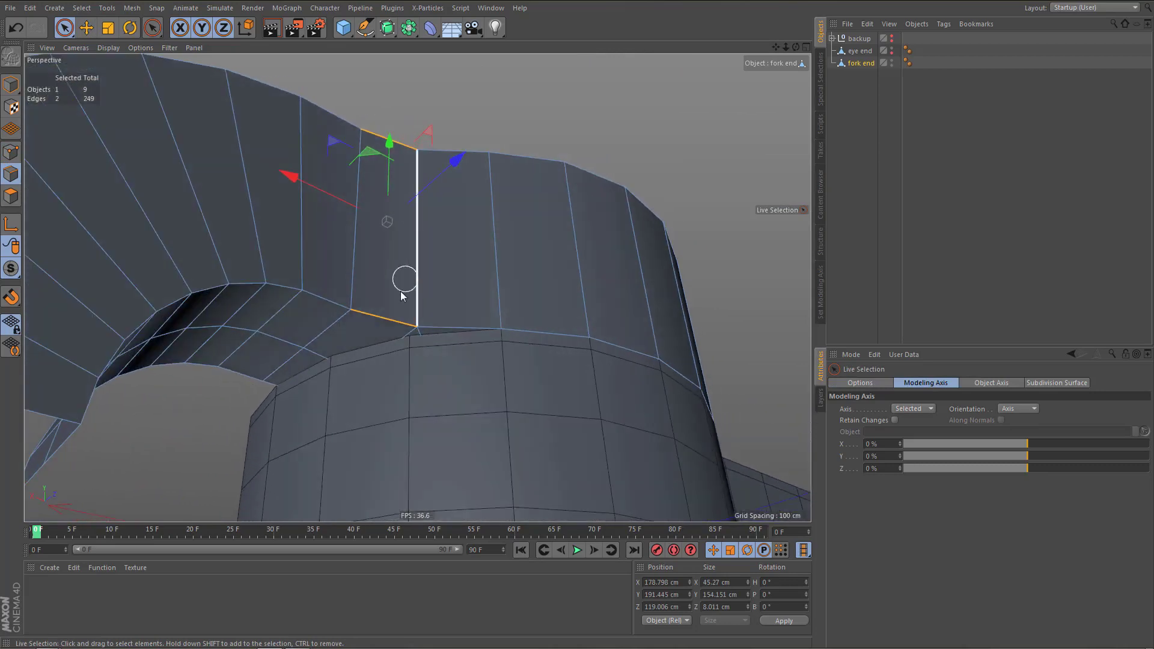
{"action": "left_click", "coordinate": [892, 50]}
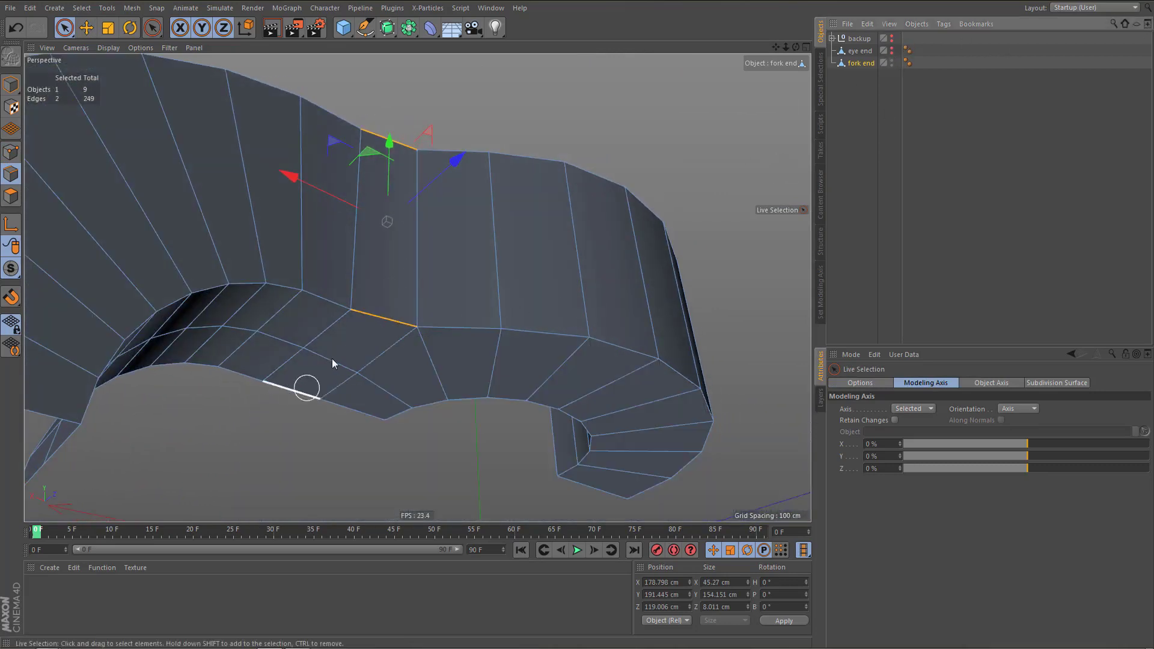
{"action": "left_click_drag", "start_coordinate": [334, 359], "coordinate": [295, 399], "text": "shift"}
{"action": "key", "text": "m"}
{"action": "key", "text": "m"}
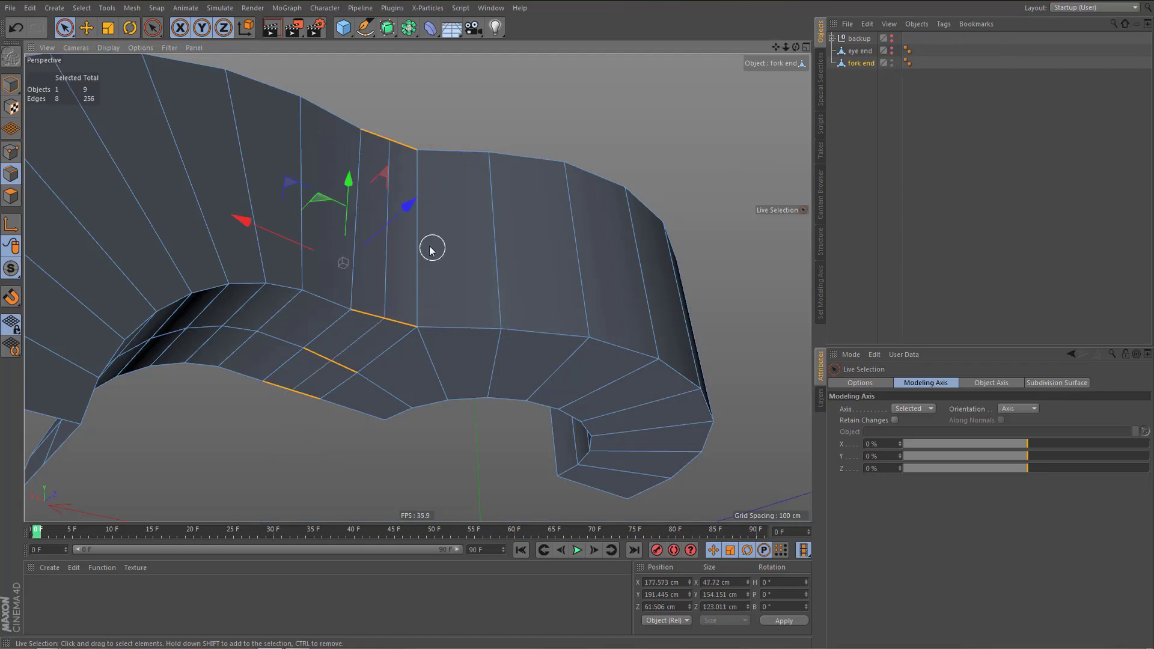
Select the radial edges on the ring's upper face and connect them into a concentric row of edges
{"action": "mouse_move", "coordinate": [410, 347]}
{"action": "left_mouse_down", "text": "alt"}
{"action": "mouse_move", "coordinate": [414, 262]}
{"action": "mouse_move", "coordinate": [413, 370]}
{"action": "mouse_move", "coordinate": [417, 359]}
{"action": "left_mouse_up", "text": "alt"}
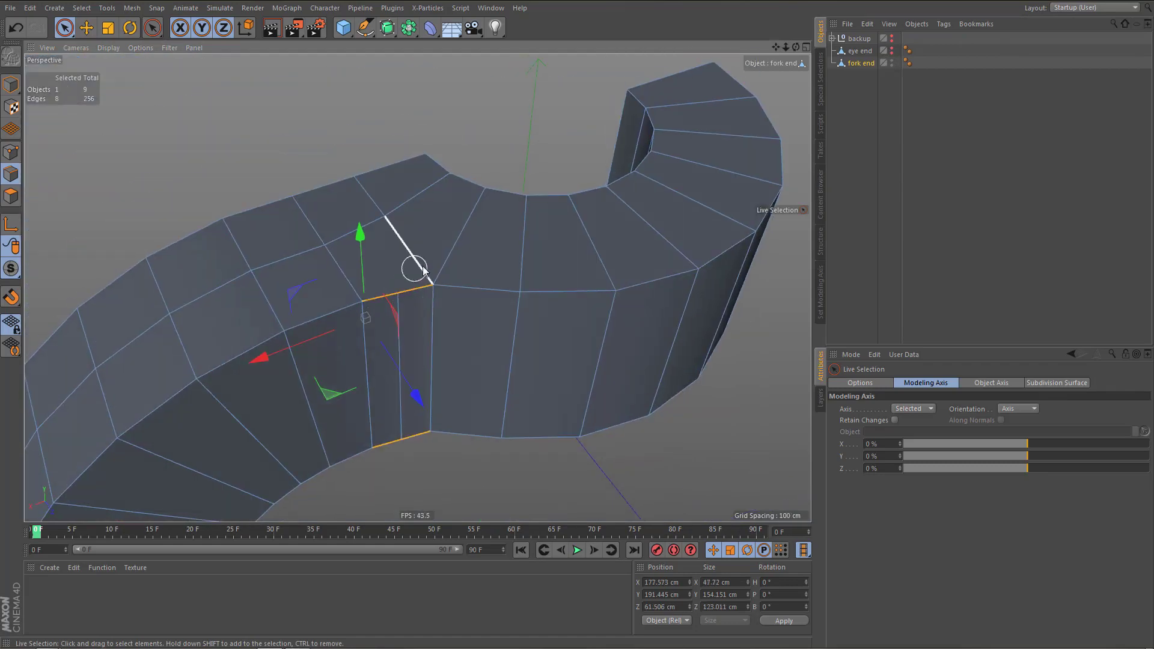
{"action": "mouse_move", "coordinate": [467, 239]}
{"action": "left_mouse_down"}
{"action": "mouse_move", "coordinate": [619, 219]}
{"action": "mouse_move", "coordinate": [691, 108]}
{"action": "mouse_move", "coordinate": [676, 78]}
{"action": "left_mouse_up"}
{"action": "key", "text": "m"}
{"action": "key", "text": "m"}
Connect the arm's middle point at the junction to the new outer edge midpoint and to the ring's concentric edge row
{"action": "right_click_drag", "start_coordinate": [445, 233], "coordinate": [476, 236], "text": "alt"}
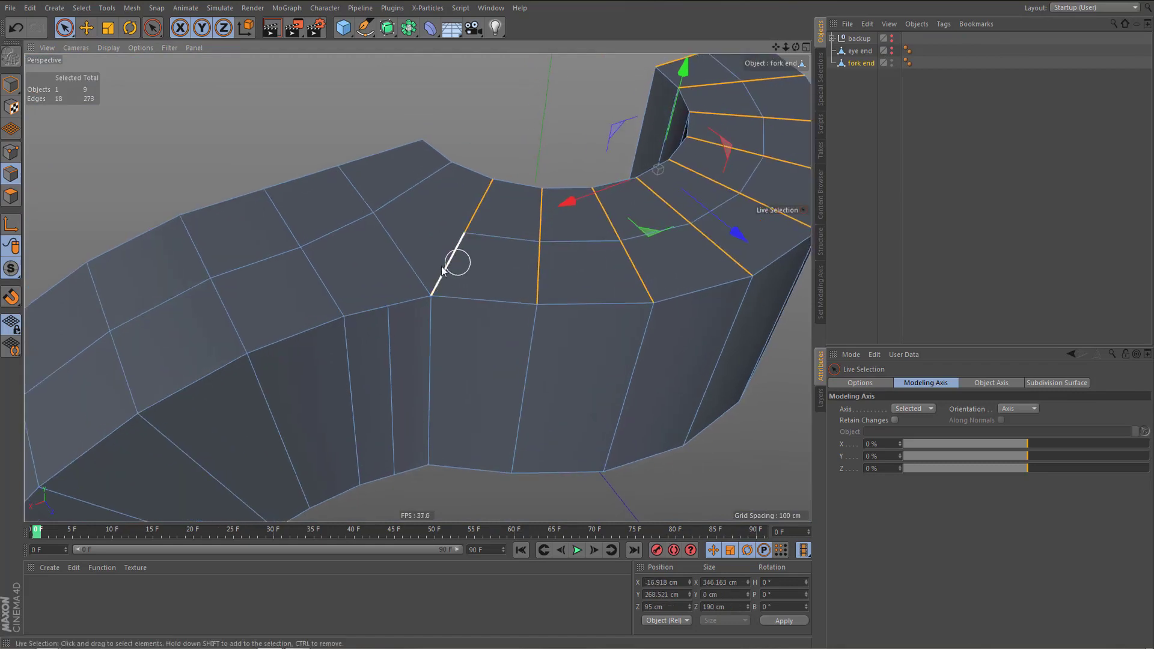
{"action": "key", "text": "Return"}
{"action": "left_click", "coordinate": [374, 224]}
{"action": "left_click", "coordinate": [389, 308], "text": "shift"}
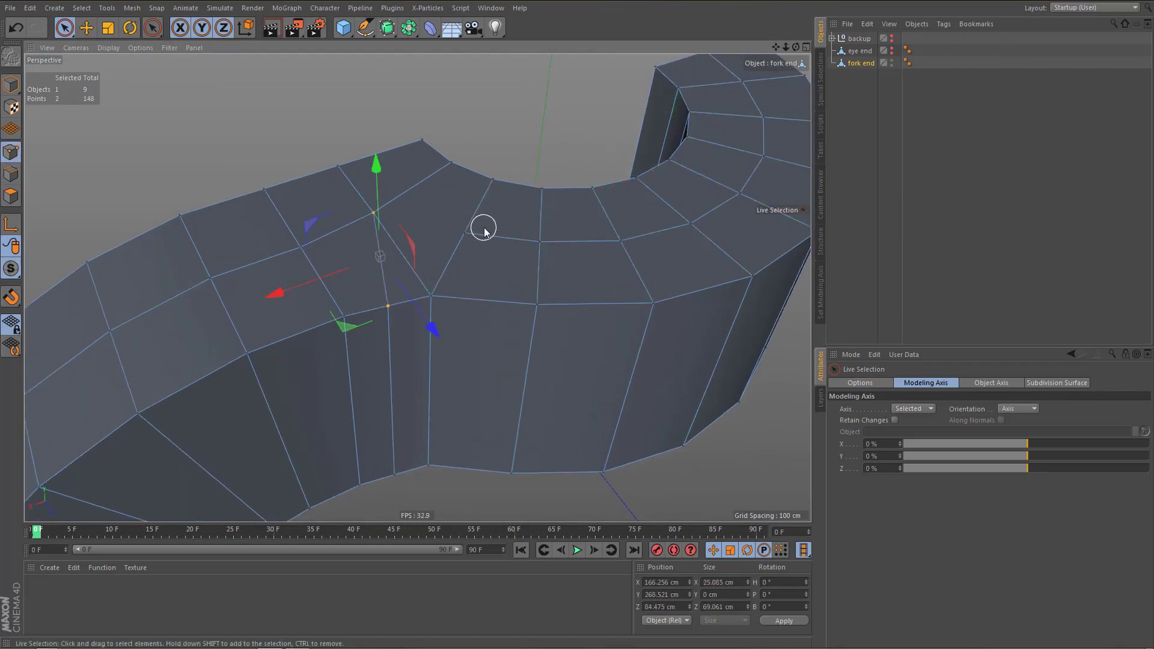
{"action": "left_click_drag", "start_coordinate": [475, 237], "coordinate": [376, 214]}
{"action": "key", "text": "m"}
{"action": "key", "text": "m"}
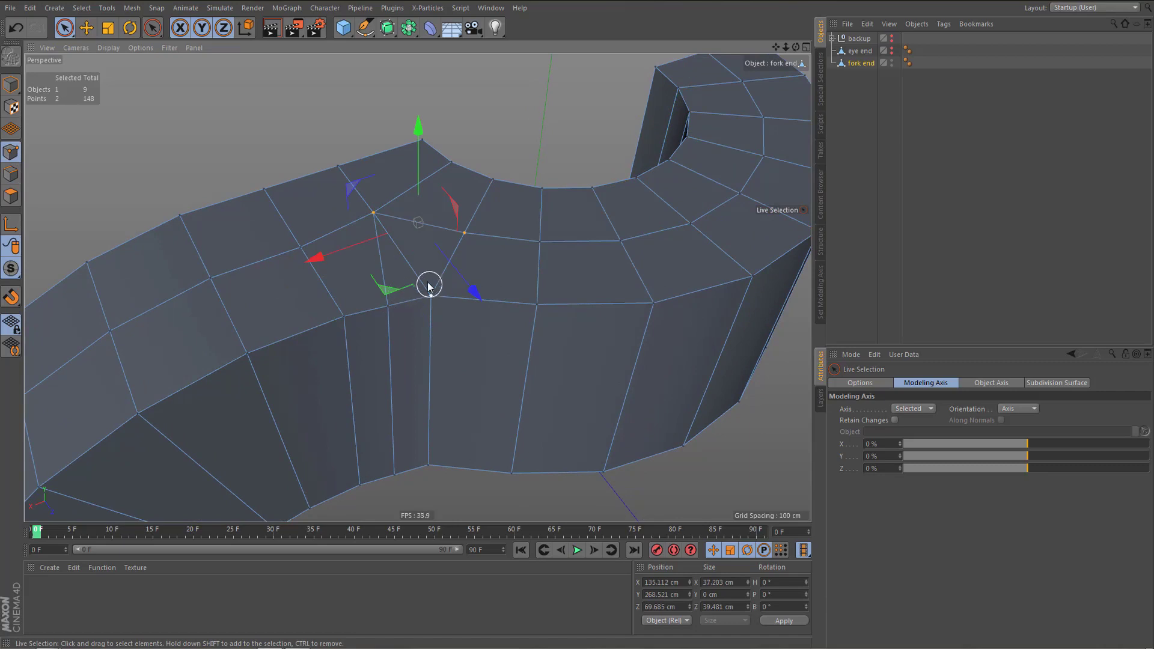
Dissolve the old diagonal edge between the arm's middle point and the ring's outer corner
{"action": "key", "text": "Return"}
{"action": "left_click", "coordinate": [412, 260]}
{"action": "key", "text": "m"}
{"action": "key", "text": "n"}
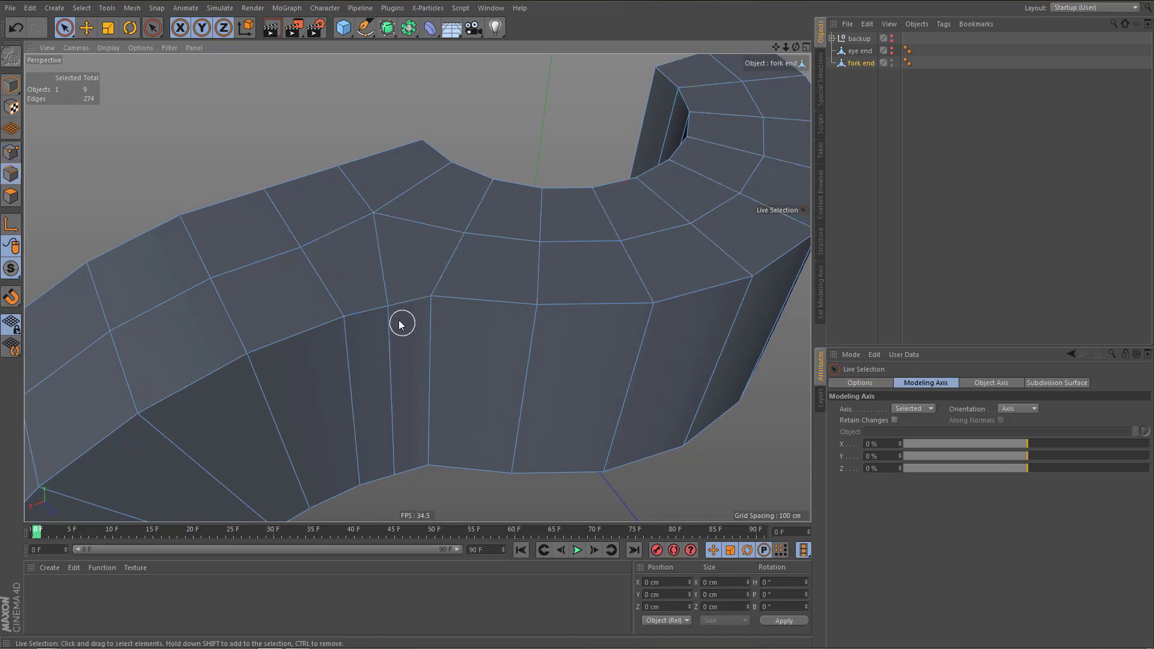
Delete the slanted edge between the arm's middle point and the outer edge midpoint, and return to the Perspective view
{"action": "right_click_drag", "start_coordinate": [399, 326], "coordinate": [352, 326], "text": "alt"}
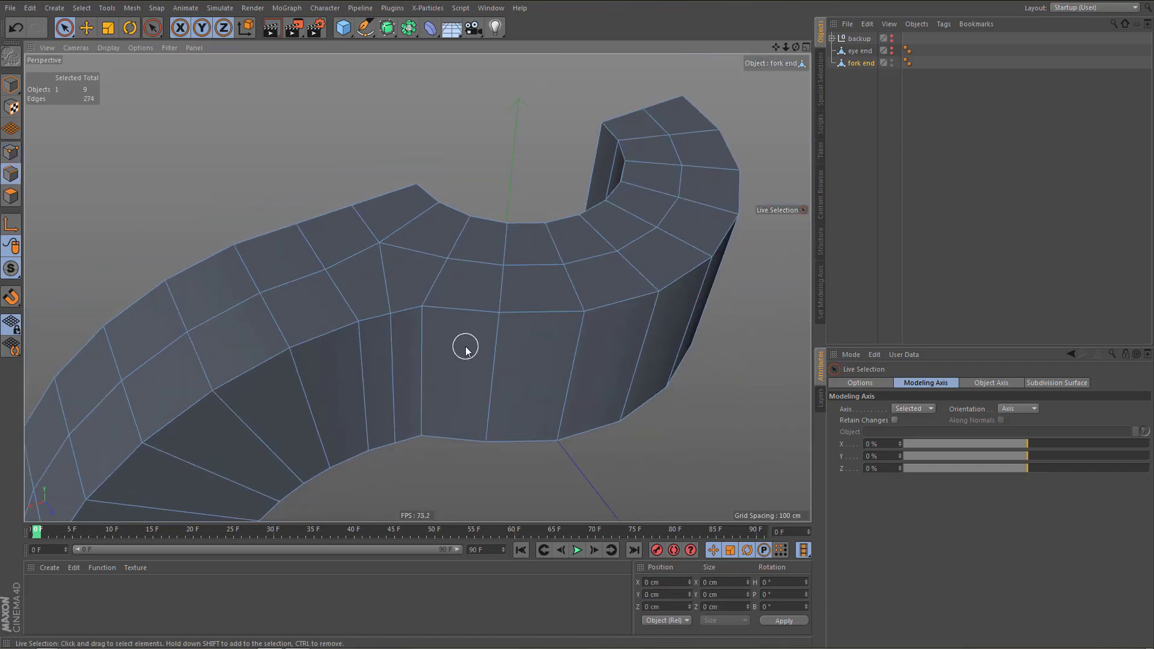
{"action": "middle_click", "coordinate": [466, 347]}
{"action": "middle_click", "coordinate": [639, 181]}
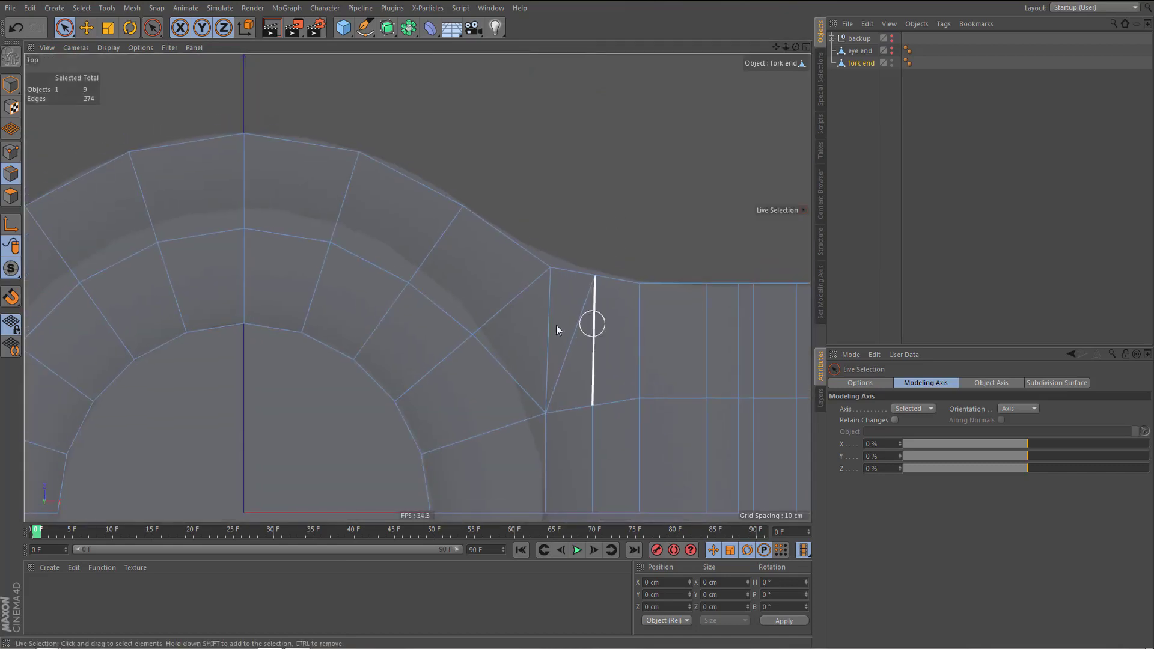
{"action": "middle_click_drag", "start_coordinate": [563, 322], "coordinate": [511, 331], "text": "alt"}
{"action": "left_click", "coordinate": [520, 325]}
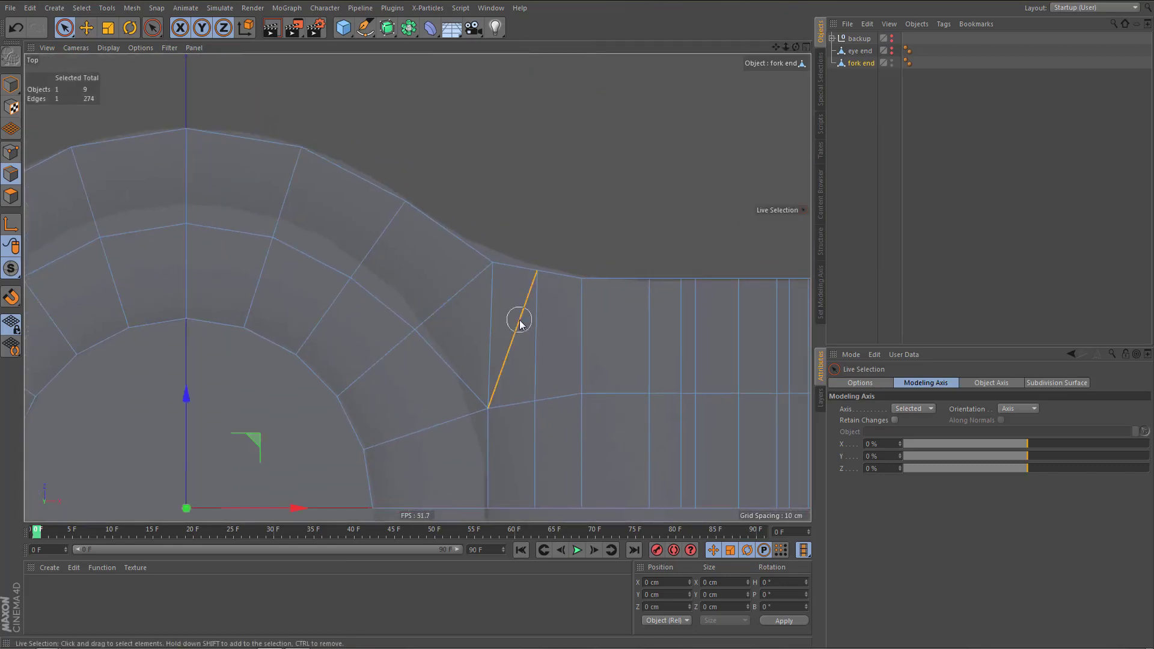
{"action": "key", "text": "Delete"}
{"action": "middle_click", "coordinate": [361, 313]}
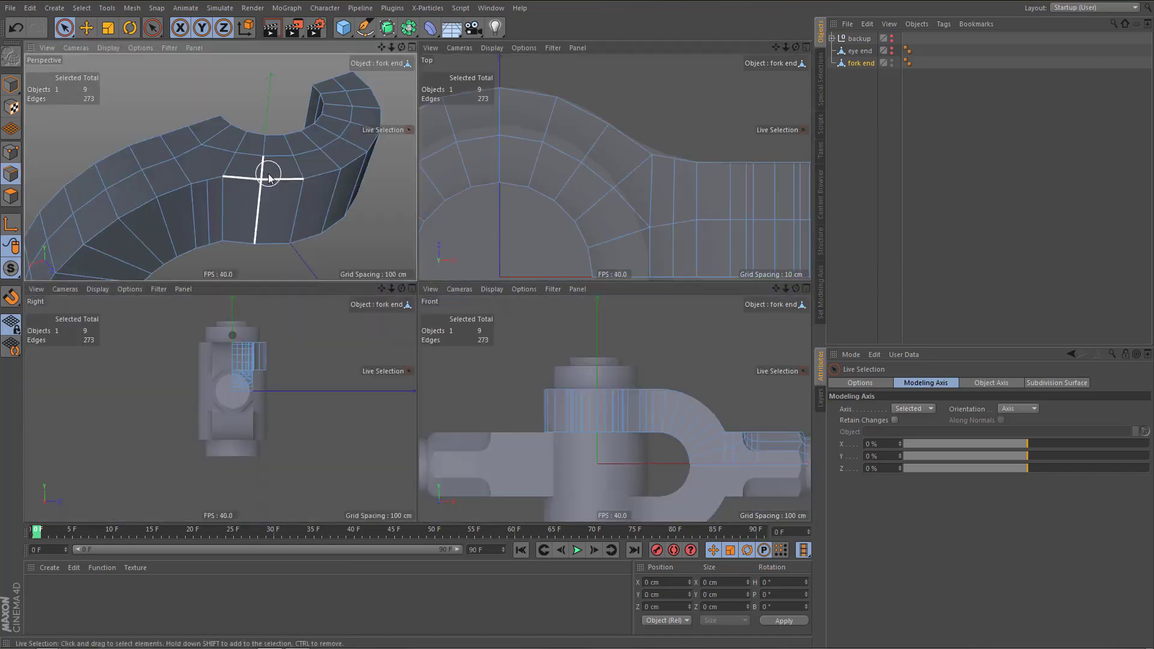
{"action": "middle_click", "coordinate": [269, 178]}
{"action": "left_click_drag", "start_coordinate": [411, 306], "coordinate": [409, 281], "text": "alt"}
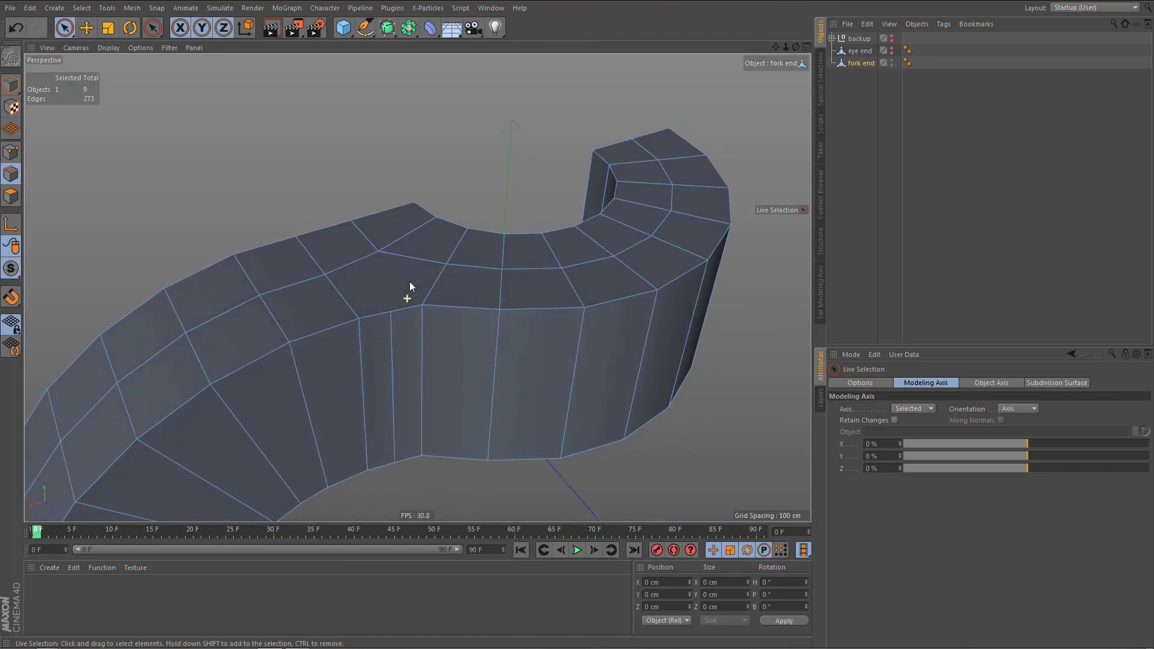
Undo the deletion of the slanted junction edge and switch to the Top view
{"action": "key", "text": "ctrl+z"}
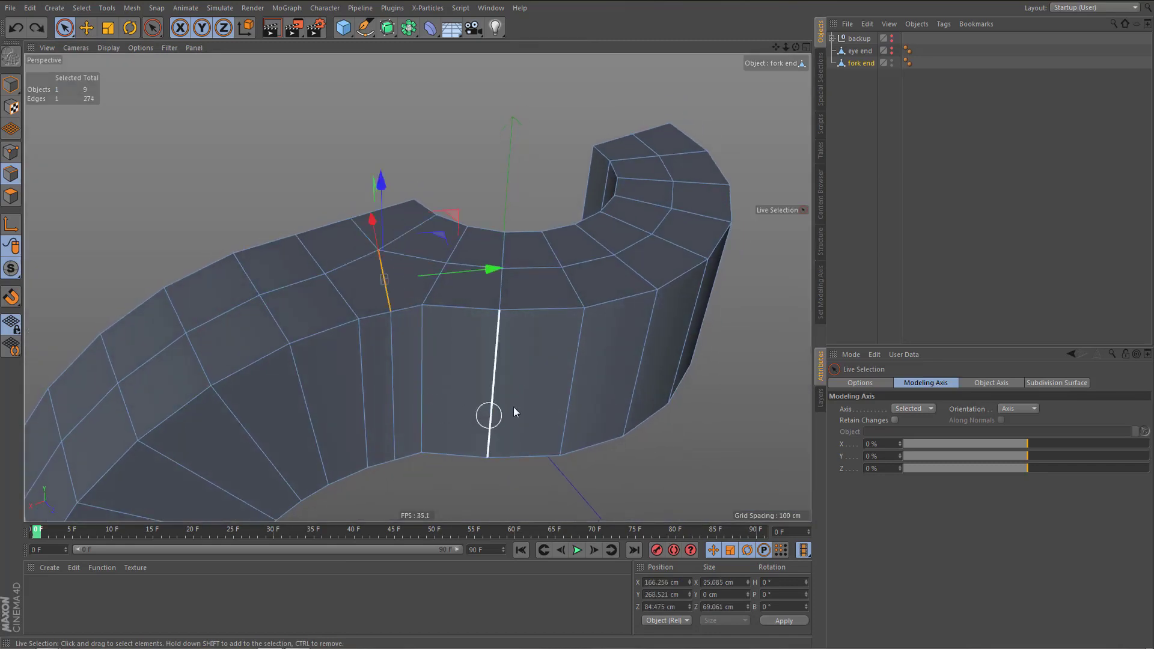
{"action": "left_click_drag", "start_coordinate": [475, 391], "coordinate": [438, 352], "text": "alt"}
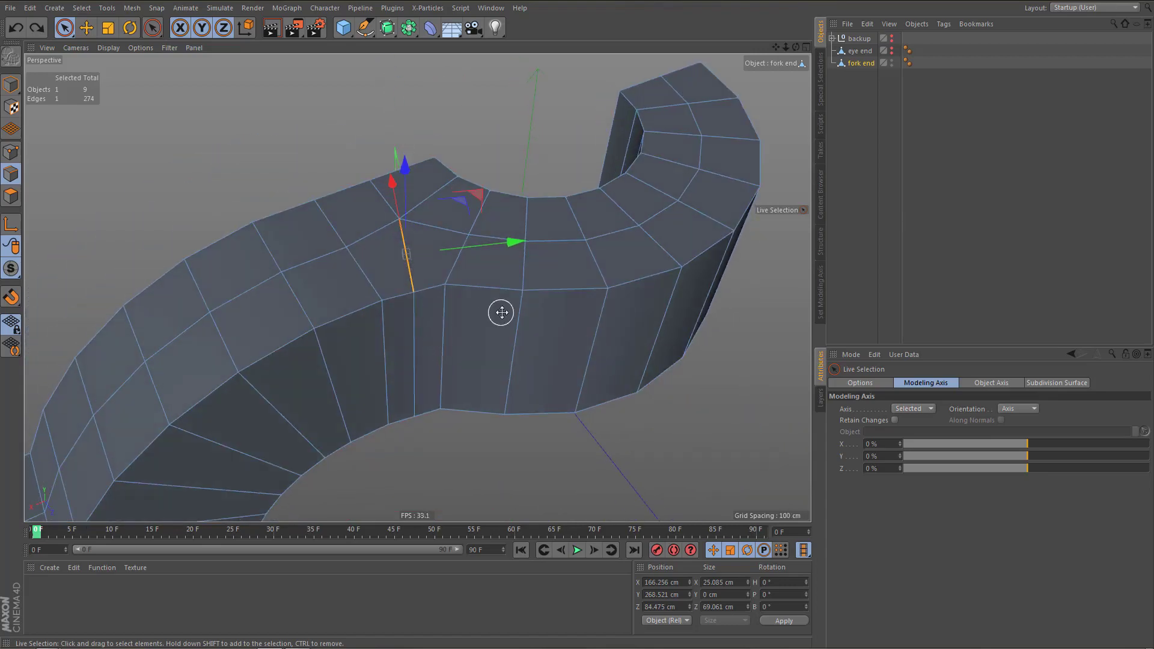
{"action": "middle_click", "coordinate": [501, 312]}
{"action": "middle_click", "coordinate": [612, 210]}
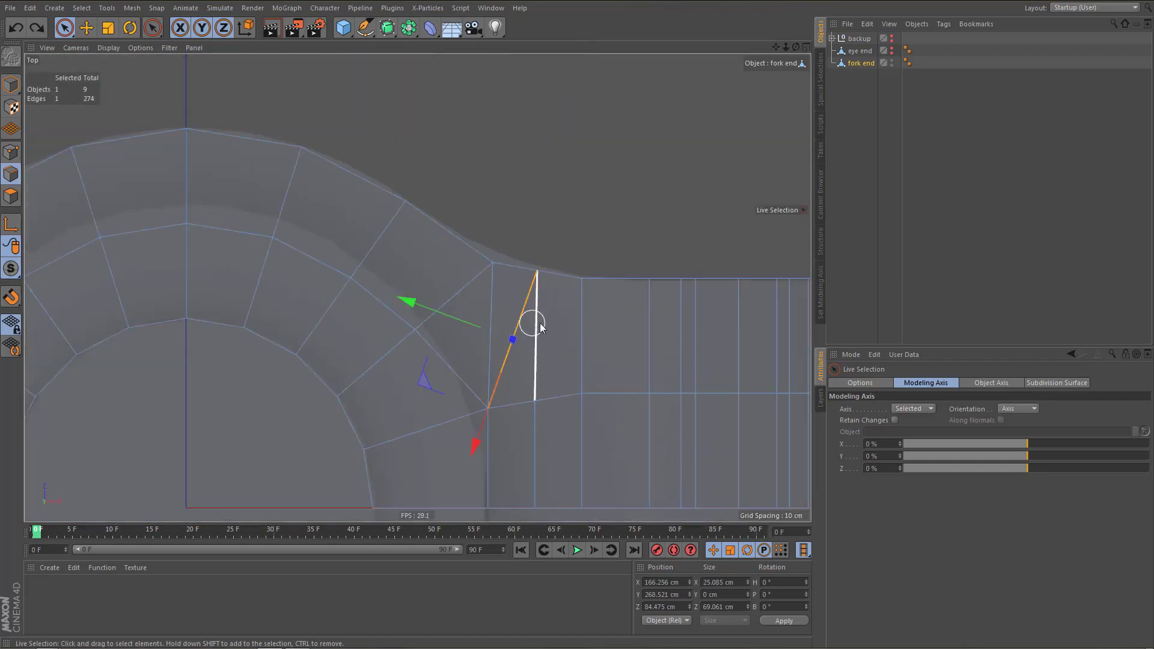
Move the ring's outer corner point pair onto the reference outline at about X 142 cm, Z 134 cm
{"action": "scroll", "coordinate": [534, 323], "scroll_direction": "up", "scroll_amount": 2}
{"action": "key", "text": "Return"}
{"action": "key", "text": "0"}
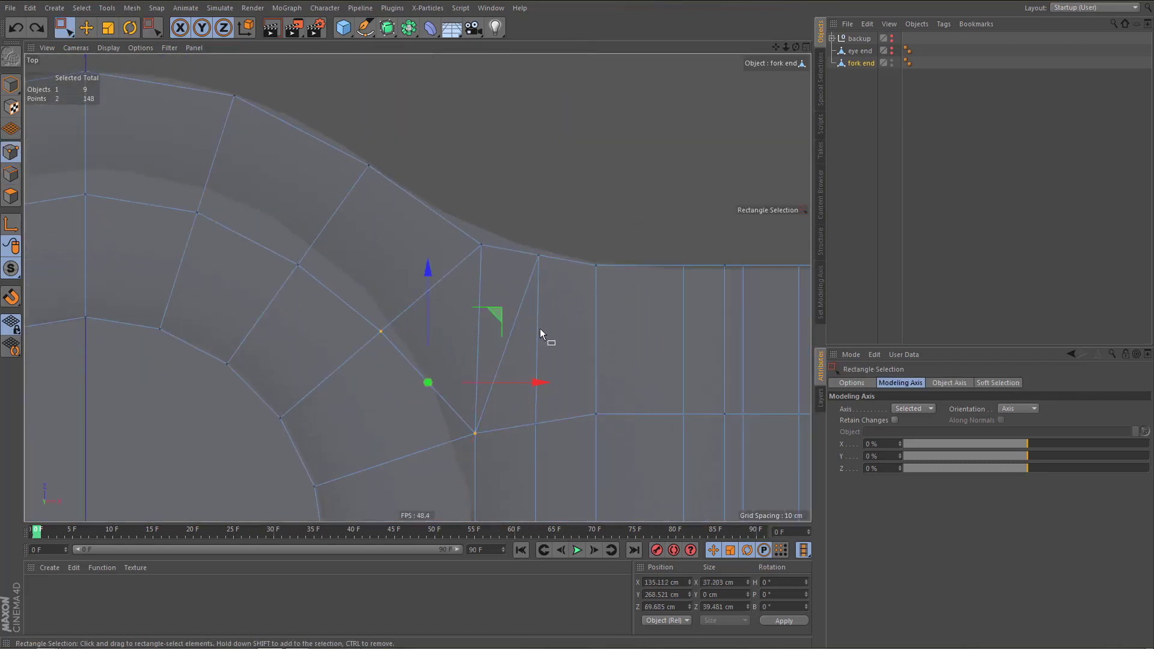
{"action": "scroll", "coordinate": [529, 283], "scroll_direction": "up", "scroll_amount": 2}
{"action": "left_click_drag", "start_coordinate": [446, 208], "coordinate": [485, 257]}
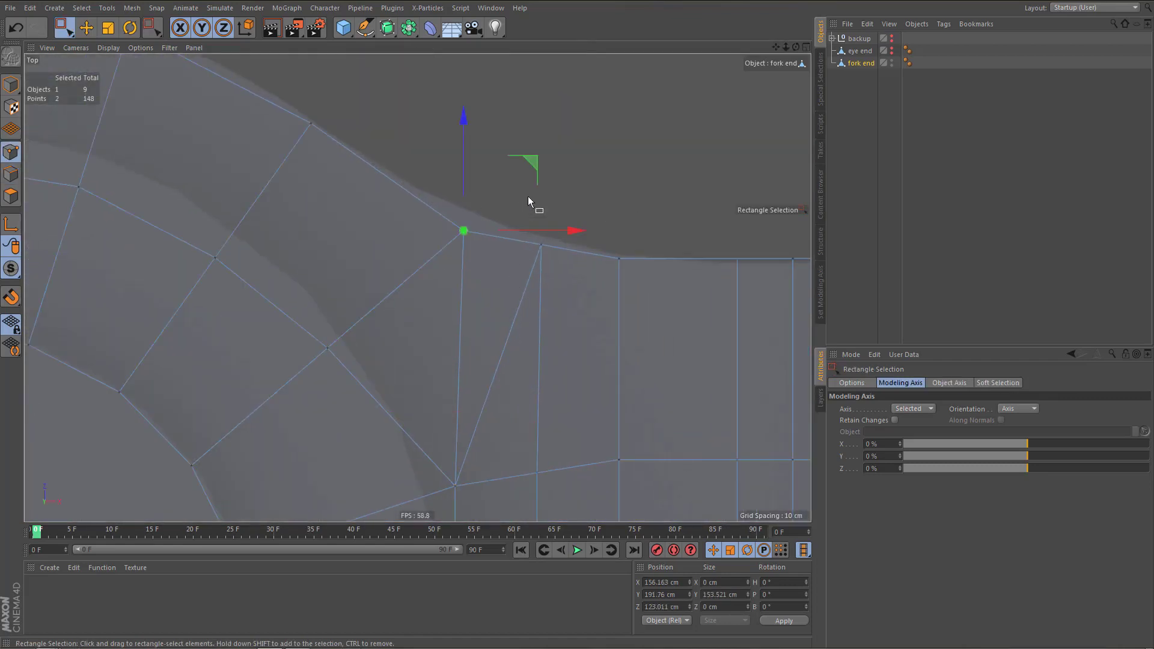
{"action": "key", "text": "e"}
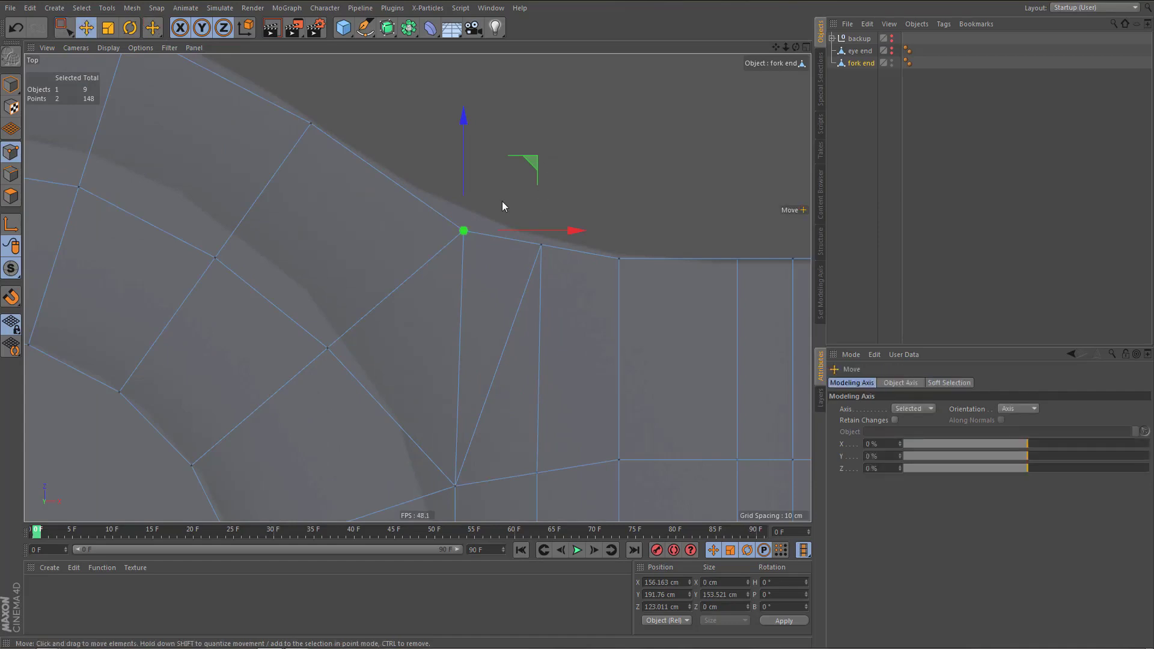
{"action": "left_click_drag", "start_coordinate": [504, 202], "coordinate": [457, 165]}
Move the neighbouring outer point pair onto the outline at about X 171 cm, Z 122 cm, and return to the Perspective view
{"action": "key", "text": "0"}
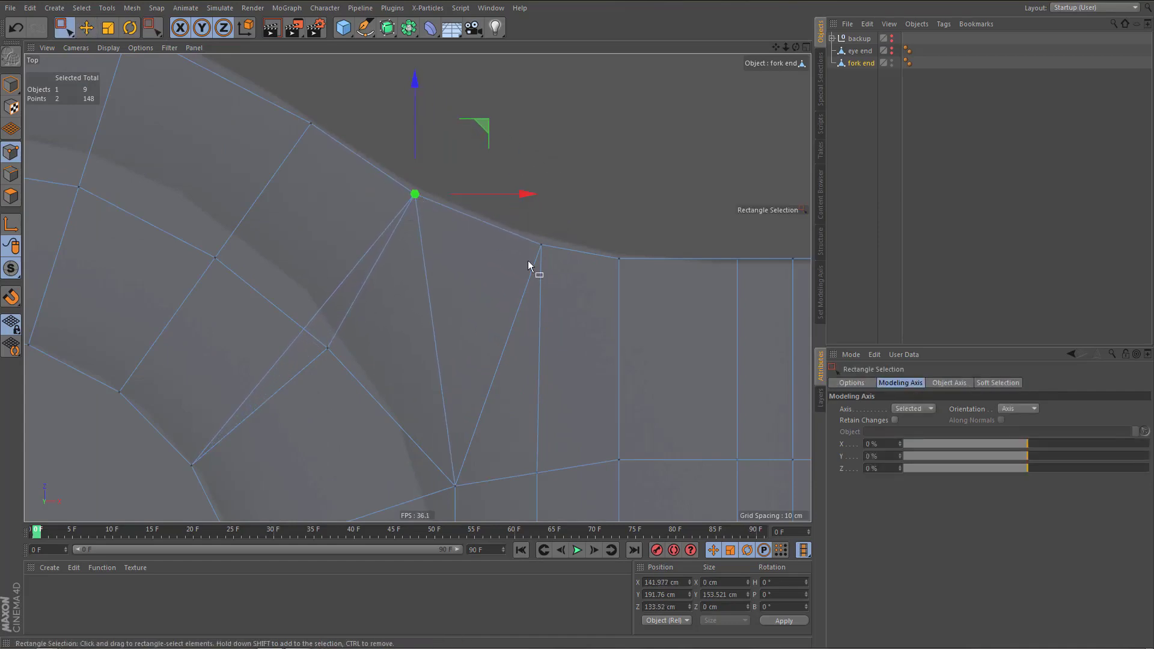
{"action": "left_click_drag", "start_coordinate": [537, 245], "coordinate": [563, 196]}
{"action": "key", "text": "e"}
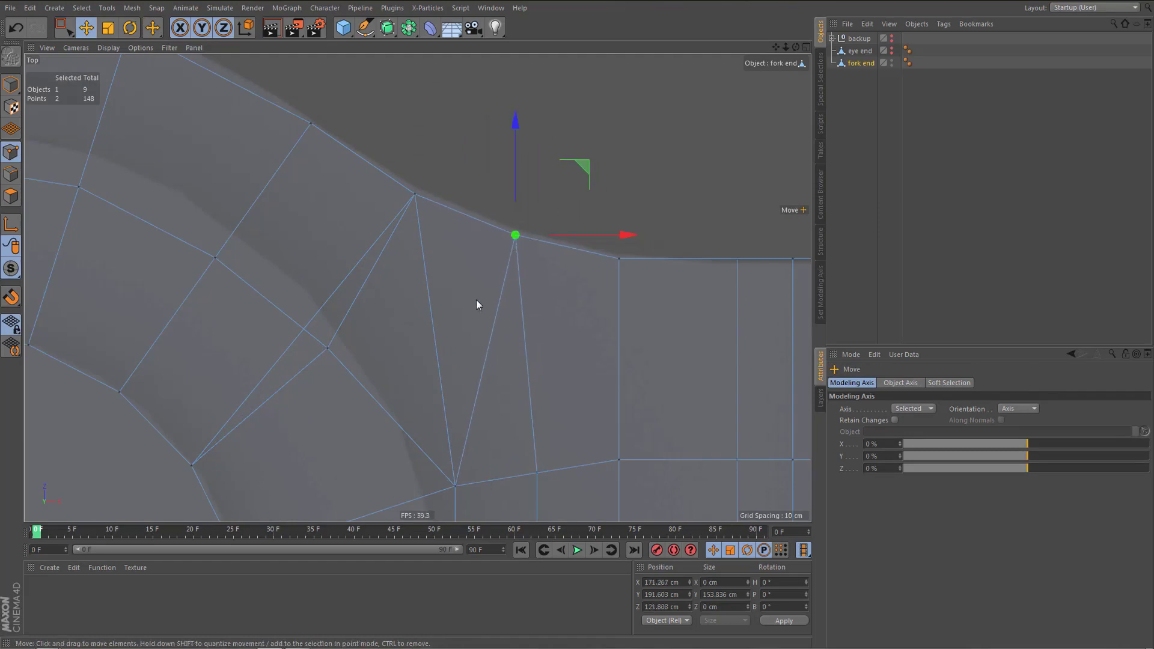
{"action": "middle_click", "coordinate": [476, 298]}
{"action": "middle_click", "coordinate": [353, 215]}
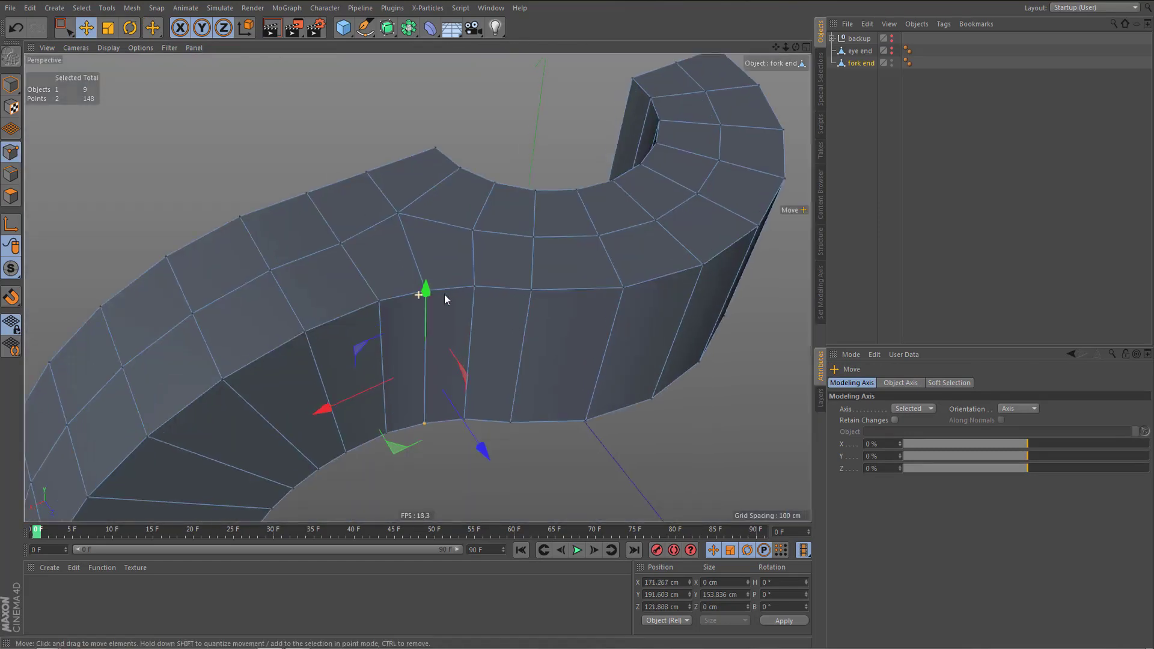
Select the edges along the junction's upper and lower outer outlines and examine the curve from below
{"action": "middle_click_drag", "start_coordinate": [425, 285], "coordinate": [418, 259], "text": "alt"}
{"action": "key", "text": "Return"}
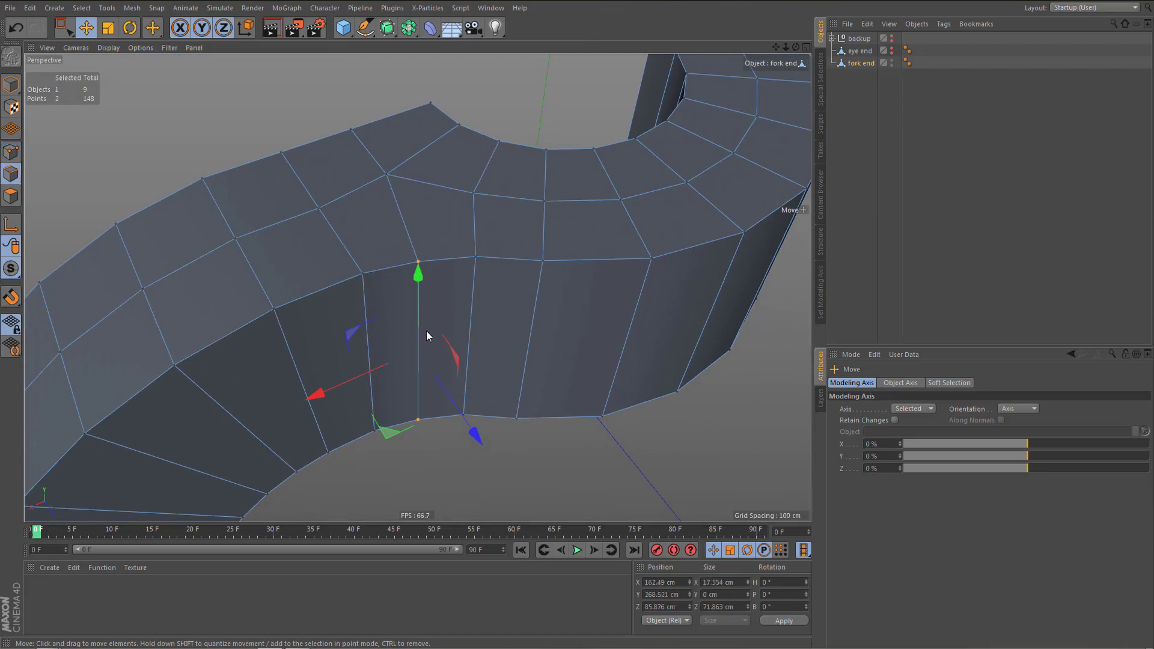
{"action": "left_click", "coordinate": [345, 290]}
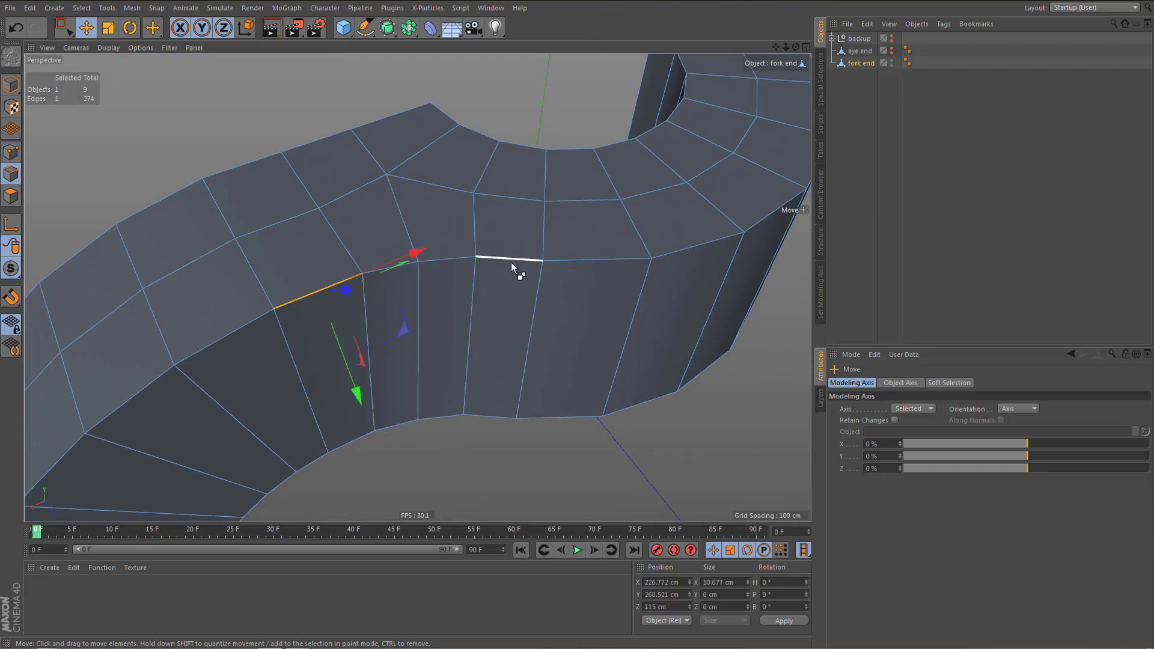
{"action": "left_click", "coordinate": [511, 262], "text": "shift"}
{"action": "left_click", "coordinate": [361, 437], "text": "shift"}
{"action": "left_click", "coordinate": [495, 419], "text": "shift"}
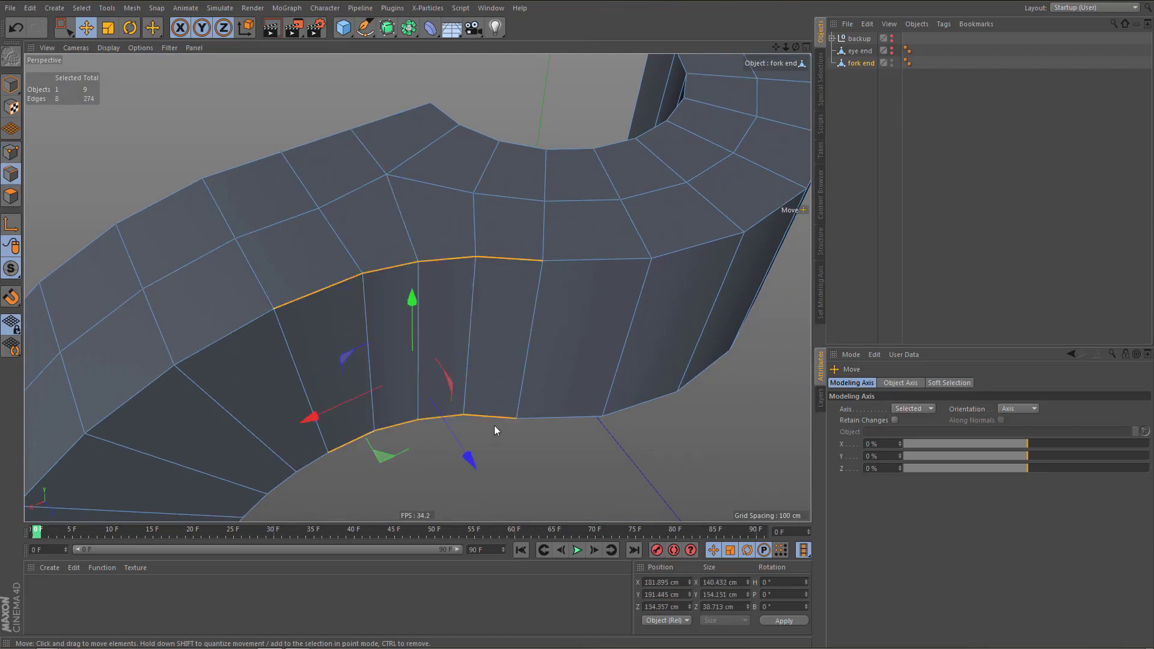
{"action": "left_click_drag", "start_coordinate": [494, 424], "coordinate": [446, 223], "text": "alt"}
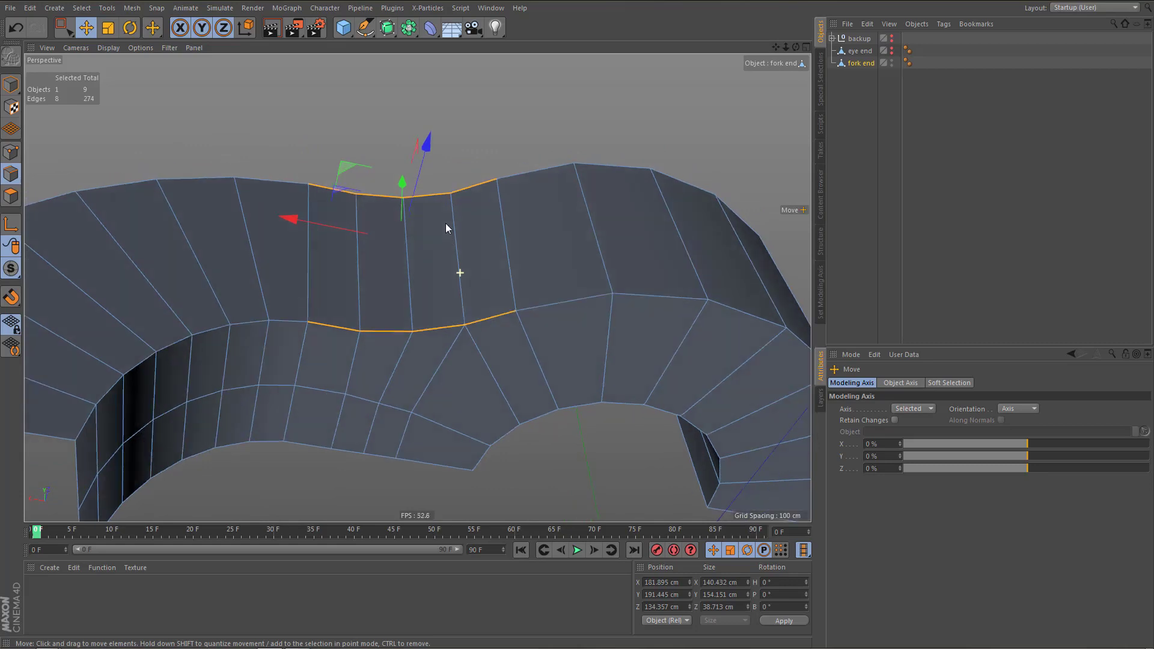
{"action": "middle_click_drag", "start_coordinate": [469, 368], "coordinate": [435, 322], "text": "alt"}
{"action": "left_click_drag", "start_coordinate": [435, 322], "coordinate": [479, 251], "text": "alt"}
{"action": "left_click_drag", "start_coordinate": [487, 309], "coordinate": [463, 325], "text": "alt"}
Select the 11 outer cross-edge segments along the underside of the arm and connect them into a new lengthwise row
{"action": "key", "text": "9"}
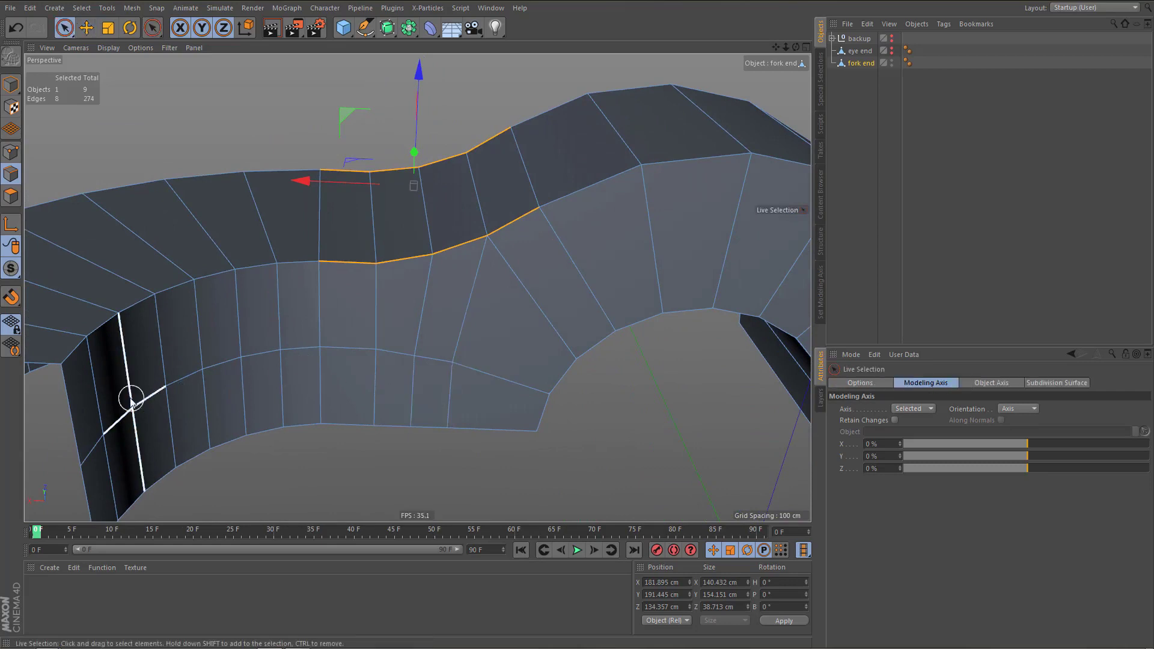
{"action": "mouse_move", "coordinate": [72, 399]}
{"action": "left_mouse_down"}
{"action": "mouse_move", "coordinate": [314, 289]}
{"action": "mouse_move", "coordinate": [479, 309]}
{"action": "left_mouse_up"}
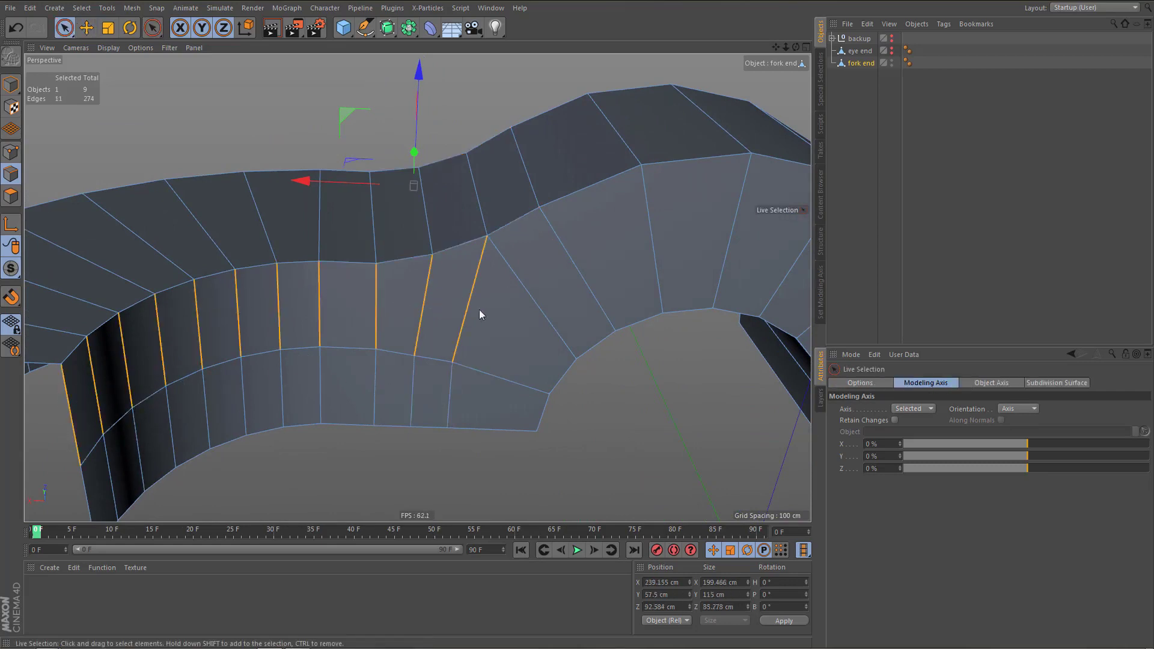
{"action": "key", "text": "m"}
{"action": "key", "text": "m"}
Select the radial edges on the ring's underside and connect them into a concentric row of edges
{"action": "scroll", "coordinate": [378, 399], "scroll_direction": "down", "scroll_amount": 3}
{"action": "middle_click_drag", "start_coordinate": [379, 400], "coordinate": [312, 428], "text": "alt"}
{"action": "mouse_move", "coordinate": [409, 368]}
{"action": "left_mouse_down"}
{"action": "mouse_move", "coordinate": [589, 330]}
{"action": "mouse_move", "coordinate": [703, 472]}
{"action": "left_mouse_up"}
{"action": "right_click_drag", "start_coordinate": [425, 394], "coordinate": [464, 380], "text": "alt"}
Weld the end point of the arm's new row to the end point of the ring's concentric row at their midpoint
{"action": "key", "text": "Return"}
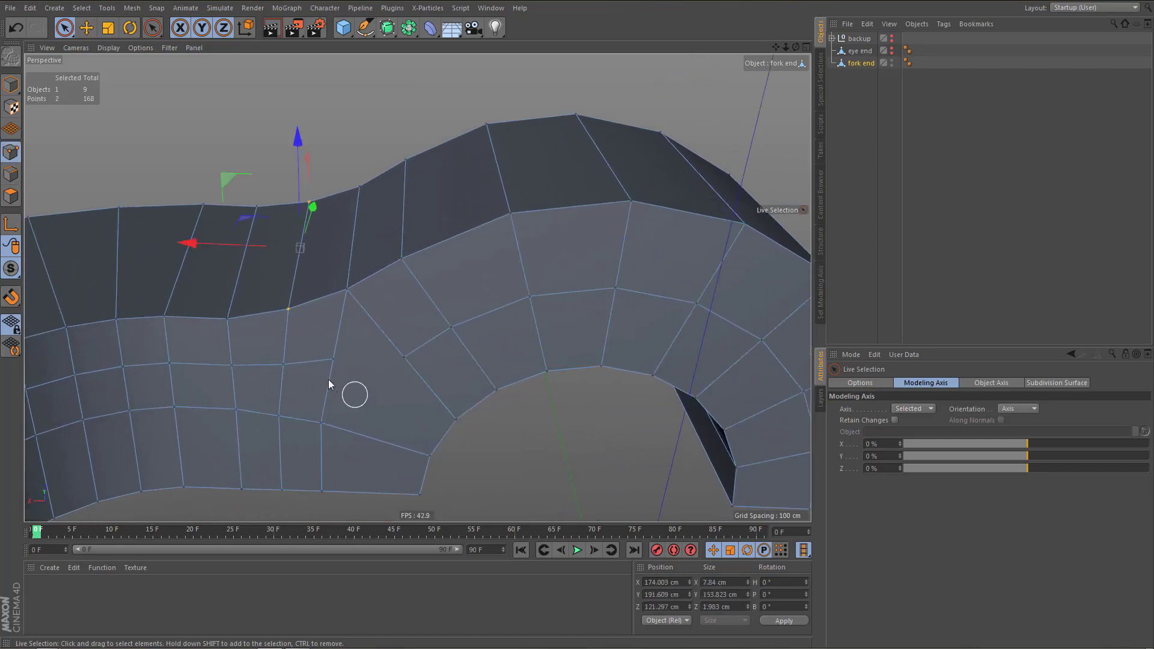
{"action": "left_click_drag", "start_coordinate": [340, 364], "coordinate": [415, 358]}
{"action": "key", "text": "m"}
{"action": "key", "text": "q"}
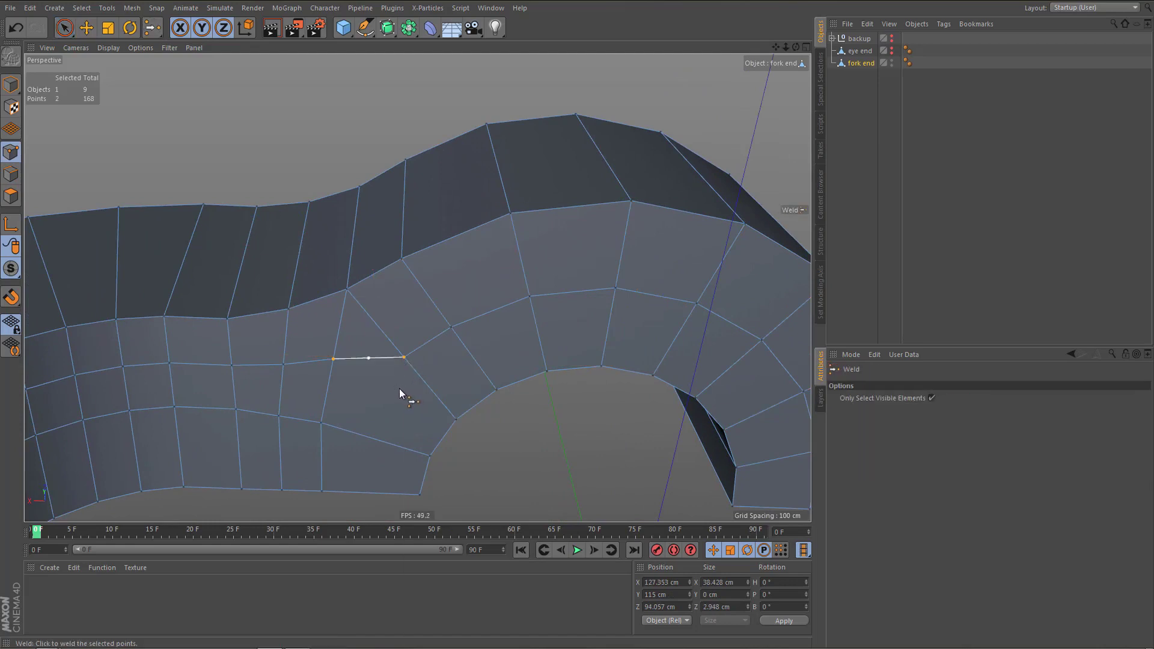
{"action": "left_click", "coordinate": [399, 388]}
{"action": "middle_click_drag", "start_coordinate": [423, 349], "coordinate": [480, 284], "text": "alt"}
{"action": "key", "text": "space"}
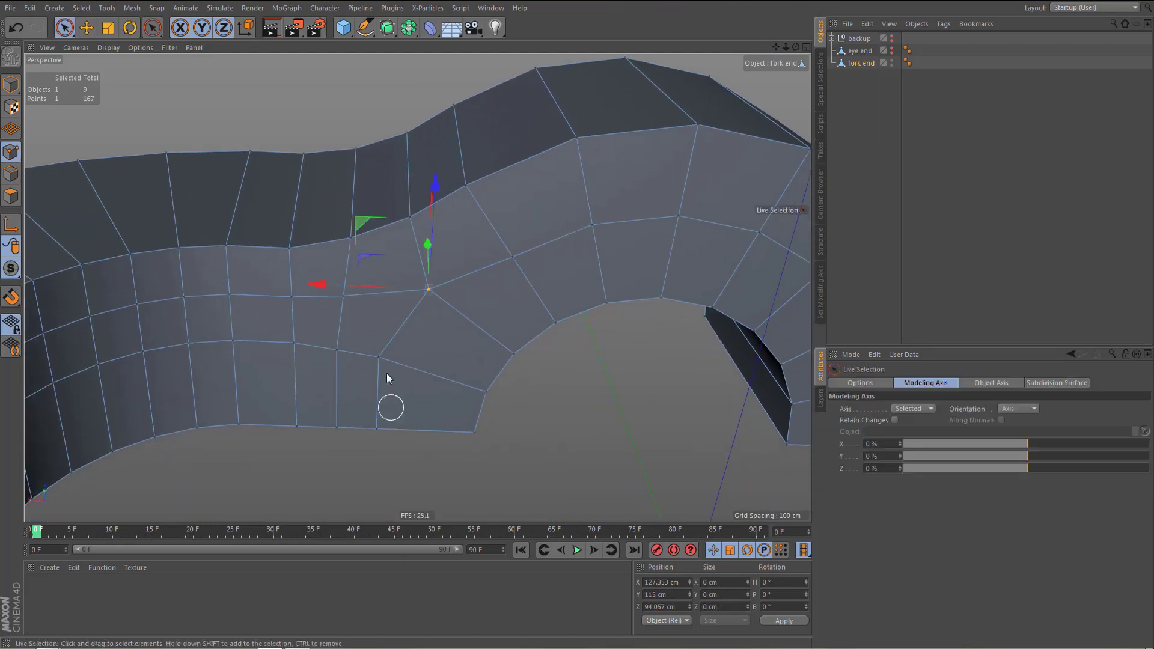
Move the point pair nearest the ring along X in line with the welded point, and the next pair to about X 170 cm
{"action": "left_click_drag", "start_coordinate": [377, 357], "coordinate": [389, 452]}
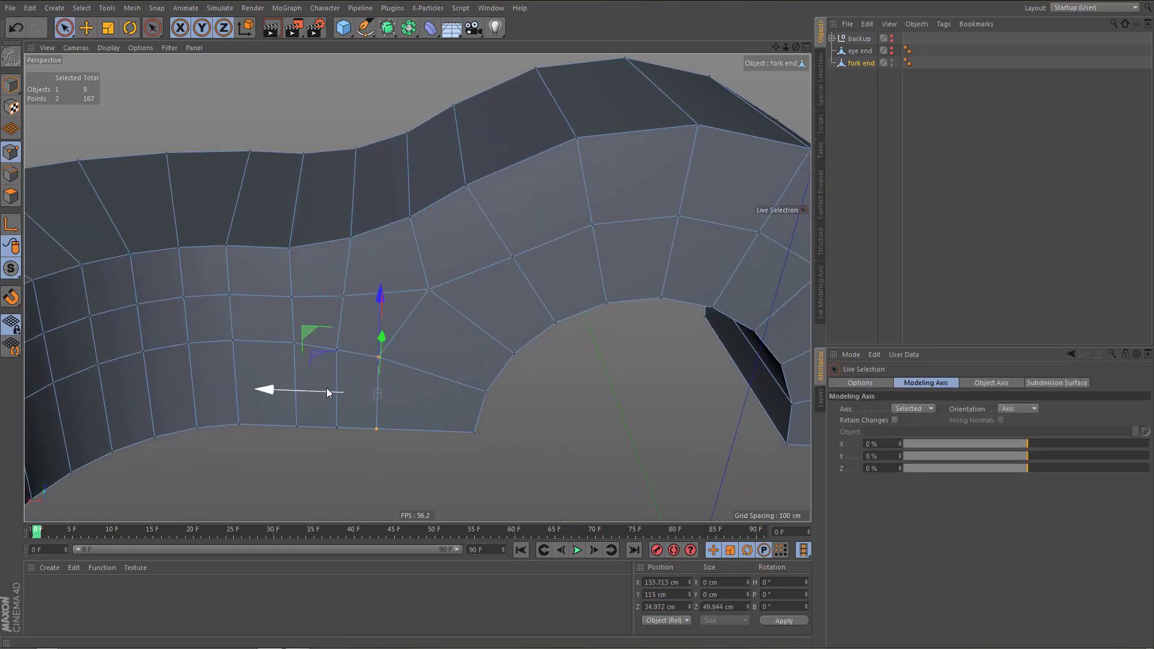
{"action": "left_click_drag", "start_coordinate": [279, 393], "coordinate": [322, 403]}
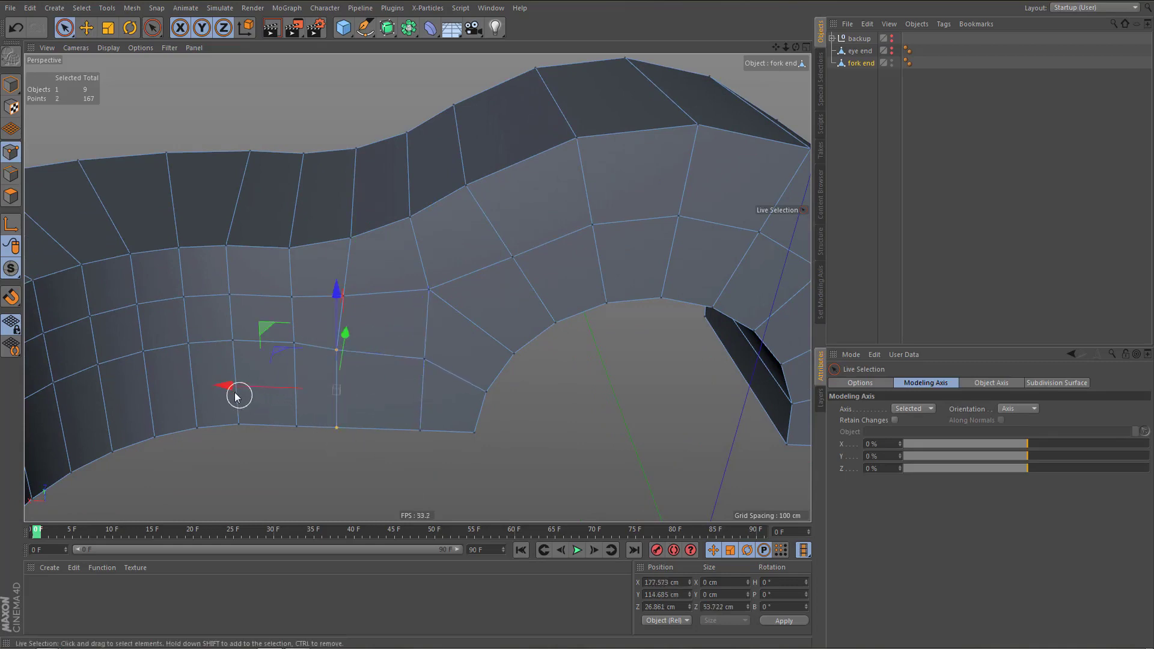
{"action": "left_click_drag", "start_coordinate": [235, 395], "coordinate": [248, 398]}
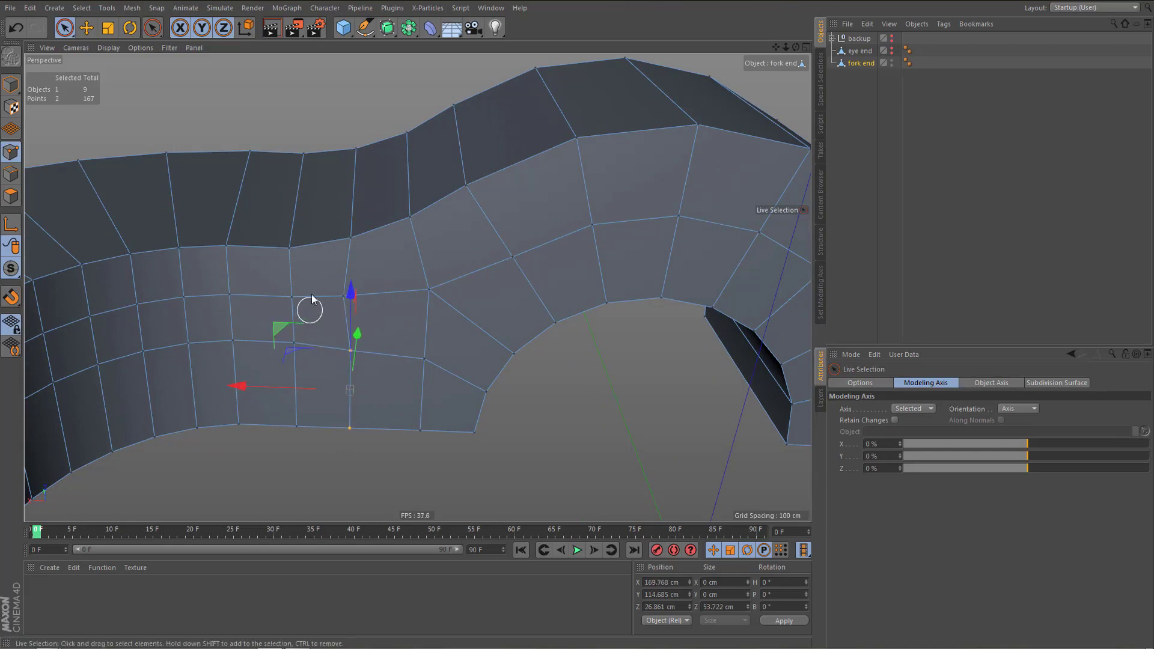
Straighten the two three-point columns beside the ring by scaling each one flat along X
{"action": "left_click", "coordinate": [350, 428], "text": "shift"}
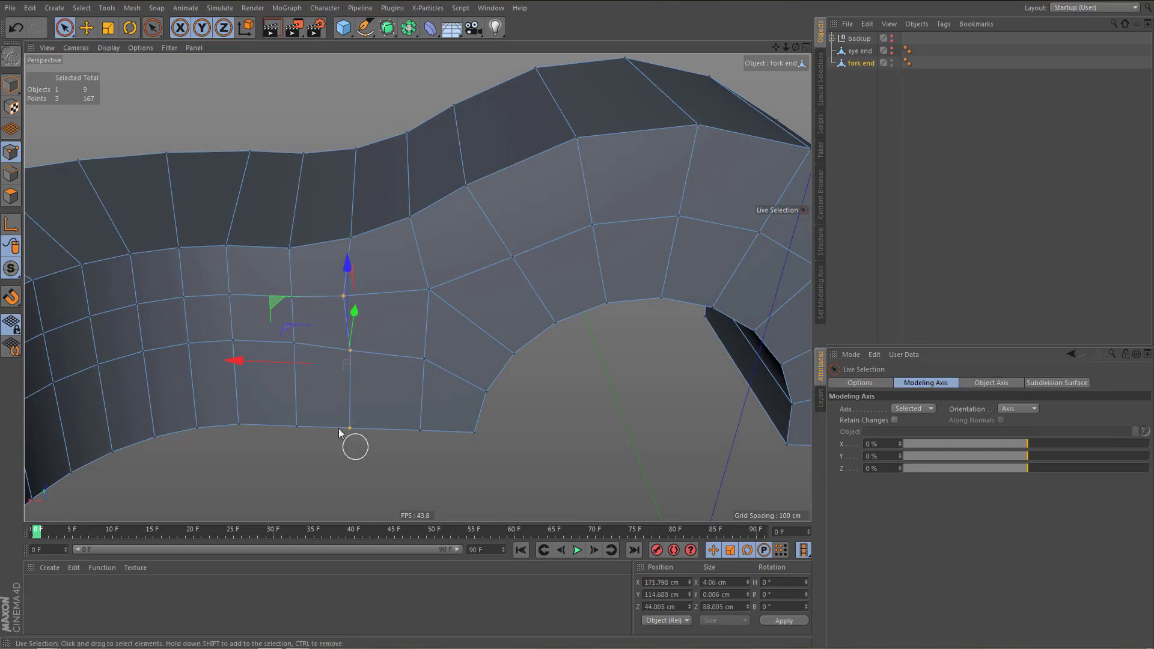
{"action": "key", "text": "t"}
{"action": "left_click_drag", "start_coordinate": [243, 363], "coordinate": [341, 366]}
{"action": "key", "text": "space"}
{"action": "mouse_move", "coordinate": [428, 288]}
{"action": "left_mouse_down"}
{"action": "mouse_move", "coordinate": [438, 422]}
{"action": "mouse_move", "coordinate": [435, 355]}
{"action": "mouse_move", "coordinate": [418, 377]}
{"action": "left_mouse_up"}
{"action": "key", "text": "space"}
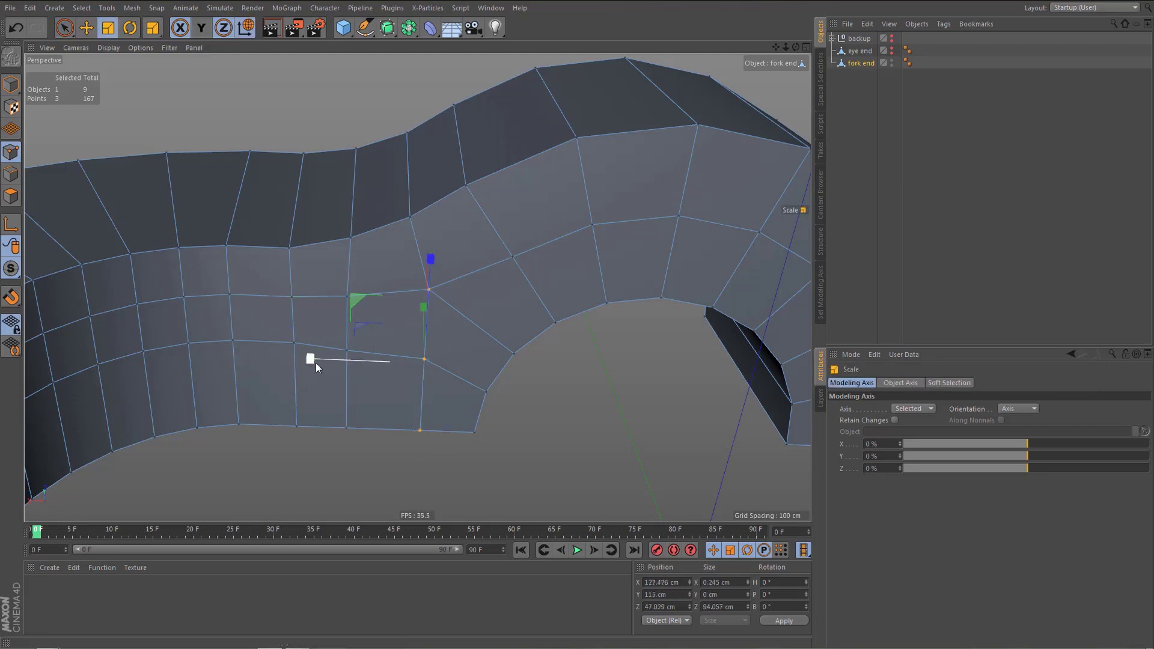
{"action": "left_click_drag", "start_coordinate": [309, 359], "coordinate": [327, 389]}
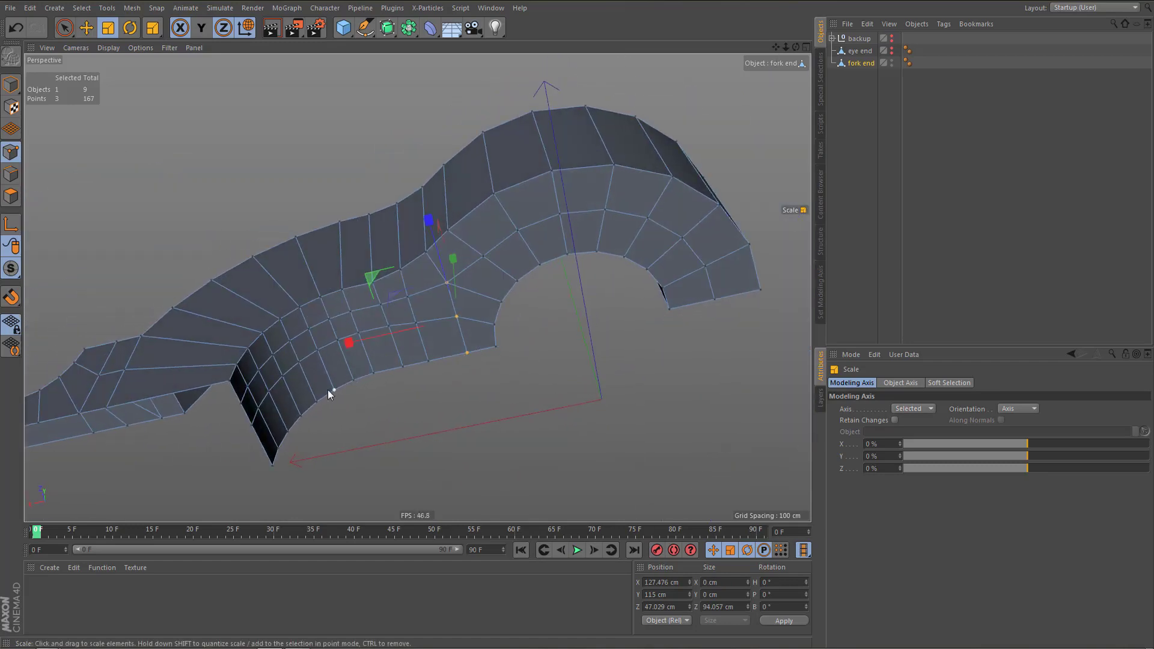
Dissolve the two lengthwise edge rows on the arm's underside, from the arm's end up to the column before the junction
{"action": "scroll", "coordinate": [279, 362], "scroll_direction": "up", "scroll_amount": 3}
{"action": "key", "text": "Return"}
{"action": "key", "text": "e"}
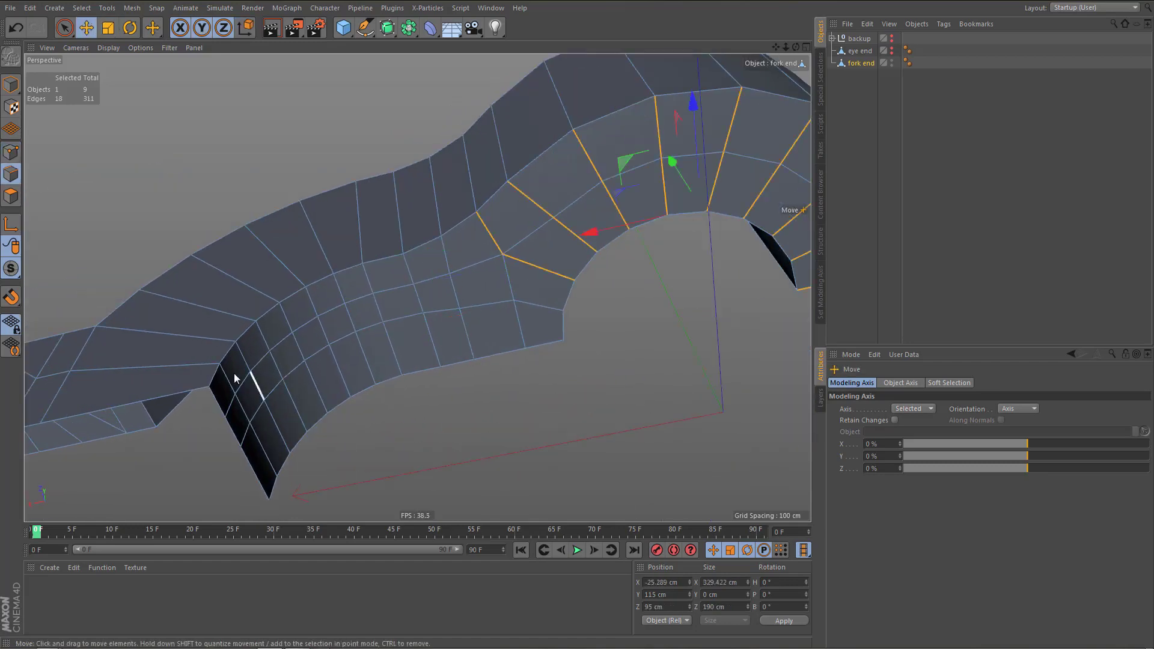
{"action": "left_click", "coordinate": [230, 405]}
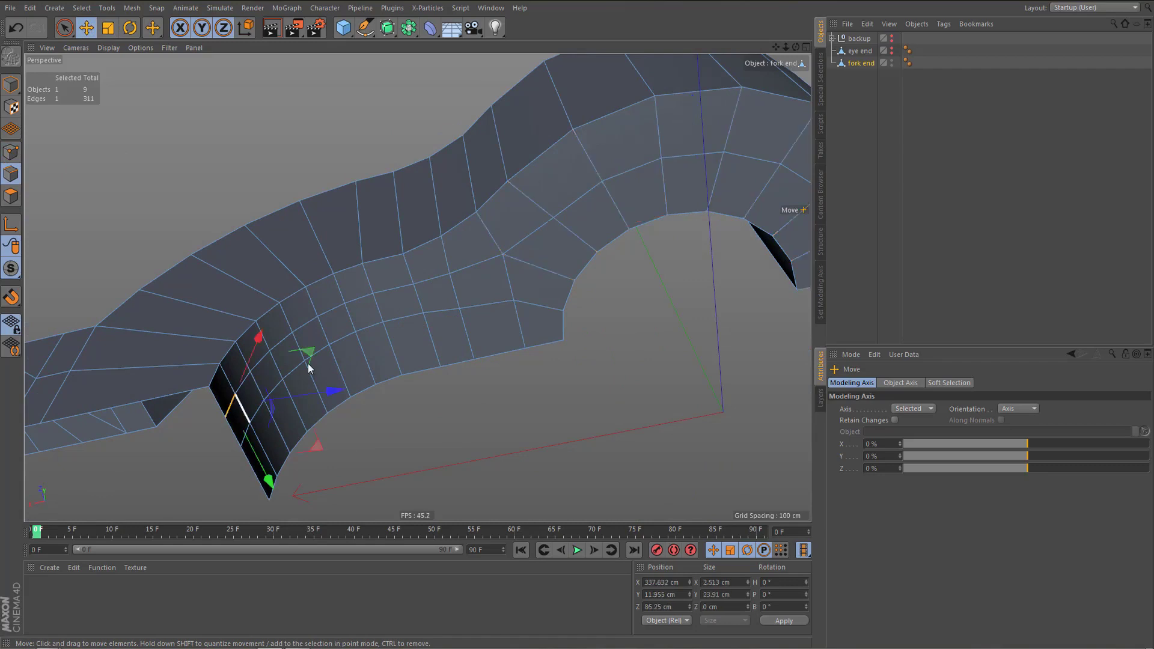
{"action": "left_click", "coordinate": [431, 283], "text": "ctrl+shift"}
{"action": "key", "text": "ctrl+BackSpace"}
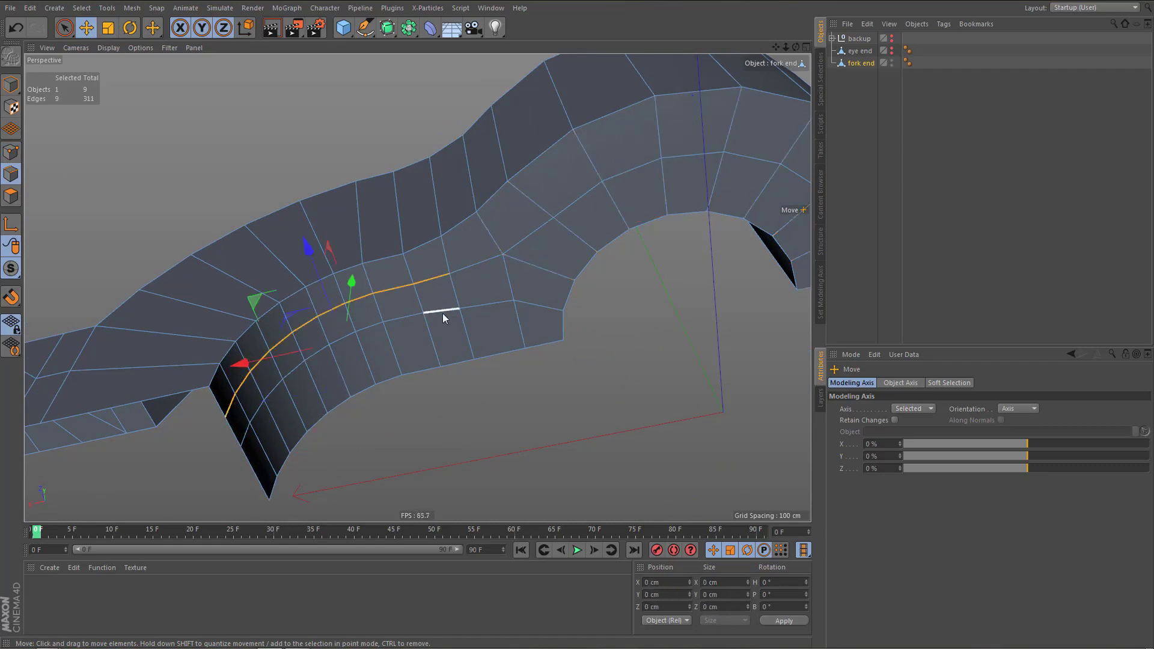
{"action": "left_click", "coordinate": [437, 312]}
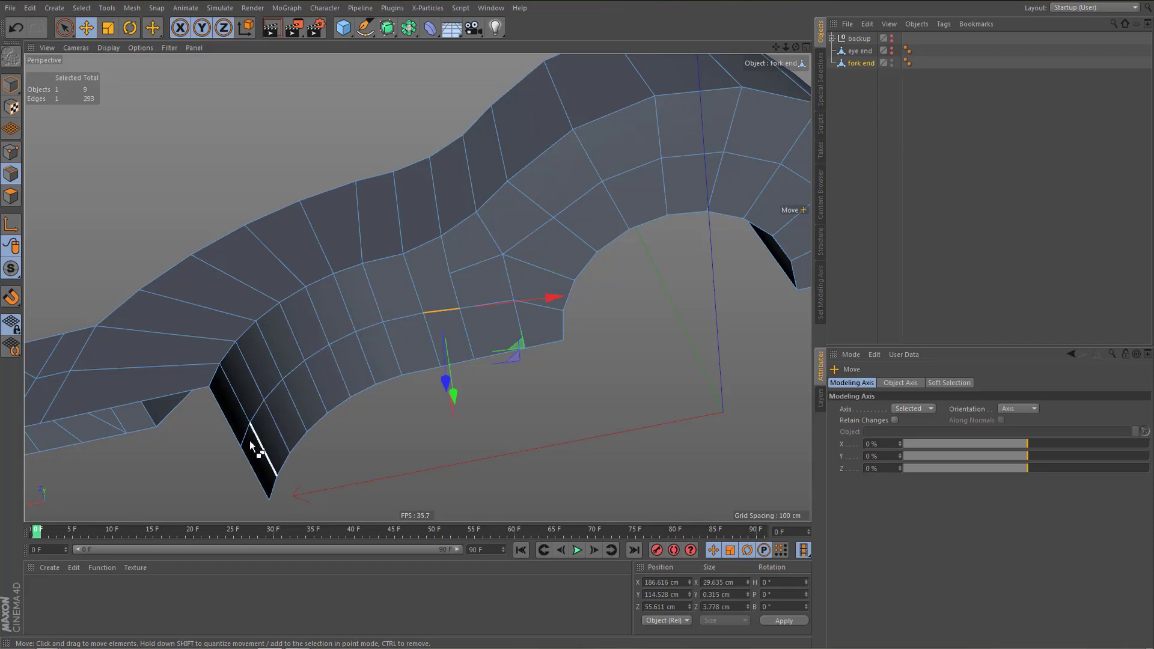
{"action": "double_click", "coordinate": [258, 438]}
{"action": "key", "text": "Delete"}
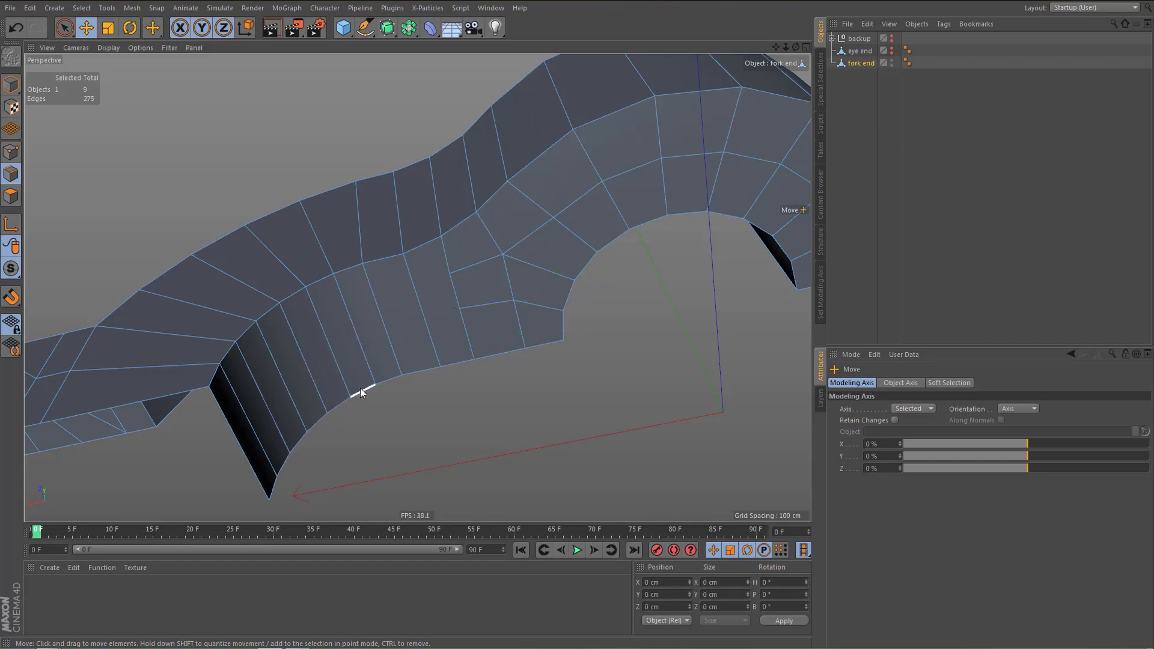
Select the nine cross edges along the arm's underside and divide them with an Edge Cut of two evenly spaced cuts
{"action": "key", "text": "space"}
{"action": "mouse_move", "coordinate": [250, 446]}
{"action": "left_mouse_down"}
{"action": "mouse_move", "coordinate": [417, 316]}
{"action": "mouse_move", "coordinate": [425, 328]}
{"action": "left_mouse_up"}
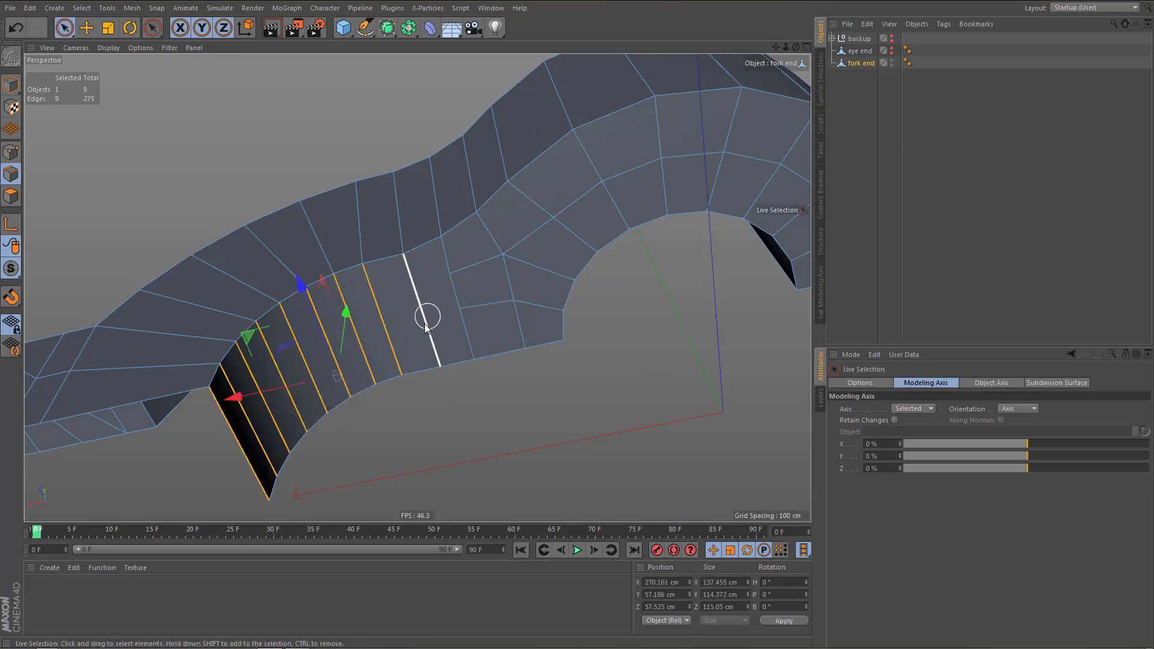
{"action": "key", "text": "m"}
{"action": "key", "text": "f"}
{"action": "left_click", "coordinate": [439, 384]}
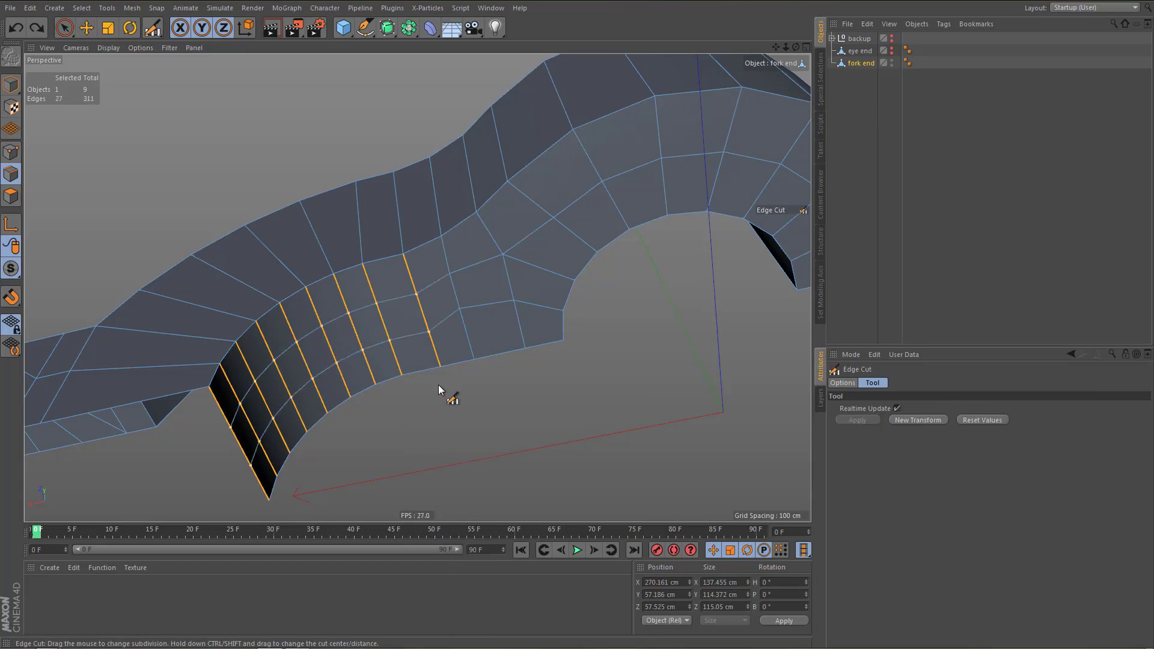
Move the middle segment of the cross edge nearest the junction toward the arm's outer outline along Z
{"action": "right_click_drag", "start_coordinate": [428, 305], "coordinate": [478, 317], "text": "alt"}
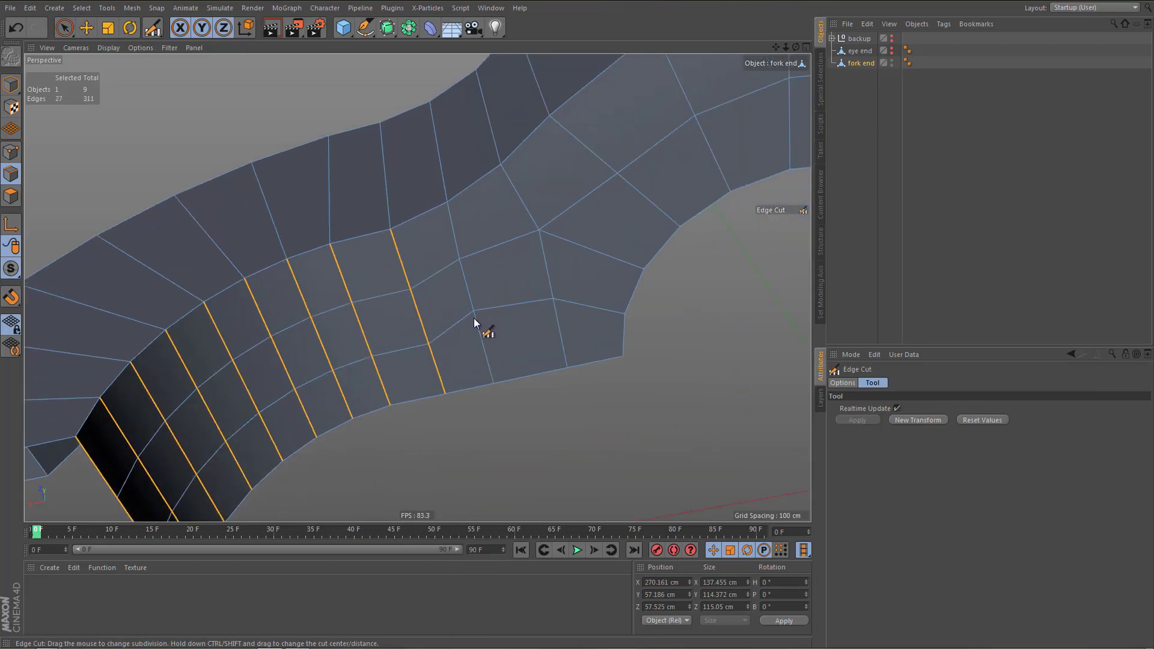
{"action": "key", "text": "e"}
{"action": "left_click", "coordinate": [413, 310]}
{"action": "left_click_drag", "start_coordinate": [409, 322], "coordinate": [386, 214]}
{"action": "right_click_drag", "start_coordinate": [445, 279], "coordinate": [444, 285], "text": "alt"}
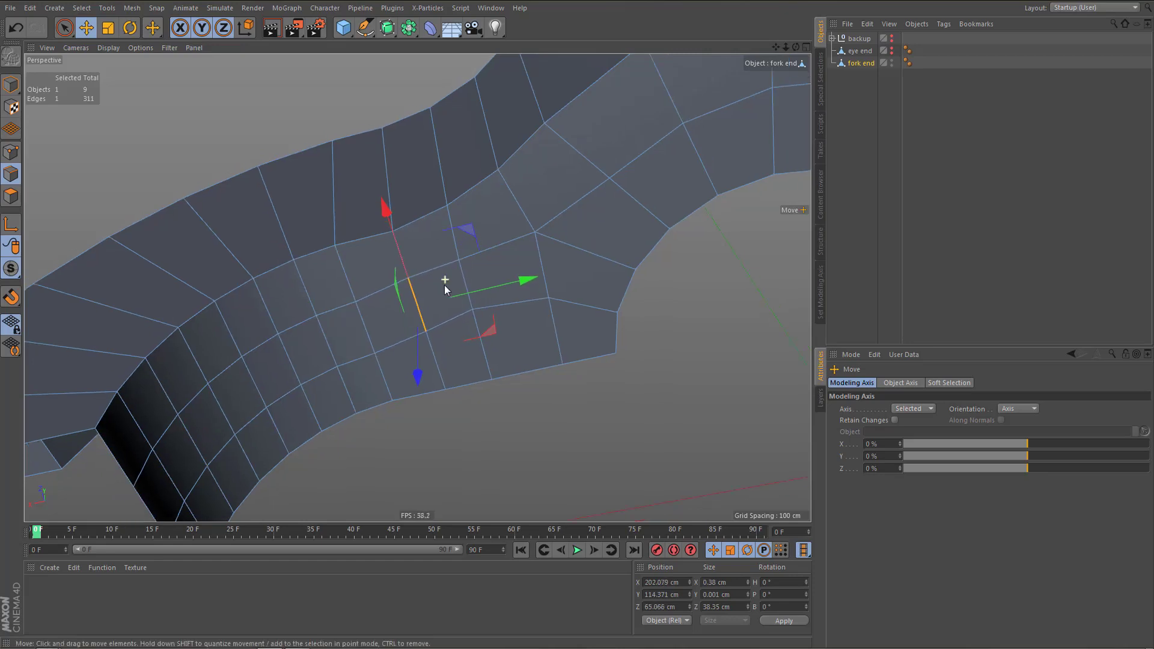
Move individual points on the arm's underside near the junction along Z to even out the two lengthwise edge rows
{"action": "key", "text": "Return"}
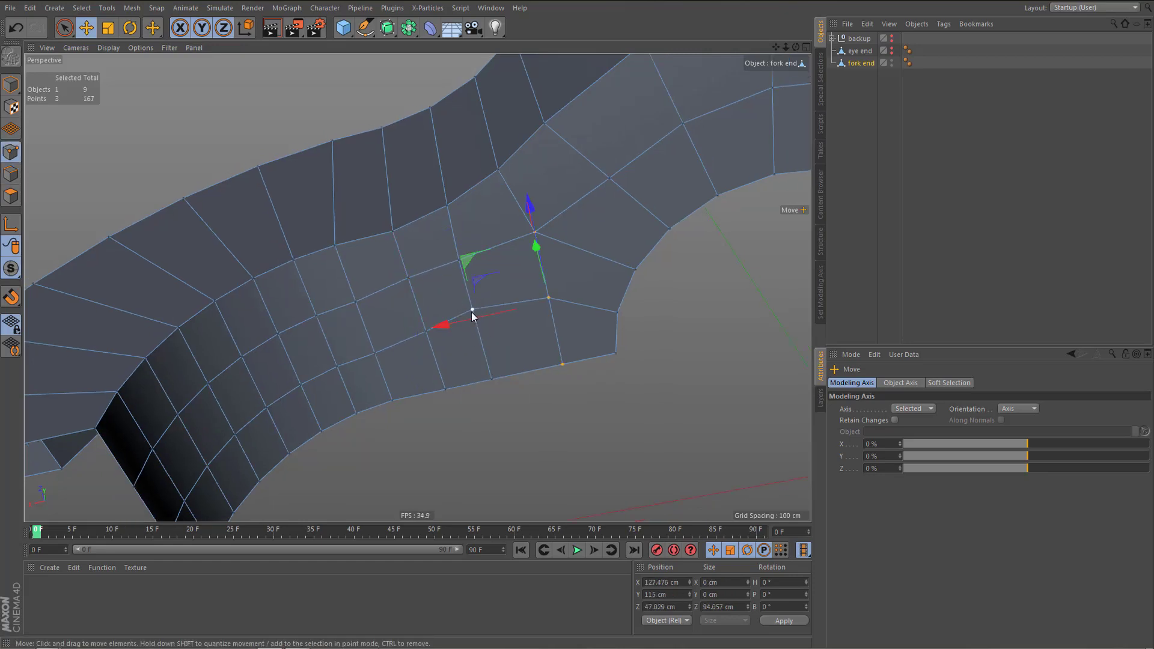
{"action": "left_click", "coordinate": [472, 311]}
{"action": "left_click_drag", "start_coordinate": [447, 220], "coordinate": [479, 276]}
{"action": "left_click", "coordinate": [356, 301]}
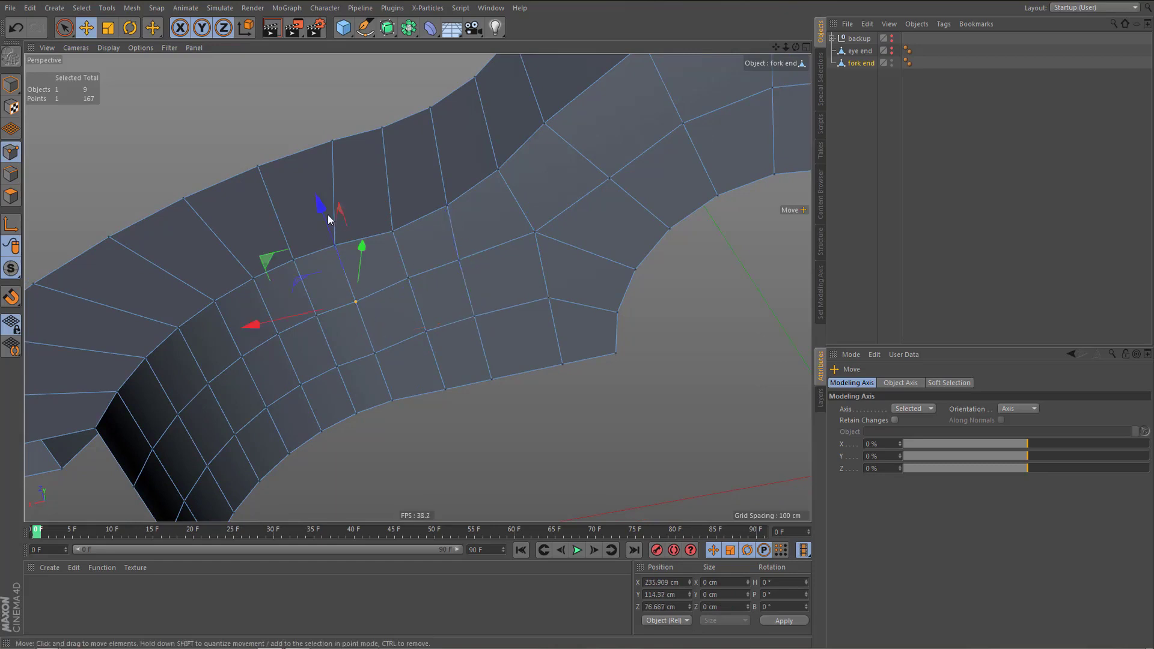
{"action": "left_click_drag", "start_coordinate": [324, 207], "coordinate": [377, 356]}
{"action": "left_click_drag", "start_coordinate": [341, 262], "coordinate": [340, 259]}
Examine the edge flow between the ring and the arm in the top view against the reference shape
{"action": "left_click_drag", "start_coordinate": [463, 259], "coordinate": [617, 235], "text": "alt"}
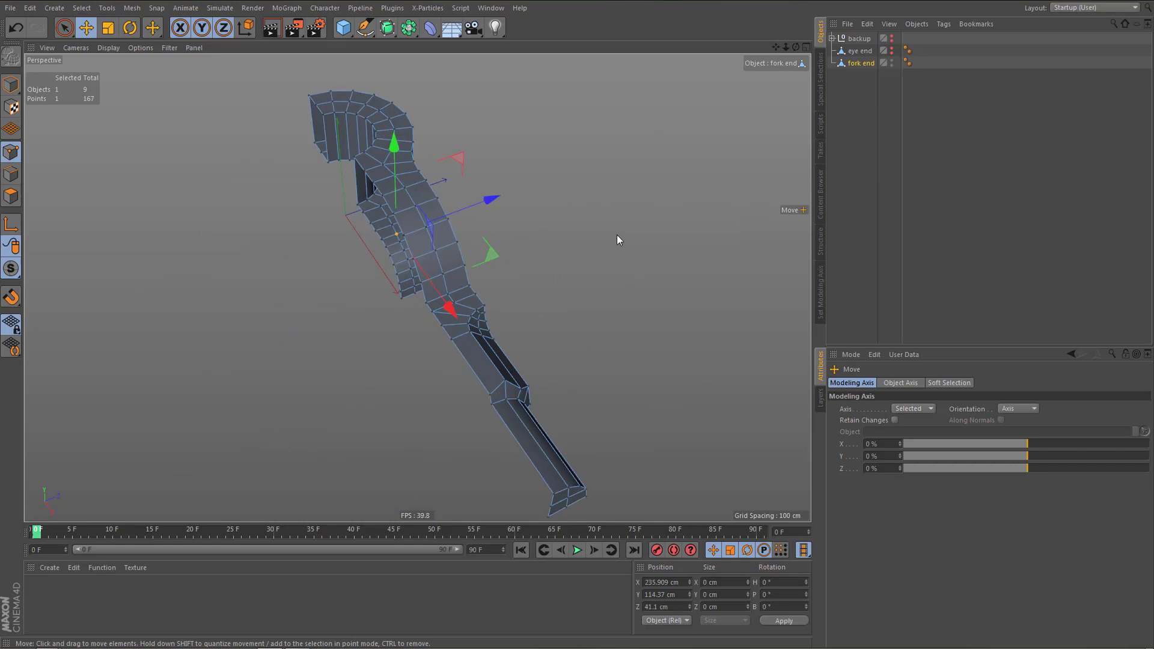
{"action": "middle_click", "coordinate": [617, 235]}
{"action": "middle_click", "coordinate": [608, 161]}
{"action": "right_click_drag", "start_coordinate": [494, 261], "coordinate": [479, 346], "text": "alt"}
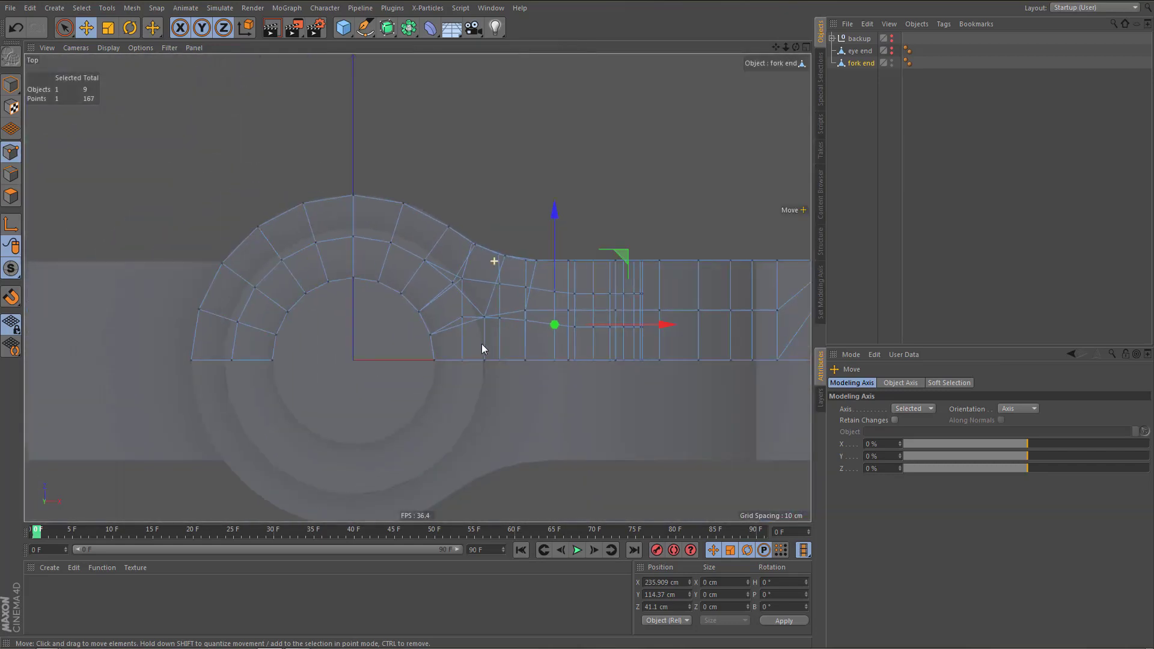
{"action": "scroll", "coordinate": [481, 344], "scroll_direction": "up", "scroll_amount": 3}
{"action": "scroll", "coordinate": [510, 328], "scroll_direction": "up", "scroll_amount": 1}
{"action": "scroll", "coordinate": [515, 330], "scroll_direction": "down", "scroll_amount": 2}
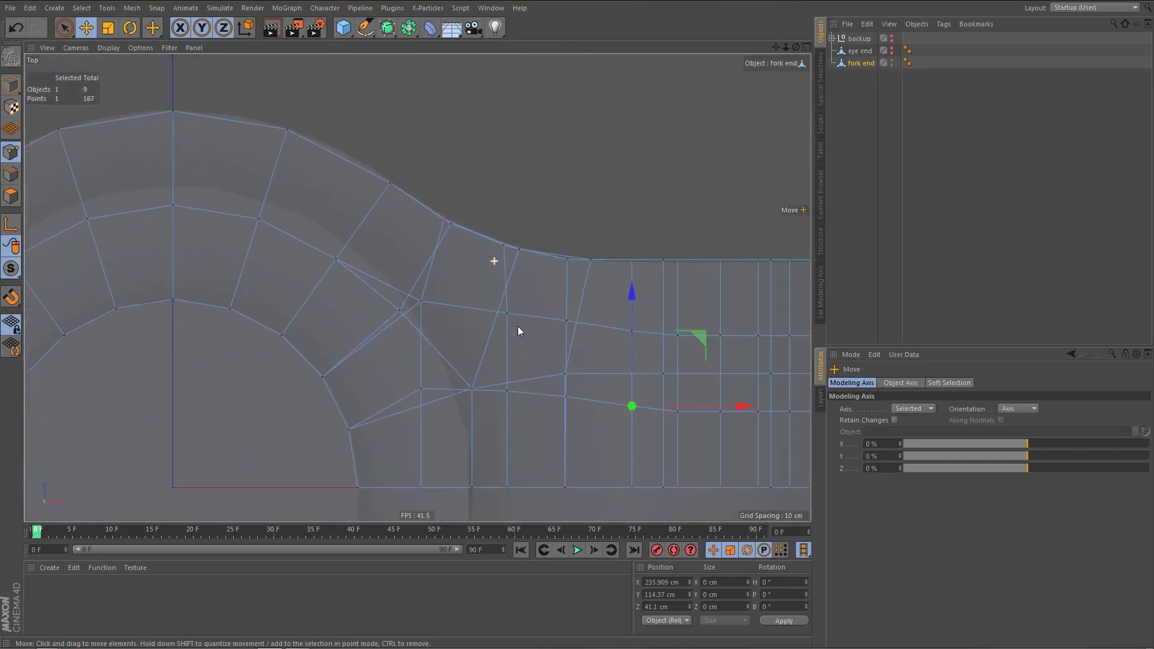
{"action": "scroll", "coordinate": [511, 351], "scroll_direction": "down", "scroll_amount": 1}
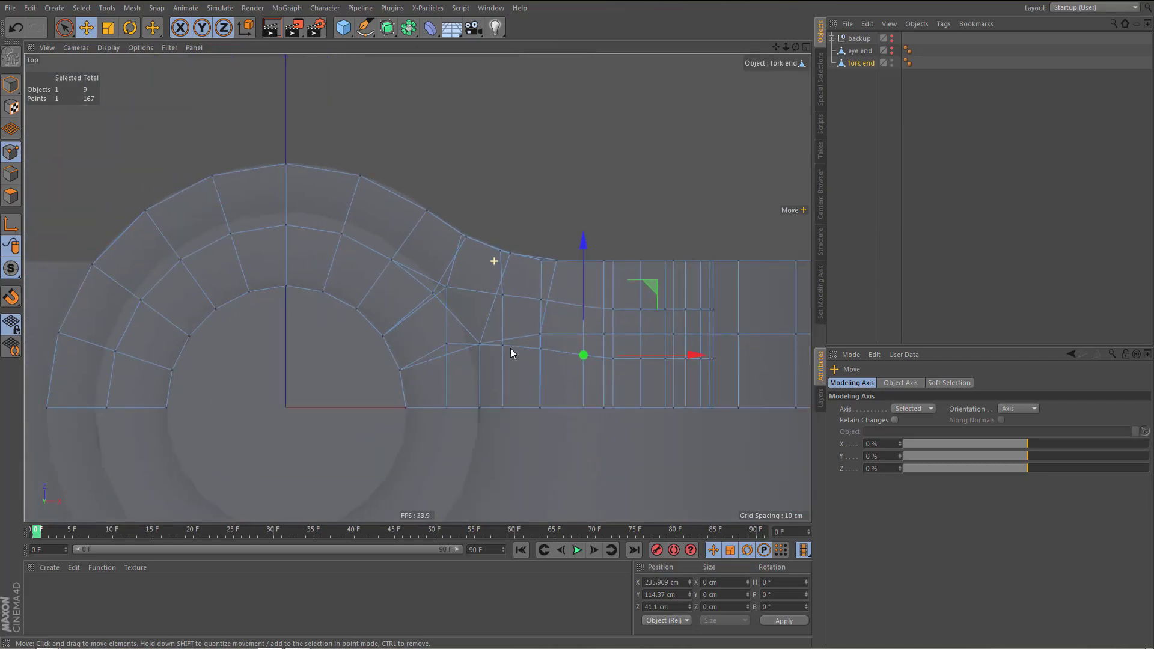
{"action": "scroll", "coordinate": [561, 312], "scroll_direction": "up", "scroll_amount": 4}
{"action": "scroll", "coordinate": [550, 335], "scroll_direction": "down", "scroll_amount": 1}
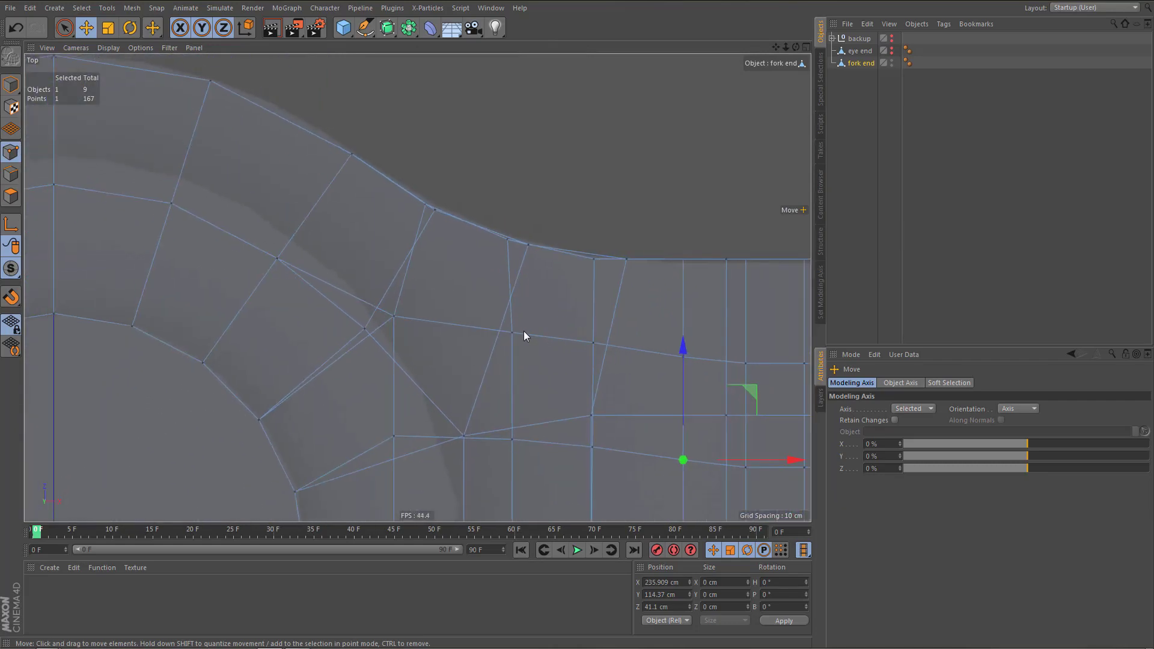
{"action": "scroll", "coordinate": [524, 334], "scroll_direction": "down", "scroll_amount": 3}
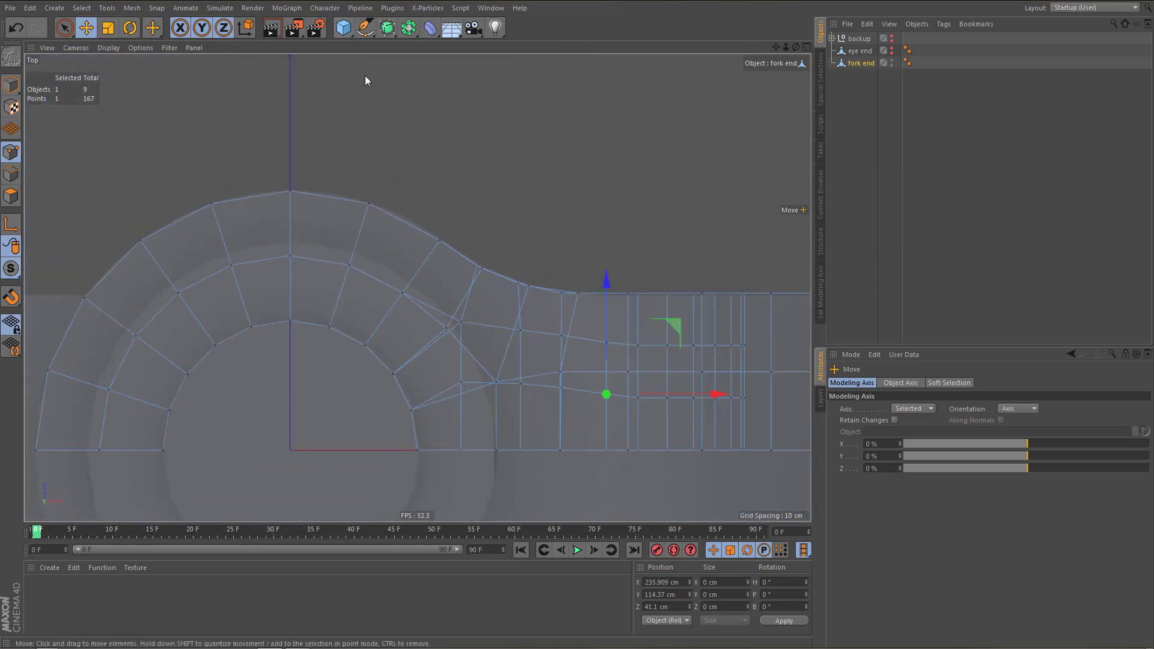
Preview the fork end under a Subdivision Surface with a viewport render, and undo the subdivision
{"action": "left_click", "coordinate": [388, 27], "text": "alt"}
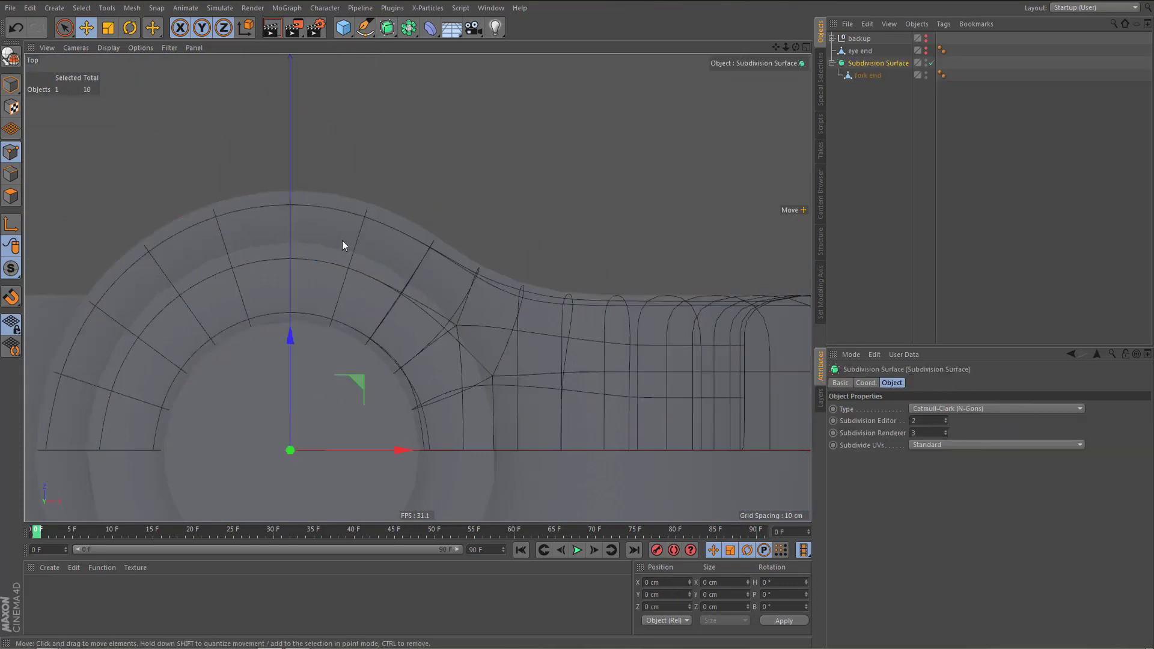
{"action": "scroll", "coordinate": [342, 244], "scroll_direction": "down", "scroll_amount": 3}
{"action": "key", "text": "ctrl+r"}
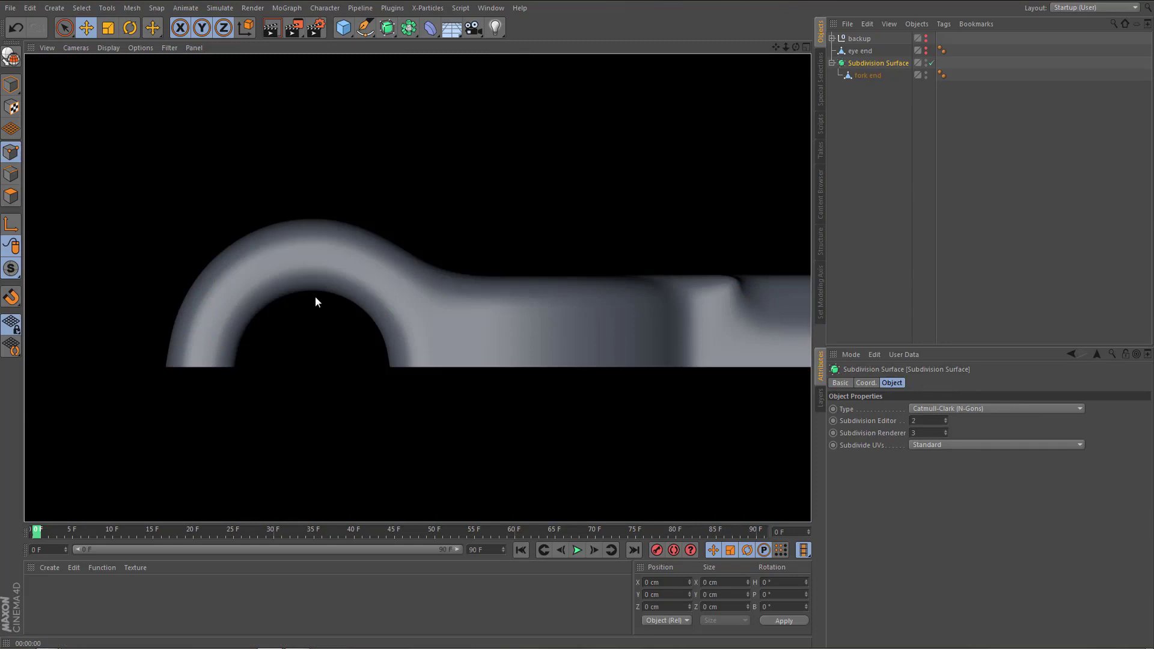
{"action": "key", "text": "ctrl+z"}
Copy the fork end into the backup group and delete the UVW tag from the eye end stored there
{"action": "middle_click", "coordinate": [340, 298]}
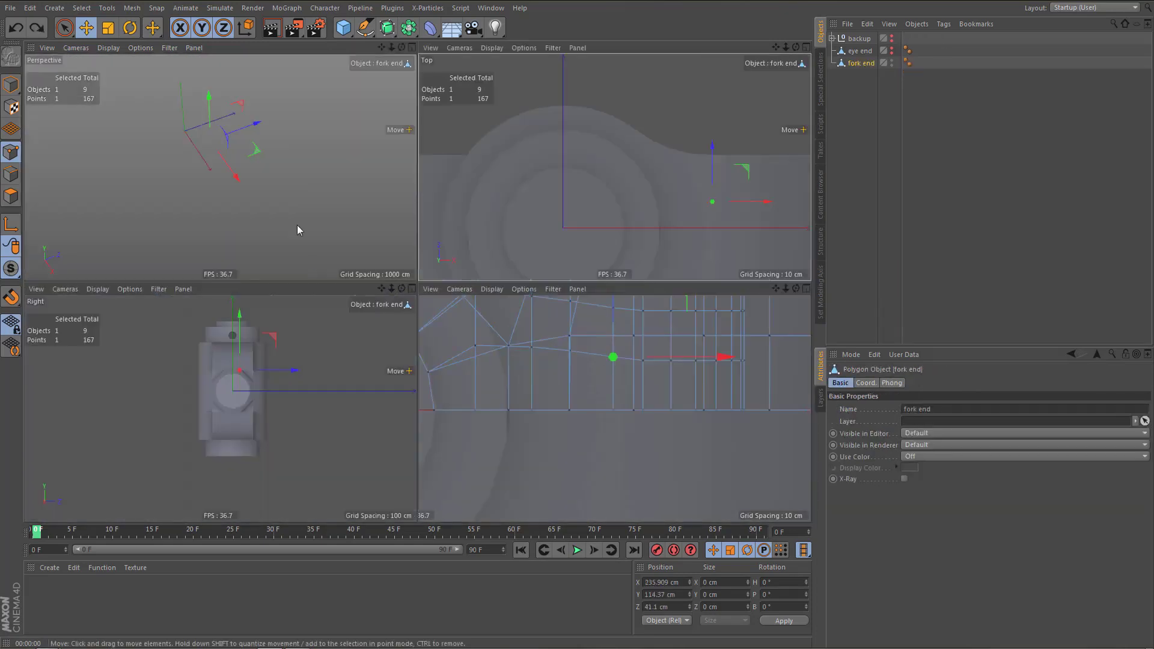
{"action": "middle_click", "coordinate": [297, 224]}
{"action": "left_click_drag", "start_coordinate": [339, 215], "coordinate": [224, 183], "text": "alt"}
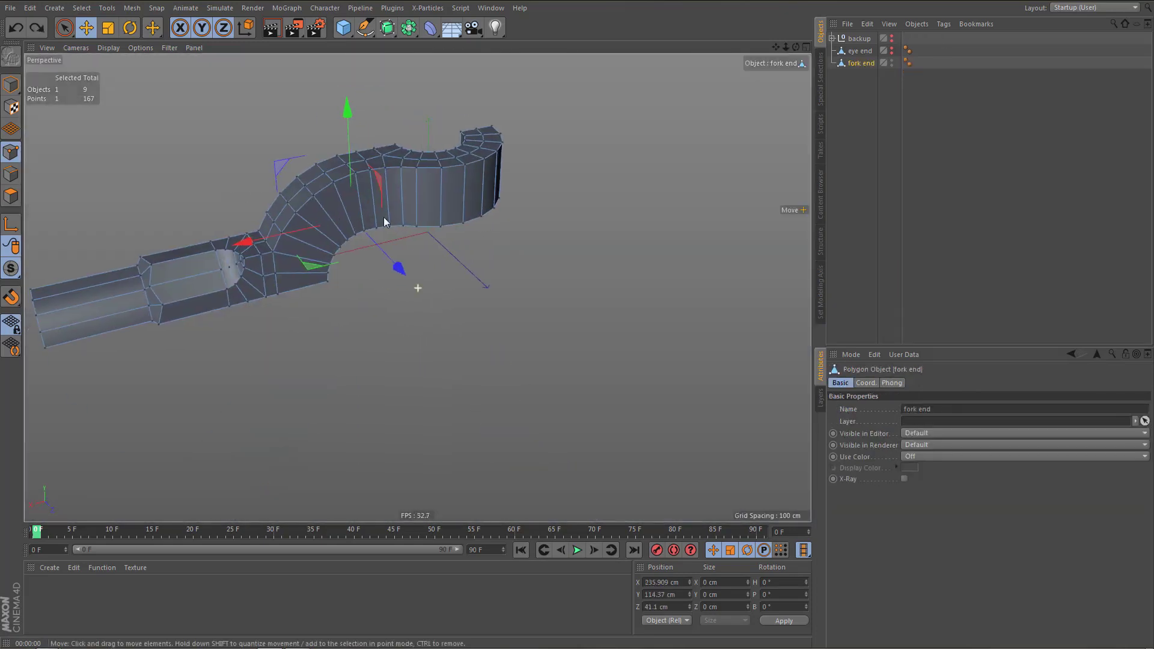
{"action": "middle_click_drag", "start_coordinate": [384, 218], "coordinate": [462, 224], "text": "alt"}
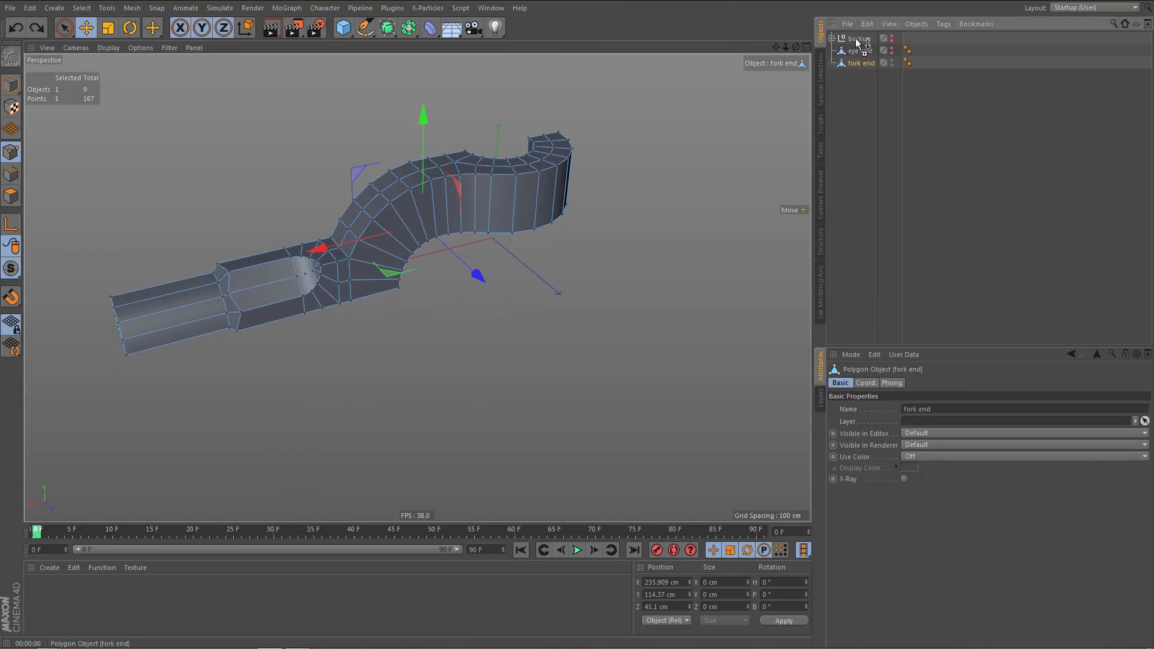
{"action": "left_click_drag", "start_coordinate": [854, 39], "coordinate": [854, 38], "text": "ctrl"}
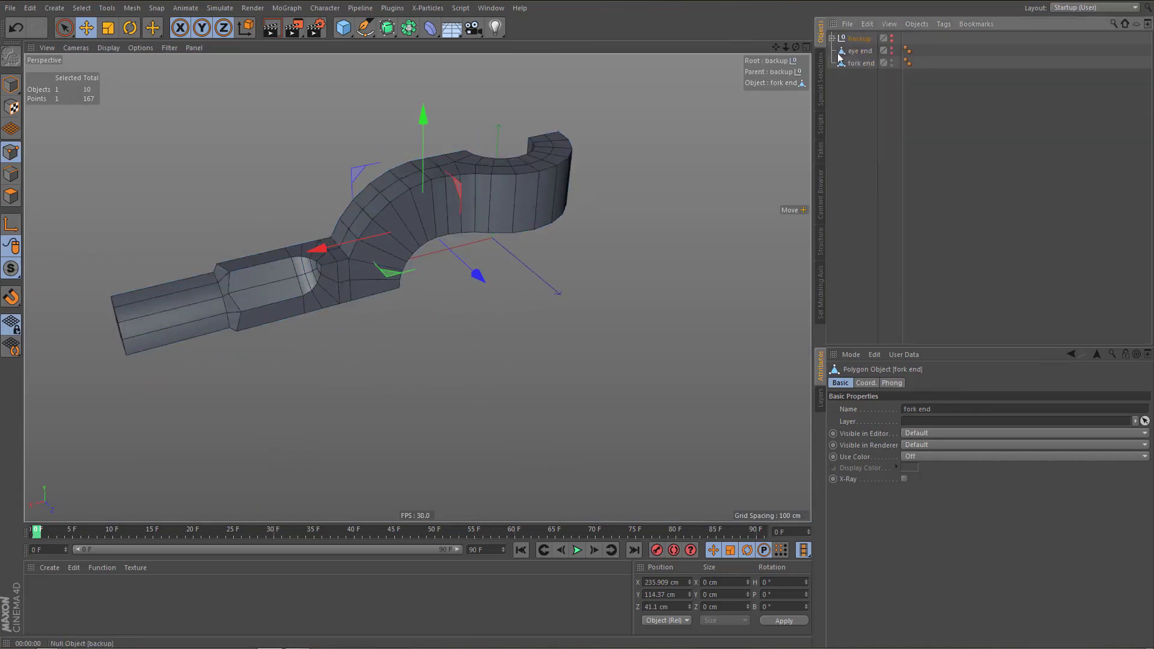
{"action": "left_click", "coordinate": [832, 38]}
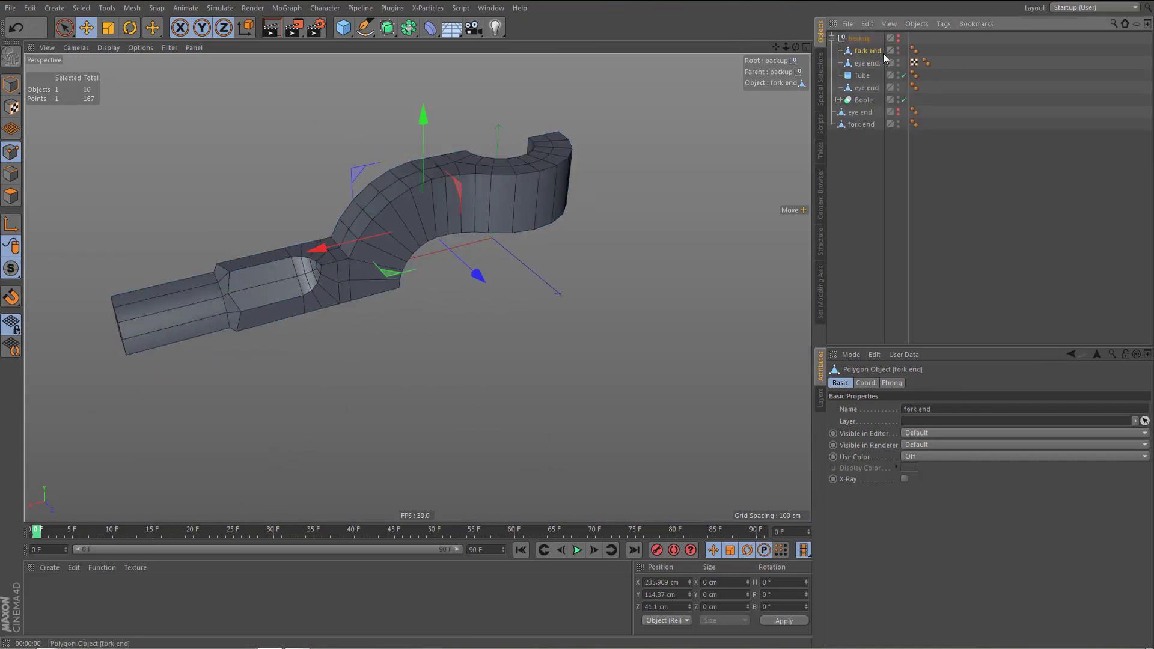
{"action": "left_click", "coordinate": [914, 62]}
{"action": "key", "text": "Delete"}
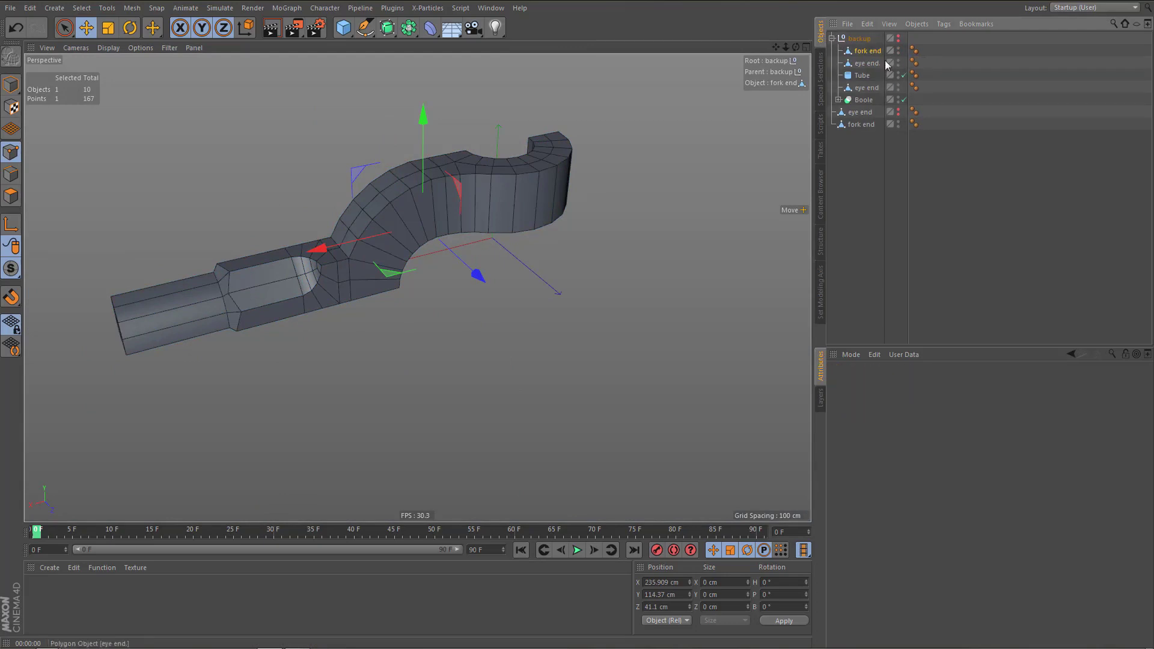
{"action": "left_click", "coordinate": [832, 38]}
Make the working fork end active again and clear its point and edge selections
{"action": "left_click", "coordinate": [857, 62]}
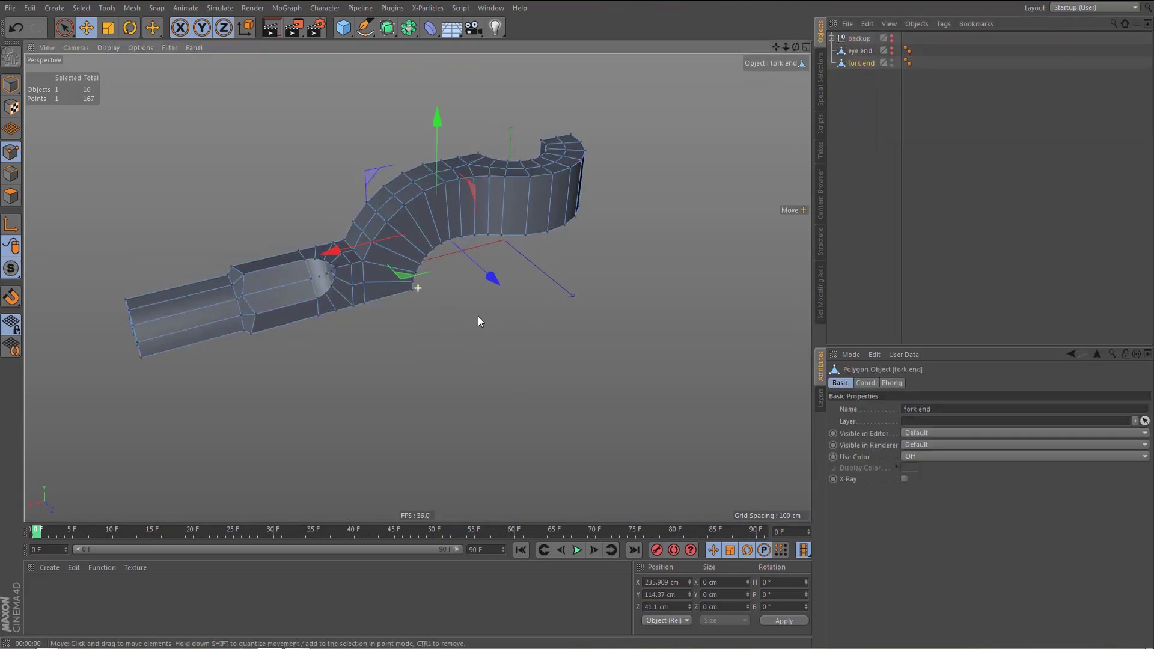
{"action": "left_click_drag", "start_coordinate": [477, 316], "coordinate": [487, 253], "text": "alt"}
{"action": "key", "text": "ctrl+shift+a"}
{"action": "key", "text": "Return"}
{"action": "left_click", "coordinate": [484, 300]}
{"action": "key", "text": "ctrl+shift+a"}
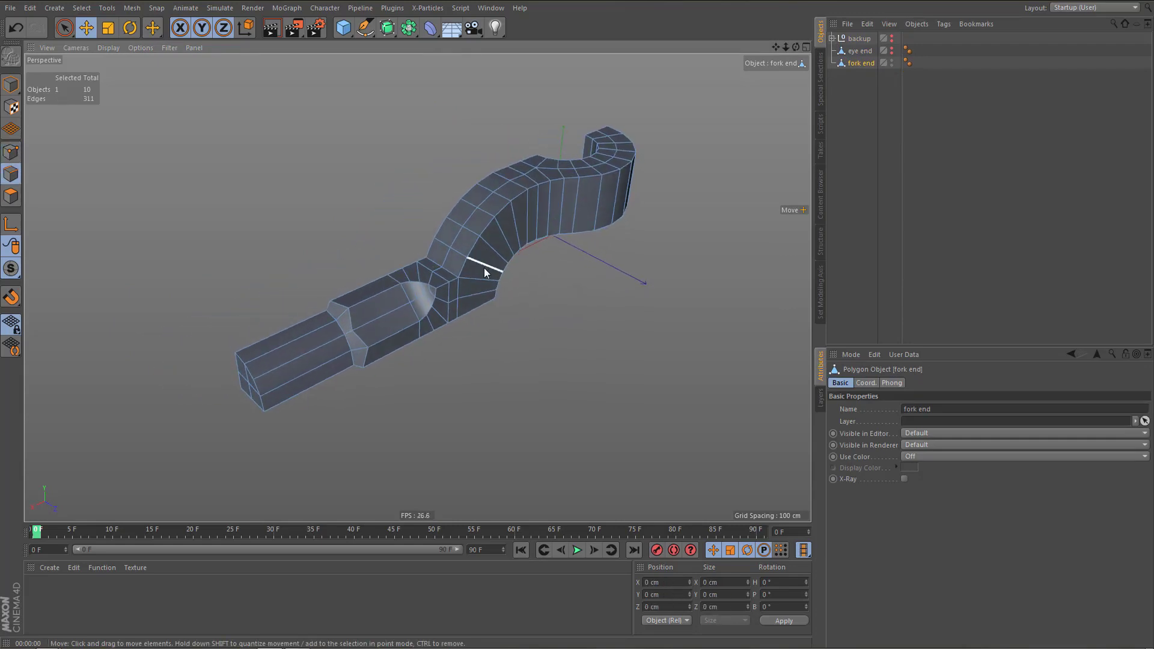
Select all points along the fork end's lengthwise centre line in the top view and set their Z size to 0 cm
{"action": "middle_click", "coordinate": [486, 268]}
{"action": "middle_click", "coordinate": [603, 166]}
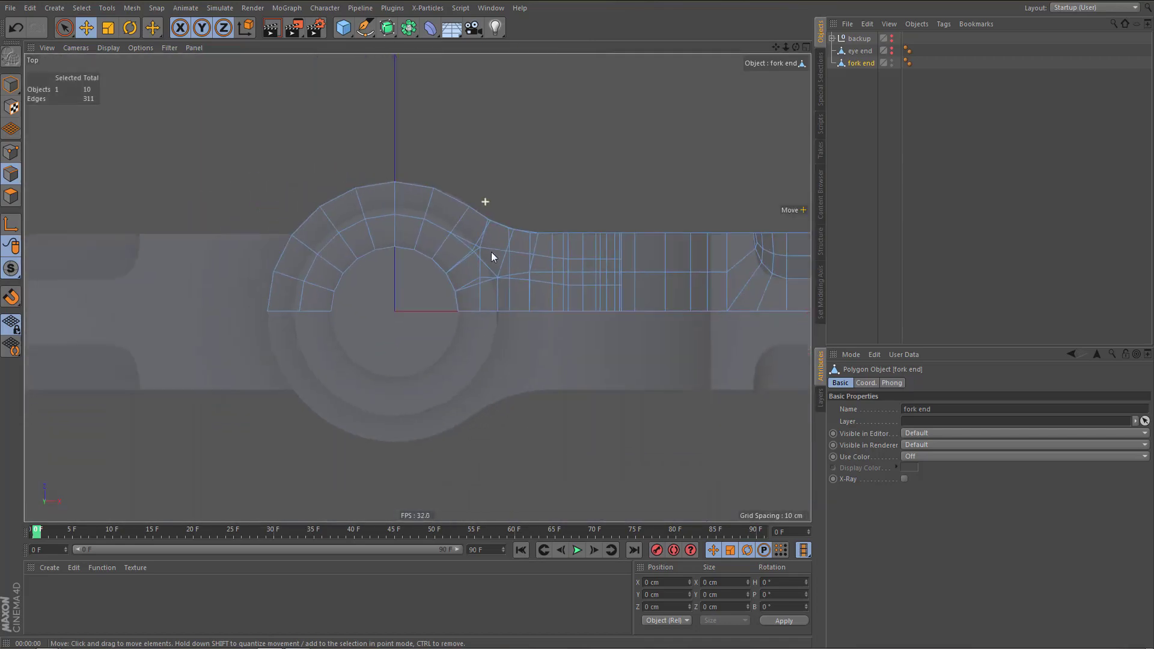
{"action": "middle_click_drag", "start_coordinate": [491, 253], "coordinate": [337, 276], "text": "alt"}
{"action": "key", "text": "Return"}
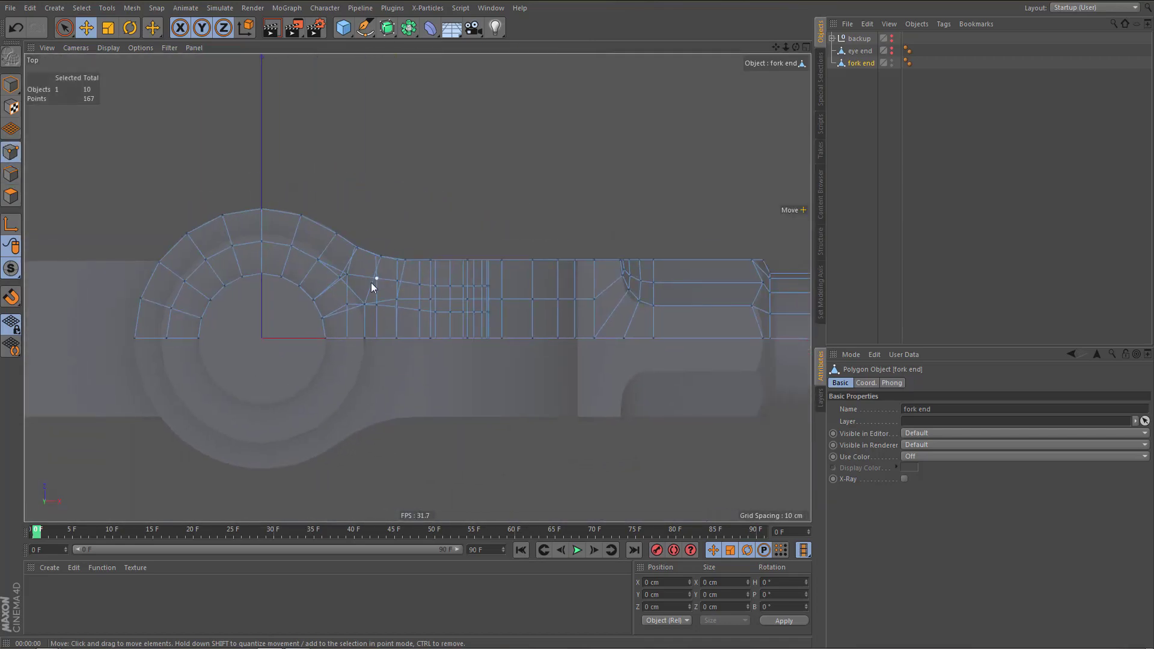
{"action": "key", "text": "0"}
{"action": "scroll", "coordinate": [316, 328], "scroll_direction": "down", "scroll_amount": 3}
{"action": "left_click_drag", "start_coordinate": [187, 401], "coordinate": [776, 334]}
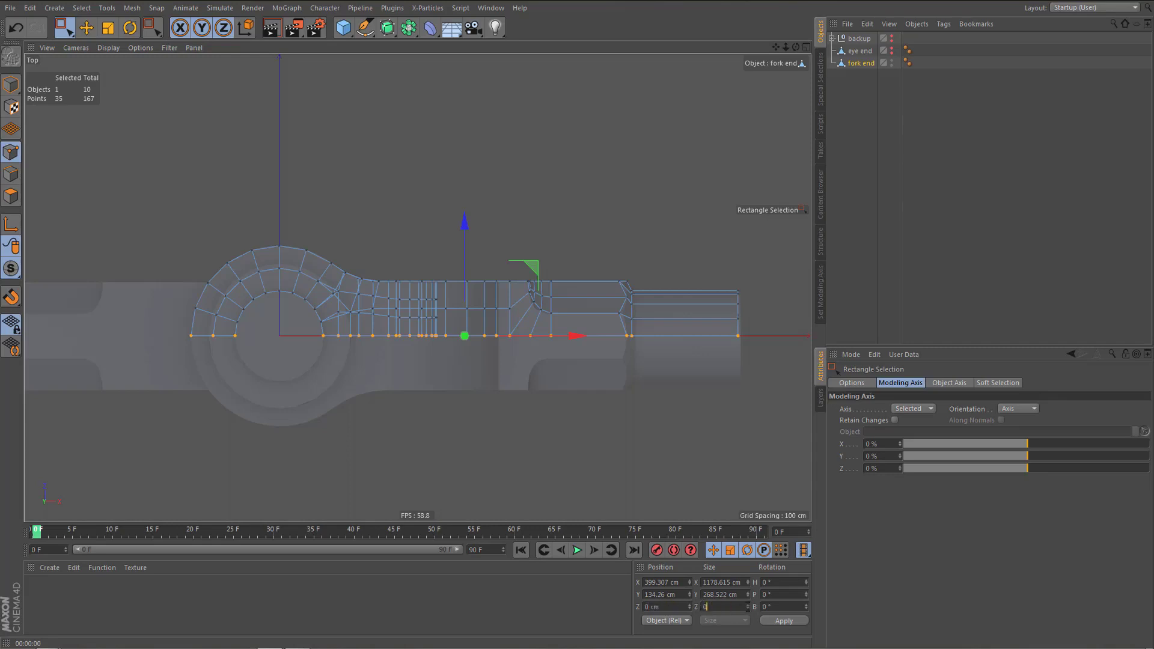
{"action": "left_click", "coordinate": [783, 621]}
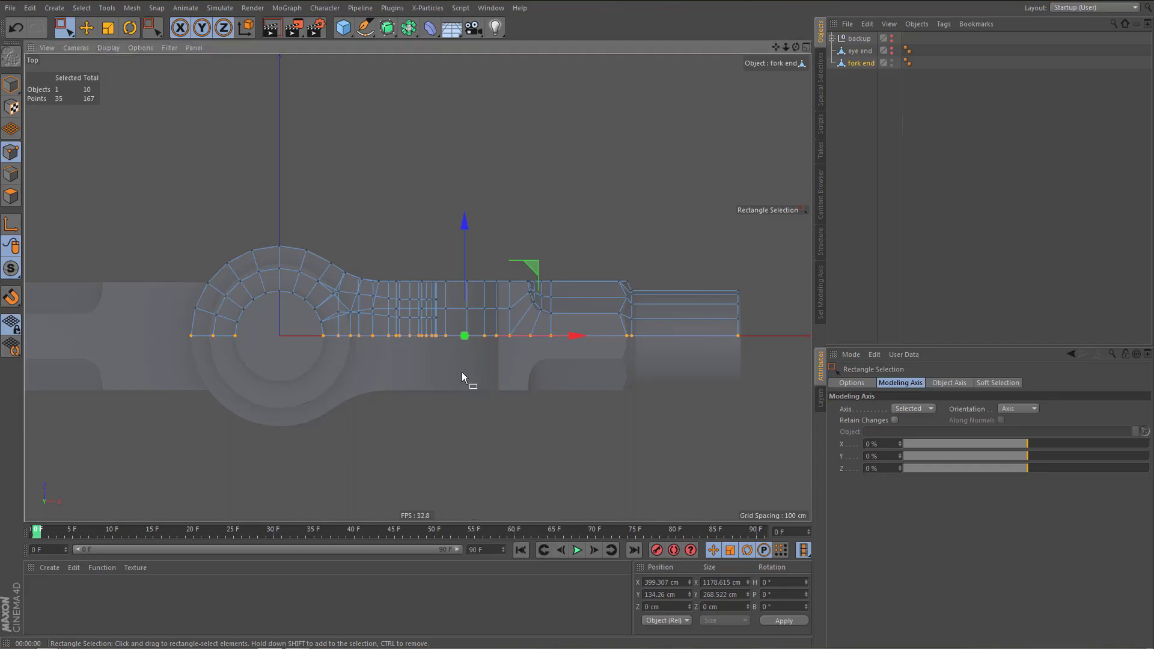
Select all phong-break edges of the fork end in the perspective view
{"action": "middle_click", "coordinate": [439, 343]}
{"action": "middle_click", "coordinate": [304, 226]}
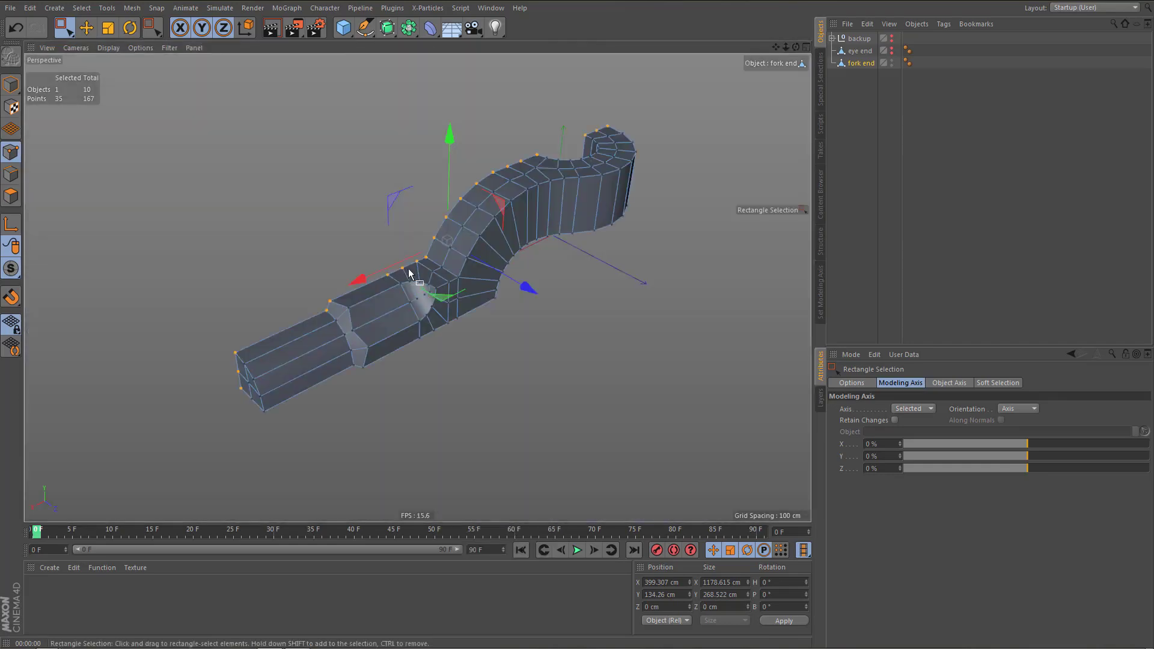
{"action": "key", "text": "Return"}
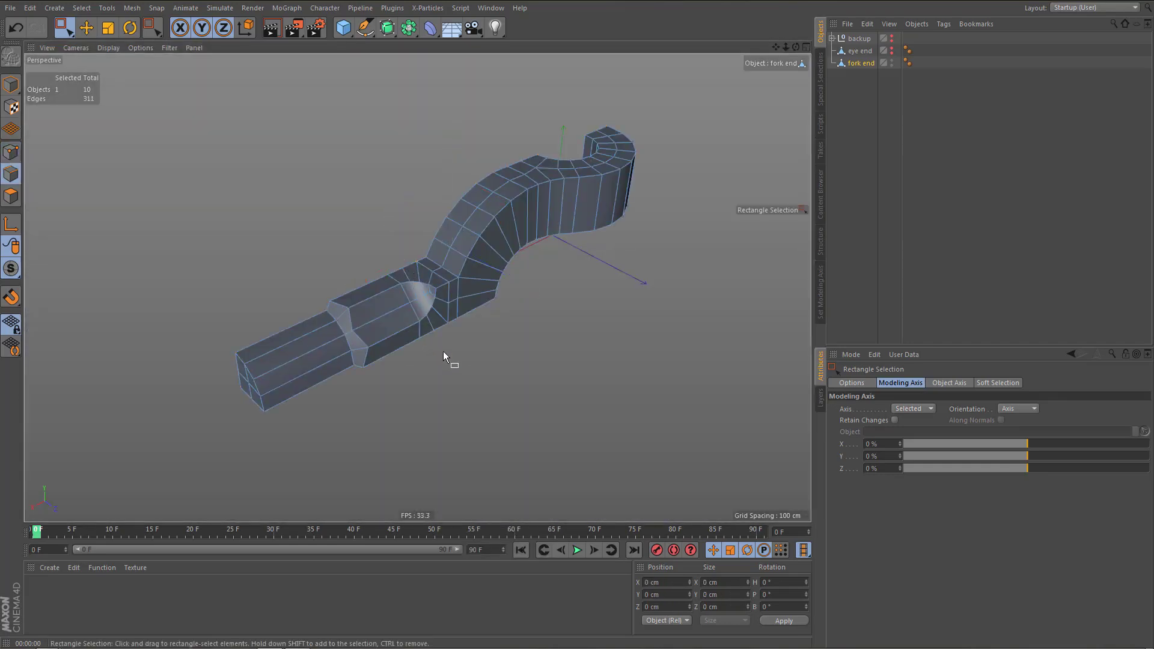
{"action": "key", "text": "u"}
{"action": "key", "text": "n"}
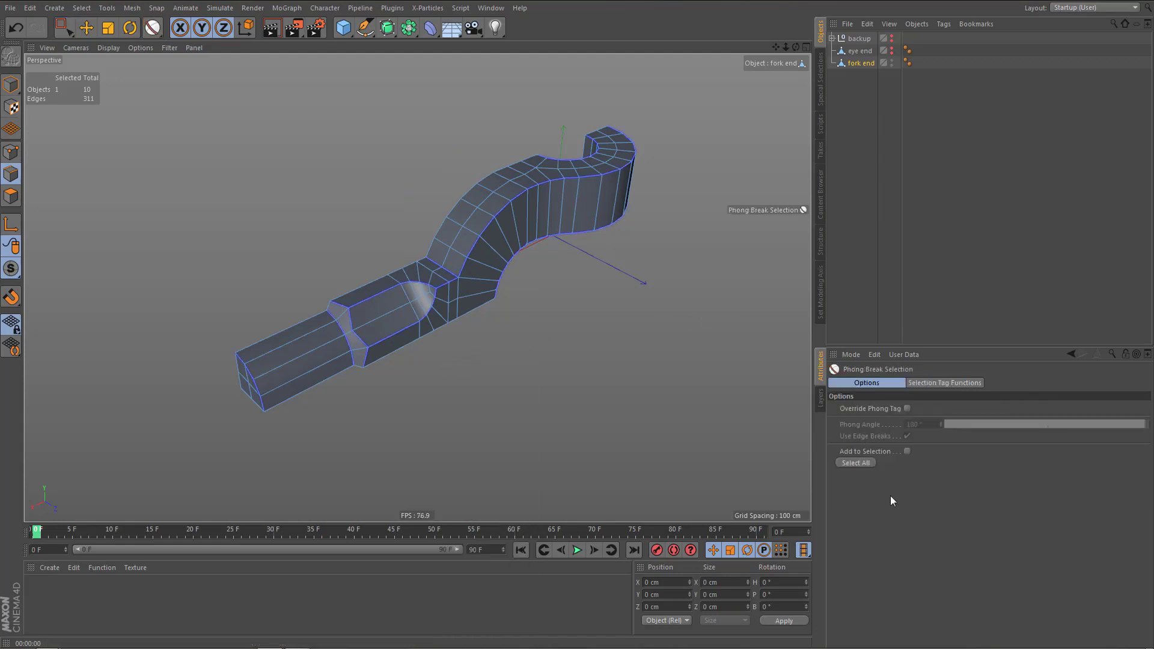
{"action": "left_click", "coordinate": [865, 468]}
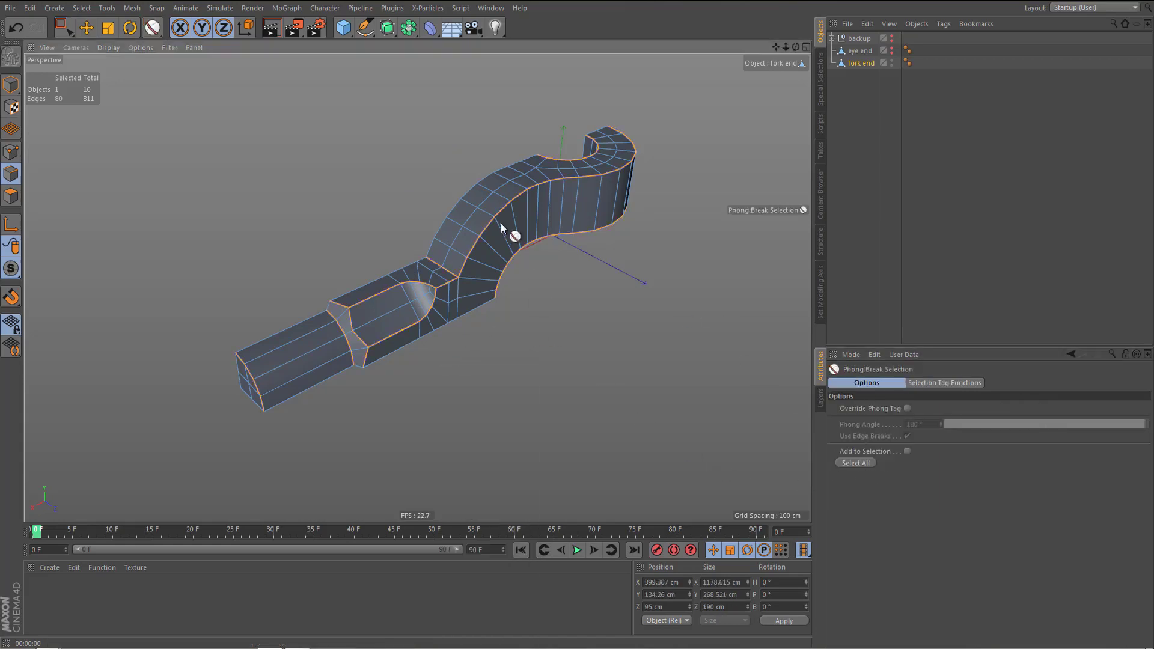
Bevel the selected edges in Solid mode with a fixed-distance offset of 9 cm
{"action": "right_click_drag", "start_coordinate": [500, 222], "coordinate": [558, 228], "text": "alt"}
{"action": "left_click_drag", "start_coordinate": [468, 273], "coordinate": [512, 330], "text": "alt"}
{"action": "key", "text": "m"}
{"action": "key", "text": "s"}
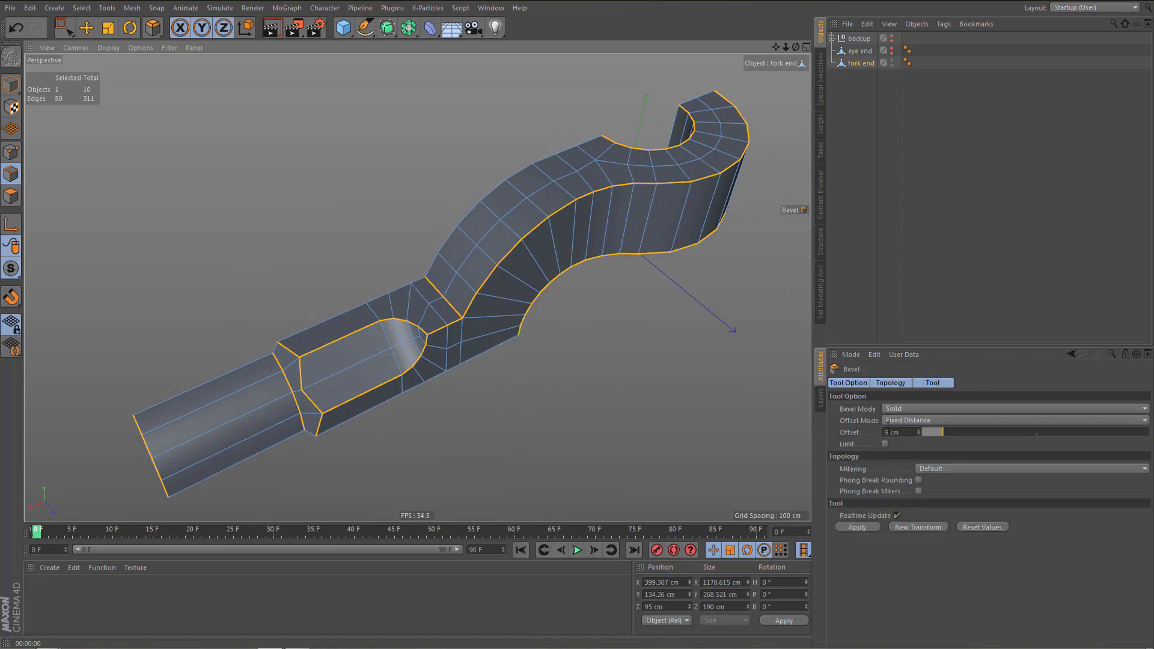
{"action": "left_click", "coordinate": [868, 528]}
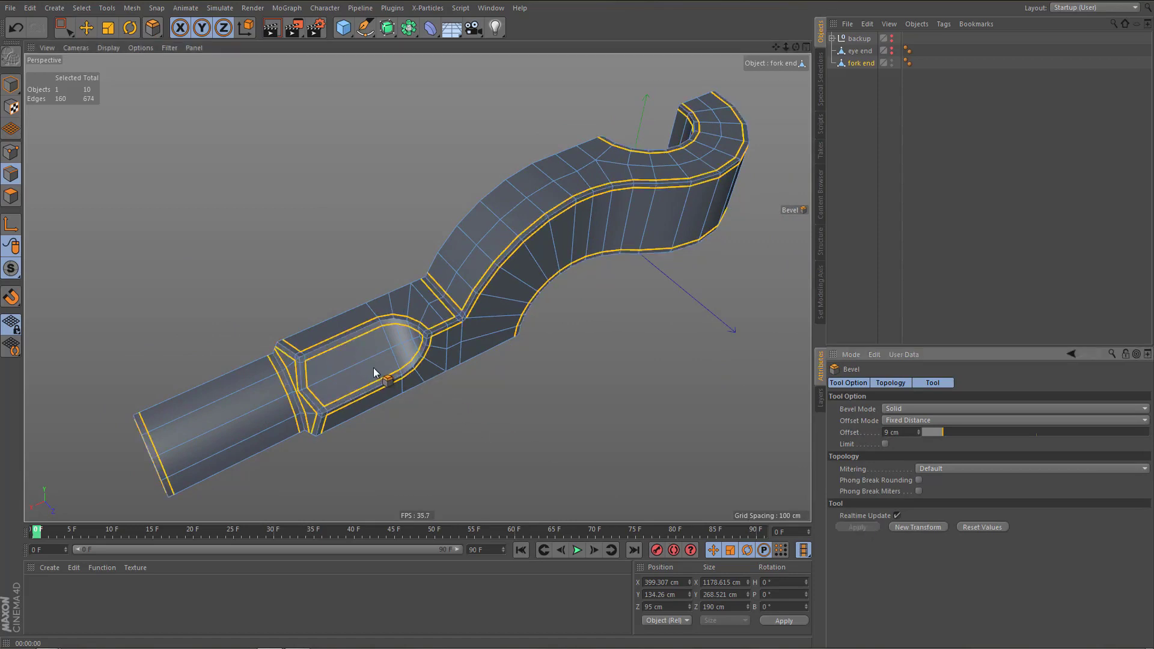
Try Uniform mitering on the bevel and set the mitering back to Default
{"action": "right_click_drag", "start_coordinate": [373, 366], "coordinate": [459, 366], "text": "alt"}
{"action": "left_click_drag", "start_coordinate": [453, 310], "coordinate": [481, 301], "text": "alt"}
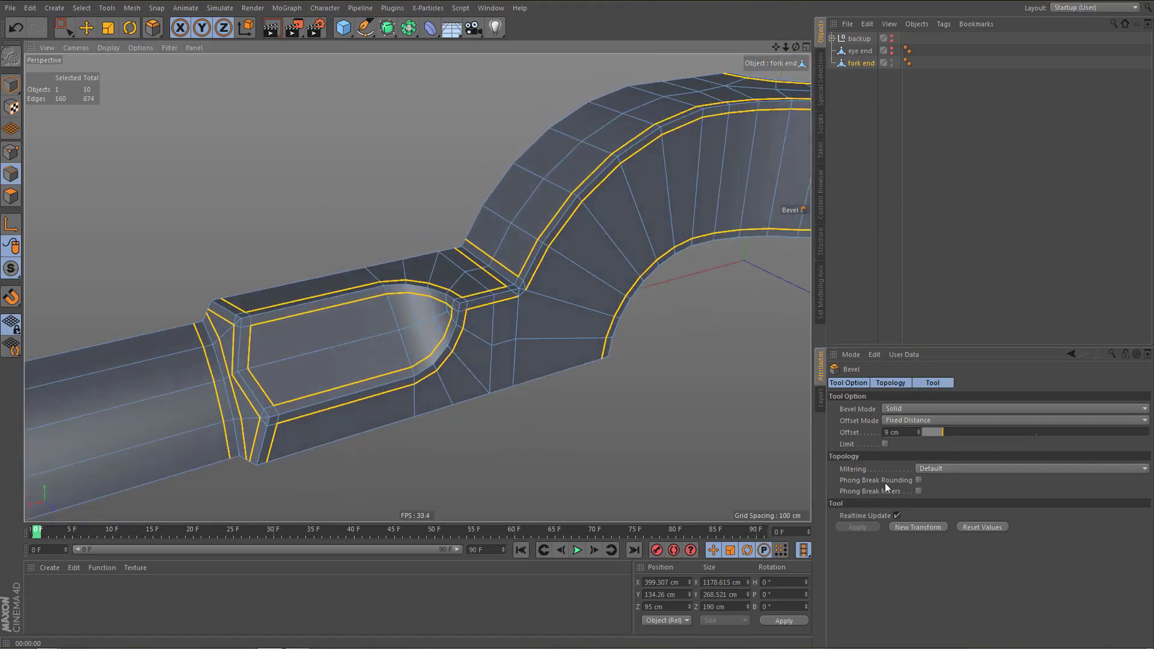
{"action": "left_click", "coordinate": [936, 468]}
{"action": "left_click", "coordinate": [944, 491]}
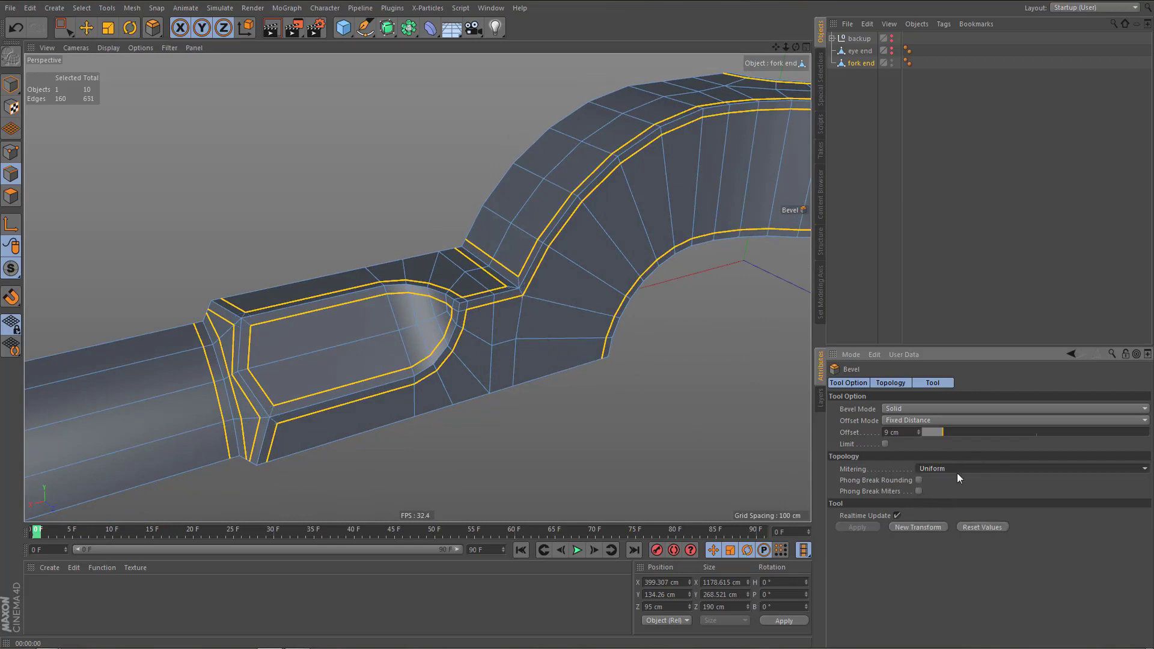
{"action": "left_click", "coordinate": [957, 470]}
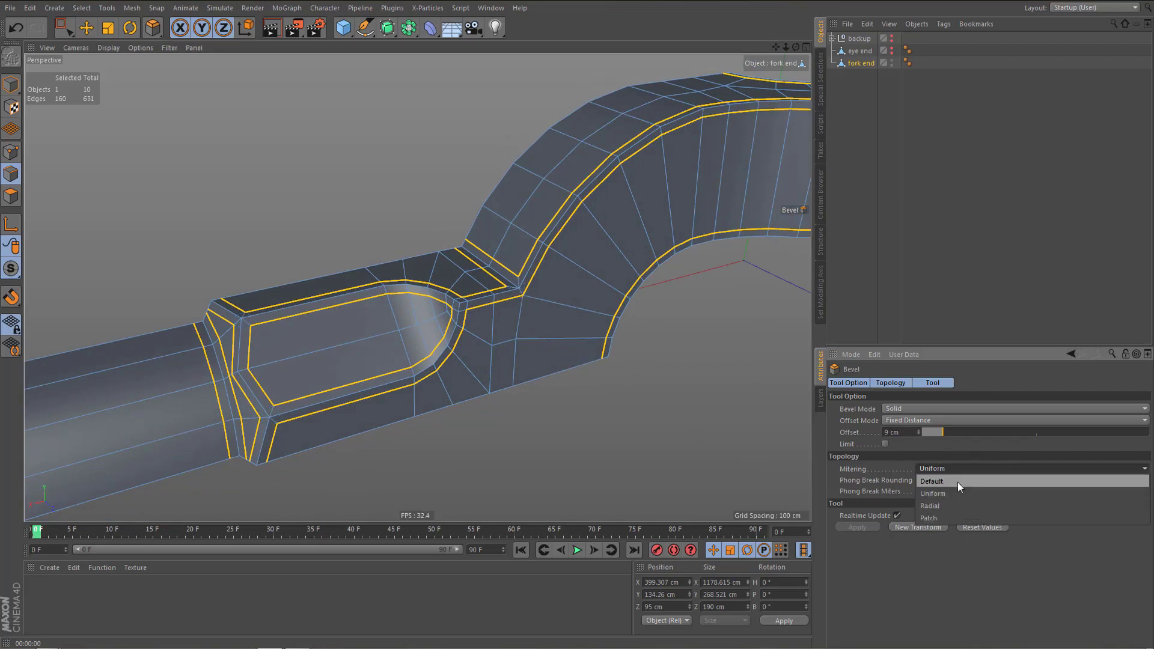
{"action": "left_click", "coordinate": [957, 482]}
Clear the bevel's edge selection and dissolve the short extra edge on the shoulder face beside the recess's upper corner
{"action": "middle_click_drag", "start_coordinate": [468, 355], "coordinate": [531, 357], "text": "alt"}
{"action": "mouse_move", "coordinate": [531, 358]}
{"action": "left_mouse_down", "text": "alt"}
{"action": "mouse_move", "coordinate": [552, 381]}
{"action": "mouse_move", "coordinate": [536, 385]}
{"action": "mouse_move", "coordinate": [514, 344]}
{"action": "left_mouse_up", "text": "alt"}
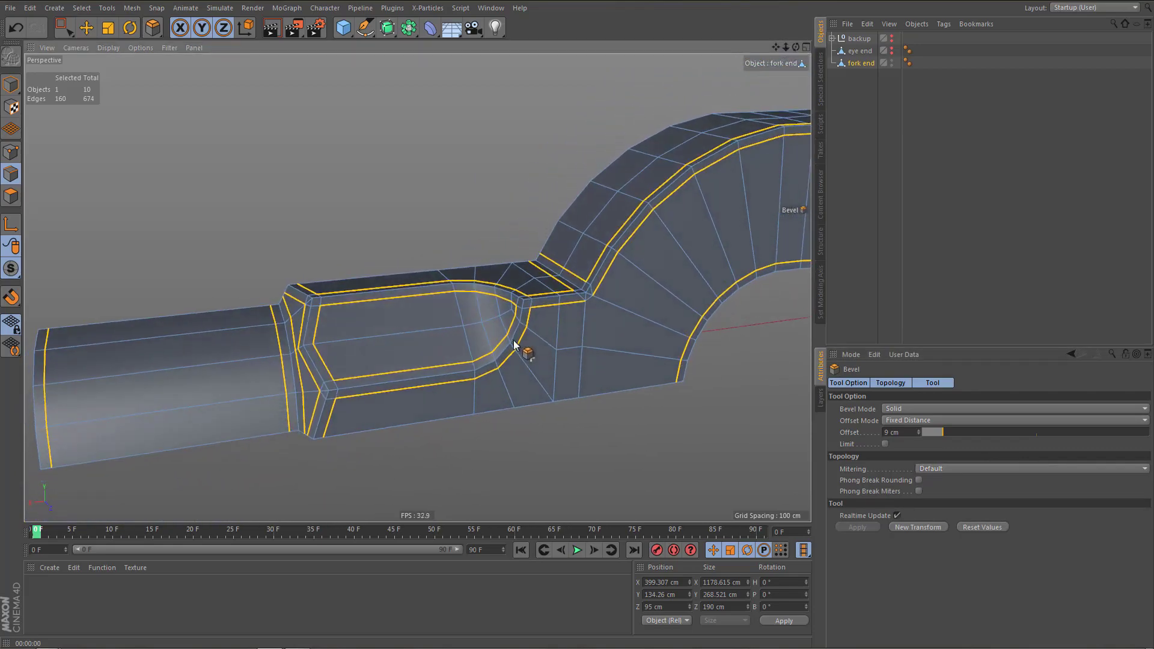
{"action": "left_click", "coordinate": [565, 370]}
{"action": "middle_click_drag", "start_coordinate": [387, 376], "coordinate": [504, 408], "text": "alt"}
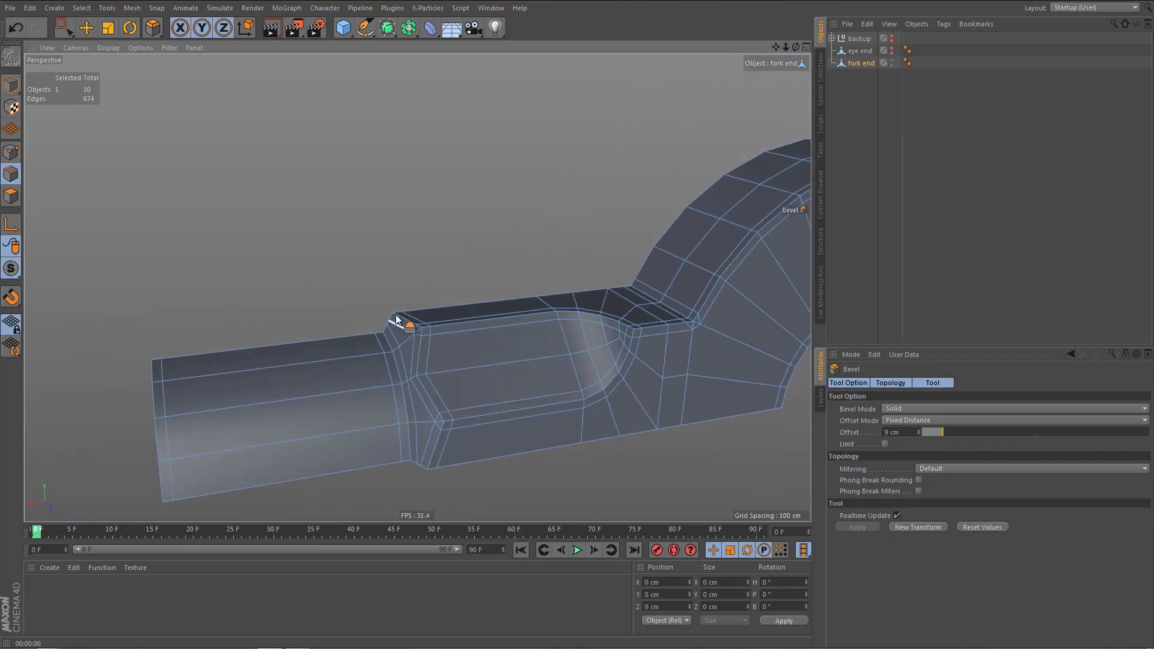
{"action": "right_click_drag", "start_coordinate": [393, 314], "coordinate": [452, 346], "text": "alt"}
{"action": "left_click_drag", "start_coordinate": [452, 346], "coordinate": [507, 363], "text": "alt"}
{"action": "key", "text": "e"}
{"action": "scroll", "coordinate": [451, 351], "scroll_direction": "up", "scroll_amount": 2}
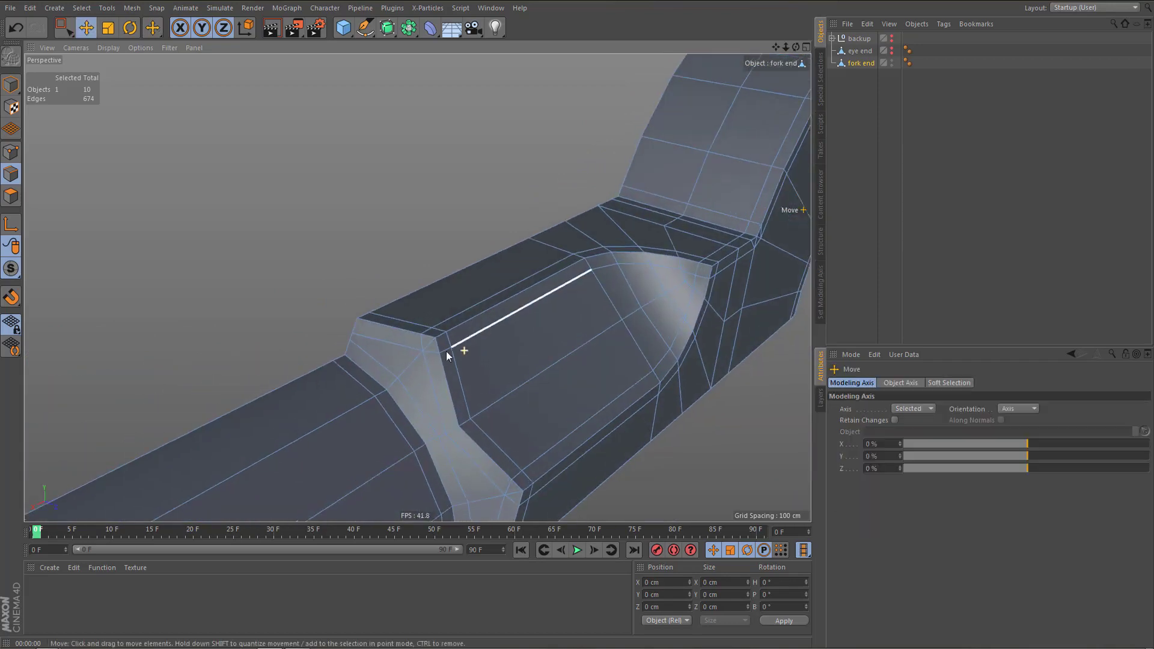
{"action": "left_click", "coordinate": [425, 343]}
{"action": "key", "text": "m"}
{"action": "key", "text": "n"}
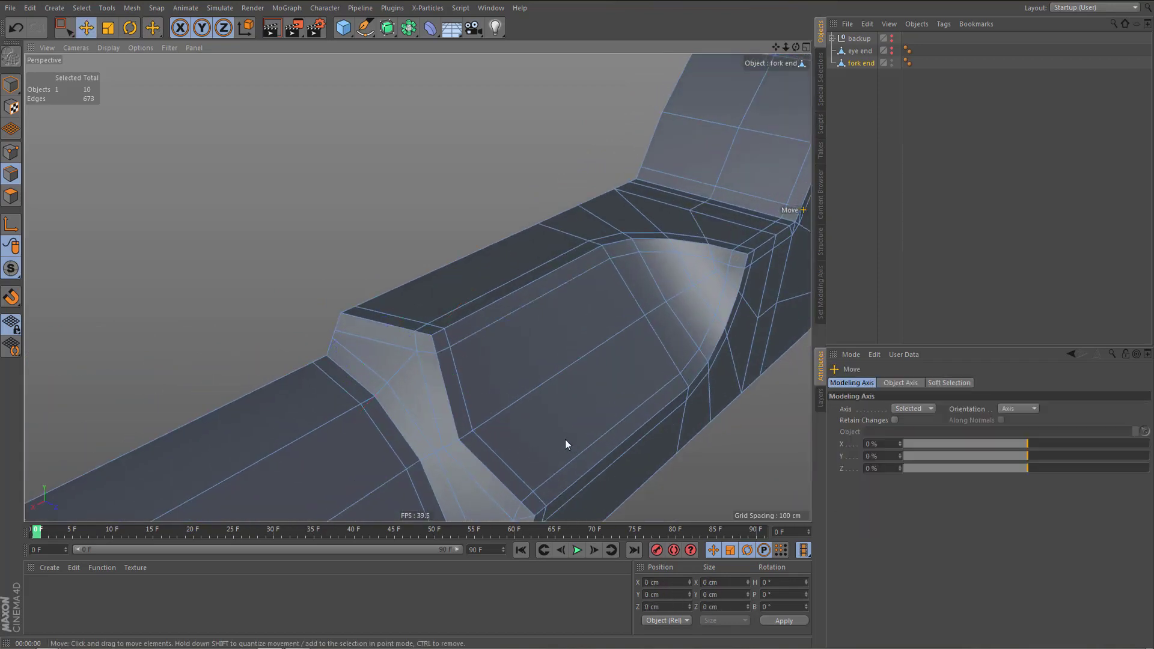
Remove the remaining extra edge beside the recess on the fork end's shoulder
{"action": "left_click_drag", "start_coordinate": [565, 445], "coordinate": [503, 380], "text": "alt"}
{"action": "left_click", "coordinate": [500, 382]}
{"action": "key", "text": "Delete"}
Select the crosswise edges along the inner face of the fork arm and connect them with a lengthwise middle edge loop
{"action": "left_click_drag", "start_coordinate": [622, 310], "coordinate": [514, 316], "text": "alt"}
{"action": "mouse_move", "coordinate": [418, 289]}
{"action": "left_mouse_down", "text": "alt"}
{"action": "mouse_move", "coordinate": [454, 326]}
{"action": "mouse_move", "coordinate": [477, 322]}
{"action": "mouse_move", "coordinate": [441, 399]}
{"action": "mouse_move", "coordinate": [479, 403]}
{"action": "mouse_move", "coordinate": [510, 350]}
{"action": "mouse_move", "coordinate": [679, 206]}
{"action": "left_mouse_up", "text": "alt"}
{"action": "key", "text": "9"}
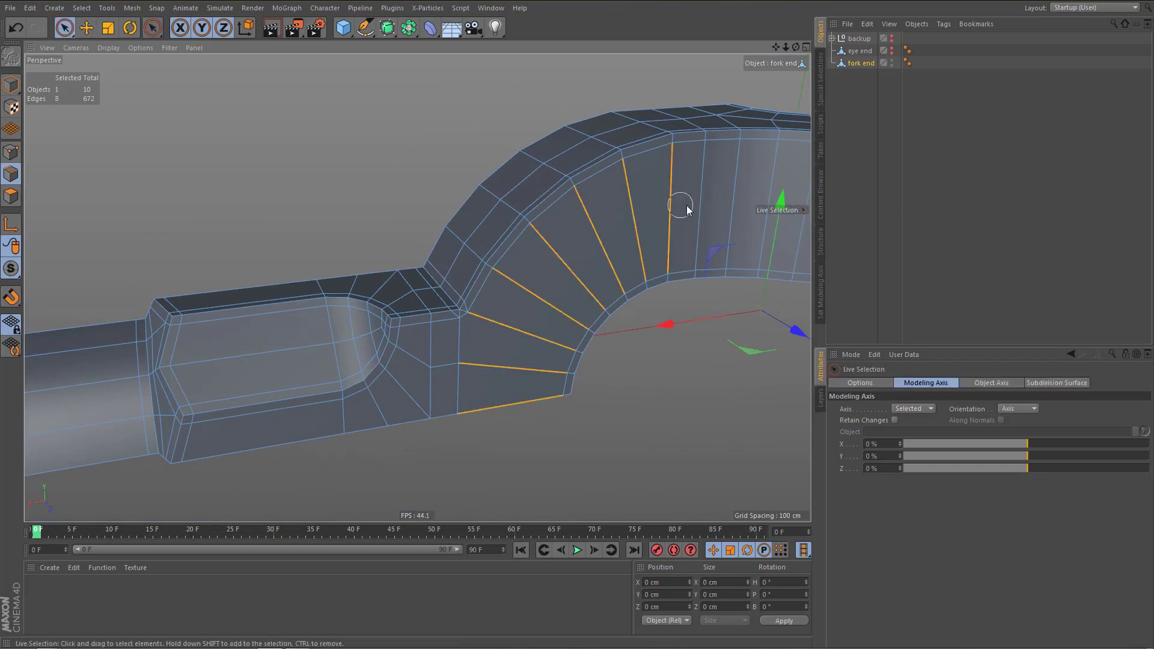
{"action": "middle_click_drag", "start_coordinate": [485, 268], "coordinate": [461, 269], "text": "alt"}
{"action": "left_click_drag", "start_coordinate": [460, 272], "coordinate": [386, 314], "text": "alt"}
{"action": "mouse_move", "coordinate": [351, 265]}
{"action": "left_mouse_down", "text": "shift"}
{"action": "mouse_move", "coordinate": [690, 245]}
{"action": "mouse_move", "coordinate": [663, 274]}
{"action": "mouse_move", "coordinate": [652, 265]}
{"action": "left_mouse_up", "text": "shift"}
{"action": "key", "text": "u"}
{"action": "key", "text": "b"}
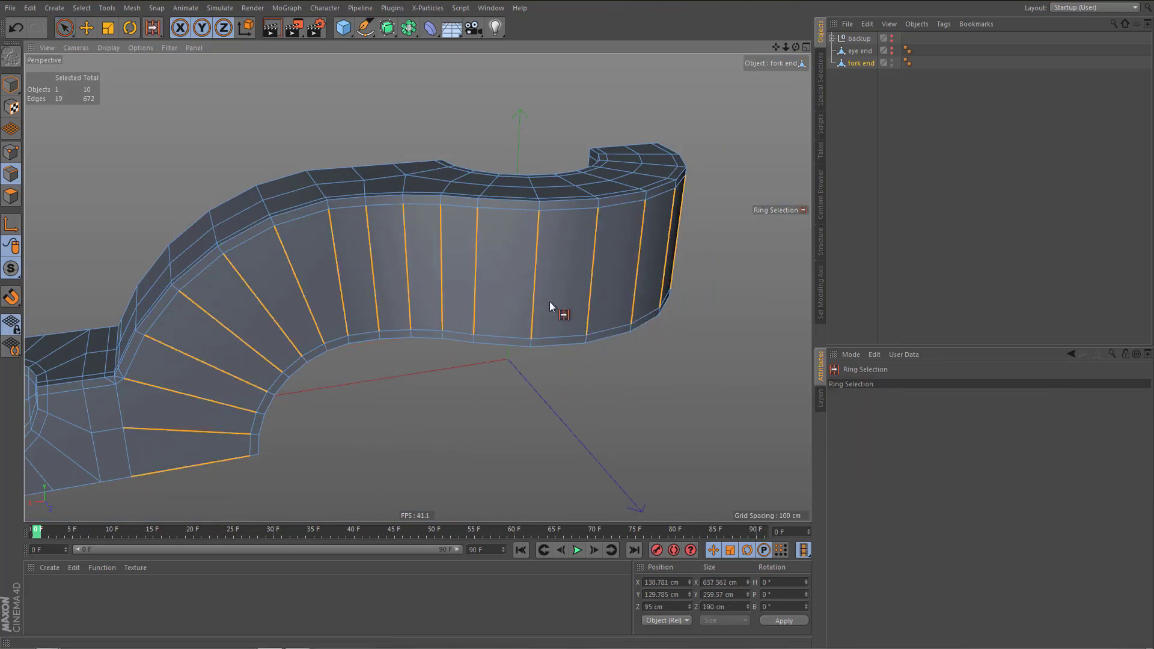
{"action": "middle_click_drag", "start_coordinate": [575, 268], "coordinate": [622, 271], "text": "alt"}
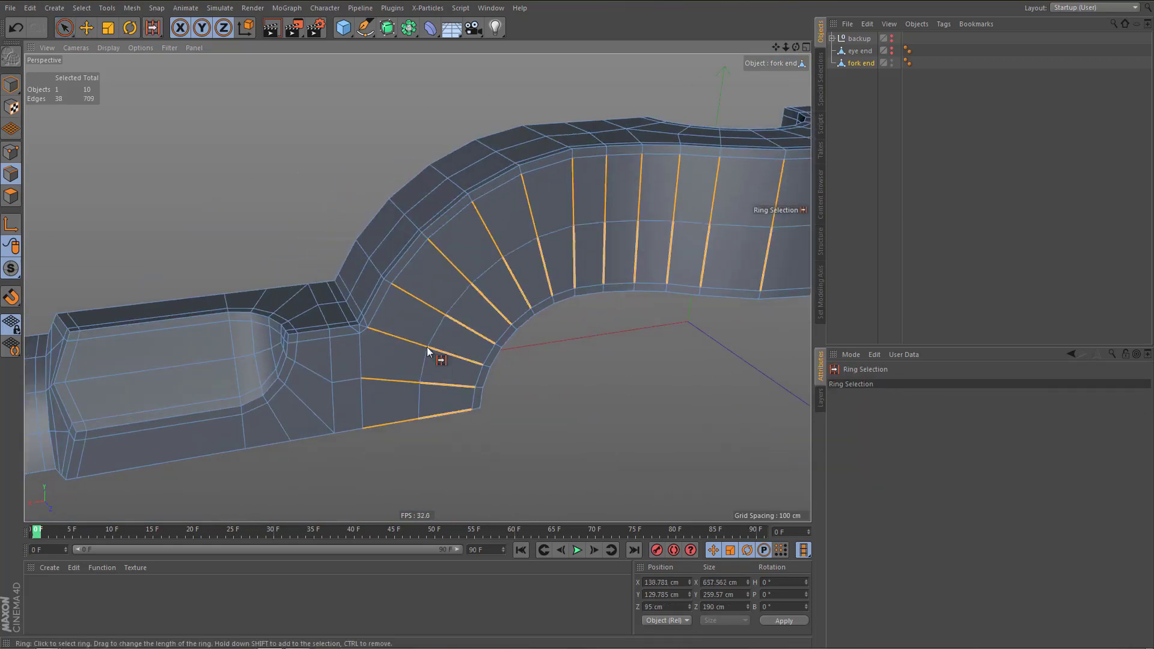
{"action": "key", "text": "m"}
{"action": "key", "text": "m"}
Set Line Cut to Visible Only and cut from the shoulder's inner corner diagonally down to the new middle loop's point
{"action": "middle_click_drag", "start_coordinate": [427, 345], "coordinate": [461, 345], "text": "alt"}
{"action": "scroll", "coordinate": [460, 345], "scroll_direction": "up", "scroll_amount": 8}
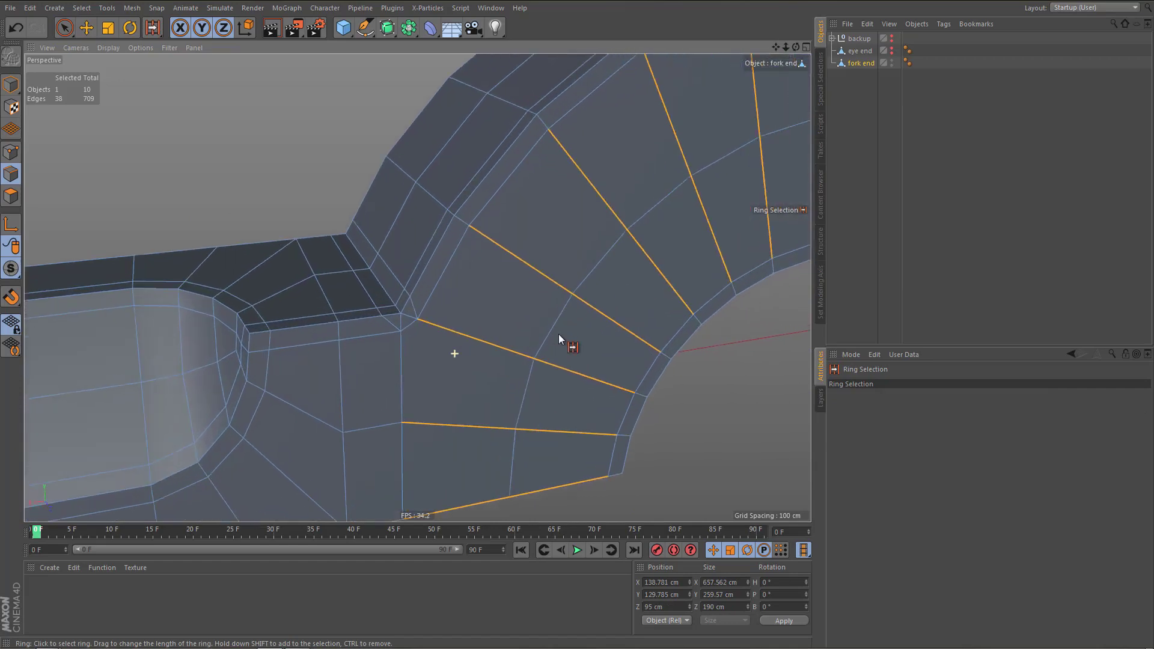
{"action": "middle_click_drag", "start_coordinate": [530, 347], "coordinate": [537, 327], "text": "alt"}
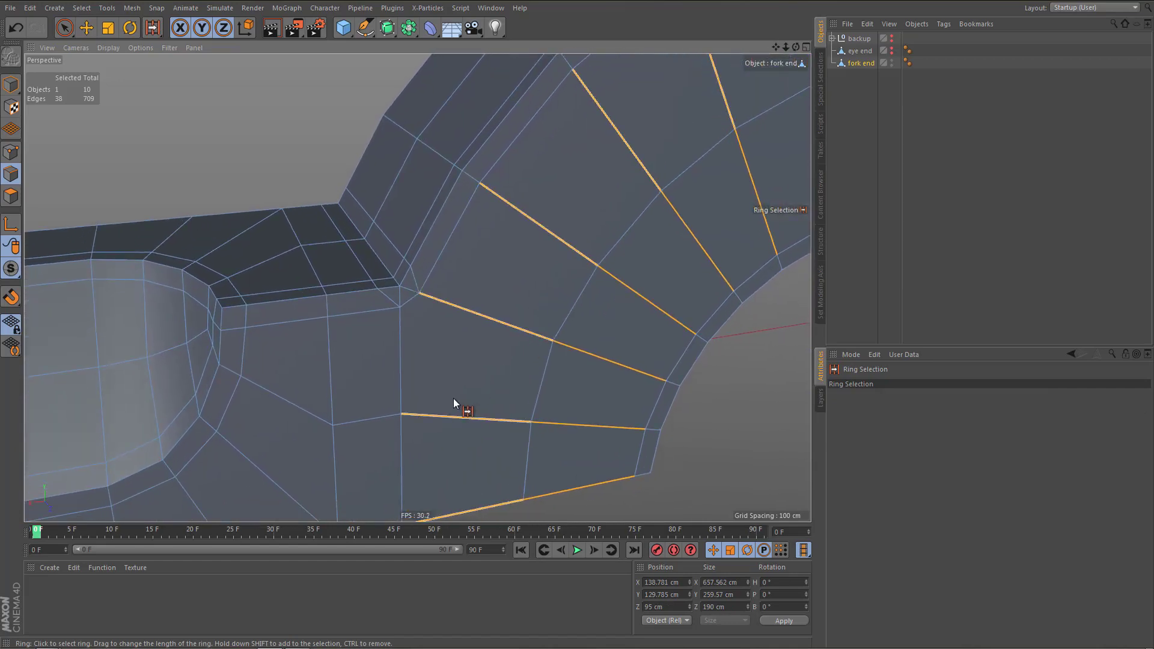
{"action": "key", "text": "k"}
{"action": "key", "text": "k"}
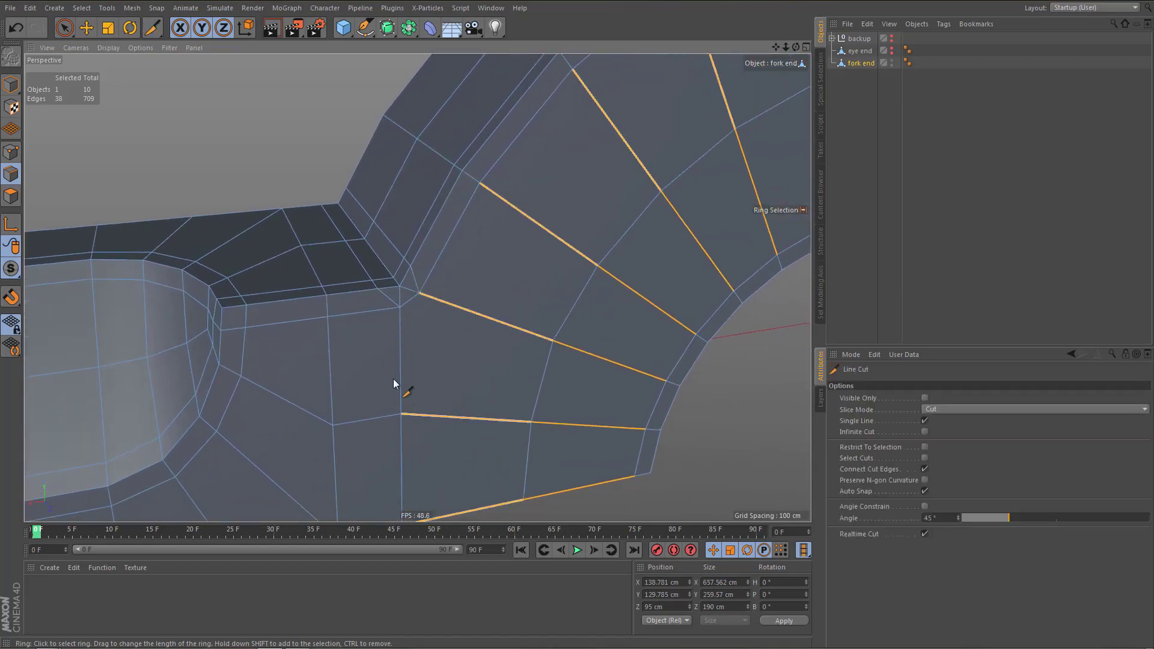
{"action": "left_click", "coordinate": [925, 398]}
{"action": "left_click_drag", "start_coordinate": [468, 432], "coordinate": [472, 399], "text": "alt"}
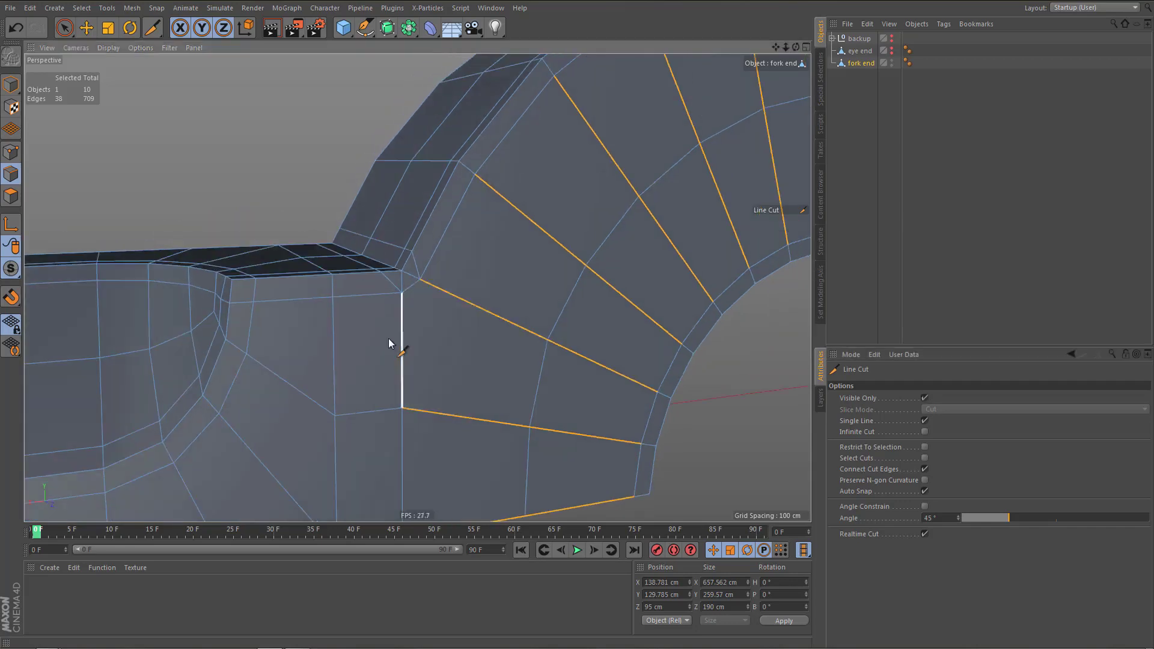
{"action": "left_click_drag", "start_coordinate": [389, 338], "coordinate": [397, 341], "text": "alt"}
{"action": "left_click", "coordinate": [400, 272]}
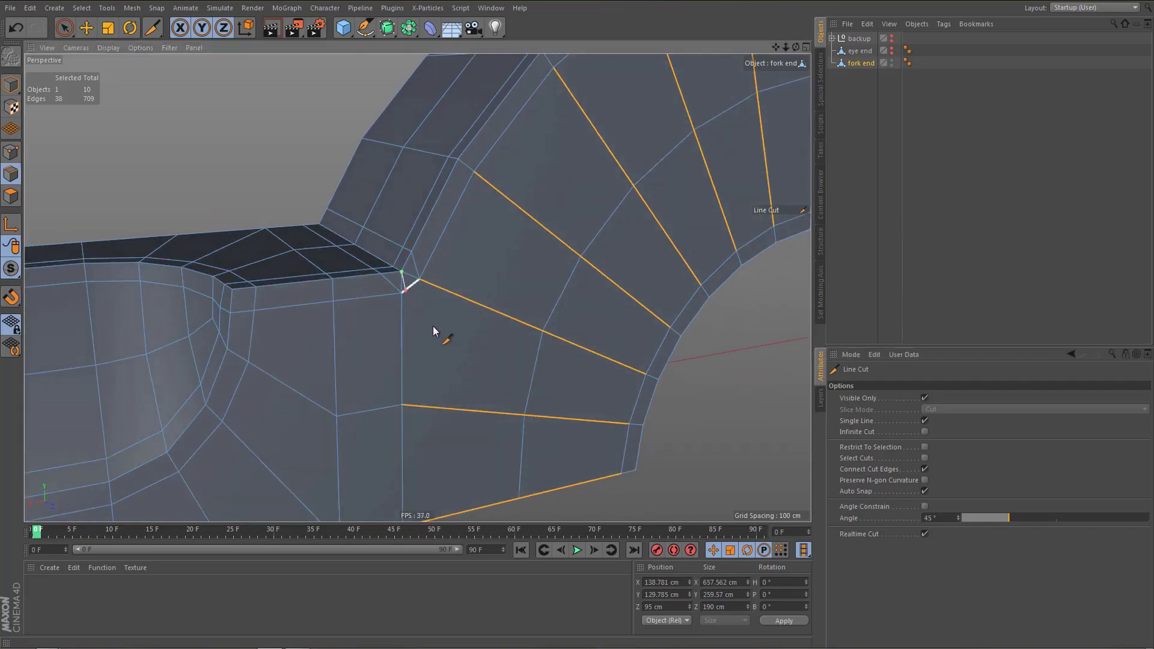
{"action": "left_click", "coordinate": [527, 414]}
Cut from the arm's outer rim above the corner to the middle loop, and from the shoulder's vertical edge up to its top edge
{"action": "left_click", "coordinate": [412, 252]}
{"action": "left_click", "coordinate": [582, 258]}
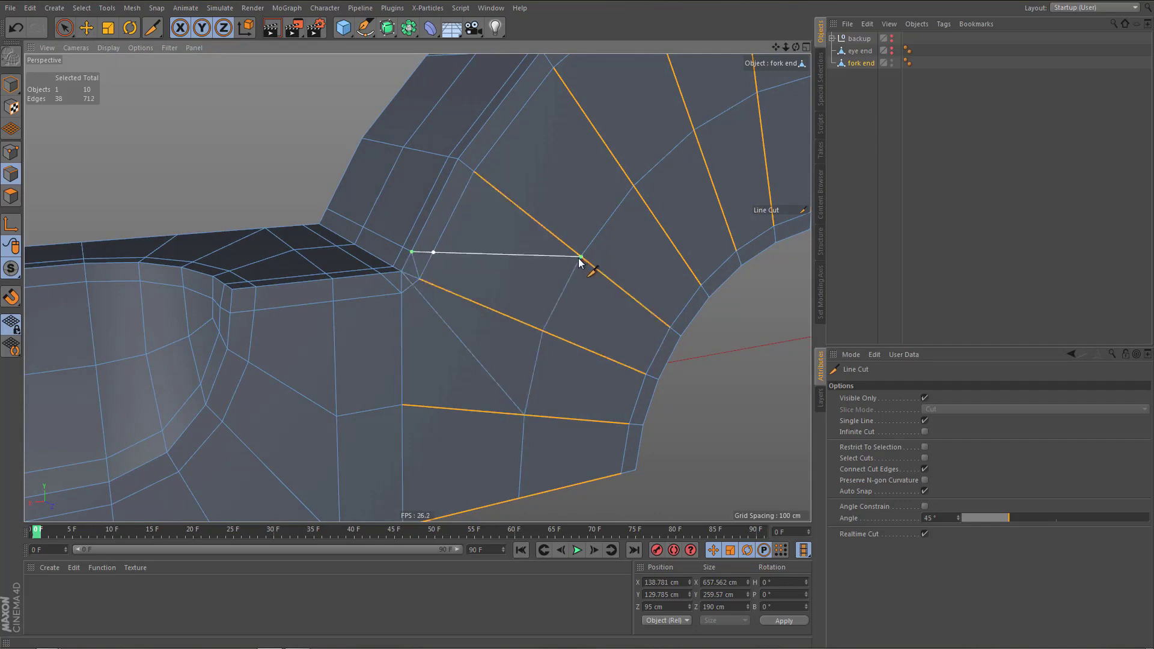
{"action": "left_click", "coordinate": [402, 407]}
{"action": "left_click", "coordinate": [381, 274]}
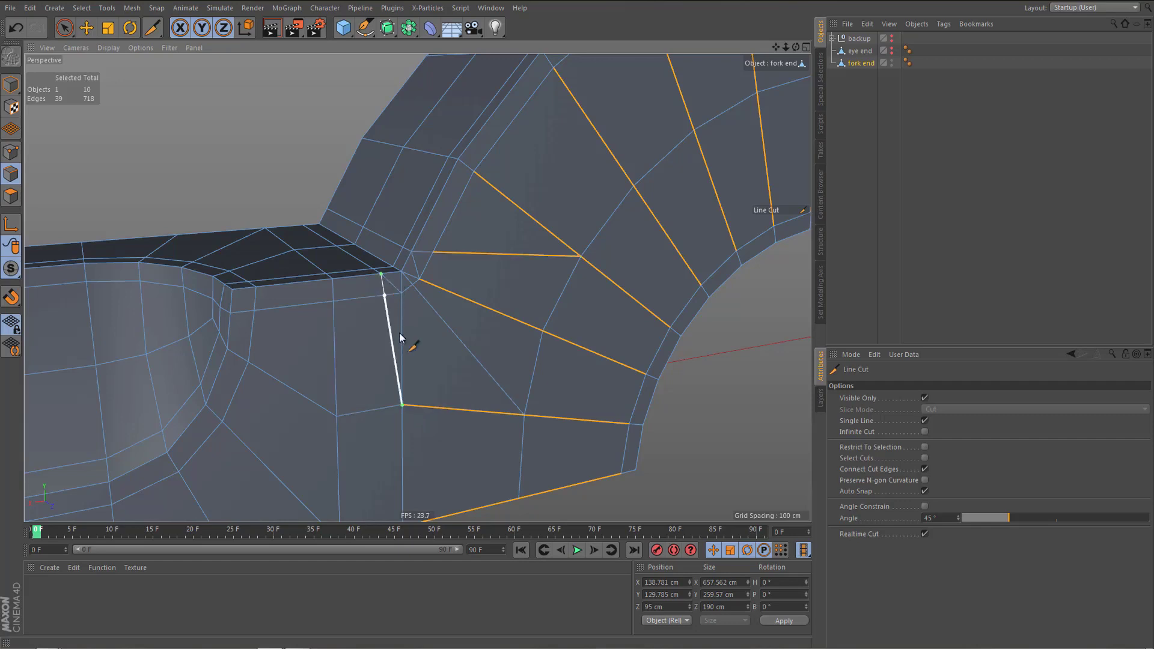
Dissolve the short extra edges around the shoulder's inner corner and the old vertical edge below it, leaving the new cuts
{"action": "right_click_drag", "start_coordinate": [395, 296], "coordinate": [443, 302], "text": "alt"}
{"action": "key", "text": "e"}
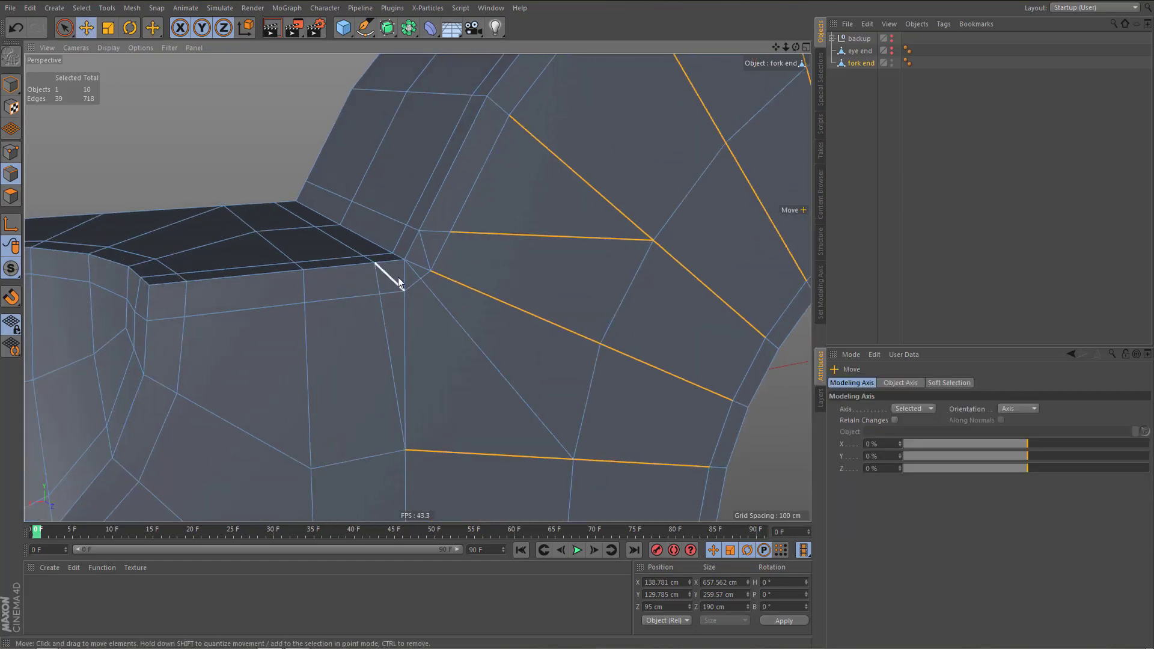
{"action": "left_click", "coordinate": [393, 276]}
{"action": "key", "text": "ctrl+BackSpace"}
{"action": "left_click", "coordinate": [408, 277]}
{"action": "key", "text": "ctrl+BackSpace"}
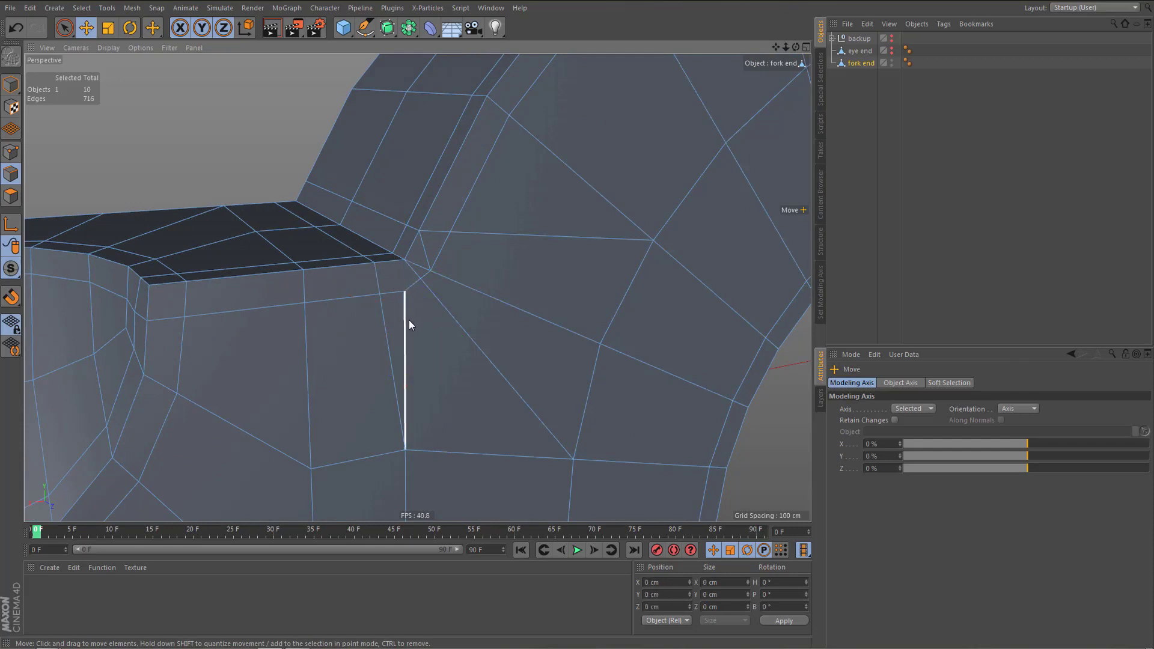
{"action": "left_click", "coordinate": [408, 320]}
{"action": "key", "text": "ctrl+BackSpace"}
{"action": "left_click", "coordinate": [423, 268]}
{"action": "key", "text": "ctrl+BackSpace"}
{"action": "left_click", "coordinate": [426, 257]}
{"action": "key", "text": "ctrl+BackSpace"}
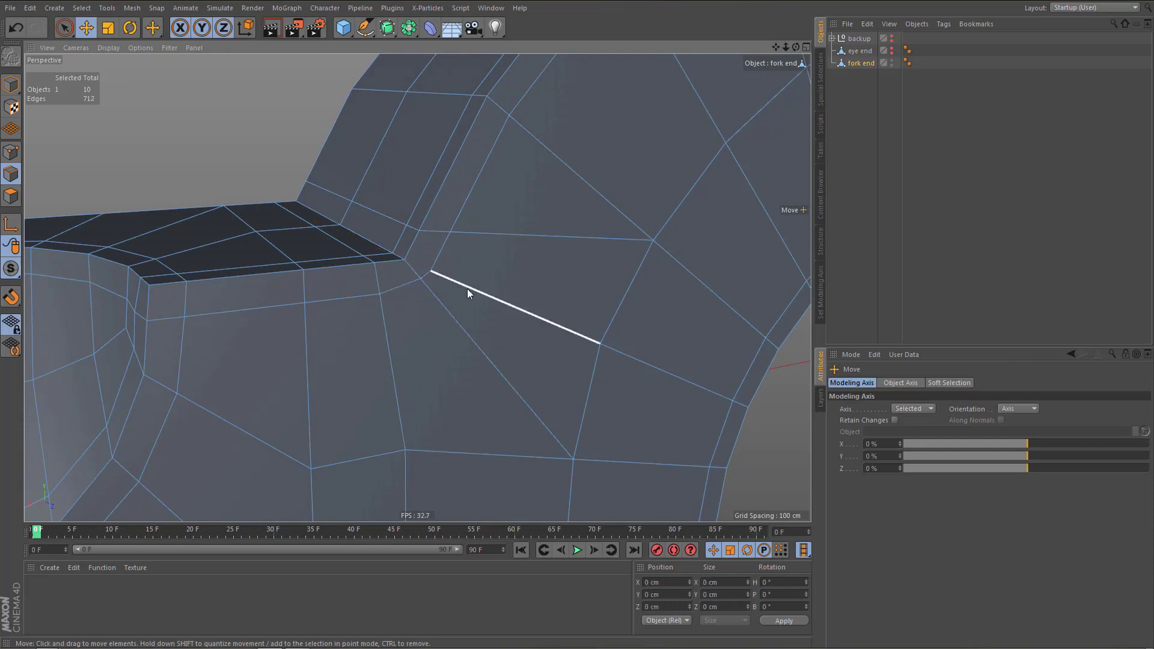
Try dissolving the edge from the inner corner to the middle loop, and undo it
{"action": "left_click", "coordinate": [466, 291]}
{"action": "key", "text": "ctrl+BackSpace"}
{"action": "middle_click_drag", "start_coordinate": [418, 288], "coordinate": [448, 333], "text": "alt"}
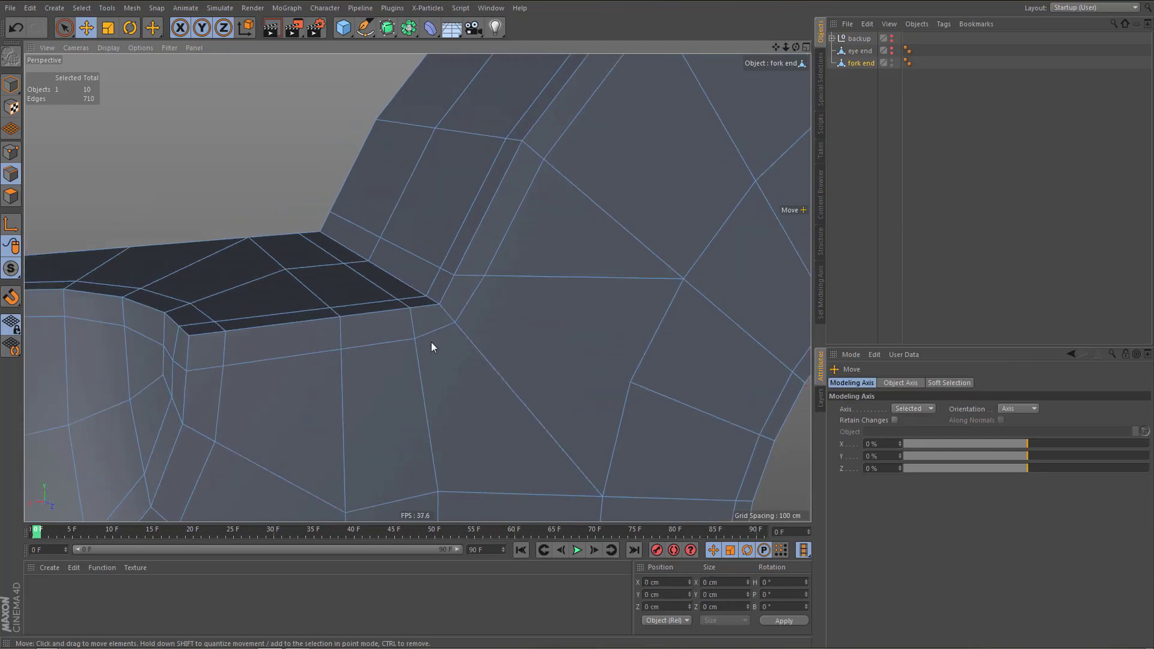
{"action": "right_click_drag", "start_coordinate": [430, 346], "coordinate": [428, 369], "text": "alt"}
{"action": "mouse_move", "coordinate": [430, 387]}
{"action": "left_mouse_down", "text": "alt"}
{"action": "mouse_move", "coordinate": [390, 366]}
{"action": "mouse_move", "coordinate": [442, 394]}
{"action": "left_mouse_up", "text": "alt"}
{"action": "key", "text": "ctrl+z"}
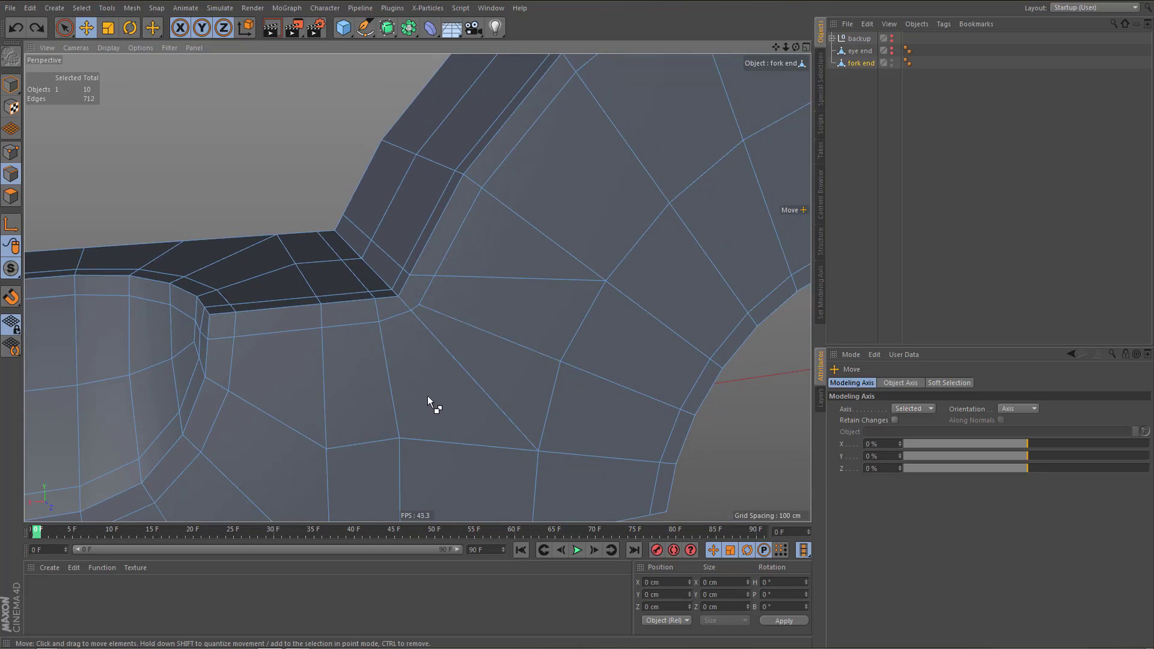
{"action": "mouse_move", "coordinate": [424, 329]}
{"action": "left_mouse_down", "text": "alt"}
{"action": "mouse_move", "coordinate": [466, 330]}
{"action": "mouse_move", "coordinate": [424, 307]}
{"action": "left_mouse_up", "text": "alt"}
{"action": "key", "text": "Return"}
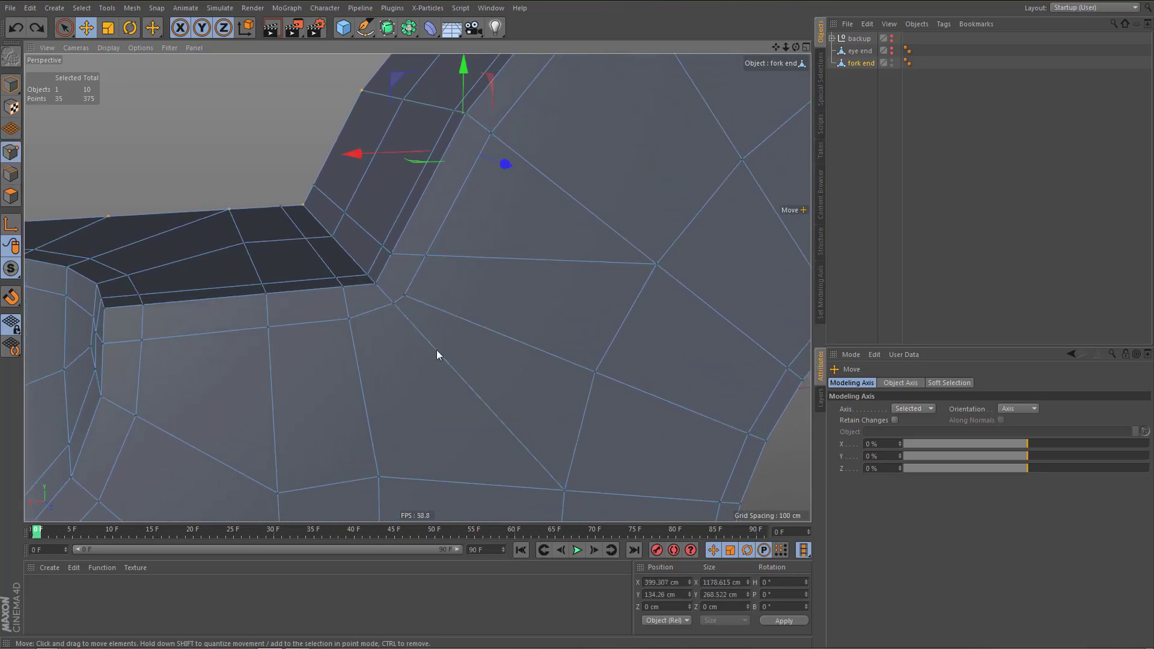
{"action": "key", "text": "space"}
{"action": "left_click", "coordinate": [392, 253]}
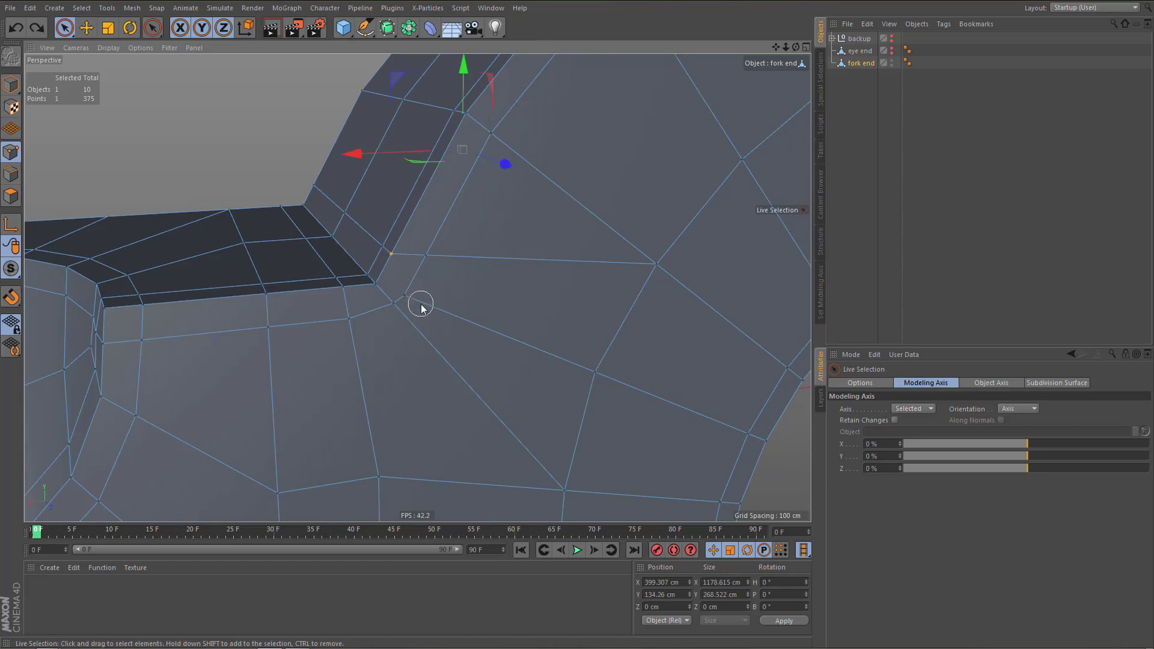
{"action": "left_click", "coordinate": [404, 294], "text": "shift"}
{"action": "left_click", "coordinate": [477, 290]}
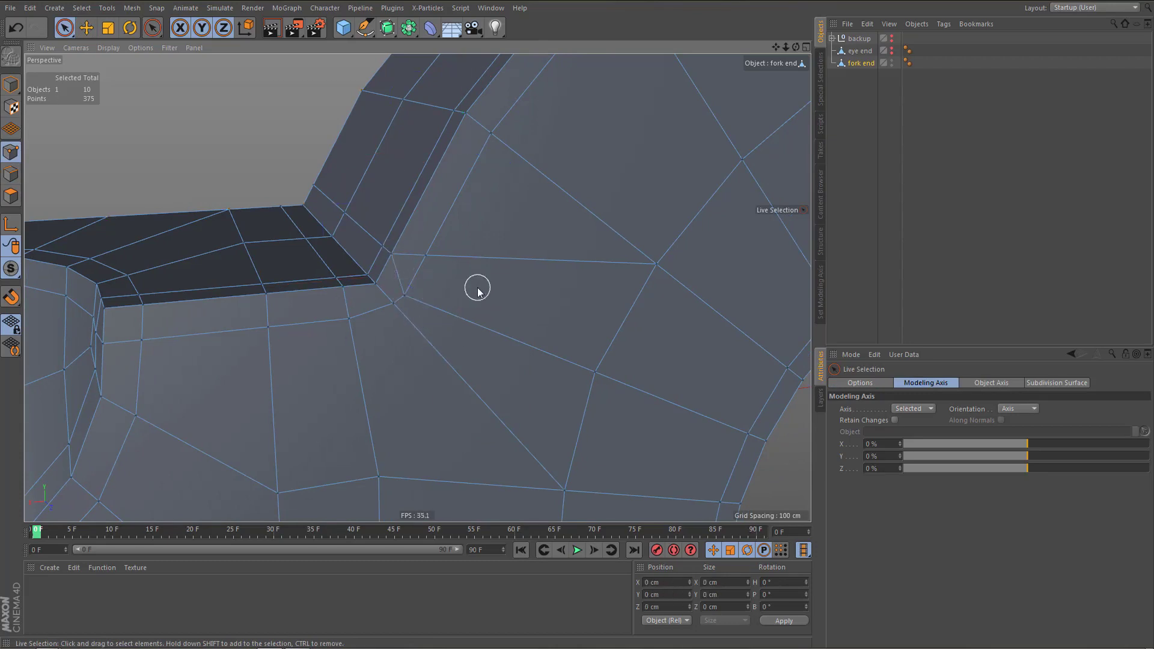
Dissolve the near-horizontal cut edge running from the arm's rim above the corner to the middle loop
{"action": "key", "text": "Return"}
{"action": "left_click", "coordinate": [472, 254]}
{"action": "key", "text": "ctrl+BackSpace"}
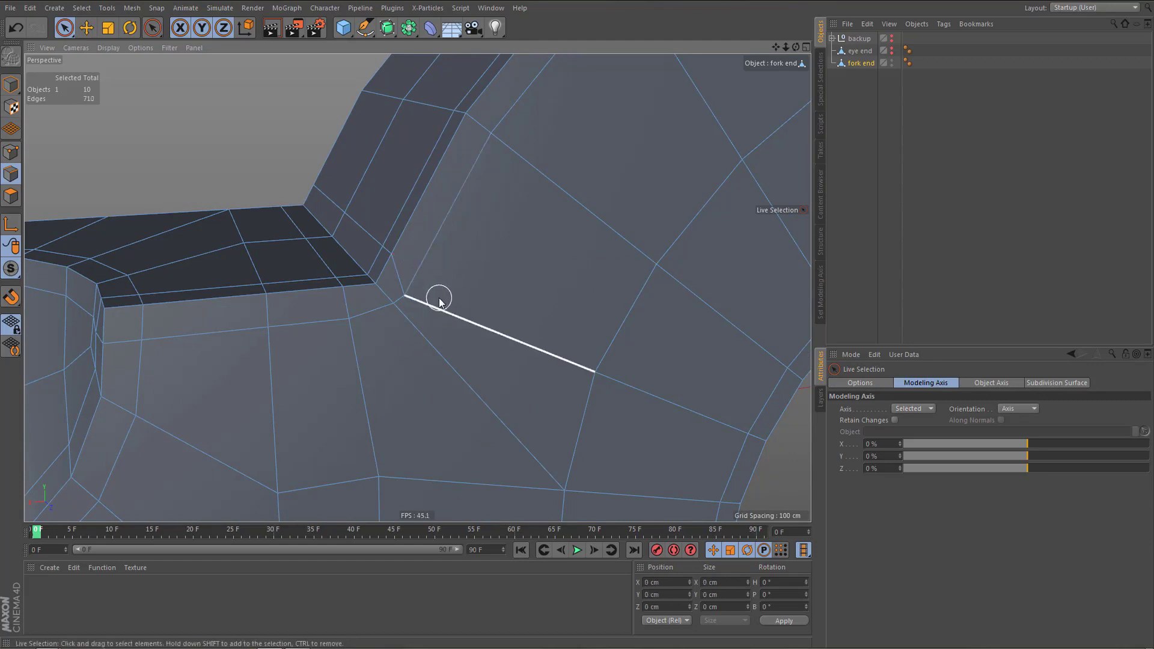
Slide the support-loop point beside the inner corner up along its edge by 17.5%
{"action": "key", "text": "Return"}
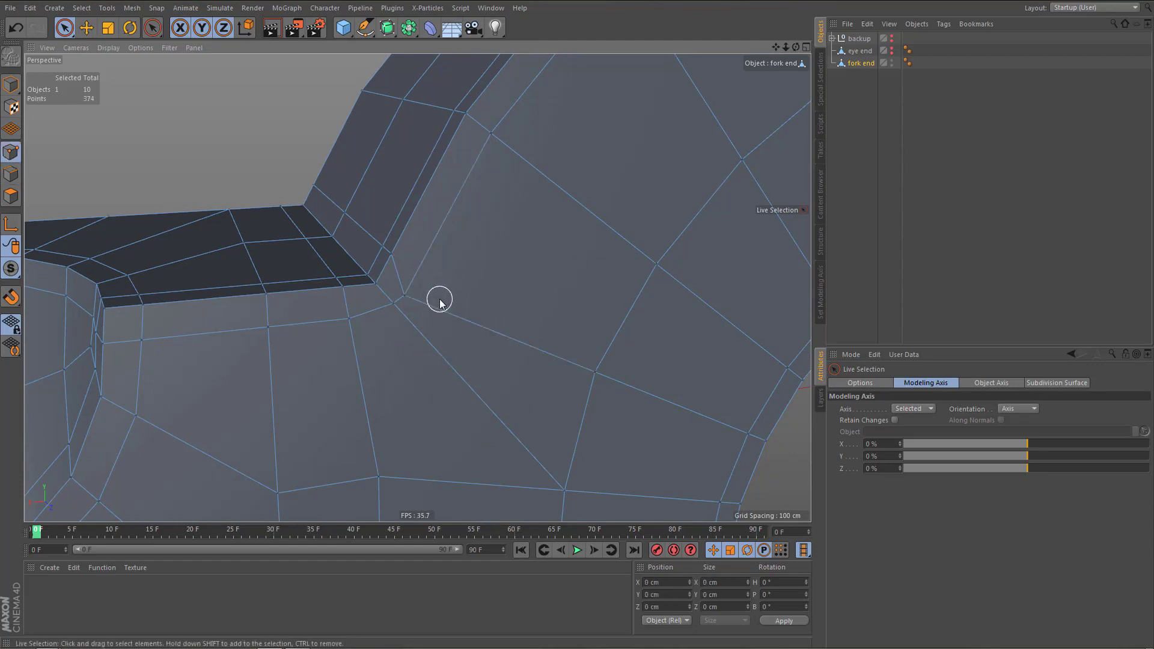
{"action": "key", "text": "m"}
{"action": "key", "text": "o"}
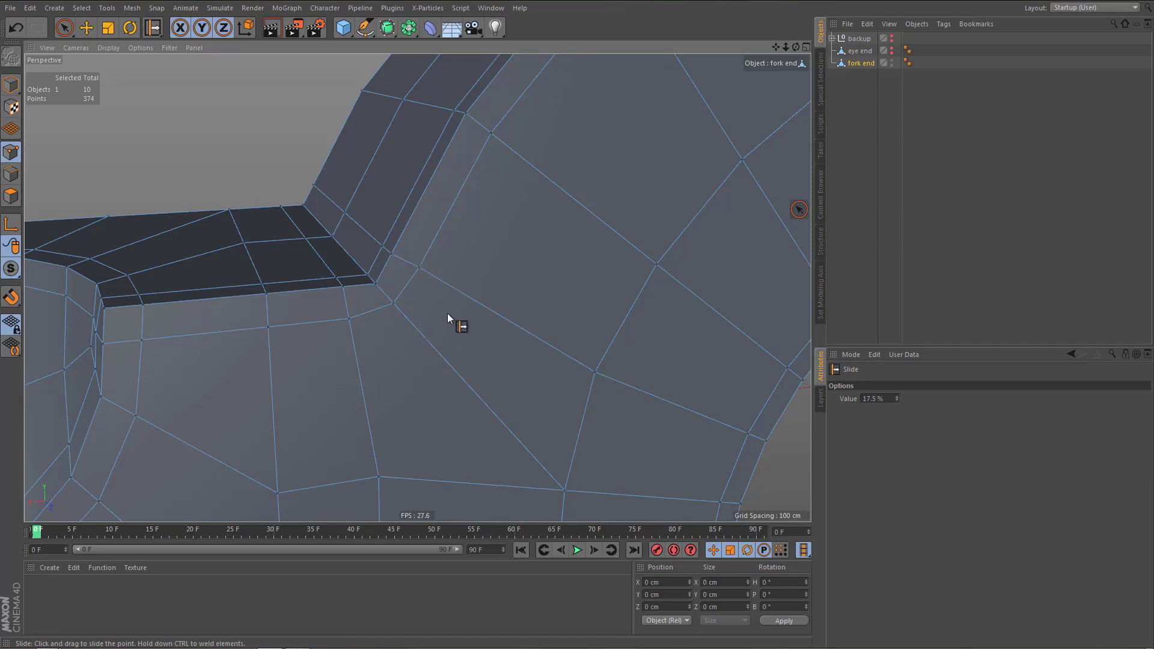
Place the fork end in a Subdivision Surface for a test render of the view, and undo adding it
{"action": "scroll", "coordinate": [449, 355], "scroll_direction": "down", "scroll_amount": 4}
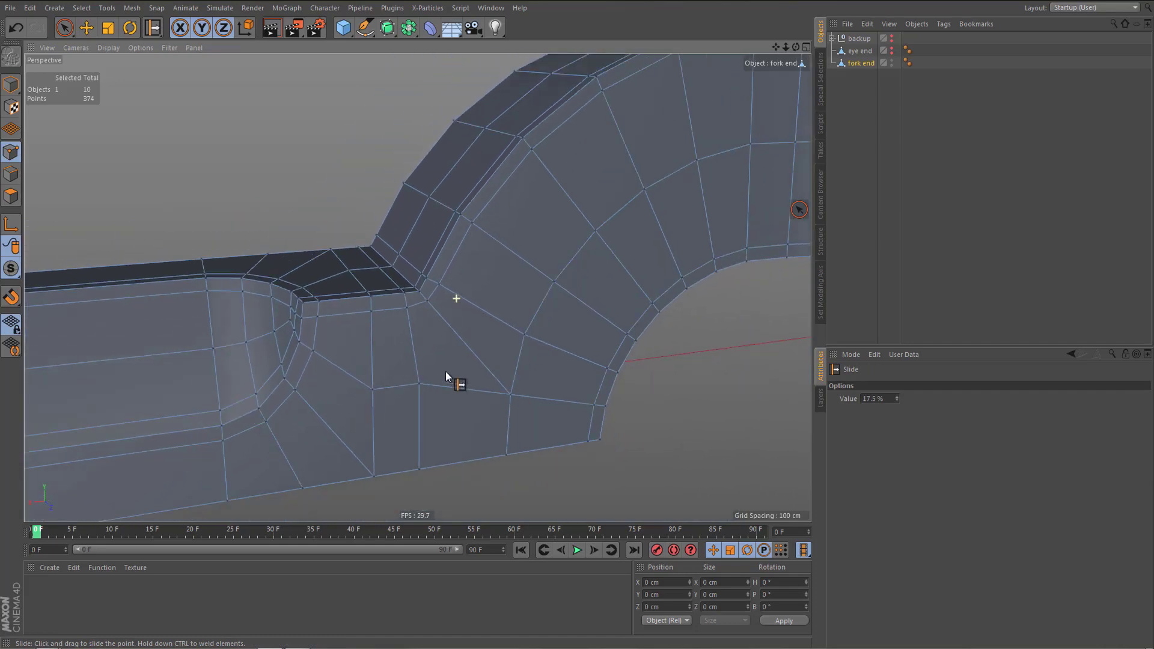
{"action": "left_click_drag", "start_coordinate": [443, 352], "coordinate": [460, 362], "text": "alt"}
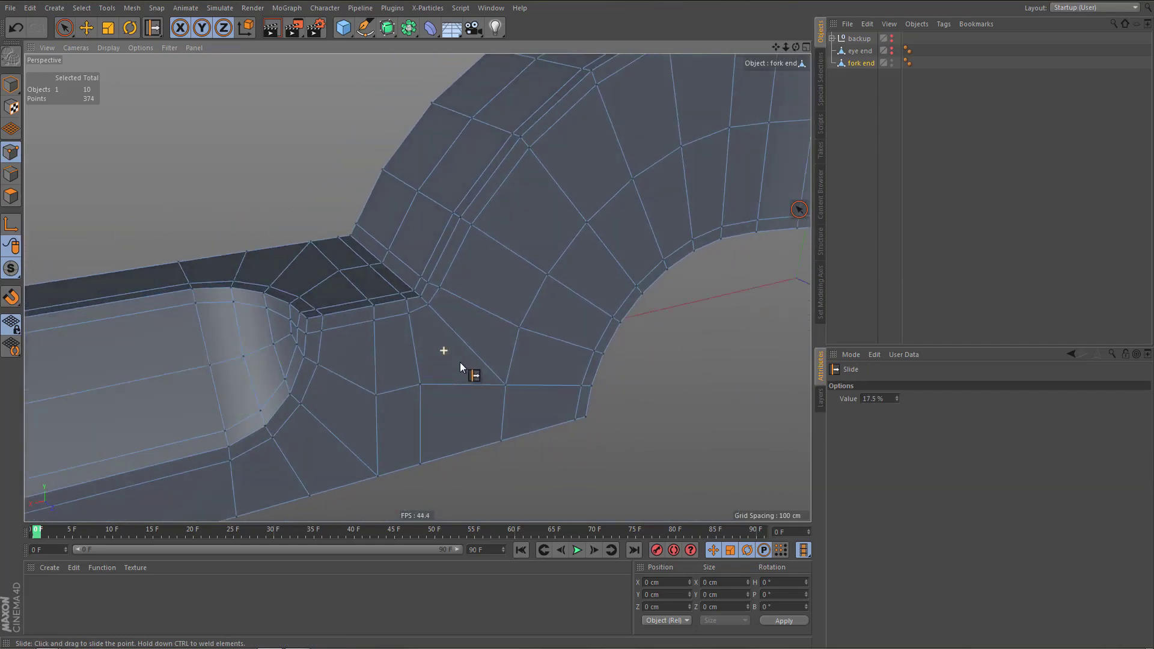
{"action": "right_click_drag", "start_coordinate": [460, 361], "coordinate": [445, 382], "text": "alt"}
{"action": "left_click", "coordinate": [387, 27], "text": "alt"}
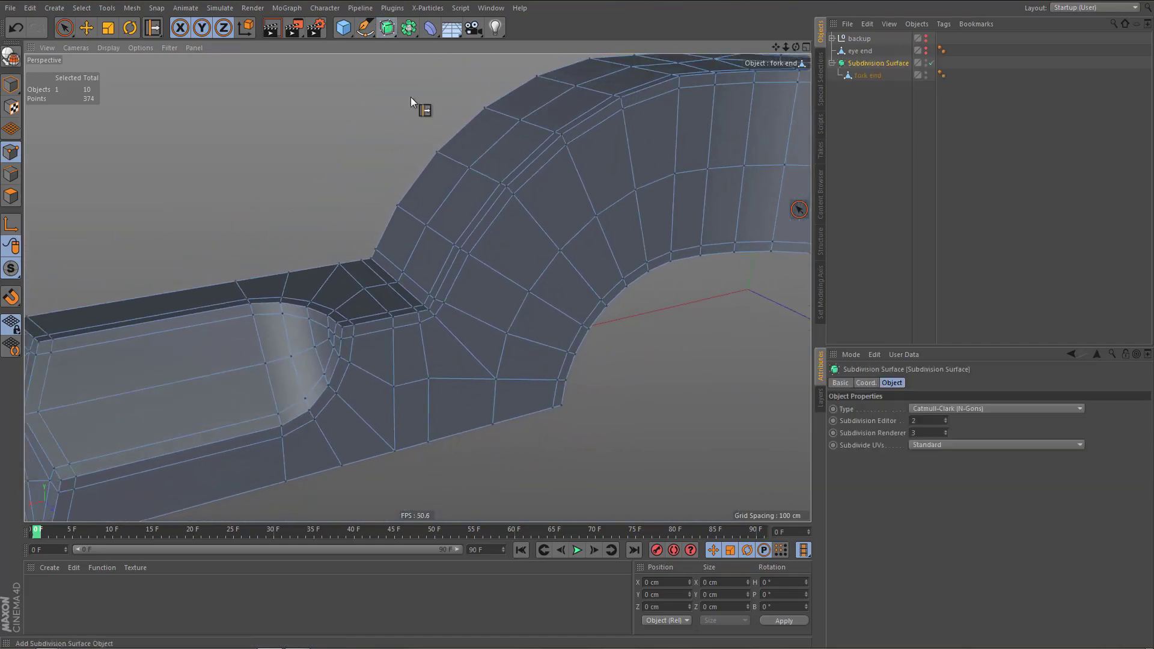
{"action": "mouse_move", "coordinate": [459, 330]}
{"action": "left_mouse_down", "text": "alt"}
{"action": "mouse_move", "coordinate": [448, 352]}
{"action": "mouse_move", "coordinate": [464, 335]}
{"action": "left_mouse_up", "text": "alt"}
{"action": "key", "text": "ctrl+r"}
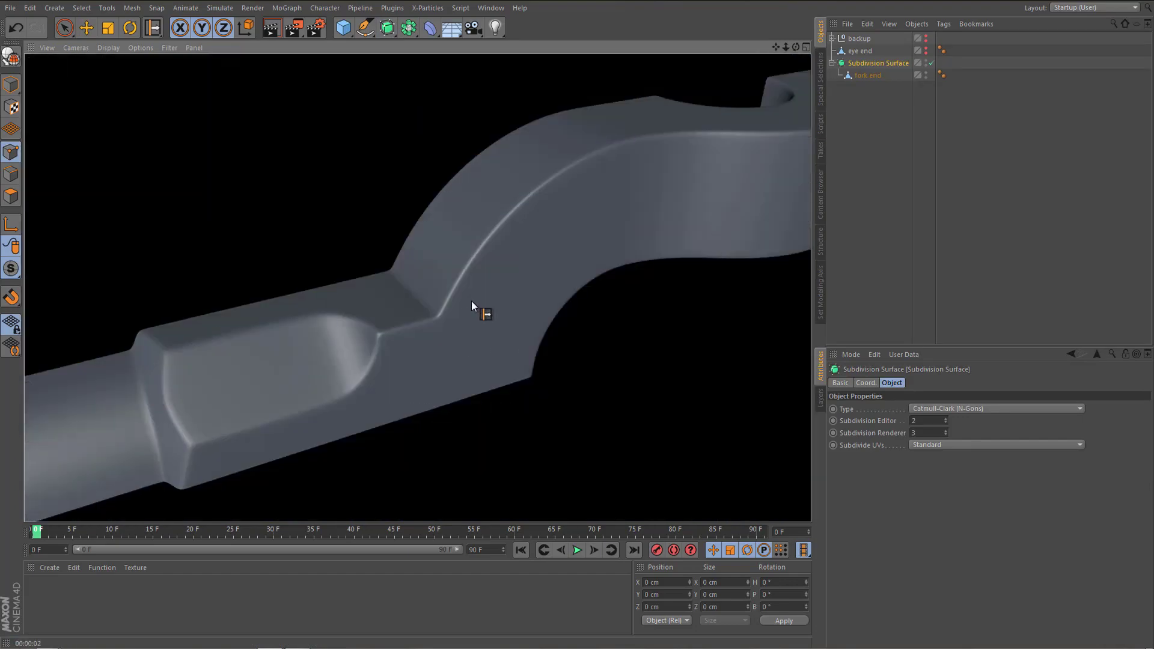
{"action": "key", "text": "ctrl+z"}
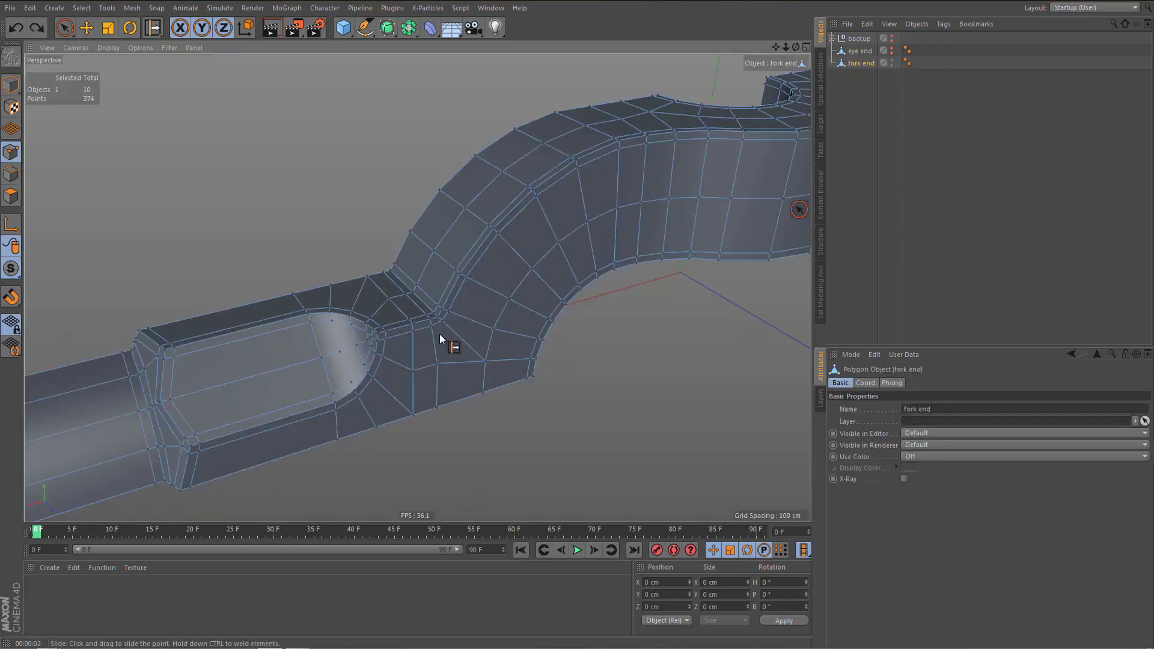
Select the three connected edges crossing the shoulder's top face between the recess and the arm
{"action": "scroll", "coordinate": [439, 333], "scroll_direction": "up", "scroll_amount": 5}
{"action": "mouse_move", "coordinate": [448, 312]}
{"action": "left_mouse_down", "text": "alt"}
{"action": "mouse_move", "coordinate": [427, 299]}
{"action": "mouse_move", "coordinate": [424, 312]}
{"action": "mouse_move", "coordinate": [444, 305]}
{"action": "left_mouse_up", "text": "alt"}
{"action": "key", "text": "Return"}
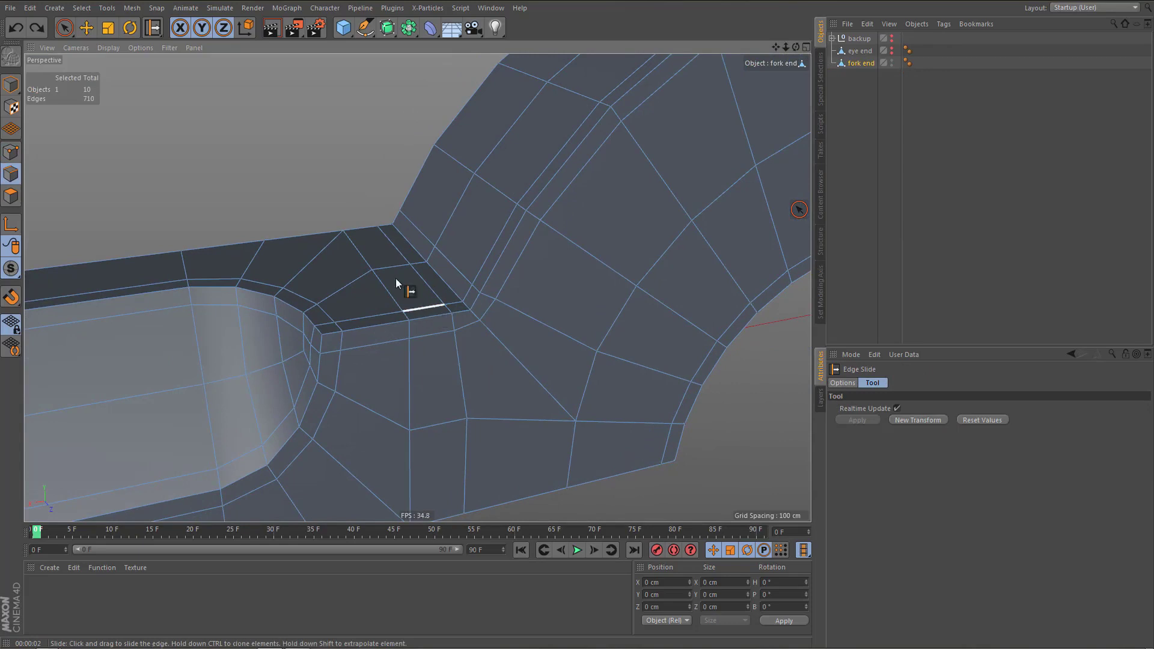
{"action": "key", "text": "e"}
{"action": "left_click", "coordinate": [355, 243]}
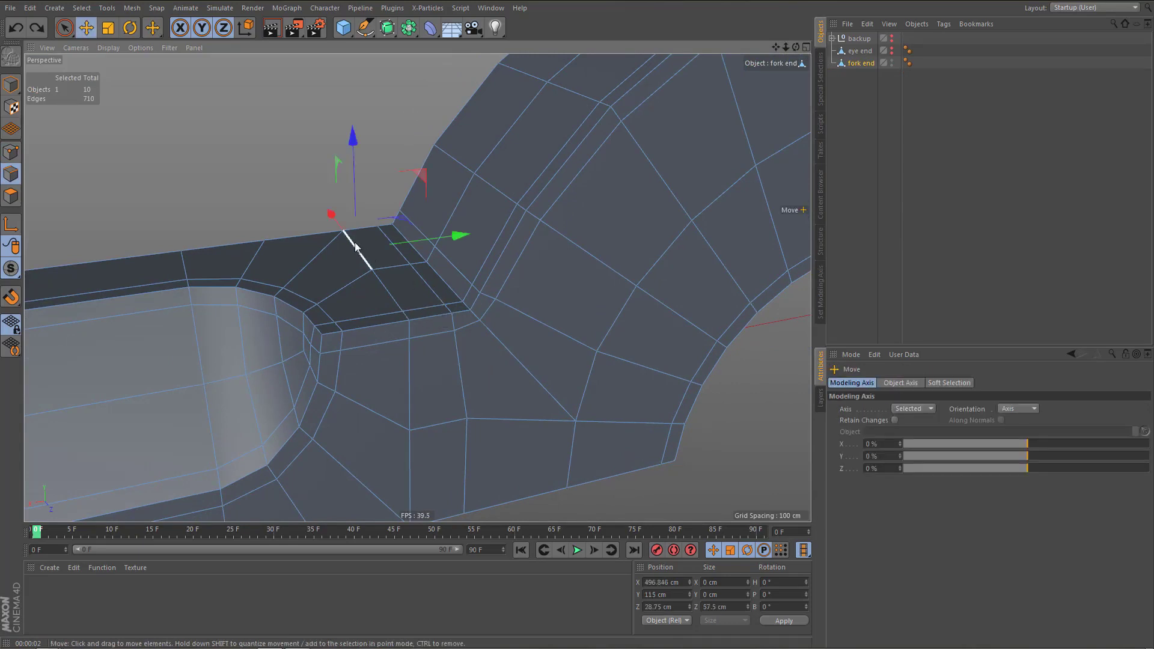
{"action": "left_click", "coordinate": [406, 316], "text": "shift"}
{"action": "right_click", "coordinate": [406, 316]}
{"action": "key", "text": "Escape"}
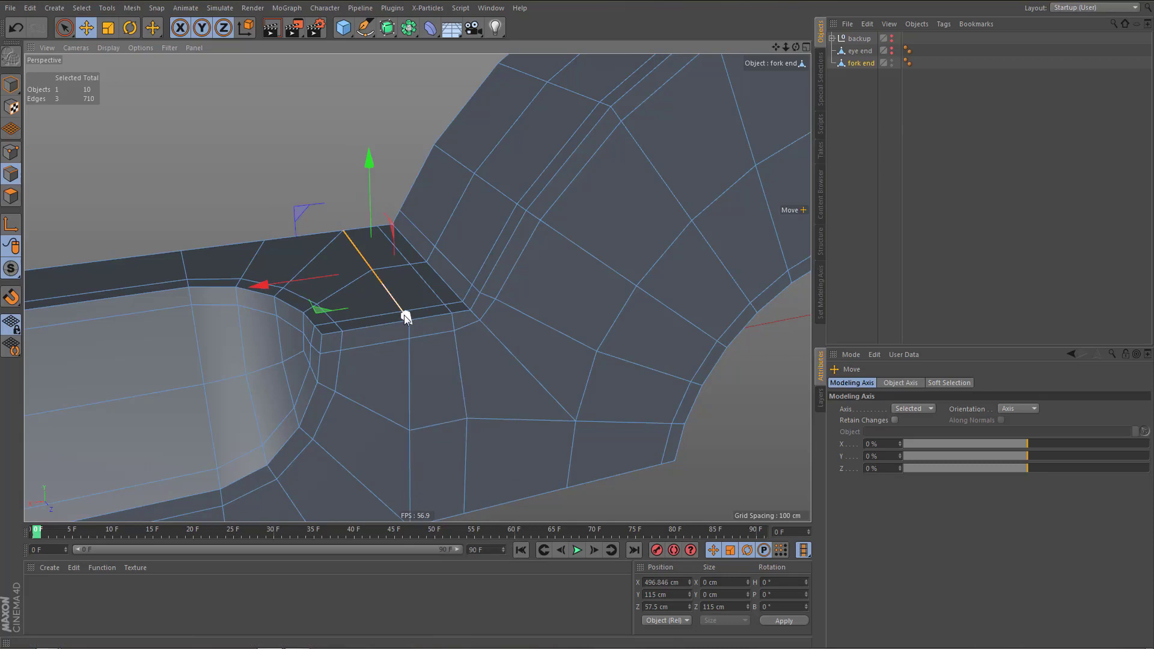
Try sliding the selected shoulder edges with Edge Slide from both sides of the shoulder, undo each slide and return to the Move tool
{"action": "key", "text": "m"}
{"action": "key", "text": "o"}
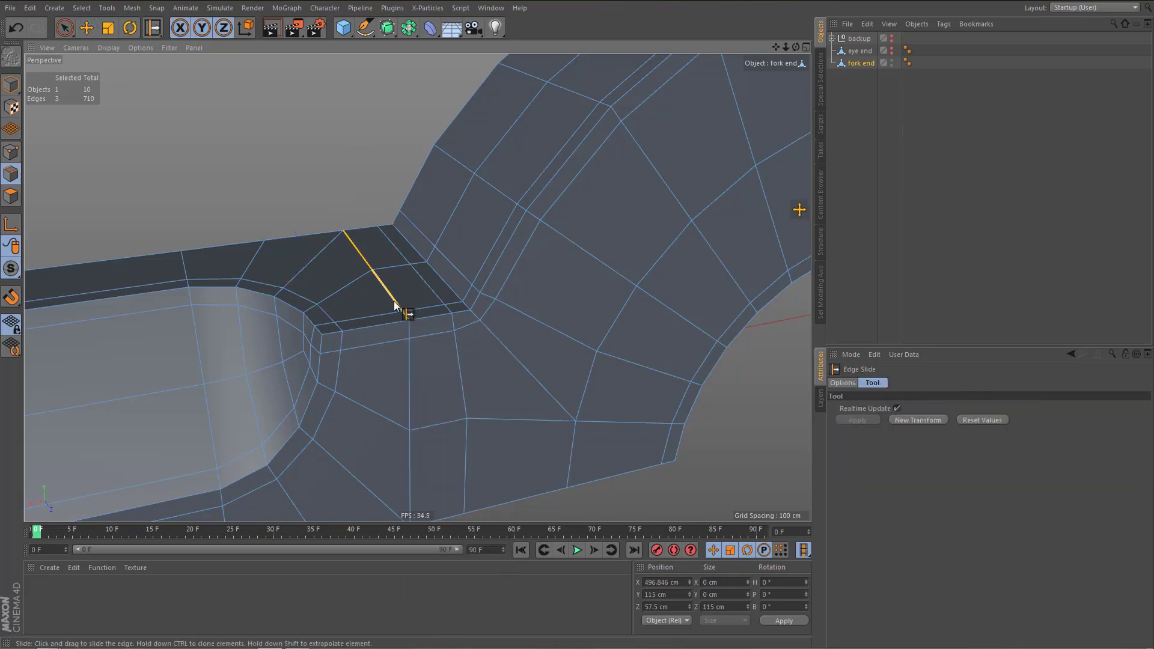
{"action": "left_click_drag", "start_coordinate": [394, 304], "coordinate": [428, 312]}
{"action": "key", "text": "ctrl+z"}
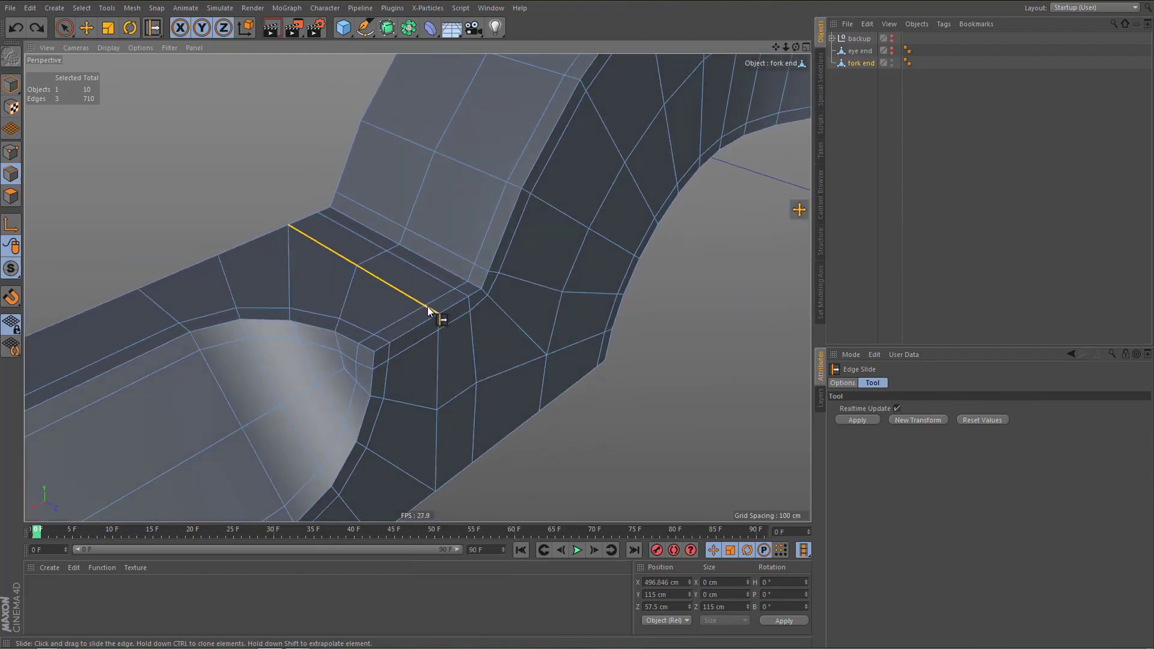
{"action": "left_click_drag", "start_coordinate": [320, 262], "coordinate": [414, 216], "text": "alt"}
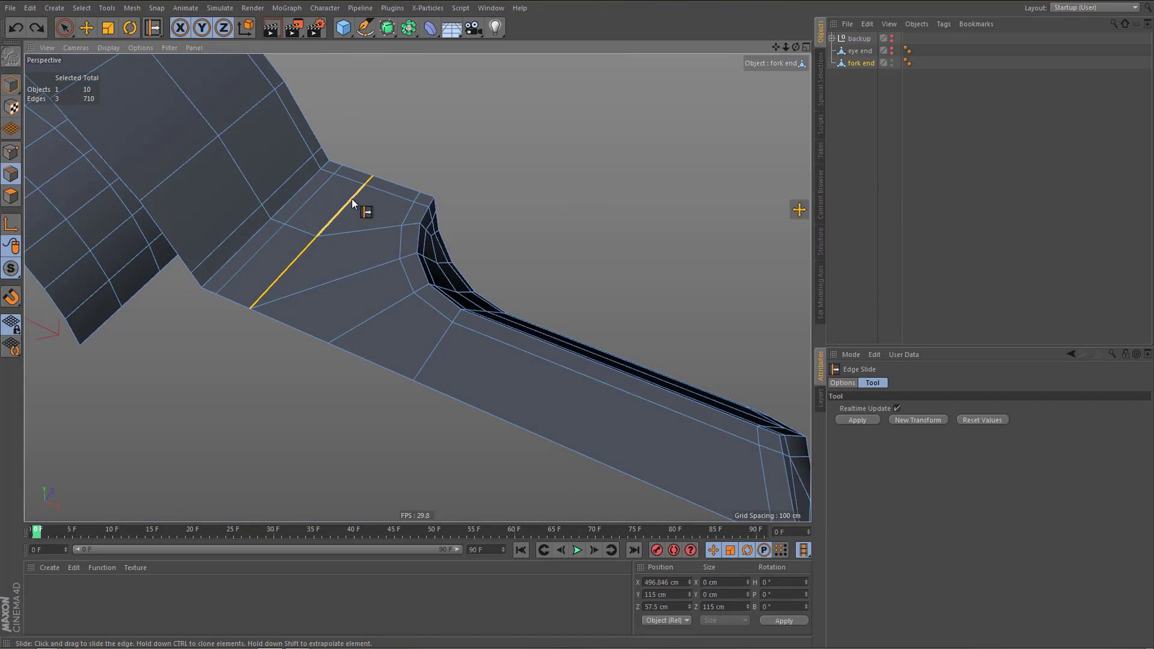
{"action": "left_click_drag", "start_coordinate": [352, 199], "coordinate": [362, 204]}
{"action": "scroll", "coordinate": [333, 273], "scroll_direction": "down", "scroll_amount": 2}
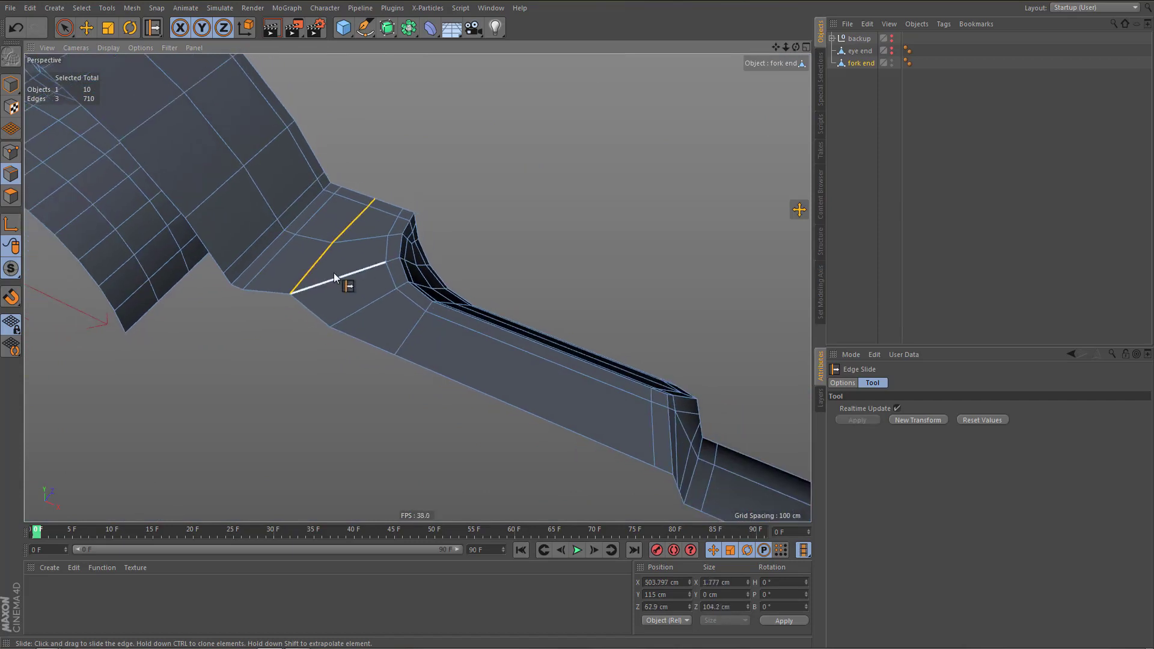
{"action": "left_click_drag", "start_coordinate": [333, 277], "coordinate": [300, 287], "text": "alt"}
{"action": "key", "text": "ctrl+z"}
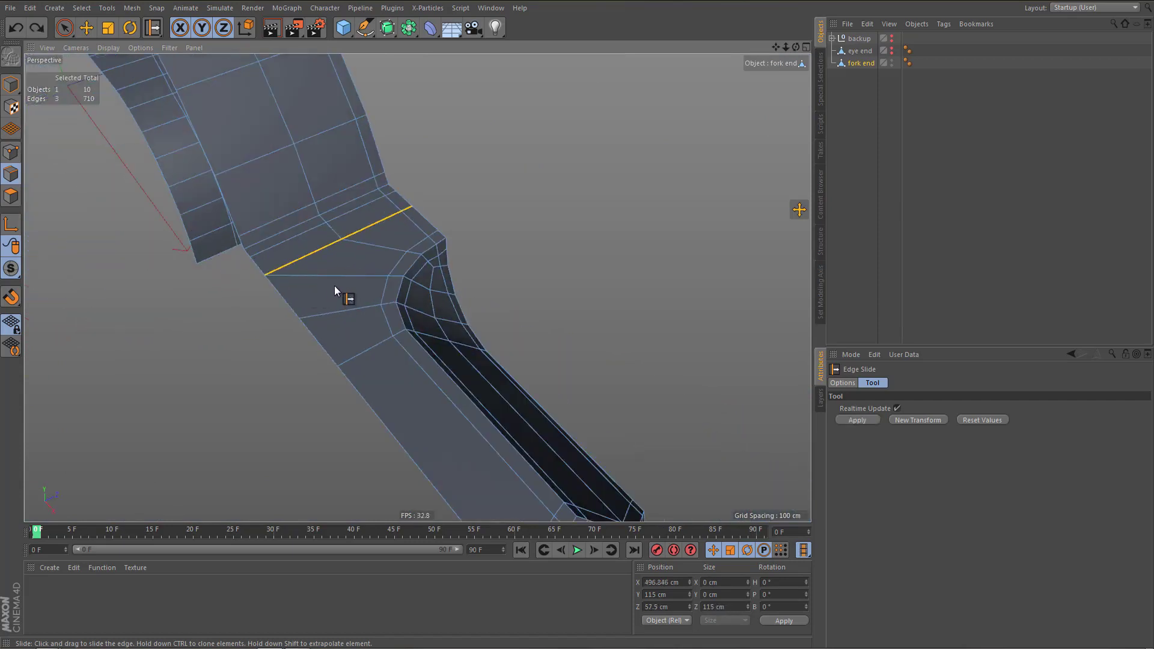
{"action": "key", "text": "e"}
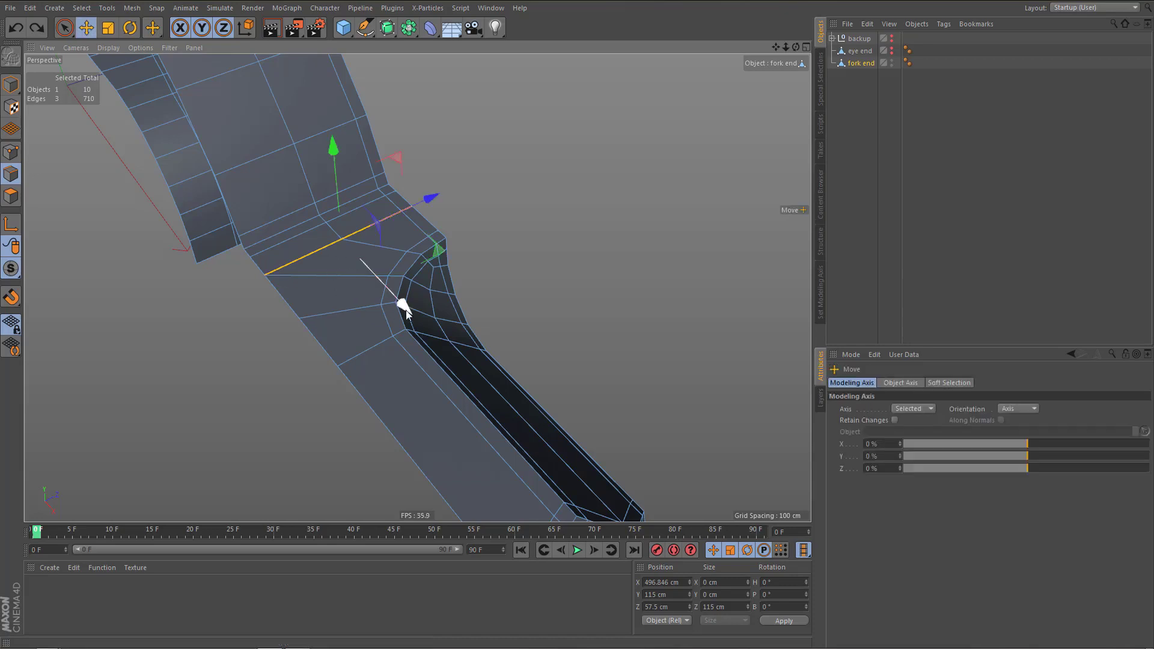
Move both three-edge rows across the shoulder's top face along X toward the recess, placing the row nearer the arm at about X 489.82 cm
{"action": "left_click_drag", "start_coordinate": [408, 312], "coordinate": [420, 320]}
{"action": "left_click", "coordinate": [313, 248]}
{"action": "scroll", "coordinate": [394, 208], "scroll_direction": "up", "scroll_amount": 3}
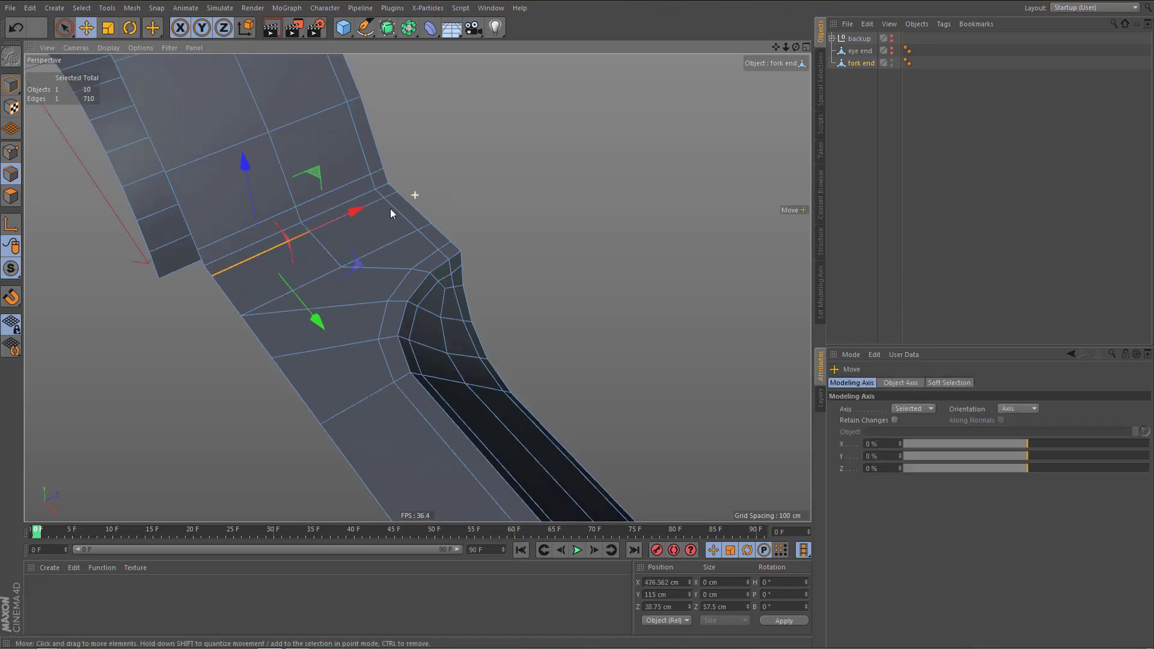
{"action": "left_click", "coordinate": [354, 201], "text": "shift"}
{"action": "left_click", "coordinate": [400, 194], "text": "shift"}
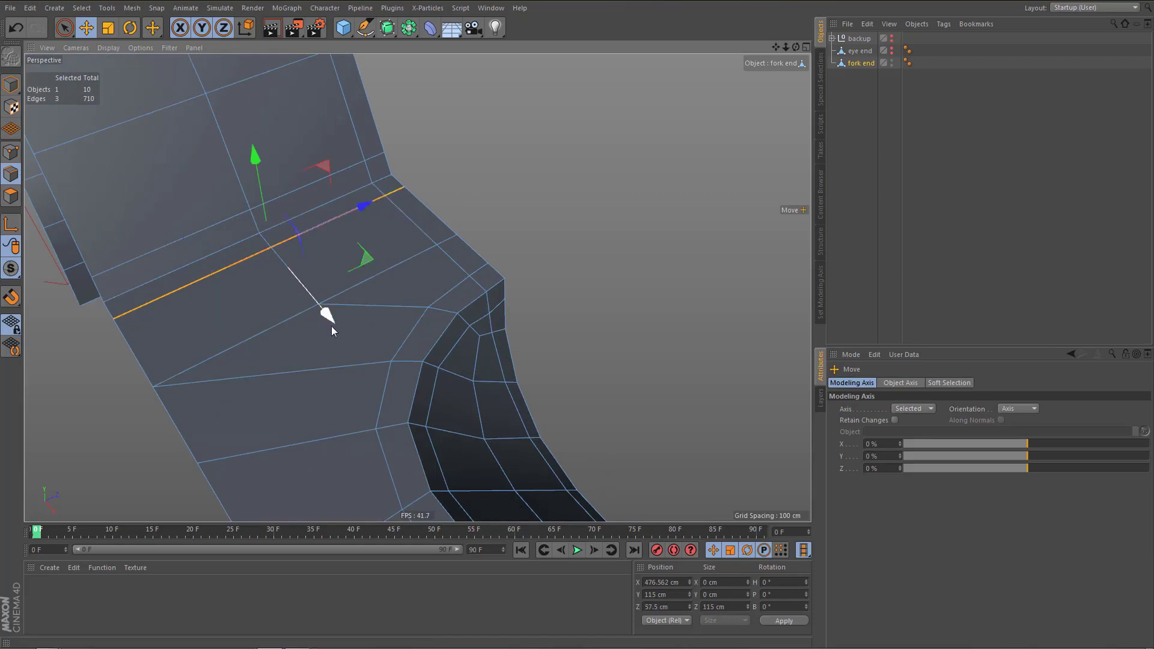
{"action": "left_click_drag", "start_coordinate": [331, 326], "coordinate": [354, 338]}
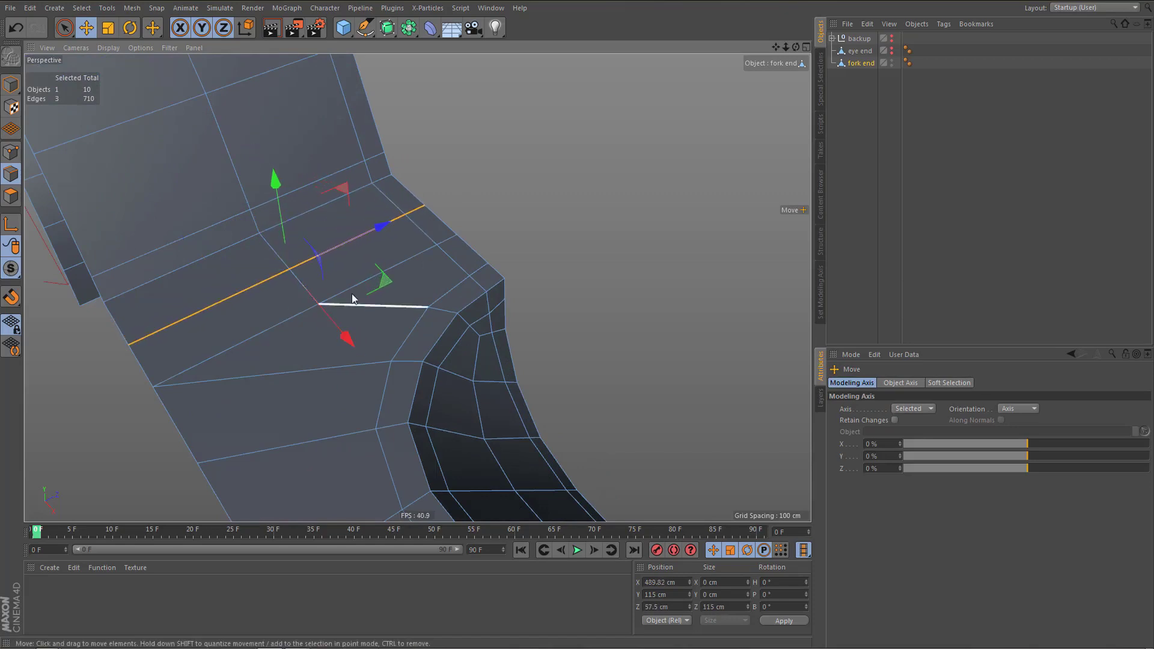
Select the two side-face points just below the shoulder's top edge and move them along X toward the recess, to about X 495.96 cm
{"action": "left_click_drag", "start_coordinate": [351, 293], "coordinate": [169, 269], "text": "alt"}
{"action": "middle_click_drag", "start_coordinate": [195, 294], "coordinate": [163, 273], "text": "alt"}
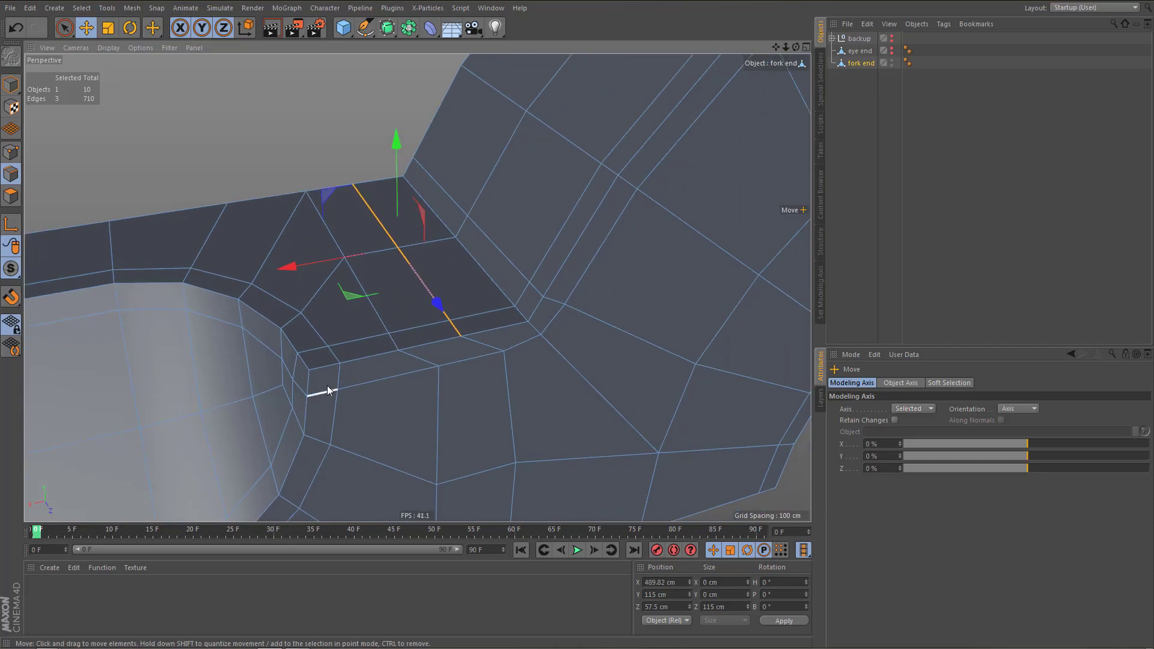
{"action": "middle_click_drag", "start_coordinate": [327, 385], "coordinate": [290, 266], "text": "alt"}
{"action": "key", "text": "Return"}
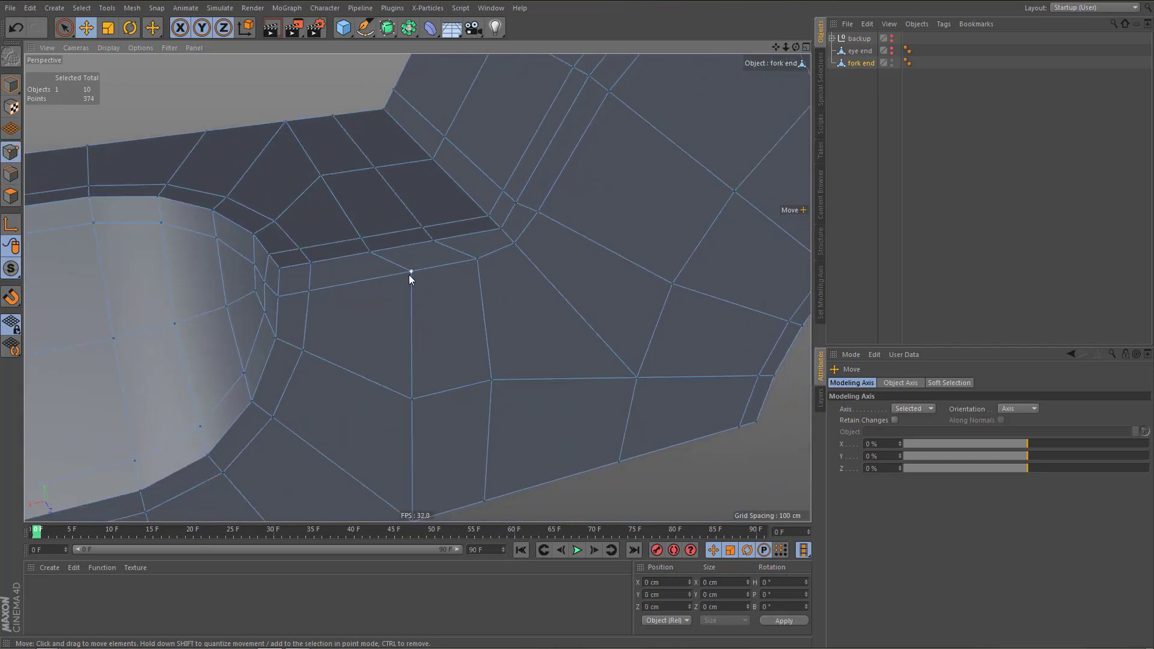
{"action": "middle_click", "coordinate": [424, 320]}
{"action": "middle_click", "coordinate": [335, 209]}
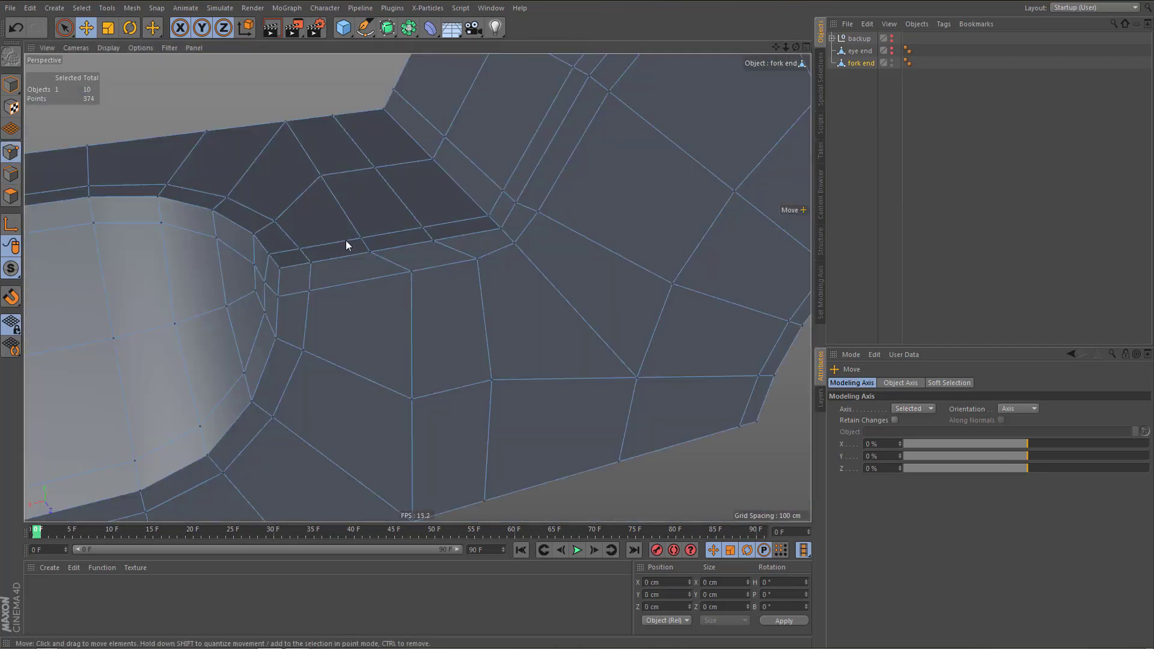
{"action": "key", "text": "space"}
{"action": "key", "text": "space"}
{"action": "left_click", "coordinate": [411, 273]}
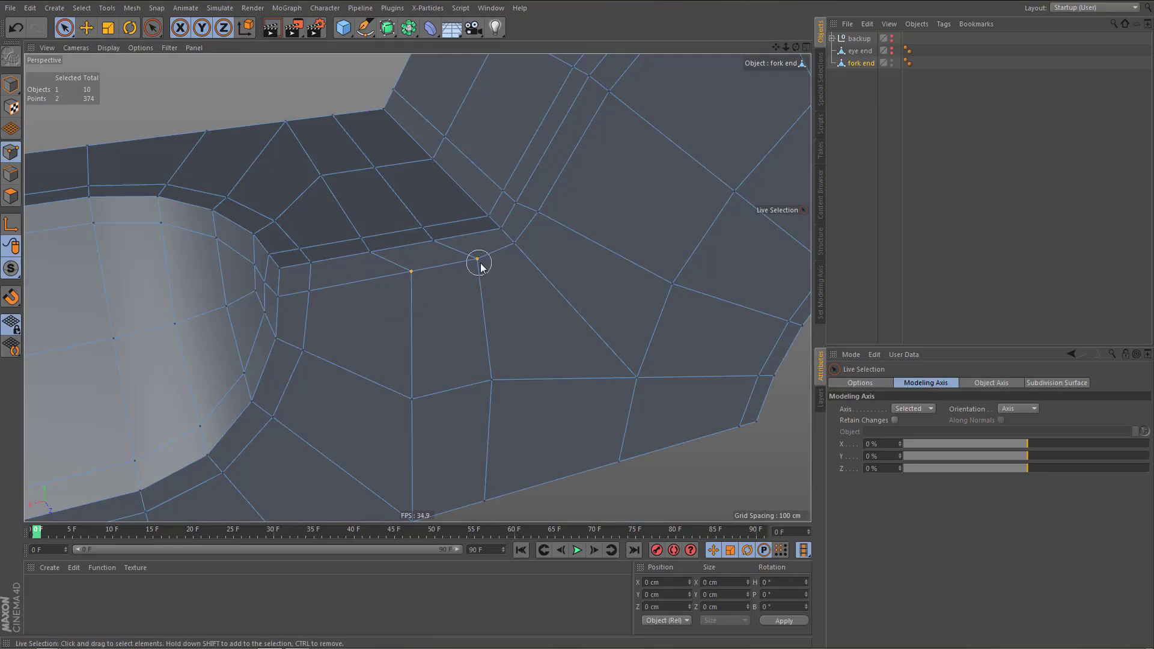
{"action": "left_click", "coordinate": [478, 259], "text": "shift"}
{"action": "left_click_drag", "start_coordinate": [344, 289], "coordinate": [312, 299]}
{"action": "middle_click_drag", "start_coordinate": [415, 288], "coordinate": [370, 402], "text": "alt"}
Select the row of three support edges at the base of the arm and slide it up the arm
{"action": "key", "text": "Return"}
{"action": "left_click", "coordinate": [386, 207]}
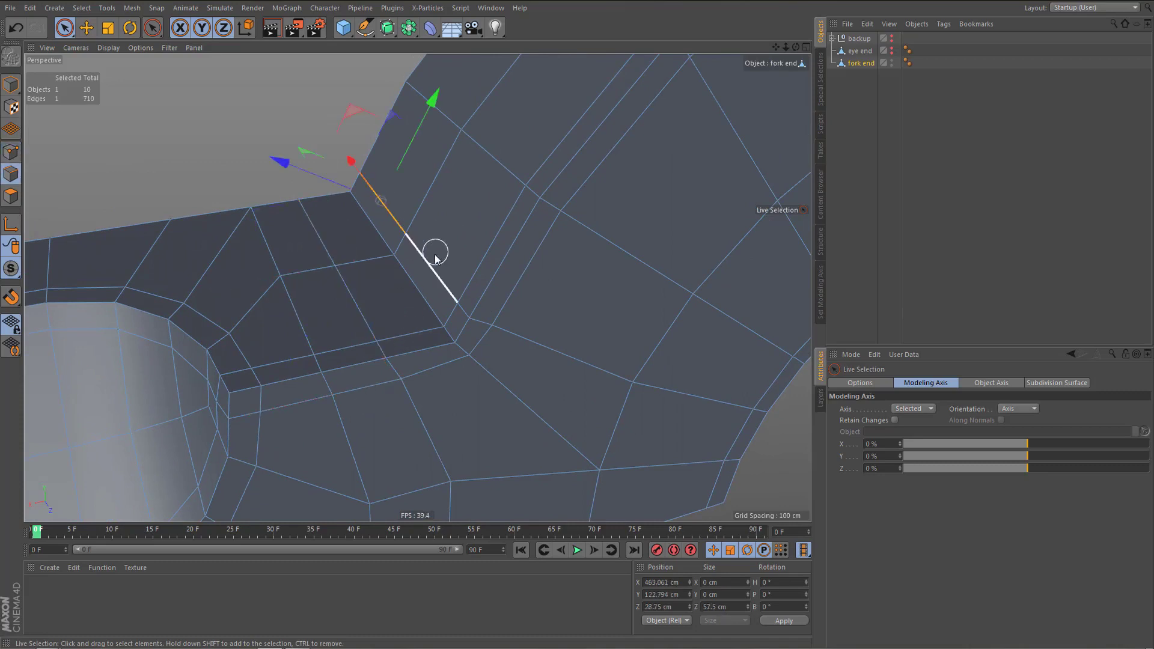
{"action": "scroll", "coordinate": [475, 302], "scroll_direction": "up", "scroll_amount": 5}
{"action": "left_click", "coordinate": [470, 326], "text": "shift"}
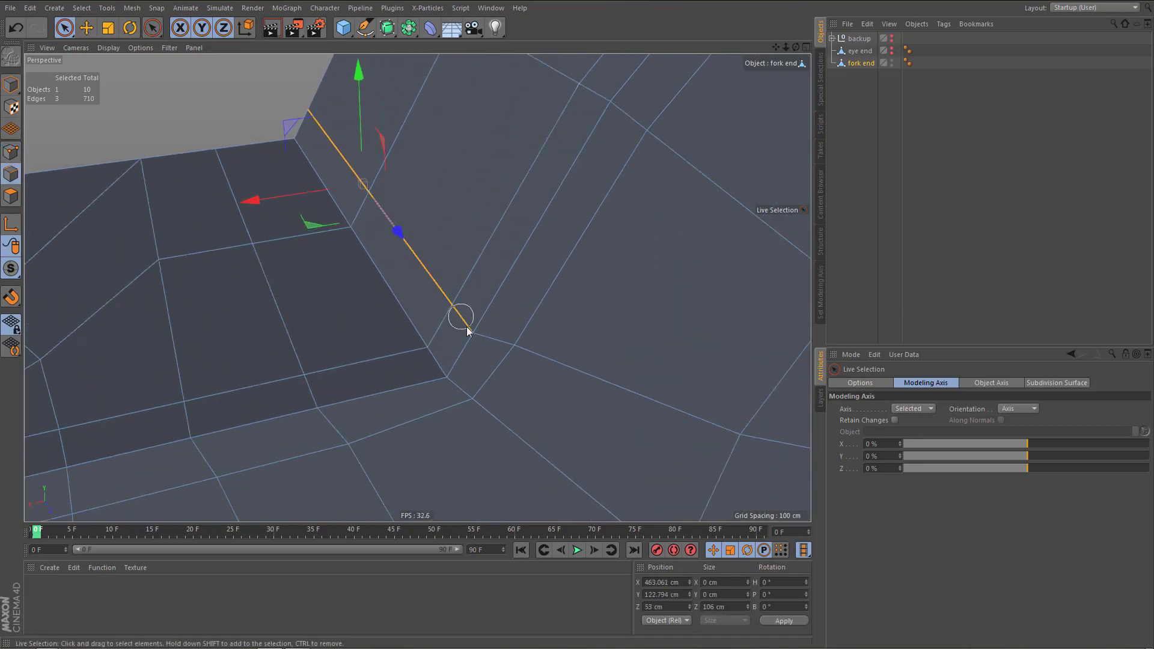
{"action": "left_click_drag", "start_coordinate": [481, 356], "coordinate": [452, 274], "text": "alt"}
{"action": "key", "text": "m"}
{"action": "key", "text": "o"}
{"action": "scroll", "coordinate": [441, 292], "scroll_direction": "down", "scroll_amount": 4}
Slide the support point on the arm beside the shoulder's inner corner by 16.4% along its edge
{"action": "key", "text": "Return"}
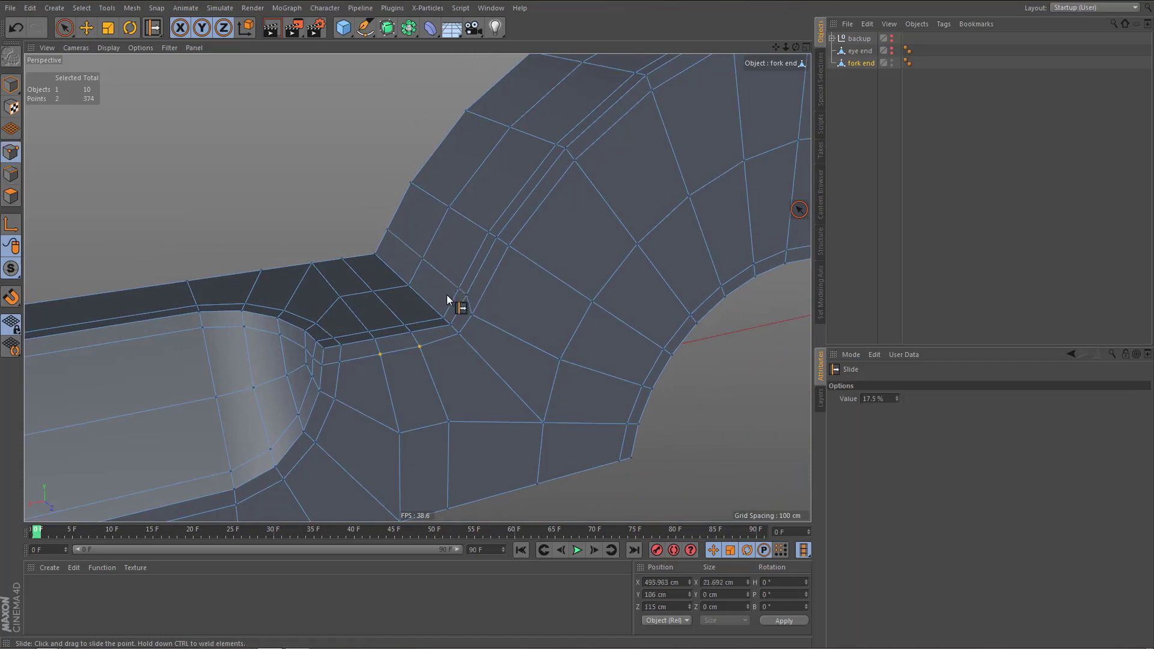
{"action": "left_click_drag", "start_coordinate": [472, 315], "coordinate": [481, 309]}
{"action": "right_click_drag", "start_coordinate": [490, 327], "coordinate": [469, 368], "text": "alt"}
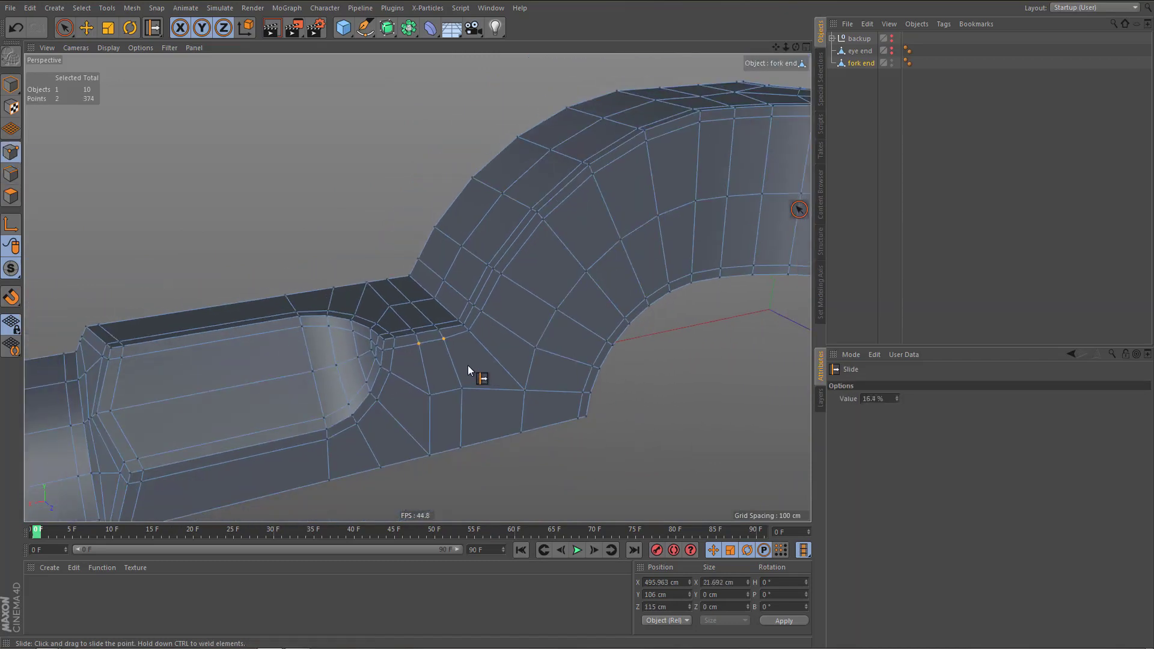
Place the fork end in a Subdivision Surface and test render the whole part in the view
{"action": "left_click", "coordinate": [387, 27], "text": "alt"}
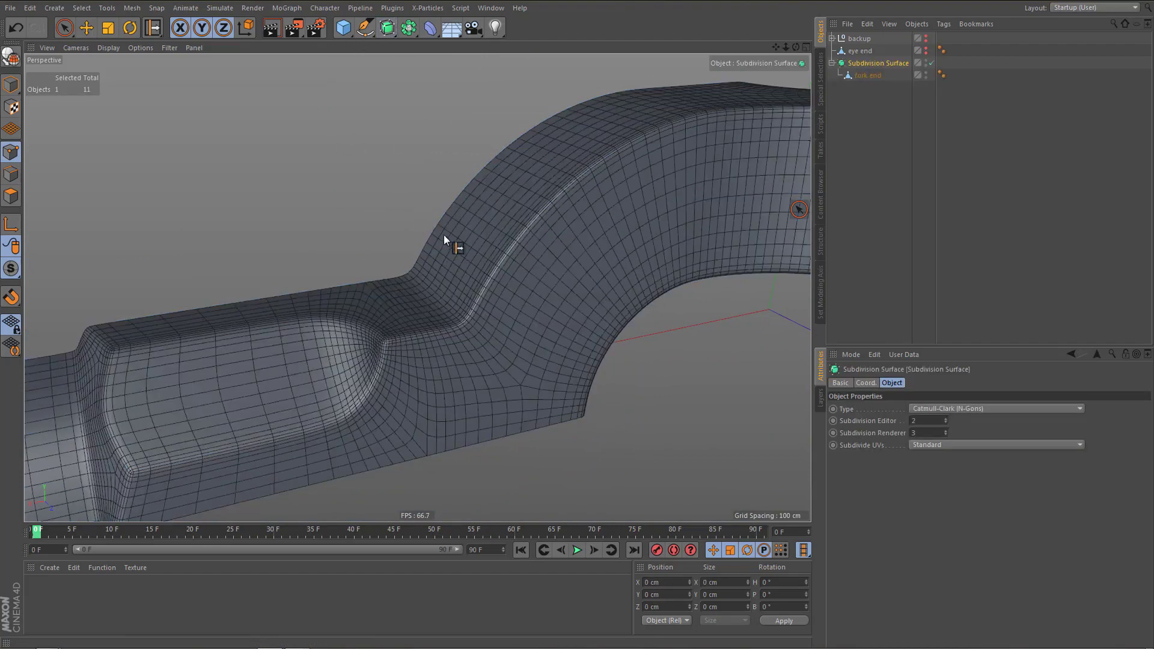
{"action": "left_click_drag", "start_coordinate": [446, 236], "coordinate": [480, 282], "text": "alt"}
{"action": "right_click_drag", "start_coordinate": [480, 281], "coordinate": [415, 337], "text": "alt"}
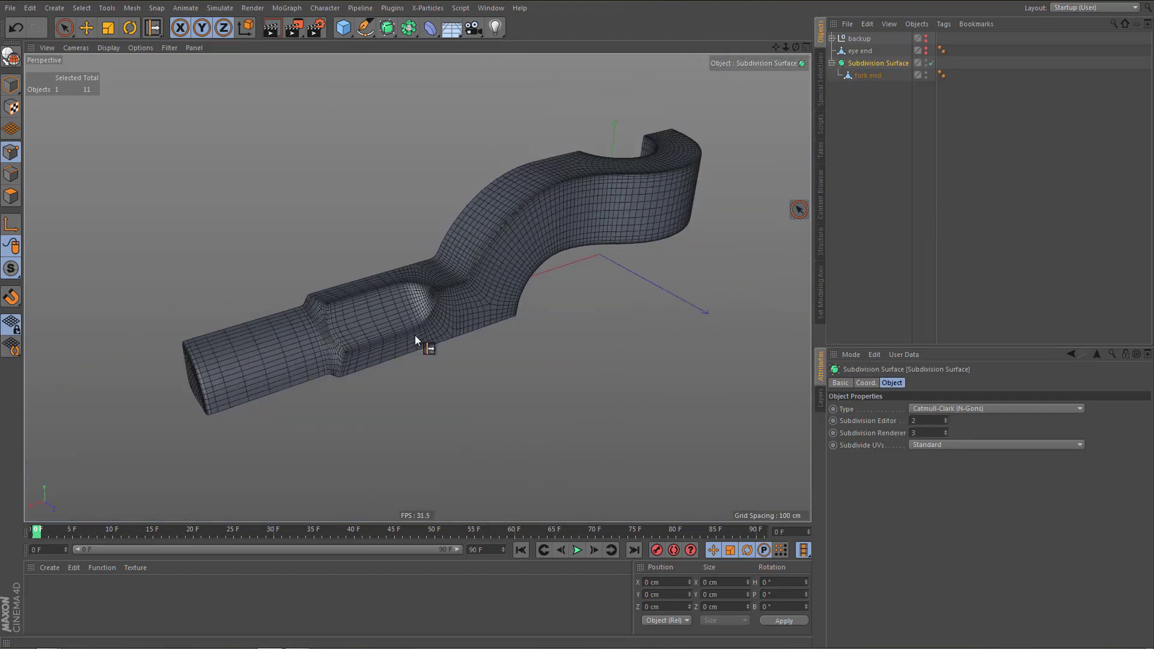
{"action": "key", "text": "ctrl+r"}
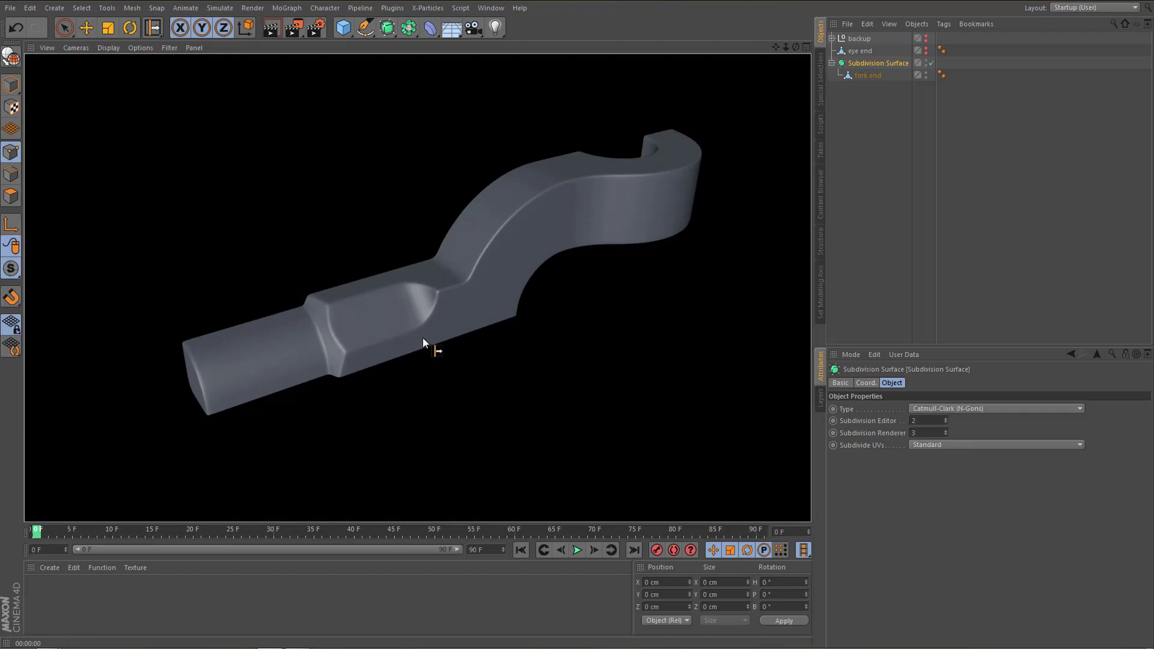
{"action": "right_click_drag", "start_coordinate": [471, 295], "coordinate": [568, 237], "text": "alt"}
{"action": "left_click_drag", "start_coordinate": [488, 271], "coordinate": [466, 273], "text": "alt"}
Switch the viewport lines to isoparms and test render the smoothed fork end from the side
{"action": "key", "text": "n"}
{"action": "key", "text": "i"}
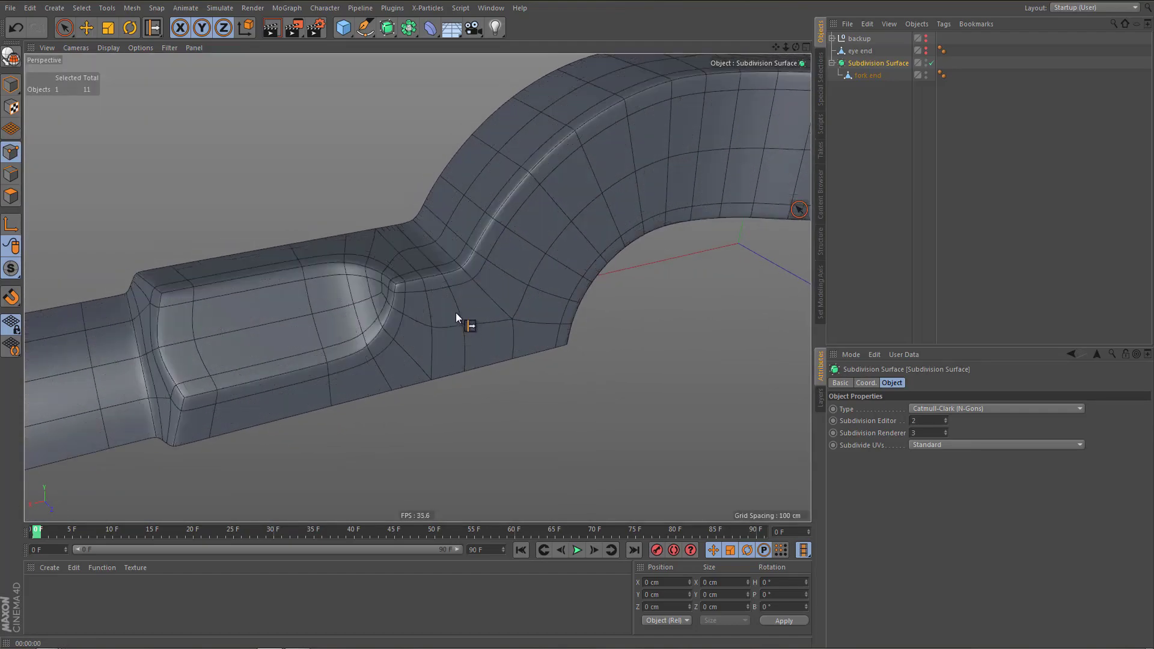
{"action": "right_click_drag", "start_coordinate": [456, 312], "coordinate": [435, 369], "text": "alt"}
{"action": "left_click_drag", "start_coordinate": [446, 316], "coordinate": [372, 276], "text": "alt"}
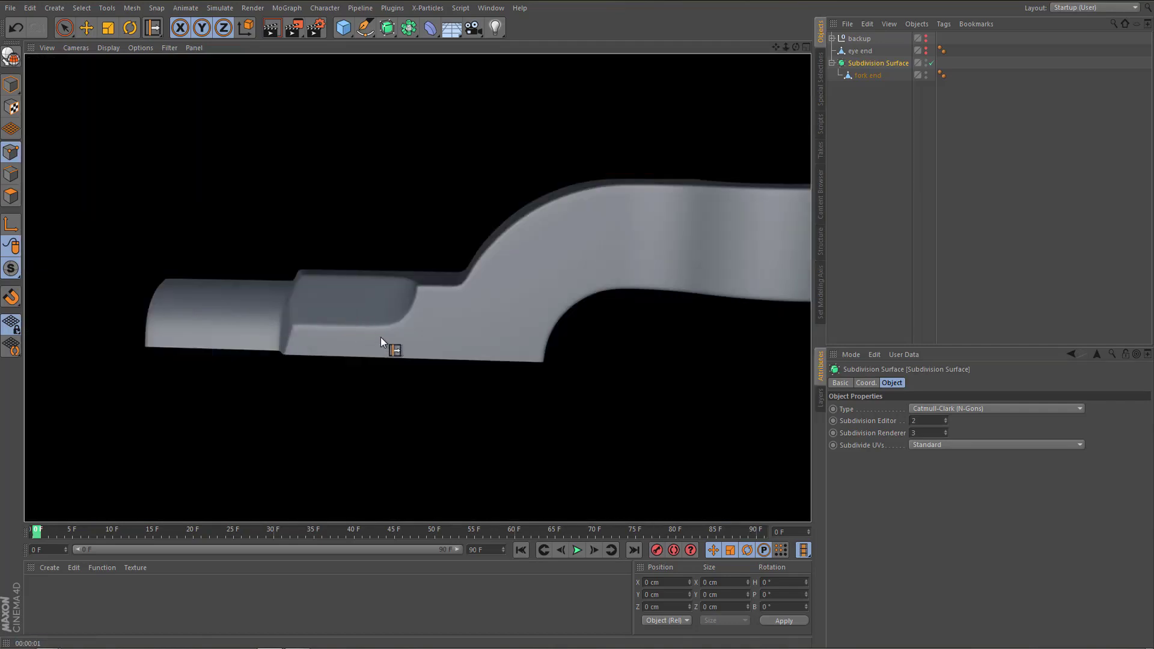
{"action": "mouse_move", "coordinate": [427, 321]}
{"action": "left_mouse_down", "text": "alt"}
{"action": "mouse_move", "coordinate": [494, 334]}
{"action": "mouse_move", "coordinate": [728, 206]}
{"action": "left_mouse_up", "text": "alt"}
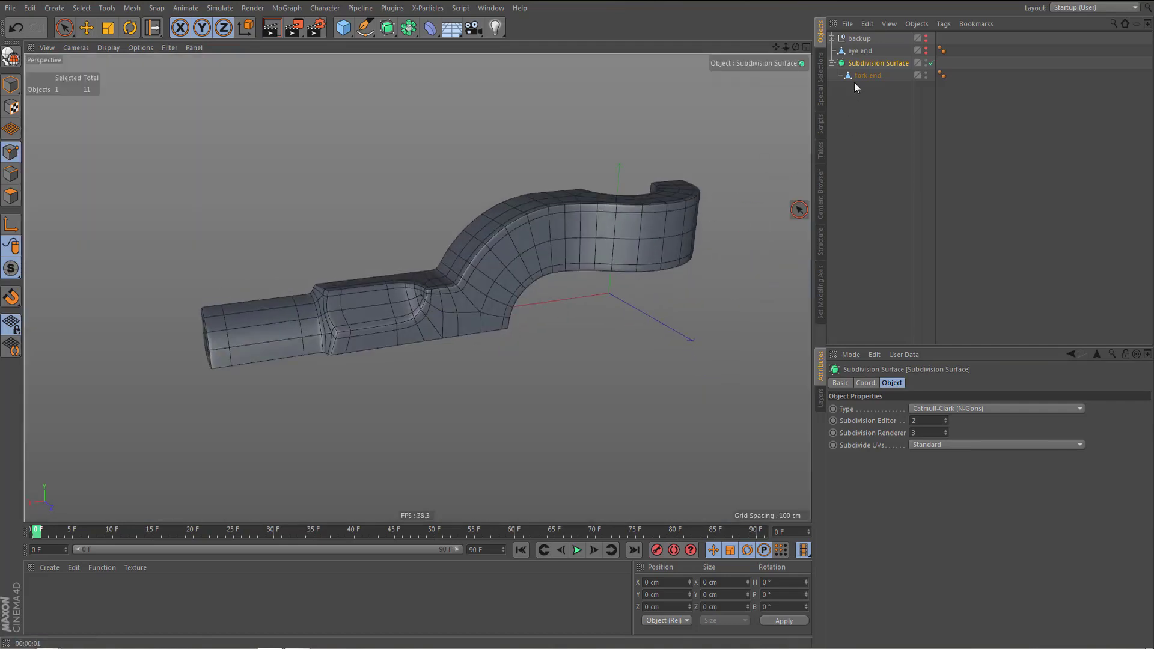
Take the fork end out of the Subdivision Surface and delete the empty generator
{"action": "left_click_drag", "start_coordinate": [859, 77], "coordinate": [864, 90]}
{"action": "left_click", "coordinate": [860, 65]}
{"action": "key", "text": "Delete"}
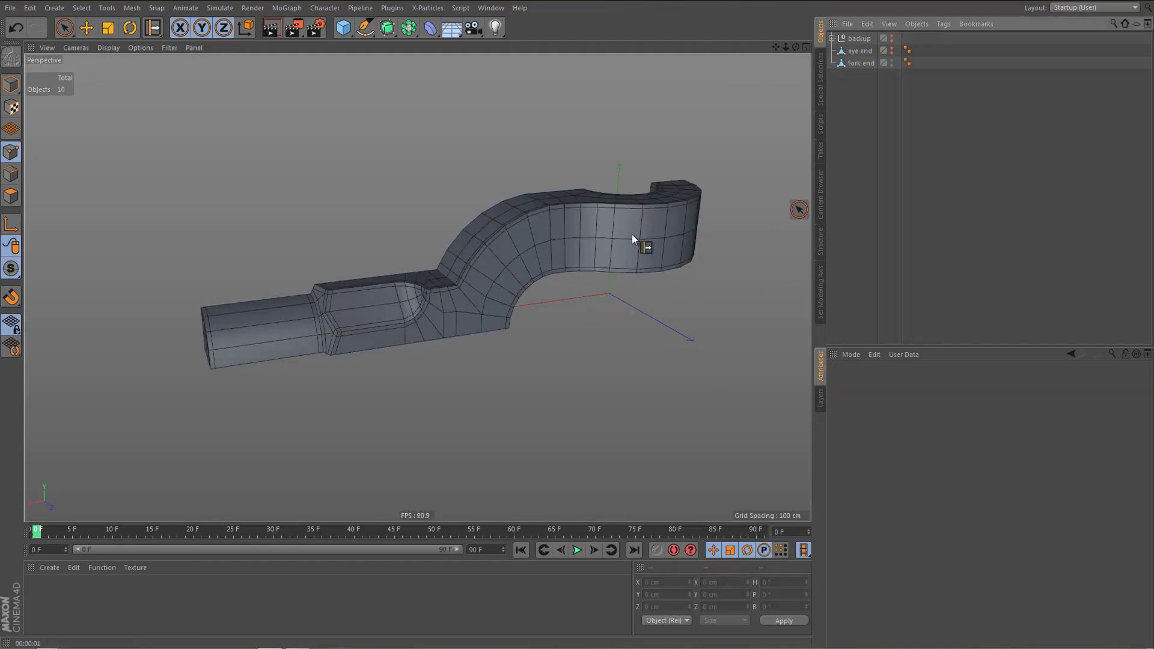
Make the eye end visible in the viewport together with the fork end
{"action": "left_click_drag", "start_coordinate": [493, 286], "coordinate": [595, 279], "text": "alt"}
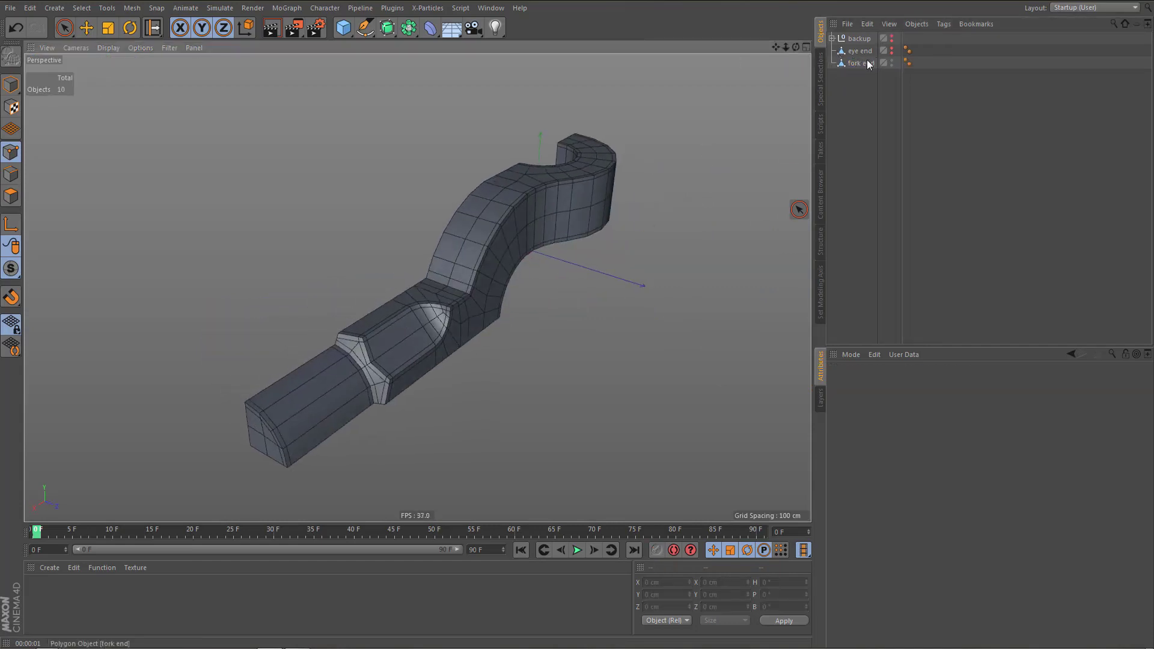
{"action": "left_click", "coordinate": [891, 49]}
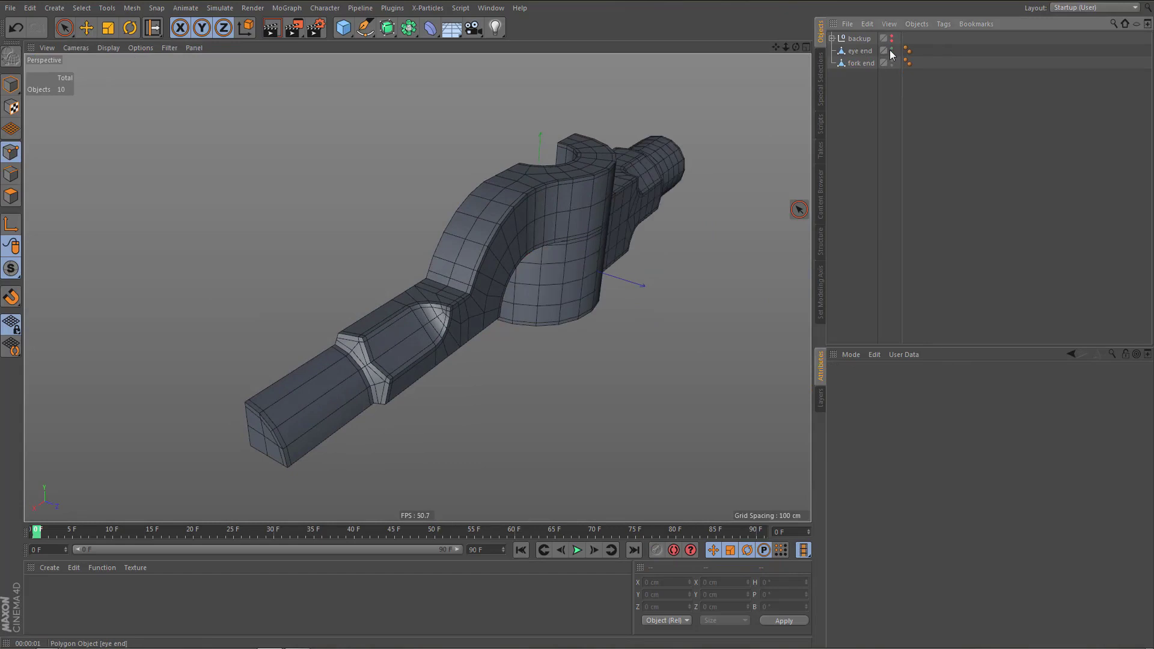
{"action": "left_click_drag", "start_coordinate": [542, 263], "coordinate": [512, 259], "text": "alt"}
Place the fork end in two nested Symmetry objects and set the outer one's mirror plane to XZ
{"action": "left_click", "coordinate": [860, 63]}
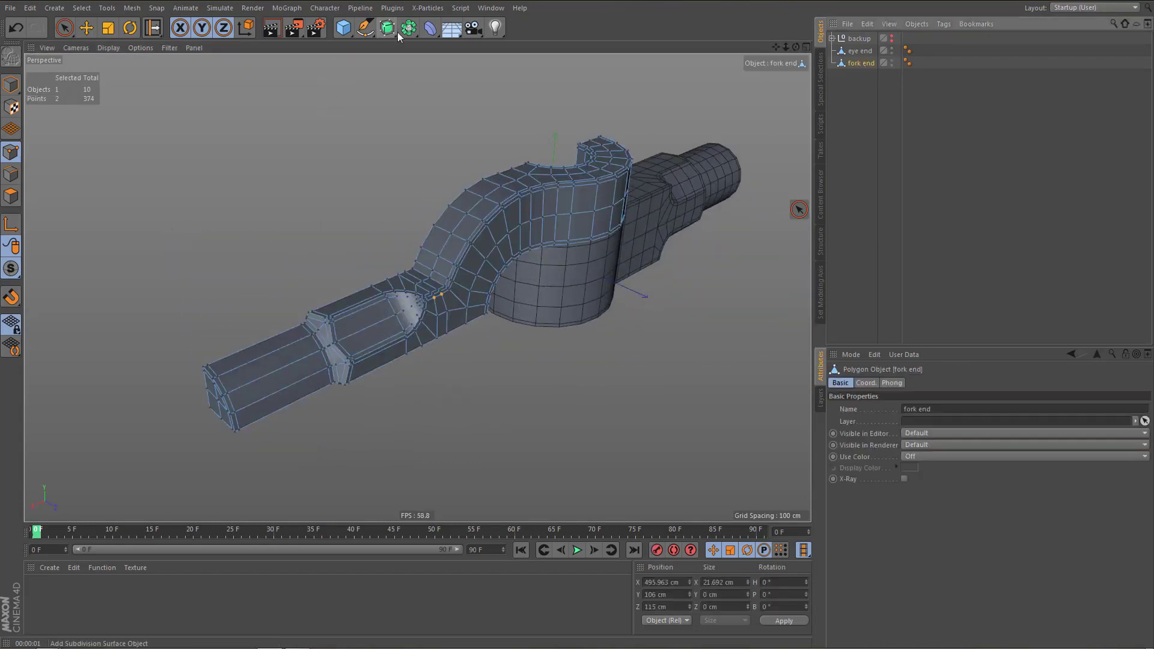
{"action": "left_click_drag", "start_coordinate": [409, 27], "coordinate": [551, 88]}
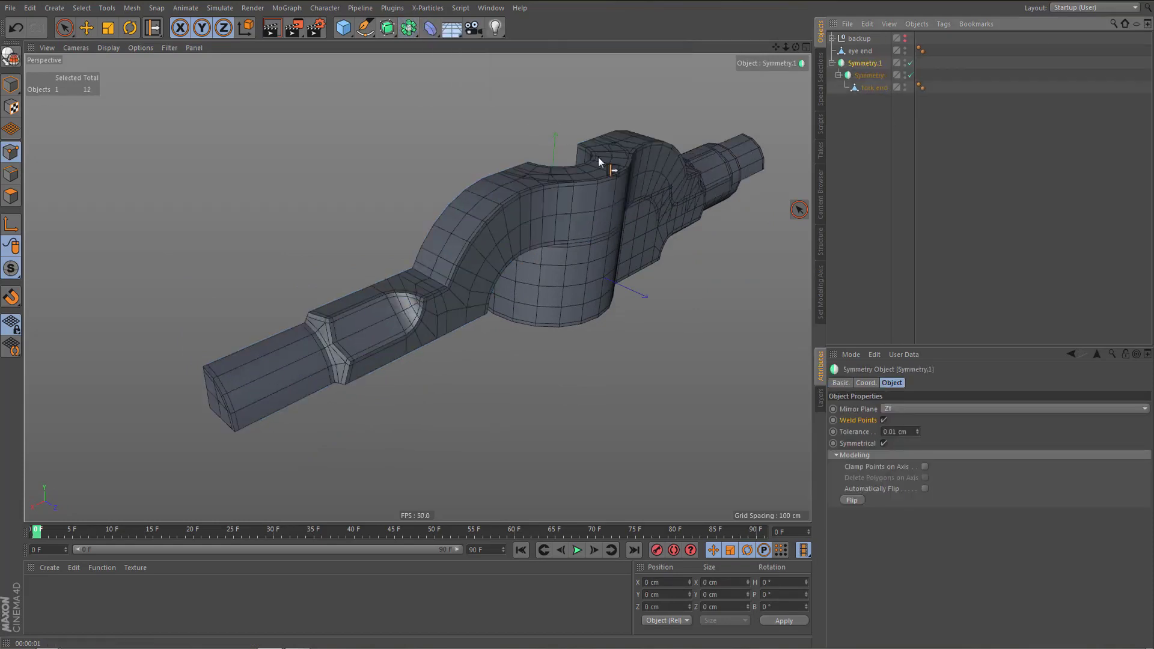
{"action": "left_click", "coordinate": [900, 408]}
{"action": "left_click", "coordinate": [903, 445]}
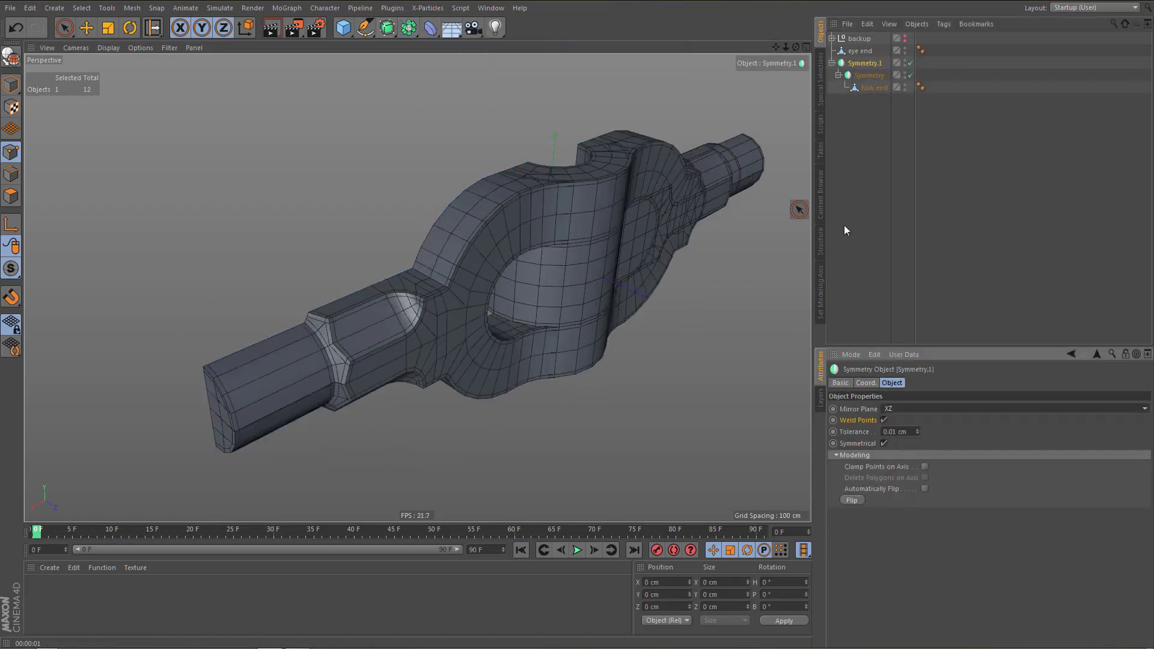
Set the inner Symmetry object's mirror plane to XY to complete the other half of the fork end
{"action": "left_click", "coordinate": [869, 75]}
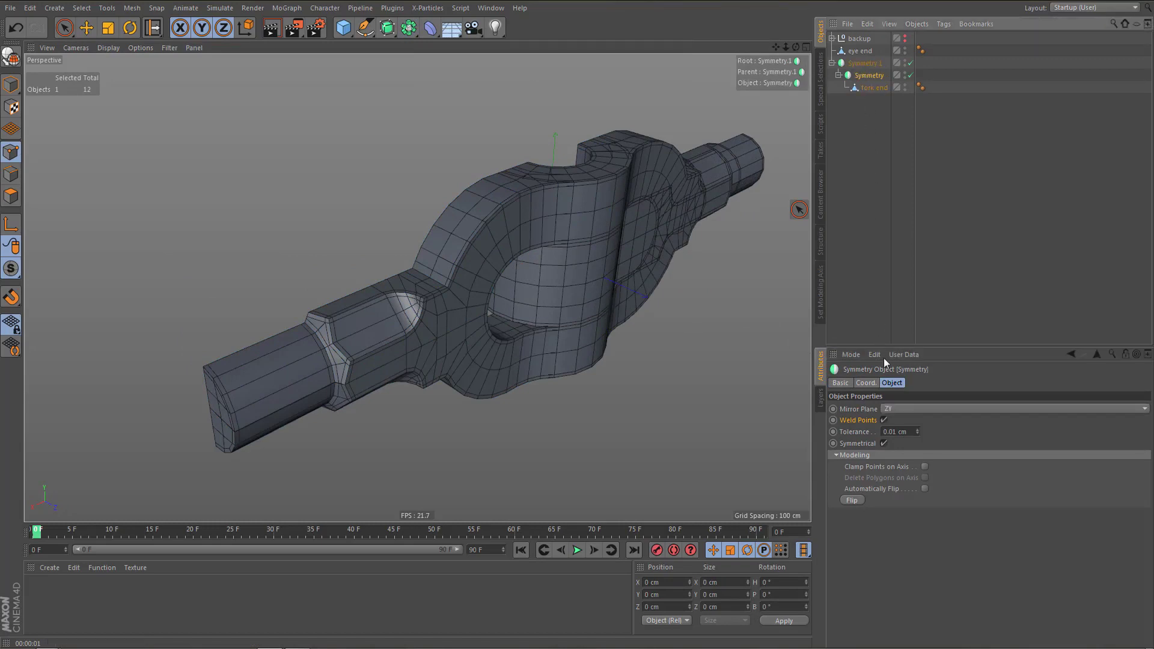
{"action": "left_click", "coordinate": [895, 409]}
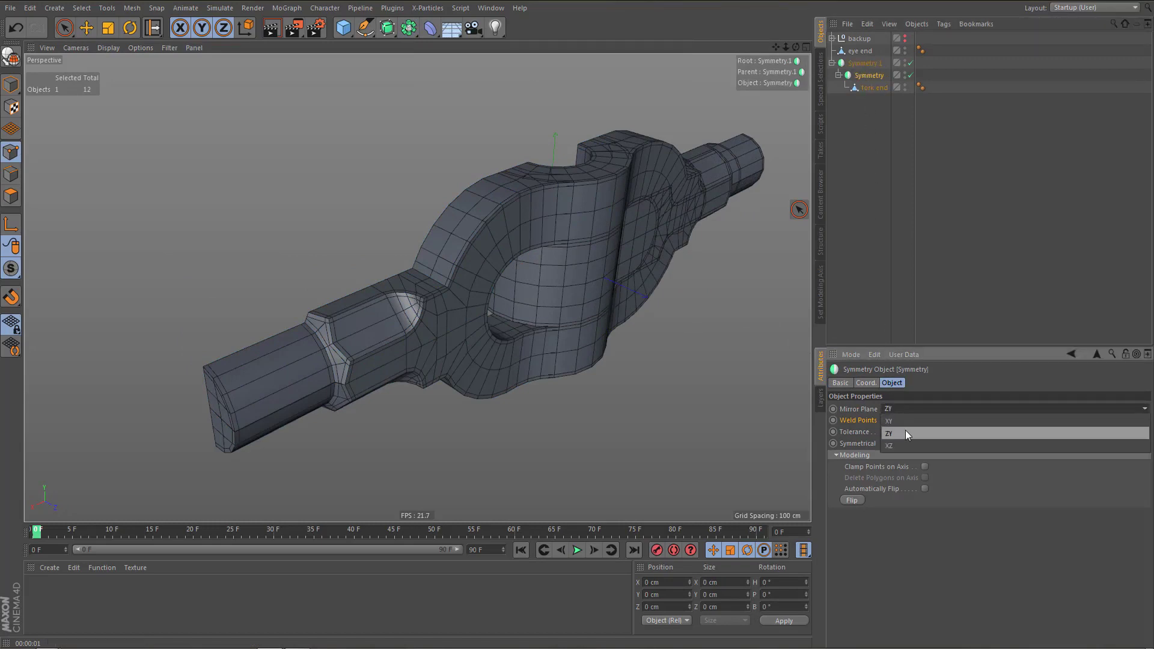
{"action": "left_click", "coordinate": [905, 430]}
{"action": "left_click", "coordinate": [902, 409]}
{"action": "left_click", "coordinate": [899, 422]}
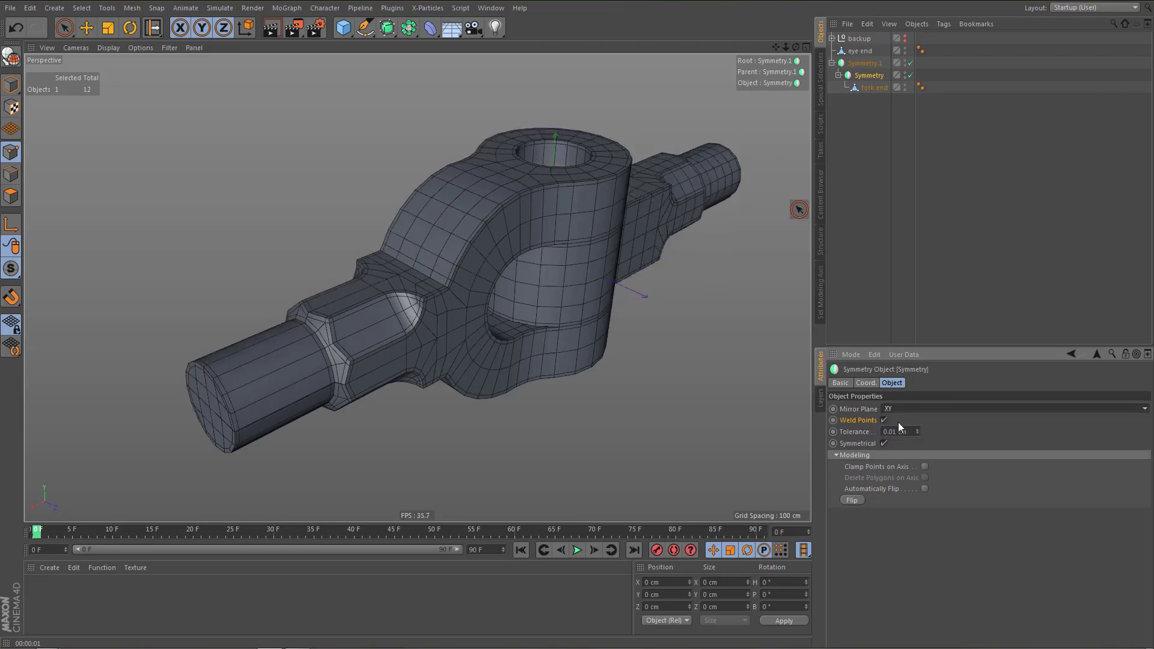
{"action": "left_click_drag", "start_coordinate": [561, 298], "coordinate": [602, 300], "text": "alt"}
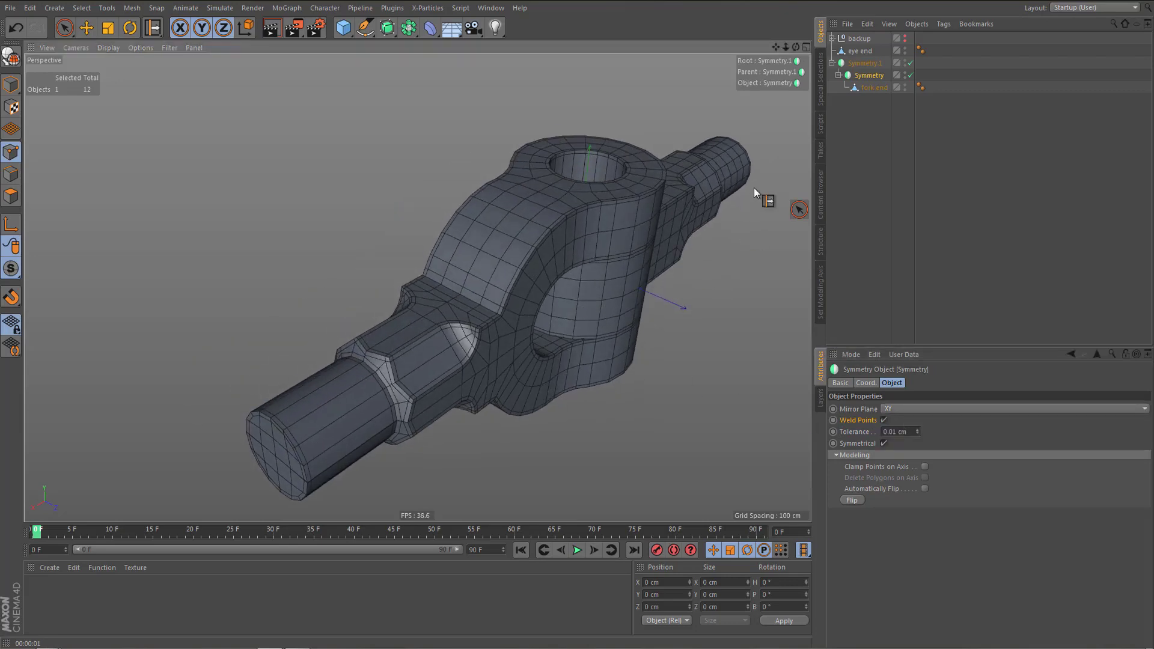
Make the outer Symmetry object editable, move the fork end out of the hierarchy and delete the leftover nulls
{"action": "left_click", "coordinate": [865, 63]}
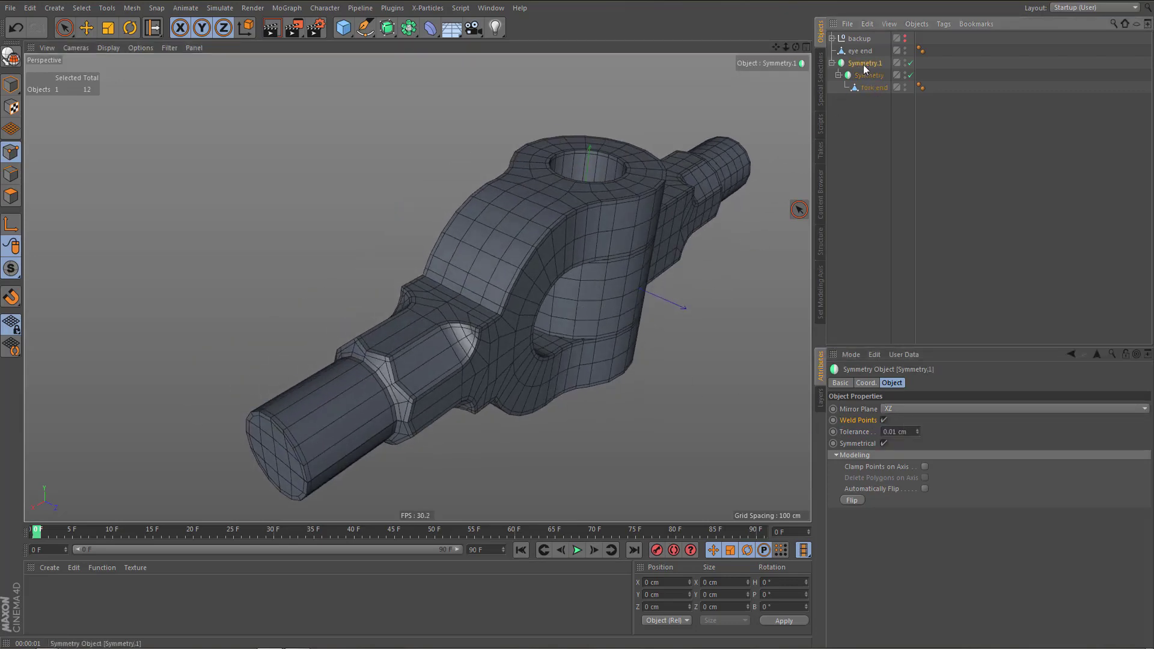
{"action": "key", "text": "c"}
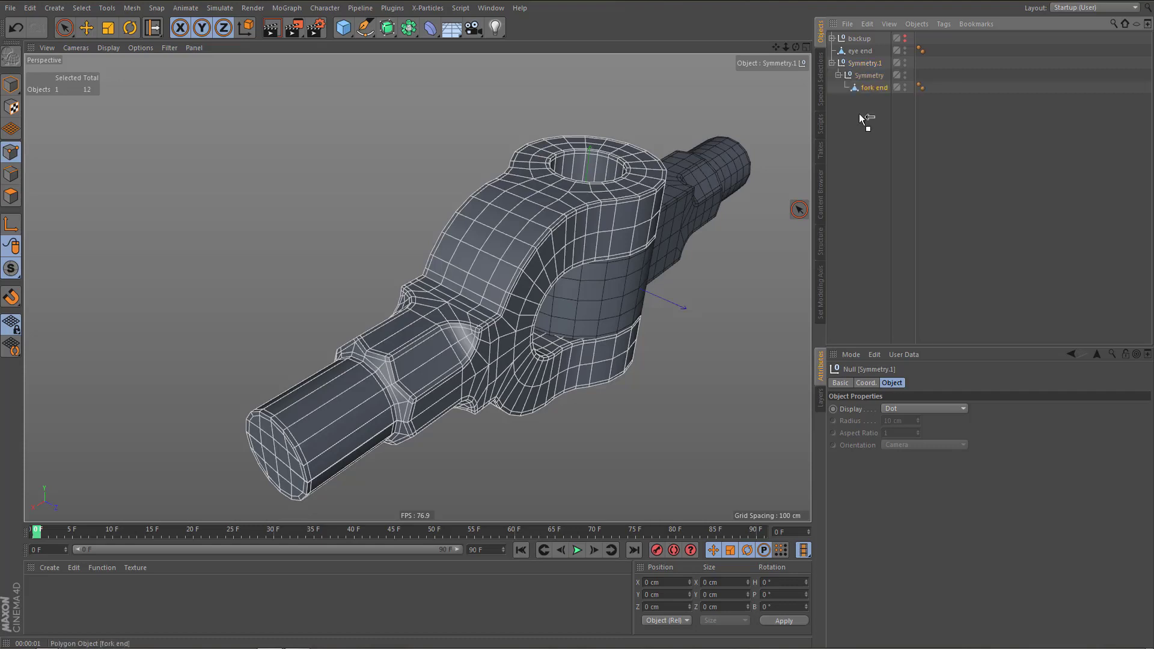
{"action": "left_click_drag", "start_coordinate": [859, 114], "coordinate": [860, 115]}
{"action": "left_click", "coordinate": [858, 63]}
{"action": "key", "text": "Delete"}
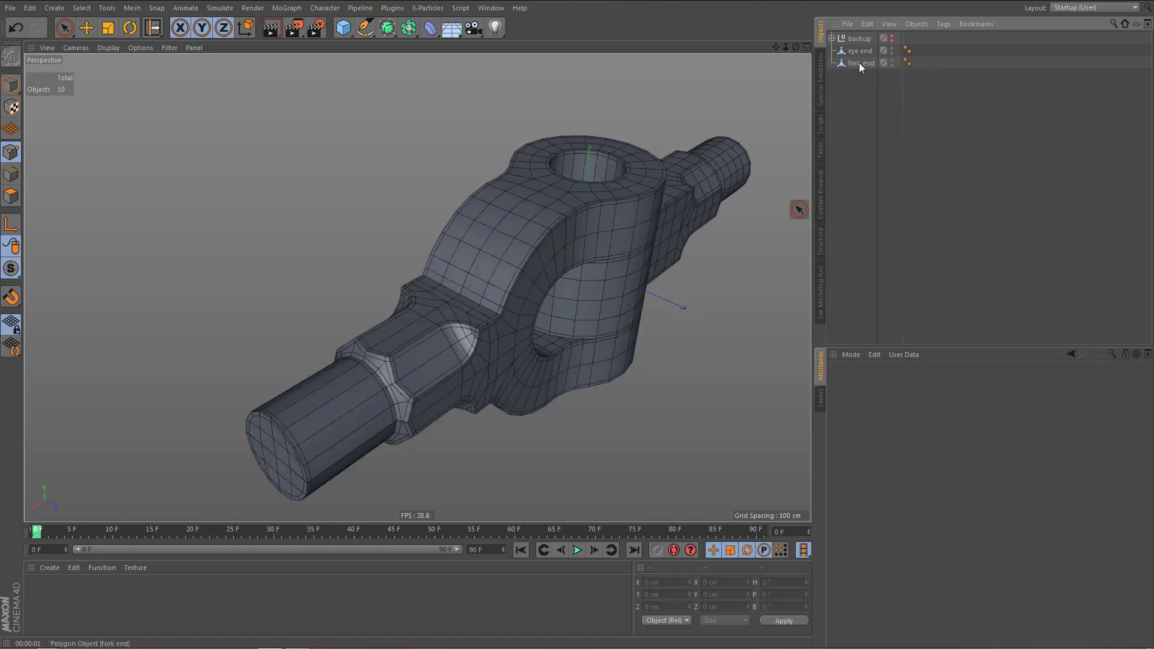
Select the mirrored fork end object and clear its point selection
{"action": "left_click", "coordinate": [860, 63]}
{"action": "left_click_drag", "start_coordinate": [576, 261], "coordinate": [546, 238], "text": "alt"}
{"action": "key", "text": "ctrl+shift+a"}
{"action": "key", "text": "n"}
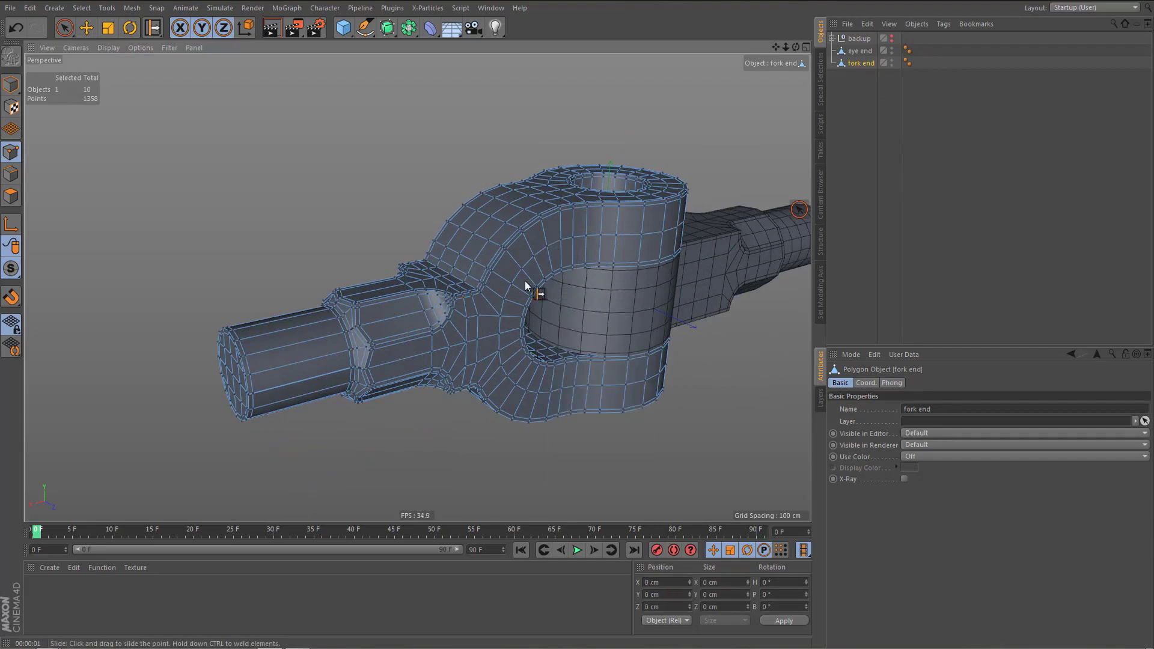
{"action": "left_click_drag", "start_coordinate": [459, 290], "coordinate": [712, 276], "text": "alt"}
Examine the complete fork end's mesh around the shank, recess and fork in the perspective and front views
{"action": "middle_click", "coordinate": [698, 320]}
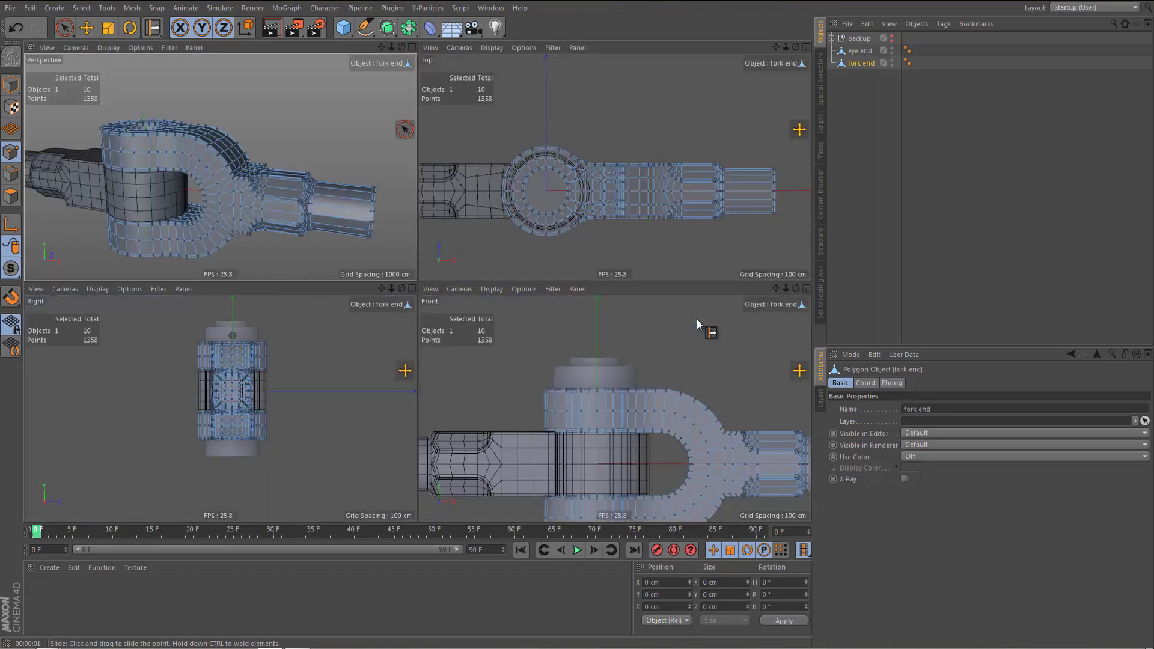
{"action": "middle_click", "coordinate": [306, 208]}
{"action": "left_click_drag", "start_coordinate": [518, 306], "coordinate": [484, 312], "text": "alt"}
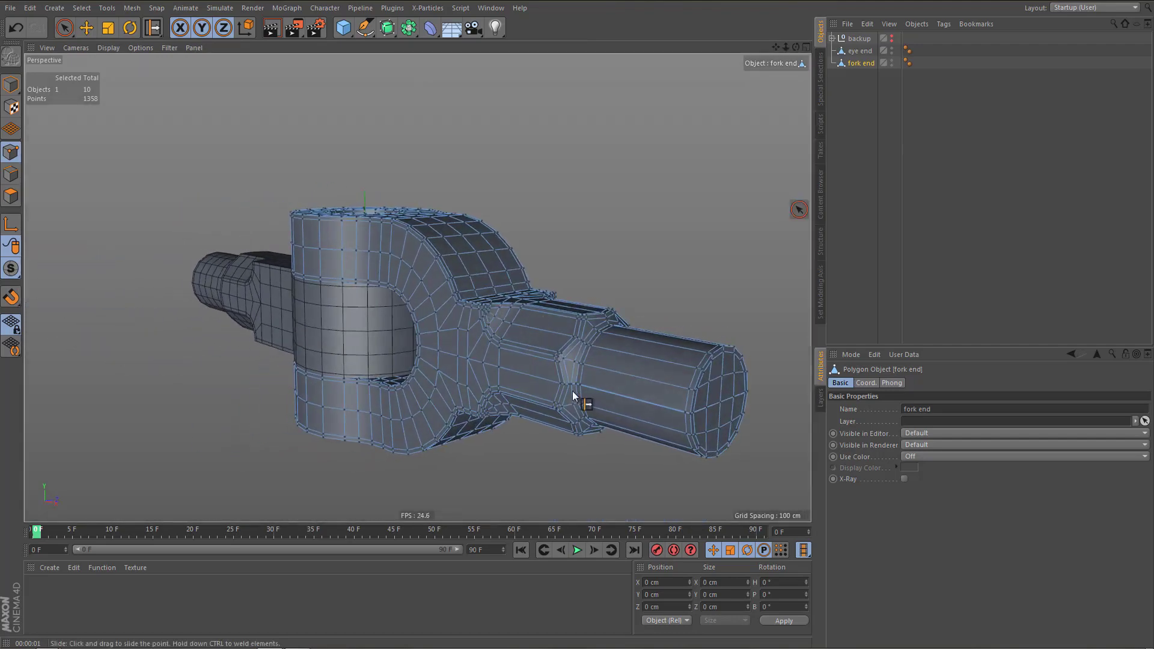
{"action": "left_click_drag", "start_coordinate": [573, 395], "coordinate": [568, 373], "text": "alt"}
{"action": "right_click_drag", "start_coordinate": [568, 373], "coordinate": [632, 349], "text": "alt"}
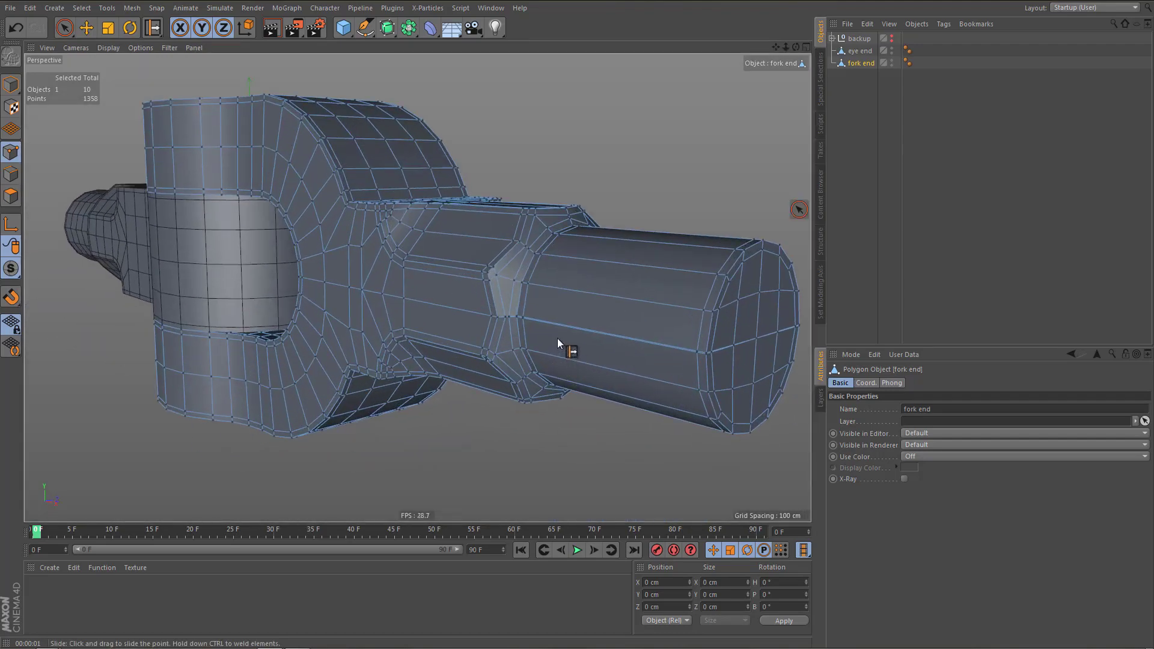
{"action": "middle_click", "coordinate": [593, 334]}
{"action": "middle_click", "coordinate": [600, 407]}
{"action": "scroll", "coordinate": [481, 397], "scroll_direction": "down", "scroll_amount": 2}
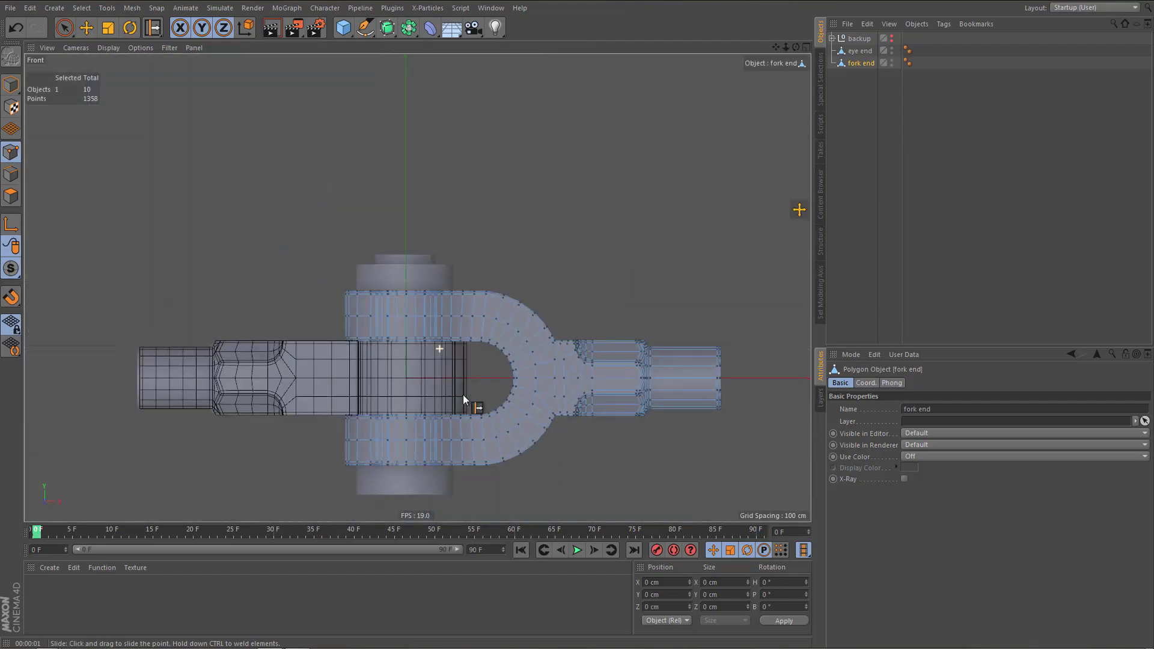
Flatten the points along the fork end shank's horizontal centre line in the front view by scaling them to 0% vertically
{"action": "middle_click_drag", "start_coordinate": [462, 395], "coordinate": [417, 388], "text": "alt"}
{"action": "scroll", "coordinate": [556, 395], "scroll_direction": "up", "scroll_amount": 3}
{"action": "key", "text": "l"}
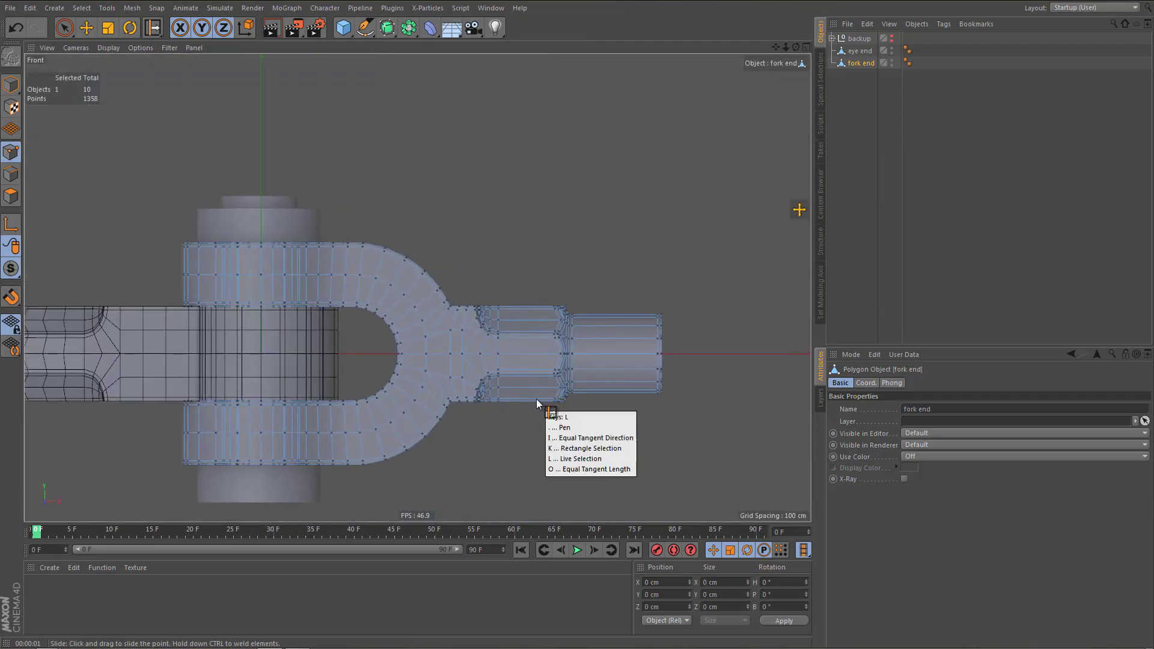
{"action": "key", "text": "k"}
{"action": "scroll", "coordinate": [492, 369], "scroll_direction": "up", "scroll_amount": 3}
{"action": "left_click_drag", "start_coordinate": [407, 334], "coordinate": [755, 348]}
{"action": "key", "text": "t"}
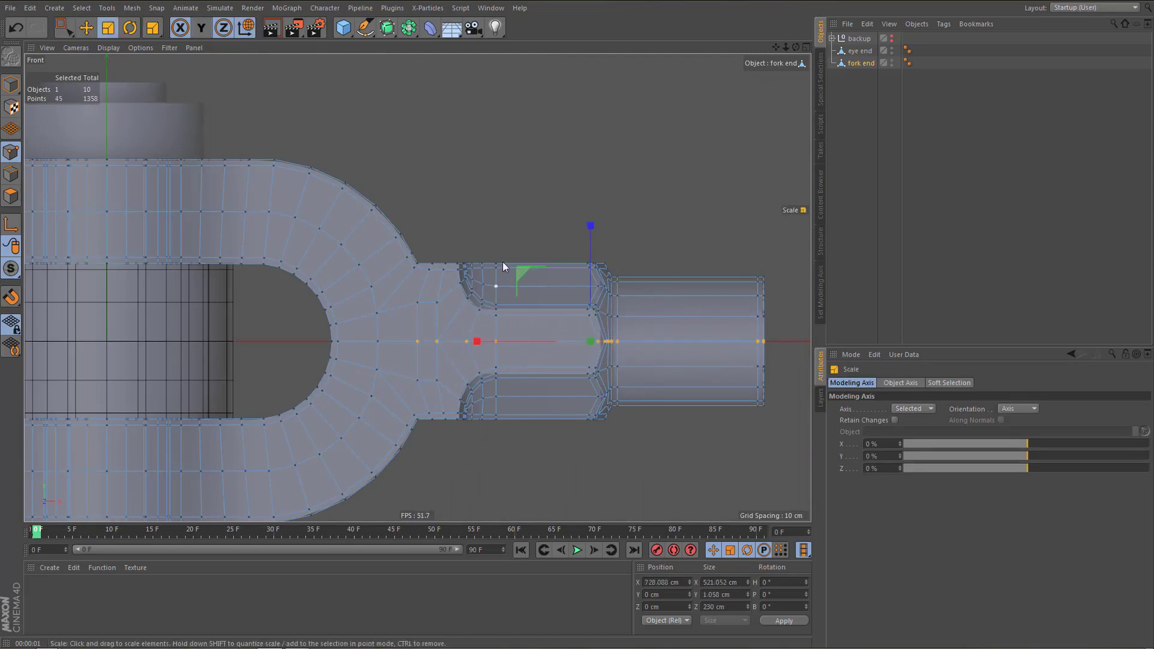
{"action": "left_click_drag", "start_coordinate": [589, 231], "coordinate": [594, 341]}
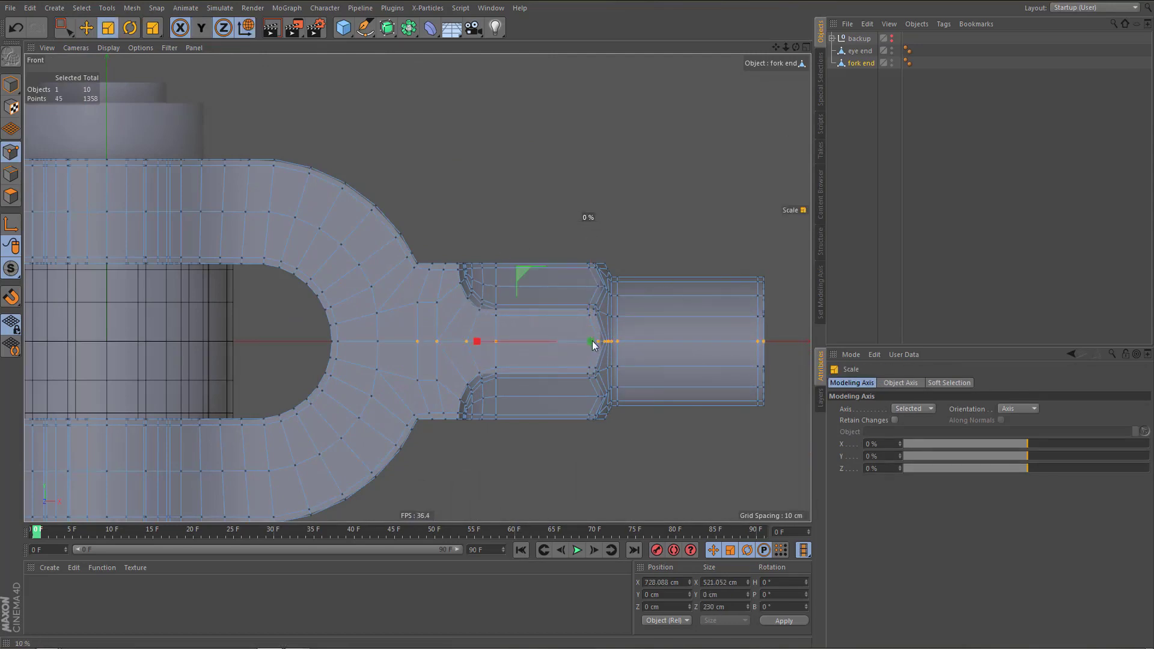
Check the shank's centre-line points for alignment in the top view by selecting them, and clear the selection
{"action": "key", "text": "F5"}
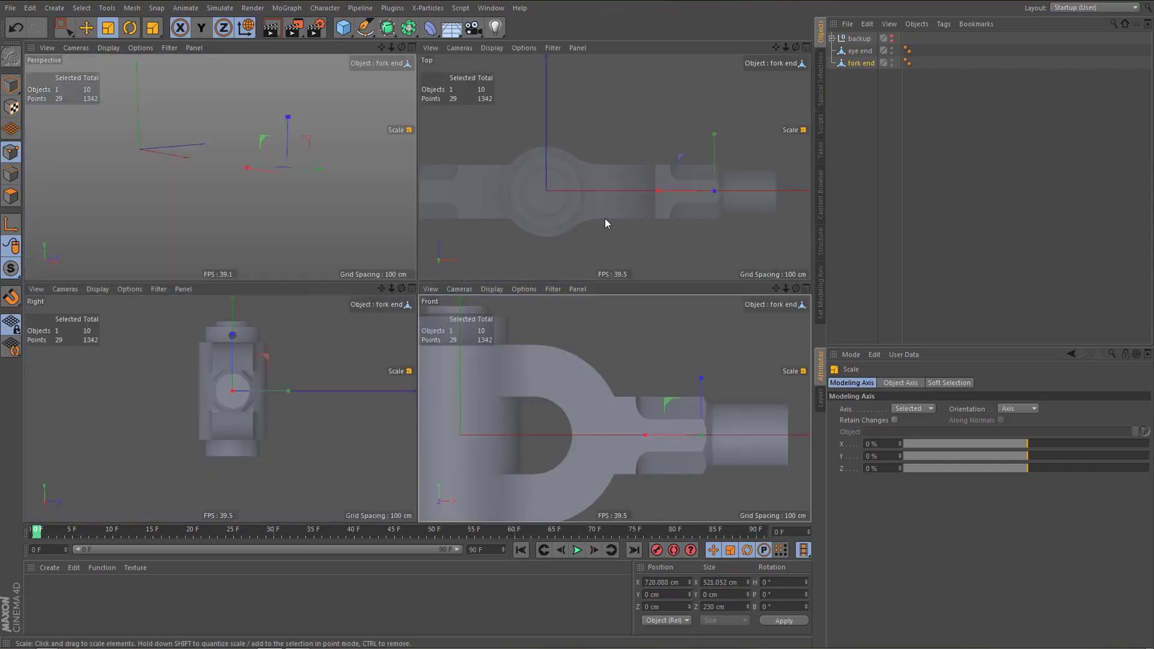
{"action": "middle_click", "coordinate": [605, 219]}
{"action": "right_click_drag", "start_coordinate": [597, 347], "coordinate": [630, 341], "text": "alt"}
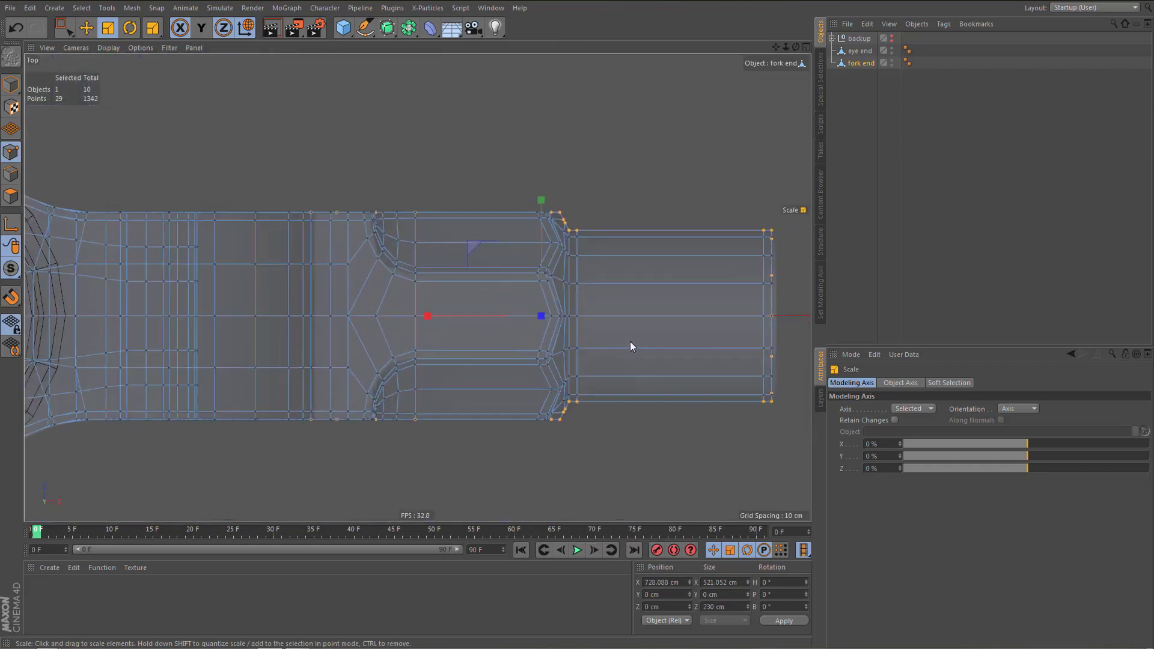
{"action": "middle_click_drag", "start_coordinate": [614, 342], "coordinate": [592, 342], "text": "alt"}
{"action": "key", "text": "0"}
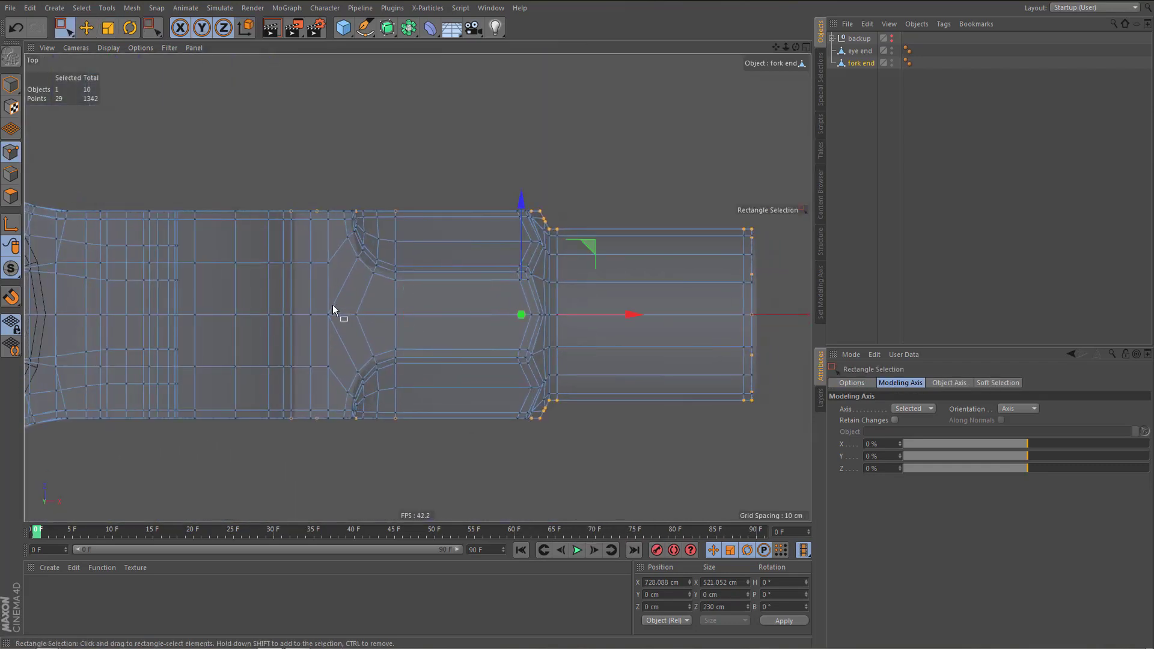
{"action": "left_click_drag", "start_coordinate": [317, 312], "coordinate": [781, 330]}
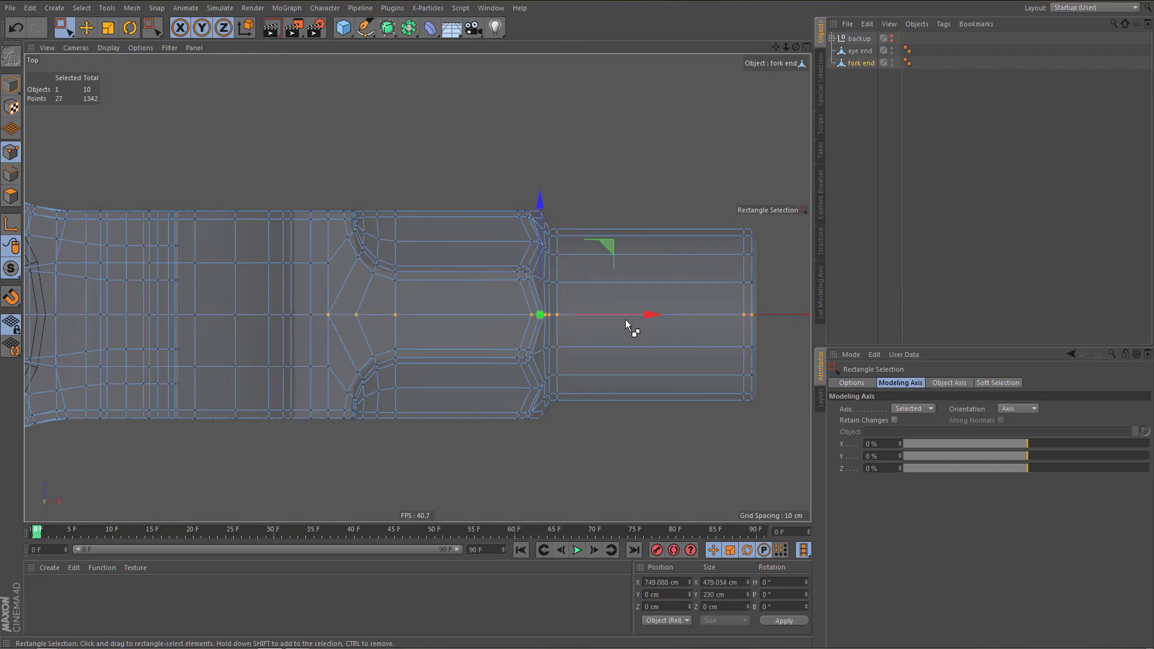
{"action": "left_click", "coordinate": [607, 303]}
Preview the fork end smoothed under a Subdivision Surface in a viewport render, and undo adding the Subdivision Surface
{"action": "middle_click", "coordinate": [393, 243]}
{"action": "middle_click", "coordinate": [286, 168]}
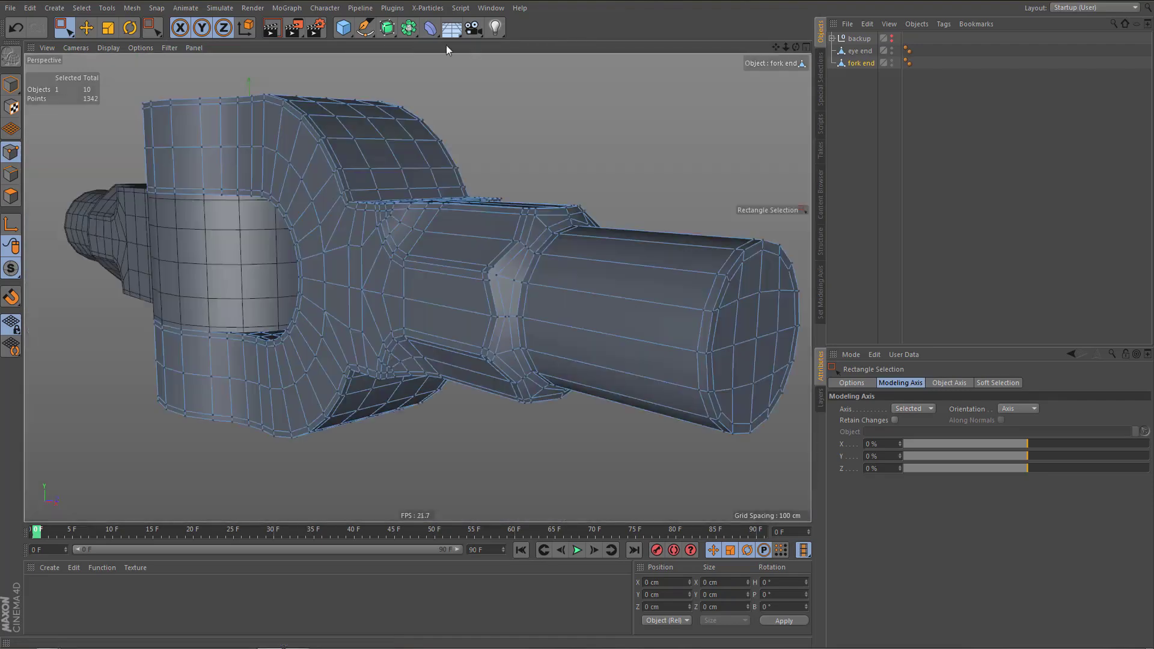
{"action": "left_click", "coordinate": [387, 27], "text": "alt"}
{"action": "right_click_drag", "start_coordinate": [483, 274], "coordinate": [478, 337], "text": "alt"}
{"action": "left_click_drag", "start_coordinate": [470, 304], "coordinate": [510, 352], "text": "alt"}
{"action": "right_click_drag", "start_coordinate": [501, 350], "coordinate": [500, 384], "text": "alt"}
{"action": "left_click_drag", "start_coordinate": [502, 384], "coordinate": [536, 394], "text": "alt"}
{"action": "key", "text": "ctrl+r"}
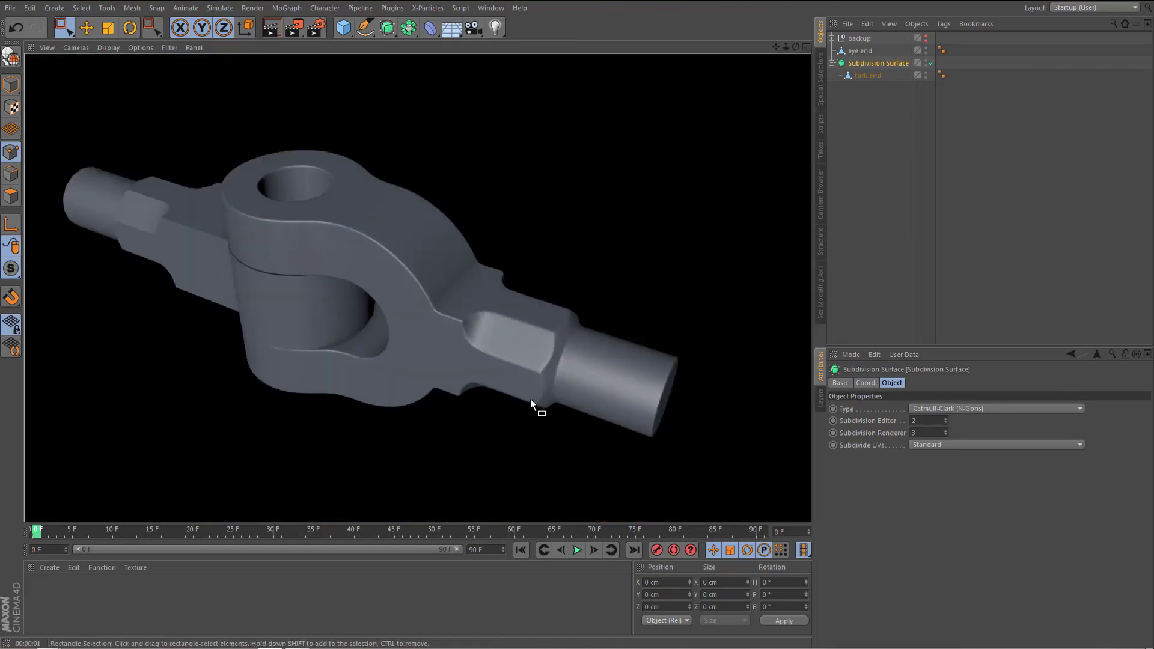
{"action": "key", "text": "ctrl+z"}
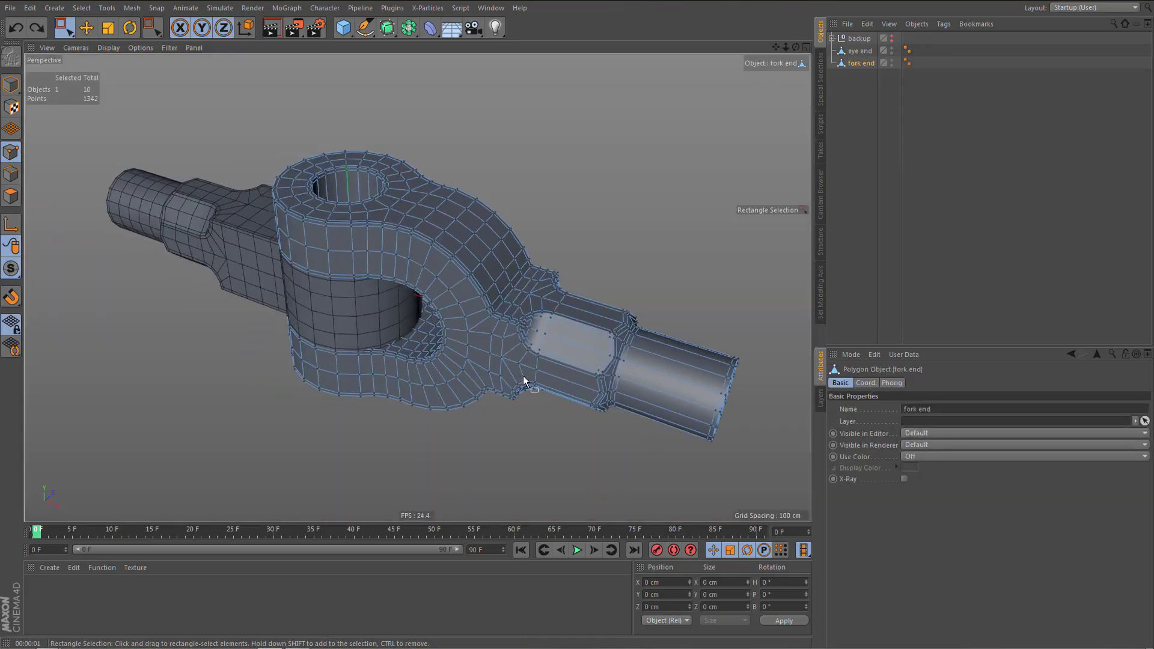
Examine the reference pin's head, collar and cross hole around the fork in the front and right views
{"action": "left_click_drag", "start_coordinate": [523, 378], "coordinate": [546, 368], "text": "alt"}
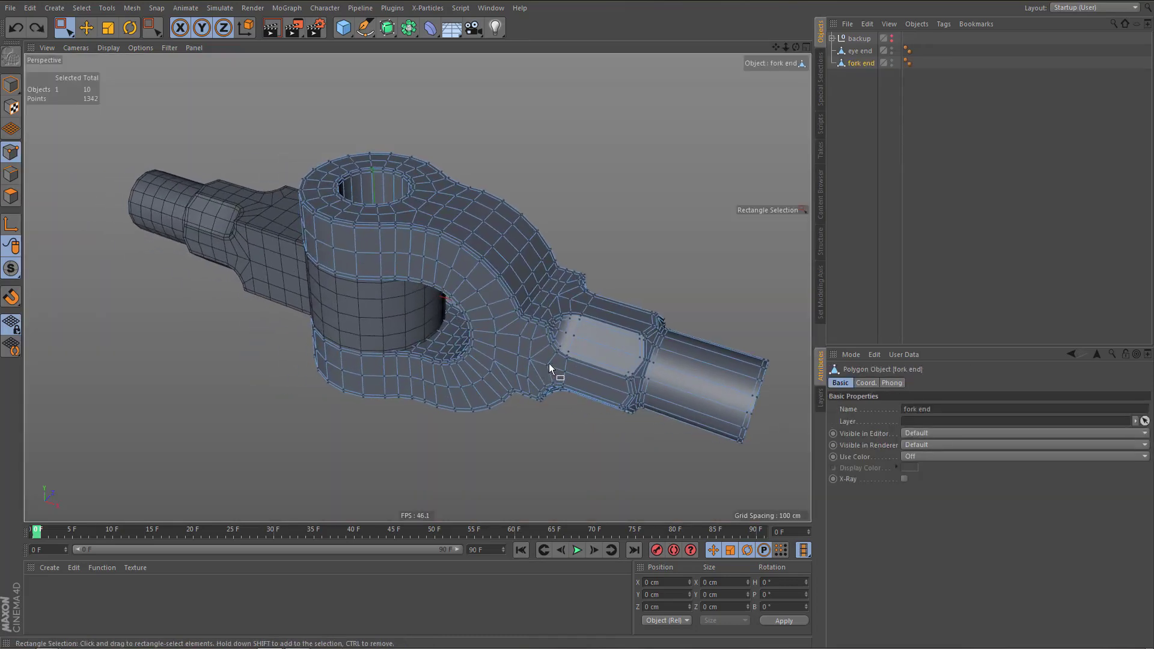
{"action": "middle_click", "coordinate": [547, 363]}
{"action": "middle_click", "coordinate": [550, 366]}
{"action": "scroll", "coordinate": [597, 399], "scroll_direction": "down", "scroll_amount": 4}
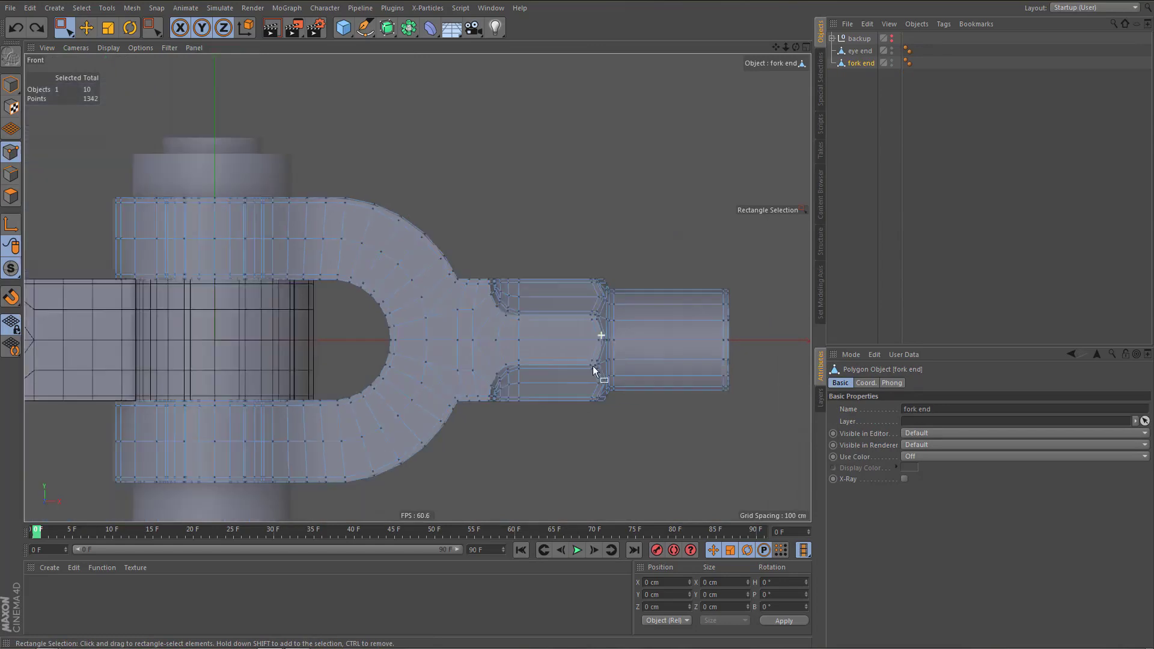
{"action": "scroll", "coordinate": [428, 258], "scroll_direction": "up", "scroll_amount": 2}
{"action": "scroll", "coordinate": [481, 279], "scroll_direction": "up", "scroll_amount": 2}
{"action": "scroll", "coordinate": [522, 250], "scroll_direction": "up", "scroll_amount": 2}
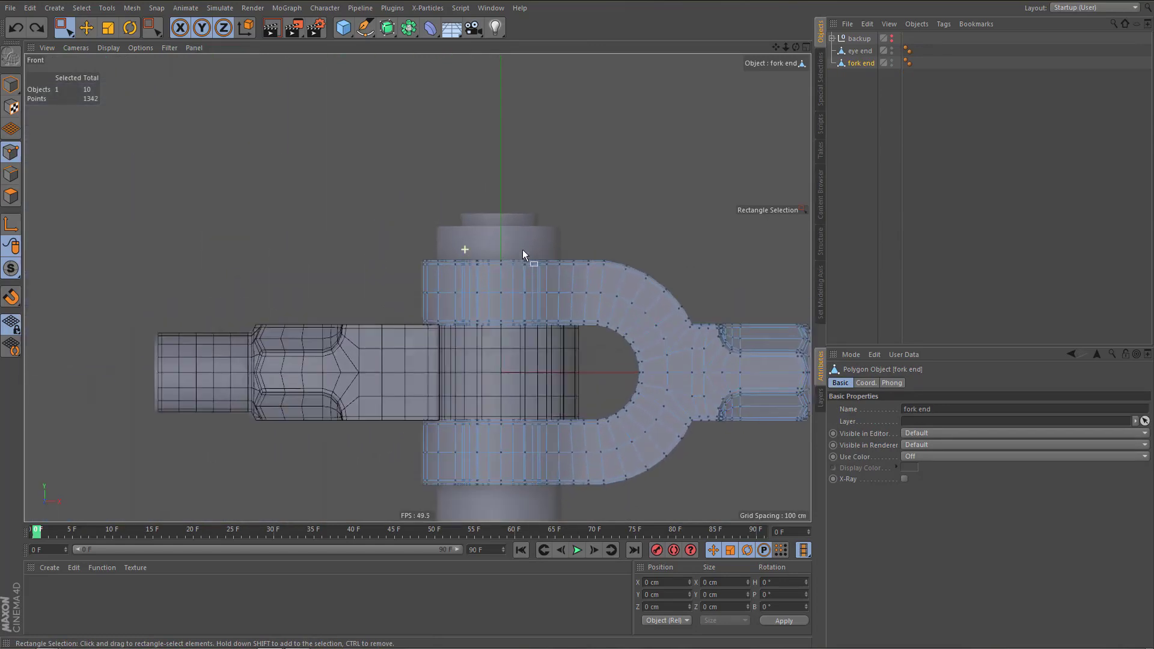
{"action": "scroll", "coordinate": [528, 157], "scroll_direction": "up", "scroll_amount": 5}
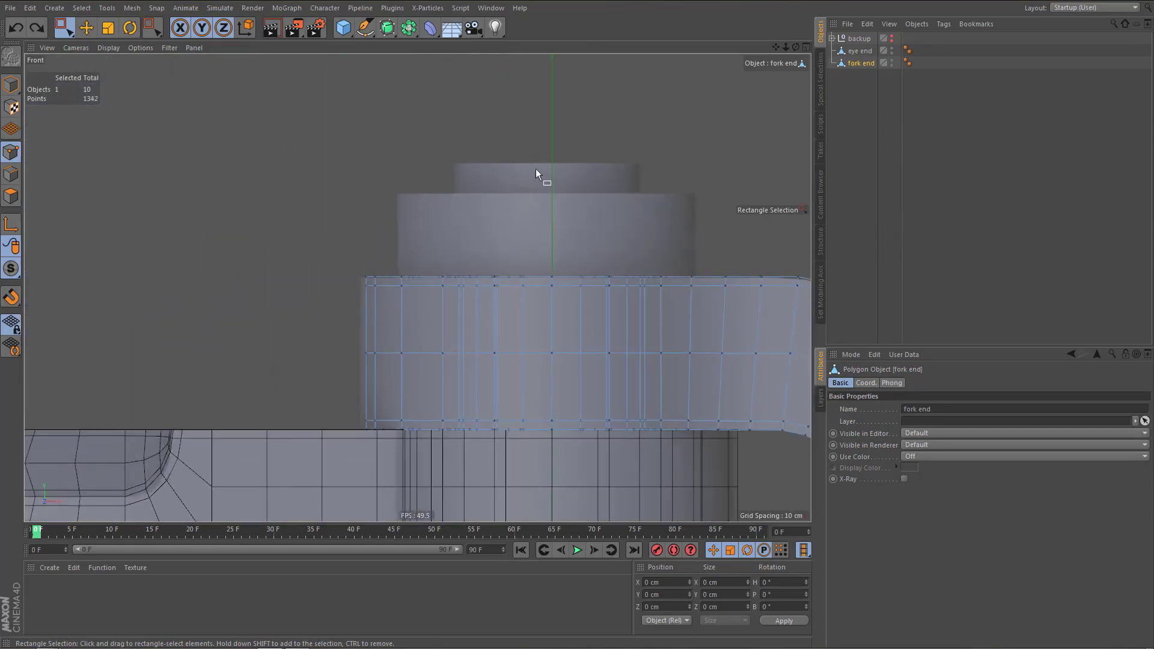
{"action": "middle_click", "coordinate": [535, 171]}
{"action": "middle_click", "coordinate": [363, 349]}
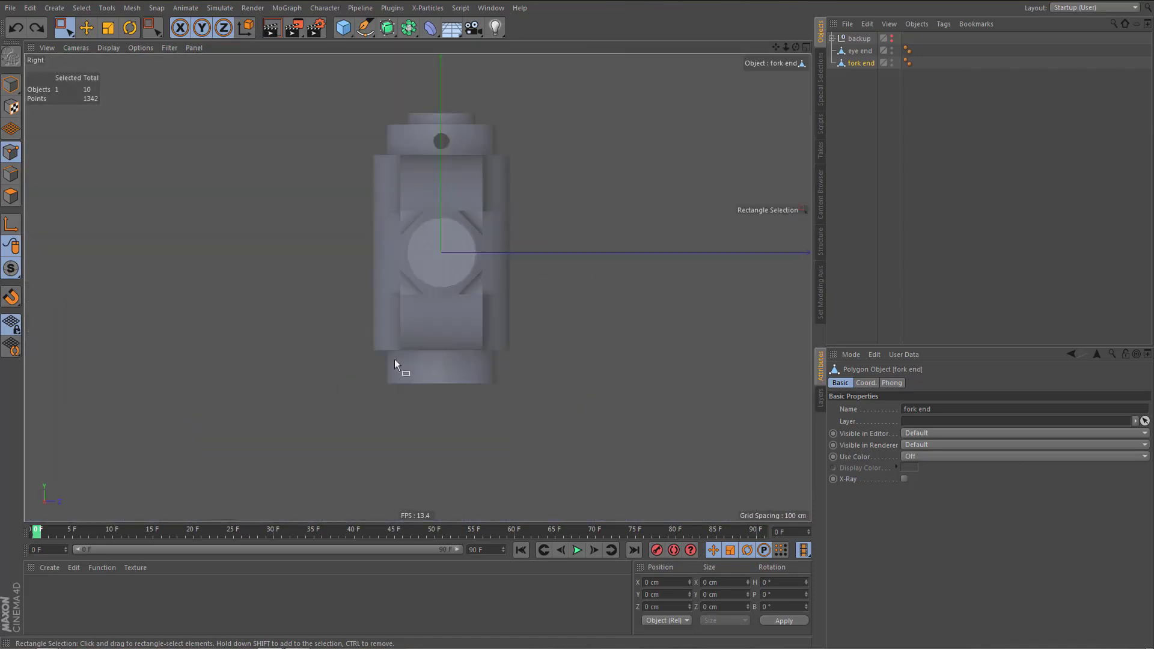
{"action": "scroll", "coordinate": [482, 309], "scroll_direction": "up", "scroll_amount": 2}
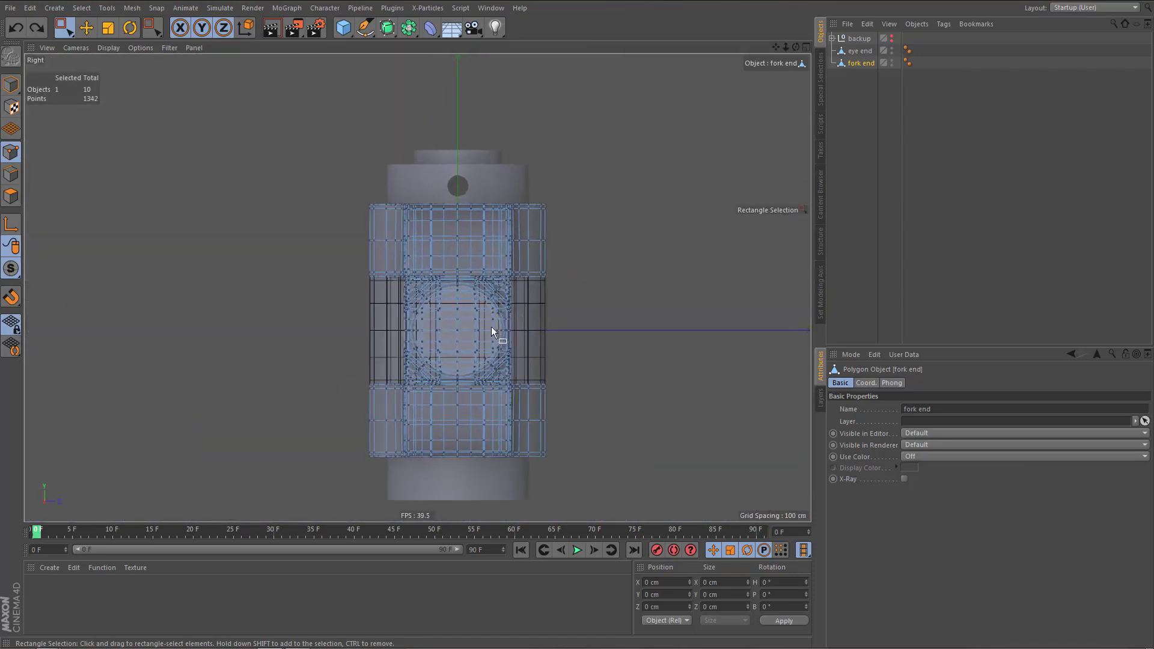
{"action": "scroll", "coordinate": [491, 327], "scroll_direction": "up", "scroll_amount": 1}
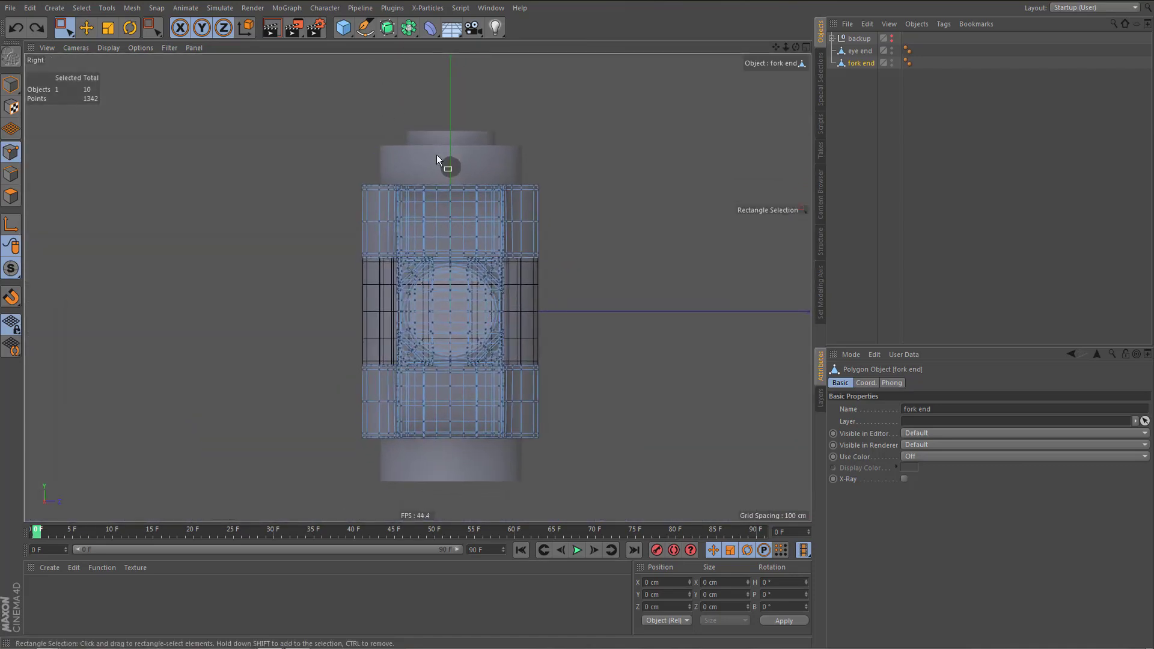
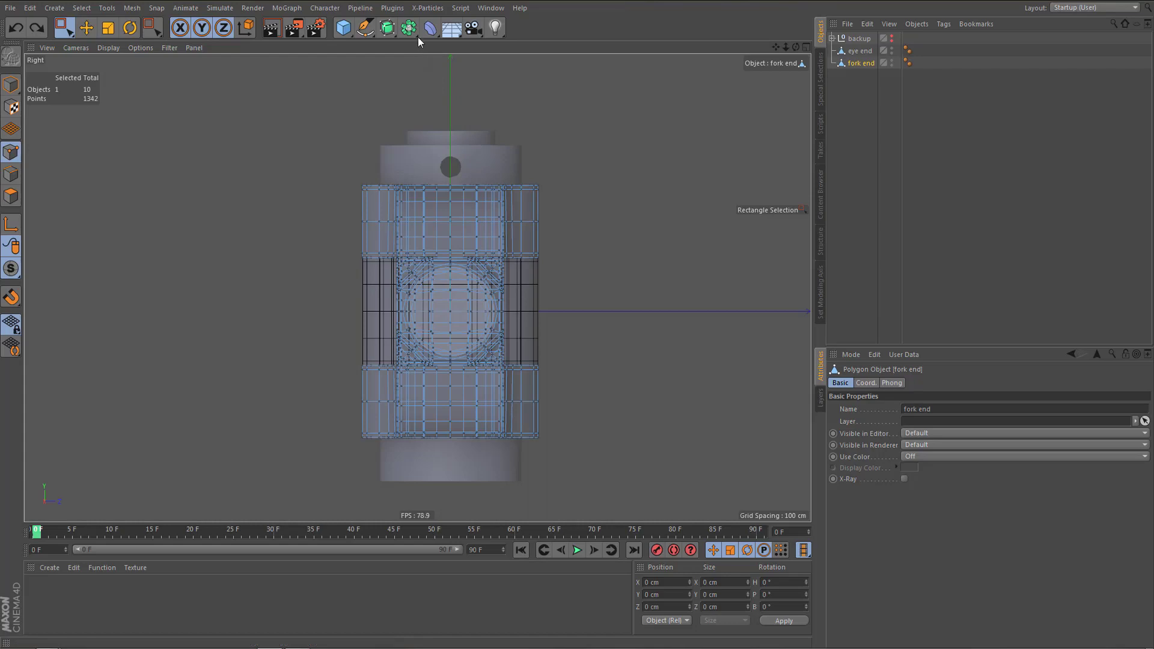
Add a Cylinder primitive for the pin, set its height to 765 cm and turn off its caps
{"action": "left_click", "coordinate": [349, 31]}
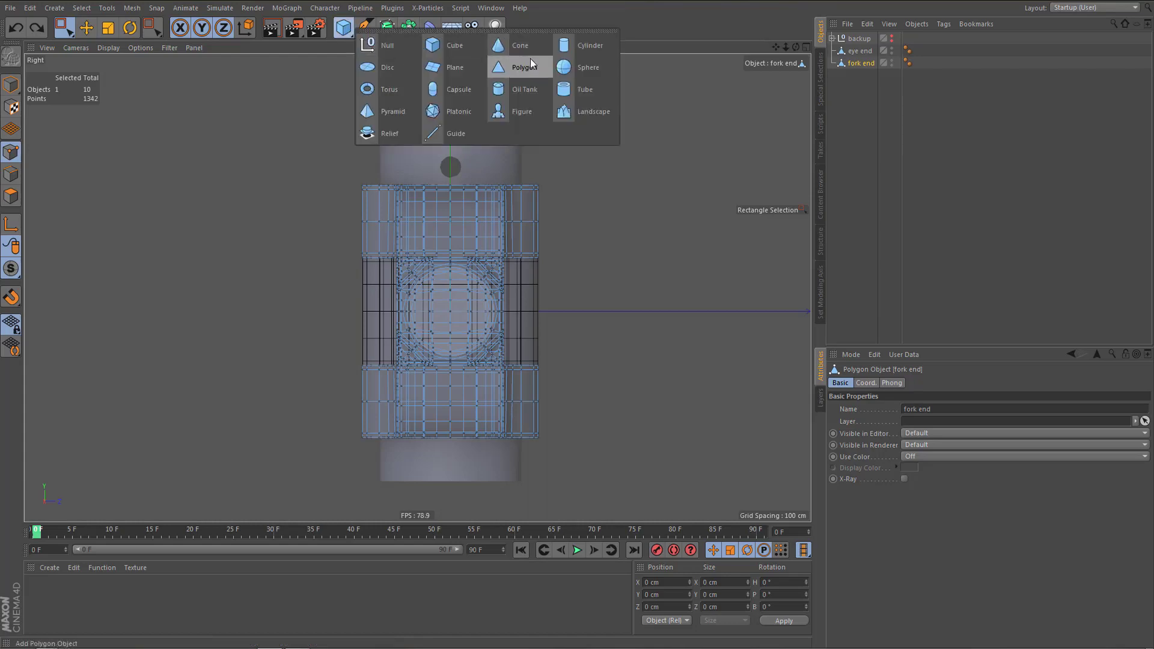
{"action": "left_click", "coordinate": [584, 44]}
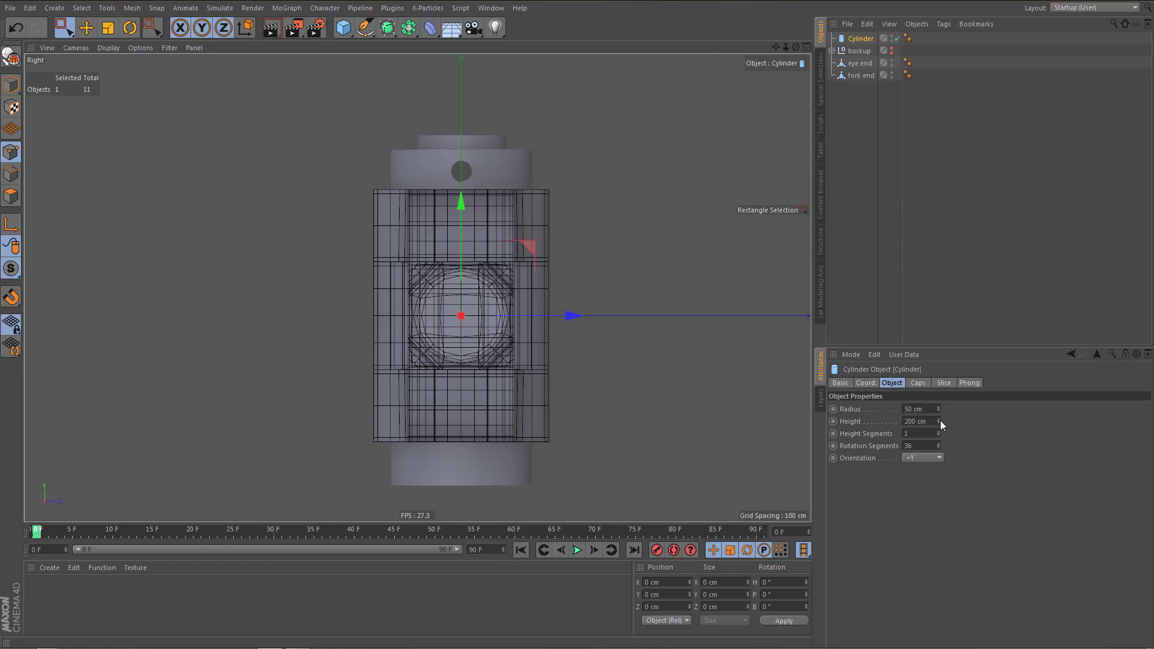
{"action": "left_click_drag", "start_coordinate": [938, 420], "coordinate": [941, 378]}
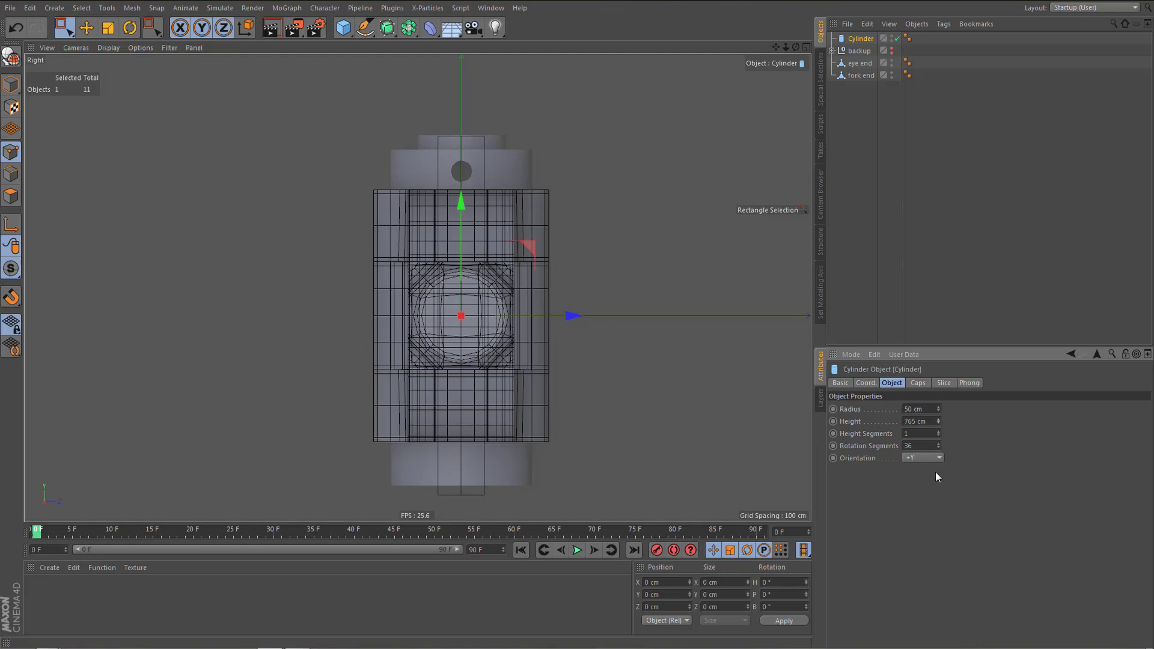
{"action": "middle_click_drag", "start_coordinate": [616, 470], "coordinate": [608, 445], "text": "alt"}
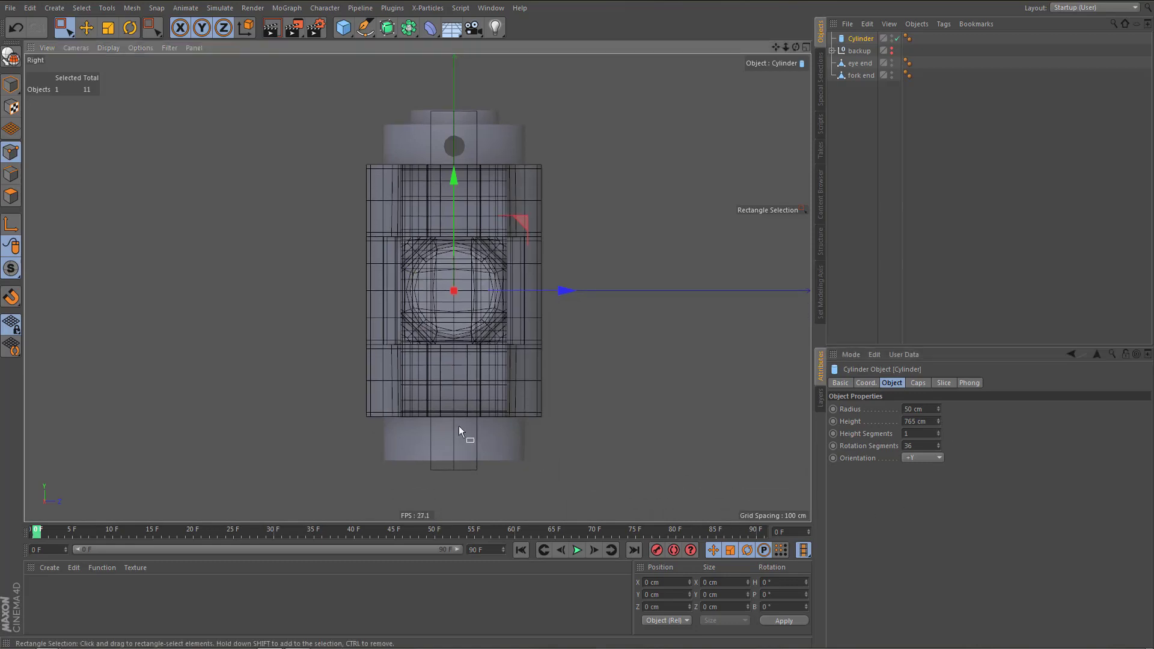
{"action": "scroll", "coordinate": [461, 425], "scroll_direction": "up", "scroll_amount": 2}
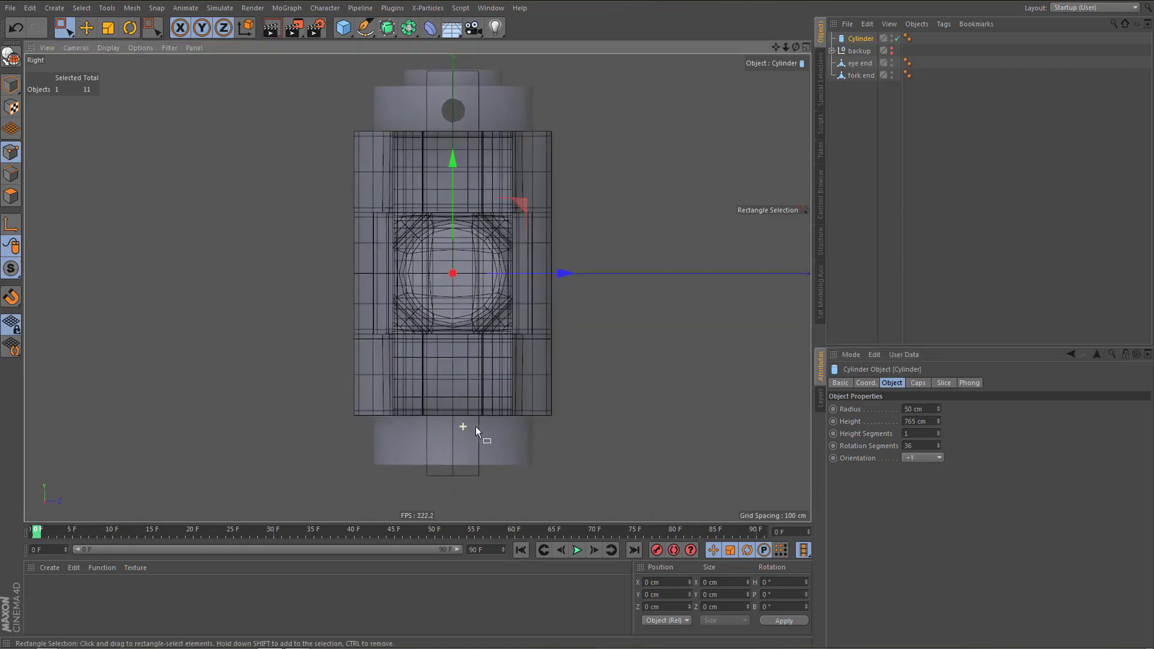
{"action": "left_click", "coordinate": [919, 383]}
{"action": "left_click", "coordinate": [878, 407]}
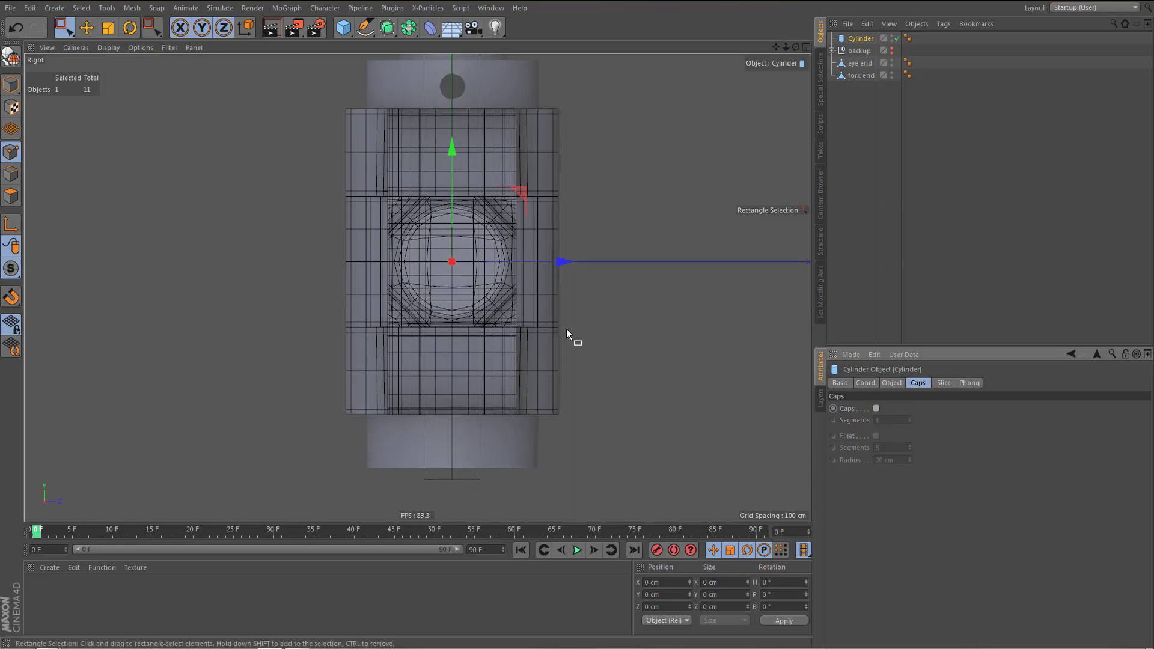
{"action": "scroll", "coordinate": [567, 328], "scroll_direction": "down", "scroll_amount": 2}
{"action": "middle_click_drag", "start_coordinate": [580, 362], "coordinate": [597, 409], "text": "alt"}
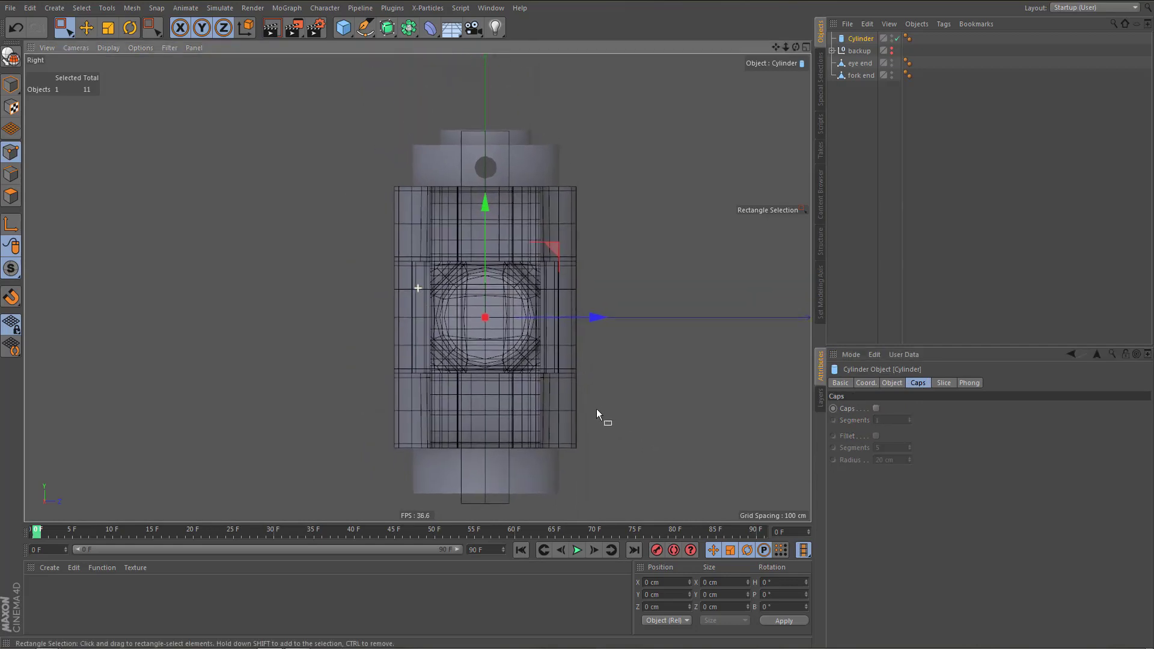
Set the pin cylinder's radius to 95 cm and its rotation segments to 20
{"action": "left_click", "coordinate": [892, 383]}
{"action": "left_click_drag", "start_coordinate": [938, 408], "coordinate": [965, 394]}
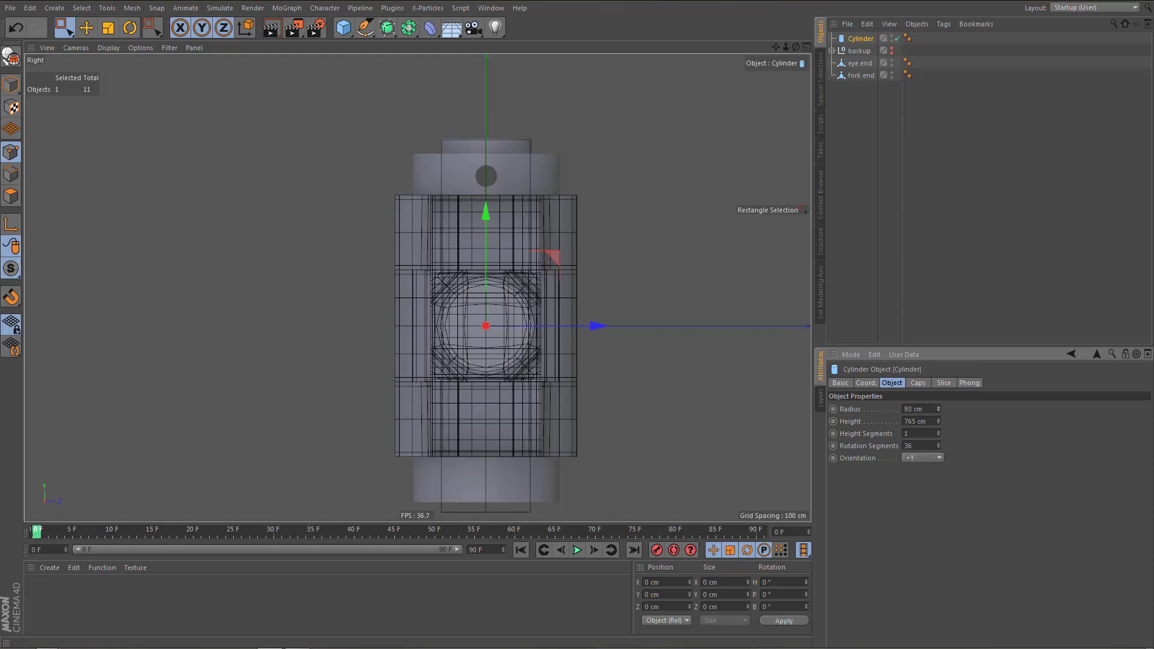
{"action": "left_click", "coordinate": [939, 407]}
{"action": "middle_click_drag", "start_coordinate": [403, 188], "coordinate": [401, 158], "text": "alt"}
{"action": "left_click", "coordinate": [924, 447]}
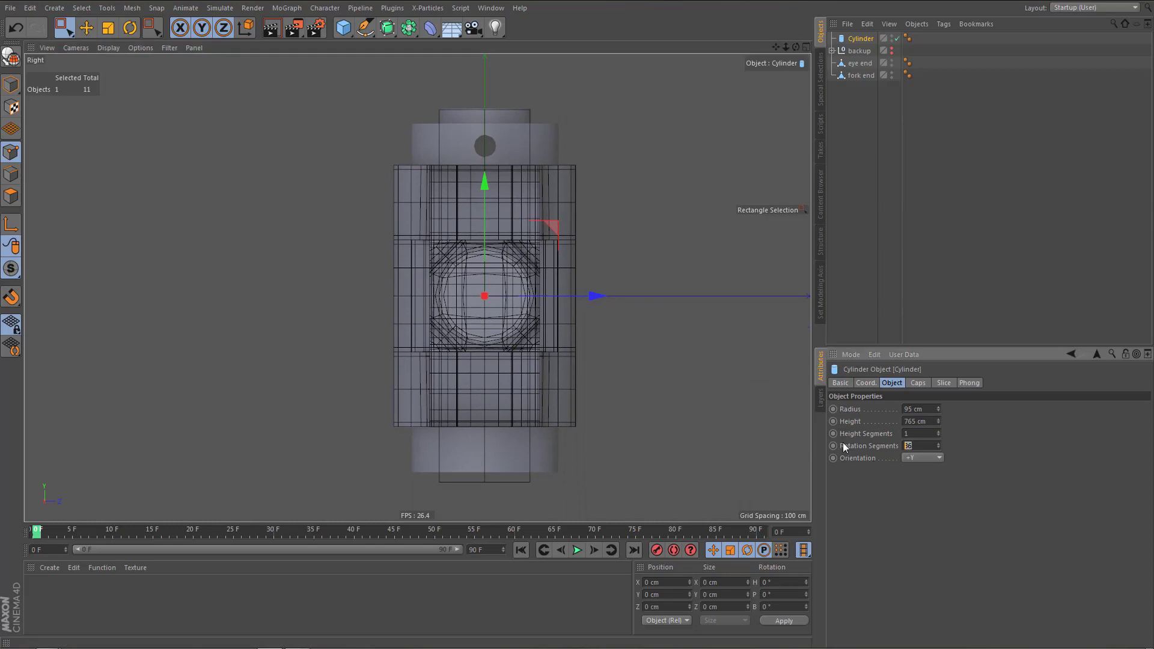
{"action": "type", "text": "20"}
Examine how the cylinder's segments line up with the fork end's pin hole in the perspective view
{"action": "middle_click", "coordinate": [492, 177]}
{"action": "left_click", "coordinate": [386, 130]}
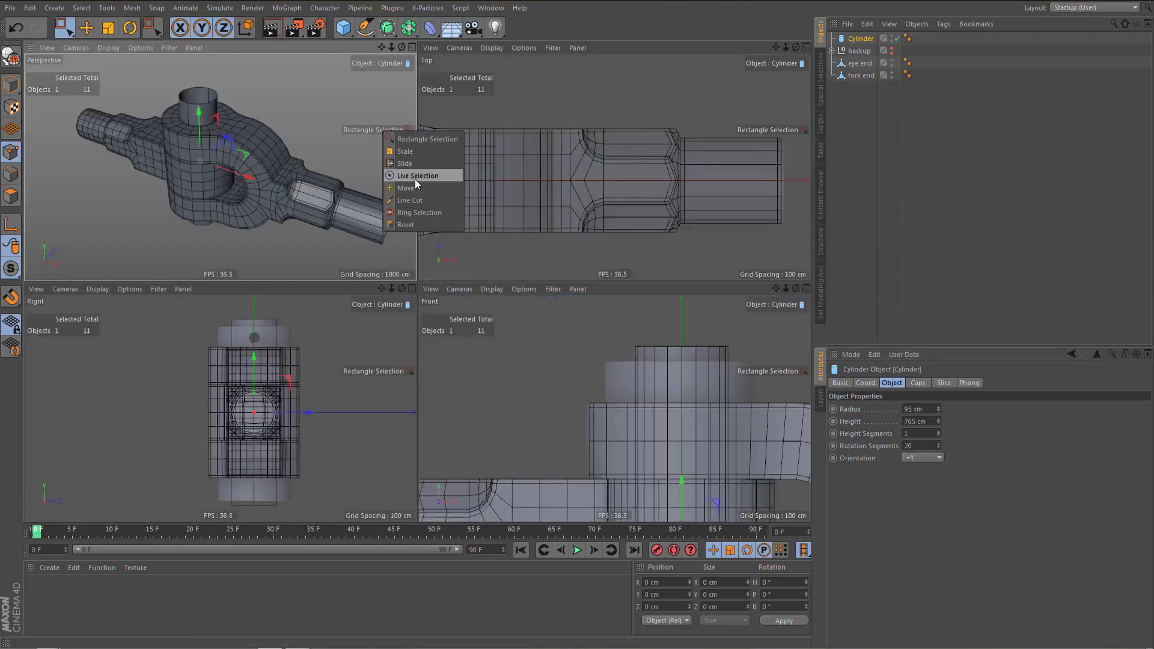
{"action": "middle_click", "coordinate": [302, 184]}
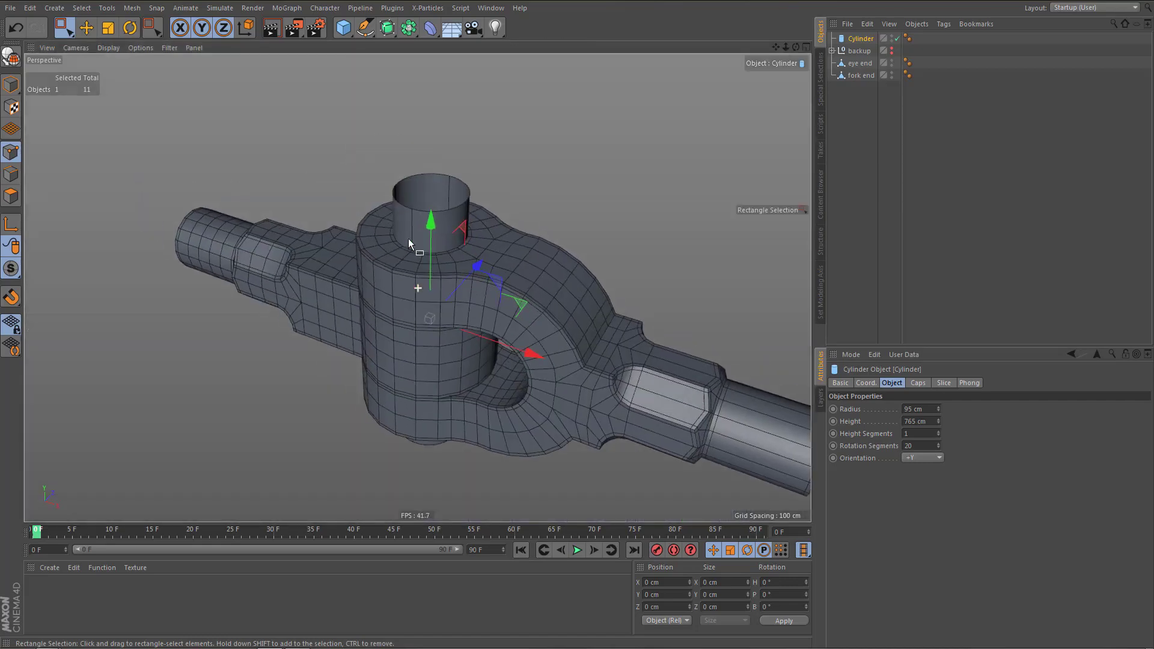
{"action": "left_click_drag", "start_coordinate": [425, 289], "coordinate": [601, 268], "text": "alt"}
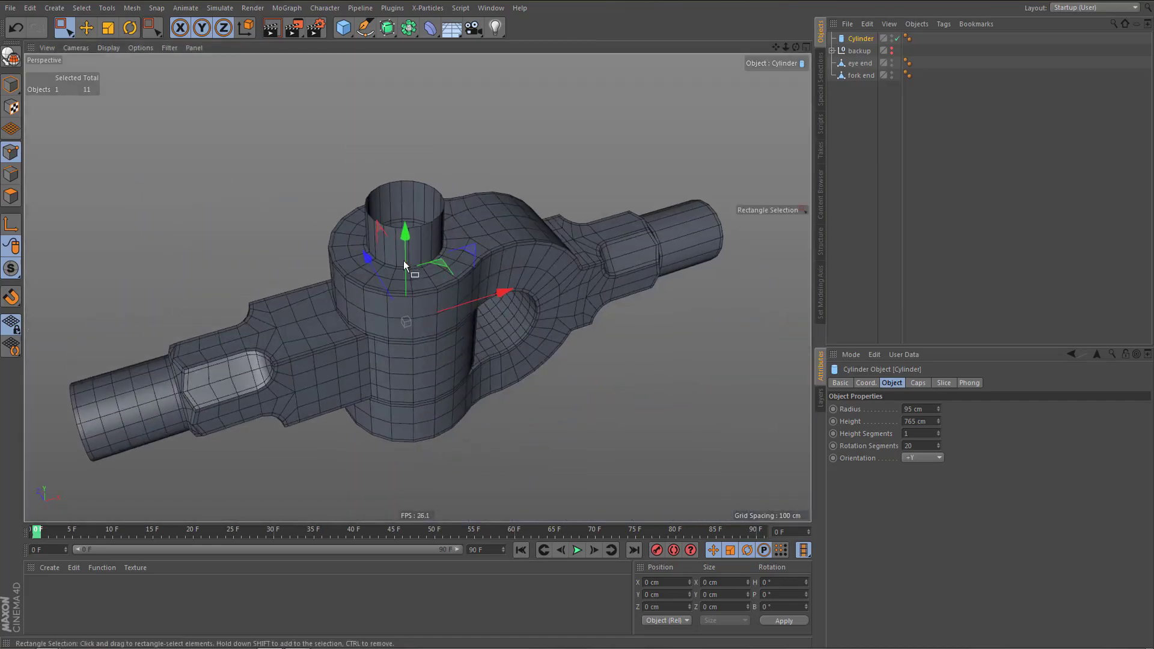
{"action": "right_click_drag", "start_coordinate": [407, 250], "coordinate": [608, 208], "text": "alt"}
{"action": "mouse_move", "coordinate": [363, 282]}
{"action": "left_mouse_down", "text": "alt"}
{"action": "mouse_move", "coordinate": [385, 306]}
{"action": "mouse_move", "coordinate": [355, 281]}
{"action": "left_mouse_up", "text": "alt"}
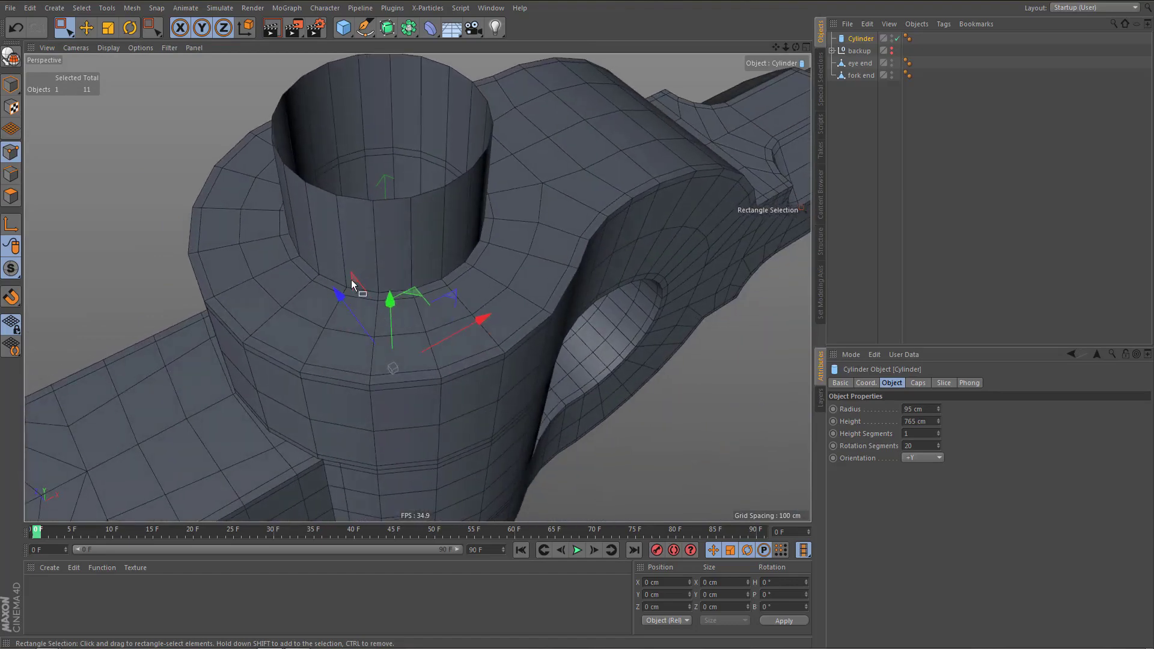
{"action": "right_click_drag", "start_coordinate": [351, 279], "coordinate": [452, 261], "text": "alt"}
{"action": "left_click_drag", "start_coordinate": [452, 264], "coordinate": [436, 233], "text": "alt"}
{"action": "right_click_drag", "start_coordinate": [431, 248], "coordinate": [361, 439], "text": "alt"}
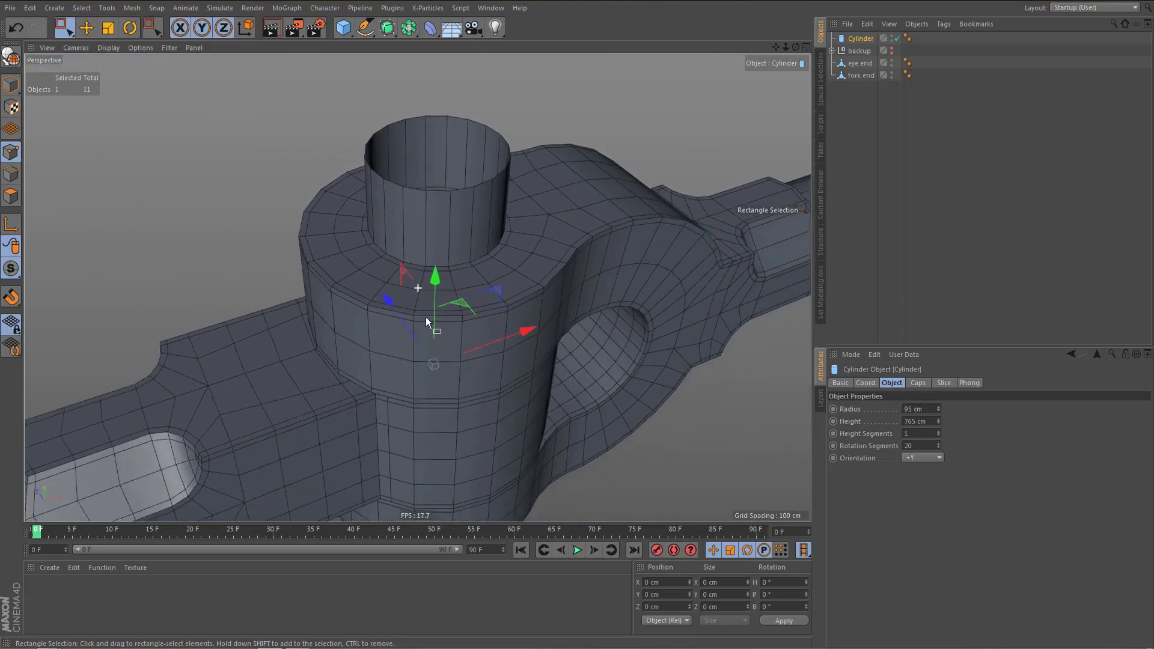
{"action": "left_click_drag", "start_coordinate": [426, 311], "coordinate": [420, 353], "text": "alt"}
{"action": "right_click_drag", "start_coordinate": [420, 352], "coordinate": [385, 403], "text": "alt"}
{"action": "middle_click", "coordinate": [474, 366]}
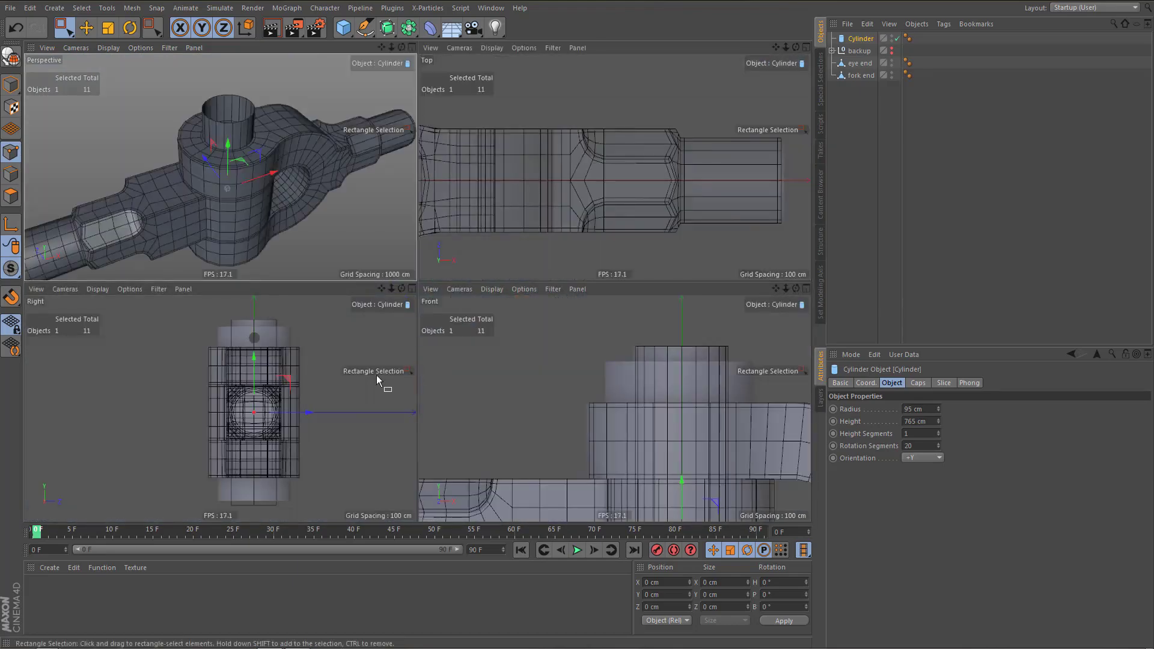
{"action": "middle_click", "coordinate": [354, 233]}
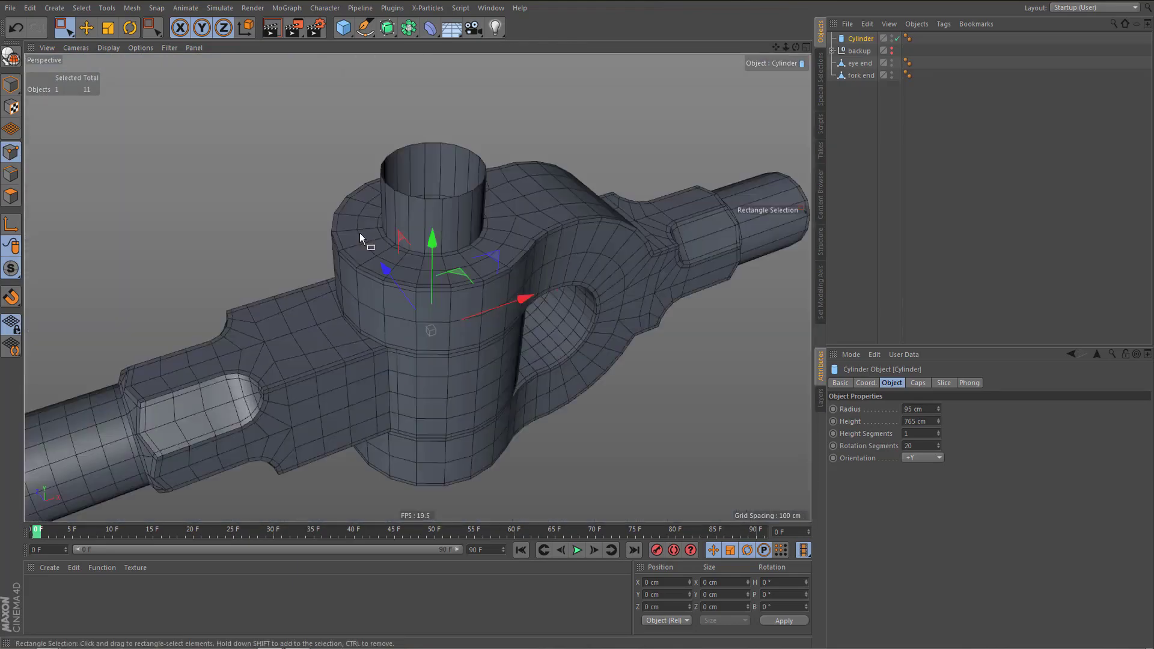
Convert the pin cylinder into an editable polygon object
{"action": "key", "text": "c"}
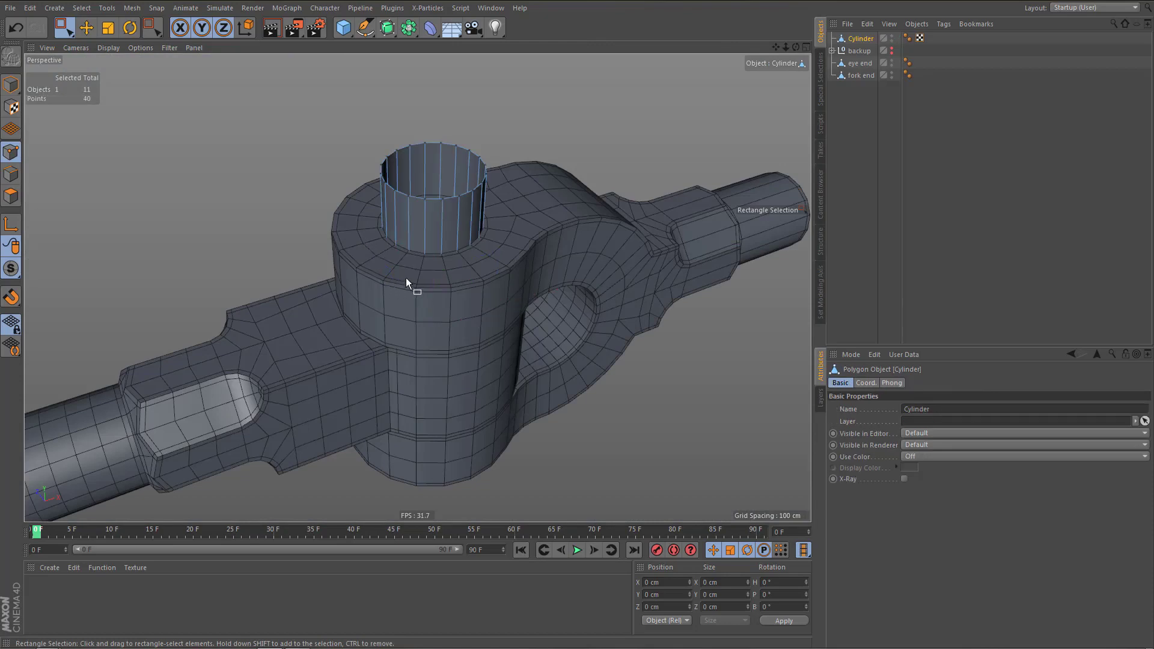
{"action": "middle_click_drag", "start_coordinate": [406, 278], "coordinate": [437, 286], "text": "alt"}
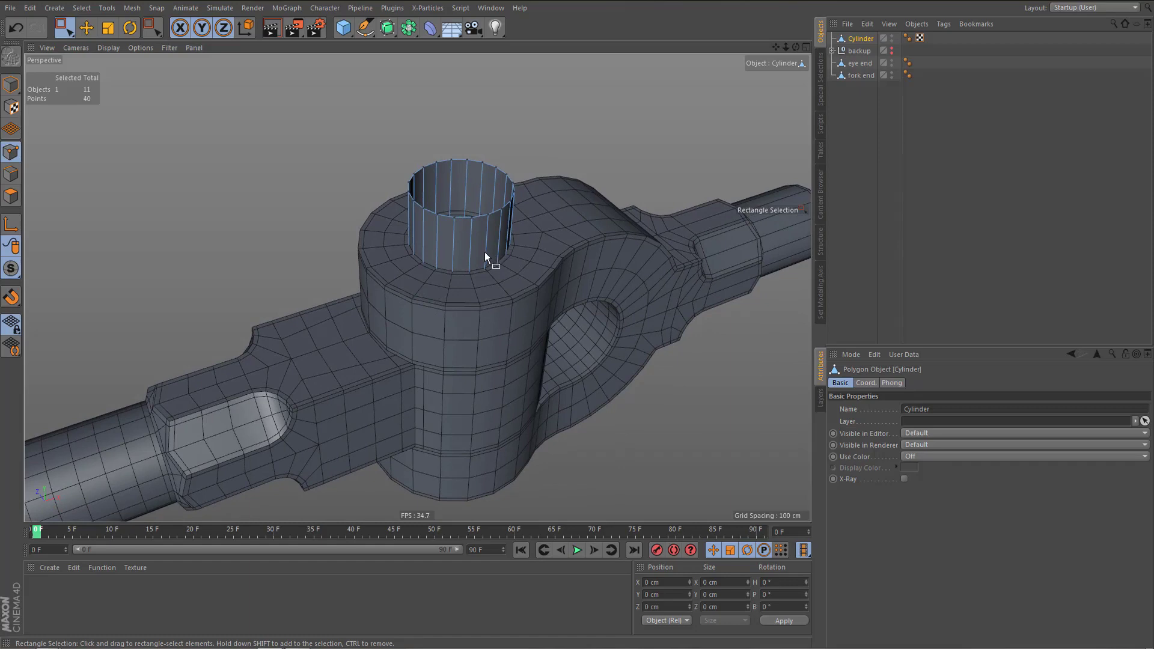
Try to close the cylinder's open upper end with Close Polygon Hole
{"action": "key", "text": "m"}
{"action": "key", "text": "d"}
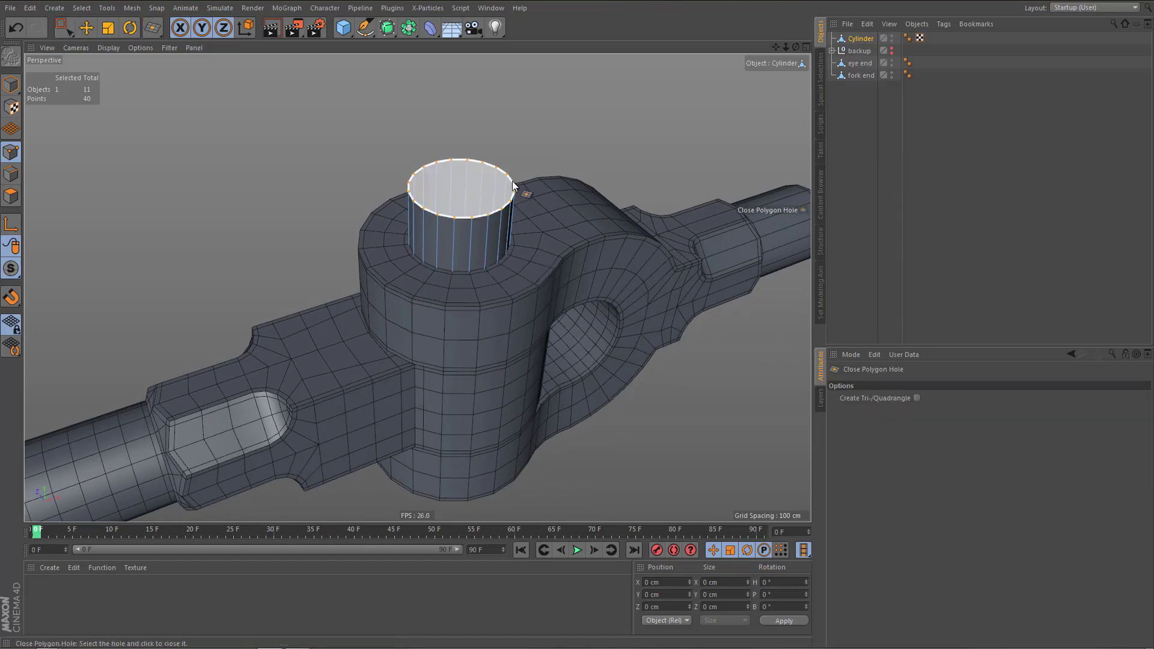
{"action": "left_click", "coordinate": [513, 186]}
Start the NitroCap plugin for capping the cylinder's open end
{"action": "left_click", "coordinate": [399, 7]}
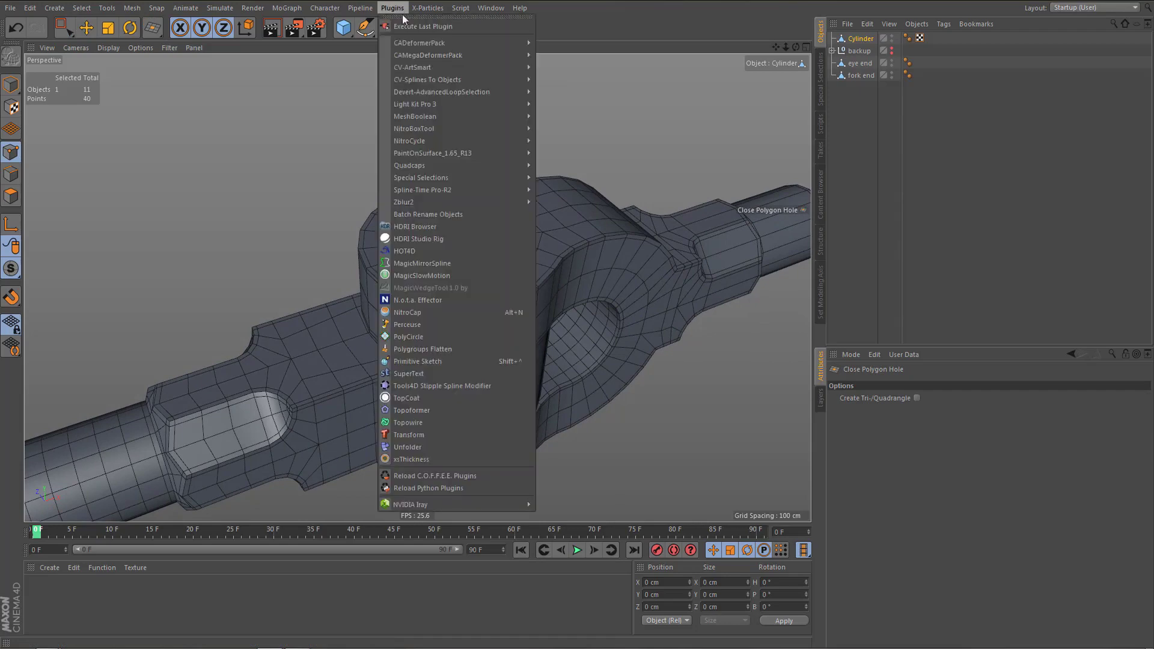
{"action": "left_click", "coordinate": [443, 313]}
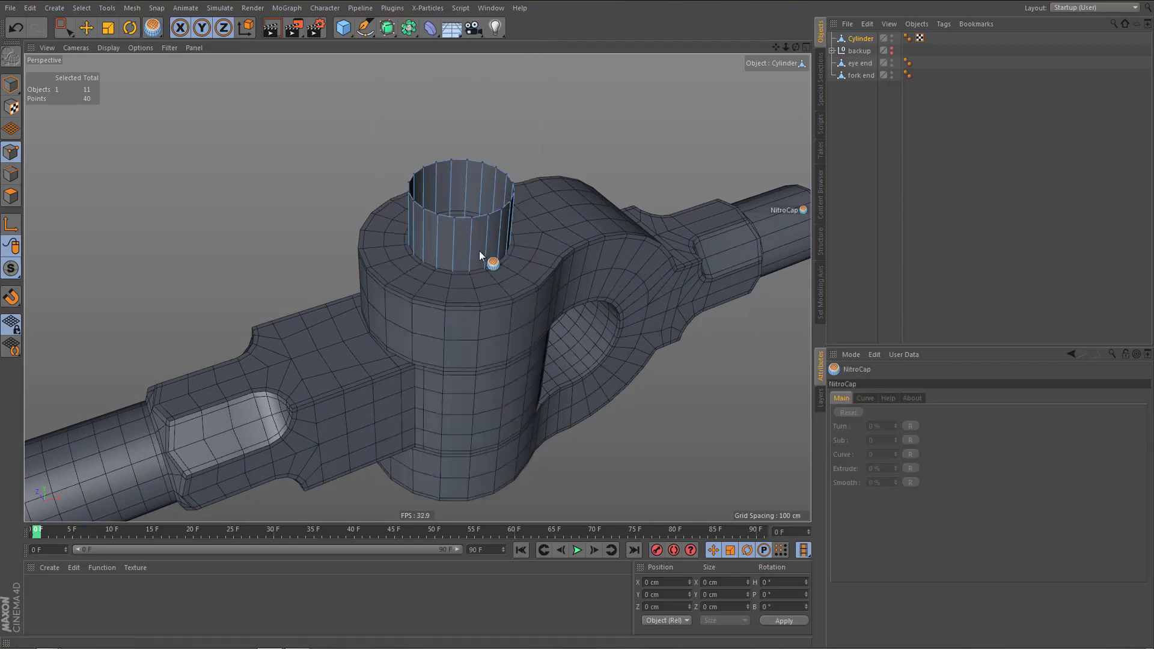
Cap the open upper and lower ends of the pin cylinder with NitroCap
{"action": "left_click", "coordinate": [488, 212]}
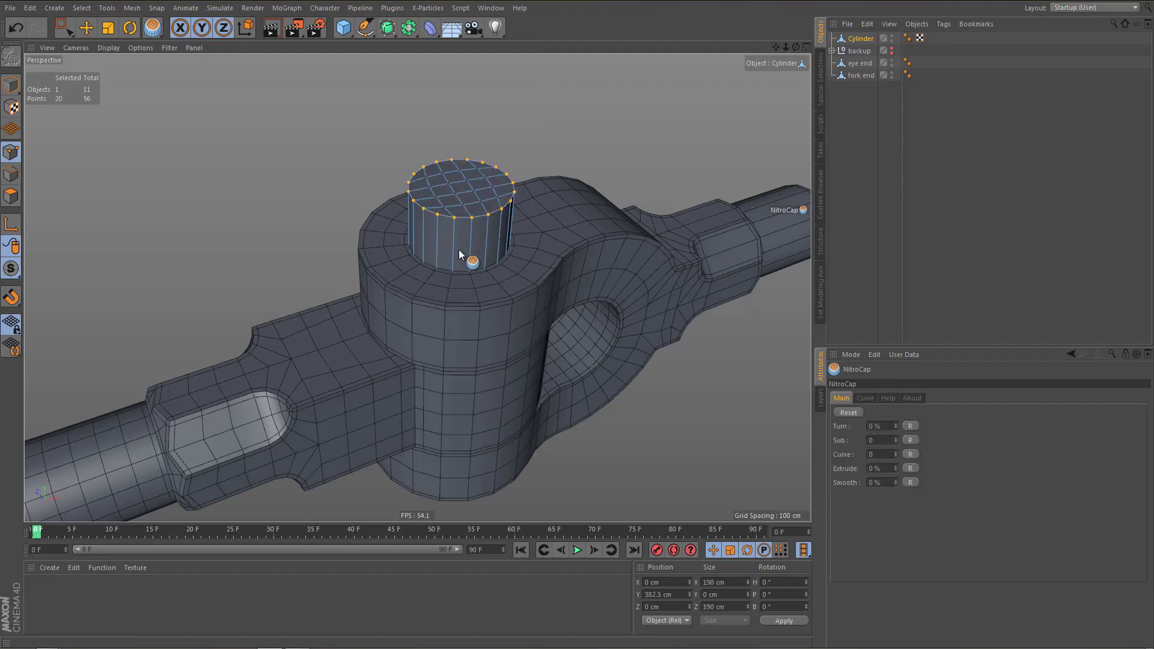
{"action": "scroll", "coordinate": [518, 208], "scroll_direction": "up", "scroll_amount": 6}
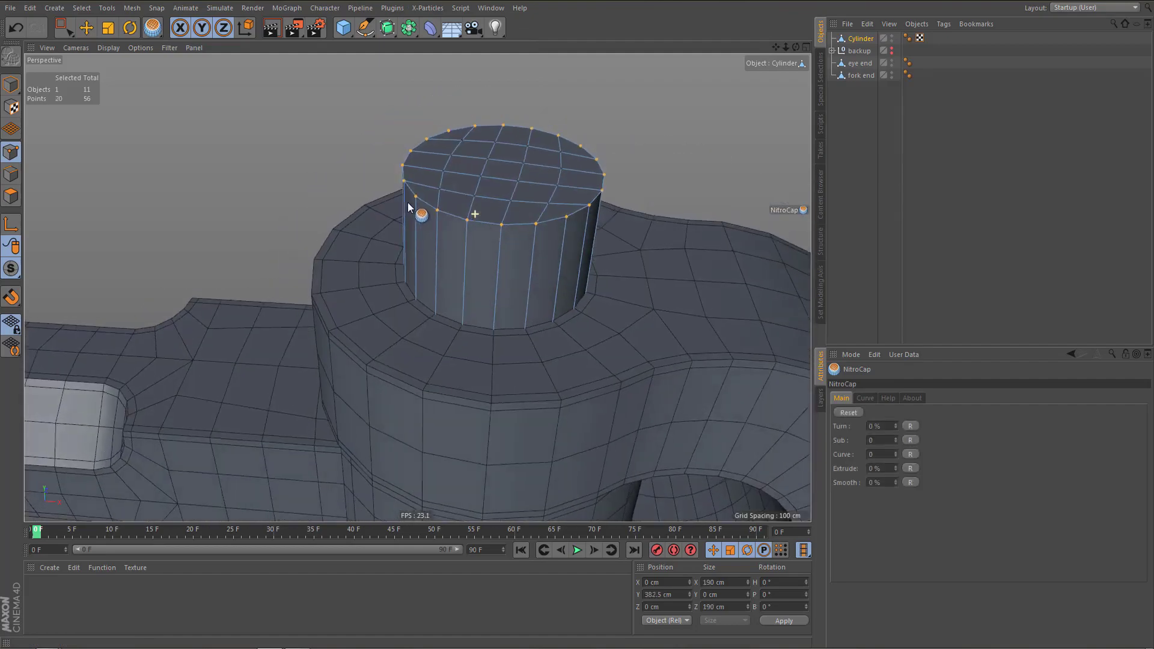
{"action": "left_click_drag", "start_coordinate": [442, 224], "coordinate": [453, 201], "text": "alt"}
{"action": "right_click_drag", "start_coordinate": [439, 242], "coordinate": [425, 348], "text": "alt"}
{"action": "left_click_drag", "start_coordinate": [446, 332], "coordinate": [443, 219], "text": "alt"}
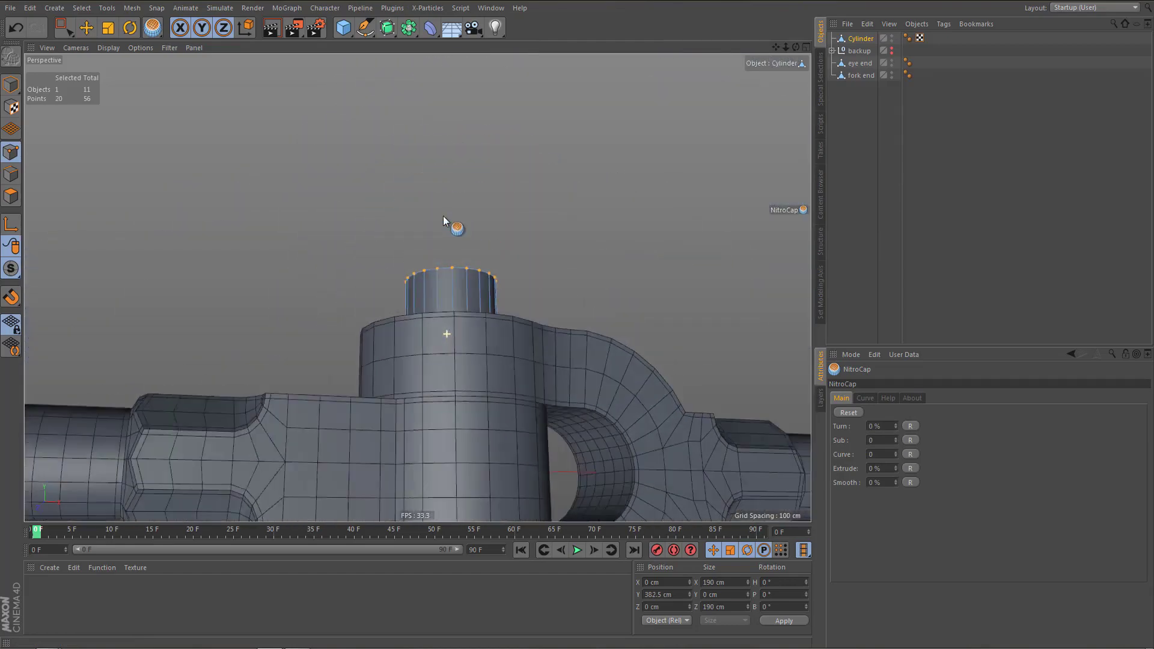
{"action": "right_click_drag", "start_coordinate": [438, 250], "coordinate": [404, 336], "text": "alt"}
{"action": "left_click_drag", "start_coordinate": [417, 285], "coordinate": [415, 108], "text": "alt"}
{"action": "right_click_drag", "start_coordinate": [436, 326], "coordinate": [476, 330], "text": "alt"}
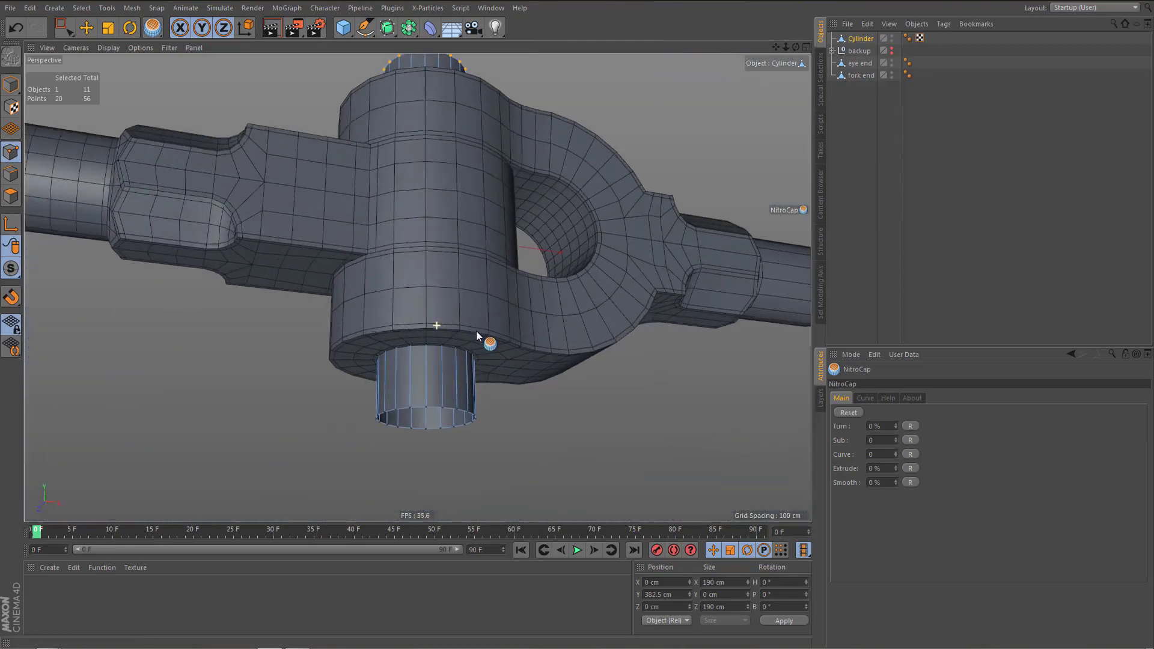
{"action": "left_click_drag", "start_coordinate": [446, 314], "coordinate": [435, 273], "text": "alt"}
{"action": "left_click", "coordinate": [453, 413]}
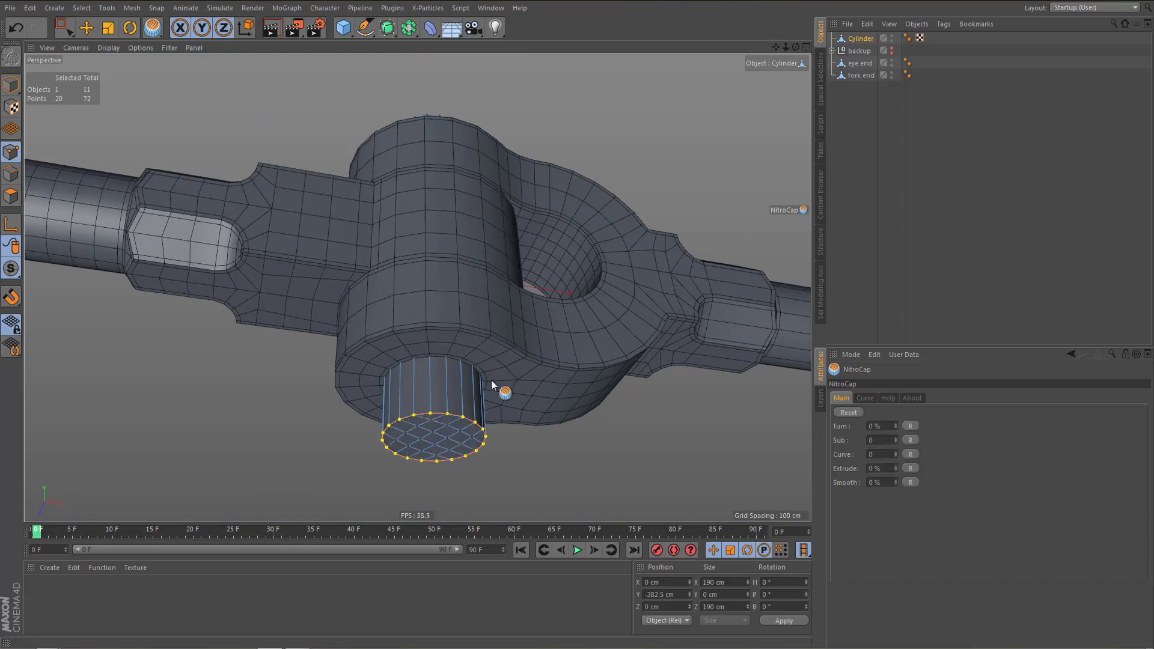
Examine how the cap grids on the two pin ends line up, from above and from below
{"action": "left_click_drag", "start_coordinate": [492, 380], "coordinate": [457, 323], "text": "alt"}
{"action": "middle_click", "coordinate": [459, 322]}
{"action": "middle_click", "coordinate": [575, 157]}
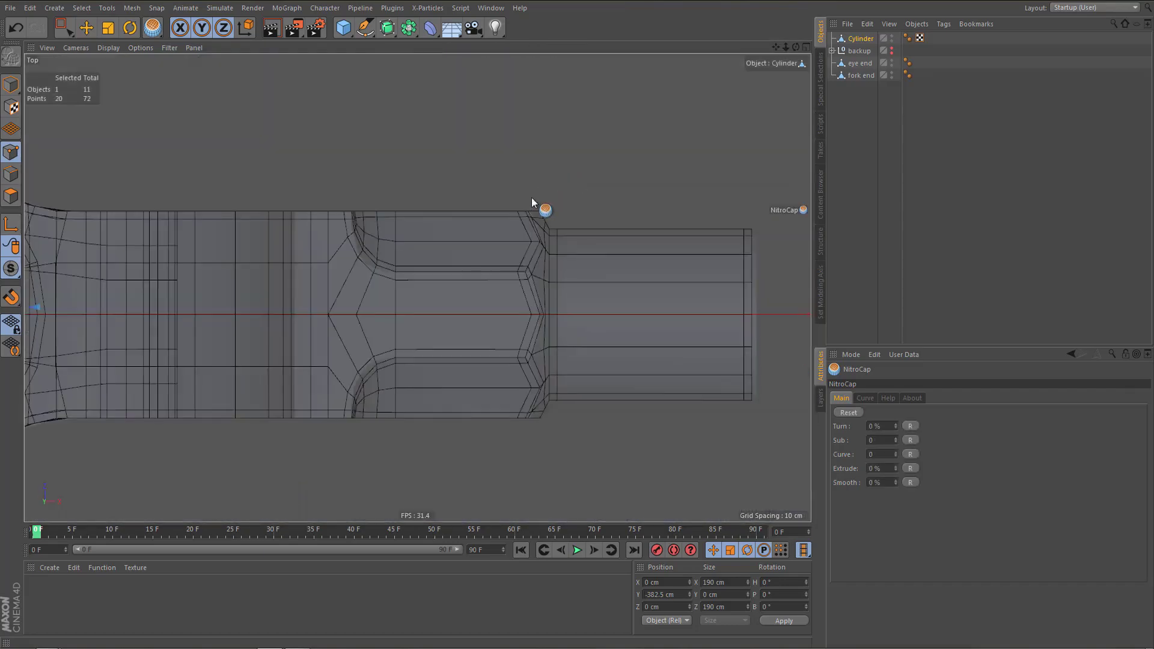
{"action": "mouse_move", "coordinate": [514, 210]}
{"action": "right_mouse_down", "text": "alt"}
{"action": "mouse_move", "coordinate": [489, 264]}
{"action": "mouse_move", "coordinate": [499, 257]}
{"action": "right_mouse_up", "text": "alt"}
{"action": "scroll", "coordinate": [442, 248], "scroll_direction": "up", "scroll_amount": 5}
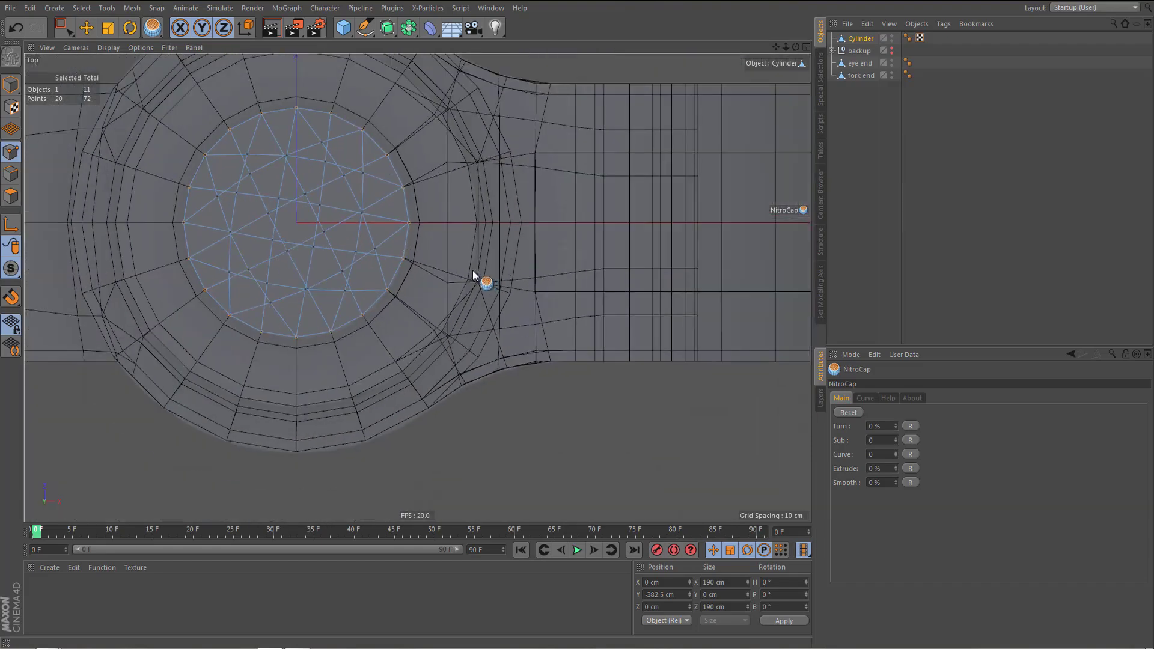
{"action": "middle_click", "coordinate": [479, 275]}
{"action": "middle_click", "coordinate": [354, 214]}
{"action": "left_click_drag", "start_coordinate": [458, 317], "coordinate": [452, 275], "text": "alt"}
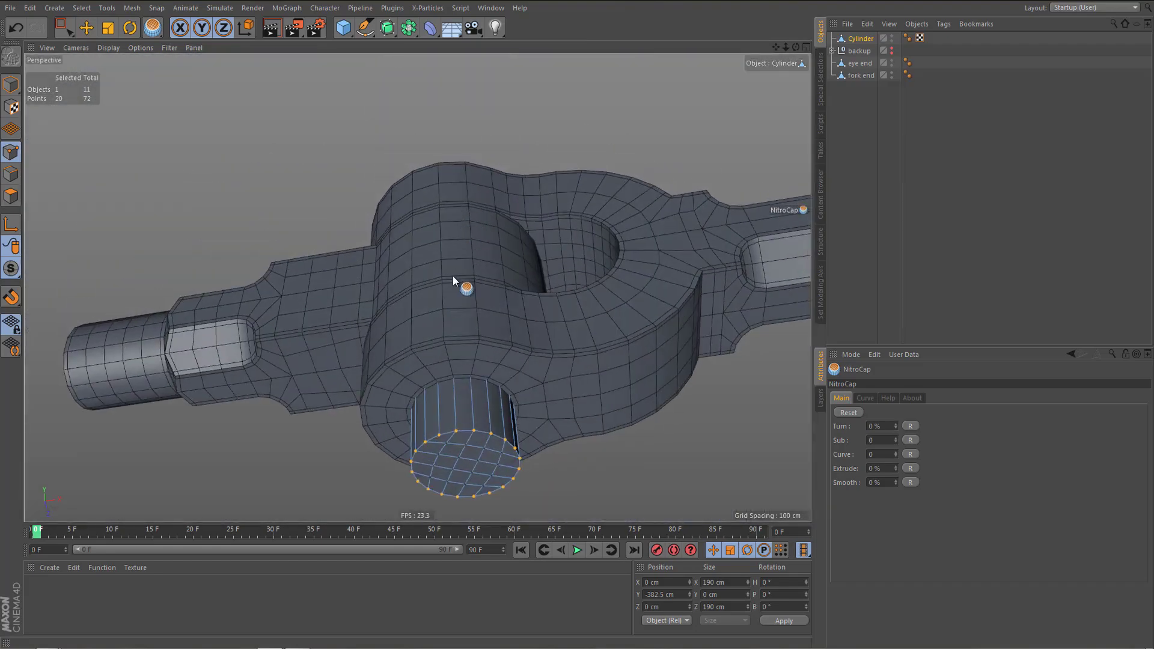
Undo the pin's lower cap and recreate it with NitroCap at a Turn of 24%
{"action": "key", "text": "e"}
{"action": "key", "text": "ctrl+z"}
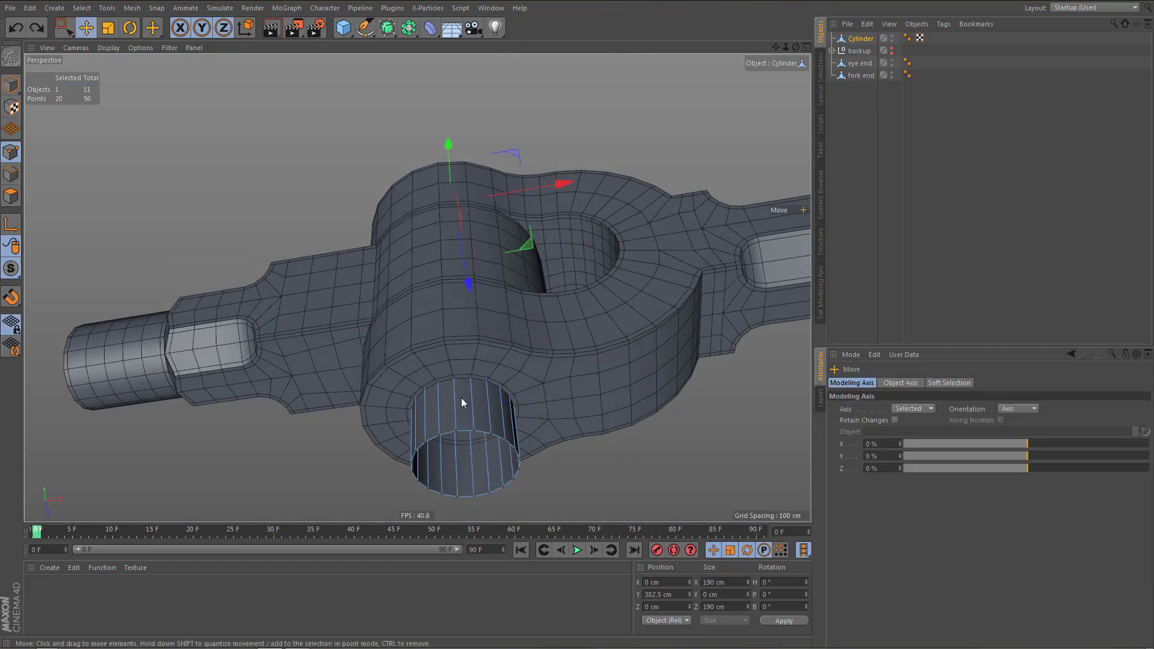
{"action": "left_click", "coordinate": [780, 211]}
{"action": "left_click", "coordinate": [806, 218]}
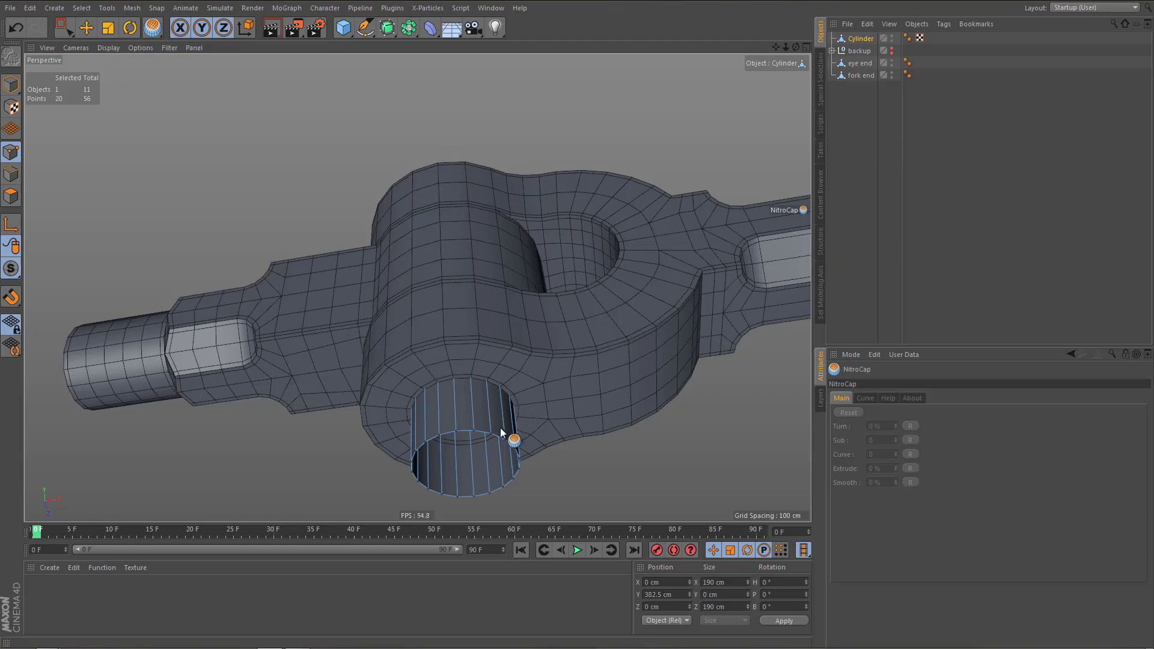
{"action": "left_click", "coordinate": [516, 428]}
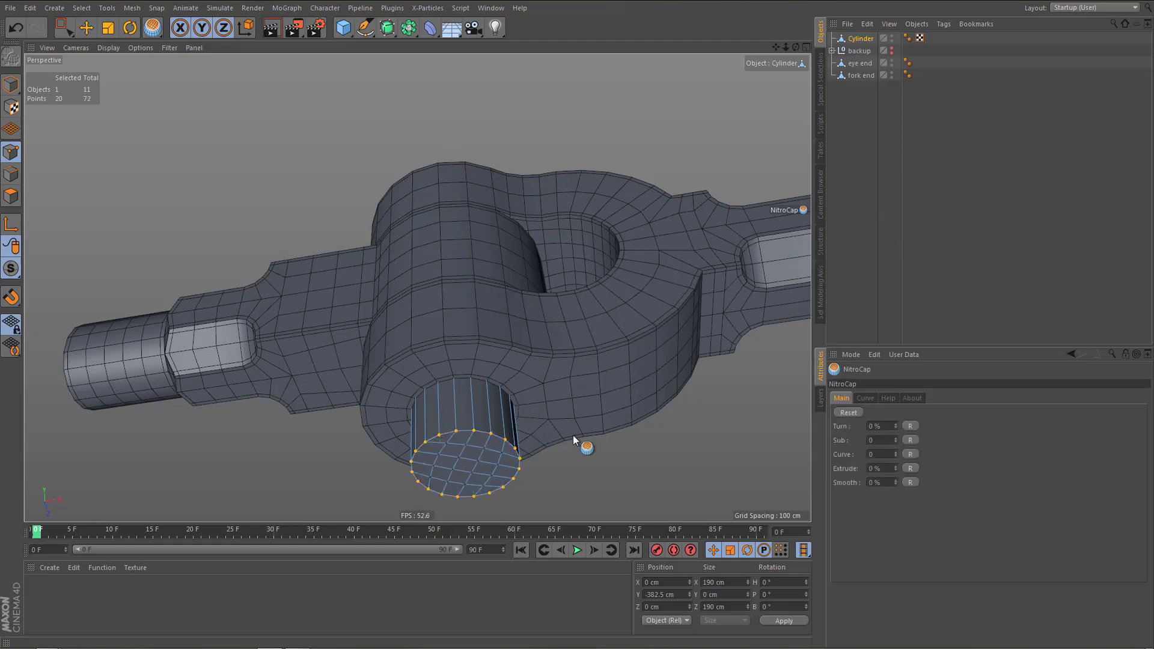
{"action": "left_click", "coordinate": [895, 424]}
{"action": "left_click_drag", "start_coordinate": [895, 426], "coordinate": [896, 413]}
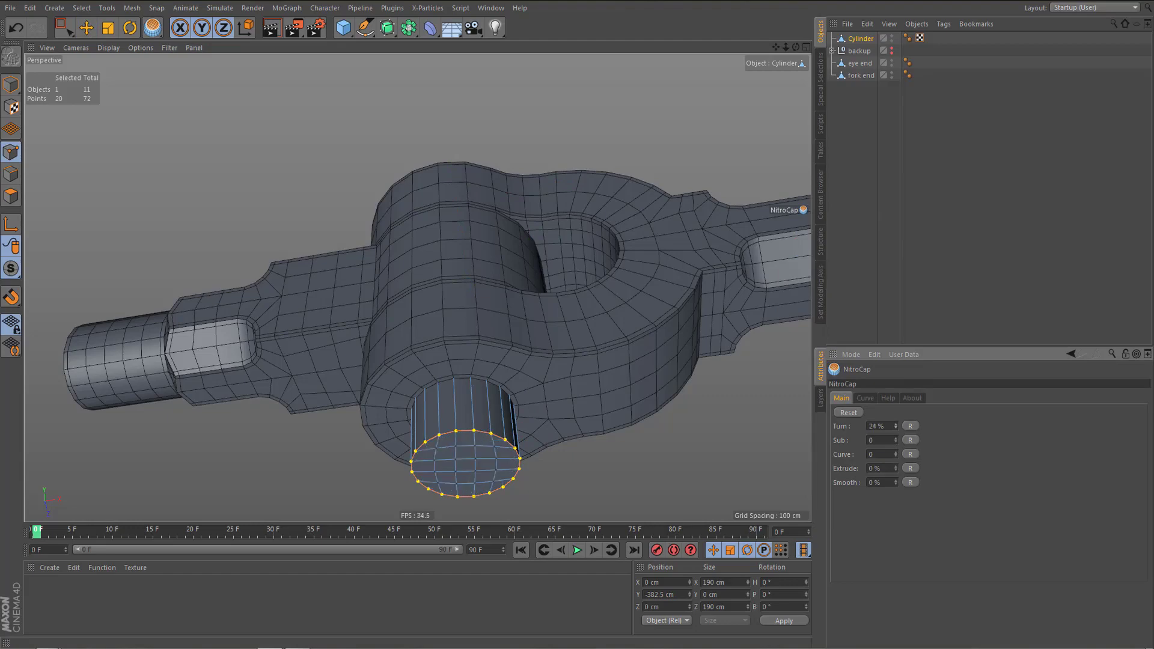
{"action": "left_click_drag", "start_coordinate": [538, 449], "coordinate": [597, 315], "text": "alt"}
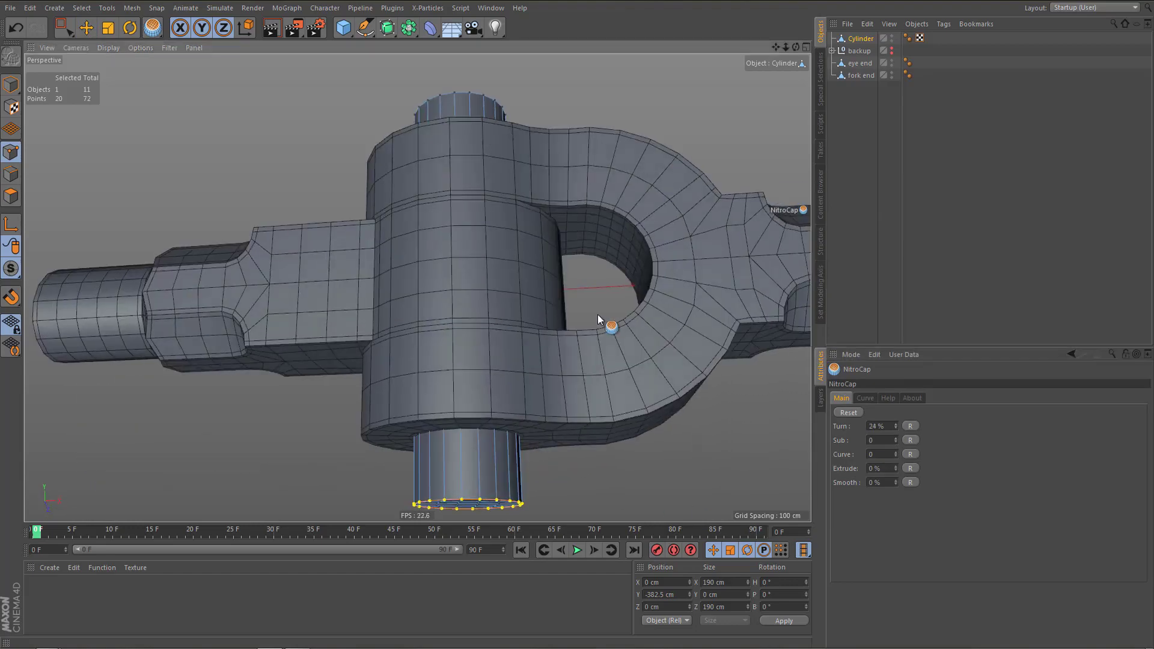
{"action": "middle_click", "coordinate": [598, 315]}
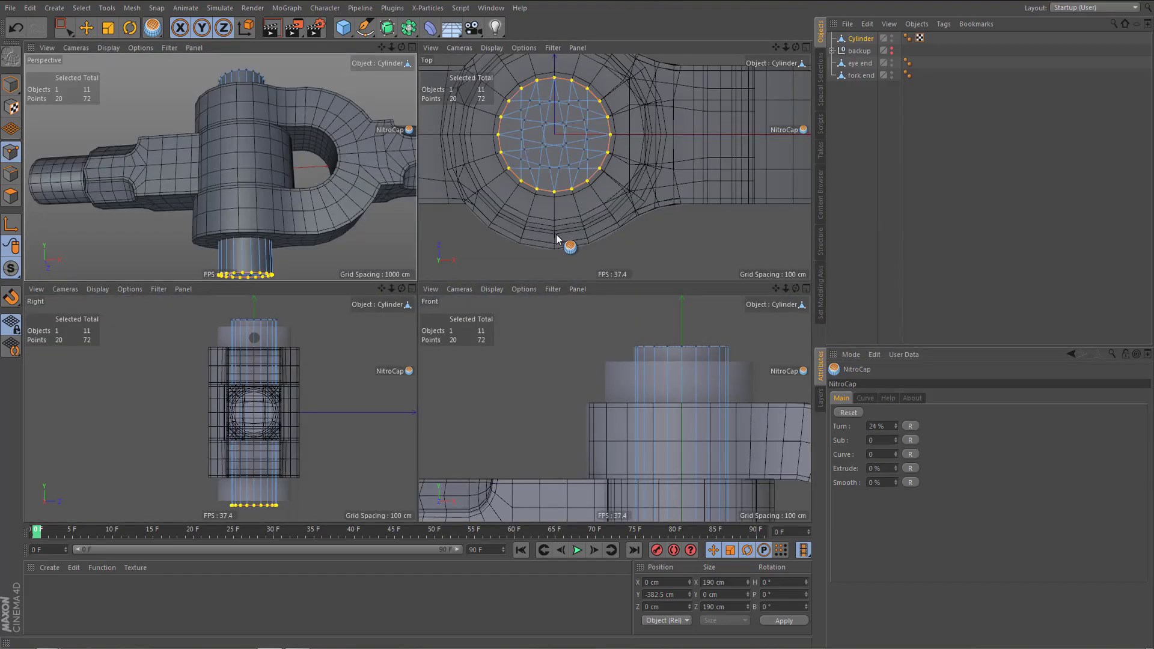
{"action": "middle_click", "coordinate": [556, 235]}
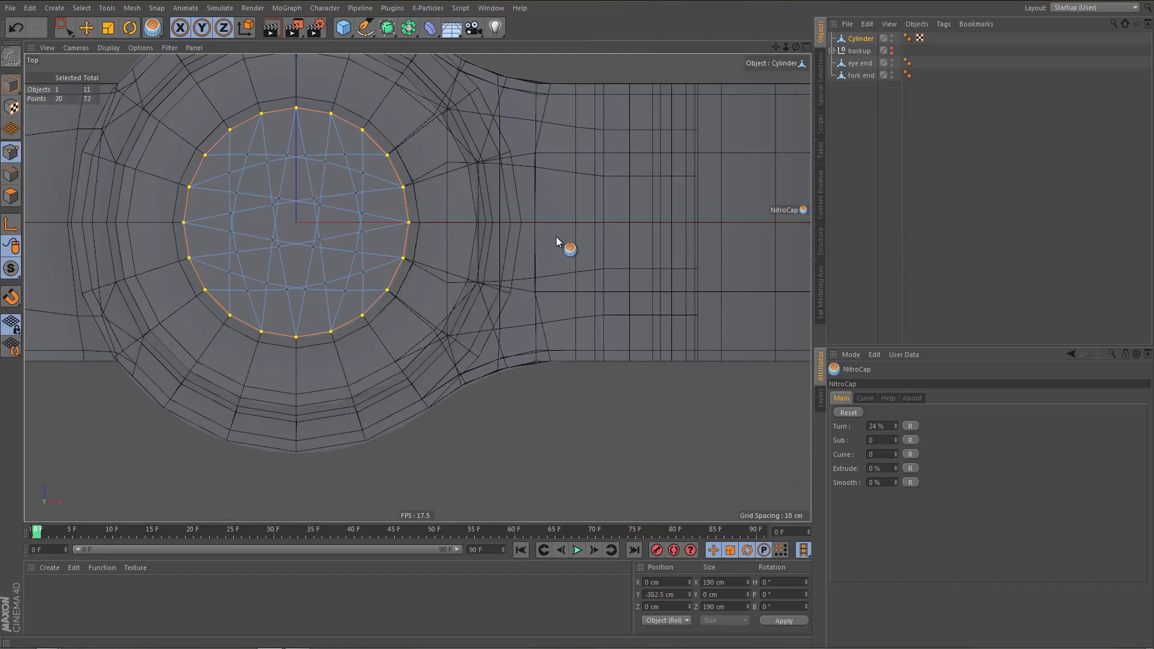
{"action": "middle_click", "coordinate": [553, 269]}
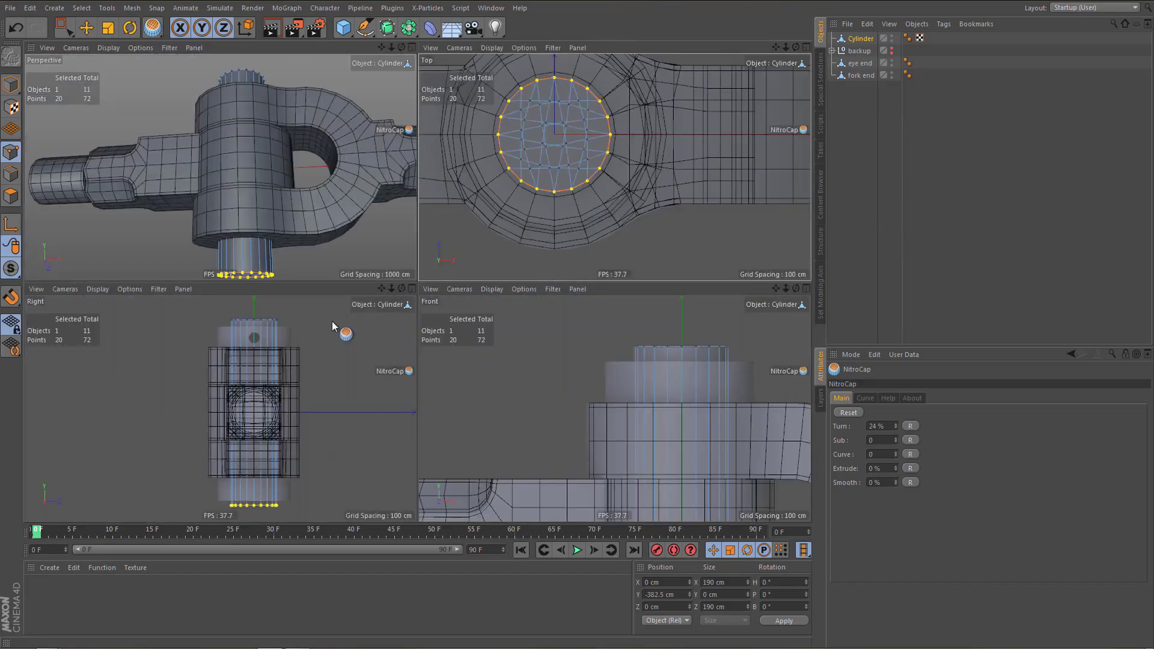
Ring-select the pin cylinder's vertical edges and cut across them at mid-height
{"action": "middle_click", "coordinate": [334, 323]}
{"action": "scroll", "coordinate": [441, 331], "scroll_direction": "down", "scroll_amount": 2}
{"action": "key", "text": "Return"}
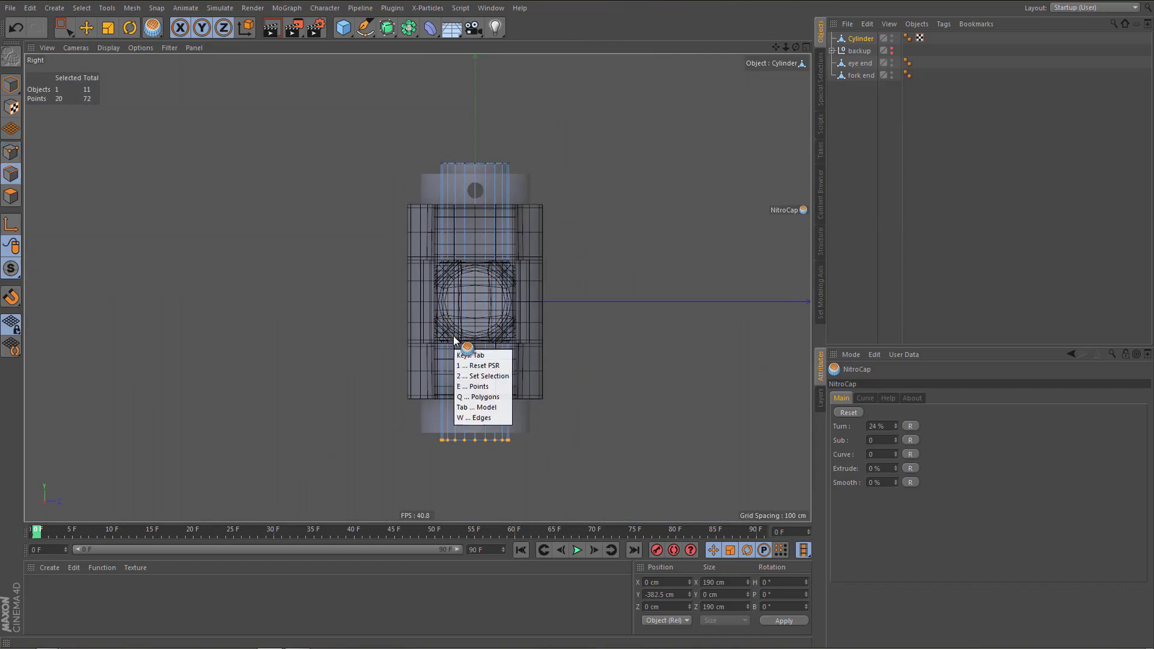
{"action": "key", "text": "u"}
{"action": "key", "text": "b"}
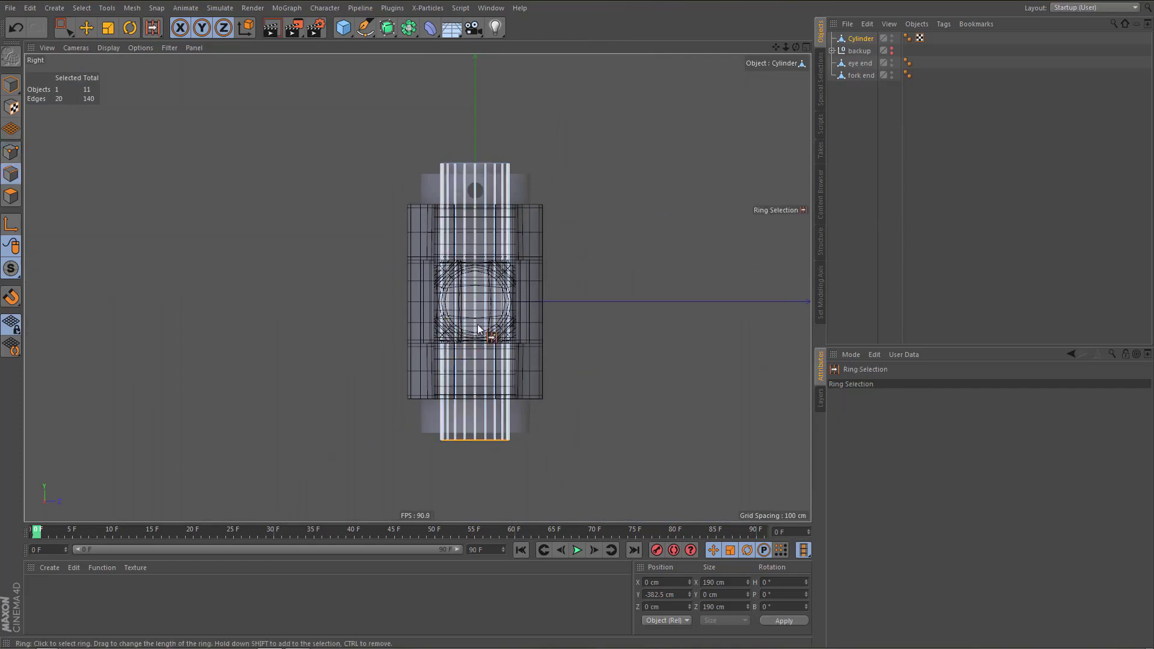
{"action": "left_click", "coordinate": [468, 354]}
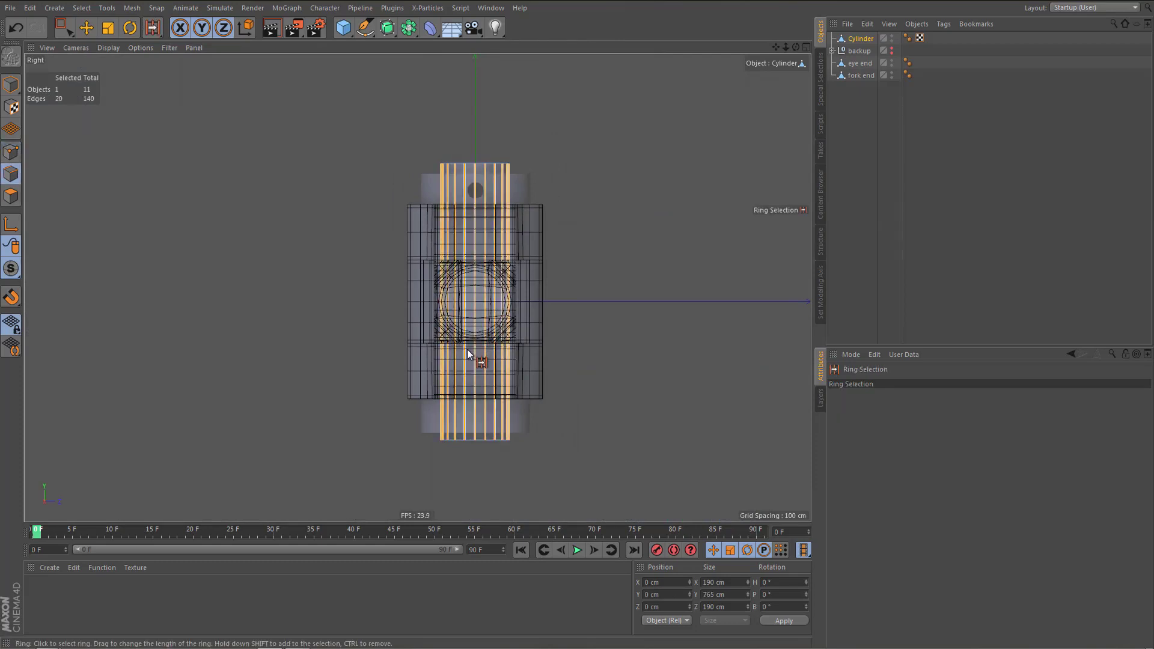
{"action": "key", "text": "m"}
{"action": "key", "text": "m"}
Select all points at the pin cylinder's lower end and delete them, leaving only the upper half
{"action": "key", "text": "Return"}
{"action": "key", "text": "0"}
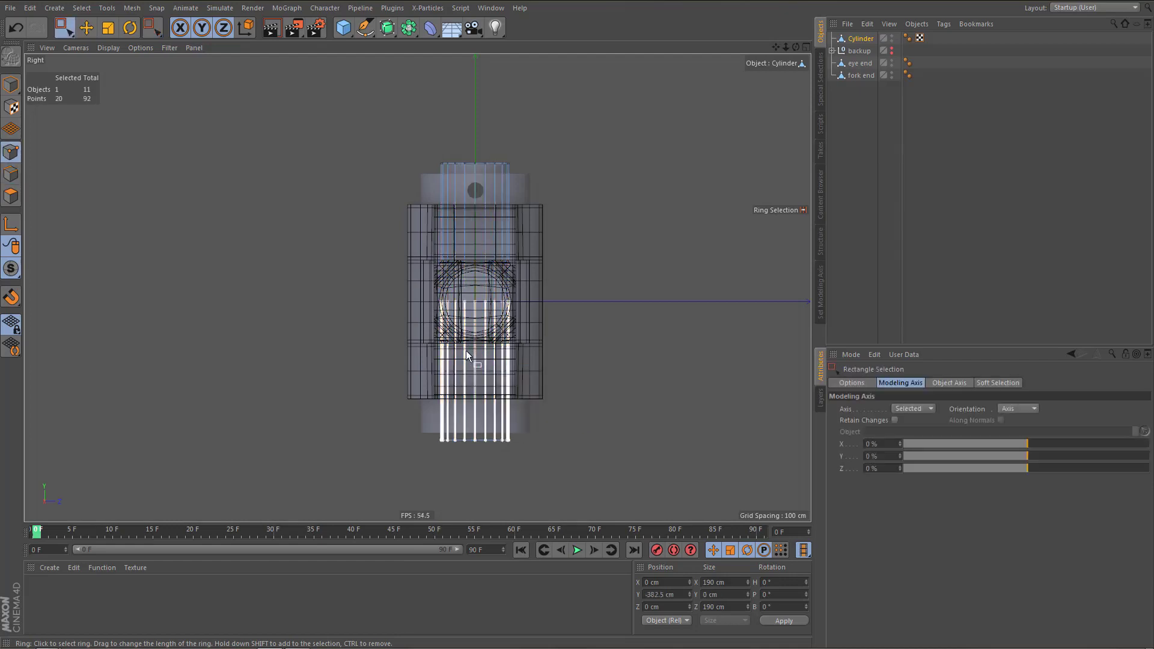
{"action": "left_click_drag", "start_coordinate": [400, 398], "coordinate": [552, 498]}
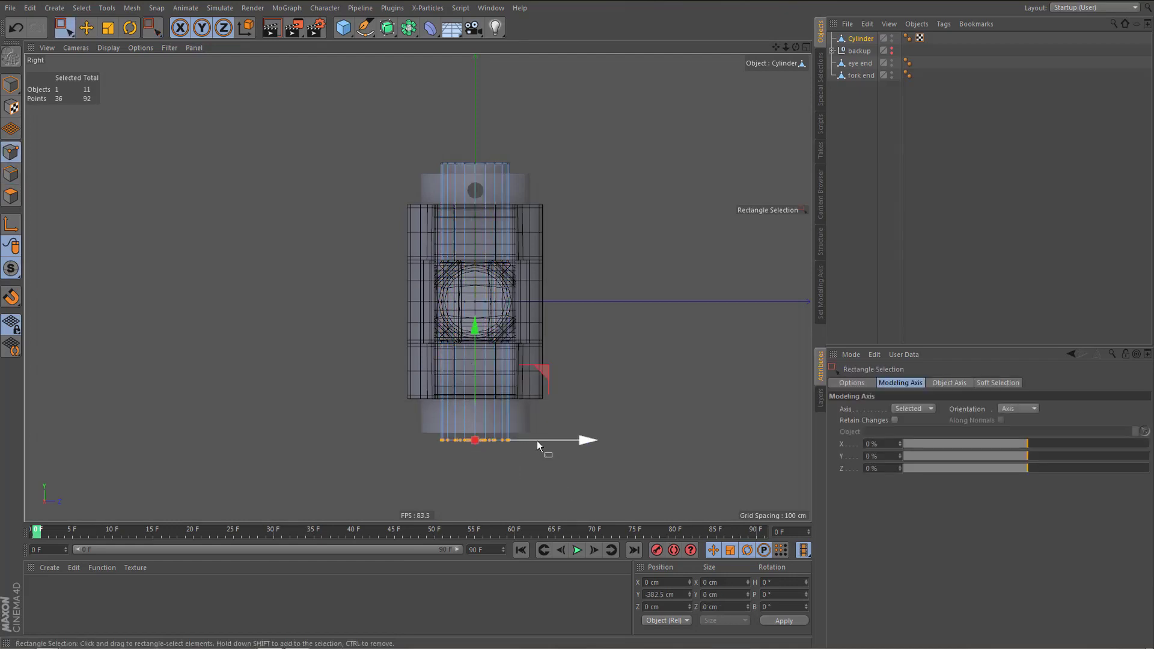
{"action": "key", "text": "Delete"}
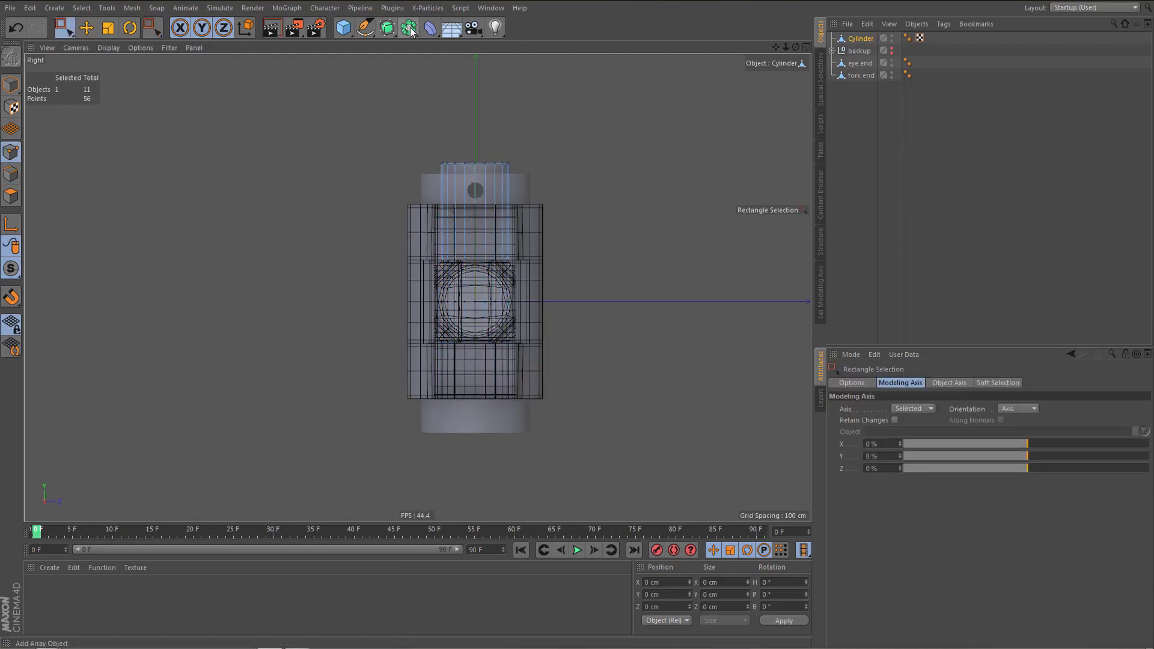
Put the Cylinder under a Symmetry object and set its mirror plane to XZ
{"action": "left_click_drag", "start_coordinate": [411, 31], "coordinate": [563, 91], "text": "alt"}
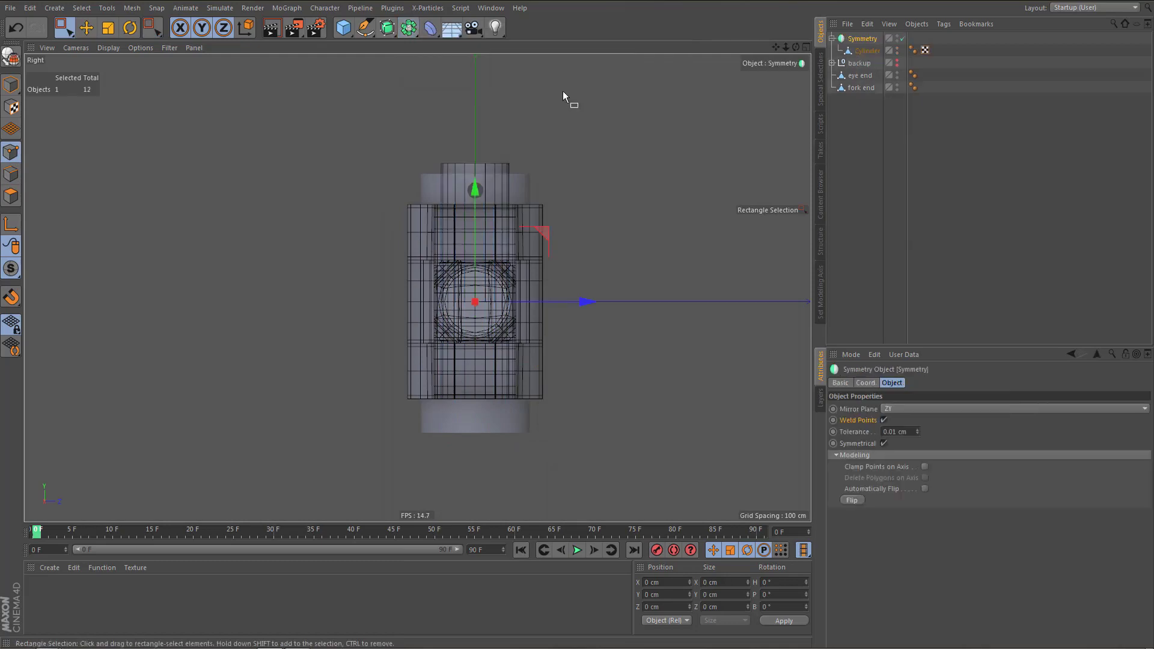
{"action": "left_click", "coordinate": [913, 406]}
{"action": "left_click", "coordinate": [912, 444]}
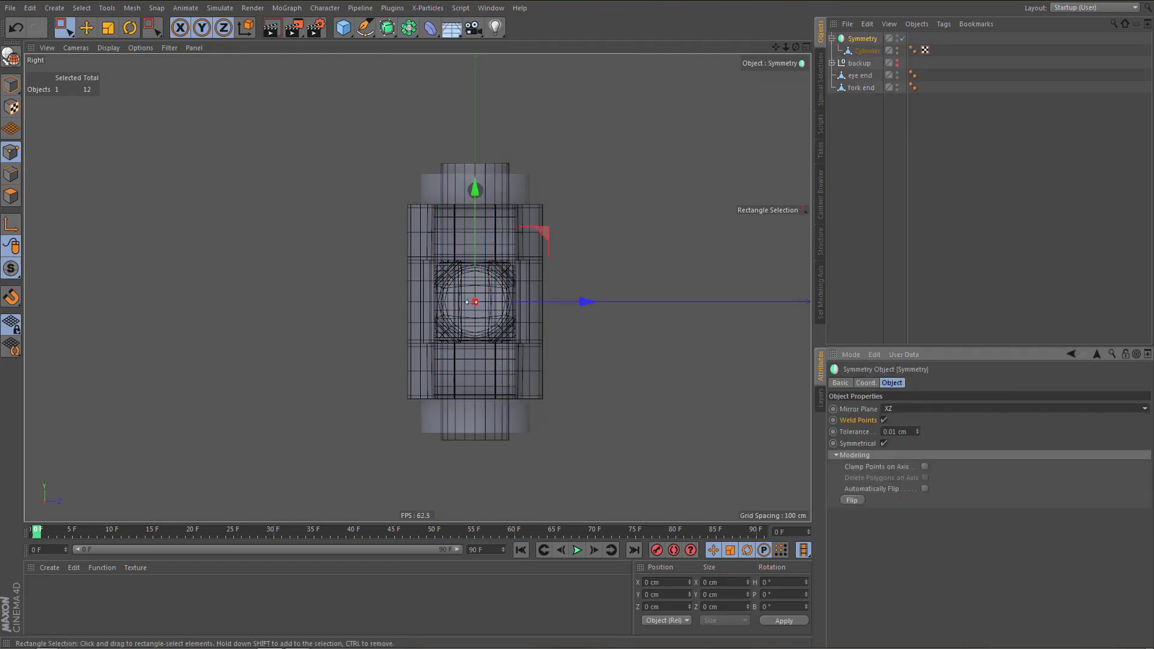
Rotate the Cylinder inside the Symmetry object about its vertical axis and set its heading to 10°
{"action": "middle_click", "coordinate": [469, 301]}
{"action": "middle_click", "coordinate": [373, 191]}
{"action": "middle_click", "coordinate": [453, 222]}
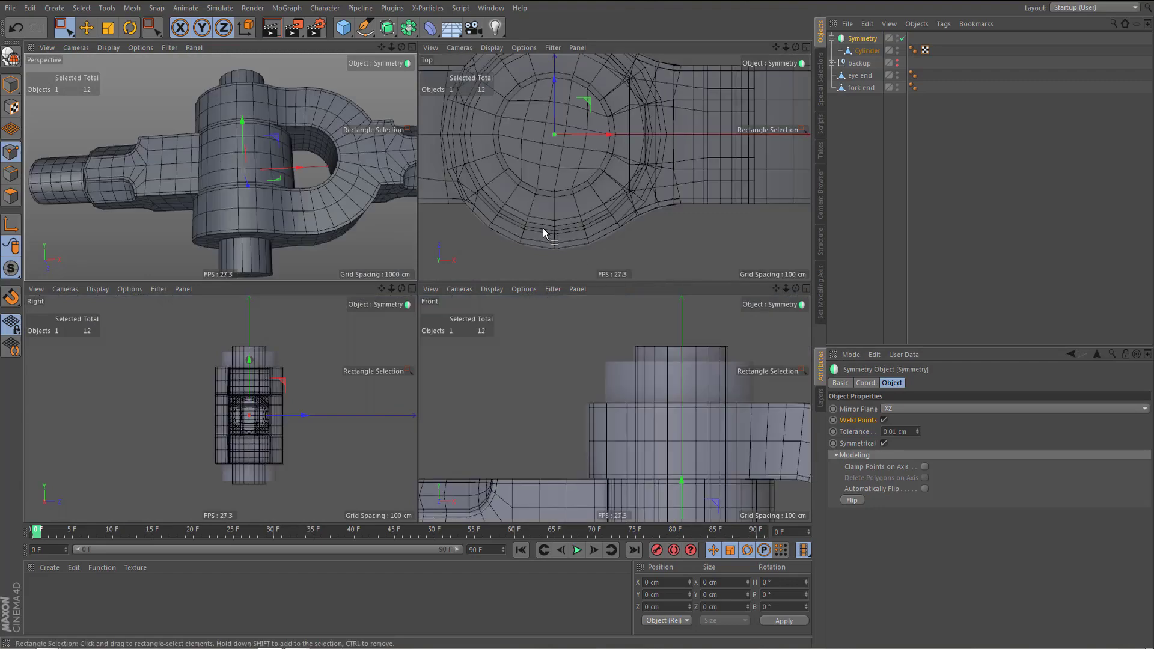
{"action": "middle_click", "coordinate": [543, 232]}
{"action": "scroll", "coordinate": [440, 321], "scroll_direction": "up", "scroll_amount": 3}
{"action": "middle_click_drag", "start_coordinate": [386, 256], "coordinate": [420, 279], "text": "alt"}
{"action": "scroll", "coordinate": [413, 323], "scroll_direction": "up", "scroll_amount": 2}
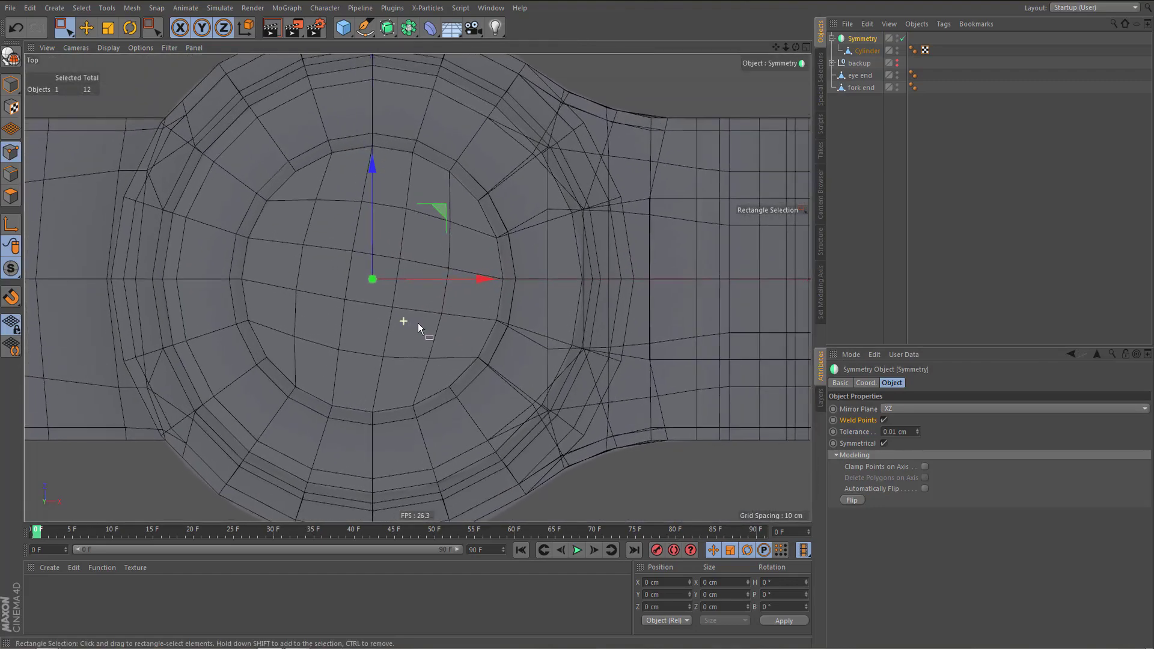
{"action": "key", "text": "r"}
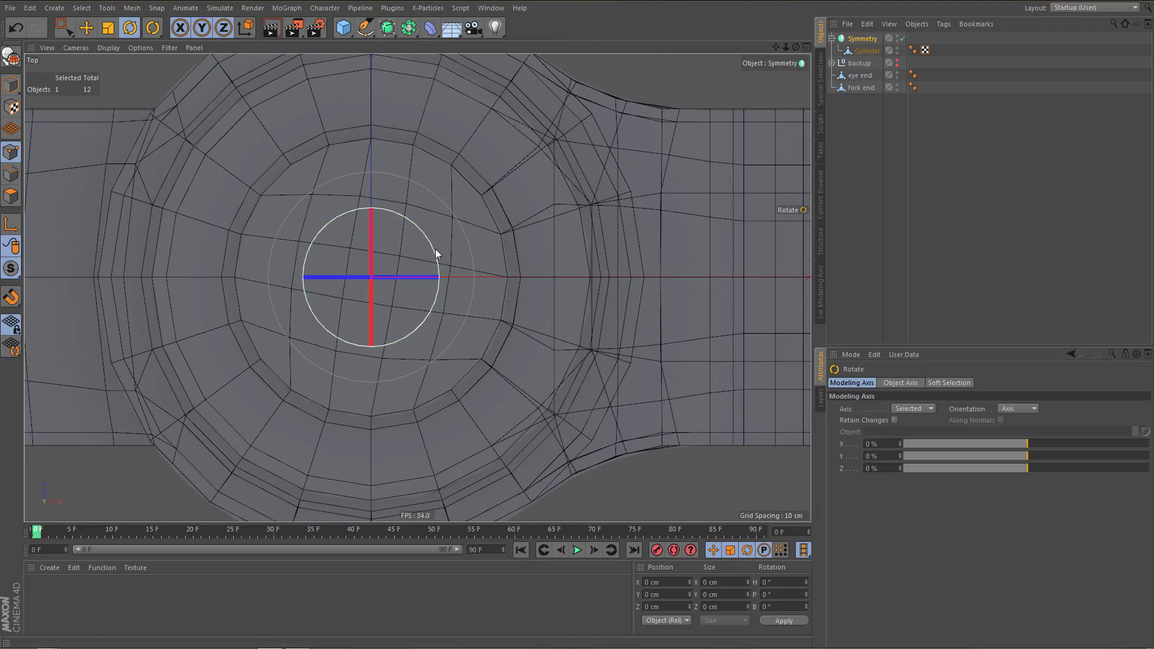
{"action": "left_click_drag", "start_coordinate": [436, 249], "coordinate": [433, 240]}
{"action": "left_click", "coordinate": [782, 582]}
{"action": "type", "text": "1"}
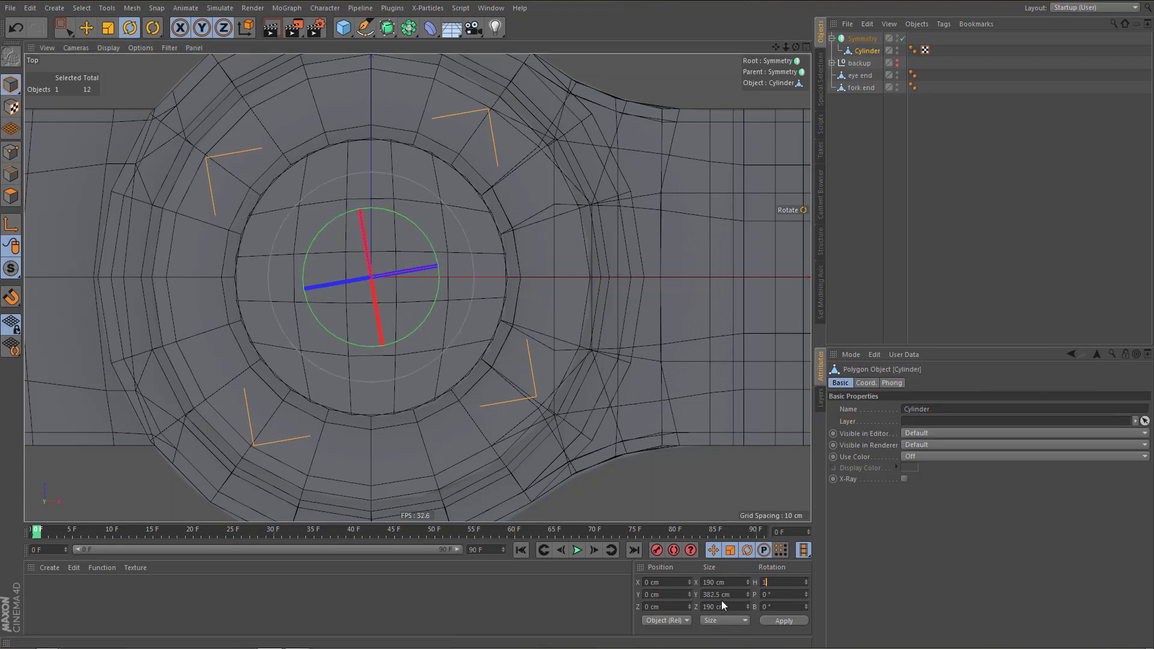
{"action": "type", "text": "0"}
{"action": "key", "text": "Return"}
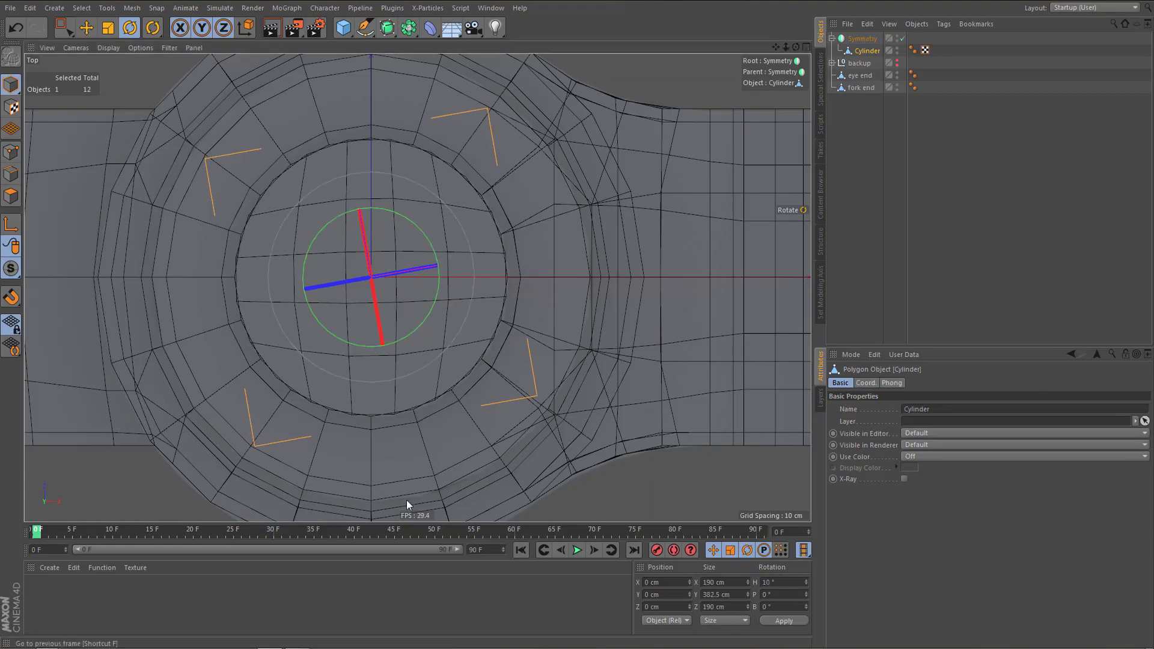
Undo both heading rotations of the Cylinder
{"action": "scroll", "coordinate": [373, 190], "scroll_direction": "up", "scroll_amount": 5}
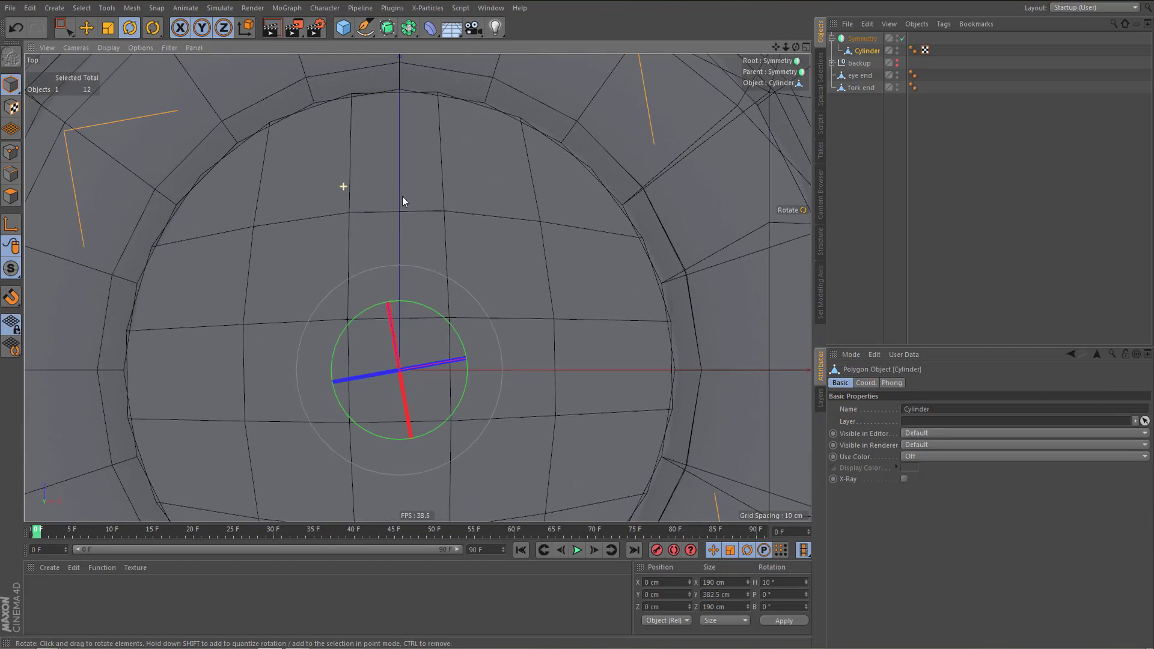
{"action": "key", "text": "ctrl+z"}
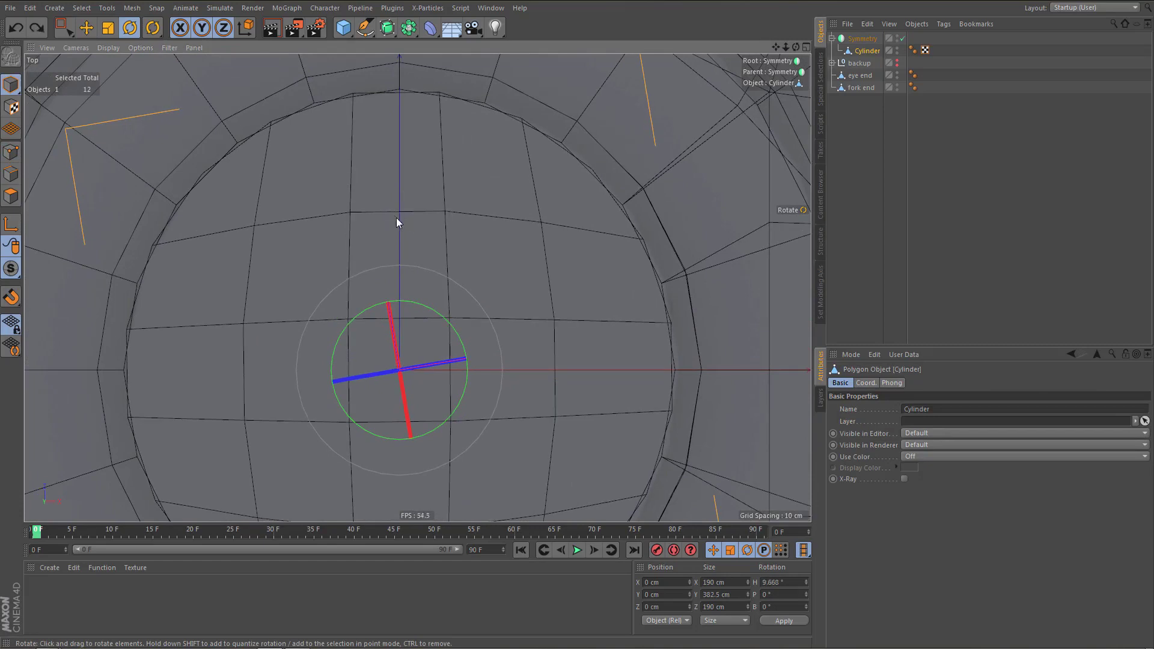
{"action": "key", "text": "ctrl+z"}
Move the Cylinder out of the Symmetry object to the end of the object hierarchy
{"action": "middle_click", "coordinate": [398, 222]}
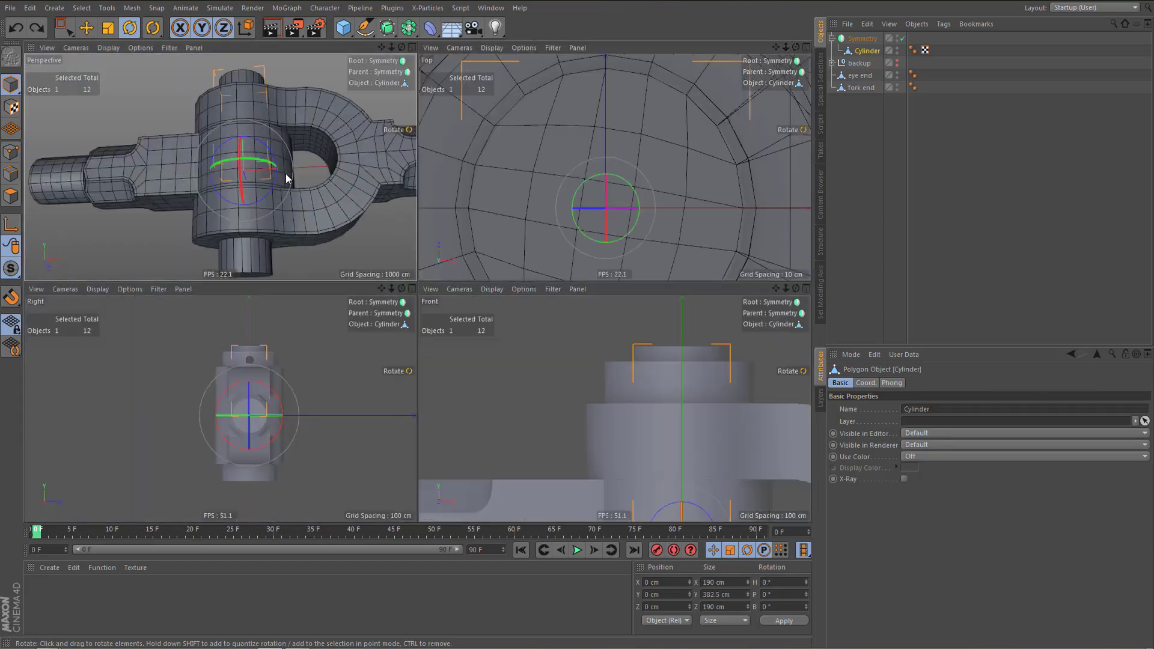
{"action": "middle_click", "coordinate": [369, 229]}
{"action": "left_click_drag", "start_coordinate": [369, 229], "coordinate": [443, 129], "text": "alt"}
{"action": "left_click_drag", "start_coordinate": [458, 234], "coordinate": [464, 170], "text": "alt"}
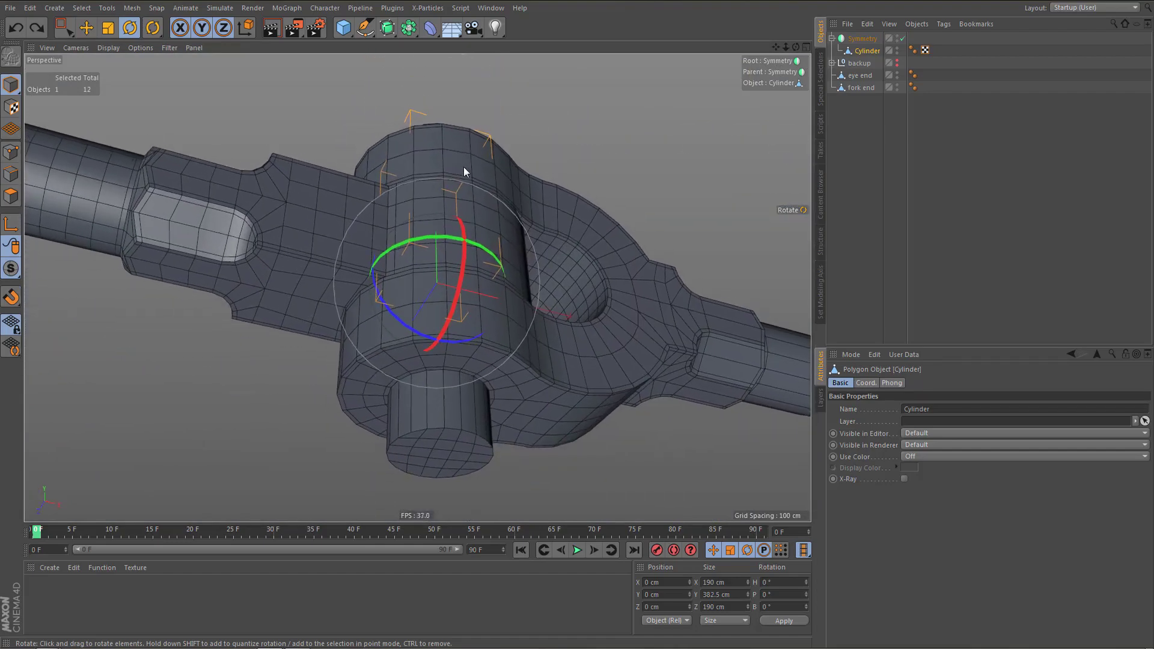
{"action": "left_click", "coordinate": [862, 38]}
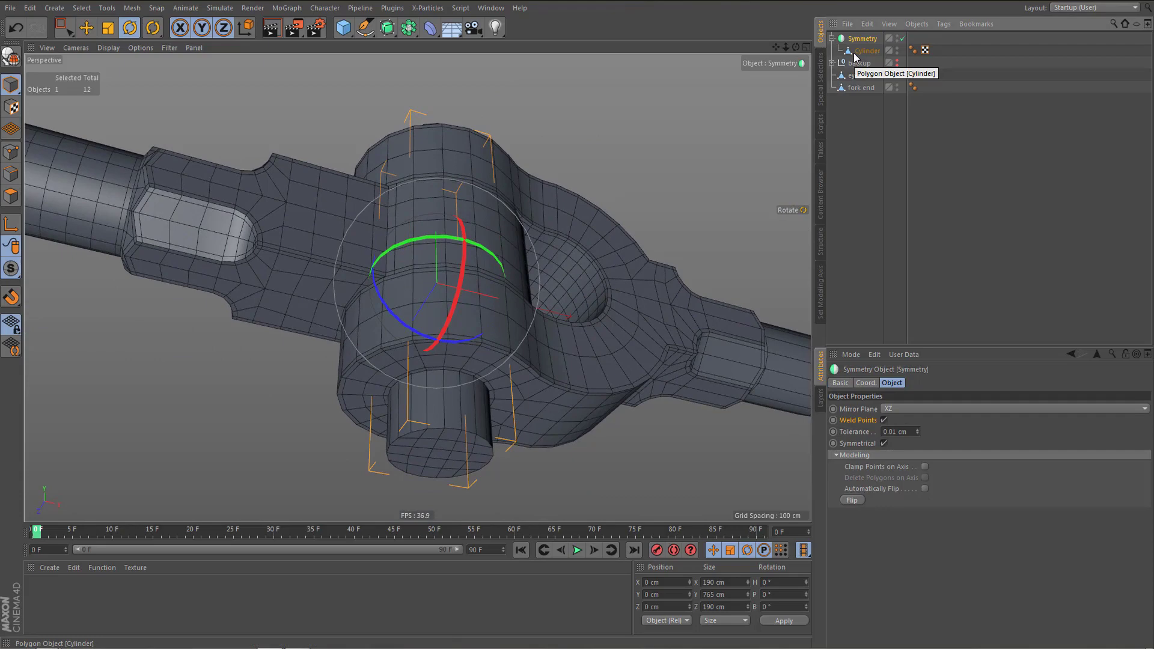
{"action": "left_click_drag", "start_coordinate": [860, 51], "coordinate": [864, 96]}
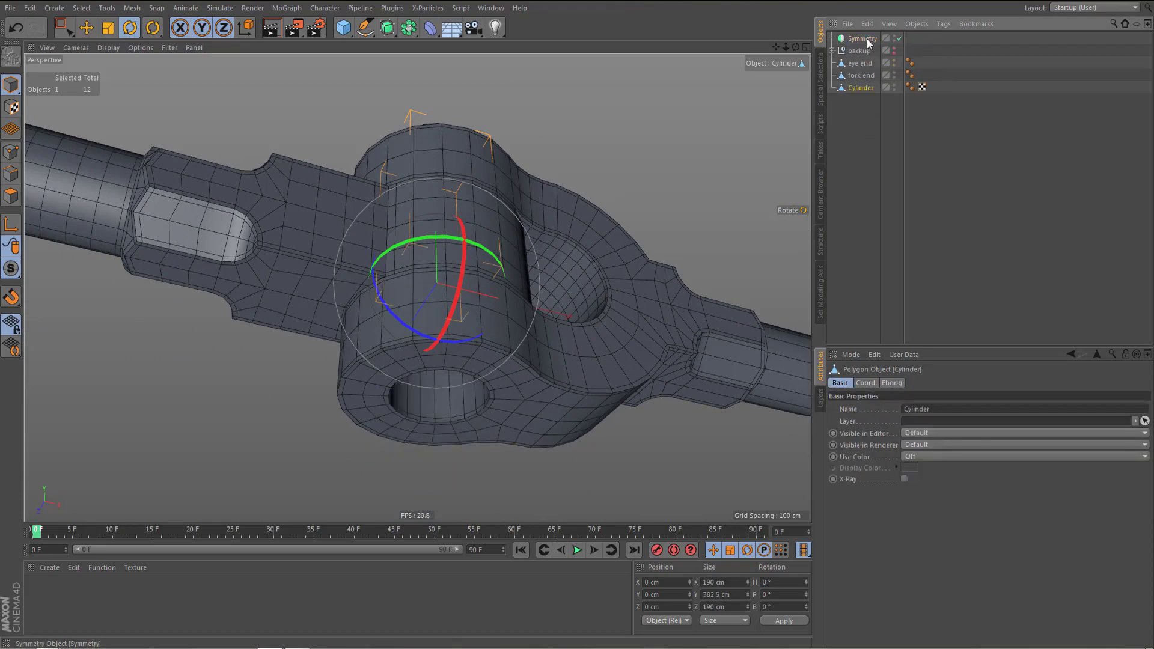
Delete the empty Symmetry object and select the Cylinder in the object hierarchy
{"action": "left_click", "coordinate": [863, 39]}
{"action": "key", "text": "Delete"}
{"action": "left_click", "coordinate": [860, 77]}
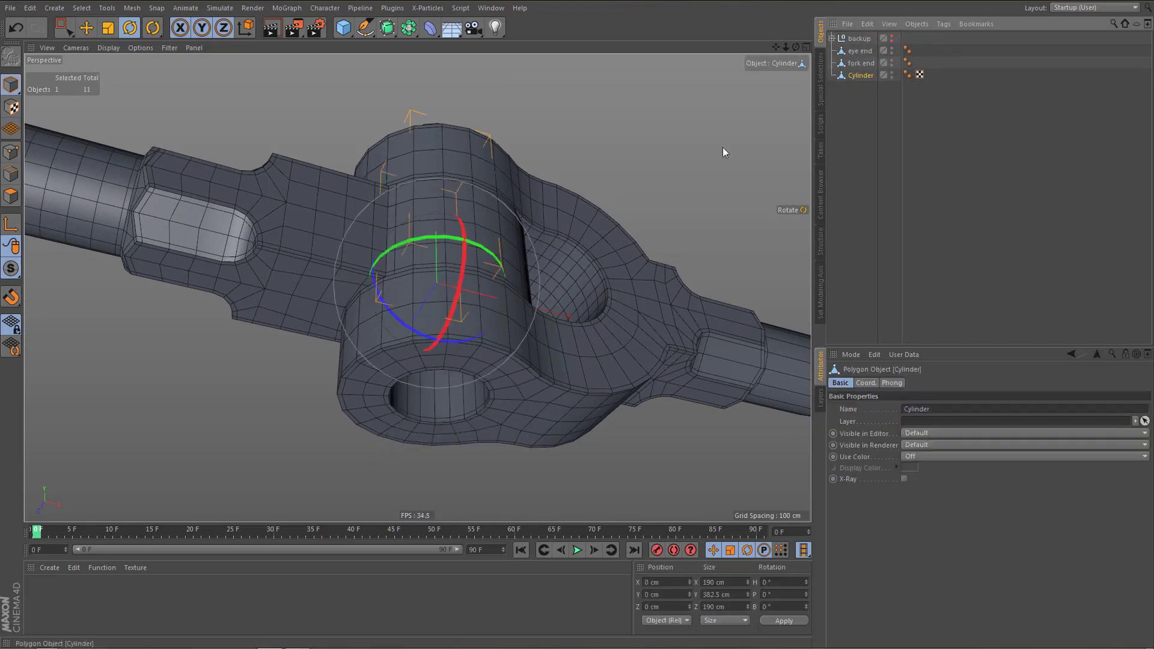
Select all cap polygons on the Cylinder's upper end and delete them, leaving that end open
{"action": "left_click_drag", "start_coordinate": [723, 152], "coordinate": [440, 282], "text": "alt"}
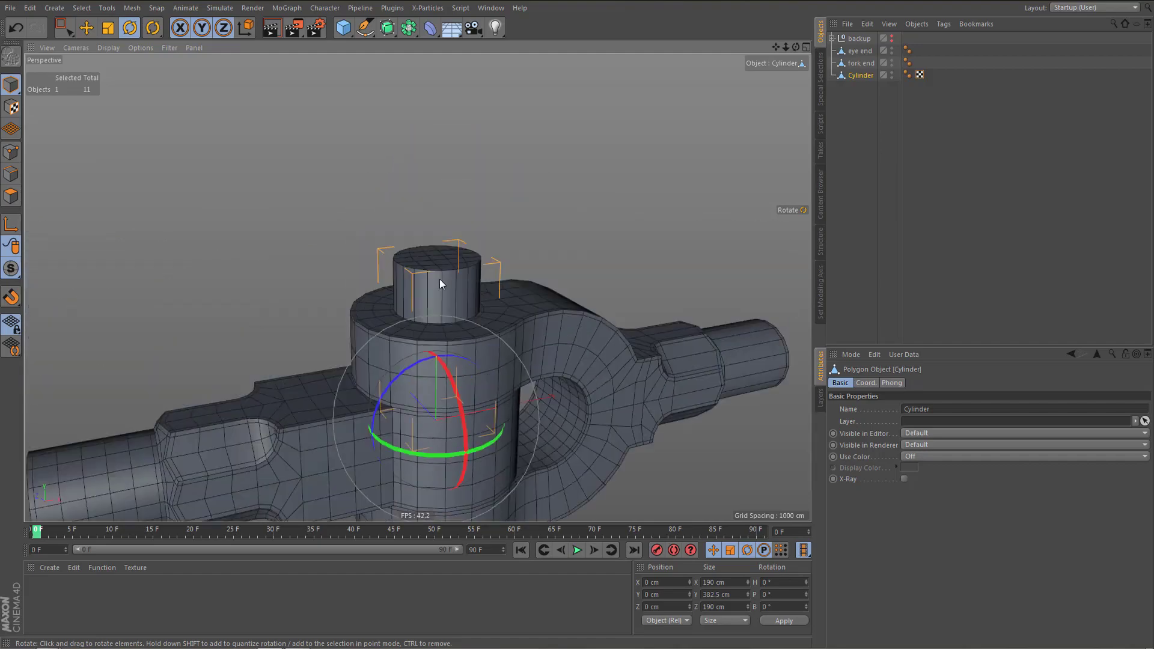
{"action": "right_click_drag", "start_coordinate": [439, 279], "coordinate": [512, 262], "text": "alt"}
{"action": "key", "text": "Return"}
{"action": "key", "text": "Return"}
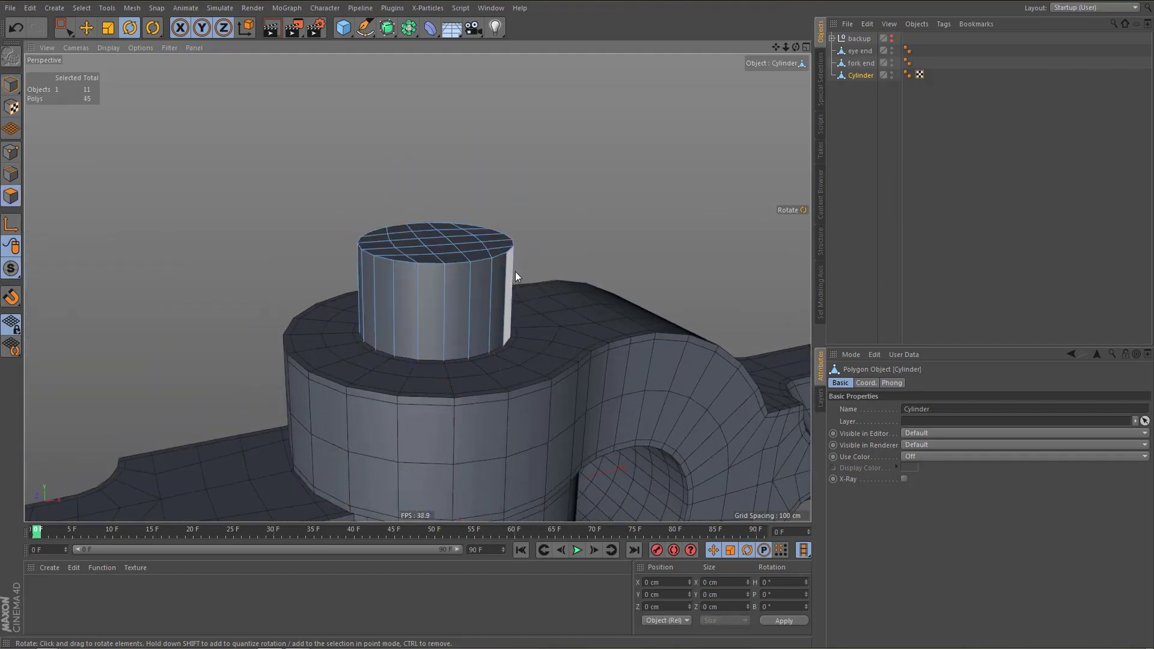
{"action": "key", "text": "space"}
{"action": "left_click_drag", "start_coordinate": [311, 180], "coordinate": [545, 296]}
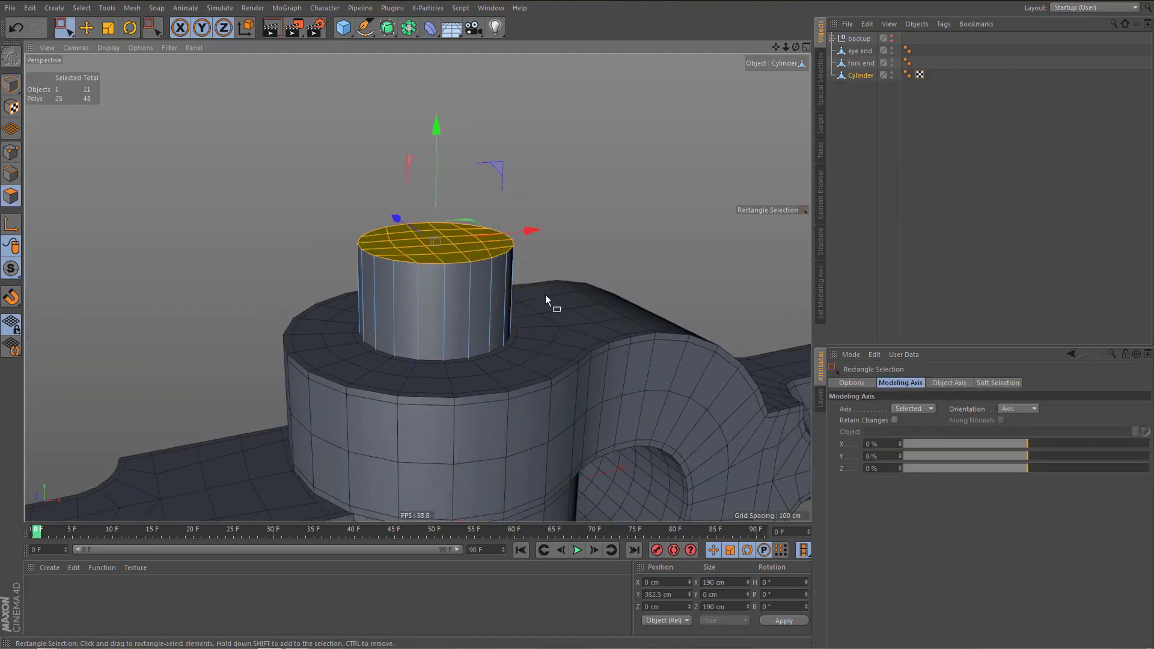
{"action": "key", "text": "Delete"}
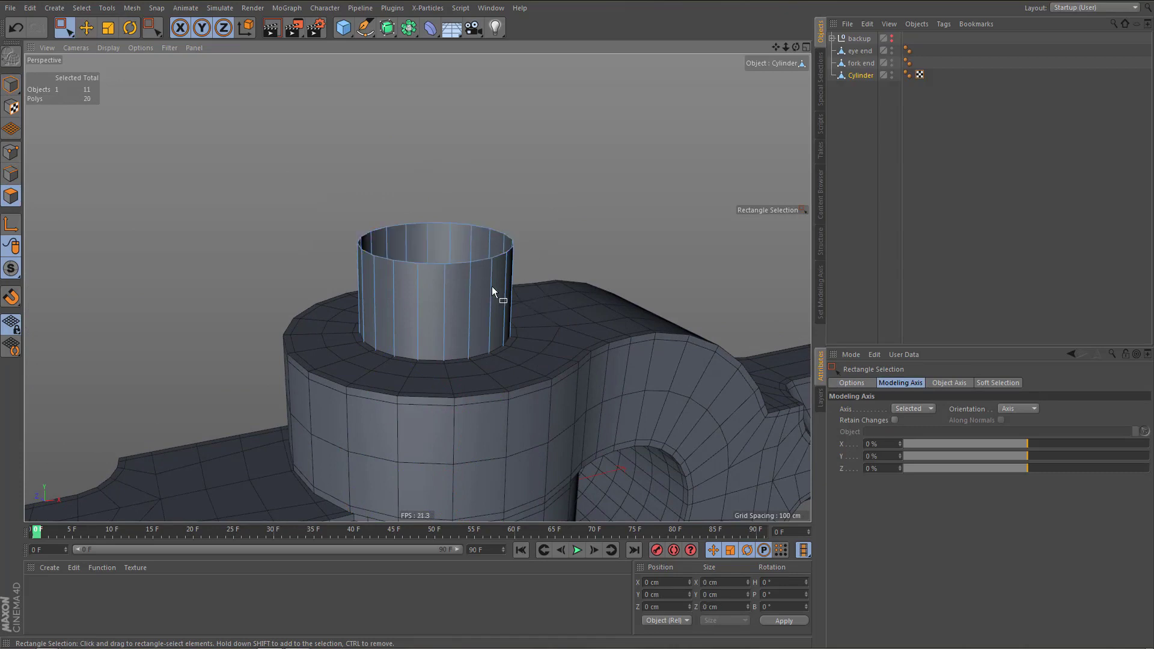
Try capping the Cylinder's open upper end with NitroCap in the Top view, starting from the rim's point on the Z axis
{"action": "mouse_move", "coordinate": [493, 284]}
{"action": "left_mouse_down", "text": "alt"}
{"action": "mouse_move", "coordinate": [437, 315]}
{"action": "mouse_move", "coordinate": [504, 295]}
{"action": "left_mouse_up", "text": "alt"}
{"action": "middle_click", "coordinate": [504, 294]}
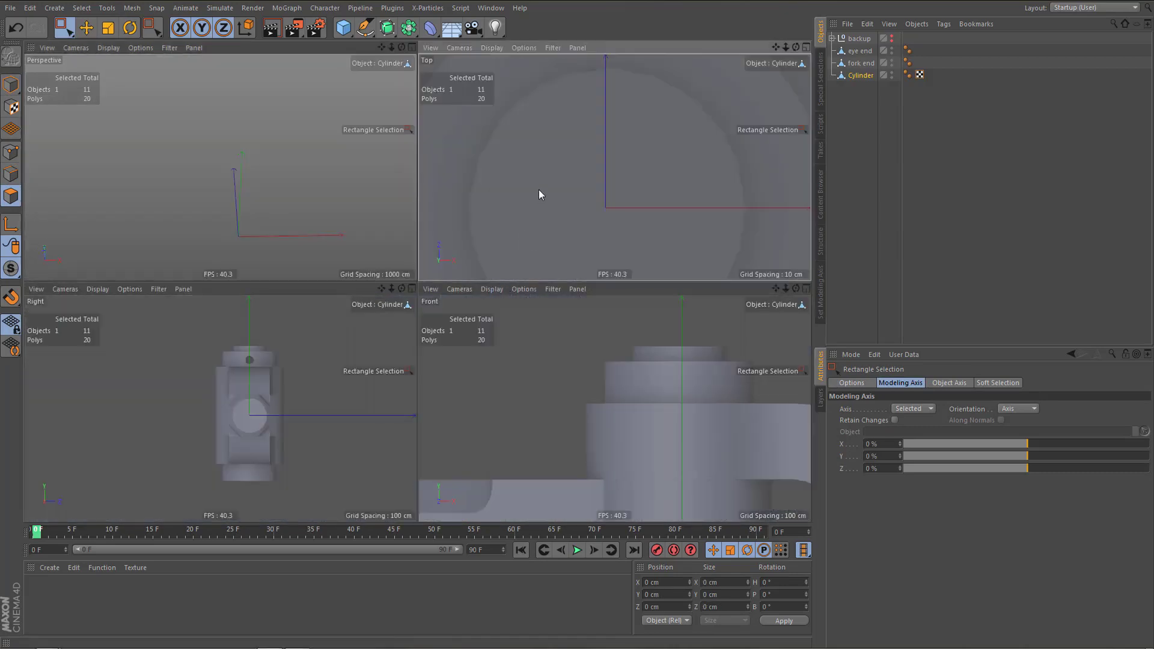
{"action": "middle_click", "coordinate": [514, 209]}
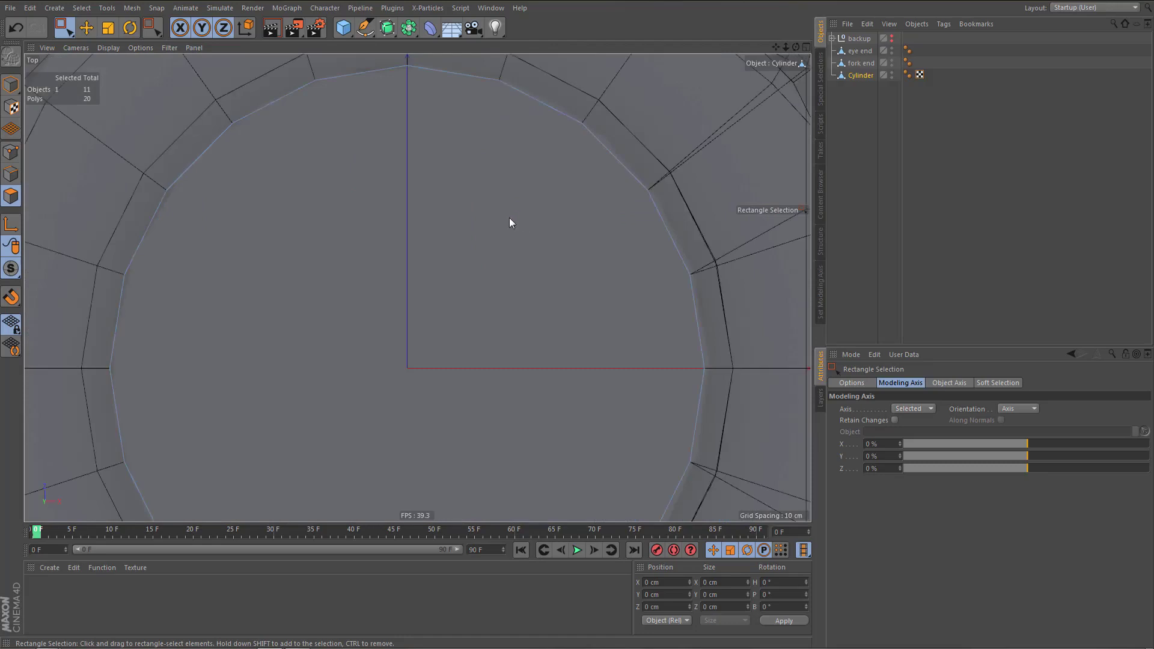
{"action": "scroll", "coordinate": [434, 254], "scroll_direction": "down", "scroll_amount": 4}
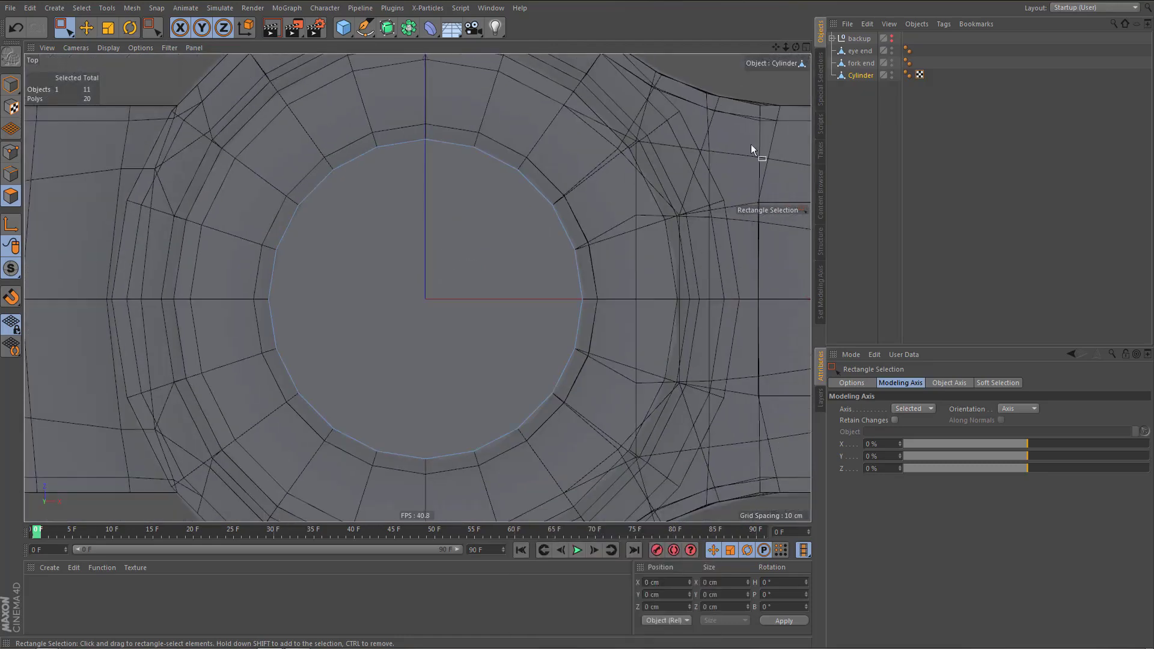
{"action": "left_click", "coordinate": [770, 211]}
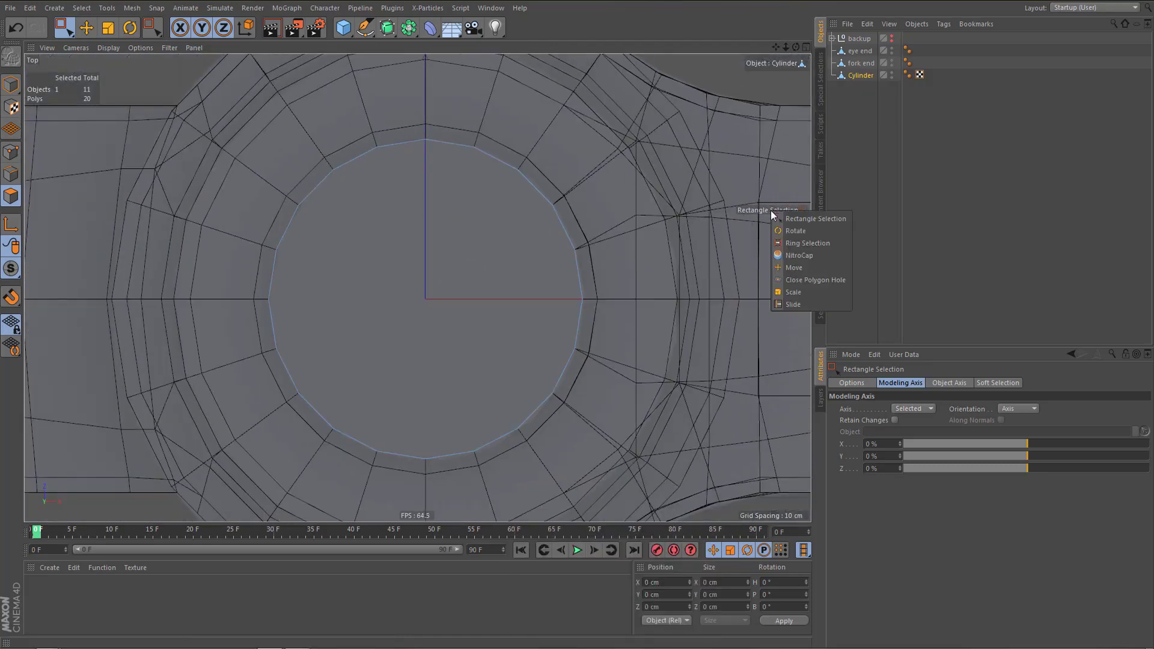
{"action": "left_click", "coordinate": [791, 256]}
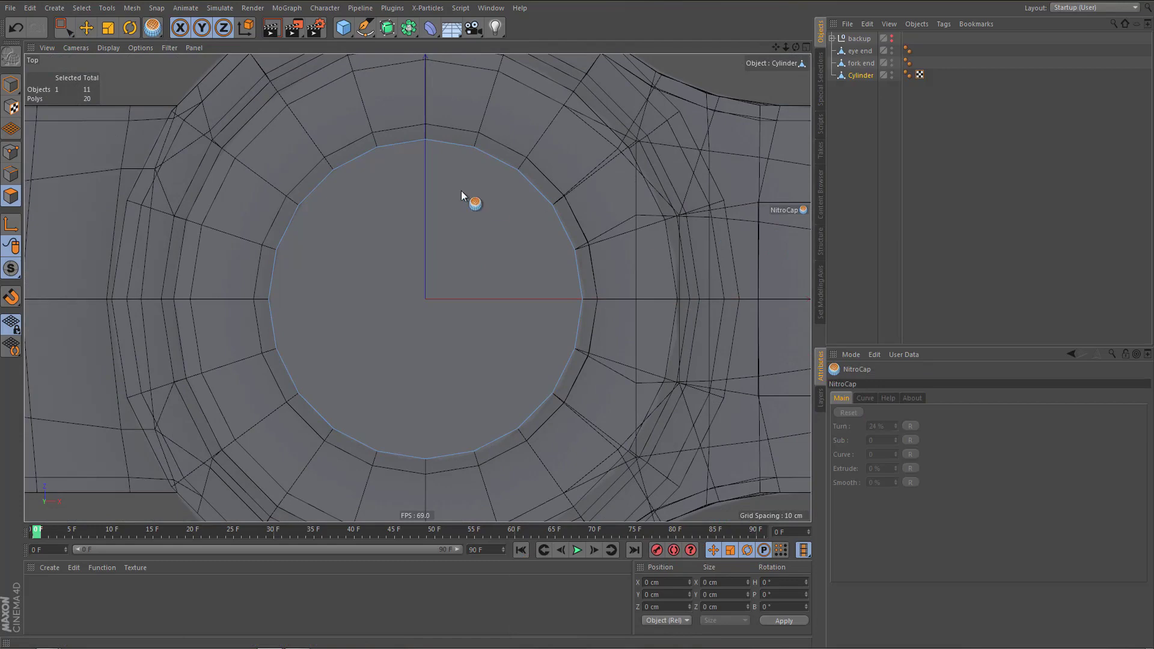
{"action": "left_click", "coordinate": [424, 144]}
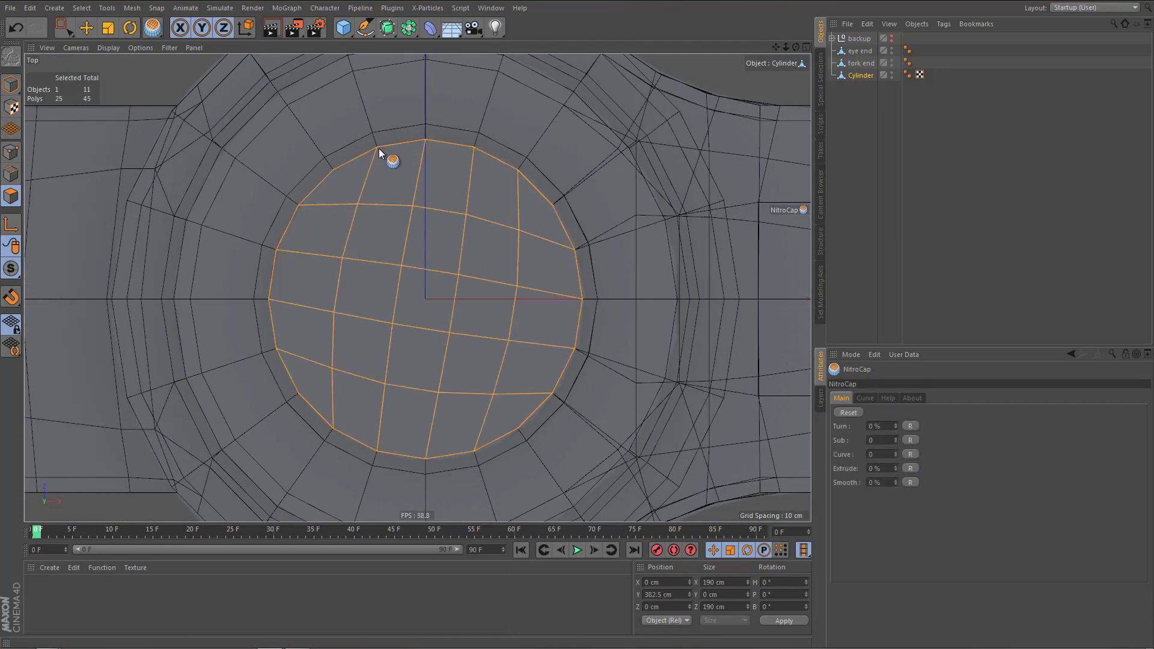
{"action": "key", "text": "e"}
{"action": "key", "text": "ctrl+z"}
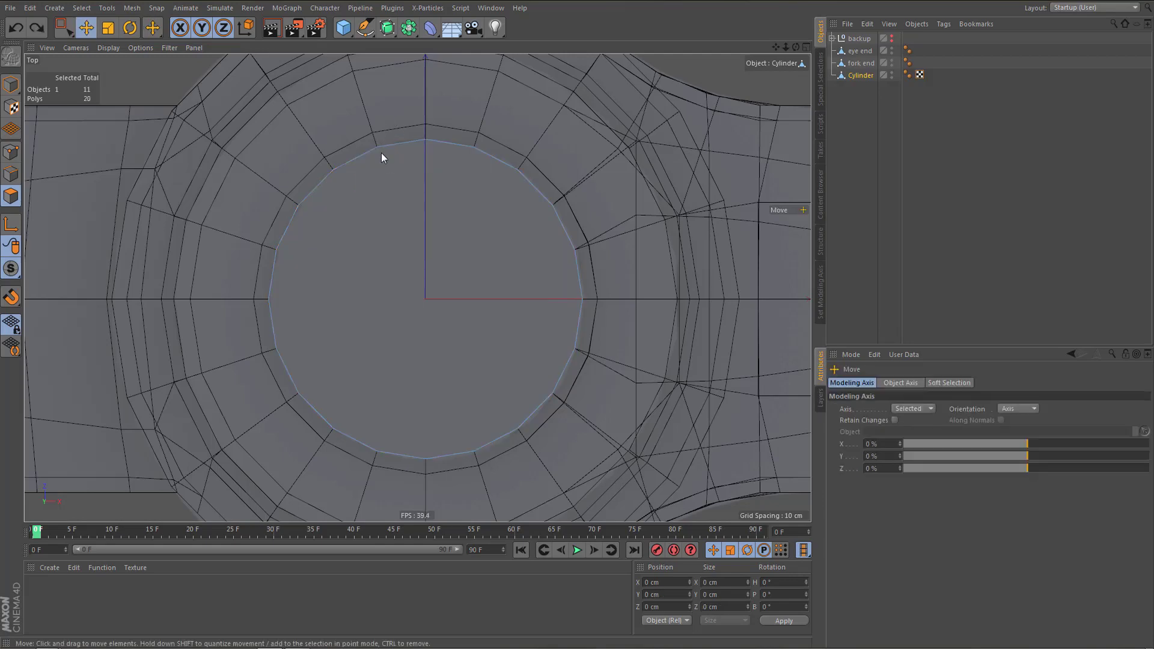
Cap the Cylinder's open upper end with NitroCap and set Turn to 63% for a symmetrical diagonal grid
{"action": "key", "text": "0"}
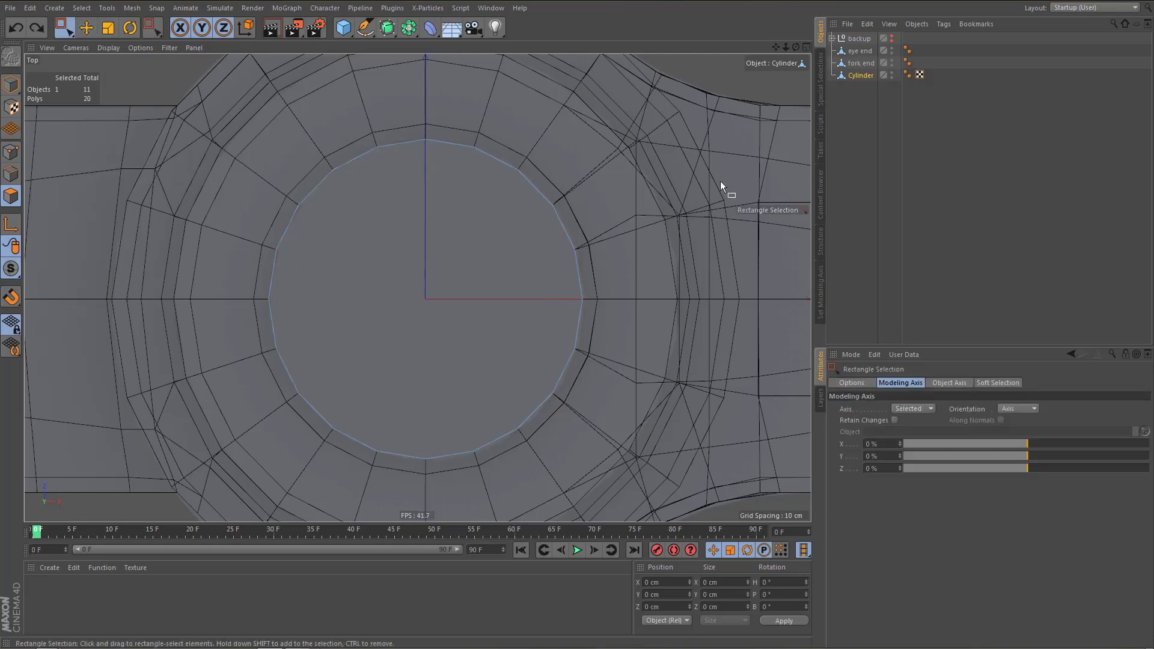
{"action": "left_click", "coordinate": [764, 210]}
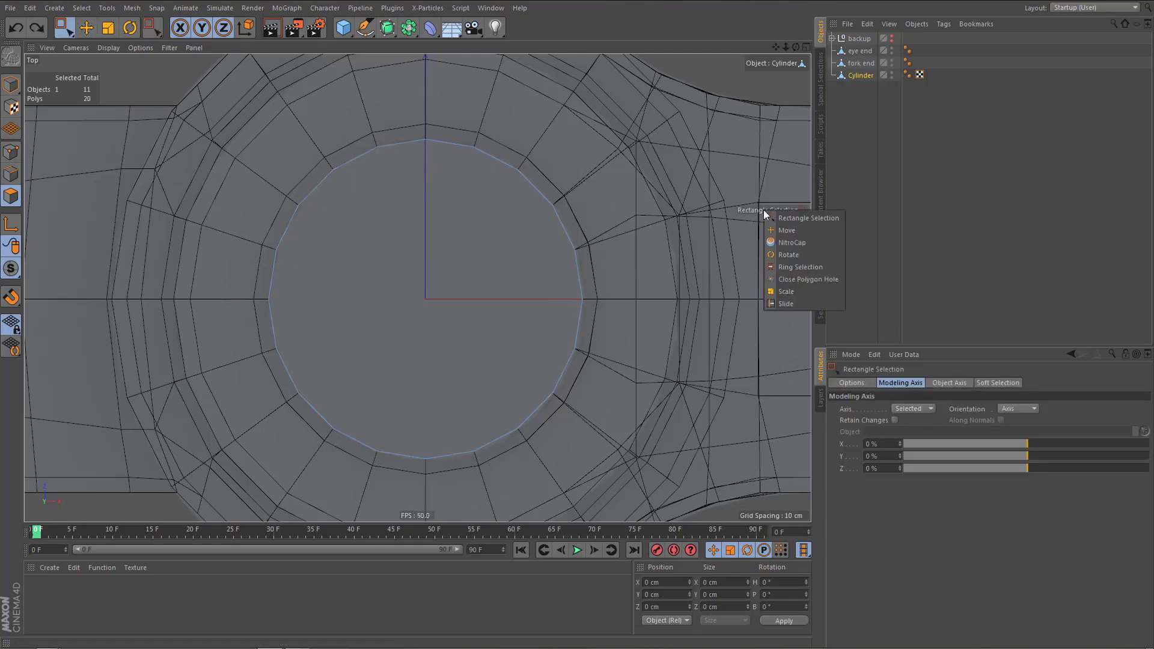
{"action": "left_click", "coordinate": [789, 243]}
{"action": "left_click", "coordinate": [383, 153]}
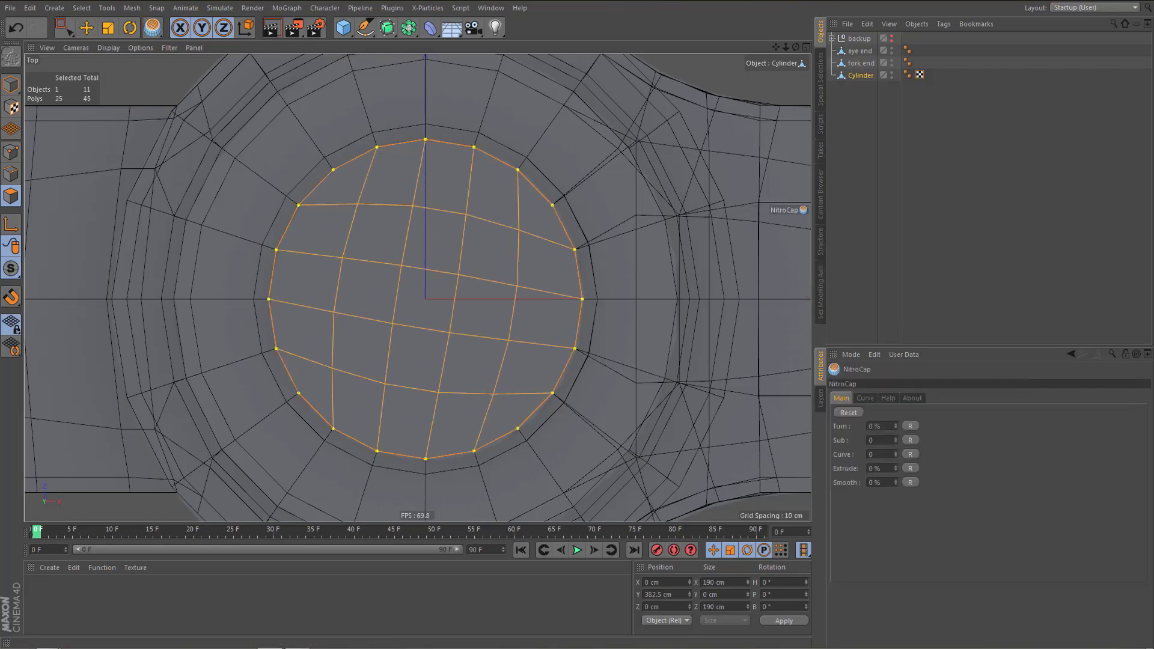
{"action": "mouse_move", "coordinate": [896, 427]}
{"action": "left_mouse_down"}
{"action": "mouse_move", "coordinate": [896, 412]}
{"action": "mouse_move", "coordinate": [917, 426]}
{"action": "mouse_move", "coordinate": [887, 425]}
{"action": "left_mouse_up"}
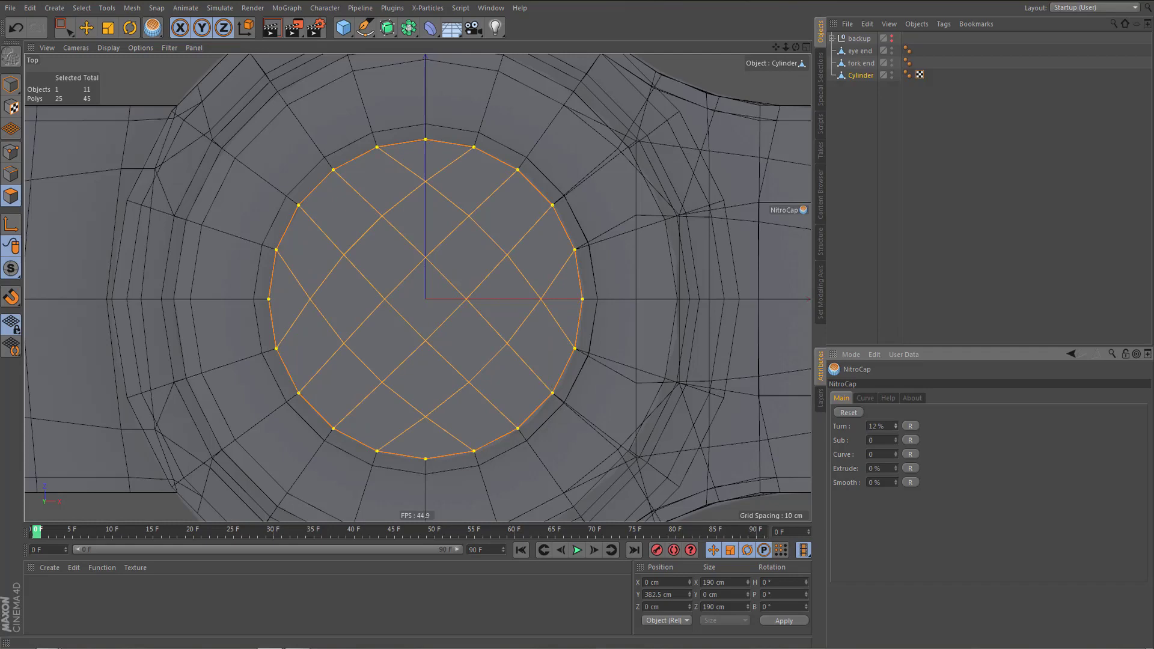
{"action": "left_click_drag", "start_coordinate": [887, 425], "coordinate": [909, 425]}
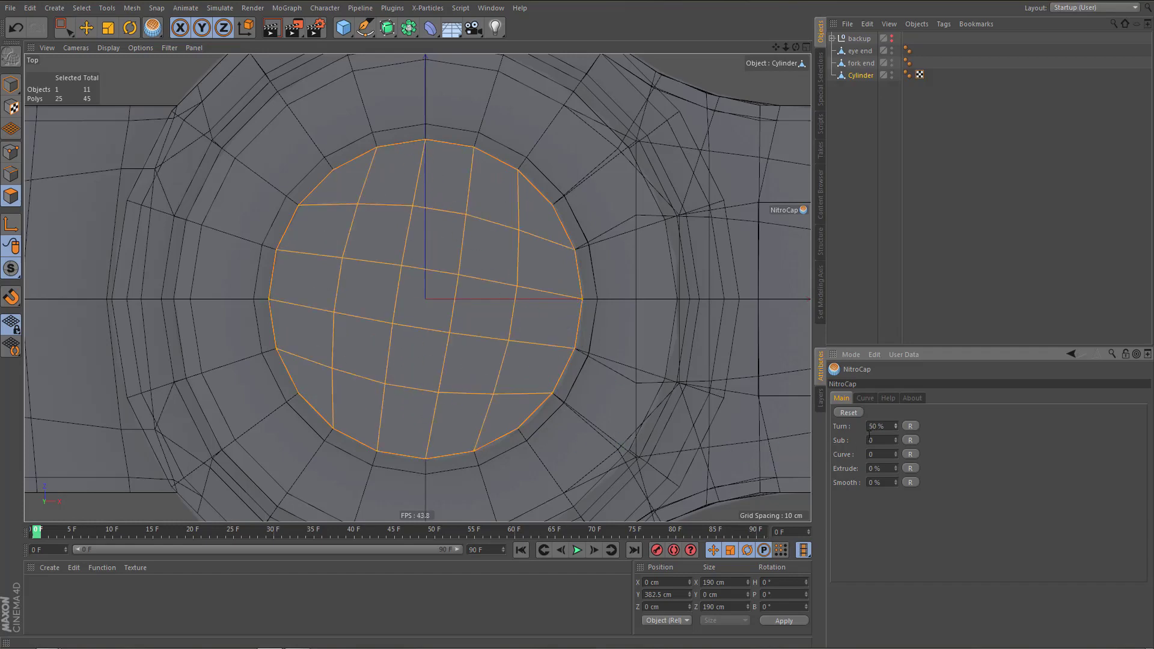
{"action": "left_click_drag", "start_coordinate": [908, 426], "coordinate": [916, 426]}
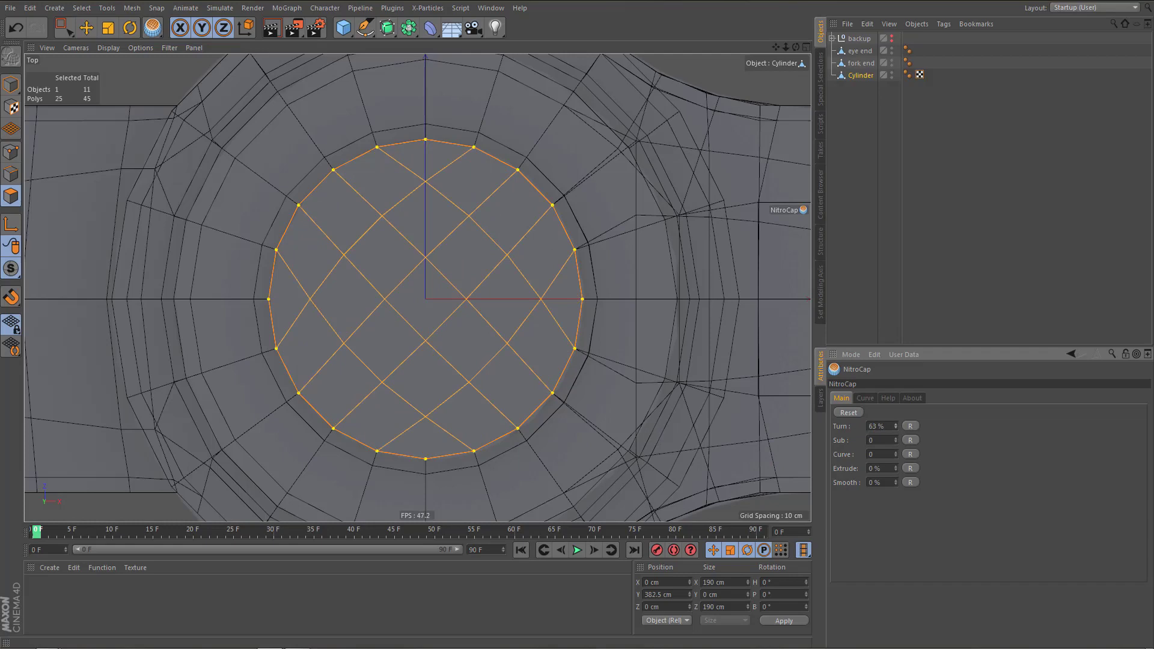
Put the capped Cylinder under a new Symmetry object and set its mirror plane to XZ
{"action": "middle_click", "coordinate": [592, 353]}
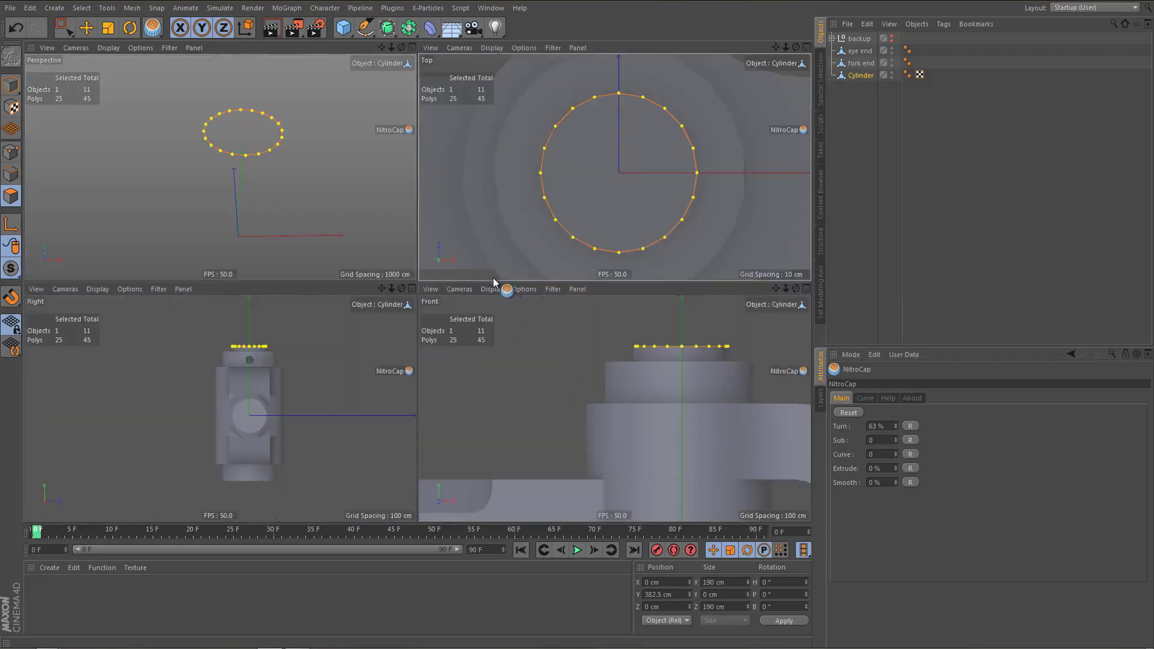
{"action": "middle_click", "coordinate": [362, 211]}
{"action": "right_click_drag", "start_coordinate": [479, 272], "coordinate": [522, 264], "text": "alt"}
{"action": "mouse_move", "coordinate": [493, 273]}
{"action": "left_mouse_down", "text": "alt"}
{"action": "mouse_move", "coordinate": [495, 295]}
{"action": "mouse_move", "coordinate": [492, 269]}
{"action": "left_mouse_up", "text": "alt"}
{"action": "right_click_drag", "start_coordinate": [492, 270], "coordinate": [460, 331], "text": "alt"}
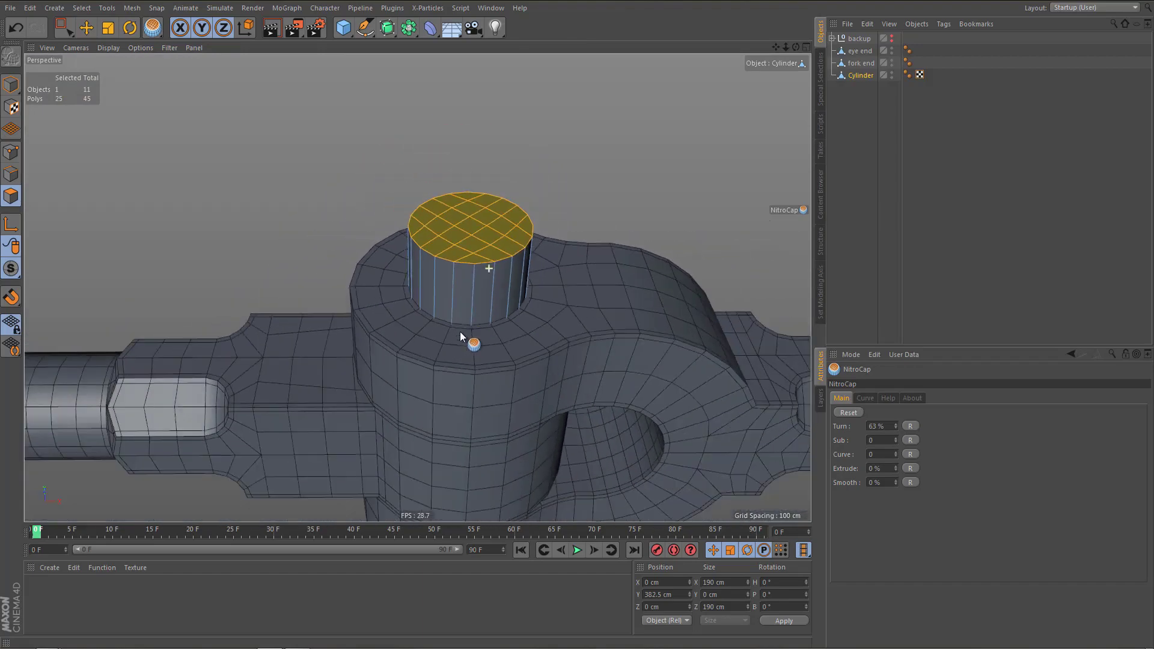
{"action": "left_click_drag", "start_coordinate": [417, 289], "coordinate": [457, 277], "text": "alt"}
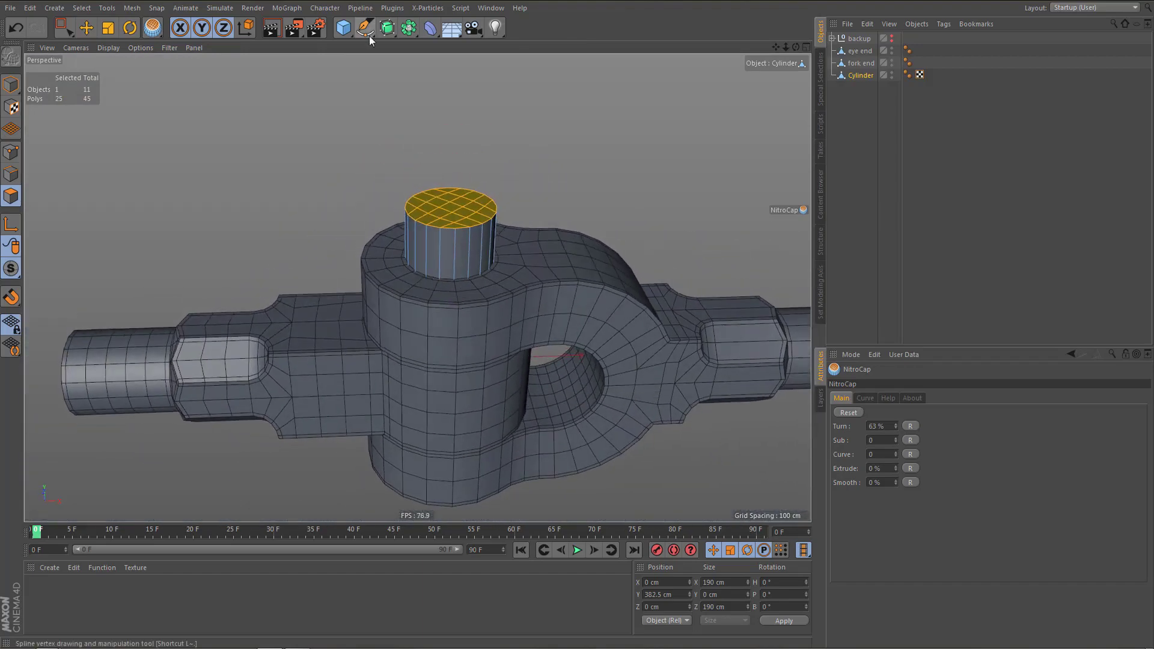
{"action": "left_click", "coordinate": [409, 27]}
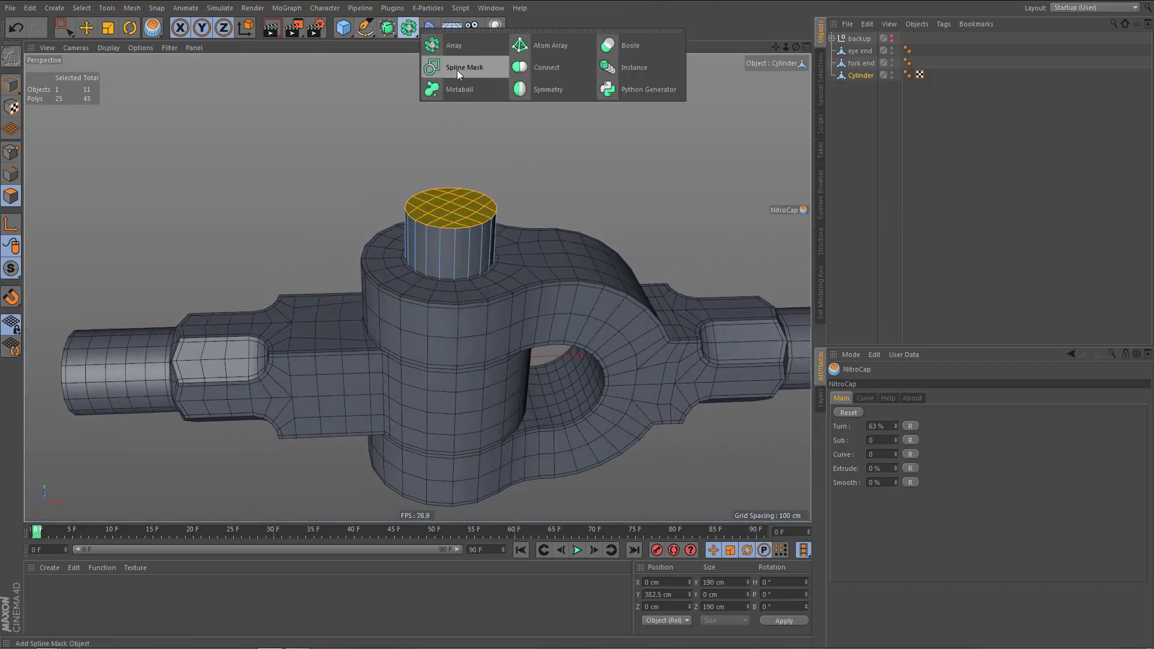
{"action": "left_click", "coordinate": [550, 89], "text": "alt"}
{"action": "left_click_drag", "start_coordinate": [488, 314], "coordinate": [624, 328], "text": "alt"}
{"action": "left_click", "coordinate": [895, 408]}
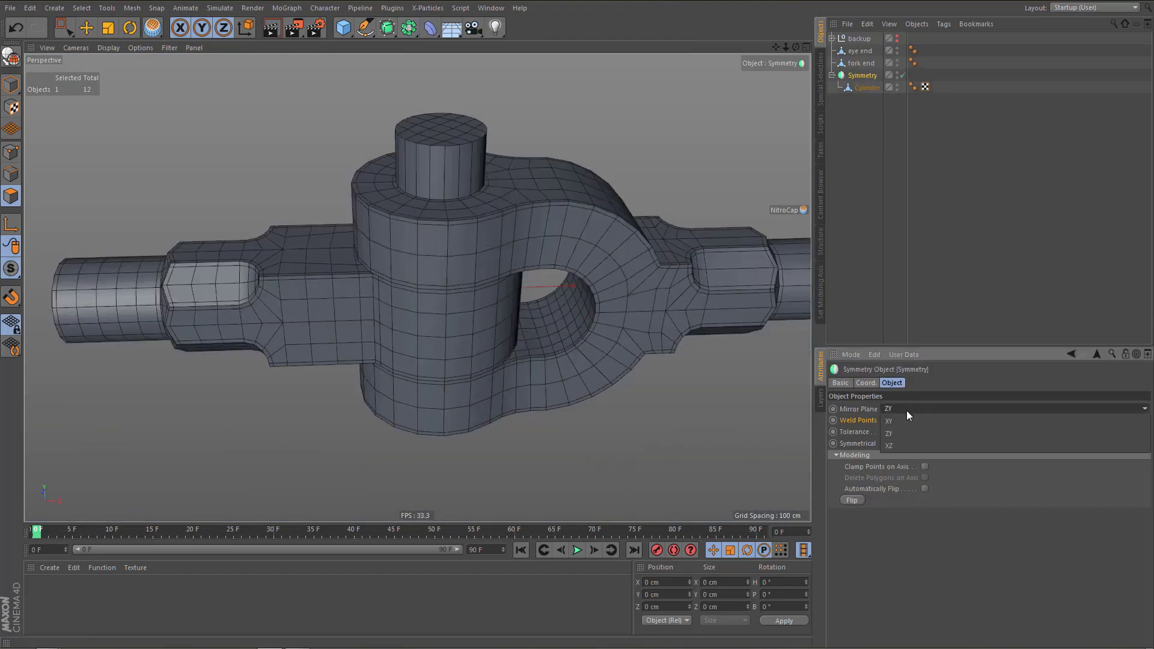
{"action": "left_click", "coordinate": [912, 442]}
Make the Symmetry object editable, take the mirrored Cylinder out of it and delete the leftover Symmetry null
{"action": "left_click_drag", "start_coordinate": [568, 442], "coordinate": [540, 346], "text": "alt"}
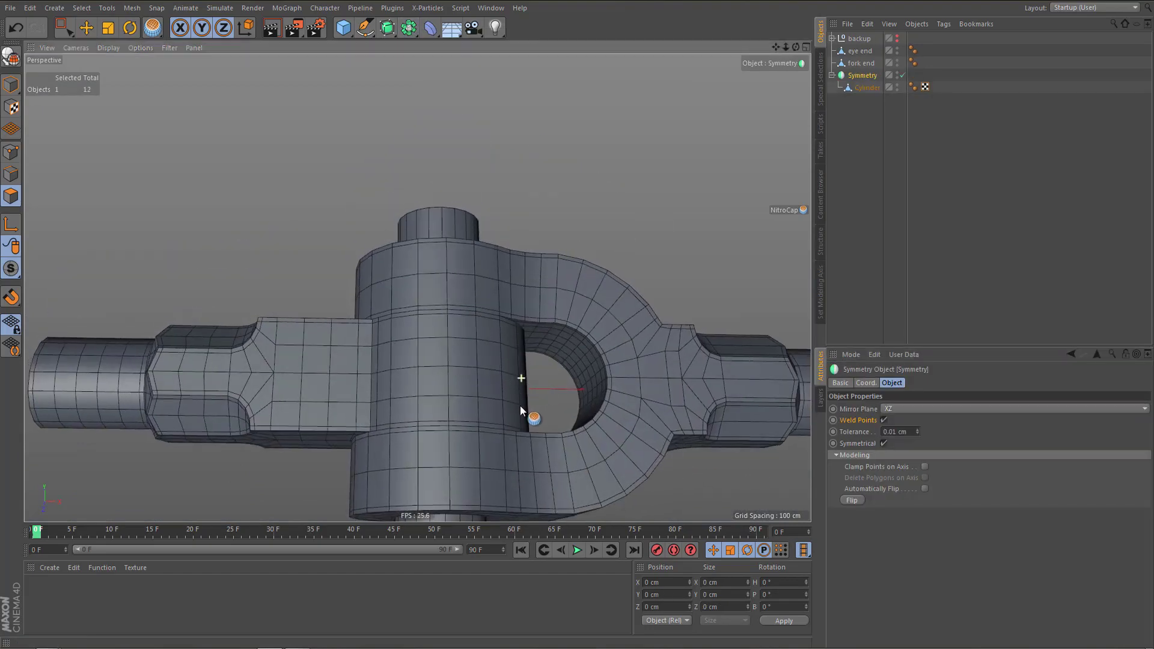
{"action": "scroll", "coordinate": [522, 385], "scroll_direction": "down", "scroll_amount": 2}
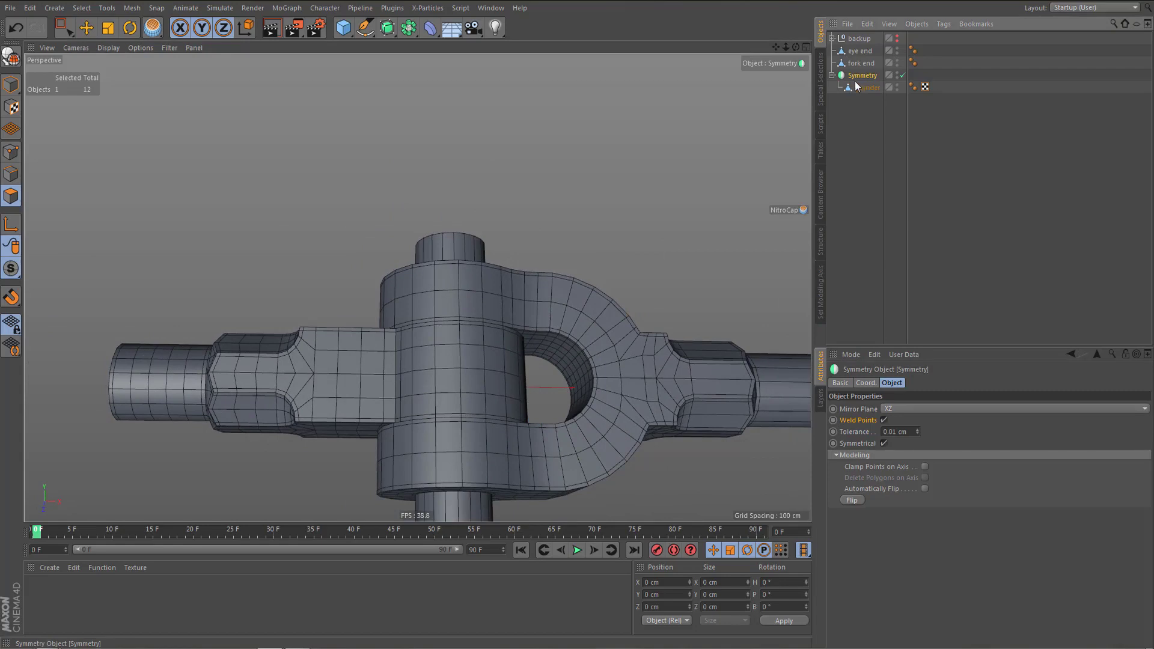
{"action": "key", "text": "c"}
{"action": "left_click", "coordinate": [832, 75]}
{"action": "left_click_drag", "start_coordinate": [864, 89], "coordinate": [859, 87]}
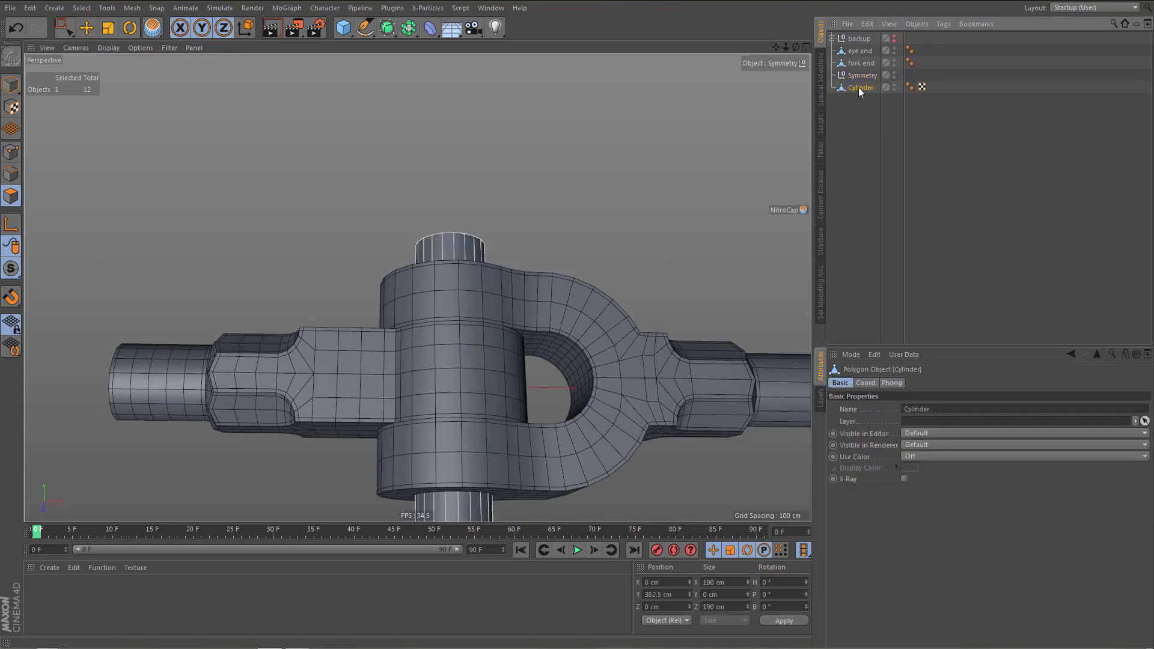
{"action": "left_click", "coordinate": [860, 74]}
{"action": "key", "text": "Delete"}
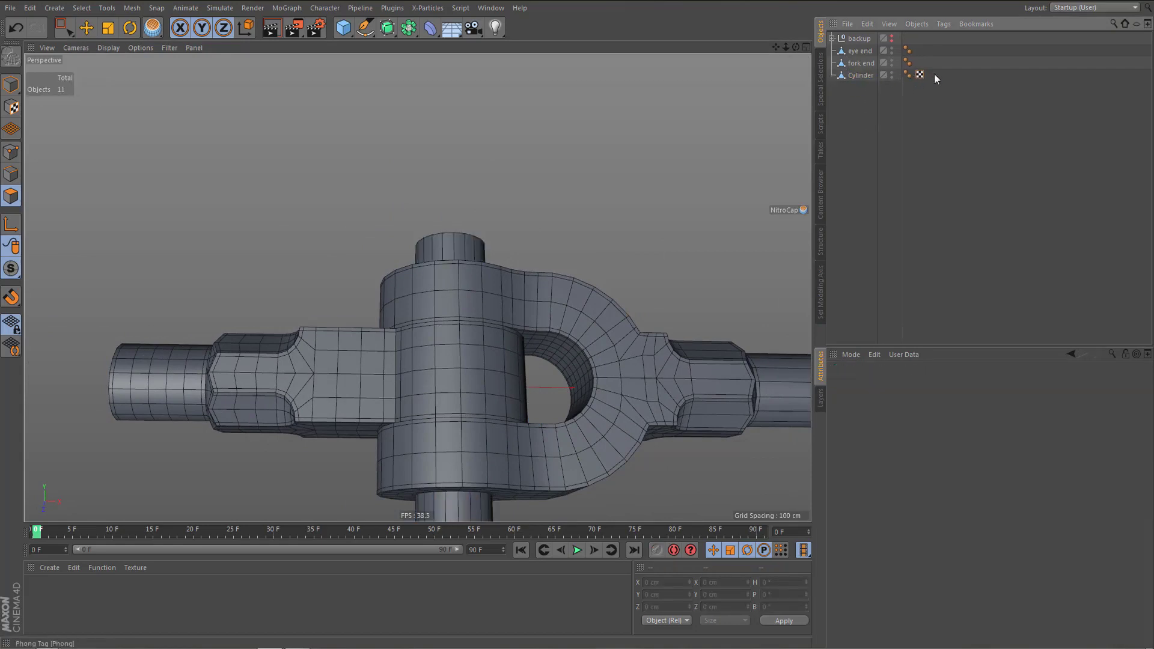
Delete the checkered UVW tag from the Cylinder and reselect the Cylinder
{"action": "left_click", "coordinate": [919, 74]}
{"action": "key", "text": "Delete"}
{"action": "left_click", "coordinate": [841, 76]}
Add a loop cut around the Cylinder near its lower end in the Right view, at about 82% offset
{"action": "mouse_move", "coordinate": [520, 307]}
{"action": "left_mouse_down", "text": "alt"}
{"action": "mouse_move", "coordinate": [509, 377]}
{"action": "mouse_move", "coordinate": [521, 308]}
{"action": "mouse_move", "coordinate": [499, 358]}
{"action": "mouse_move", "coordinate": [550, 420]}
{"action": "left_mouse_up", "text": "alt"}
{"action": "middle_click", "coordinate": [550, 419]}
{"action": "middle_click", "coordinate": [554, 439]}
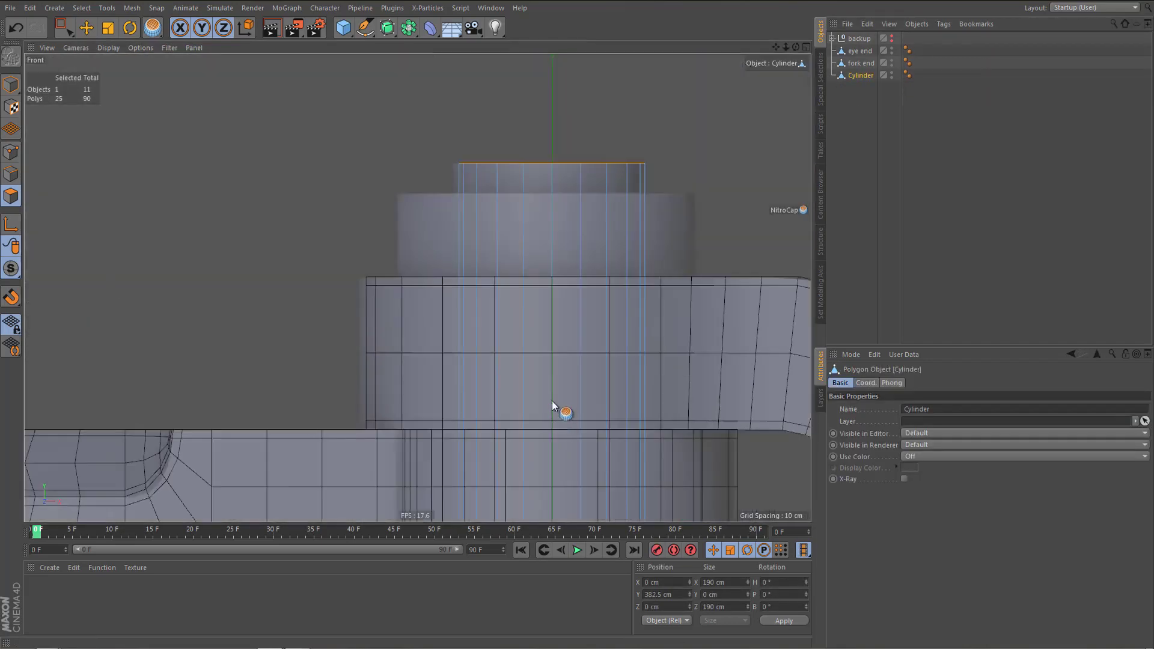
{"action": "middle_click", "coordinate": [507, 334]}
{"action": "middle_click", "coordinate": [258, 402]}
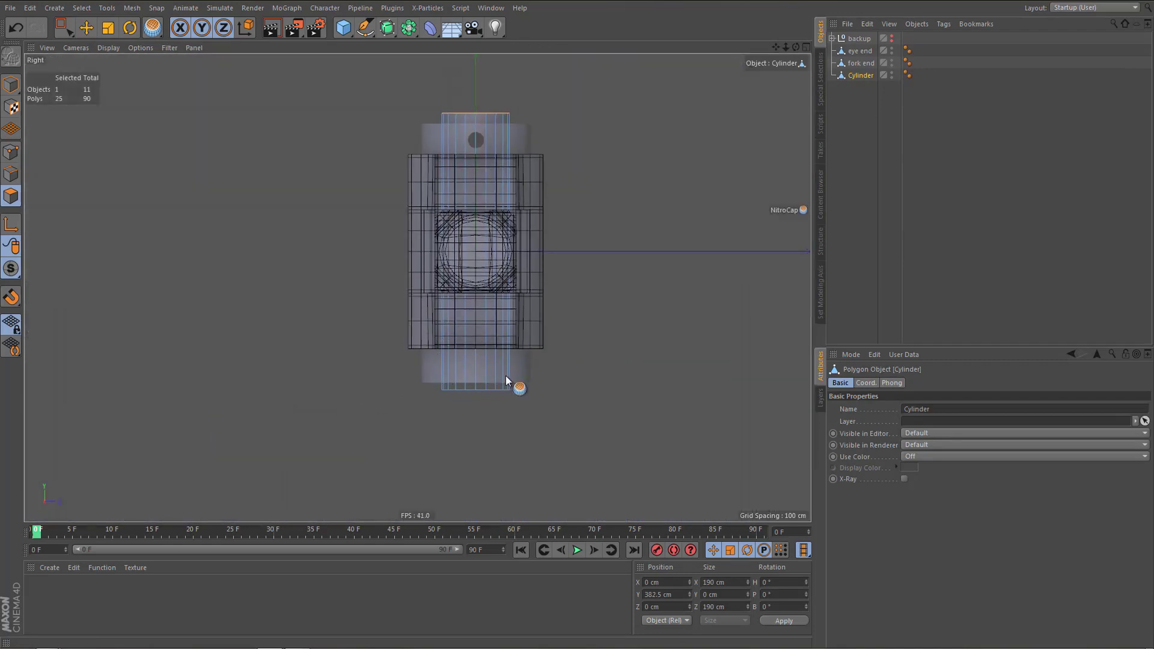
{"action": "scroll", "coordinate": [506, 376], "scroll_direction": "up", "scroll_amount": 5}
{"action": "key", "text": "k"}
{"action": "key", "text": "l"}
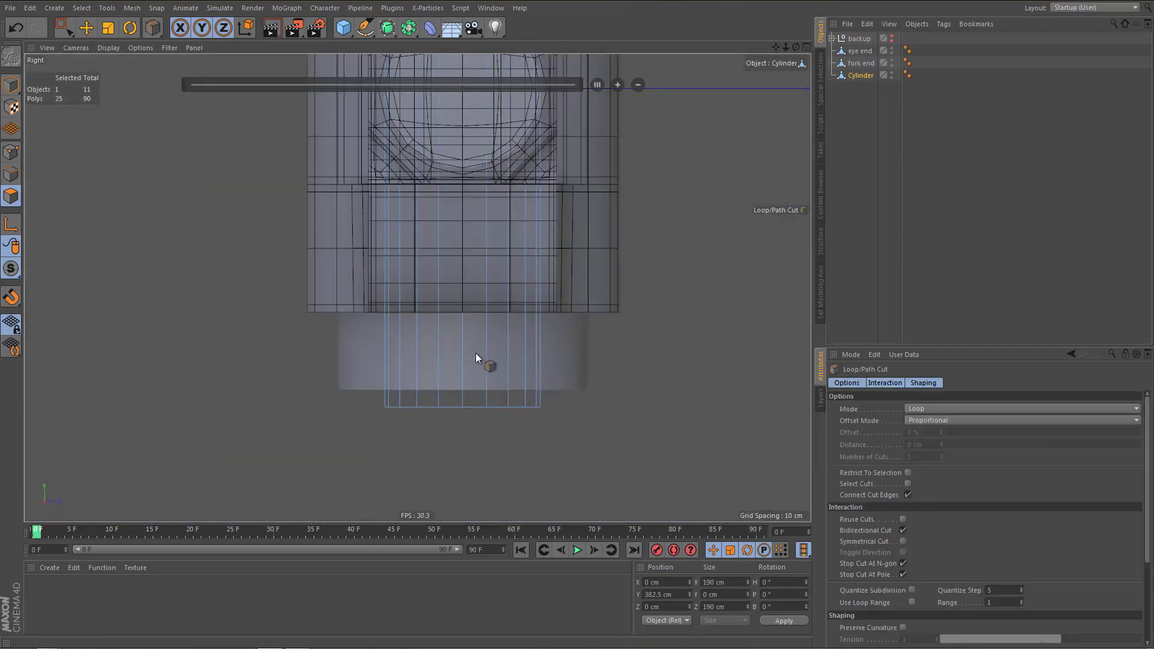
{"action": "left_click", "coordinate": [482, 352]}
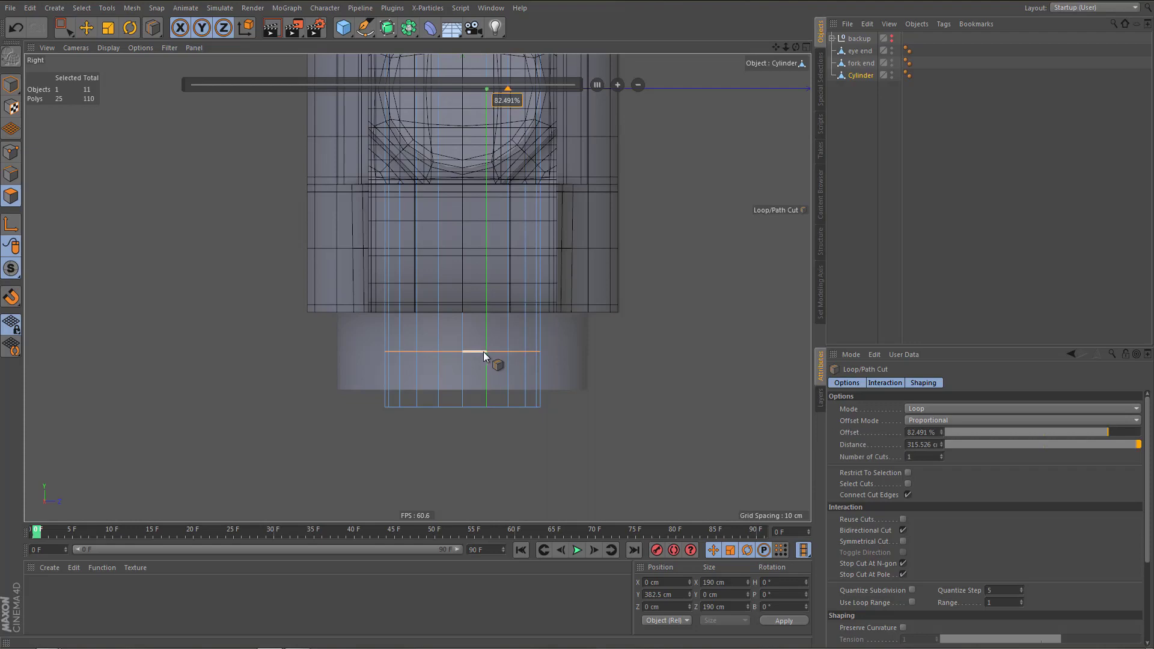
Select the new edge loop and move it up to the fork's lower outer face, at about Y -268.5 cm
{"action": "key", "text": "0"}
{"action": "left_click_drag", "start_coordinate": [349, 351], "coordinate": [626, 376]}
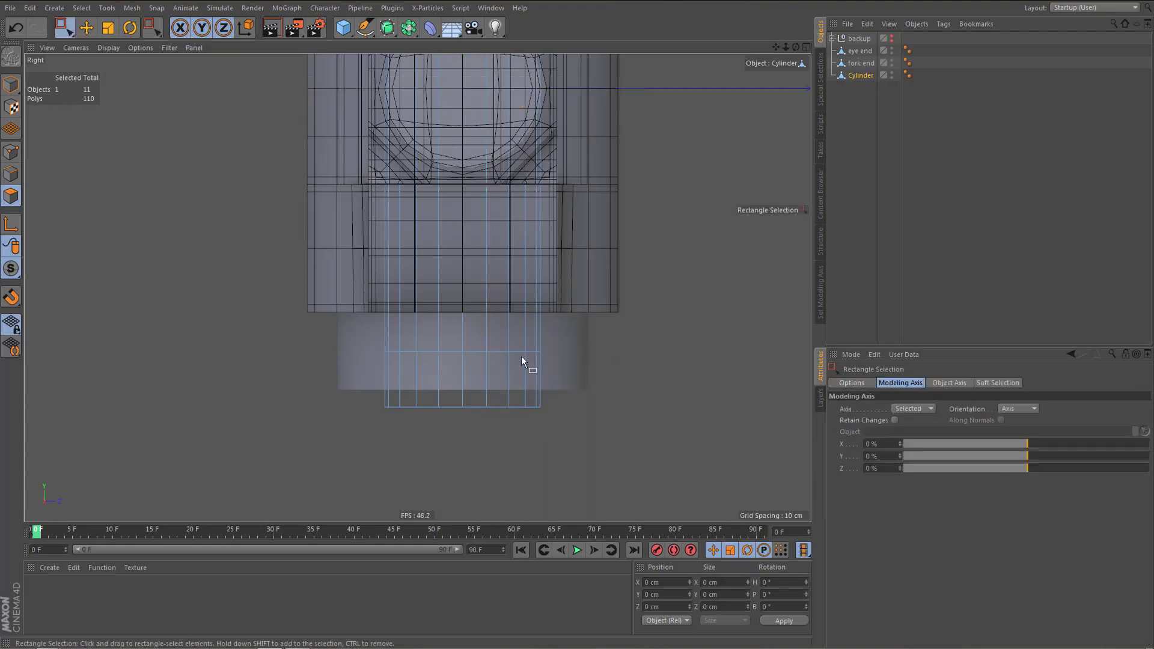
{"action": "scroll", "coordinate": [522, 357], "scroll_direction": "up", "scroll_amount": 4}
{"action": "key", "text": "Tab"}
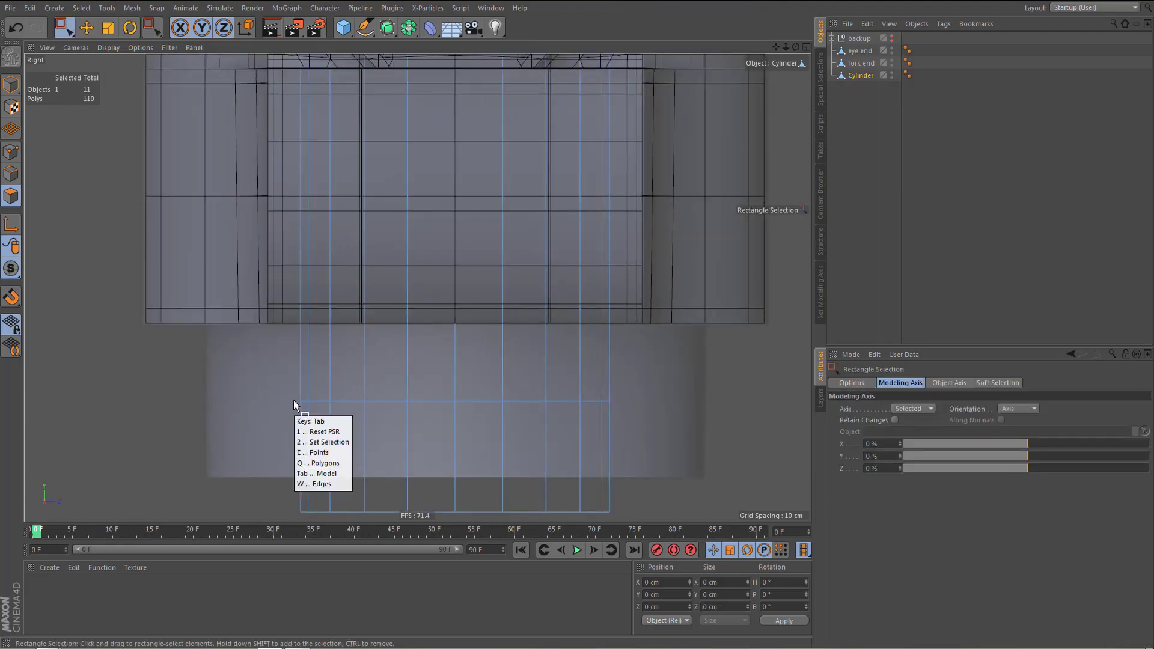
{"action": "key", "text": "backslash"}
{"action": "left_click_drag", "start_coordinate": [255, 383], "coordinate": [675, 455]}
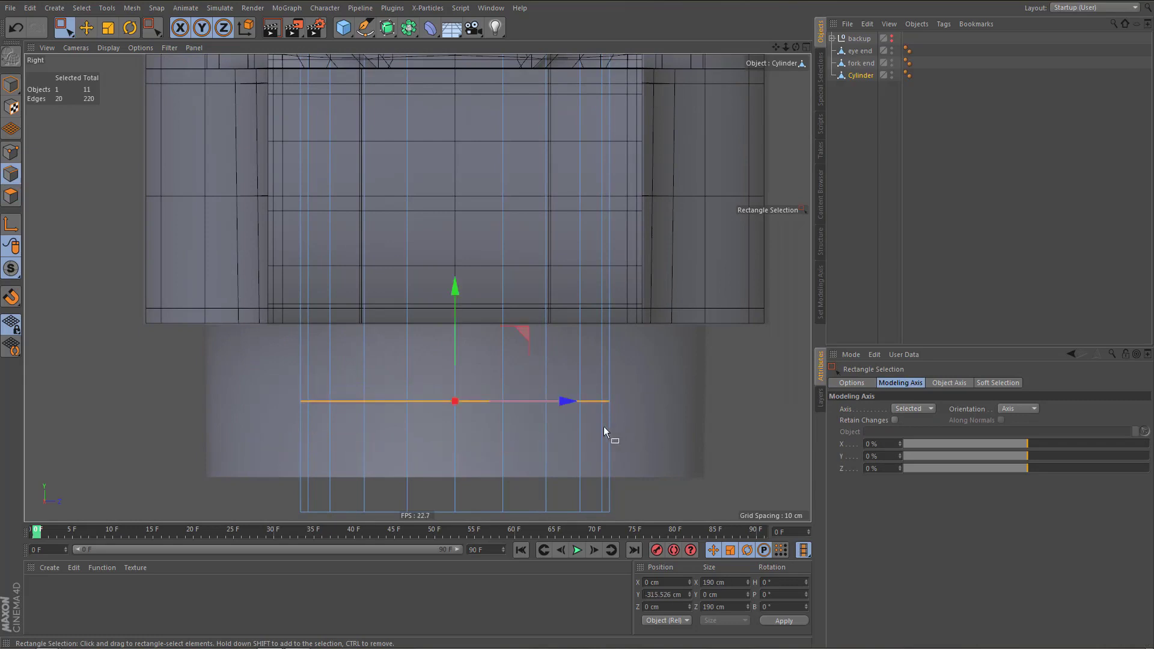
{"action": "left_click_drag", "start_coordinate": [456, 278], "coordinate": [465, 221]}
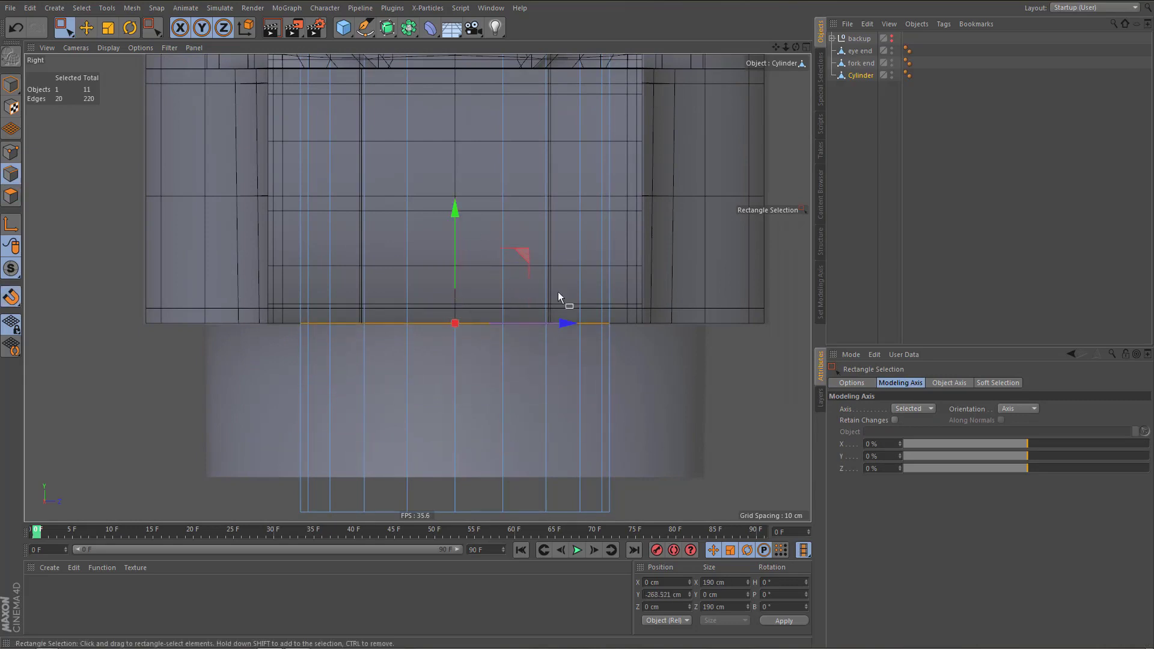
Select the Cylinder's bottom end edges and move them up to the reference head's lower face, at Y -362.5 cm
{"action": "middle_click_drag", "start_coordinate": [508, 334], "coordinate": [502, 295], "text": "alt"}
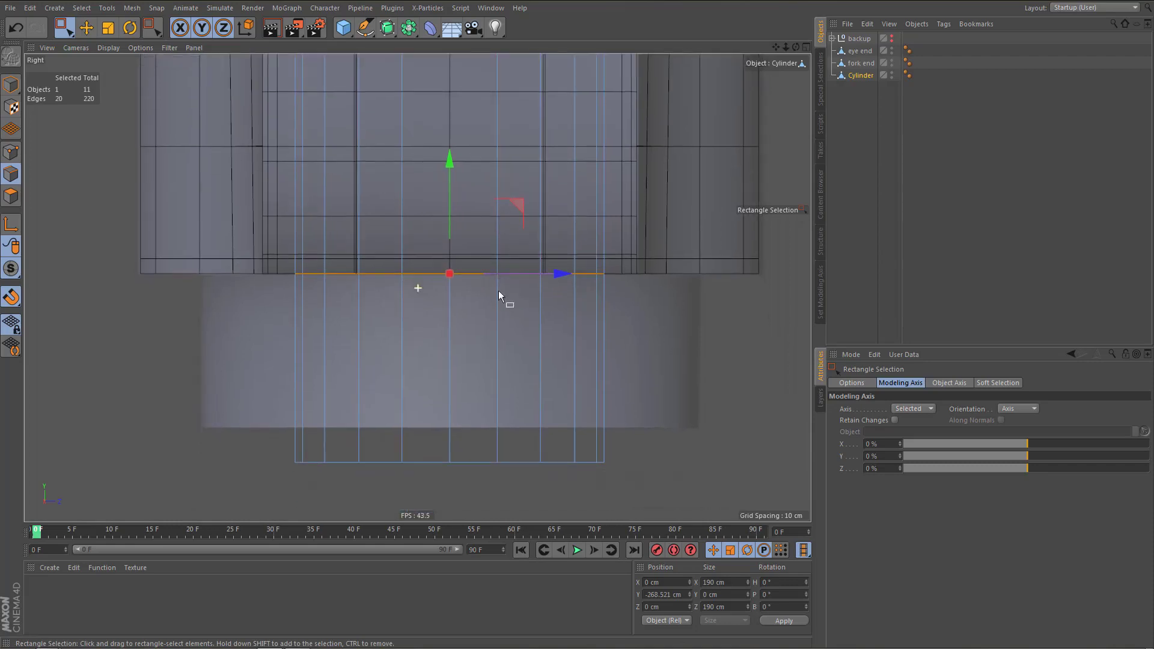
{"action": "left_click_drag", "start_coordinate": [250, 415], "coordinate": [645, 492]}
{"action": "left_click_drag", "start_coordinate": [451, 351], "coordinate": [452, 318]}
{"action": "key", "text": "ctrl+z"}
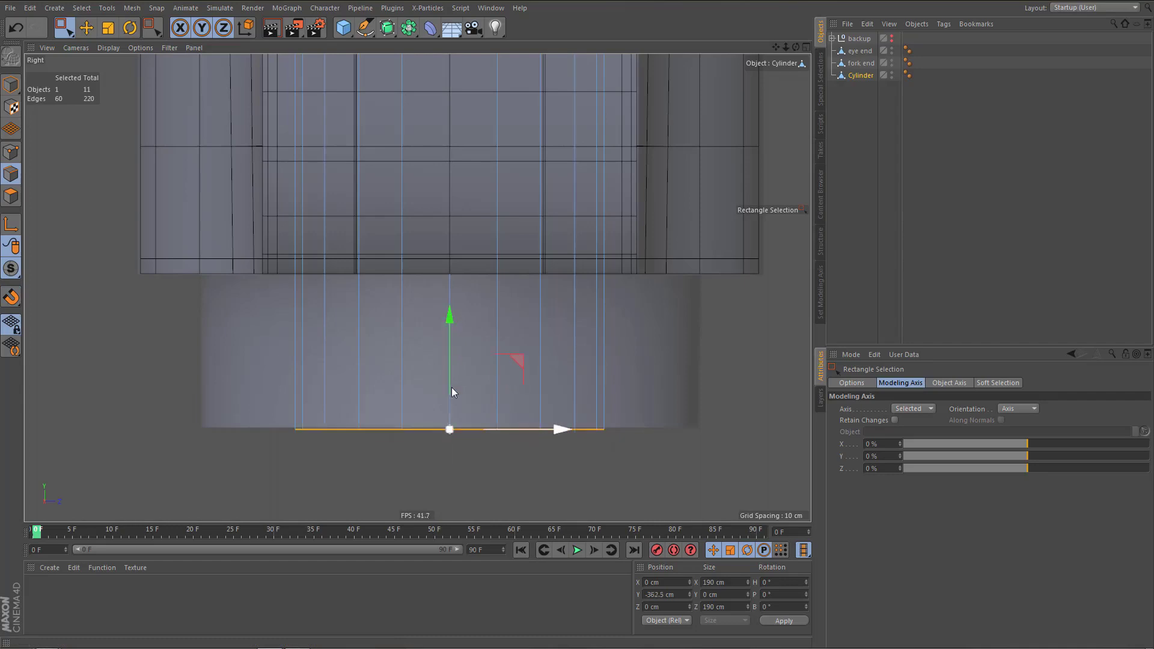
Examine how far both ends of the pin protrude from the fork in the Right and Perspective views
{"action": "scroll", "coordinate": [491, 337], "scroll_direction": "down", "scroll_amount": 5}
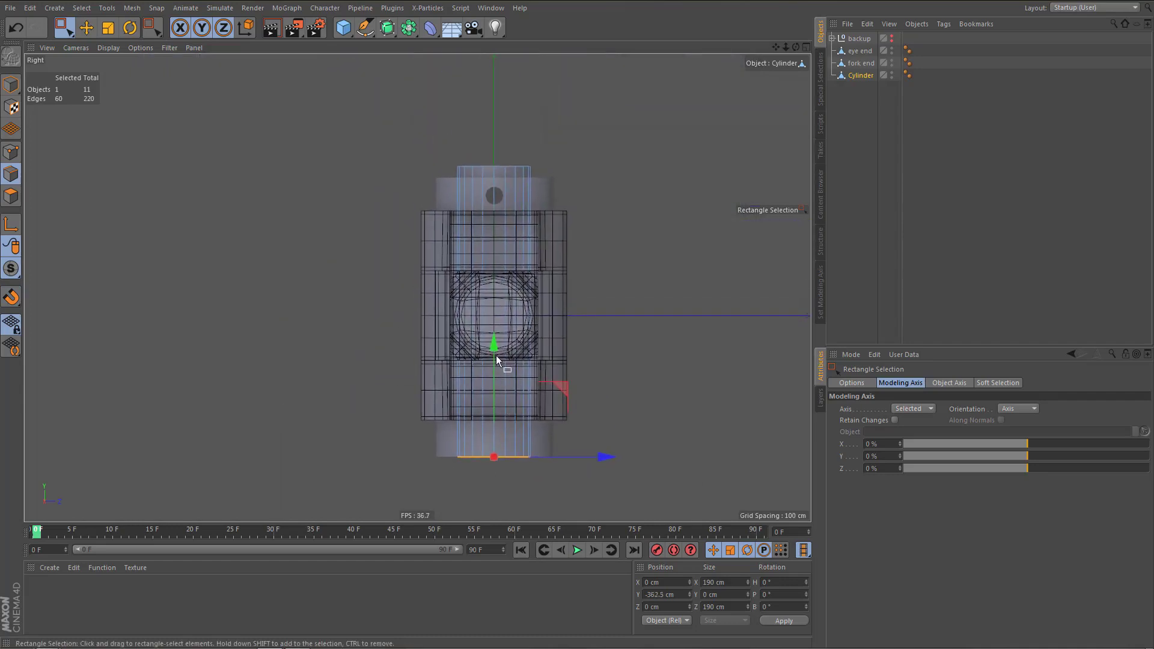
{"action": "scroll", "coordinate": [554, 165], "scroll_direction": "up", "scroll_amount": 6}
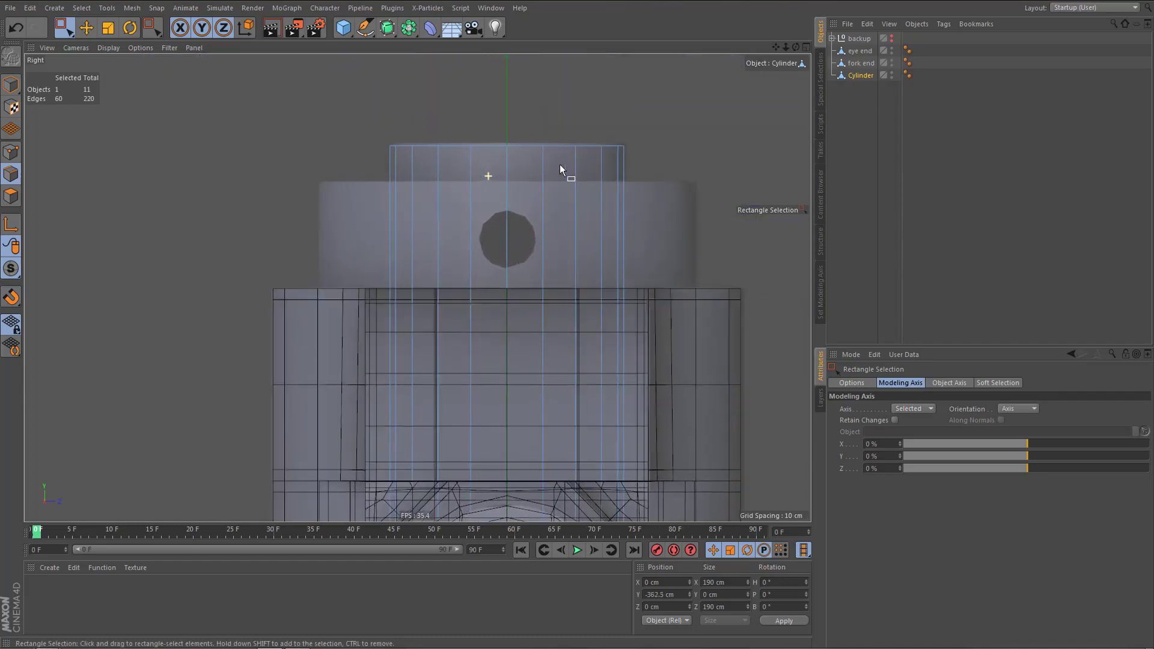
{"action": "scroll", "coordinate": [536, 194], "scroll_direction": "down", "scroll_amount": 4}
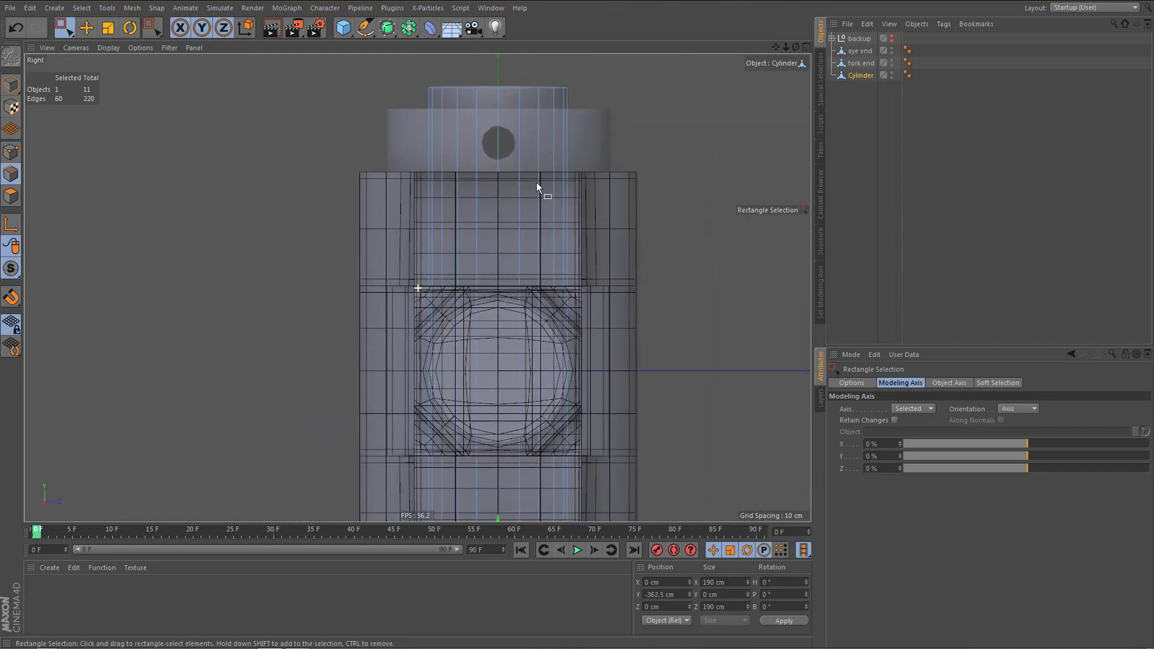
{"action": "middle_click_drag", "start_coordinate": [525, 279], "coordinate": [529, 276], "text": "alt"}
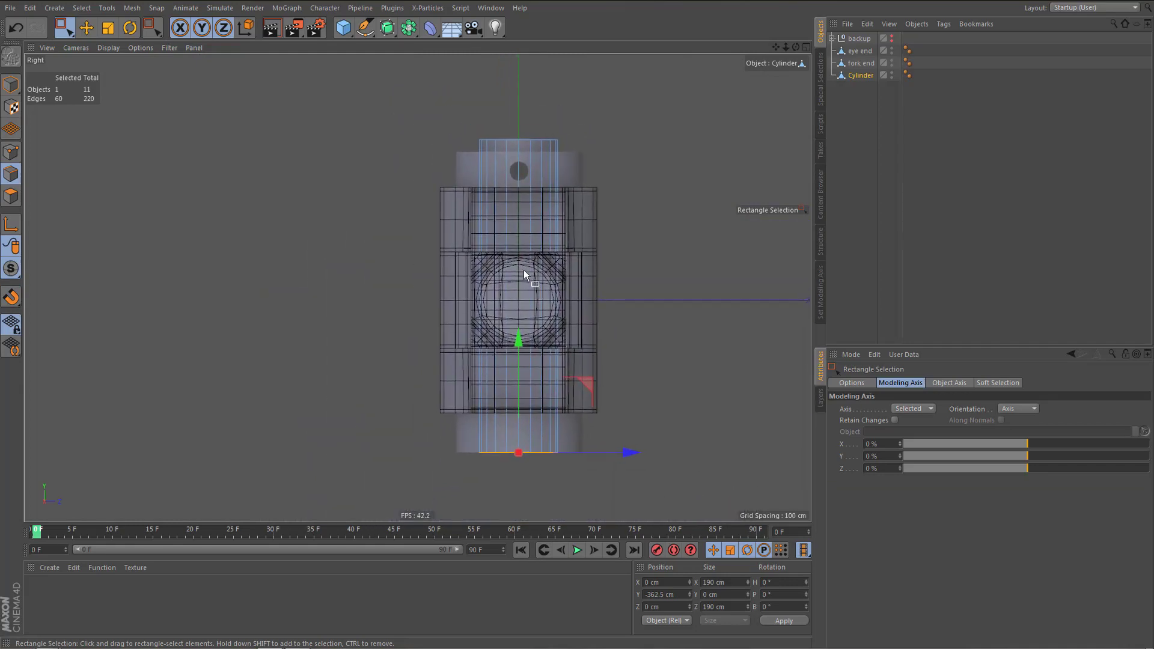
{"action": "middle_click", "coordinate": [524, 270]}
{"action": "middle_click", "coordinate": [325, 186]}
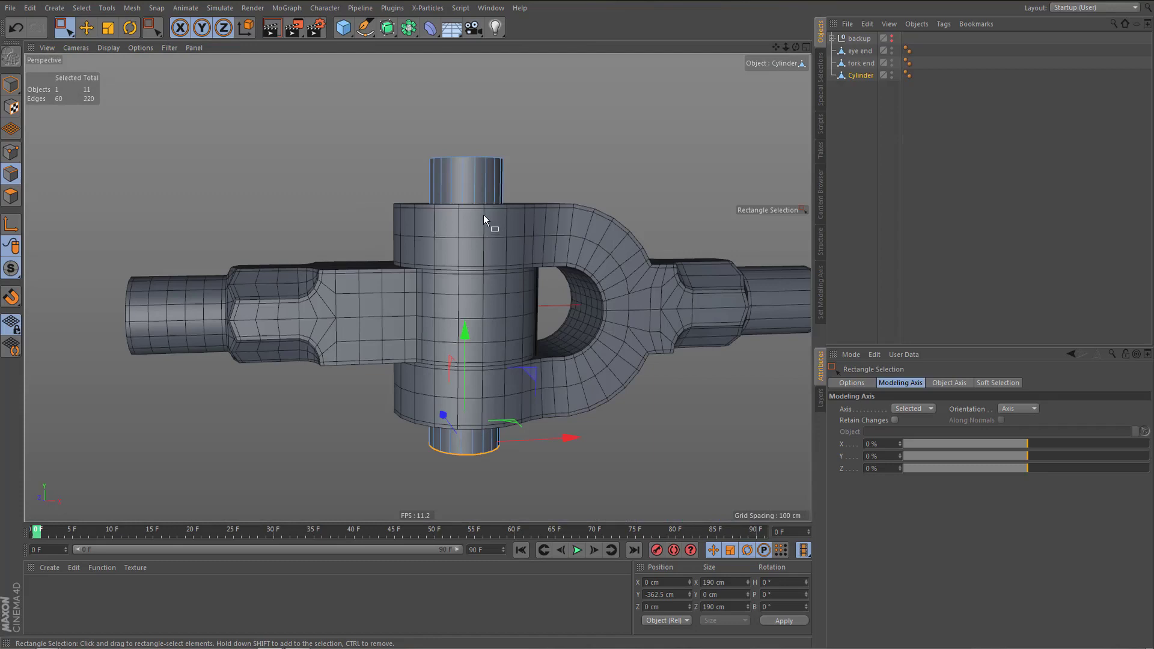
{"action": "left_click_drag", "start_coordinate": [483, 215], "coordinate": [489, 182], "text": "alt"}
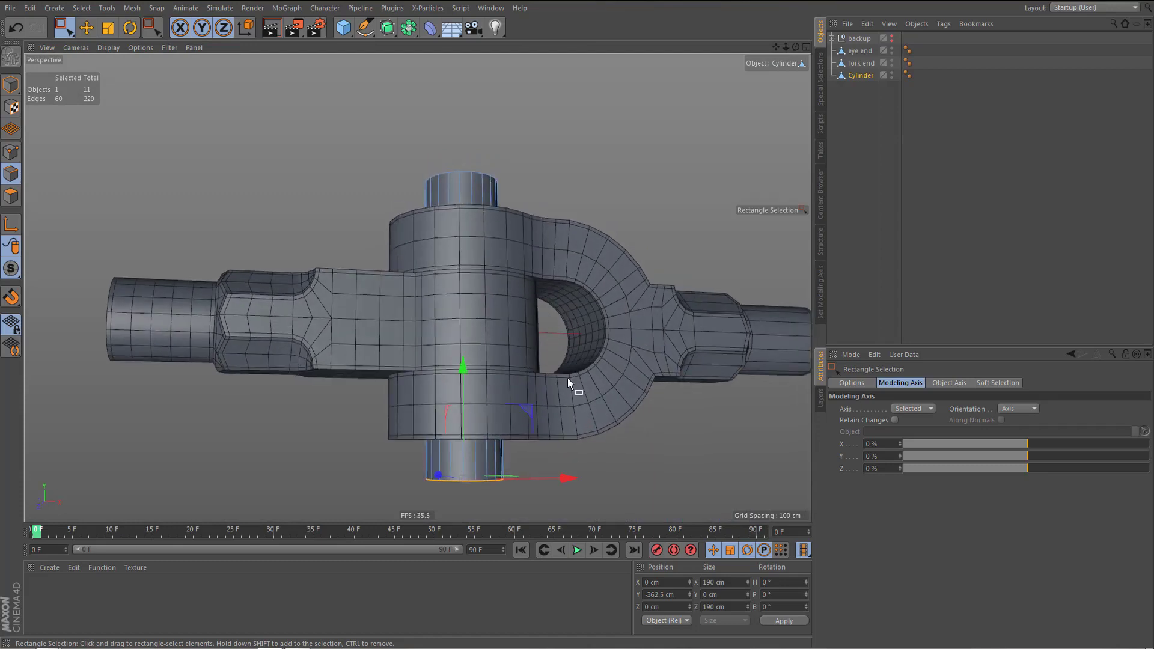
{"action": "middle_click", "coordinate": [504, 401]}
{"action": "middle_click", "coordinate": [379, 434]}
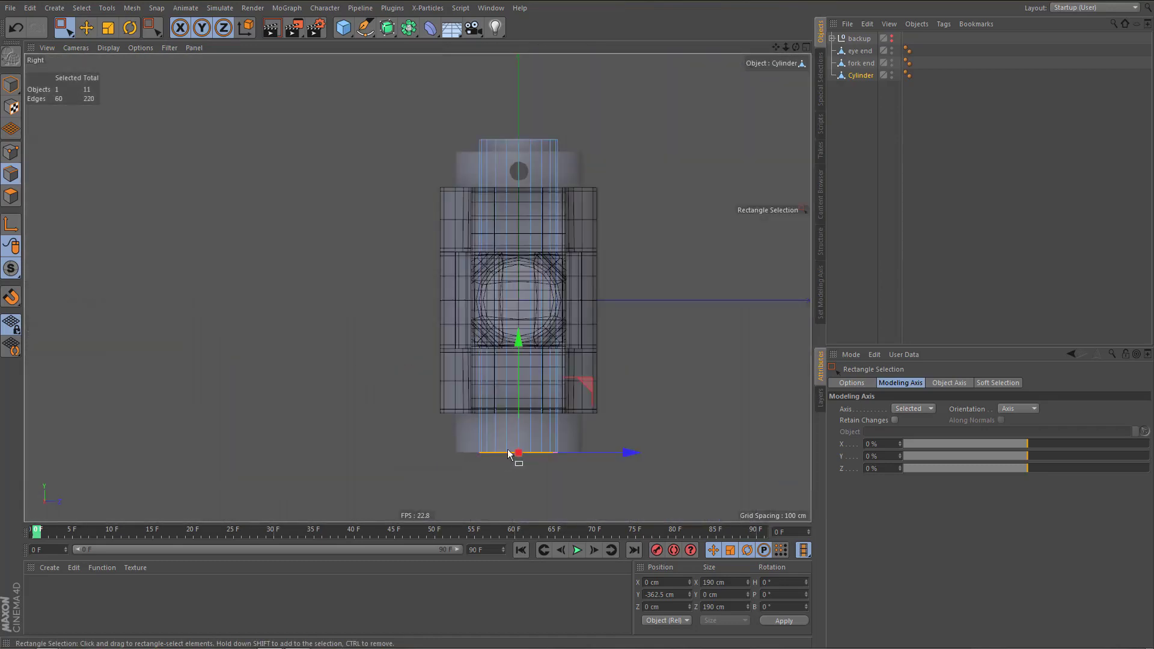
Select the ring of polygons around the Cylinder below the fork's lower face
{"action": "right_click_drag", "start_coordinate": [508, 454], "coordinate": [550, 440], "text": "alt"}
{"action": "middle_click_drag", "start_coordinate": [540, 433], "coordinate": [523, 428], "text": "alt"}
{"action": "key", "text": "v"}
{"action": "key", "text": "p"}
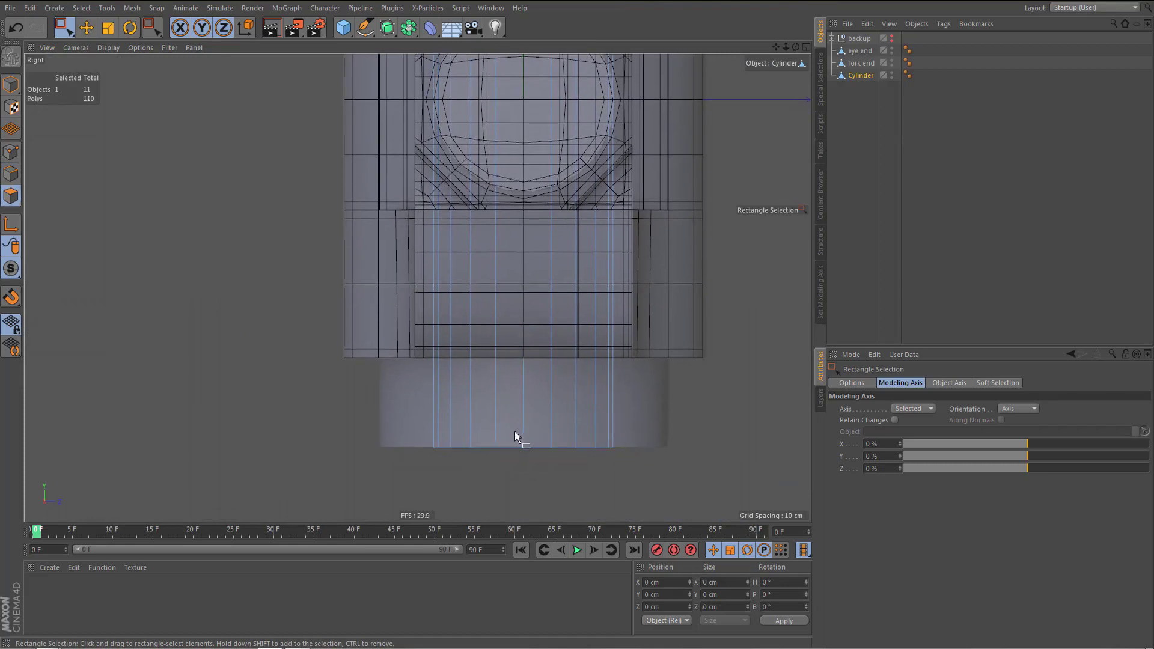
{"action": "key", "text": "u"}
{"action": "key", "text": "b"}
{"action": "left_click", "coordinate": [519, 420]}
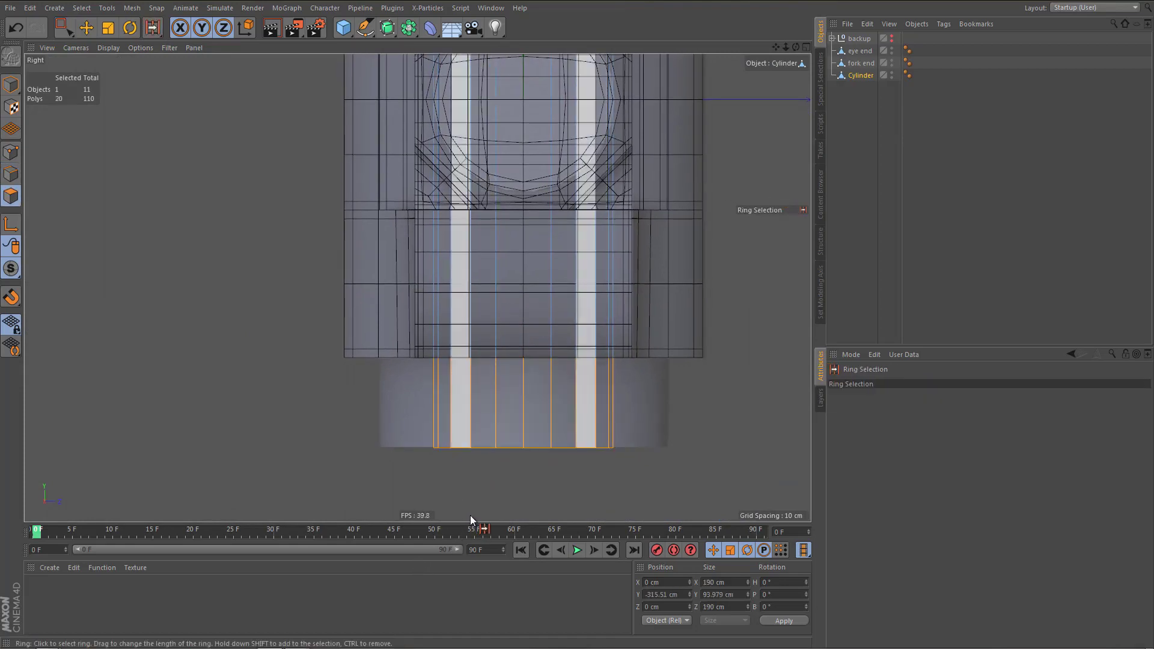
Extrude the polygon ring outward to form the pin head and set its size to 300 cm in X and Z
{"action": "key", "text": "d"}
{"action": "left_click_drag", "start_coordinate": [565, 461], "coordinate": [633, 462]}
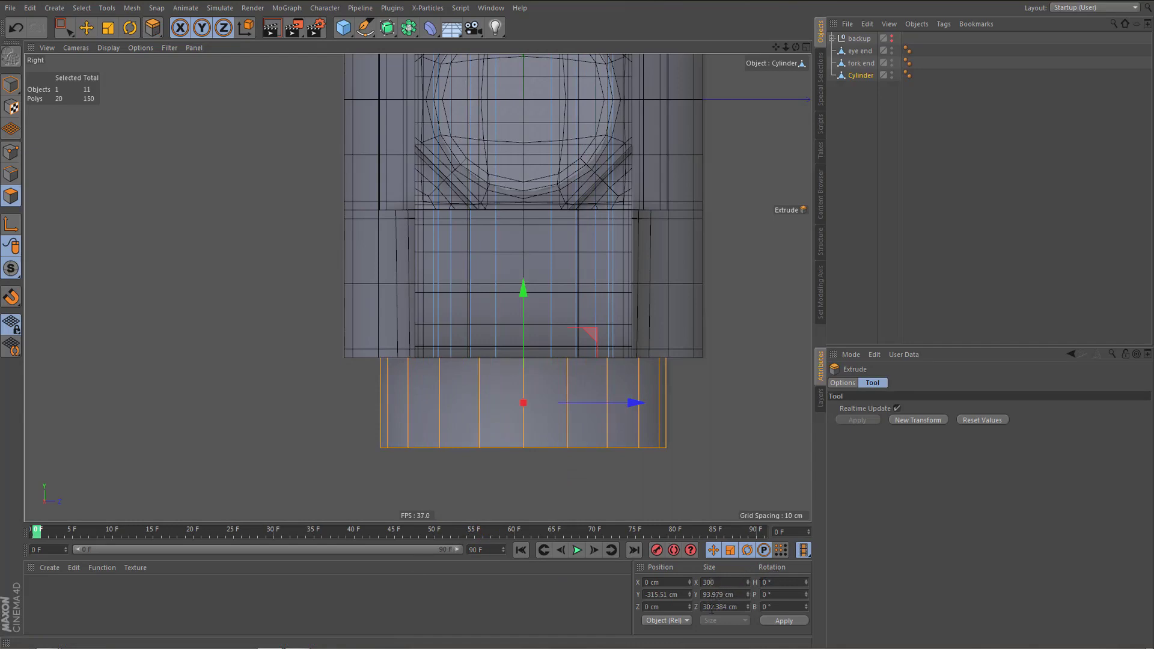
{"action": "left_click_drag", "start_coordinate": [725, 611], "coordinate": [740, 611]}
{"action": "type", "text": "00"}
{"action": "left_click", "coordinate": [790, 623]}
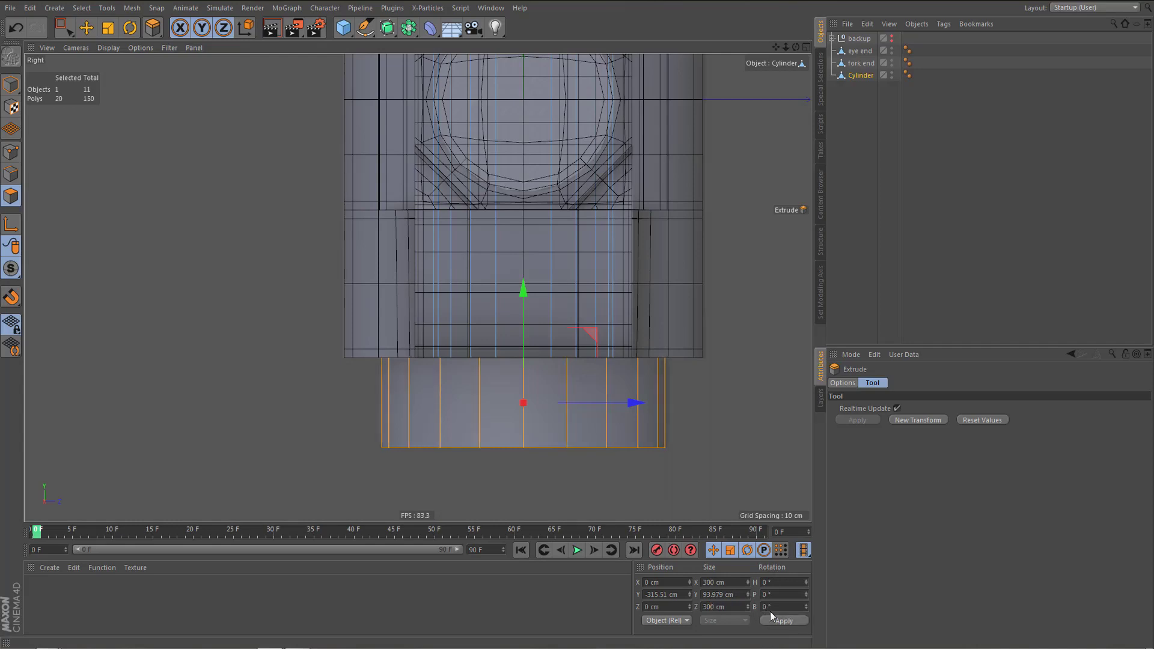
Select the outer rim edge loop and the inner edge loop on the underside of the pin head
{"action": "middle_click", "coordinate": [445, 352]}
{"action": "middle_click", "coordinate": [311, 229]}
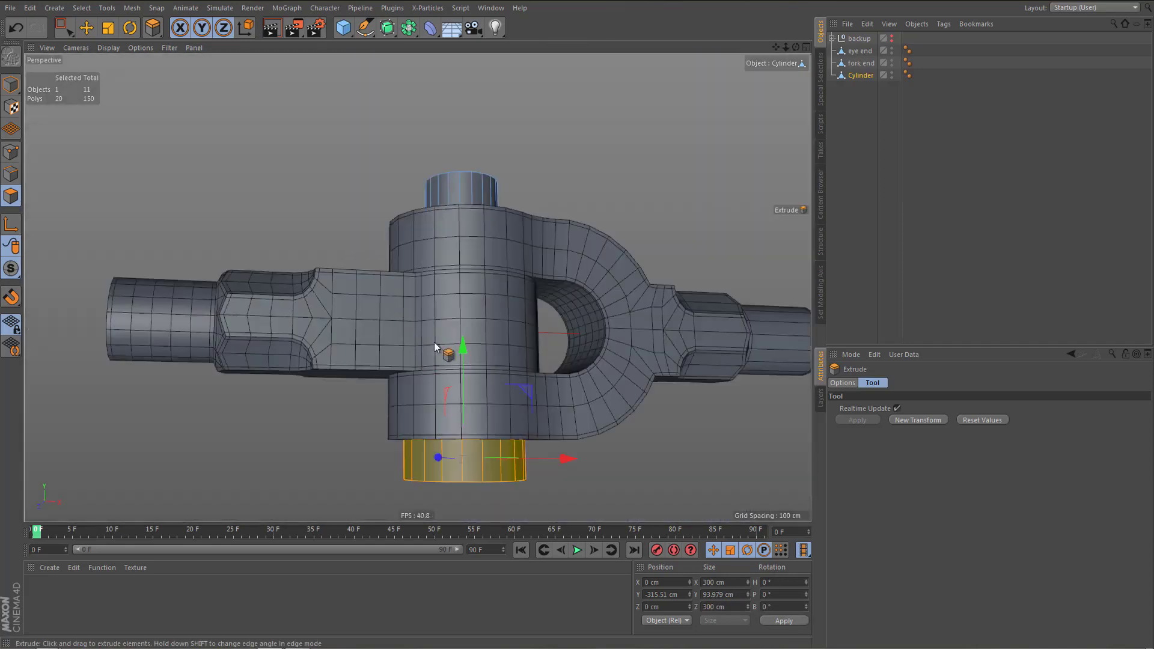
{"action": "left_click_drag", "start_coordinate": [445, 352], "coordinate": [449, 287], "text": "alt"}
{"action": "middle_click_drag", "start_coordinate": [464, 494], "coordinate": [457, 348], "text": "alt"}
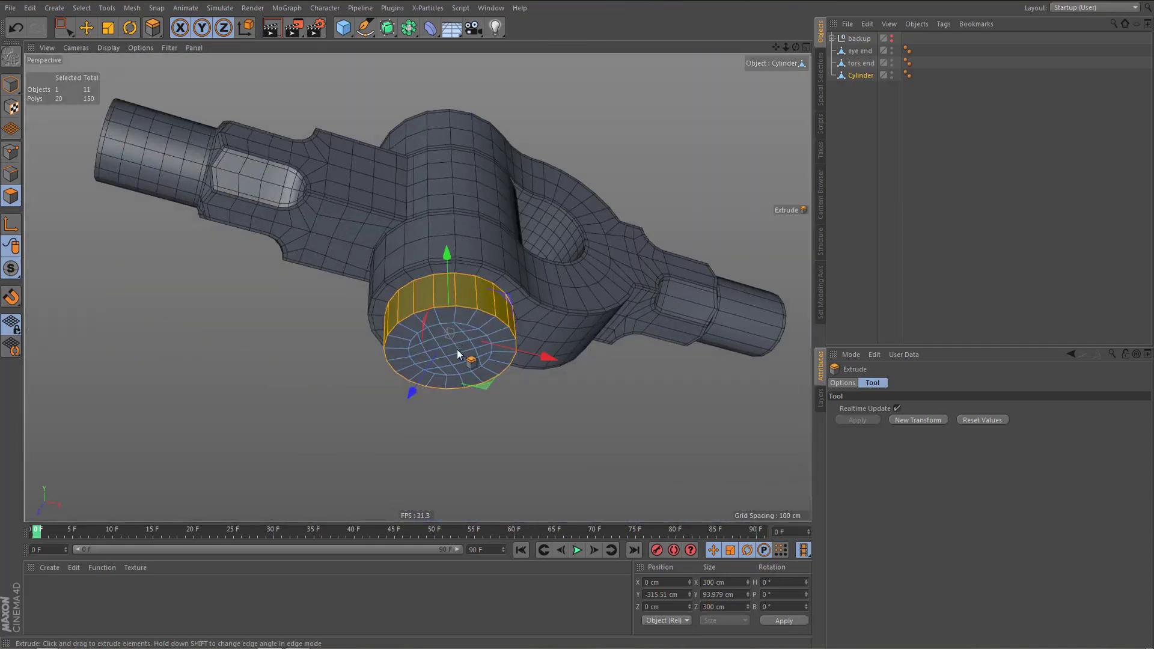
{"action": "right_click_drag", "start_coordinate": [456, 349], "coordinate": [554, 299], "text": "alt"}
{"action": "right_click_drag", "start_coordinate": [487, 332], "coordinate": [541, 300], "text": "alt"}
{"action": "key", "text": "Tab"}
{"action": "key", "text": "w"}
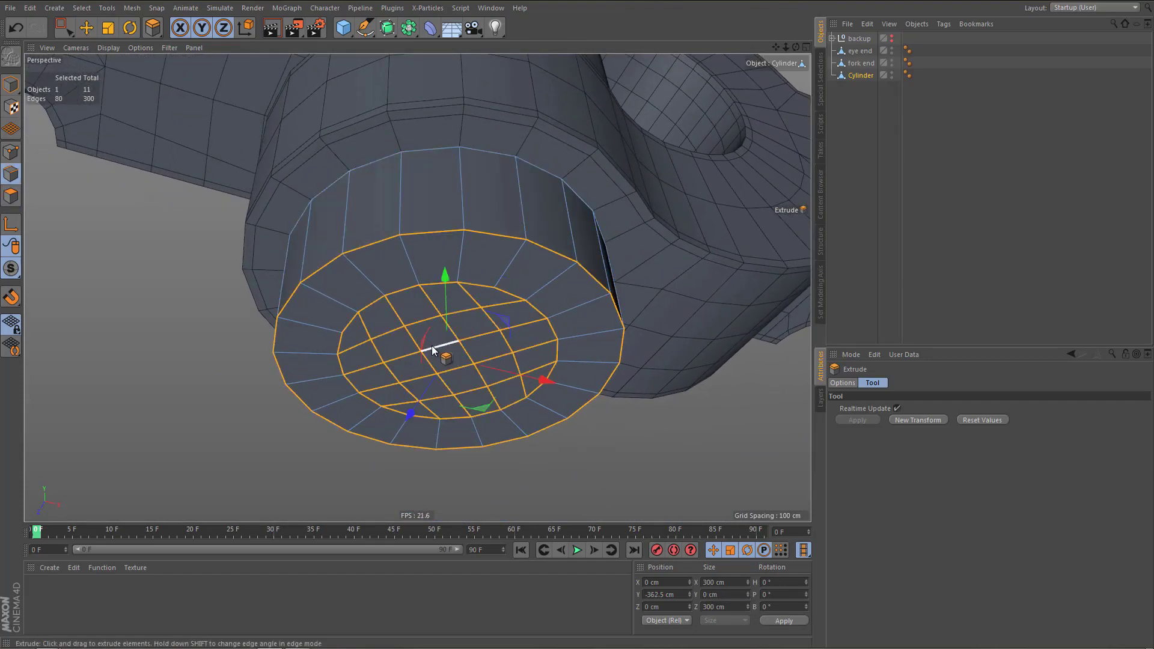
{"action": "key", "text": "u"}
{"action": "key", "text": "b"}
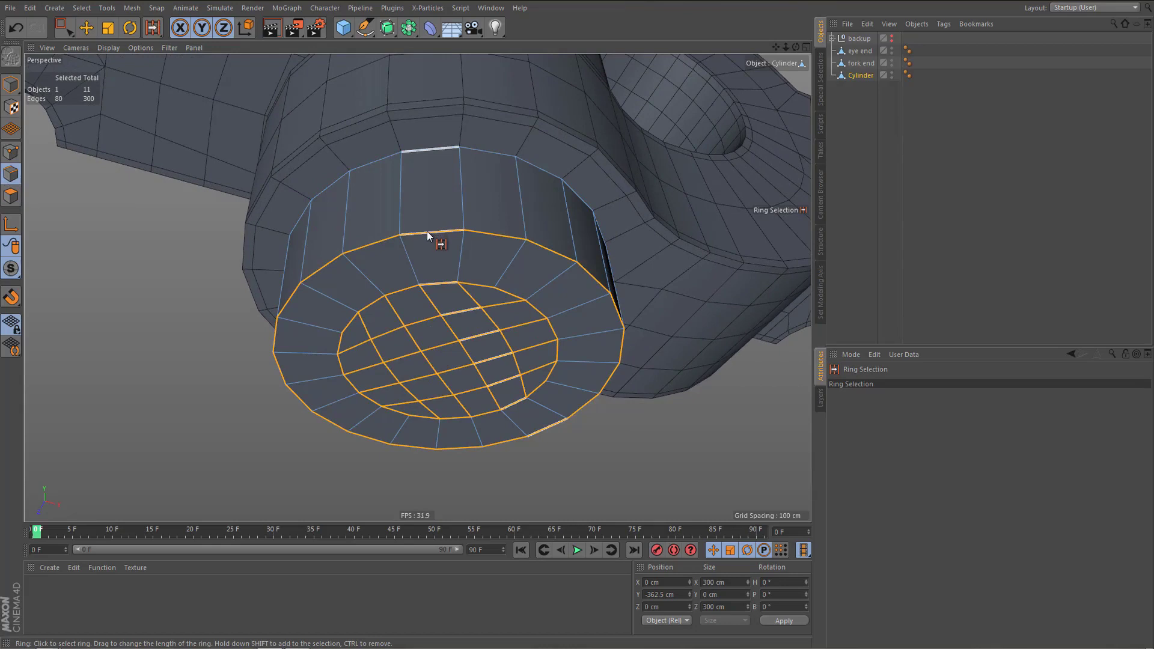
{"action": "left_click", "coordinate": [428, 232]}
{"action": "key", "text": "u"}
{"action": "key", "text": "l"}
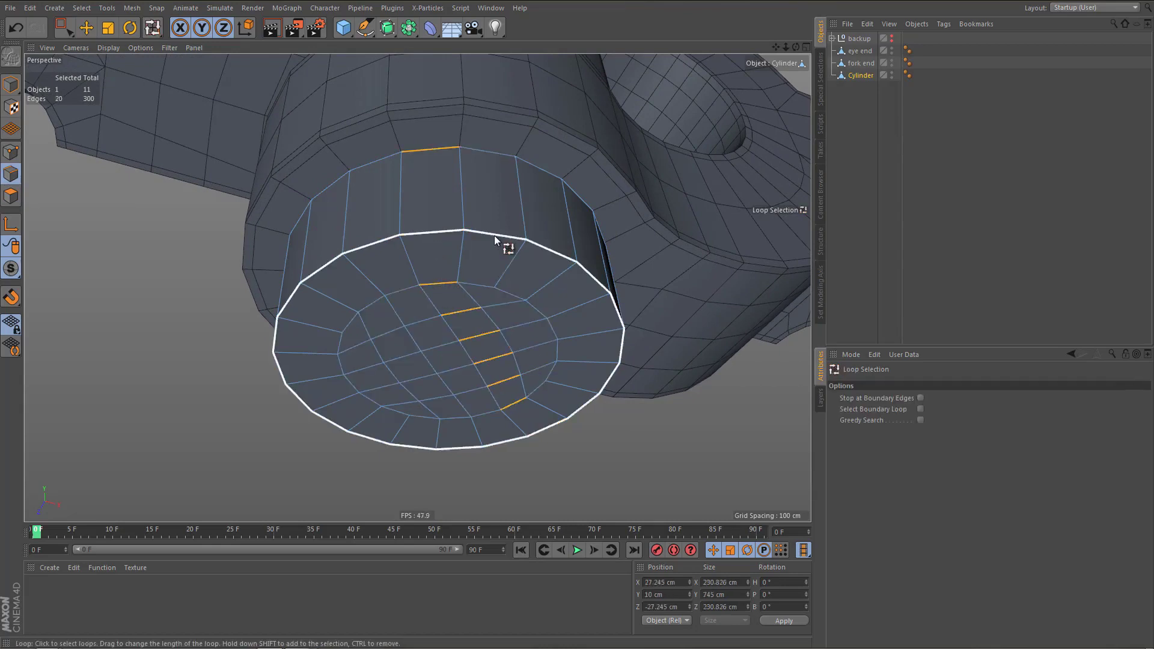
{"action": "left_click", "coordinate": [494, 235]}
{"action": "left_click", "coordinate": [474, 286], "text": "shift"}
Stitch the inner edge loop onto the outer rim of the pin head's underside
{"action": "key", "text": "m"}
{"action": "key", "text": "p"}
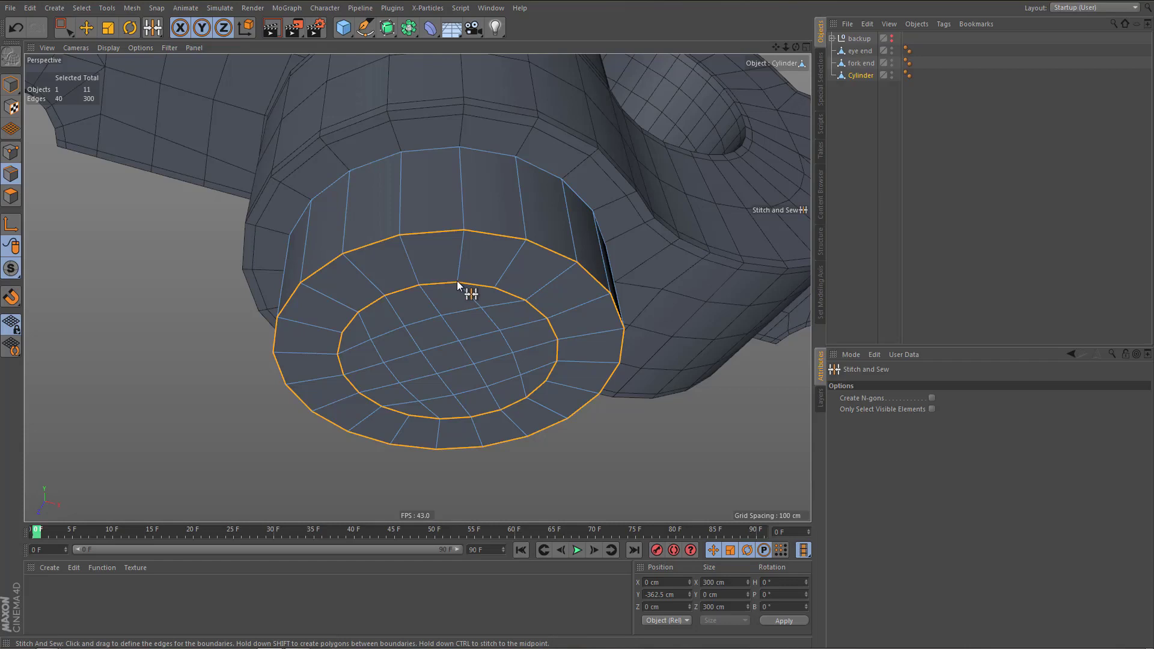
{"action": "left_click_drag", "start_coordinate": [457, 280], "coordinate": [462, 237]}
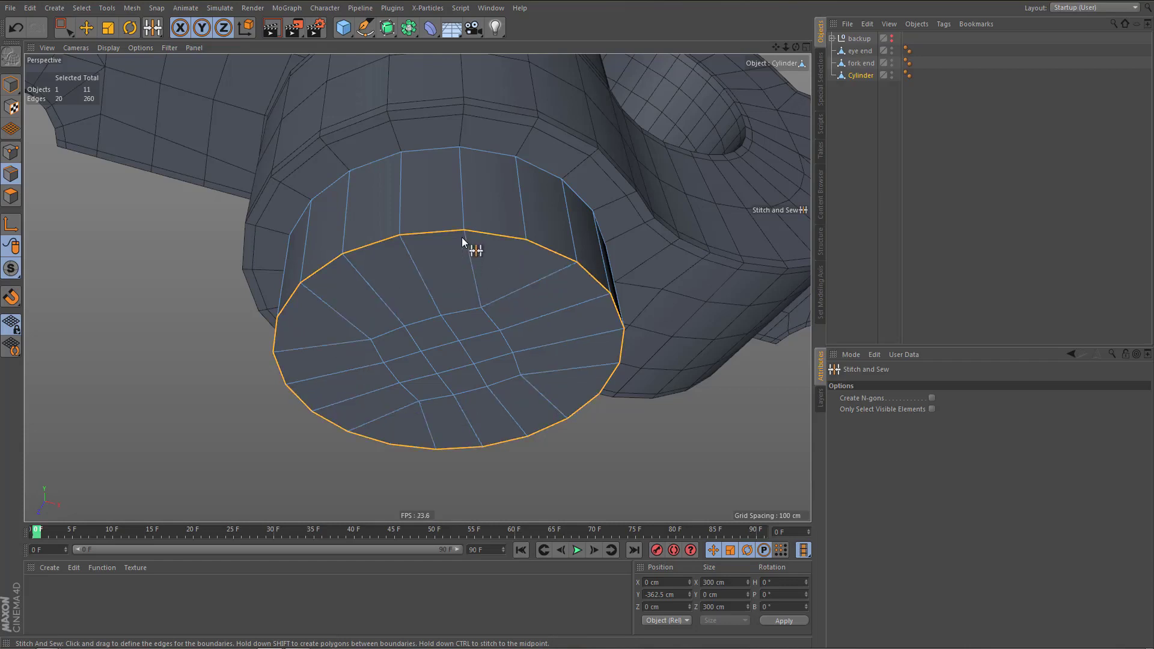
Select the nine central polygons of the pin head's underside and scale them up to about 230.5 cm in X and Z
{"action": "left_click_drag", "start_coordinate": [431, 307], "coordinate": [434, 299], "text": "alt"}
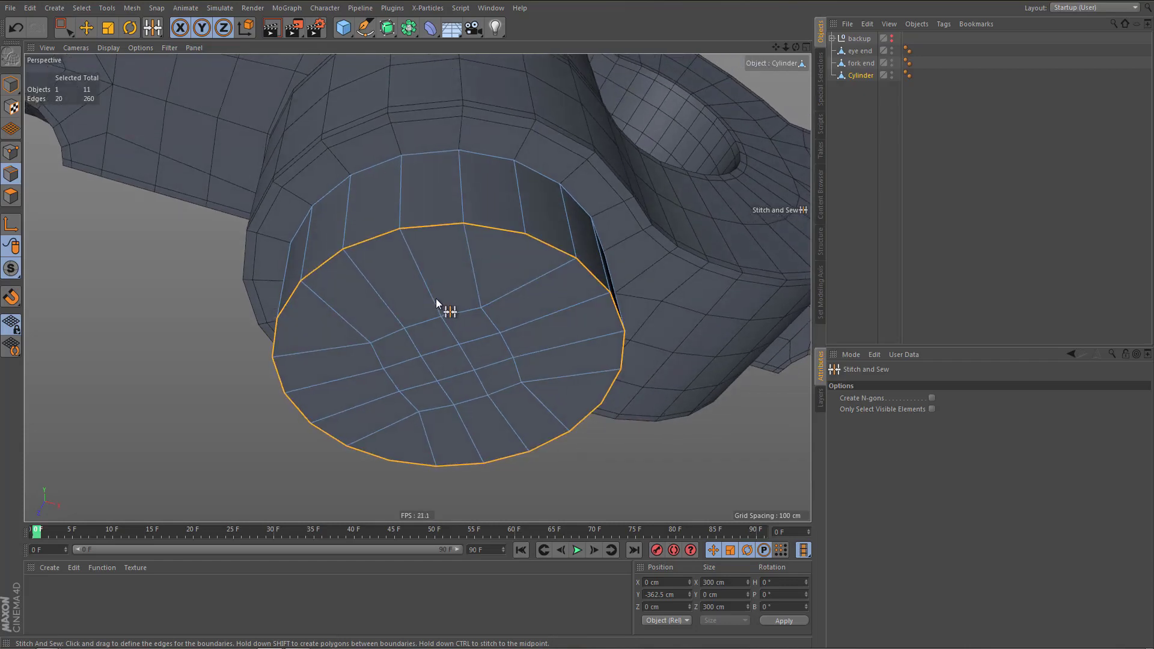
{"action": "key", "text": "Return"}
{"action": "key", "text": "u"}
{"action": "key", "text": "9"}
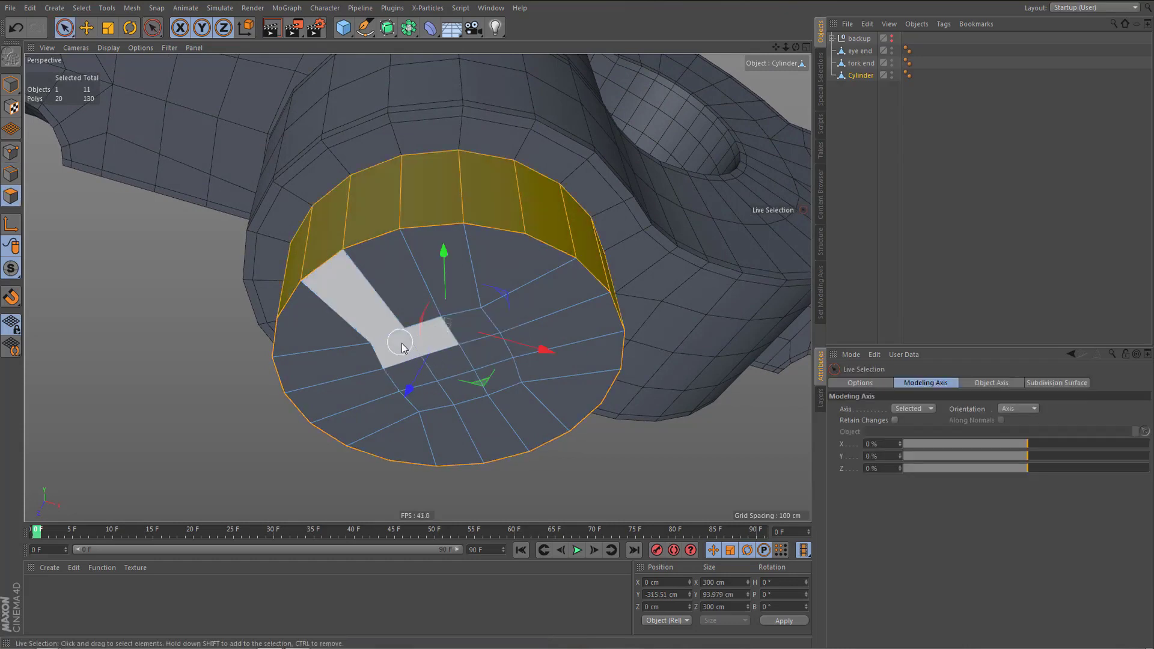
{"action": "mouse_move", "coordinate": [400, 347]}
{"action": "left_mouse_down"}
{"action": "mouse_move", "coordinate": [431, 386]}
{"action": "mouse_move", "coordinate": [474, 327]}
{"action": "mouse_move", "coordinate": [481, 364]}
{"action": "mouse_move", "coordinate": [601, 345]}
{"action": "mouse_move", "coordinate": [580, 361]}
{"action": "left_mouse_up"}
{"action": "key", "text": "t"}
{"action": "key", "text": "ctrl+z"}
{"action": "left_click_drag", "start_coordinate": [586, 482], "coordinate": [829, 346]}
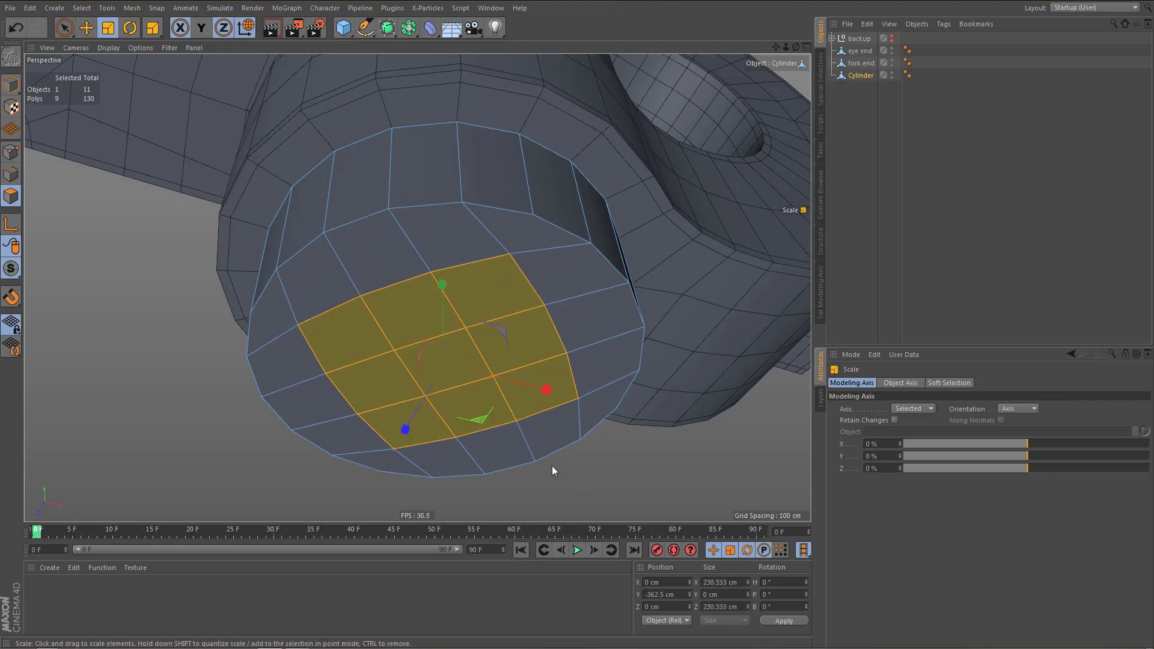
Examine the pin's upper end in the Perspective view and against the reference collar and its hole in the Right view
{"action": "right_click_drag", "start_coordinate": [461, 384], "coordinate": [450, 429], "text": "alt"}
{"action": "left_click_drag", "start_coordinate": [450, 428], "coordinate": [424, 361], "text": "alt"}
{"action": "right_click_drag", "start_coordinate": [406, 222], "coordinate": [483, 215], "text": "alt"}
{"action": "left_click_drag", "start_coordinate": [441, 220], "coordinate": [463, 243], "text": "alt"}
{"action": "middle_click", "coordinate": [463, 244]}
{"action": "middle_click", "coordinate": [300, 393]}
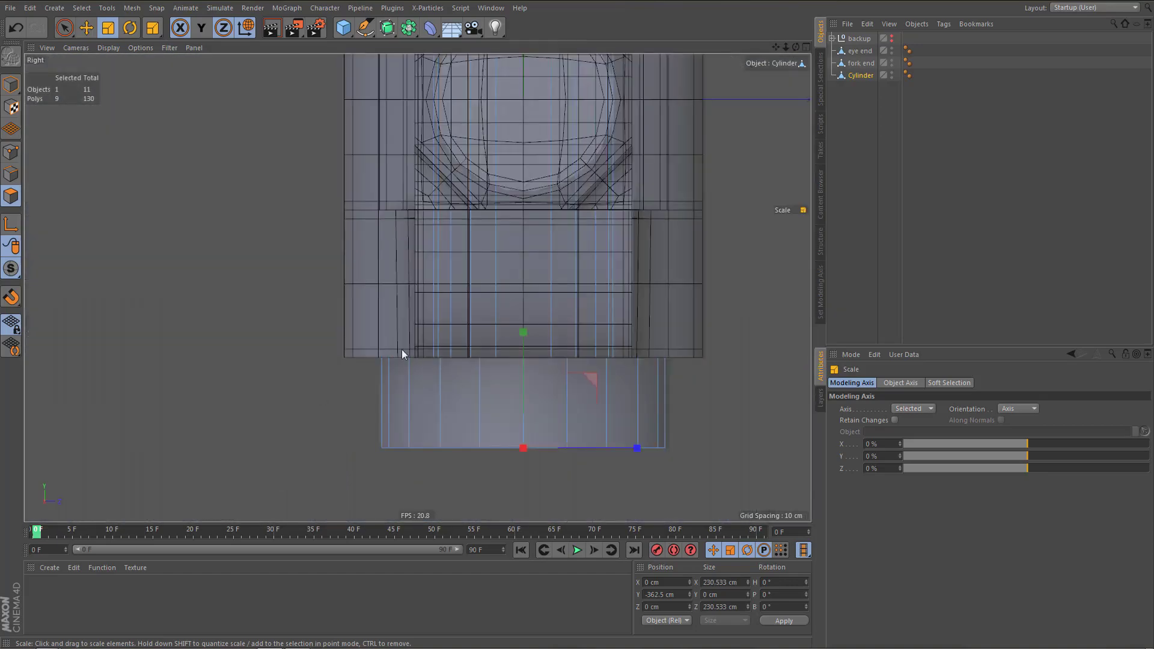
{"action": "right_click_drag", "start_coordinate": [404, 356], "coordinate": [396, 401], "text": "alt"}
{"action": "scroll", "coordinate": [481, 175], "scroll_direction": "up", "scroll_amount": 4}
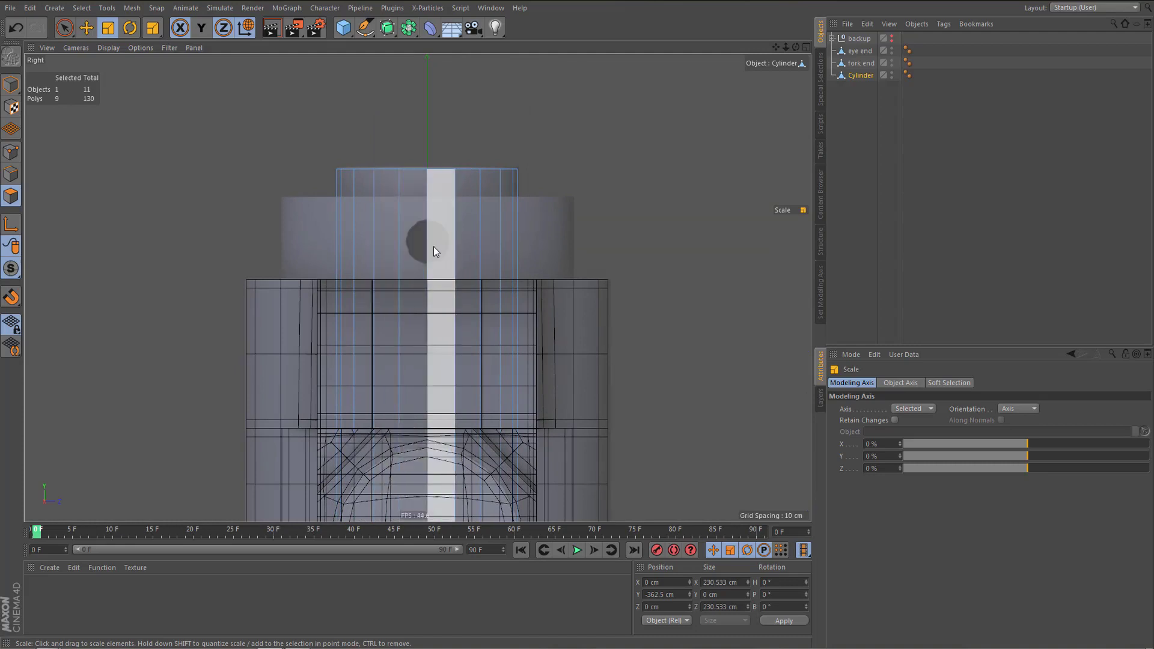
{"action": "scroll", "coordinate": [450, 241], "scroll_direction": "up", "scroll_amount": 1}
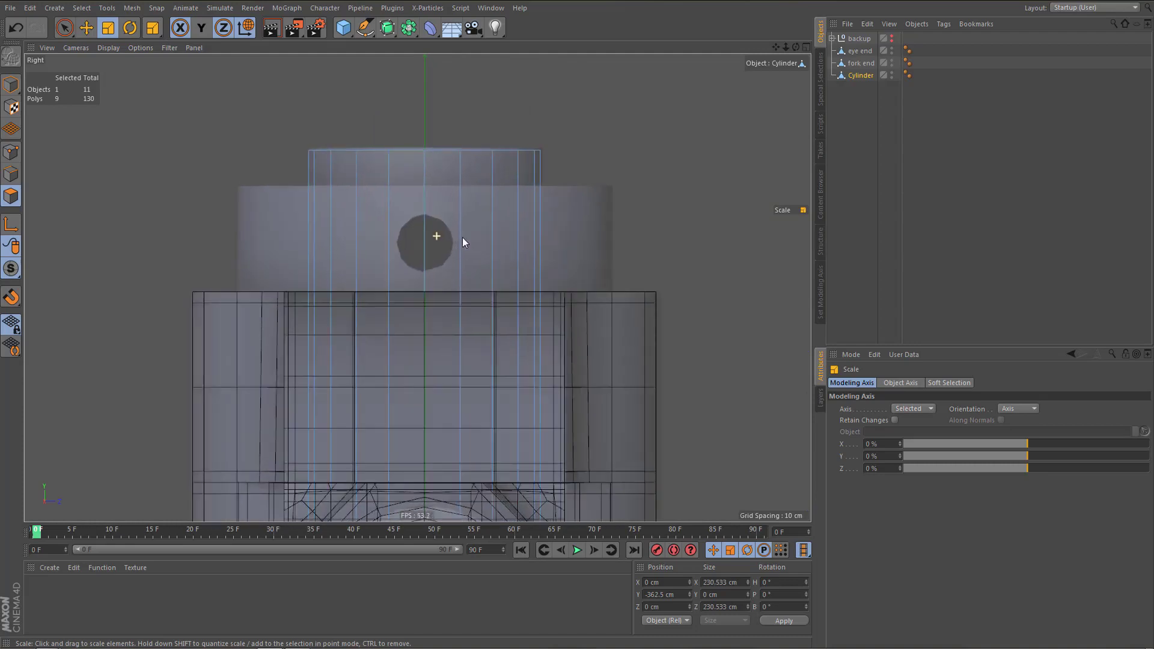
{"action": "scroll", "coordinate": [463, 237], "scroll_direction": "up", "scroll_amount": 1}
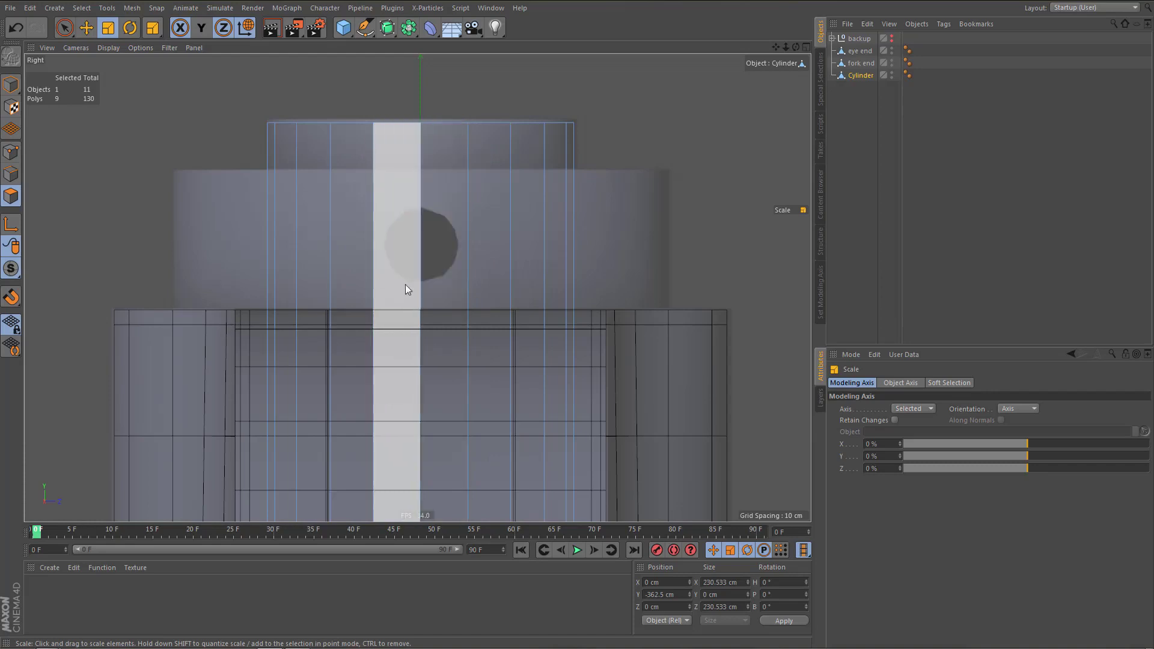
{"action": "middle_click", "coordinate": [445, 258]}
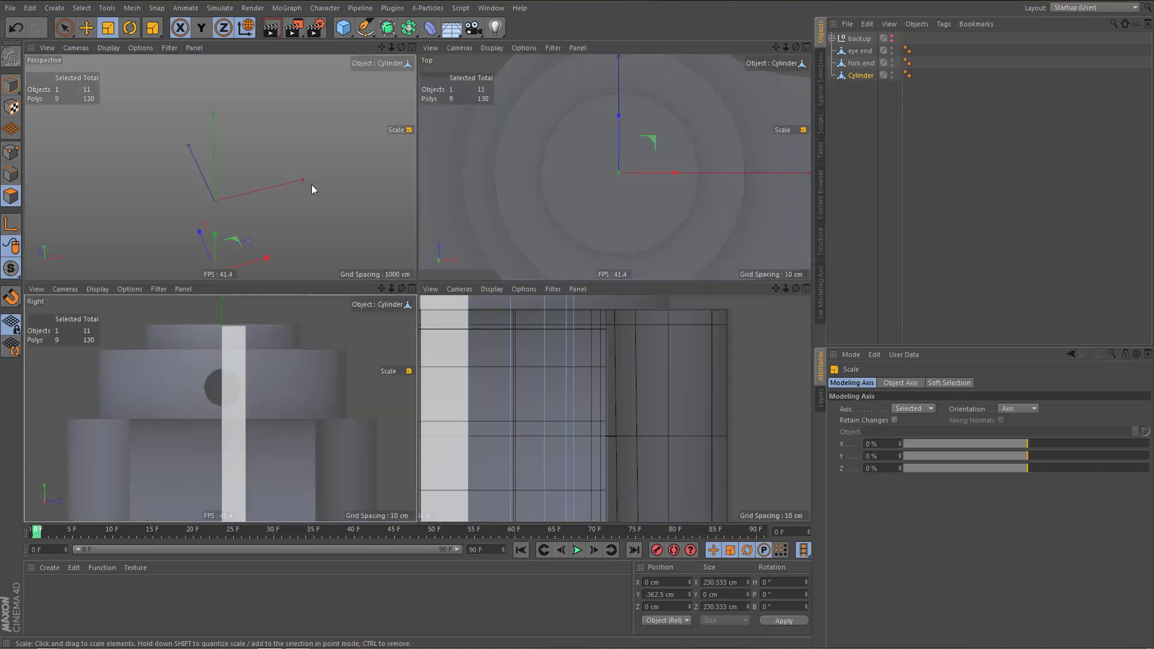
{"action": "middle_click", "coordinate": [312, 185]}
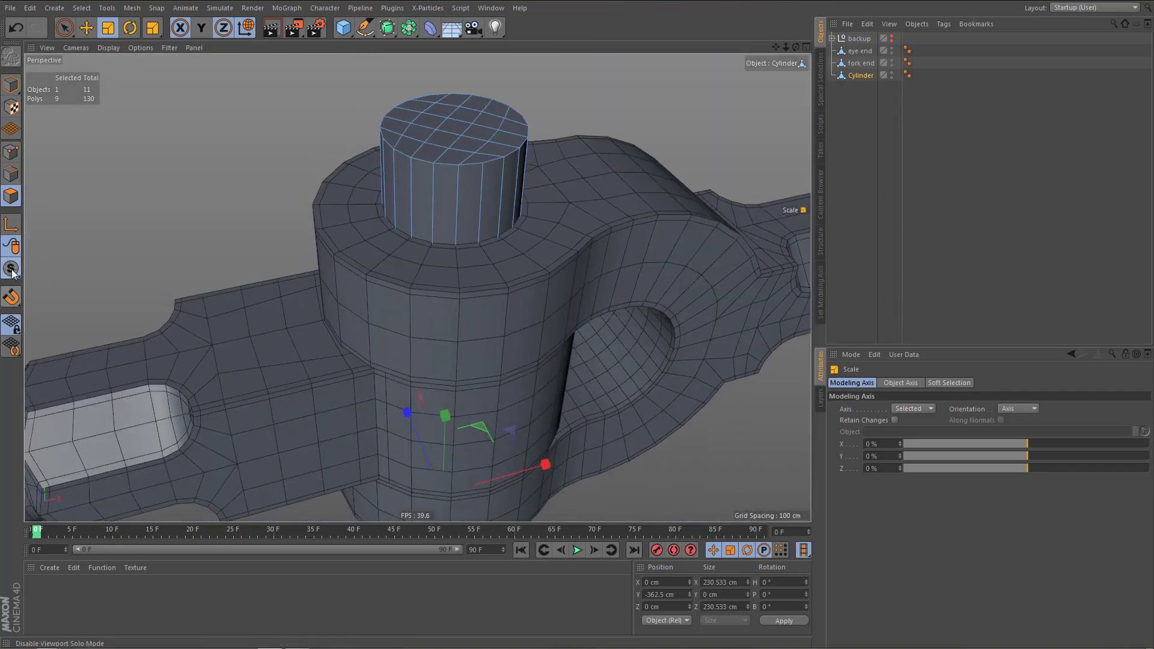
Isolate the Cylinder with Viewport Solo and dissolve the edge loop around the pin's shaft above the head
{"action": "left_click_drag", "start_coordinate": [11, 269], "coordinate": [67, 306]}
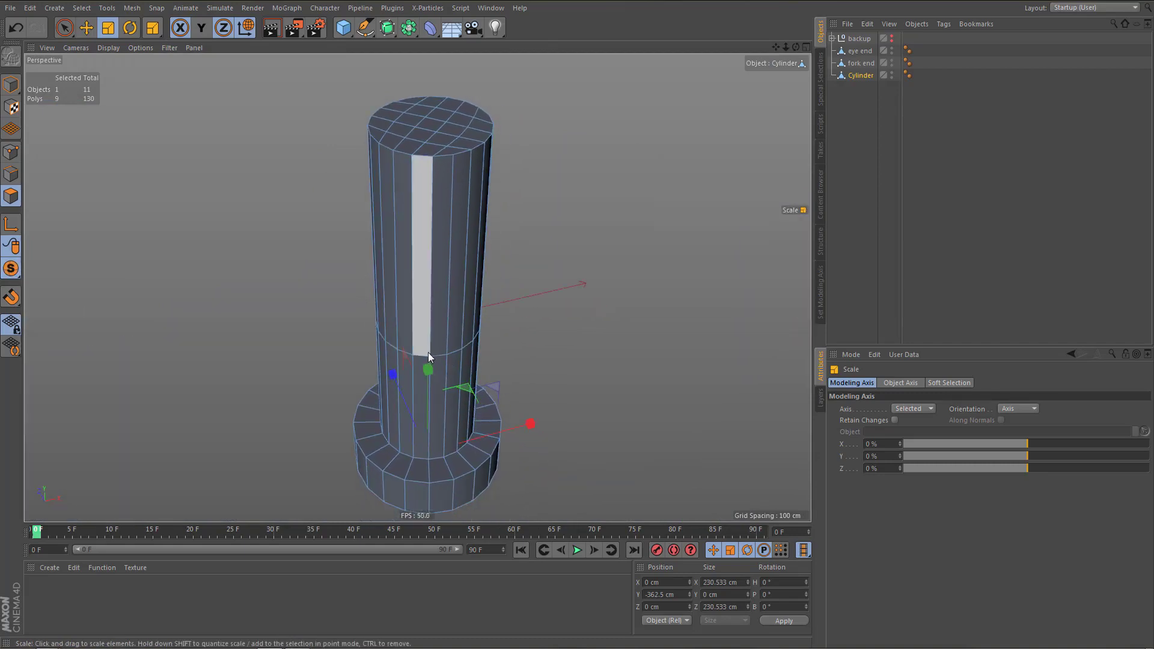
{"action": "key", "text": "Return"}
{"action": "key", "text": "e"}
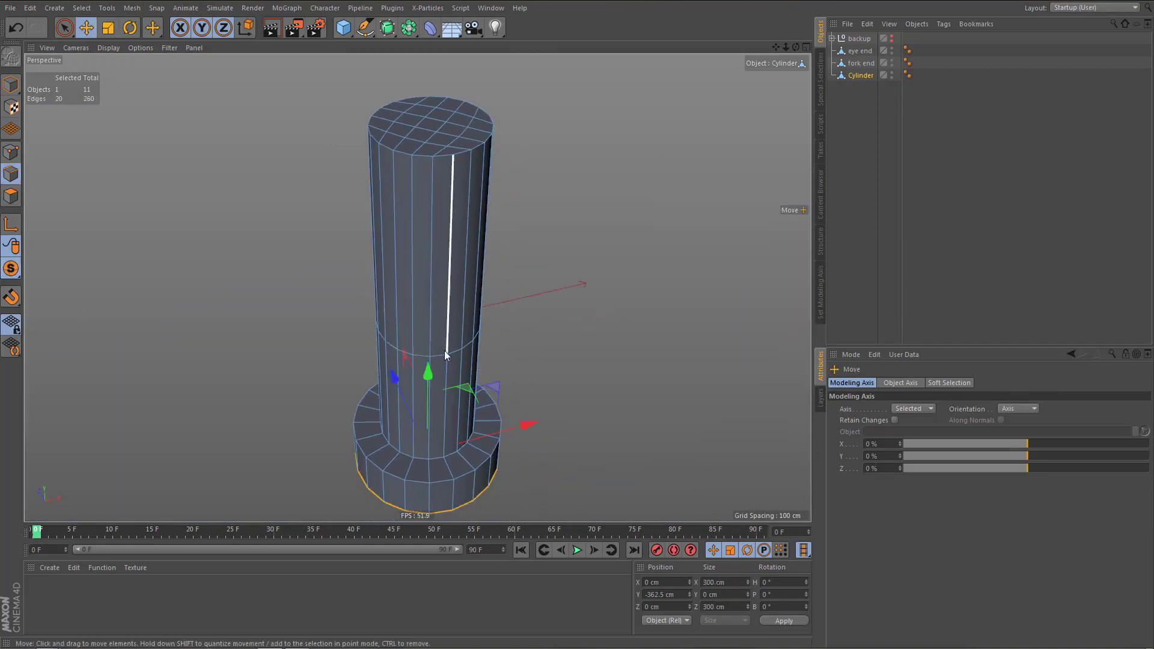
{"action": "double_click", "coordinate": [439, 355]}
{"action": "key", "text": "ctrl+BackSpace"}
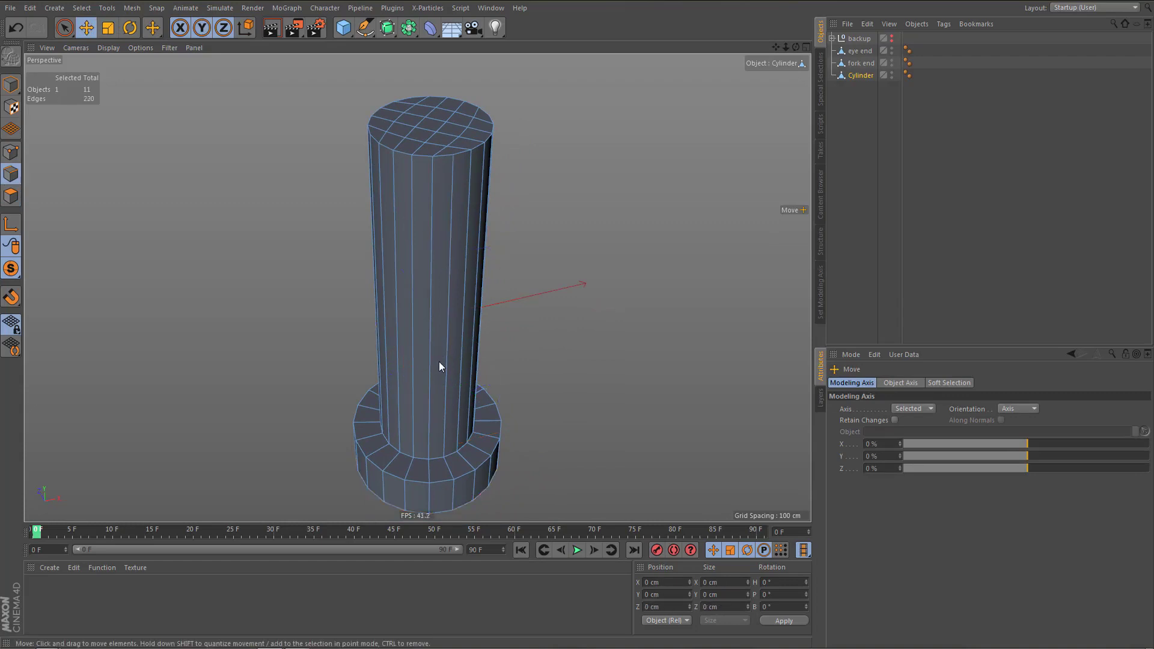
Select all phong break edges of the Cylinder with Phong Break Selection
{"action": "left_click_drag", "start_coordinate": [442, 287], "coordinate": [424, 222], "text": "alt"}
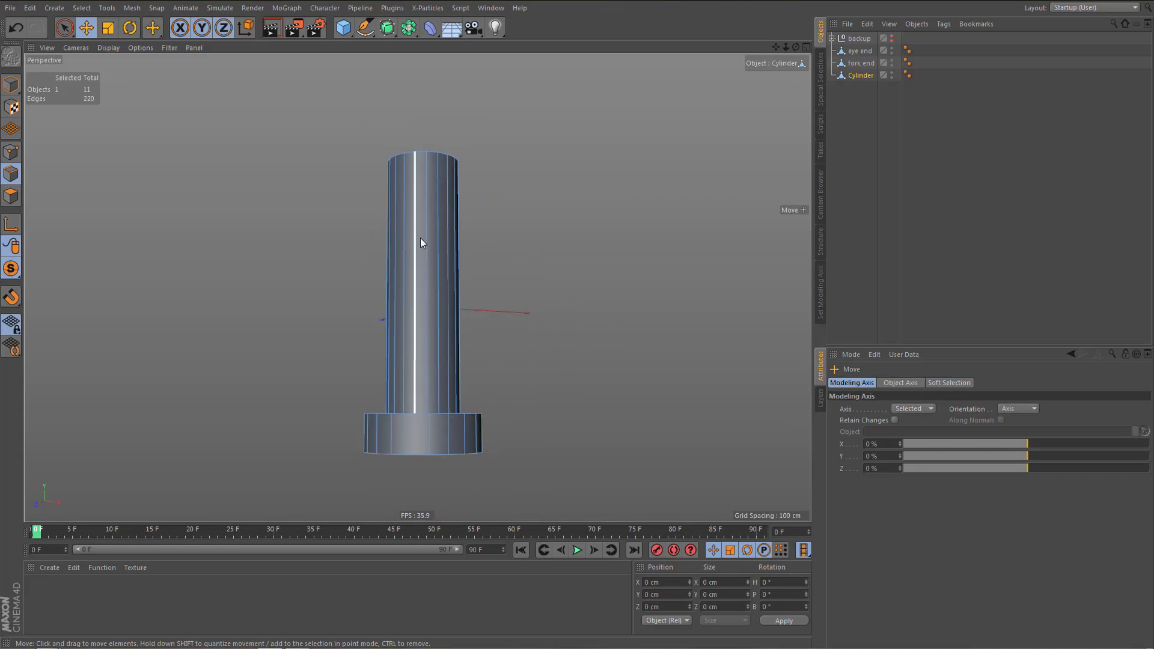
{"action": "key", "text": "u"}
{"action": "key", "text": "n"}
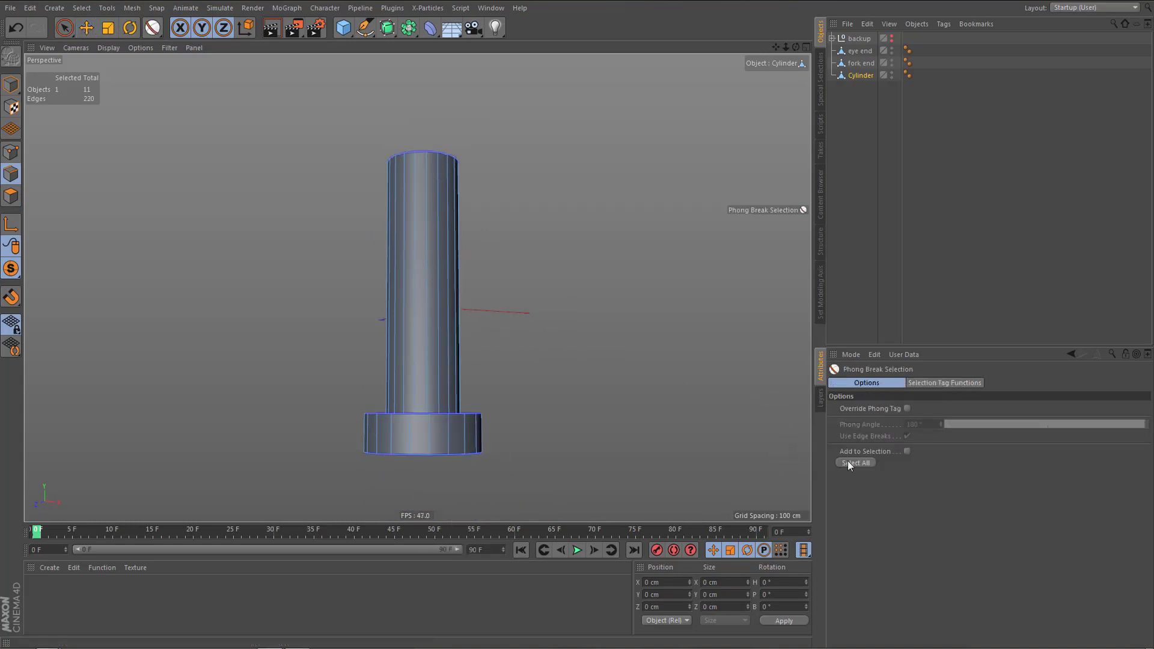
{"action": "left_click", "coordinate": [867, 460]}
{"action": "left_click_drag", "start_coordinate": [435, 324], "coordinate": [458, 250], "text": "alt"}
{"action": "left_click_drag", "start_coordinate": [461, 314], "coordinate": [466, 373], "text": "alt"}
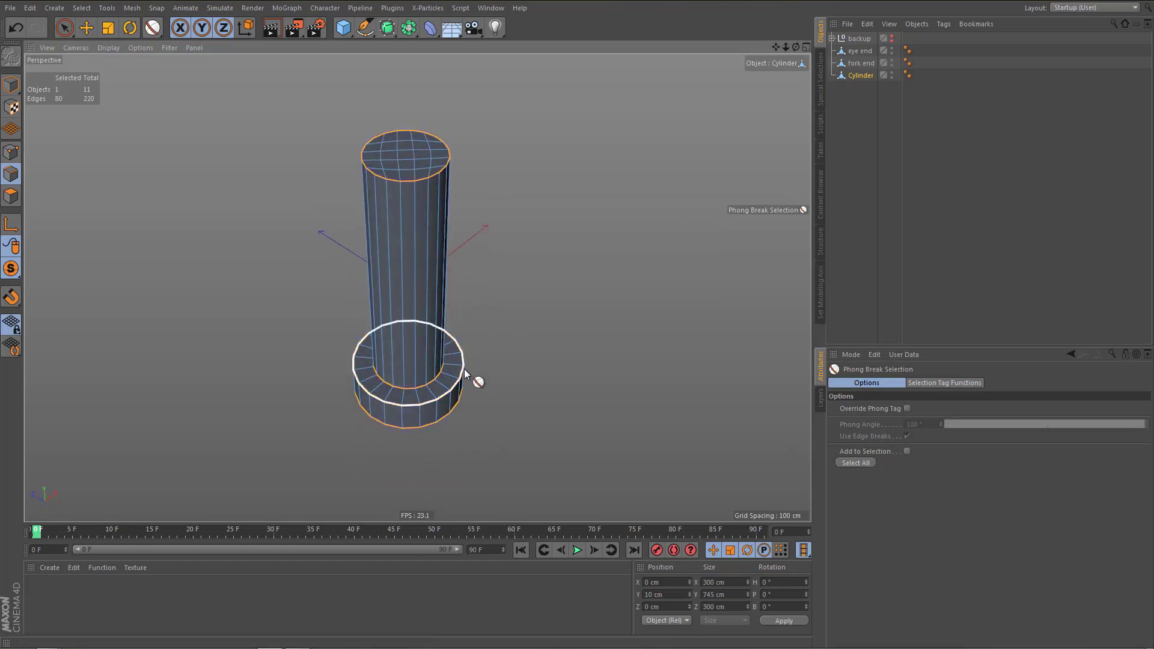
Bevel the selected hard edges of the Cylinder in Solid mode with a fixed offset of 9 cm
{"action": "key", "text": "m"}
{"action": "key", "text": "s"}
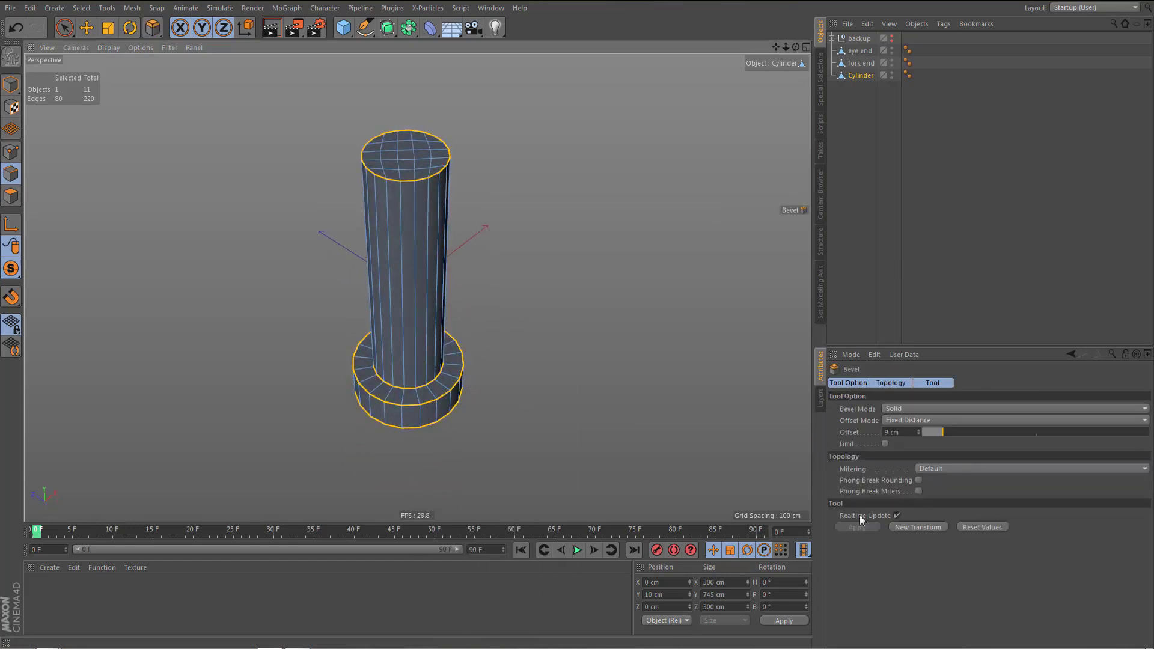
{"action": "left_click", "coordinate": [921, 527]}
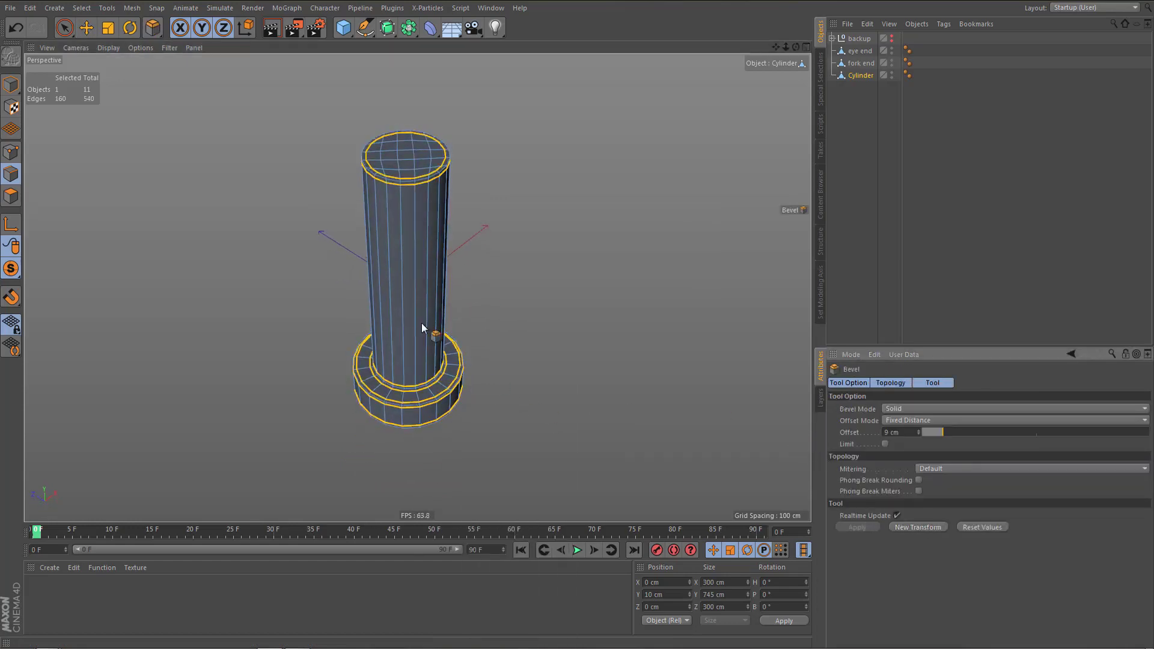
Preview the bevelled pin's smoothing under a Subdivision Surface and render the Perspective view
{"action": "right_click_drag", "start_coordinate": [407, 181], "coordinate": [464, 203], "text": "alt"}
{"action": "left_click", "coordinate": [388, 27], "text": "alt"}
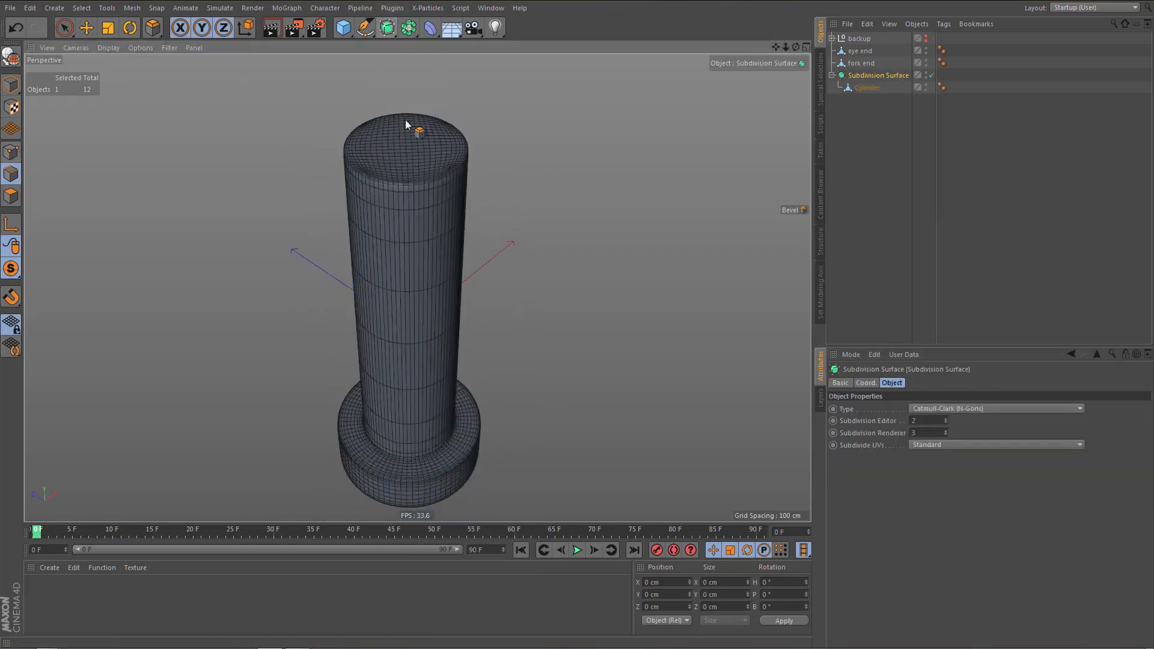
{"action": "right_click_drag", "start_coordinate": [421, 129], "coordinate": [431, 269], "text": "alt"}
{"action": "key", "text": "alt+a"}
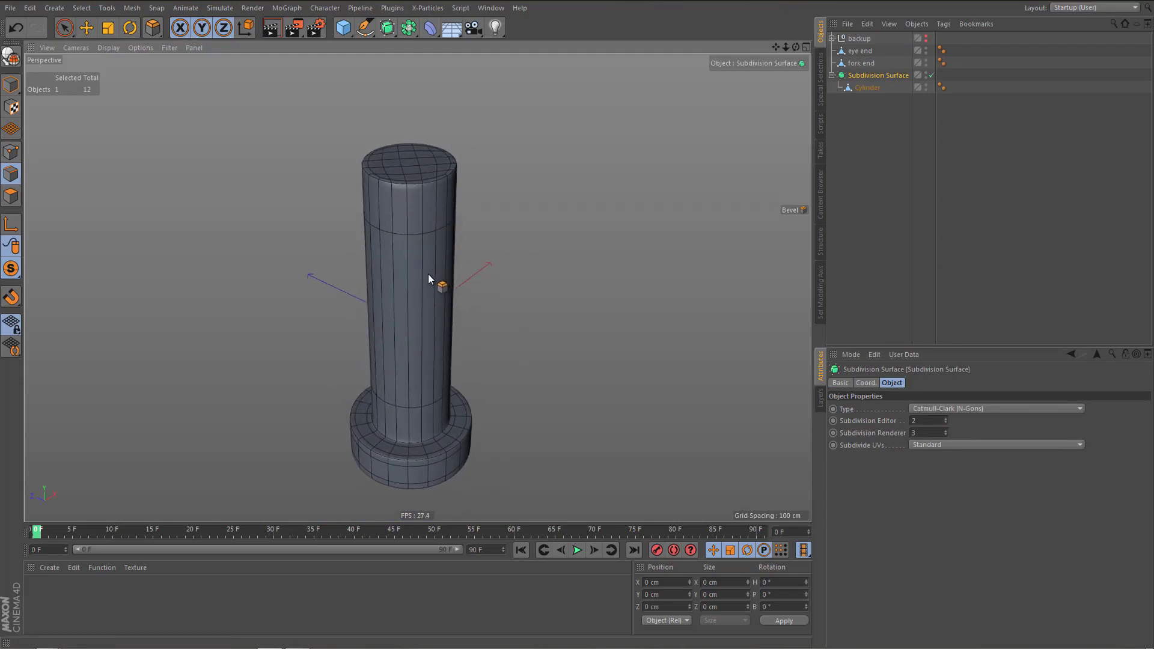
{"action": "key", "text": "ctrl+r"}
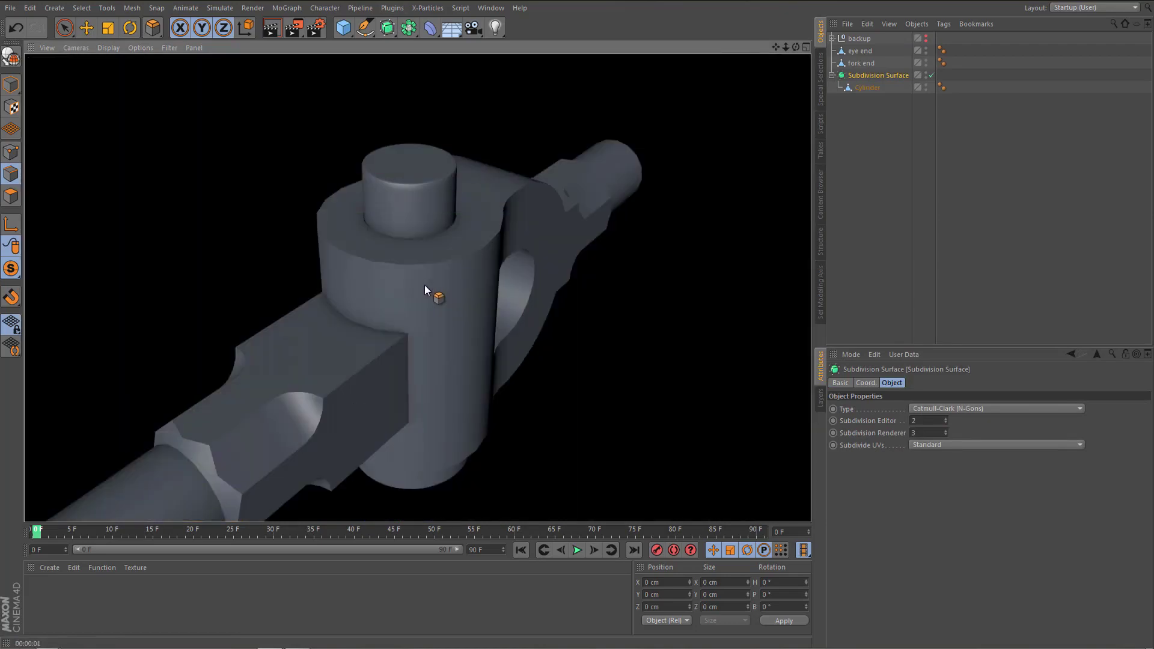
{"action": "right_click_drag", "start_coordinate": [410, 163], "coordinate": [482, 171], "text": "alt"}
Disable the Subdivision Surface, move the Cylinder out of it and delete the Subdivision Surface
{"action": "key", "text": "q"}
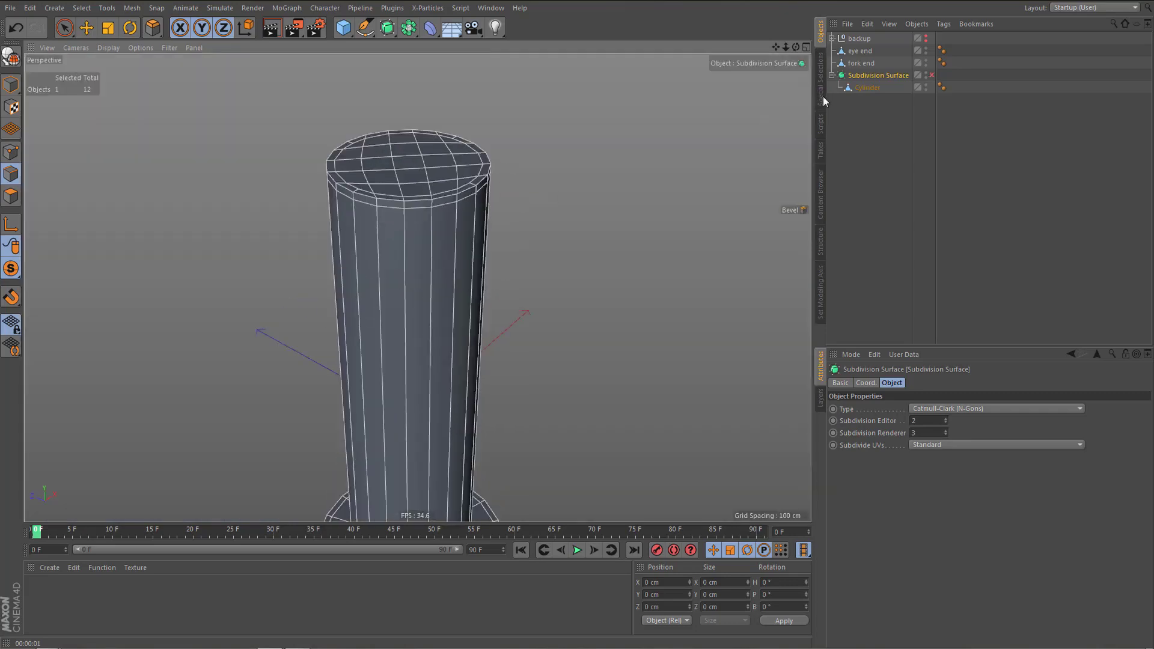
{"action": "left_click", "coordinate": [867, 89]}
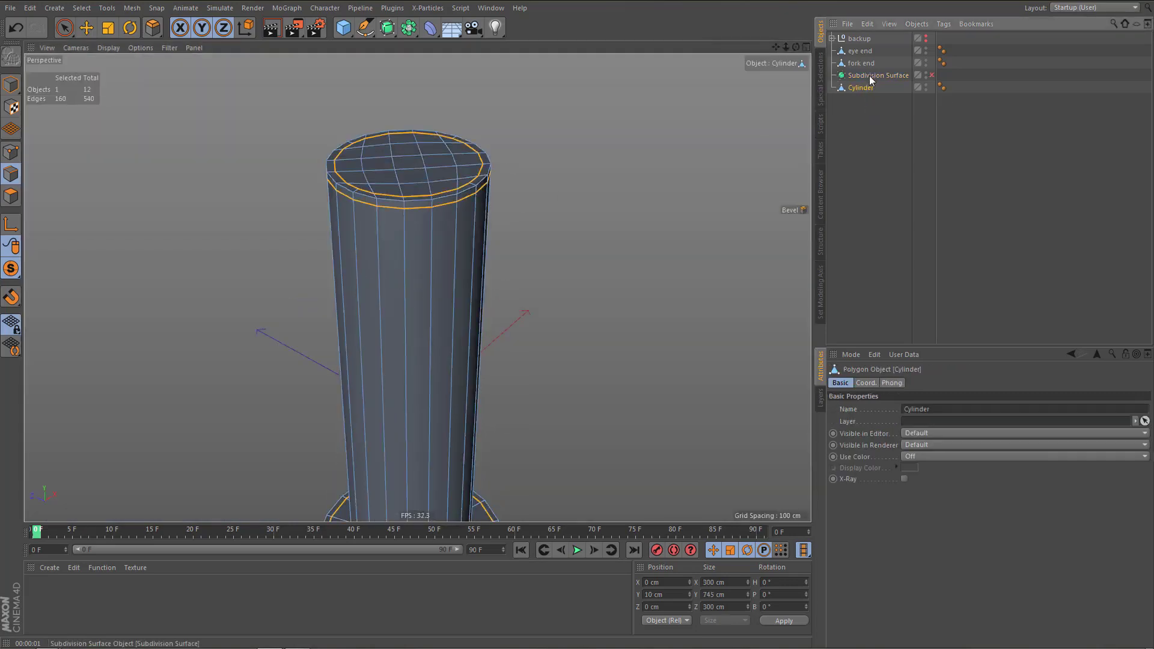
{"action": "left_click", "coordinate": [864, 77]}
{"action": "key", "text": "Delete"}
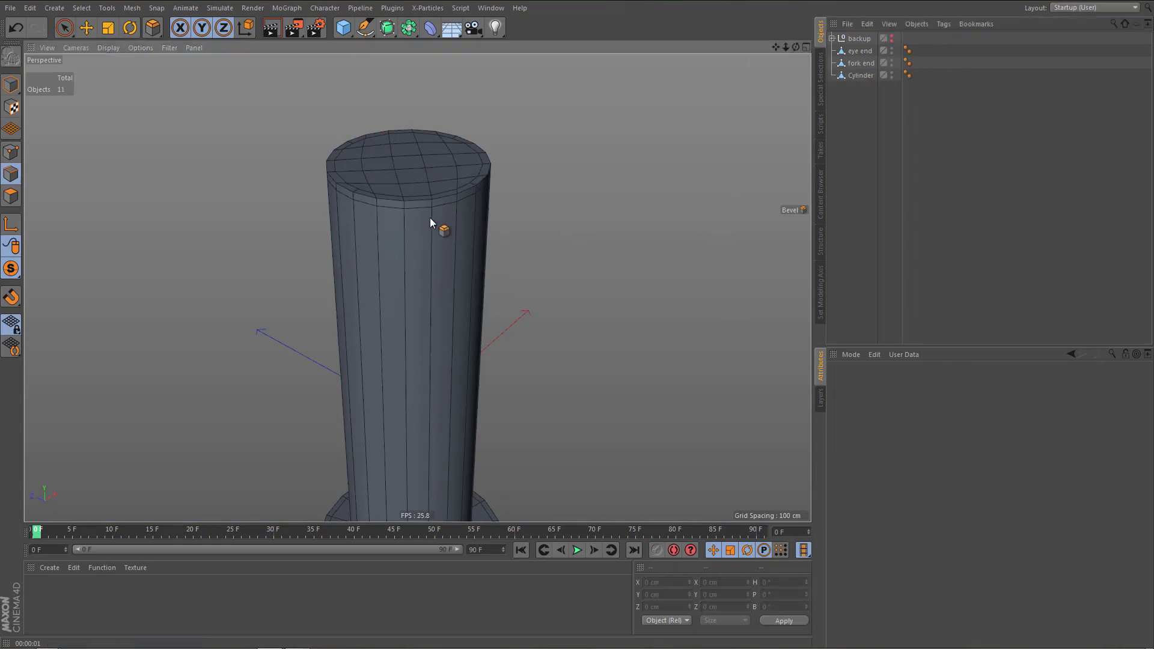
Add a Cylinder primitive and move it up in the Right view to the centre of the reference collar's hole
{"action": "left_click_drag", "start_coordinate": [430, 218], "coordinate": [440, 222], "text": "alt"}
{"action": "middle_click", "coordinate": [451, 214]}
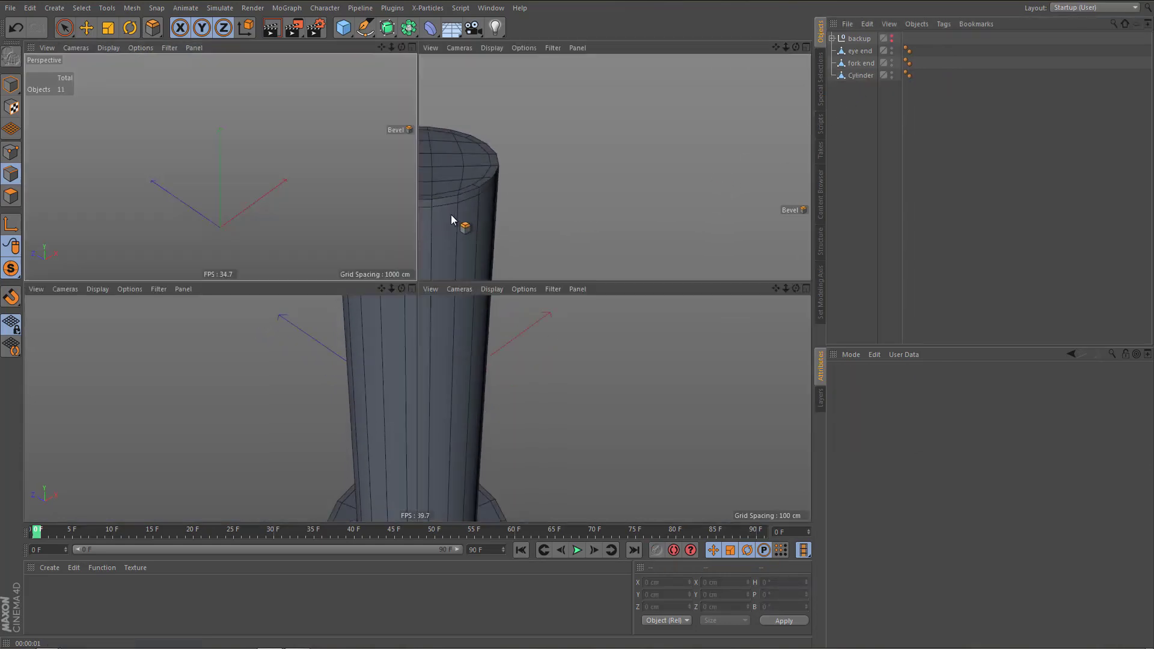
{"action": "middle_click", "coordinate": [361, 301]}
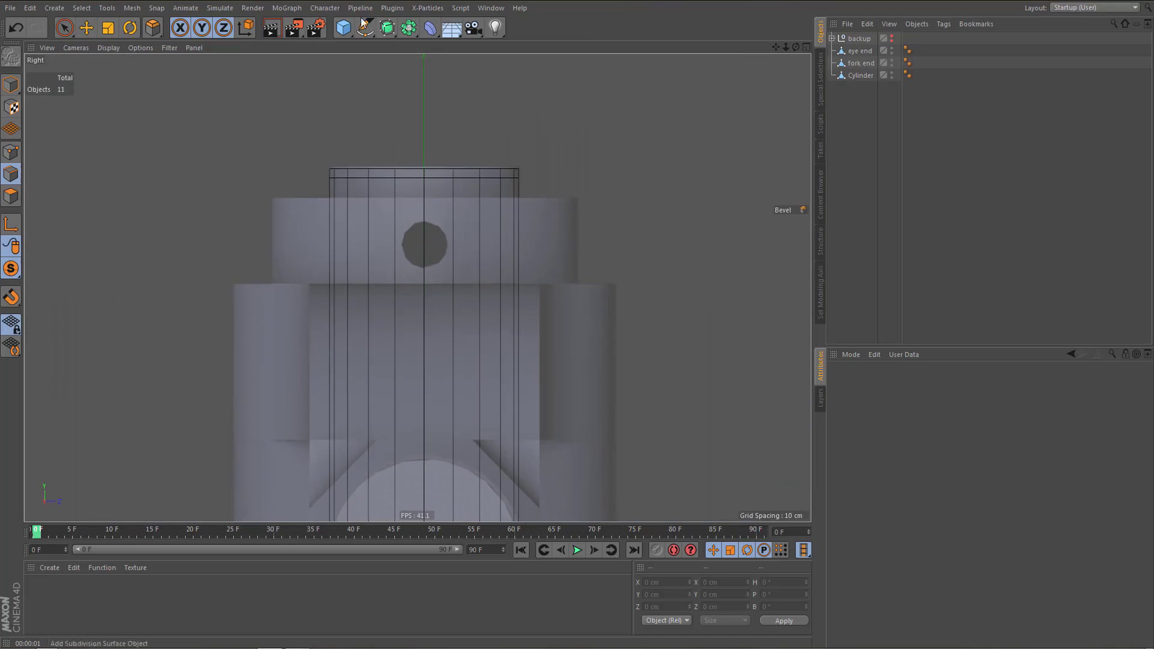
{"action": "left_click", "coordinate": [343, 27]}
{"action": "left_click", "coordinate": [587, 46]}
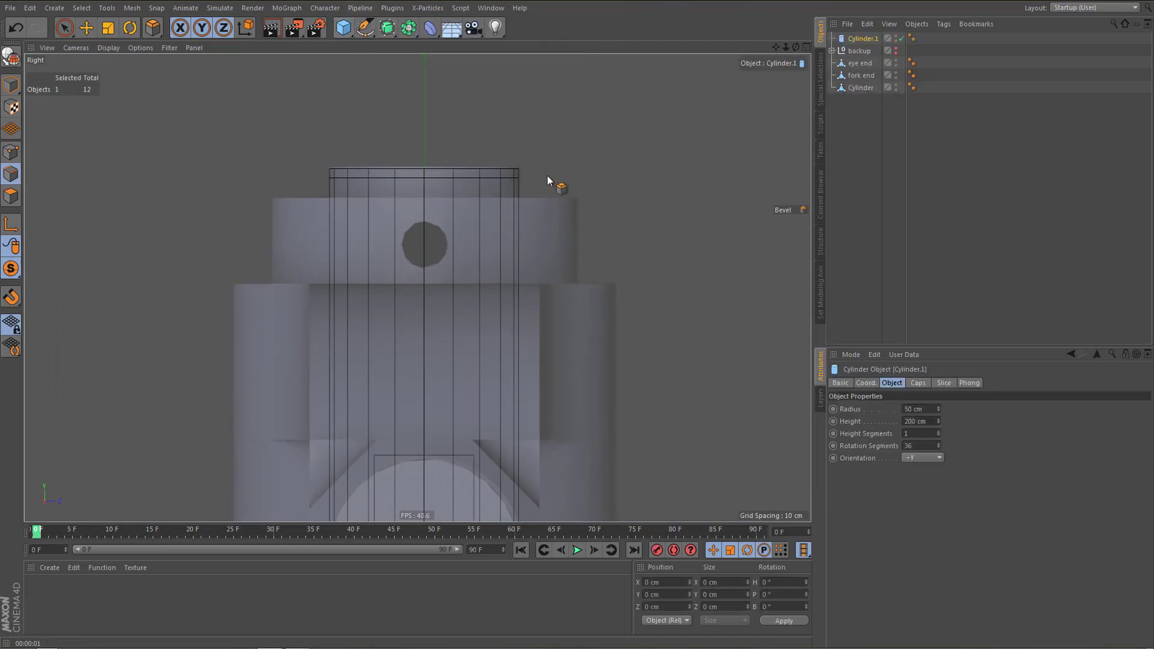
{"action": "scroll", "coordinate": [639, 309], "scroll_direction": "down", "scroll_amount": 4}
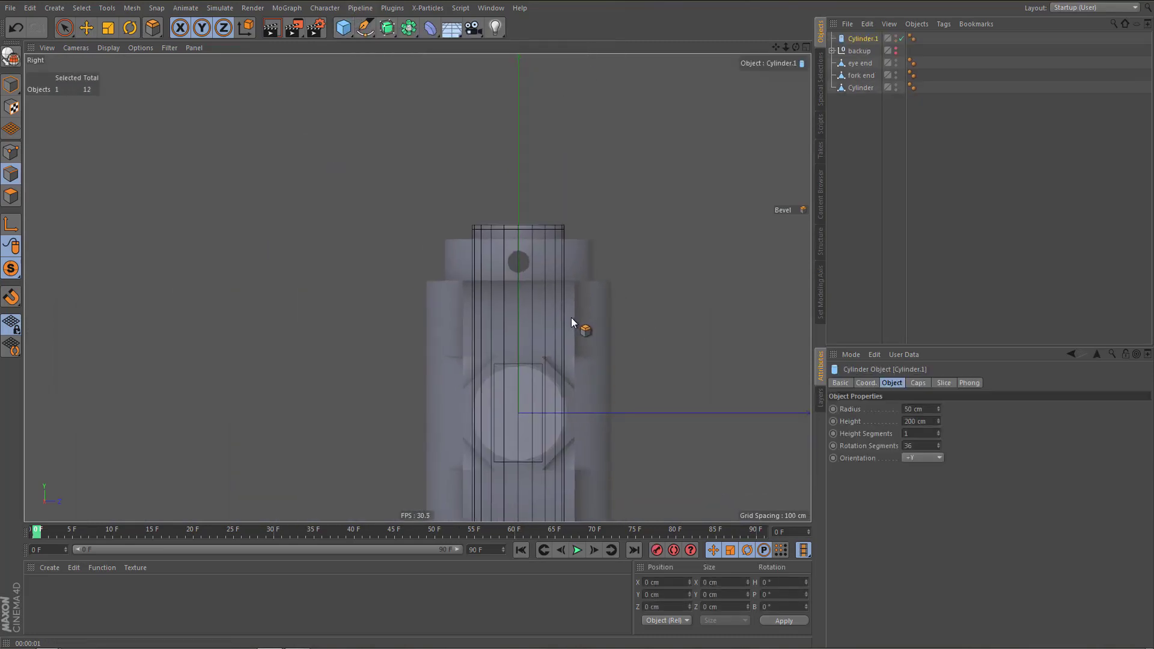
{"action": "key", "text": "e"}
{"action": "left_click_drag", "start_coordinate": [518, 303], "coordinate": [522, 150]}
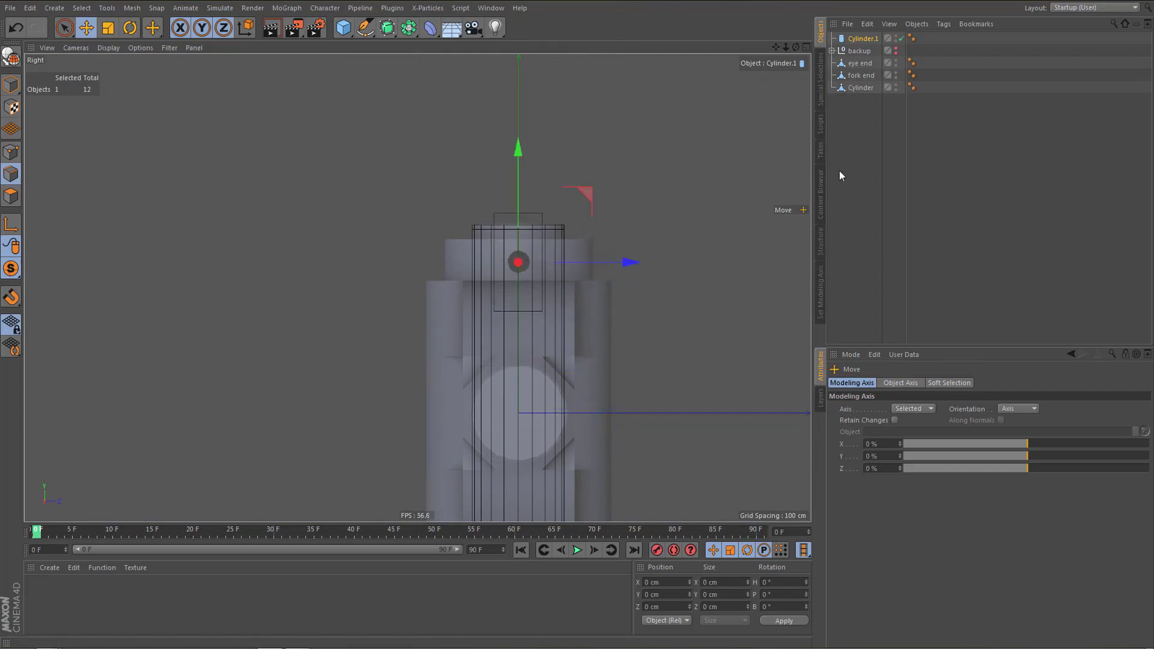
Place Cylinder.1 below the Cylinder in the object list and set its orientation to +X
{"action": "left_click_drag", "start_coordinate": [861, 39], "coordinate": [860, 113]}
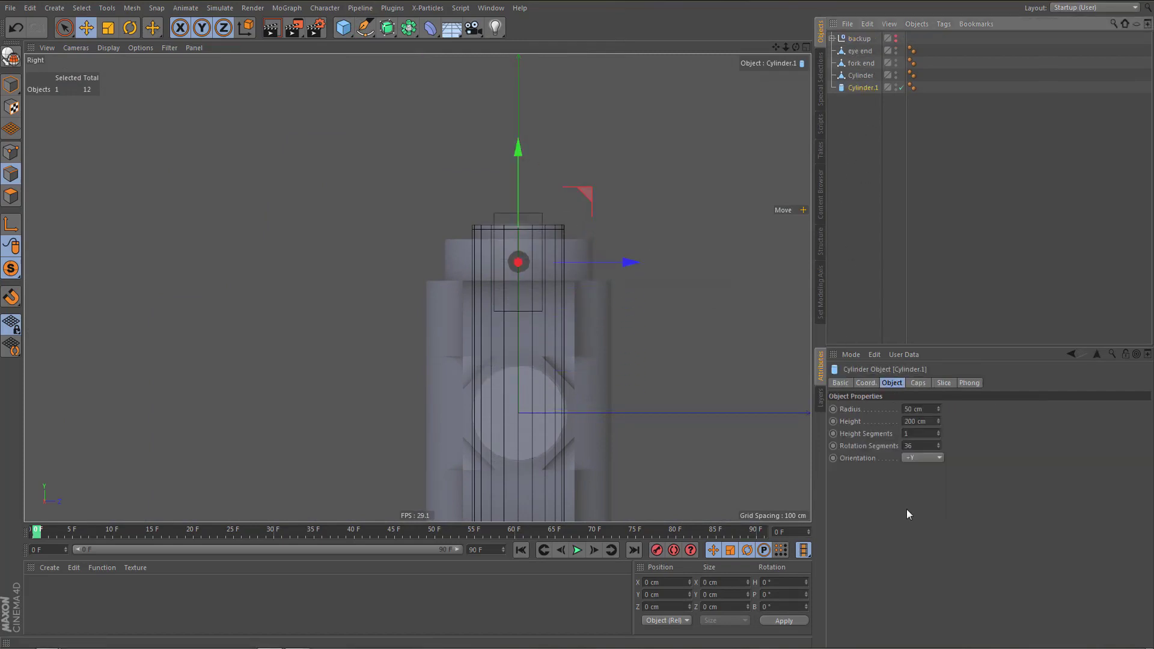
{"action": "left_click", "coordinate": [921, 458]}
{"action": "left_click", "coordinate": [921, 474]}
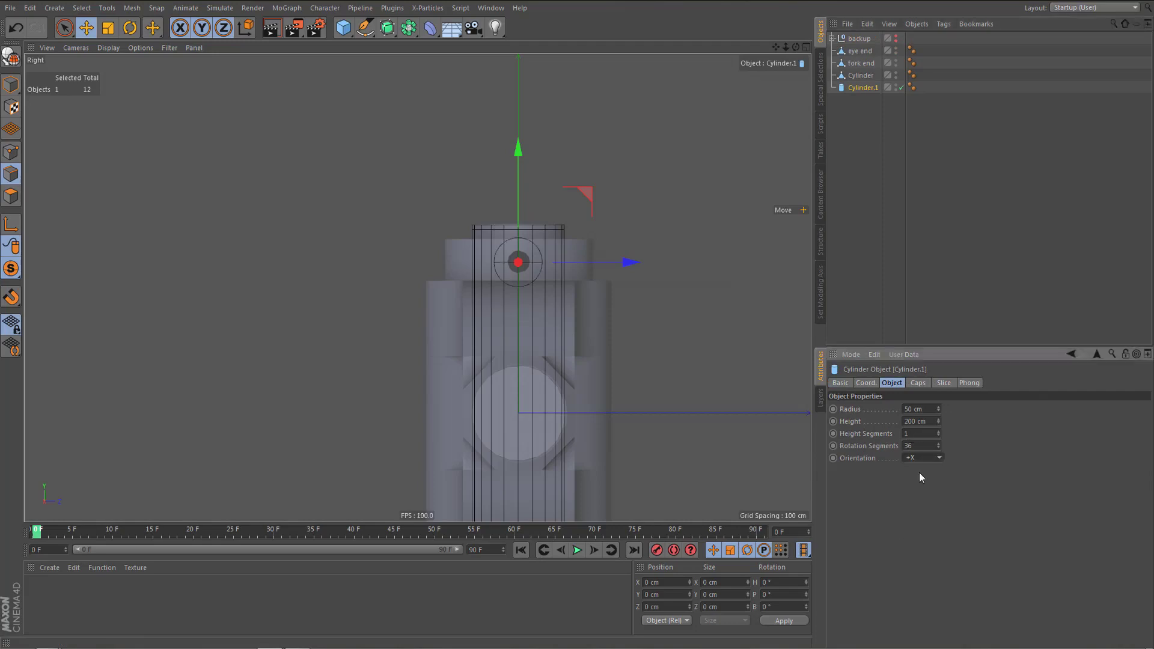
Scale Cylinder.1 down to a radius of about 23.1 cm and align it with the collar's hole in the Right view
{"action": "scroll", "coordinate": [553, 251], "scroll_direction": "up", "scroll_amount": 5}
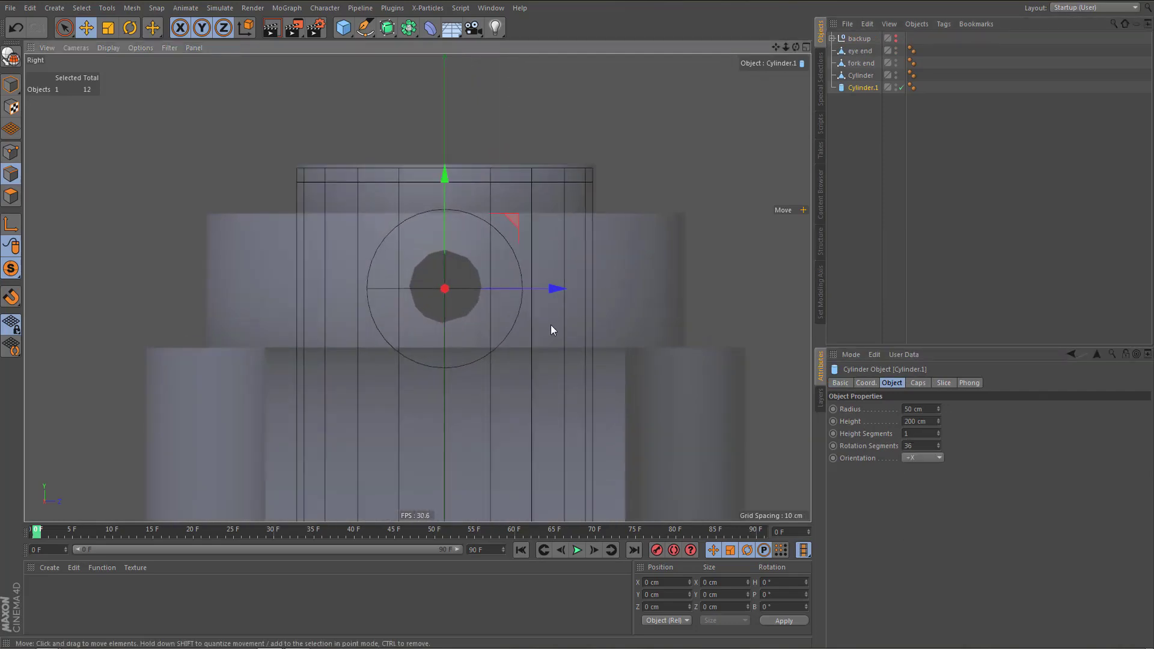
{"action": "key", "text": "t"}
{"action": "left_click_drag", "start_coordinate": [595, 292], "coordinate": [450, 451]}
{"action": "scroll", "coordinate": [444, 294], "scroll_direction": "up", "scroll_amount": 4}
{"action": "key", "text": "e"}
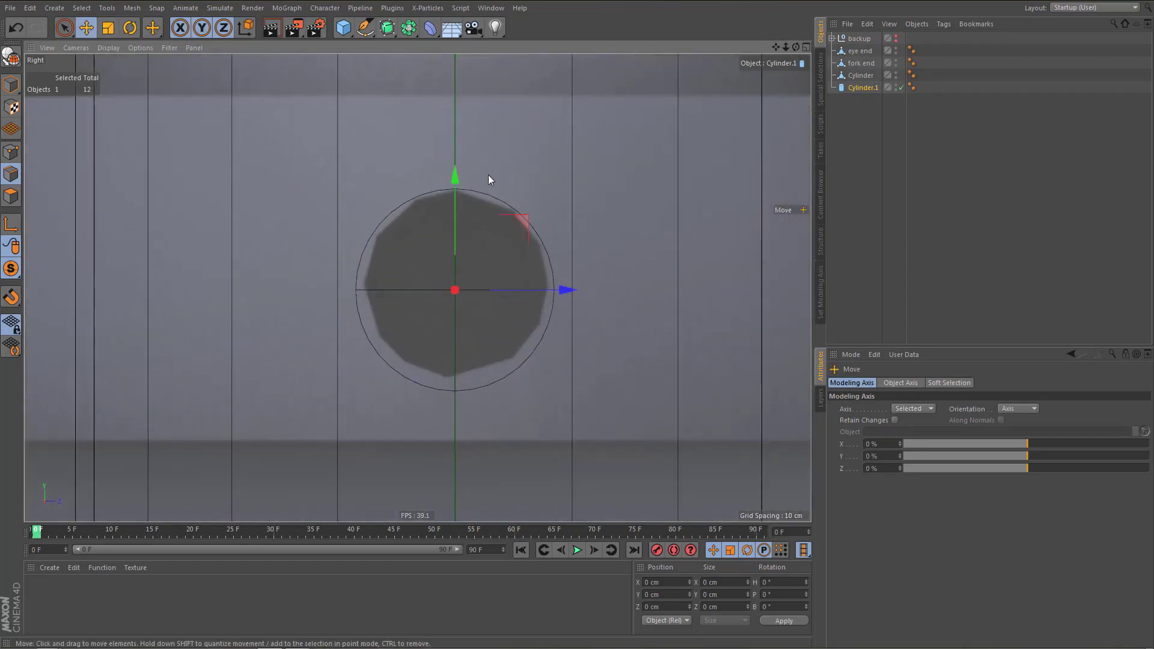
{"action": "left_click_drag", "start_coordinate": [456, 182], "coordinate": [462, 172]}
{"action": "left_click_drag", "start_coordinate": [595, 233], "coordinate": [582, 239]}
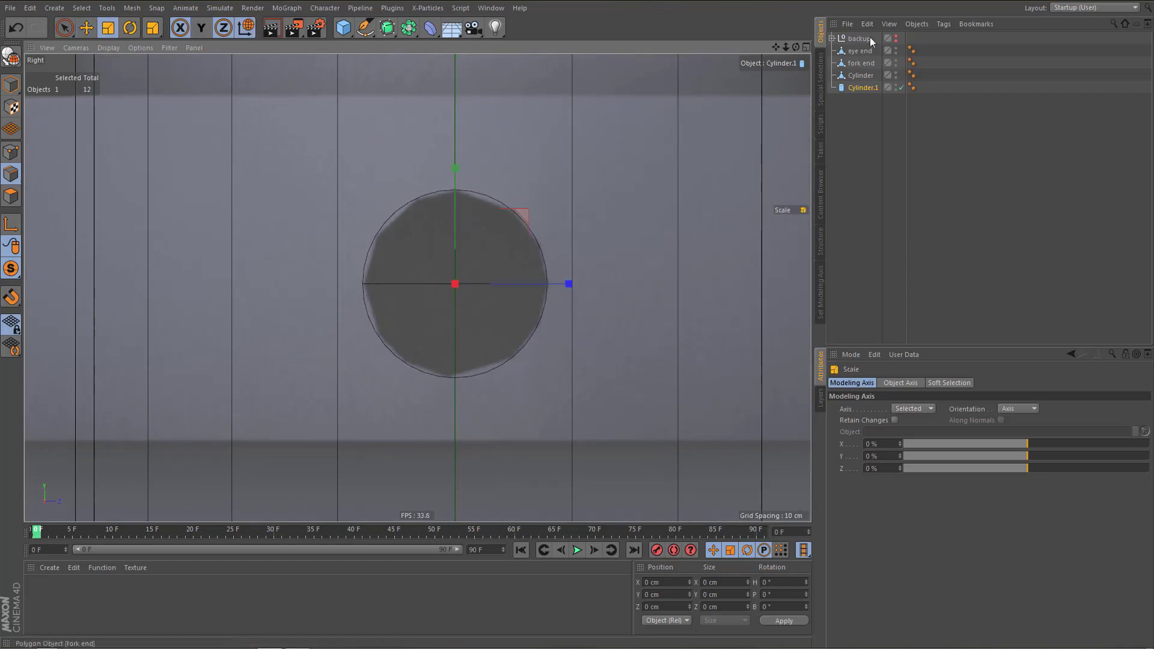
Set the radius of Cylinder.1 to 23 cm and its rotation segments to 8
{"action": "left_click", "coordinate": [875, 87]}
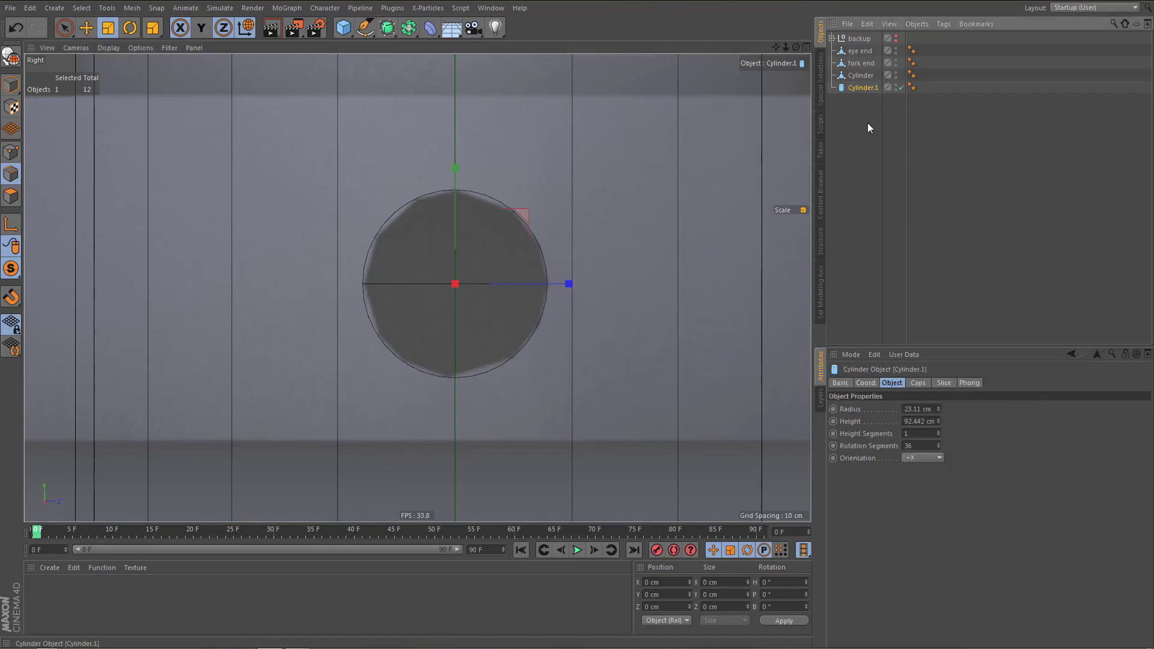
{"action": "double_click", "coordinate": [918, 410]}
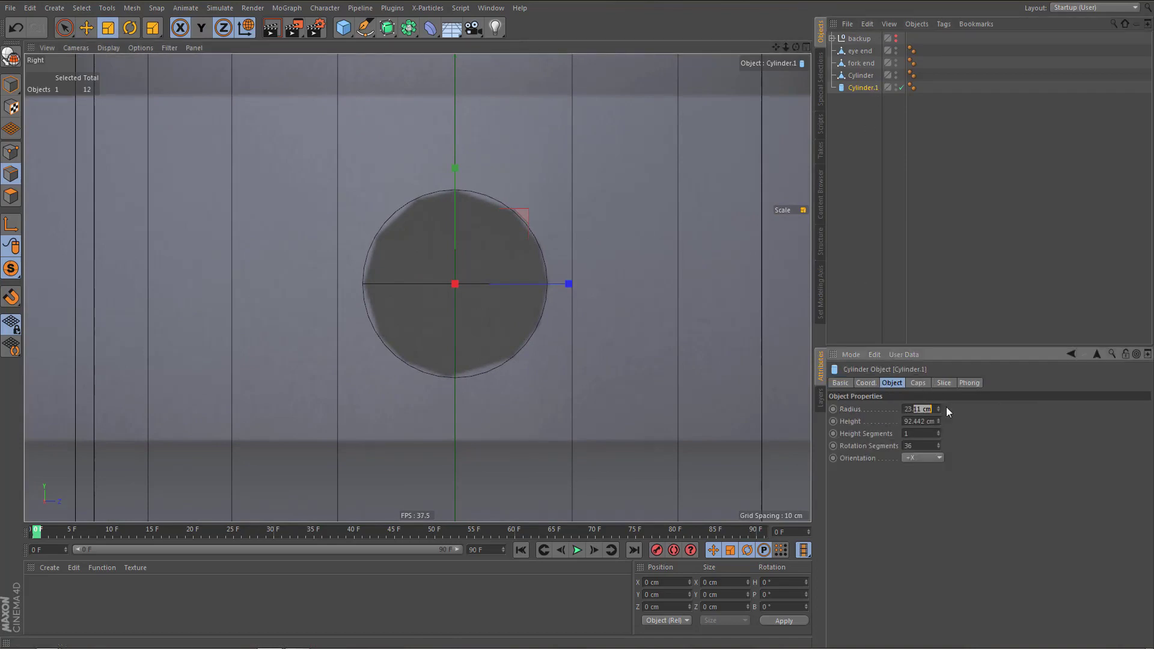
{"action": "key", "text": "BackSpace"}
{"action": "key", "text": "Return"}
{"action": "left_click_drag", "start_coordinate": [918, 446], "coordinate": [833, 467]}
{"action": "type", "text": "8"}
{"action": "key", "text": "Return"}
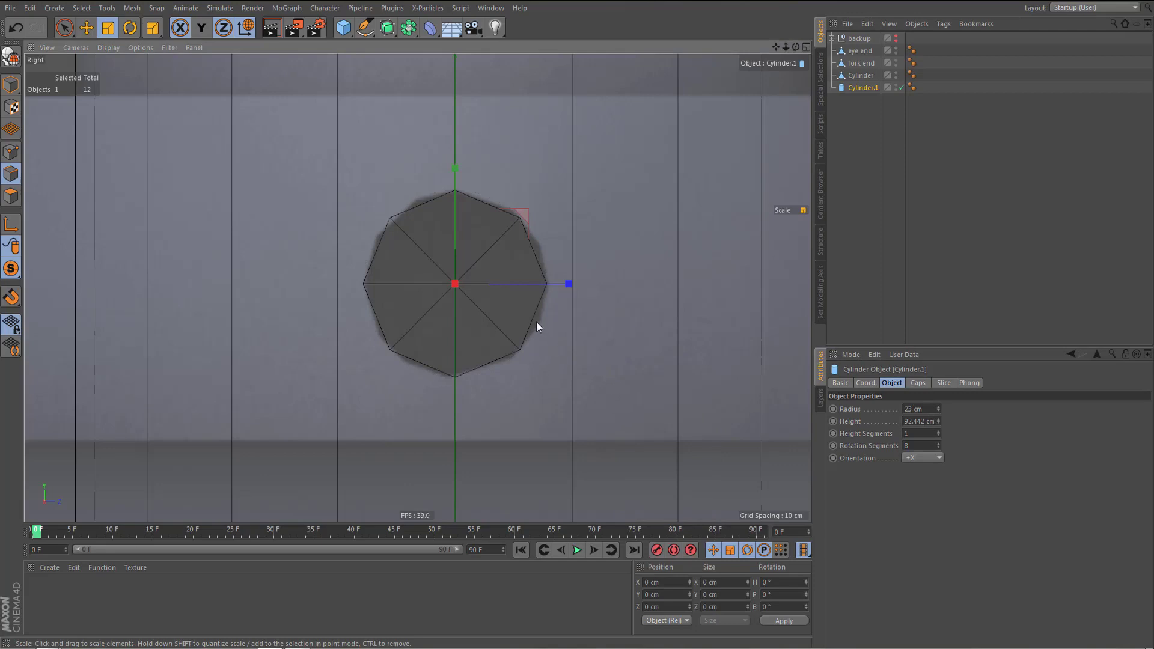
Cut two edge loops around the Cylinder's shaft, one above the hole at about 4.4% offset and one below it at about 87.3%
{"action": "scroll", "coordinate": [537, 324], "scroll_direction": "down", "scroll_amount": 3}
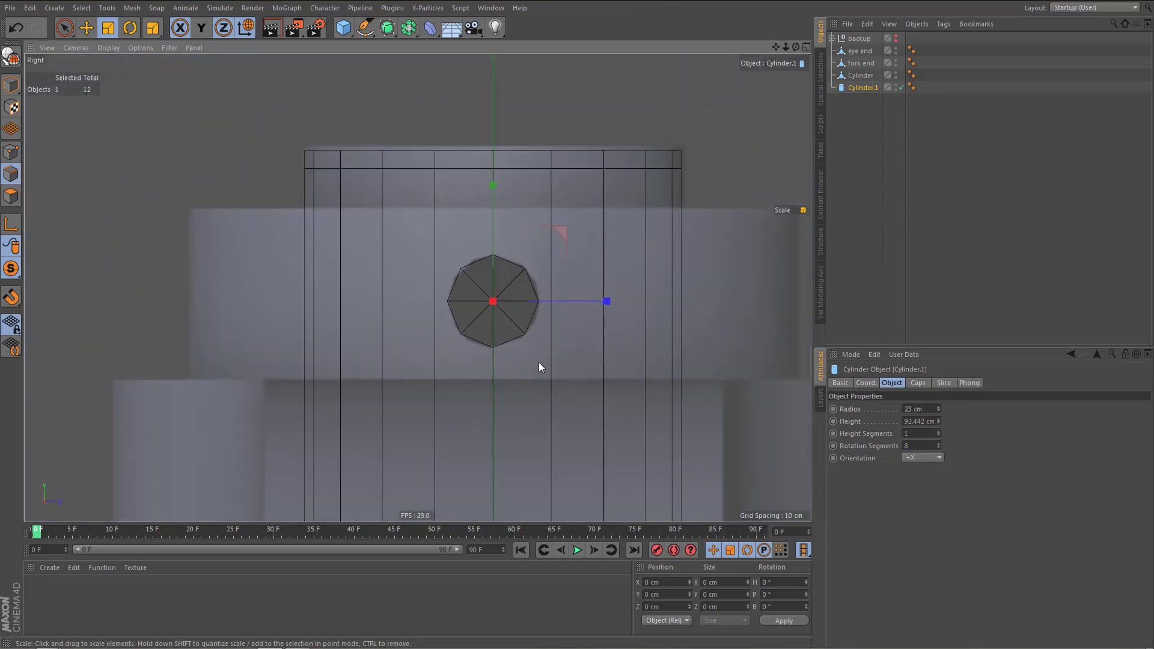
{"action": "middle_click_drag", "start_coordinate": [541, 353], "coordinate": [538, 345], "text": "alt"}
{"action": "left_click", "coordinate": [859, 75]}
{"action": "middle_click_drag", "start_coordinate": [611, 254], "coordinate": [601, 248], "text": "alt"}
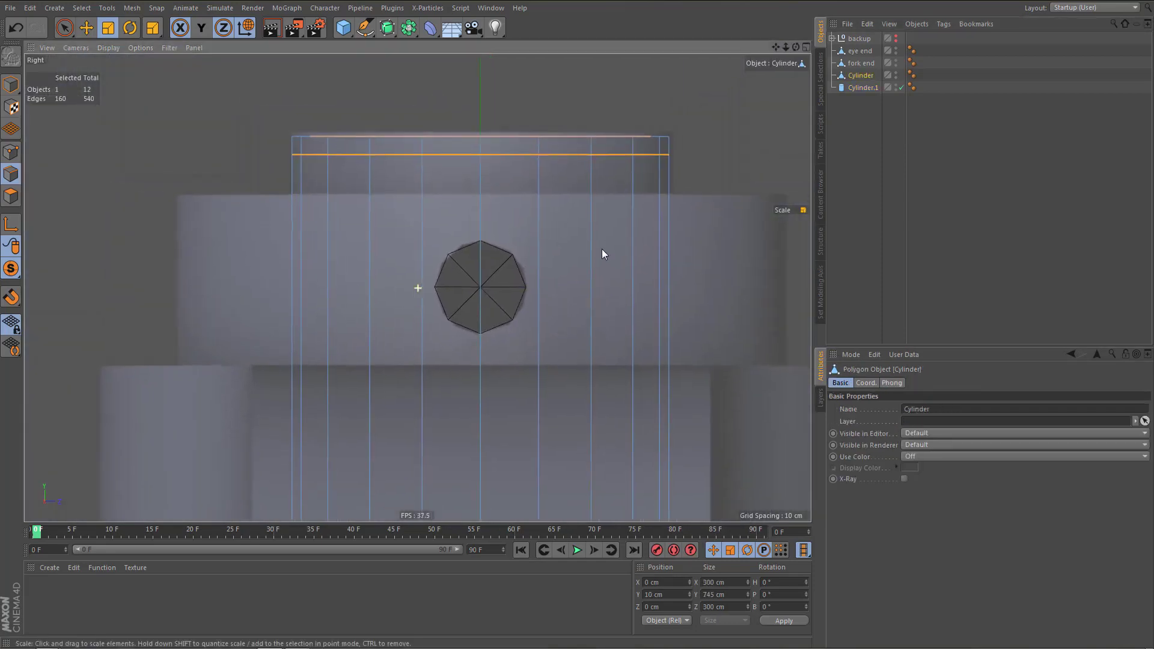
{"action": "key", "text": "k"}
{"action": "key", "text": "l"}
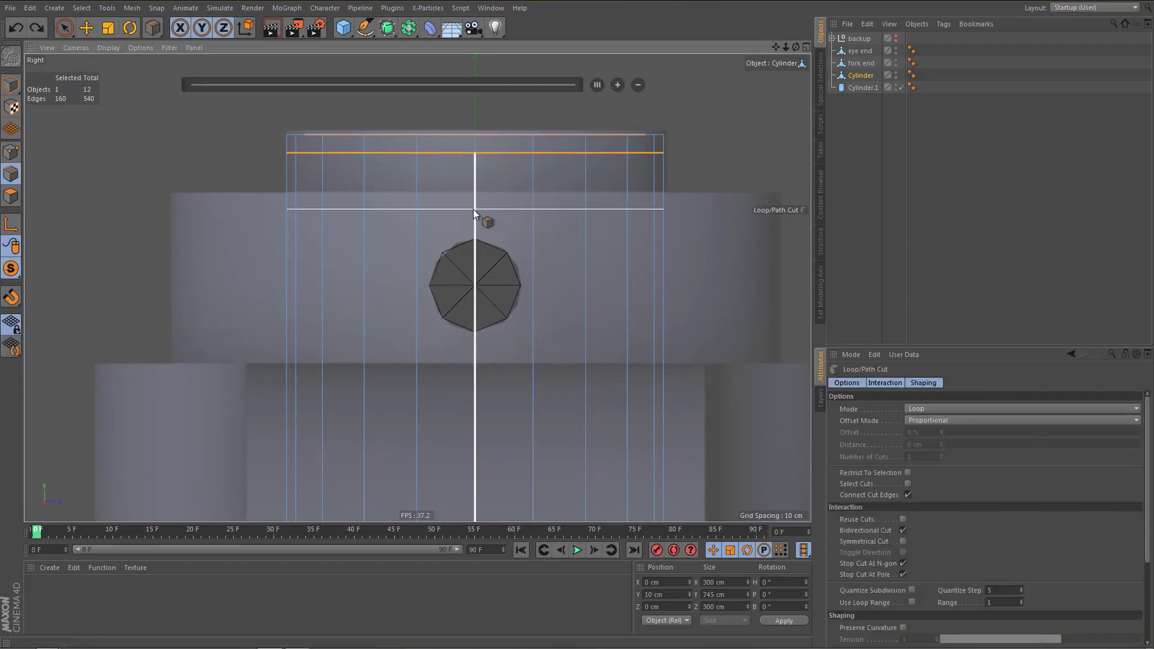
{"action": "left_click_drag", "start_coordinate": [473, 209], "coordinate": [478, 364]}
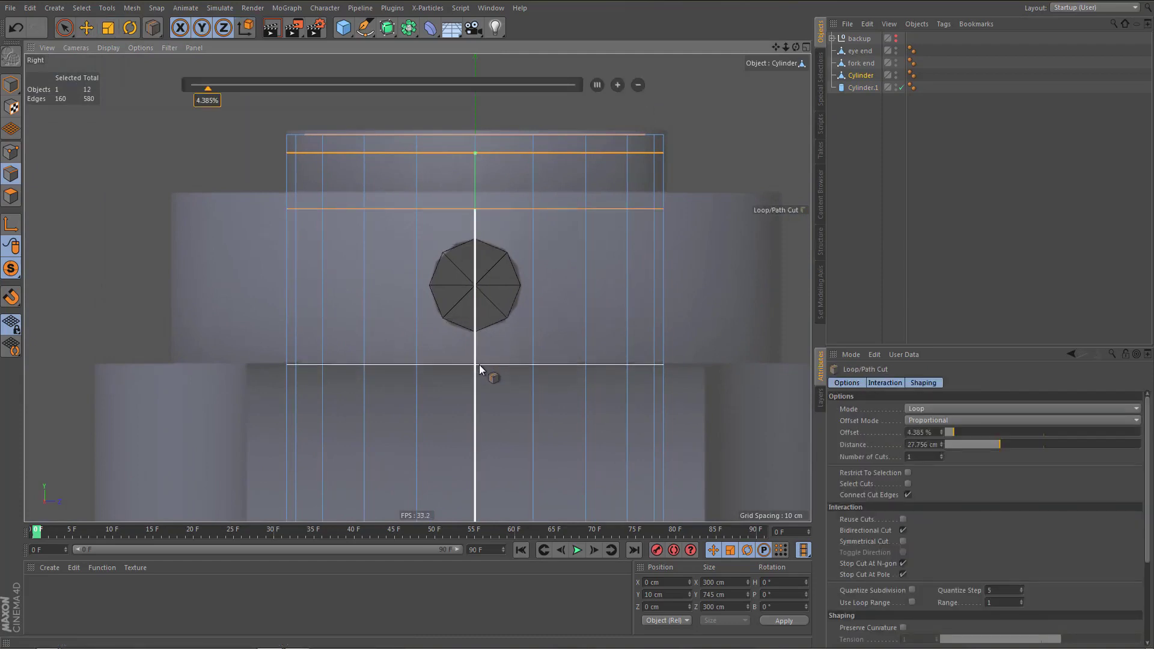
{"action": "left_click", "coordinate": [478, 364]}
{"action": "scroll", "coordinate": [549, 314], "scroll_direction": "up", "scroll_amount": 3}
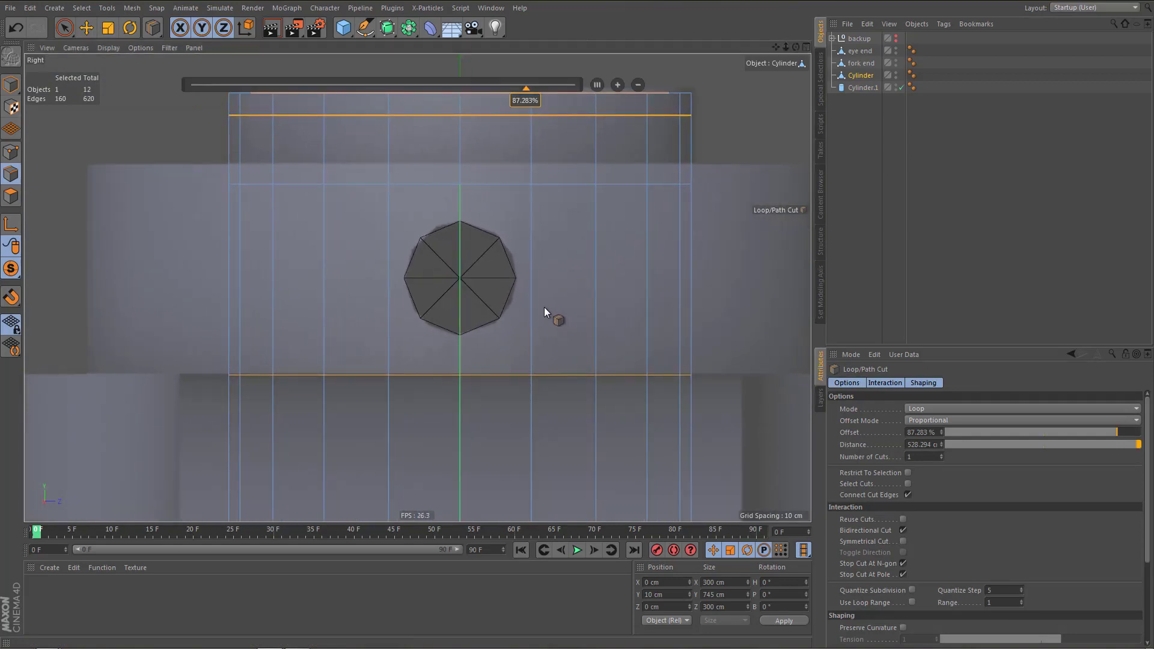
Lengthen Cylinder.1 to a height of about 301.4 cm so it passes through both sides of the pin
{"action": "middle_click", "coordinate": [544, 312]}
{"action": "middle_click", "coordinate": [328, 148]}
{"action": "left_click", "coordinate": [851, 92]}
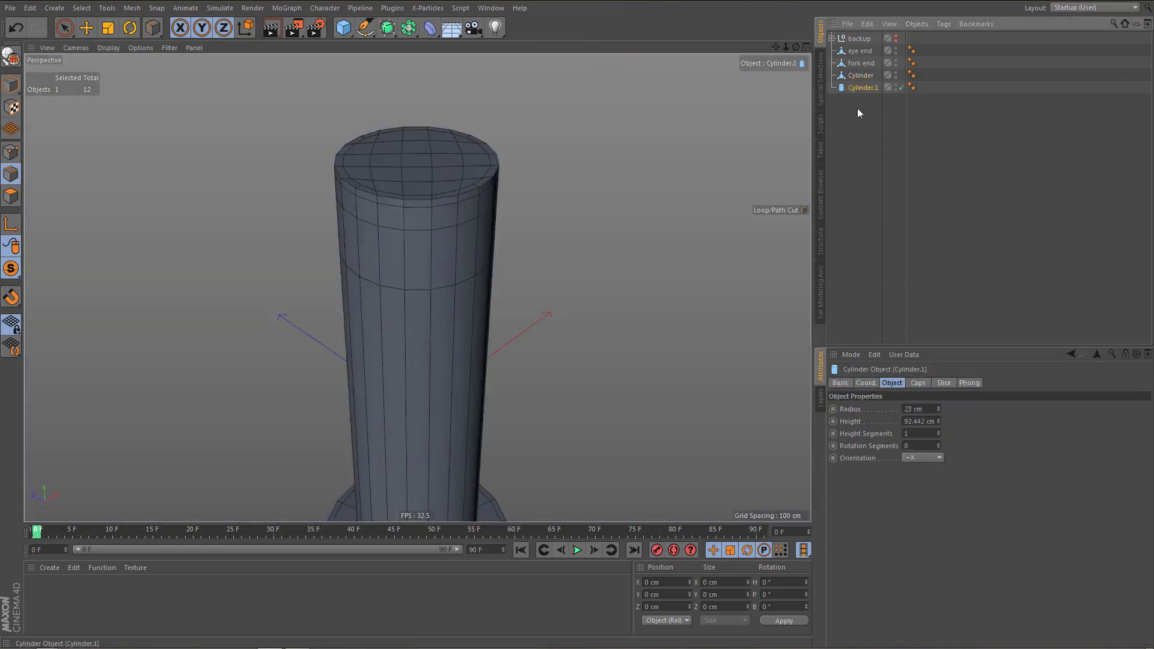
{"action": "left_click_drag", "start_coordinate": [938, 421], "coordinate": [939, 295]}
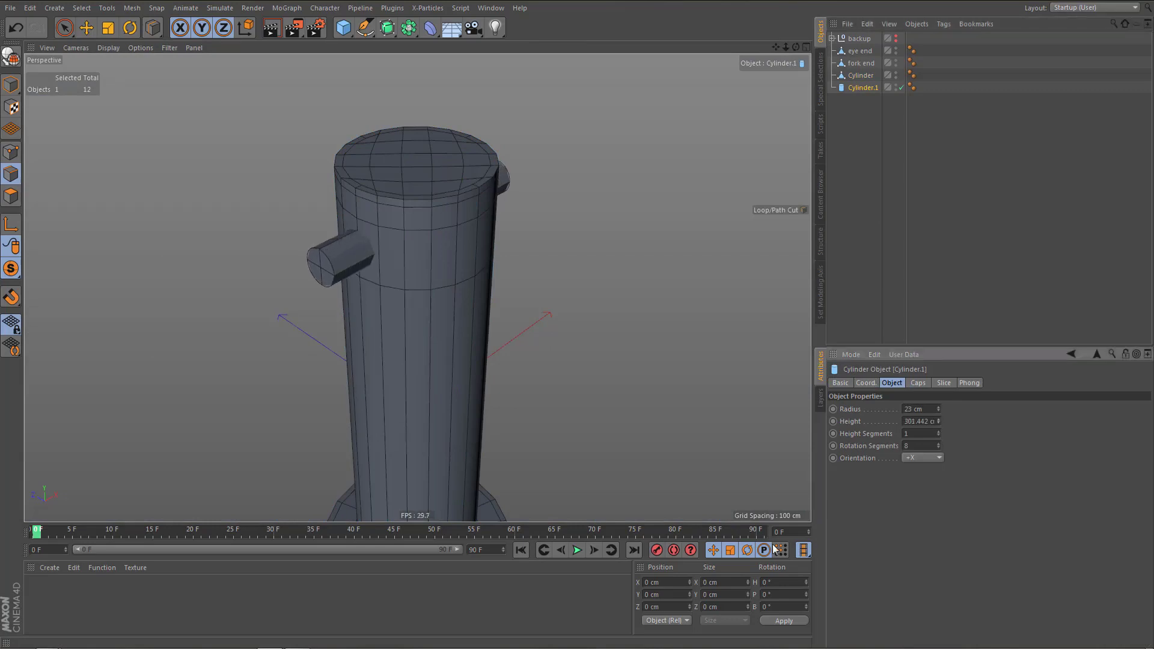
{"action": "left_click_drag", "start_coordinate": [471, 281], "coordinate": [541, 256], "text": "alt"}
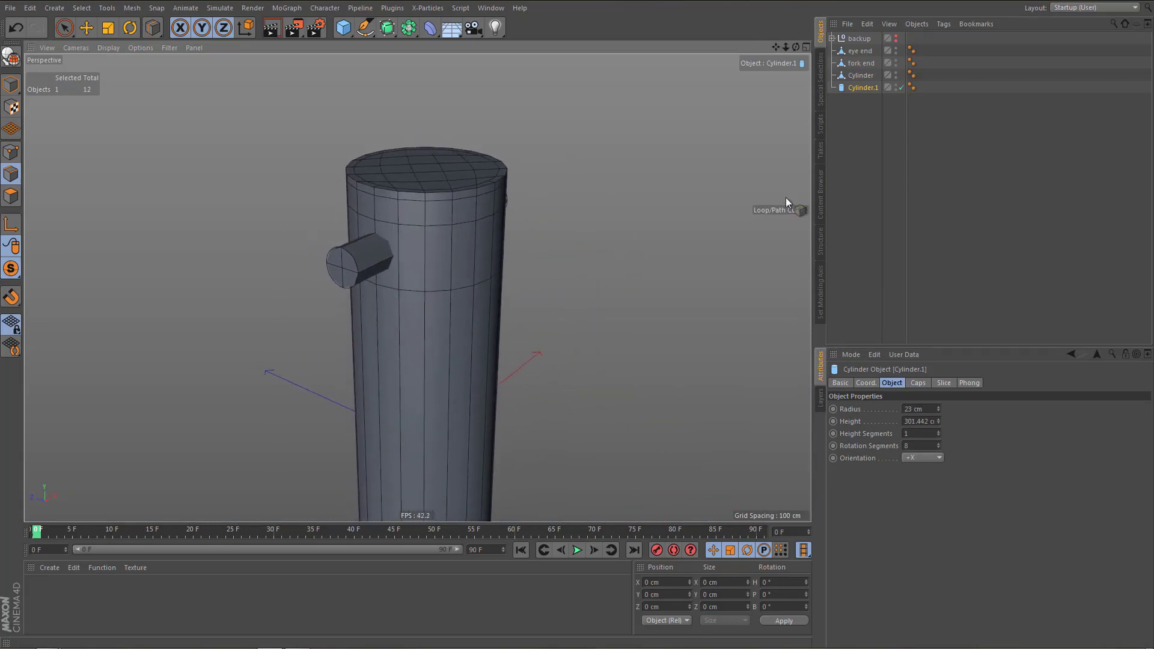
Create a Boole in A subtract B mode that subtracts Cylinder.1 from the pin's Cylinder
{"action": "left_click", "coordinate": [864, 74]}
{"action": "left_click_drag", "start_coordinate": [410, 25], "coordinate": [623, 46], "text": "alt"}
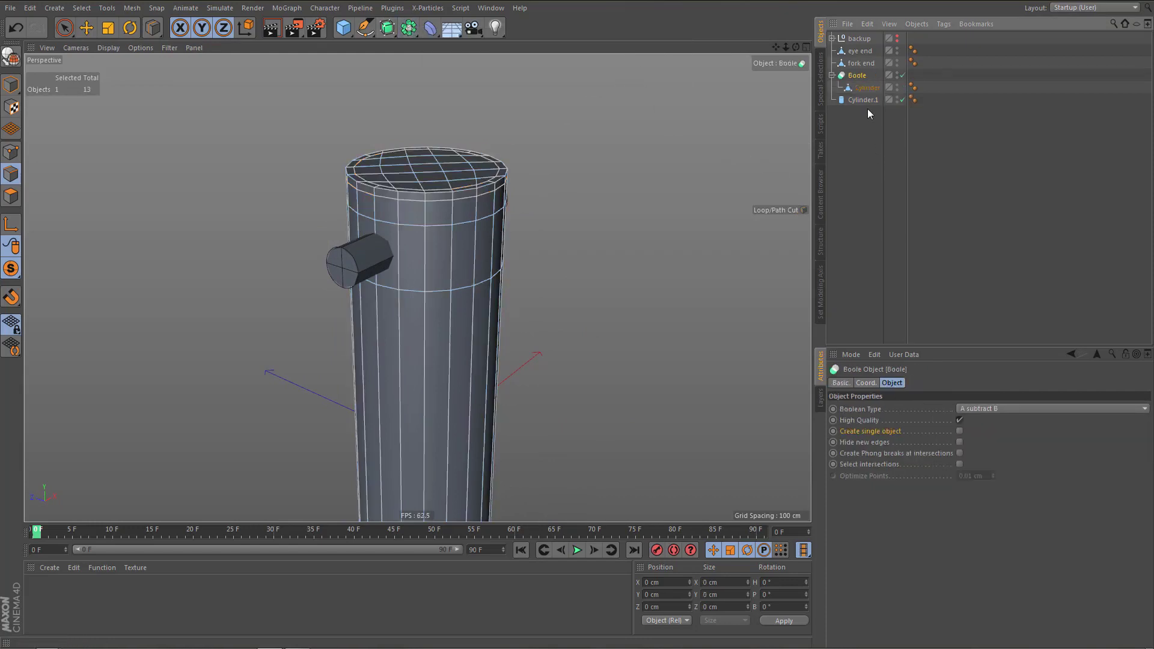
{"action": "left_click_drag", "start_coordinate": [864, 99], "coordinate": [864, 90]}
{"action": "scroll", "coordinate": [401, 251], "scroll_direction": "up", "scroll_amount": 5}
{"action": "left_click_drag", "start_coordinate": [462, 227], "coordinate": [539, 242], "text": "alt"}
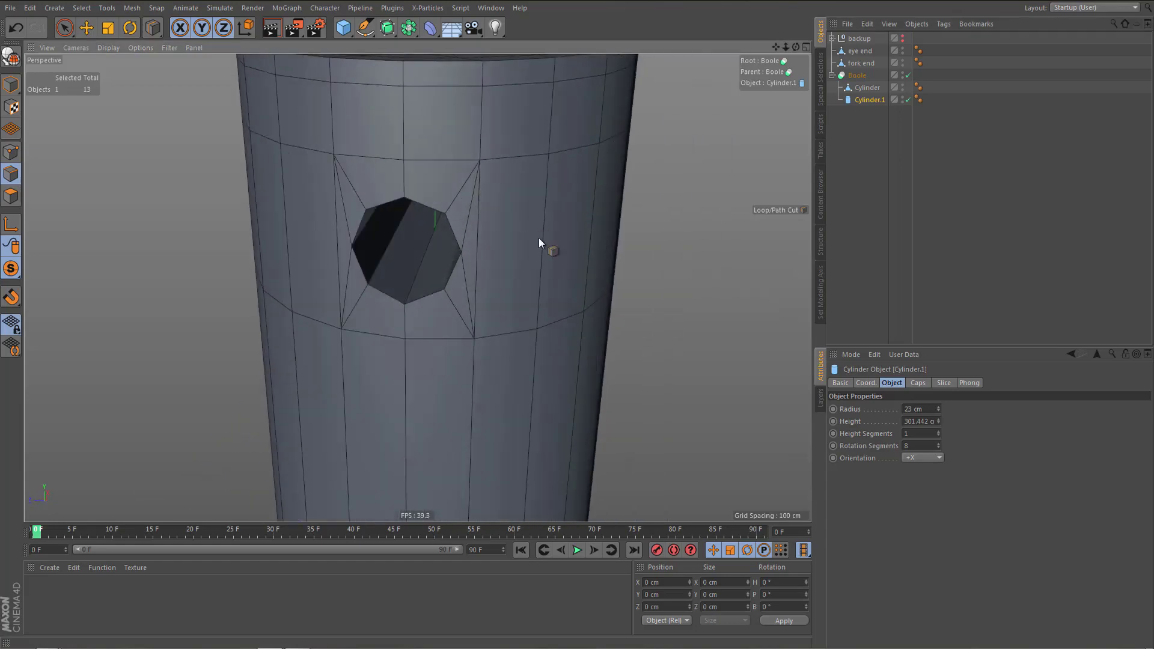
{"action": "middle_click_drag", "start_coordinate": [536, 264], "coordinate": [597, 265], "text": "alt"}
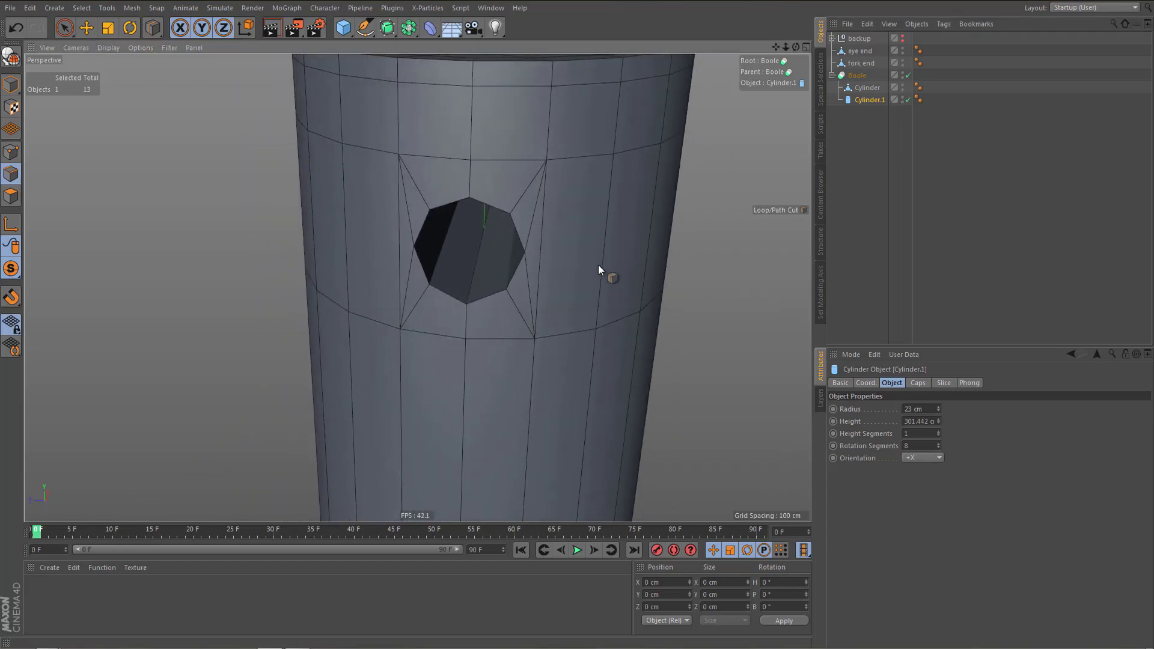
Ring-select the Cylinder's vertical edges between the two loops around the hole and cut them with a horizontal loop through the hole's middle
{"action": "left_click", "coordinate": [867, 88]}
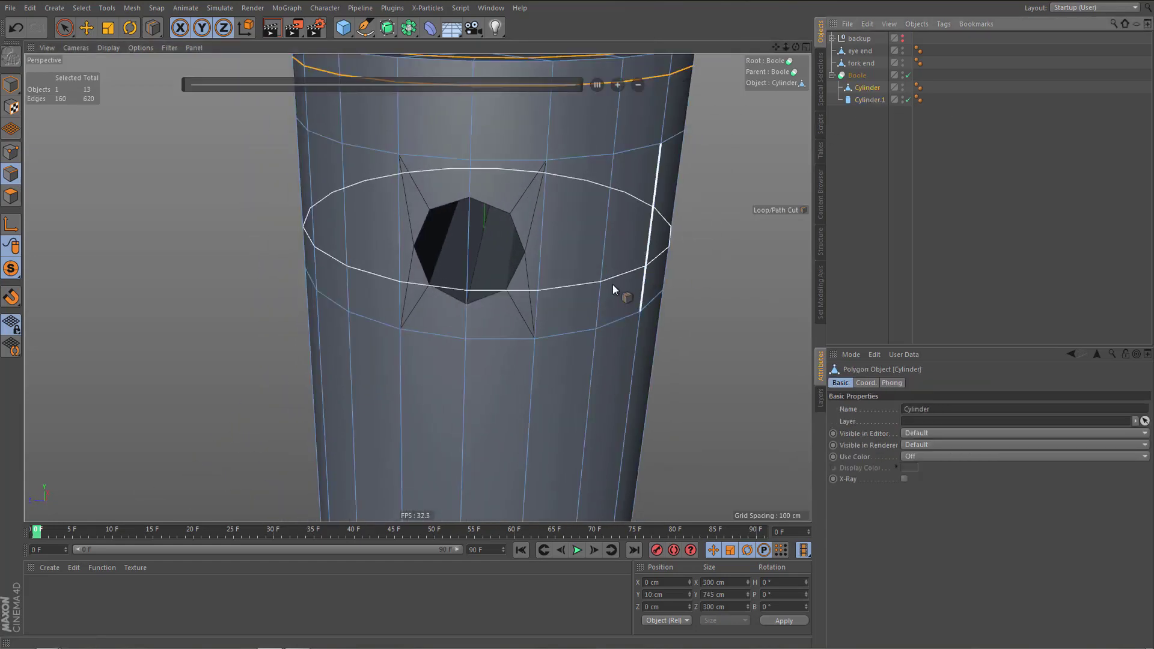
{"action": "key", "text": "u"}
{"action": "key", "text": "b"}
{"action": "left_click", "coordinate": [590, 286]}
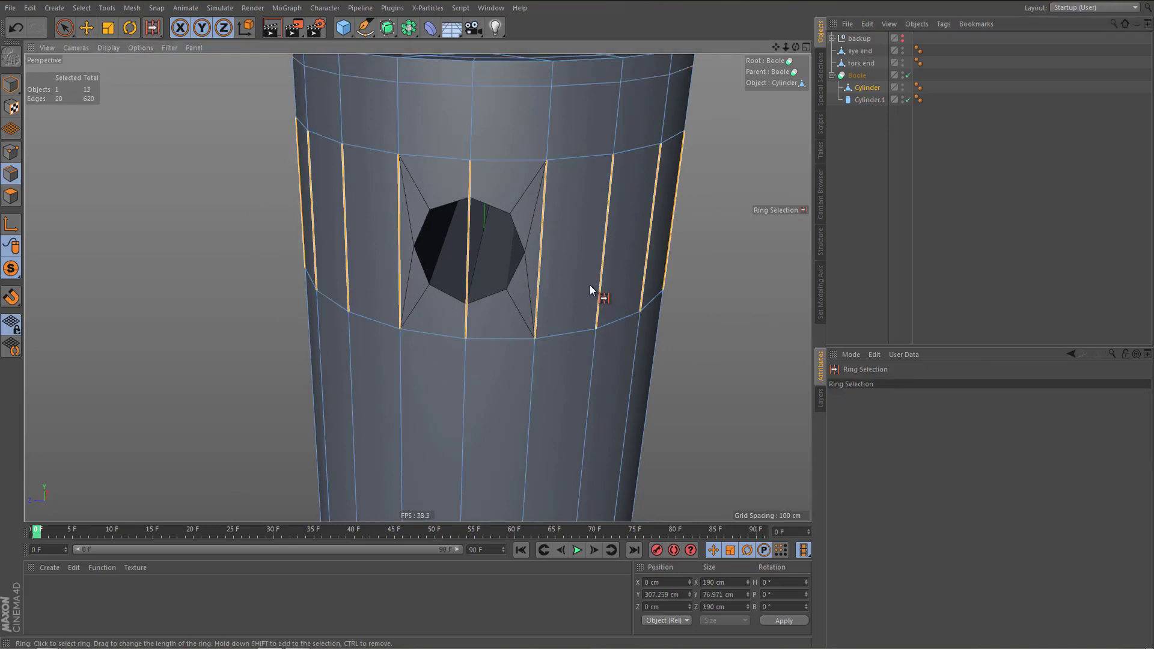
{"action": "middle_click", "coordinate": [597, 294]}
{"action": "middle_click", "coordinate": [383, 387]}
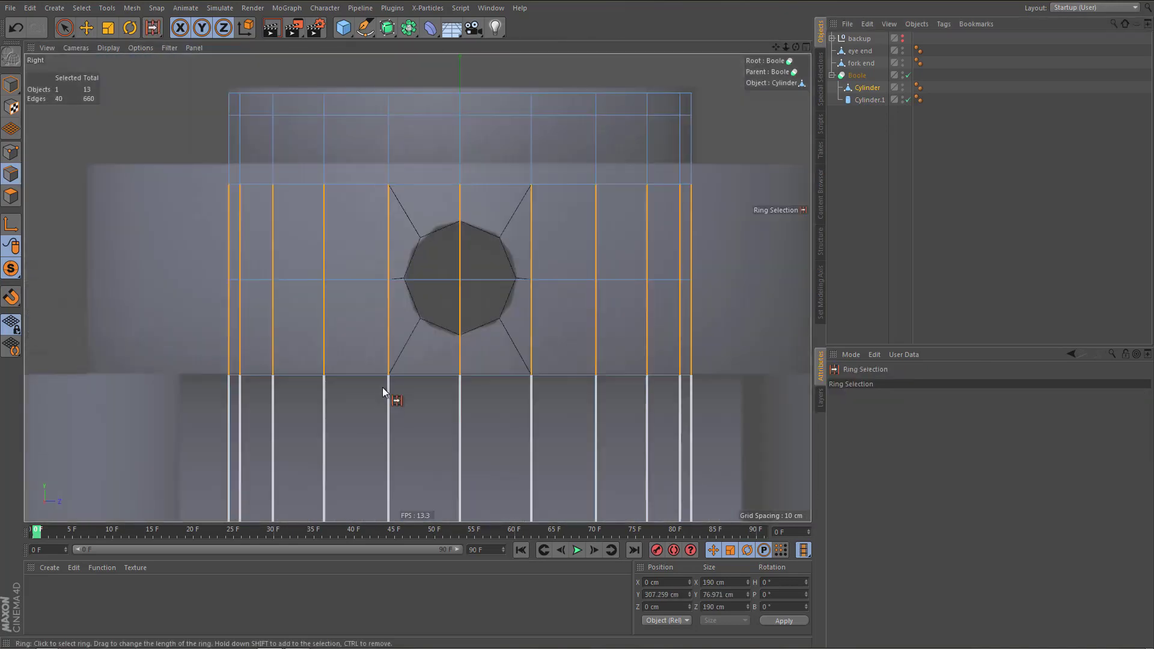
Select the Cylinder's horizontal loop through the hole and raise it to about Y 307.9 cm, aligned with the hole's centre
{"action": "key", "text": "0"}
{"action": "left_click_drag", "start_coordinate": [200, 244], "coordinate": [726, 284]}
{"action": "scroll", "coordinate": [446, 276], "scroll_direction": "up", "scroll_amount": 3}
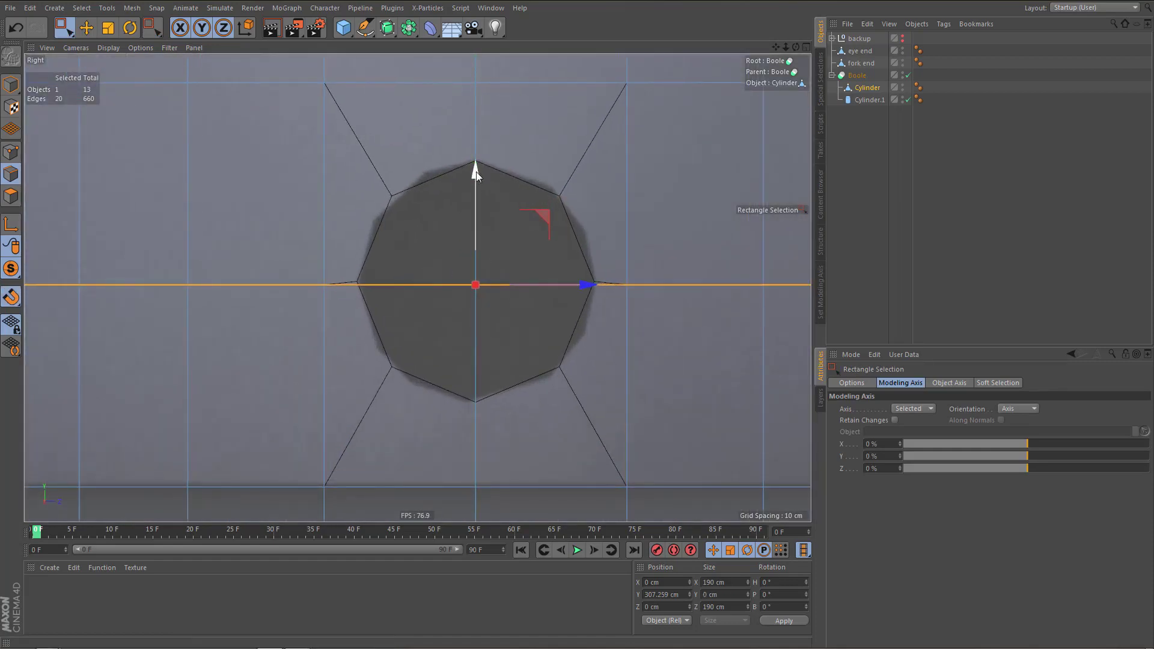
{"action": "mouse_move", "coordinate": [474, 170]}
{"action": "left_mouse_down"}
{"action": "mouse_move", "coordinate": [477, 158]}
{"action": "mouse_move", "coordinate": [479, 173]}
{"action": "left_mouse_up"}
{"action": "left_click", "coordinate": [906, 75]}
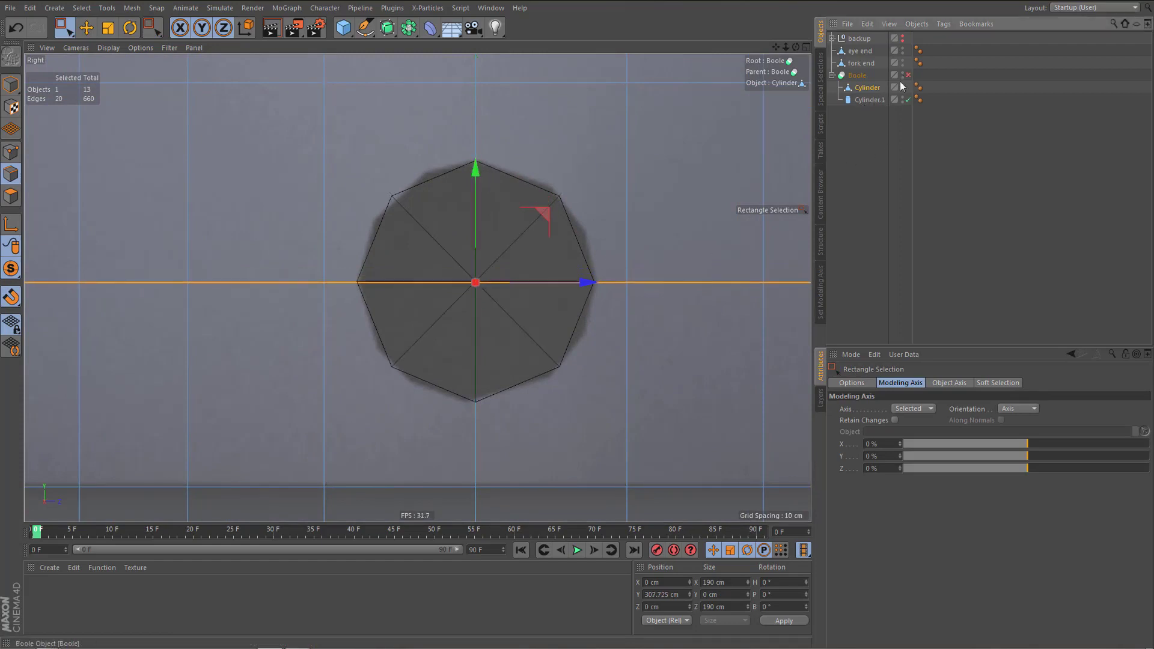
{"action": "mouse_move", "coordinate": [477, 168]}
{"action": "left_mouse_down"}
{"action": "mouse_move", "coordinate": [474, 146]}
{"action": "mouse_move", "coordinate": [476, 171]}
{"action": "left_mouse_up"}
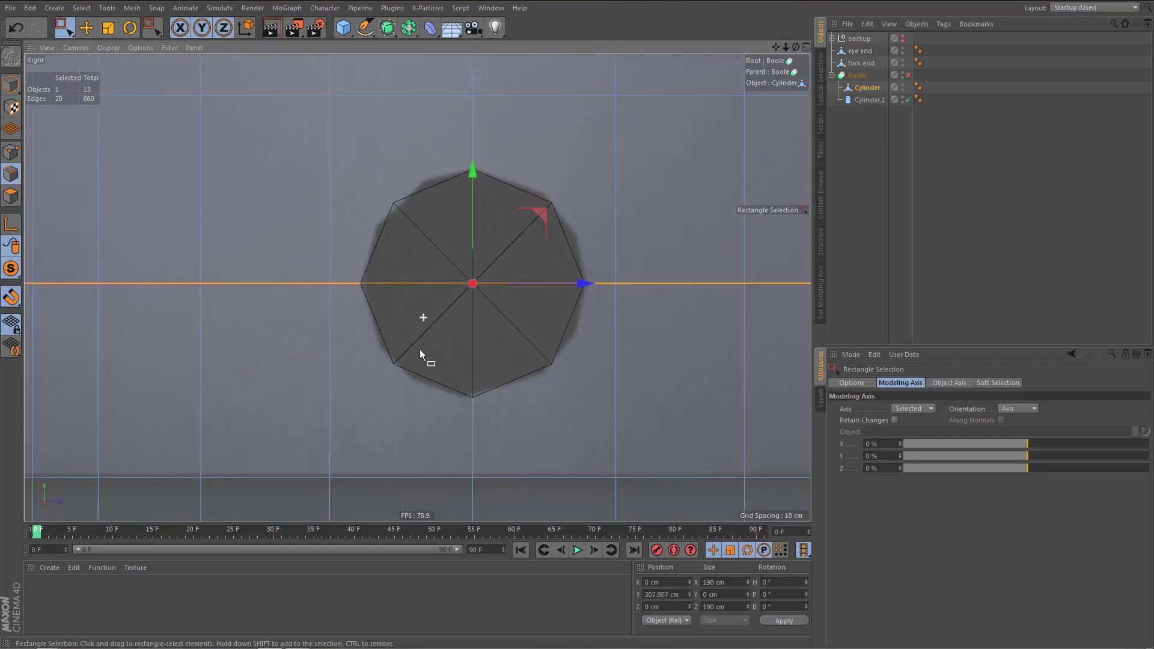
{"action": "scroll", "coordinate": [420, 349], "scroll_direction": "down", "scroll_amount": 3}
{"action": "left_click", "coordinate": [909, 76]}
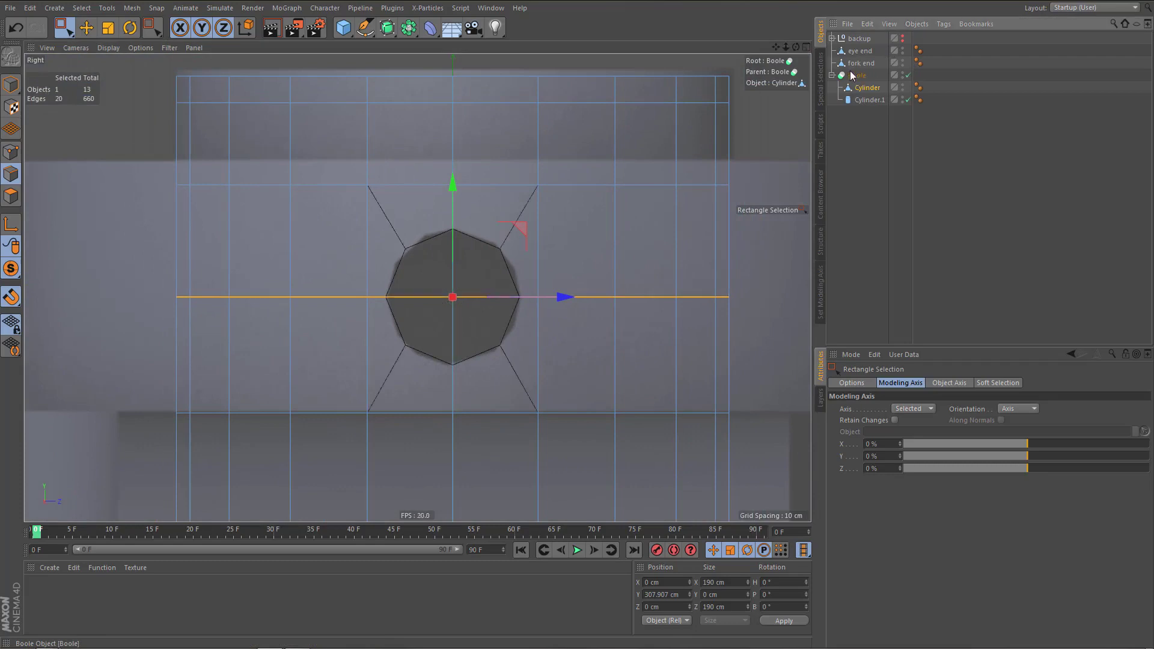
Enable Create single object on the Boole
{"action": "left_click", "coordinate": [852, 75]}
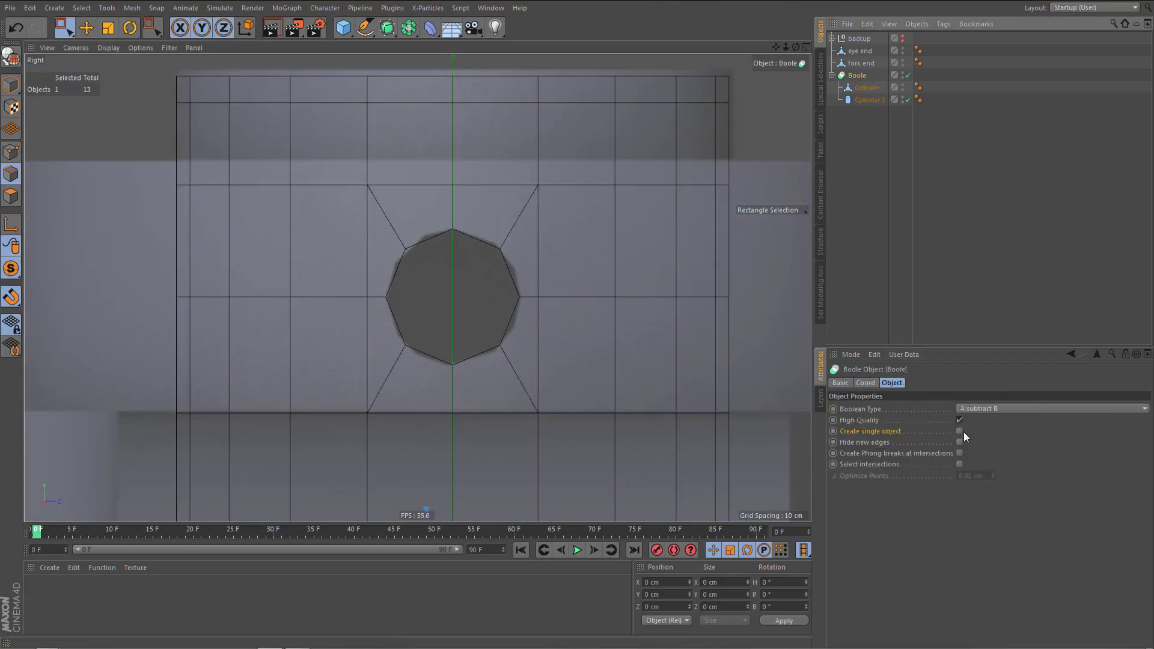
{"action": "left_click", "coordinate": [960, 431]}
{"action": "middle_click", "coordinate": [608, 322]}
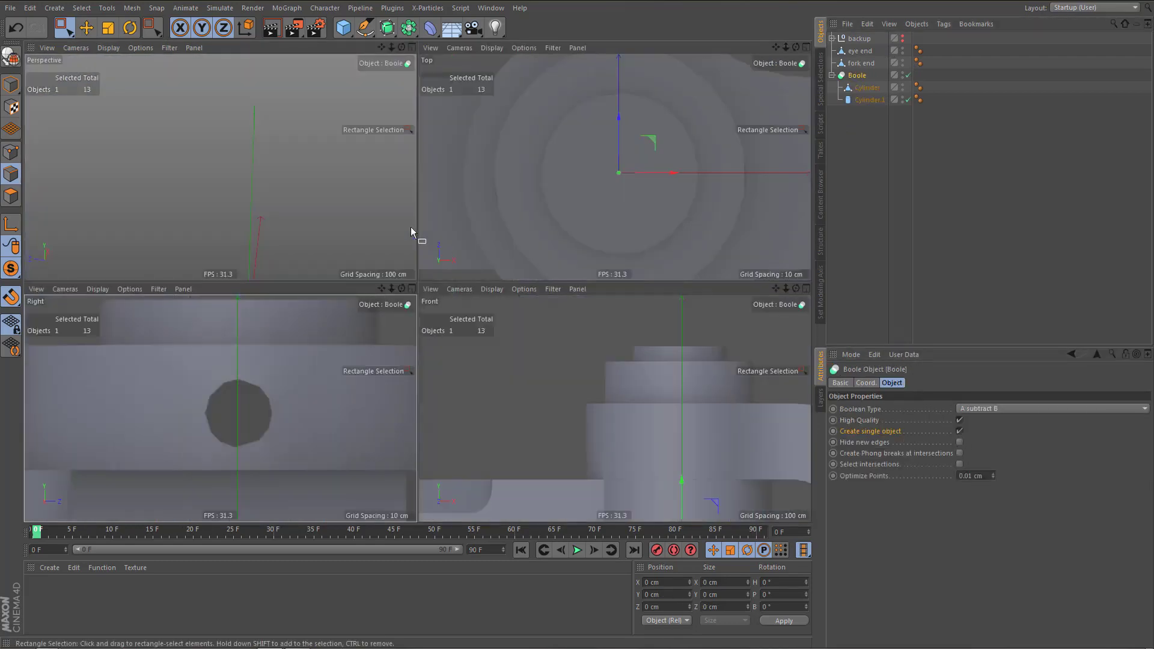
{"action": "middle_click", "coordinate": [411, 231]}
{"action": "left_click_drag", "start_coordinate": [392, 232], "coordinate": [442, 342], "text": "alt"}
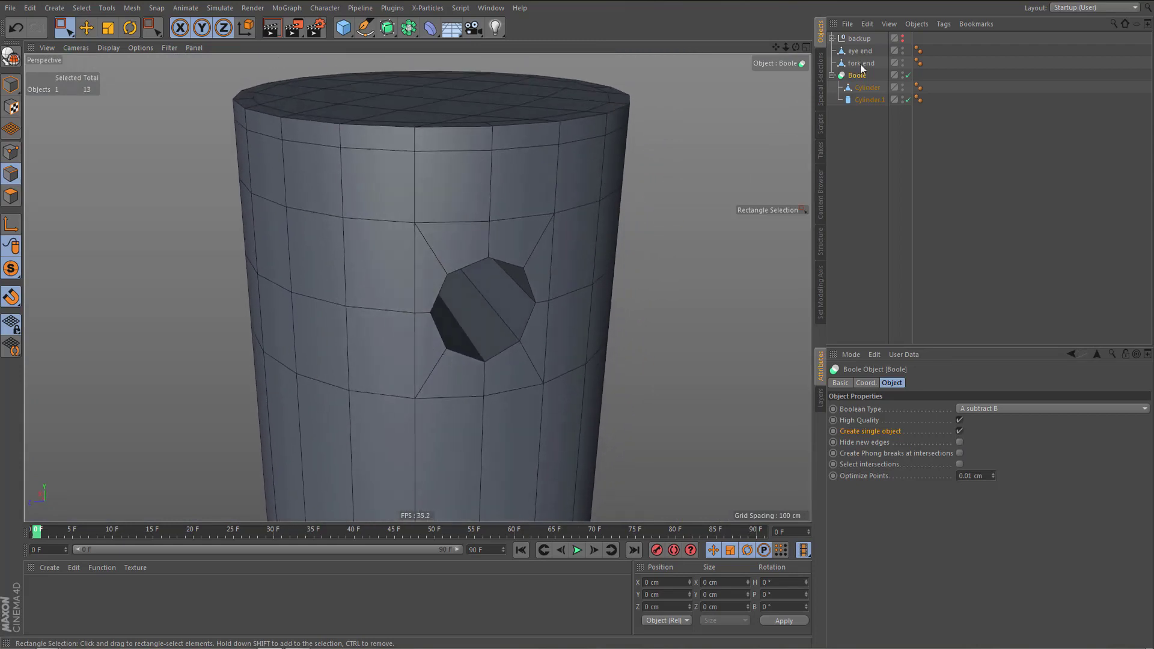
Rename the Boole as pin and place a copy of it in the backup group
{"action": "left_click", "coordinate": [833, 75]}
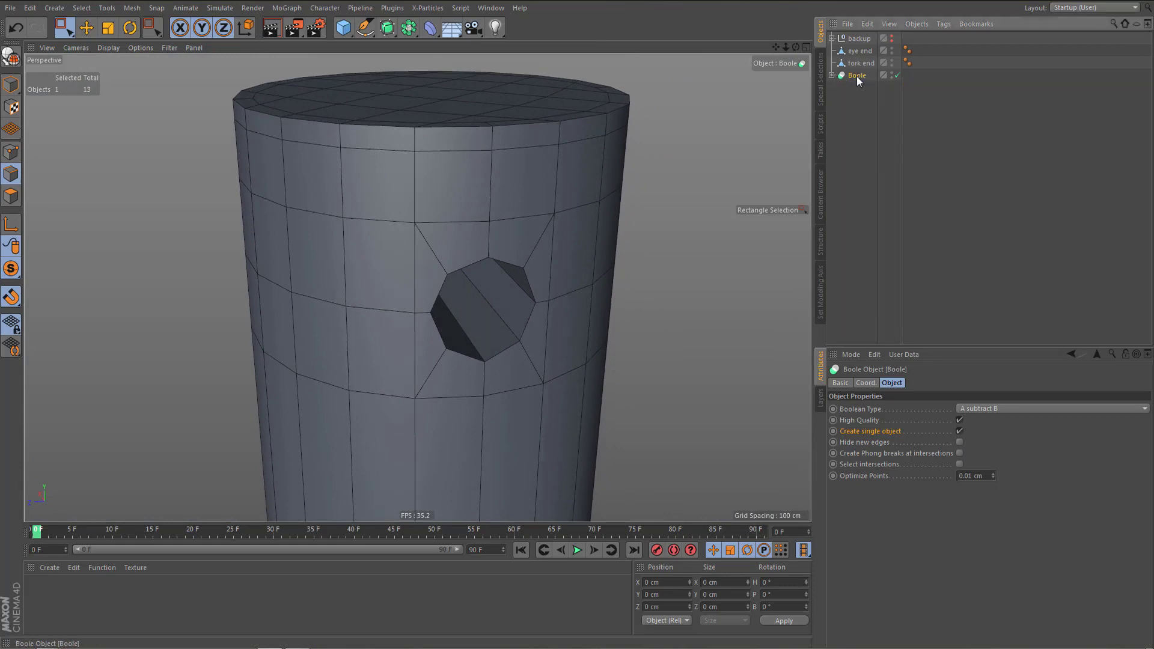
{"action": "double_click", "coordinate": [857, 76]}
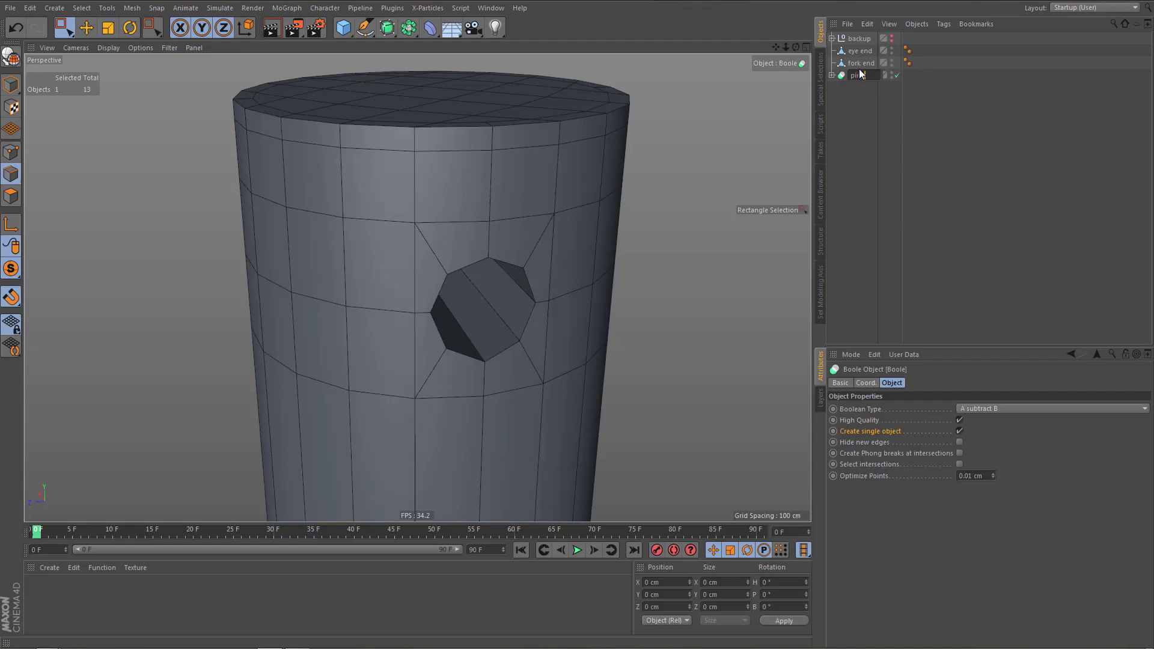
{"action": "type", "text": "pin"}
{"action": "key", "text": "Return"}
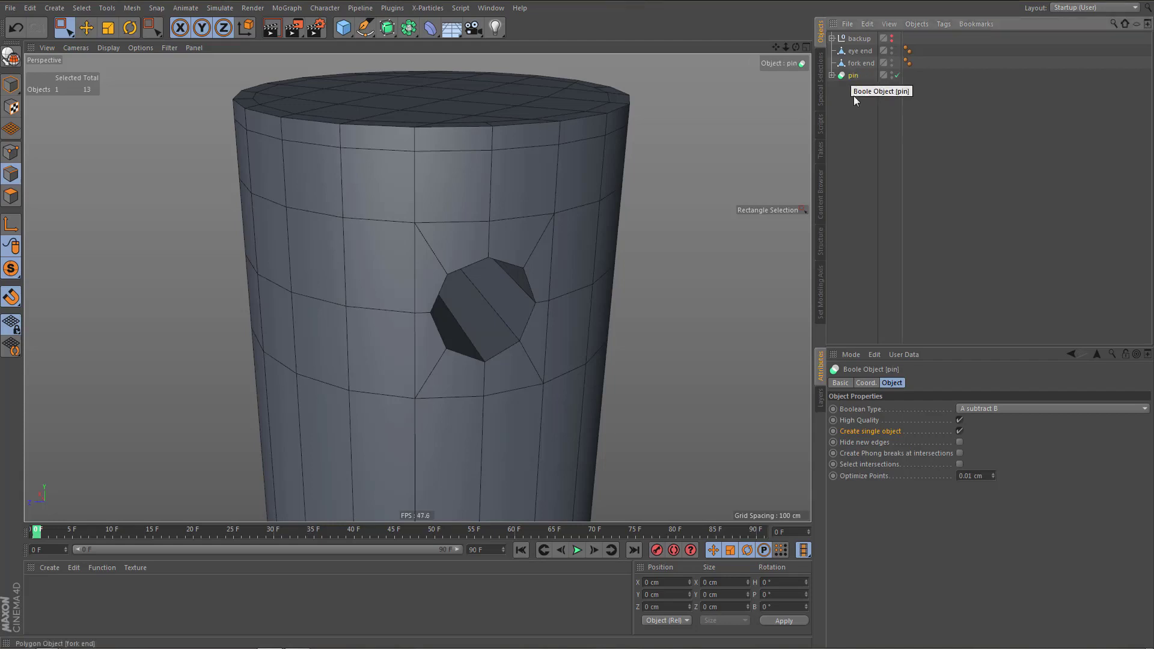
{"action": "left_click_drag", "start_coordinate": [858, 38], "coordinate": [856, 35], "text": "ctrl"}
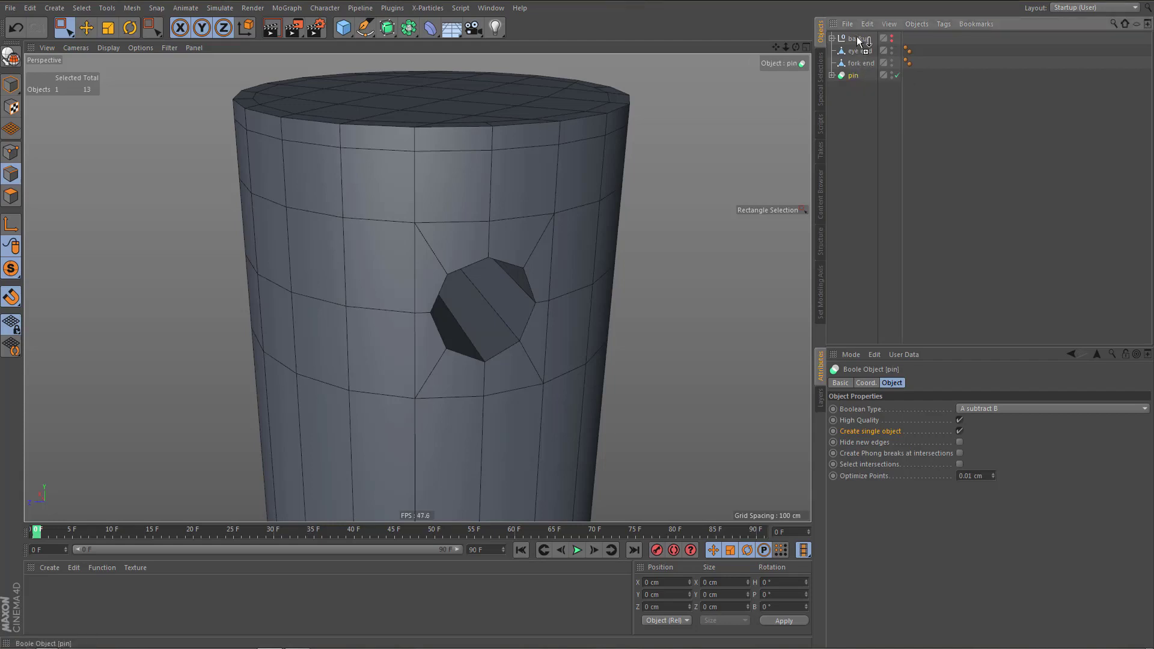
{"action": "left_click", "coordinate": [832, 38]}
Copy Cylinder.1 out of the pin Boole to the top level and hide the copy
{"action": "left_click", "coordinate": [832, 75]}
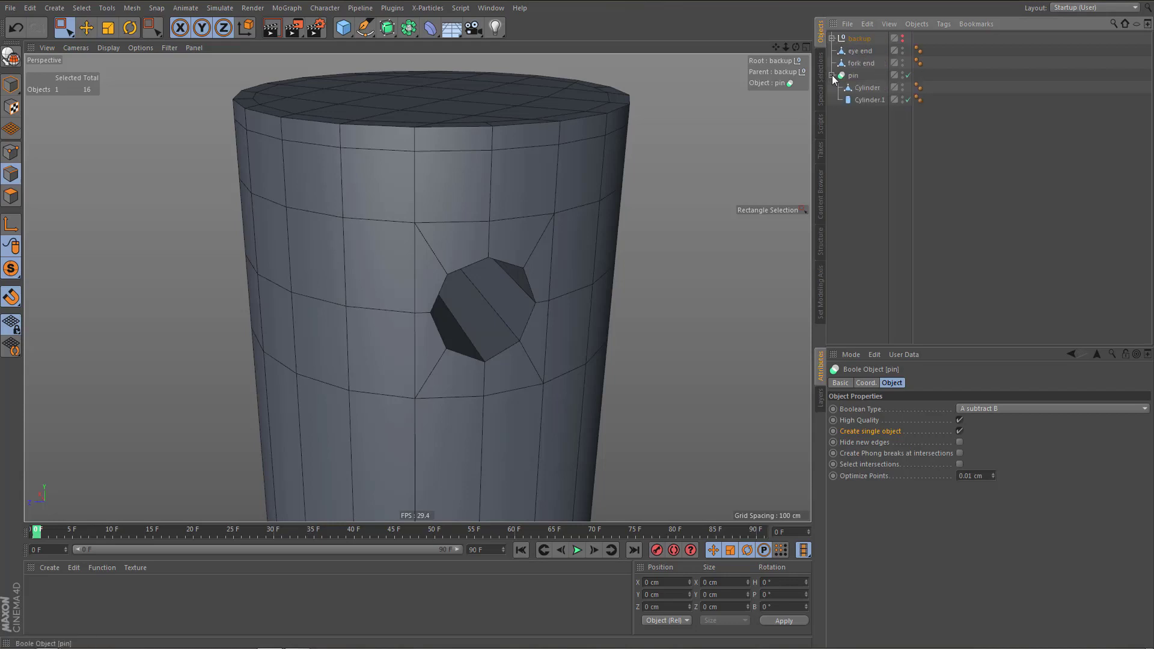
{"action": "left_click", "coordinate": [871, 99]}
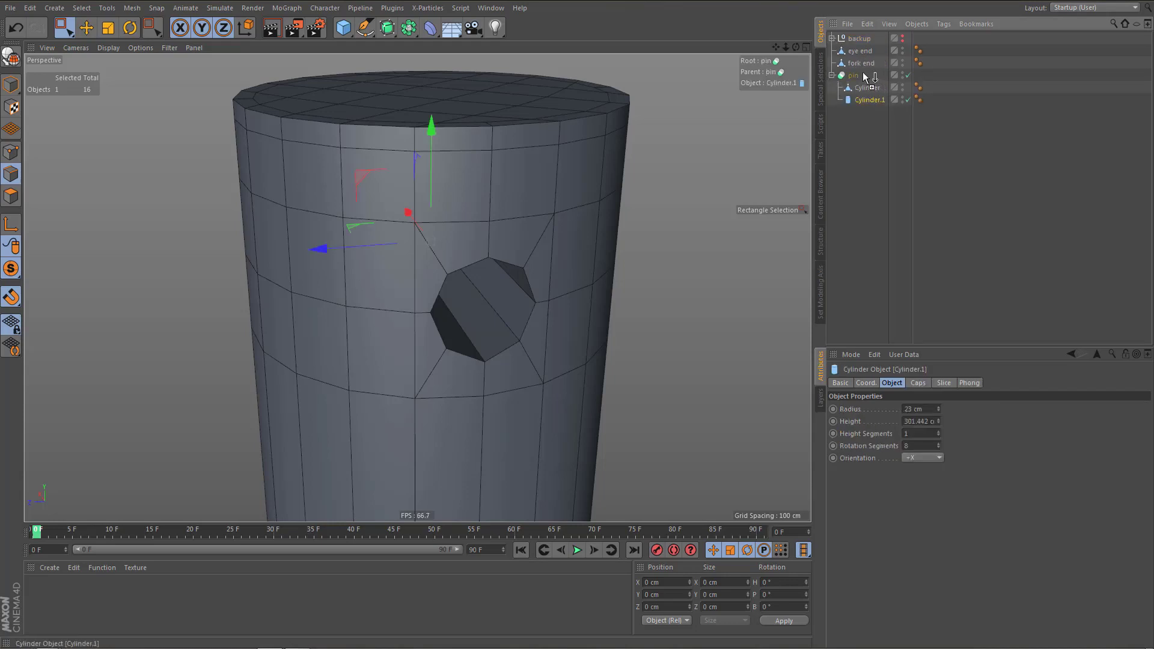
{"action": "left_click_drag", "start_coordinate": [857, 71], "coordinate": [856, 69], "text": "ctrl"}
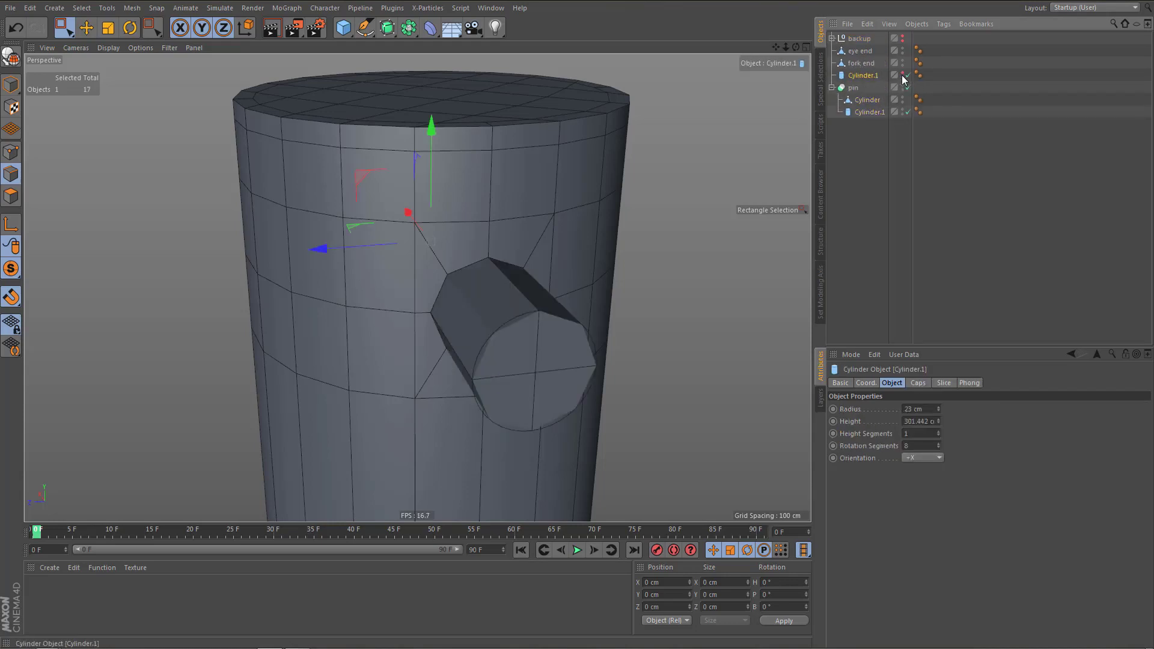
{"action": "left_click", "coordinate": [902, 72]}
Make the pin Boole editable and delete its edge selection and UVW tags
{"action": "left_click", "coordinate": [850, 88]}
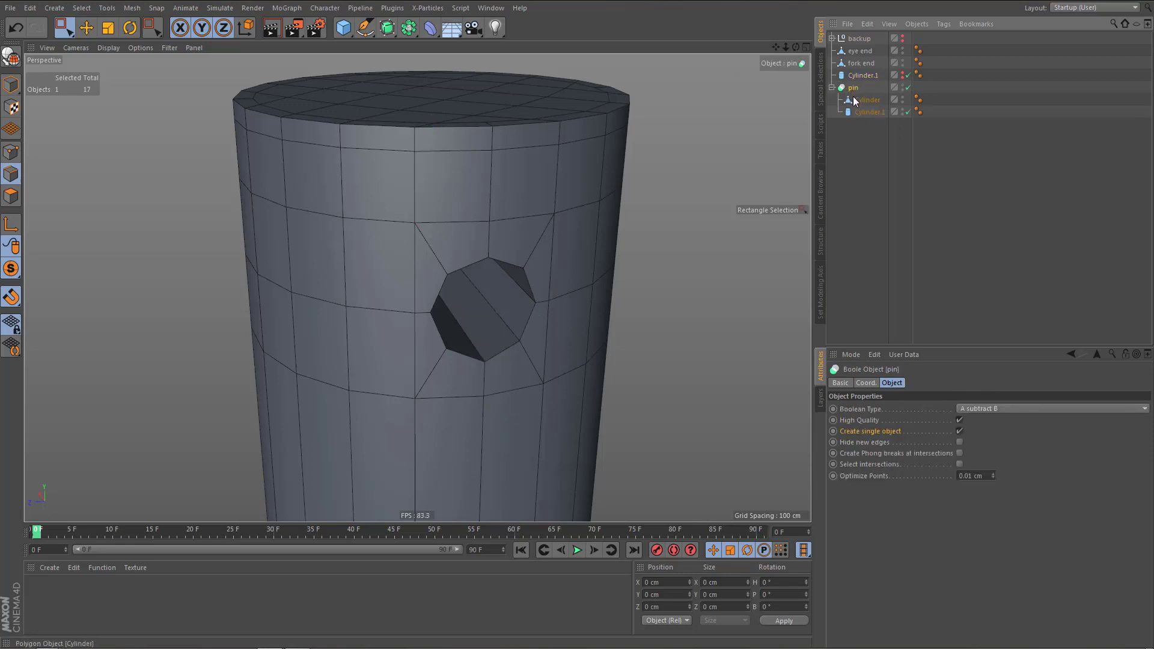
{"action": "key", "text": "c"}
{"action": "left_click", "coordinate": [913, 87]}
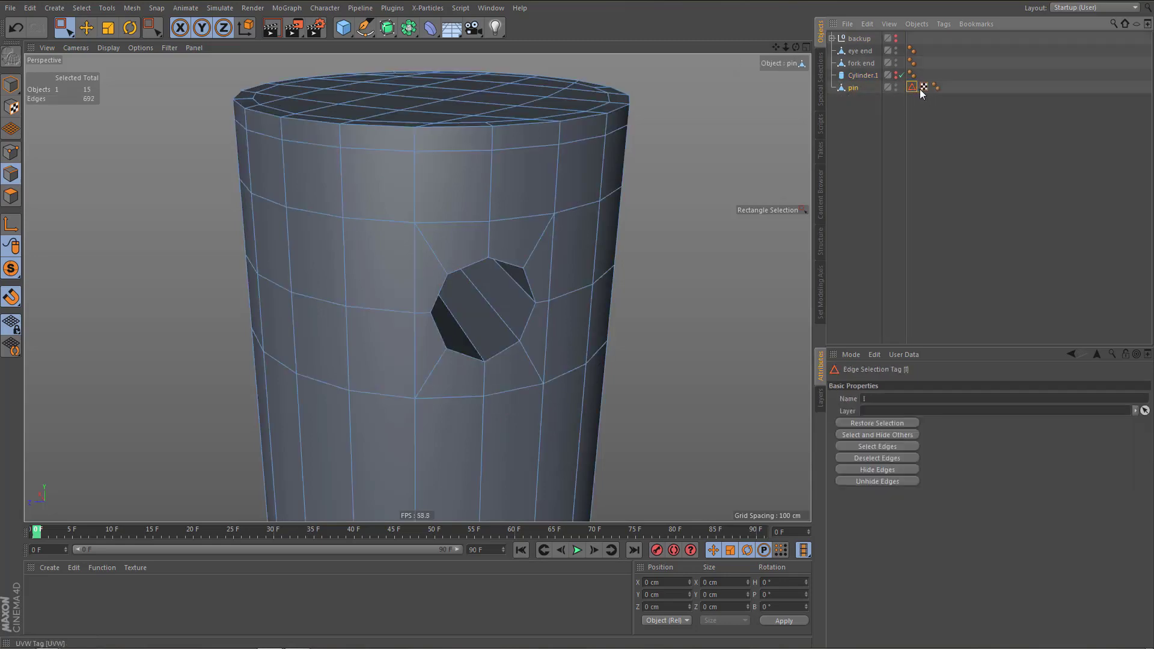
{"action": "left_click", "coordinate": [924, 87], "text": "ctrl"}
{"action": "key", "text": "Delete"}
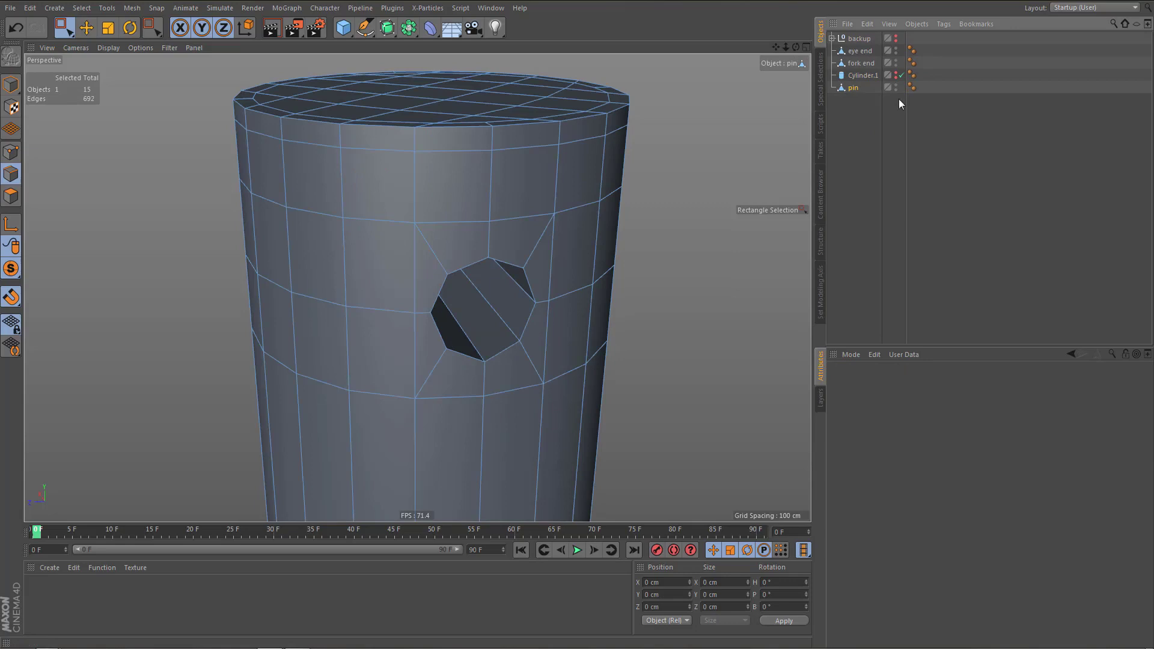
{"action": "left_click", "coordinate": [849, 89]}
Loop-select the hole's rims on both sides of the pin and bevel them in Solid mode with a 4 cm offset
{"action": "scroll", "coordinate": [600, 266], "scroll_direction": "up", "scroll_amount": 2}
{"action": "mouse_move", "coordinate": [578, 245]}
{"action": "left_mouse_down", "text": "alt"}
{"action": "mouse_move", "coordinate": [566, 240]}
{"action": "mouse_move", "coordinate": [587, 260]}
{"action": "left_mouse_up", "text": "alt"}
{"action": "right_click_drag", "start_coordinate": [531, 259], "coordinate": [543, 308], "text": "alt"}
{"action": "scroll", "coordinate": [543, 308], "scroll_direction": "up", "scroll_amount": 1}
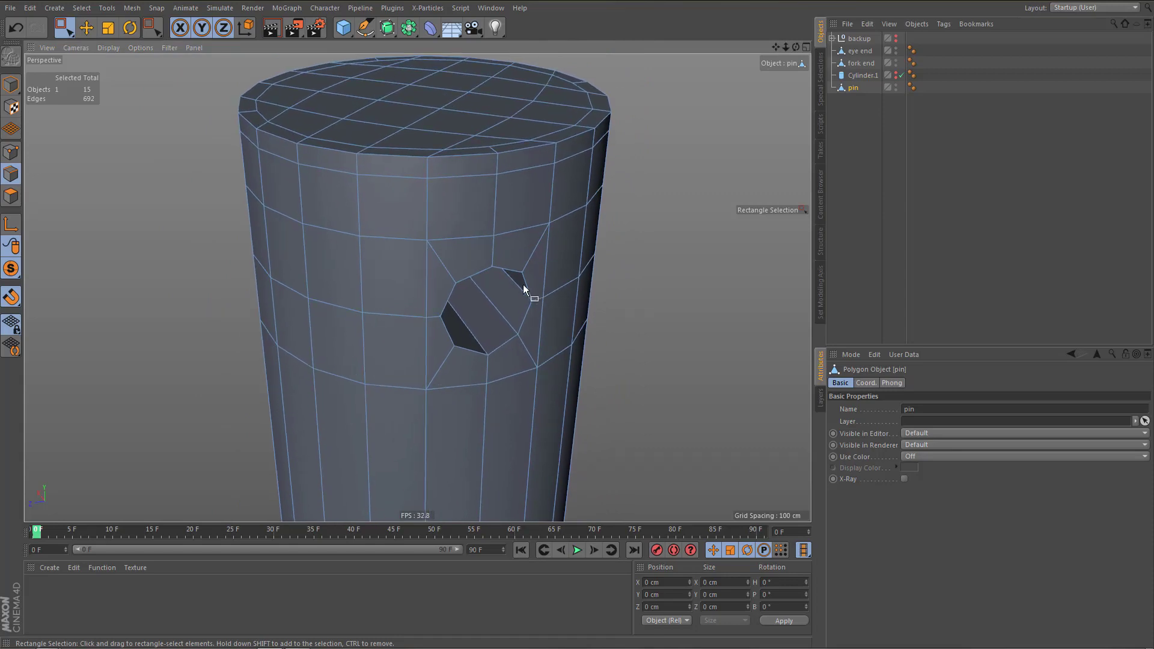
{"action": "key", "text": "u"}
{"action": "key", "text": "l"}
{"action": "left_click", "coordinate": [478, 272]}
{"action": "scroll", "coordinate": [531, 264], "scroll_direction": "down", "scroll_amount": 1}
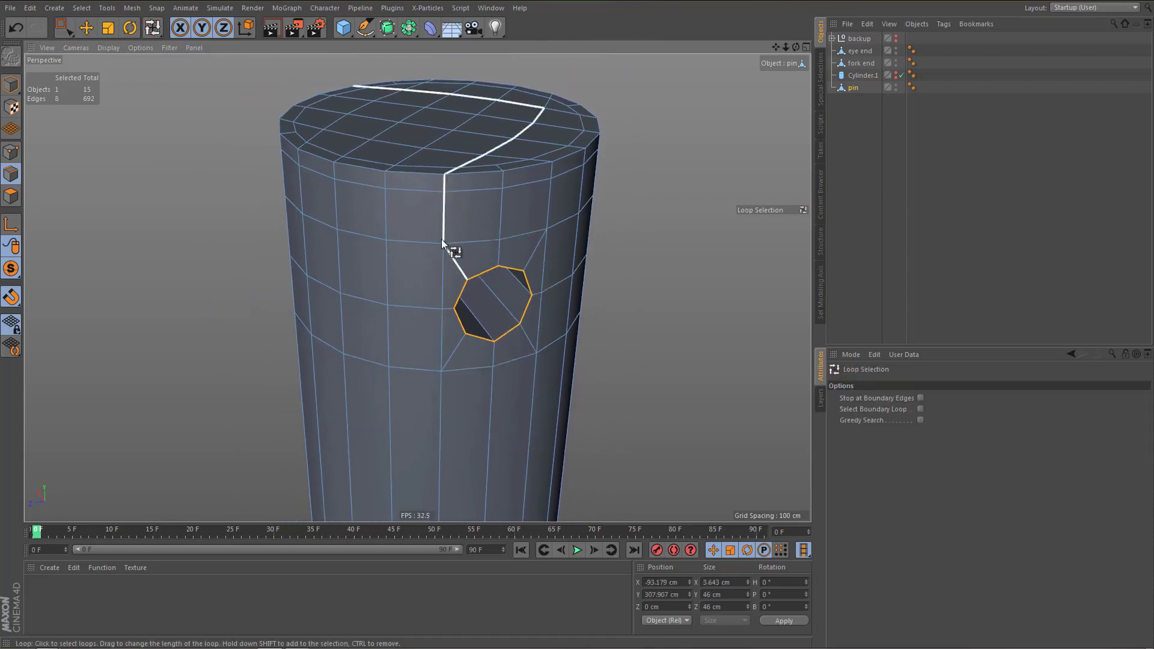
{"action": "left_click_drag", "start_coordinate": [441, 240], "coordinate": [691, 228], "text": "alt"}
{"action": "middle_click_drag", "start_coordinate": [438, 318], "coordinate": [656, 260], "text": "alt"}
{"action": "left_click_drag", "start_coordinate": [346, 325], "coordinate": [421, 325], "text": "alt"}
{"action": "left_click", "coordinate": [355, 309], "text": "shift"}
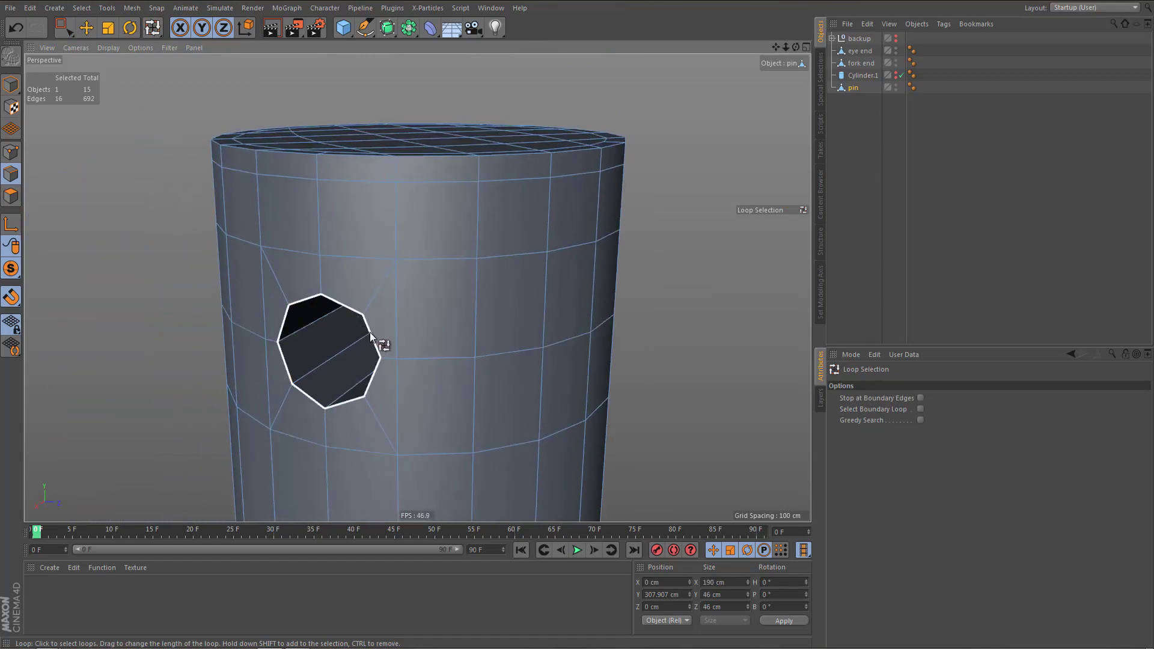
{"action": "key", "text": "m"}
{"action": "key", "text": "s"}
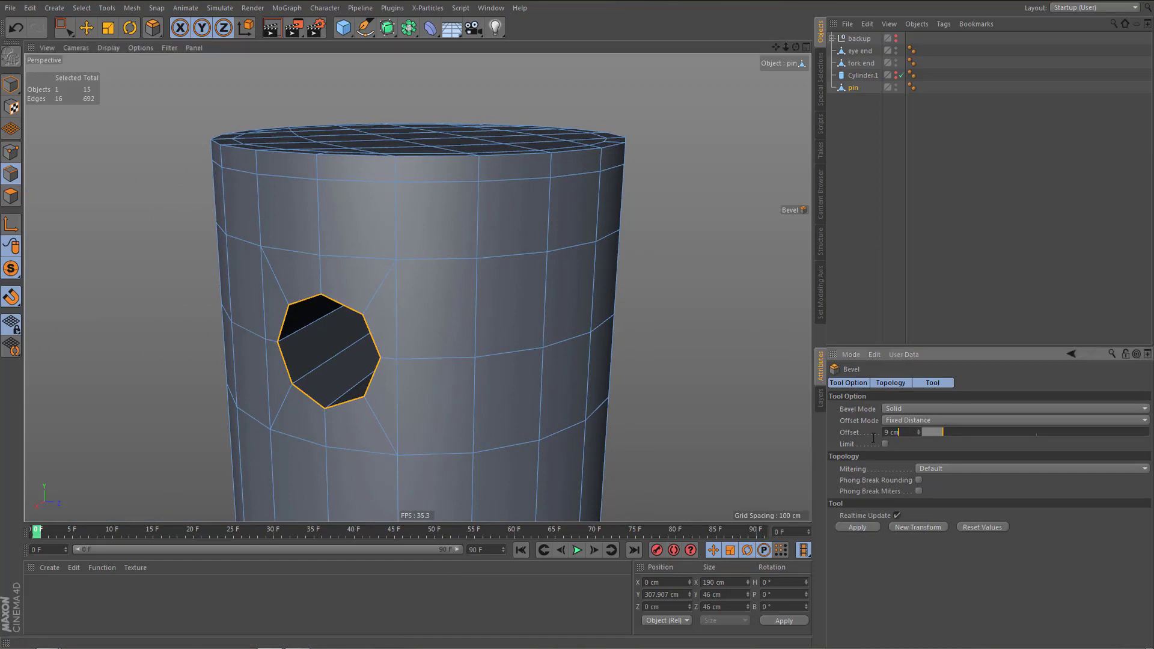
{"action": "left_click", "coordinate": [911, 432]}
{"action": "type", "text": "4"}
{"action": "left_click", "coordinate": [860, 527]}
{"action": "middle_click_drag", "start_coordinate": [385, 391], "coordinate": [509, 344], "text": "alt"}
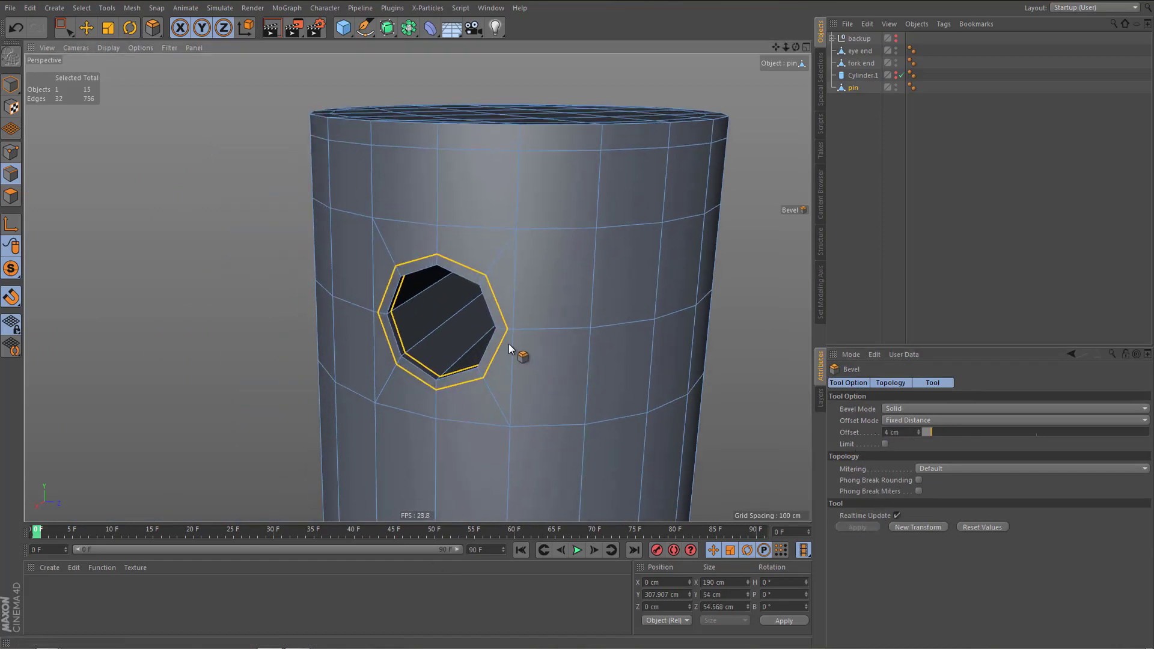
{"action": "left_click_drag", "start_coordinate": [509, 344], "coordinate": [606, 357], "text": "alt"}
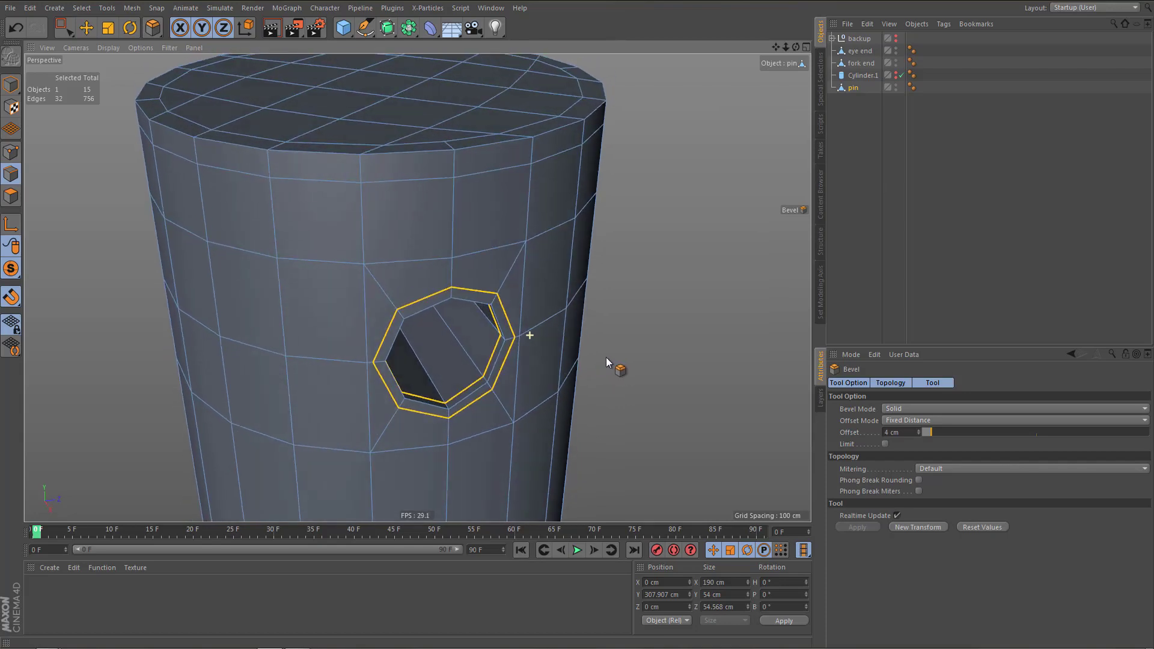
{"action": "right_click_drag", "start_coordinate": [572, 355], "coordinate": [565, 382], "text": "alt"}
{"action": "mouse_move", "coordinate": [565, 382]}
{"action": "middle_mouse_down", "text": "alt"}
{"action": "mouse_move", "coordinate": [546, 361]}
{"action": "mouse_move", "coordinate": [555, 366]}
{"action": "middle_mouse_up", "text": "alt"}
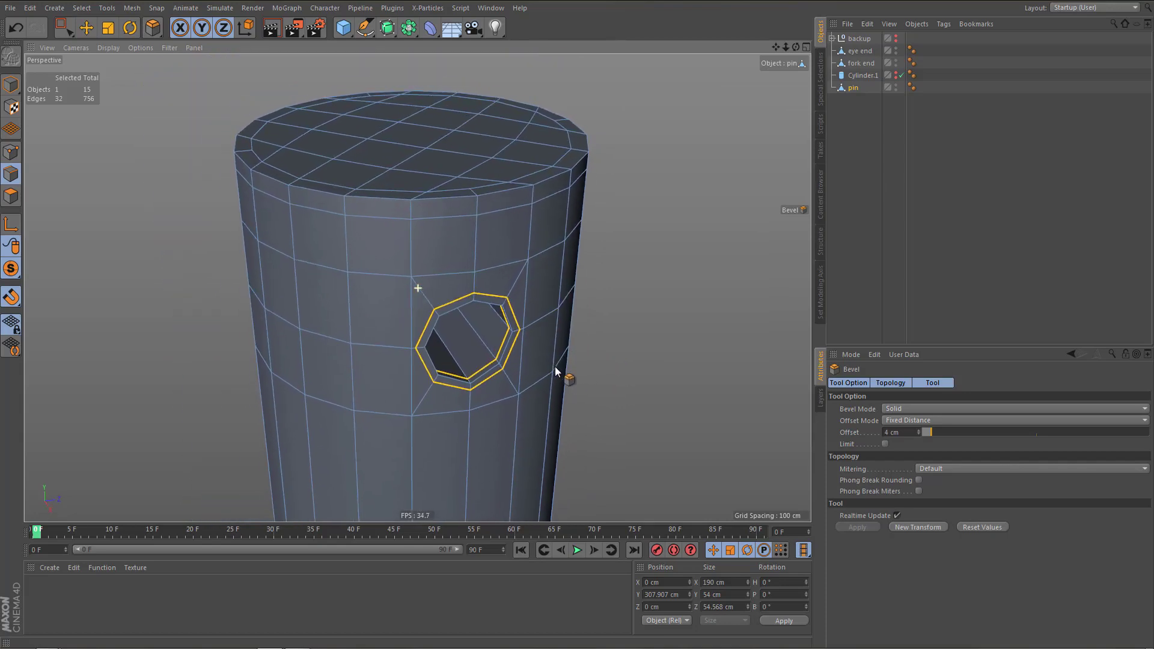
{"action": "mouse_move", "coordinate": [555, 366]}
{"action": "left_mouse_down", "text": "alt"}
{"action": "mouse_move", "coordinate": [535, 356]}
{"action": "mouse_move", "coordinate": [541, 366]}
{"action": "left_mouse_up", "text": "alt"}
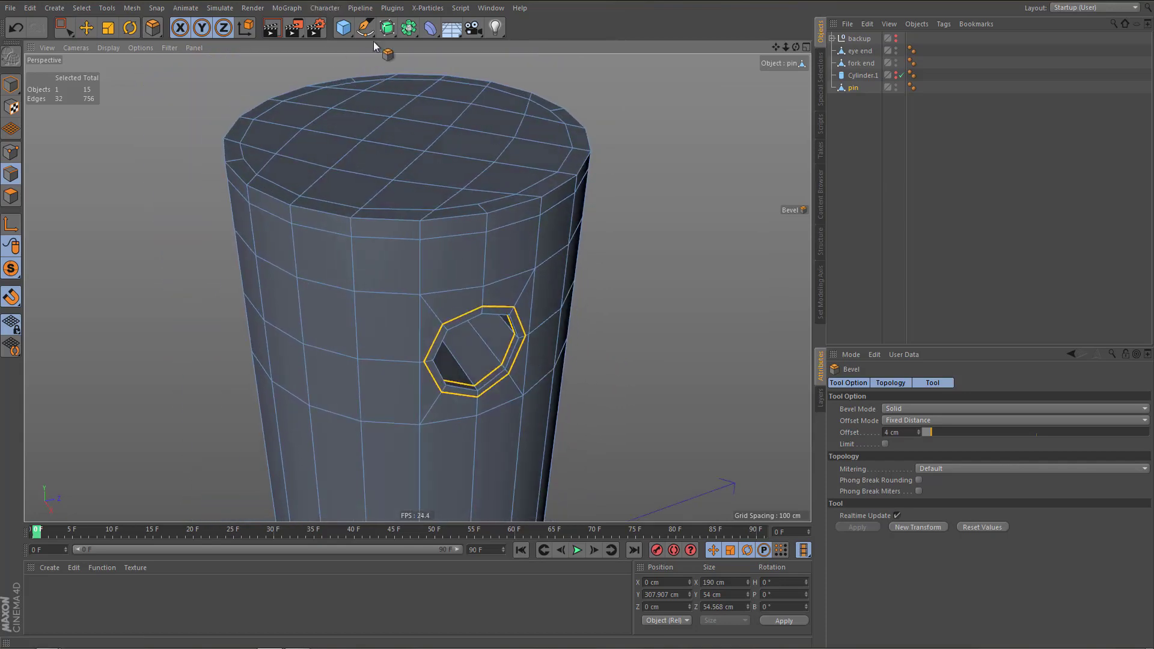
Try a Subdivision Surface on the pin and render the view to check the smoothing around the hole
{"action": "left_click", "coordinate": [388, 27], "text": "alt"}
{"action": "left_click_drag", "start_coordinate": [510, 265], "coordinate": [509, 312], "text": "alt"}
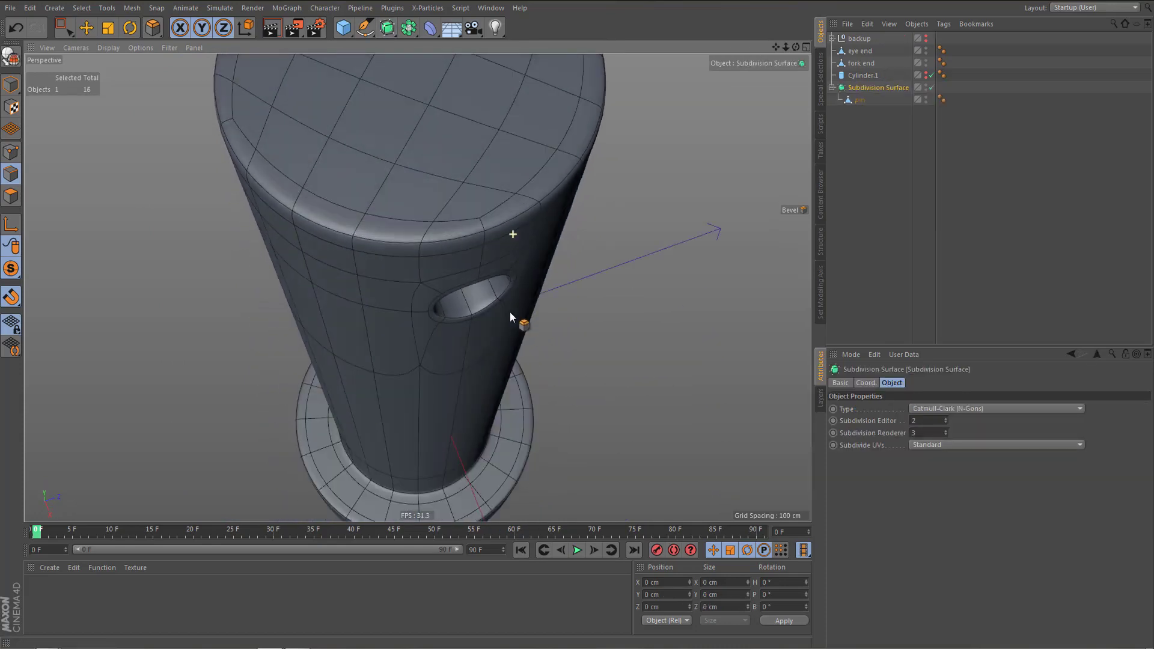
{"action": "key", "text": "ctrl+r"}
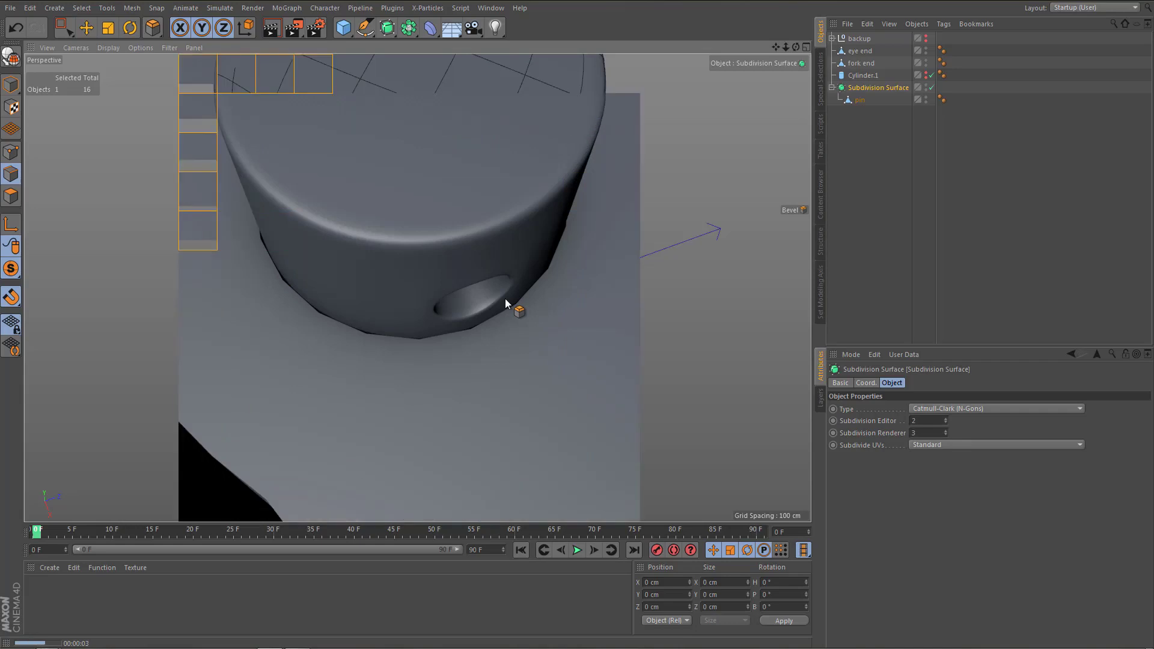
{"action": "left_click_drag", "start_coordinate": [505, 298], "coordinate": [442, 232], "text": "alt"}
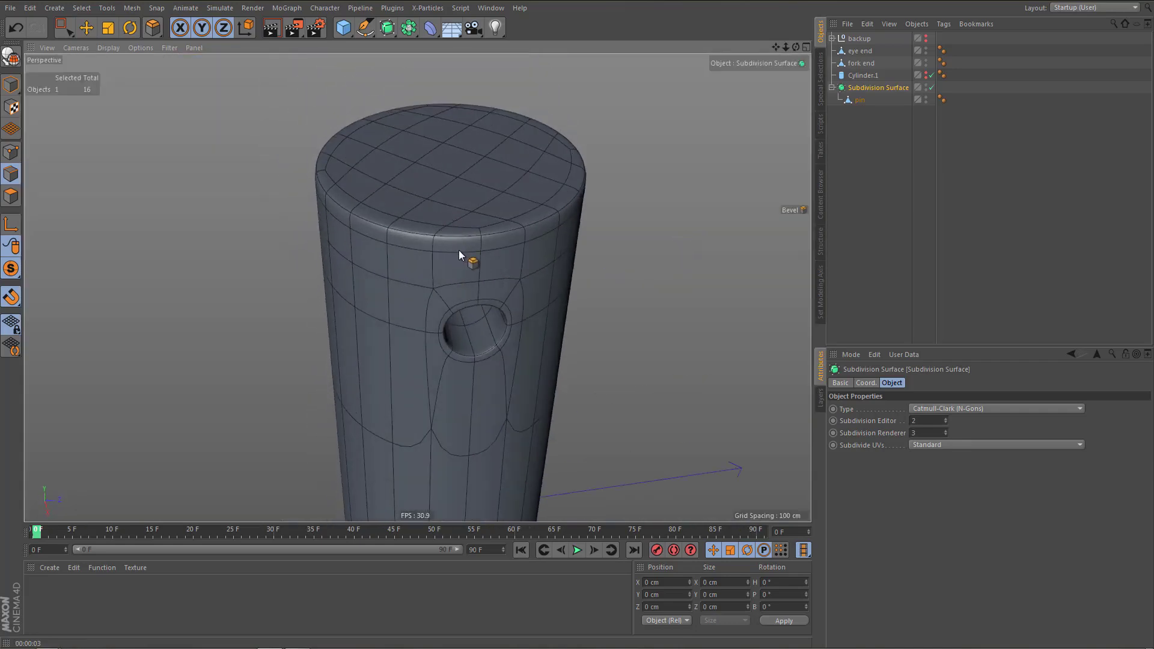
{"action": "key", "text": "ctrl+z"}
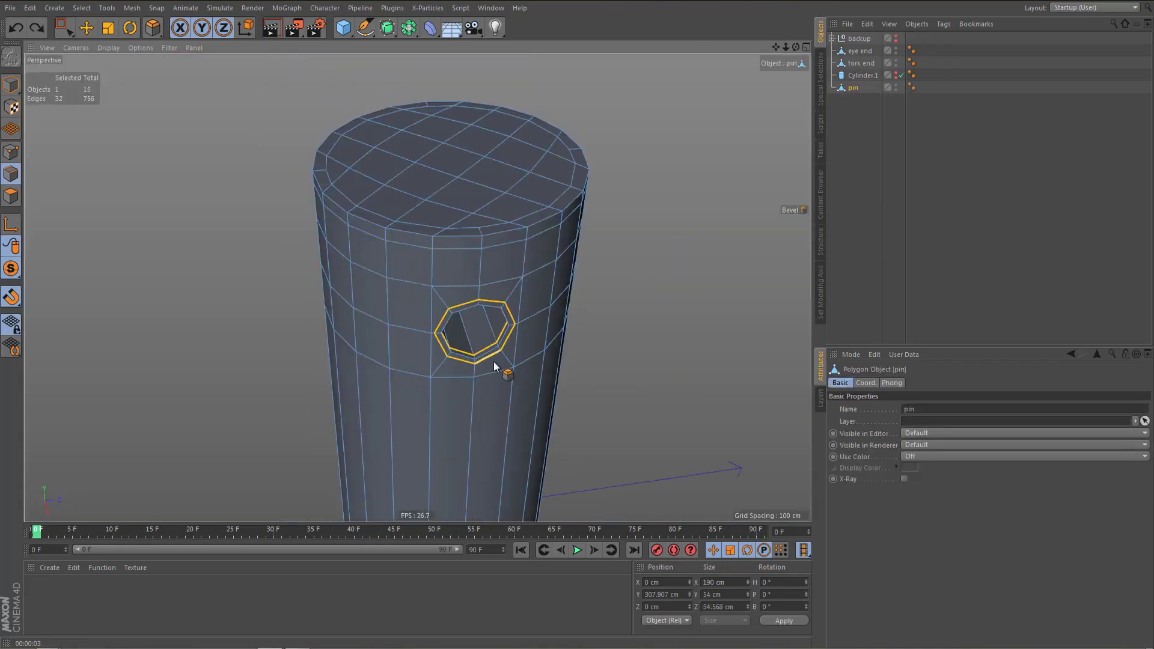
Select the horizontal edge immediately beside each side of the cross hole on the near face of the pin
{"action": "scroll", "coordinate": [508, 360], "scroll_direction": "up", "scroll_amount": 3}
{"action": "left_click_drag", "start_coordinate": [524, 359], "coordinate": [499, 288], "text": "alt"}
{"action": "scroll", "coordinate": [522, 251], "scroll_direction": "up", "scroll_amount": 3}
{"action": "left_click_drag", "start_coordinate": [528, 236], "coordinate": [524, 249], "text": "alt"}
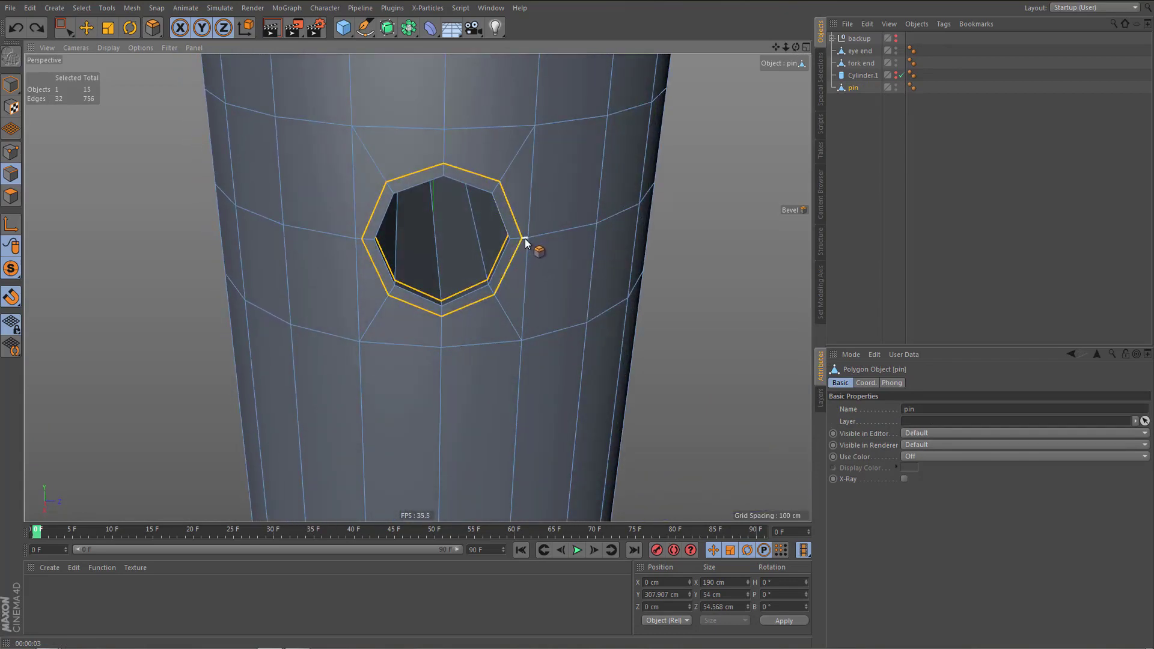
{"action": "mouse_move", "coordinate": [539, 254]}
{"action": "left_mouse_down", "text": "alt"}
{"action": "mouse_move", "coordinate": [526, 232]}
{"action": "mouse_move", "coordinate": [543, 254]}
{"action": "left_mouse_up", "text": "alt"}
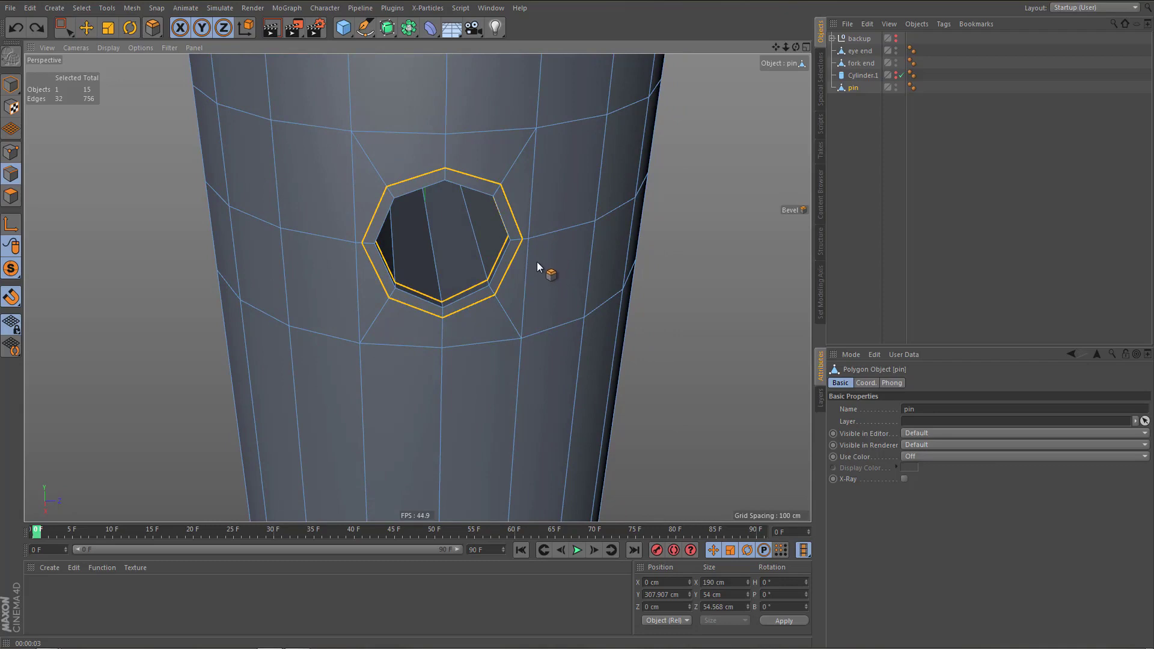
{"action": "key", "text": "9"}
{"action": "left_click", "coordinate": [542, 233]}
{"action": "left_click", "coordinate": [332, 238], "text": "shift"}
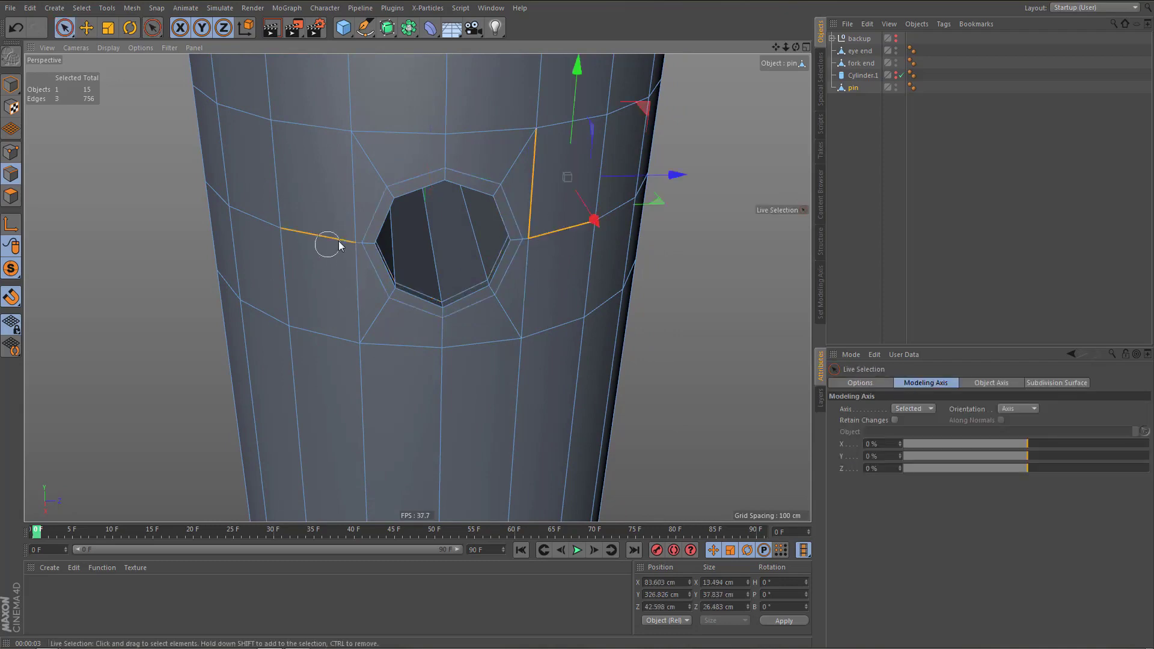
{"action": "left_click", "coordinate": [533, 159], "text": "ctrl"}
{"action": "right_click_drag", "start_coordinate": [554, 164], "coordinate": [438, 216], "text": "alt"}
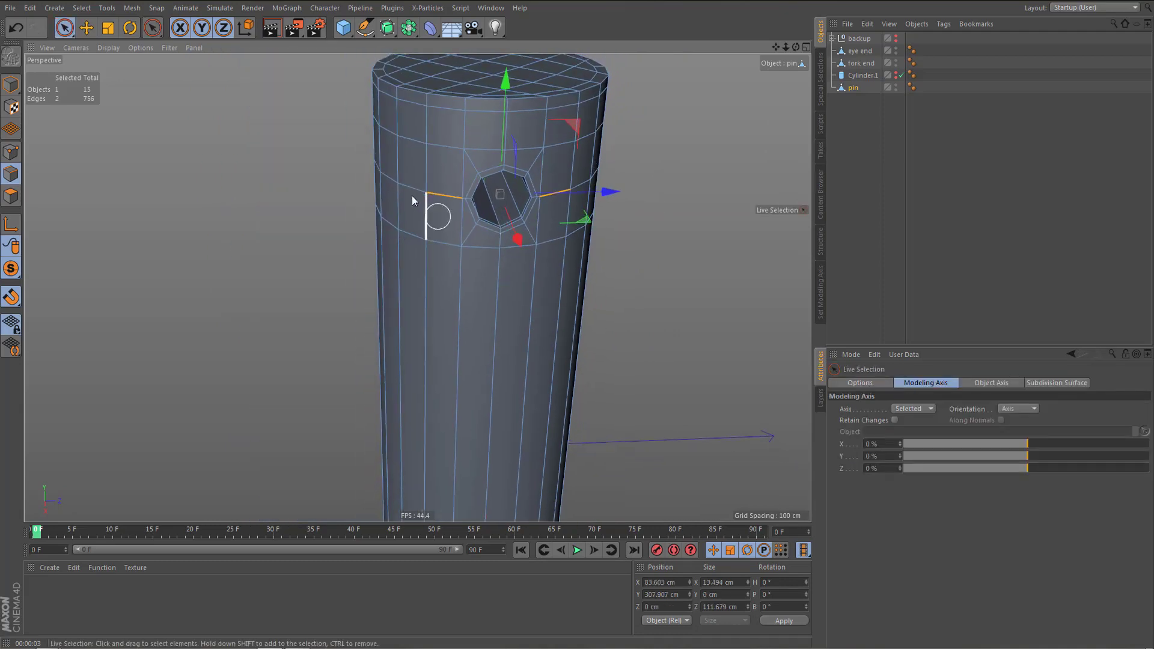
In the Right view, select the horizontal edges flanking the hole through both pin faces with Tolerant Selection and cut them at their midpoints
{"action": "middle_click", "coordinate": [450, 280]}
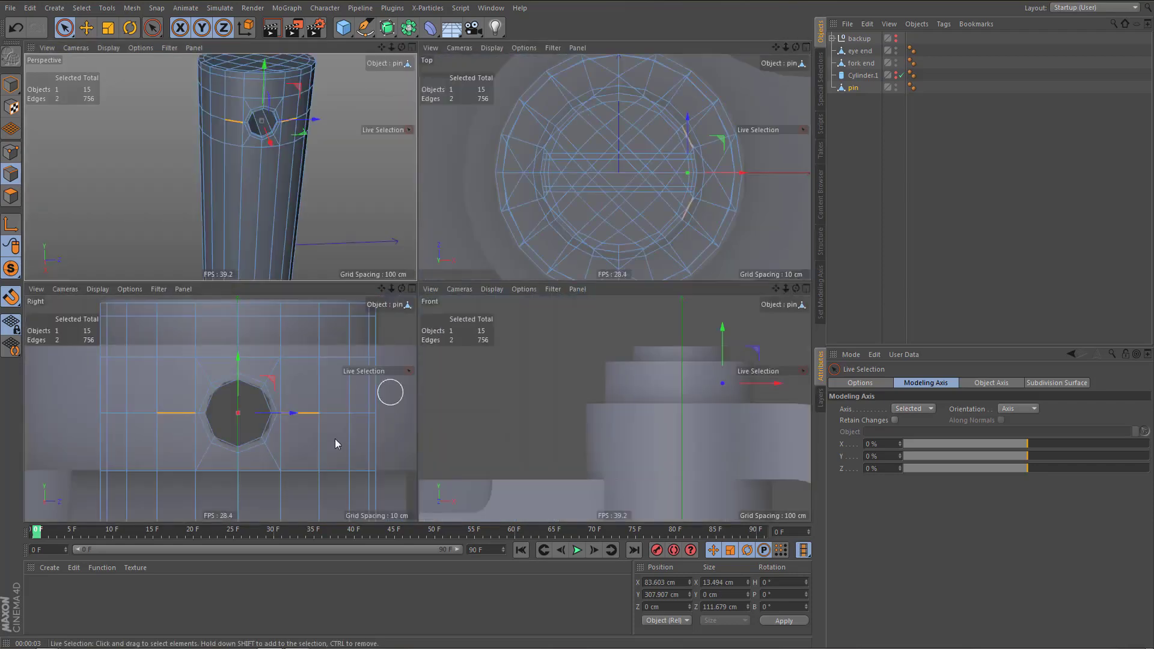
{"action": "middle_click", "coordinate": [305, 443]}
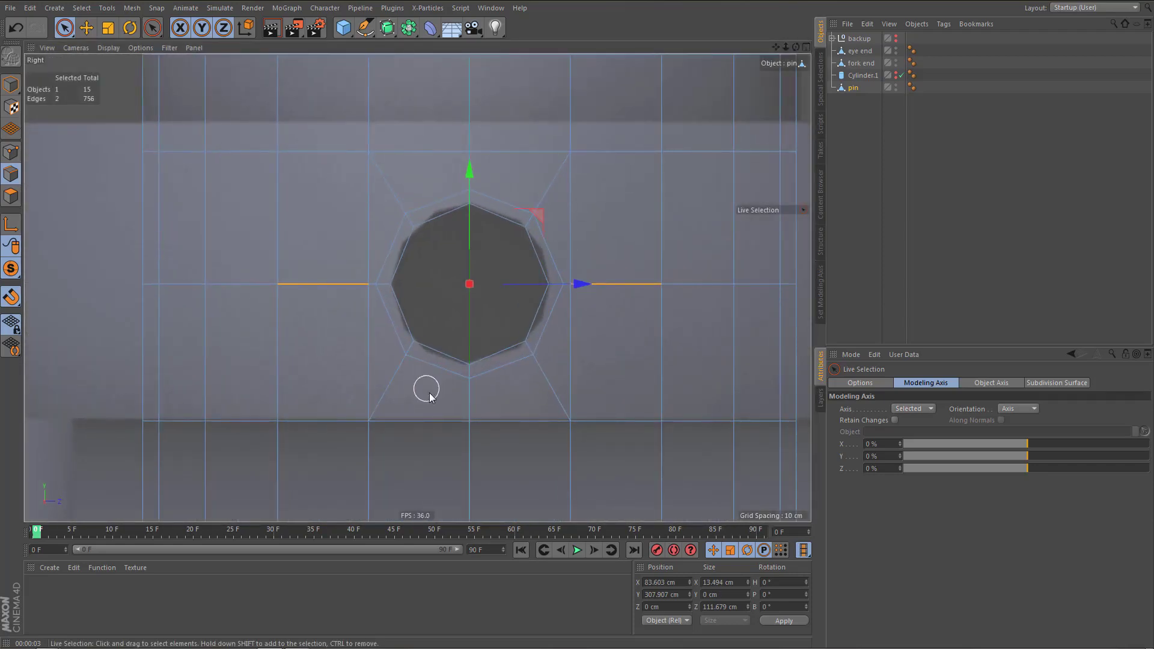
{"action": "key", "text": "0"}
{"action": "left_click", "coordinate": [859, 383]}
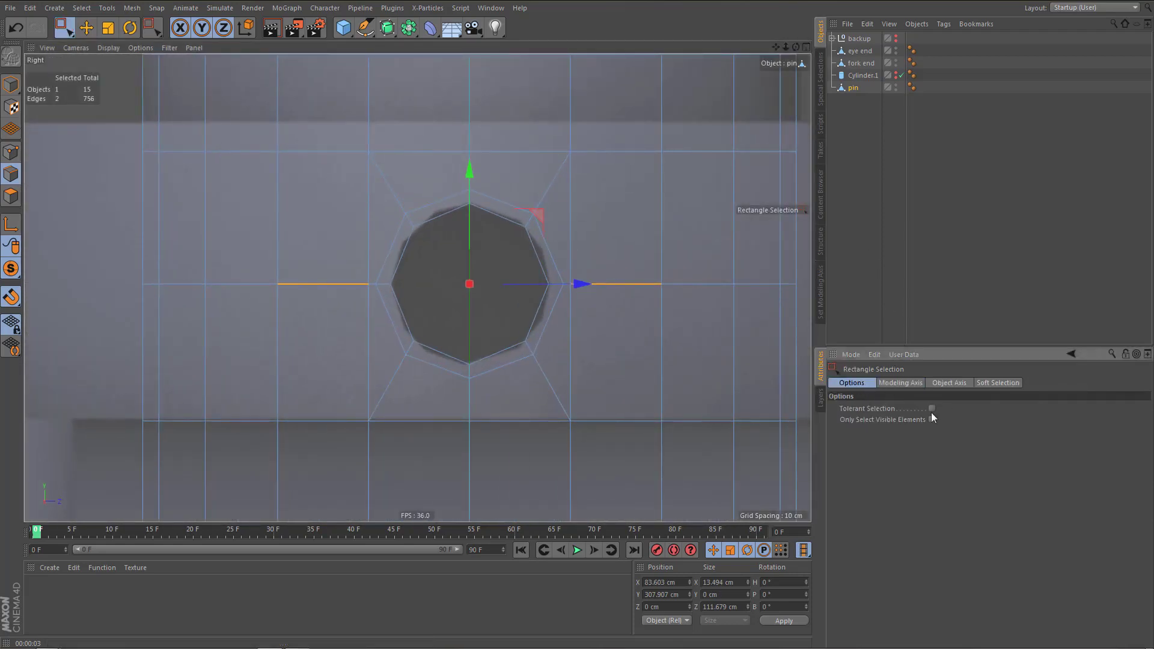
{"action": "left_click_drag", "start_coordinate": [625, 273], "coordinate": [563, 315]}
{"action": "left_click_drag", "start_coordinate": [320, 277], "coordinate": [344, 434], "text": "shift"}
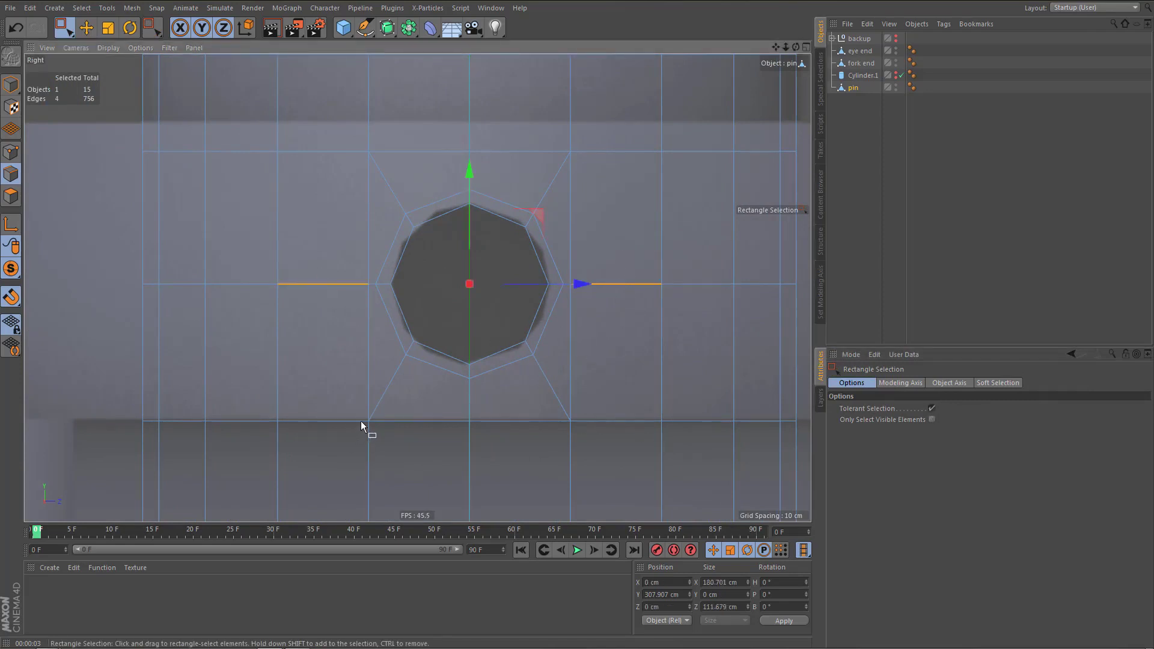
{"action": "key", "text": "Return"}
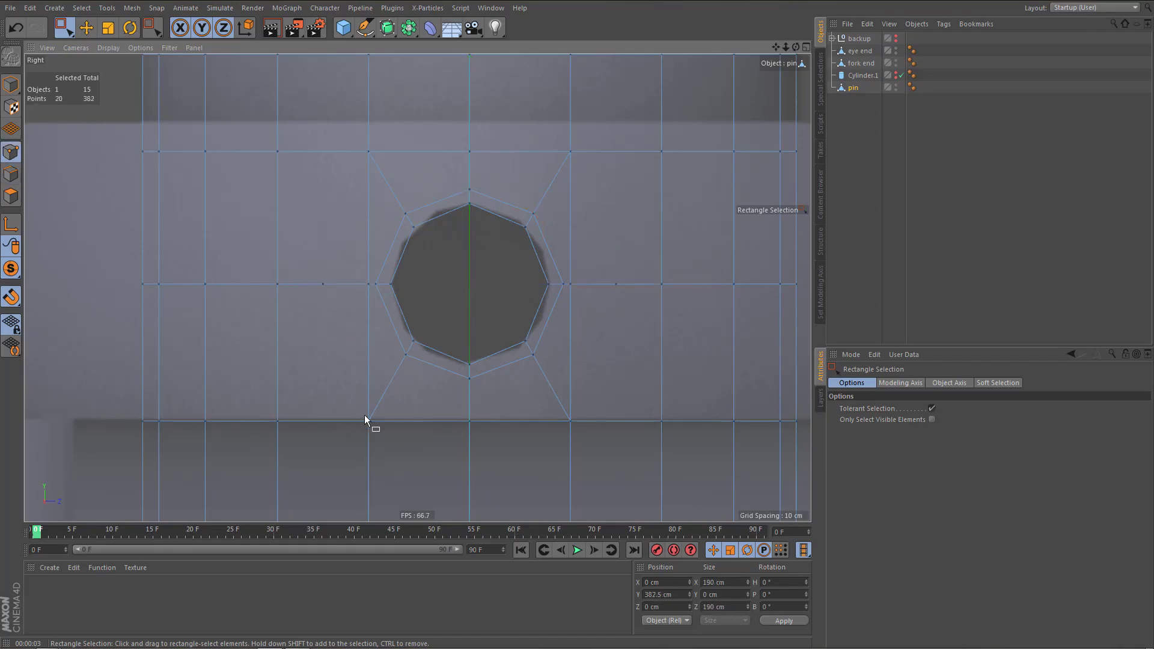
Weld the surrounding points on both sides of the near hole opening onto the new edge midpoints with the Polygon Pen
{"action": "middle_click", "coordinate": [365, 302]}
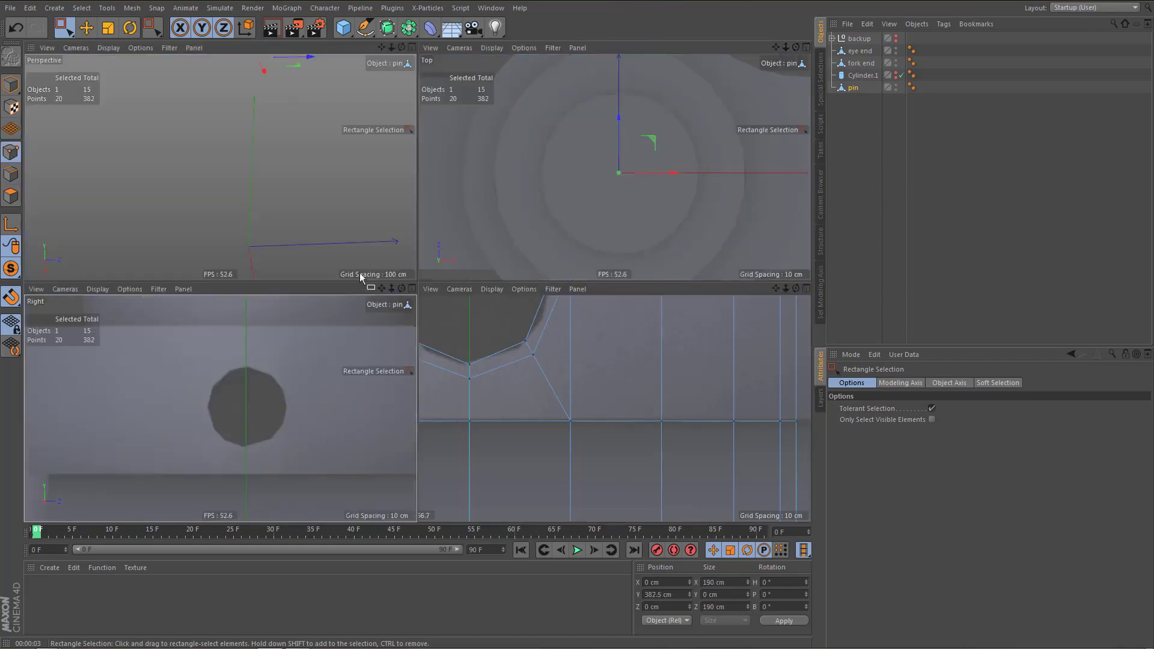
{"action": "middle_click", "coordinate": [292, 139]}
{"action": "right_click_drag", "start_coordinate": [500, 226], "coordinate": [567, 194], "text": "alt"}
{"action": "middle_click_drag", "start_coordinate": [567, 194], "coordinate": [553, 227], "text": "alt"}
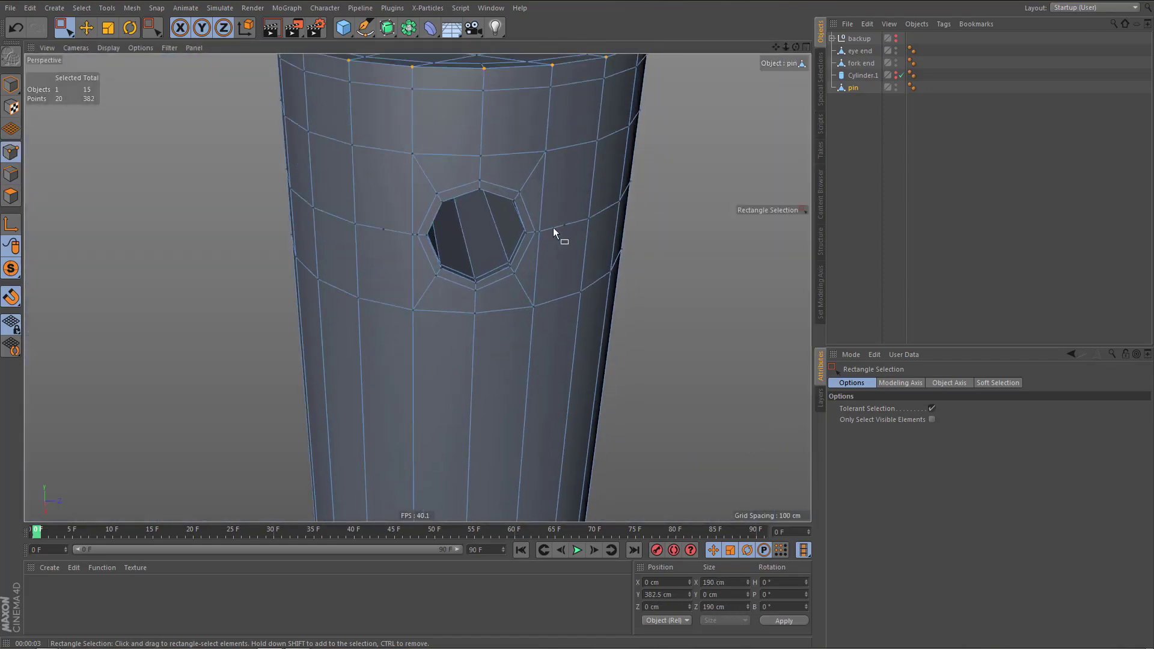
{"action": "right_click_drag", "start_coordinate": [553, 228], "coordinate": [584, 222], "text": "alt"}
{"action": "key", "text": "m"}
{"action": "key", "text": "e"}
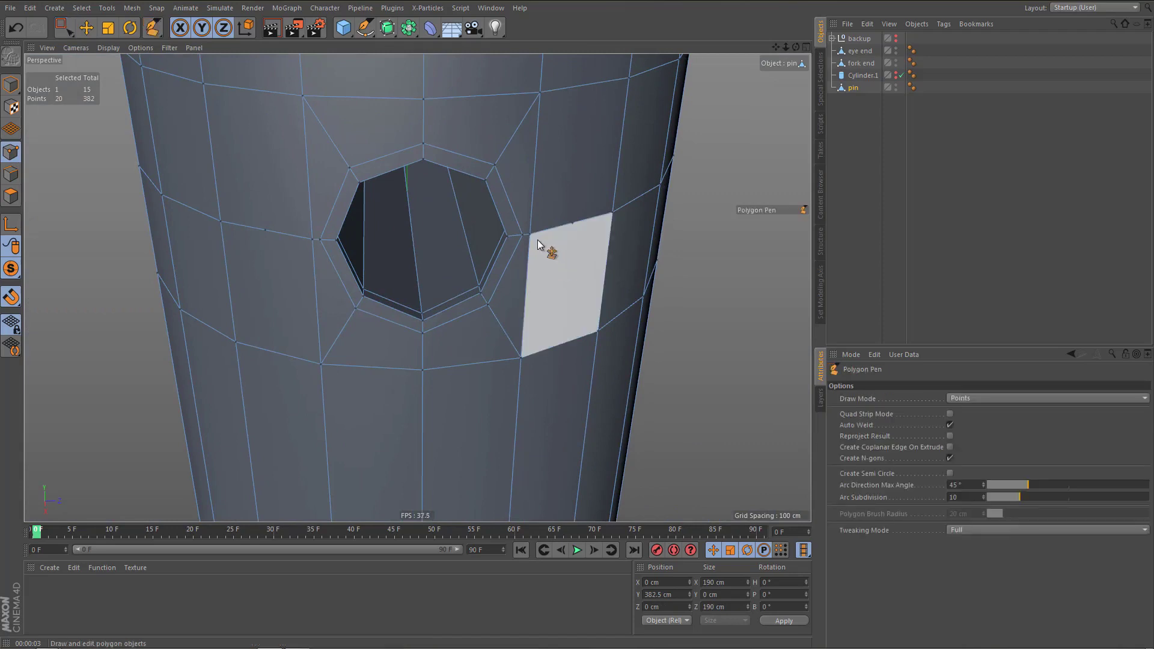
{"action": "left_click_drag", "start_coordinate": [570, 229], "coordinate": [572, 227]}
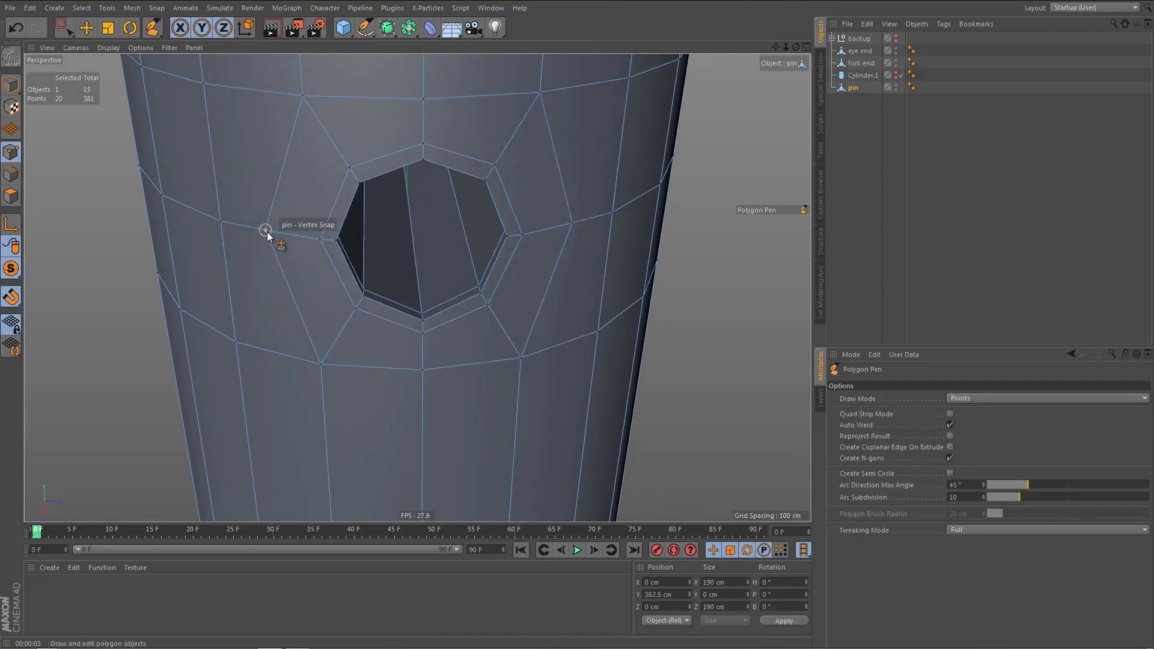
Weld the matching points beside the hole opening on the opposite face of the pin onto their edge midpoints
{"action": "scroll", "coordinate": [272, 246], "scroll_direction": "down", "scroll_amount": 3}
{"action": "left_click_drag", "start_coordinate": [273, 244], "coordinate": [434, 278], "text": "alt"}
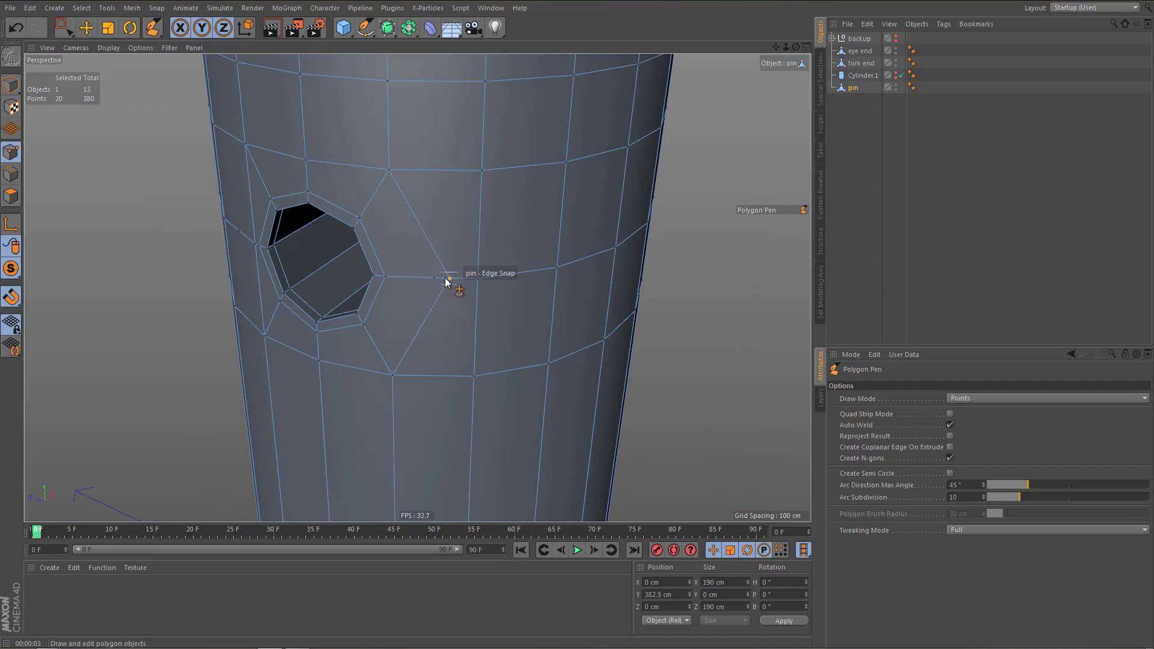
{"action": "left_click_drag", "start_coordinate": [330, 272], "coordinate": [335, 296], "text": "alt"}
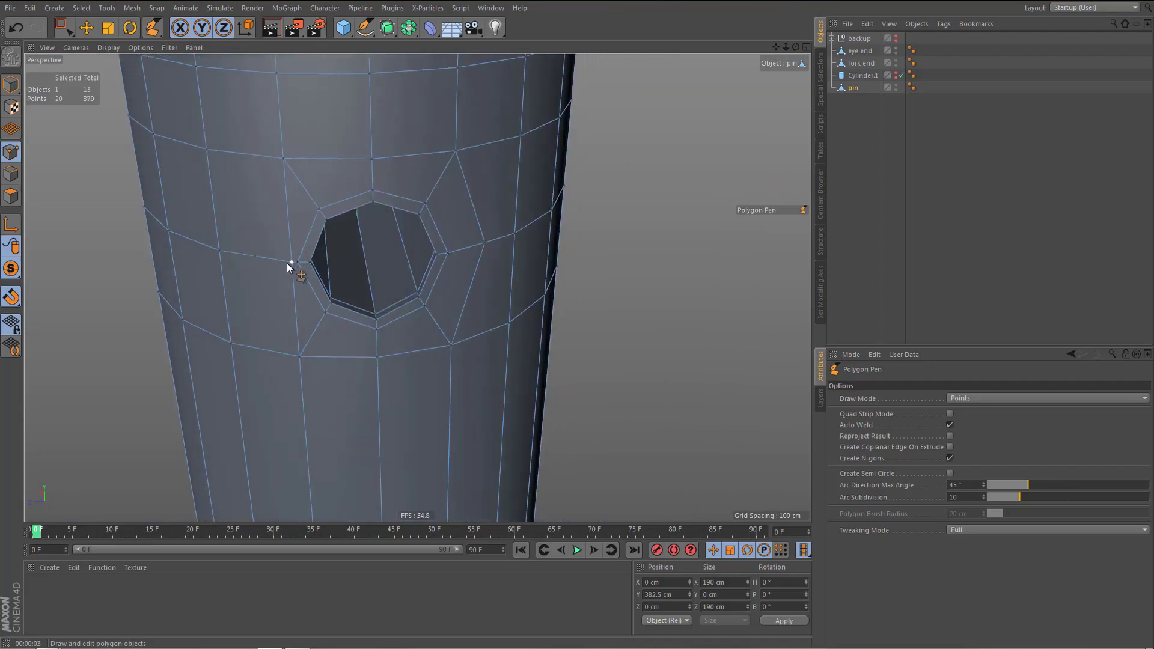
{"action": "left_click_drag", "start_coordinate": [290, 263], "coordinate": [256, 257]}
{"action": "left_click_drag", "start_coordinate": [273, 296], "coordinate": [308, 292], "text": "alt"}
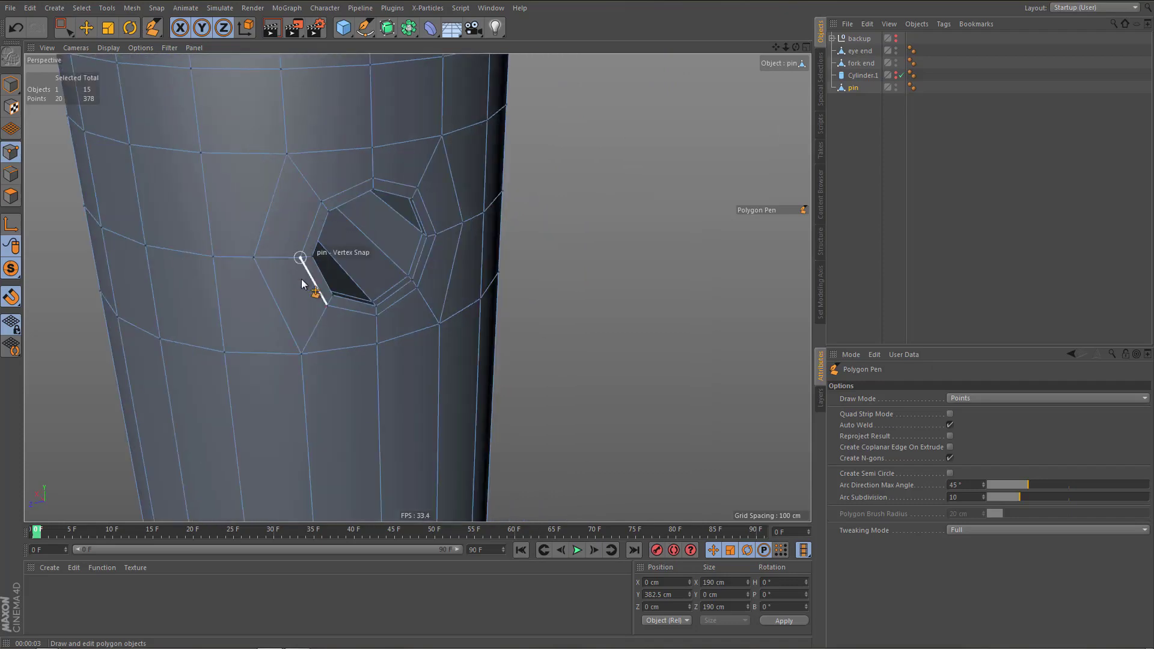
{"action": "middle_click_drag", "start_coordinate": [384, 326], "coordinate": [395, 340], "text": "alt"}
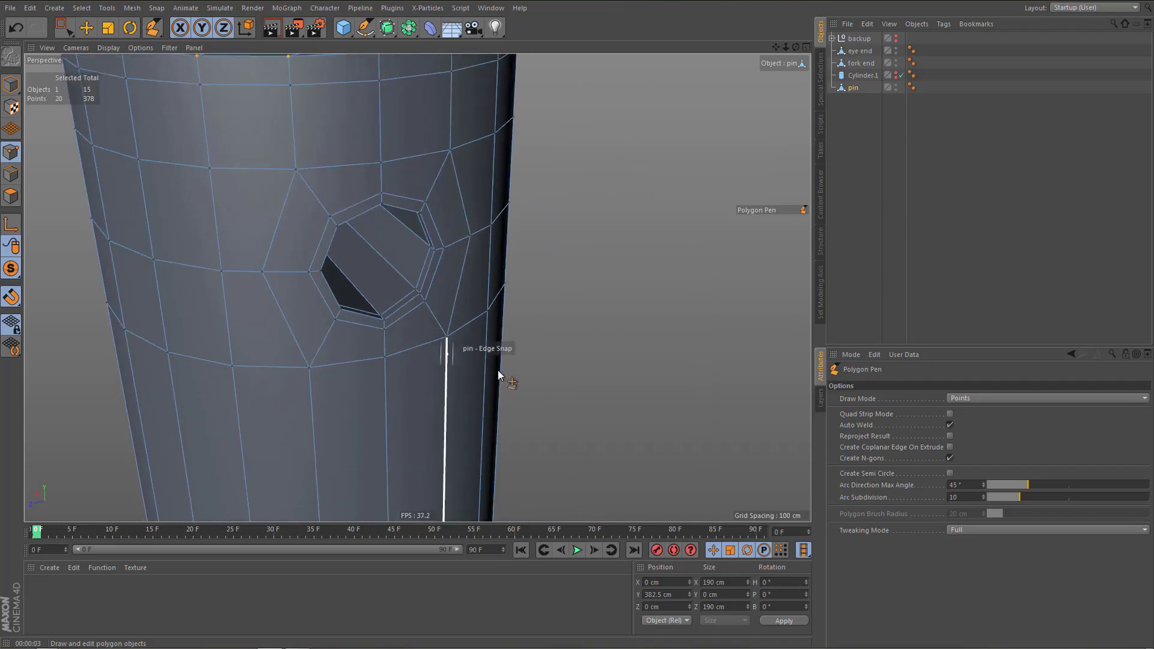
Turn snapping off, select the centre points above and below the hole on both faces, and scale them vertically to about 90 cm apart
{"action": "middle_click", "coordinate": [330, 421]}
{"action": "middle_click", "coordinate": [67, 405]}
{"action": "middle_click_drag", "start_coordinate": [290, 377], "coordinate": [301, 397], "text": "alt"}
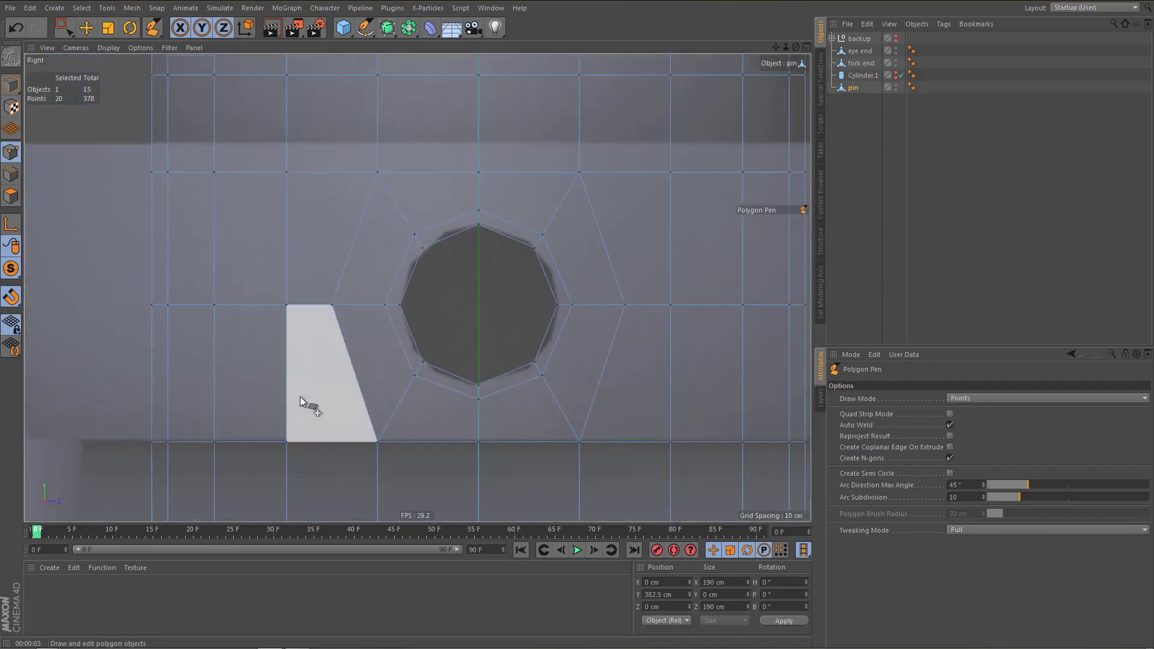
{"action": "key", "text": "shift+s"}
{"action": "key", "text": "0"}
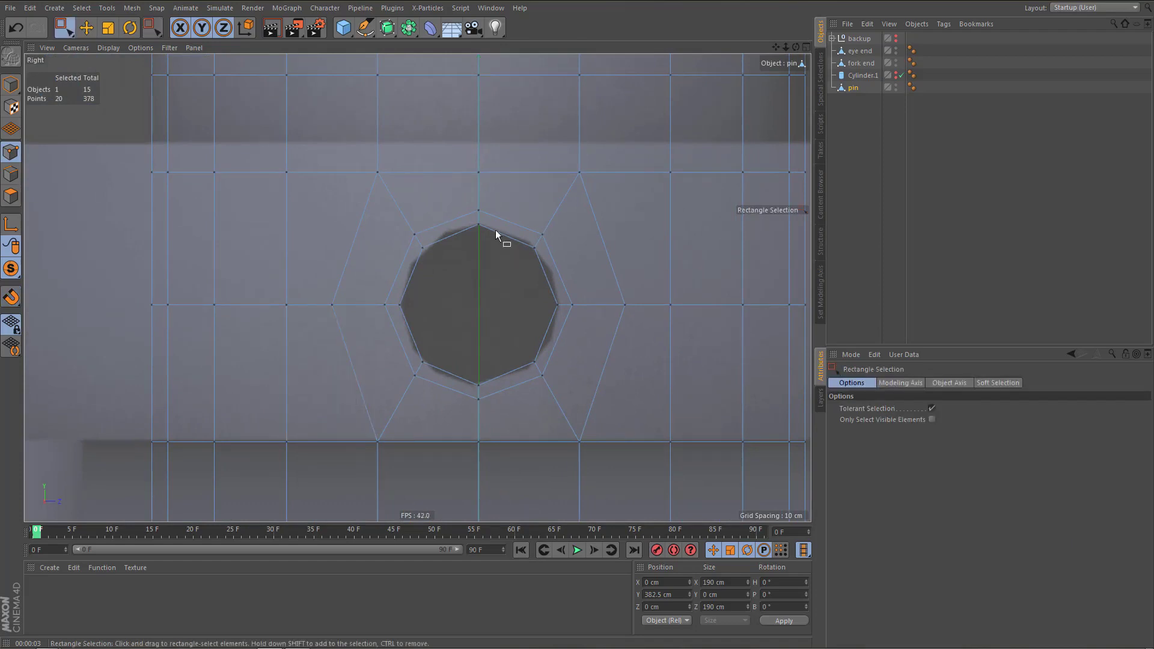
{"action": "left_click_drag", "start_coordinate": [469, 154], "coordinate": [488, 180]}
{"action": "left_click_drag", "start_coordinate": [462, 437], "coordinate": [502, 450], "text": "shift"}
{"action": "key", "text": "t"}
{"action": "left_click_drag", "start_coordinate": [483, 194], "coordinate": [484, 173]}
Try a Subdivision Surface on the pin, render the view to check the reshaped hole surroundings, and undo the Subdivision Surface
{"action": "middle_click", "coordinate": [485, 172]}
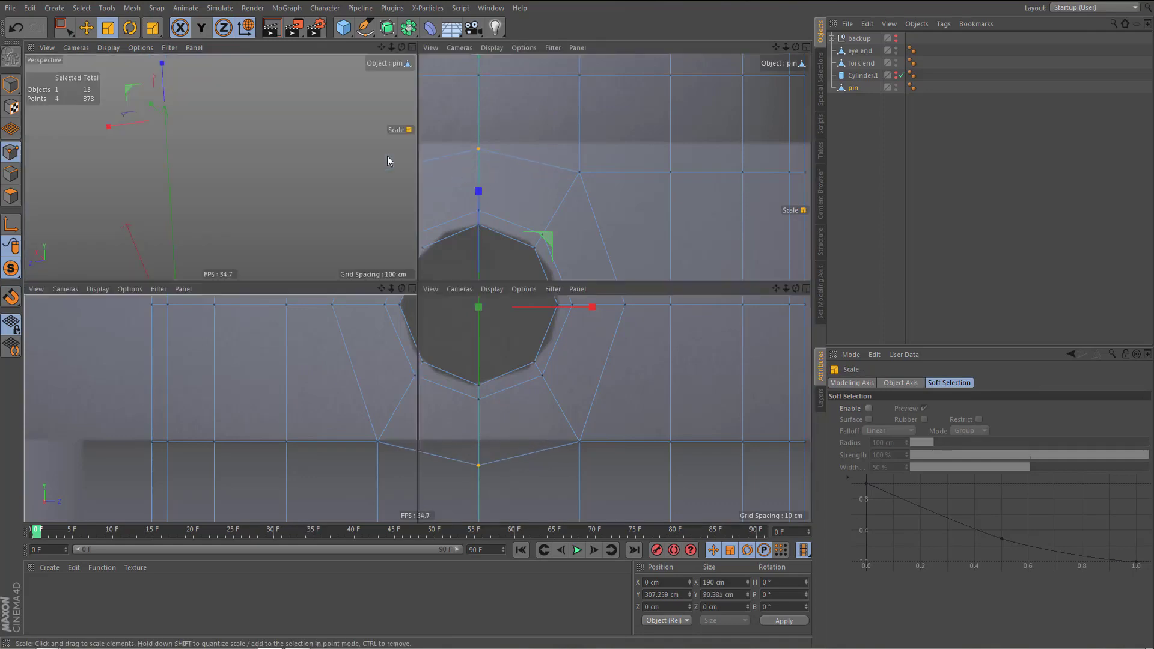
{"action": "middle_click", "coordinate": [243, 149]}
{"action": "middle_click_drag", "start_coordinate": [402, 209], "coordinate": [450, 237], "text": "alt"}
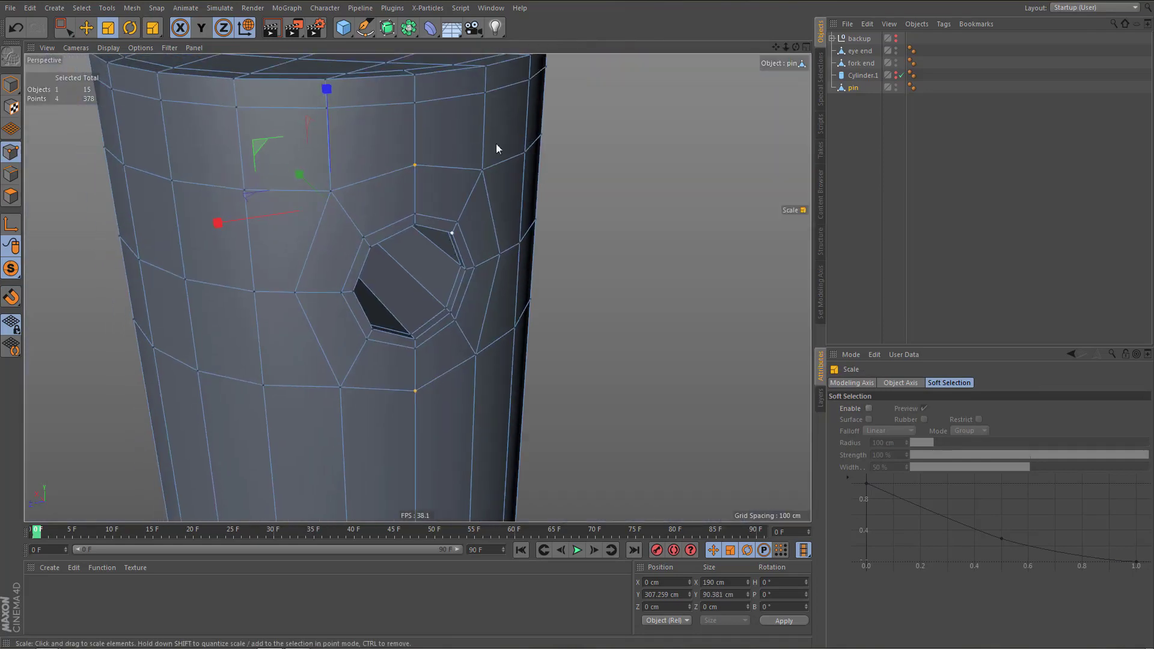
{"action": "left_click", "coordinate": [387, 27], "text": "alt"}
{"action": "right_click_drag", "start_coordinate": [456, 203], "coordinate": [461, 254], "text": "alt"}
{"action": "left_click_drag", "start_coordinate": [477, 235], "coordinate": [477, 322], "text": "alt"}
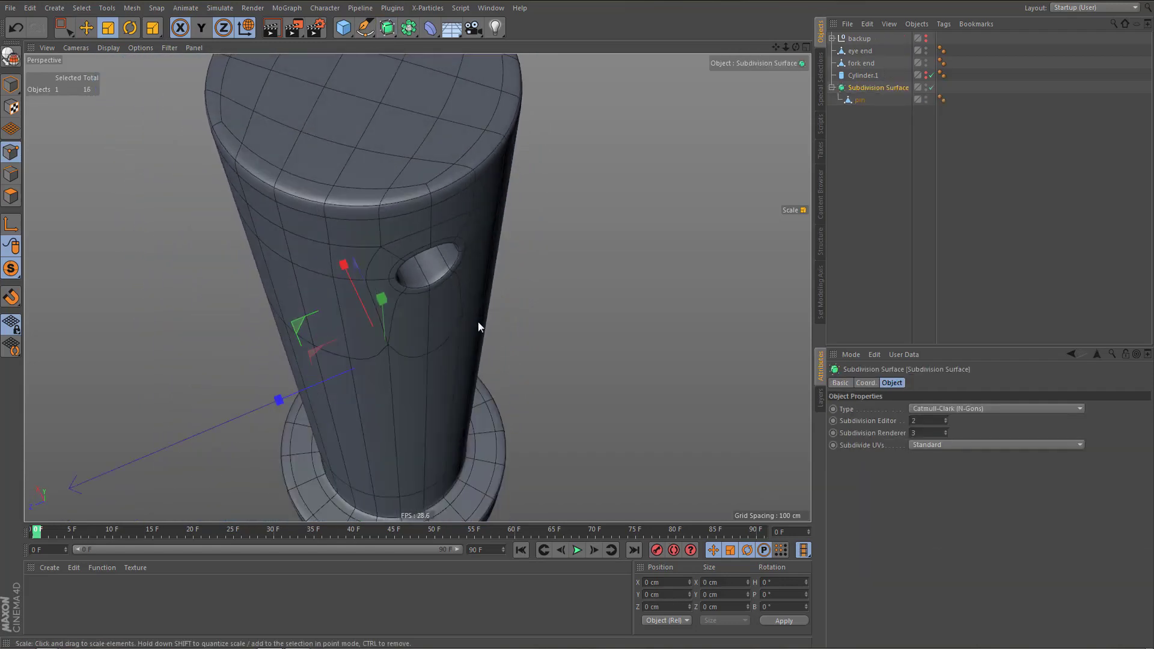
{"action": "key", "text": "ctrl+r"}
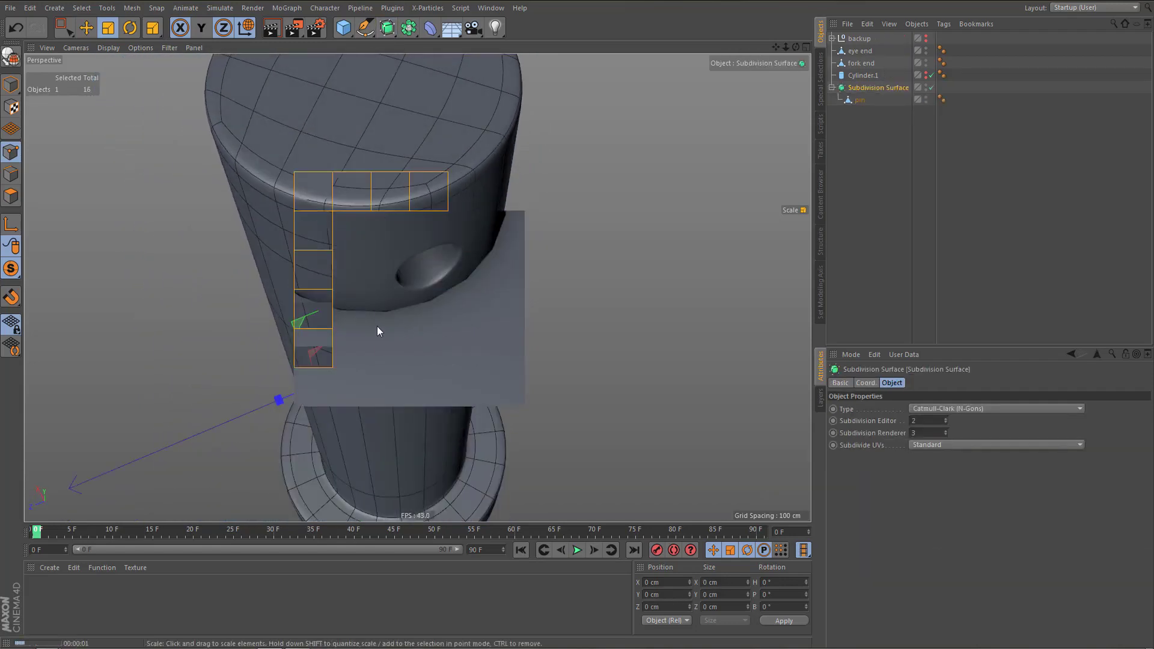
{"action": "left_click_drag", "start_coordinate": [469, 251], "coordinate": [442, 271], "text": "alt"}
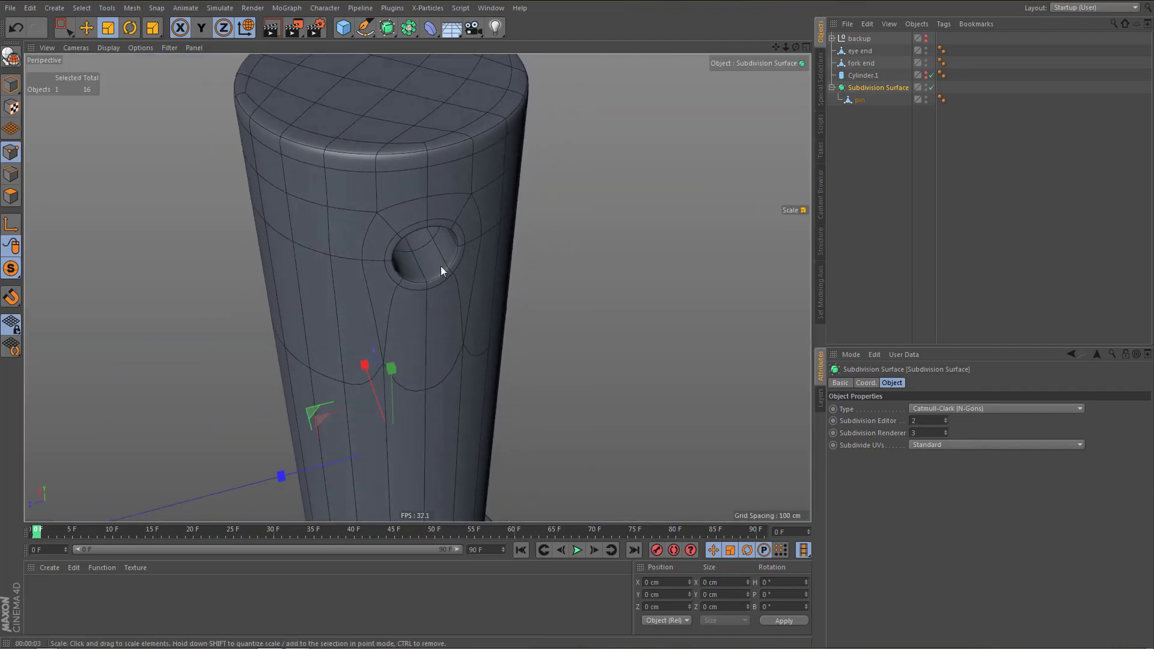
{"action": "key", "text": "ctrl+z"}
Ring-select the long vertical edges of the pin's shaft and cut them with an Edge Cut subdivision of 12
{"action": "left_click_drag", "start_coordinate": [451, 316], "coordinate": [438, 260], "text": "alt"}
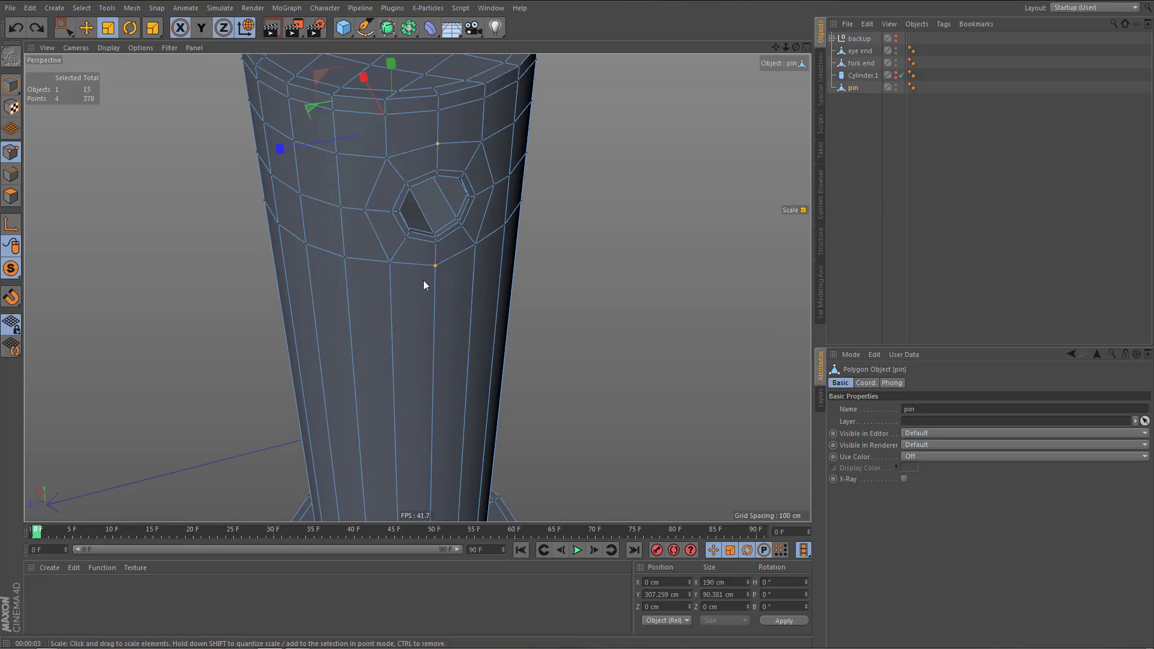
{"action": "scroll", "coordinate": [424, 289], "scroll_direction": "down", "scroll_amount": 3}
{"action": "middle_click_drag", "start_coordinate": [424, 282], "coordinate": [411, 208], "text": "alt"}
{"action": "scroll", "coordinate": [412, 208], "scroll_direction": "up", "scroll_amount": 2}
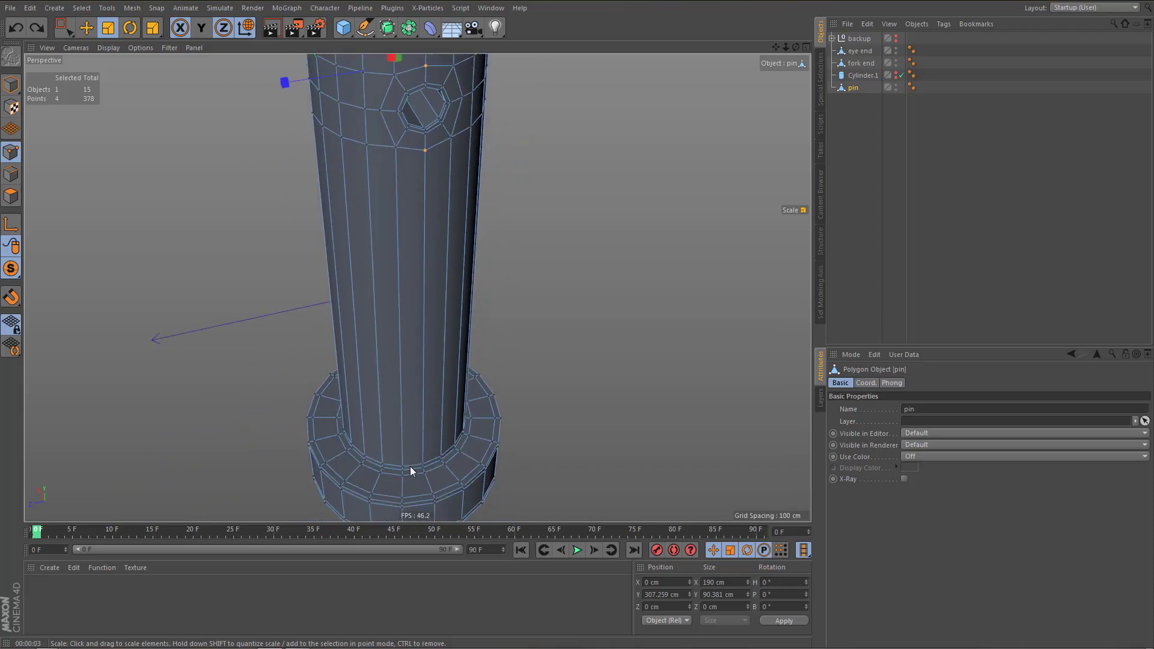
{"action": "key", "text": "u"}
{"action": "key", "text": "b"}
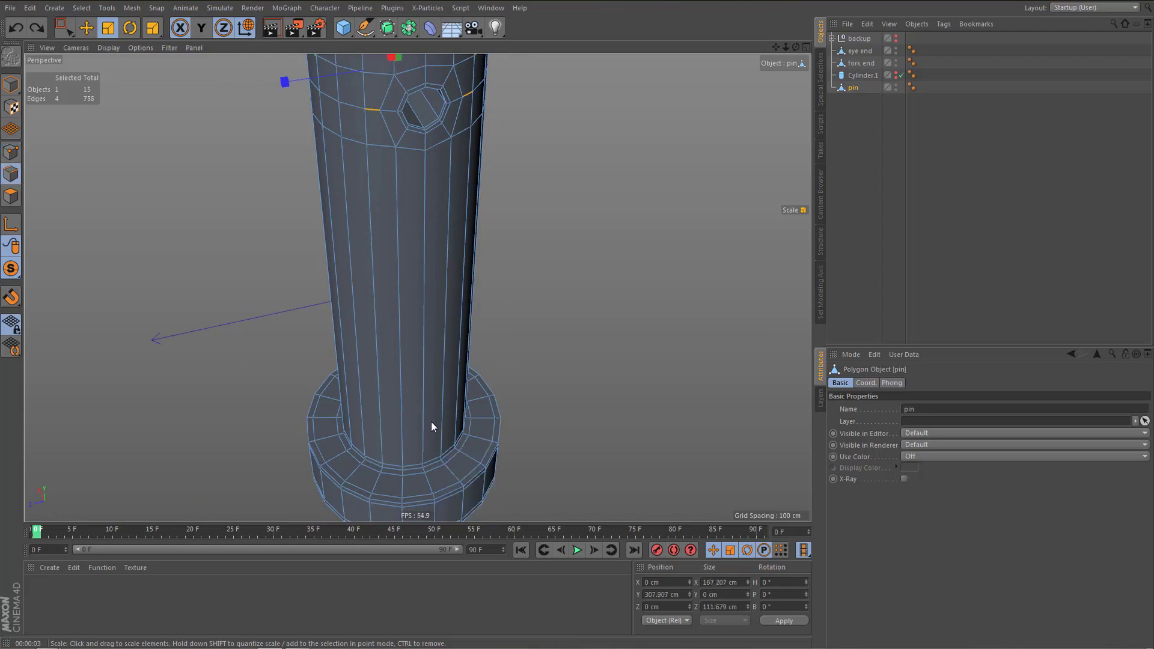
{"action": "left_click", "coordinate": [435, 385]}
{"action": "key", "text": "m"}
{"action": "key", "text": "f"}
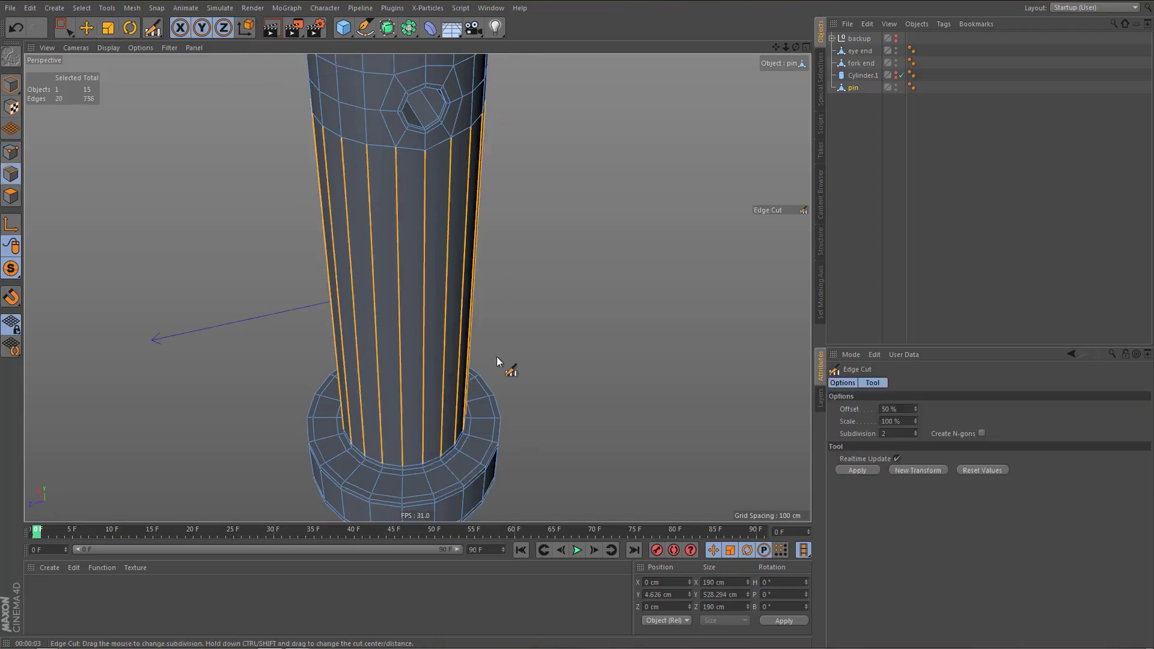
{"action": "left_click_drag", "start_coordinate": [508, 366], "coordinate": [577, 356]}
Ring-select the vertical edges around the outer wall of the pin's head and cut them once through the middle
{"action": "scroll", "coordinate": [446, 343], "scroll_direction": "down", "scroll_amount": 3}
{"action": "left_click_drag", "start_coordinate": [446, 343], "coordinate": [421, 270], "text": "alt"}
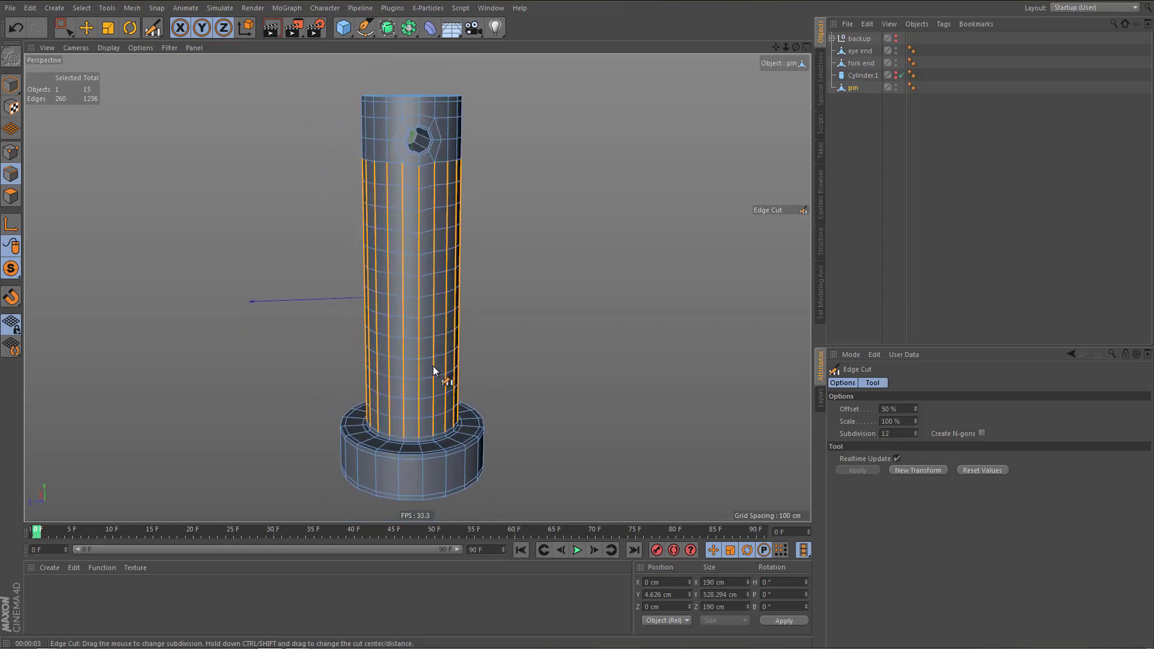
{"action": "middle_click_drag", "start_coordinate": [410, 427], "coordinate": [409, 373], "text": "alt"}
{"action": "left_click_drag", "start_coordinate": [409, 373], "coordinate": [431, 387], "text": "alt"}
{"action": "middle_click_drag", "start_coordinate": [415, 346], "coordinate": [417, 289], "text": "alt"}
{"action": "left_click_drag", "start_coordinate": [417, 288], "coordinate": [442, 323], "text": "alt"}
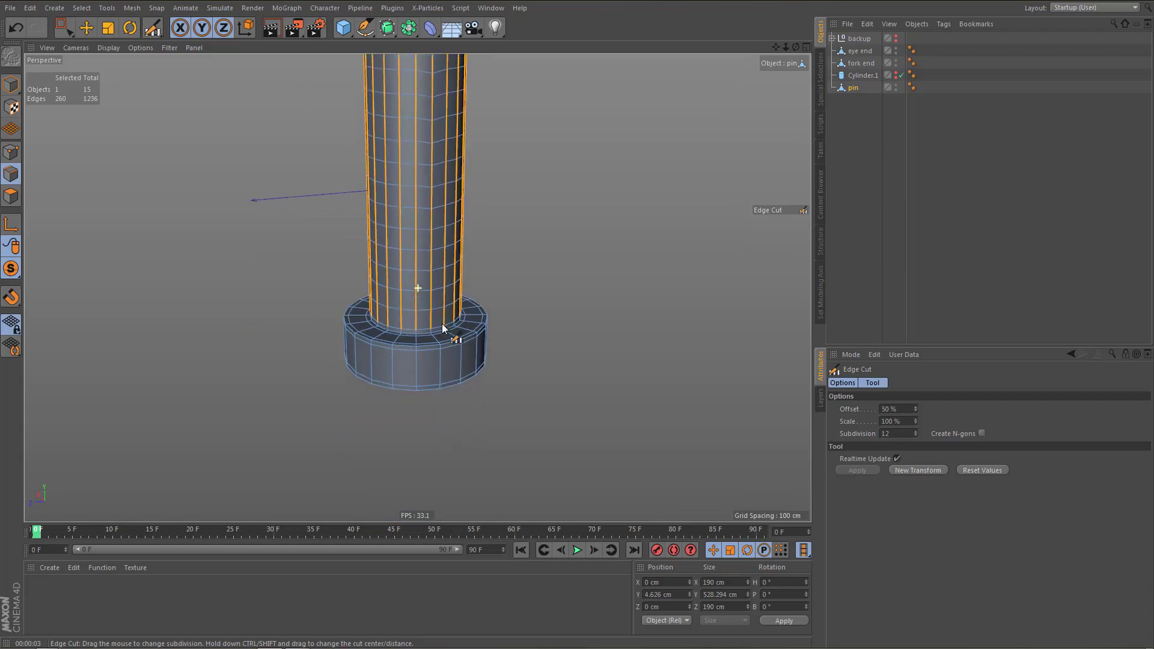
{"action": "key", "text": "u"}
{"action": "key", "text": "b"}
{"action": "left_click_drag", "start_coordinate": [430, 395], "coordinate": [446, 372], "text": "alt"}
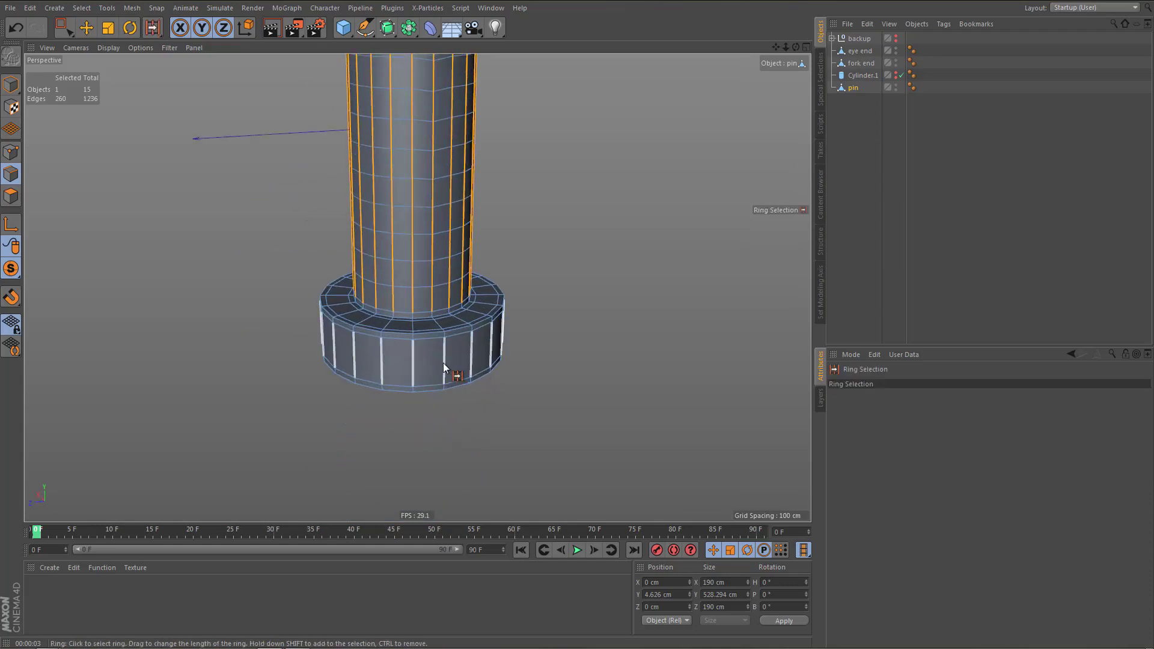
{"action": "left_click", "coordinate": [442, 363]}
{"action": "left_click_drag", "start_coordinate": [457, 423], "coordinate": [429, 378], "text": "alt"}
{"action": "right_click_drag", "start_coordinate": [411, 395], "coordinate": [391, 445], "text": "alt"}
{"action": "left_click_drag", "start_coordinate": [391, 446], "coordinate": [423, 448], "text": "alt"}
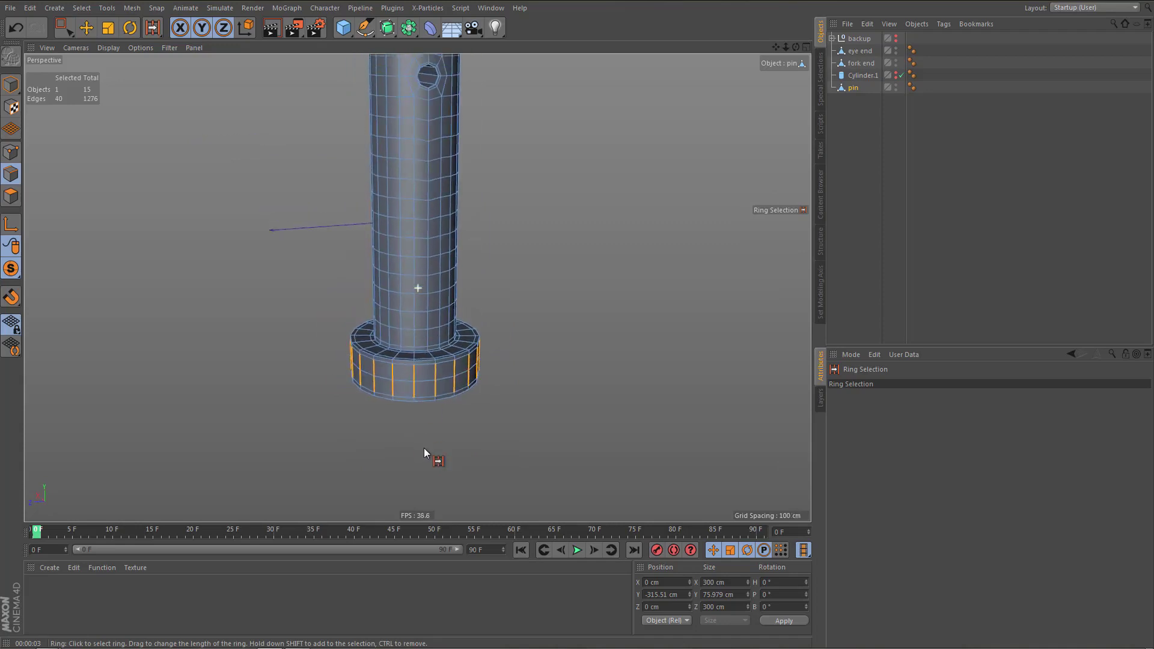
Place the pin inside a new Subdivision Surface, clear the object selection, and check the whole smoothed pin
{"action": "middle_click_drag", "start_coordinate": [424, 449], "coordinate": [435, 511], "text": "alt"}
{"action": "mouse_move", "coordinate": [415, 322]}
{"action": "left_mouse_down", "text": "alt"}
{"action": "mouse_move", "coordinate": [405, 298]}
{"action": "mouse_move", "coordinate": [423, 338]}
{"action": "left_mouse_up", "text": "alt"}
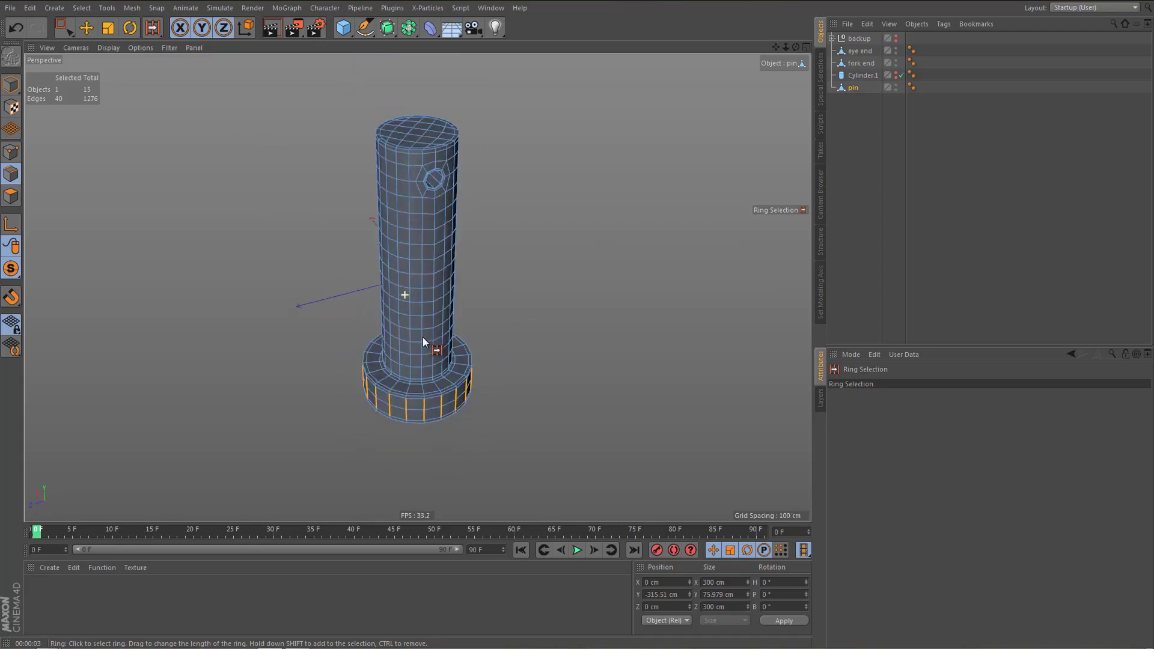
{"action": "left_click", "coordinate": [387, 30], "text": "alt"}
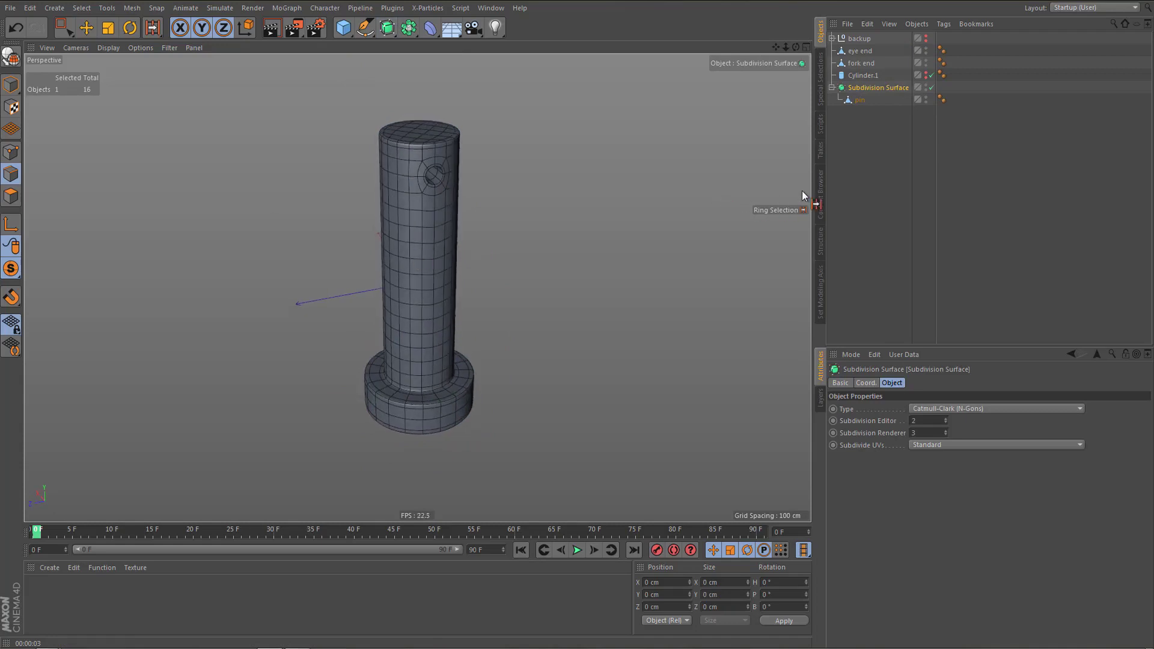
{"action": "left_click", "coordinate": [868, 157]}
{"action": "right_click_drag", "start_coordinate": [476, 303], "coordinate": [405, 348], "text": "alt"}
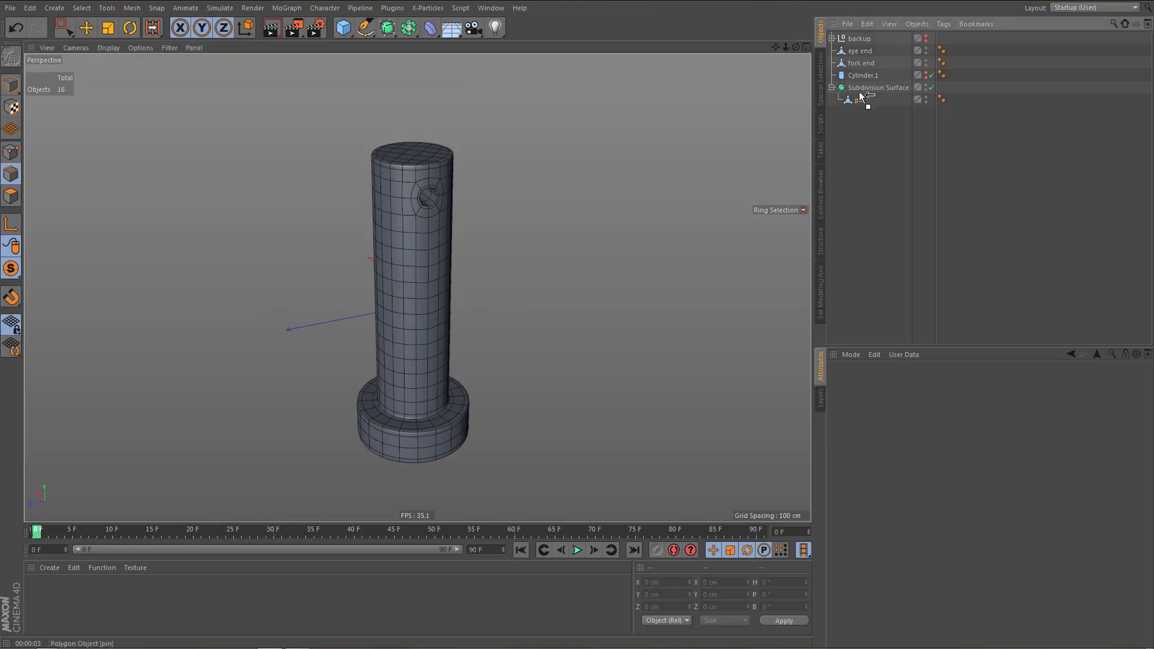
Take the pin out of the Subdivision Surface and delete the emptied Subdivision Surface object
{"action": "left_click_drag", "start_coordinate": [861, 95], "coordinate": [866, 88]}
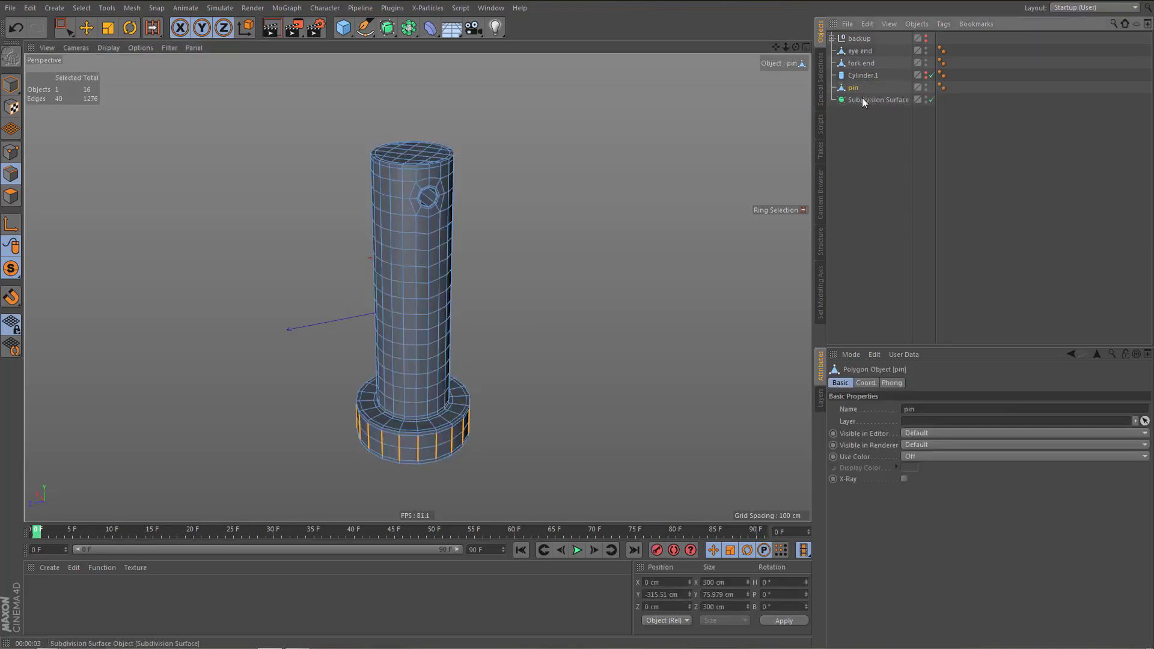
{"action": "left_click", "coordinate": [862, 99]}
{"action": "key", "text": "Delete"}
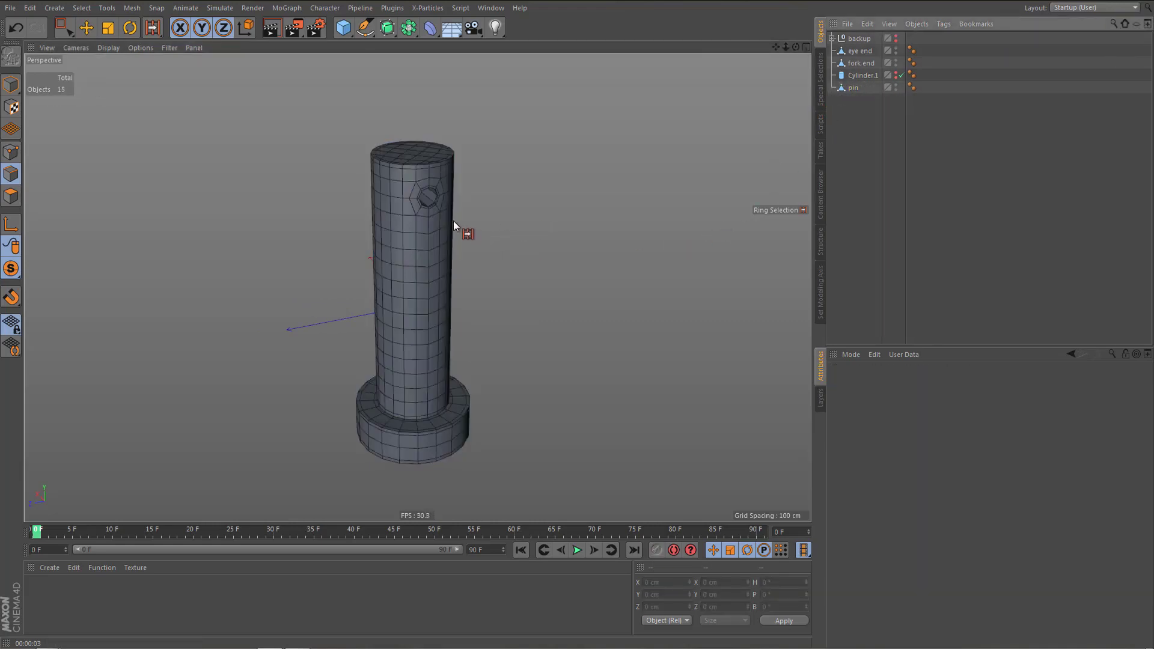
Add a Tube primitive and, working in the right view, raise it to the level of the pin's cross hole above the fork
{"action": "left_click_drag", "start_coordinate": [453, 343], "coordinate": [435, 328], "text": "alt"}
{"action": "middle_click_drag", "start_coordinate": [418, 289], "coordinate": [460, 321], "text": "alt"}
{"action": "right_click_drag", "start_coordinate": [445, 247], "coordinate": [464, 247], "text": "alt"}
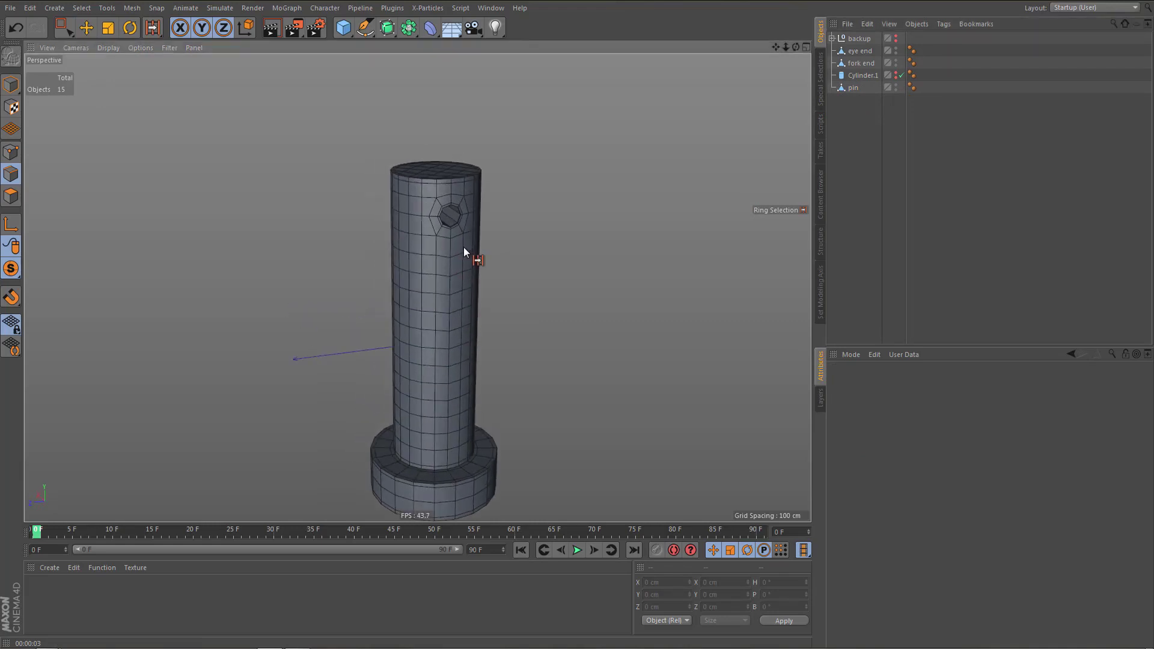
{"action": "middle_click", "coordinate": [464, 248]}
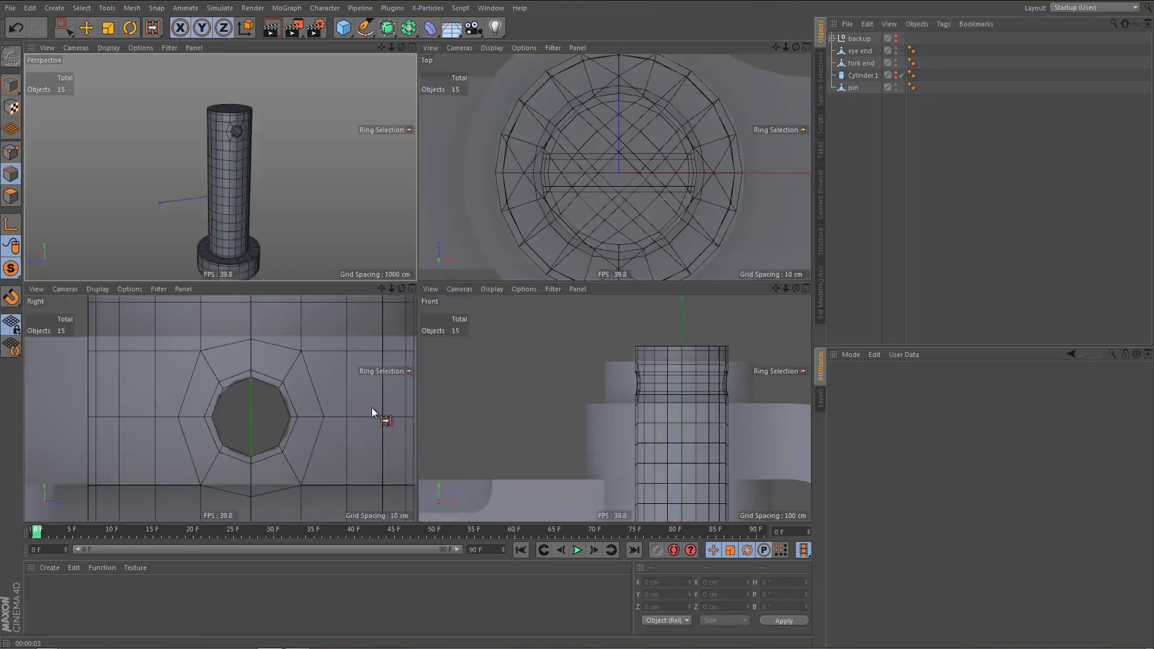
{"action": "middle_click", "coordinate": [333, 428]}
{"action": "scroll", "coordinate": [388, 314], "scroll_direction": "down", "scroll_amount": 5}
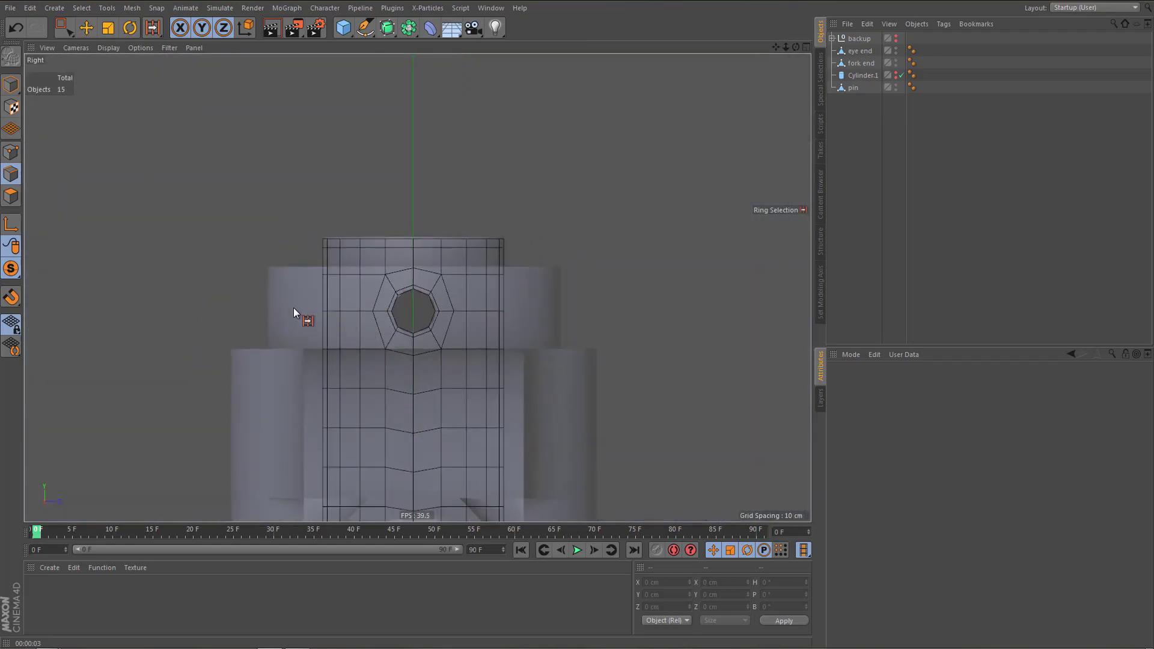
{"action": "left_click", "coordinate": [344, 27]}
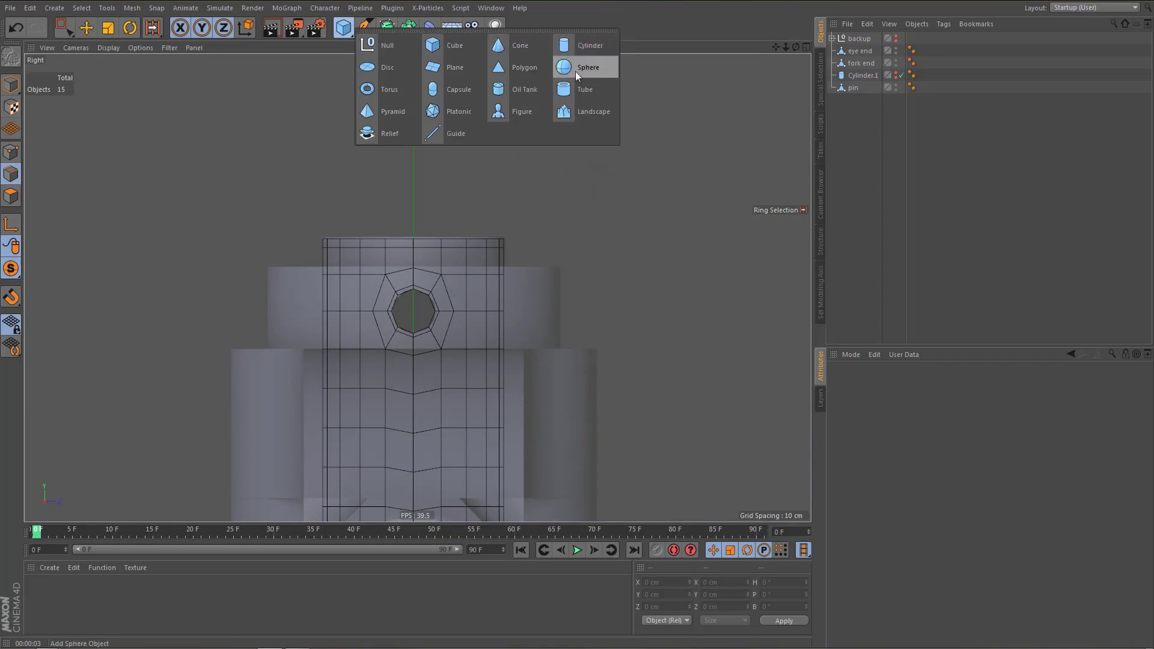
{"action": "left_click", "coordinate": [579, 88]}
{"action": "scroll", "coordinate": [508, 235], "scroll_direction": "down", "scroll_amount": 5}
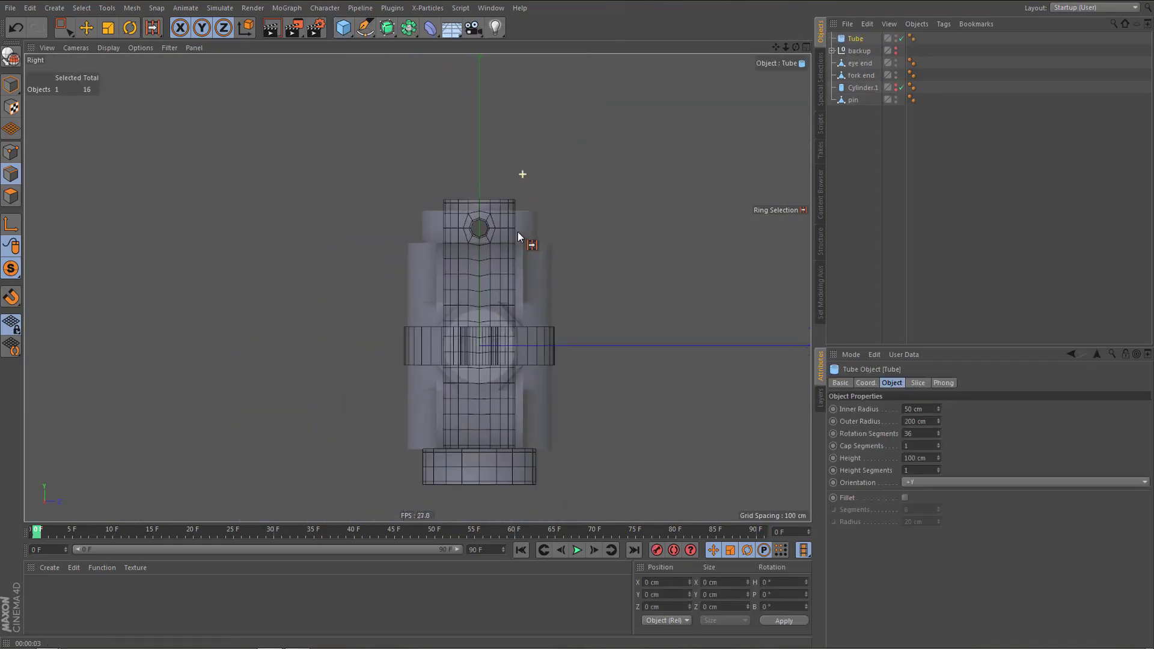
{"action": "key", "text": "e"}
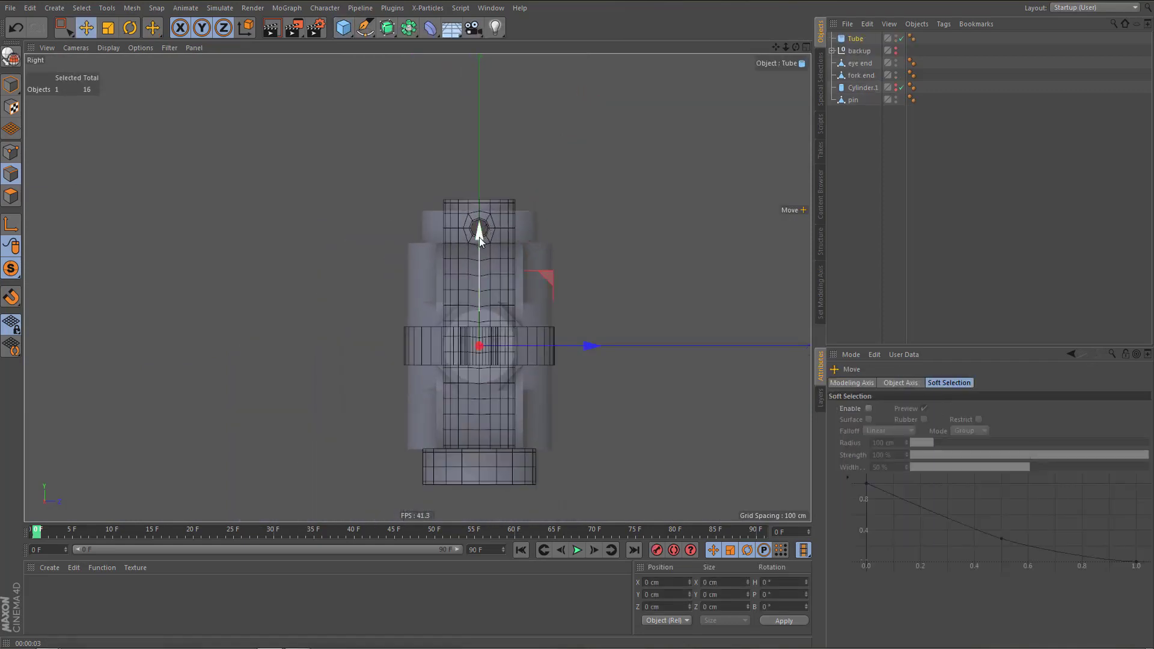
{"action": "left_click_drag", "start_coordinate": [478, 236], "coordinate": [481, 114]}
{"action": "scroll", "coordinate": [557, 203], "scroll_direction": "up", "scroll_amount": 5}
{"action": "scroll", "coordinate": [559, 203], "scroll_direction": "up", "scroll_amount": 2}
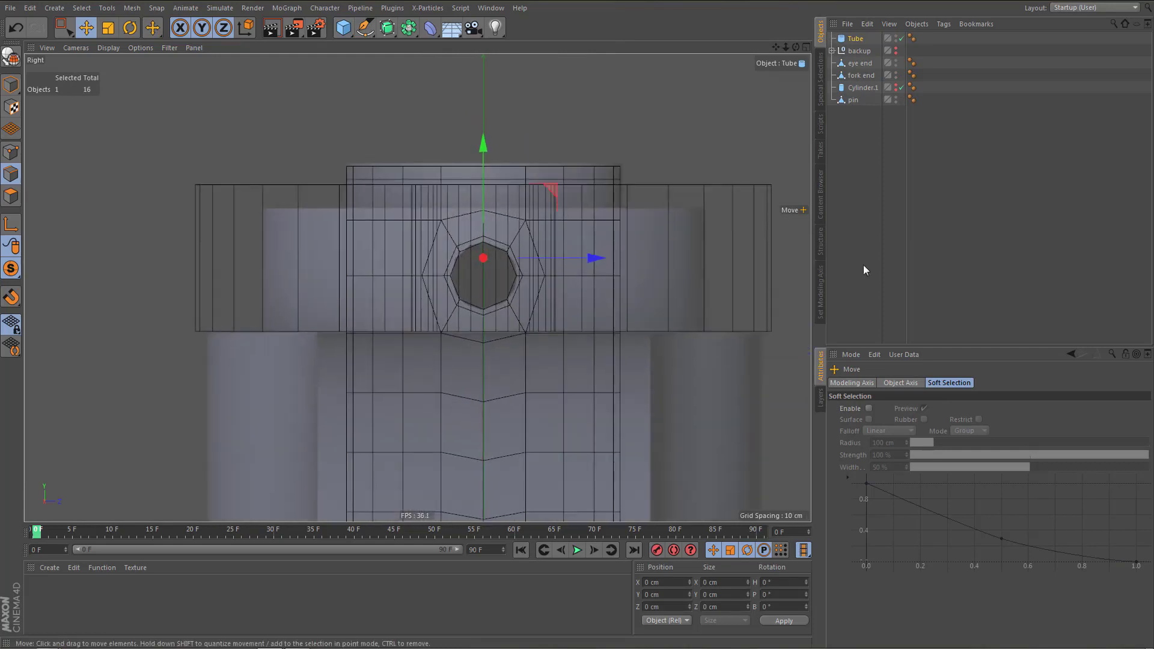
Place the tube below the pin in the object hierarchy and set its inner radius to 85 cm
{"action": "left_click_drag", "start_coordinate": [853, 45], "coordinate": [866, 150]}
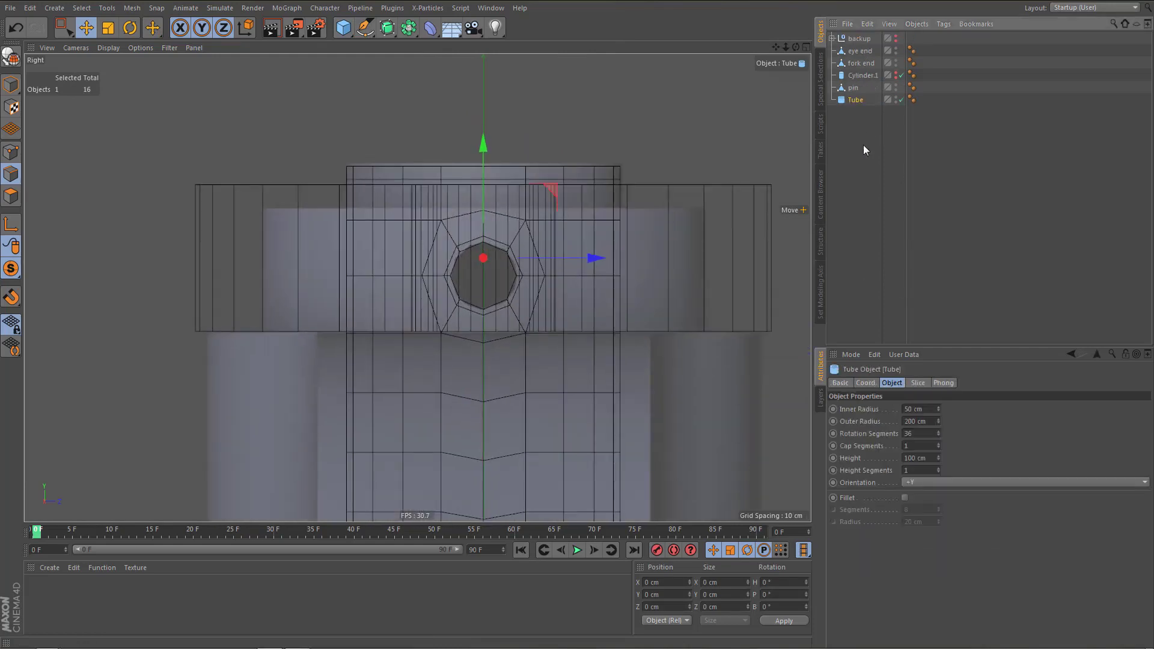
{"action": "left_click", "coordinate": [933, 408]}
{"action": "type", "text": "8"}
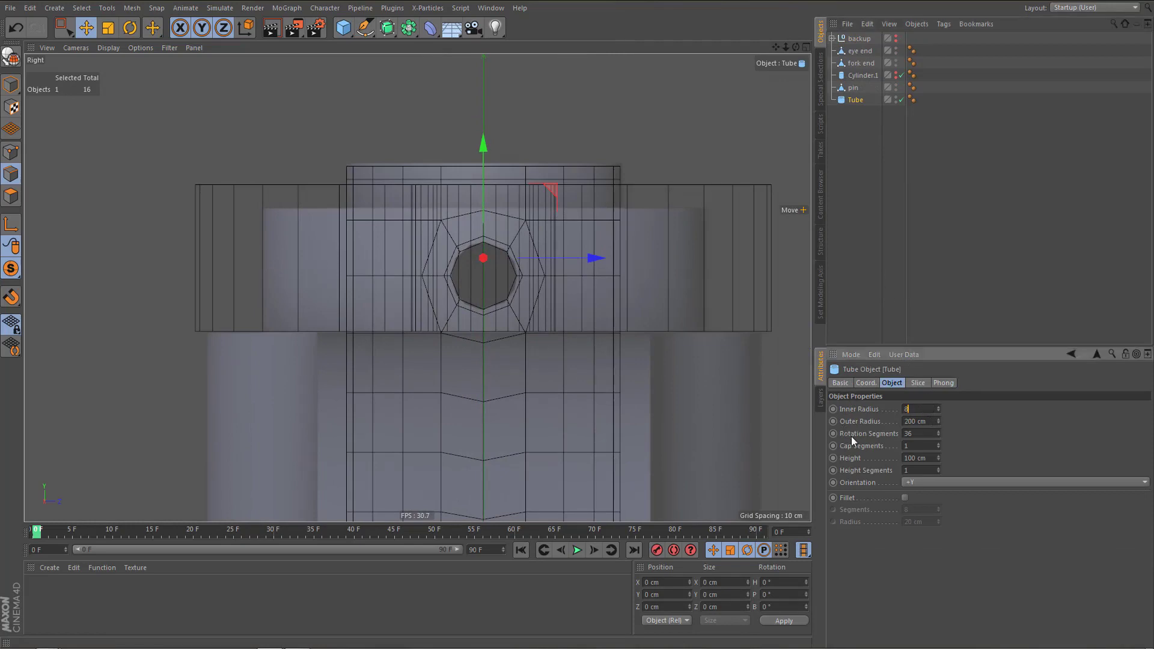
{"action": "type", "text": "5"}
{"action": "key", "text": "Return"}
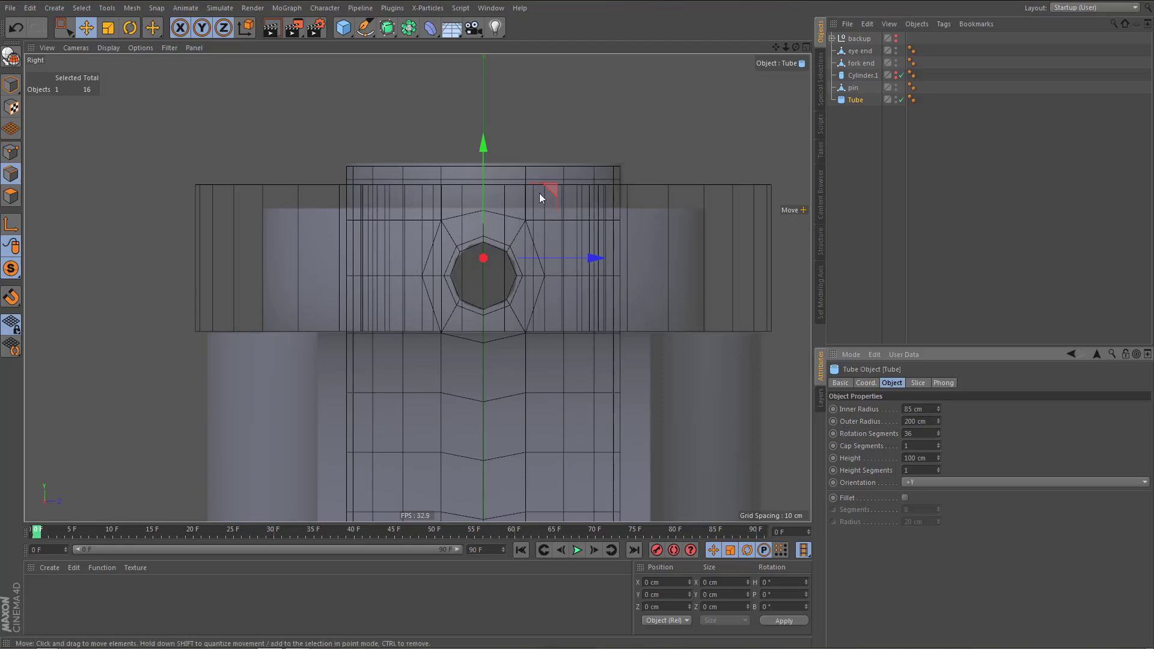
Show all wireframe lines on the shaded perspective view and examine the tube's segments around the pin
{"action": "middle_click", "coordinate": [536, 160]}
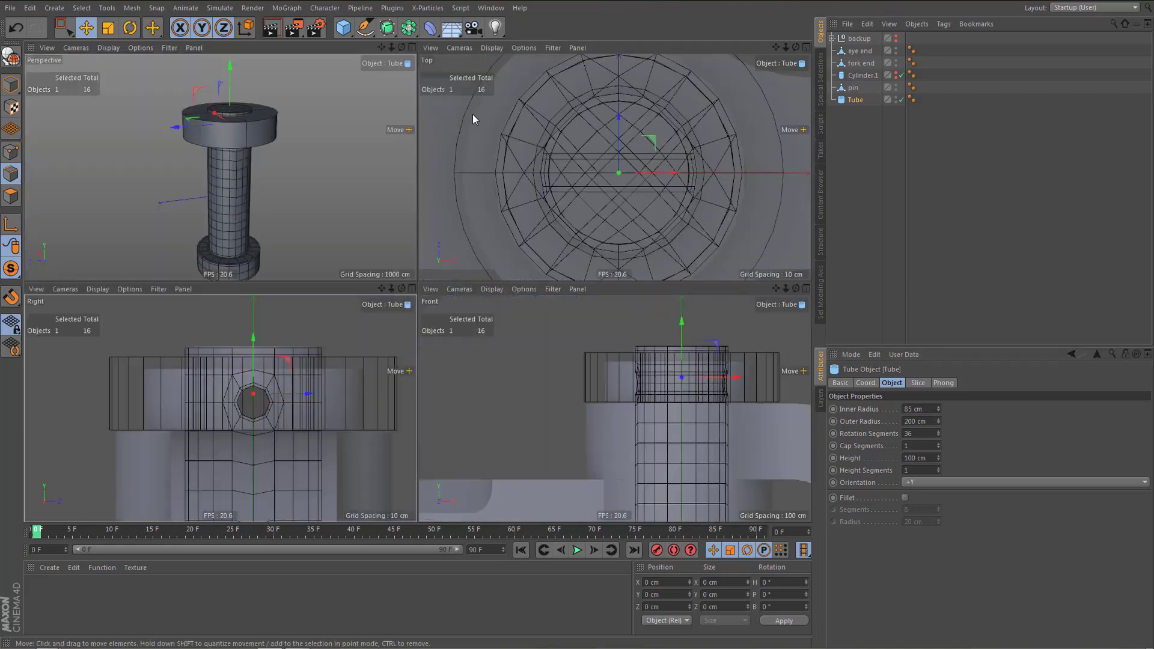
{"action": "middle_click", "coordinate": [326, 161]}
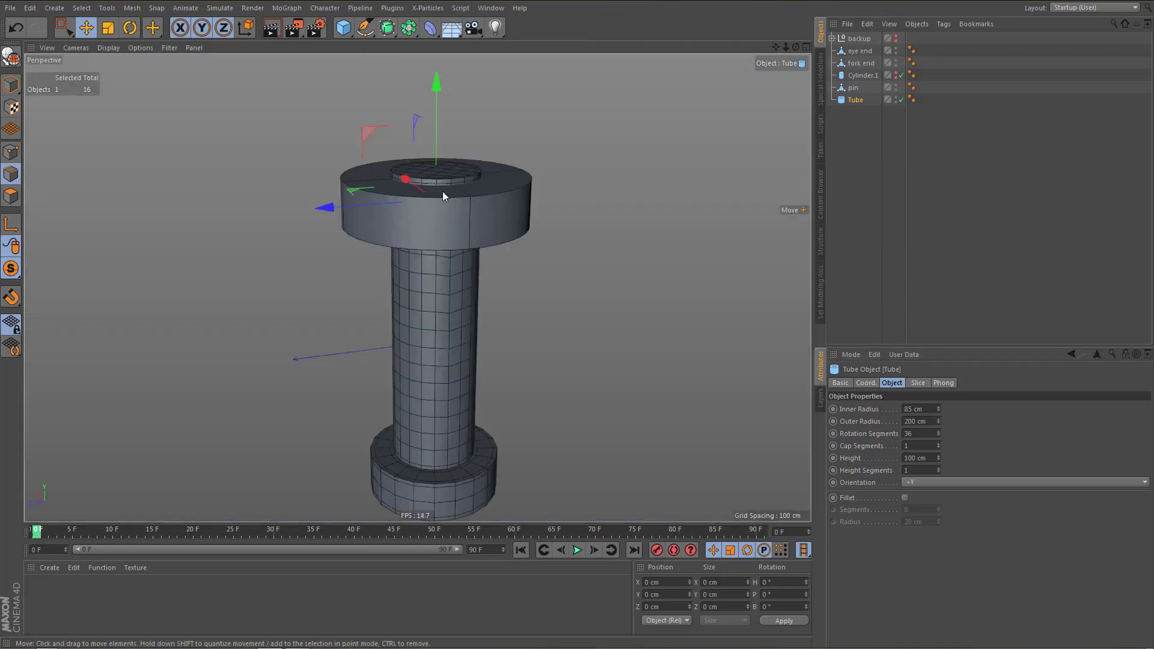
{"action": "left_click_drag", "start_coordinate": [435, 175], "coordinate": [460, 185], "text": "alt"}
{"action": "scroll", "coordinate": [459, 185], "scroll_direction": "up", "scroll_amount": 1}
{"action": "key", "text": "n"}
{"action": "key", "text": "h"}
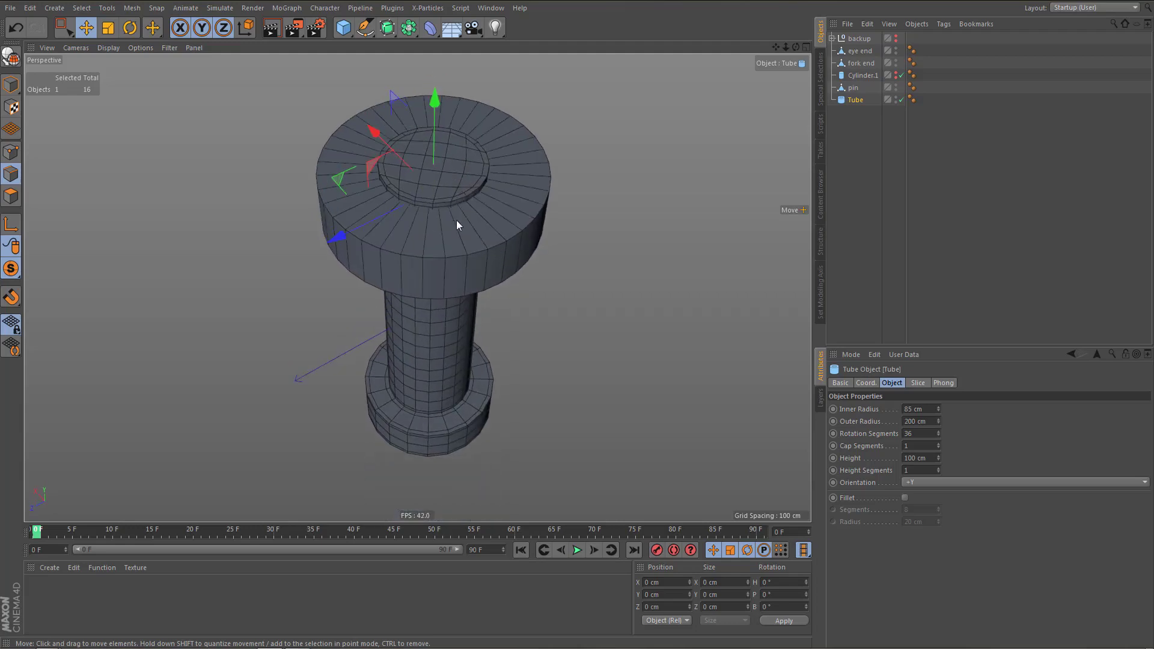
{"action": "scroll", "coordinate": [457, 198], "scroll_direction": "up", "scroll_amount": 2}
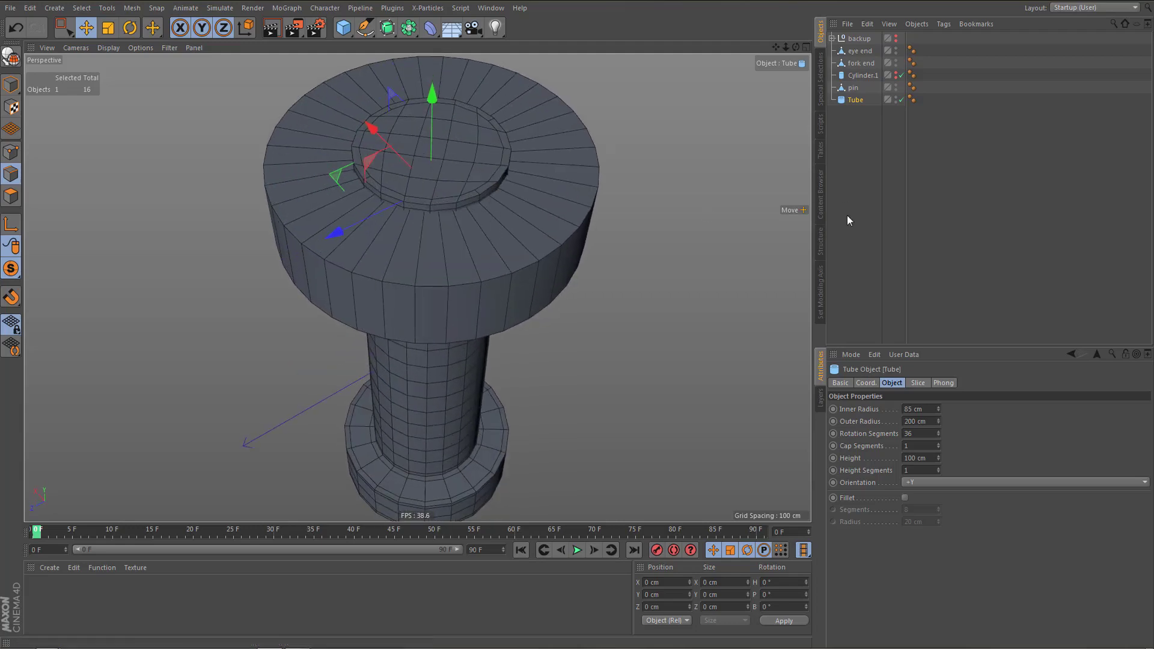
Reduce the tube's outer radius to 155 cm in the right view, matching the collar behind it
{"action": "middle_click", "coordinate": [730, 348]}
{"action": "middle_click", "coordinate": [305, 421]}
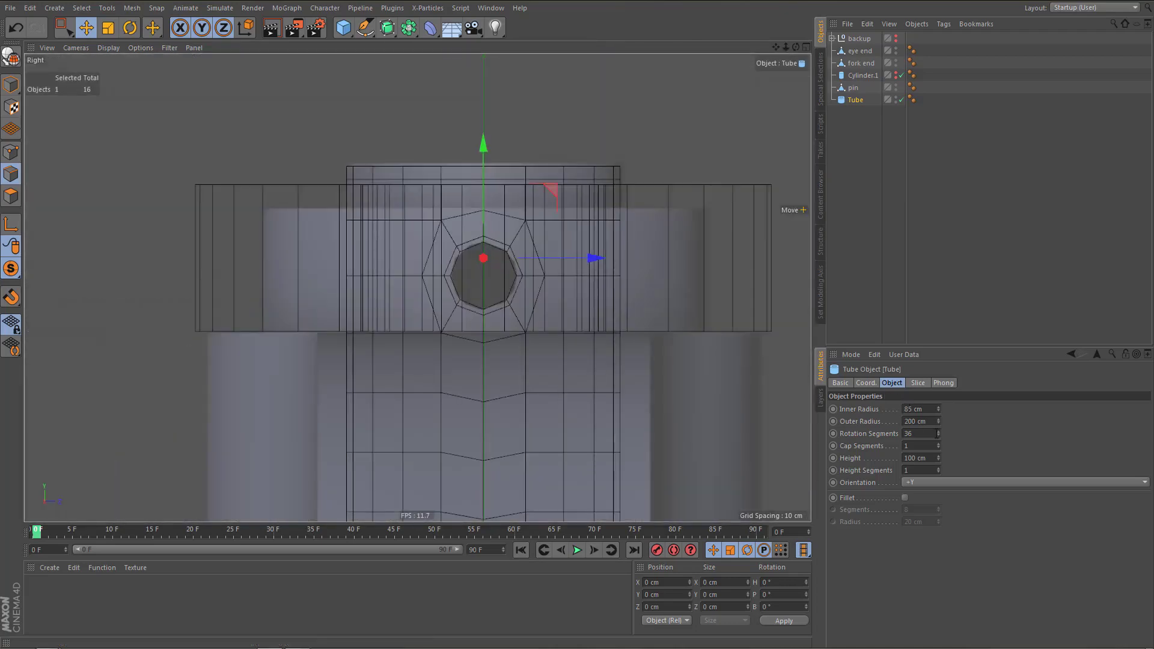
{"action": "left_click_drag", "start_coordinate": [939, 423], "coordinate": [939, 456]}
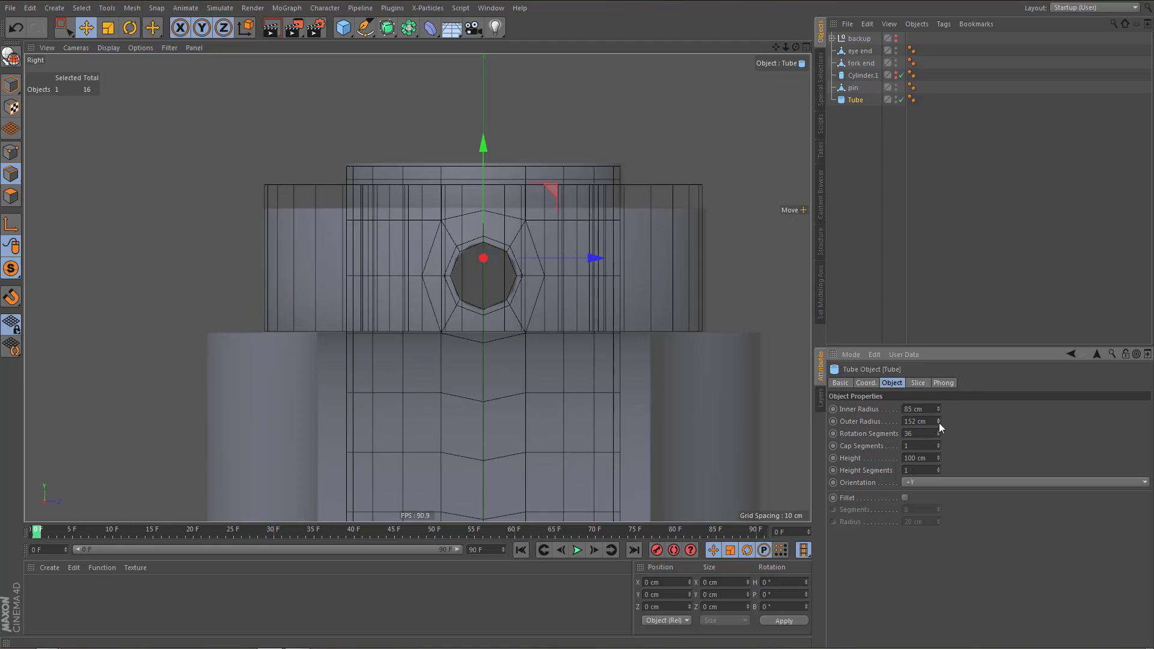
{"action": "left_click_drag", "start_coordinate": [939, 421], "coordinate": [939, 423]}
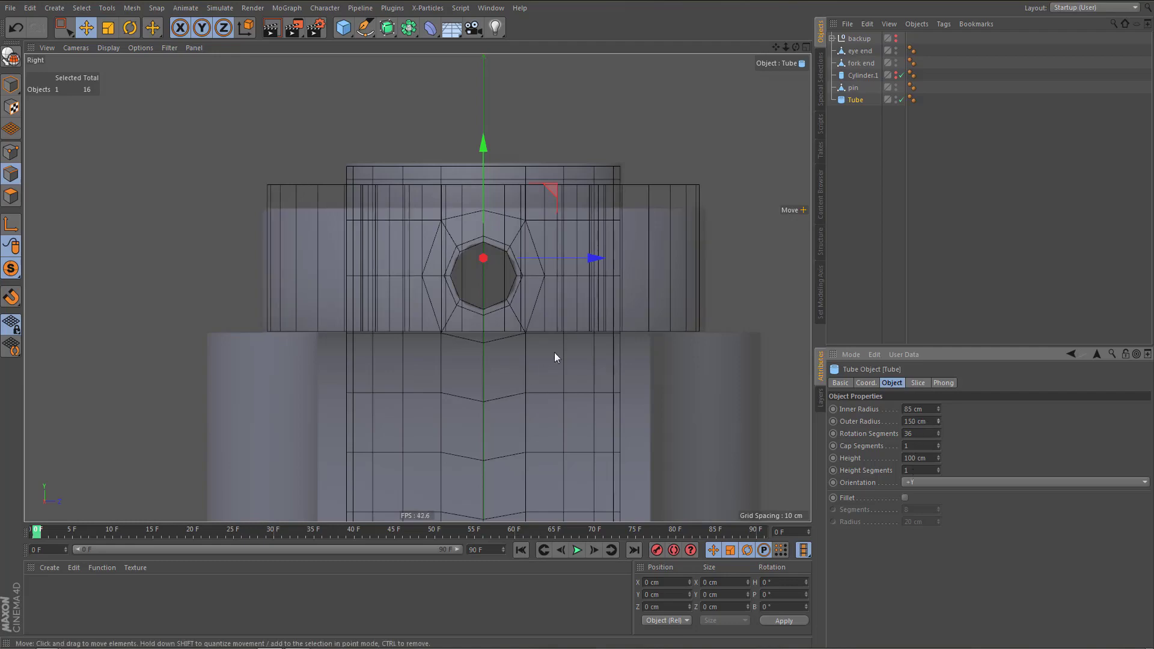
{"action": "scroll", "coordinate": [554, 355], "scroll_direction": "up", "scroll_amount": 2}
{"action": "scroll", "coordinate": [593, 301], "scroll_direction": "up", "scroll_amount": 2}
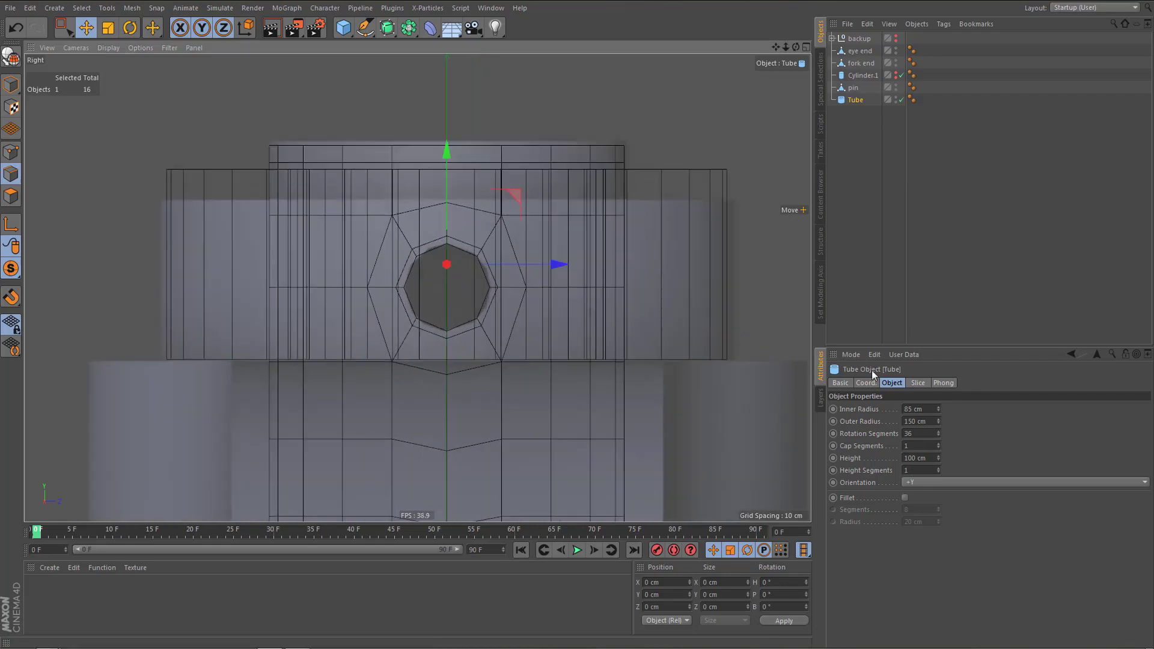
{"action": "left_click_drag", "start_coordinate": [938, 421], "coordinate": [937, 418]}
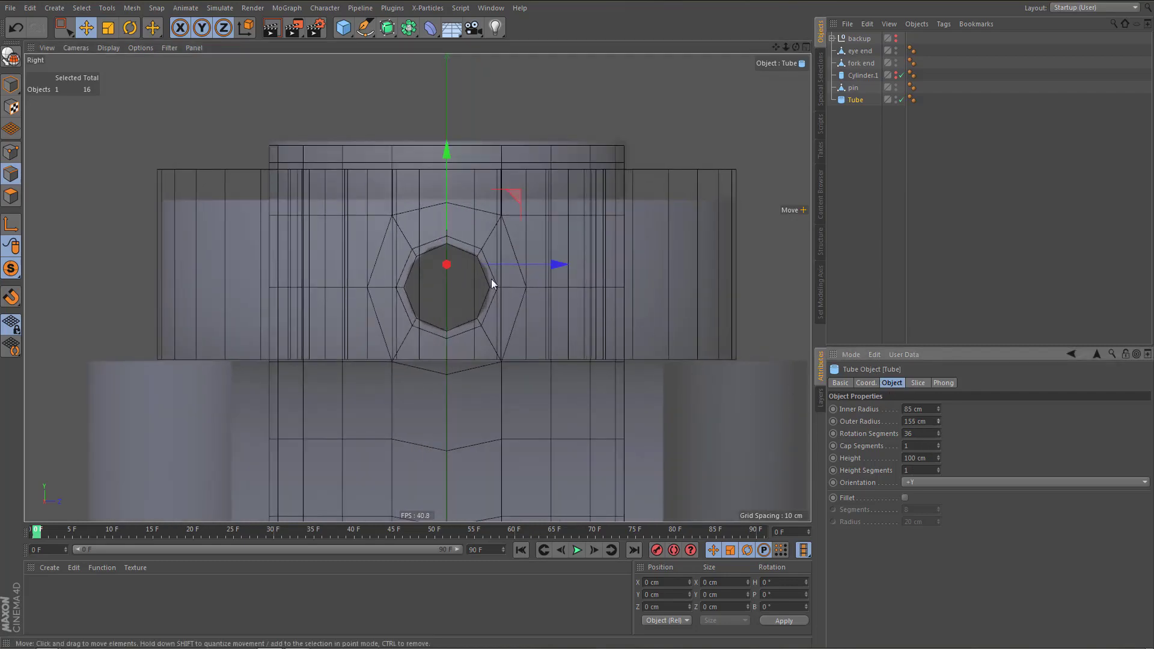
{"action": "middle_click_drag", "start_coordinate": [499, 290], "coordinate": [484, 287], "text": "alt"}
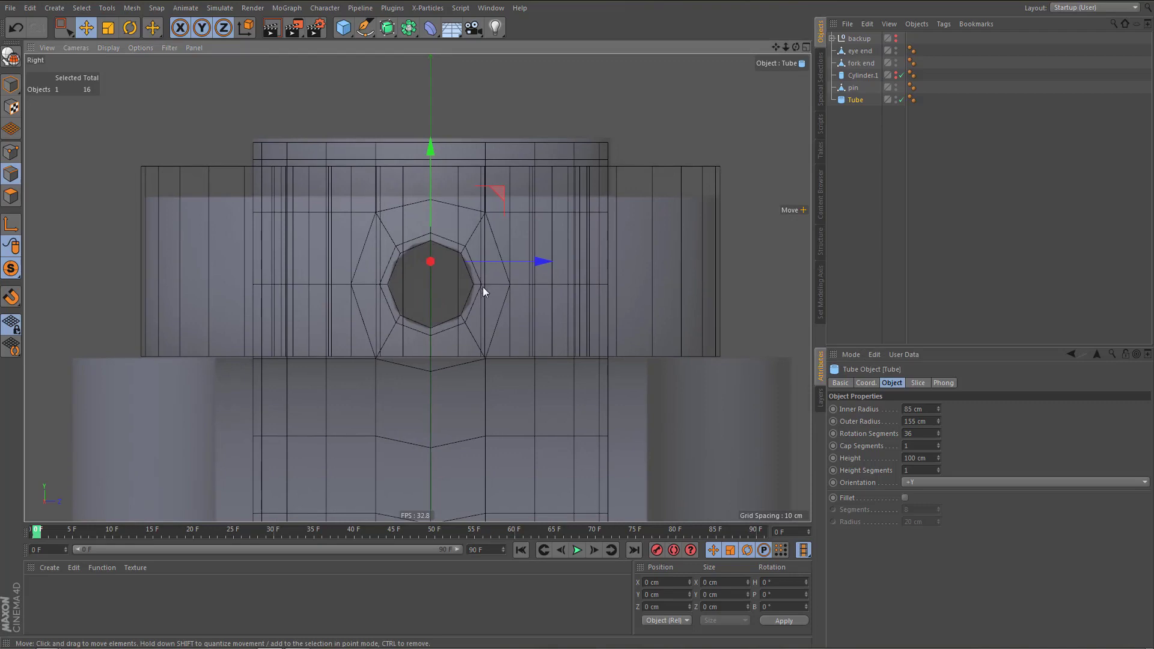
Set the tube's rotation segments to 20 and check the result against the pin's mesh in the perspective view
{"action": "double_click", "coordinate": [907, 433]}
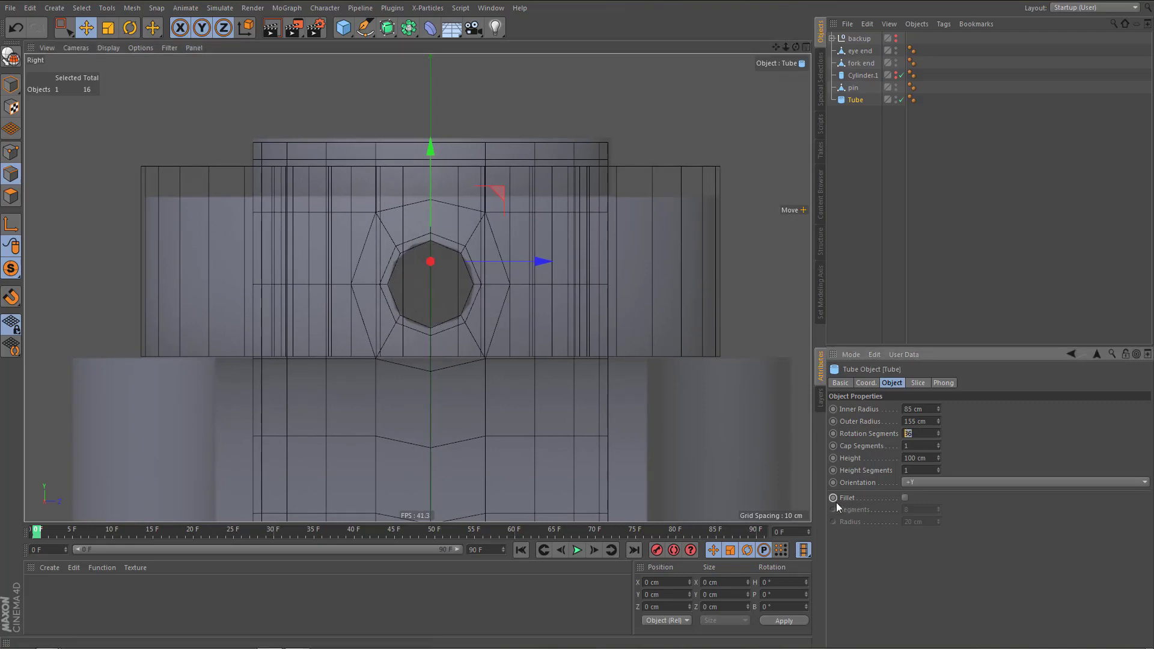
{"action": "type", "text": "20"}
{"action": "key", "text": "Return"}
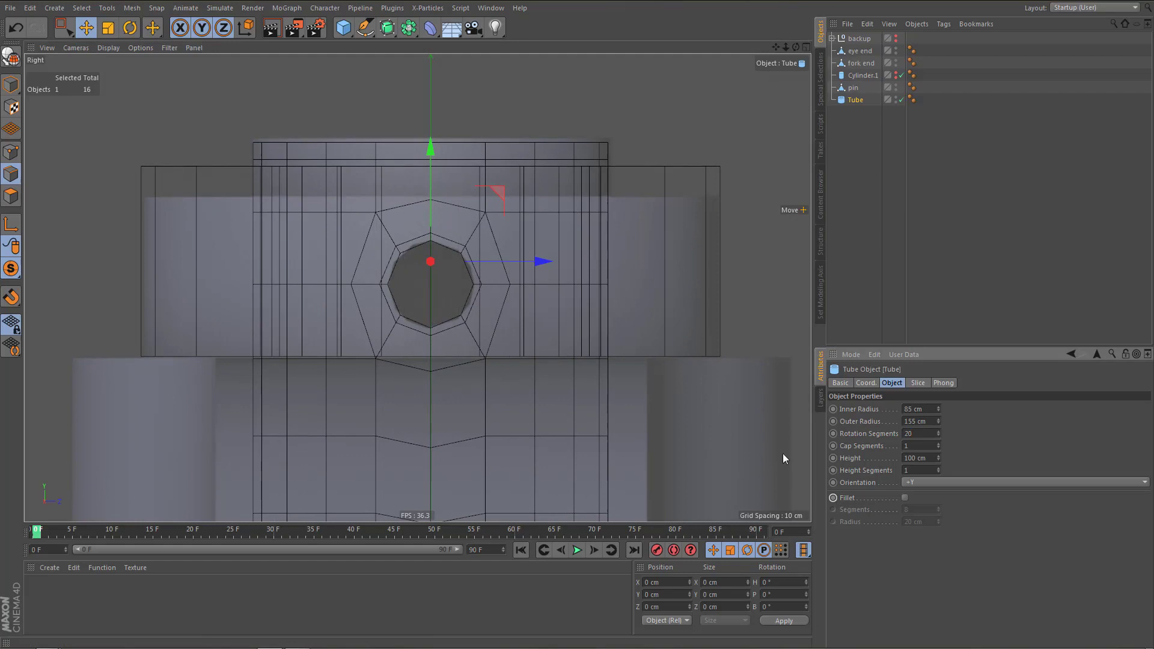
{"action": "middle_click", "coordinate": [602, 294]}
{"action": "middle_click", "coordinate": [312, 174]}
{"action": "left_click_drag", "start_coordinate": [395, 148], "coordinate": [486, 250], "text": "alt"}
{"action": "scroll", "coordinate": [488, 252], "scroll_direction": "up", "scroll_amount": 2}
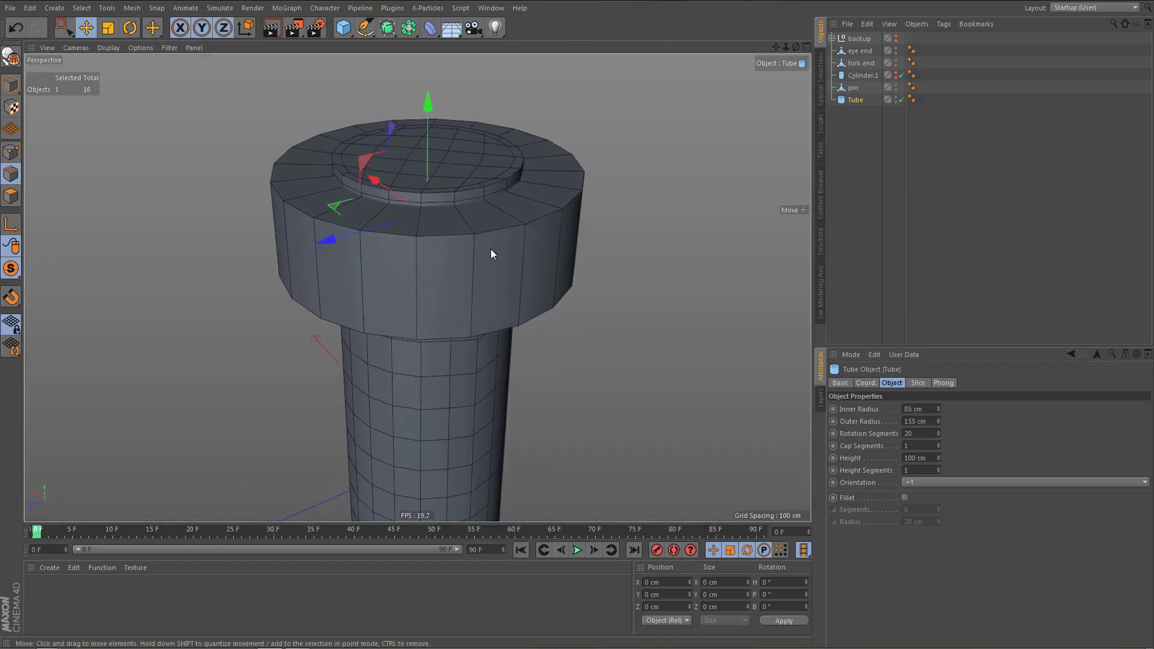
Convert the tube to an editable polygon object and turn off Viewport Solo in the front view
{"action": "key", "text": "c"}
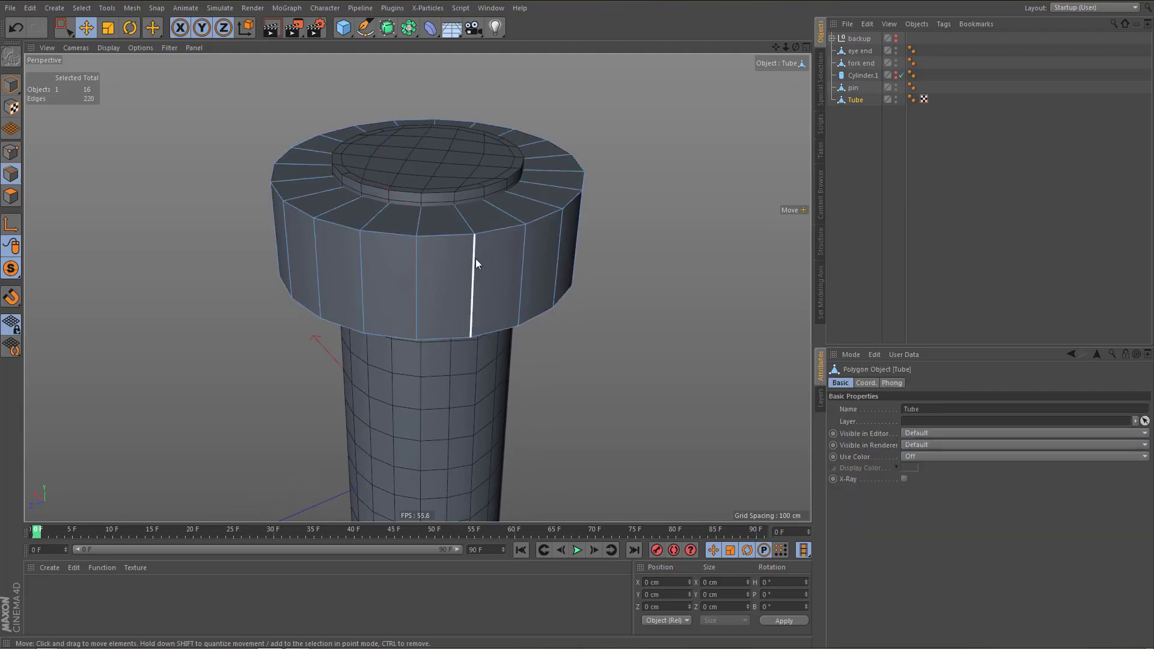
{"action": "middle_click", "coordinate": [499, 331]}
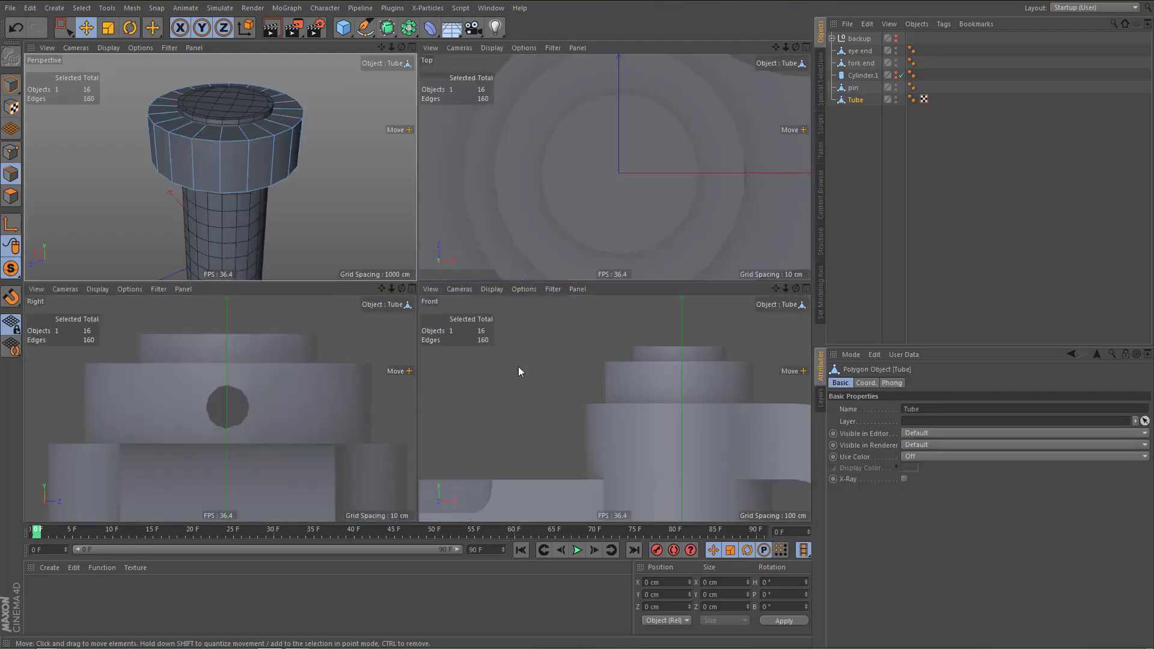
{"action": "middle_click", "coordinate": [518, 373]}
{"action": "middle_click_drag", "start_coordinate": [590, 265], "coordinate": [513, 291], "text": "alt"}
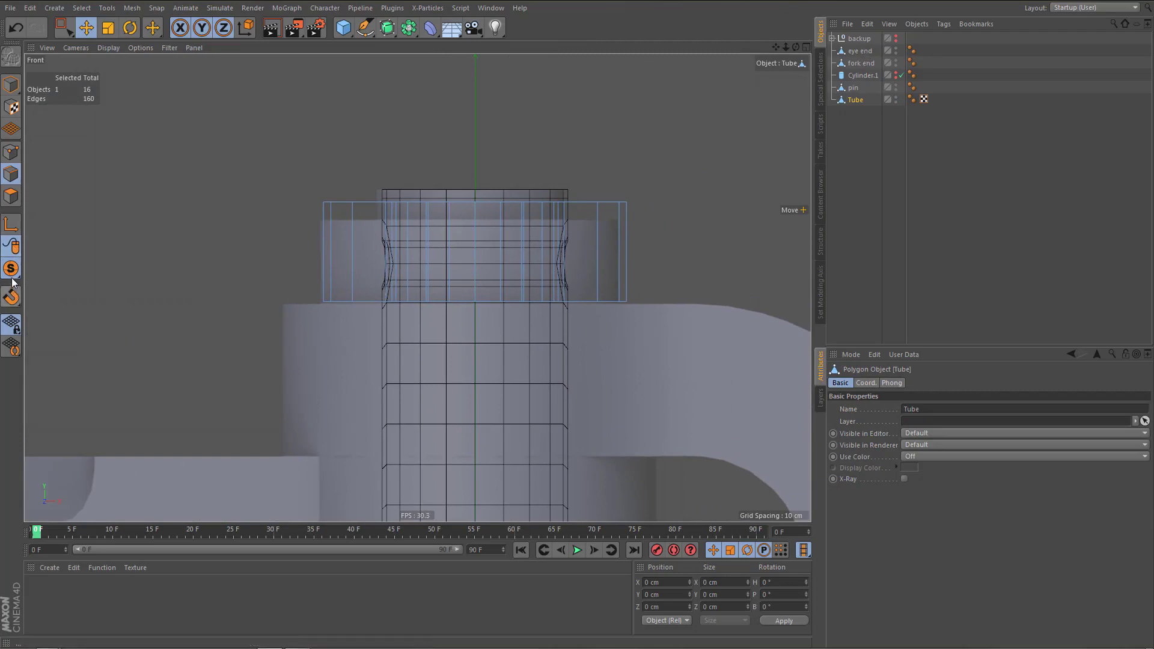
{"action": "left_click", "coordinate": [11, 268]}
{"action": "left_click", "coordinate": [75, 286]}
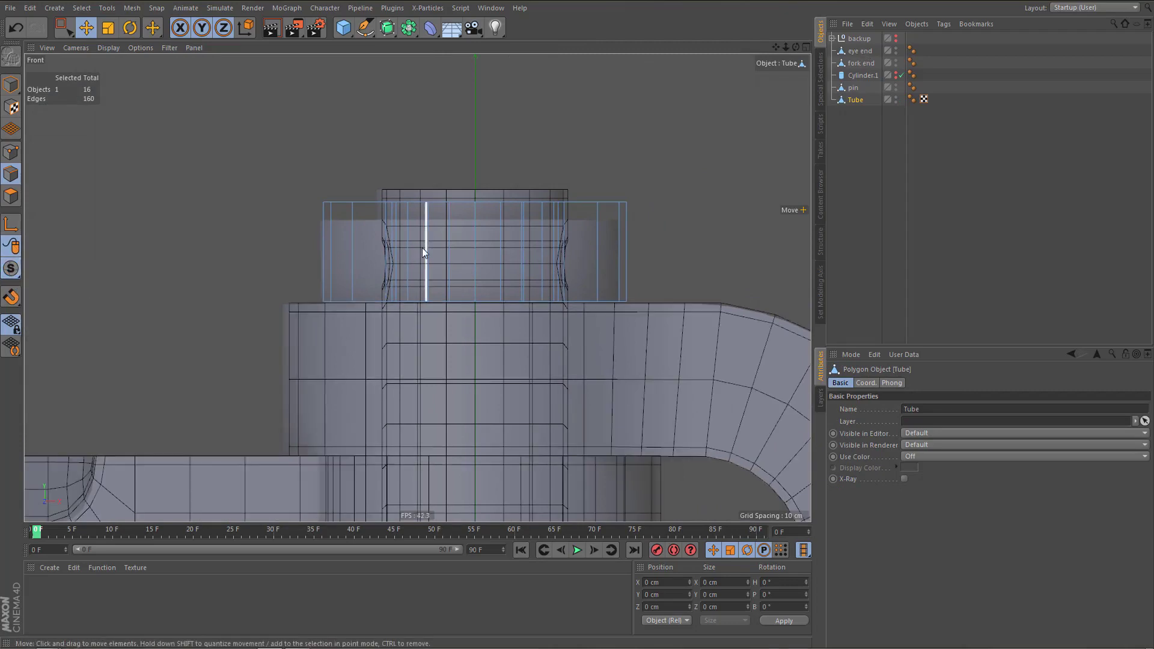
Rectangle-select the tube's lower points and move them down onto the fork's upper face, to about Y -51.4 cm
{"action": "middle_click_drag", "start_coordinate": [421, 249], "coordinate": [393, 259], "text": "alt"}
{"action": "key", "text": "Return"}
{"action": "key", "text": "0"}
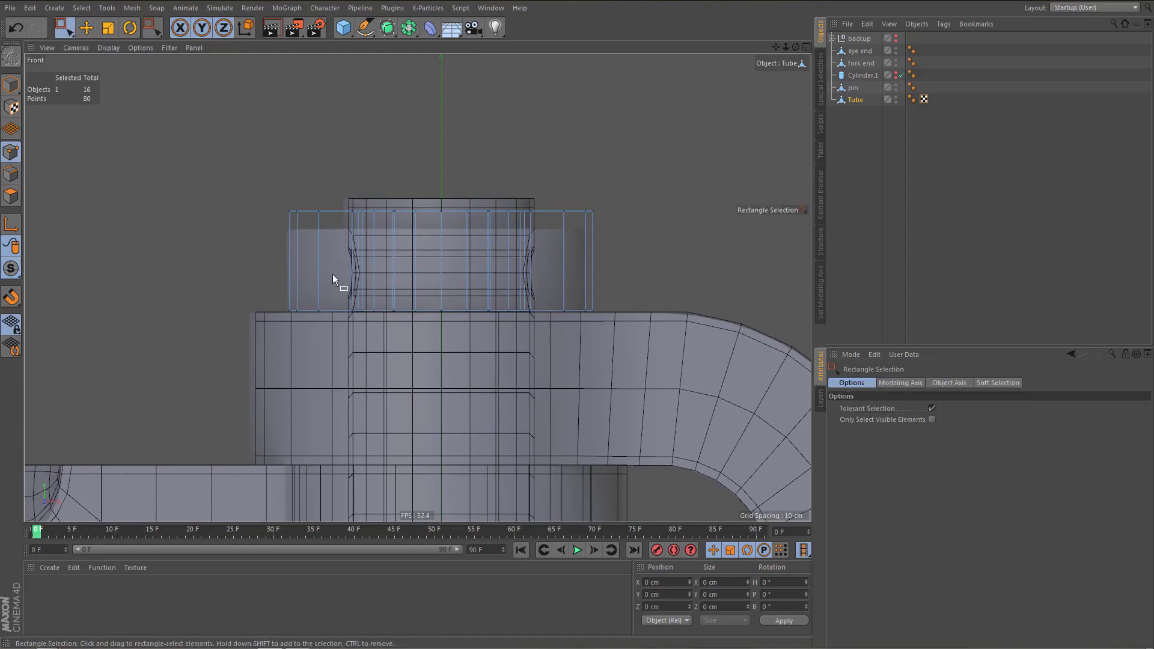
{"action": "left_click_drag", "start_coordinate": [254, 300], "coordinate": [652, 327]}
{"action": "scroll", "coordinate": [354, 315], "scroll_direction": "up", "scroll_amount": 3}
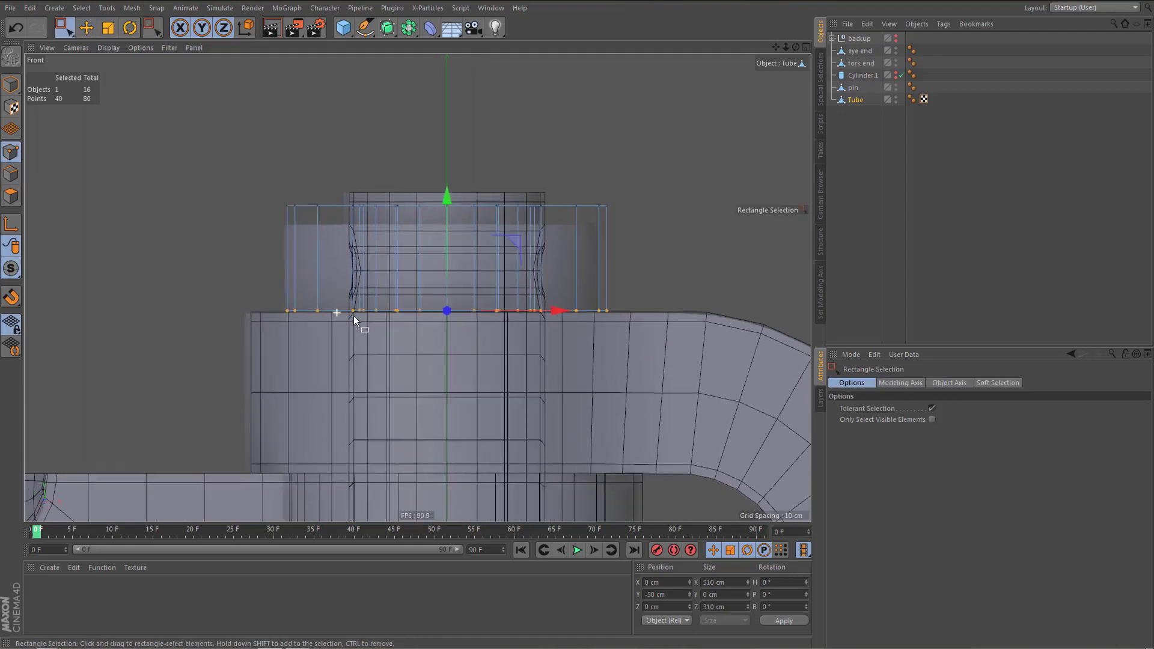
{"action": "scroll", "coordinate": [415, 280], "scroll_direction": "up", "scroll_amount": 4}
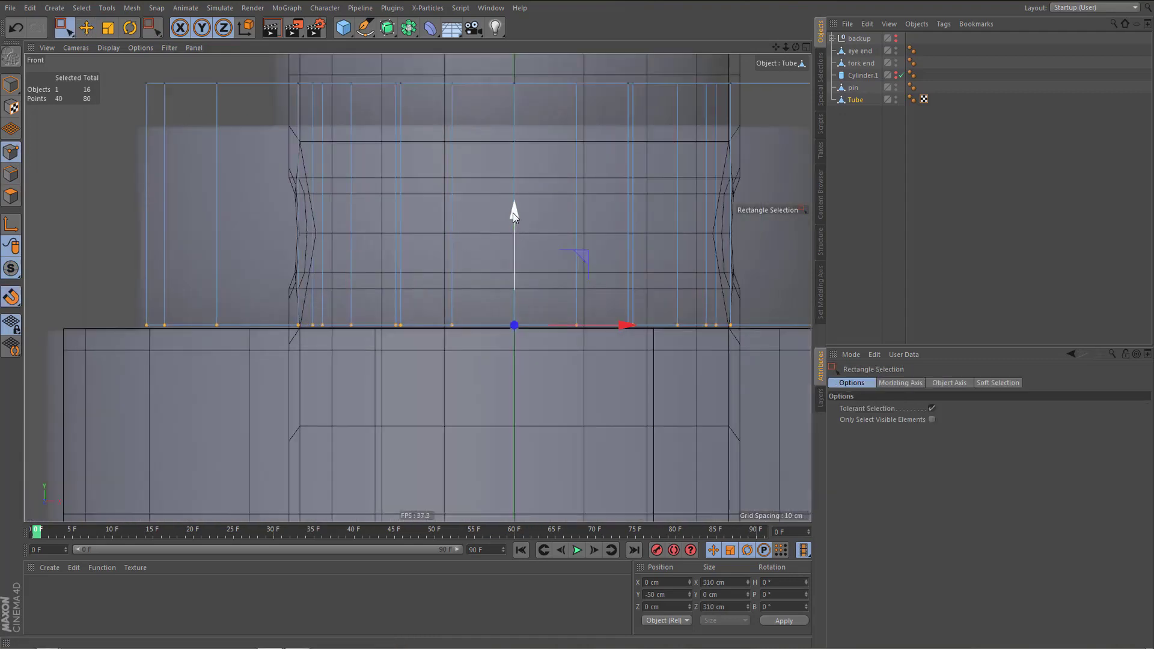
{"action": "left_click_drag", "start_coordinate": [513, 213], "coordinate": [511, 219]}
{"action": "scroll", "coordinate": [430, 330], "scroll_direction": "down", "scroll_amount": 5}
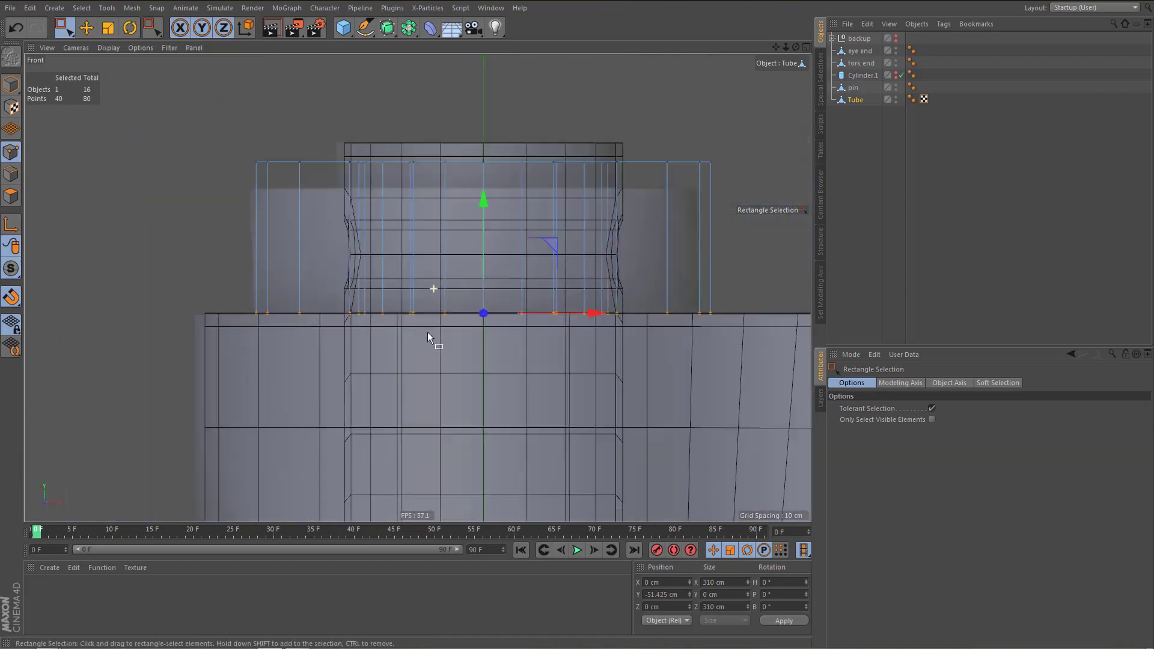
Lower the tube's upper points to Y 30 cm, then select all points of the tube
{"action": "left_click_drag", "start_coordinate": [260, 198], "coordinate": [685, 240]}
{"action": "left_click_drag", "start_coordinate": [474, 108], "coordinate": [477, 133]}
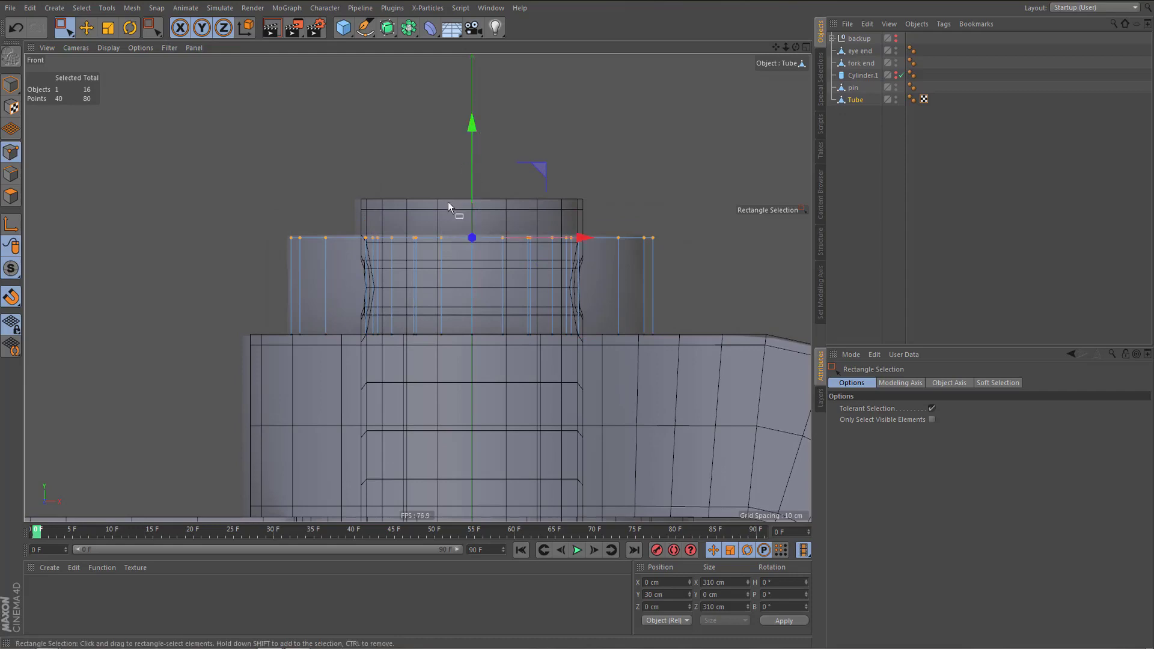
{"action": "key", "text": "ctrl+a"}
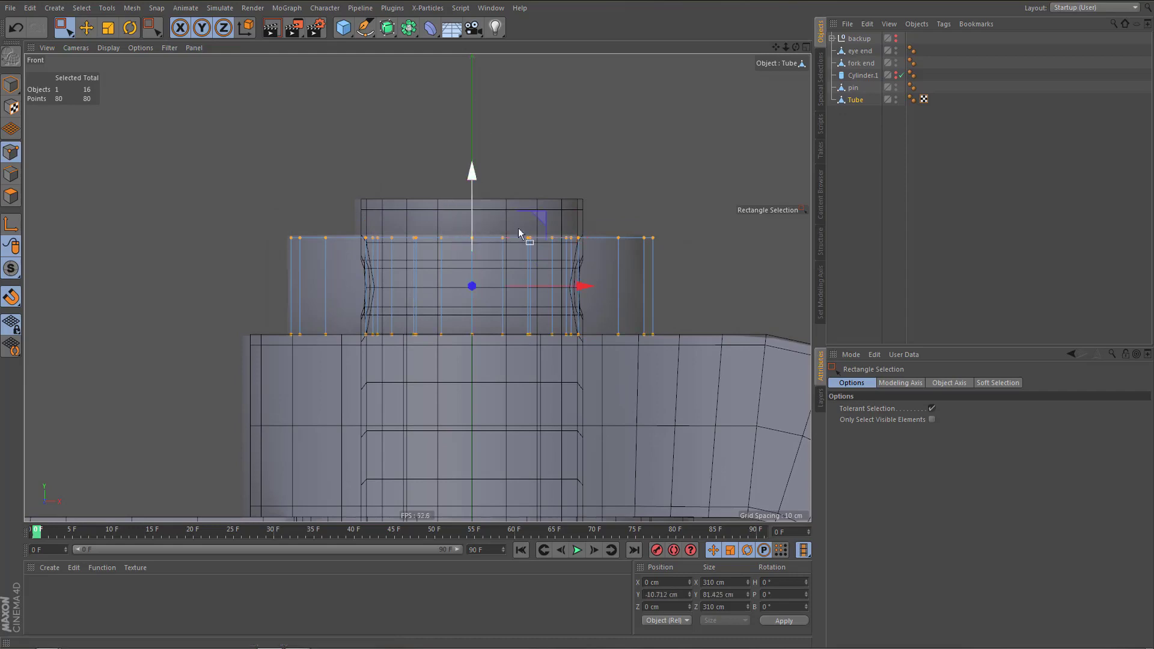
Set the modeling axis to the base of the tube's selected points and set their Y size to 80 cm
{"action": "left_click", "coordinate": [821, 291]}
{"action": "left_click", "coordinate": [864, 73]}
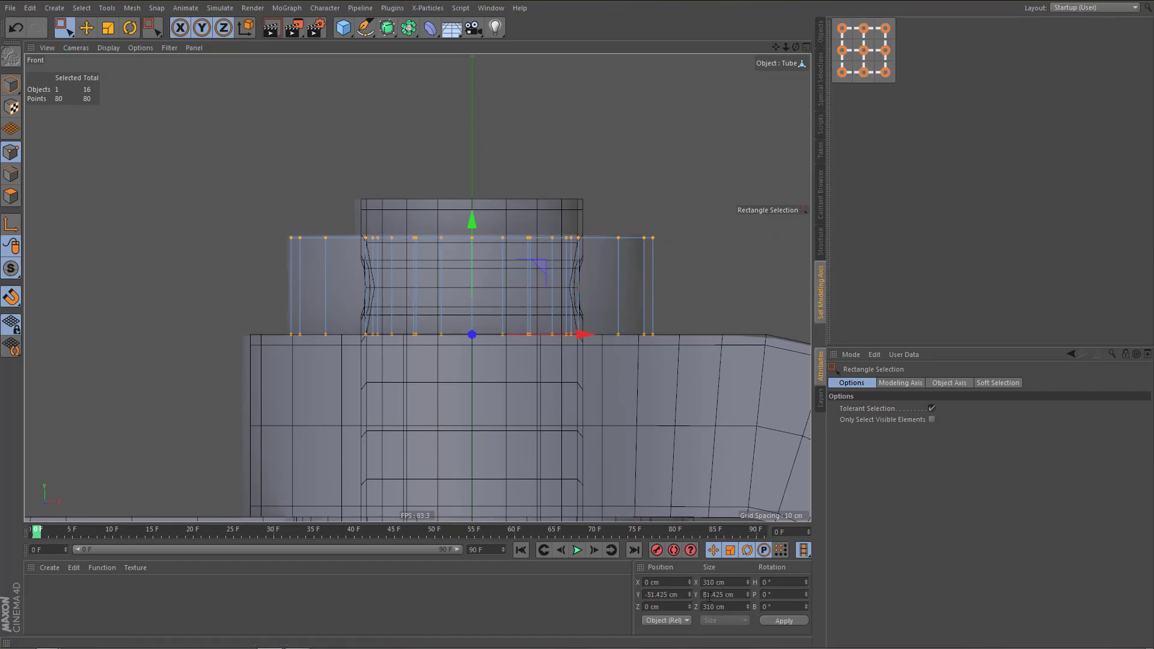
{"action": "left_click_drag", "start_coordinate": [707, 595], "coordinate": [745, 590]}
{"action": "type", "text": "0"}
{"action": "key", "text": "Return"}
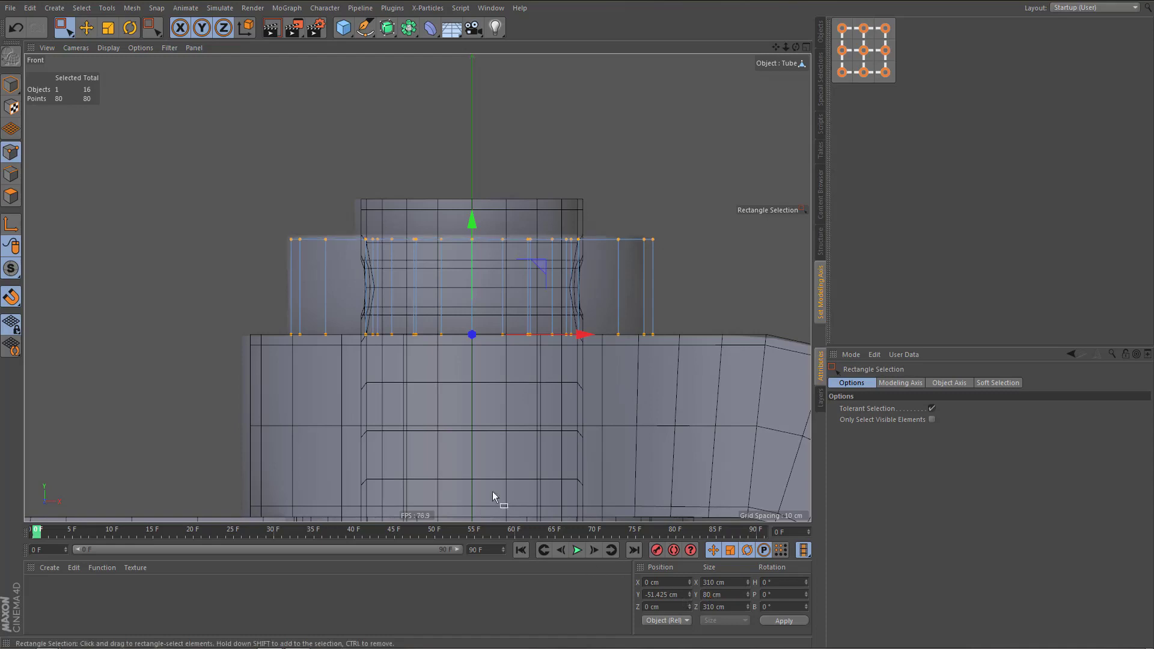
Return the modeling axis of the tube's points to the centre while in the perspective view
{"action": "scroll", "coordinate": [434, 270], "scroll_direction": "up", "scroll_amount": 3}
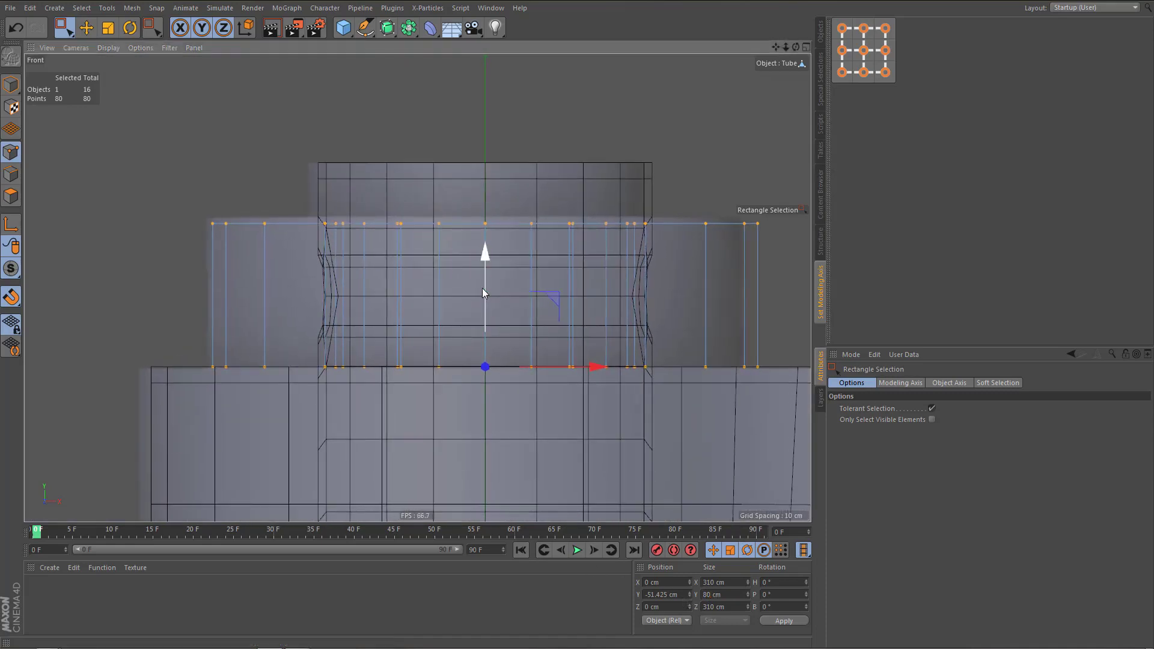
{"action": "middle_click", "coordinate": [482, 287]}
{"action": "middle_click", "coordinate": [322, 179]}
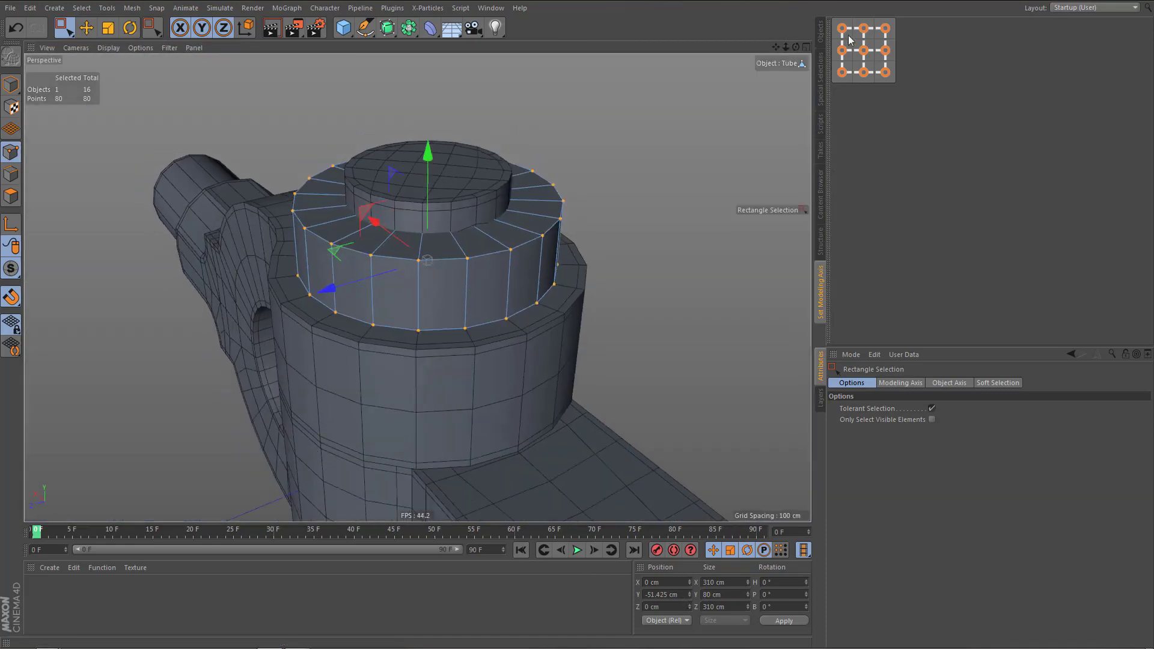
{"action": "left_click", "coordinate": [865, 52]}
{"action": "left_click", "coordinate": [820, 32]}
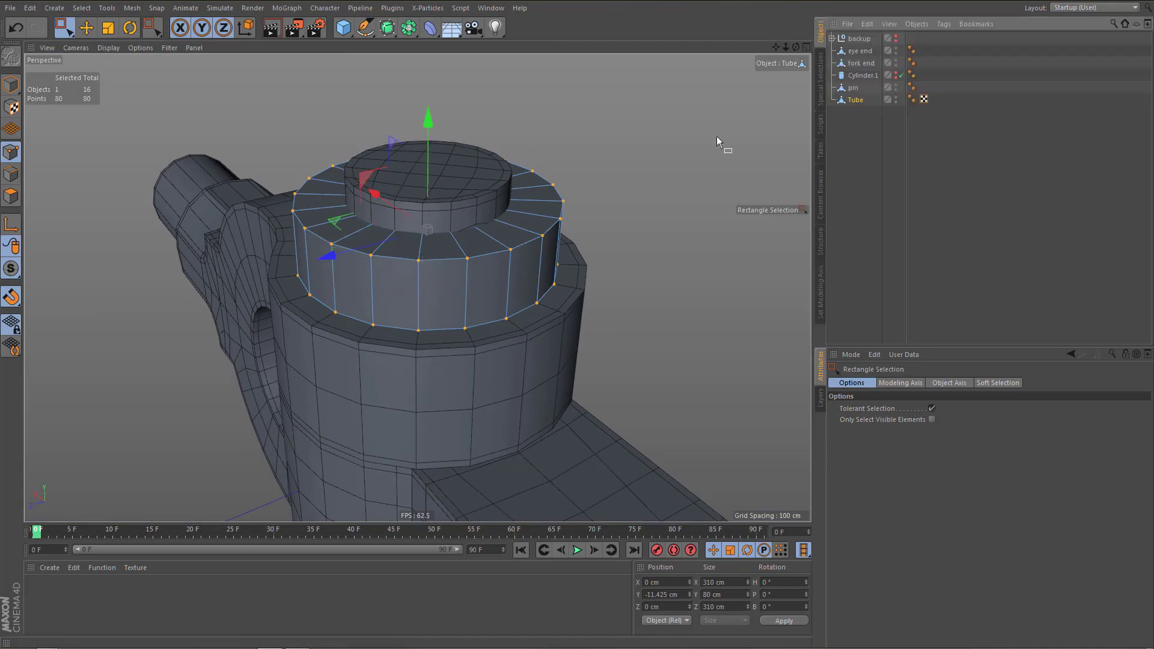
Place Cylinder.1 below the Tube in the hierarchy, unhide it, and lengthen it to about 408.4 cm so it passes through the collar
{"action": "left_click_drag", "start_coordinate": [515, 306], "coordinate": [485, 326], "text": "alt"}
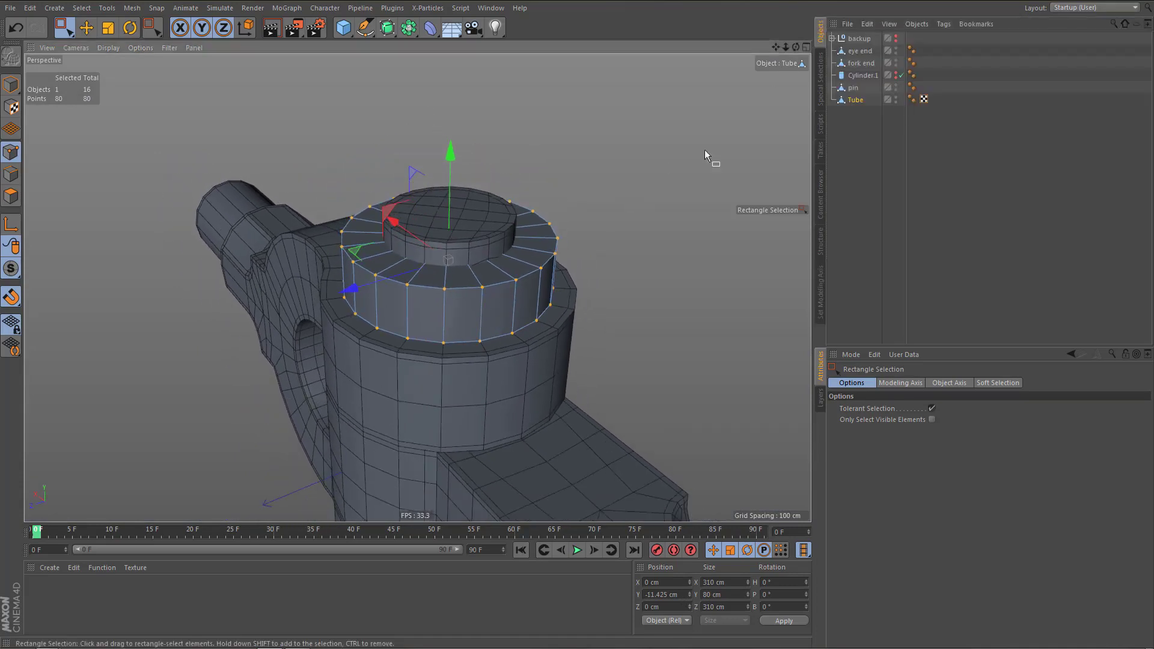
{"action": "left_click", "coordinate": [863, 75]}
{"action": "left_click_drag", "start_coordinate": [863, 74], "coordinate": [882, 113]}
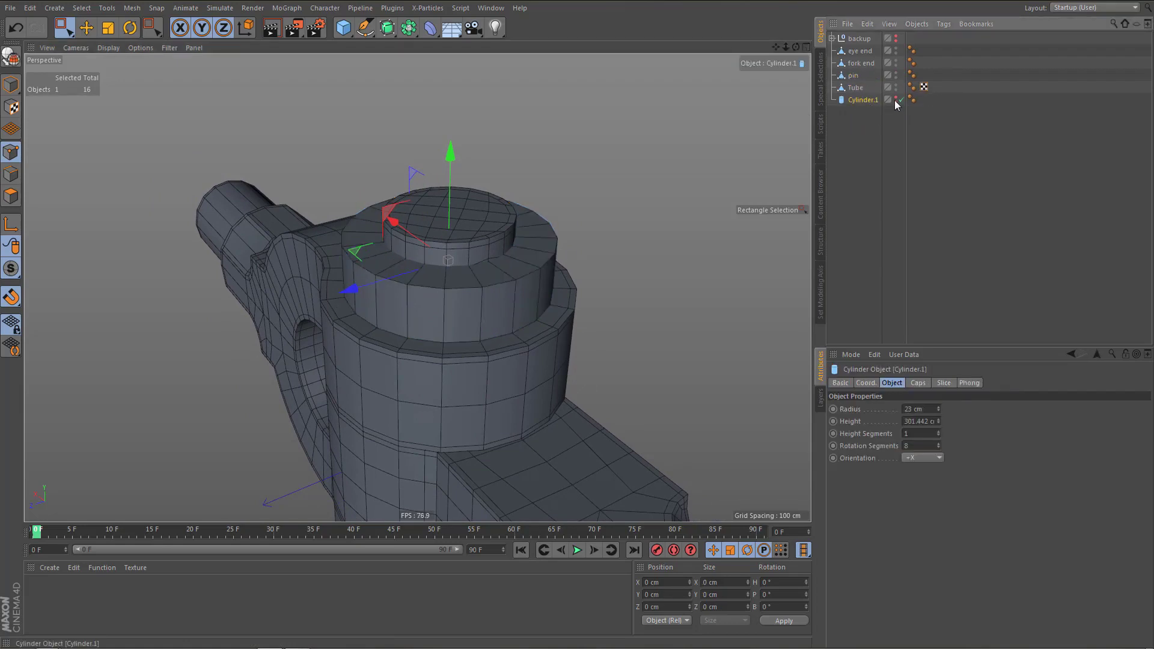
{"action": "left_click", "coordinate": [895, 98]}
{"action": "left_click_drag", "start_coordinate": [939, 419], "coordinate": [964, 411]}
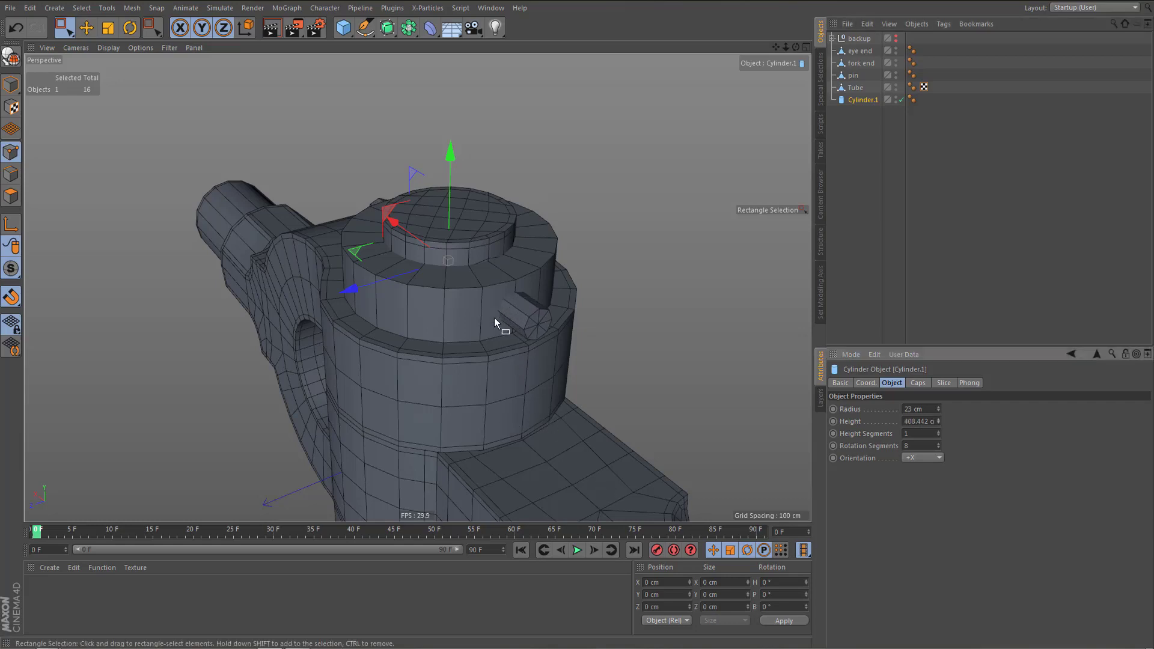
{"action": "right_click_drag", "start_coordinate": [494, 317], "coordinate": [597, 302], "text": "alt"}
{"action": "left_click_drag", "start_coordinate": [597, 301], "coordinate": [546, 288], "text": "alt"}
{"action": "middle_click_drag", "start_coordinate": [590, 323], "coordinate": [570, 313], "text": "alt"}
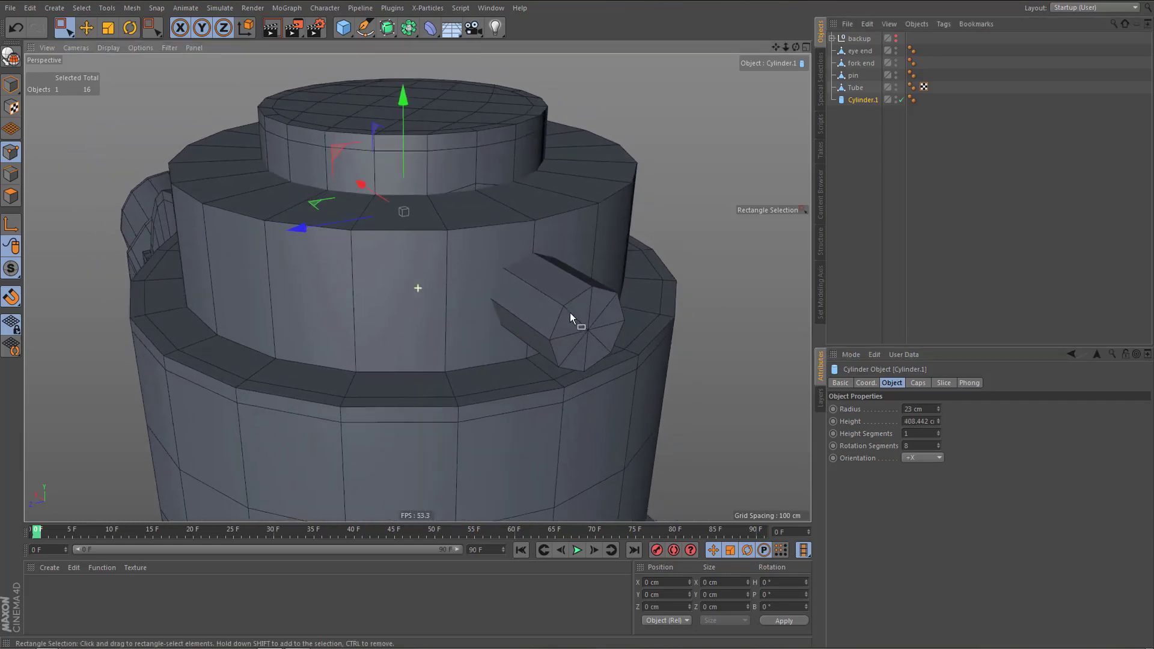
Ring-select the tube's vertical edges and cut them once at mid-height
{"action": "left_click", "coordinate": [857, 87]}
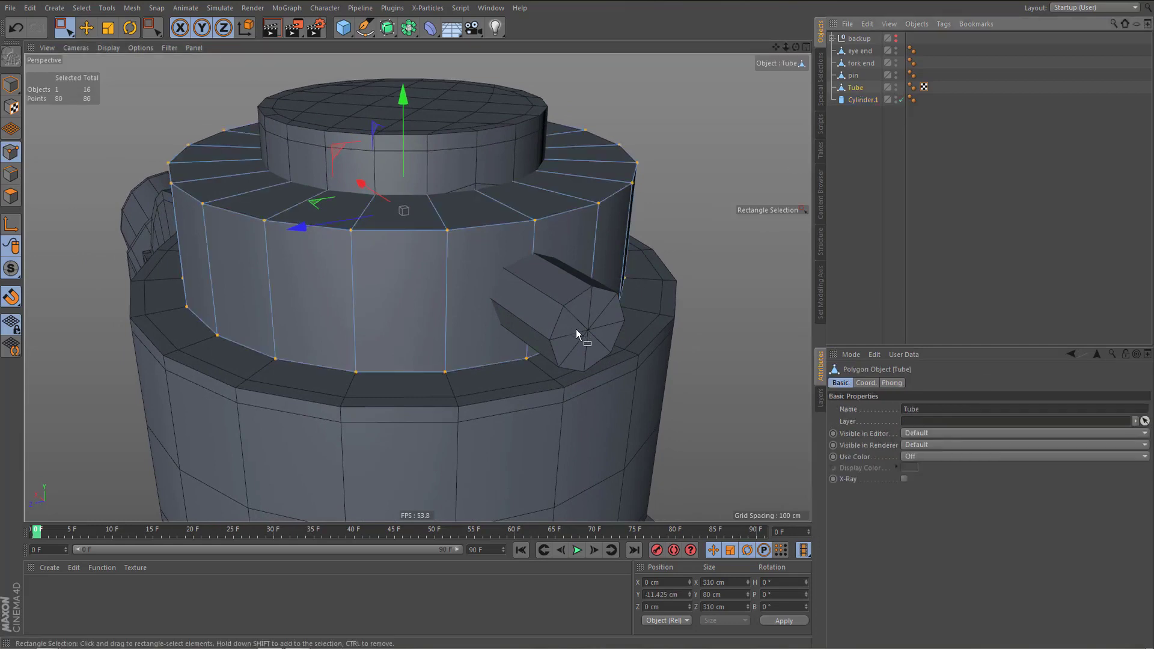
{"action": "key", "text": "Return"}
{"action": "key", "text": "u"}
{"action": "key", "text": "b"}
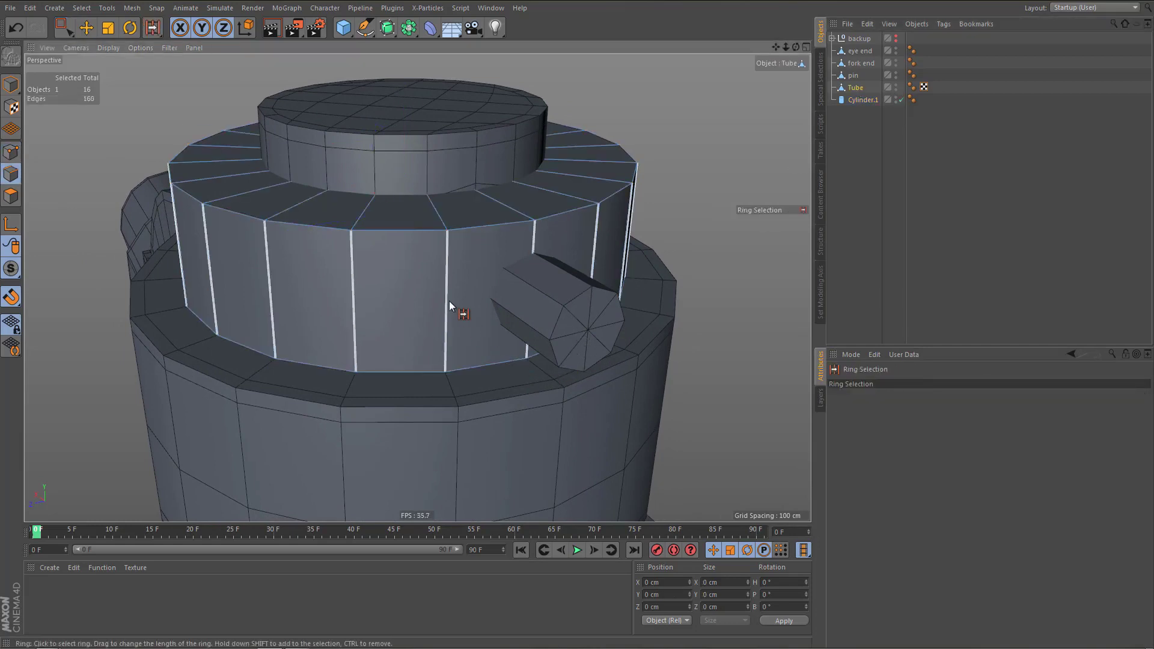
{"action": "left_click", "coordinate": [449, 301]}
{"action": "key", "text": "m"}
{"action": "key", "text": "m"}
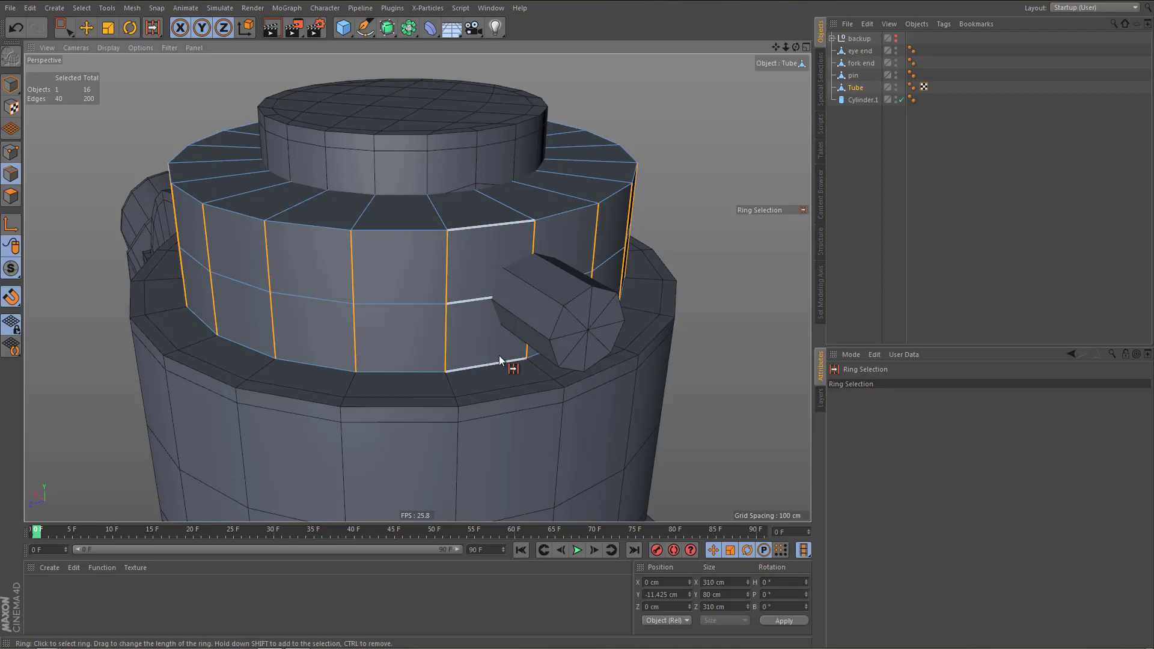
In the right view, select only the tube's middle edge loop with Tolerant Selection off and lower it to Y -12.039 cm, level with the cylinder's centre
{"action": "middle_click", "coordinate": [445, 333]}
{"action": "middle_click", "coordinate": [221, 329]}
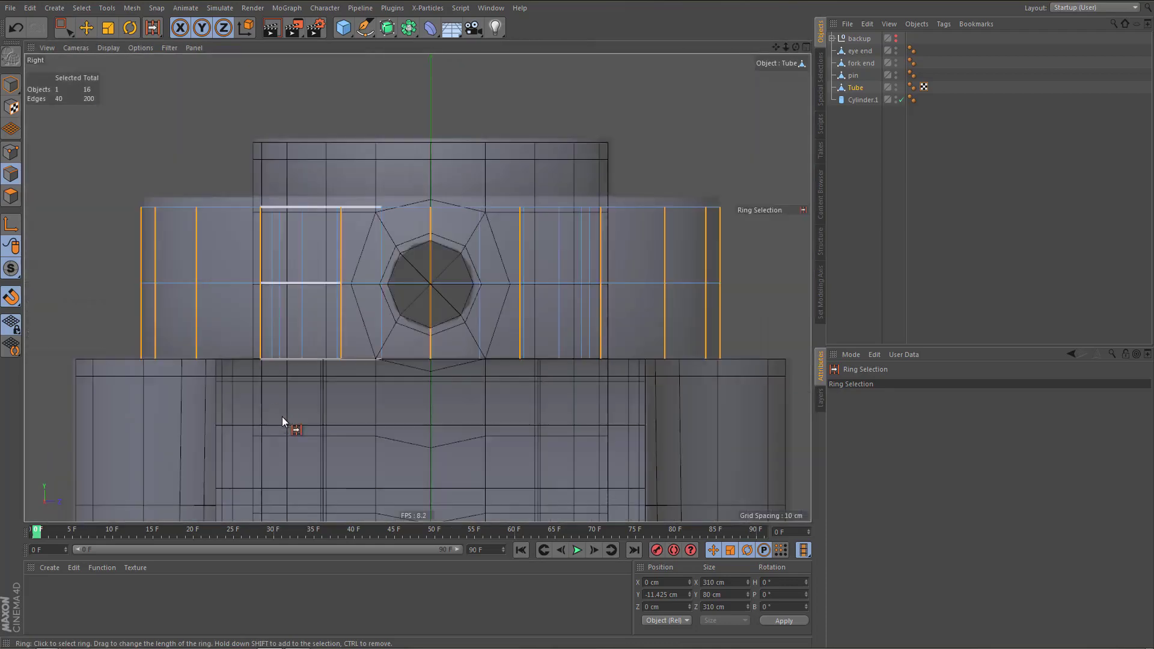
{"action": "key", "text": "0"}
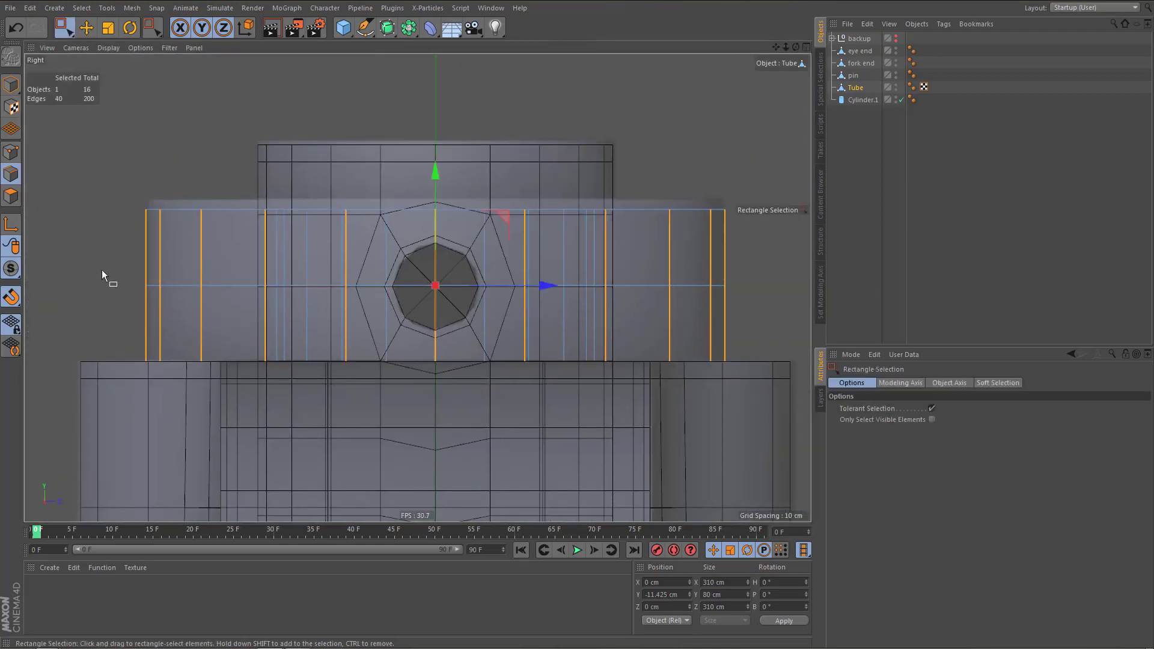
{"action": "left_click_drag", "start_coordinate": [103, 269], "coordinate": [751, 301]}
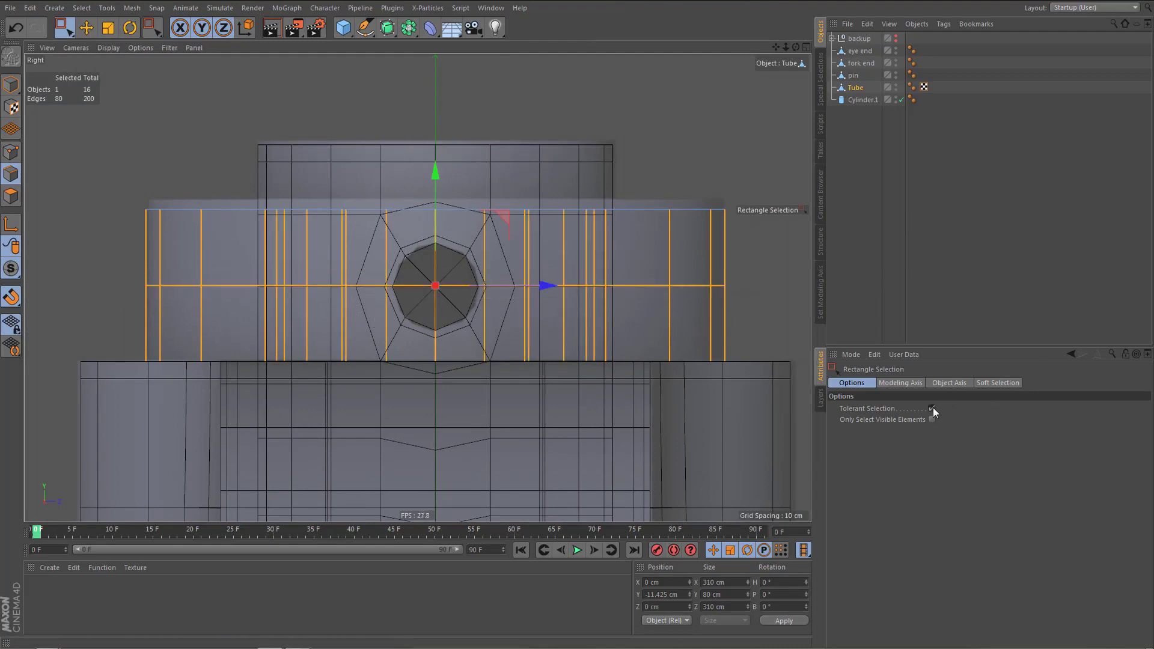
{"action": "left_click", "coordinate": [931, 408]}
{"action": "left_click_drag", "start_coordinate": [123, 271], "coordinate": [755, 308]}
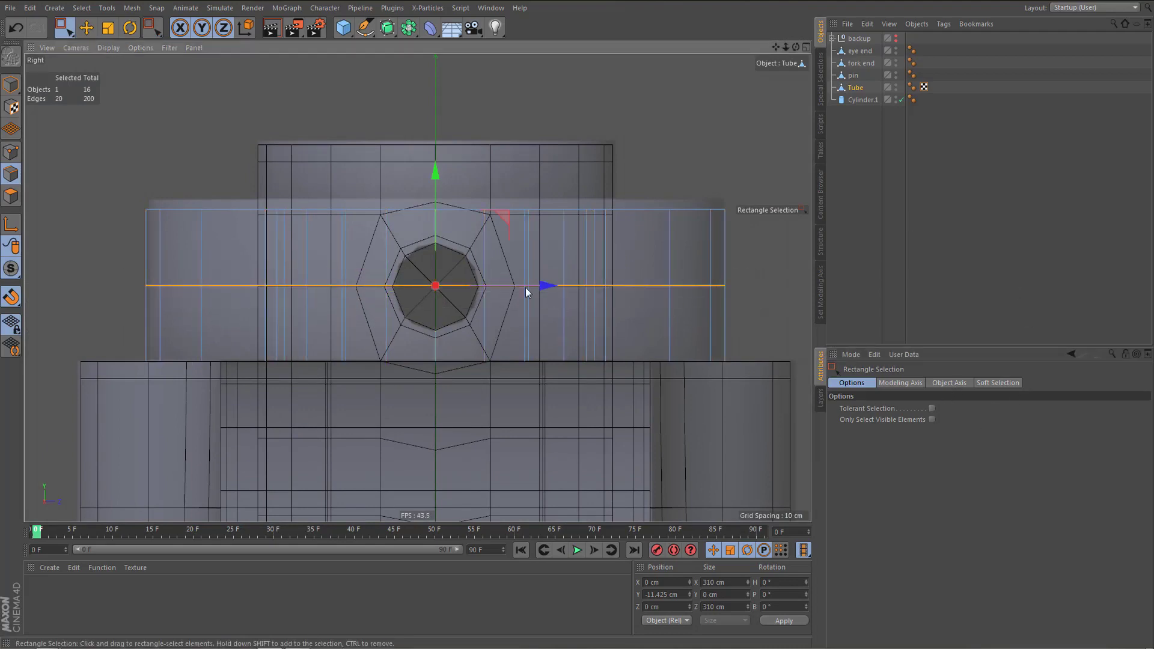
{"action": "scroll", "coordinate": [453, 252], "scroll_direction": "up", "scroll_amount": 3}
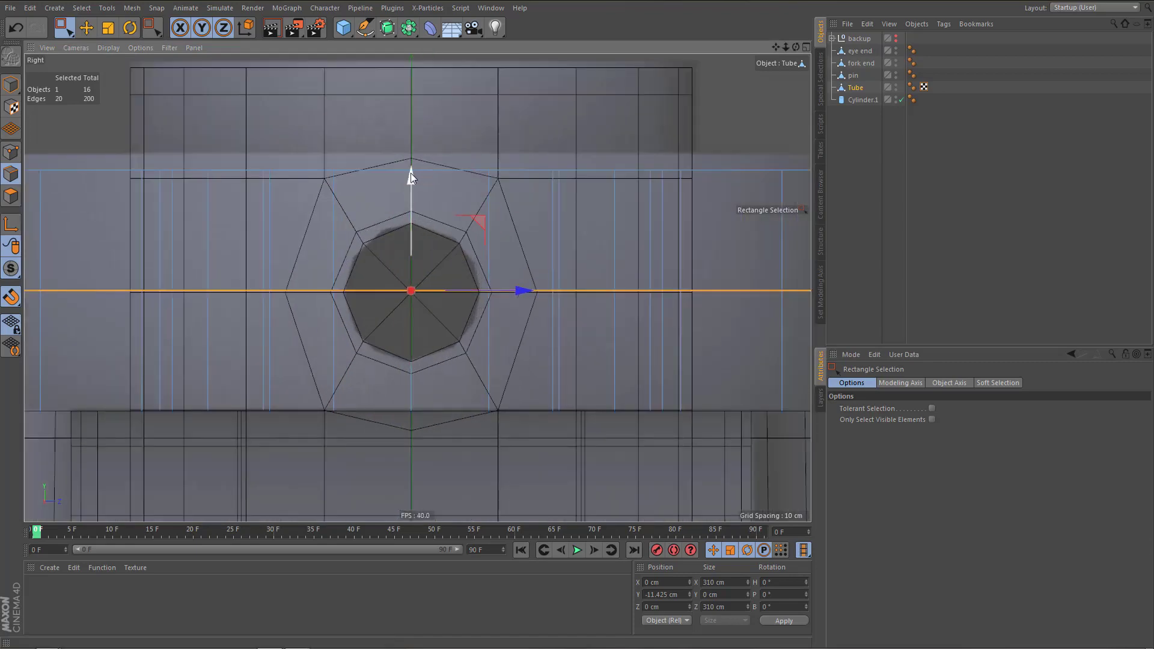
{"action": "mouse_move", "coordinate": [412, 177]}
{"action": "left_mouse_down"}
{"action": "mouse_move", "coordinate": [414, 193]}
{"action": "mouse_move", "coordinate": [413, 180]}
{"action": "left_mouse_up"}
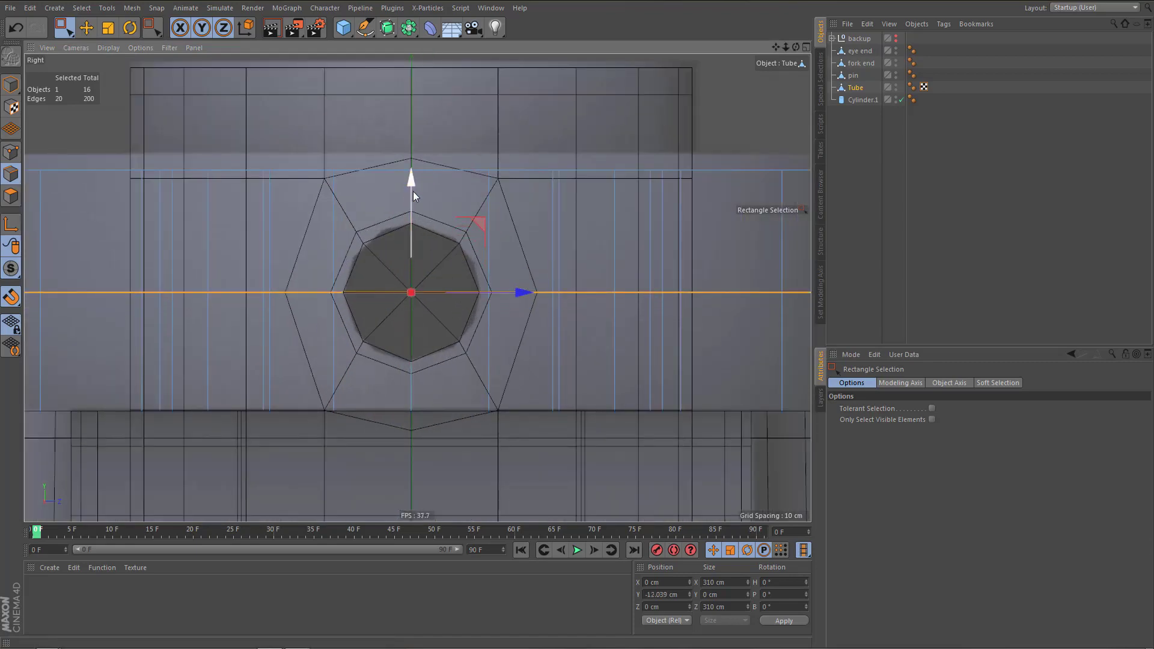
Subtract Cylinder.1 from the Tube with a Boole object and enable Create single object
{"action": "middle_click", "coordinate": [413, 300]}
{"action": "middle_click", "coordinate": [301, 204]}
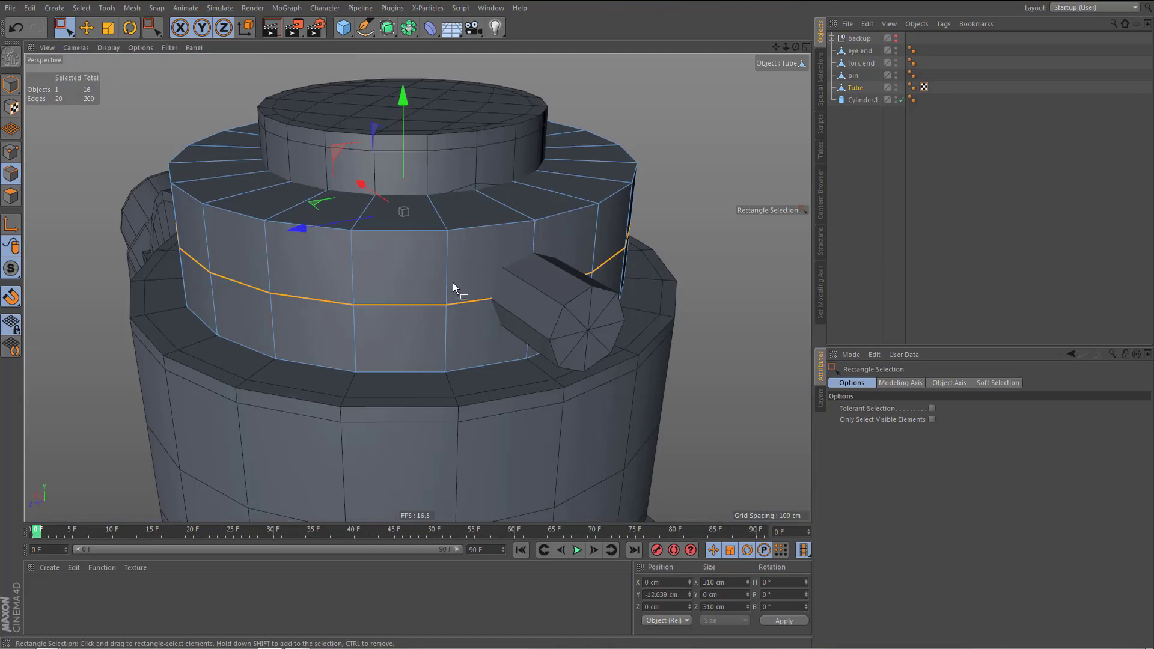
{"action": "mouse_move", "coordinate": [452, 283]}
{"action": "left_mouse_down", "text": "alt"}
{"action": "mouse_move", "coordinate": [431, 276]}
{"action": "mouse_move", "coordinate": [441, 277]}
{"action": "mouse_move", "coordinate": [414, 244]}
{"action": "mouse_move", "coordinate": [439, 294]}
{"action": "left_mouse_up", "text": "alt"}
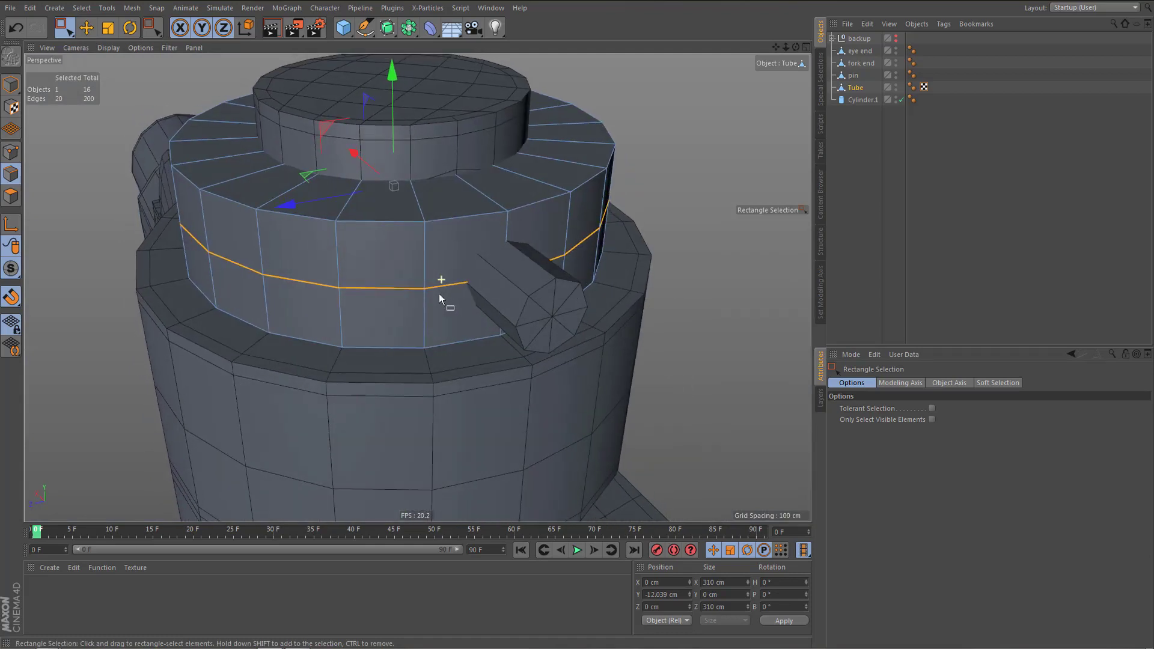
{"action": "left_click", "coordinate": [855, 88]}
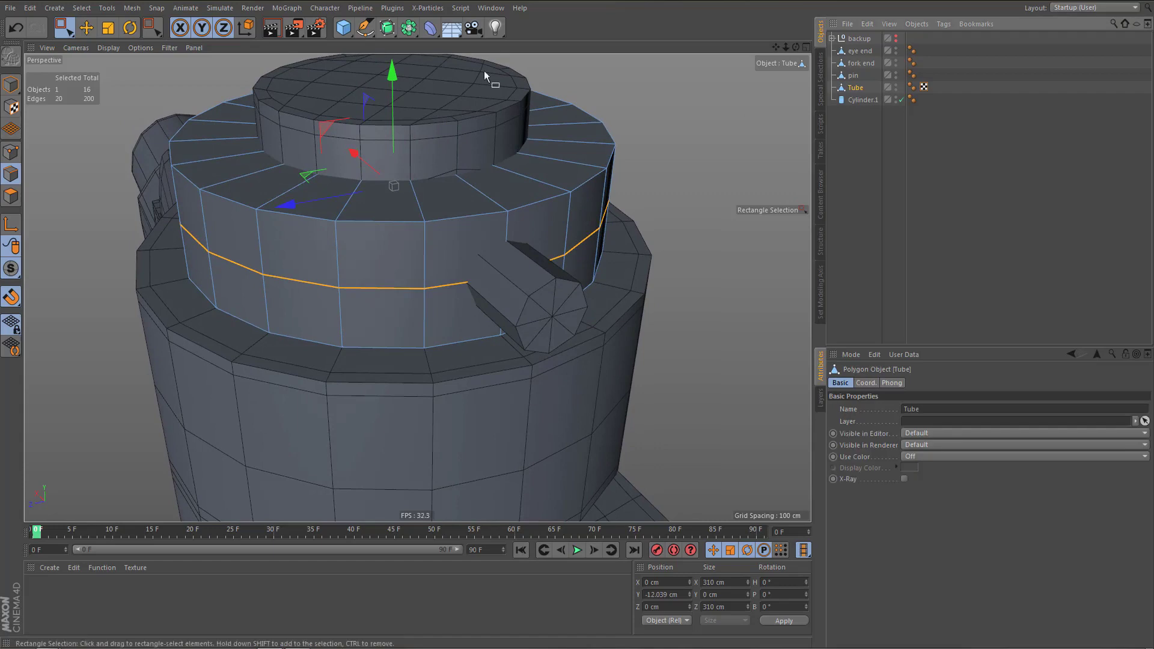
{"action": "left_click", "coordinate": [408, 27]}
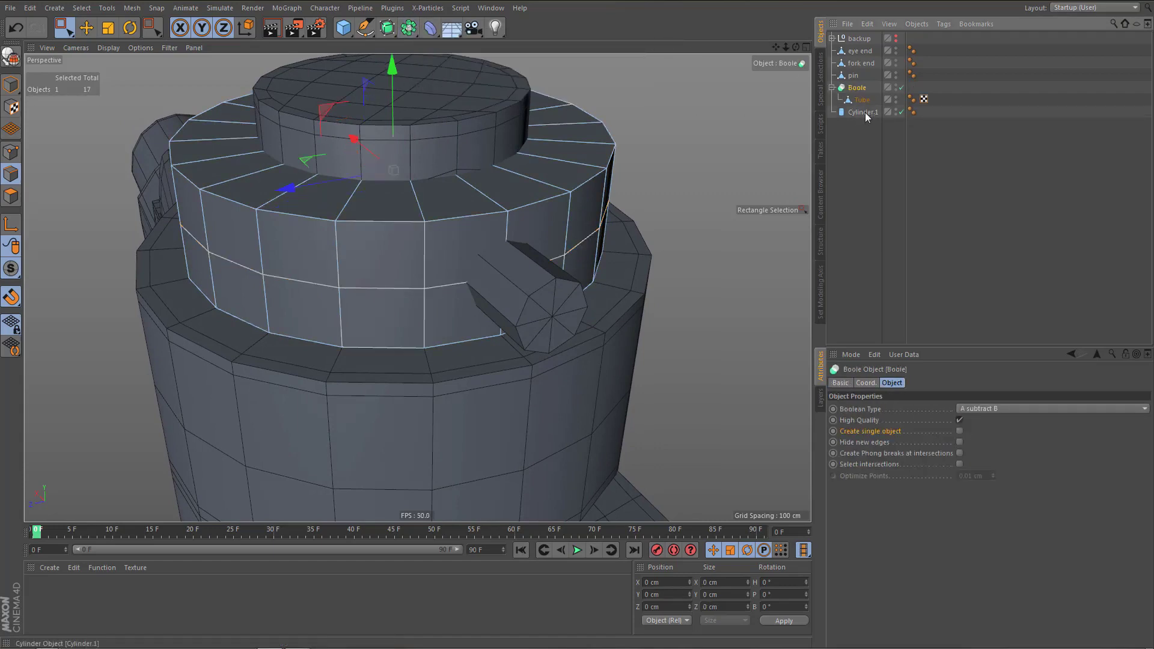
{"action": "left_click_drag", "start_coordinate": [864, 113], "coordinate": [861, 90]}
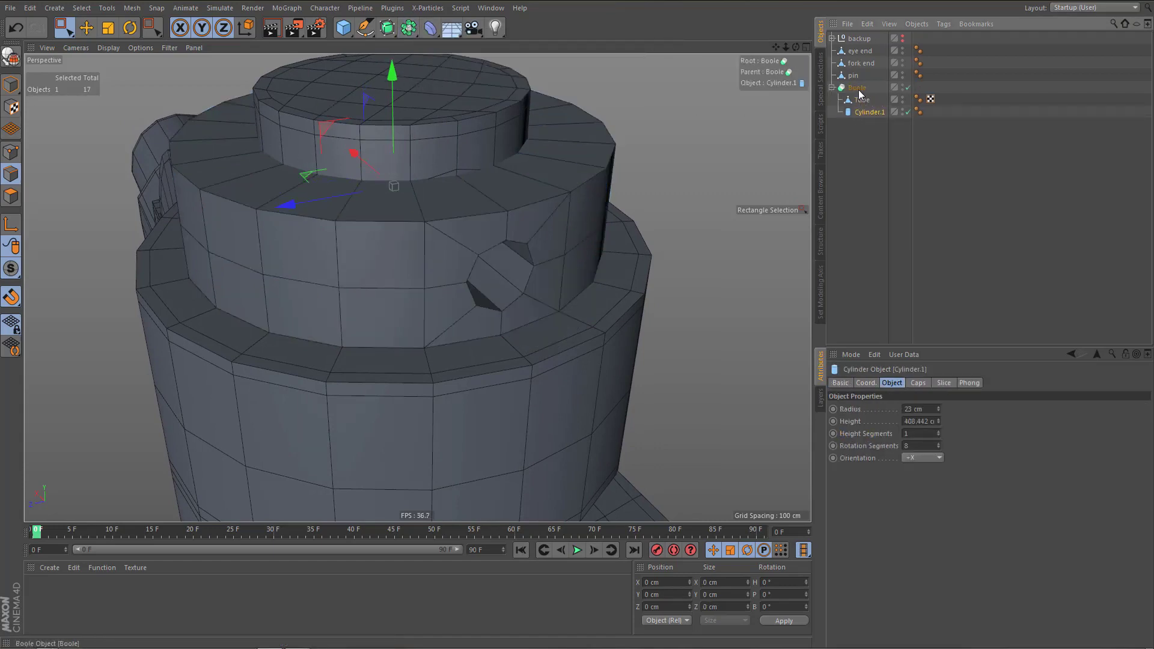
{"action": "left_click", "coordinate": [857, 89]}
{"action": "left_click", "coordinate": [959, 431]}
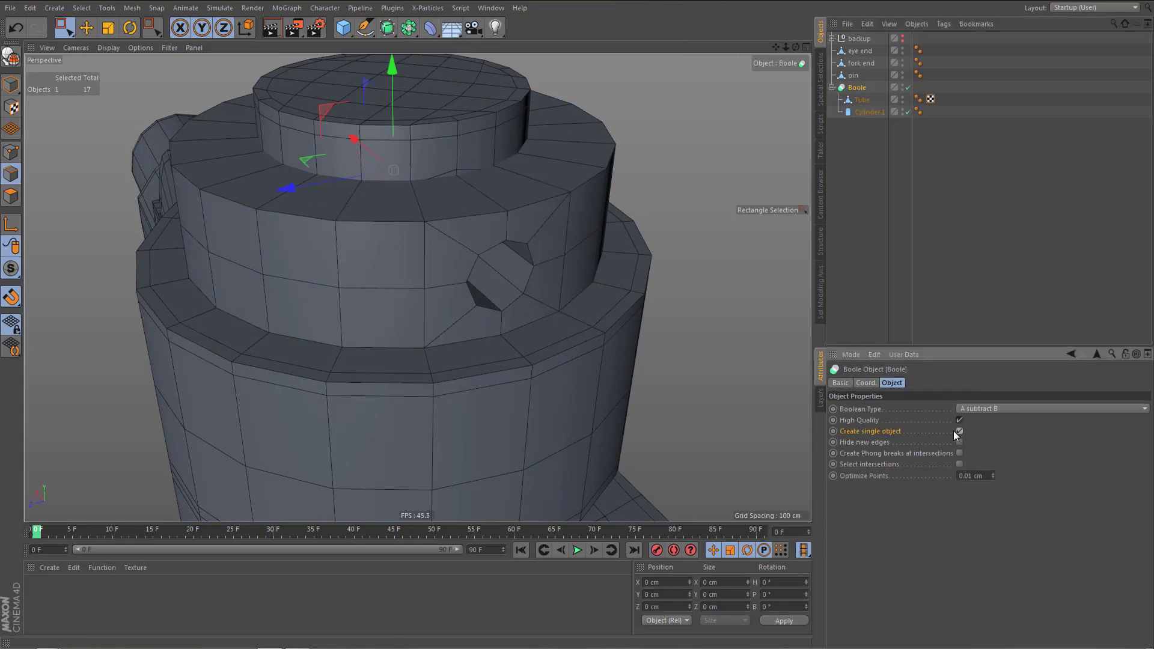
{"action": "scroll", "coordinate": [535, 276], "scroll_direction": "down", "scroll_amount": 2}
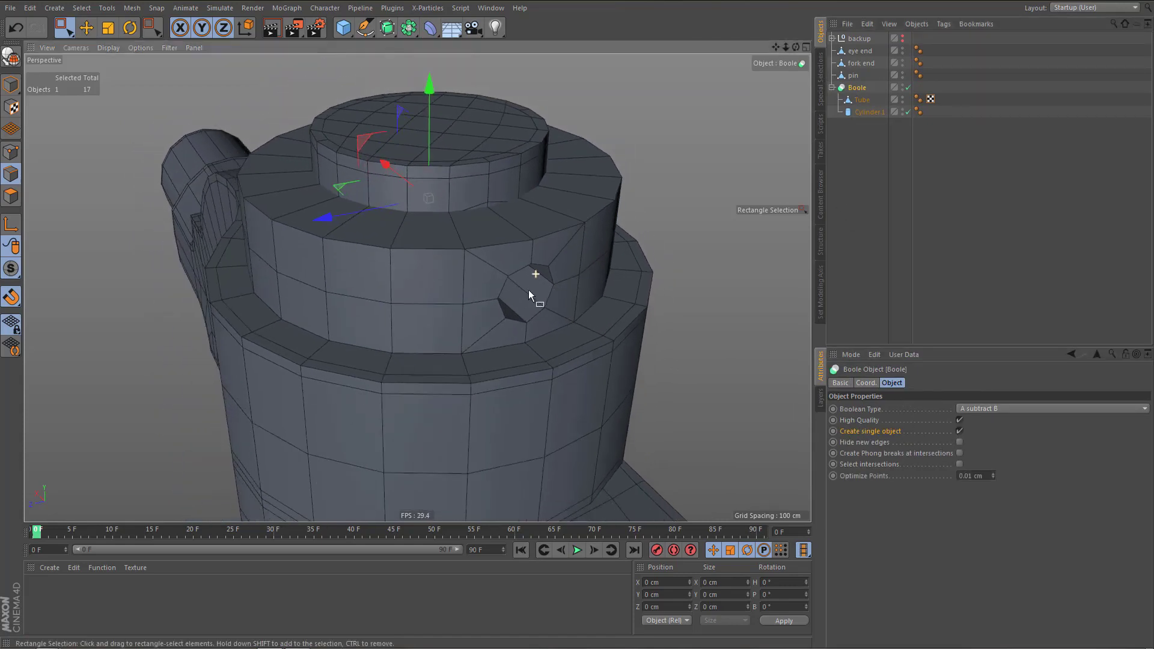
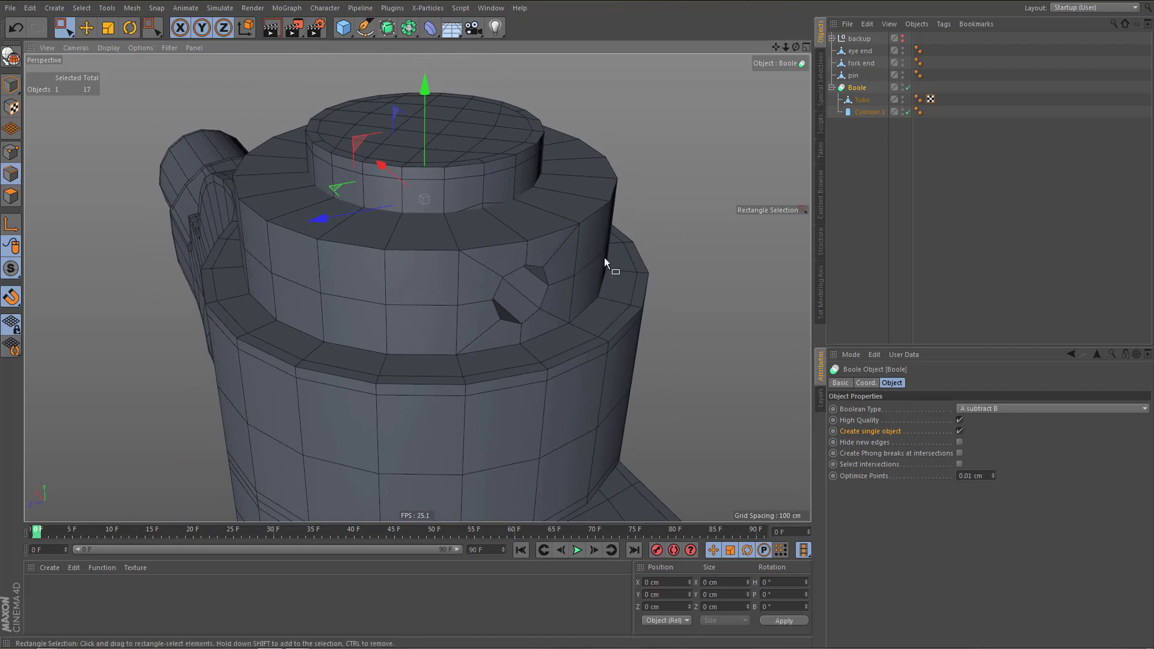
Select all Phong break edges of the Tube inside the Boole
{"action": "left_click", "coordinate": [862, 99]}
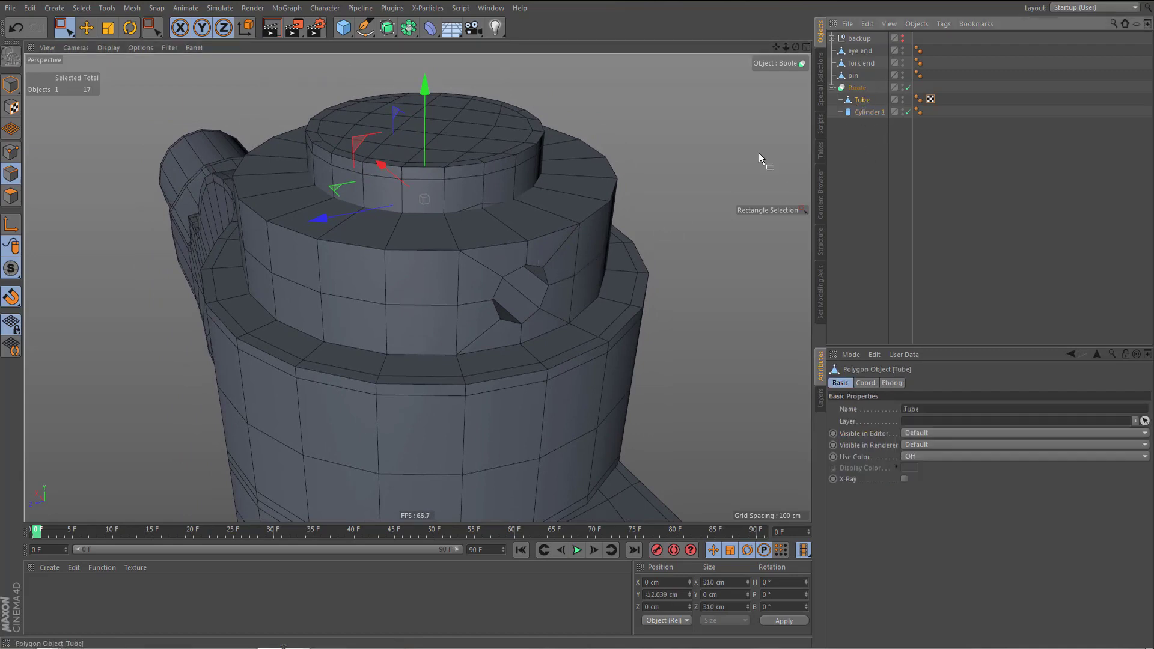
{"action": "middle_click_drag", "start_coordinate": [570, 260], "coordinate": [574, 270], "text": "alt"}
{"action": "left_click", "coordinate": [573, 271]}
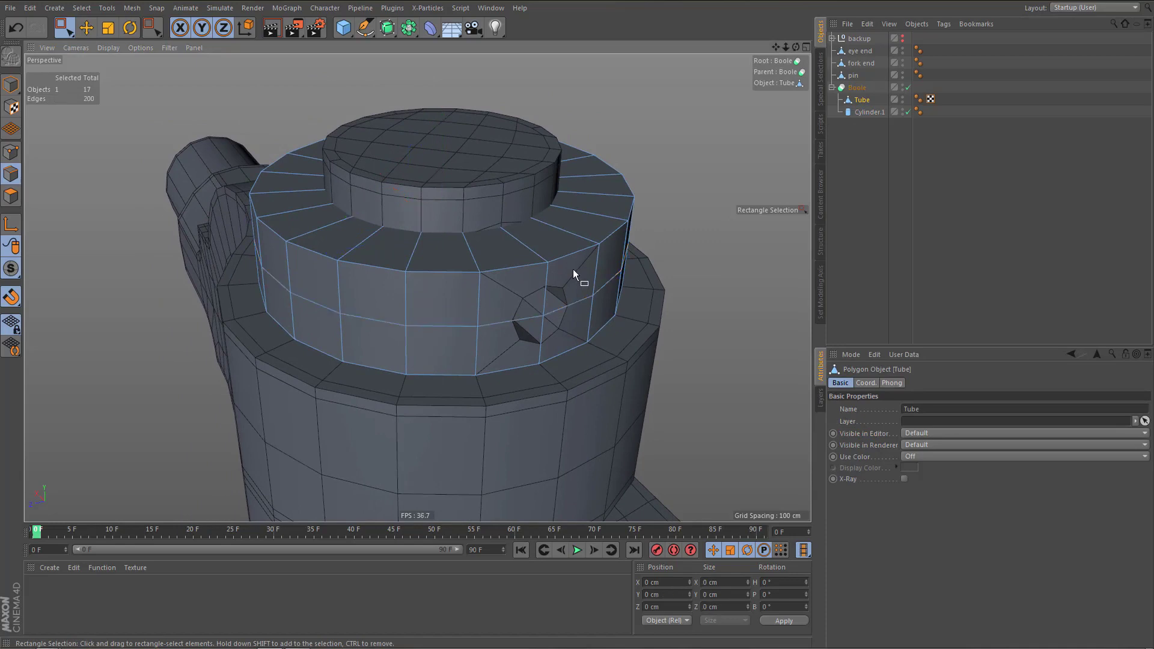
{"action": "key", "text": "u"}
{"action": "key", "text": "n"}
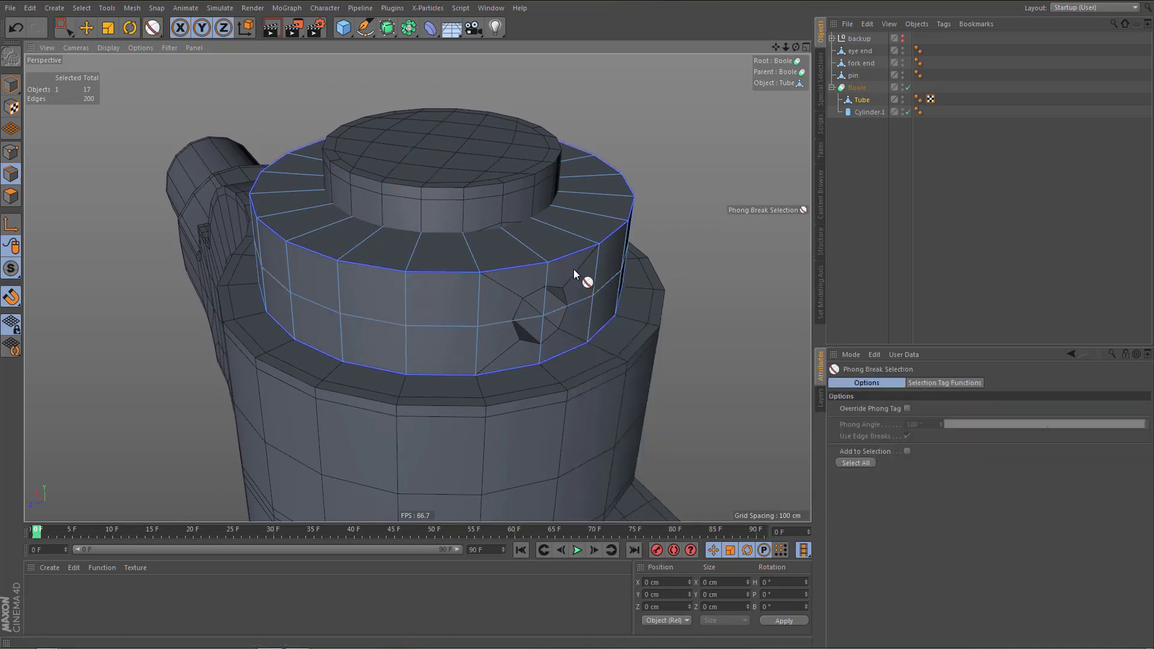
{"action": "left_click", "coordinate": [860, 461]}
{"action": "left_click_drag", "start_coordinate": [567, 353], "coordinate": [529, 354], "text": "alt"}
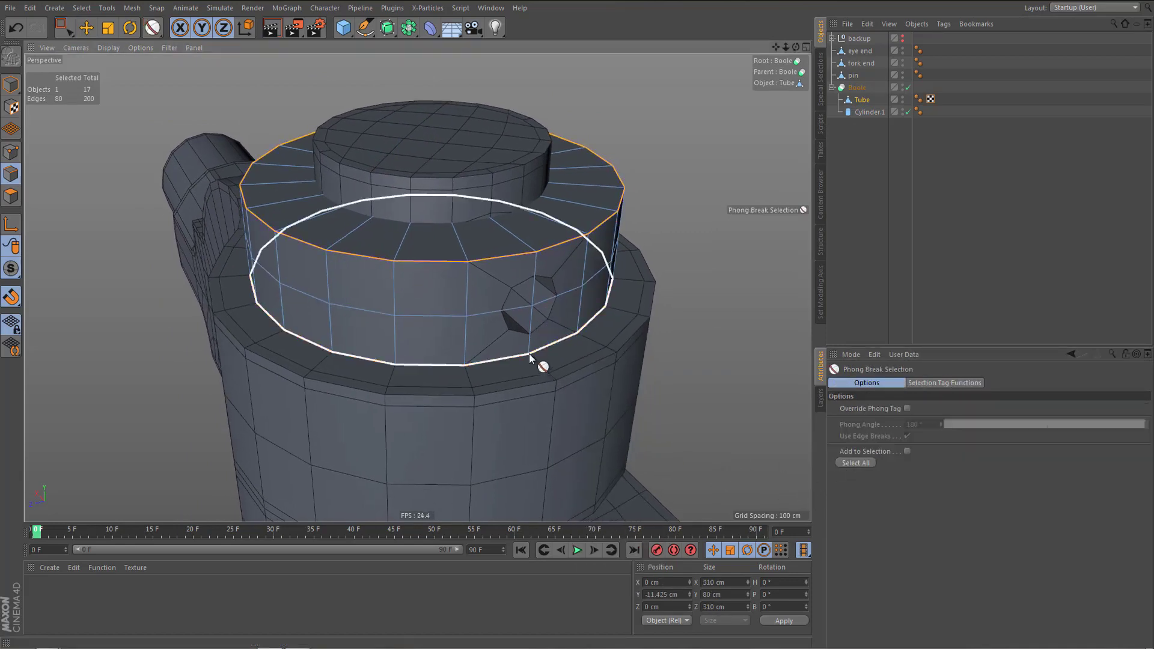
Bevel the tube's selected rim edges in Solid mode with a 9 cm offset and inspect the new edge loops around the collar
{"action": "left_click_drag", "start_coordinate": [500, 260], "coordinate": [539, 265], "text": "alt"}
{"action": "key", "text": "m"}
{"action": "key", "text": "s"}
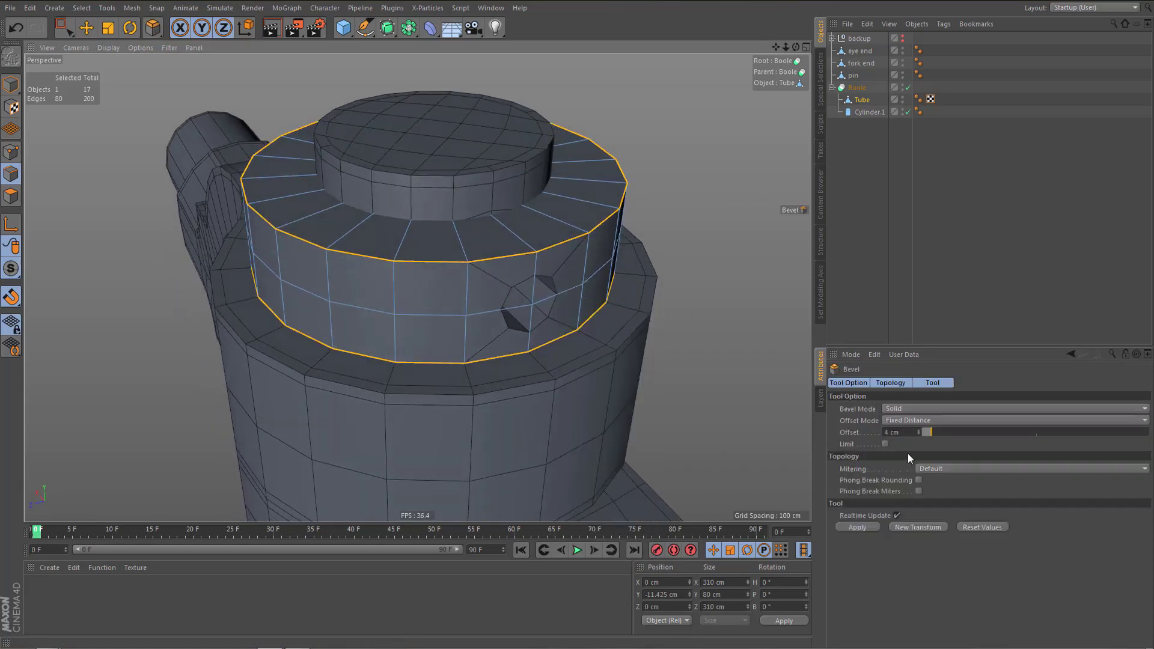
{"action": "left_click", "coordinate": [911, 433]}
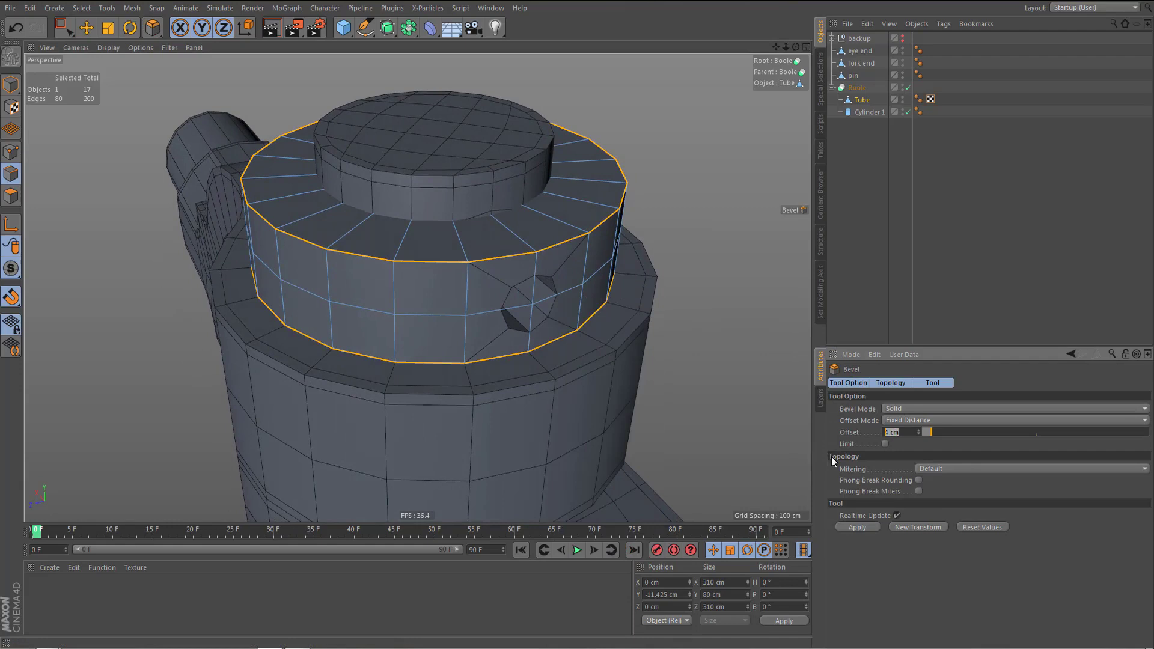
{"action": "type", "text": "8"}
{"action": "left_click", "coordinate": [857, 527]}
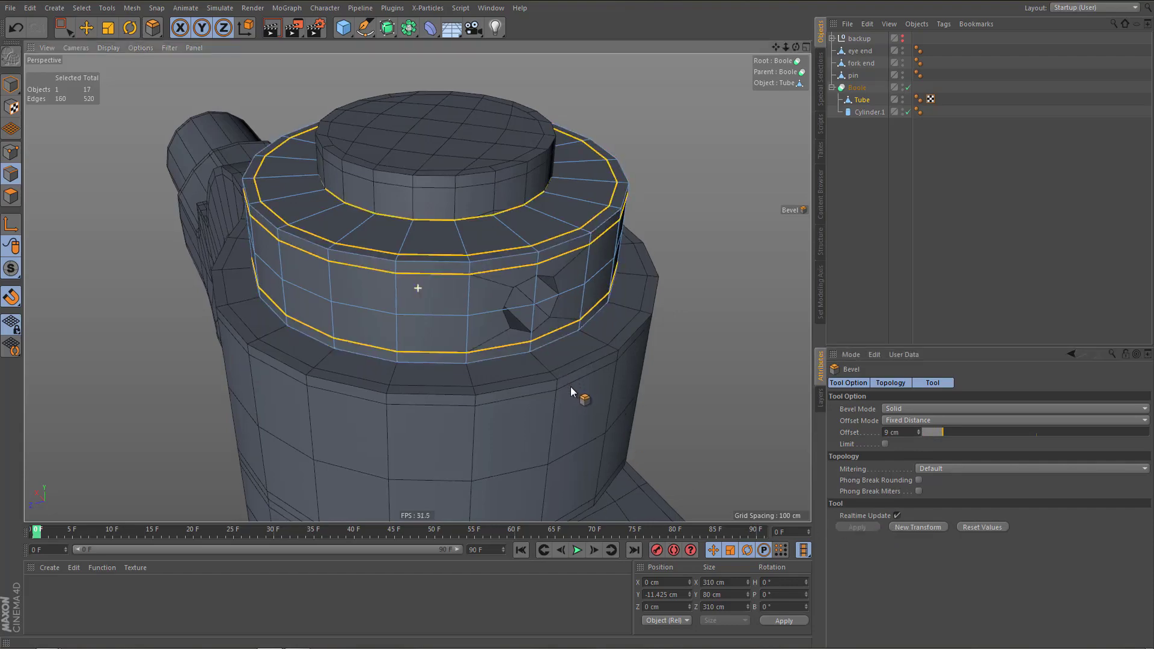
{"action": "middle_click_drag", "start_coordinate": [577, 391], "coordinate": [595, 431], "text": "alt"}
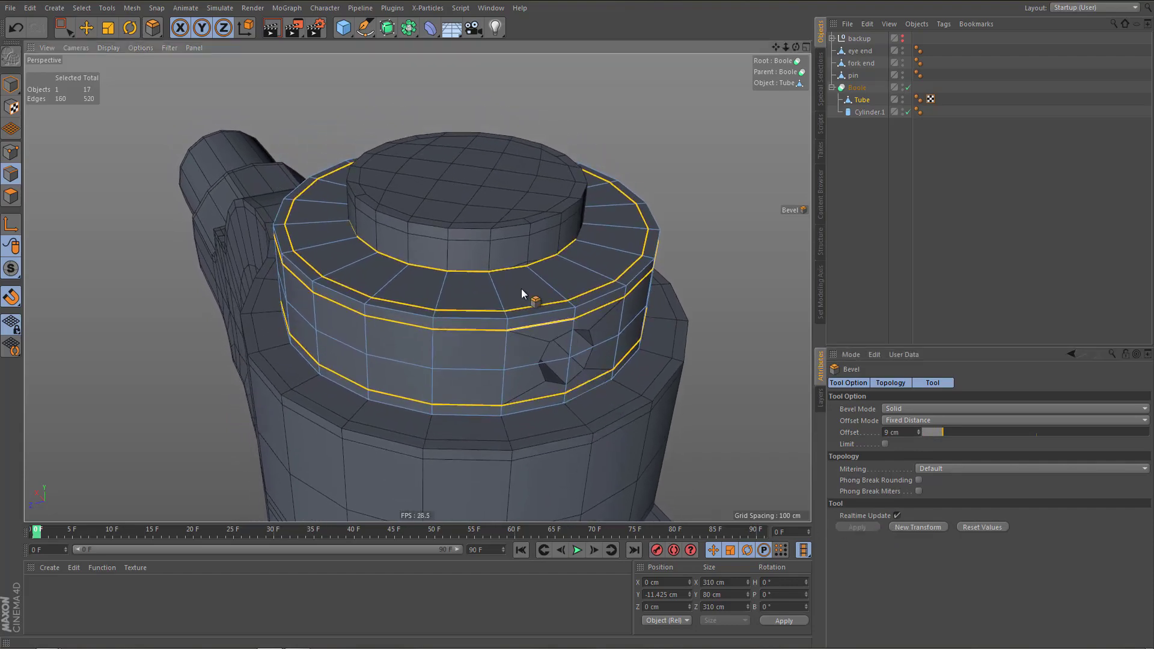
{"action": "mouse_move", "coordinate": [504, 287]}
{"action": "left_mouse_down", "text": "alt"}
{"action": "mouse_move", "coordinate": [549, 362]}
{"action": "mouse_move", "coordinate": [511, 287]}
{"action": "left_mouse_up", "text": "alt"}
{"action": "scroll", "coordinate": [451, 261], "scroll_direction": "up", "scroll_amount": 1}
{"action": "left_click_drag", "start_coordinate": [450, 261], "coordinate": [475, 250], "text": "alt"}
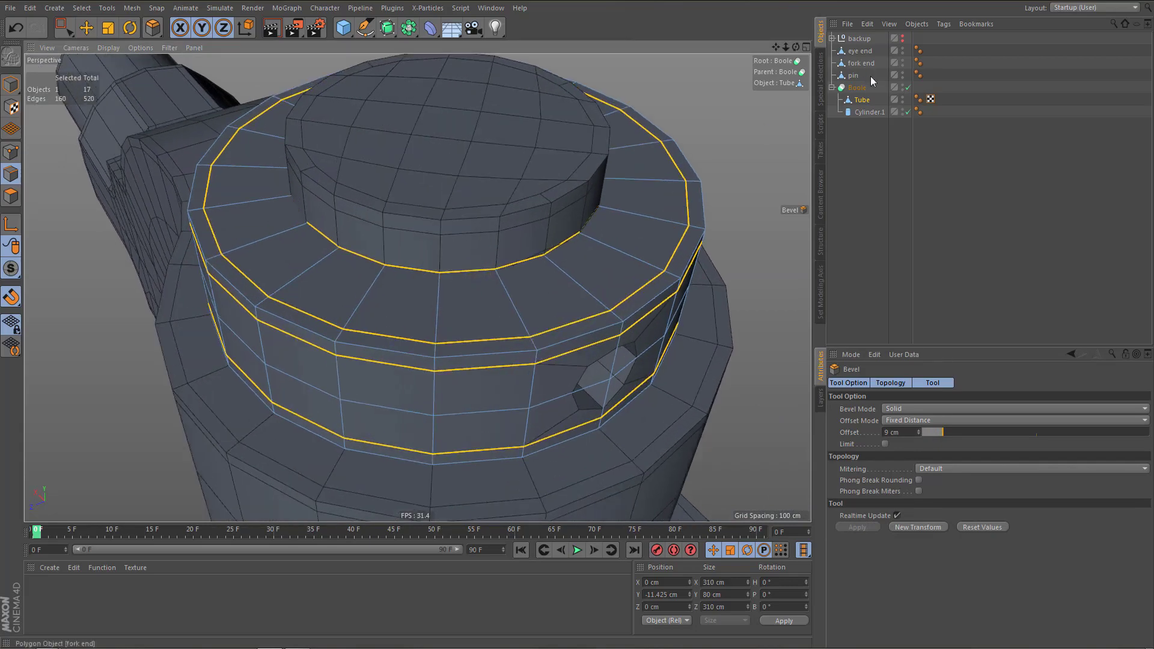
Hide the pin to examine the inside of the bored tube, restore it and check the collar from several views
{"action": "left_click", "coordinate": [902, 74]}
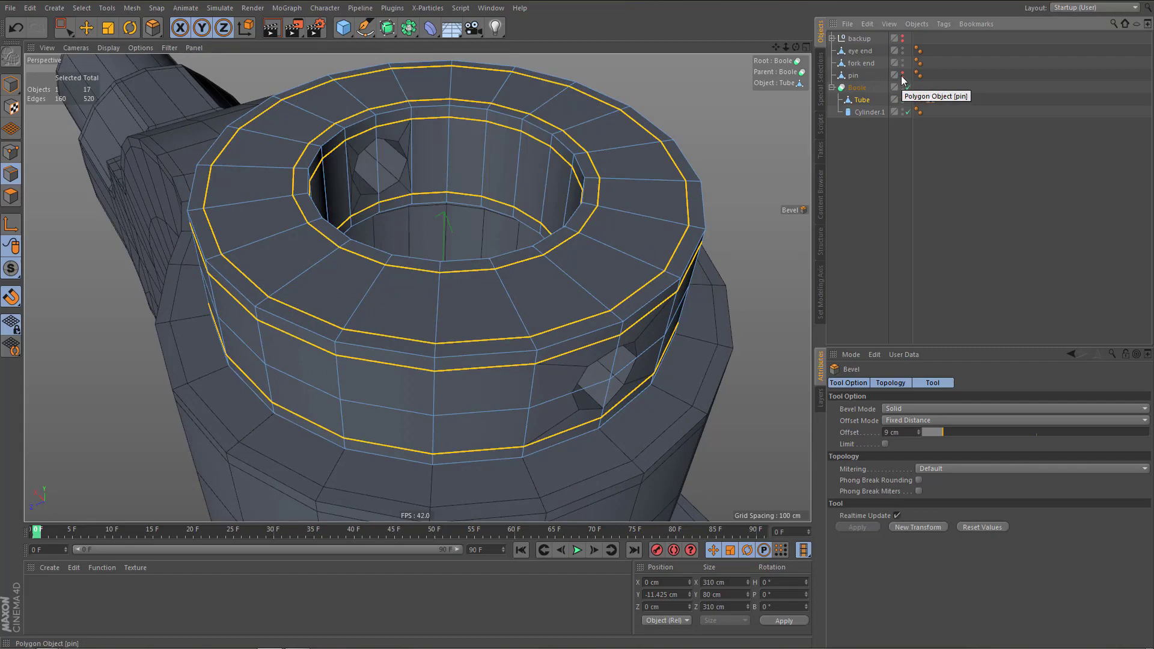
{"action": "left_click", "coordinate": [902, 73]}
{"action": "left_click_drag", "start_coordinate": [572, 252], "coordinate": [554, 273], "text": "alt"}
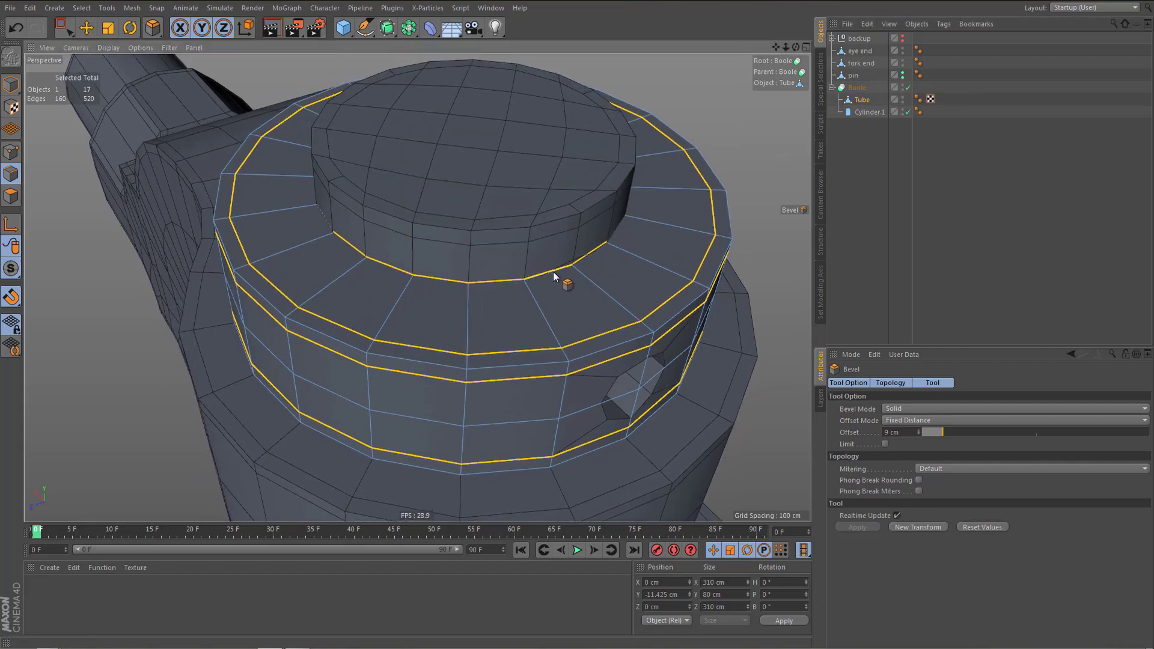
{"action": "middle_click", "coordinate": [518, 279]}
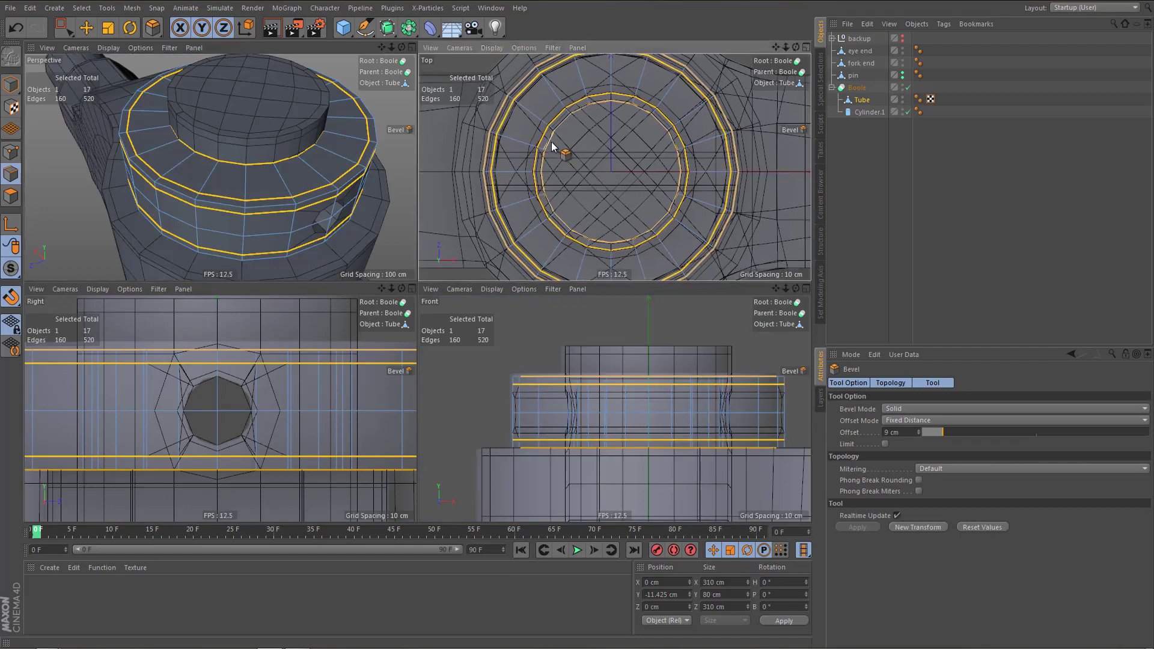
{"action": "middle_click", "coordinate": [361, 180]}
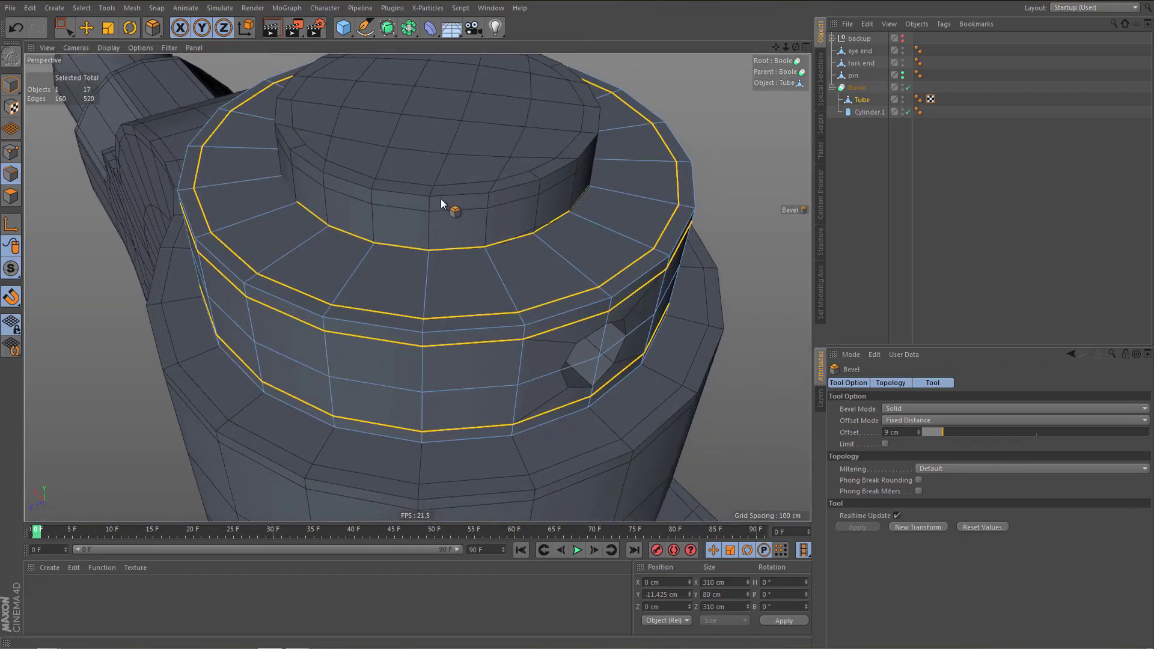
{"action": "right_click_drag", "start_coordinate": [442, 198], "coordinate": [475, 272], "text": "alt"}
{"action": "left_click_drag", "start_coordinate": [474, 272], "coordinate": [488, 264], "text": "alt"}
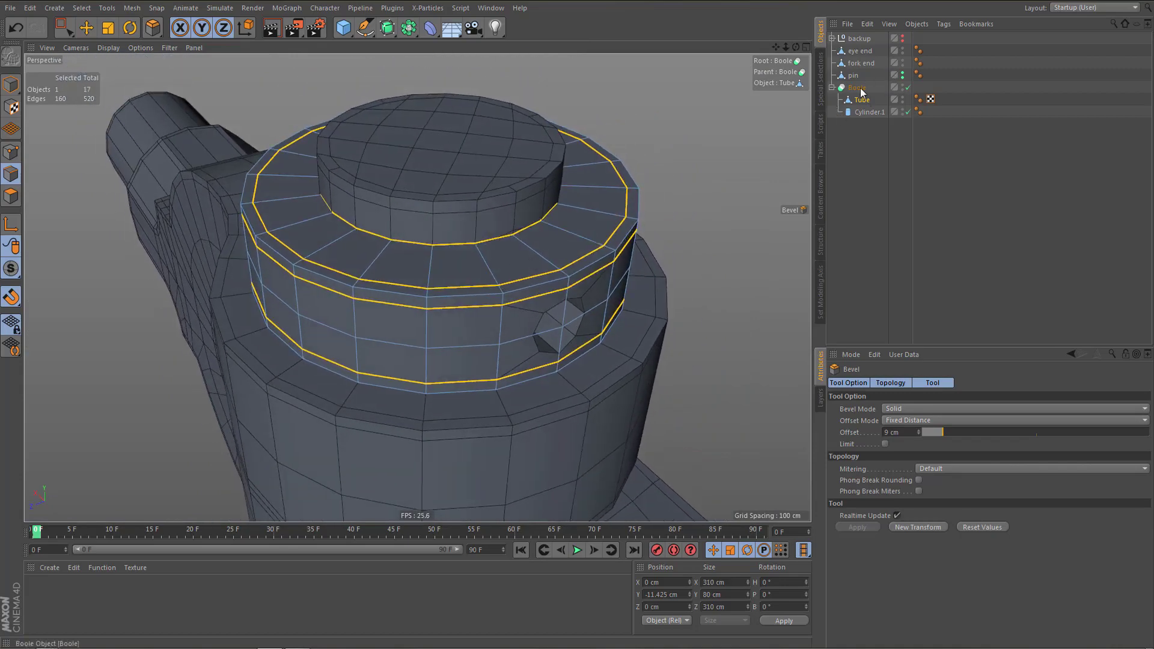
Make the Boole editable and rename the resulting object collar
{"action": "left_click", "coordinate": [858, 88]}
{"action": "key", "text": "c"}
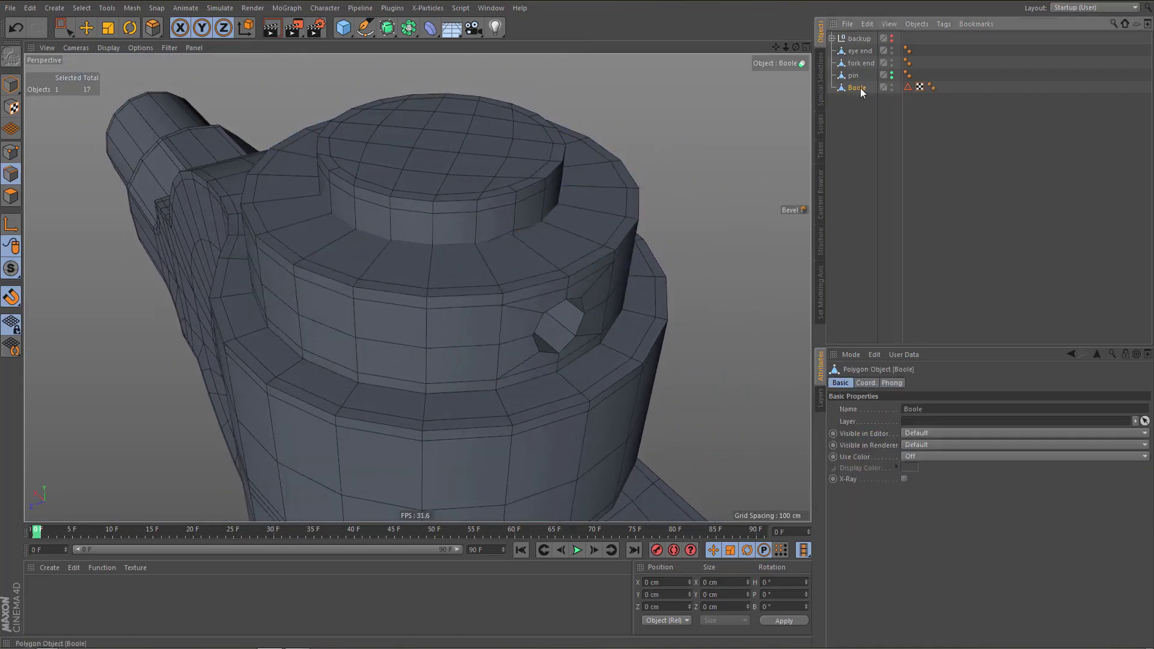
{"action": "double_click", "coordinate": [857, 88]}
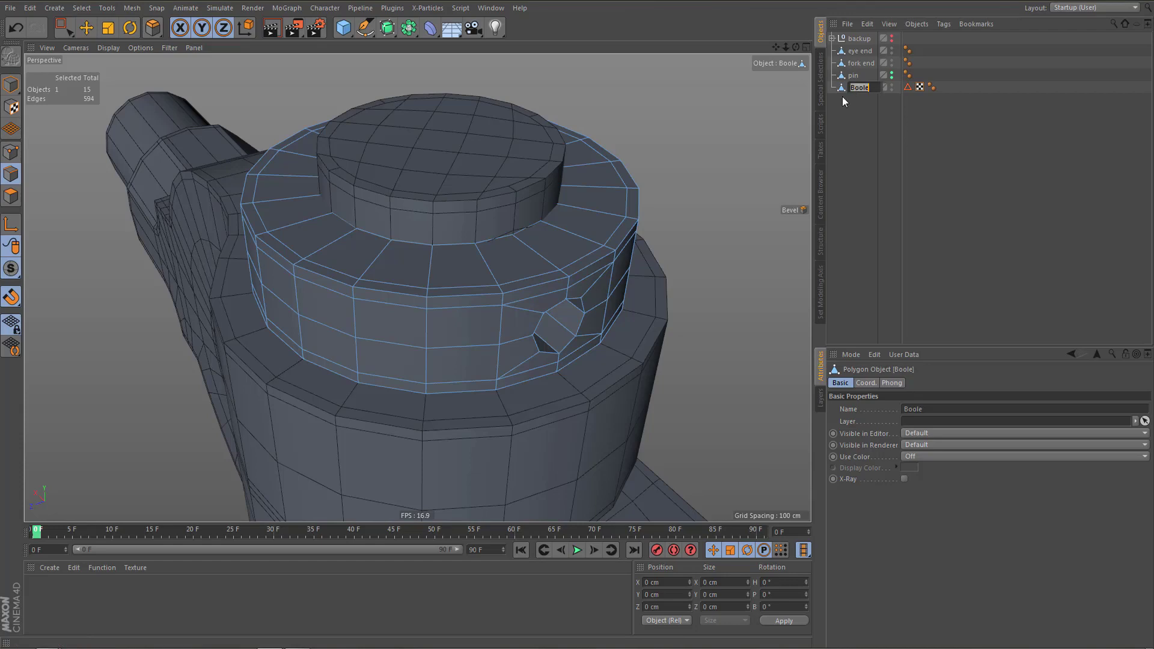
{"action": "type", "text": "collar"}
{"action": "key", "text": "Return"}
Delete the edge selection tag and the UVW tag from the collar
{"action": "left_click", "coordinate": [908, 88]}
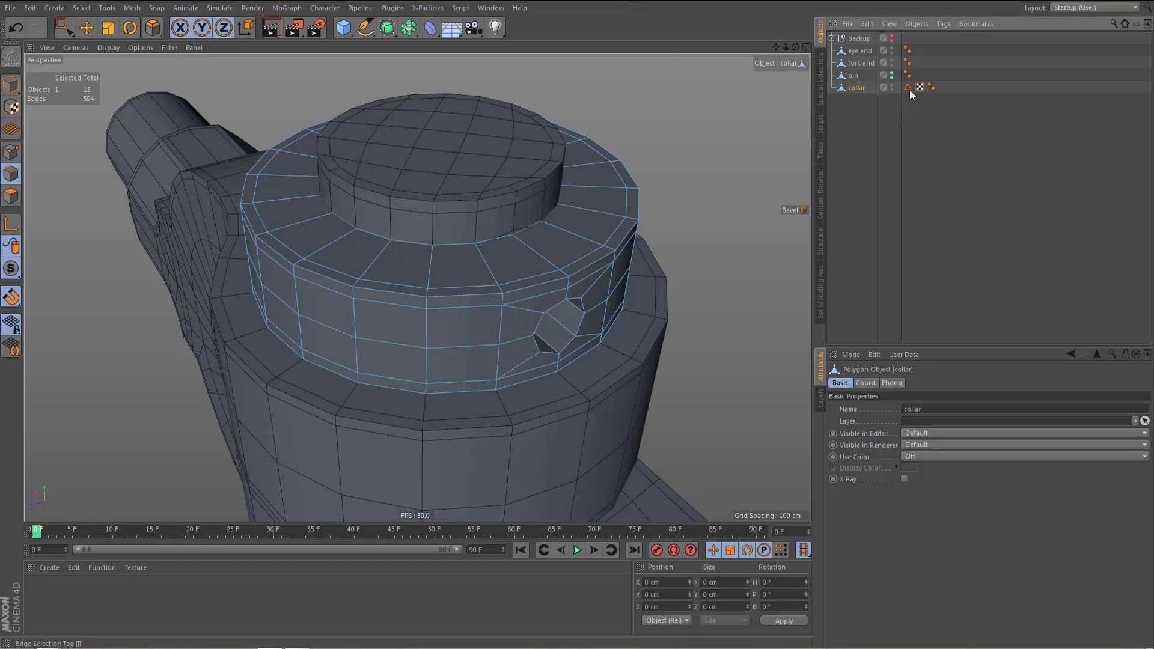
{"action": "left_click", "coordinate": [920, 87], "text": "shift"}
{"action": "key", "text": "Delete"}
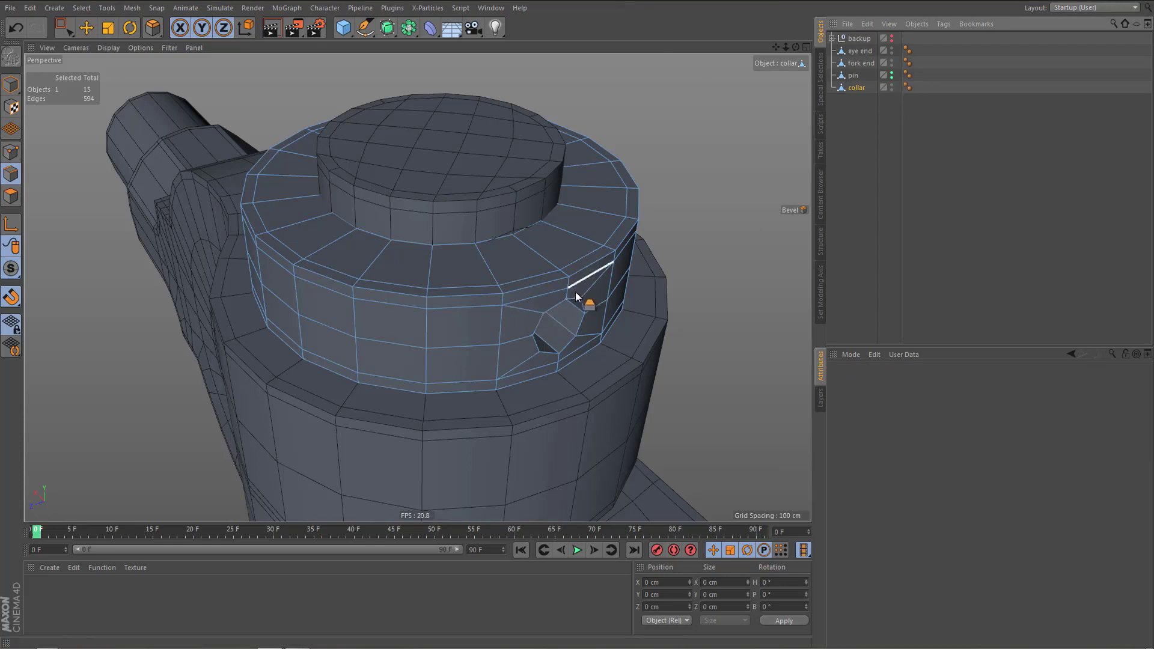
Loop-select the outer rim of one pin hole and isolate the collar with Viewport Solo
{"action": "key", "text": "u"}
{"action": "key", "text": "l"}
{"action": "left_click", "coordinate": [557, 302]}
{"action": "left_click_drag", "start_coordinate": [578, 262], "coordinate": [546, 251], "text": "alt"}
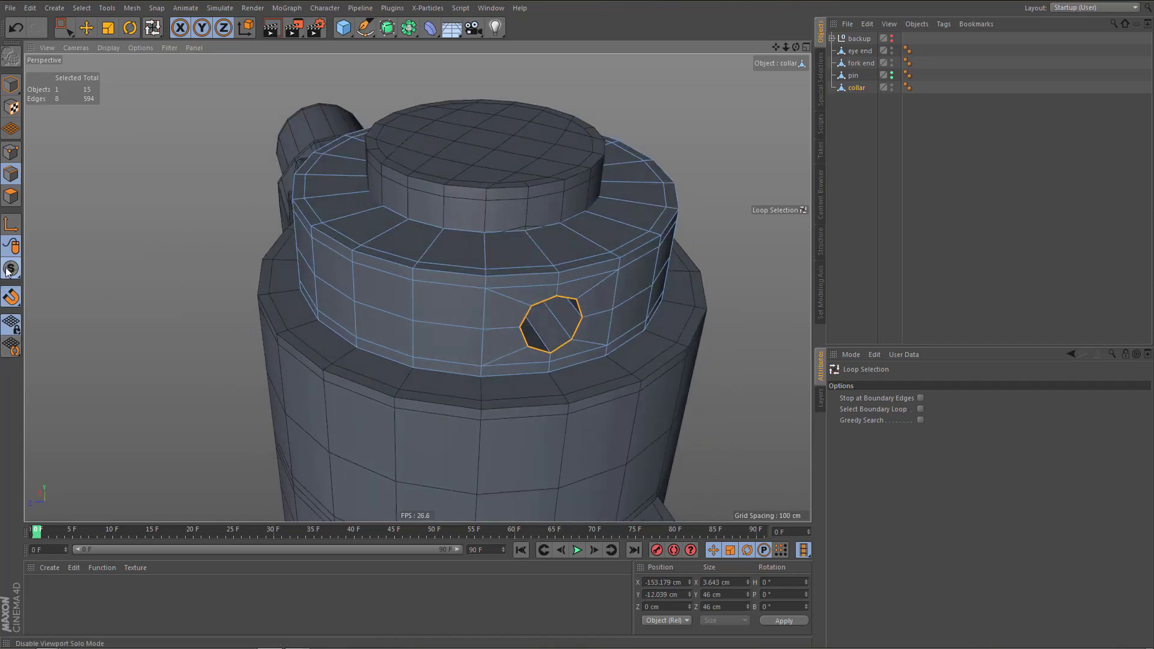
{"action": "left_click_drag", "start_coordinate": [11, 270], "coordinate": [7, 303]}
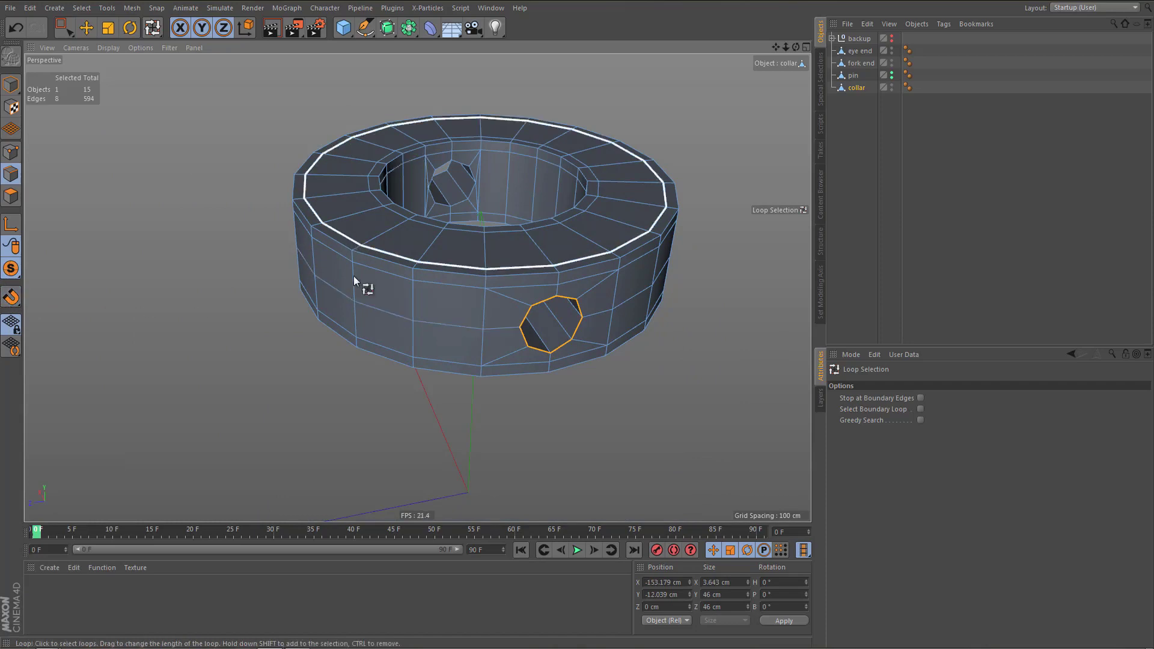
Add the three remaining inner and outer pin-hole rim loops to the edge selection
{"action": "left_click_drag", "start_coordinate": [354, 276], "coordinate": [431, 236], "text": "alt"}
{"action": "left_click", "coordinate": [463, 217], "text": "shift"}
{"action": "left_click_drag", "start_coordinate": [505, 314], "coordinate": [709, 315], "text": "alt"}
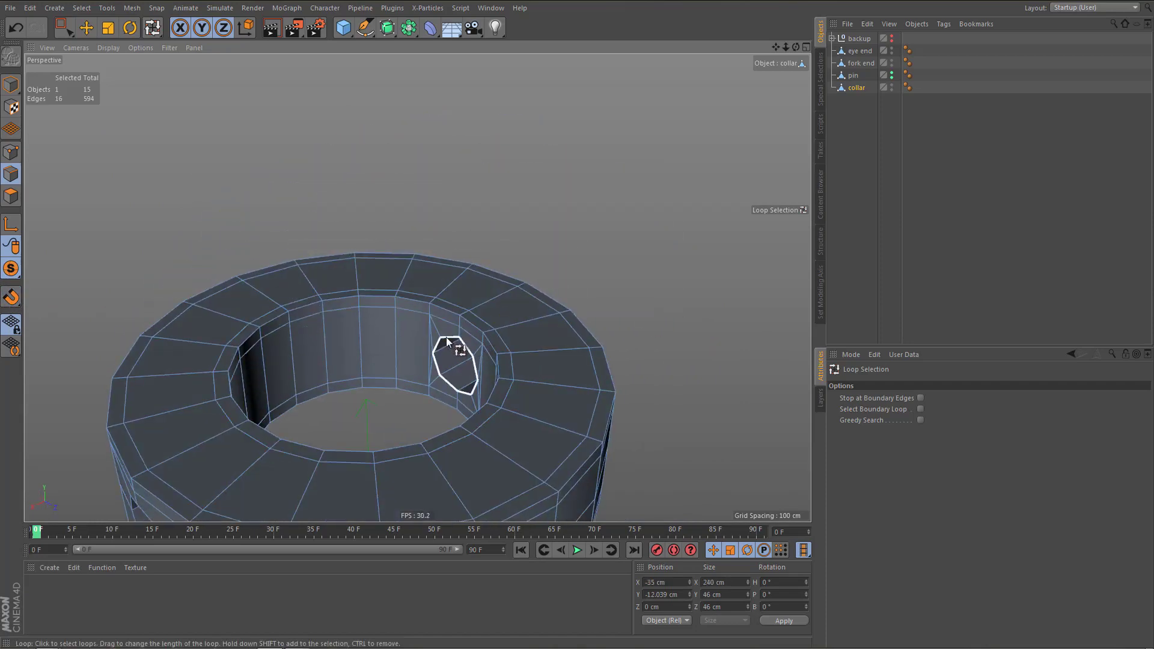
{"action": "left_click", "coordinate": [460, 345], "text": "shift"}
{"action": "left_click_drag", "start_coordinate": [520, 304], "coordinate": [548, 116], "text": "alt"}
{"action": "middle_click_drag", "start_coordinate": [381, 282], "coordinate": [423, 246], "text": "alt"}
{"action": "right_click_drag", "start_coordinate": [423, 245], "coordinate": [529, 272], "text": "alt"}
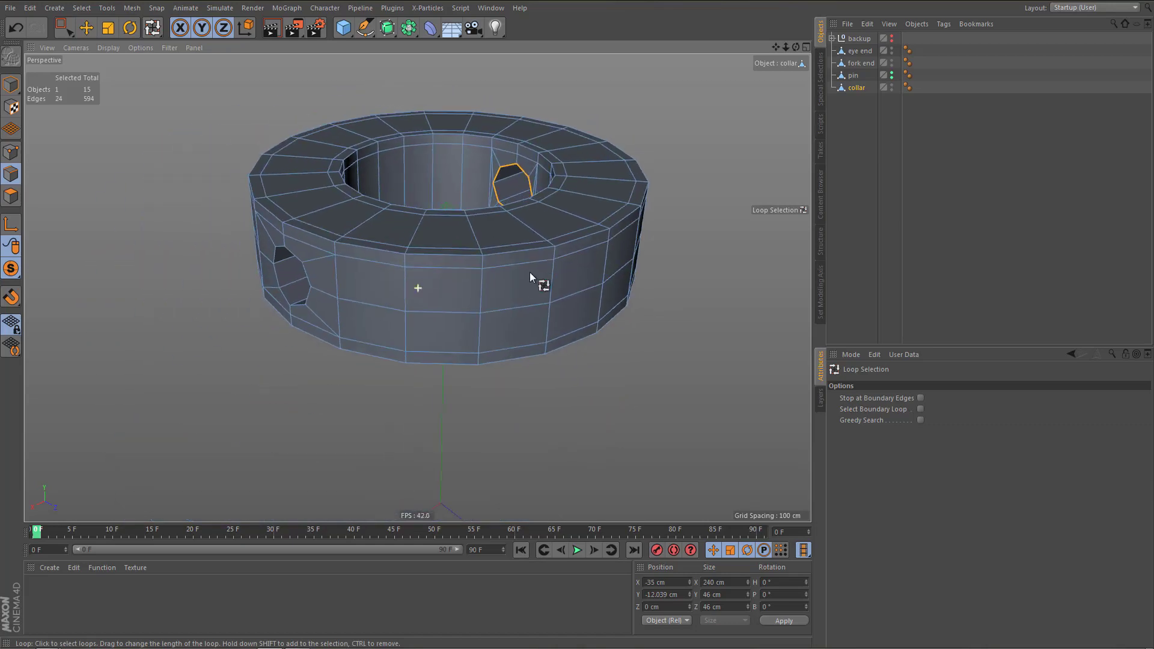
{"action": "middle_click_drag", "start_coordinate": [529, 272], "coordinate": [626, 272], "text": "alt"}
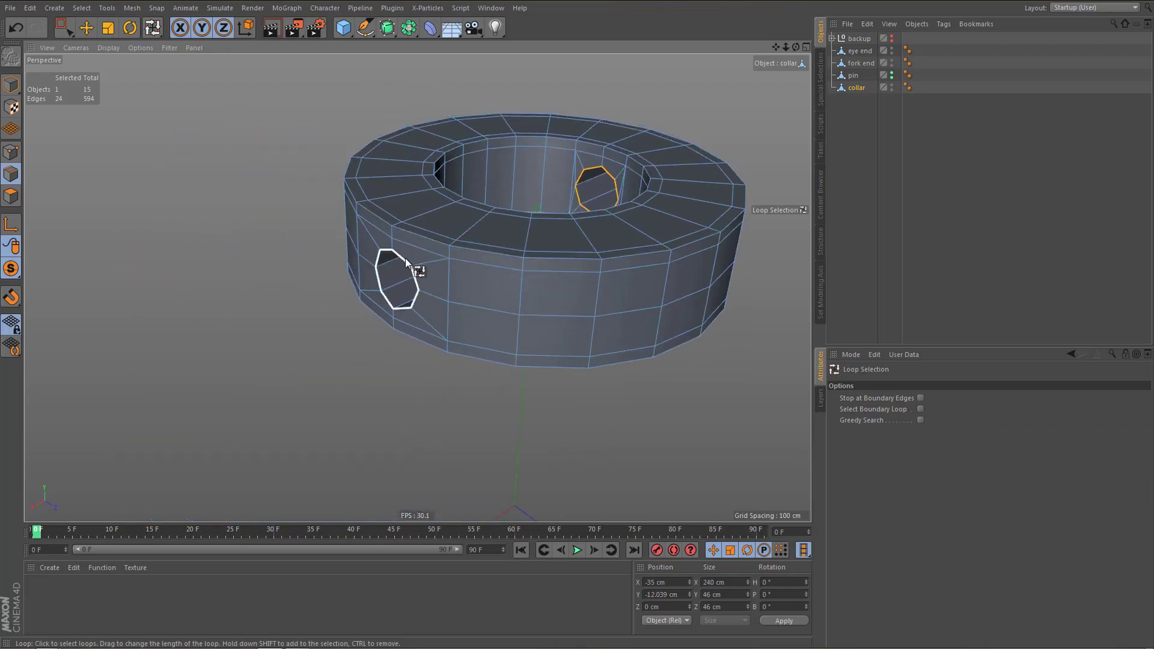
{"action": "left_click", "coordinate": [405, 258], "text": "shift"}
{"action": "left_click_drag", "start_coordinate": [468, 236], "coordinate": [268, 261], "text": "alt"}
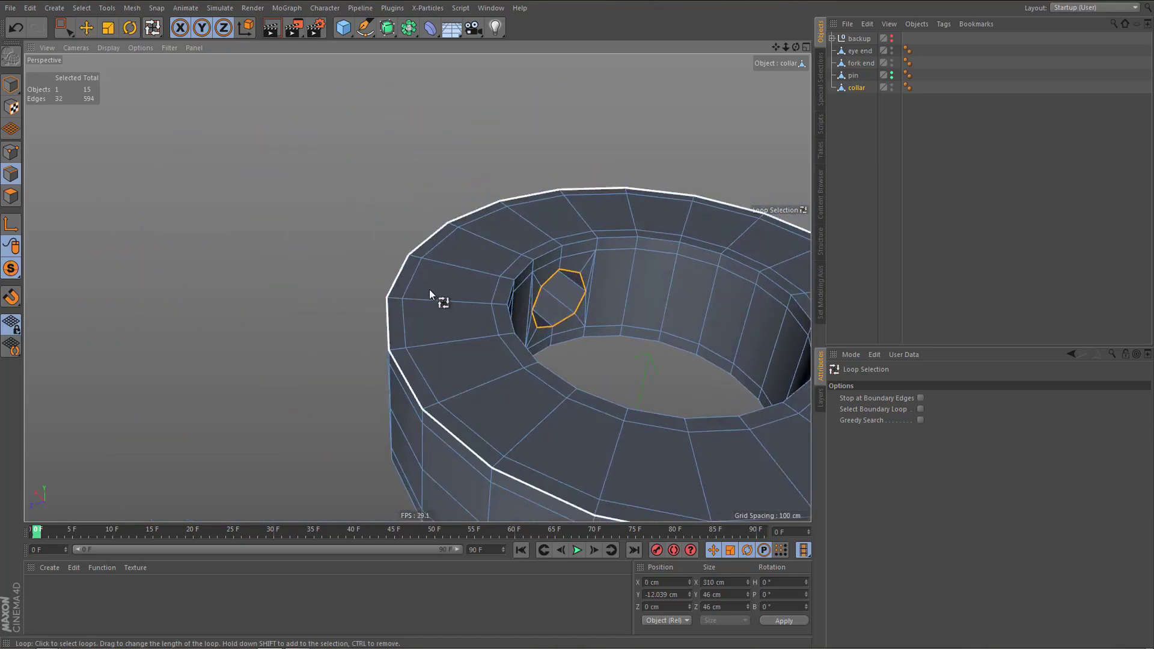
Try a Solid bevel with a 4 cm offset on the selected pin-hole rims and inspect the inner hole
{"action": "key", "text": "m"}
{"action": "key", "text": "s"}
{"action": "left_click_drag", "start_coordinate": [906, 432], "coordinate": [850, 454]}
{"action": "type", "text": "4"}
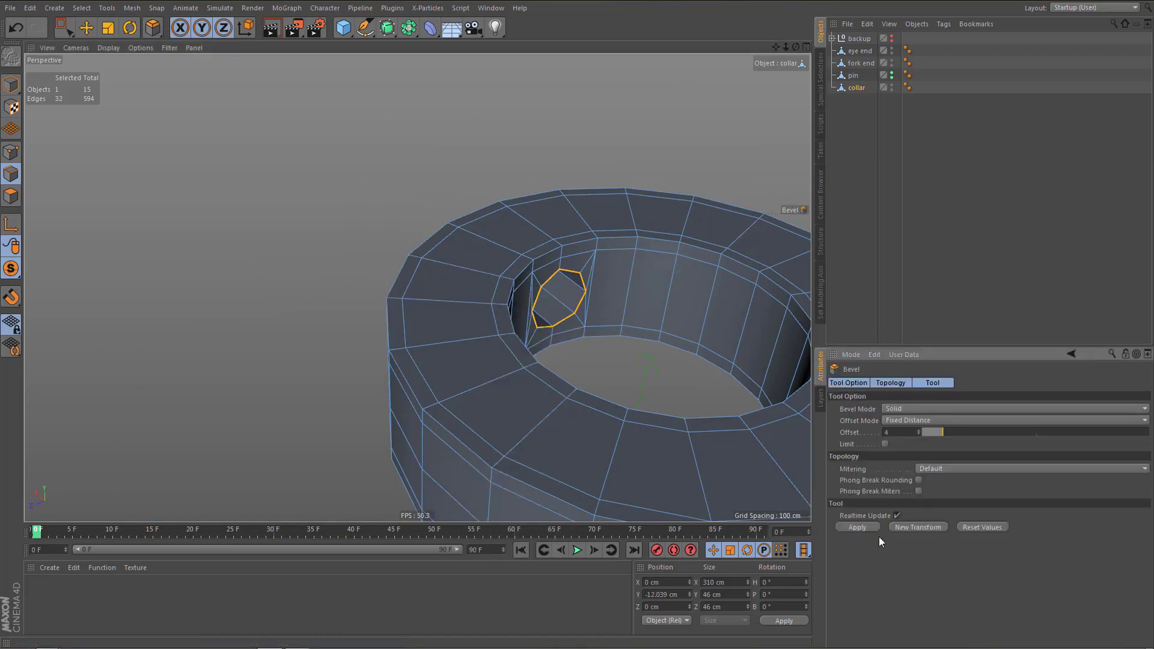
{"action": "left_click", "coordinate": [866, 526]}
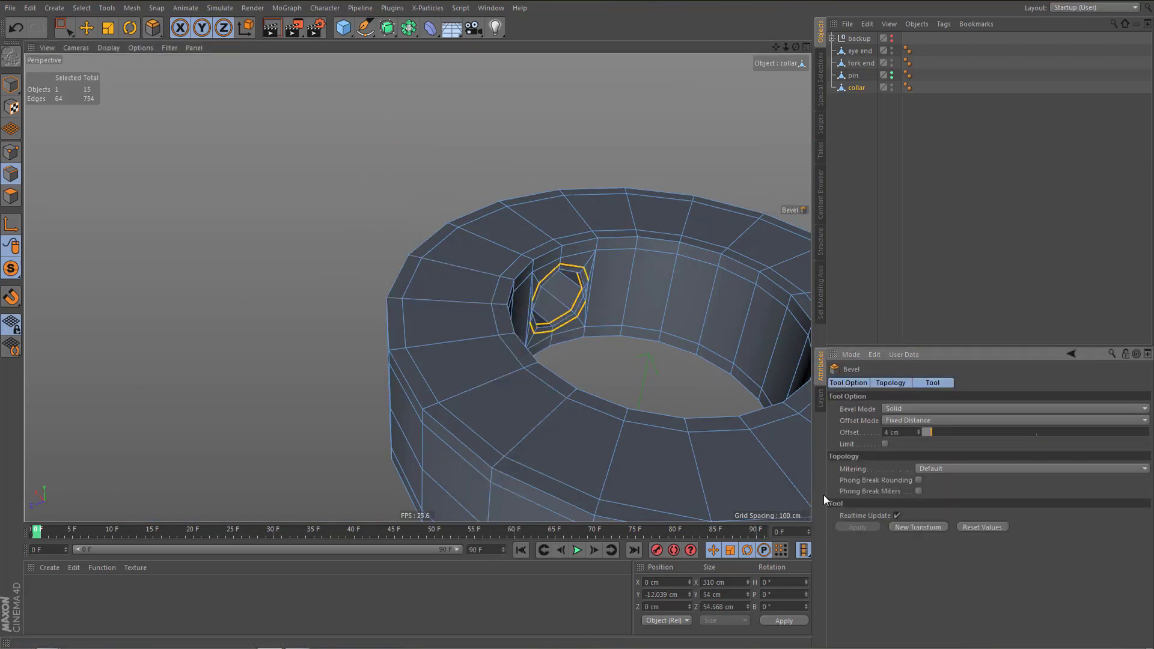
{"action": "scroll", "coordinate": [585, 247], "scroll_direction": "up", "scroll_amount": 5}
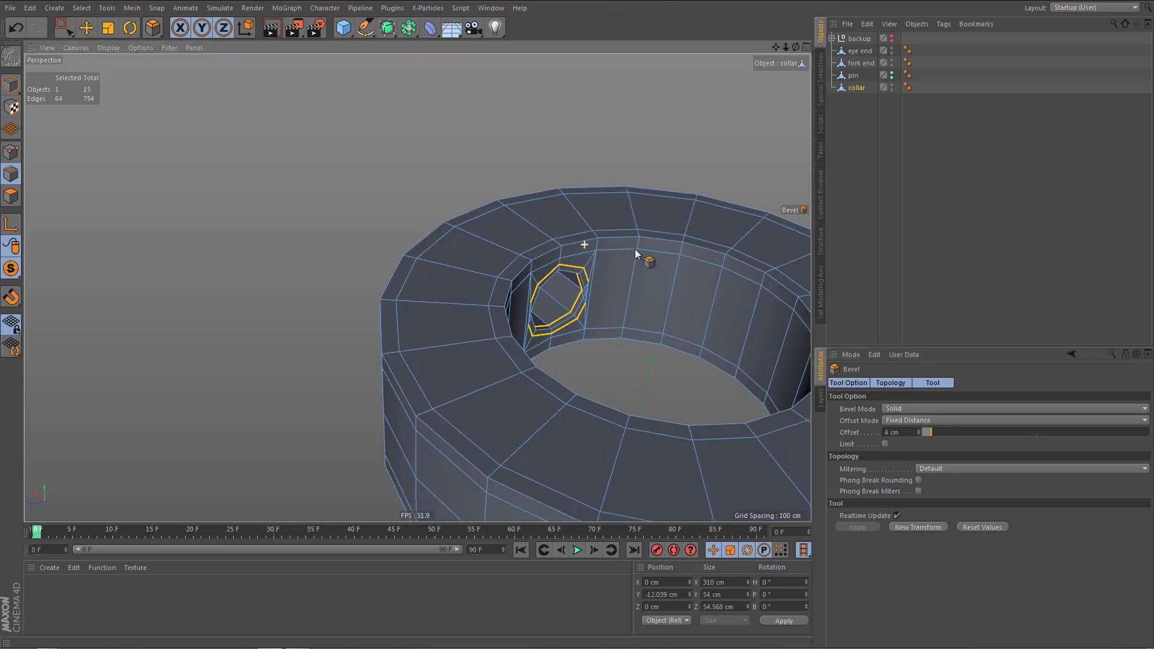
Undo the hole bevel, rim selections, tag deletion, renaming and conversion to return to the live Boole
{"action": "key", "text": "ctrl+z"}
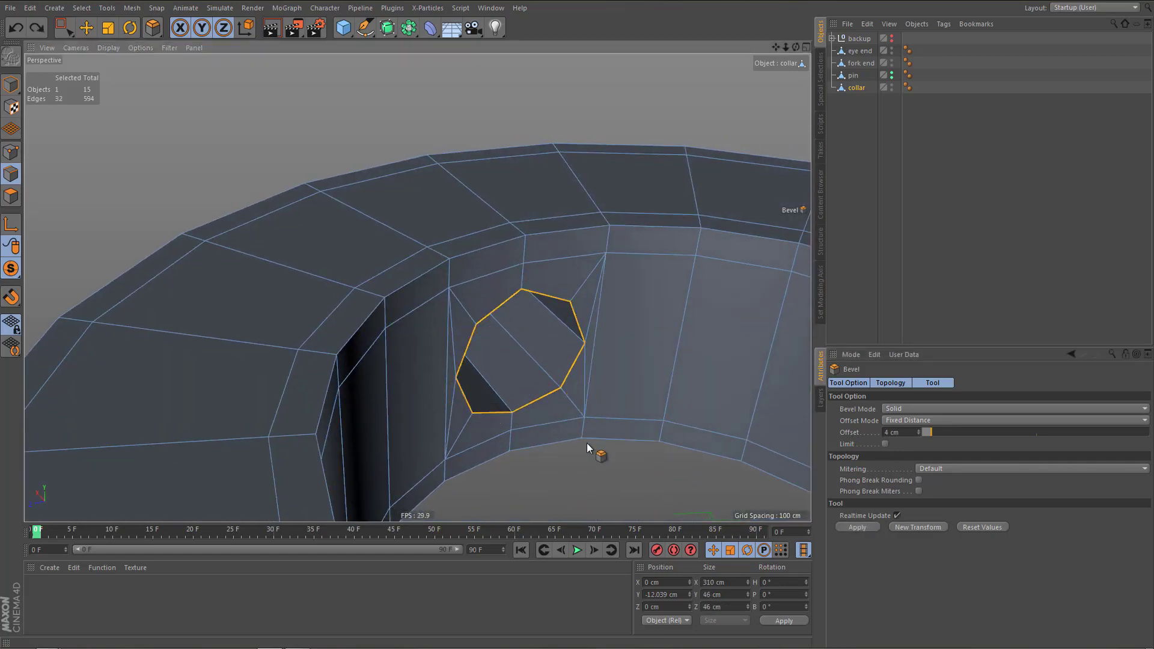
{"action": "left_click_drag", "start_coordinate": [582, 380], "coordinate": [574, 375], "text": "alt"}
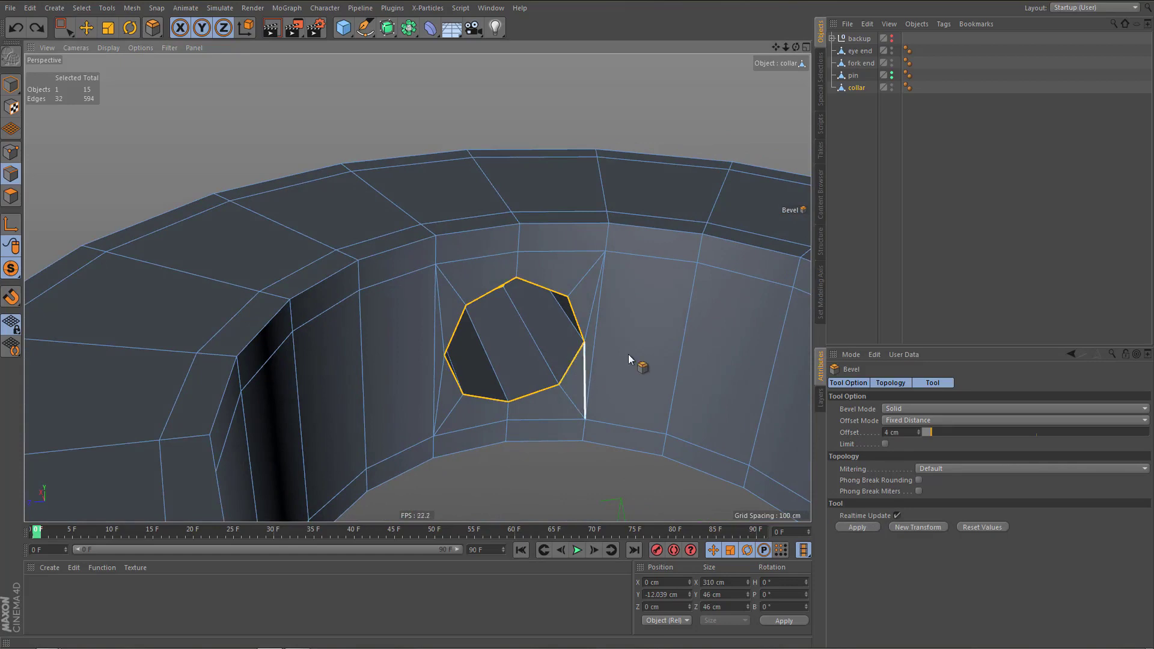
{"action": "key", "text": "ctrl+z"}
{"action": "key", "text": "ctrl+z"}
{"action": "key", "text": "ctrl+z"}
{"action": "key", "text": "ctrl+z"}
{"action": "key", "text": "ctrl+z"}
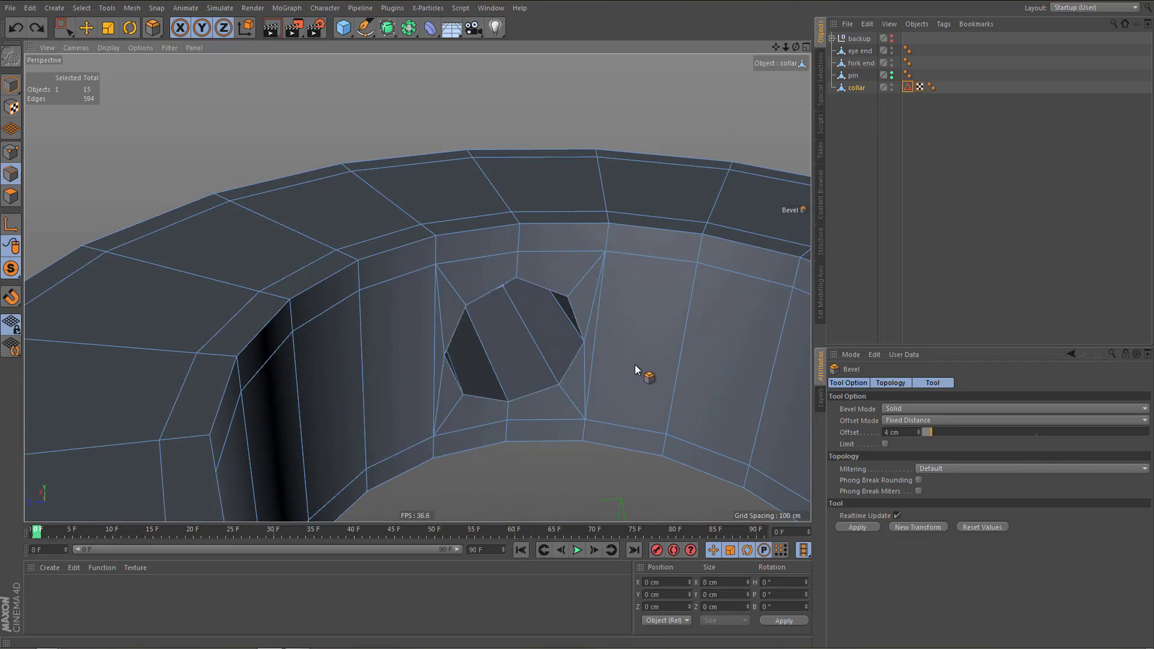
{"action": "key", "text": "ctrl+z"}
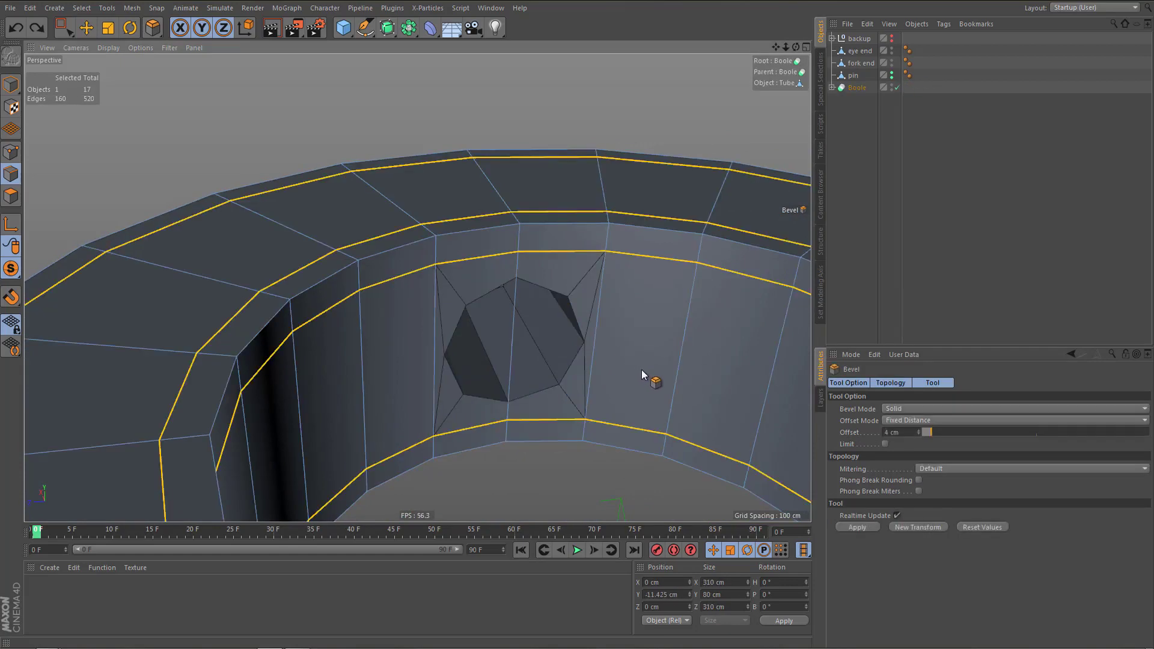
Ring-select the vertical edges of the Tube's inner wall and cut them once to add a middle edge loop
{"action": "key", "text": "0"}
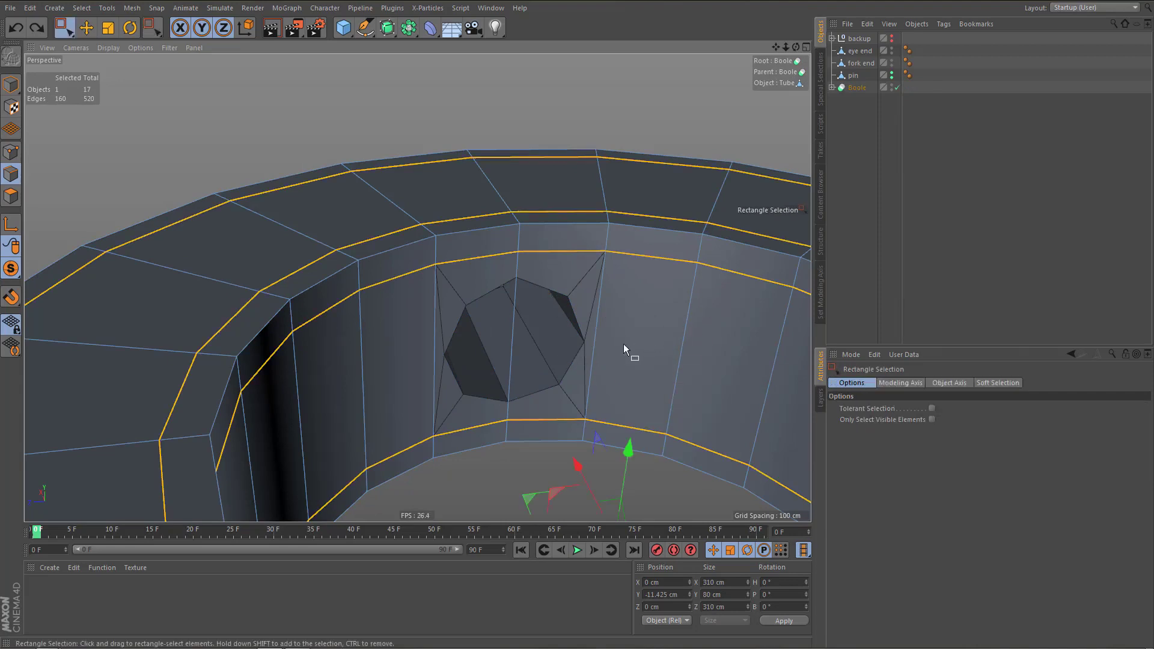
{"action": "key", "text": "u"}
{"action": "key", "text": "b"}
{"action": "left_click", "coordinate": [606, 345]}
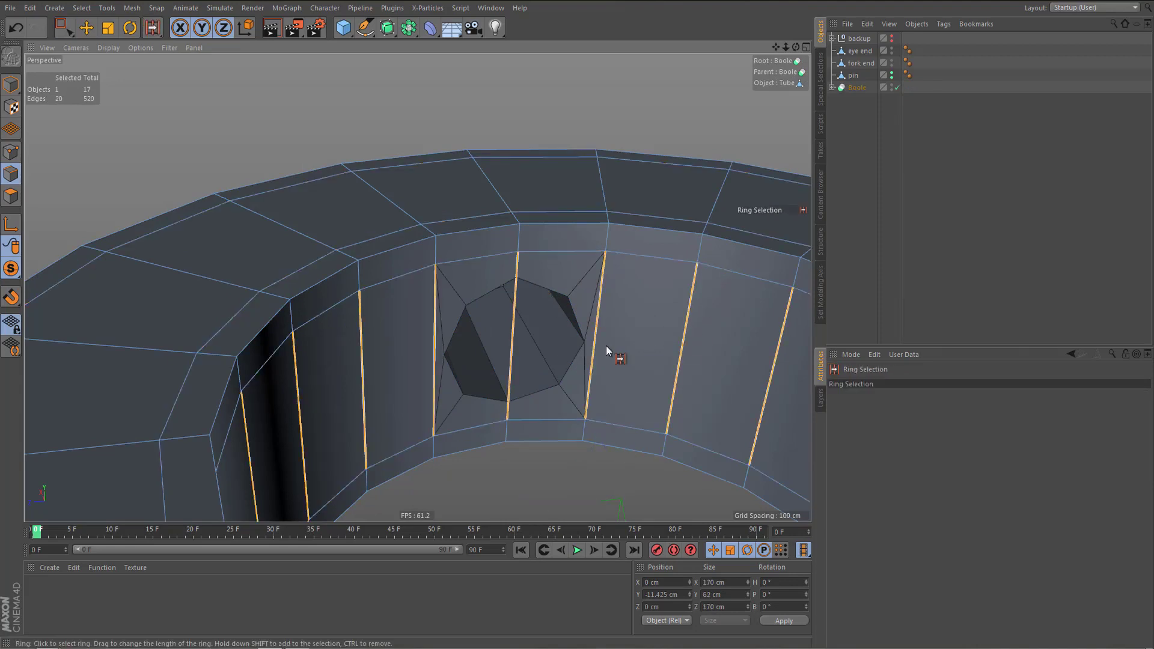
{"action": "key", "text": "m"}
{"action": "key", "text": "m"}
{"action": "key", "text": "e"}
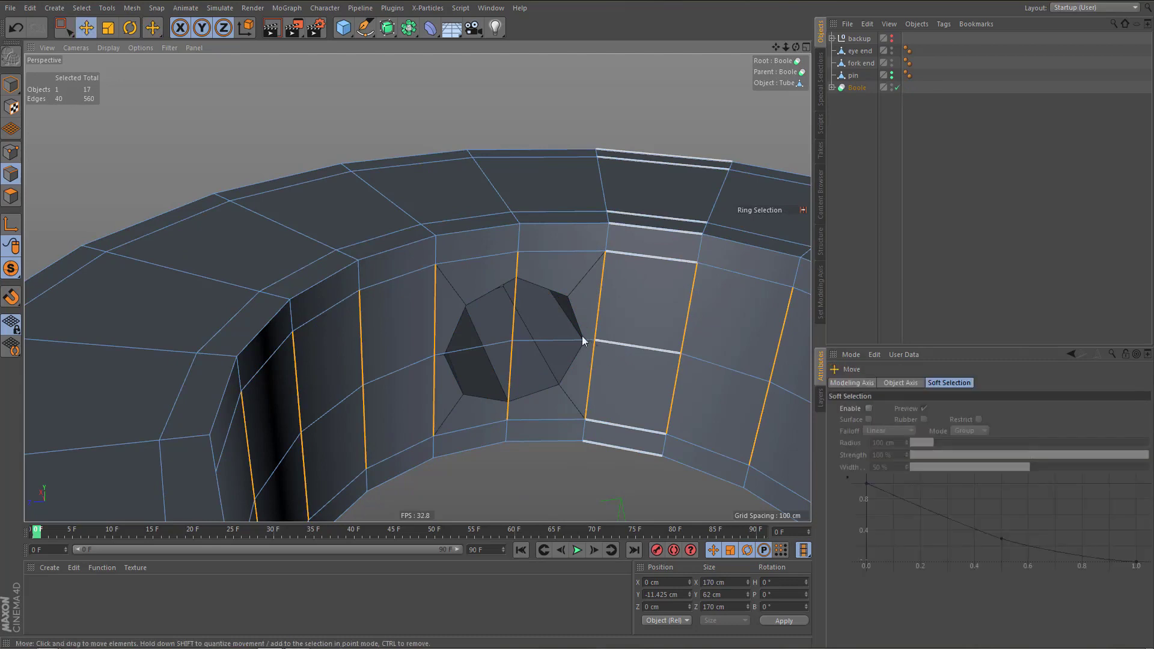
Select the new middle loop of the inner wall and lower it in the right view to Y -12.039 cm, level with the hole's centre
{"action": "double_click", "coordinate": [572, 343]}
{"action": "middle_click", "coordinate": [376, 326]}
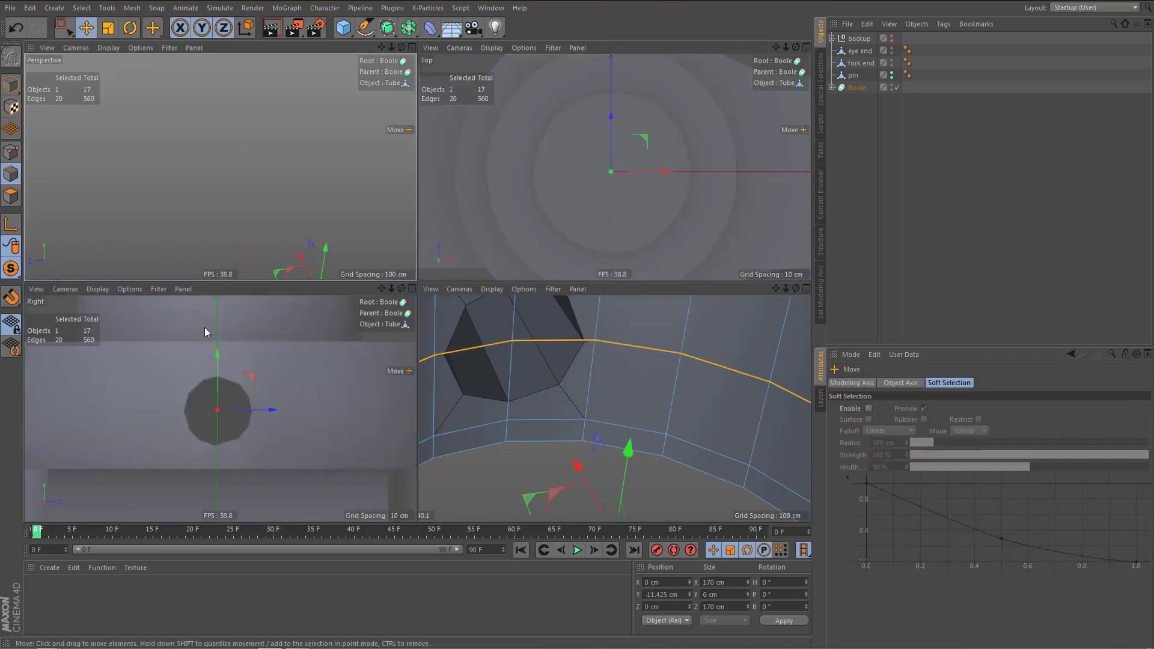
{"action": "middle_click", "coordinate": [304, 378]}
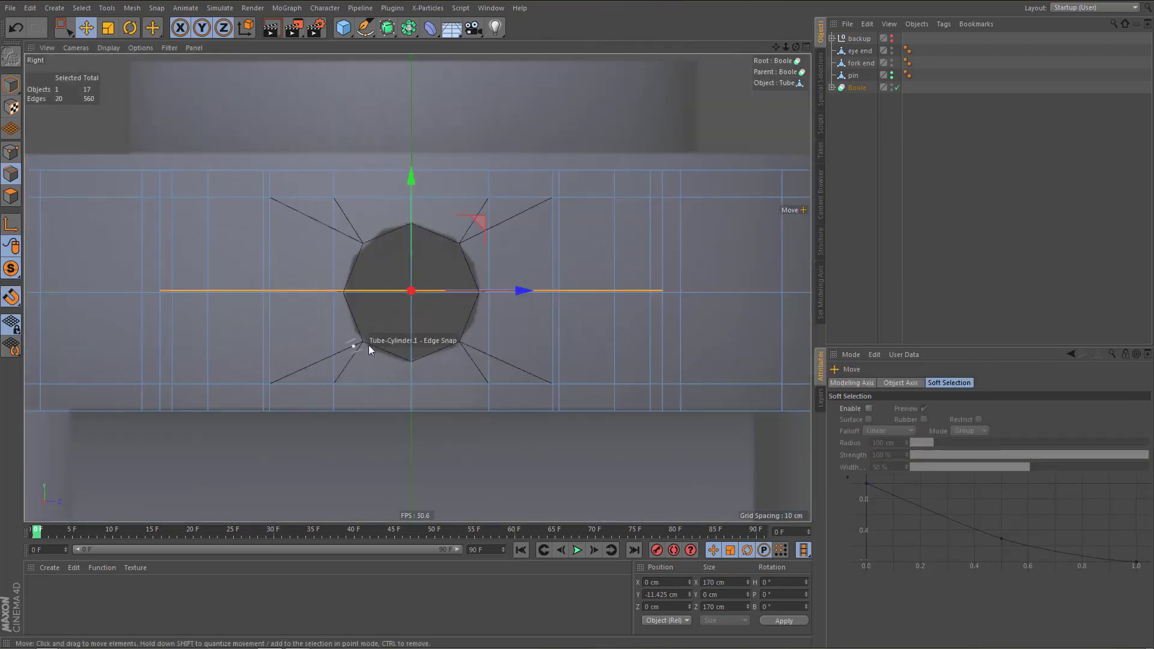
{"action": "scroll", "coordinate": [371, 335], "scroll_direction": "up", "scroll_amount": 3}
{"action": "left_click_drag", "start_coordinate": [448, 155], "coordinate": [443, 156]}
{"action": "scroll", "coordinate": [406, 249], "scroll_direction": "up", "scroll_amount": 1}
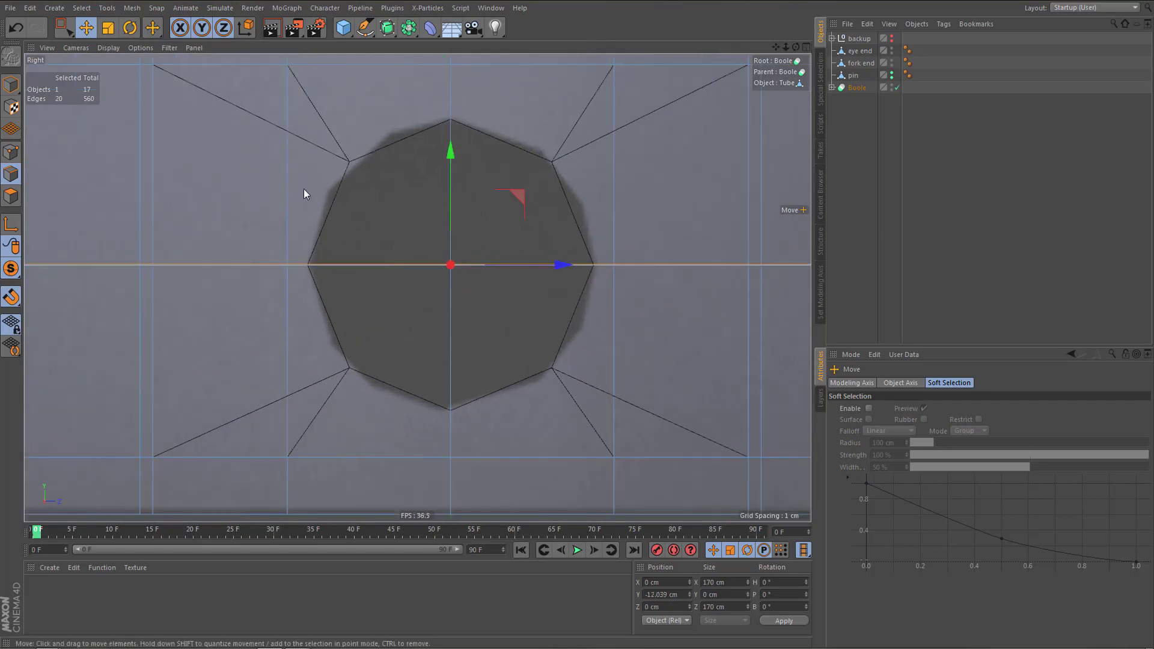
{"action": "middle_click", "coordinate": [323, 205]}
{"action": "middle_click", "coordinate": [324, 206]}
{"action": "scroll", "coordinate": [410, 253], "scroll_direction": "down", "scroll_amount": 2}
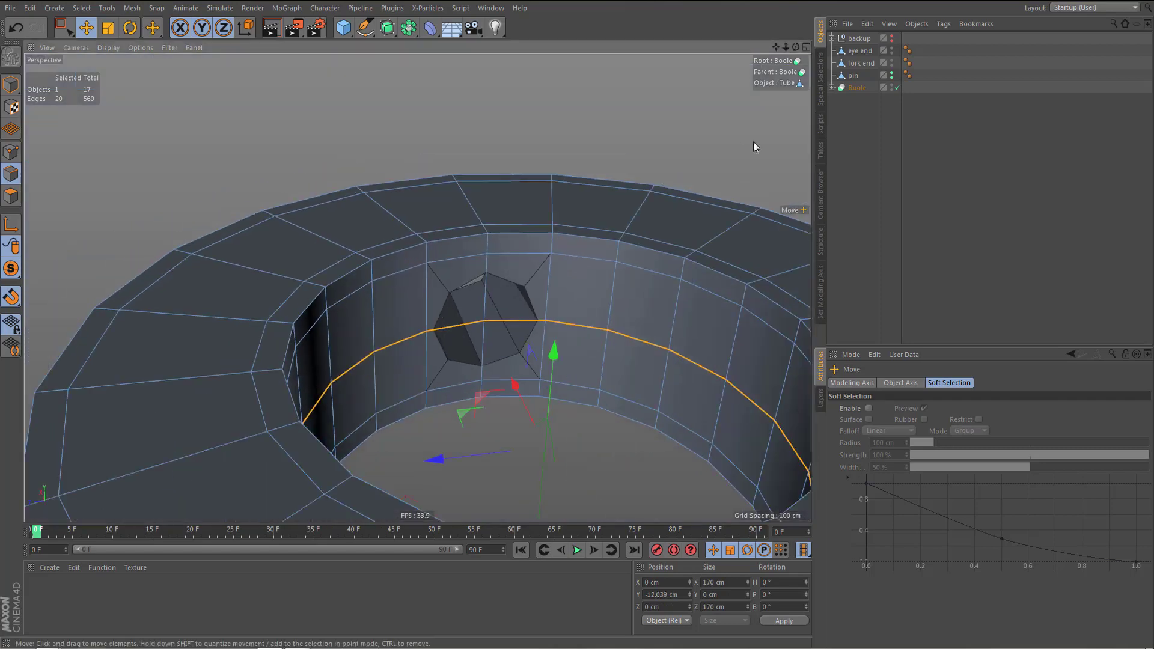
Convert the Boole into a single editable polygon object
{"action": "left_click", "coordinate": [857, 90]}
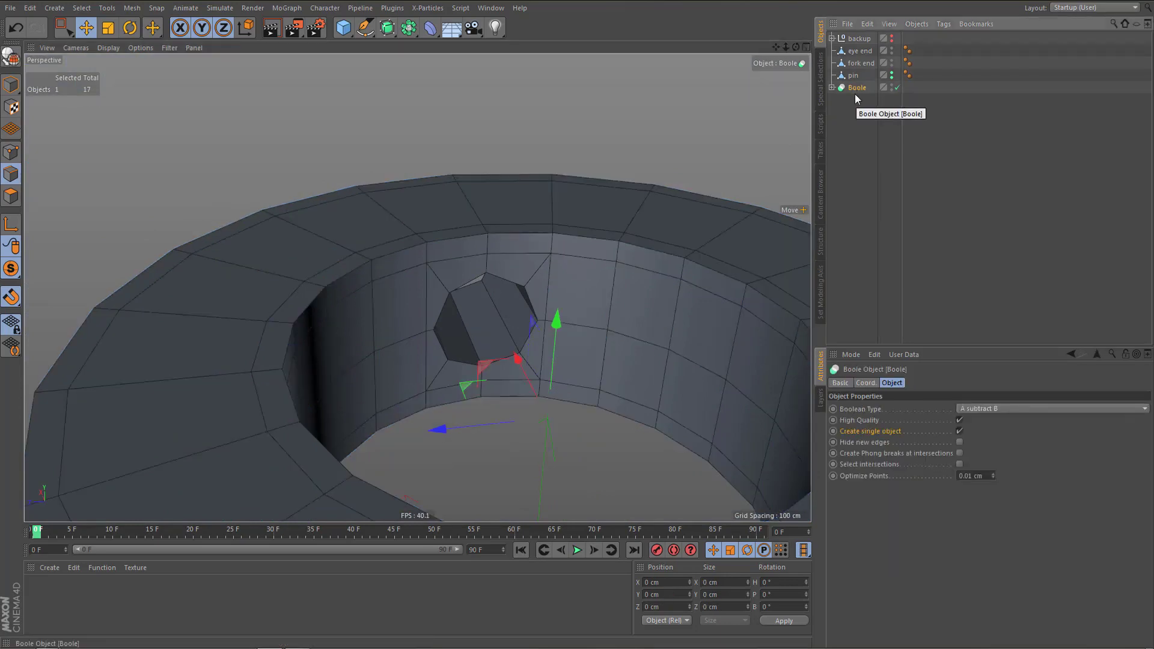
{"action": "key", "text": "c"}
{"action": "middle_click_drag", "start_coordinate": [664, 283], "coordinate": [642, 273], "text": "alt"}
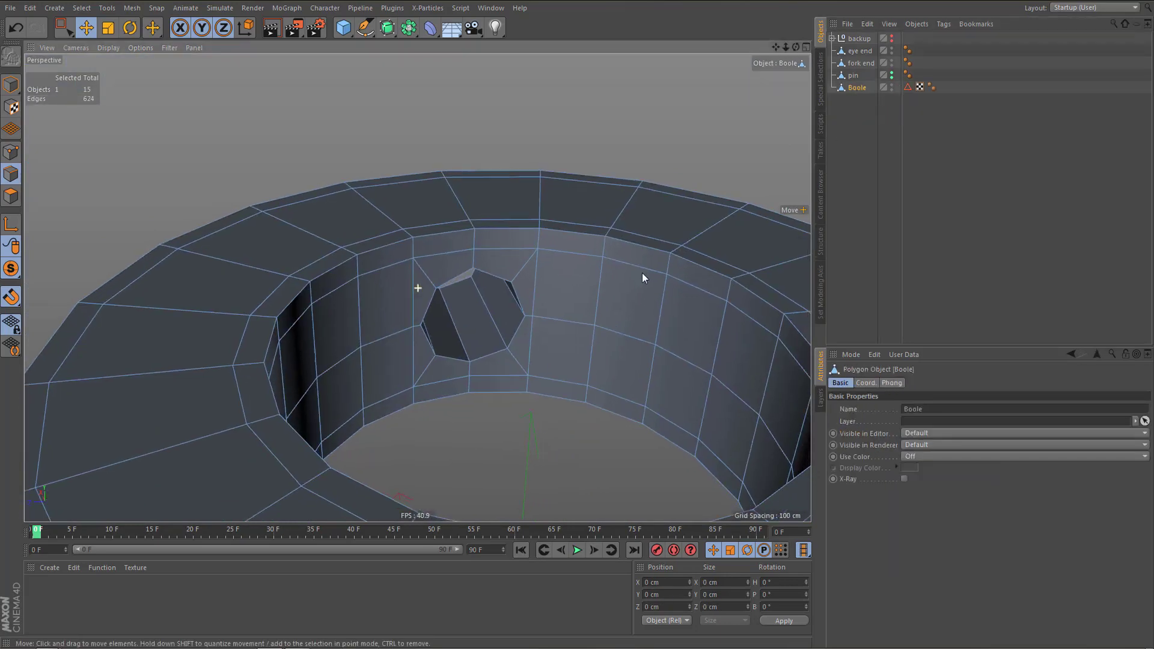
Loop-select all four pin-hole rims, inner and outer, on both sides of the ring
{"action": "key", "text": "u"}
{"action": "key", "text": "l"}
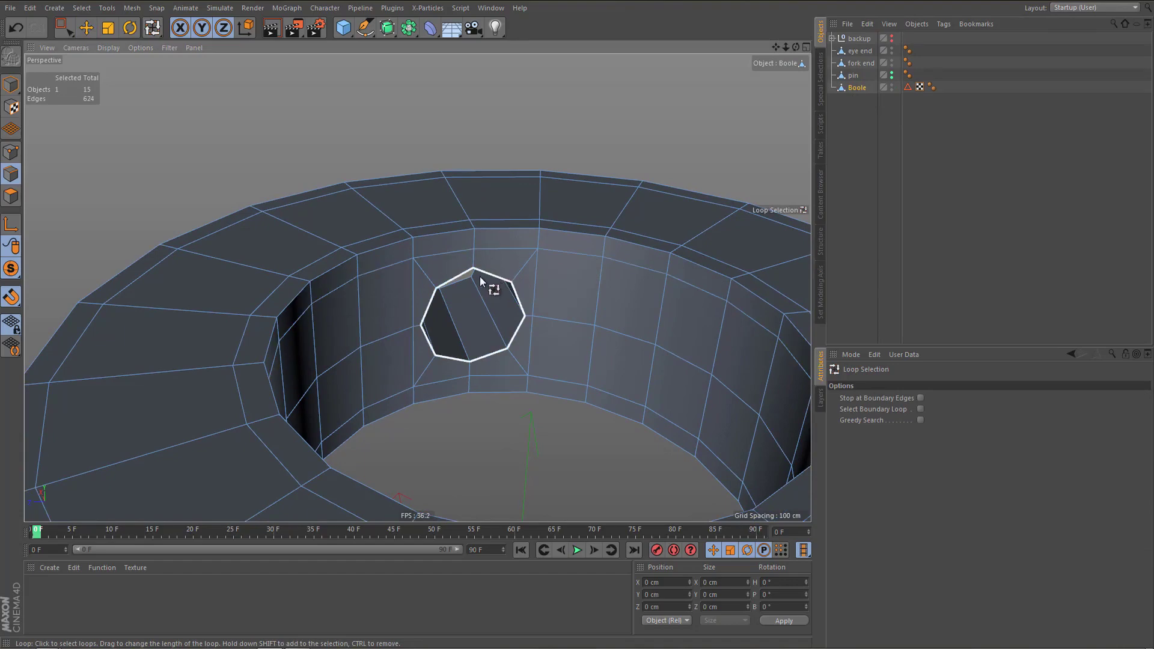
{"action": "left_click", "coordinate": [488, 273]}
{"action": "left_click_drag", "start_coordinate": [488, 273], "coordinate": [565, 268], "text": "alt"}
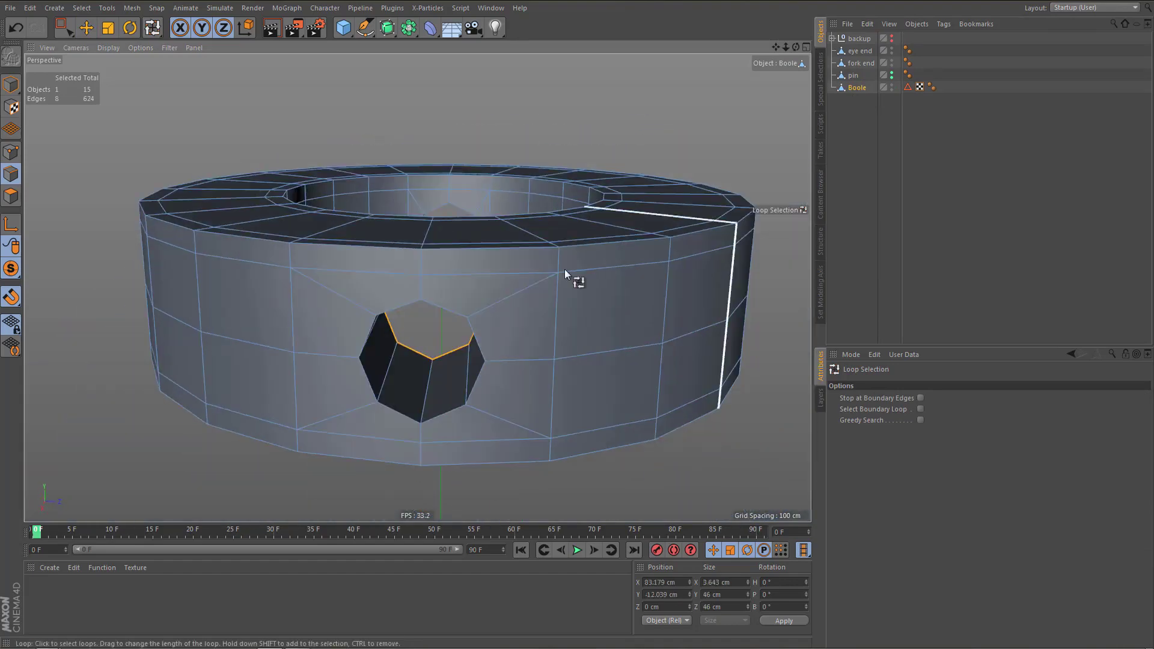
{"action": "left_click", "coordinate": [450, 307], "text": "shift"}
{"action": "left_click_drag", "start_coordinate": [583, 210], "coordinate": [504, 209], "text": "alt"}
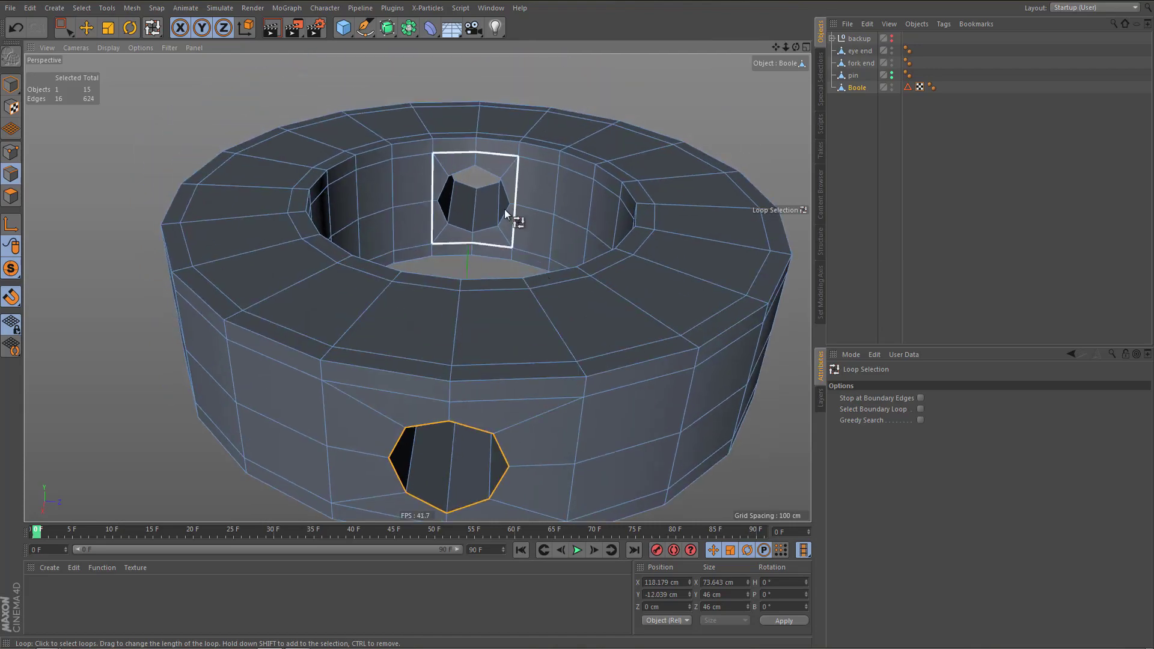
{"action": "left_click", "coordinate": [486, 168], "text": "shift"}
{"action": "left_click_drag", "start_coordinate": [590, 164], "coordinate": [431, 329], "text": "alt"}
{"action": "left_click", "coordinate": [528, 371], "text": "shift"}
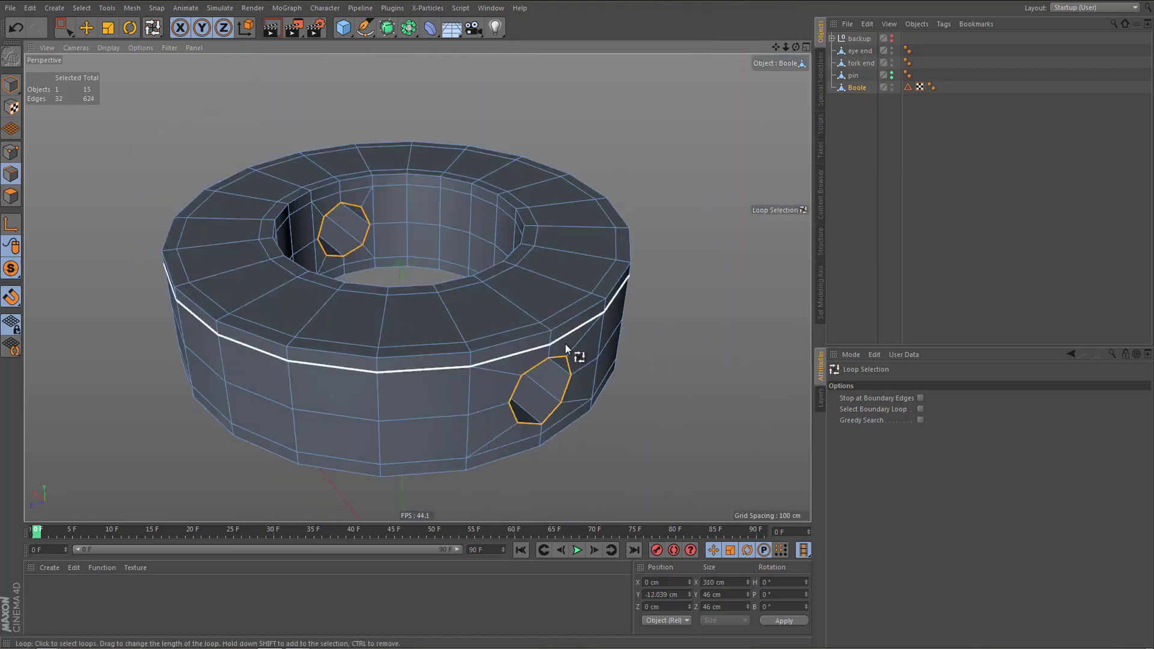
Bevel the selected pin-hole rims in Solid mode with a fixed-distance offset of 4 cm
{"action": "key", "text": "m"}
{"action": "key", "text": "m"}
{"action": "left_click", "coordinate": [867, 526]}
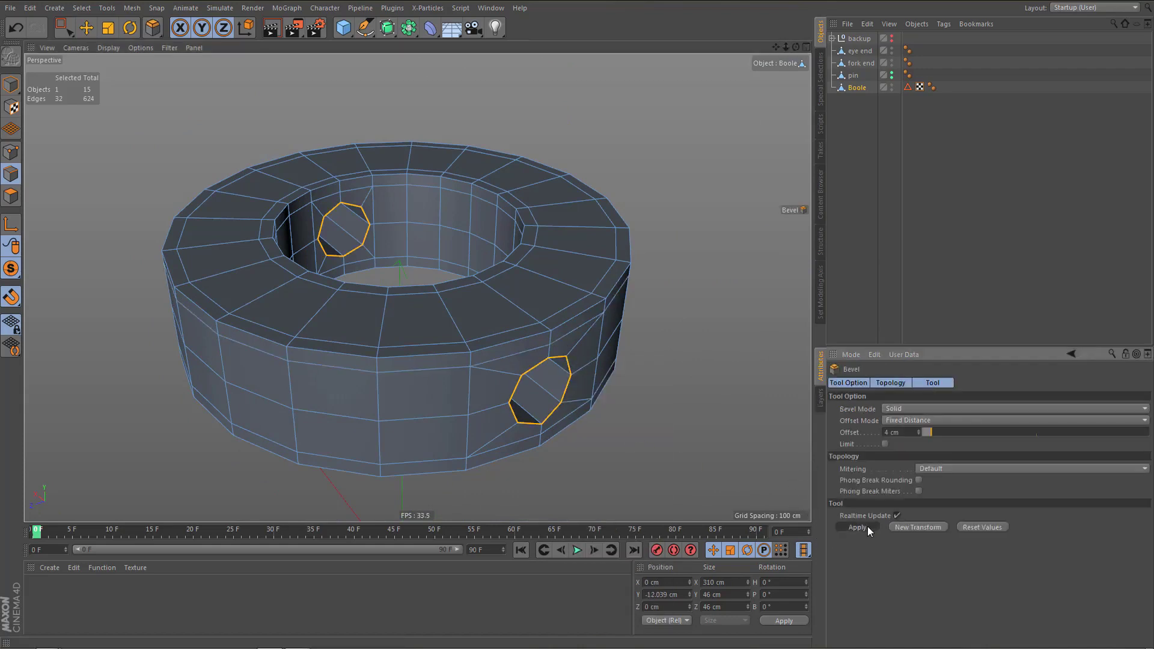
{"action": "left_click_drag", "start_coordinate": [585, 415], "coordinate": [609, 366], "text": "alt"}
{"action": "left_click_drag", "start_coordinate": [526, 277], "coordinate": [584, 335], "text": "alt"}
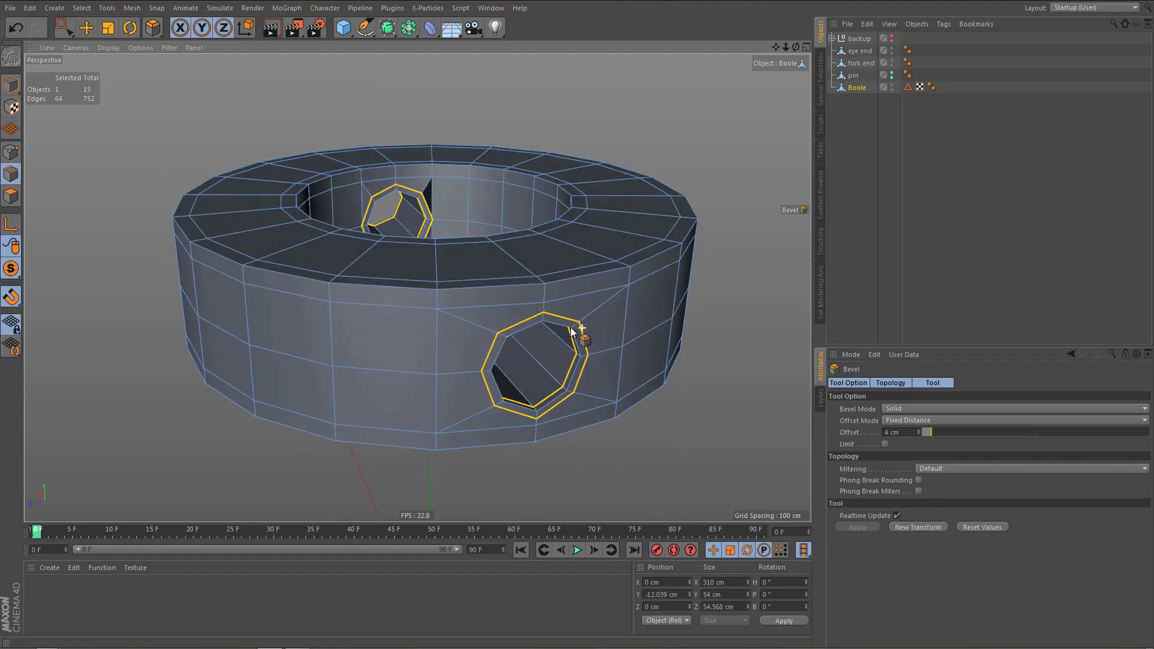
Preview the ring under a temporary Subdivision Surface, hide the other parts, test-render it from two angles and delete the generator
{"action": "left_click", "coordinate": [387, 27], "text": "alt"}
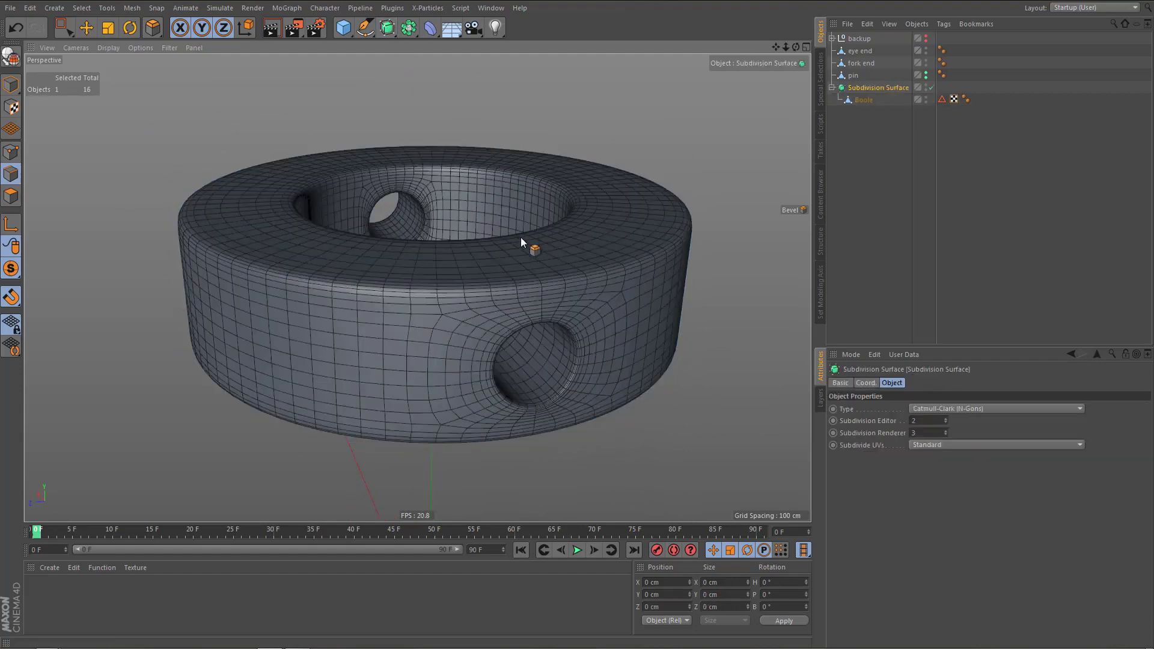
{"action": "left_click_drag", "start_coordinate": [520, 237], "coordinate": [525, 306], "text": "alt"}
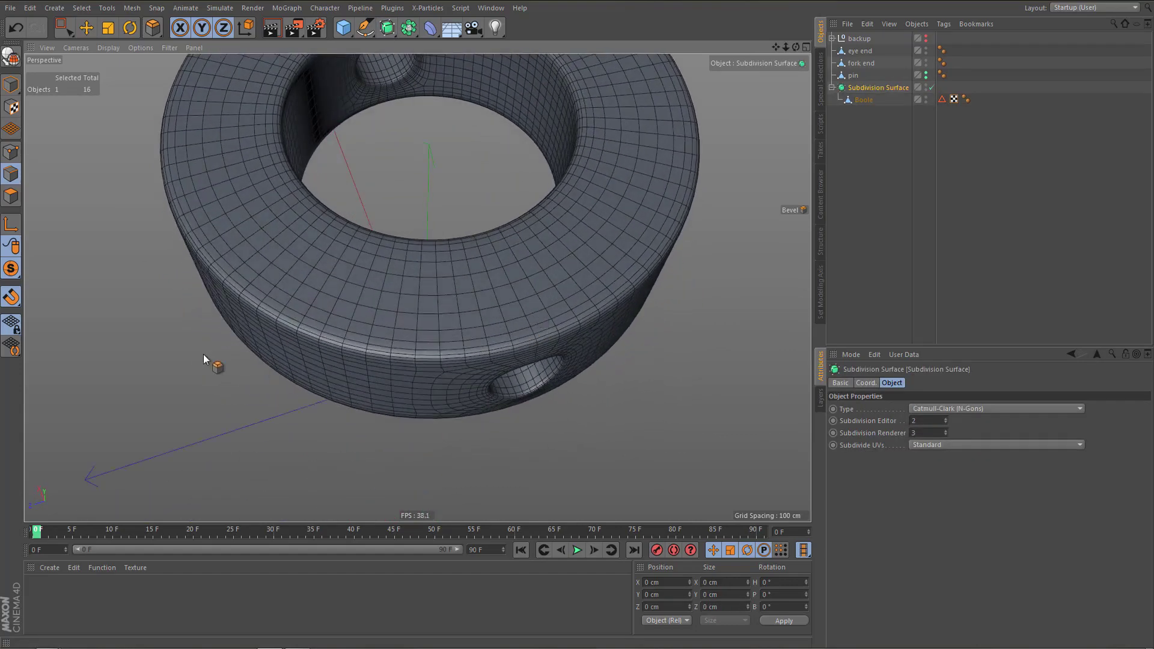
{"action": "left_click_drag", "start_coordinate": [925, 49], "coordinate": [930, 72]}
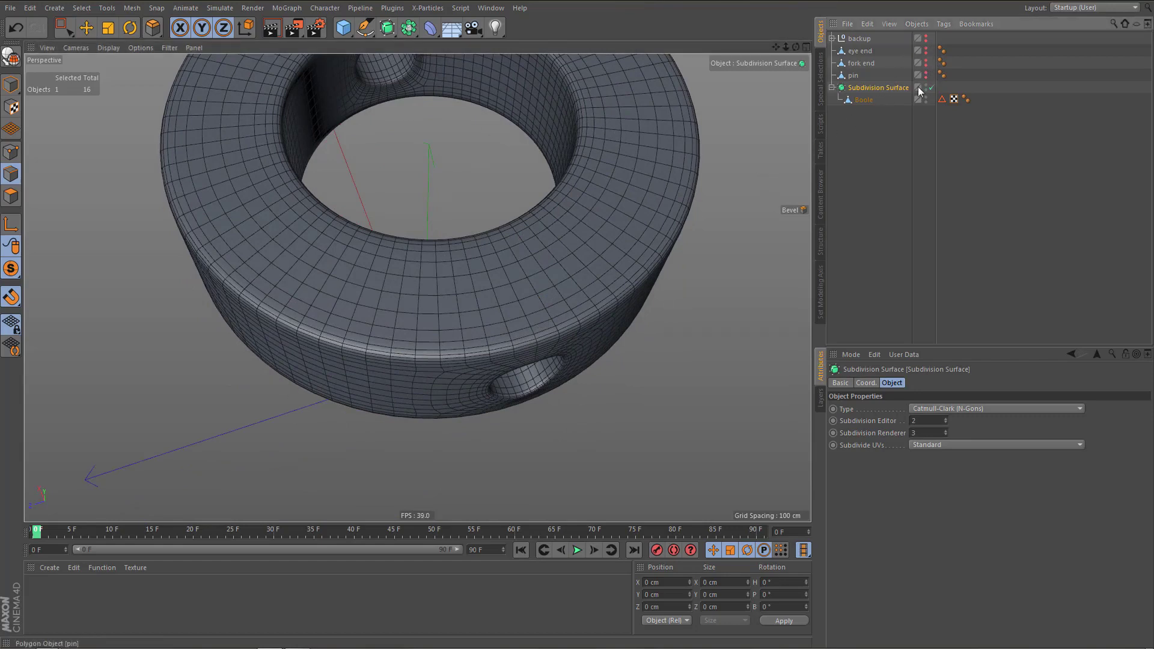
{"action": "key", "text": "ctrl+r"}
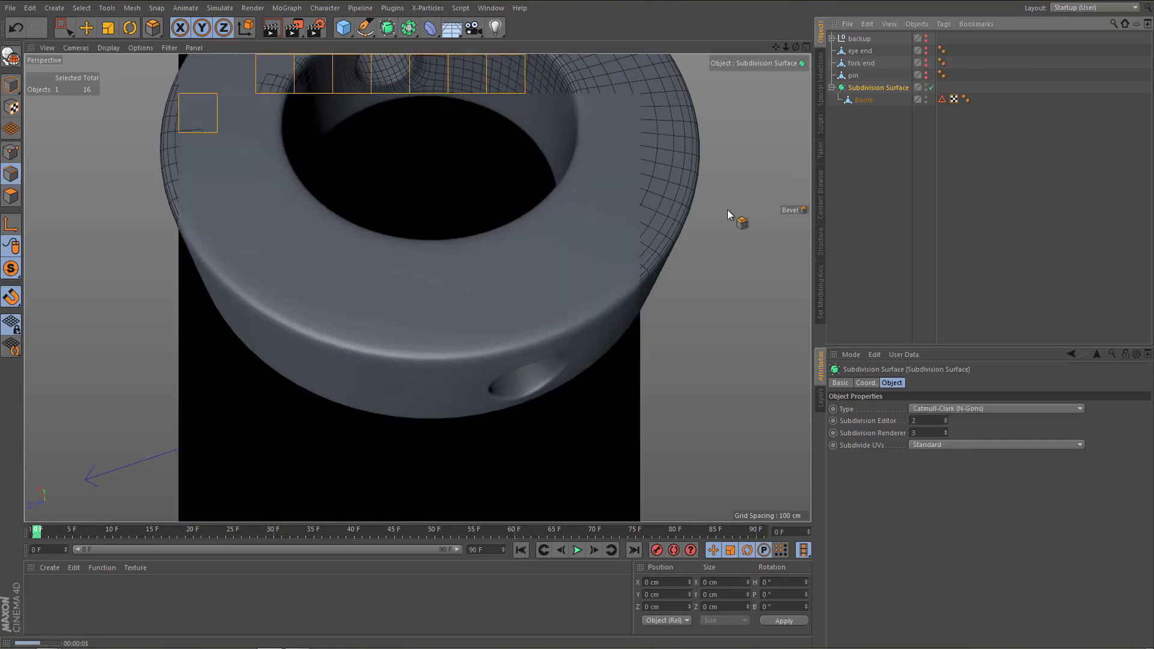
{"action": "left_click_drag", "start_coordinate": [619, 298], "coordinate": [524, 112], "text": "alt"}
{"action": "key", "text": "ctrl+r"}
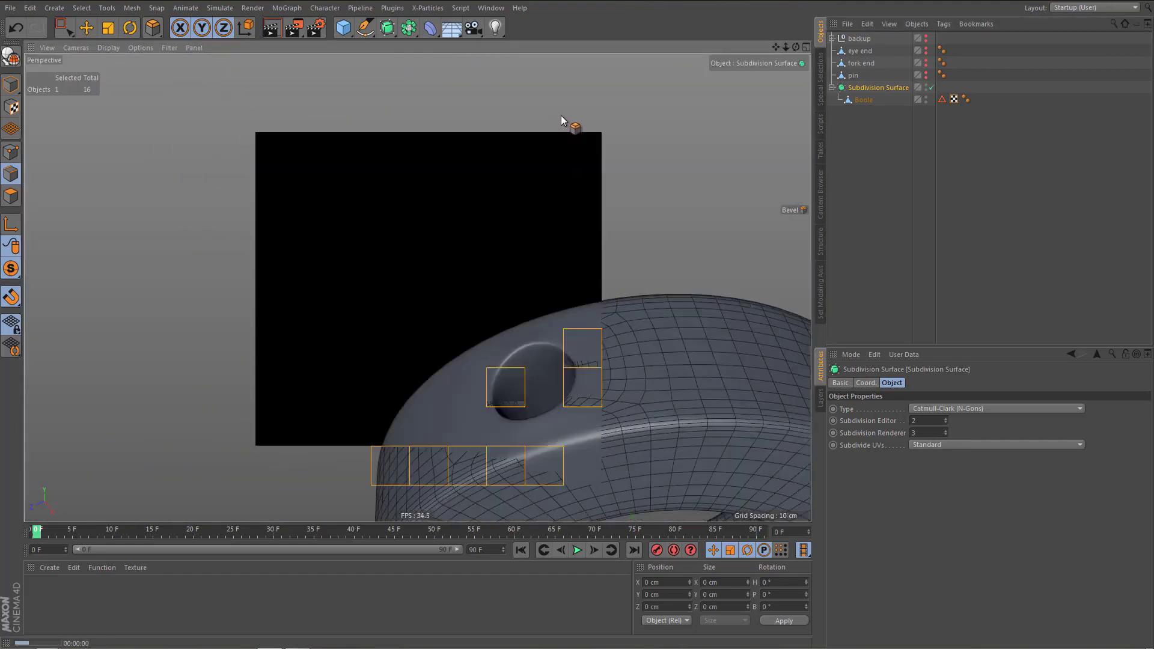
{"action": "right_click_drag", "start_coordinate": [531, 262], "coordinate": [514, 306], "text": "alt"}
{"action": "left_click_drag", "start_coordinate": [860, 100], "coordinate": [859, 93]}
{"action": "left_click", "coordinate": [857, 89]}
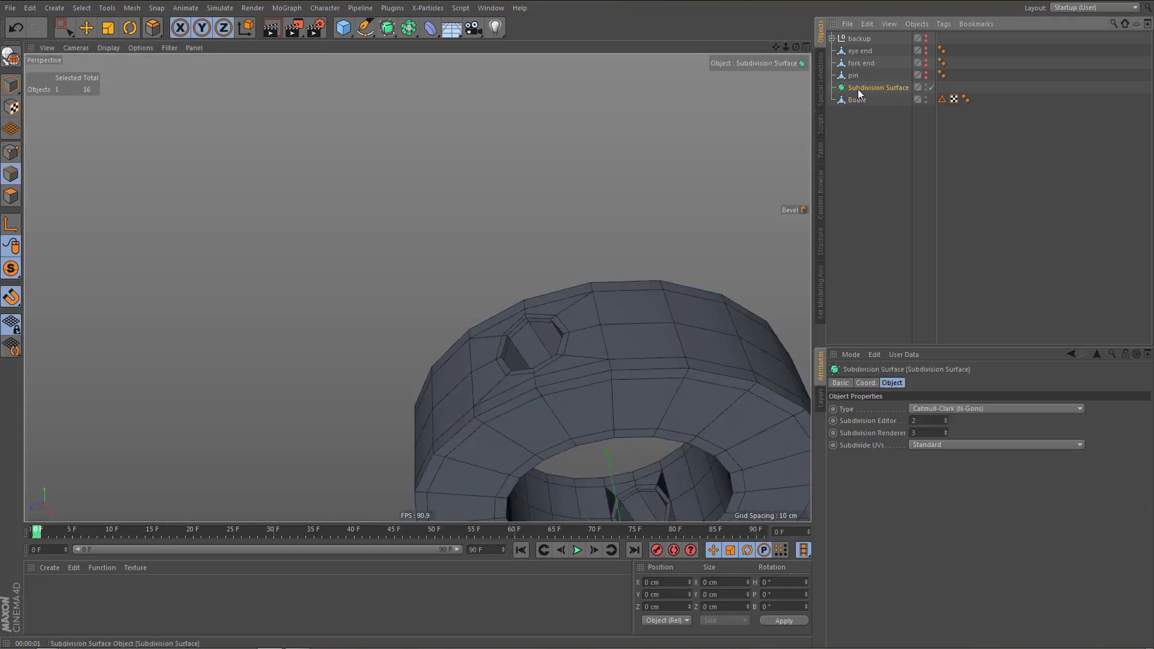
{"action": "key", "text": "Delete"}
Delete the selection tag and the UVW tag from the Boole object
{"action": "left_click", "coordinate": [907, 88]}
{"action": "key", "text": "Delete"}
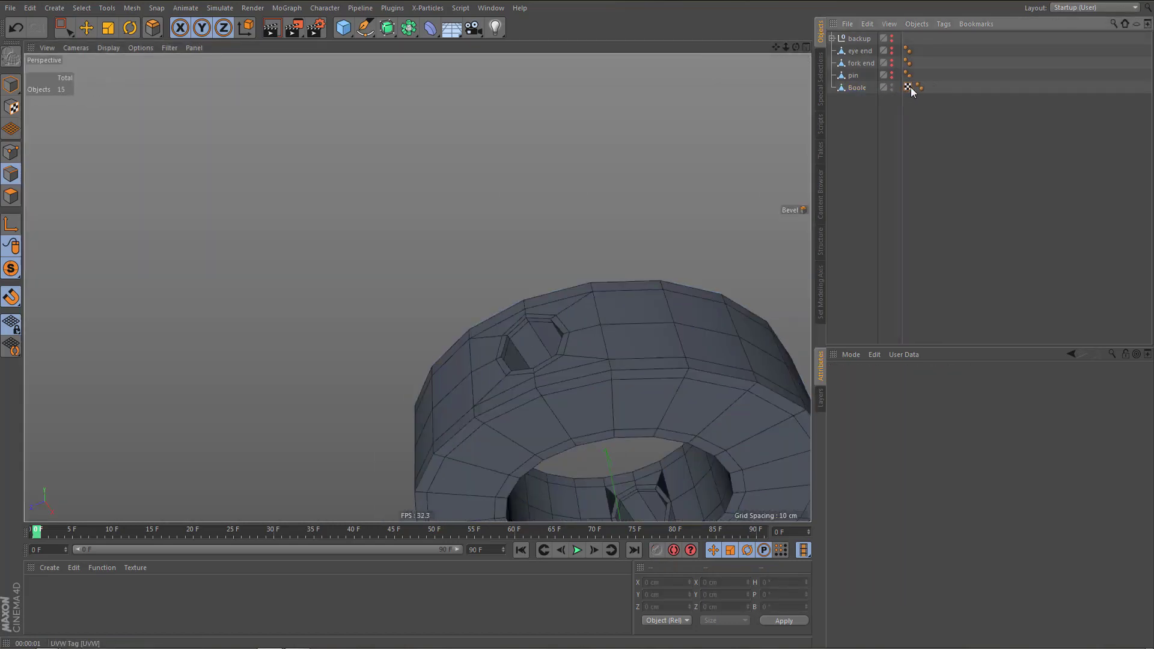
{"action": "left_click", "coordinate": [911, 88]}
{"action": "key", "text": "Delete"}
Turn snapping off
{"action": "right_click_drag", "start_coordinate": [544, 245], "coordinate": [547, 306], "text": "alt"}
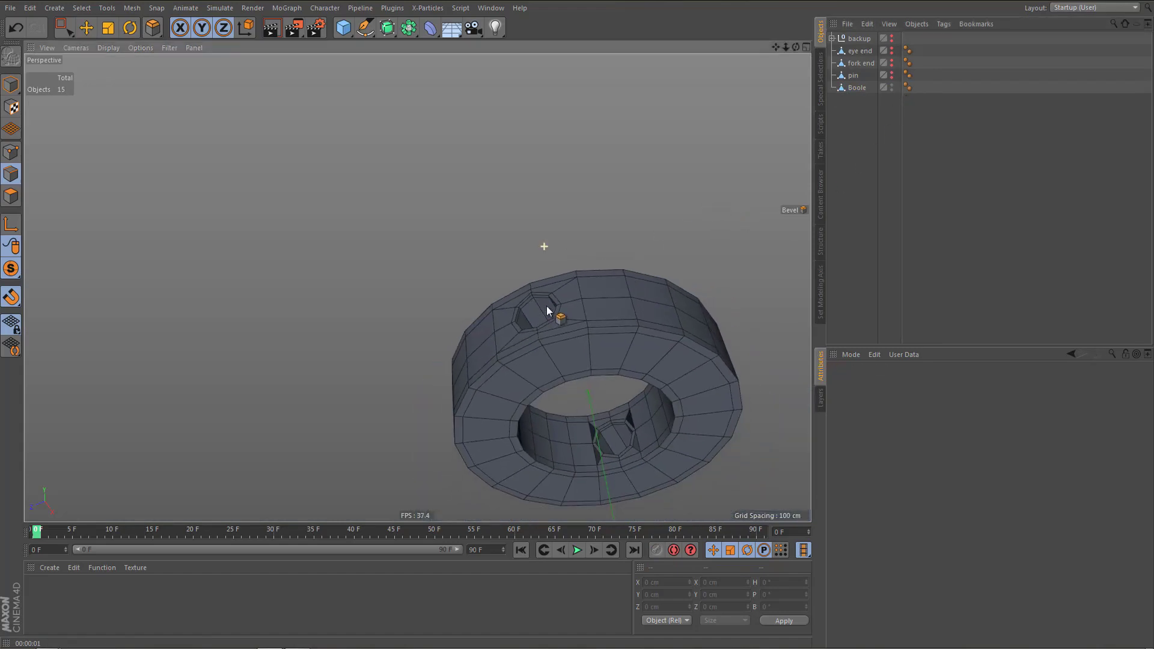
{"action": "left_click_drag", "start_coordinate": [547, 312], "coordinate": [615, 394], "text": "alt"}
{"action": "right_click_drag", "start_coordinate": [587, 337], "coordinate": [549, 339], "text": "alt"}
{"action": "left_click_drag", "start_coordinate": [549, 339], "coordinate": [577, 389], "text": "alt"}
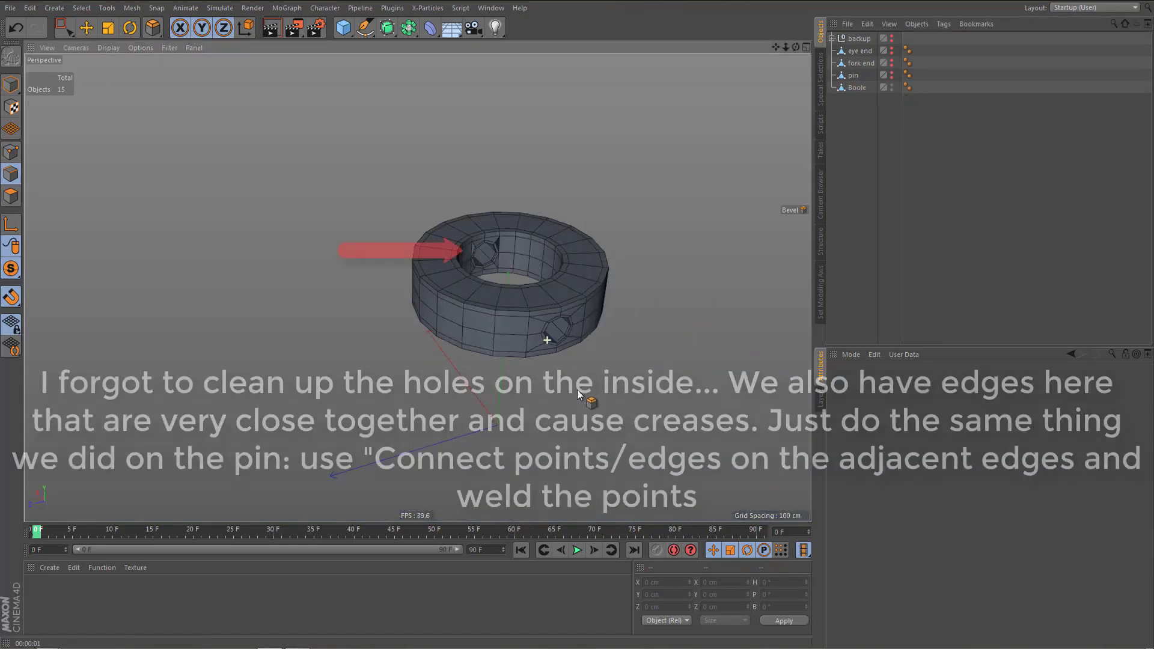
{"action": "left_click_drag", "start_coordinate": [11, 271], "coordinate": [63, 288]}
{"action": "left_click", "coordinate": [15, 301]}
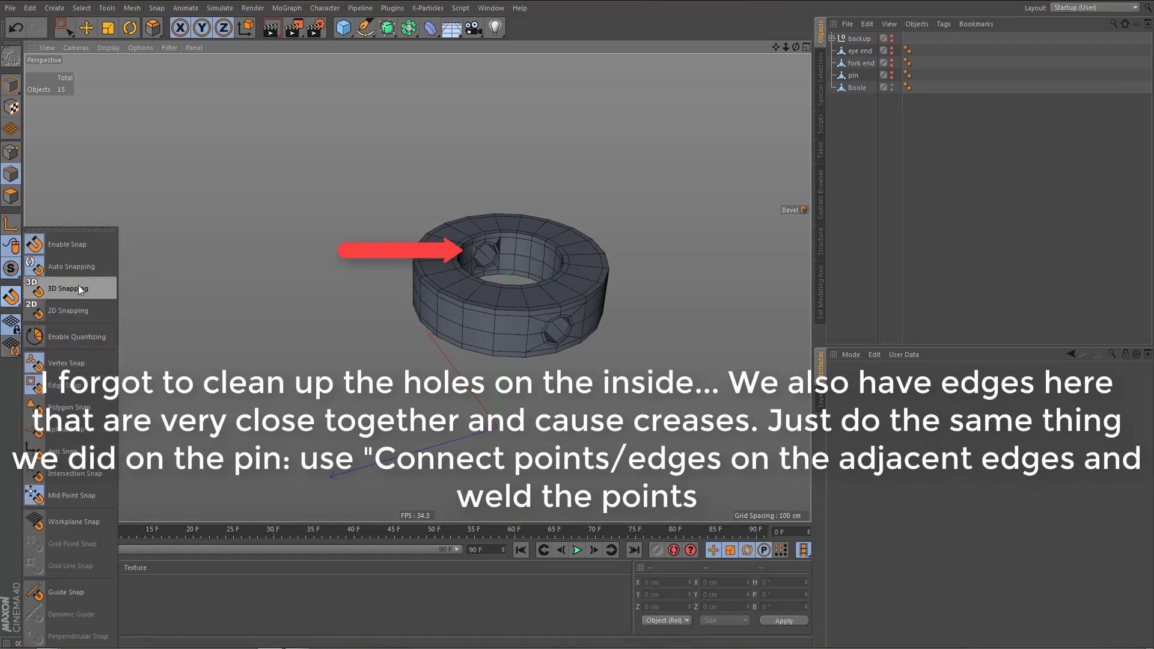
{"action": "left_click", "coordinate": [73, 246]}
{"action": "middle_click_drag", "start_coordinate": [357, 280], "coordinate": [331, 282], "text": "alt"}
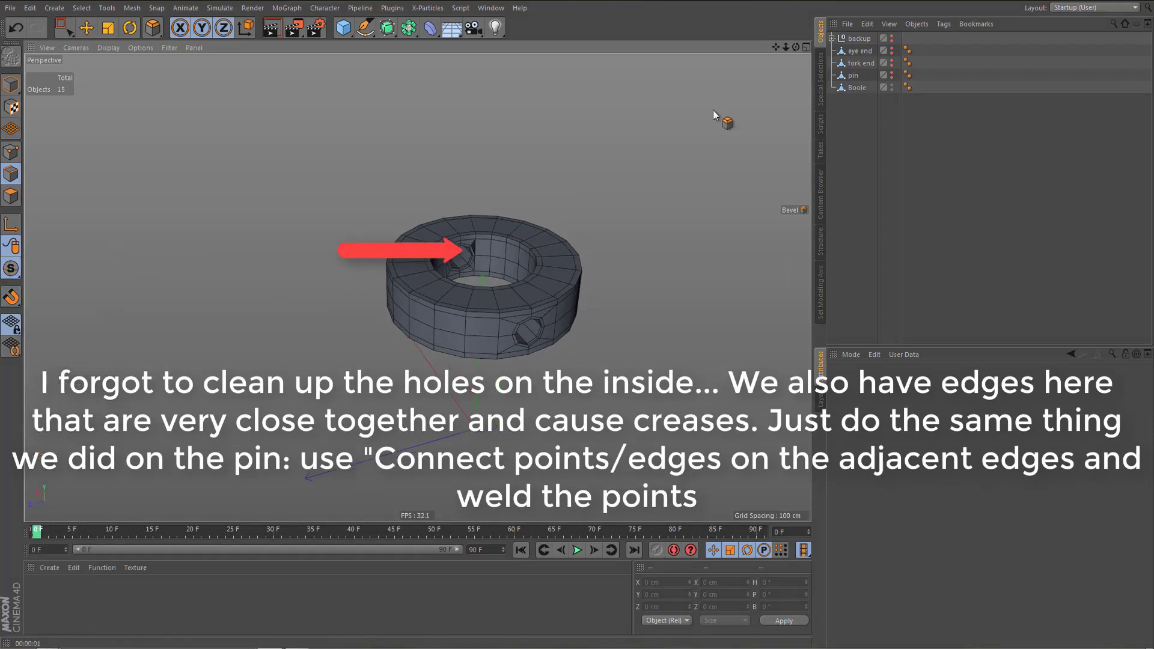
Unhide the eye end, fork end and pin to show the whole joint with the ring
{"action": "left_click", "coordinate": [893, 52], "text": "alt"}
{"action": "left_click_drag", "start_coordinate": [895, 59], "coordinate": [893, 89]}
{"action": "left_click_drag", "start_coordinate": [493, 257], "coordinate": [516, 218], "text": "alt"}
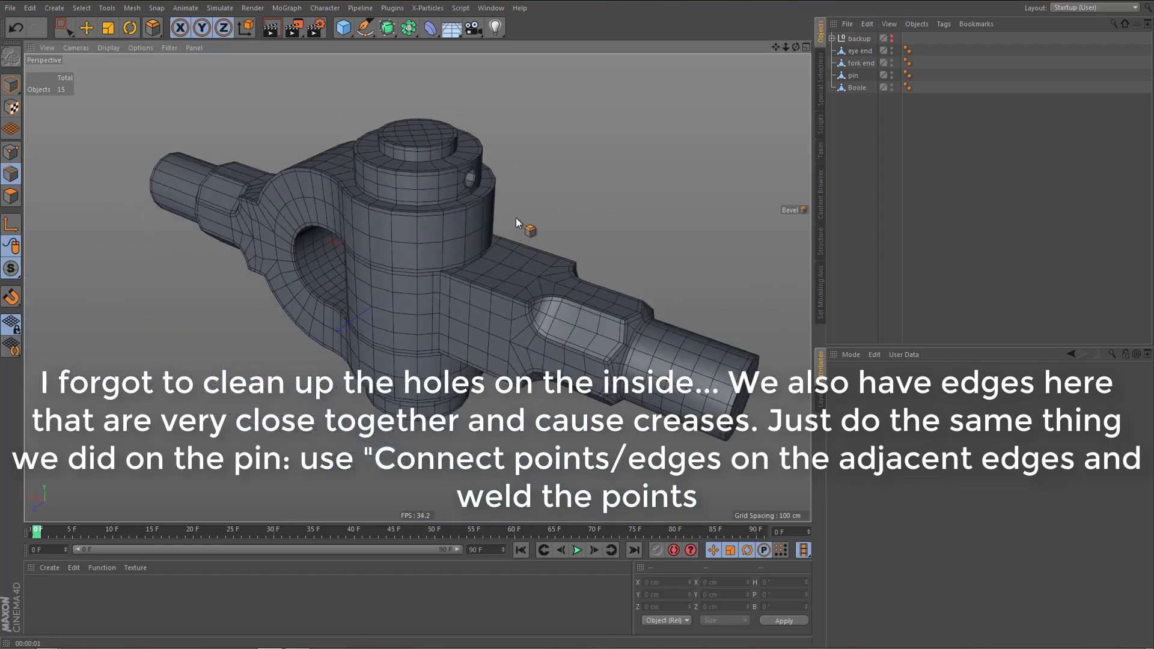
Rename the Boole object as collar
{"action": "double_click", "coordinate": [857, 88]}
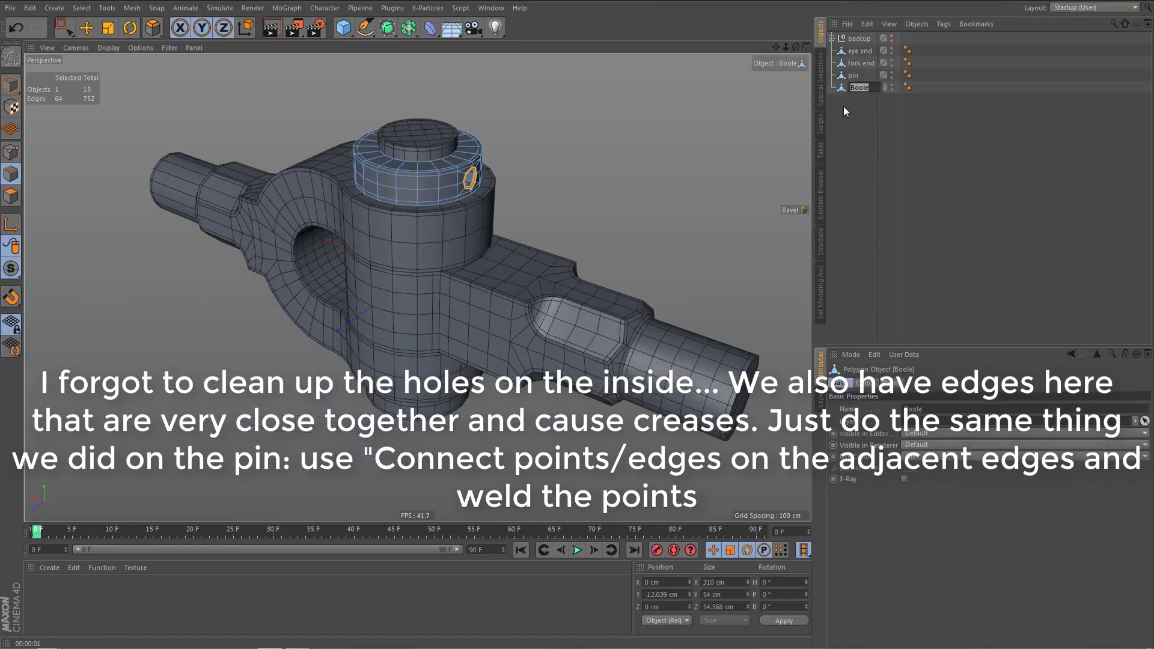
{"action": "type", "text": "collar"}
{"action": "key", "text": "Return"}
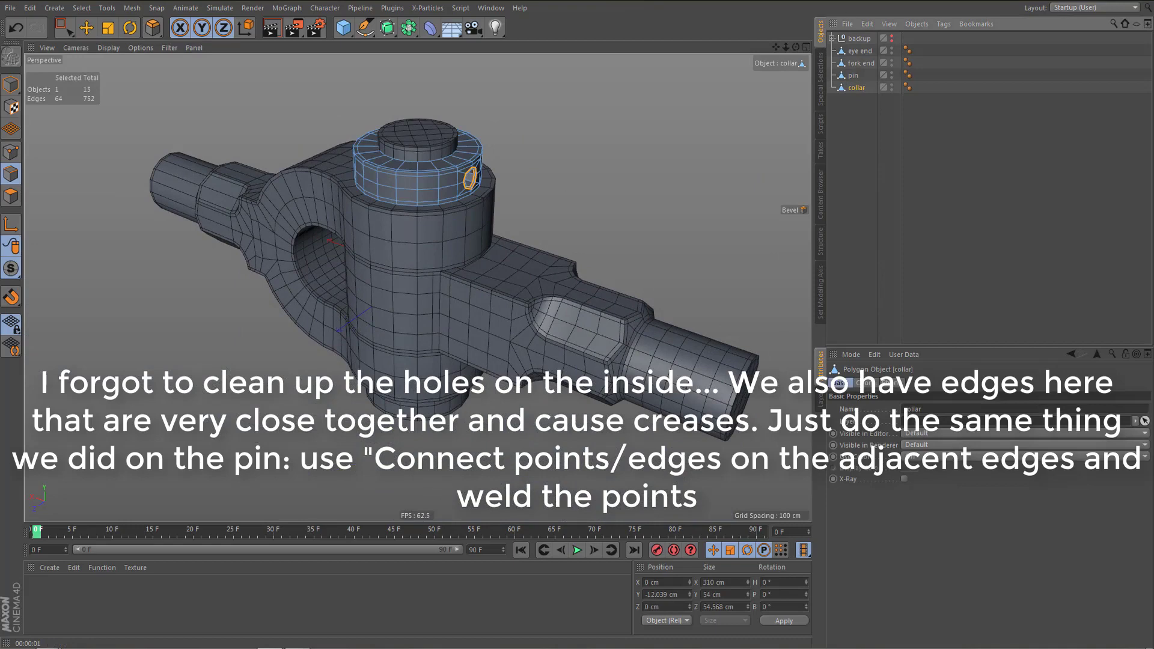
Put the eye end, fork end, pin and collar each under its own Subdivision Surface and switch the wireframe display to isoparms
{"action": "left_click_drag", "start_coordinate": [370, 212], "coordinate": [410, 232], "text": "alt"}
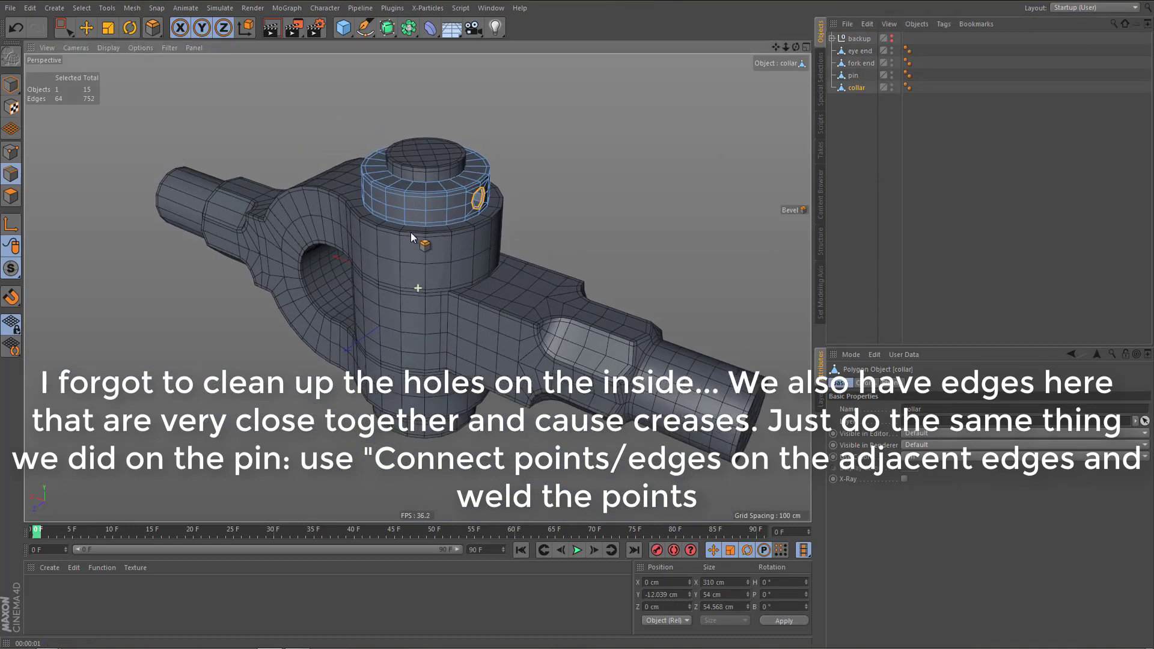
{"action": "left_click", "coordinate": [860, 51]}
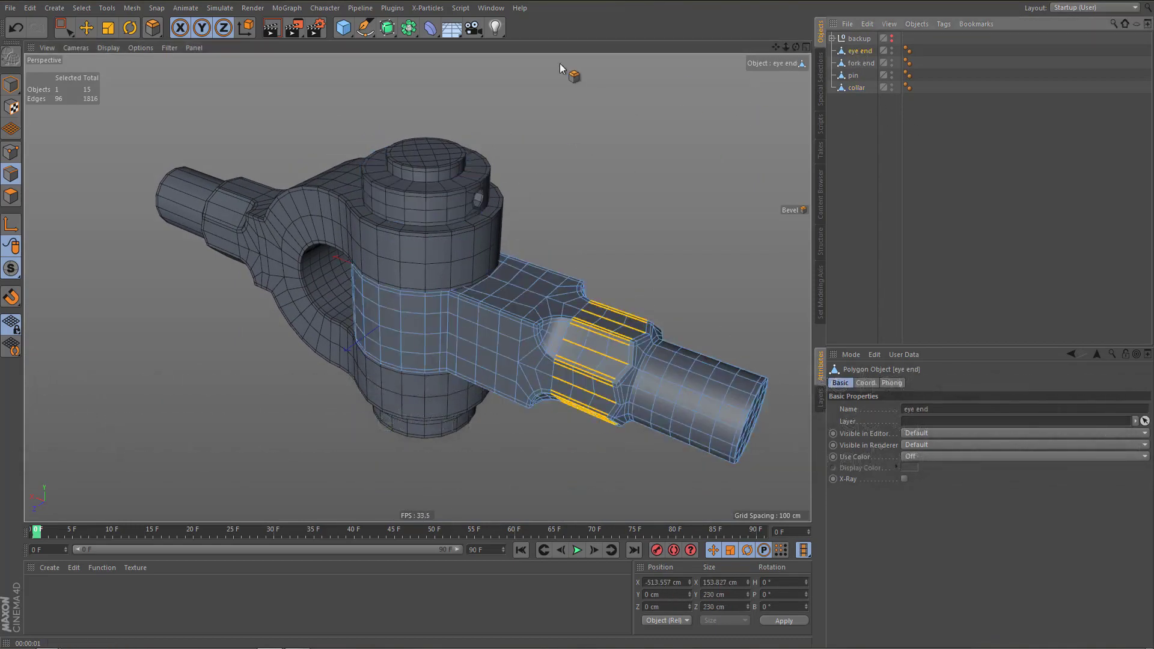
{"action": "left_click", "coordinate": [388, 28], "text": "alt"}
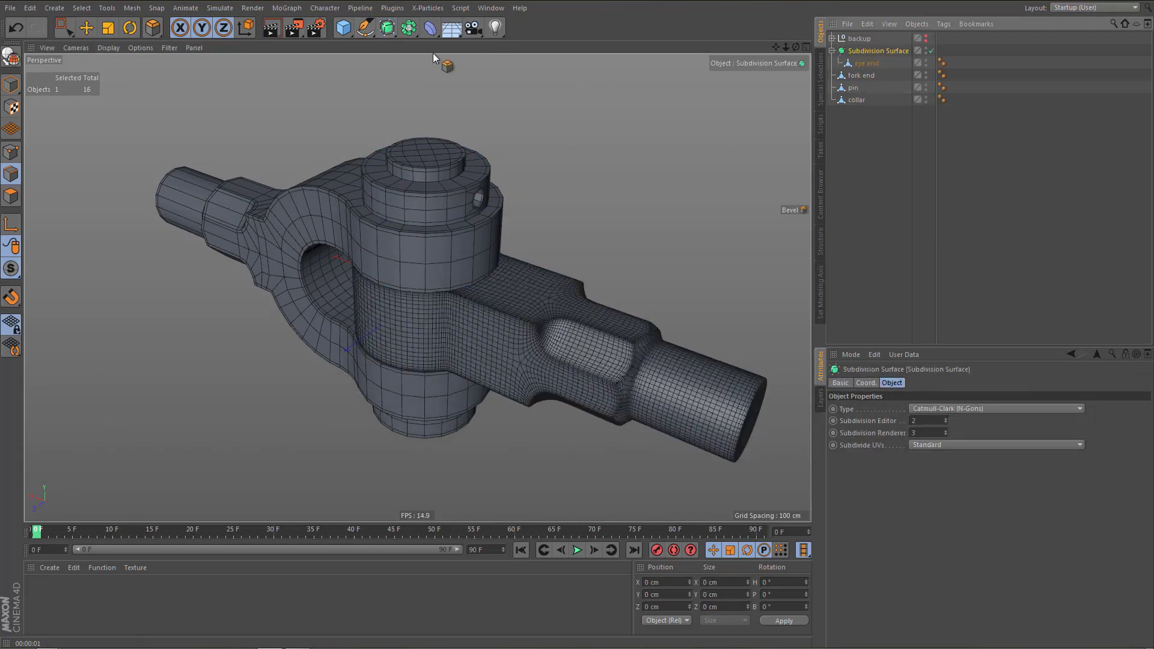
{"action": "left_click", "coordinate": [867, 76]}
{"action": "left_click", "coordinate": [389, 28], "text": "alt"}
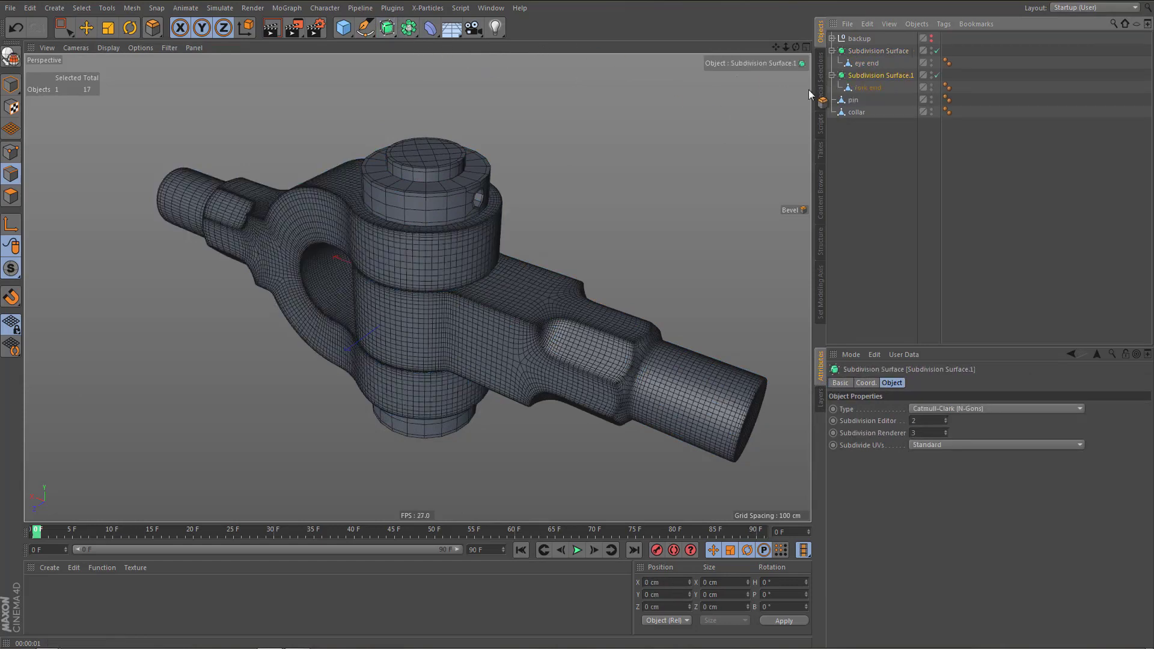
{"action": "left_click", "coordinate": [853, 100]}
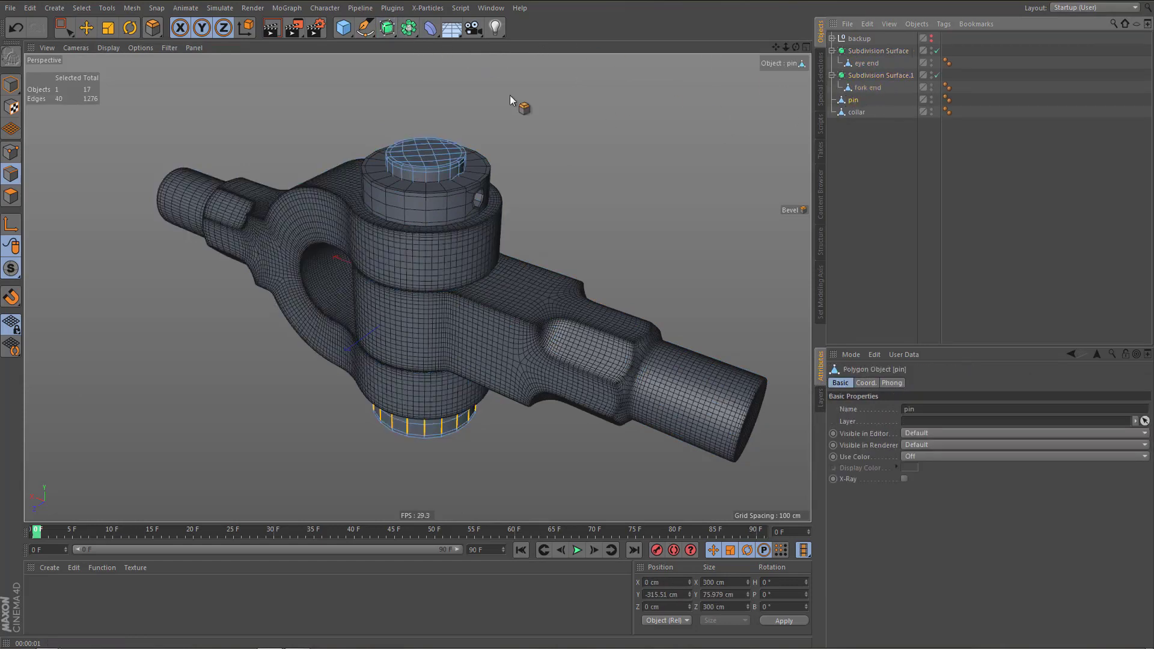
{"action": "left_click", "coordinate": [389, 28], "text": "alt"}
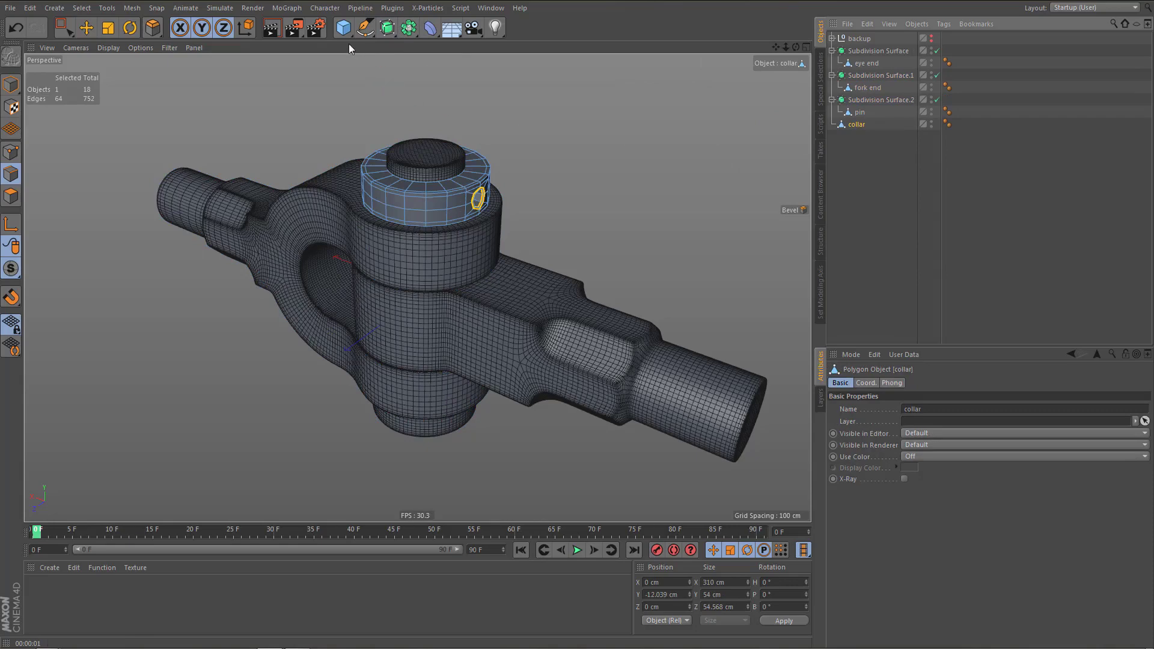
{"action": "left_click", "coordinate": [387, 27], "text": "alt"}
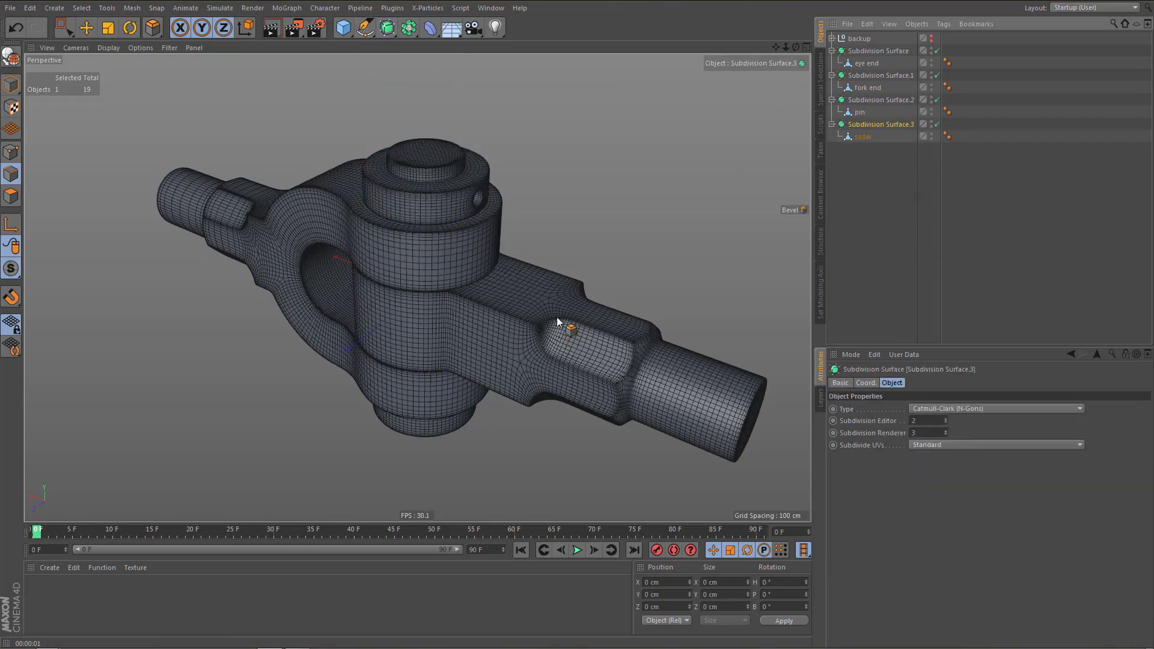
{"action": "key", "text": "n"}
{"action": "key", "text": "i"}
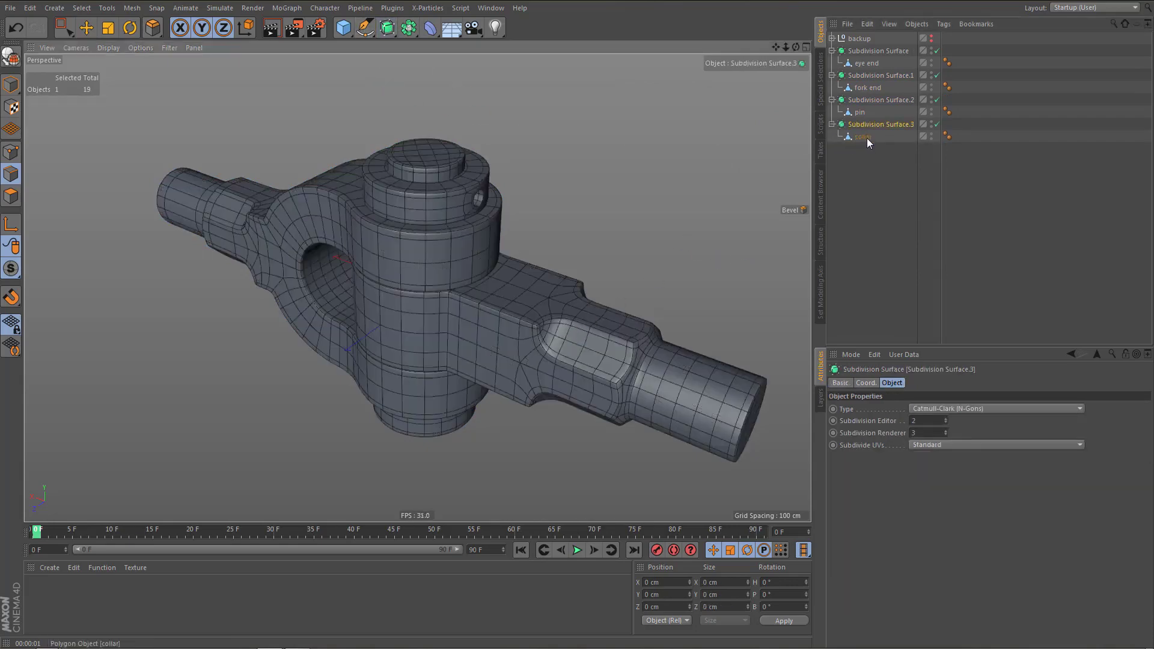
Rename the four Subdivision Surfaces after their child objects: collar, pin, fork end and eye end
{"action": "double_click", "coordinate": [865, 137]}
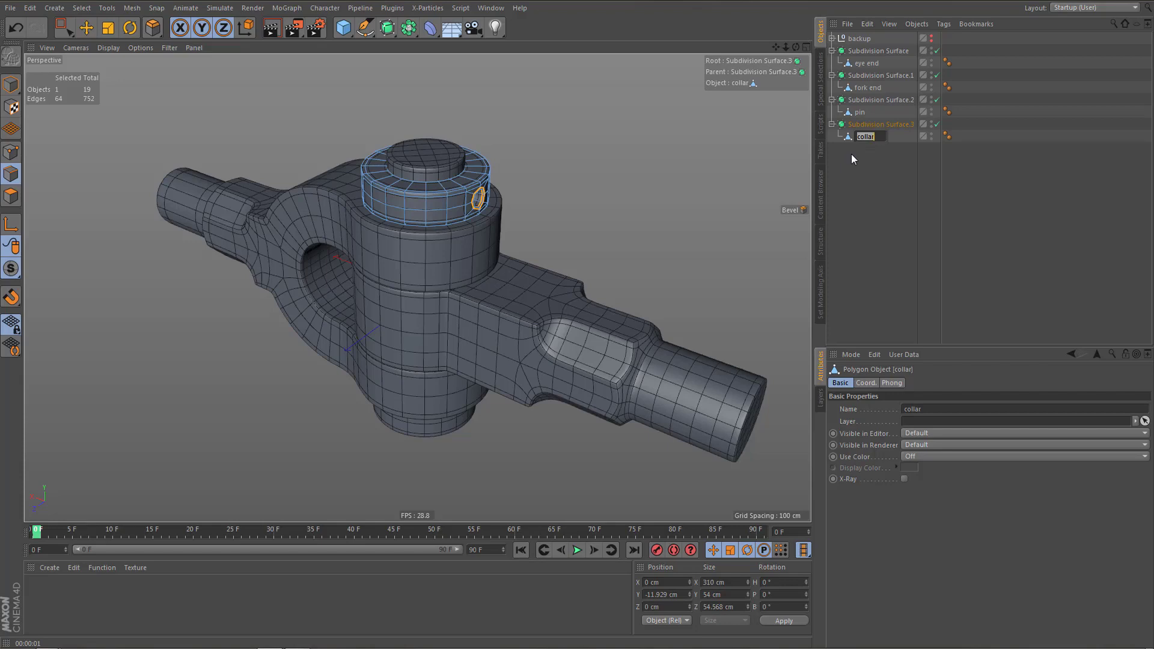
{"action": "key", "text": "Up"}
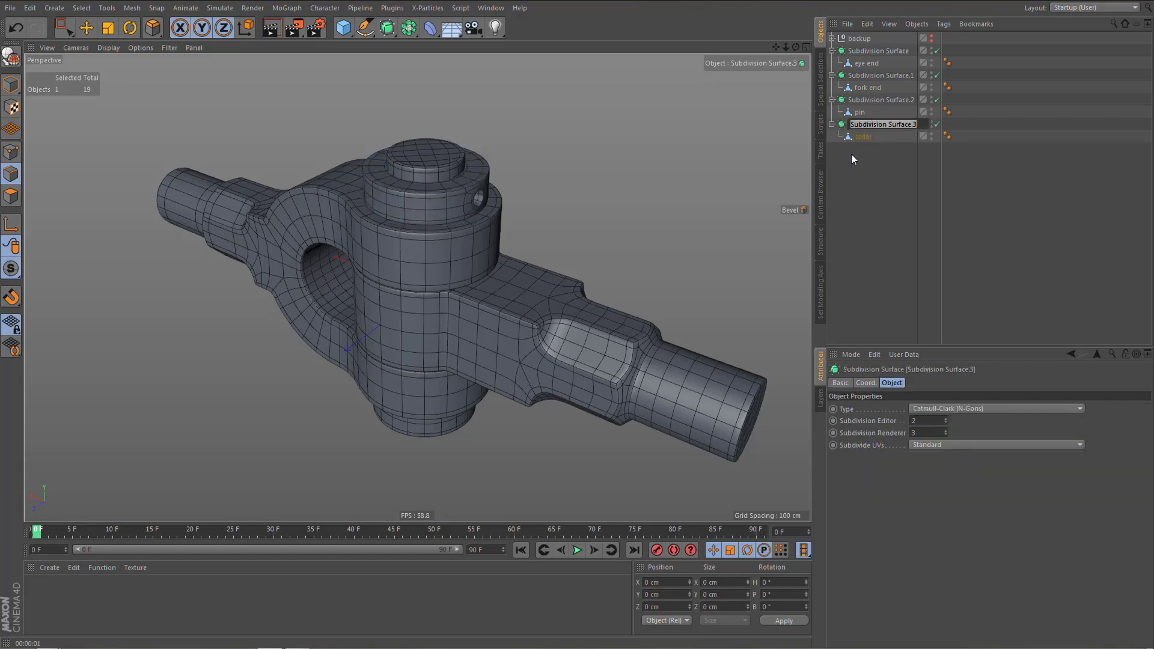
{"action": "type", "text": "collar"}
{"action": "key", "text": "shift+Tab"}
{"action": "key", "text": "shift+Tab"}
{"action": "type", "text": "pin"}
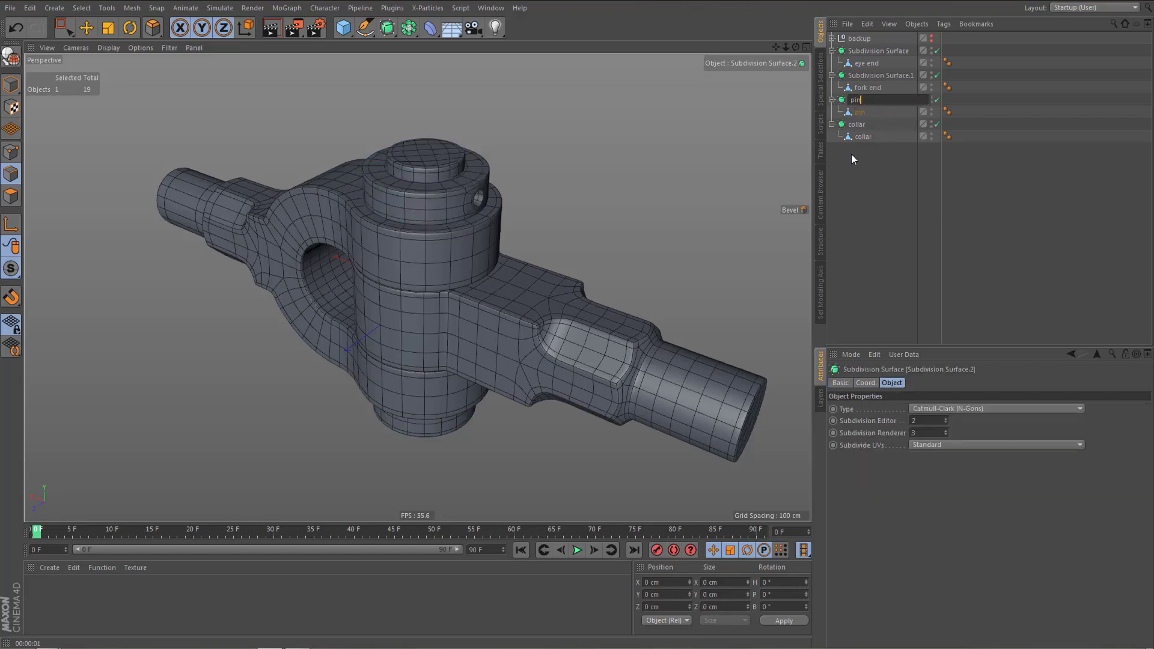
{"action": "key", "text": "shift+Tab"}
{"action": "key", "text": "shift+Tab"}
{"action": "type", "text": "fork end"}
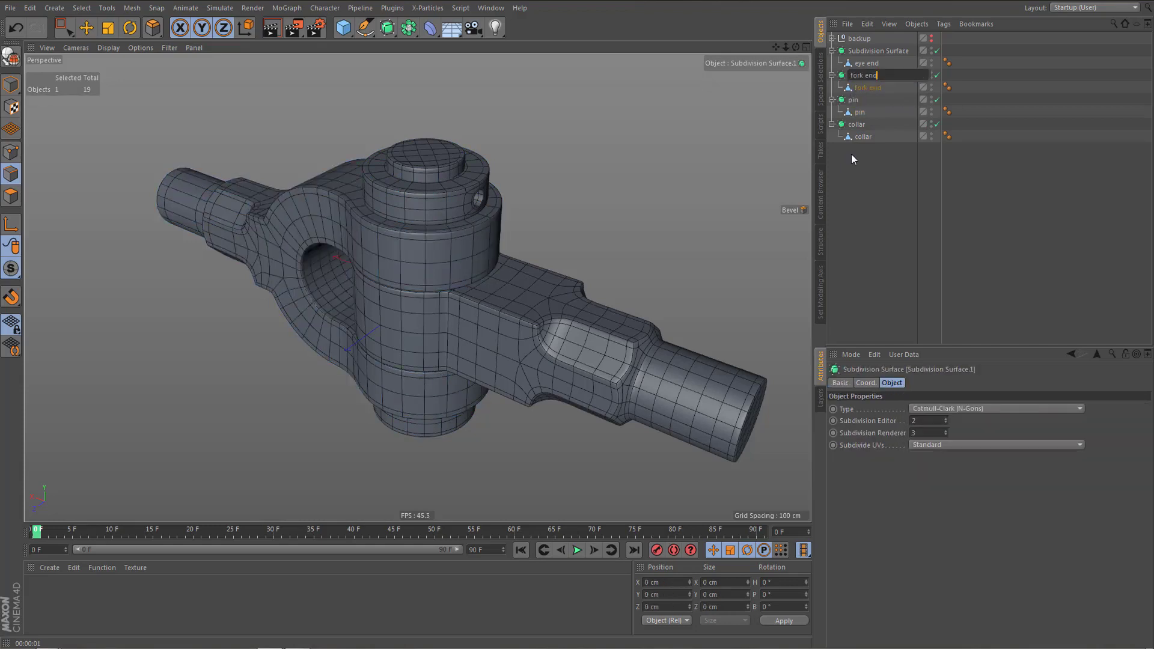
{"action": "key", "text": "shift+Tab"}
{"action": "key", "text": "shift+Tab"}
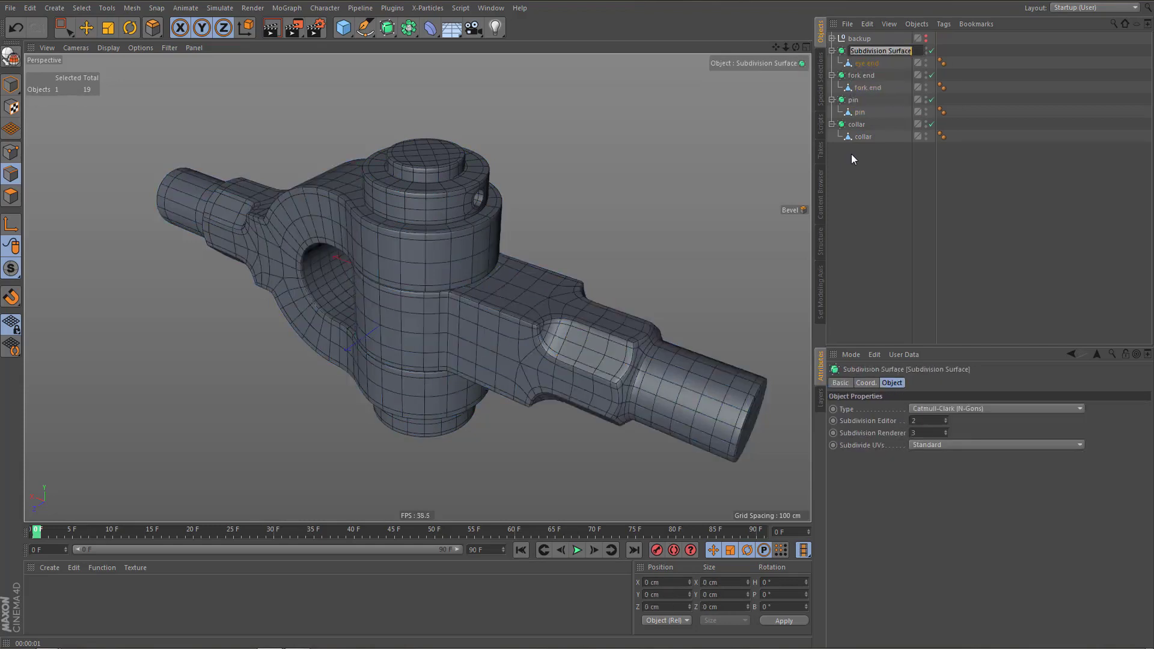
{"action": "type", "text": "eye end"}
{"action": "key", "text": "Return"}
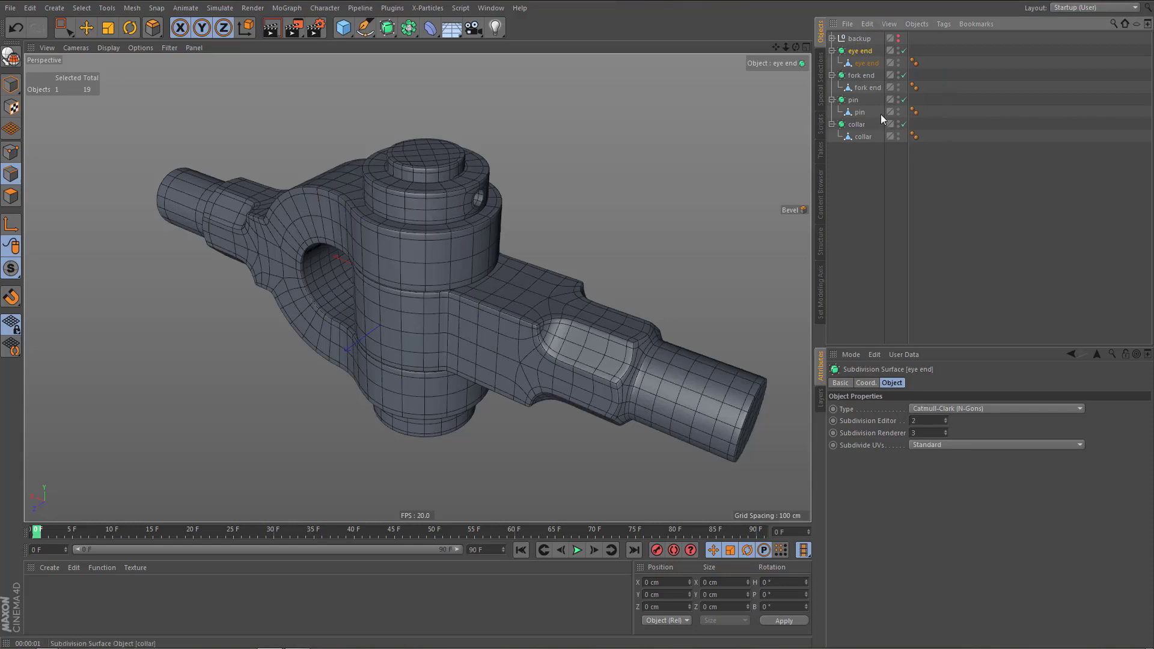
Collapse the eye end, fork end, pin and collar hierarchies in the object list
{"action": "left_click", "coordinate": [832, 50]}
{"action": "left_click", "coordinate": [832, 63]}
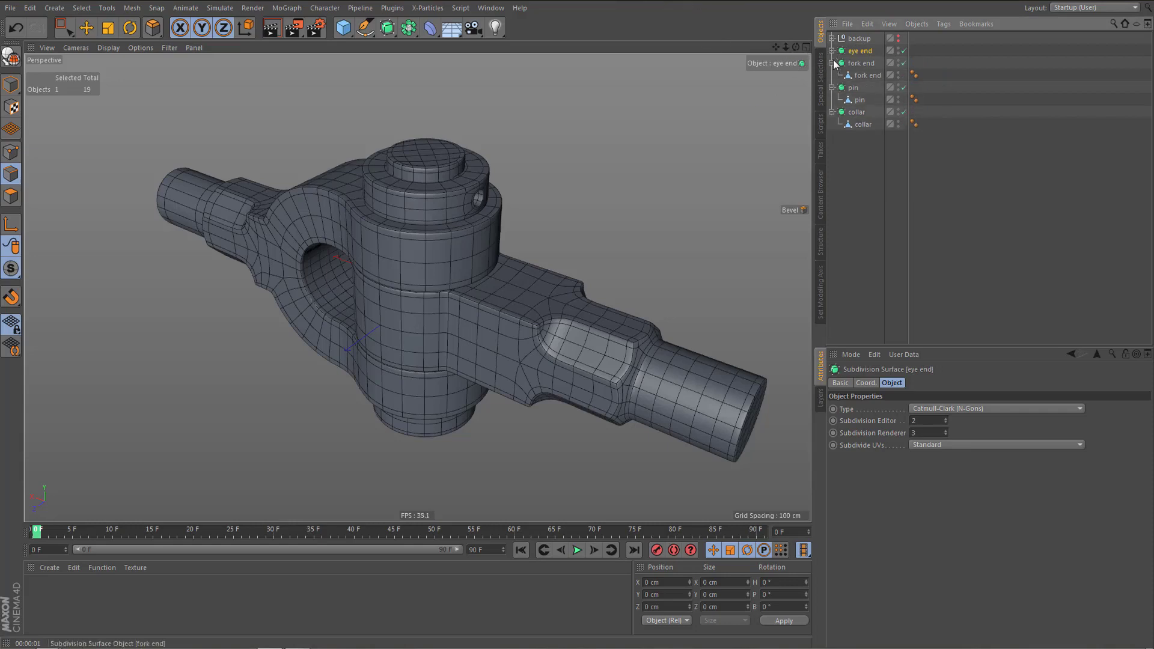
{"action": "left_click", "coordinate": [832, 75]}
{"action": "left_click", "coordinate": [832, 87]}
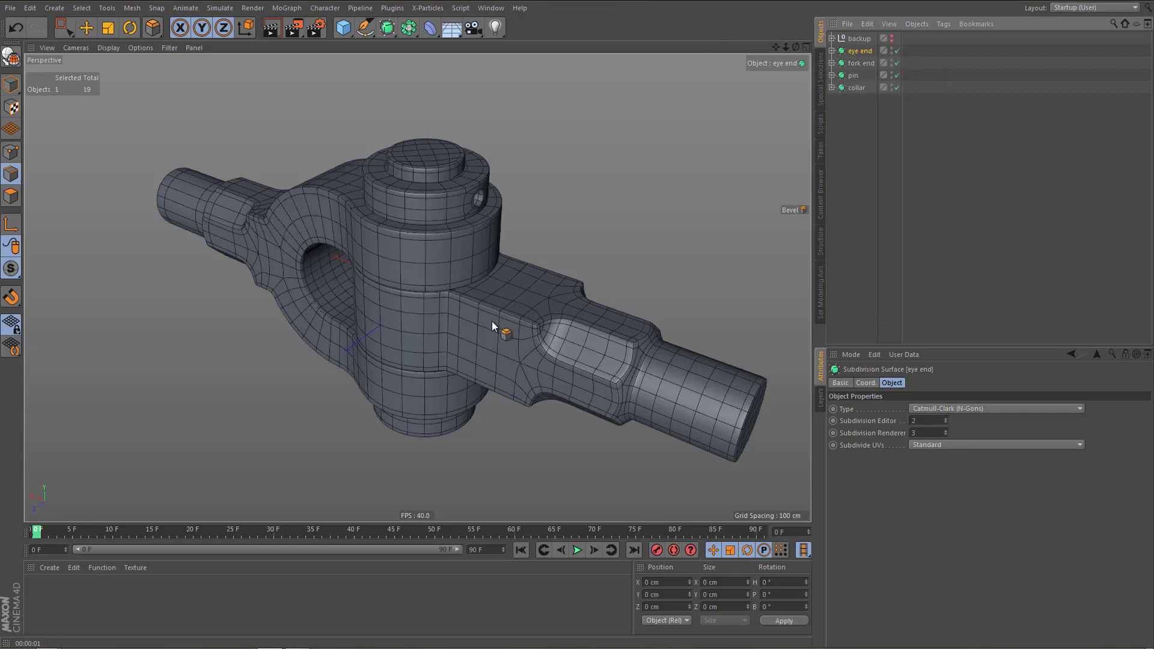
Select the pin and collar Subdivision Surfaces and rotate them together about the vertical axis, turning the pin hole towards the front
{"action": "middle_click_drag", "start_coordinate": [491, 321], "coordinate": [493, 308], "text": "alt"}
{"action": "right_click_drag", "start_coordinate": [472, 277], "coordinate": [499, 276], "text": "alt"}
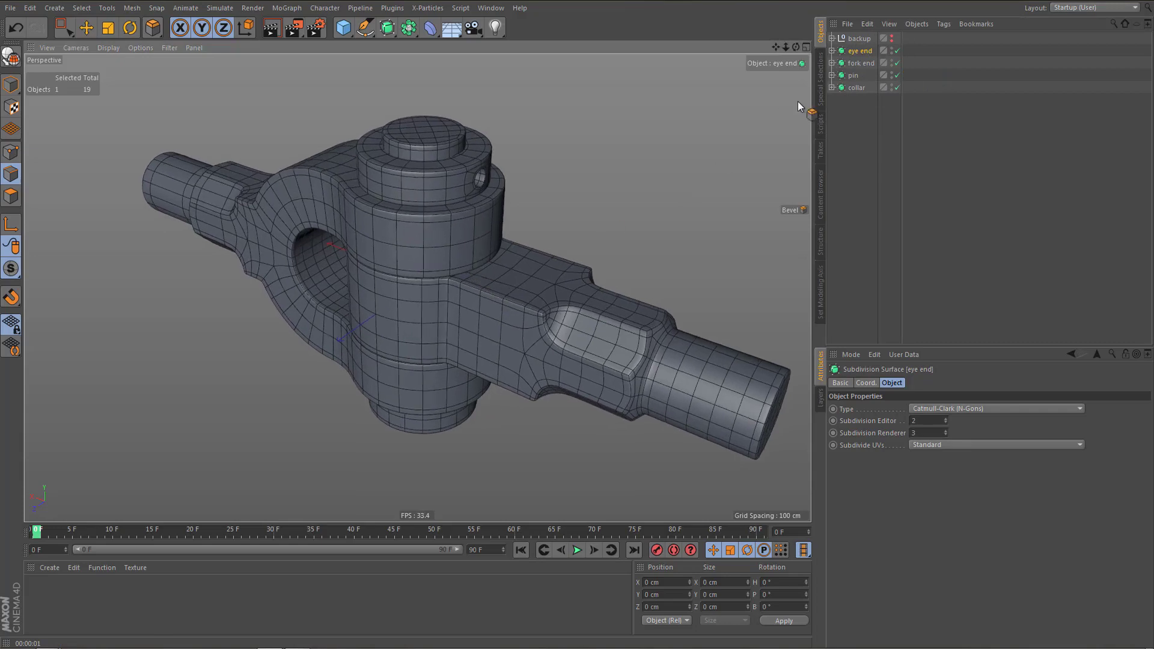
{"action": "left_click", "coordinate": [854, 75]}
{"action": "left_click", "coordinate": [858, 88], "text": "ctrl"}
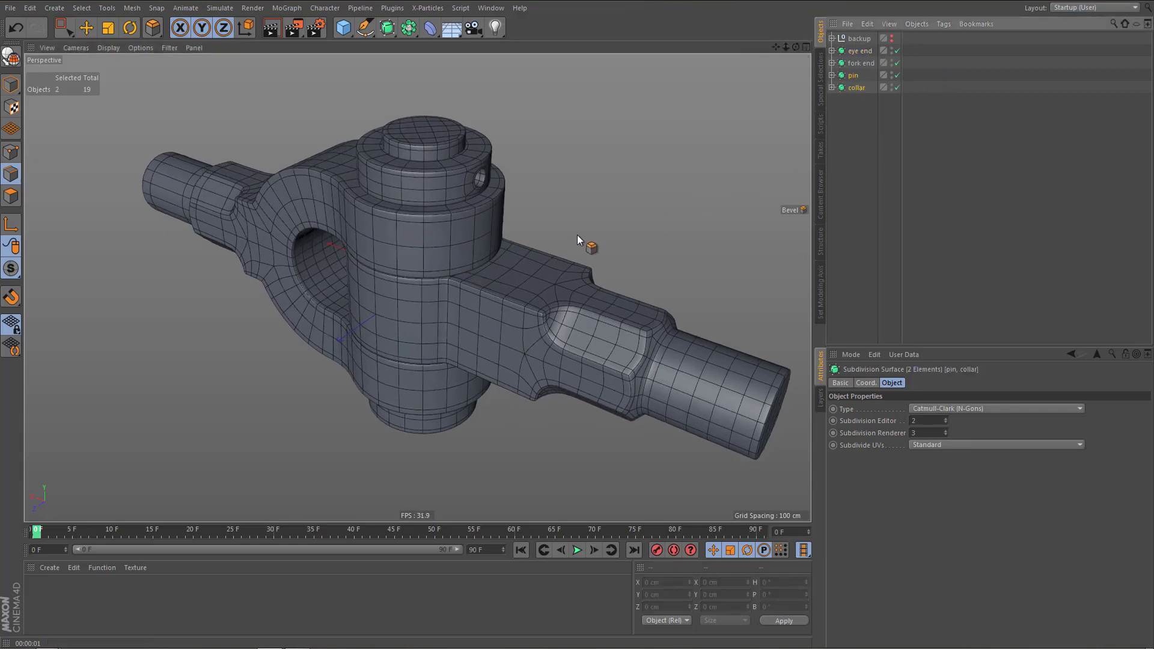
{"action": "key", "text": "e"}
{"action": "key", "text": "r"}
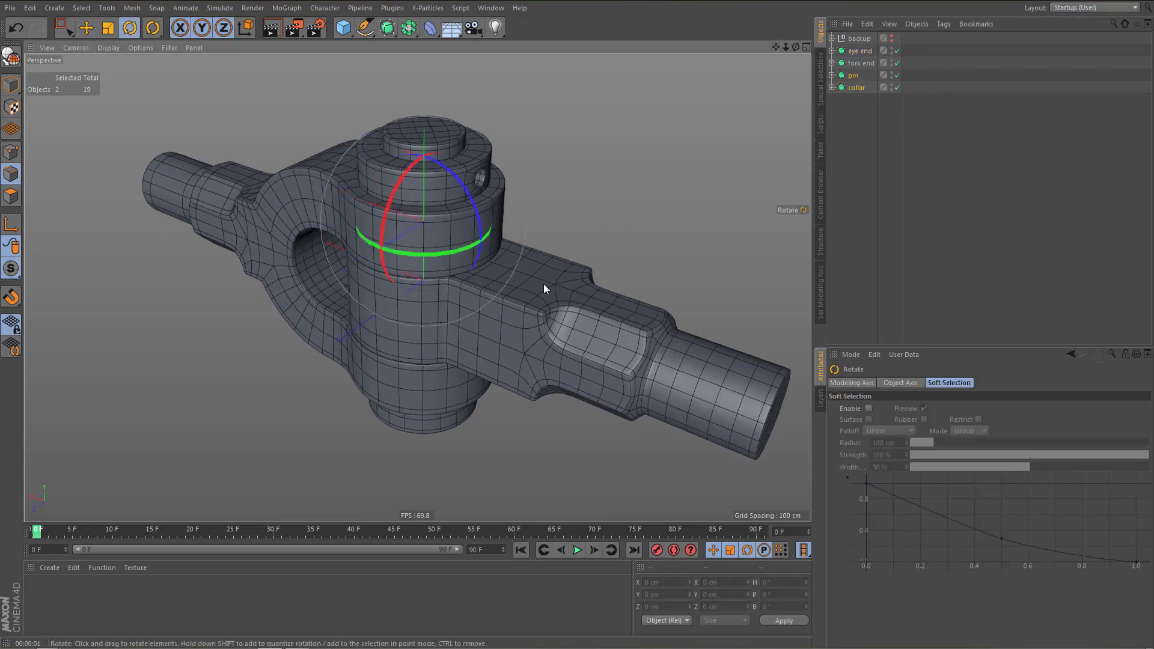
{"action": "left_click_drag", "start_coordinate": [453, 250], "coordinate": [416, 253]}
Rotate the fork end about the pin's vertical axis so it sits at an angle to the eye end
{"action": "left_click", "coordinate": [853, 63]}
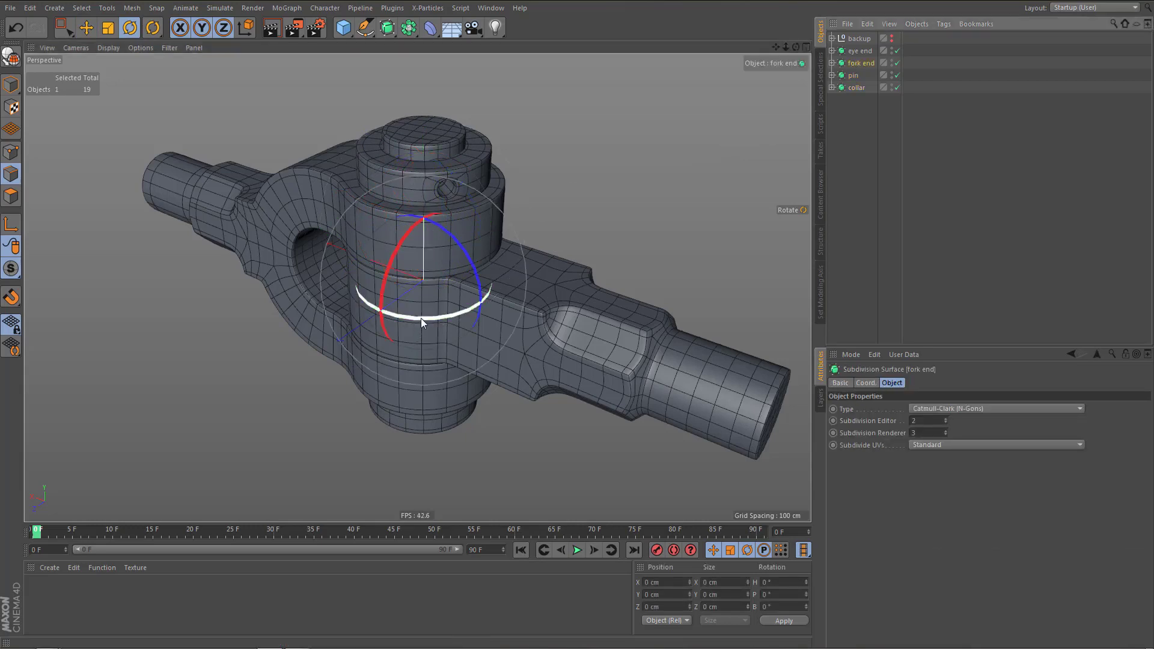
{"action": "left_click_drag", "start_coordinate": [421, 319], "coordinate": [455, 323]}
{"action": "key", "text": "ctrl+z"}
Frame the assembled joint from a higher angle and test-render it in the perspective view
{"action": "right_click_drag", "start_coordinate": [477, 297], "coordinate": [449, 298], "text": "alt"}
{"action": "left_click_drag", "start_coordinate": [450, 298], "coordinate": [435, 318], "text": "alt"}
{"action": "middle_click_drag", "start_coordinate": [449, 309], "coordinate": [435, 316], "text": "alt"}
{"action": "left_click_drag", "start_coordinate": [436, 315], "coordinate": [436, 321], "text": "alt"}
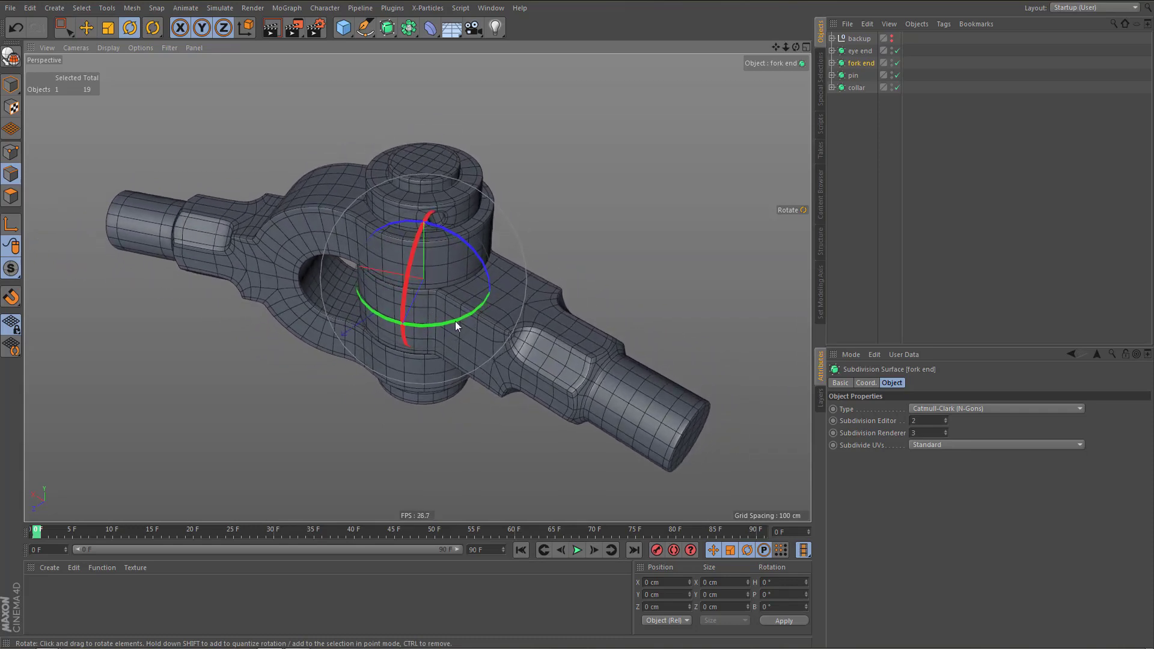
{"action": "middle_click_drag", "start_coordinate": [454, 320], "coordinate": [449, 317], "text": "alt"}
{"action": "right_click_drag", "start_coordinate": [449, 318], "coordinate": [485, 314], "text": "alt"}
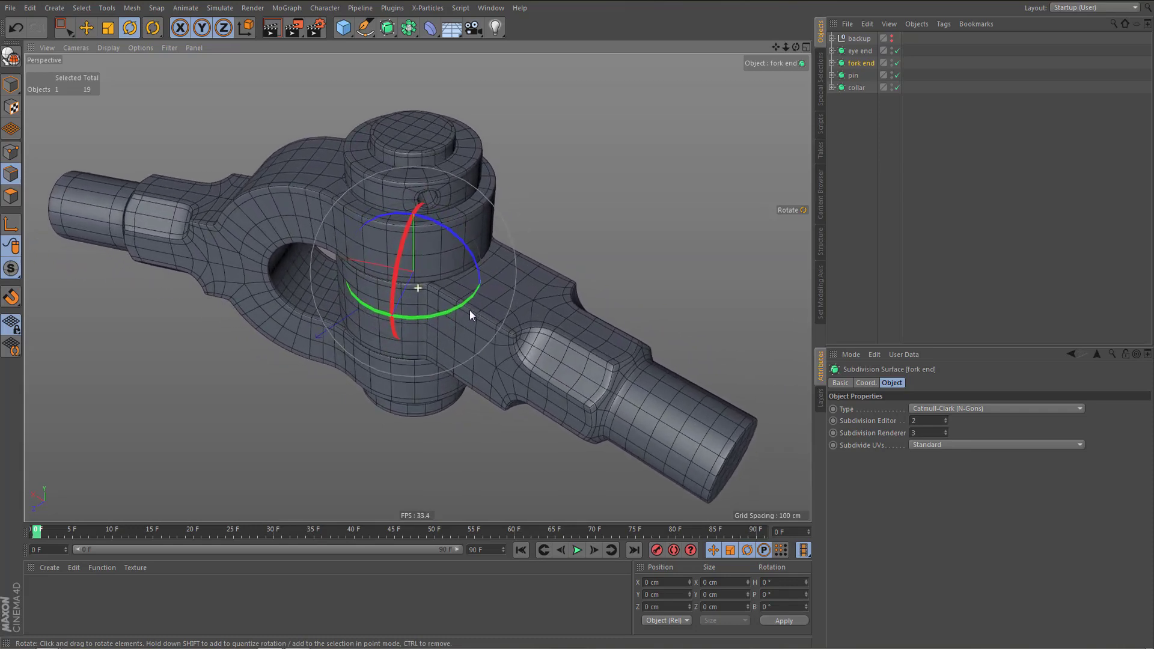
{"action": "key", "text": "alt+r"}
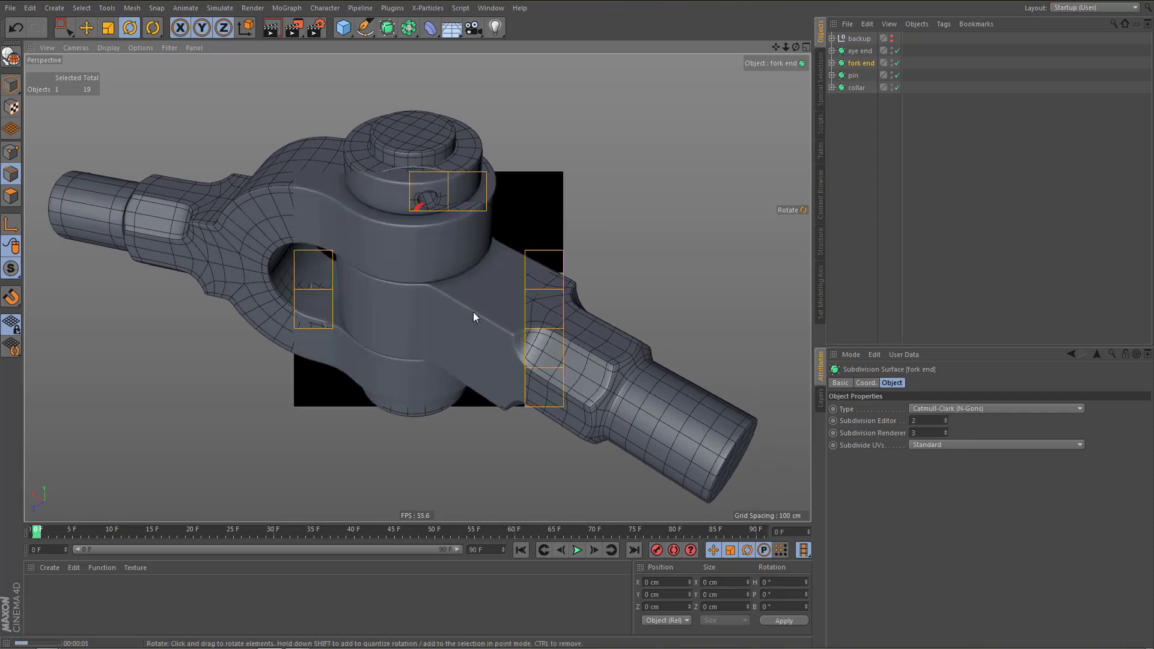